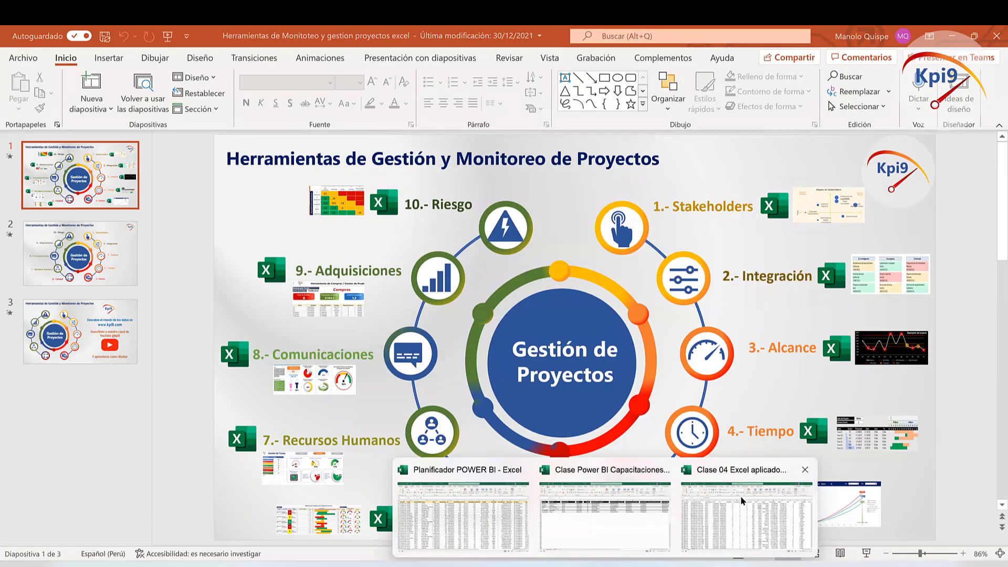
Step: Bring the 'Clase 04 Excel aplicado a proyectos' workbook to the front on its Data sheet
left_click(900, 530)
left_click(458, 251)
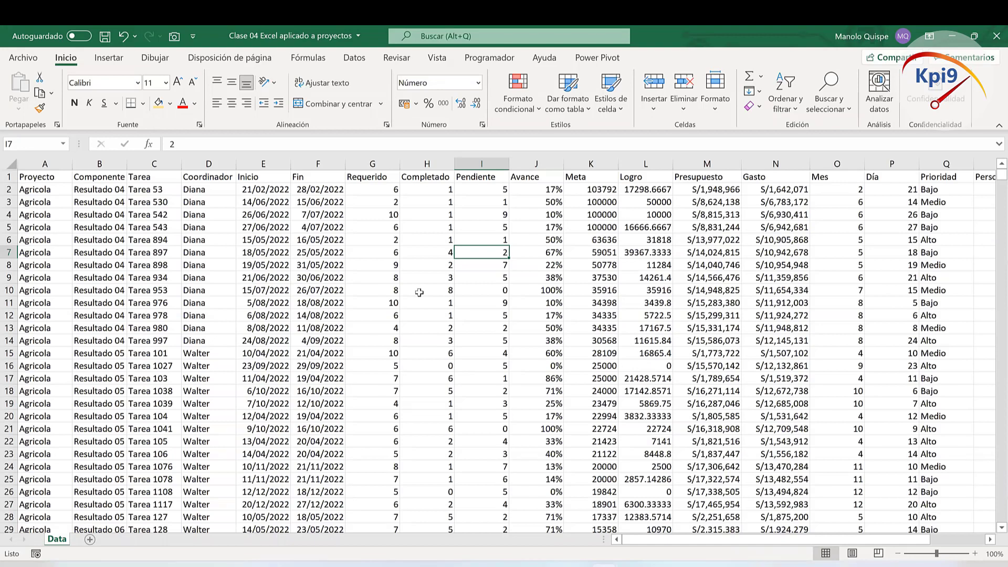
left_click(46, 164)
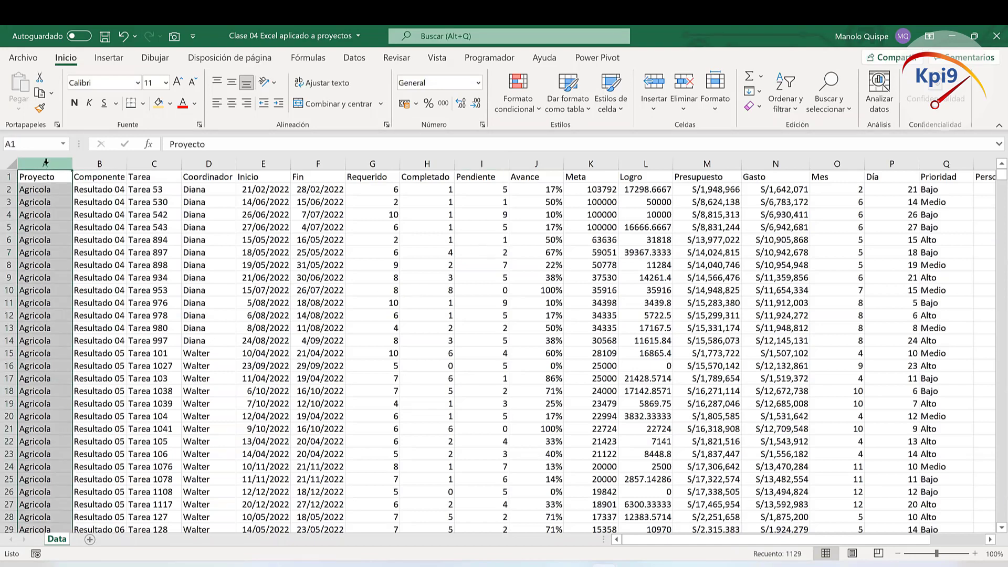
left_click(142, 258)
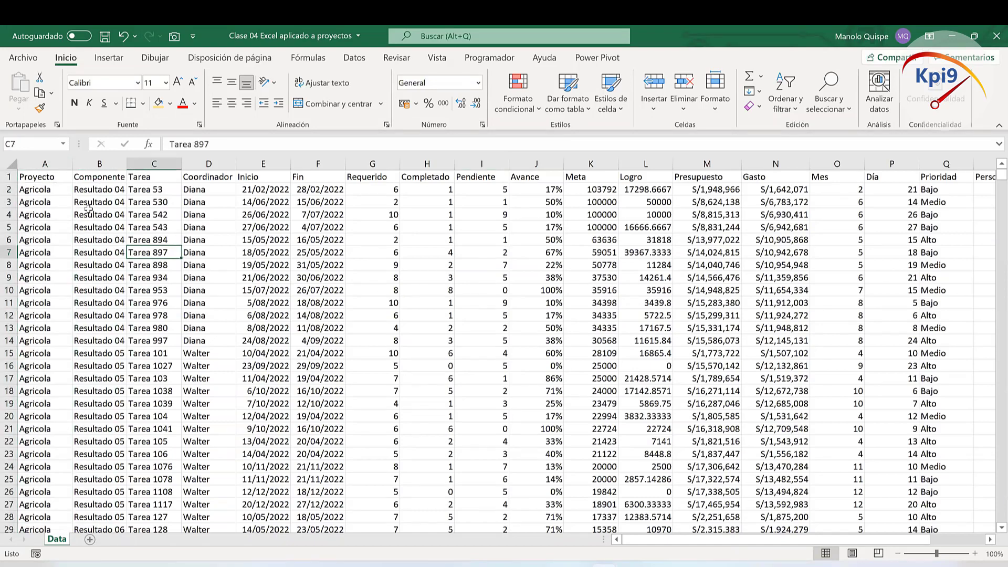
left_click(57, 176)
mouse_move(58, 176)
left_mouse_down()
mouse_move(782, 192)
mouse_move(158, 195)
left_mouse_up()
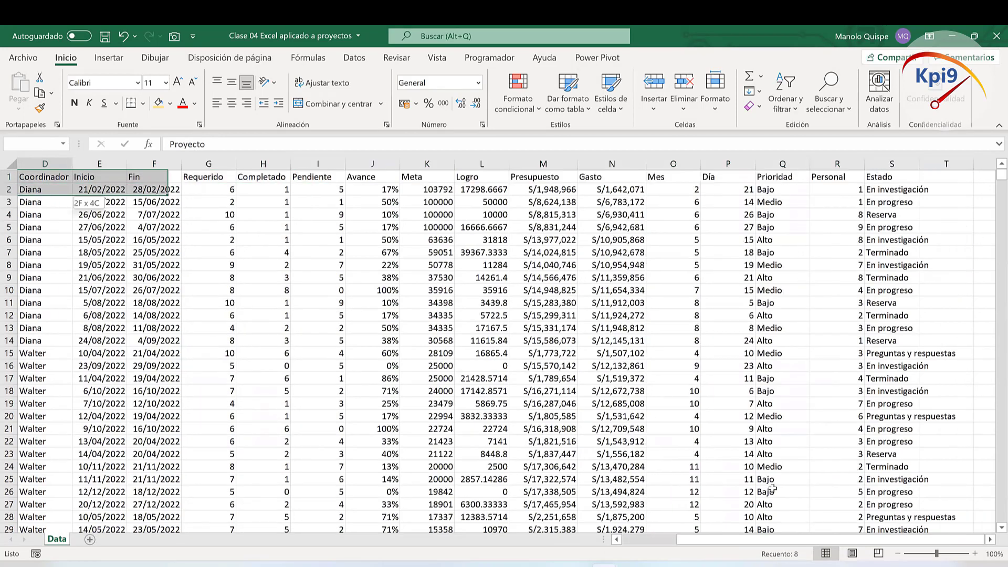
key("ctrl+Home")
left_click(128, 289)
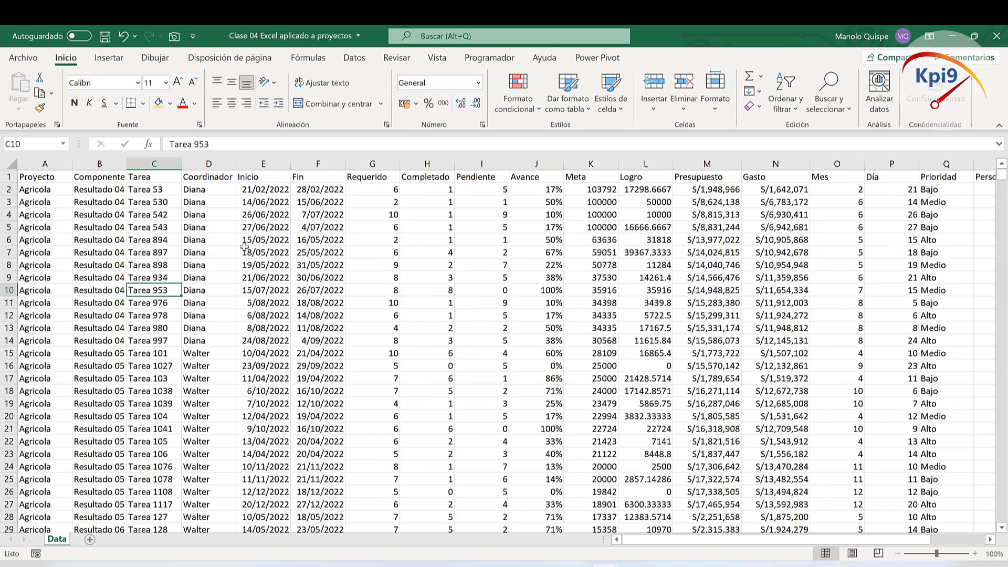
left_click(285, 226)
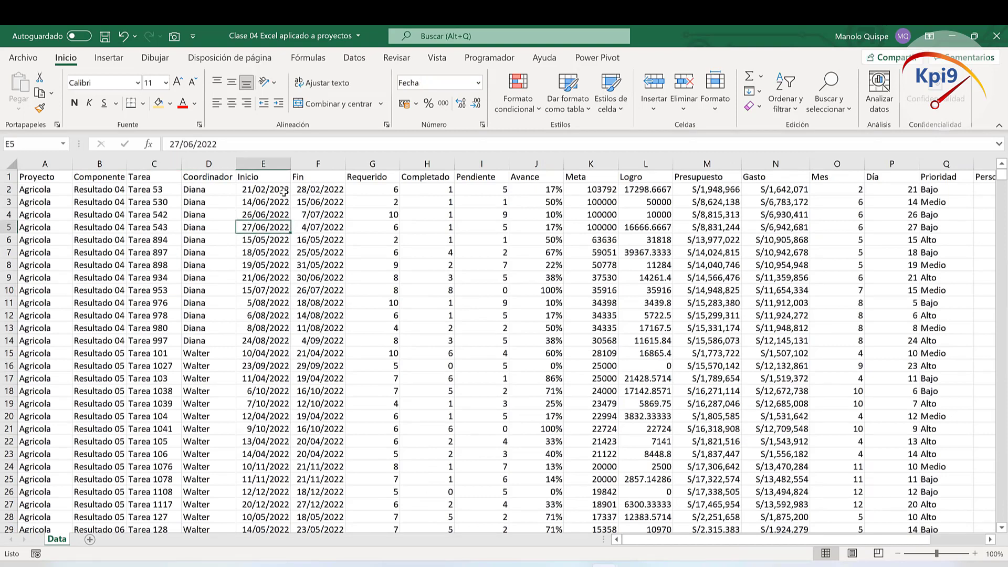
left_click(325, 164)
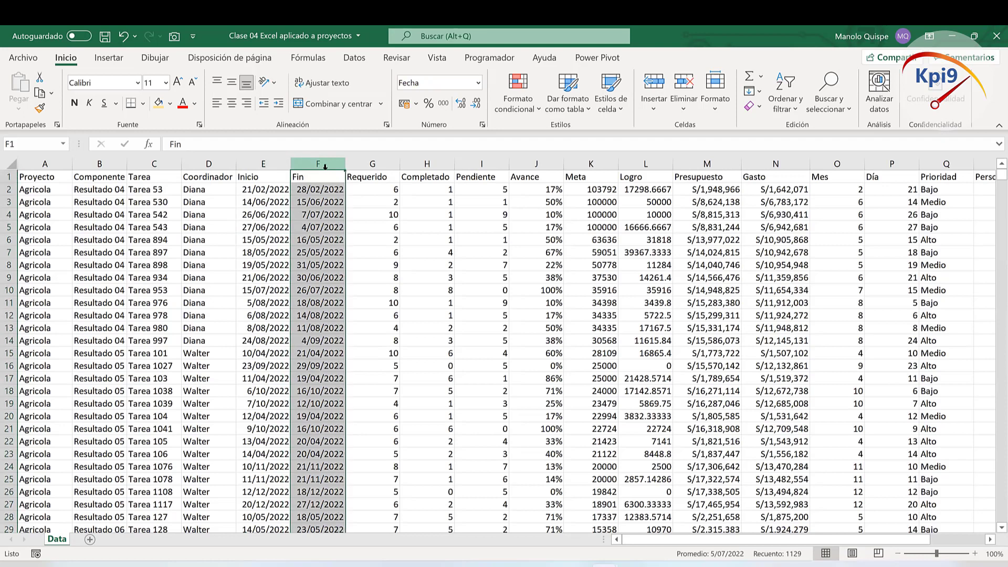
left_click(390, 271)
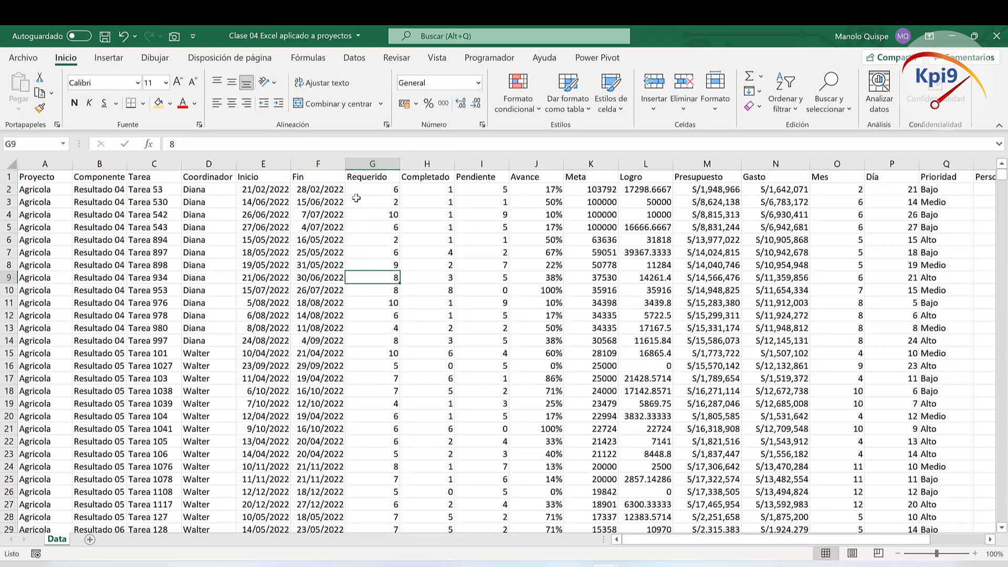
Step: Convert the range $A$1:$S$1129 into a table with headers
left_click(109, 58)
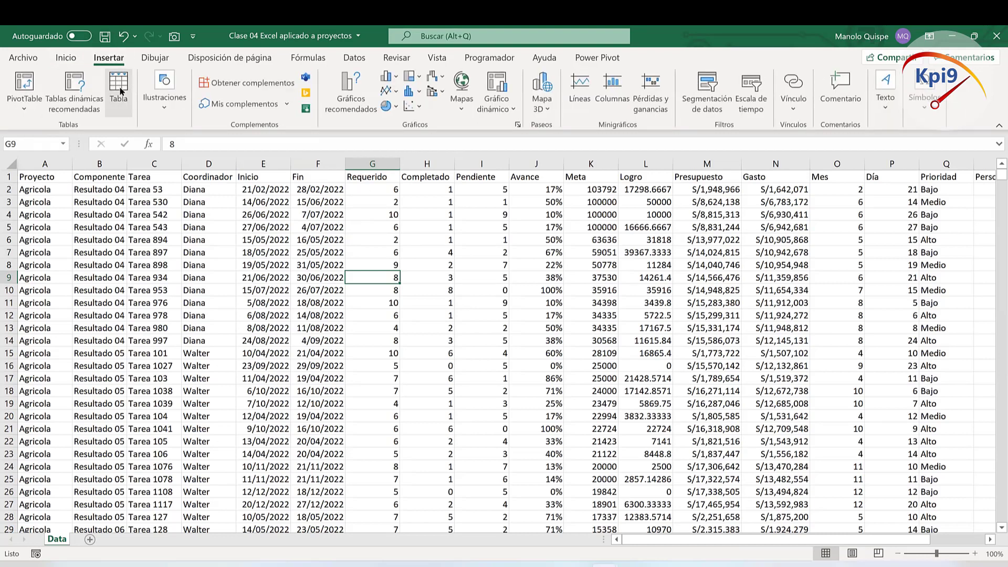
left_click(119, 86)
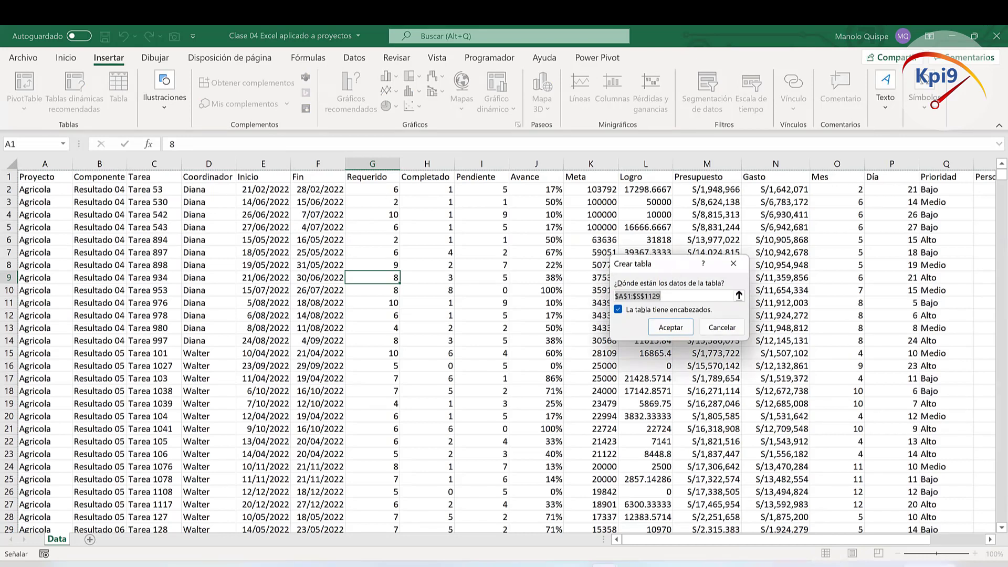
scroll(507, 351, "right", 1)
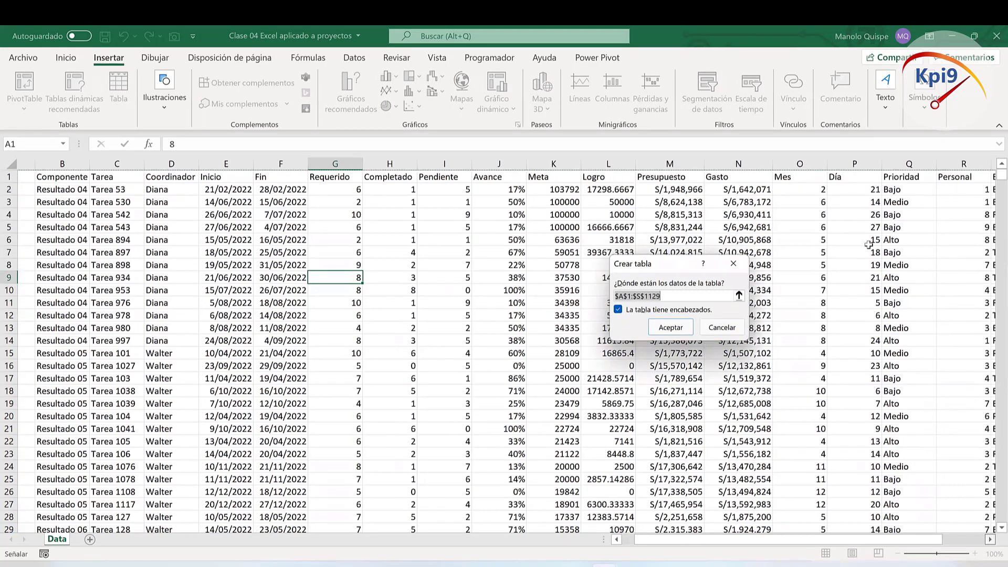
scroll(868, 244, "right", 3)
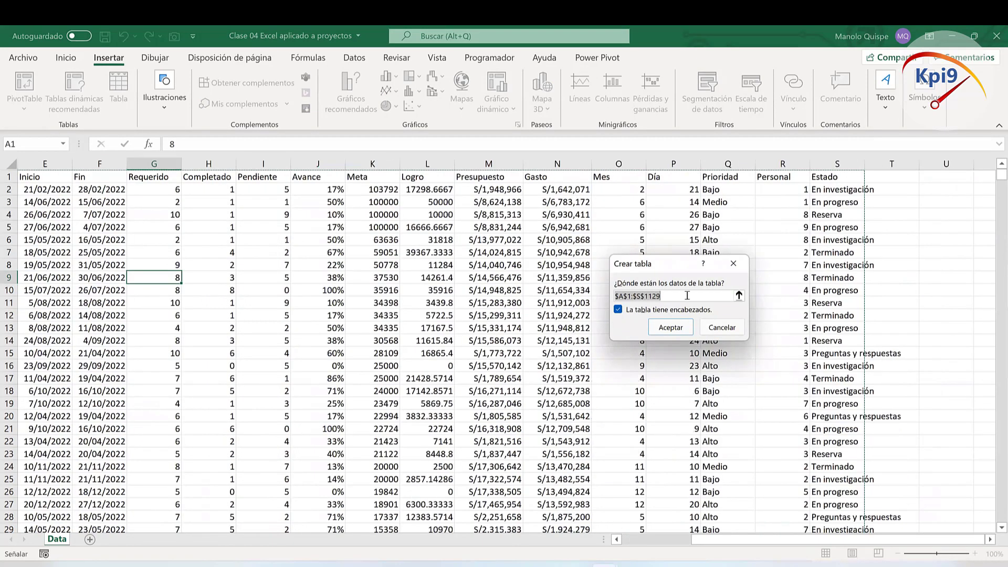
left_click(671, 327)
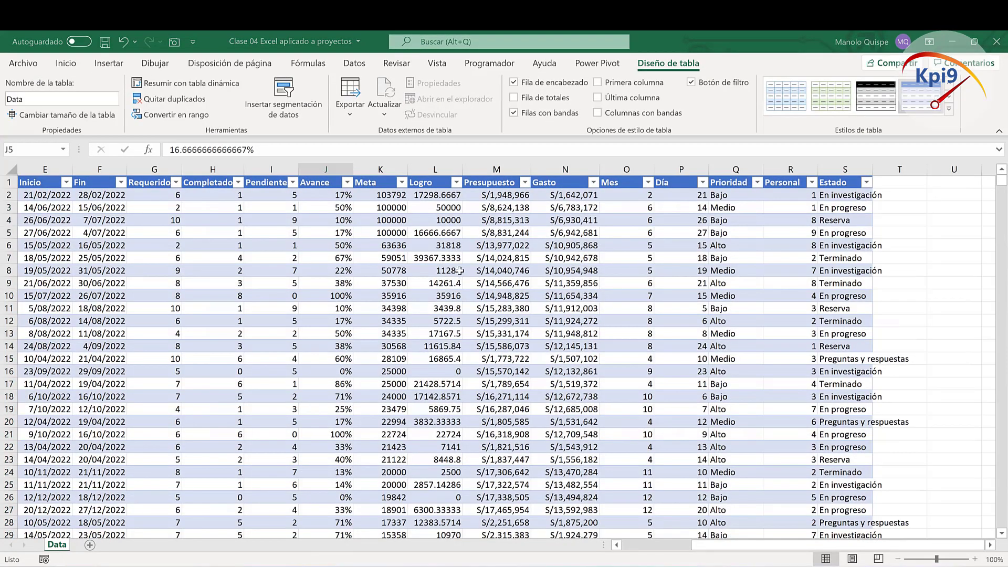
scroll(900, 497, "left", 4)
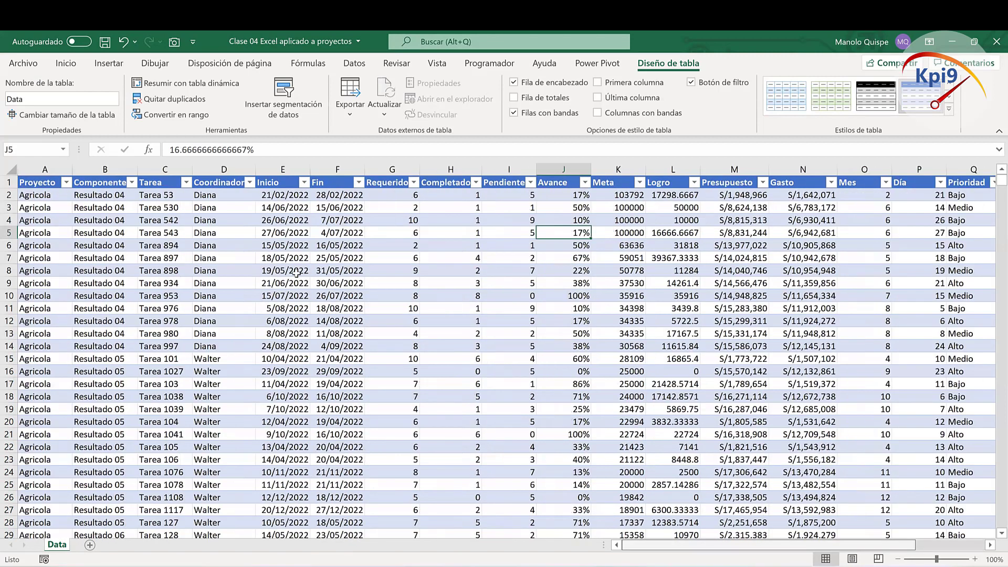
left_click(294, 272)
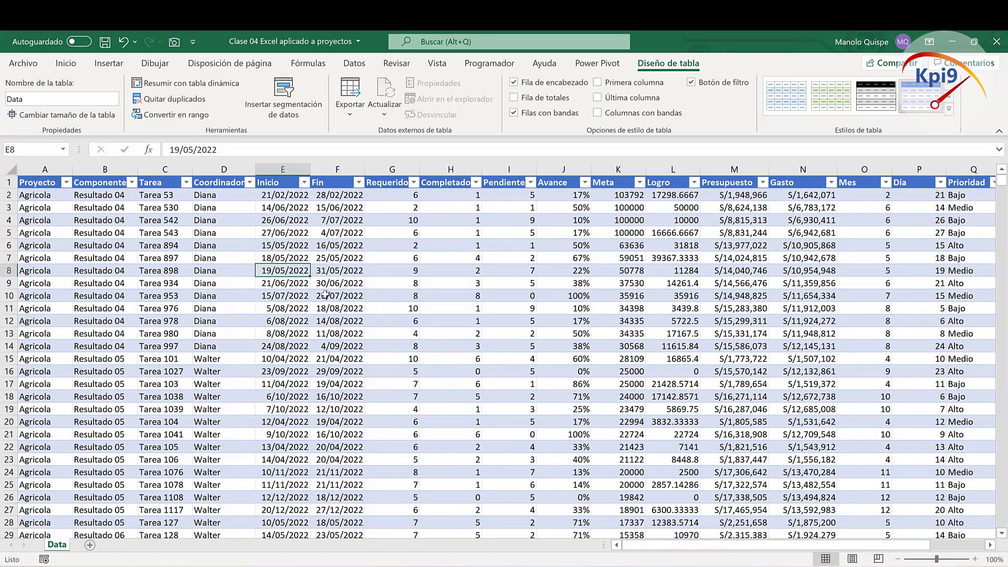
Step: Select the entire project table from its header with Ctrl+A
left_click(338, 187)
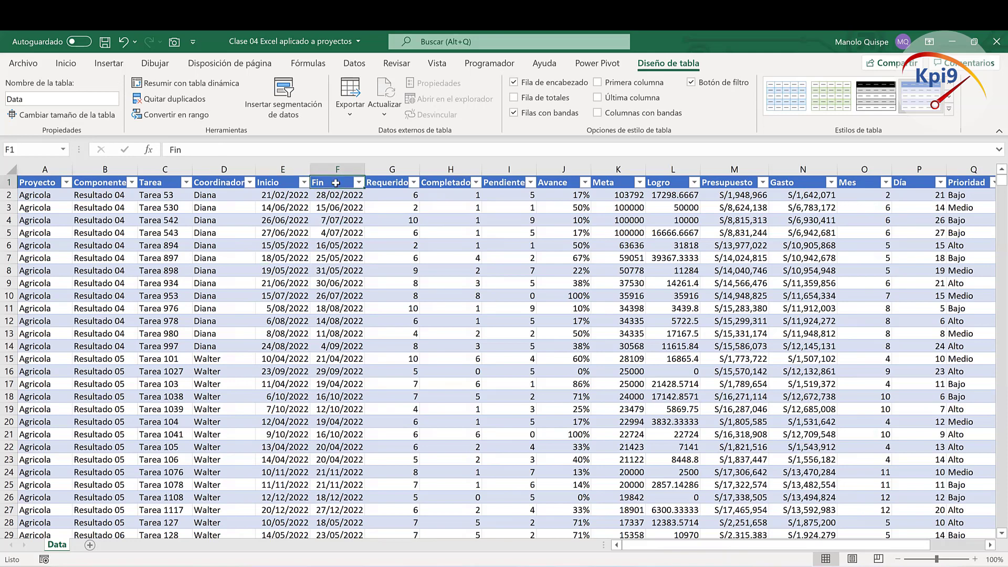
key("ctrl+a")
scroll(336, 183, "down", 3)
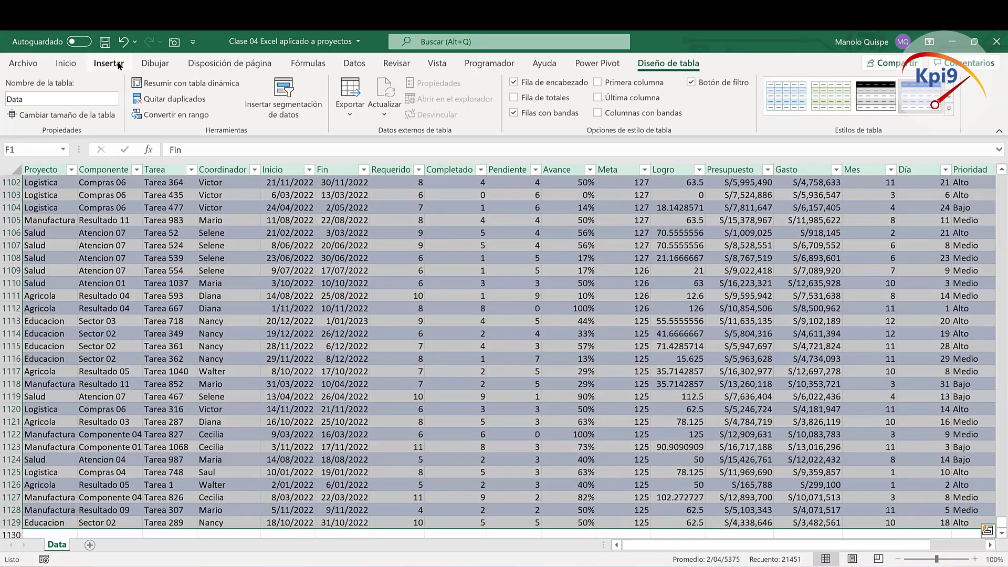
Step: Create names from the table's top row only, unchecking Columna izquierda
left_click(310, 64)
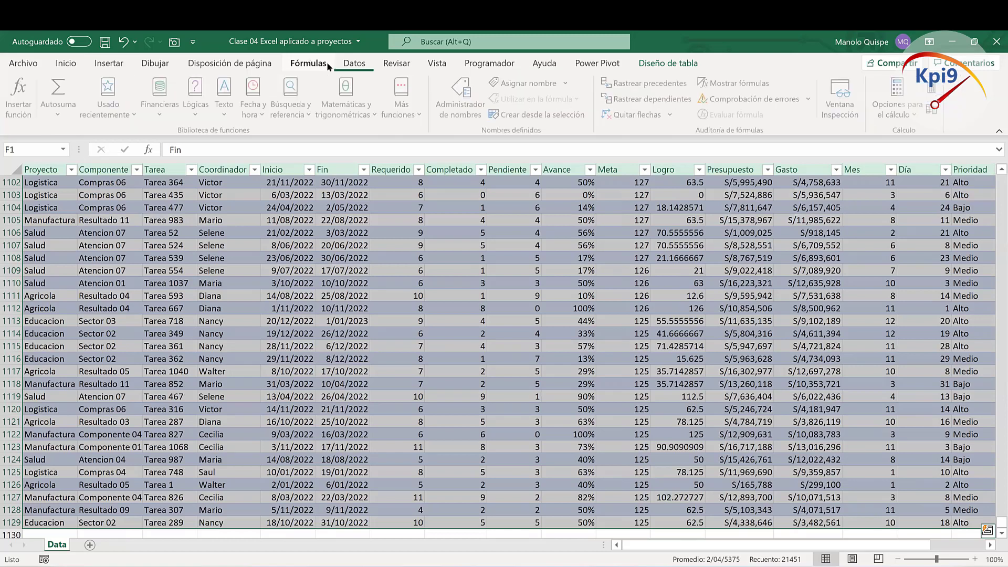
left_click(530, 114)
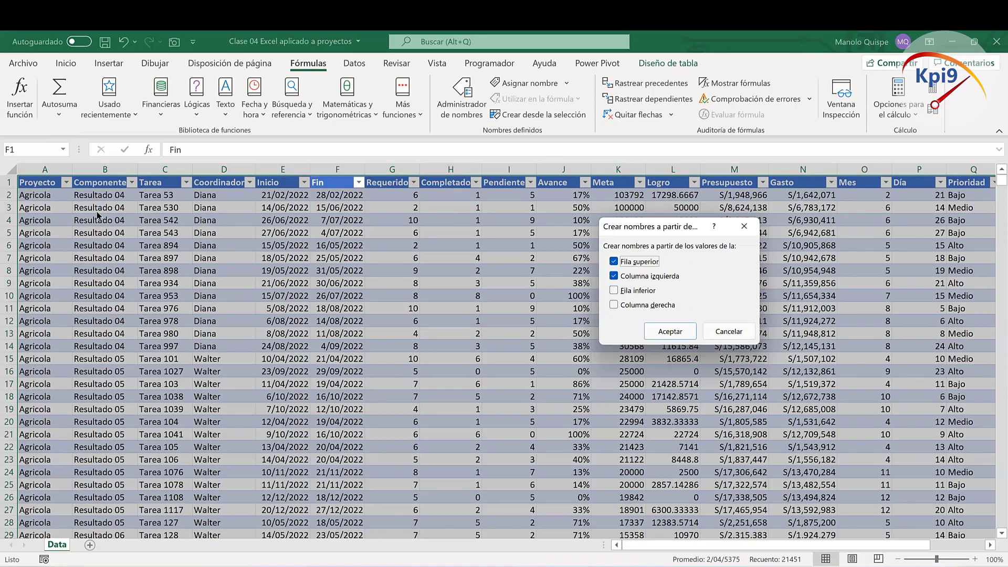
left_click(621, 277)
left_click(670, 332)
left_click(741, 321)
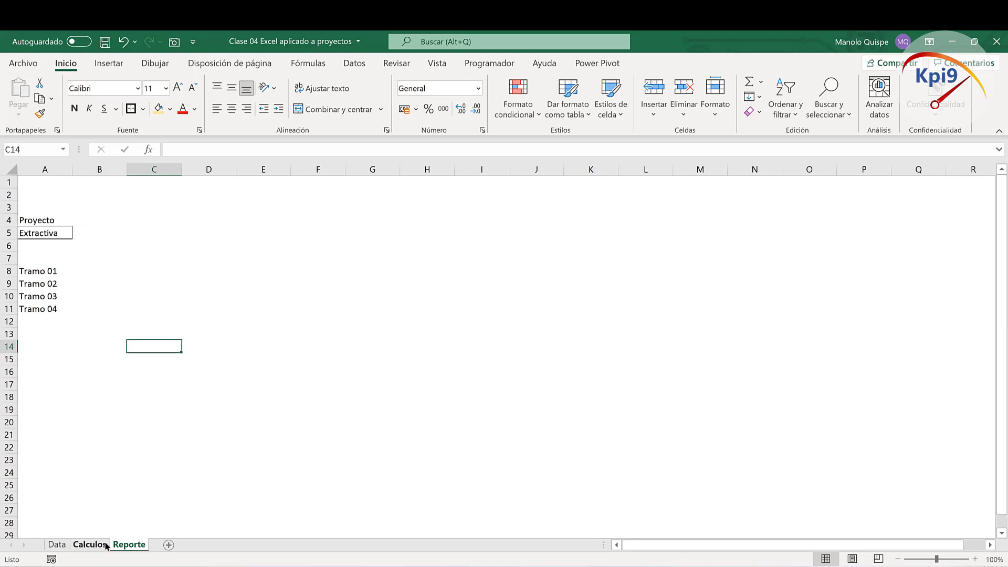
Step: Glance at the Calculos sheet, then return to the Data sheet
left_click(90, 544)
left_click(746, 359)
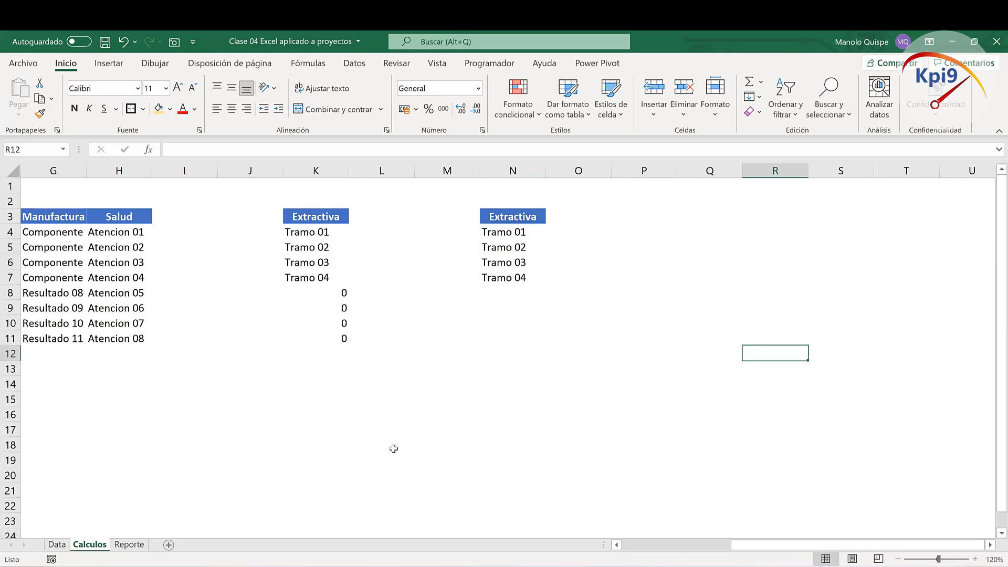
left_click(57, 544)
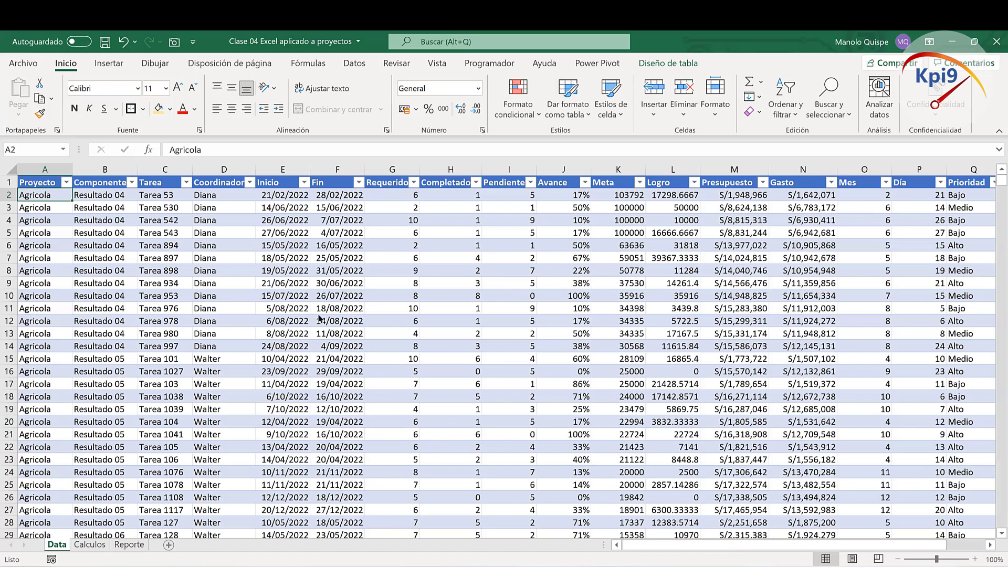
Step: Inspect the Inicio date filter, then select the Inicio and Mes columns and a Mes cell
left_click(358, 182)
key("Escape")
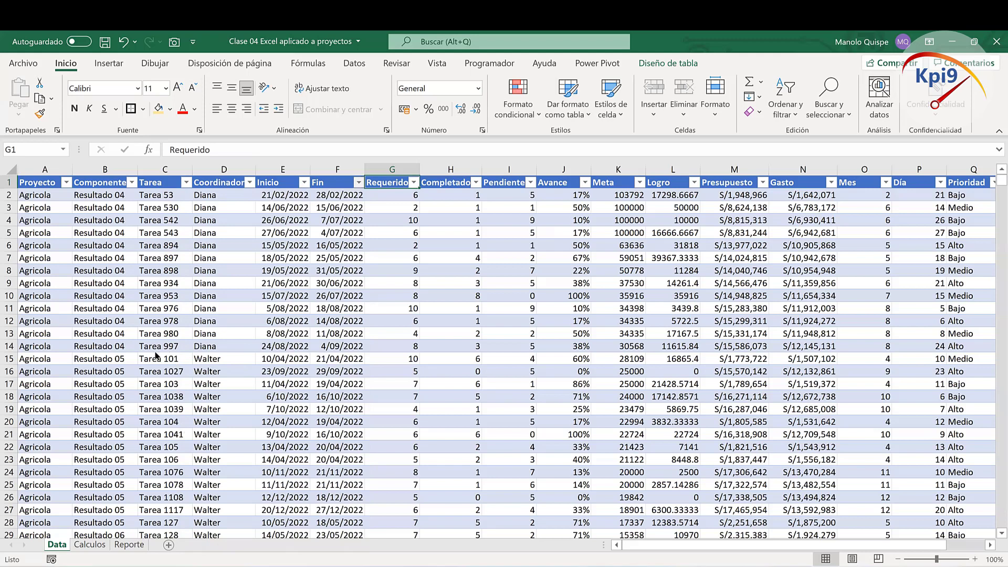
key("Escape")
left_click(283, 169)
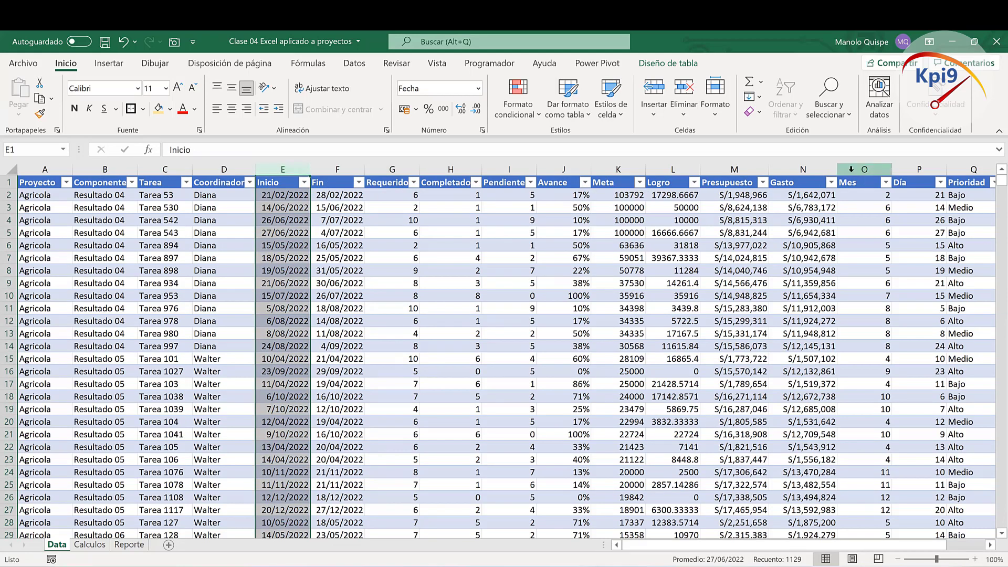
left_click(851, 169)
left_click(864, 258)
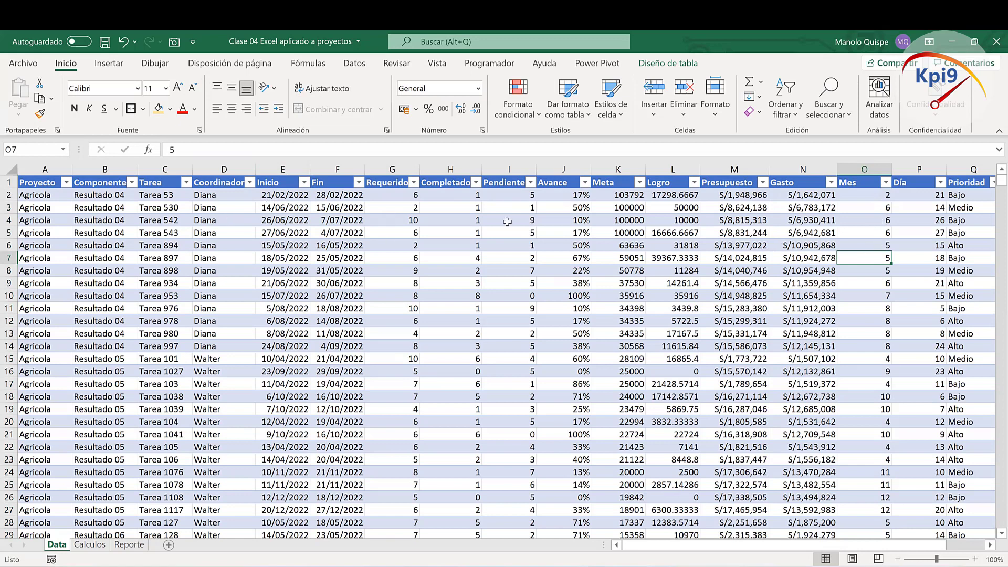
left_click(870, 195)
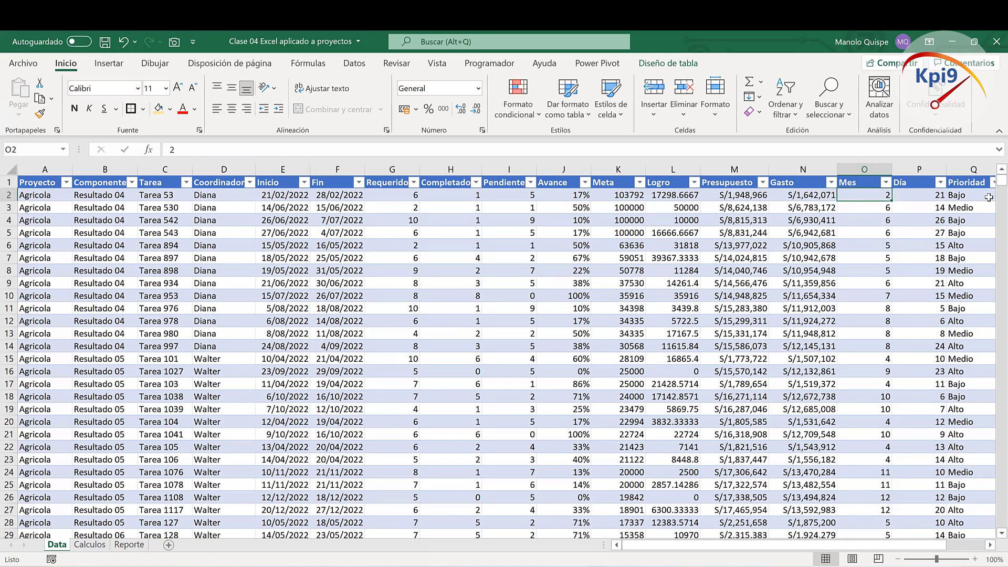
type("=MES")
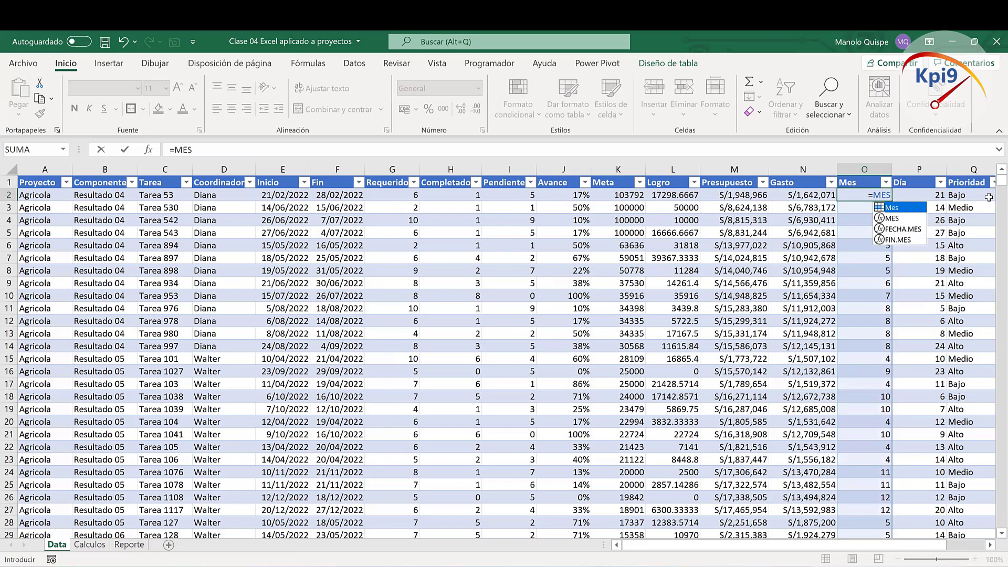
type("(")
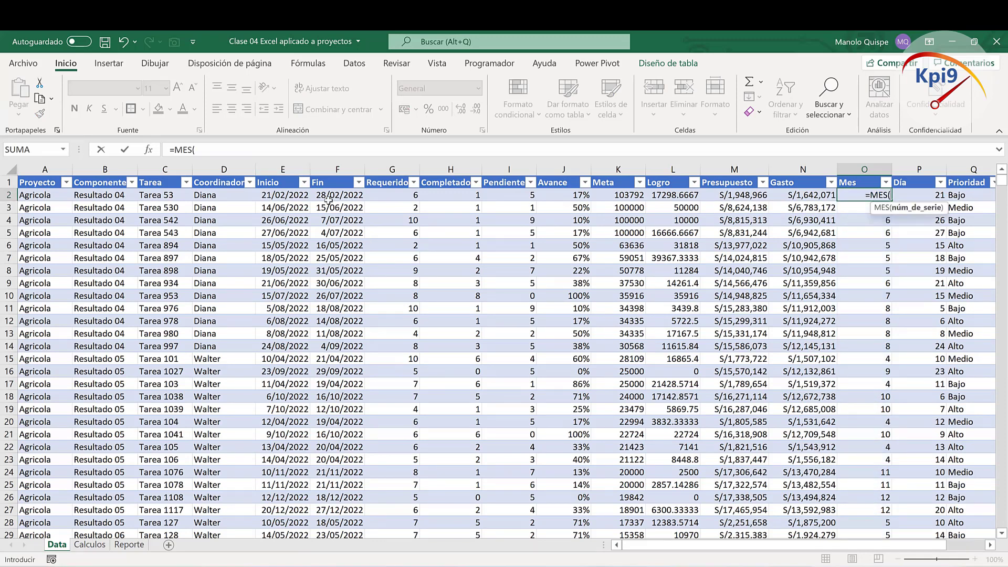
left_click(285, 198)
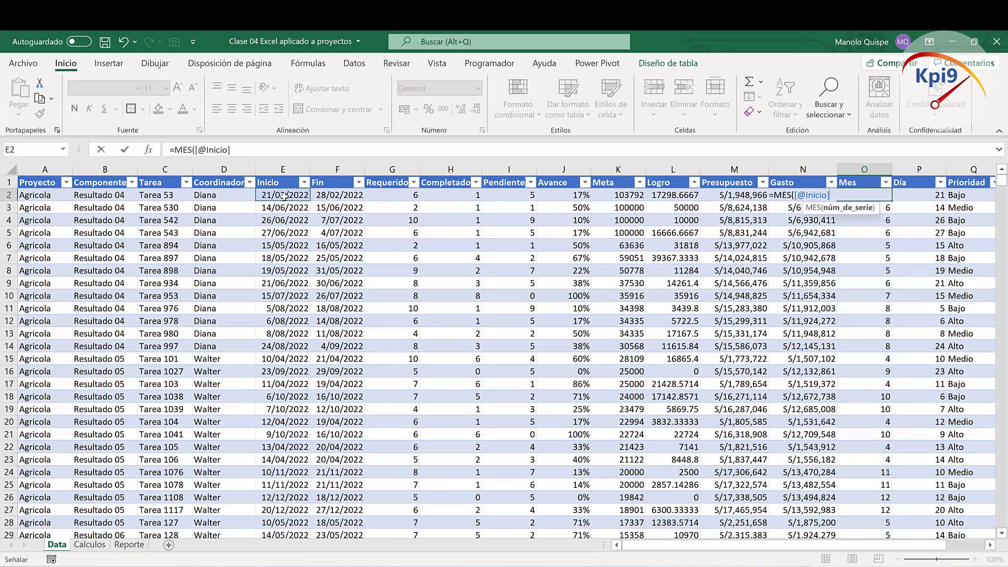
type(")")
key("Return")
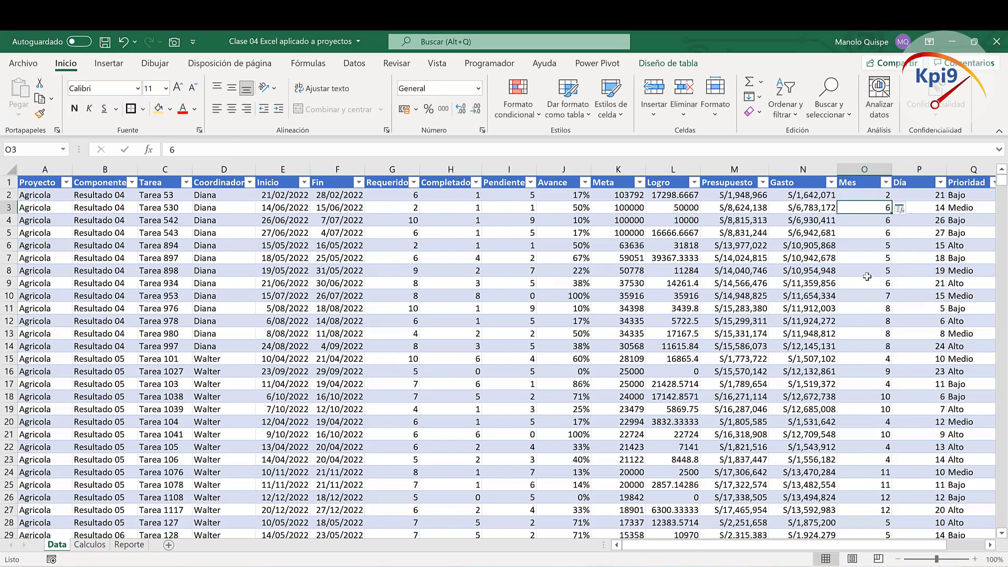
Step: Spot-check Mes values and review the Mes, Presupuesto, Gasto and Avance column totals
left_click(864, 197)
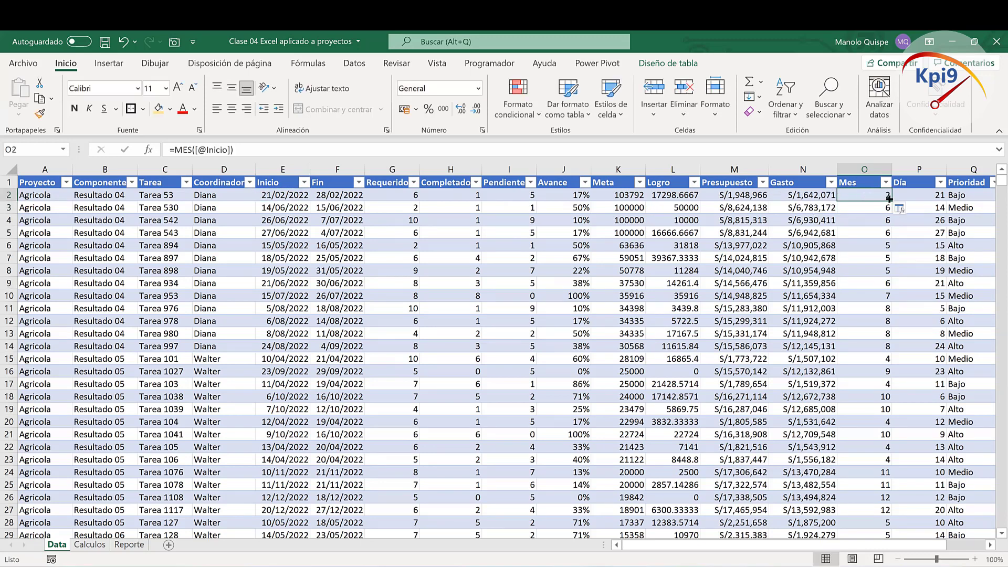
left_click(886, 245)
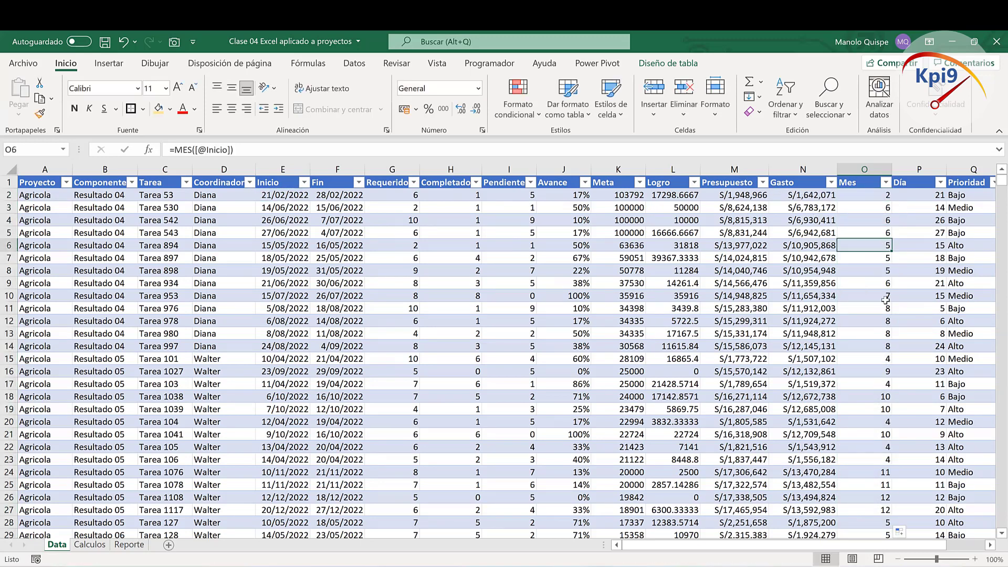
left_click(885, 298)
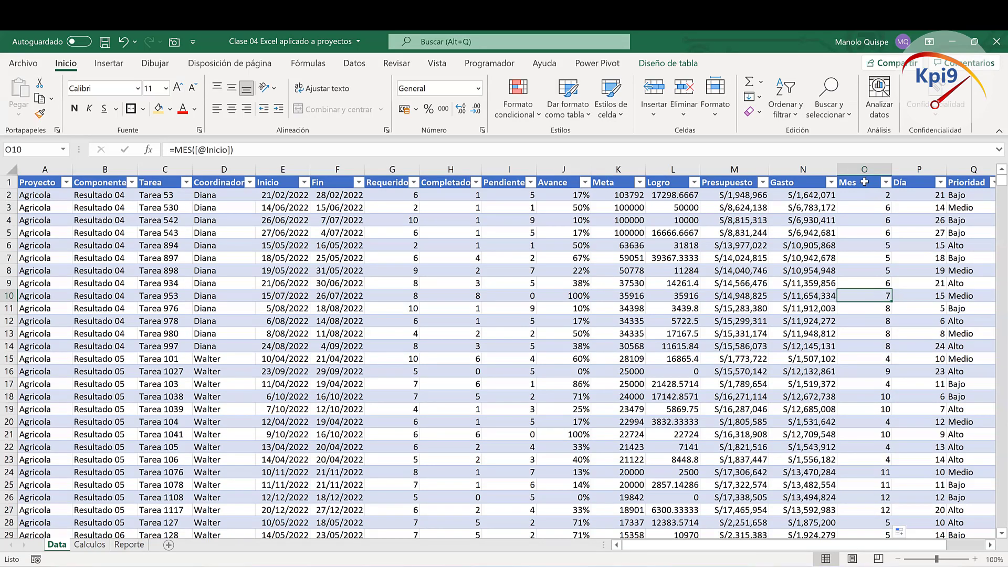
left_click(866, 162)
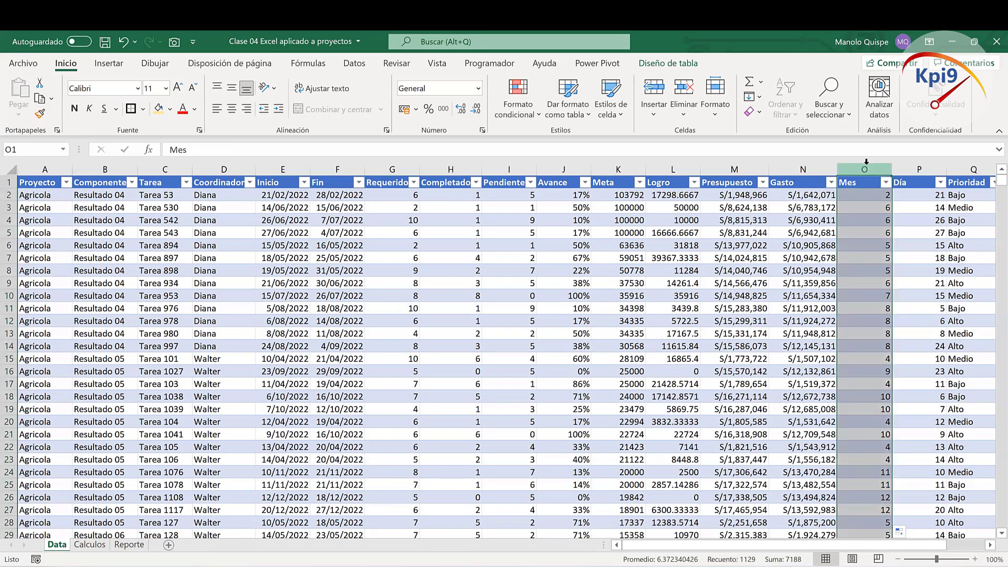
left_click(736, 167)
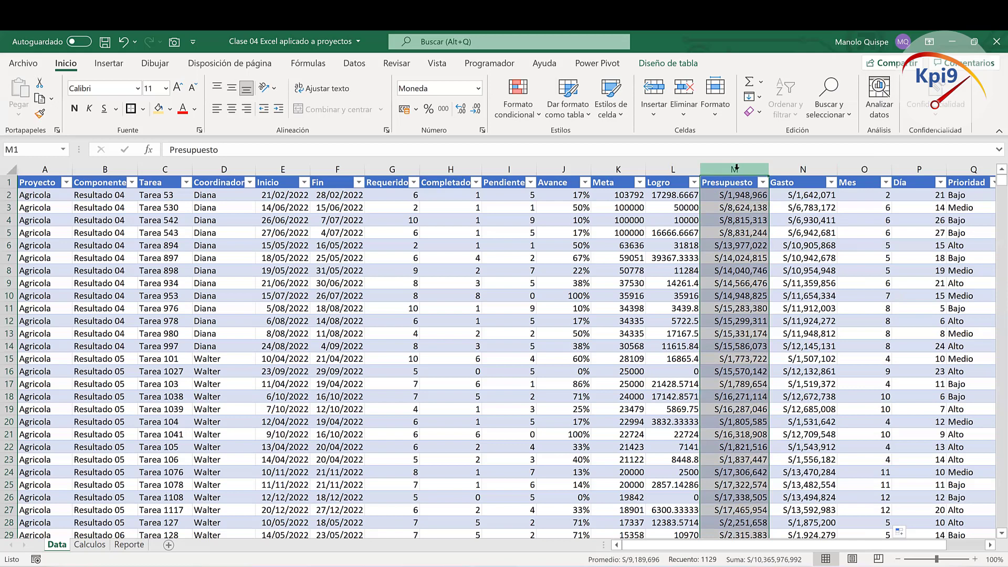
left_click(804, 169)
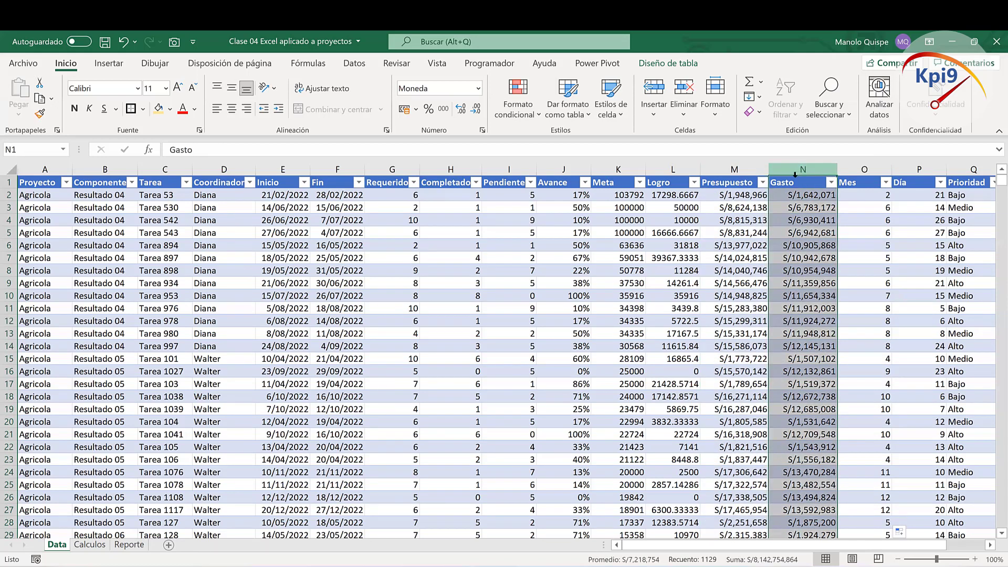
left_click(549, 169)
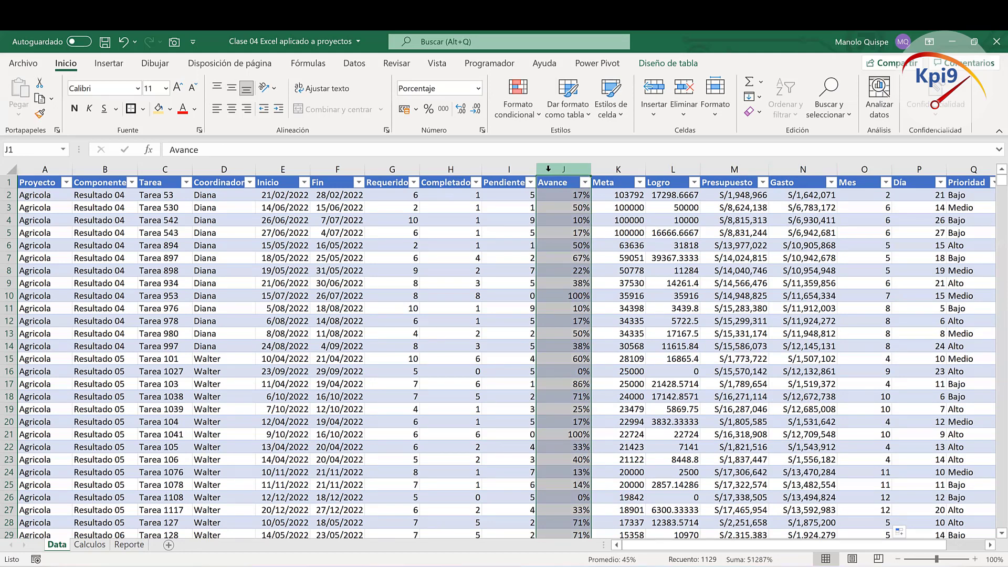
Step: Type the title 'Curva S' into cell Q2 of the Calculos sheet
left_click(97, 546)
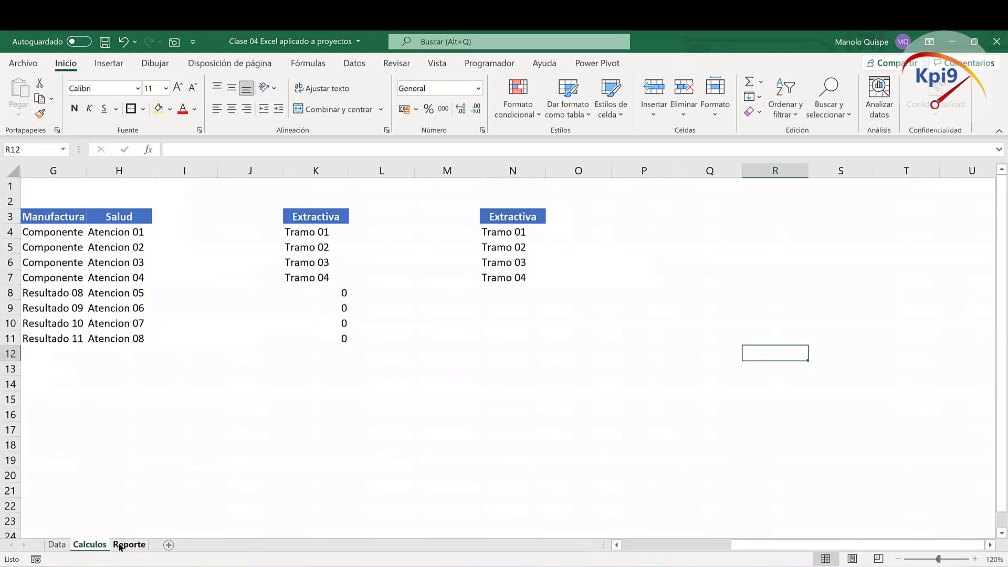
left_click(711, 190)
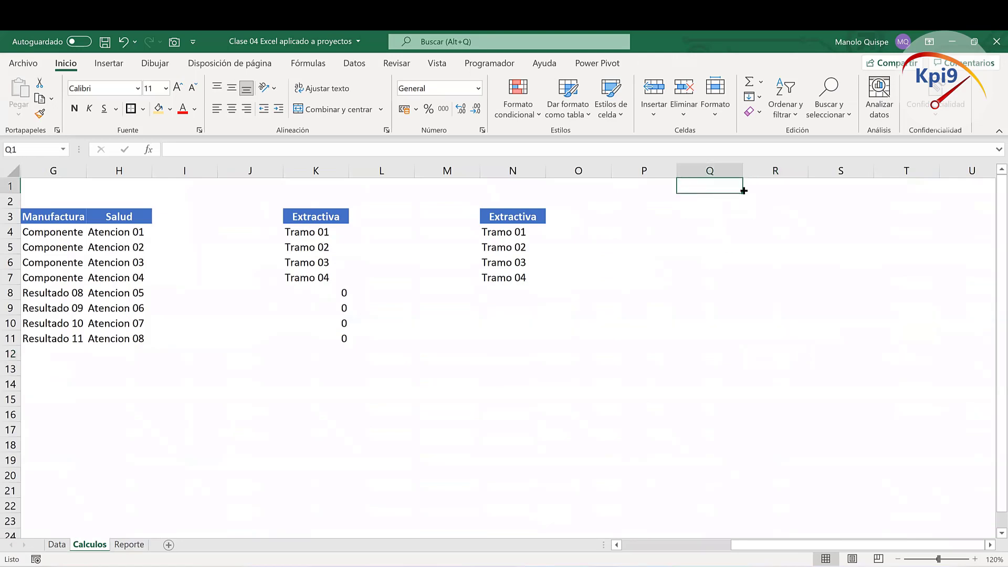
key("Down")
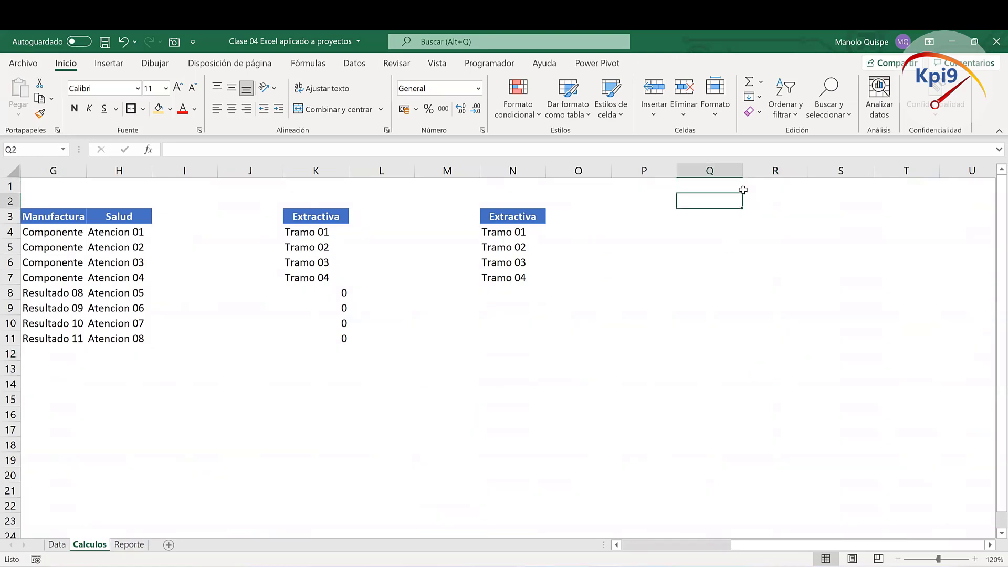
type("Curva S")
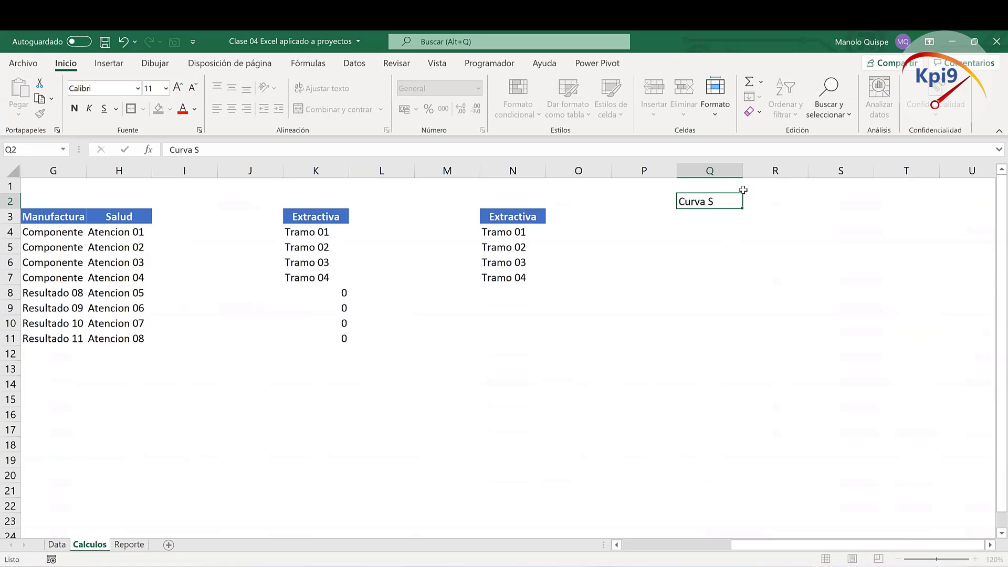
key("Return")
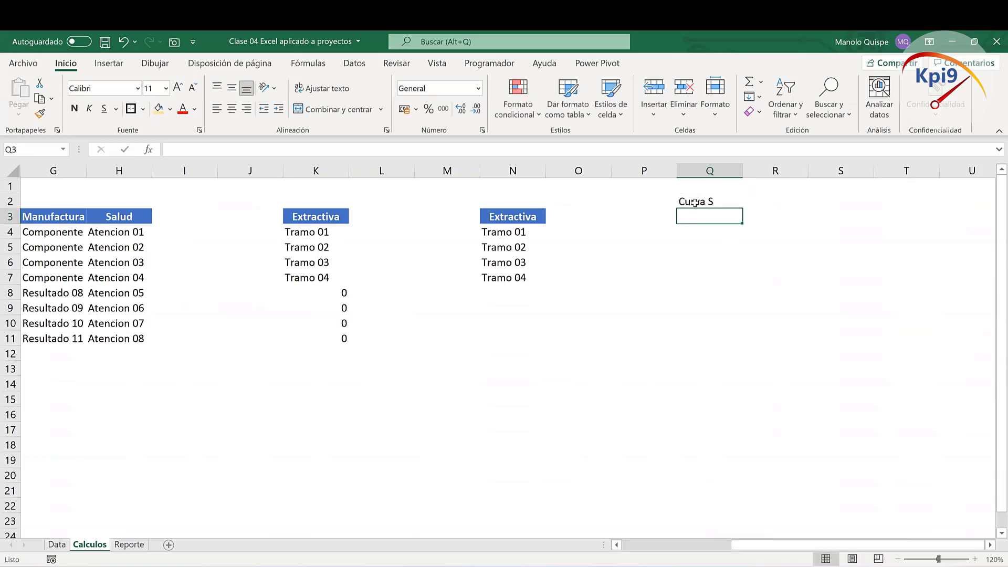
Step: Make the Curva S title bold, move it up to Q1 and enlarge it to 16 points
left_click(695, 203)
left_click(74, 109)
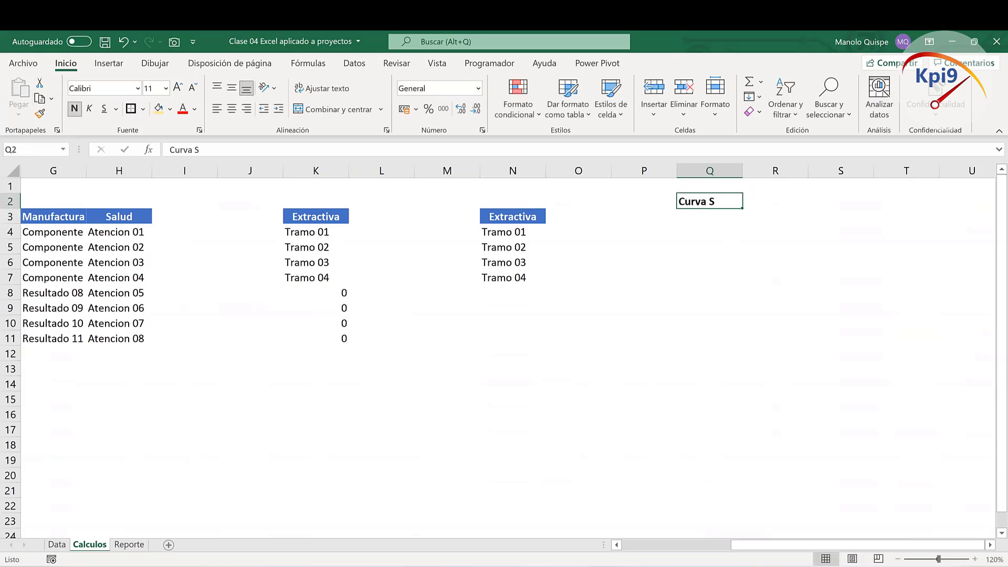
scroll(825, 466, "right", 2)
scroll(826, 465, "right", 3)
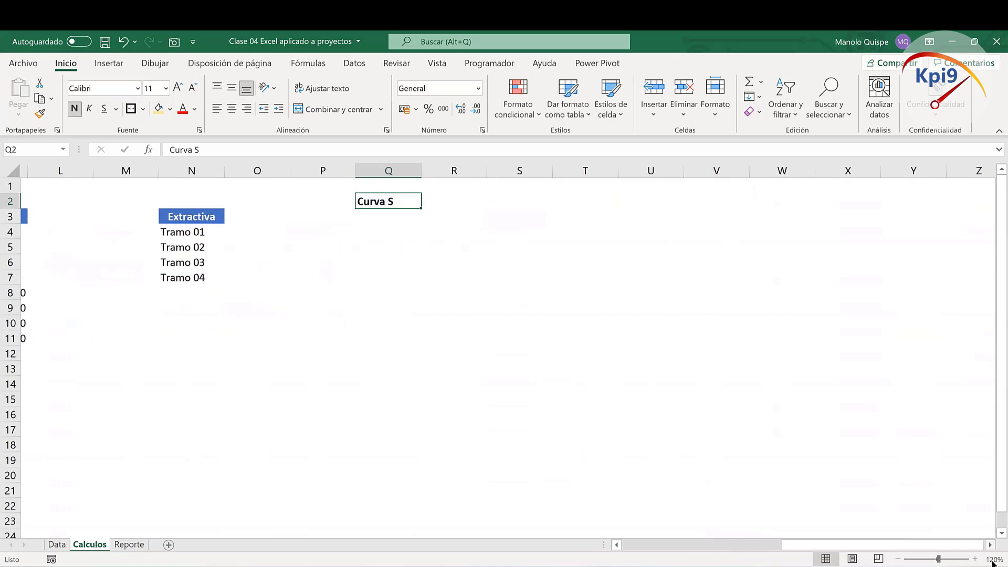
scroll(826, 466, "right", 2)
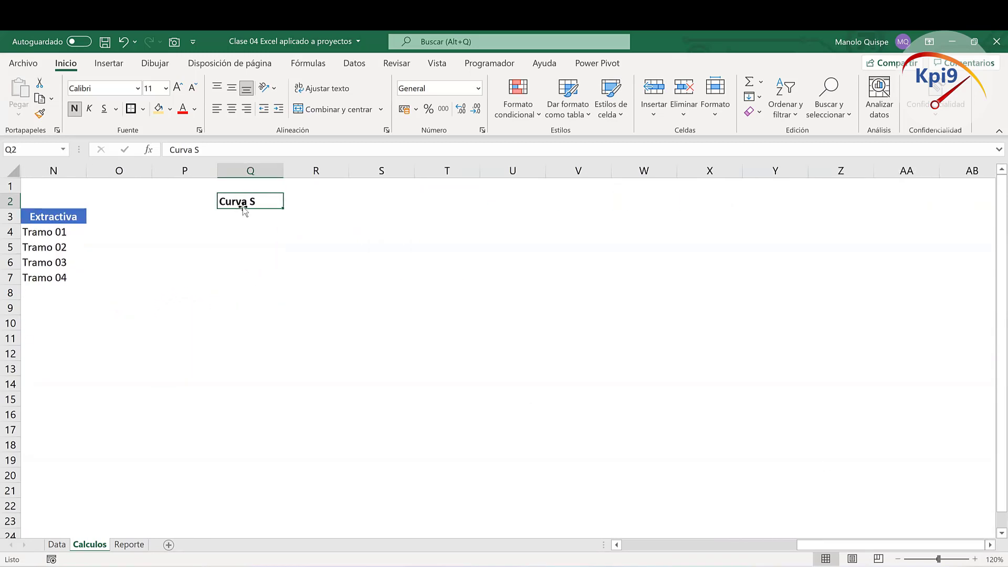
left_click_drag(243, 208, 246, 193)
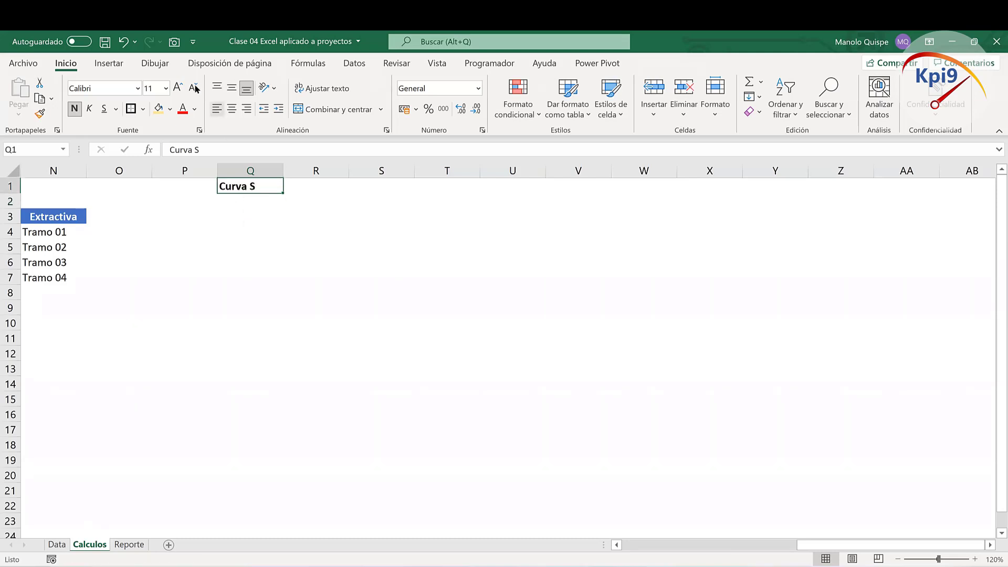
left_click(178, 87)
left_click(178, 87)
left_click(178, 87)
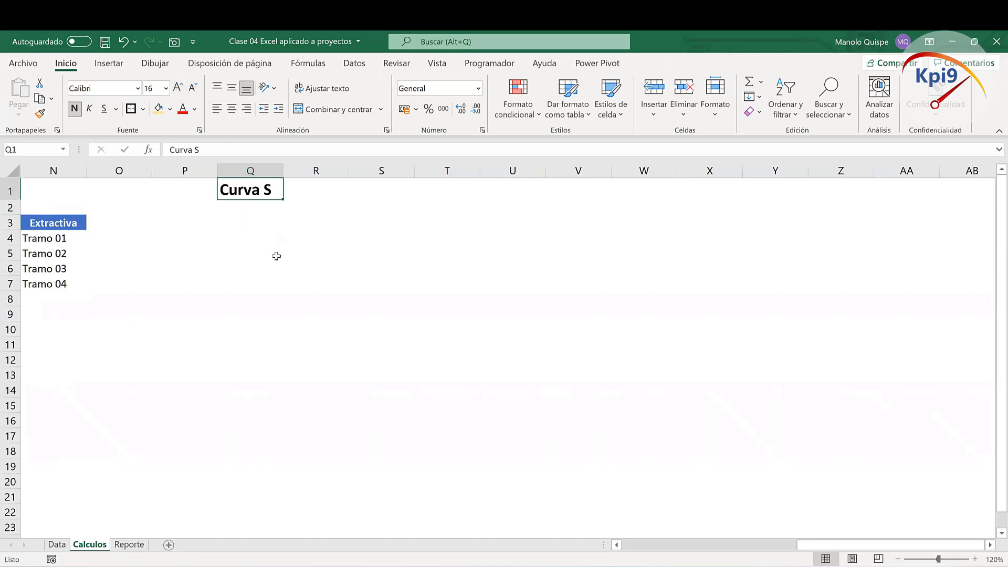
Step: Copy the Mes header from the Data table into Q3 and give it the Extractiva header's formatting
left_click(224, 239)
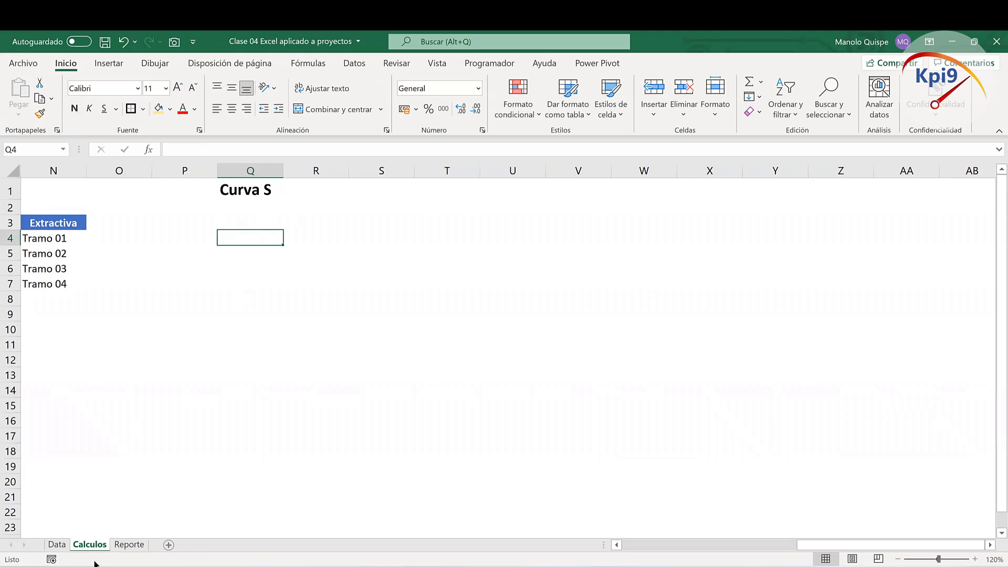
left_click(57, 544)
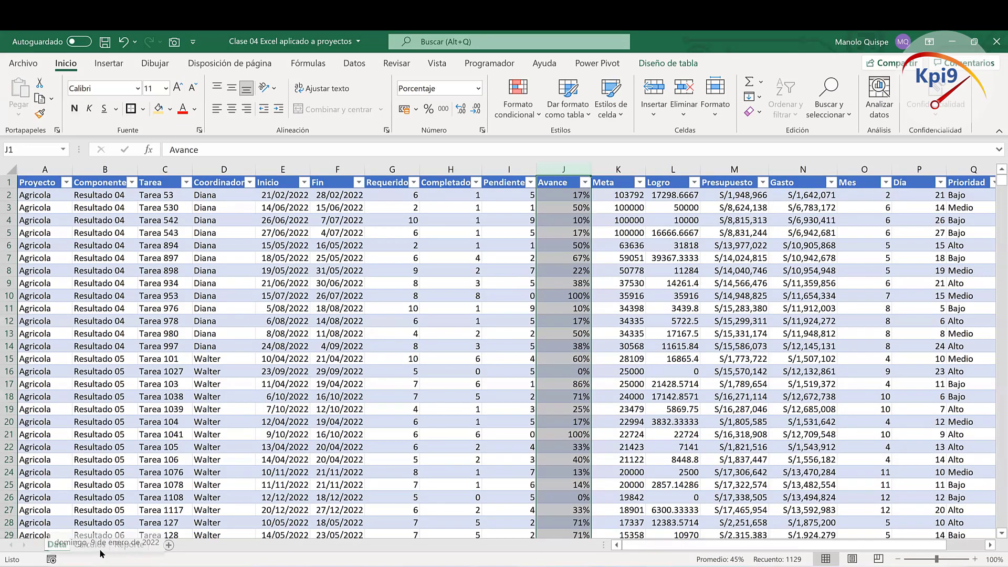
key("ctrl+c")
key("ctrl+Page_Down")
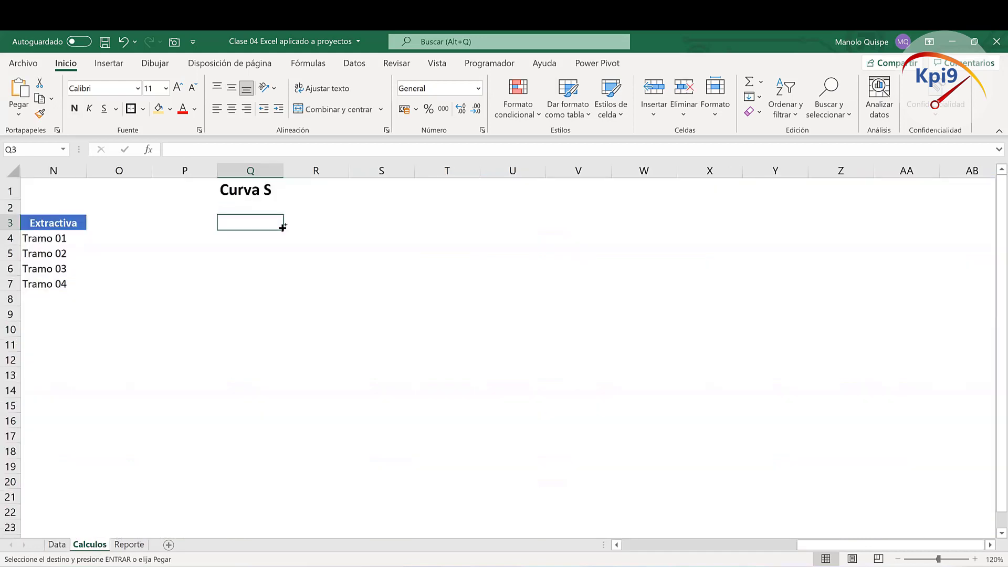
key("ctrl+v")
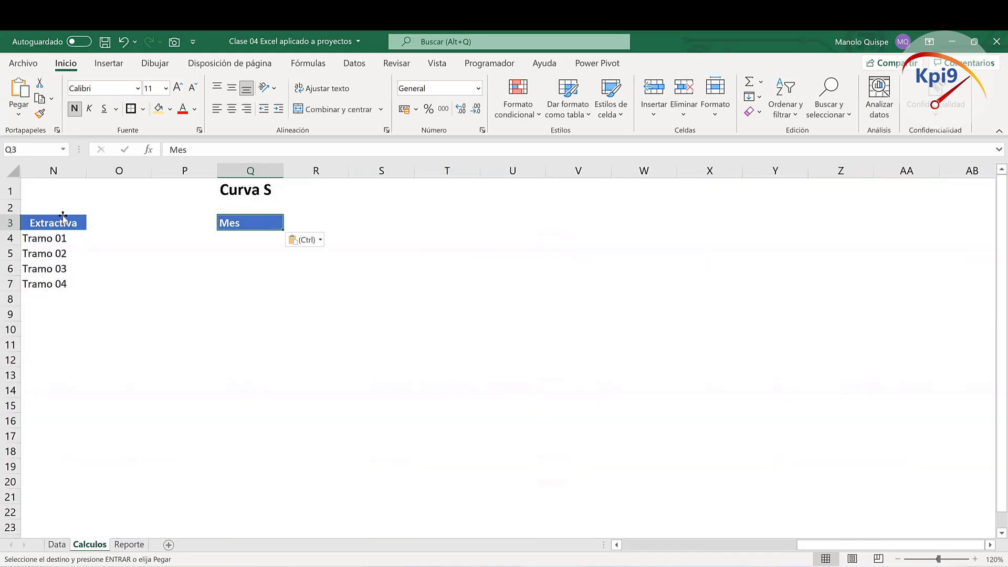
left_click(63, 222)
double_click(40, 114)
left_click(250, 223)
key("Escape")
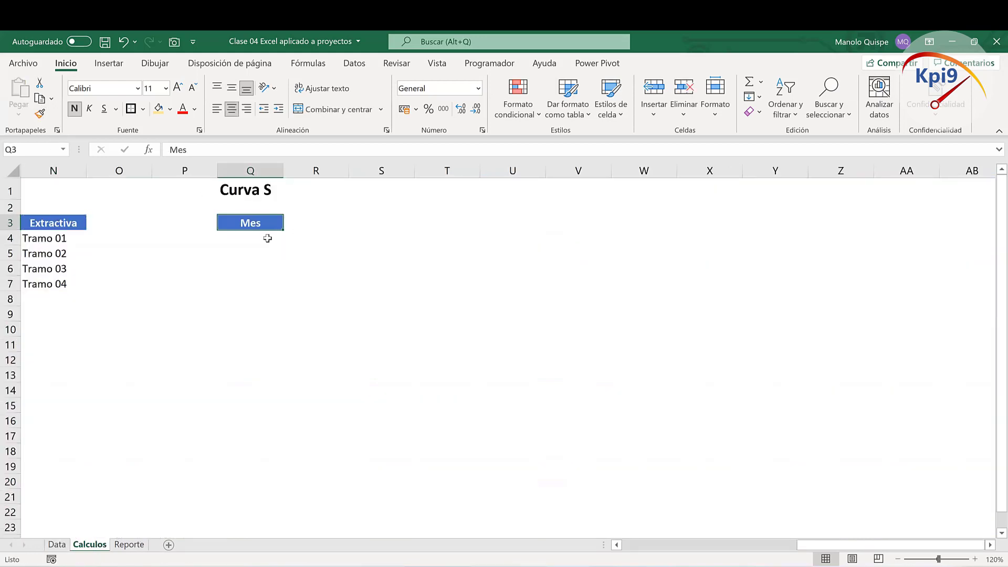
Step: Enter =UNICOS(Mes) in Q4 to list the unique month numbers
left_click(268, 237)
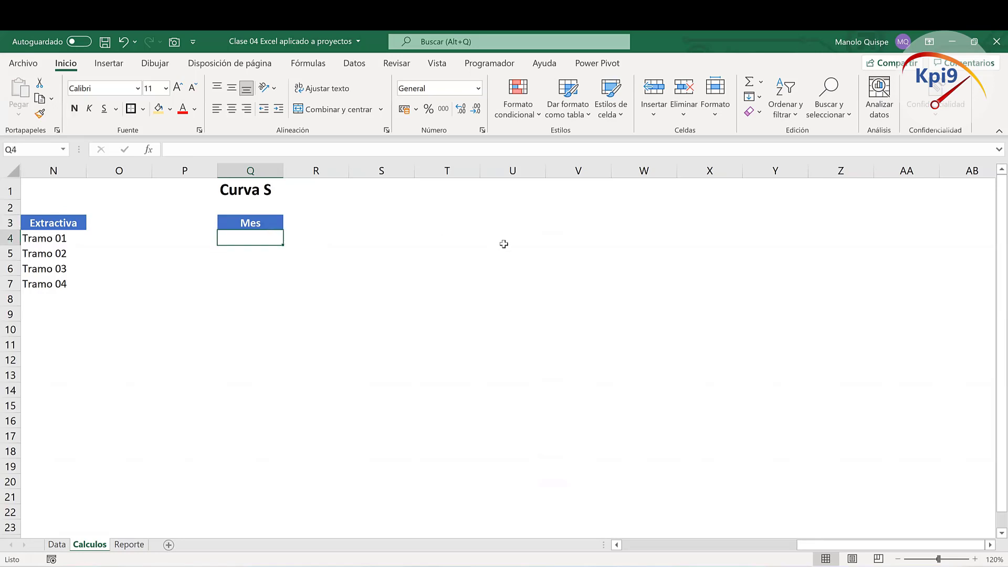
type("=")
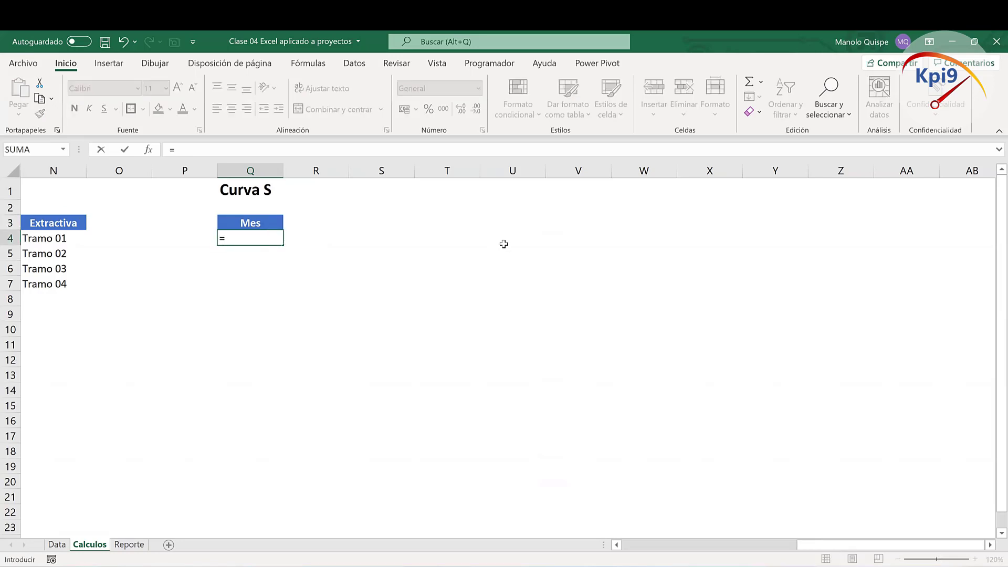
type("uni")
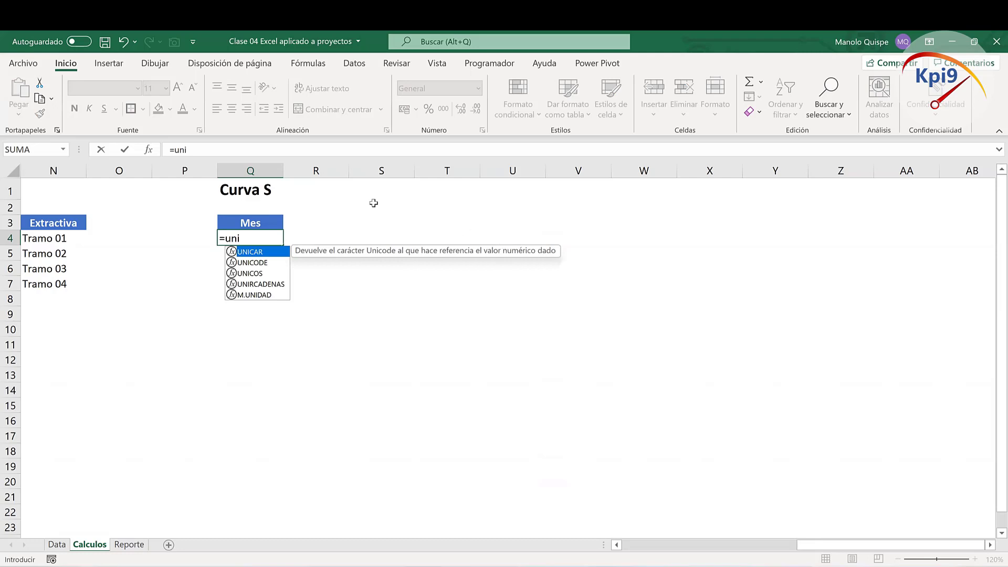
left_click(268, 273)
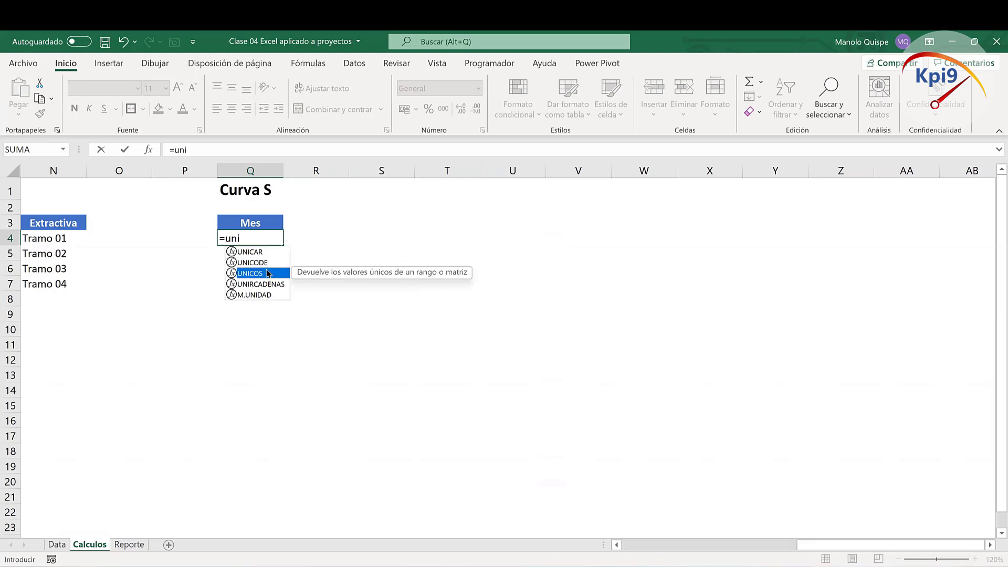
double_click(268, 274)
type("mes")
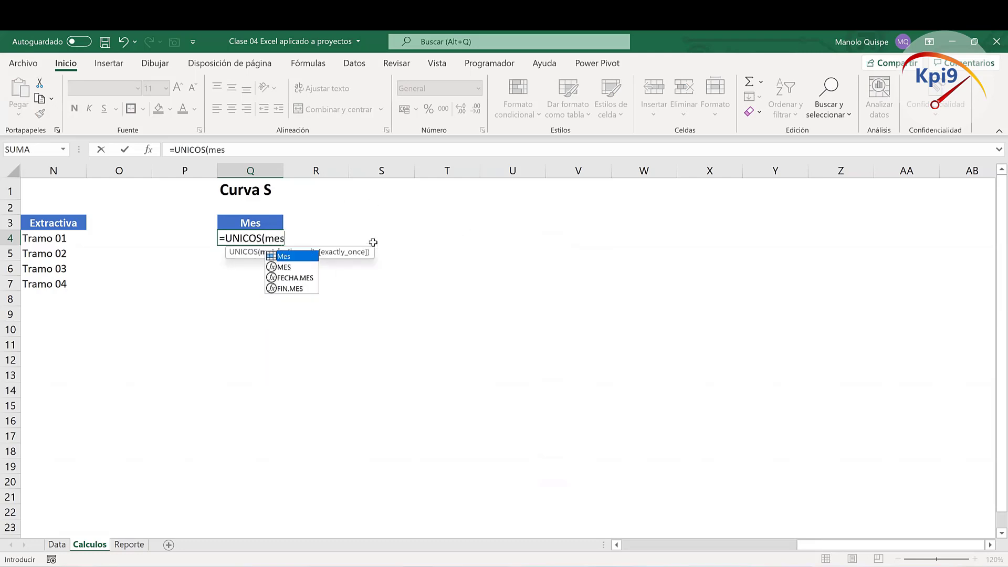
double_click(296, 258)
key("Return")
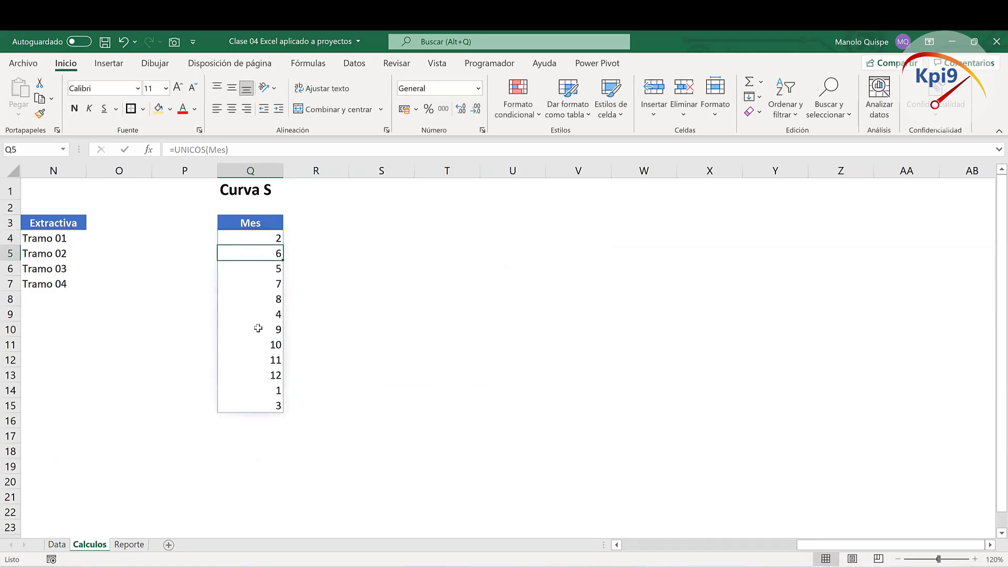
Step: Wrap Q4's formula as =ORDENAR(UNICOS(Mes)) so months list 1 to 12 in order
left_click(251, 239)
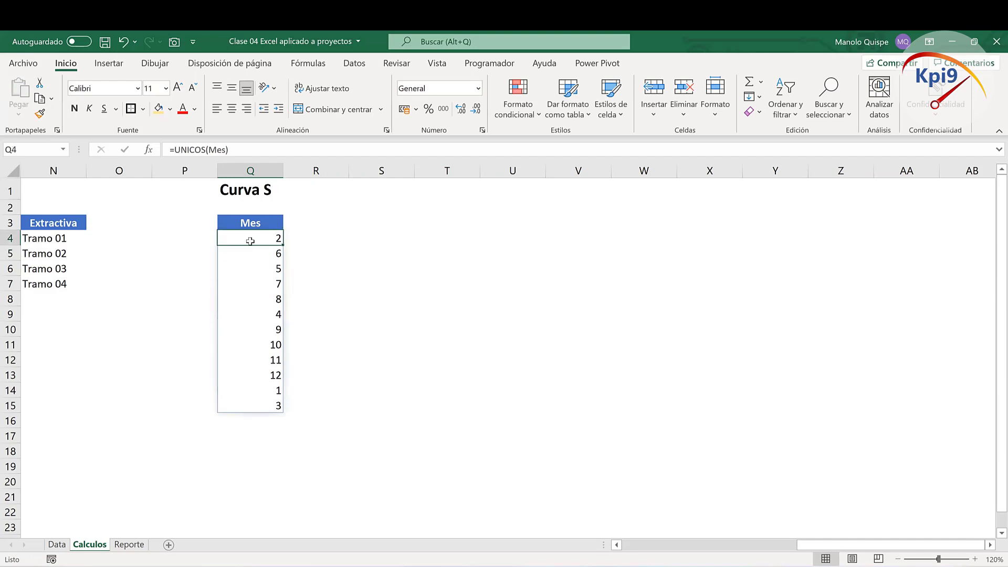
double_click(246, 237)
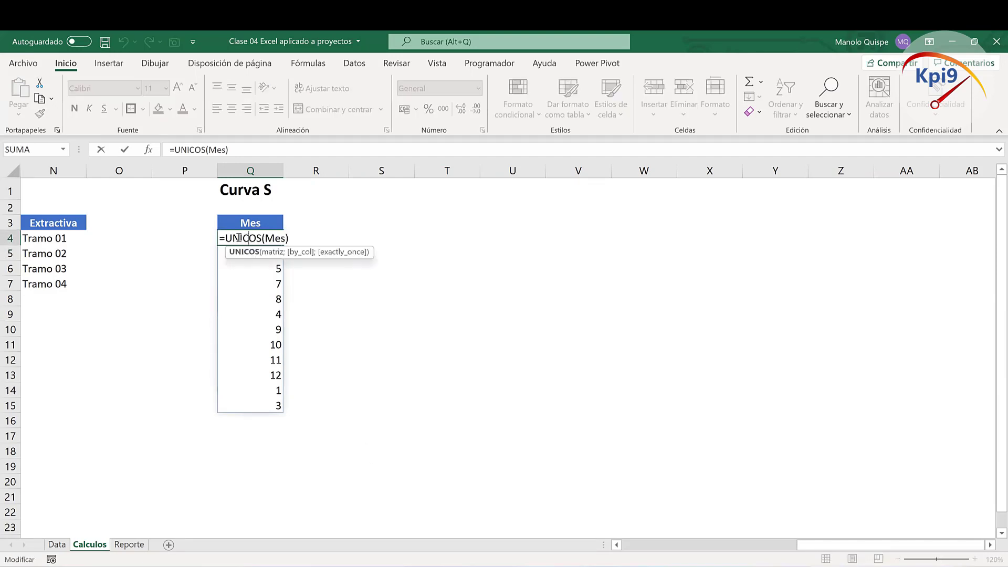
left_click(227, 236)
type("o")
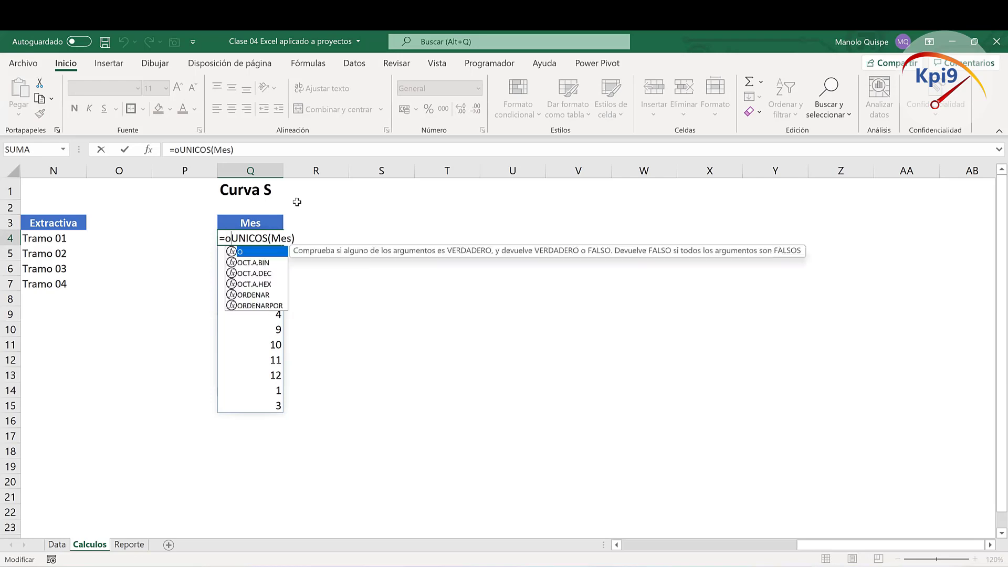
type("rde")
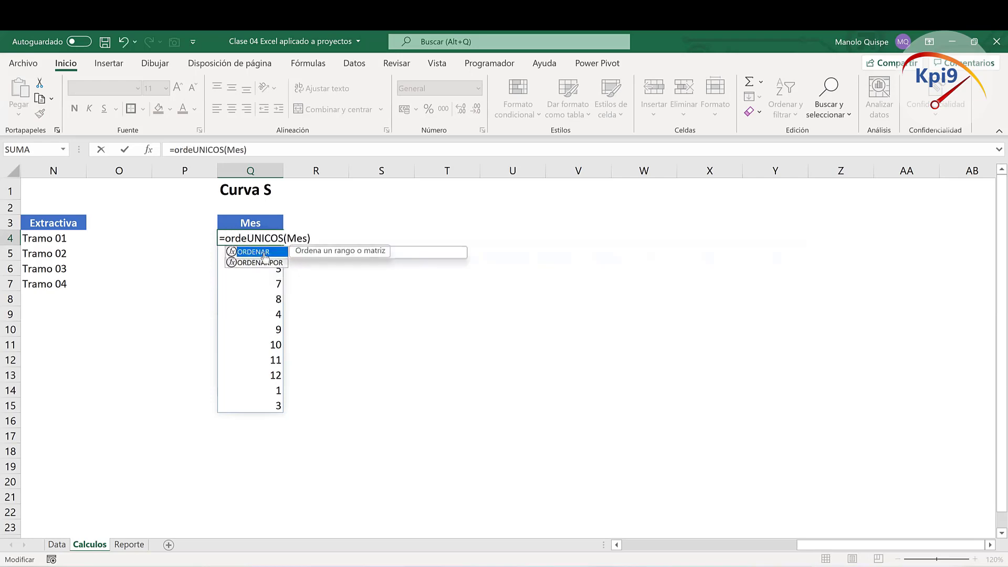
double_click(263, 253)
key("Return")
key("Return")
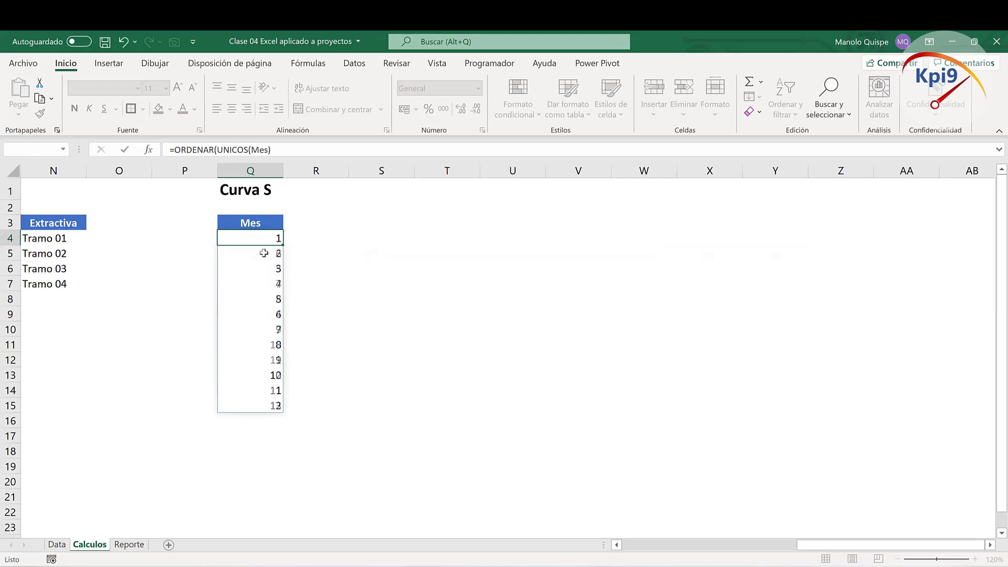
left_click(306, 223)
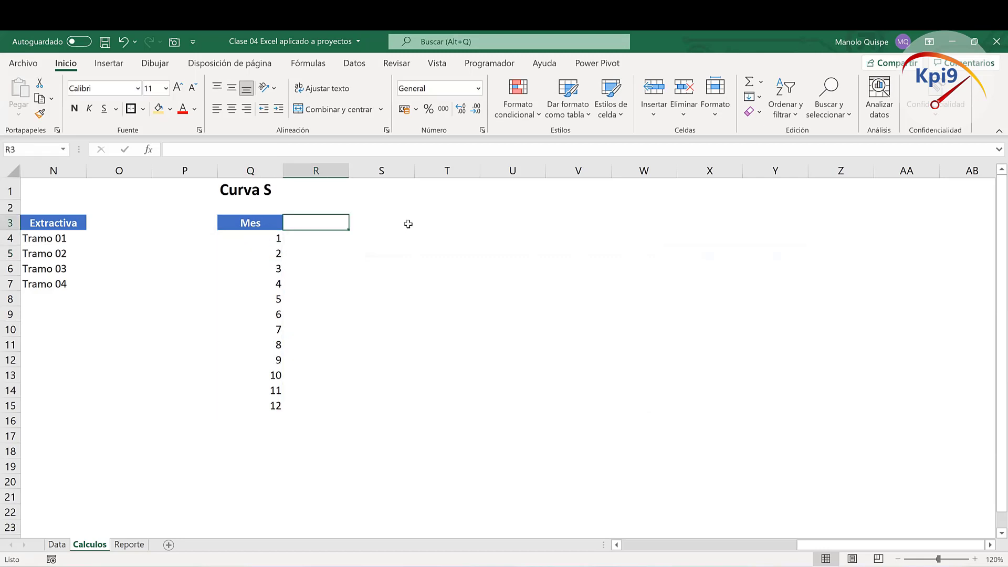
Step: Add a 'Nombre Mes' header in R3 and fill Enero through Diciembre below it
type("N")
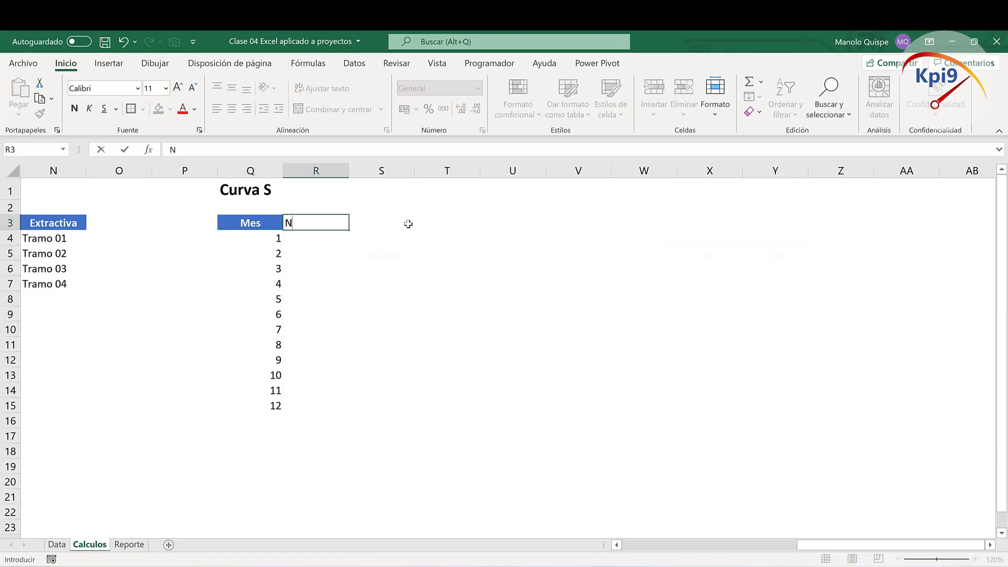
type("ombre Mes")
key("Return")
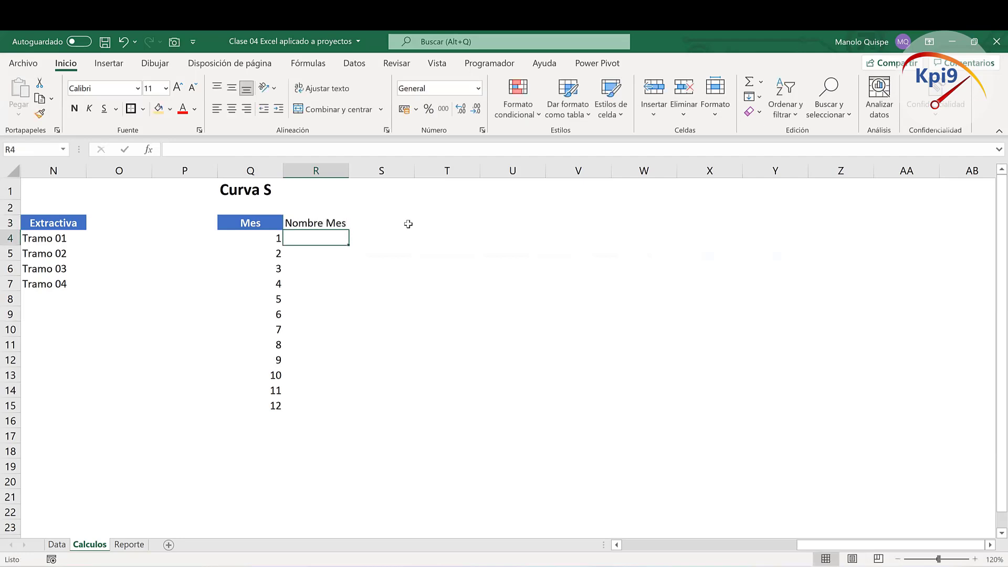
type("Enero")
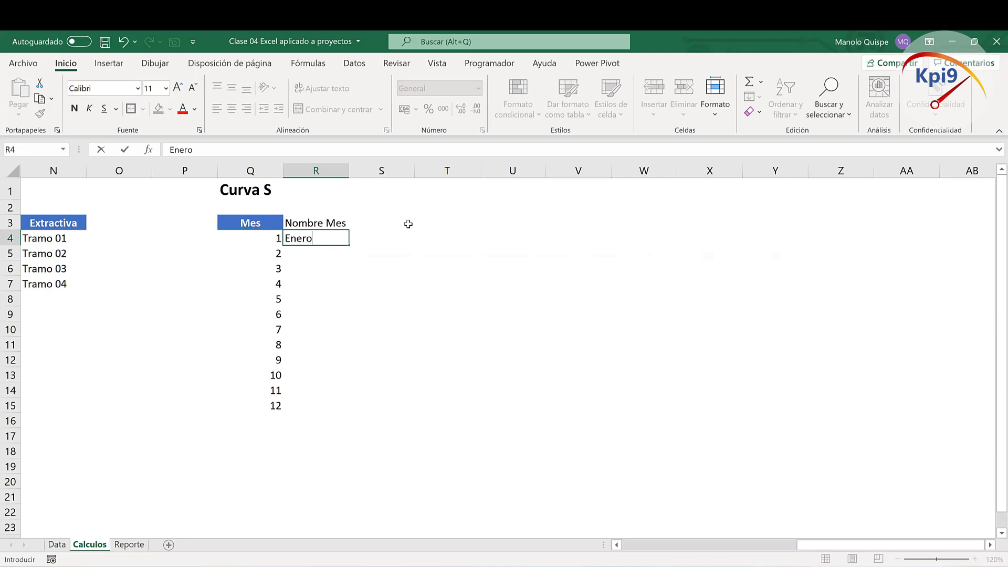
key("Return")
left_click(315, 239)
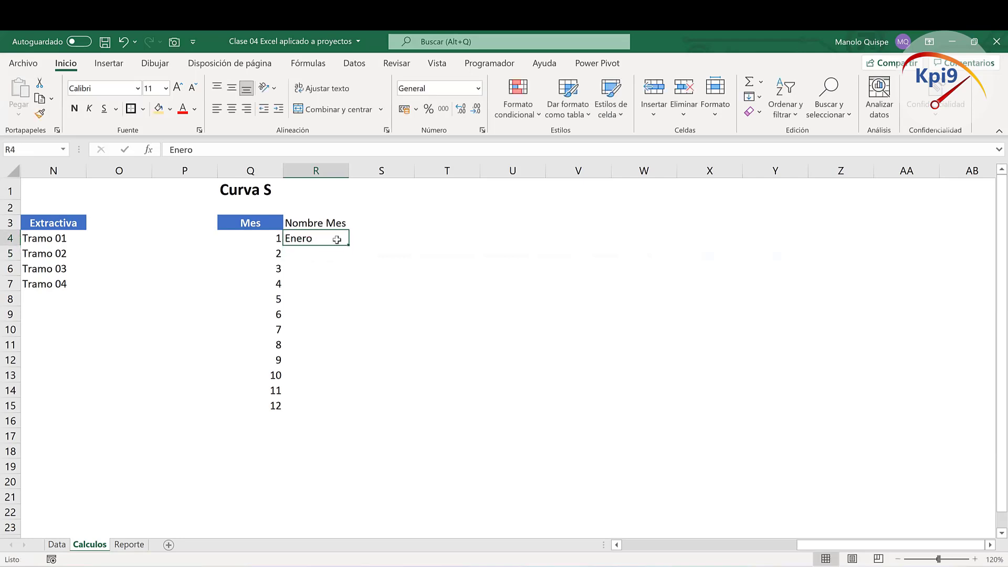
double_click(346, 242)
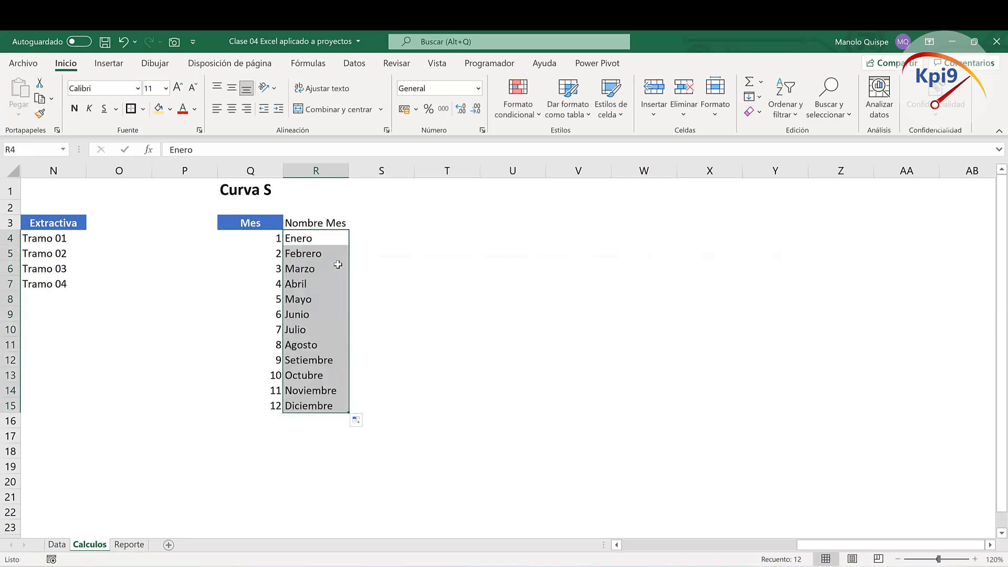
Step: Give Nombre Mes the Mes header's blue formatting and left-align the Mes header
left_click(268, 224)
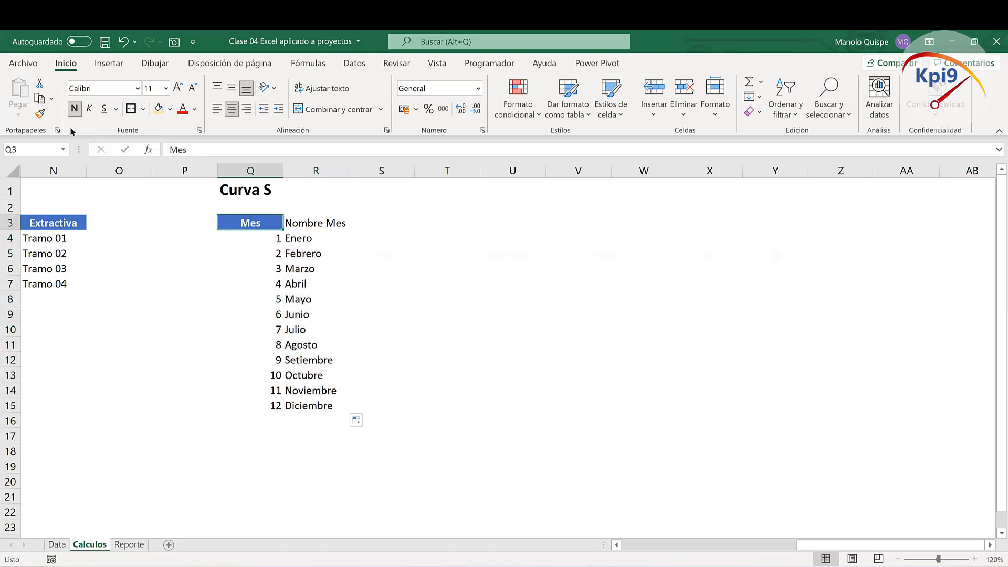
left_click(39, 114)
left_click(323, 223)
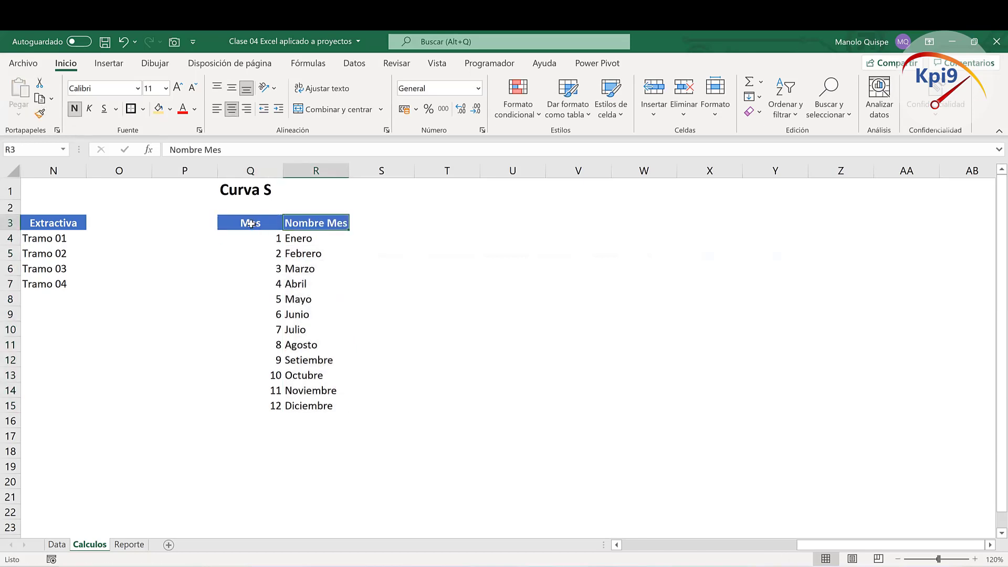
left_click_drag(252, 223, 271, 406)
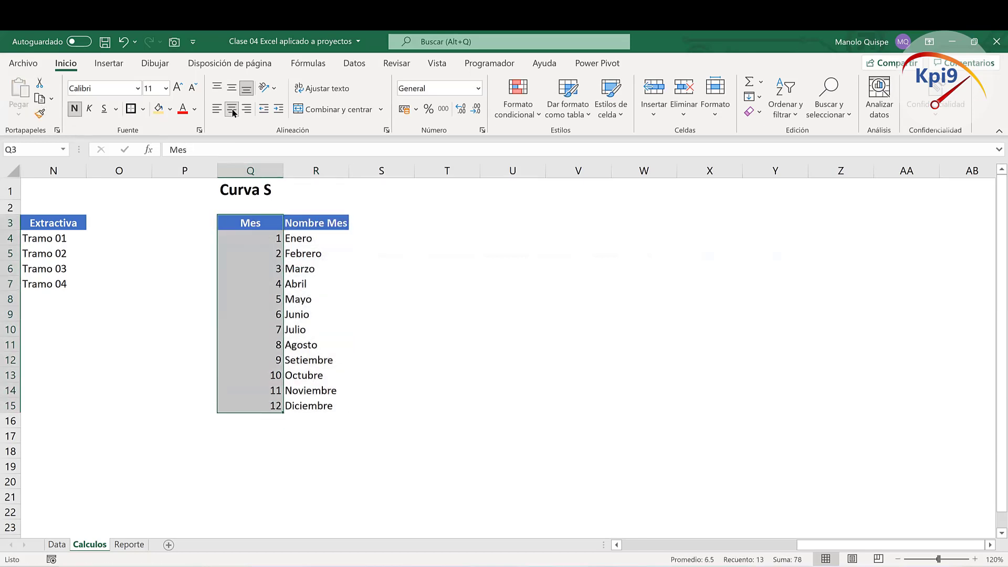
left_click(216, 109)
Step: Apply all borders to Q3:R15, centre the month numbers Q4:Q15, and widen column R
left_click_drag(245, 222, 330, 405)
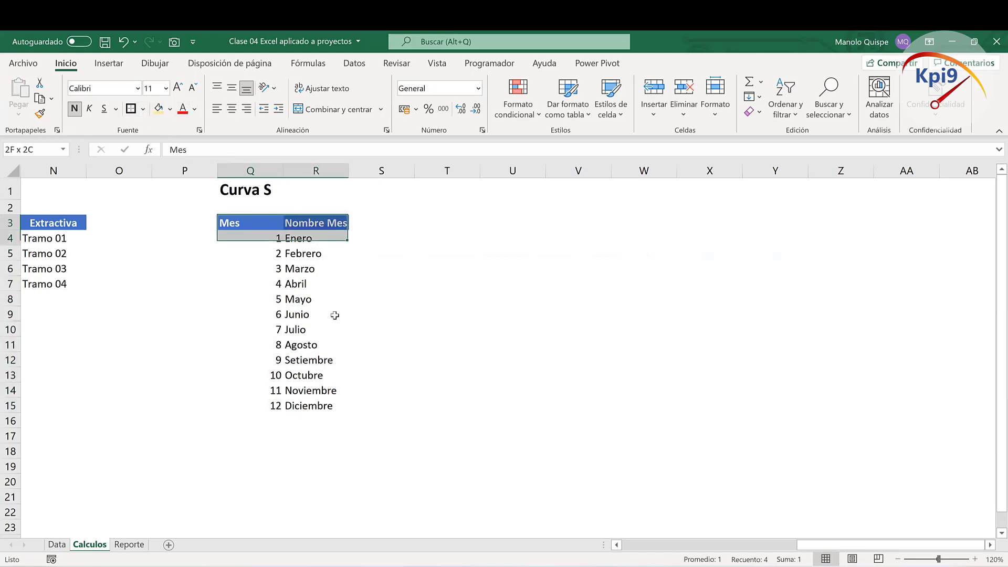
left_click(143, 109)
left_click(258, 243)
left_click_drag(260, 239, 248, 407)
left_click(232, 108)
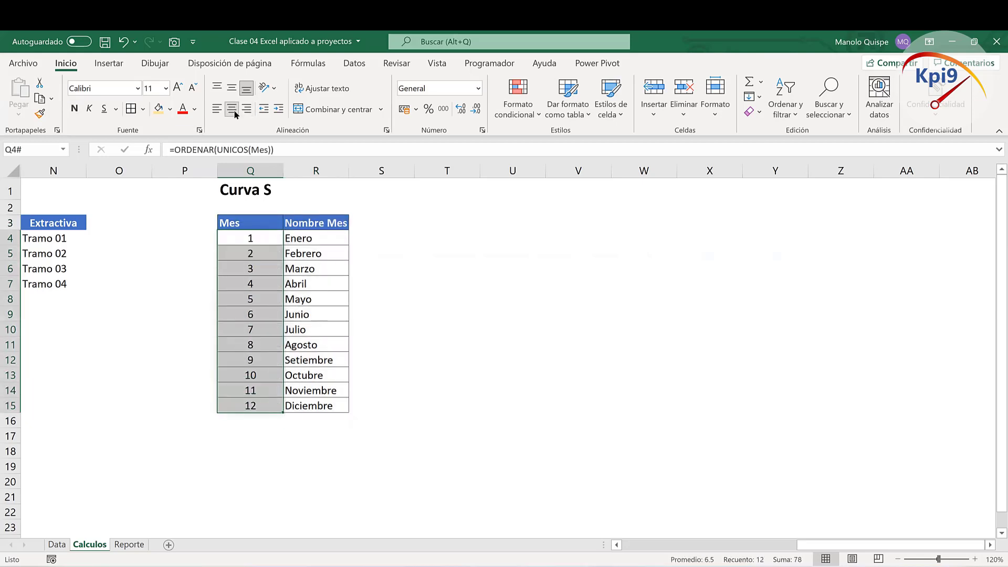
left_click(423, 299)
left_click_drag(349, 170, 358, 171)
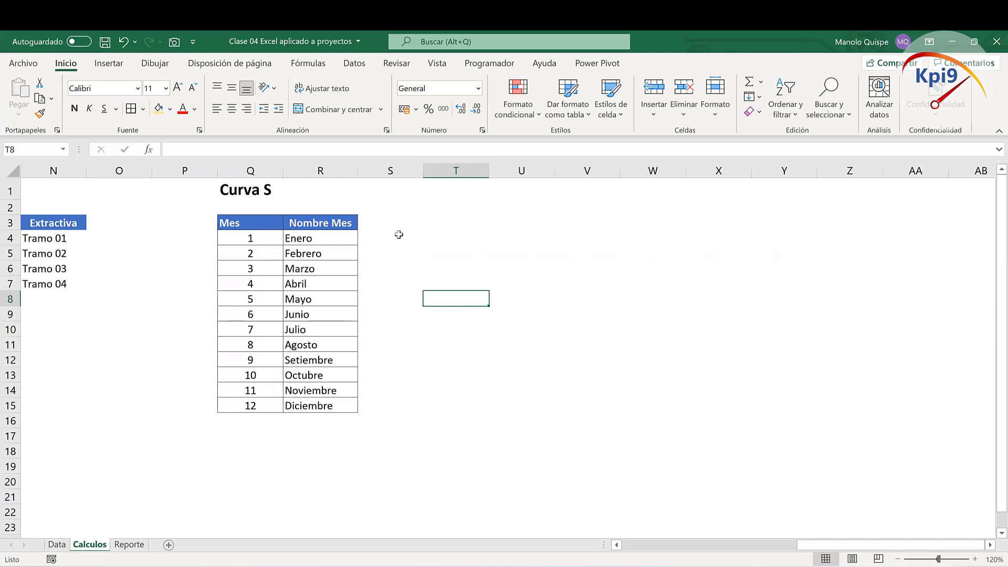
left_click_drag(260, 225, 234, 342)
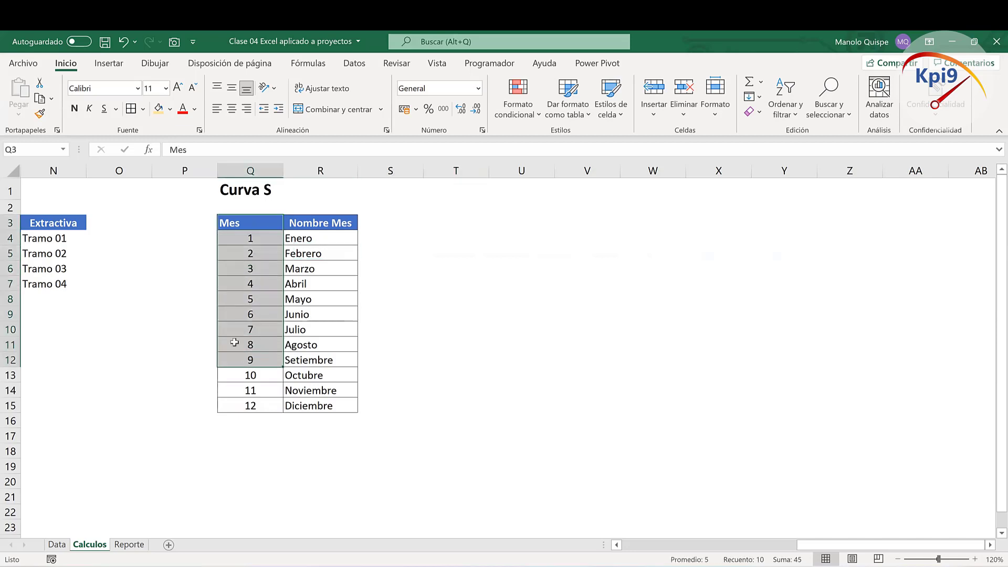
Step: On the Reporte sheet, set the project dropdown in A5 to Educacion
left_click(129, 544)
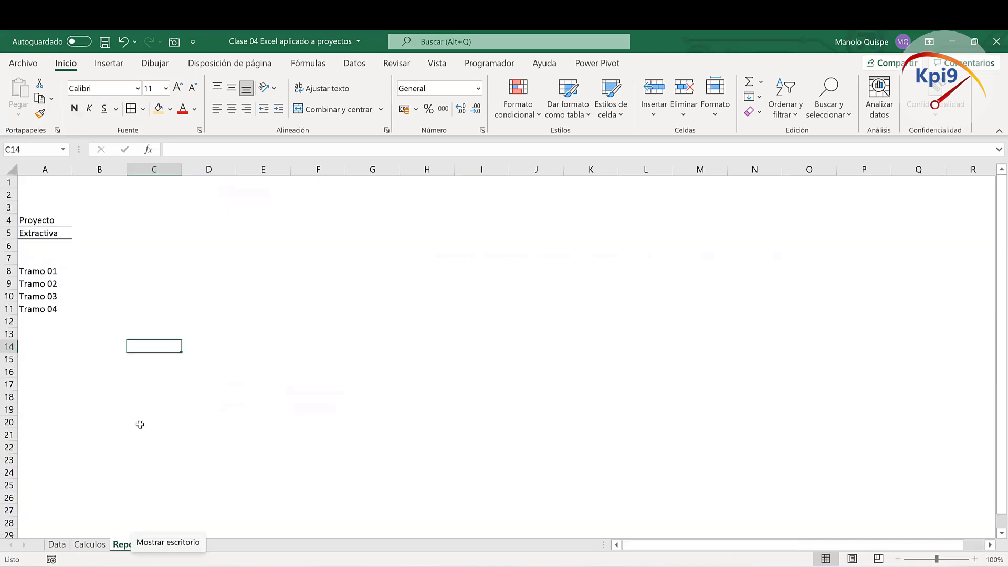
left_click(58, 236)
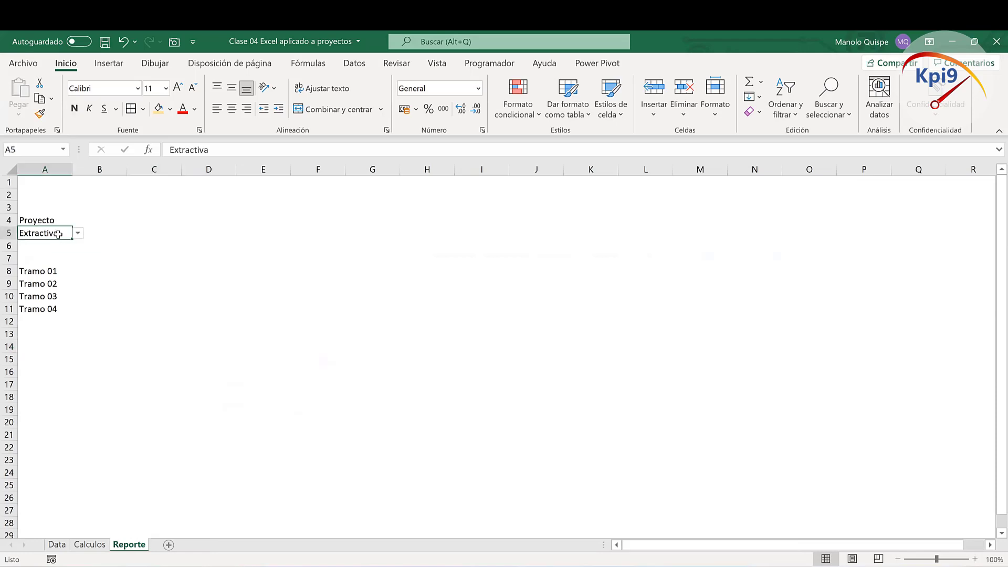
left_click(55, 275)
left_click(53, 297)
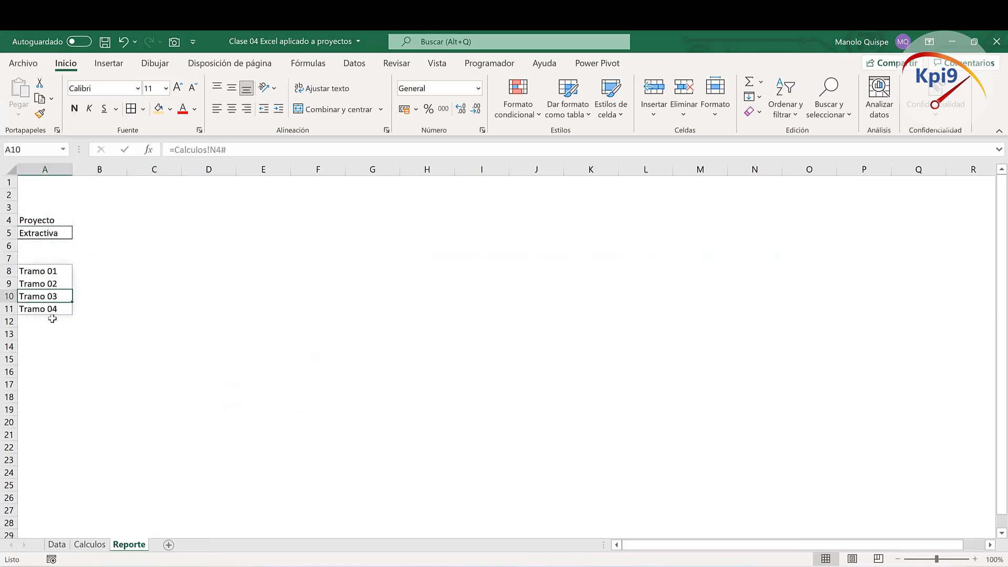
left_click(63, 231)
left_click(77, 233)
left_click(79, 266)
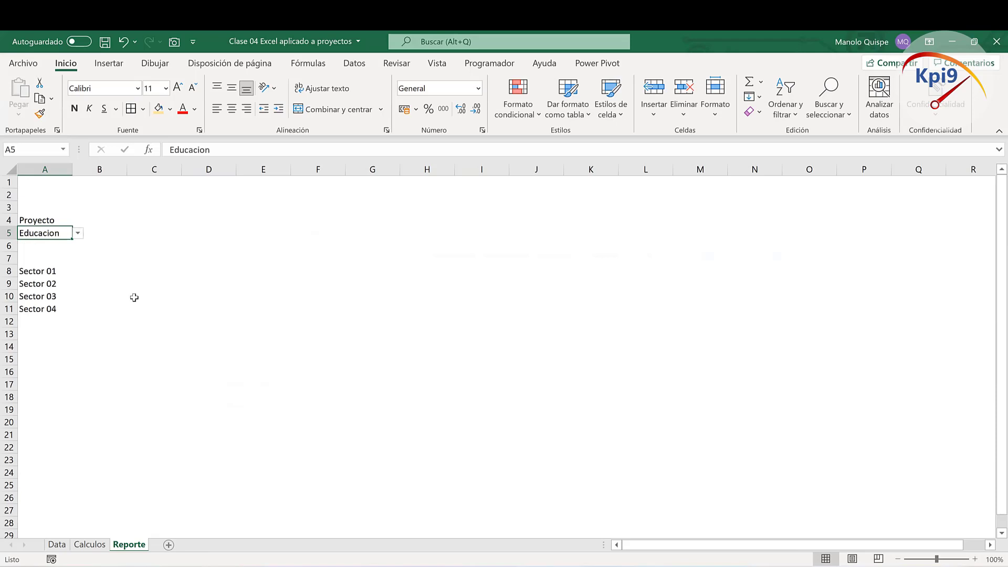
left_click(77, 233)
left_click(36, 245)
left_click(175, 272)
Step: Back on Calculos, left-align the Nombre Mes header in R3
key("ctrl+Page_Up")
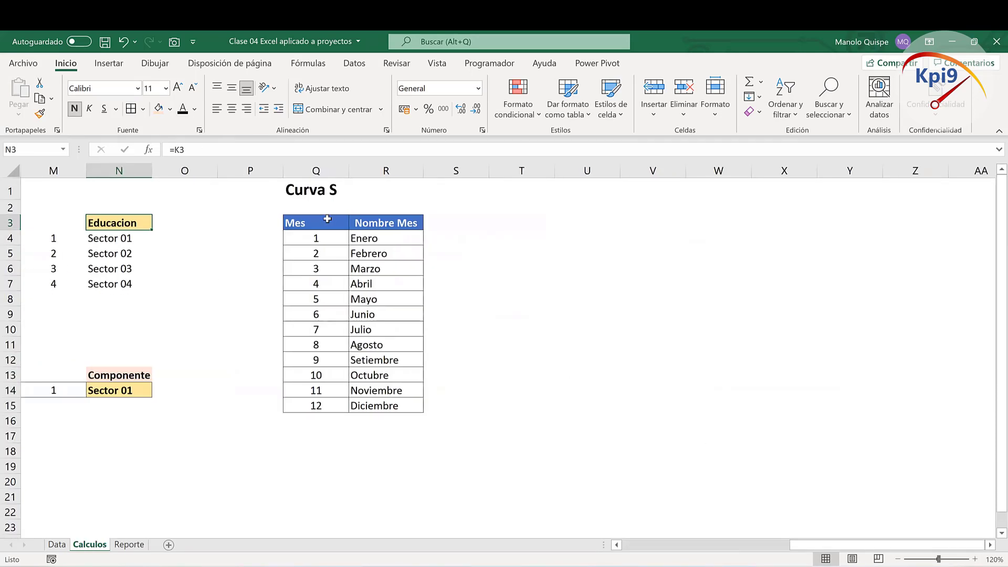
left_click_drag(329, 220, 340, 406)
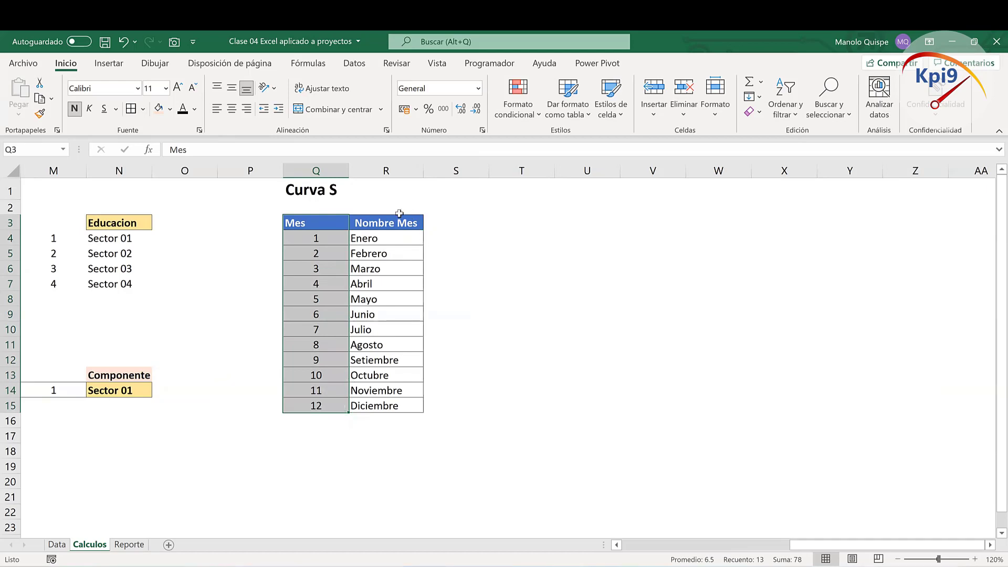
left_click(396, 220)
left_click(217, 109)
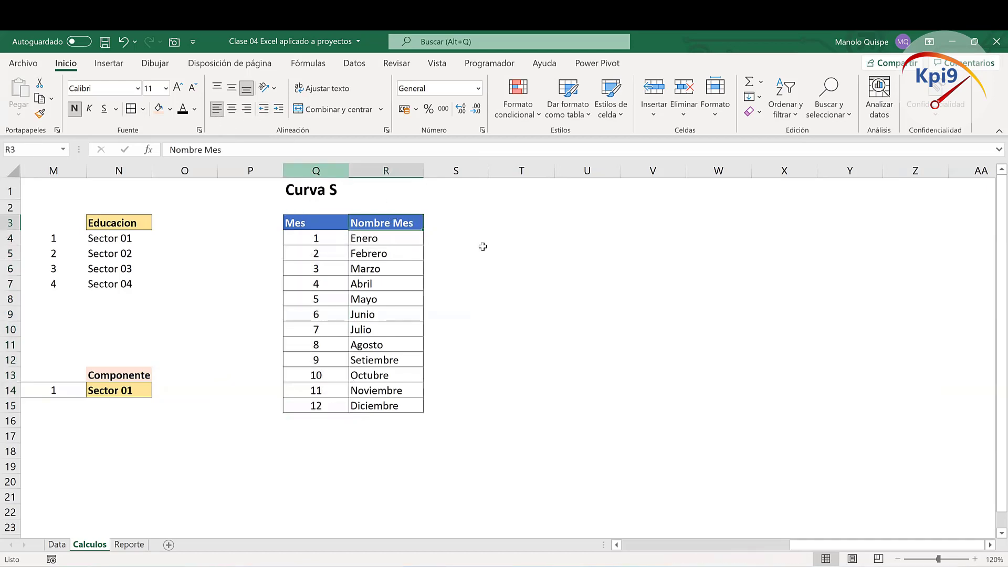
left_click(458, 224)
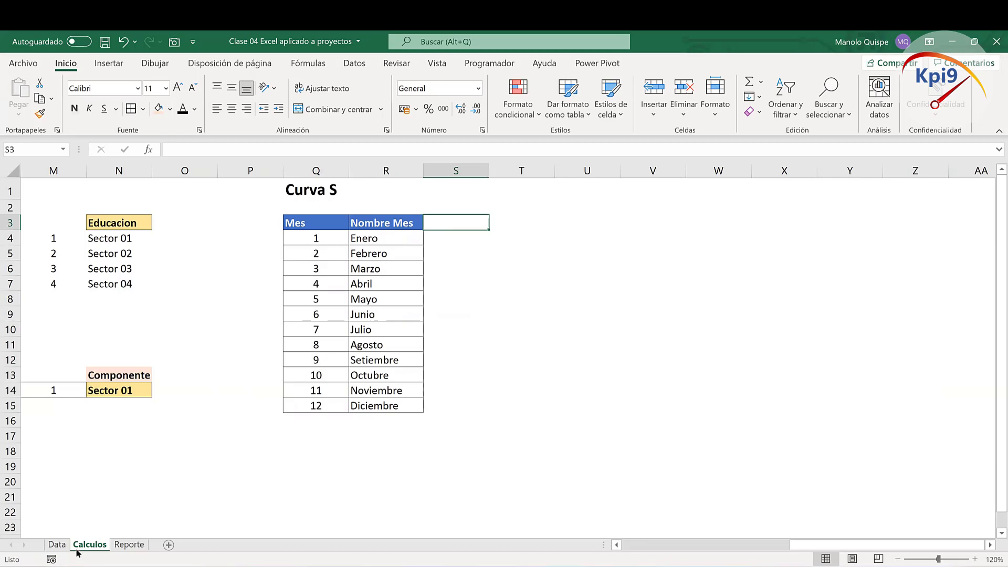
Step: Copy the Presupuesto heading from the Data table into S3 on Calculos
left_click(57, 545)
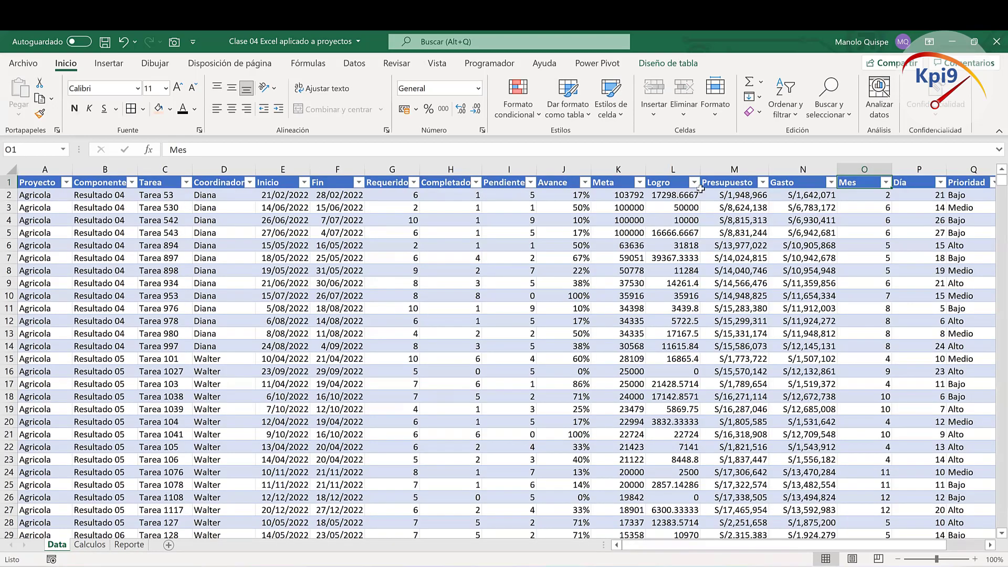
key("Left")
key("Left")
key("ctrl+c")
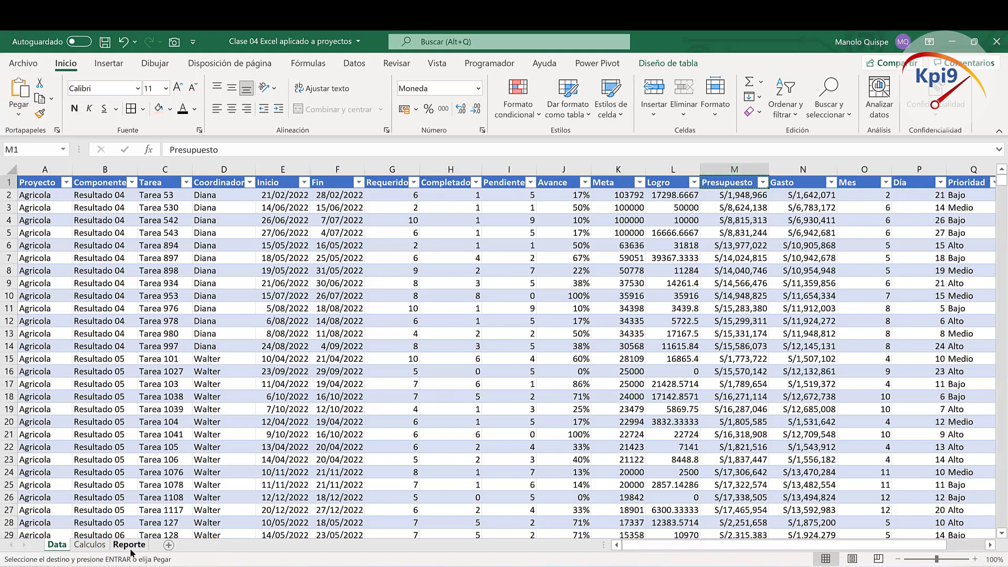
left_click(137, 544)
key("ctrl+Page_Up")
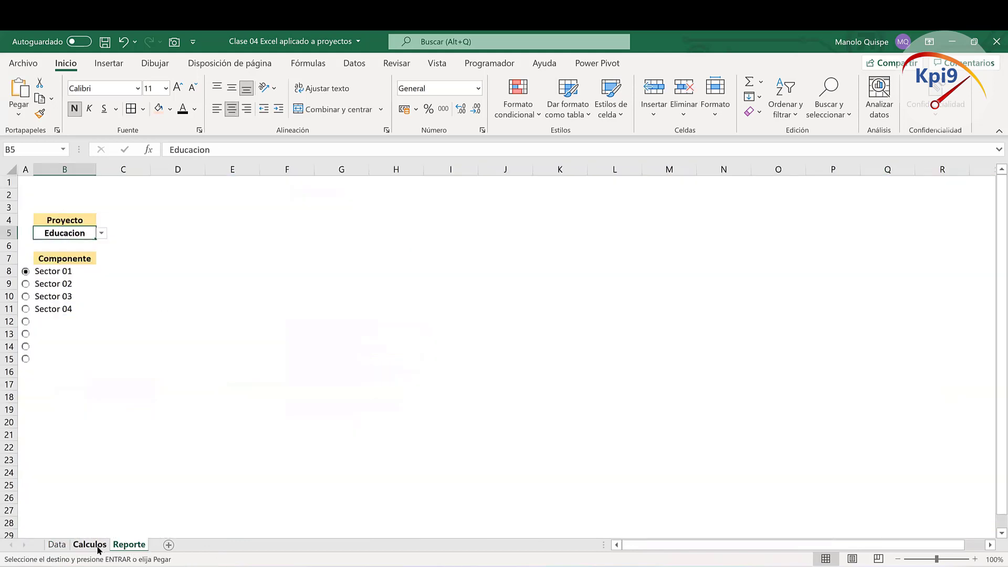
key("ctrl+v")
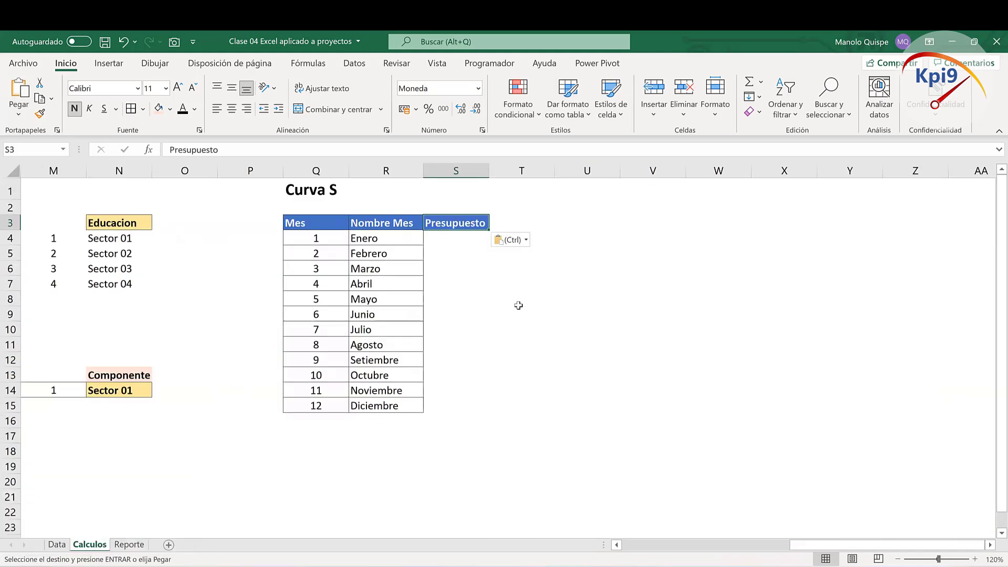
left_click(518, 304)
Step: Start =SUMAR.SI.CONJUNTO in S4 with Presupuesto as sum range and Proyecto as first criteria range
left_click(470, 242)
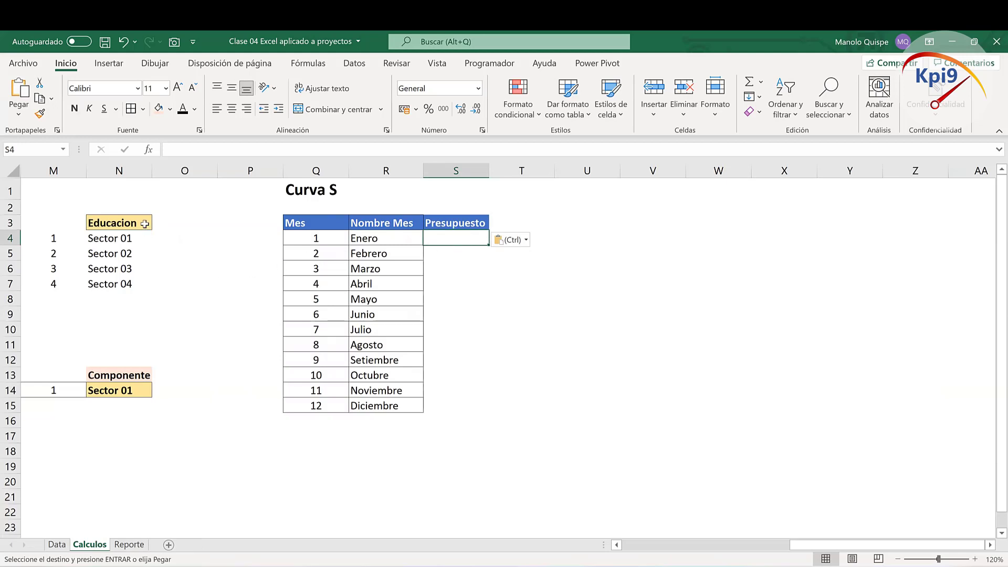
left_click(145, 225)
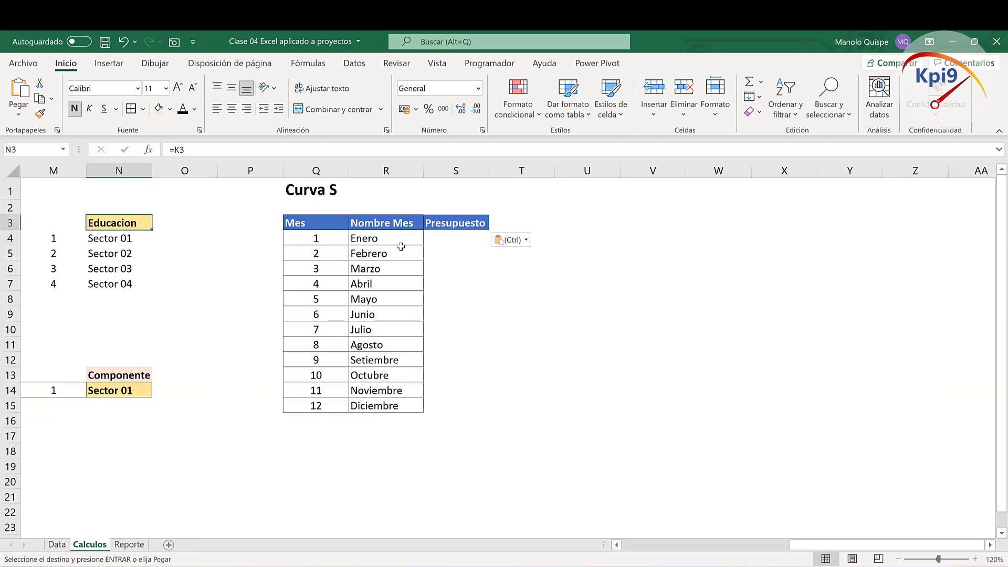
left_click(468, 239)
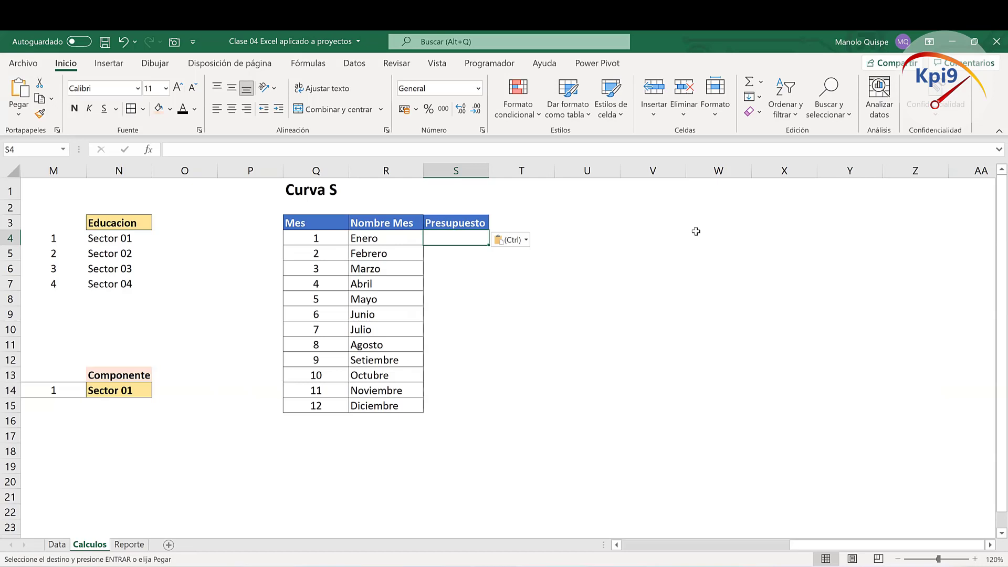
type("=")
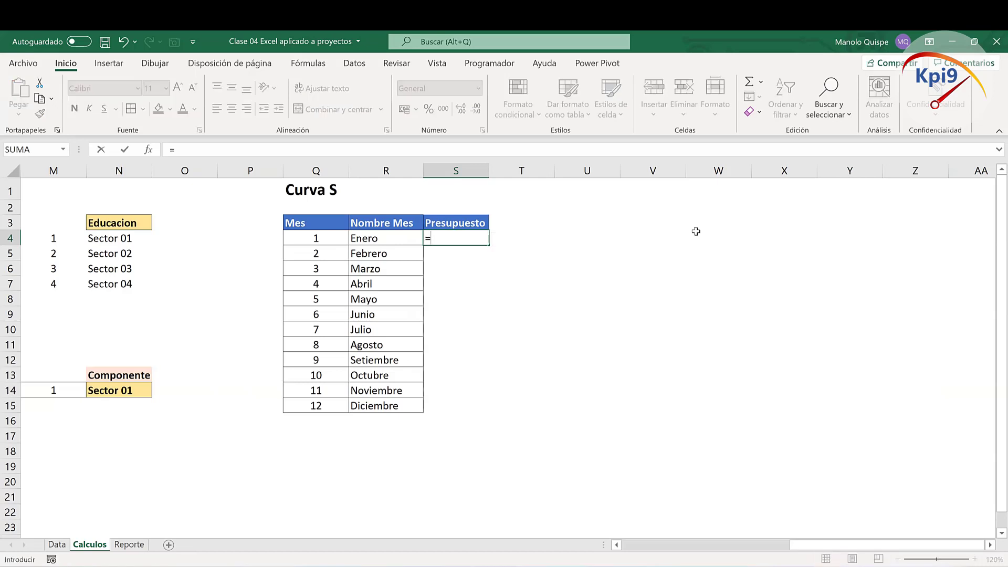
type("SUMAR")
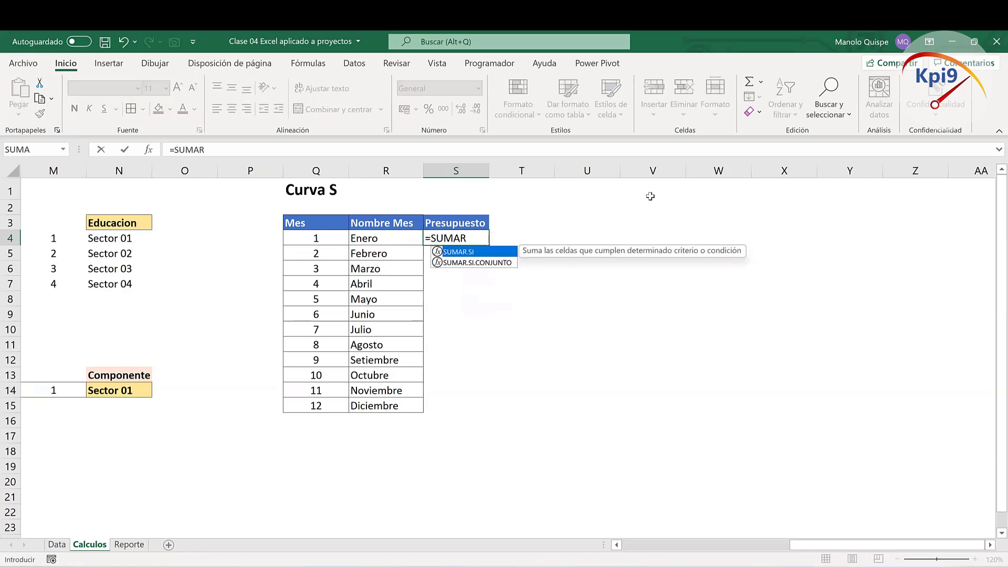
double_click(501, 262)
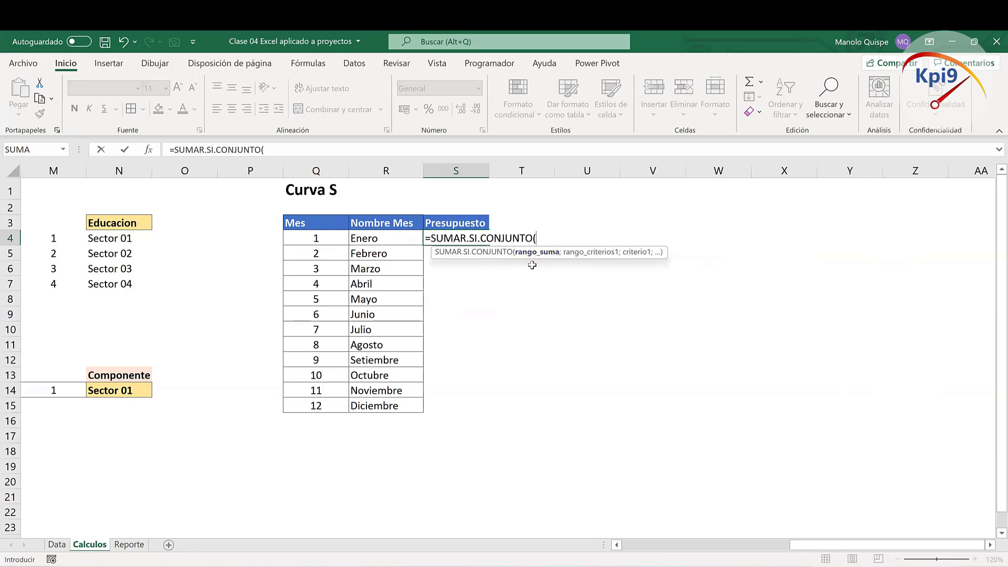
type("PRES")
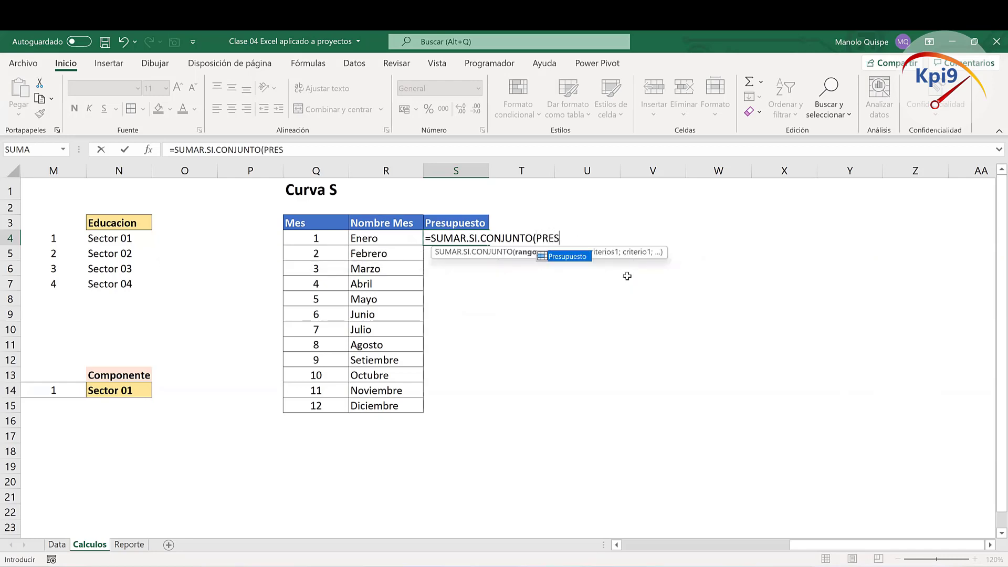
double_click(572, 256)
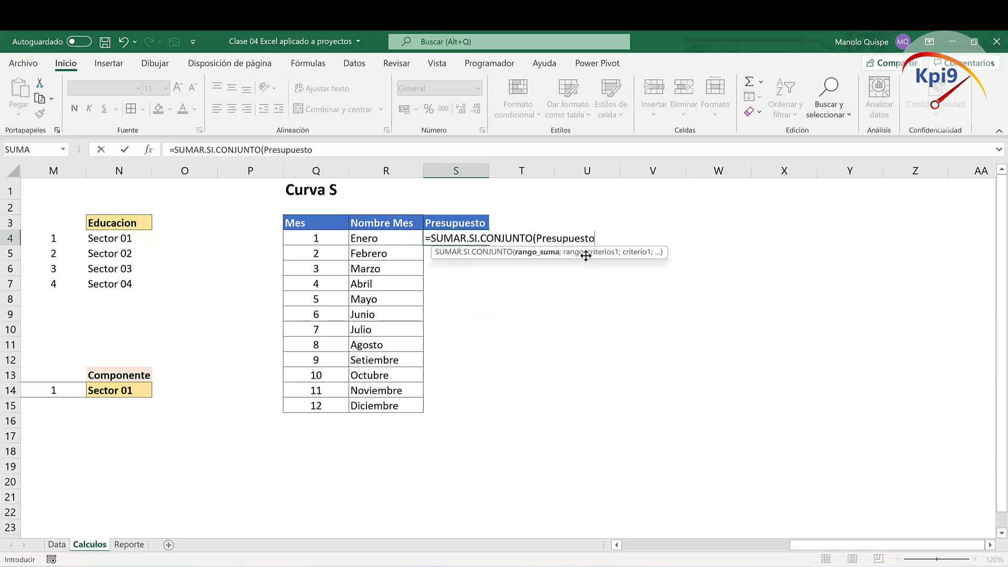
type(";")
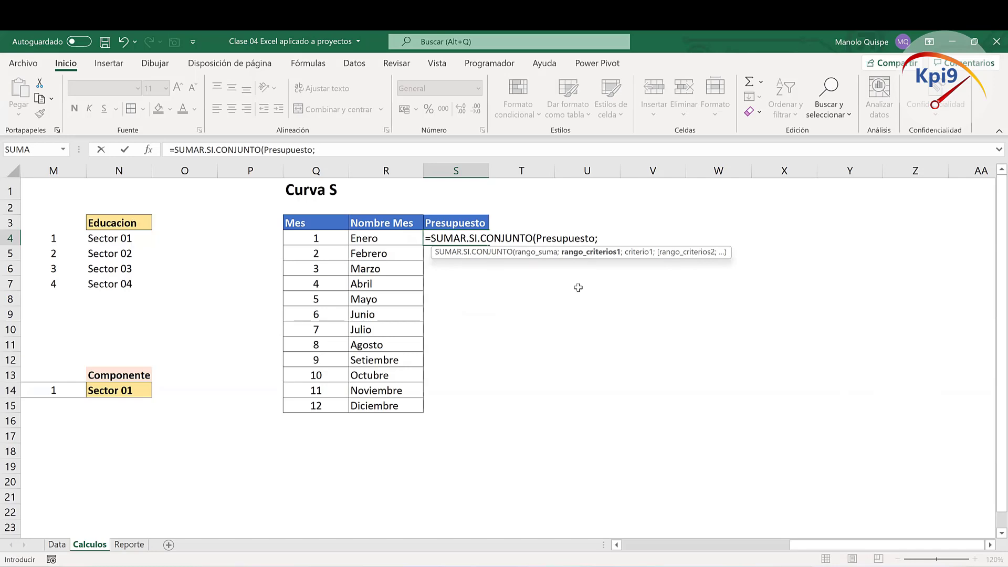
type("PROYE")
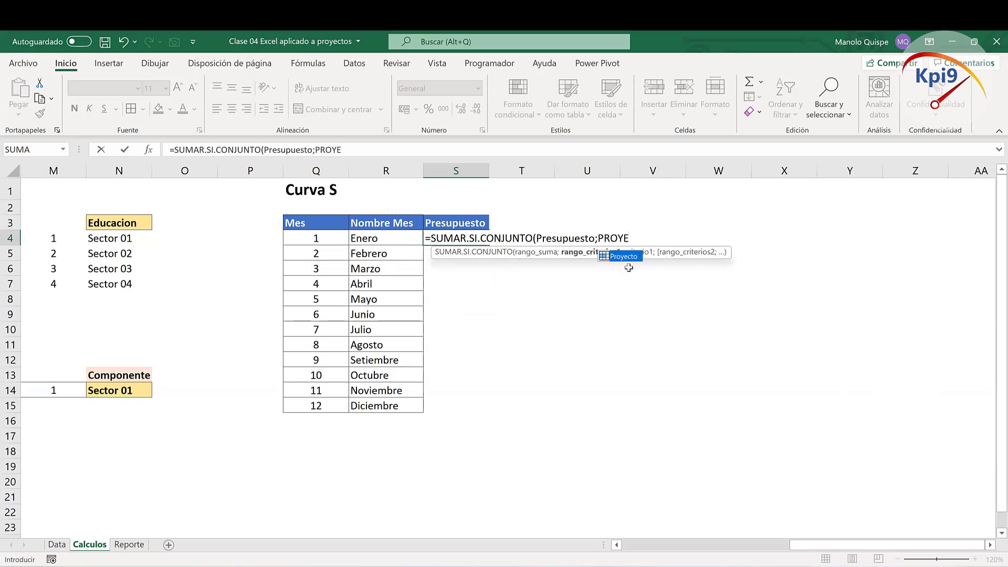
double_click(631, 259)
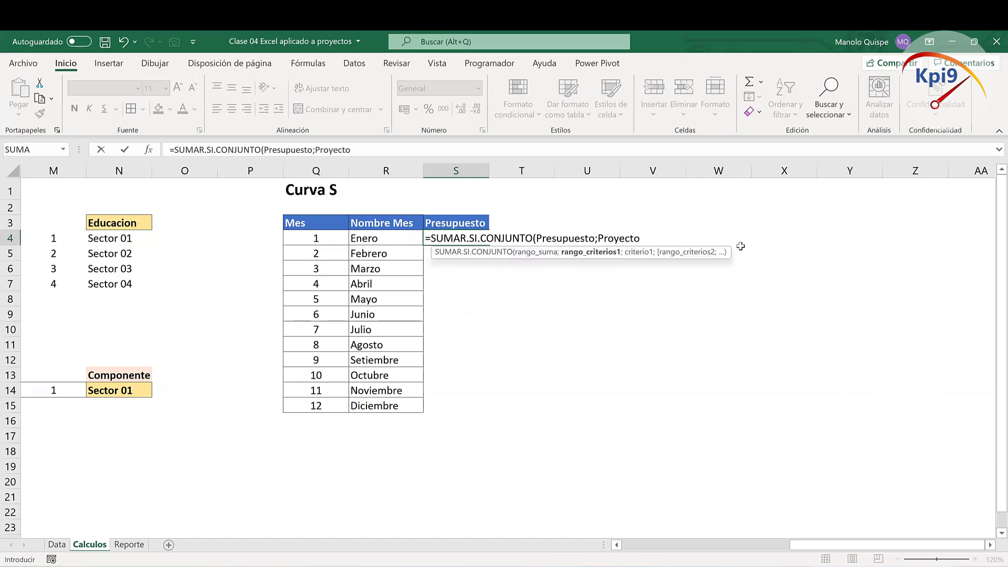
Step: Finish the S4 formula with criteria $N$3 and Componente/$N$14, giving 131778550 for Enero
type(";")
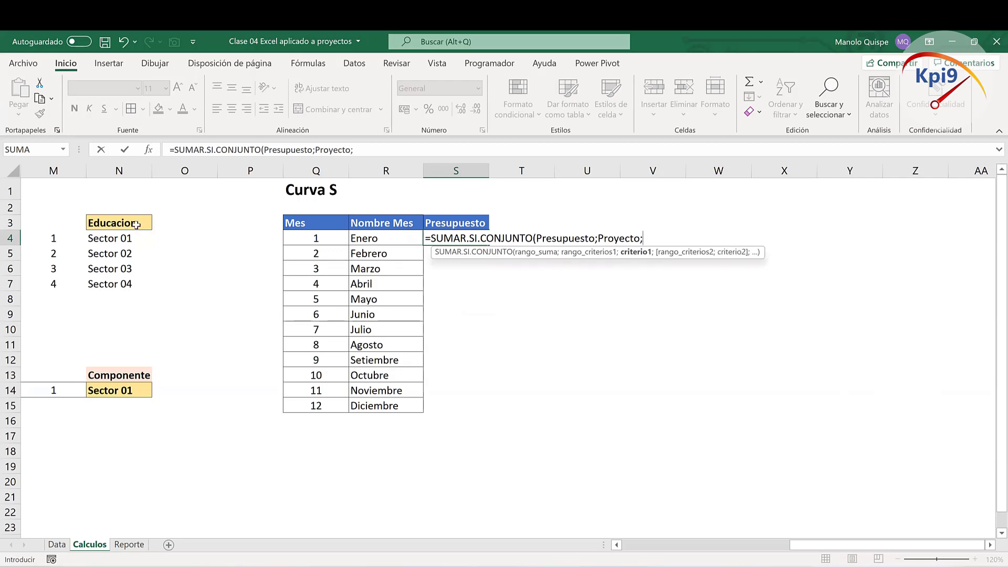
left_click(136, 225)
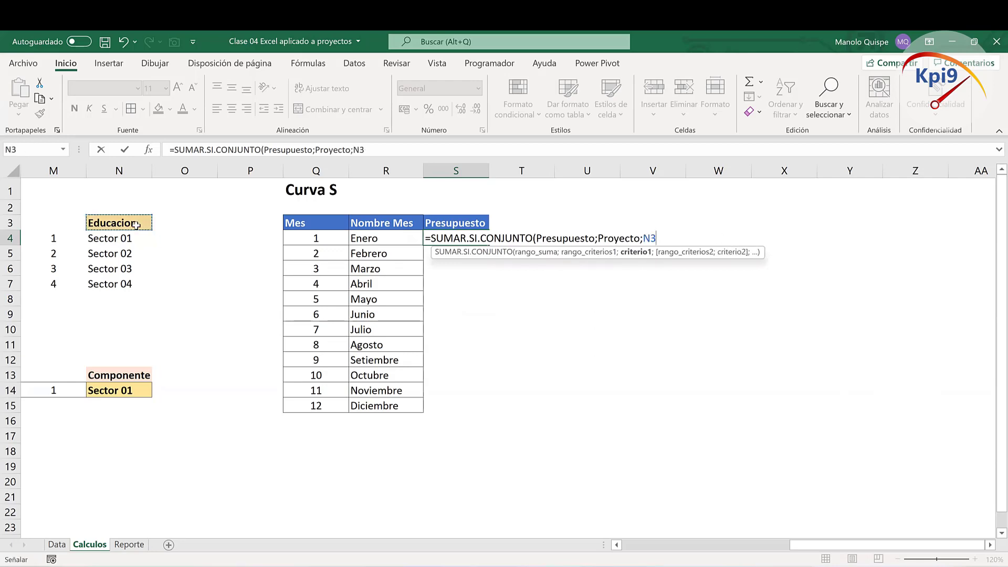
key("F4")
type("$N$3;")
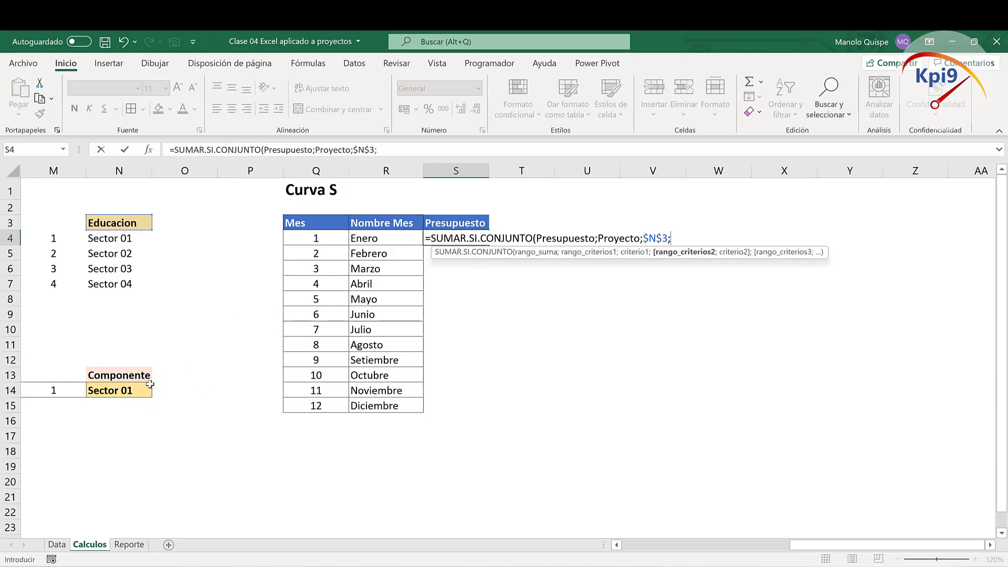
type("CO")
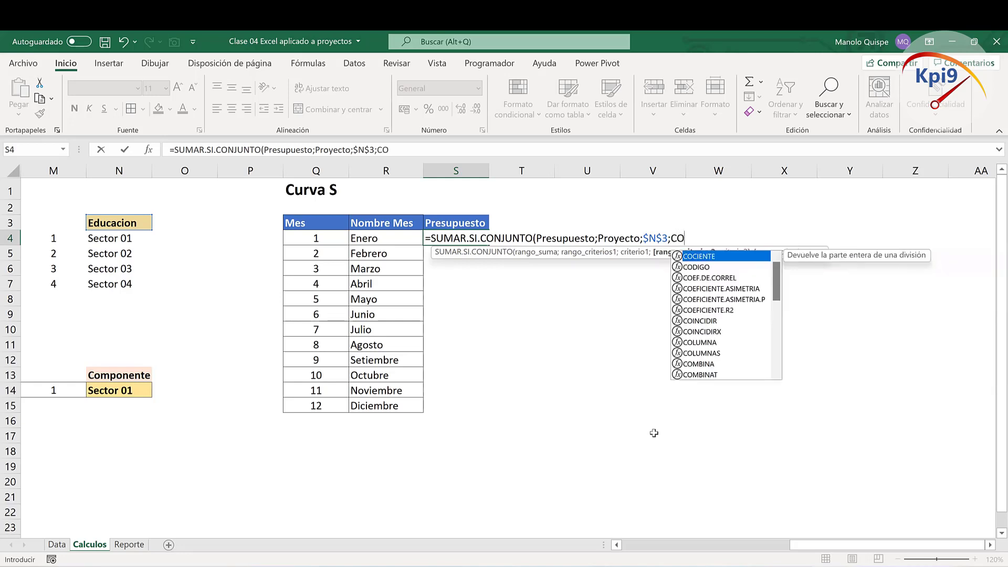
type("MP")
double_click(713, 278)
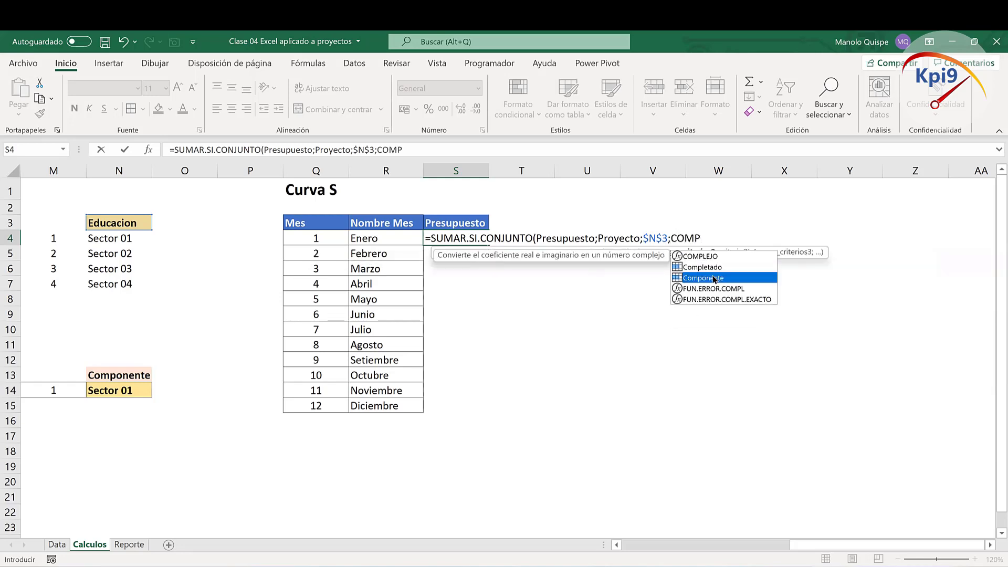
type(";")
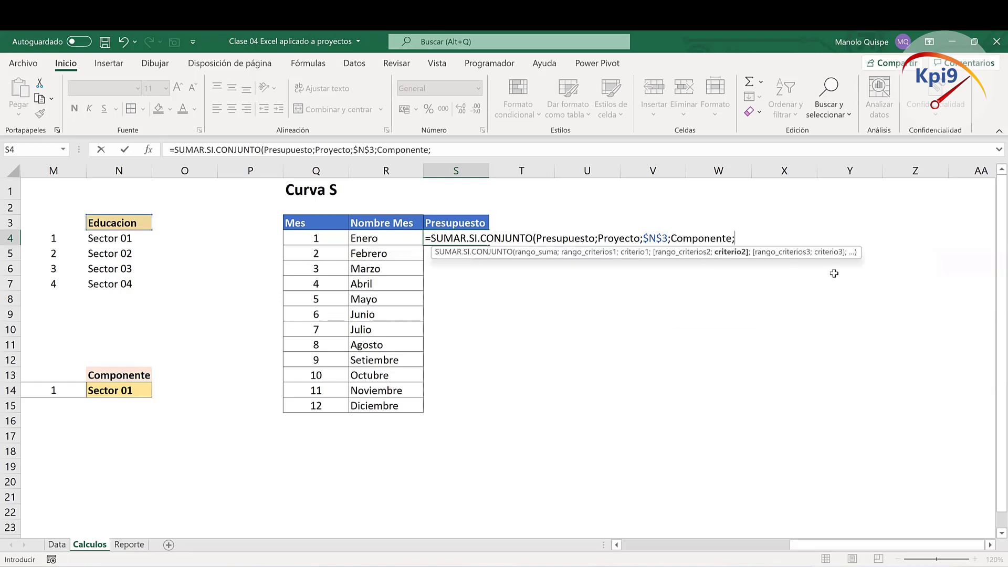
left_click(129, 392)
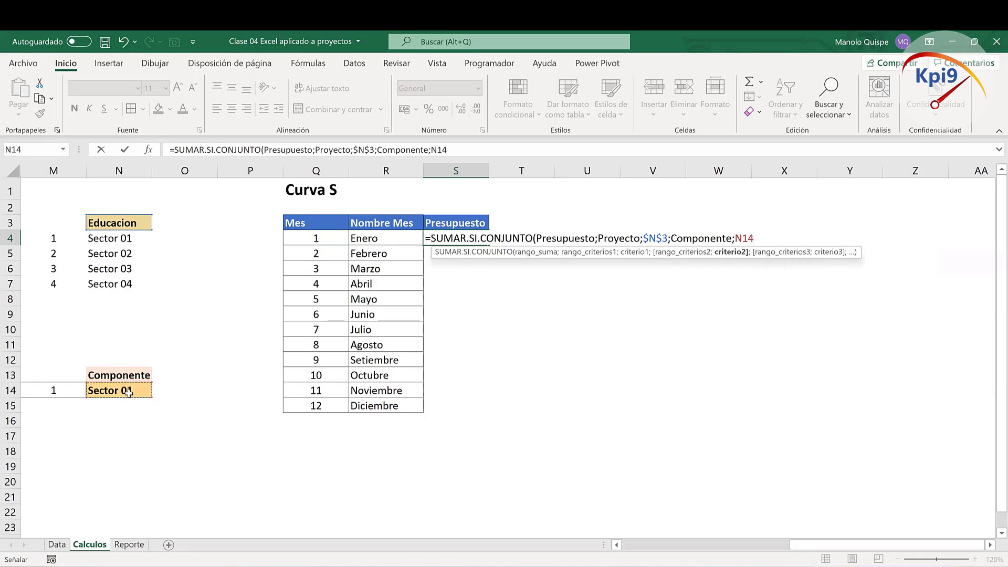
key("F4")
type(")")
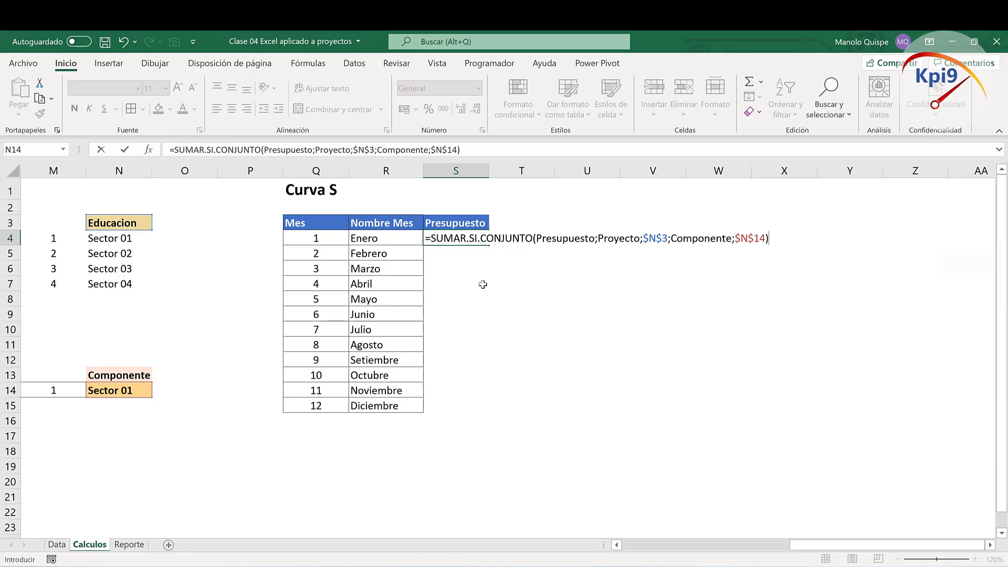
key("Return")
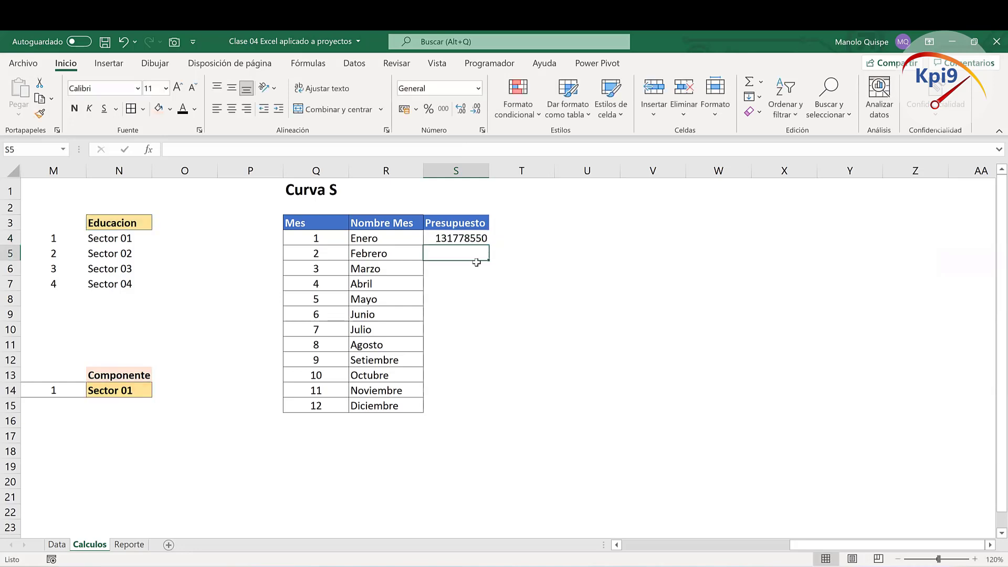
Step: Add the Mes range with criterion $Q4 to S4's SUMAR.SI.CONJUNTO, giving 562951.115 for Enero
left_click(461, 239)
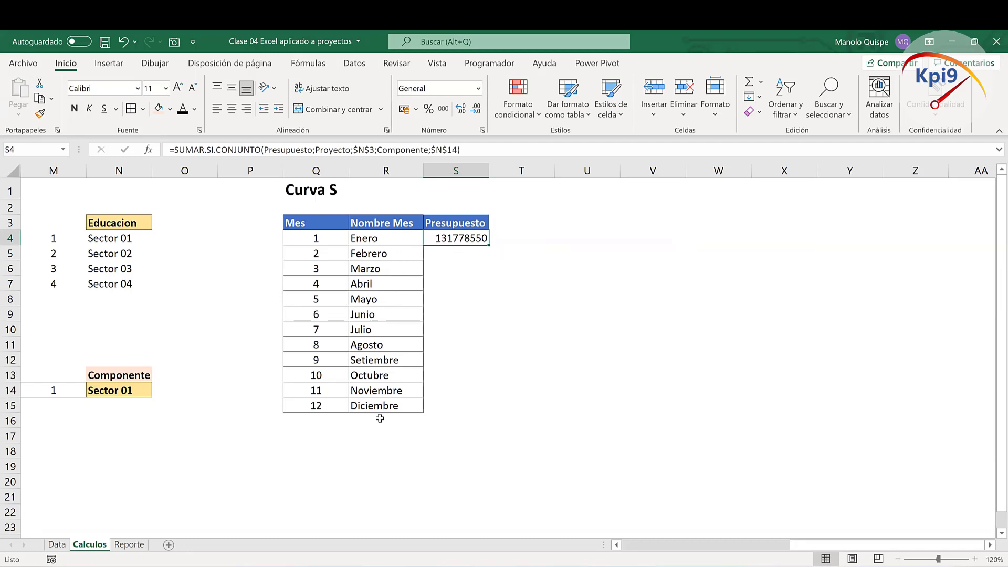
double_click(470, 239)
left_click(802, 237)
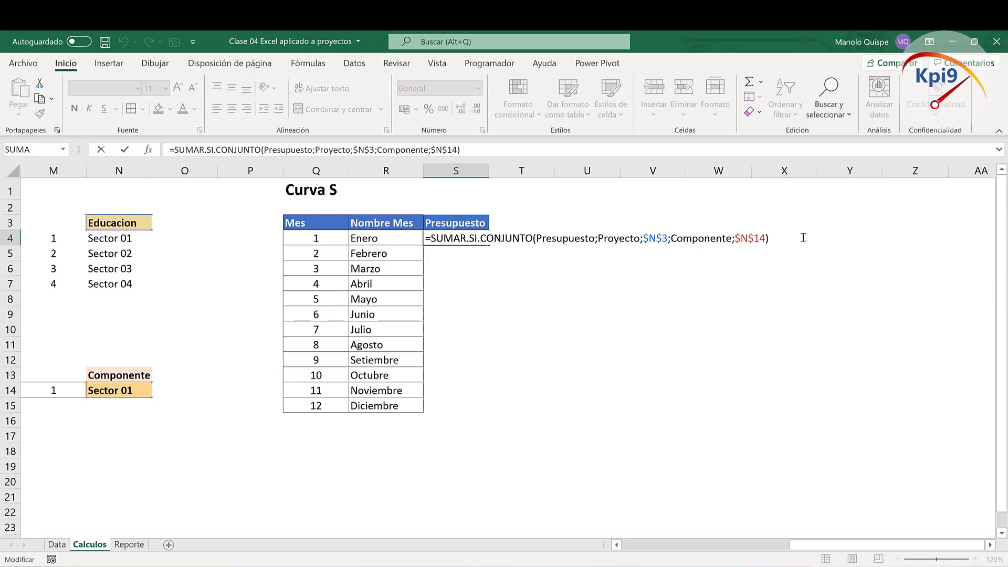
key("BackSpace")
type(";")
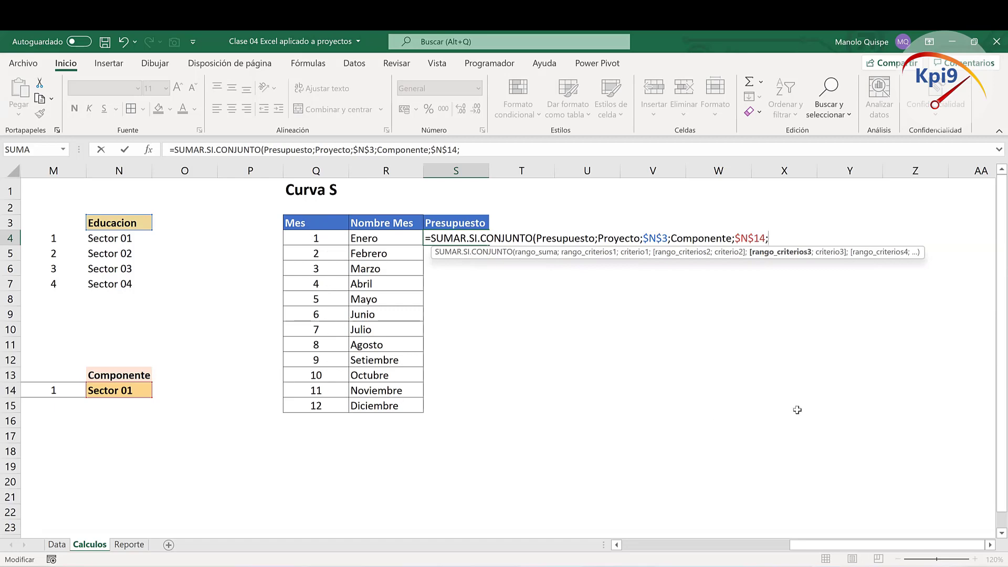
type("MES")
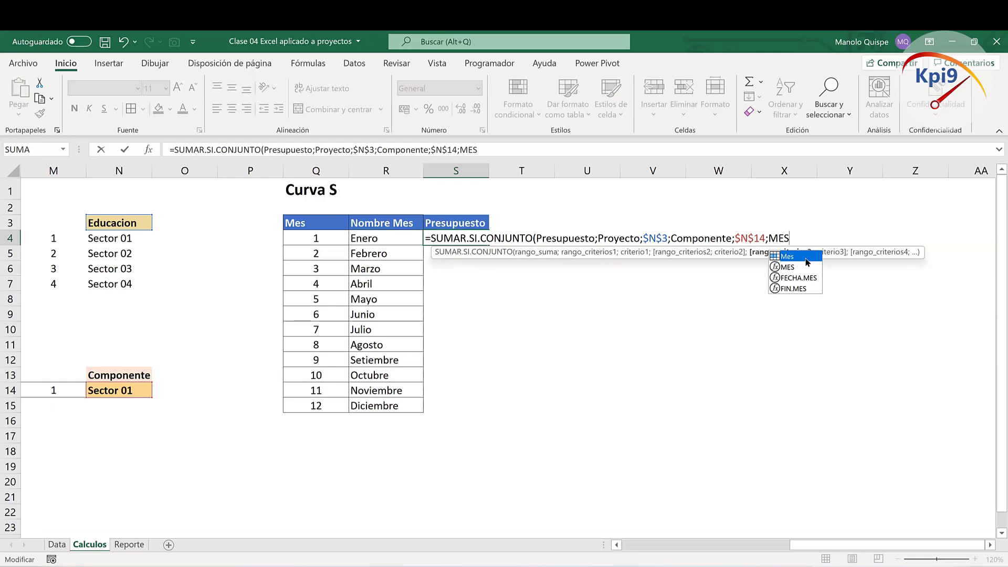
double_click(807, 257)
type(";")
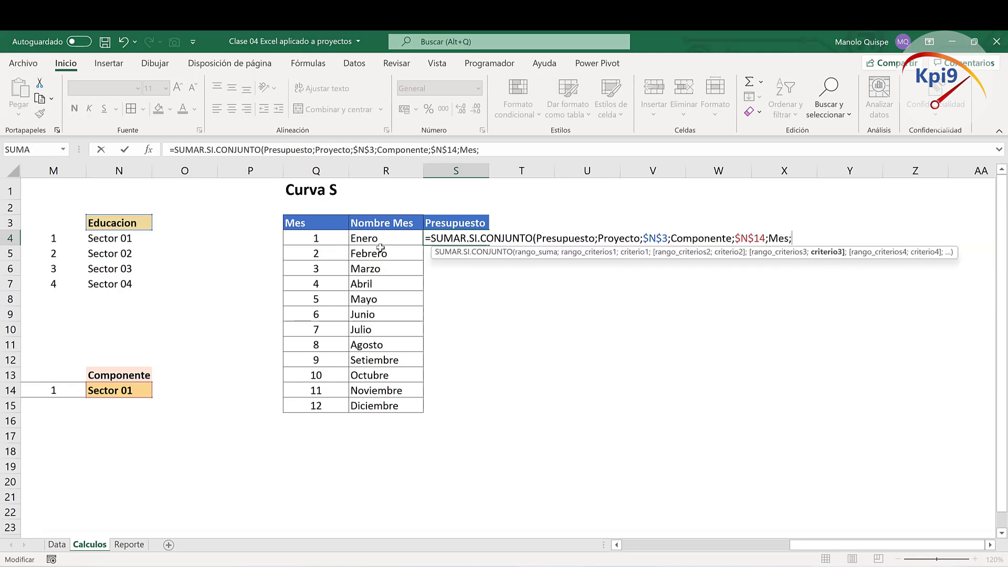
left_click(330, 239)
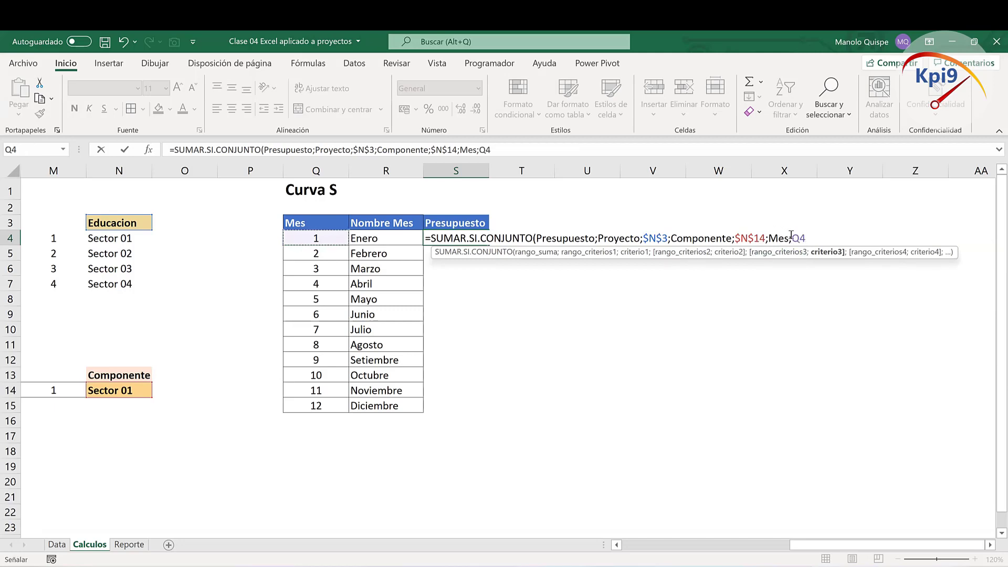
left_click(807, 238)
type("$")
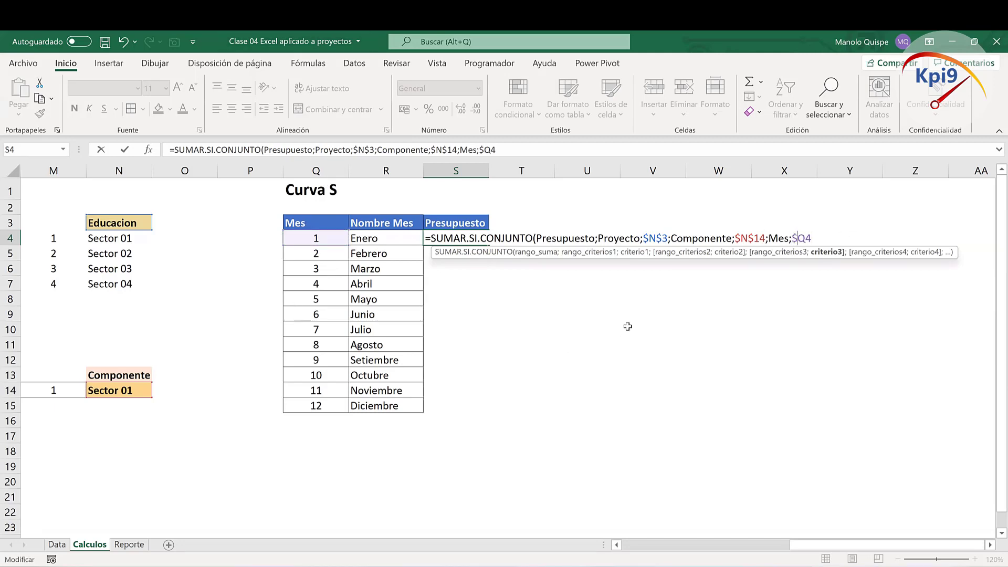
left_click(813, 236)
type(")")
key("Return")
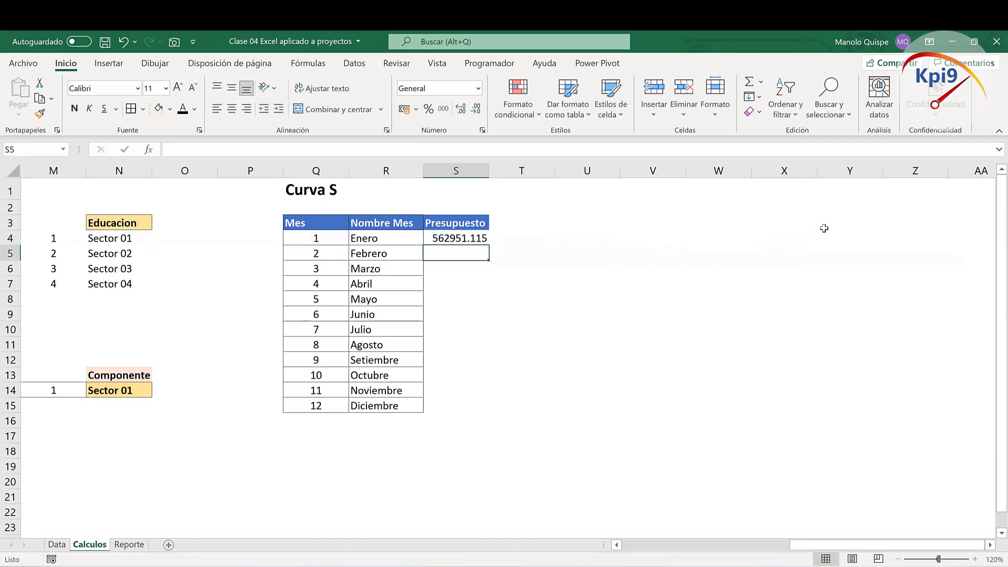
Step: Format S4 as Moneda with no decimals and fill the budget formula down through Diciembre in S15
left_click(481, 238)
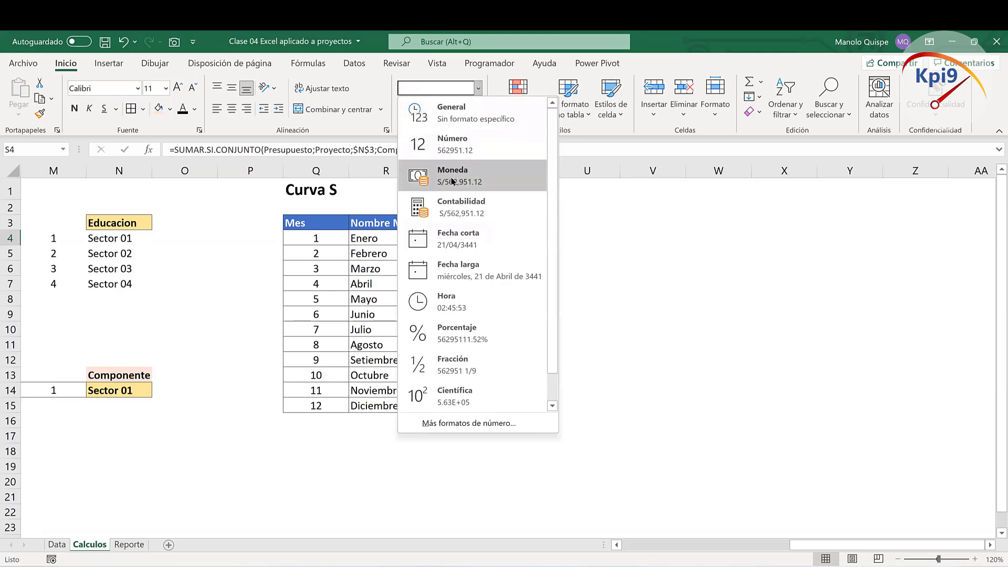
left_click(452, 175)
left_click(477, 109)
left_click(477, 109)
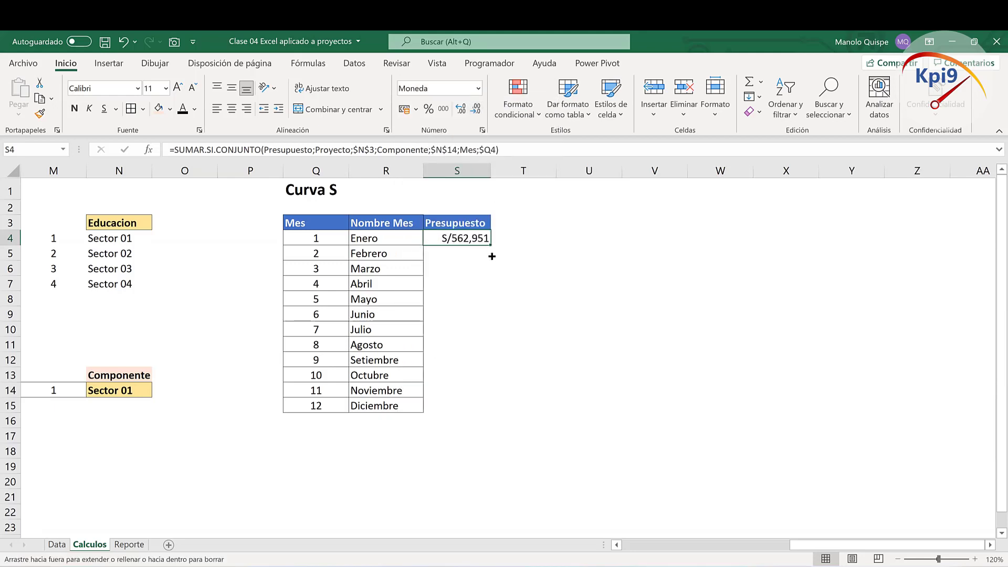
left_click_drag(493, 243, 462, 407)
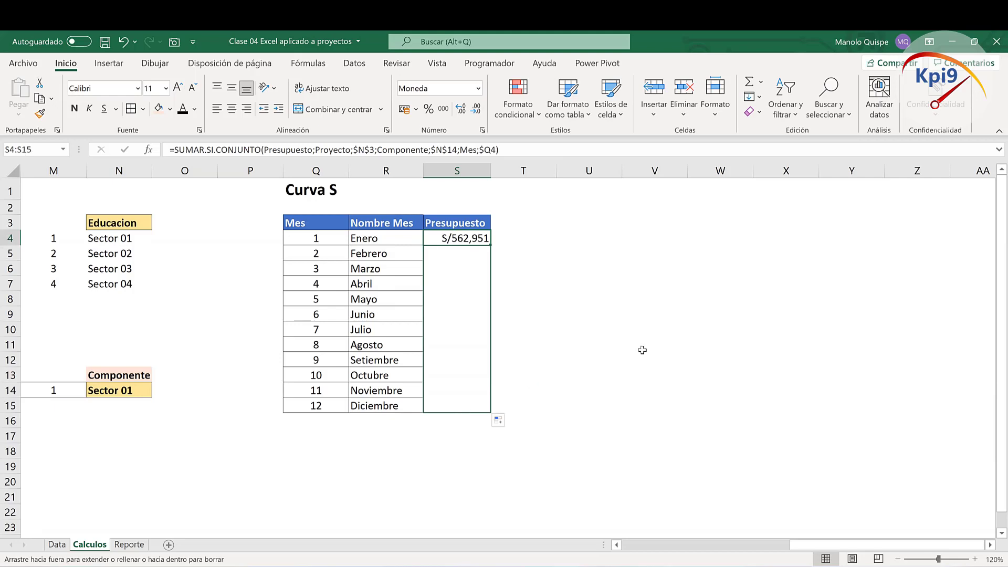
left_click(654, 317)
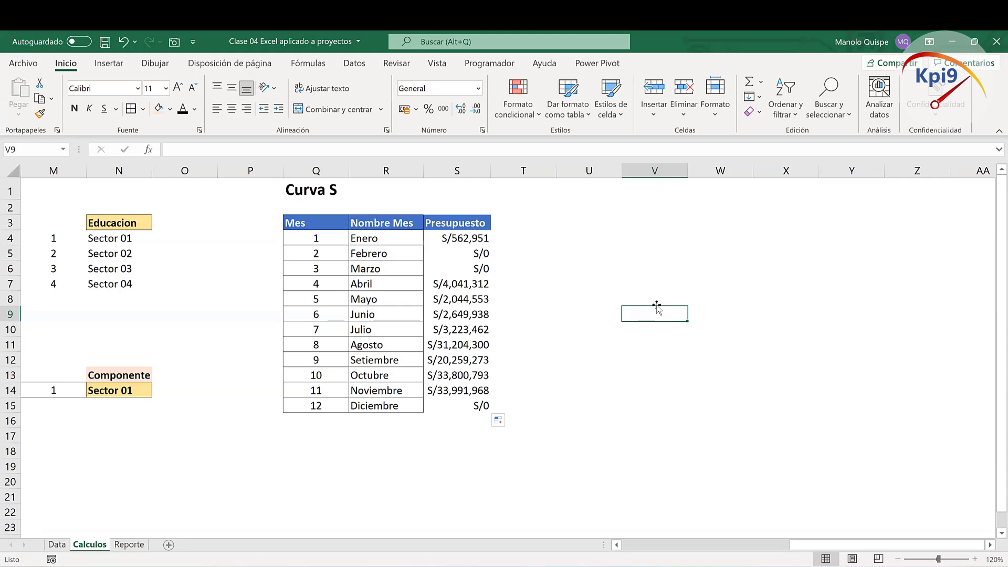
Step: Enter the Presup. Acum header in T3 and widen column T to fit it
left_click(504, 227)
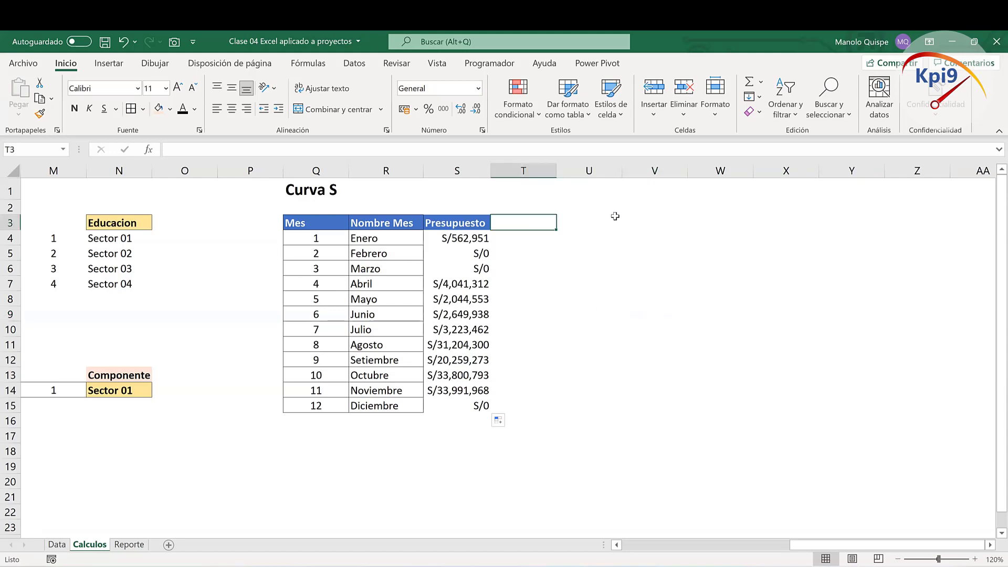
type("pR")
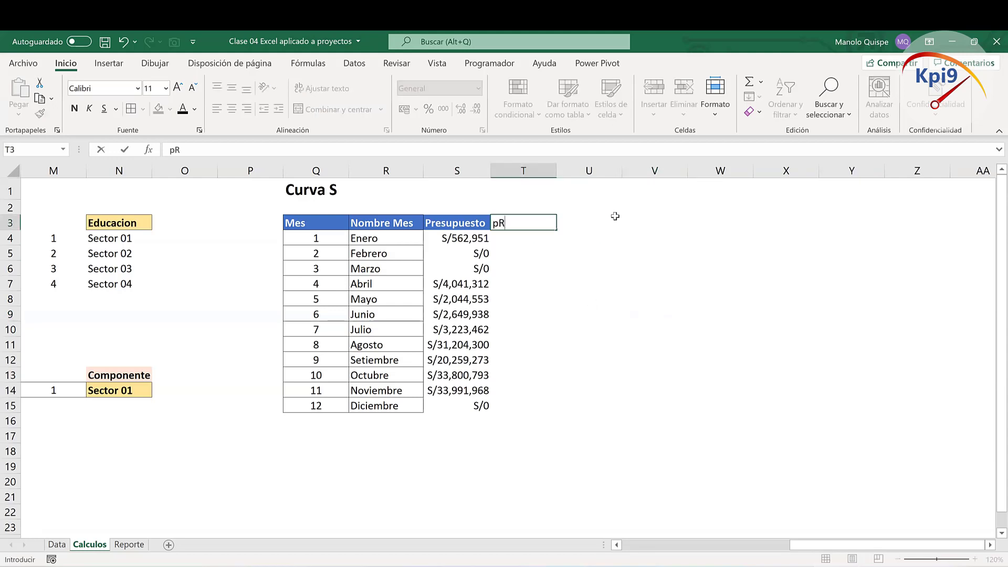
key("BackSpace")
key("BackSpace")
key("BackSpace")
type("Acu")
key("Return")
left_click_drag(557, 176, 563, 176)
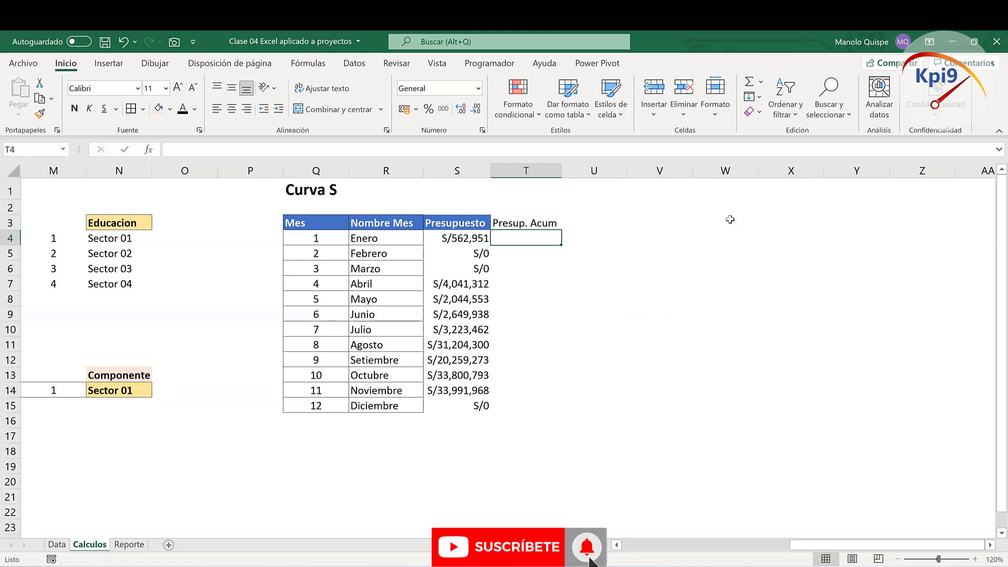
Step: Build running budget totals with =S4 in T4 and =S5+T4 in T5, filled to T15
type("=")
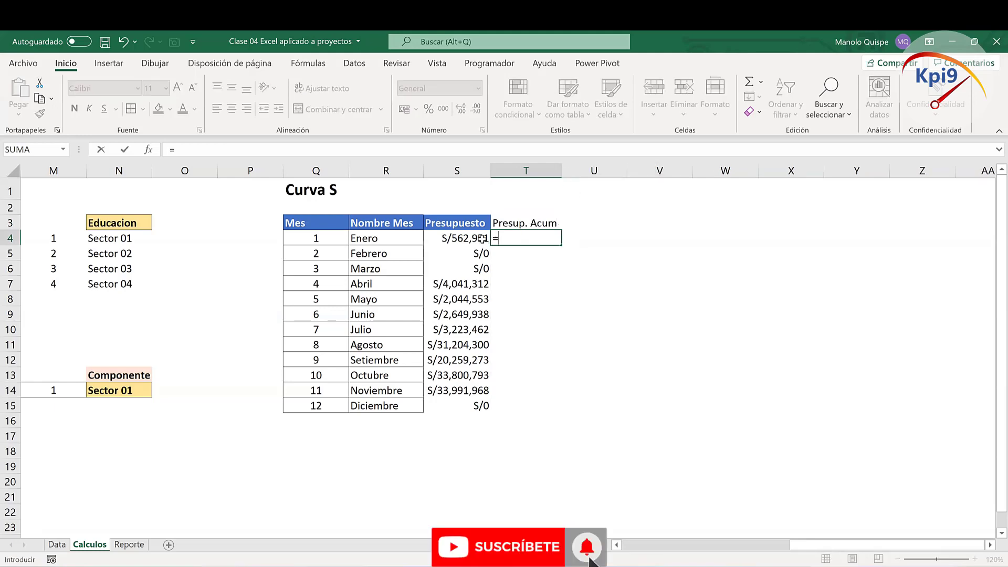
left_click(478, 237)
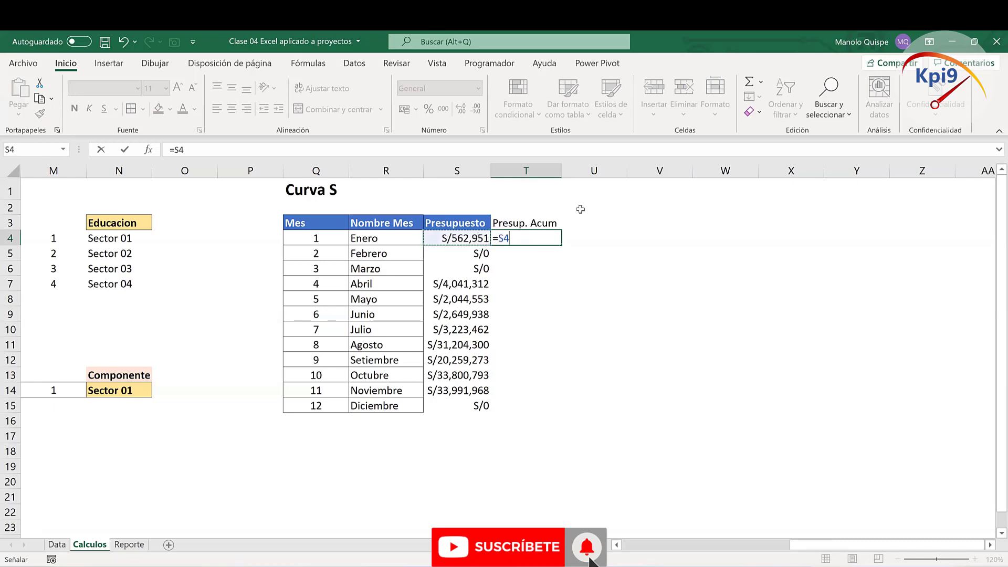
key("Return")
type("=")
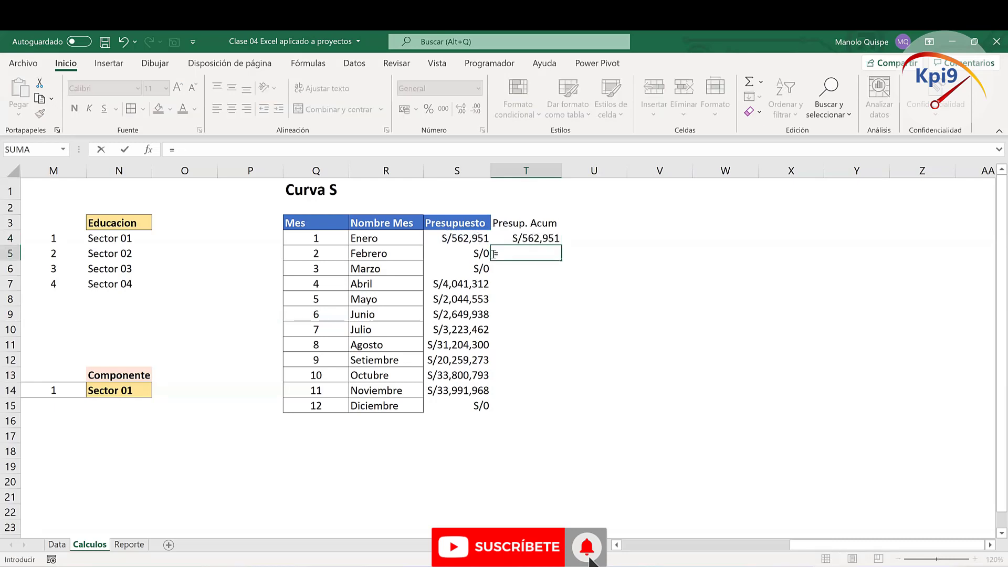
left_click(475, 253)
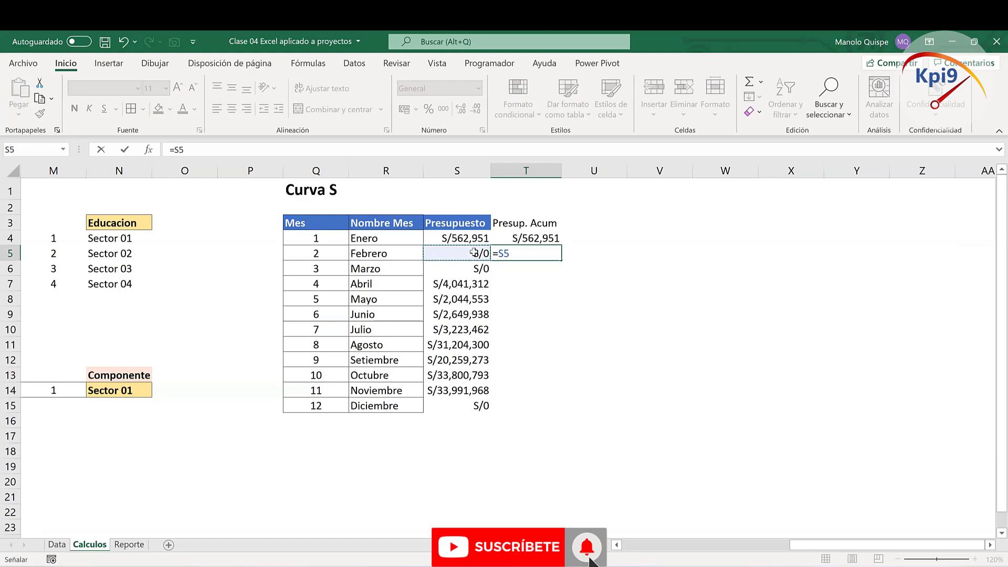
type("+")
left_click(541, 238)
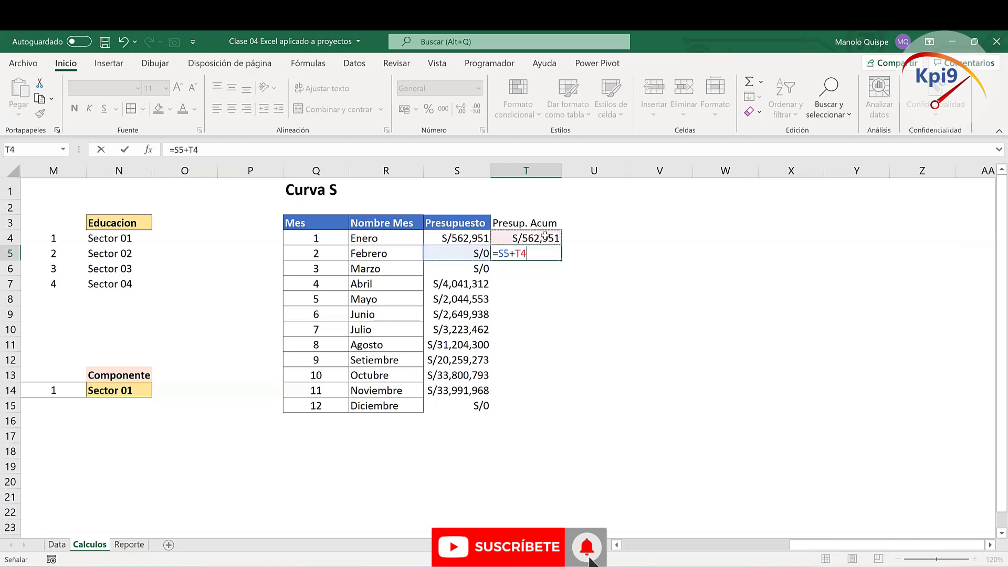
key("Return")
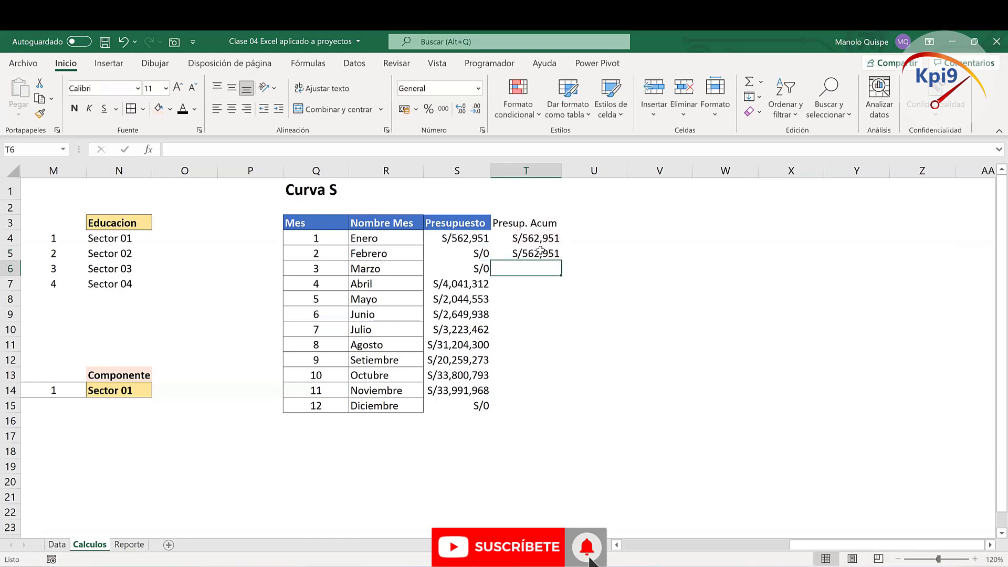
left_click(551, 253)
left_click_drag(561, 260, 546, 409)
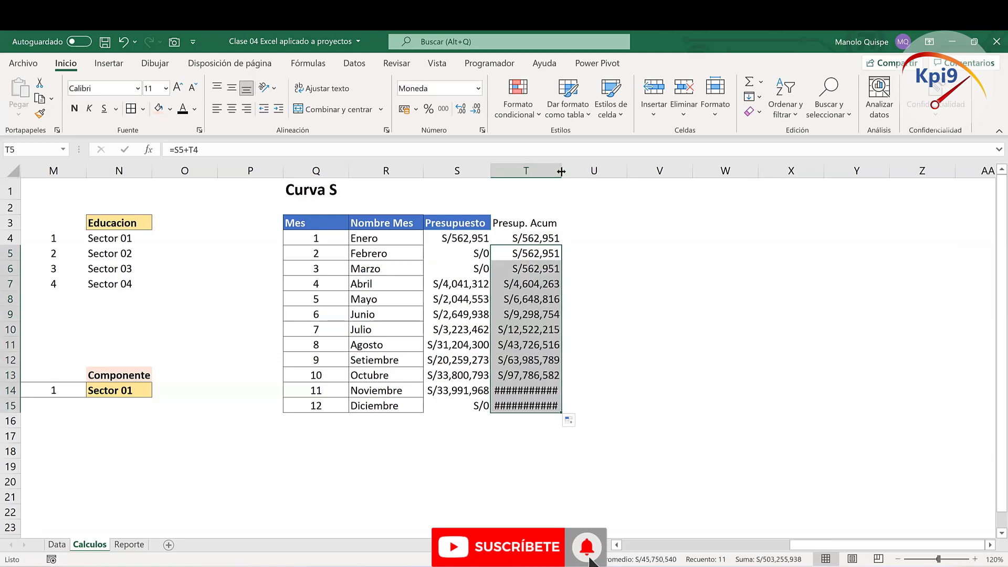
left_click_drag(561, 171, 564, 171)
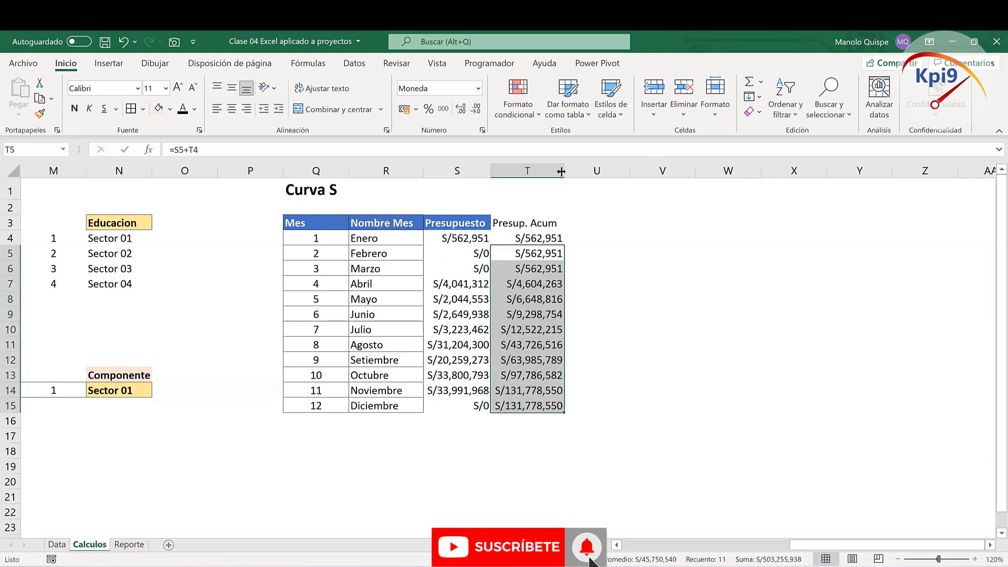
Step: Copy the Presupuesto header style onto Presup. Acum and border the running total cells
left_click(462, 226)
left_click(40, 113)
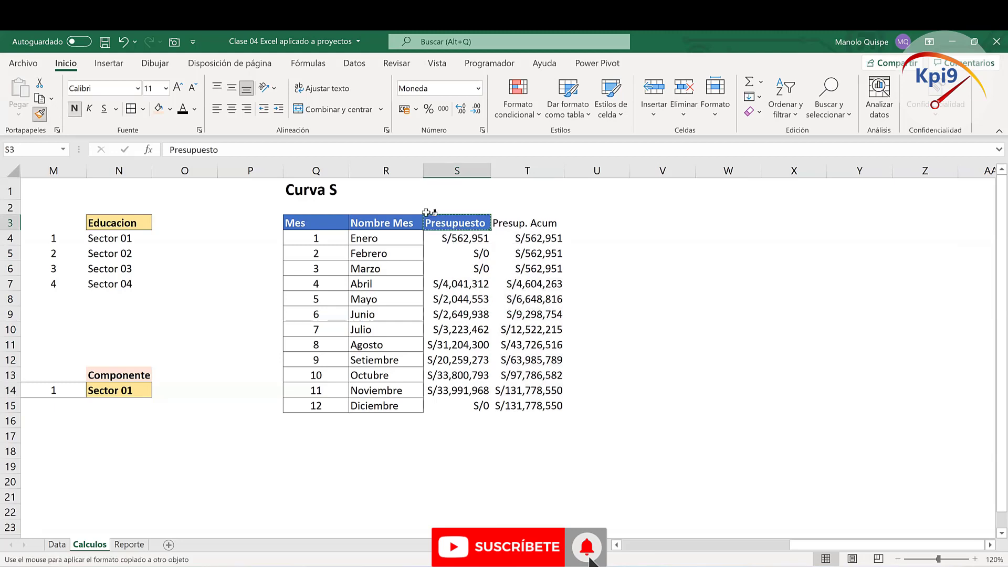
left_click(525, 223)
left_click(654, 244)
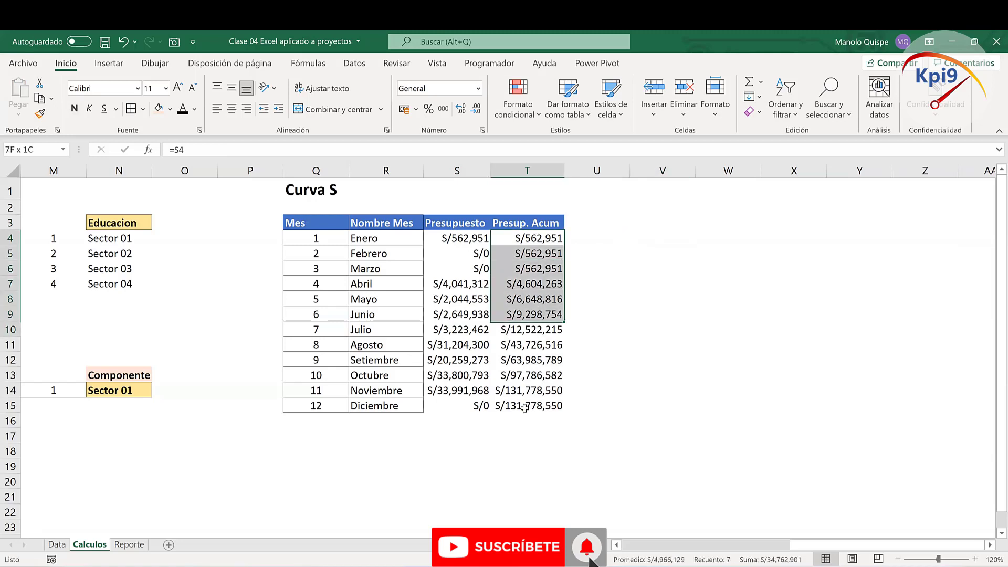
left_click_drag(533, 237, 530, 405)
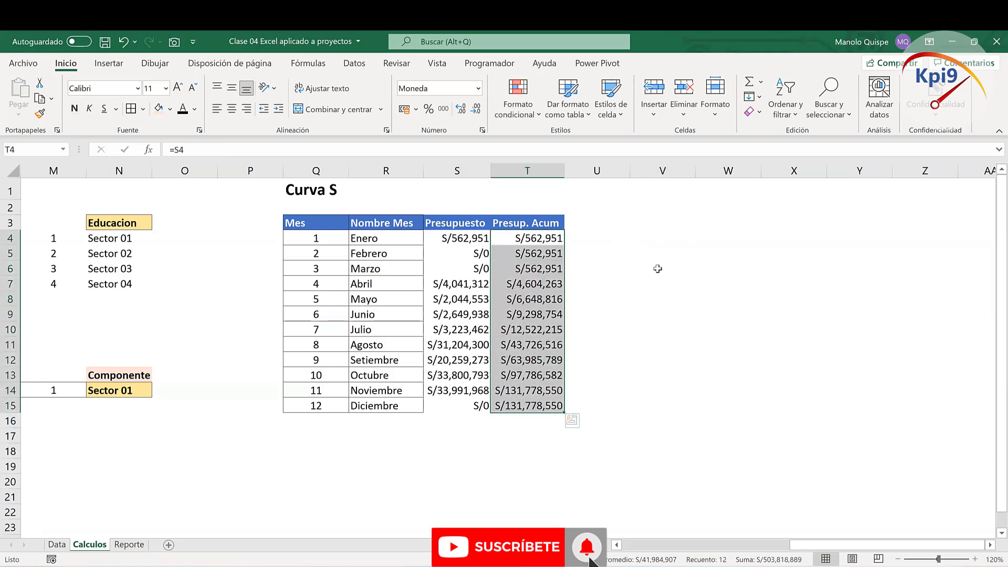
left_click(586, 223)
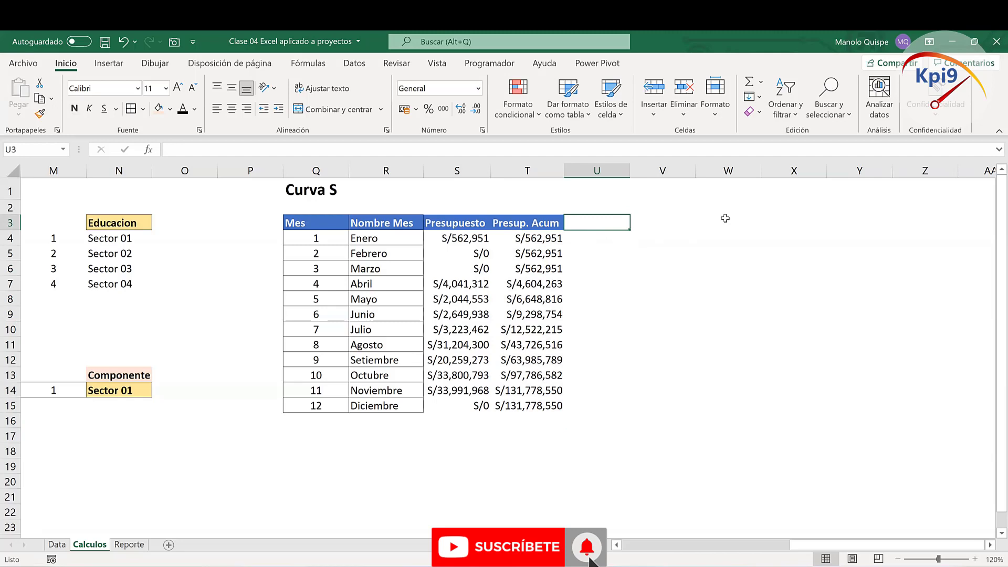
Step: Enter '% Presup Acum' in U3, widen column U, and copy T3's blue header format onto it
type("% P")
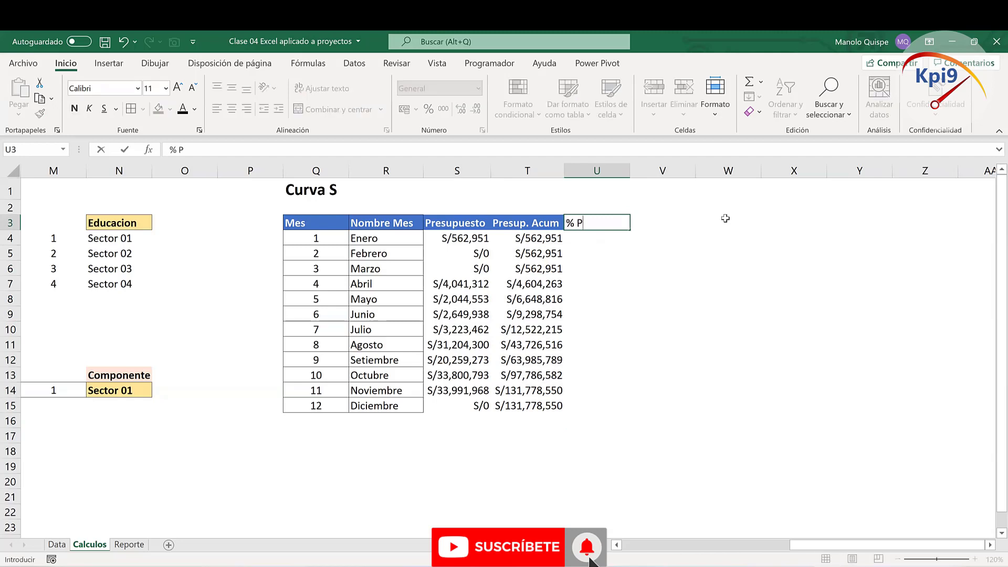
type("resup Ac")
type("um")
key("Return")
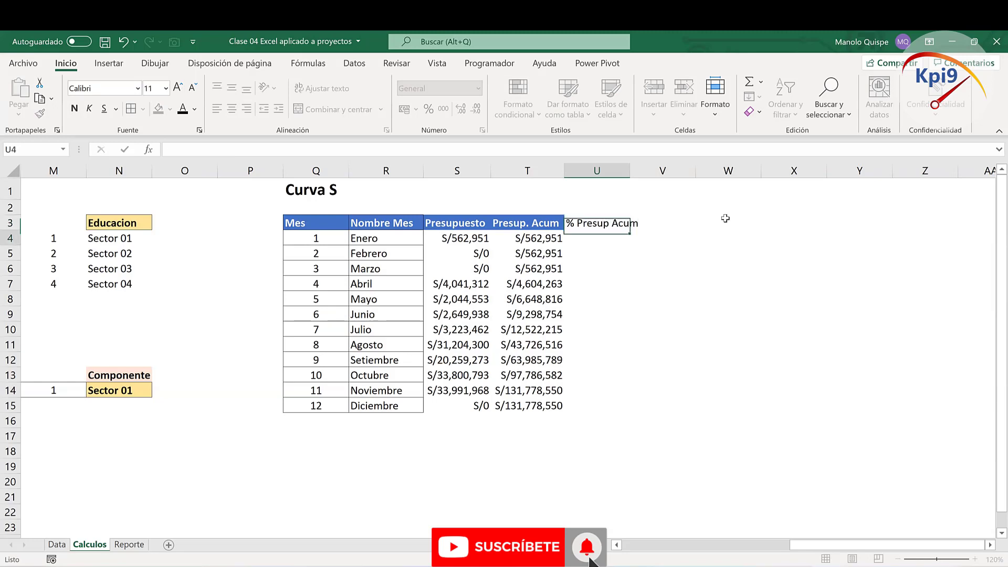
left_click_drag(630, 170, 645, 171)
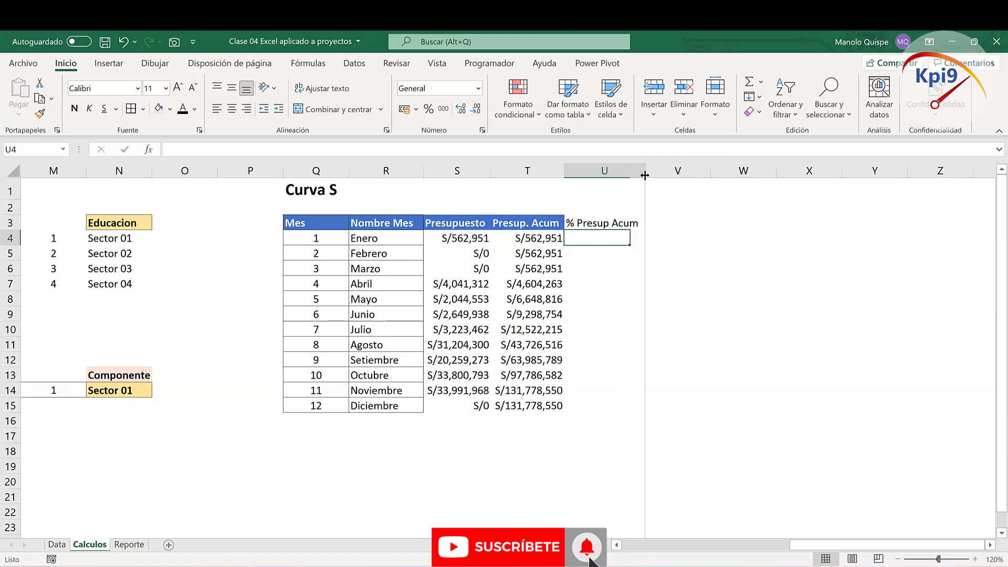
left_click(535, 226)
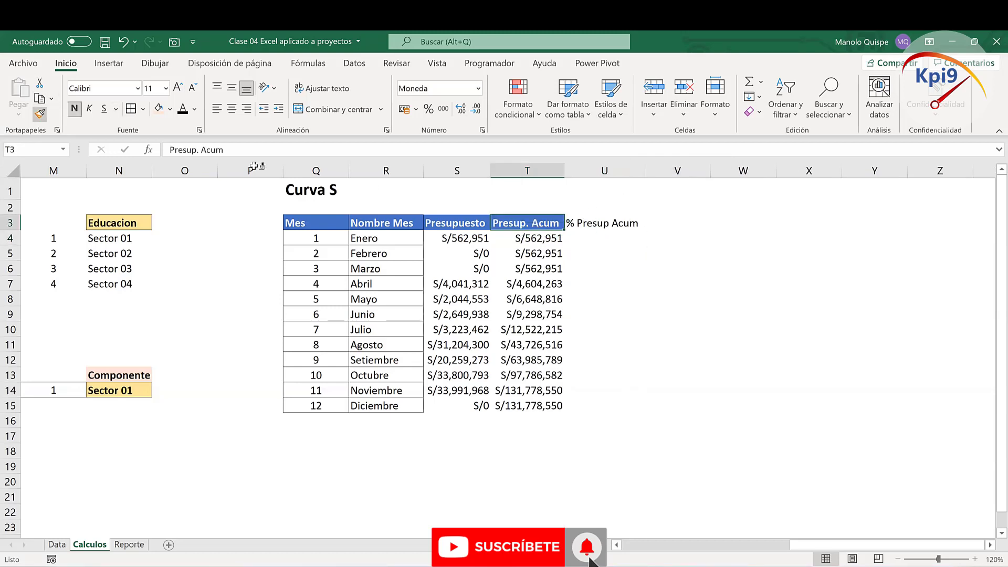
double_click(40, 113)
left_click(600, 224)
key("Escape")
left_click(628, 253)
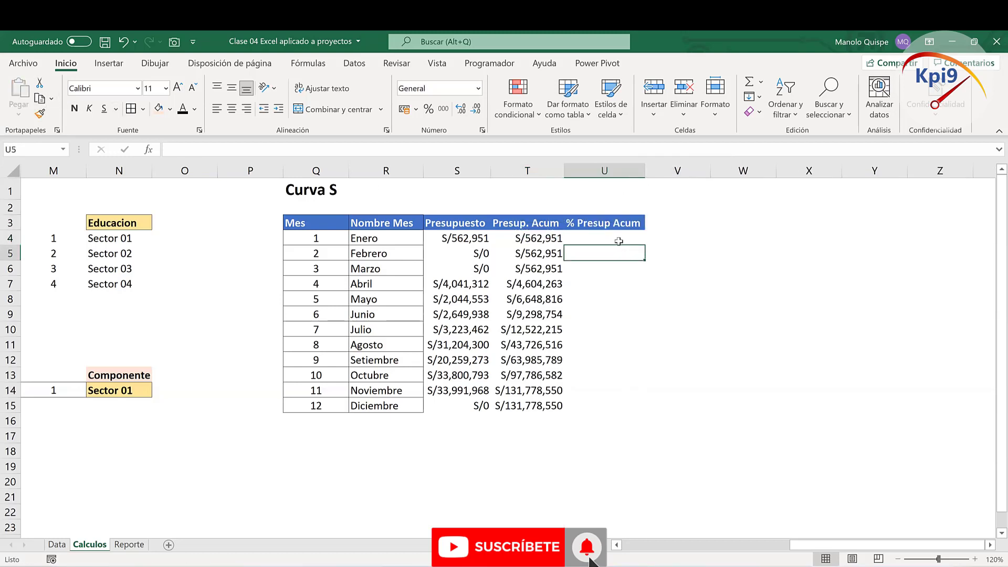
left_click(616, 236)
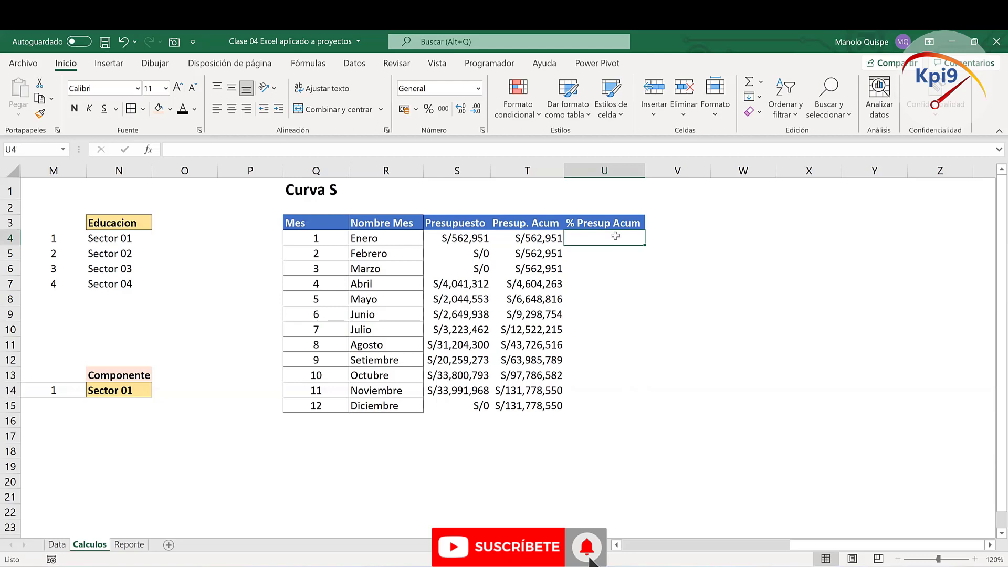
Step: Enter =T4/$T$15 in U4 to get January's share of the total budget
left_click(542, 237)
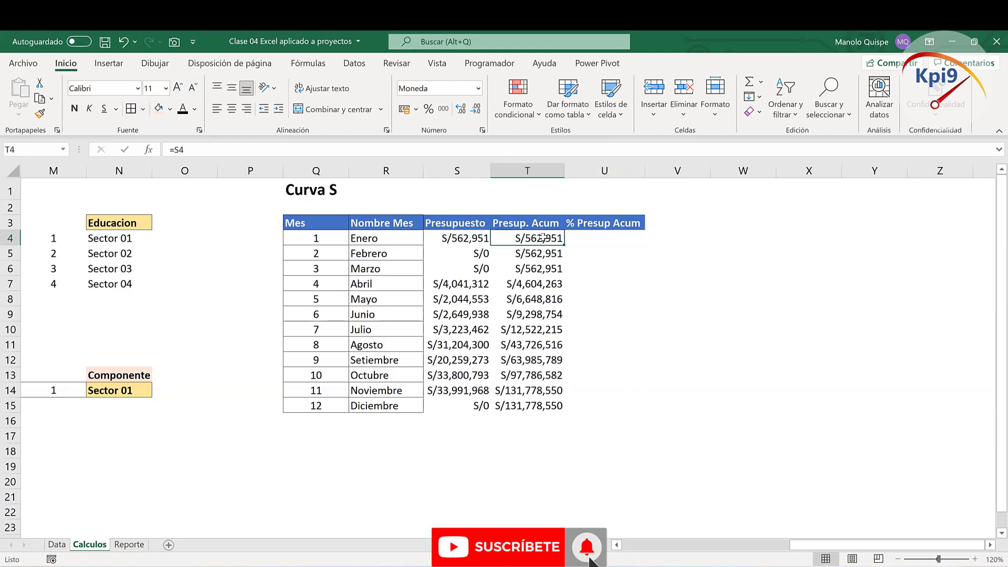
left_click(525, 403)
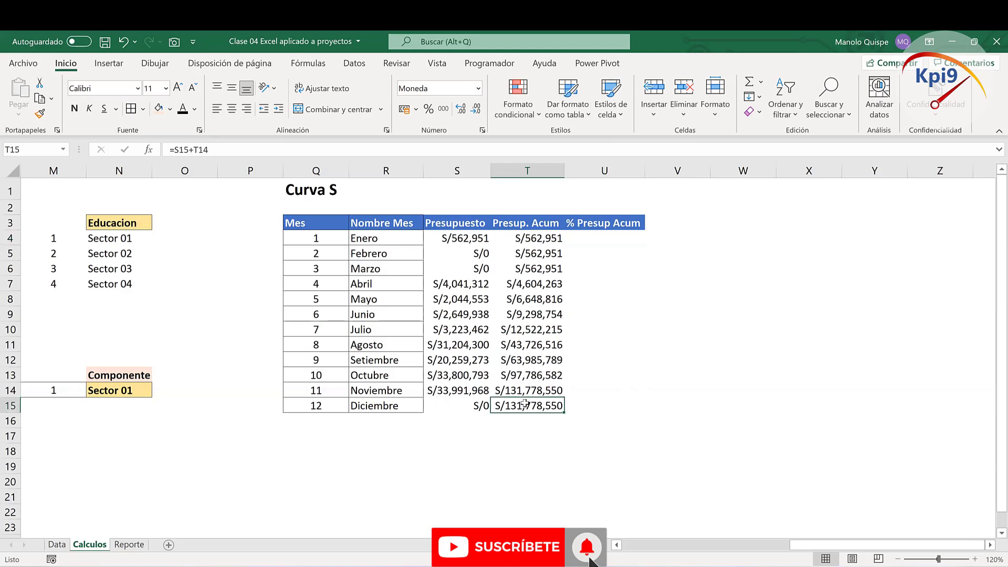
left_click(603, 239)
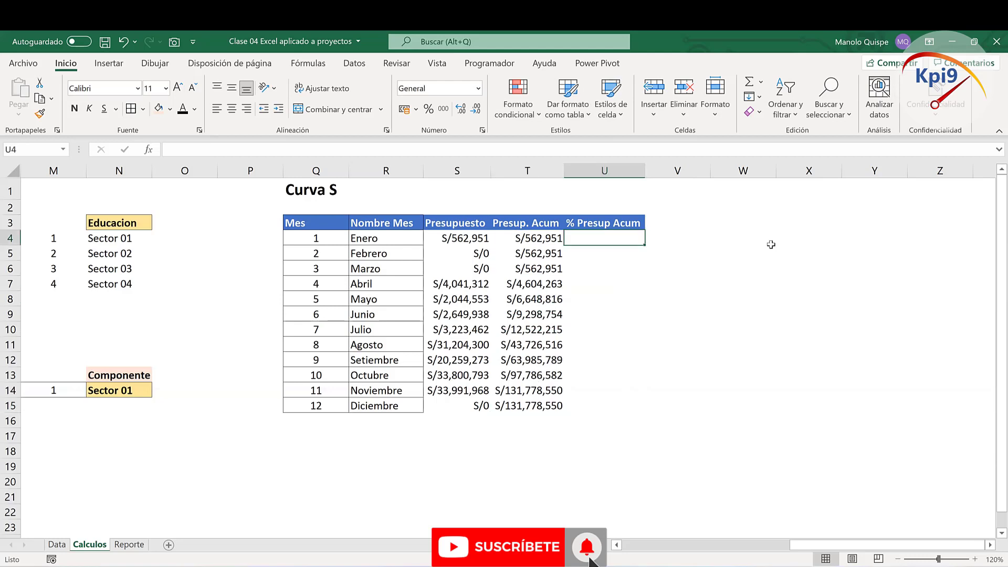
type("=")
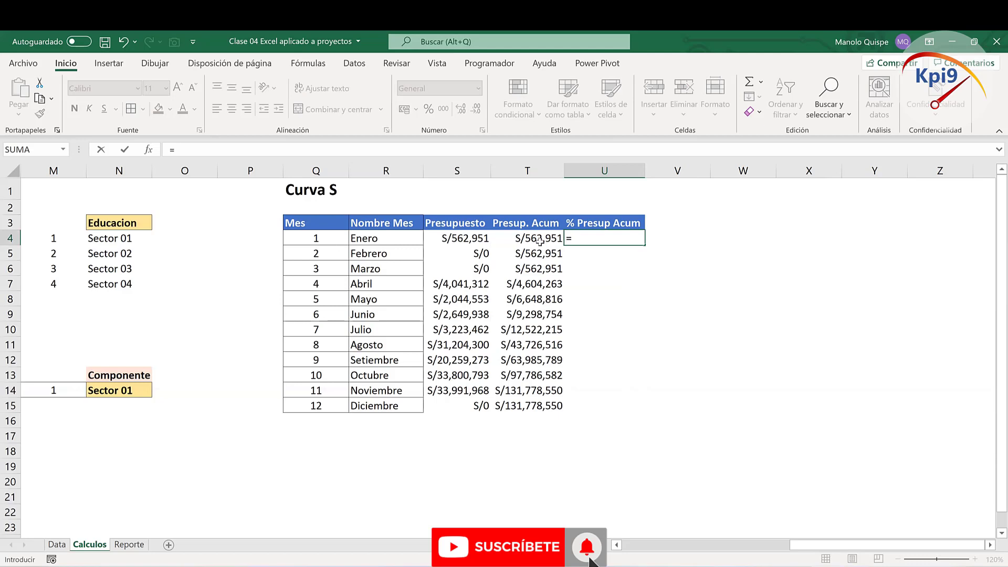
left_click(540, 239)
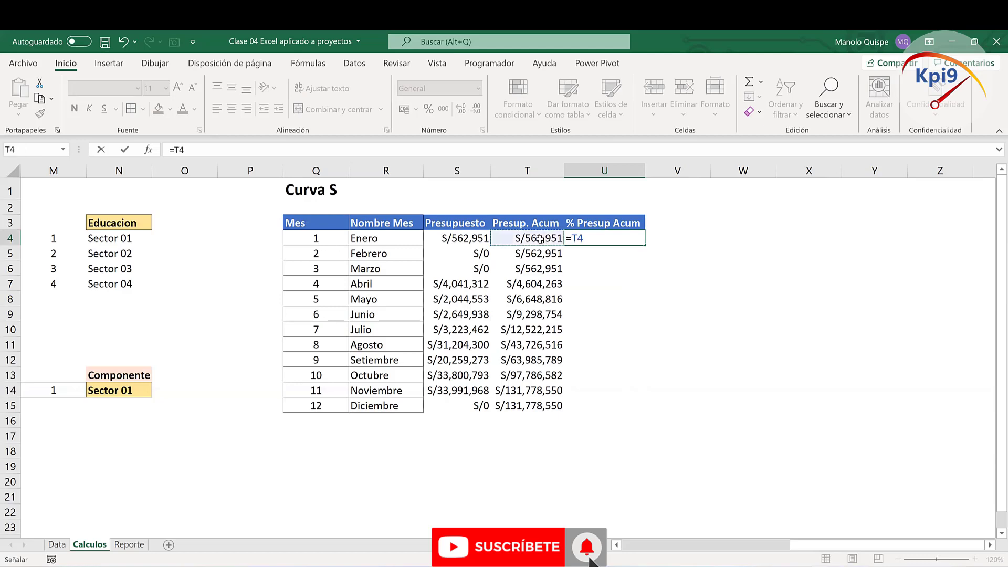
type("/")
left_click(532, 408)
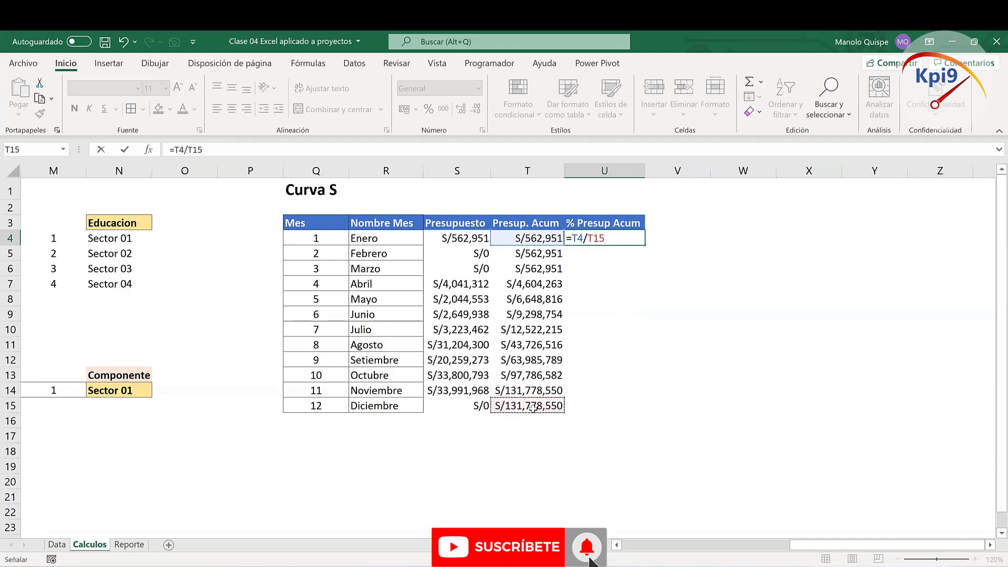
key("F4")
key("ctrl+Return")
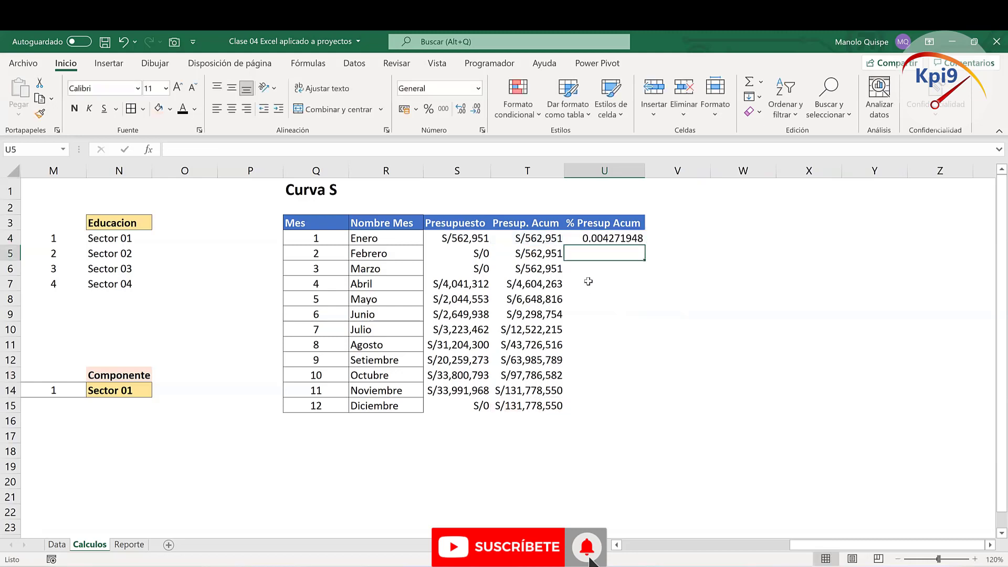
Step: Show U4 as a percentage with one decimal and fill it down to U15
left_click(429, 109)
left_click(465, 108)
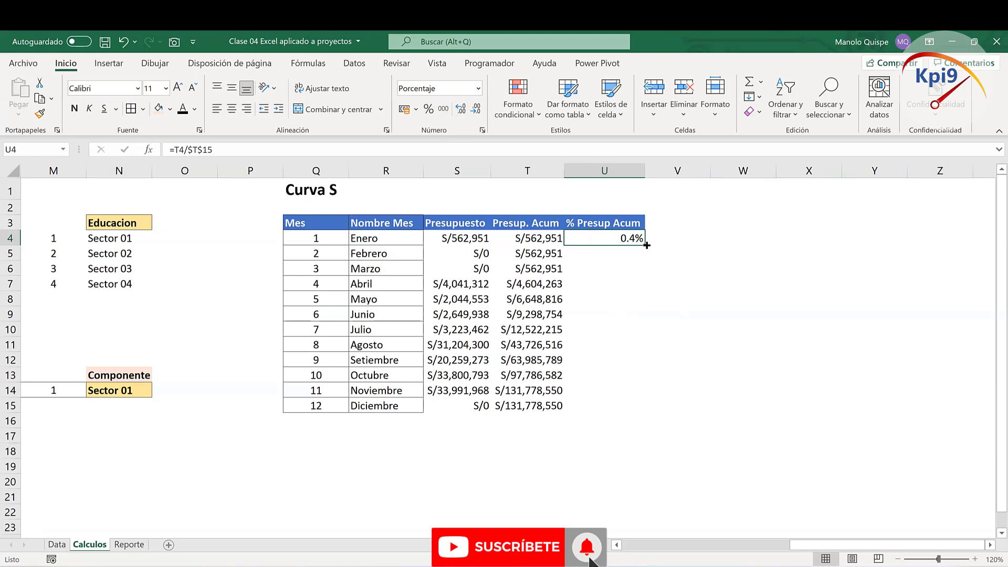
left_click_drag(646, 243, 615, 409)
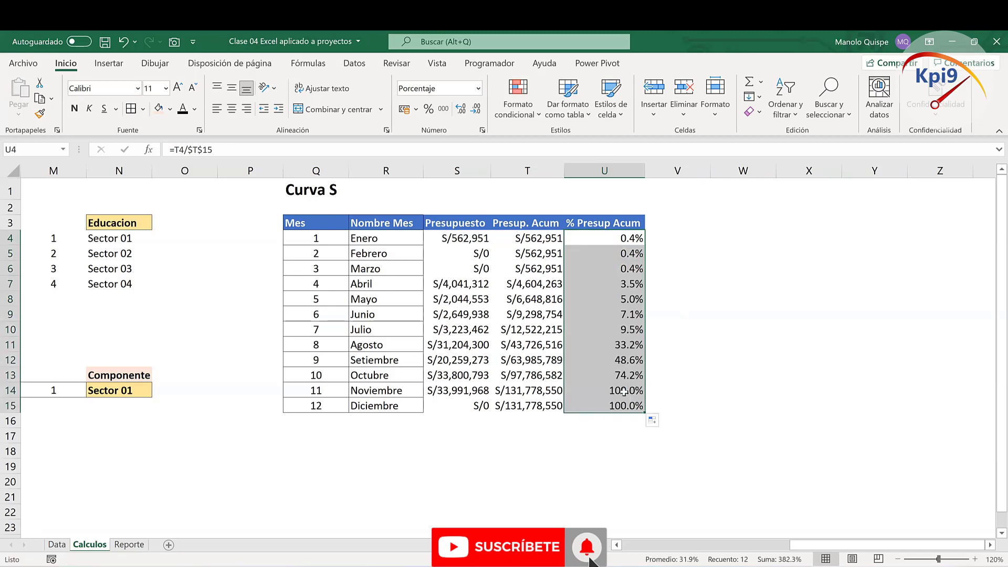
left_click(740, 407)
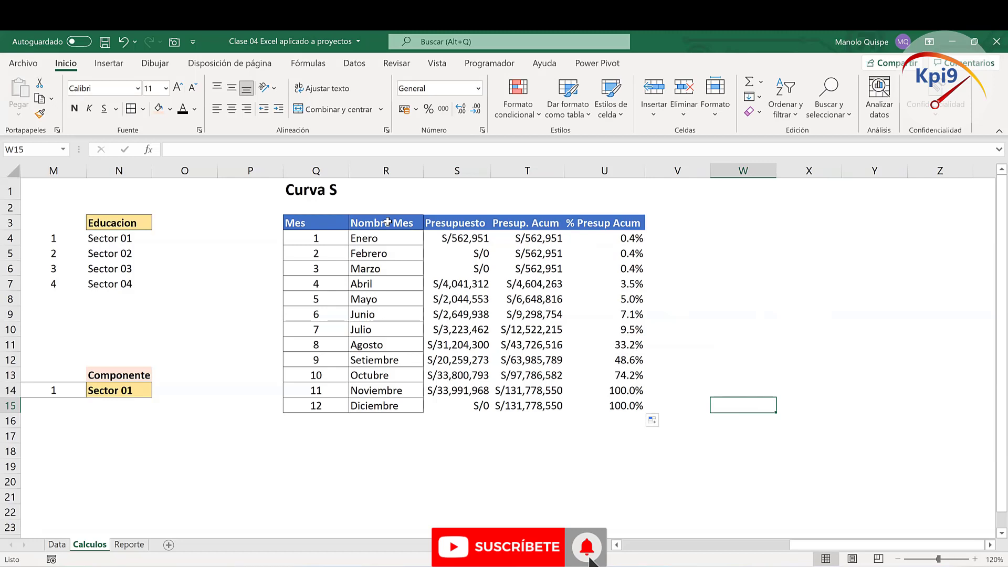
Step: Swap the Mes and Nombre Mes headers, then select month names with % Presup Acum for charting
left_click(402, 221)
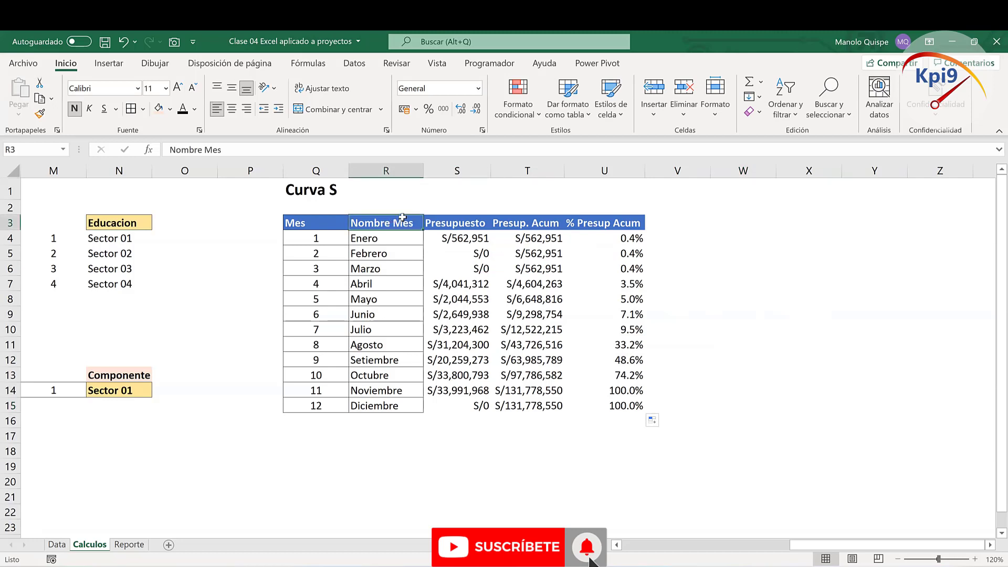
left_click_drag(402, 216, 338, 223)
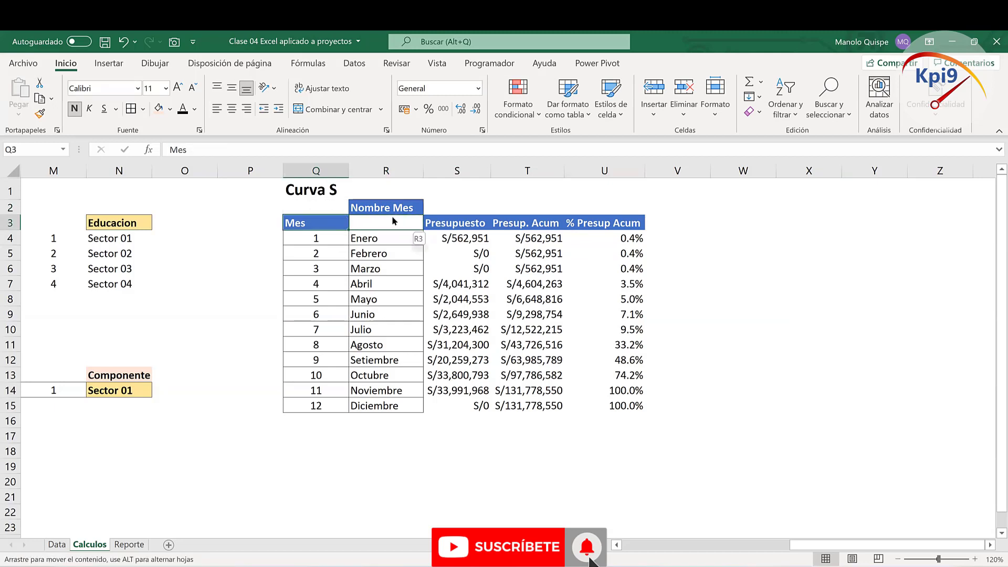
mouse_move(337, 223)
left_mouse_down()
mouse_move(389, 223)
mouse_move(339, 216)
mouse_move(386, 407)
left_mouse_up()
left_click(391, 208)
left_click(384, 222)
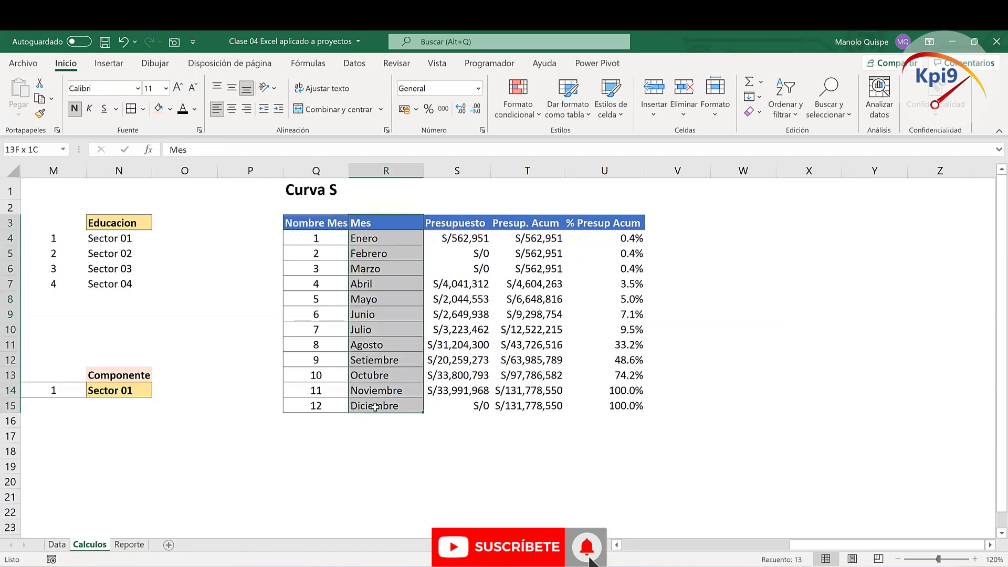
left_click_drag(603, 229, 592, 405, "ctrl")
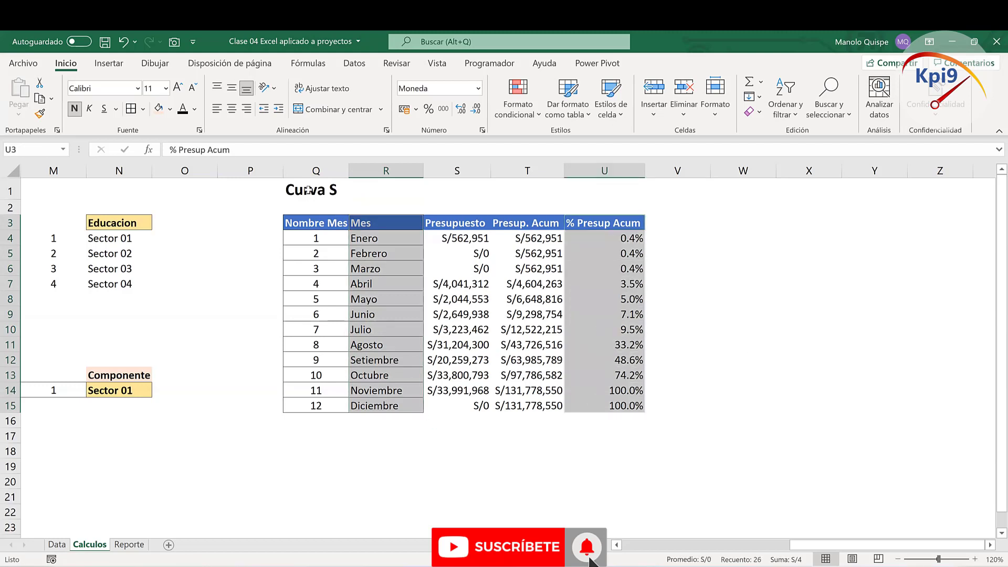
left_click(112, 64)
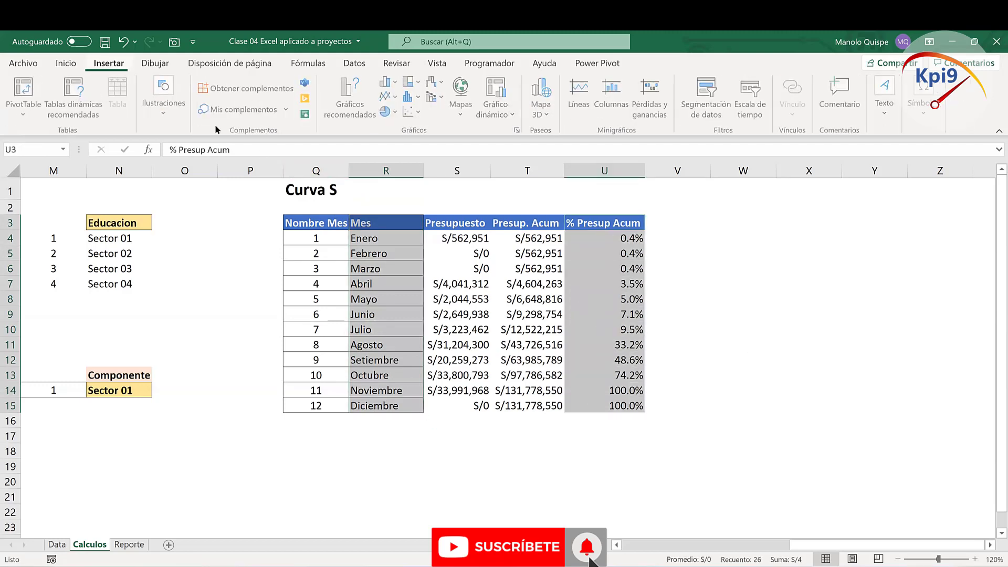
Step: Insert a line chart of % Presup Acum by month and enlarge it
left_click(392, 98)
left_click(398, 141)
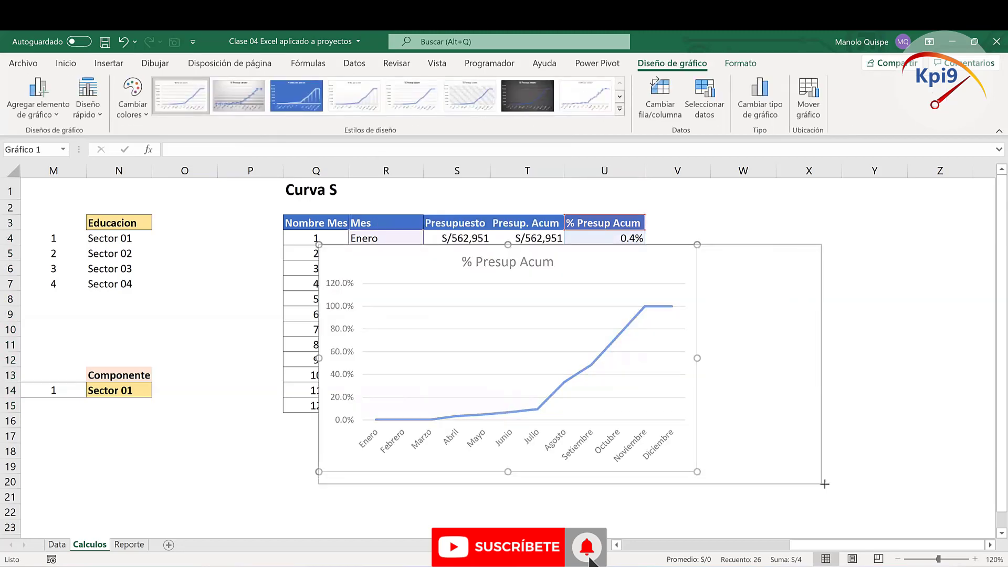
left_click_drag(695, 473, 828, 488)
mouse_move(751, 487)
left_mouse_down()
mouse_move(852, 482)
mouse_move(896, 454)
left_mouse_up()
Step: Abbreviate Enero to Ene in R4 and fill the short month names down to Dic
double_click(401, 239)
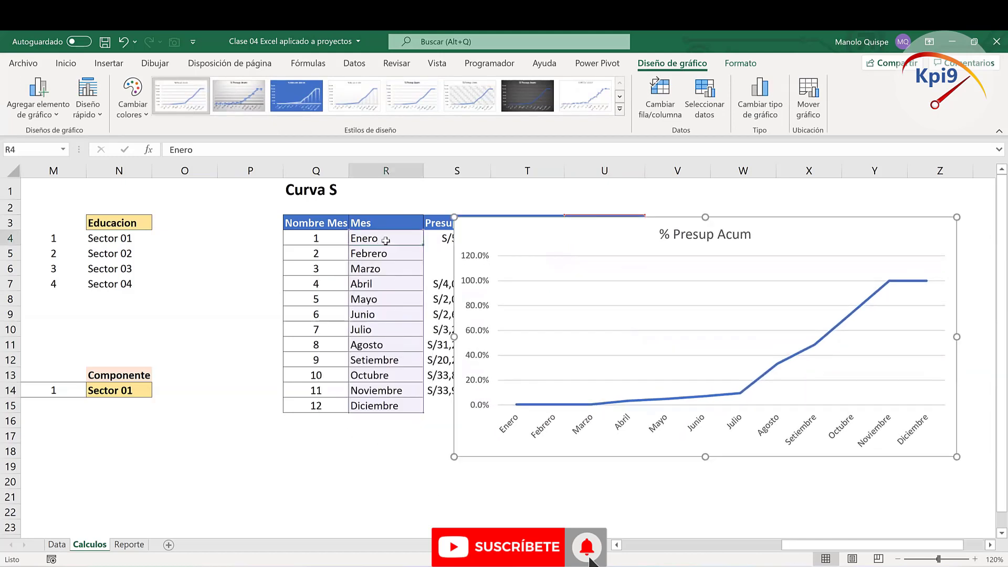
key("BackSpace")
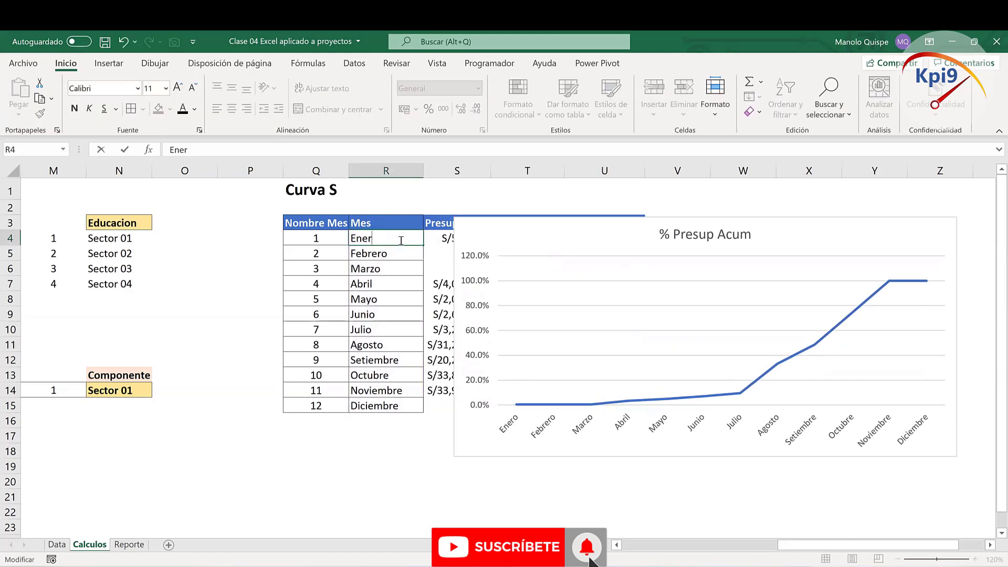
key("Return")
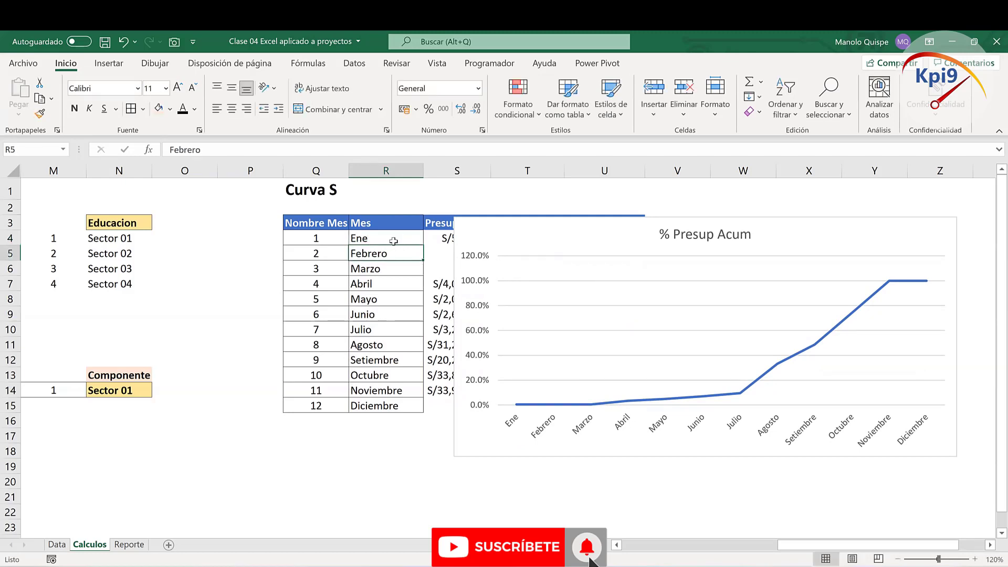
left_click(394, 241)
left_click_drag(423, 245, 414, 407)
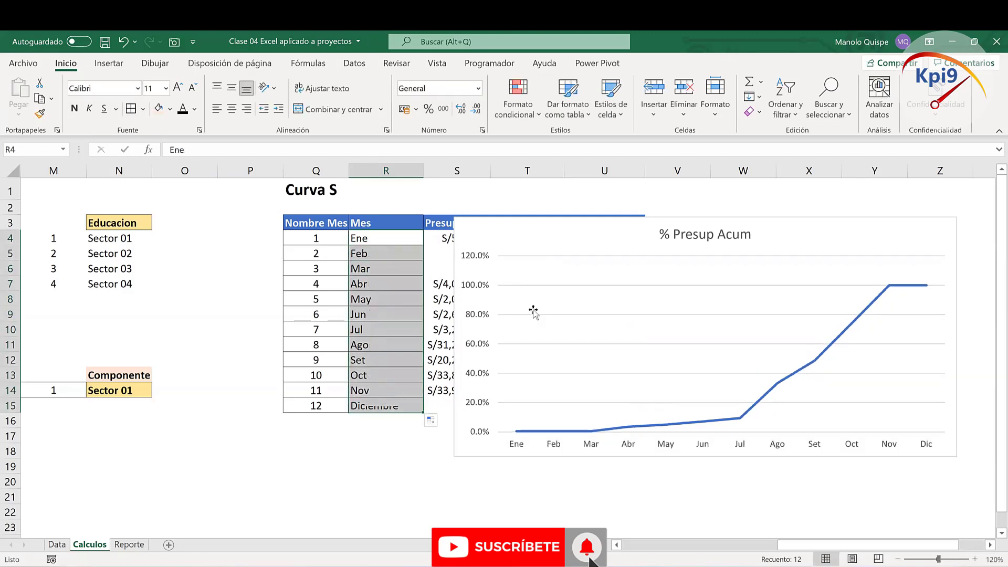
Step: Move the line chart below the data table
mouse_move(769, 453)
left_mouse_down()
mouse_move(740, 471)
mouse_move(522, 470)
left_mouse_up()
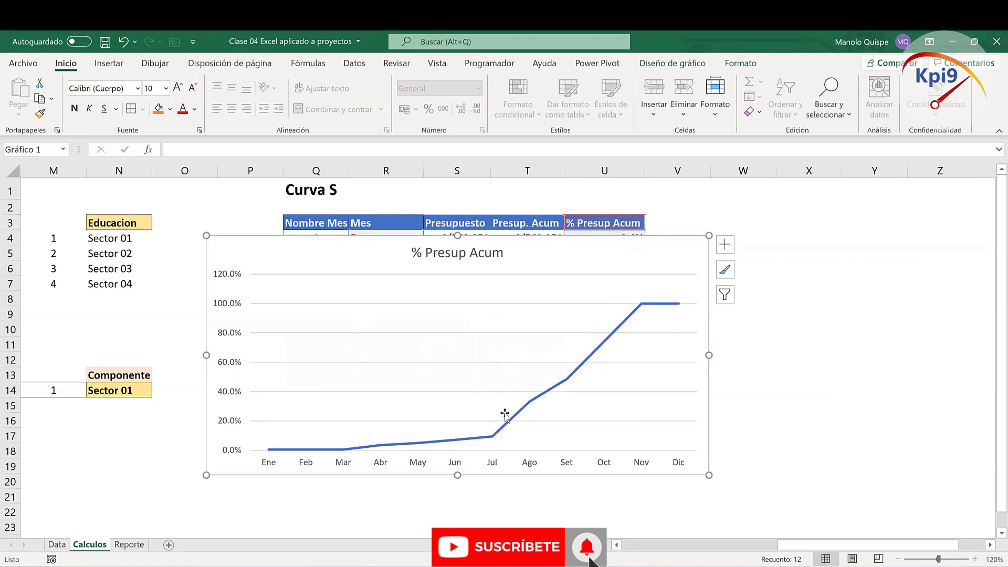
left_click_drag(670, 248, 689, 213)
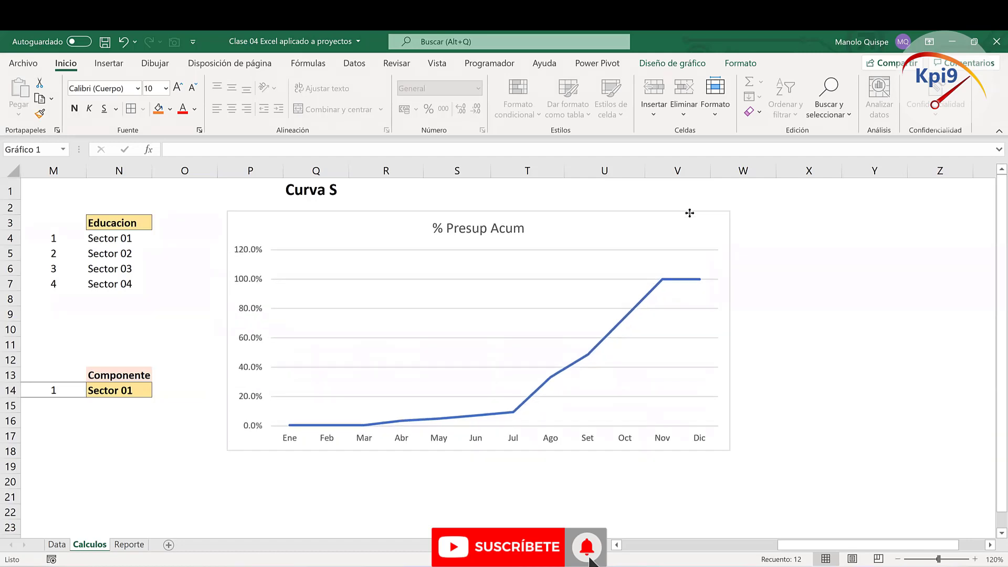
left_click_drag(689, 212, 679, 490)
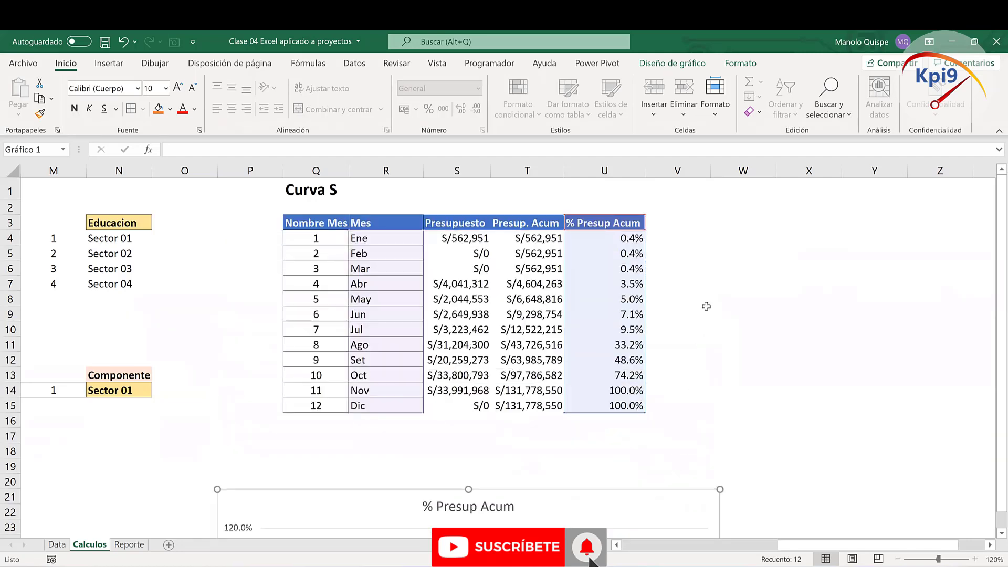
Step: Add the Gasto header in V3 and copy the S4 budget formula into V4
left_click(706, 240)
left_click(700, 221)
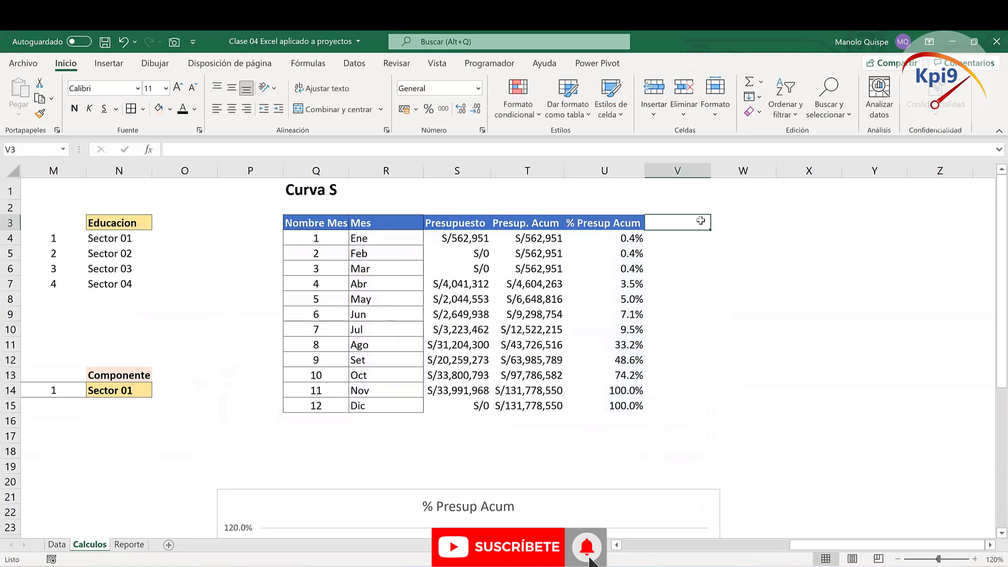
type("Gasto")
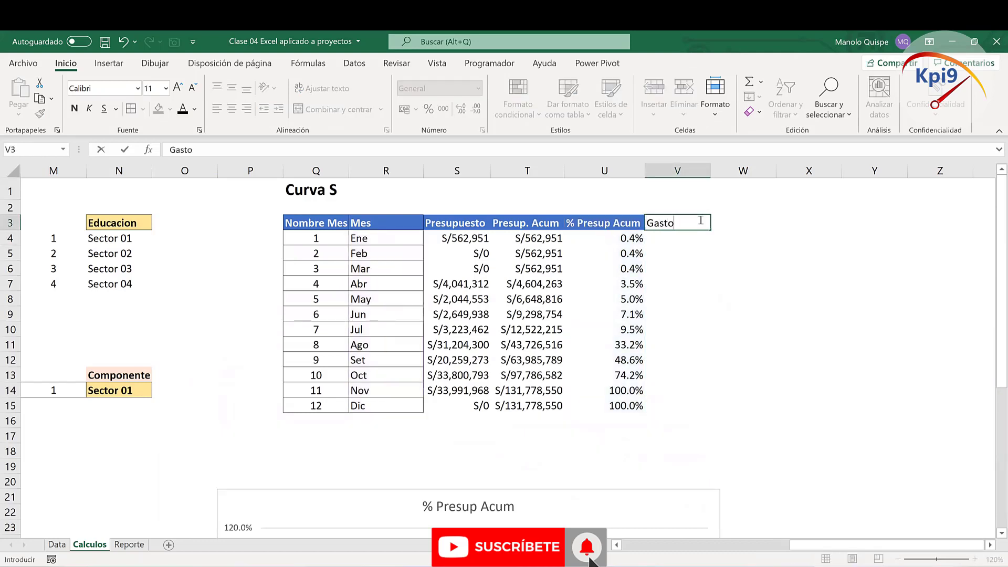
key("Return")
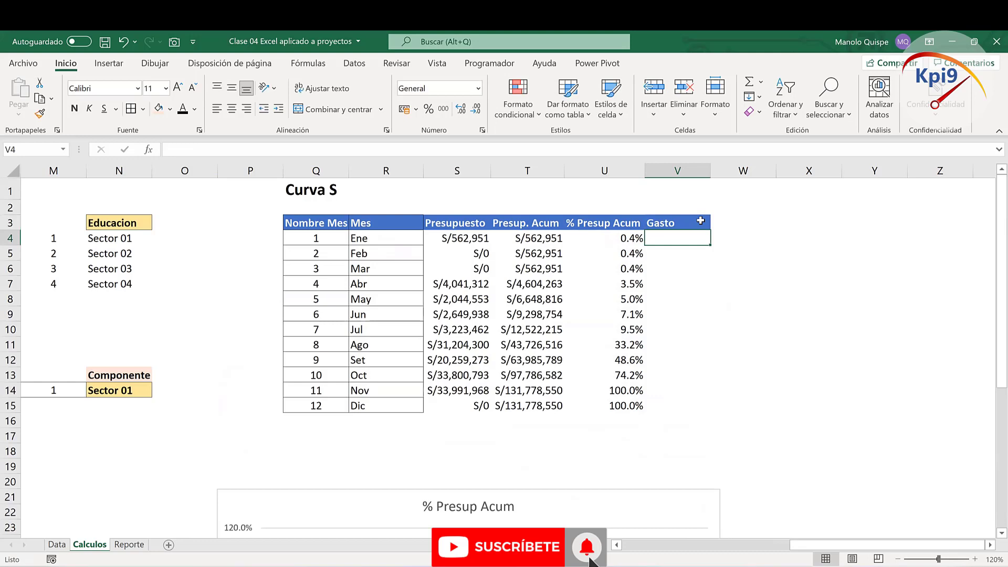
left_click(472, 237)
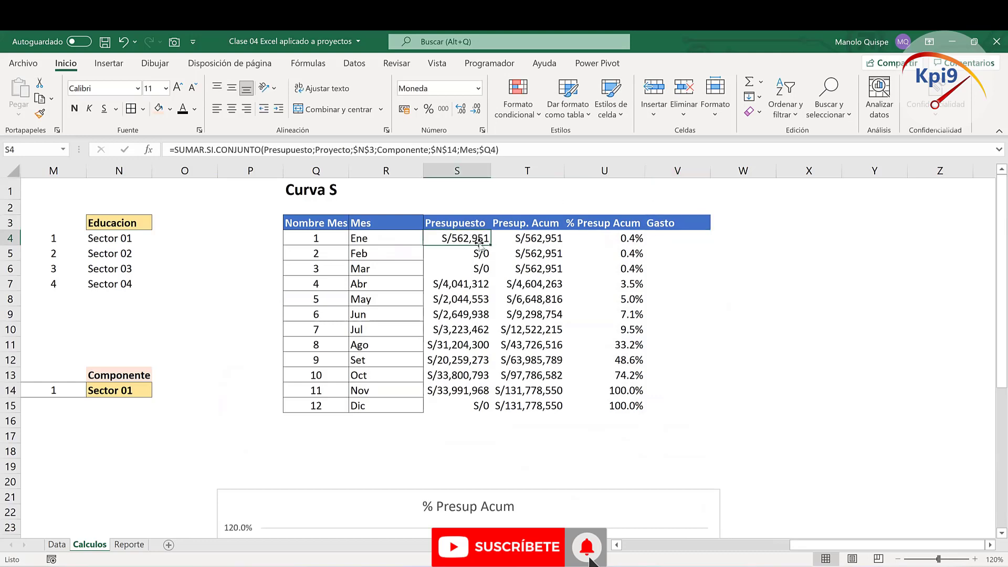
key("ctrl+c")
left_click(682, 241)
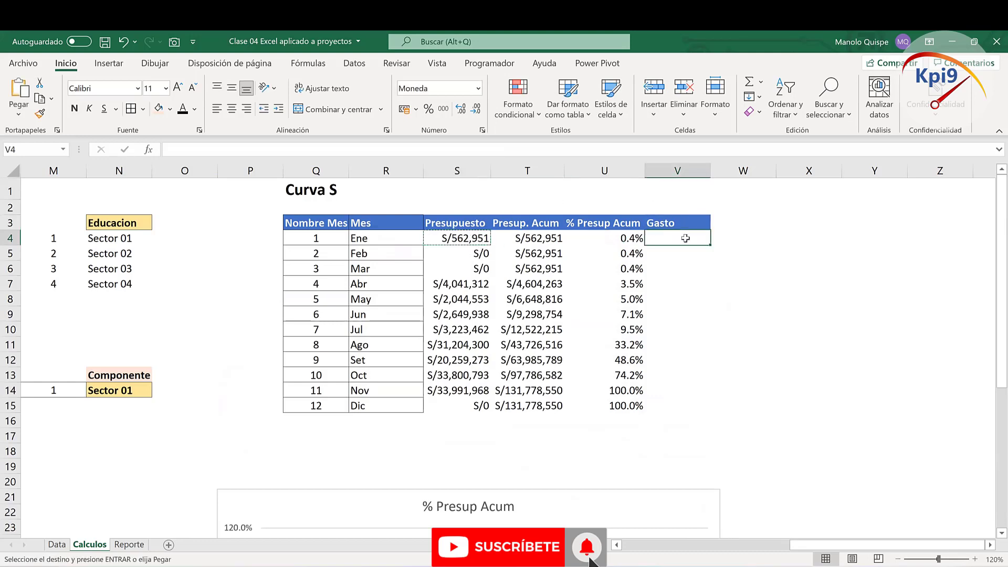
key("ctrl+v")
Step: Switch V4's sum range to Gasto and fill the spending formula down to V15
double_click(688, 238)
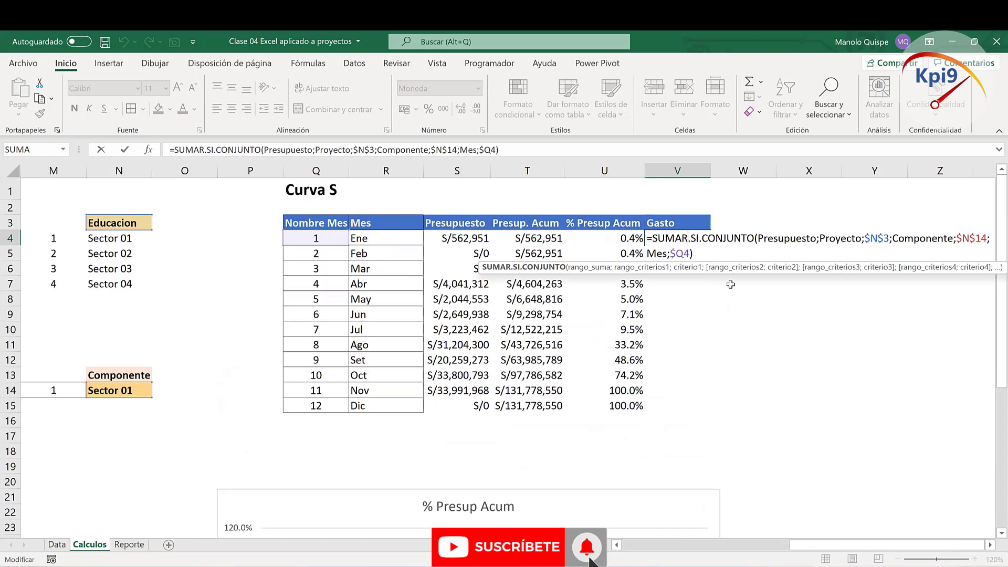
left_click(806, 236)
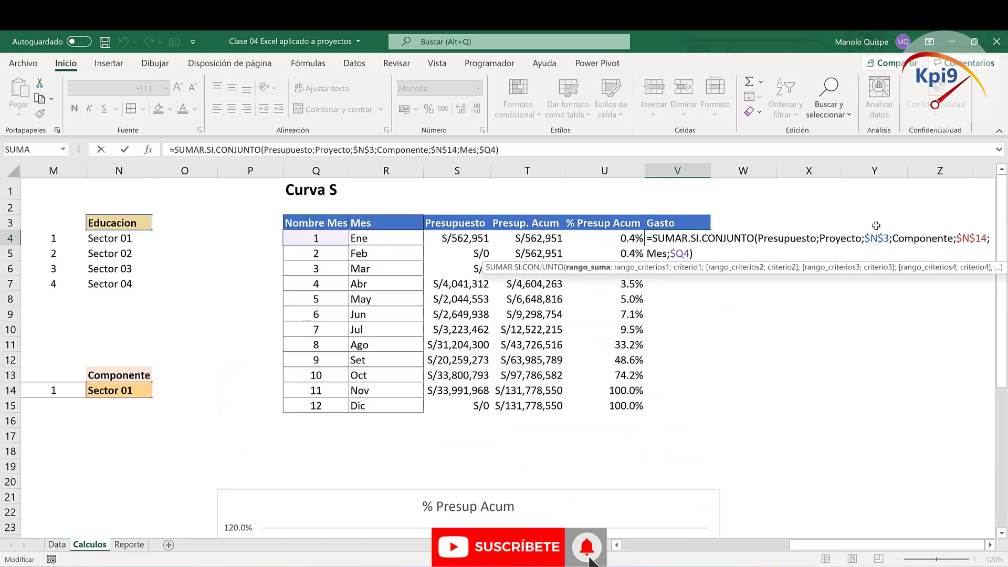
key("BackSpace")
key("BackSpace")
key("BackSpace")
key("BackSpace")
key("BackSpace")
key("BackSpace")
key("BackSpace")
key("BackSpace")
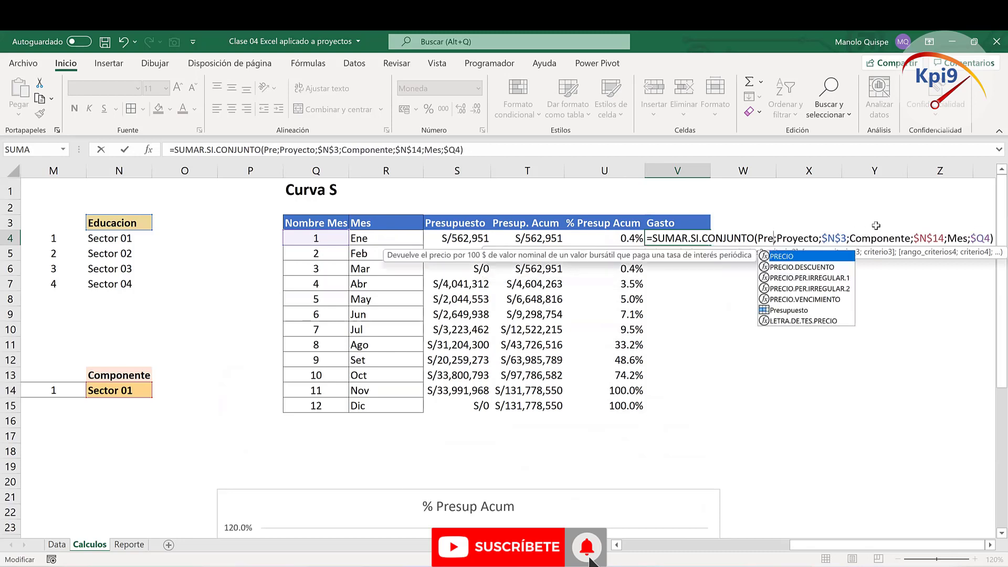
key("BackSpace")
key("BackSpace")
key("BackSpace")
type("gast")
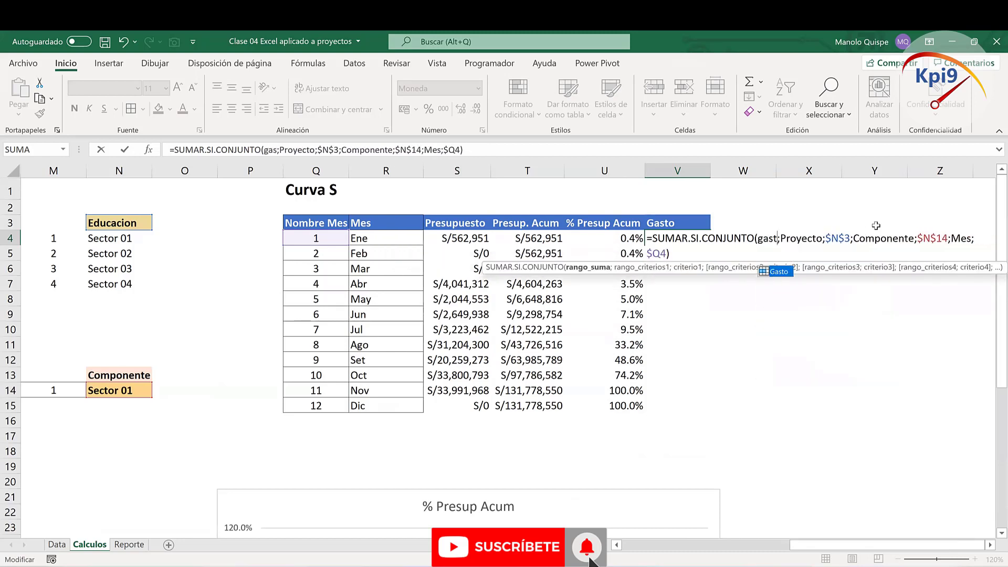
double_click(781, 273)
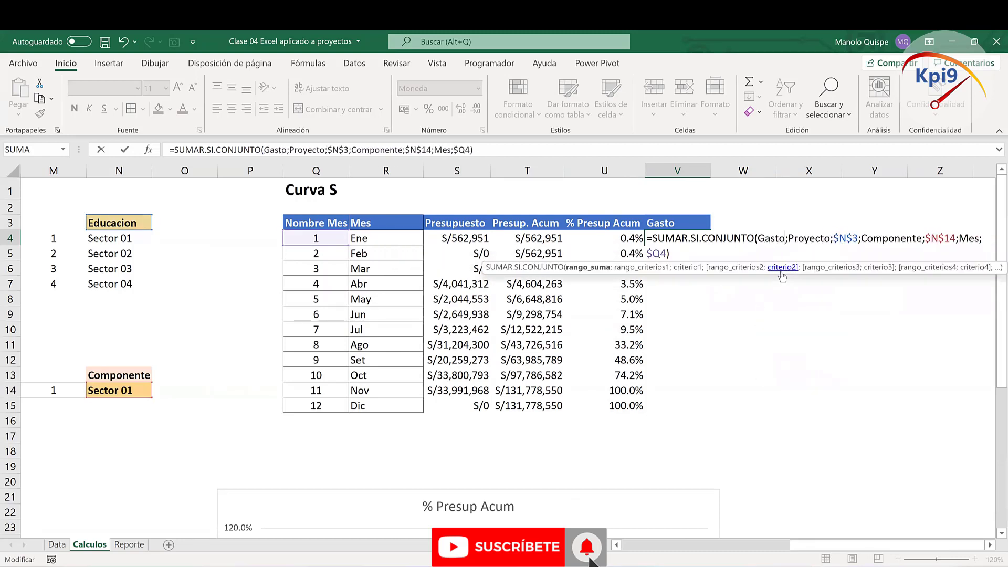
key("ctrl+Return")
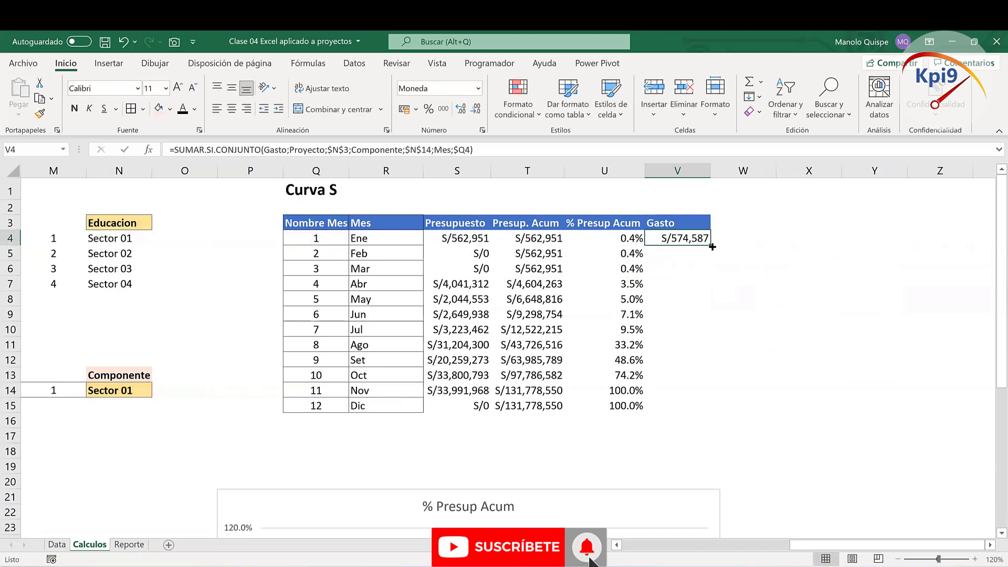
left_click_drag(710, 245, 680, 414)
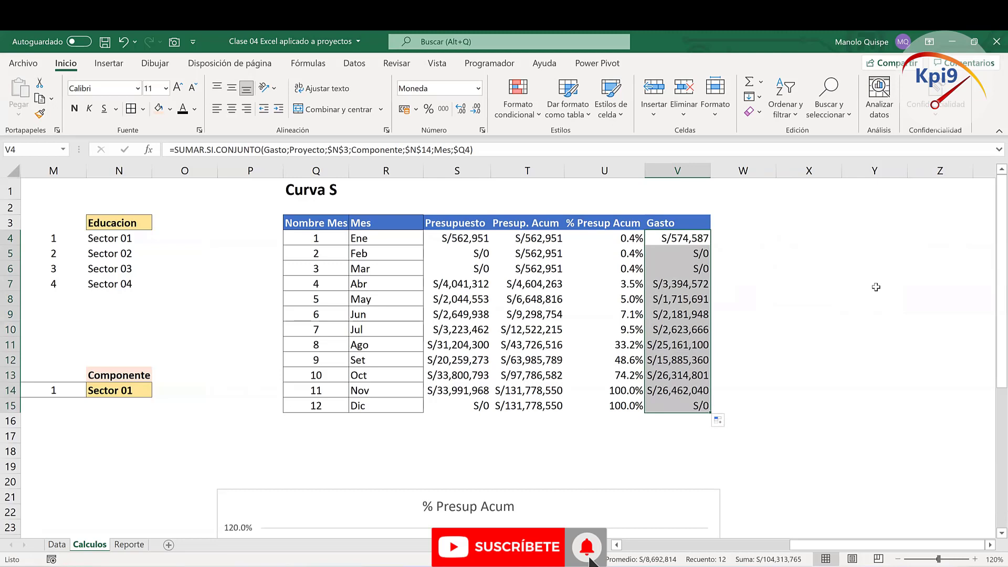
left_click(680, 221)
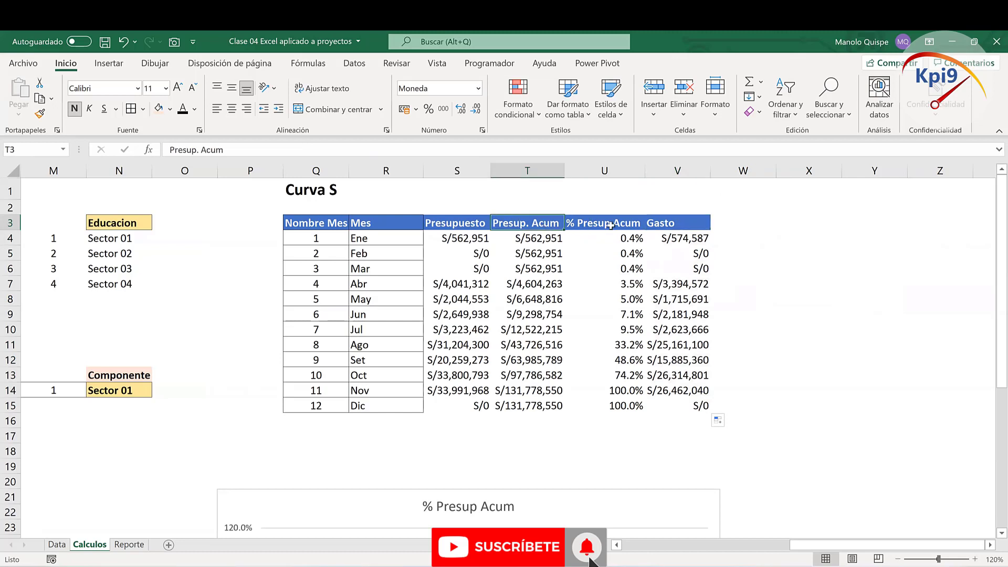
Step: Copy the T3:U3 headers into W3:X3 and rename W3 to Gasto Acum
left_click_drag(544, 226, 604, 223)
key("ctrl+c")
left_click(731, 221)
key("ctrl+v")
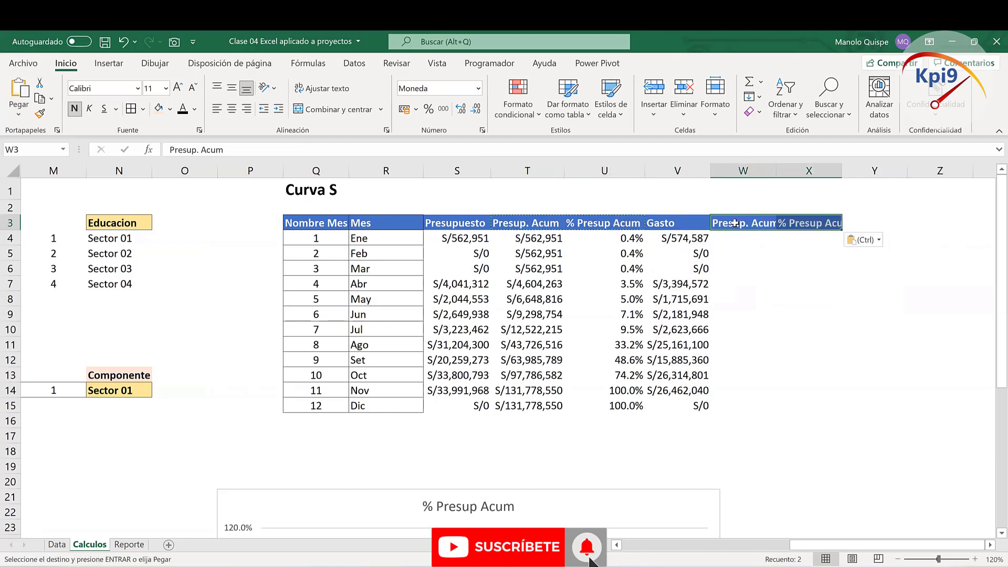
double_click(737, 223)
left_click_drag(745, 223, 637, 223)
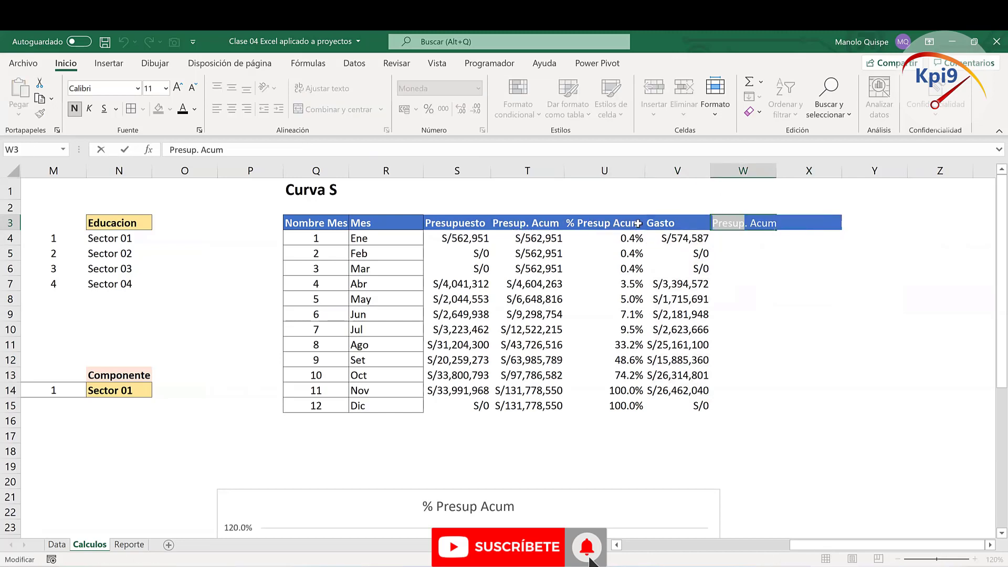
type("Gasto")
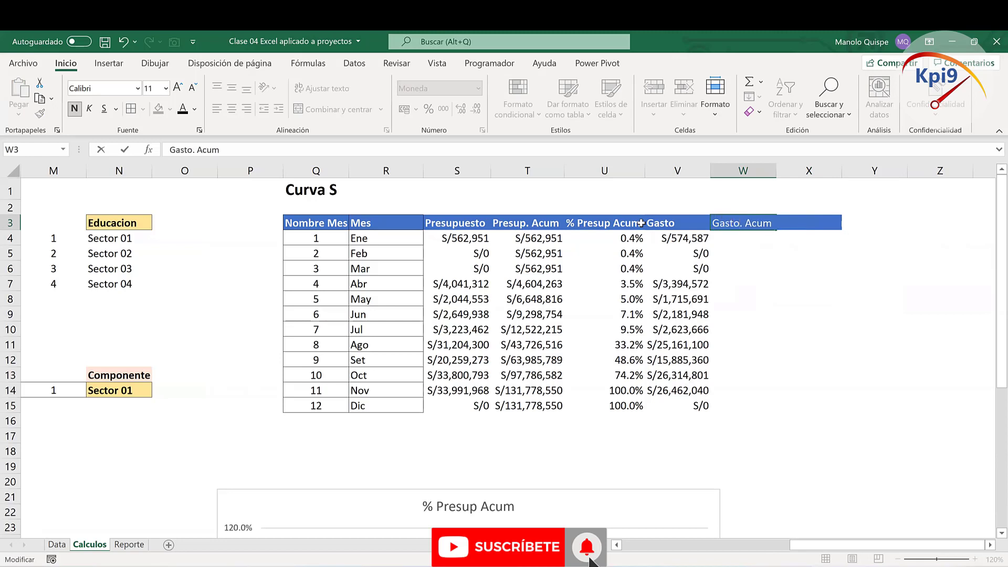
key("Delete")
key("Return")
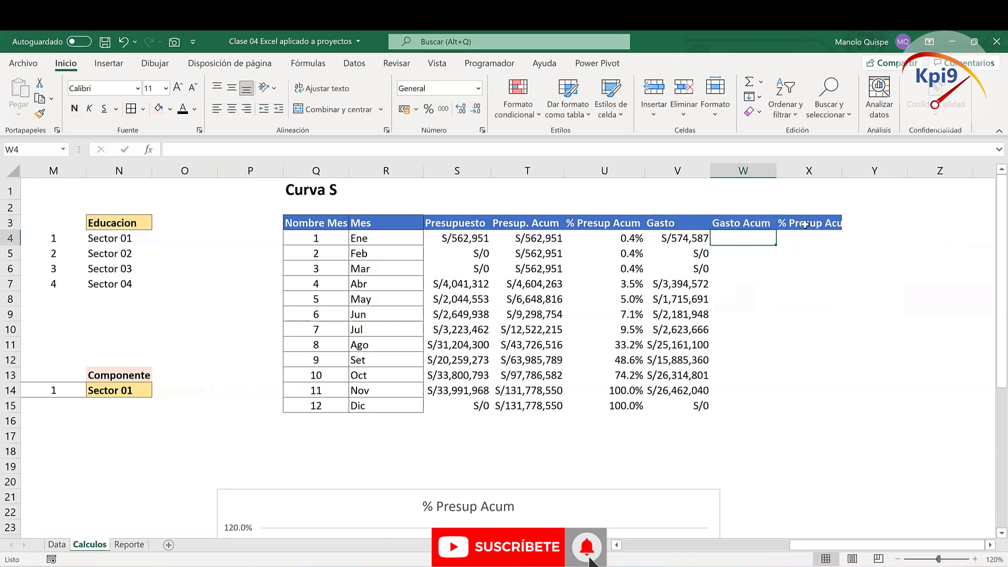
Step: Widen column X and rename the X3 header to % Gasto Acum
left_click(805, 224)
double_click(841, 170)
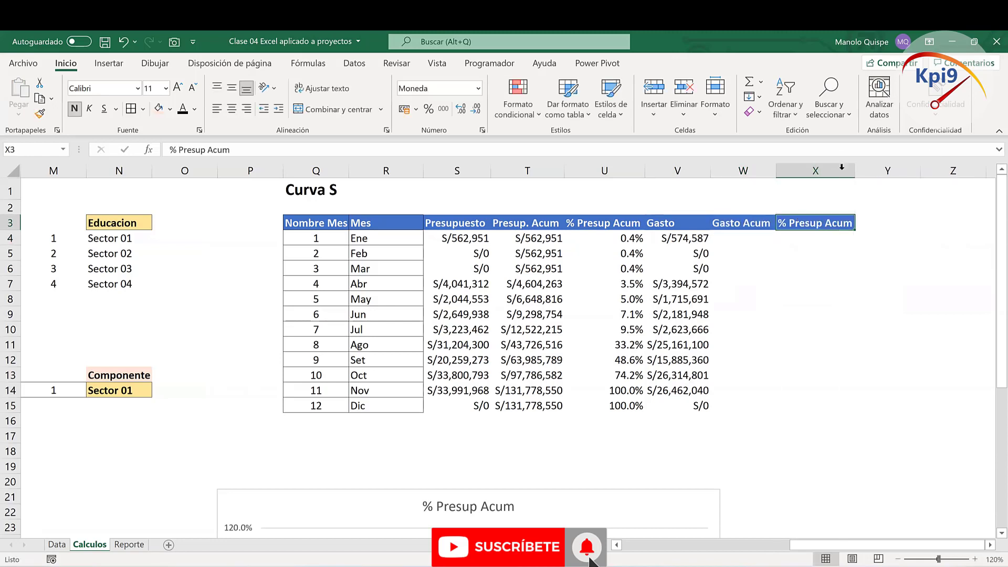
double_click(798, 226)
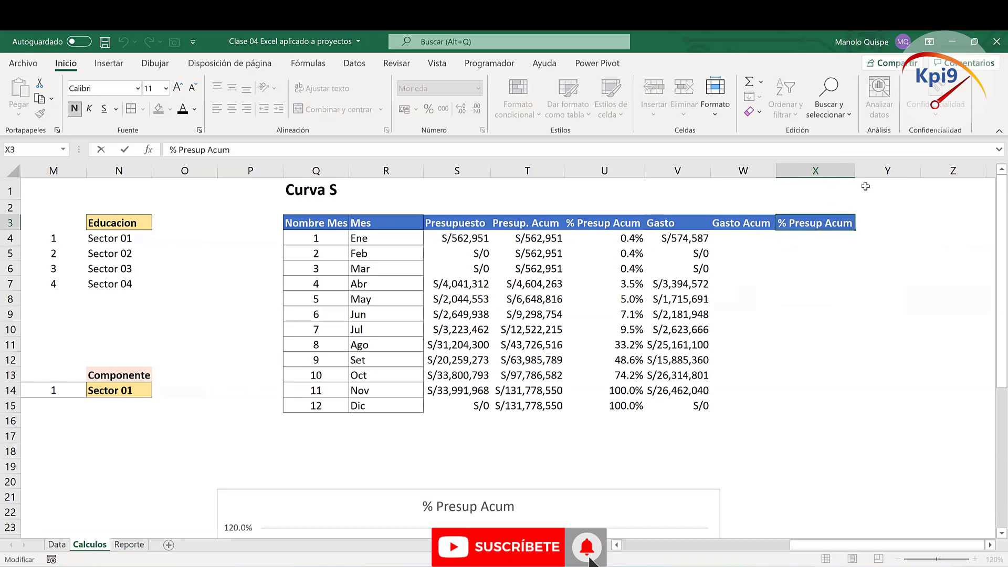
type("Gasto")
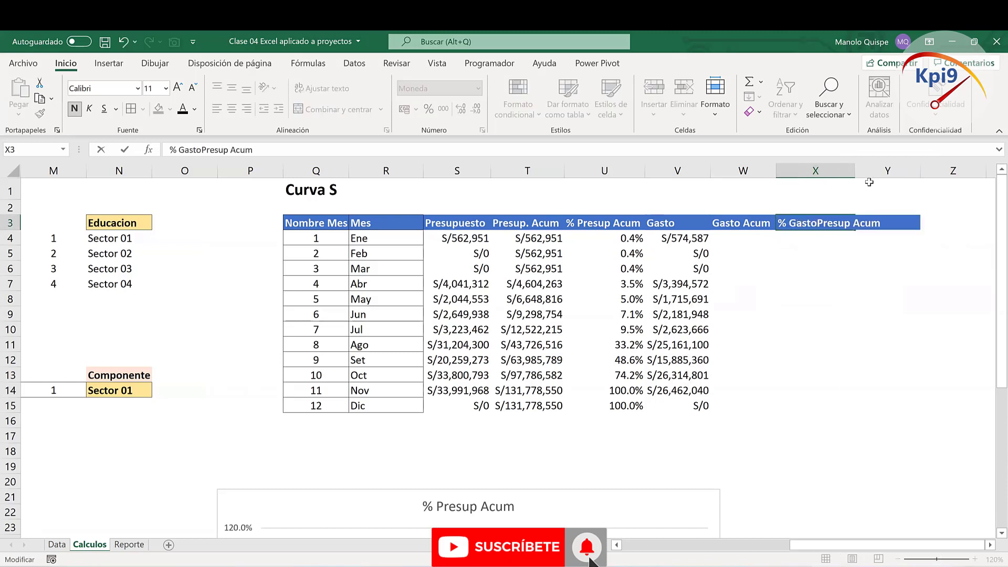
key("Delete")
key("Delete")
key("Delete")
key("Delete")
key("Delete")
key("Delete")
key("Return")
Step: Select the budget block S3:U15, then its headers S3:U3
left_click(761, 239)
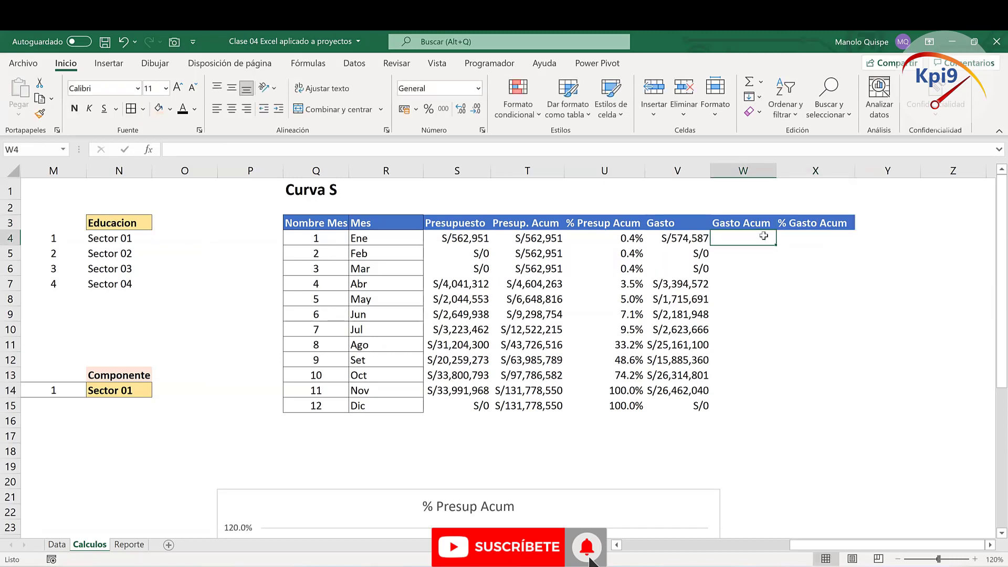
left_click_drag(702, 225, 682, 405)
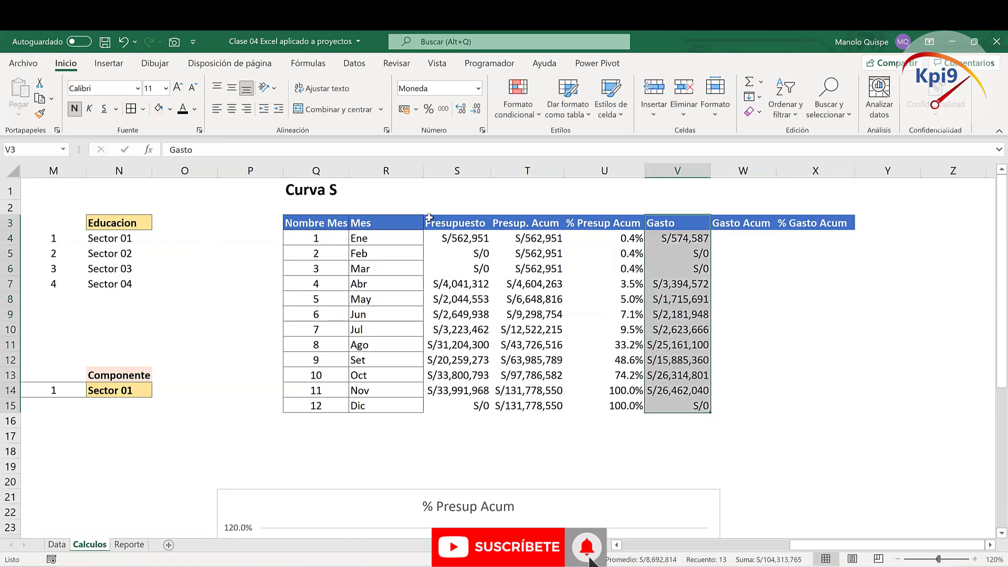
left_click_drag(442, 220, 628, 405)
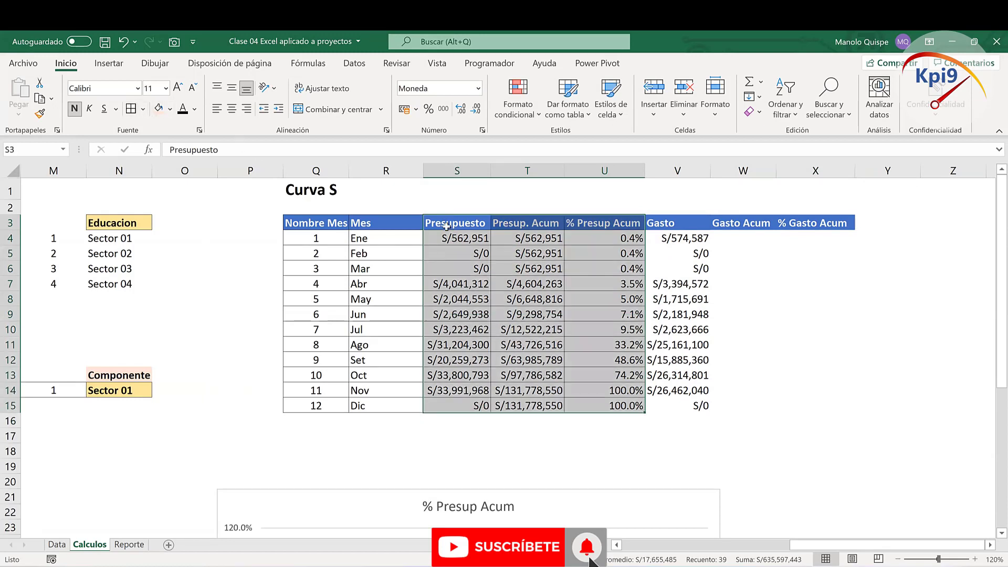
left_click_drag(450, 225, 624, 225)
Step: Fill the budget headers S3:U3 green and the spending headers V3:X3 red
left_click(171, 109)
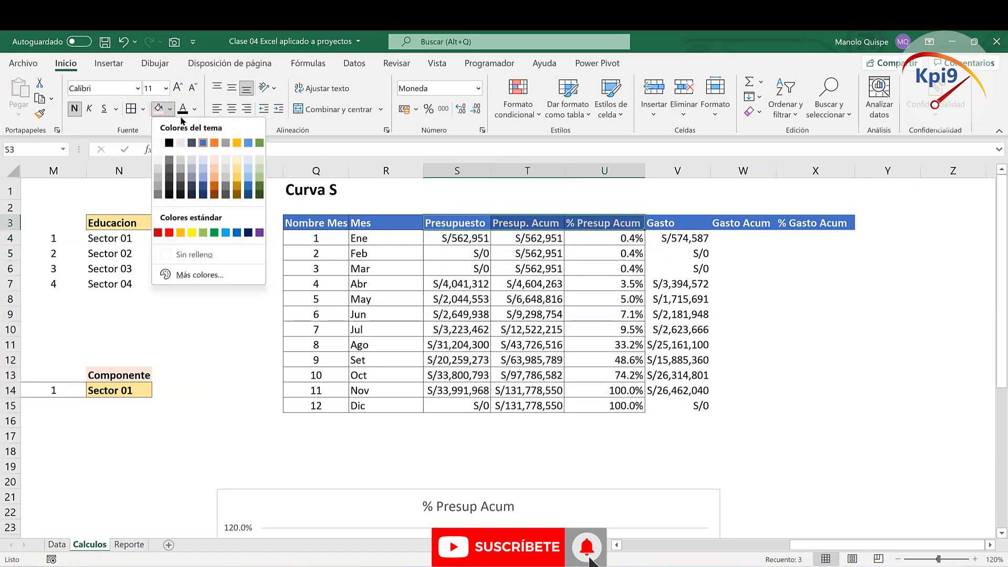
left_click(256, 142)
left_click(696, 296)
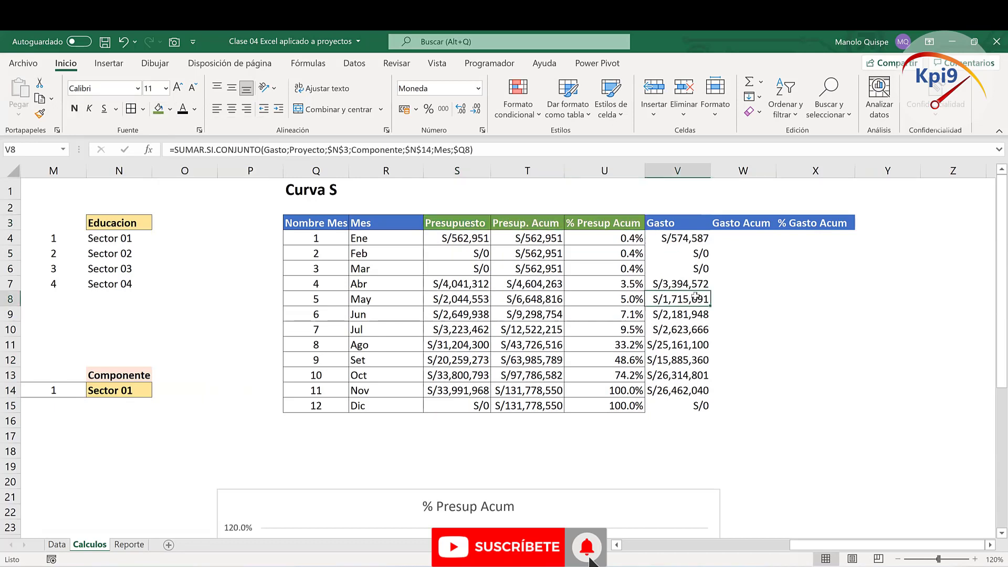
left_click(676, 225)
key("ctrl+n")
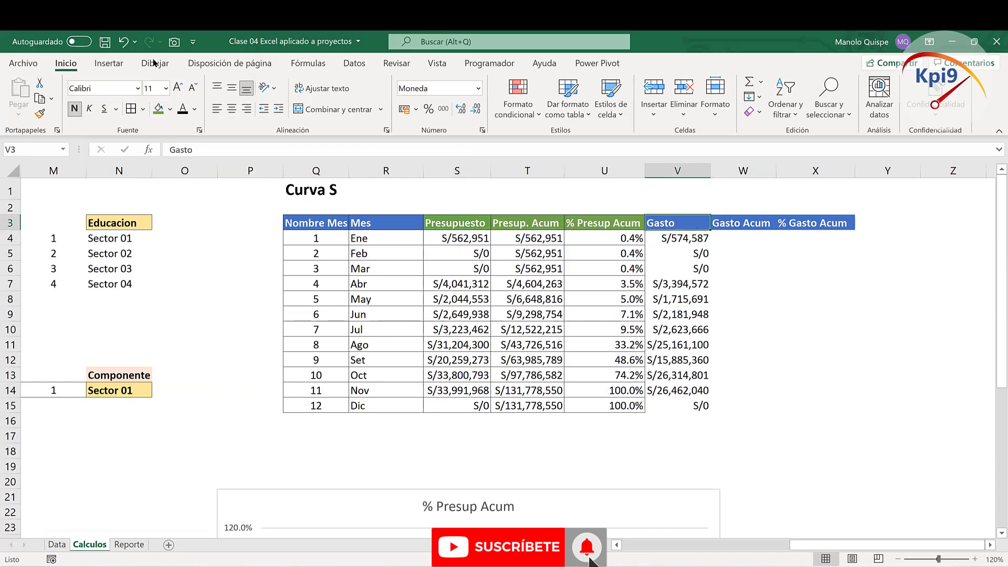
left_click(130, 41)
left_click_drag(678, 223, 810, 222)
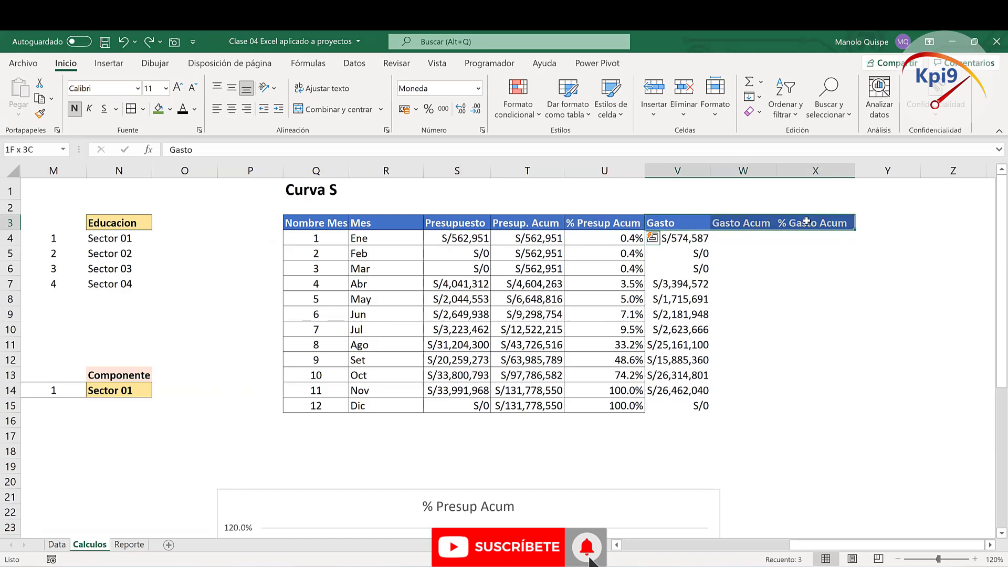
left_click(170, 109)
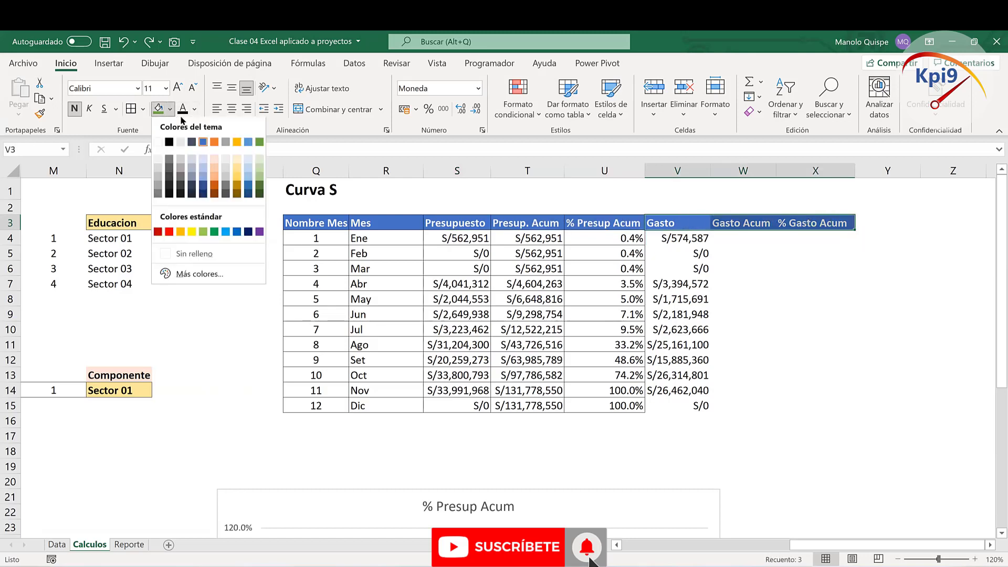
left_click(159, 232)
left_click(818, 333)
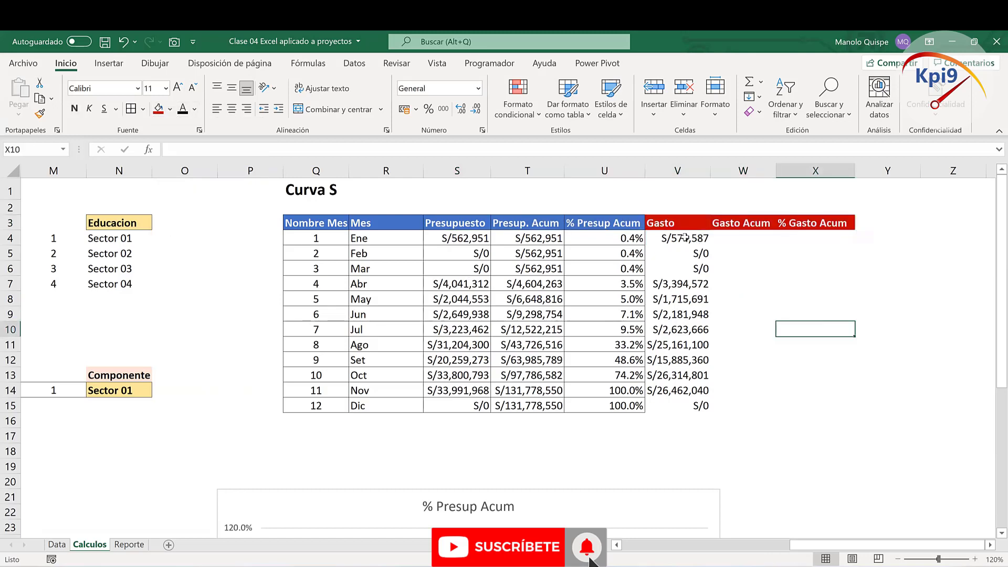
Step: Apply All Borders to the spending columns V3:X15
left_click_drag(676, 225, 793, 402)
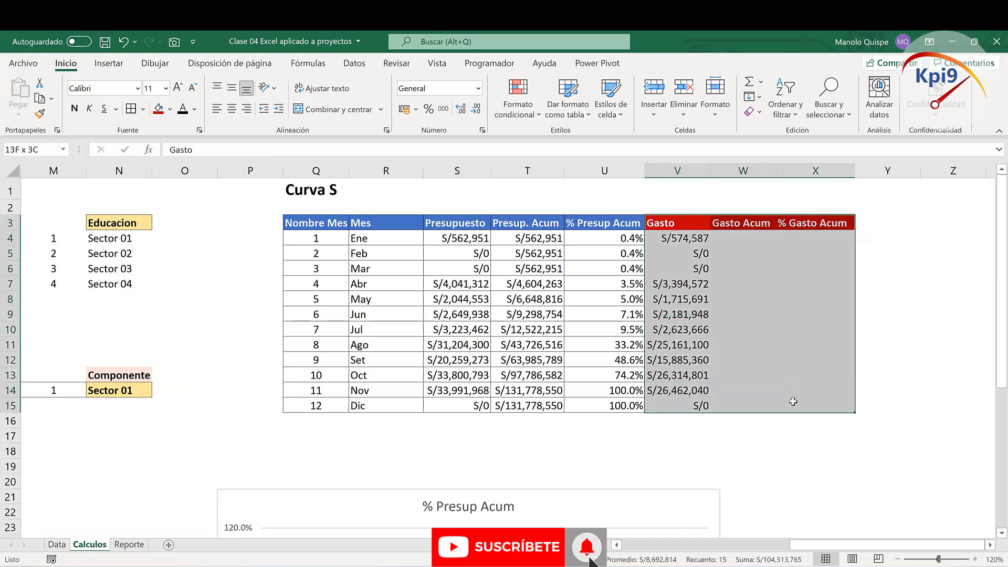
left_click(131, 108)
left_click(814, 330)
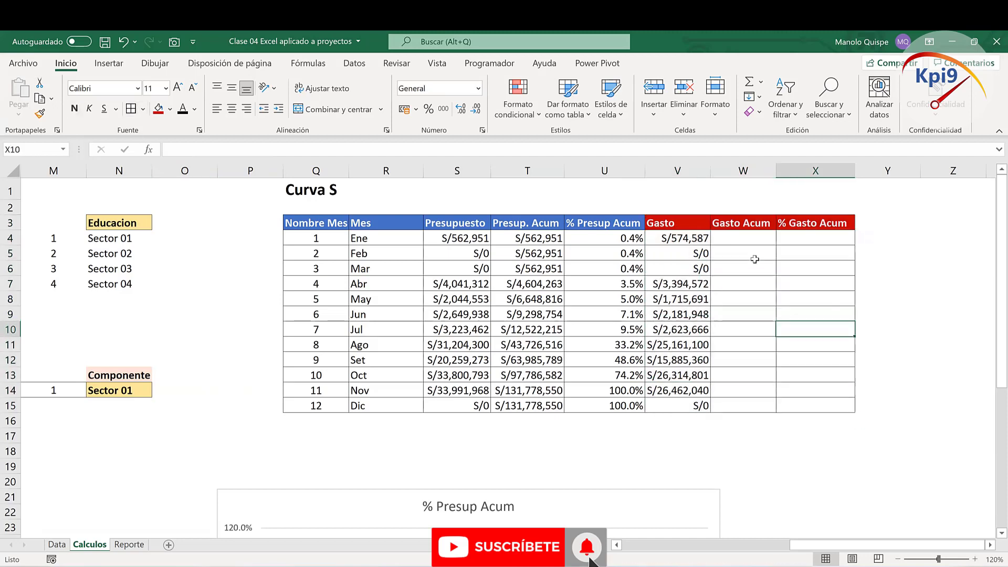
left_click(750, 241)
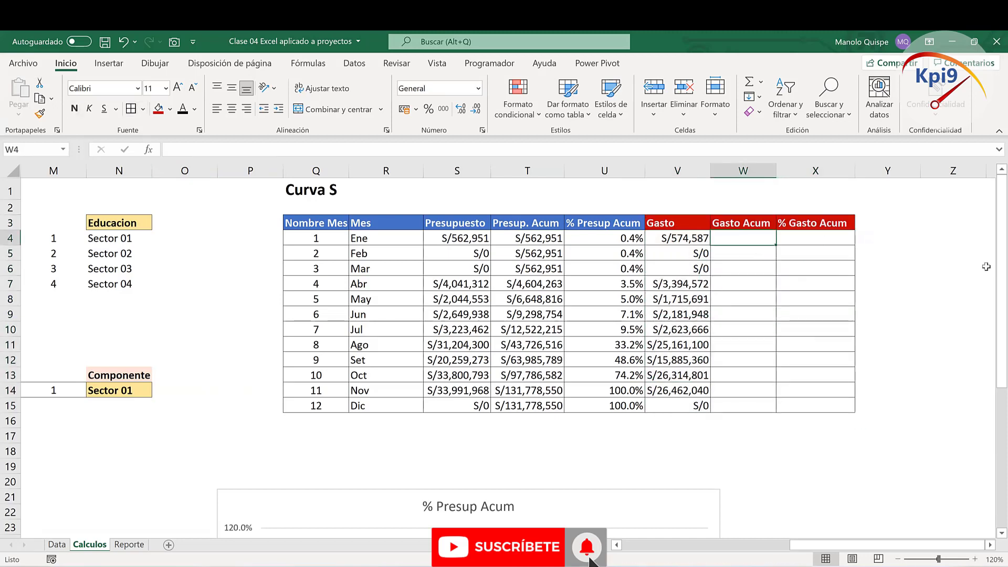
Step: Enter Ene's Gasto Acum value, then a running total in W5 adding February's spending to it
type("=")
left_click(697, 237)
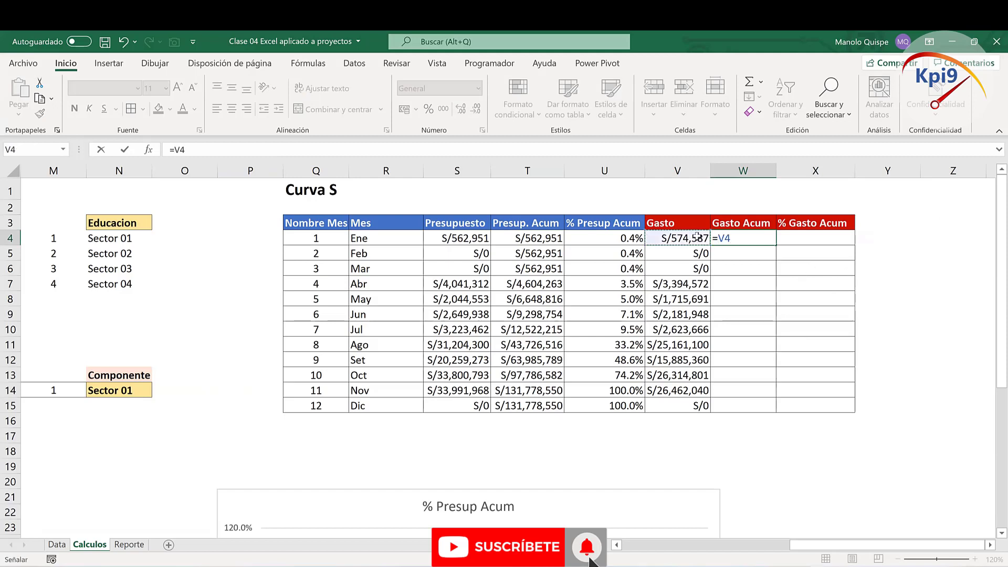
key("Return")
type("=")
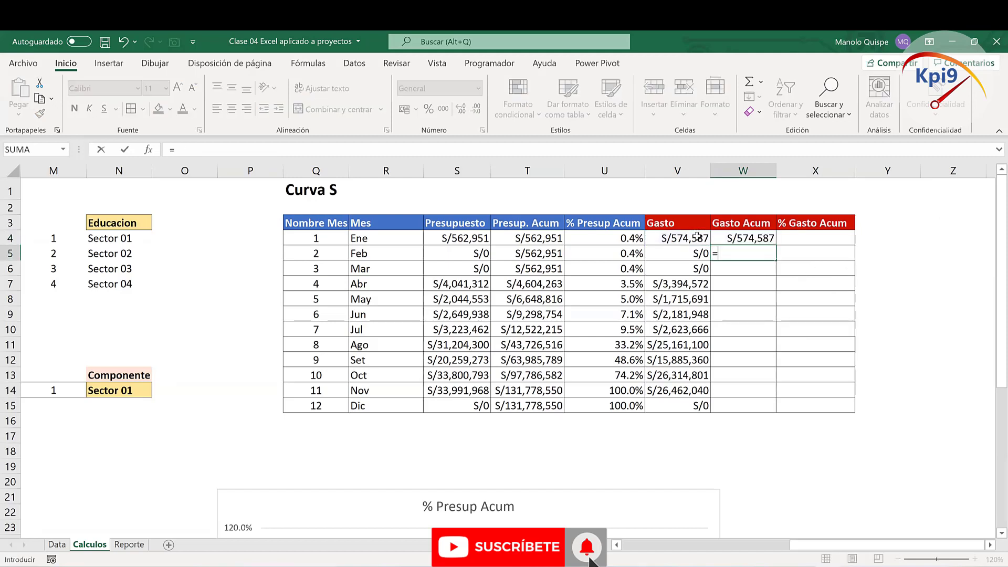
left_click(744, 238)
type("+")
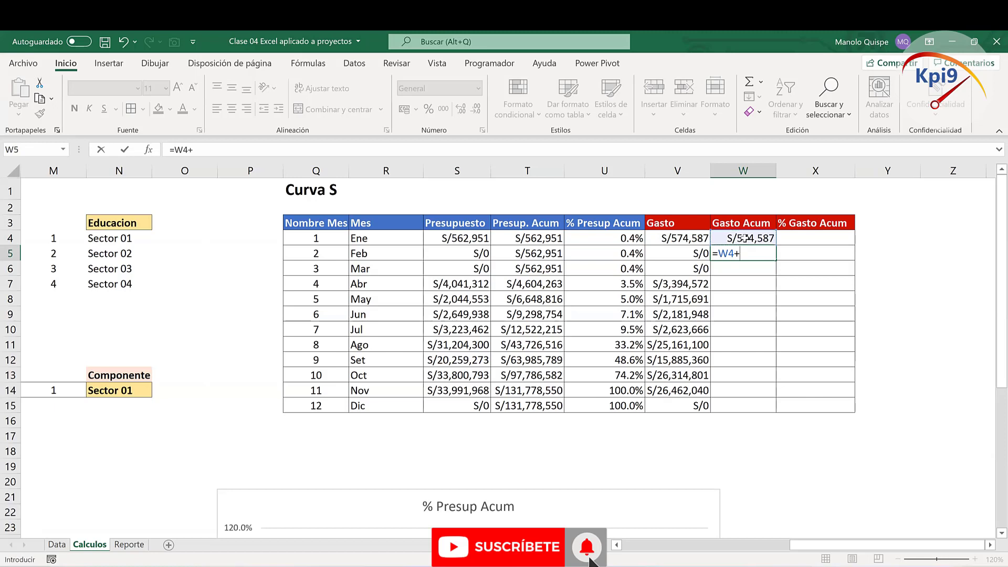
left_click(695, 254)
key("Return")
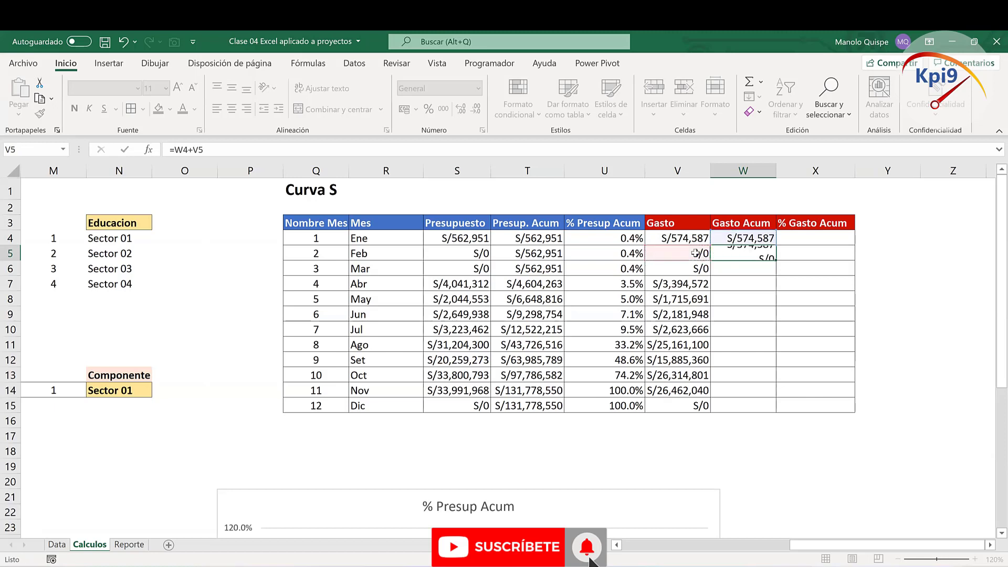
Step: Fill the running-total formula down to Dic and widen column W to show all totals
left_click(727, 255)
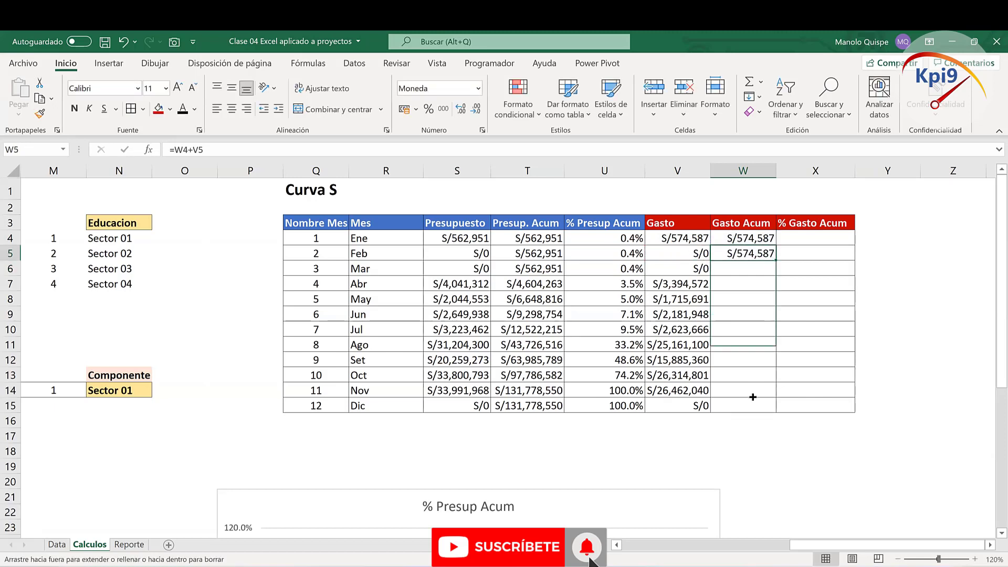
double_click(775, 261)
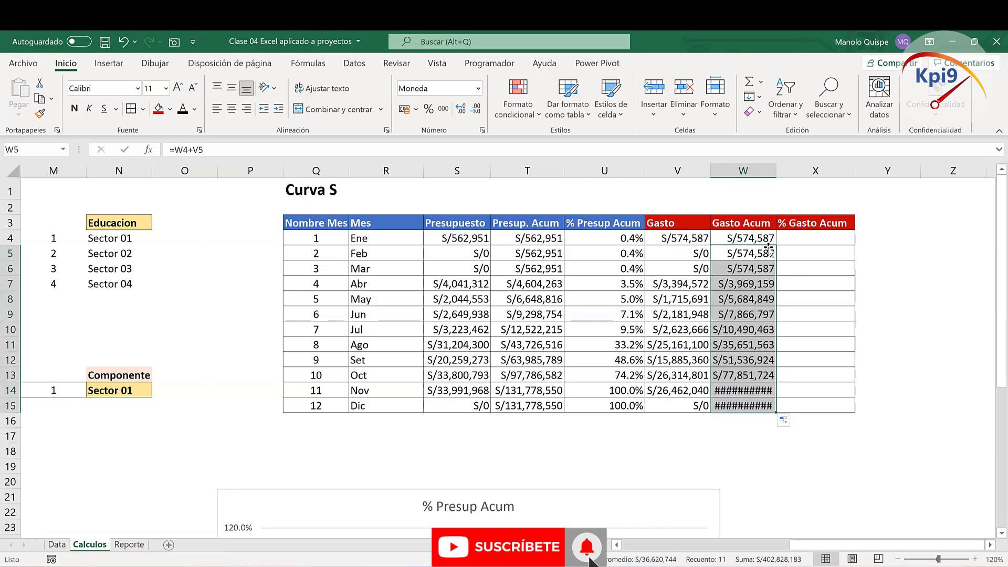
double_click(779, 172)
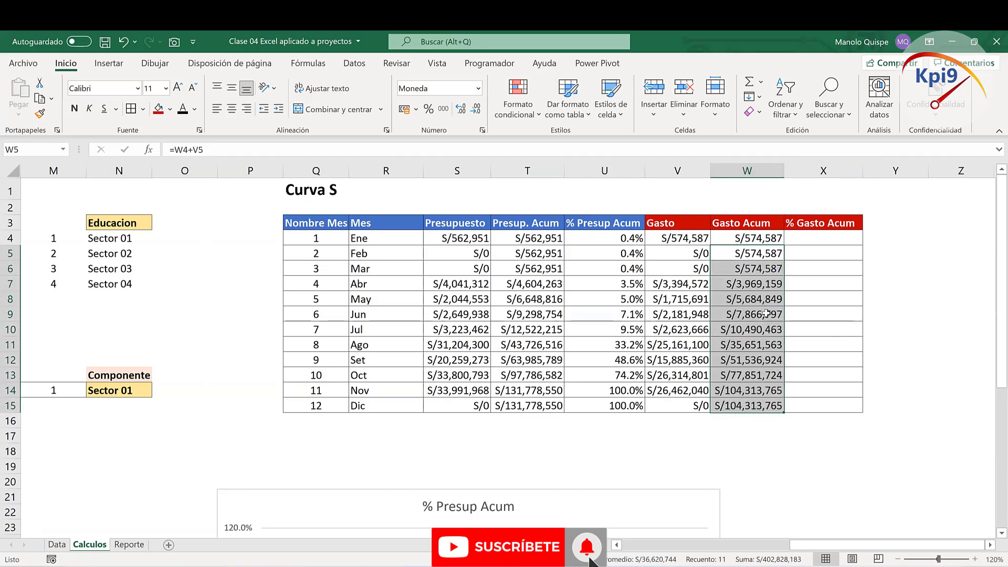
Step: Check the cumulative spending formulas in W10 and W15 and the budget total in T15
left_click(768, 330)
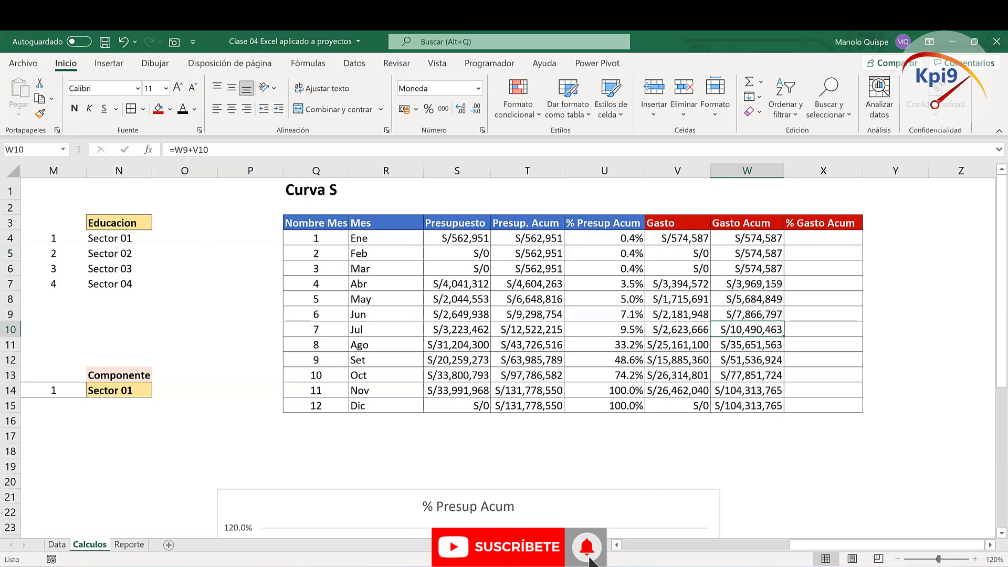
left_click(631, 565)
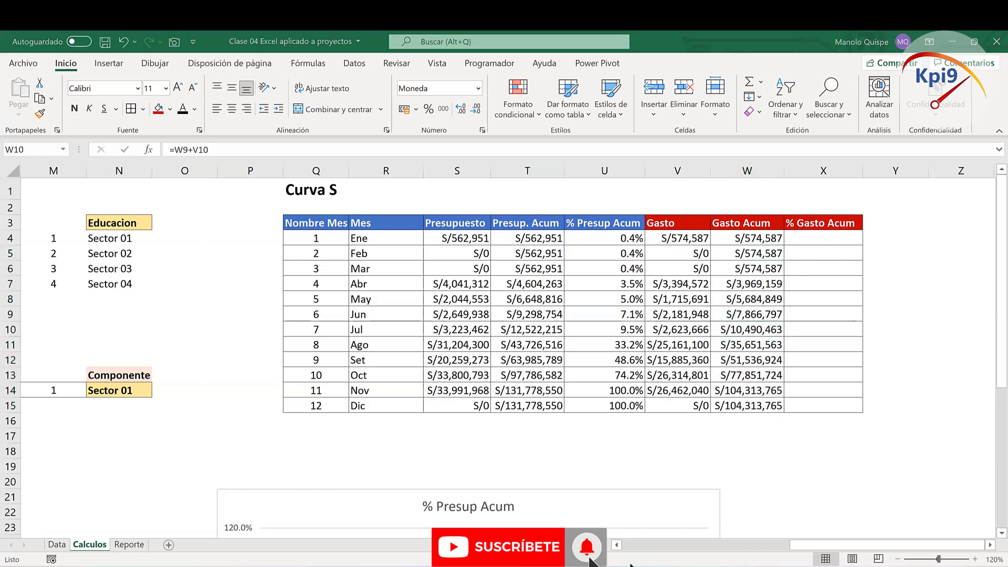
left_click(834, 236)
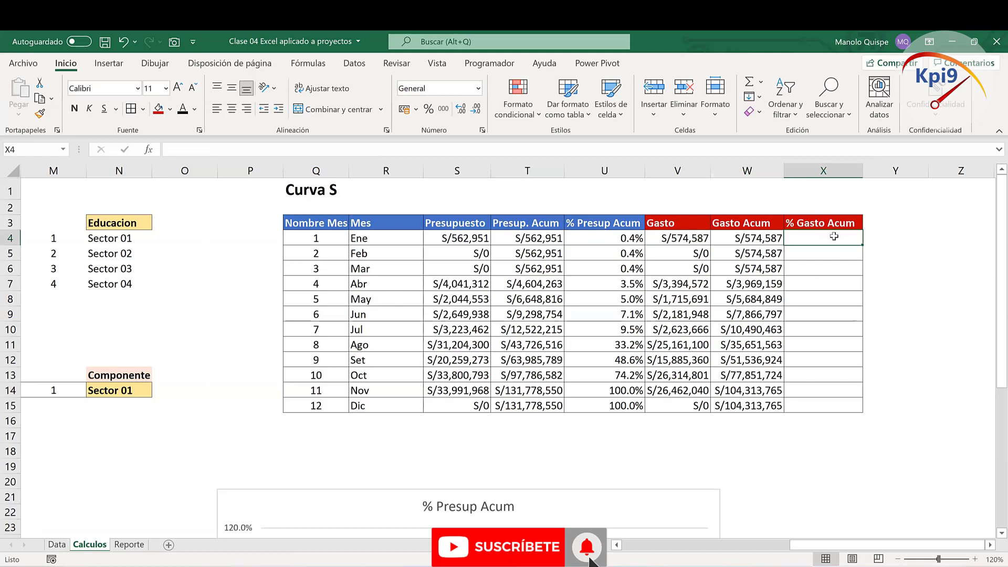
left_click(743, 405)
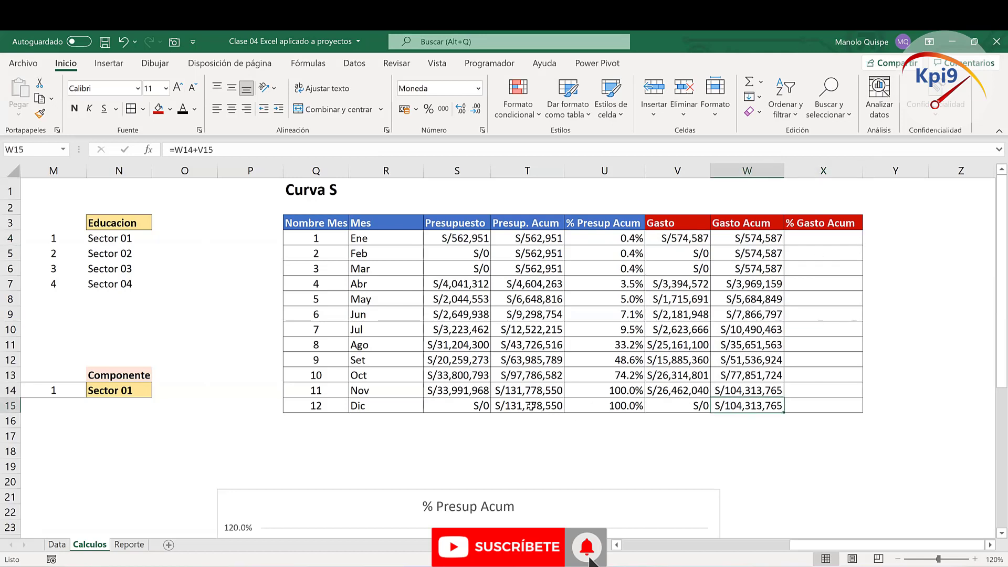
left_click(530, 405)
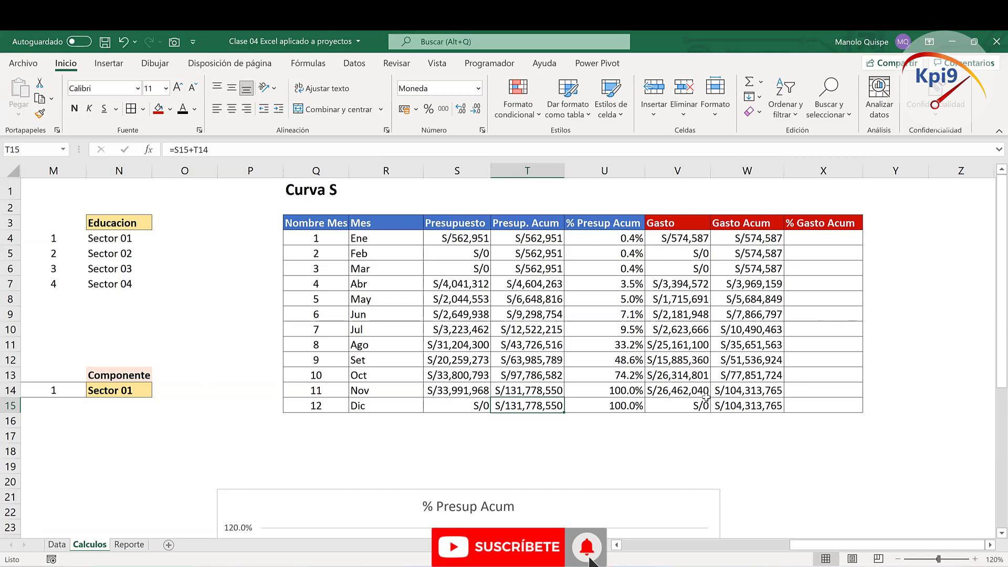
Step: Enter =W4/$T$15 in X4, dividing Ene's cumulative spending by the absolute budget total
left_click(831, 239)
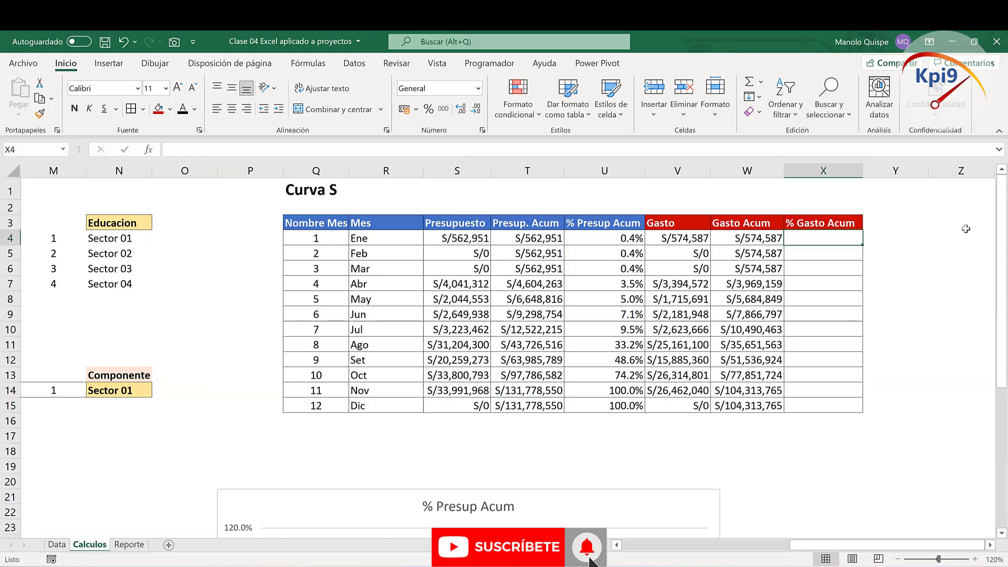
type("=")
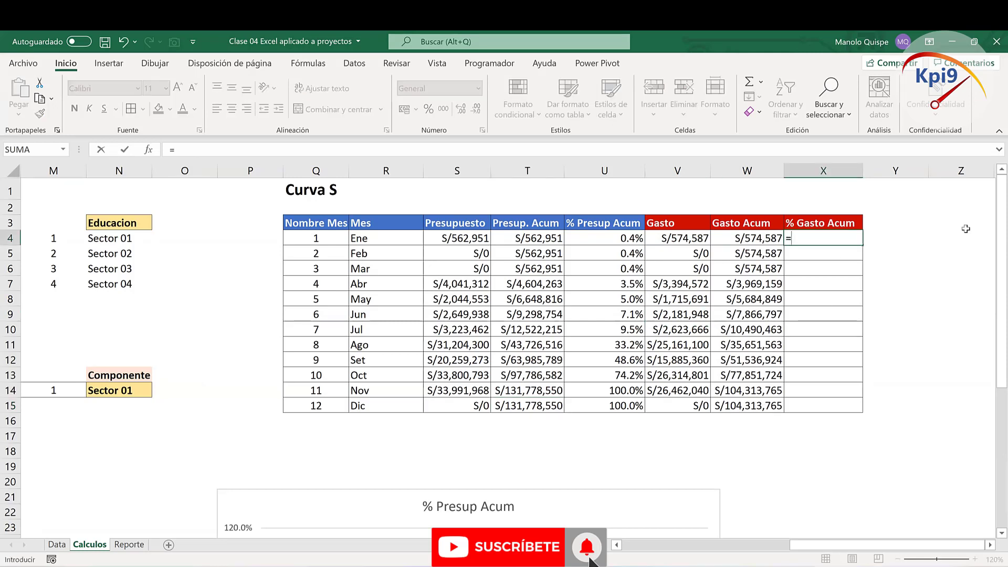
left_click(761, 239)
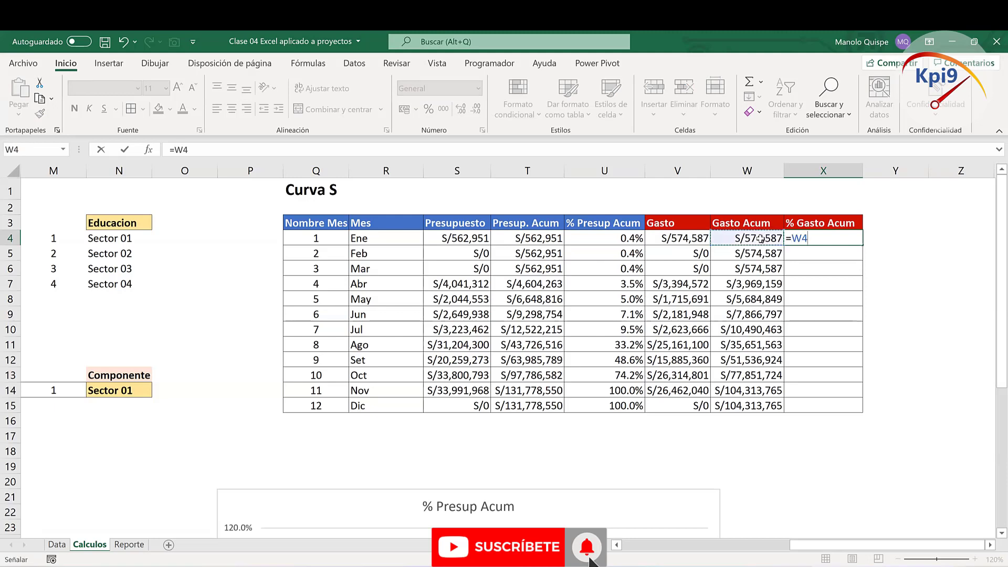
type("/")
left_click(553, 402)
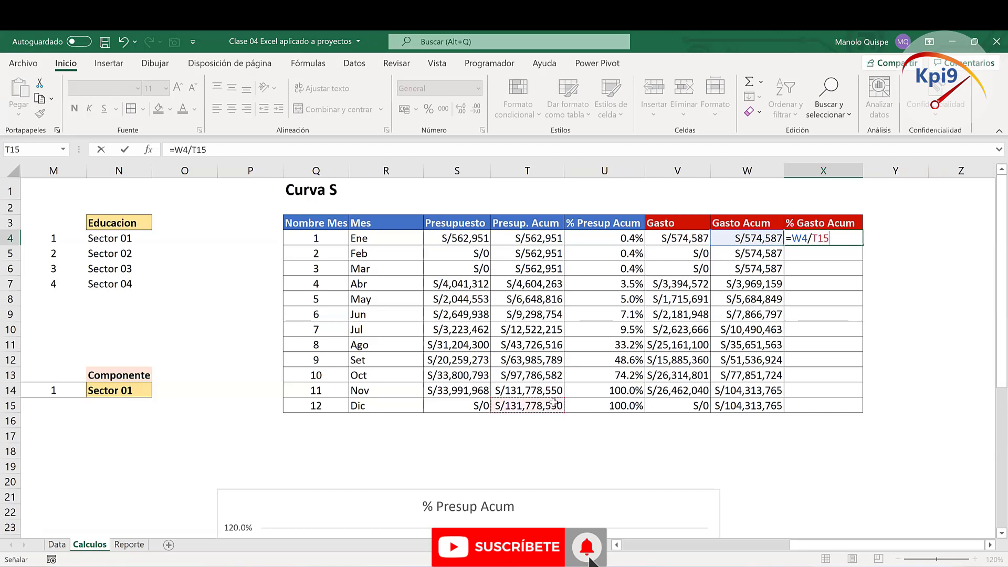
key("F4")
key("Return")
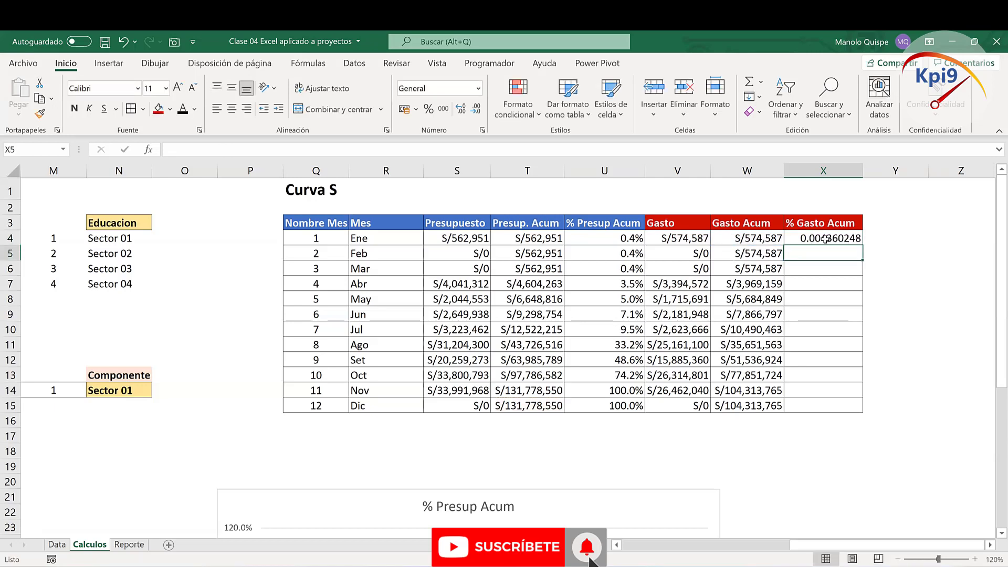
Step: Format X4 as a percentage, fill it down to X15, and move the chart beside the table
left_click(825, 239)
left_click(429, 109)
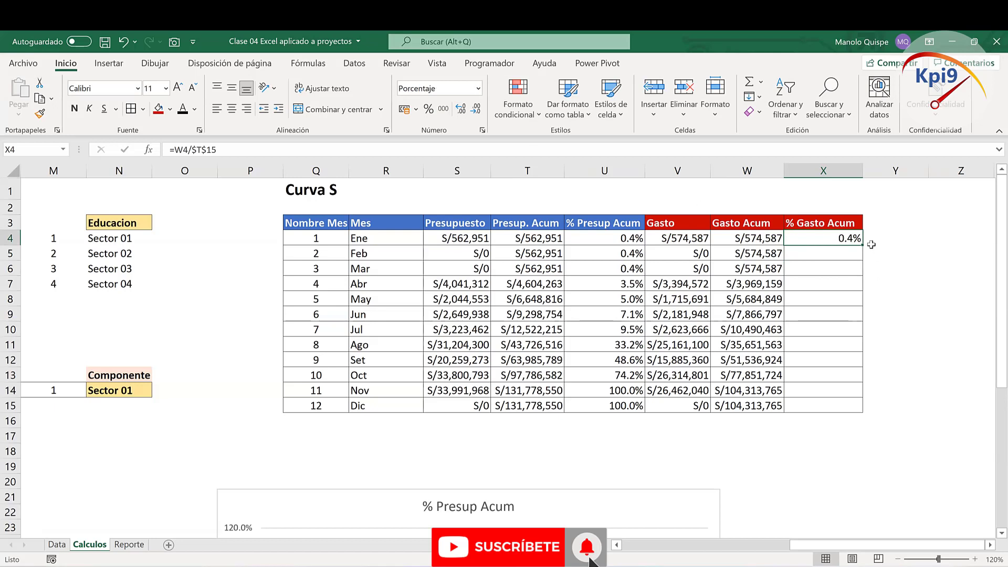
left_click_drag(862, 245, 830, 408)
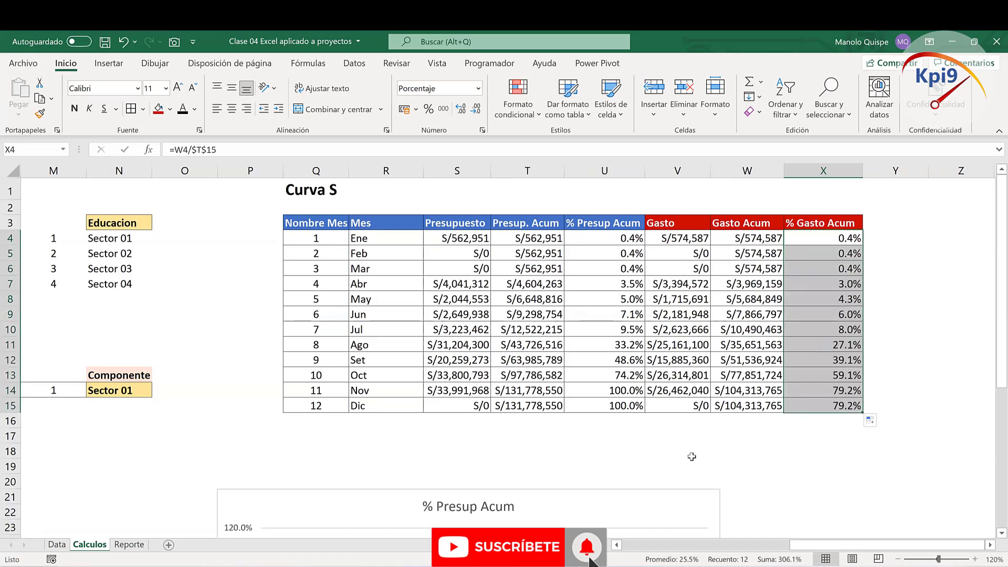
left_click_drag(637, 485, 595, 200)
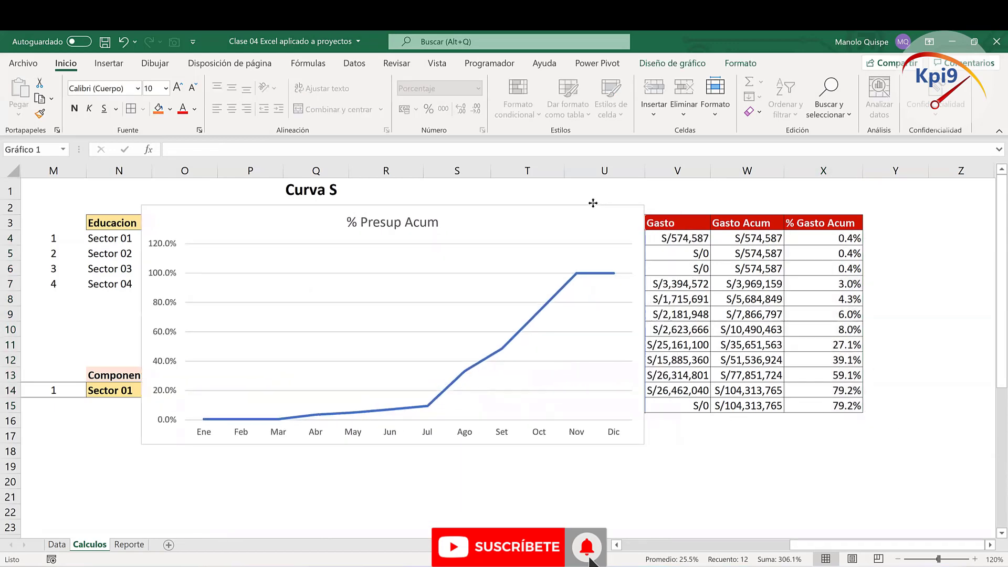
Step: Add a % Gasto Acum chart series named from X3 with values X4:X15
left_click_drag(598, 203, 572, 229)
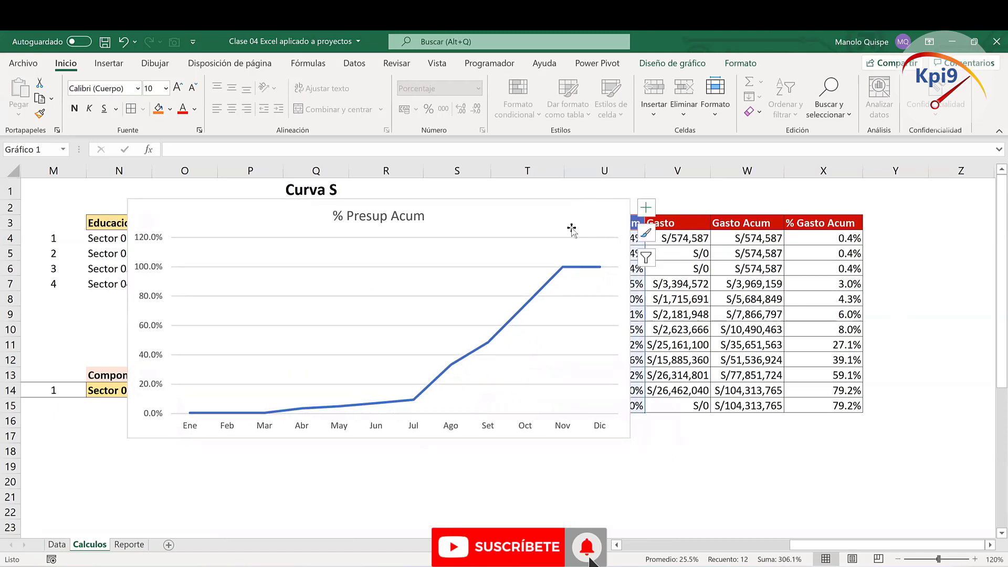
right_click(488, 270)
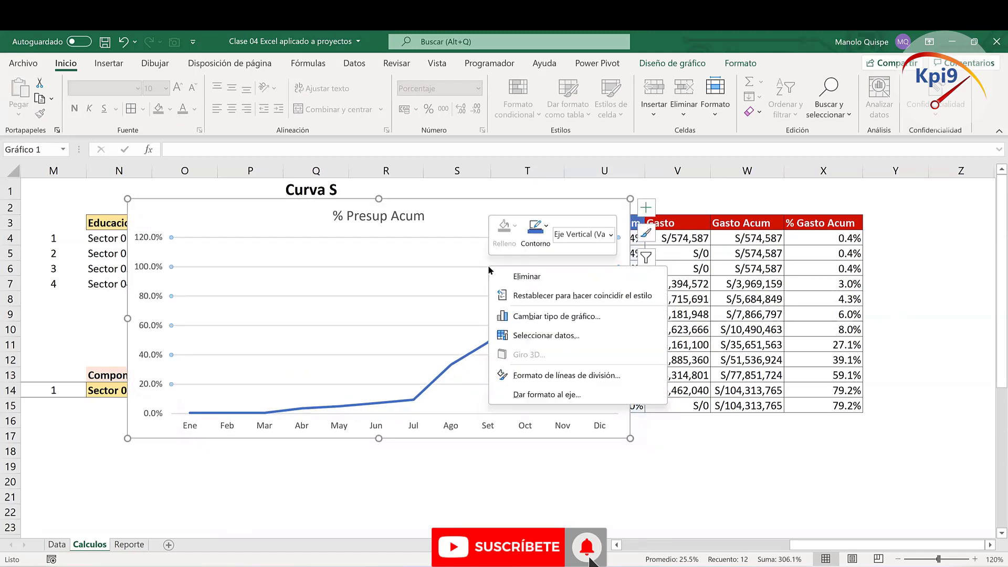
left_click(545, 336)
left_click(520, 300)
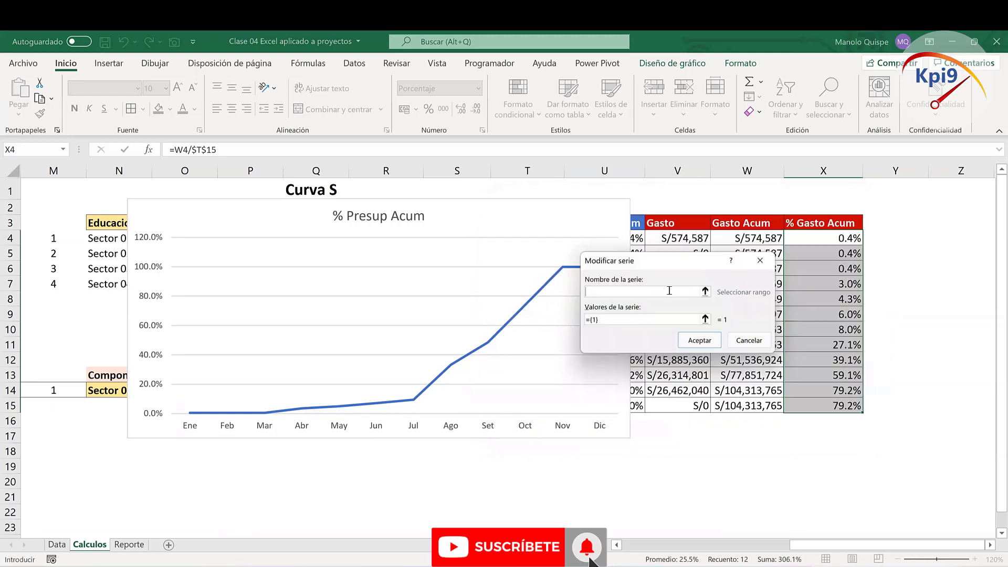
left_click(706, 292)
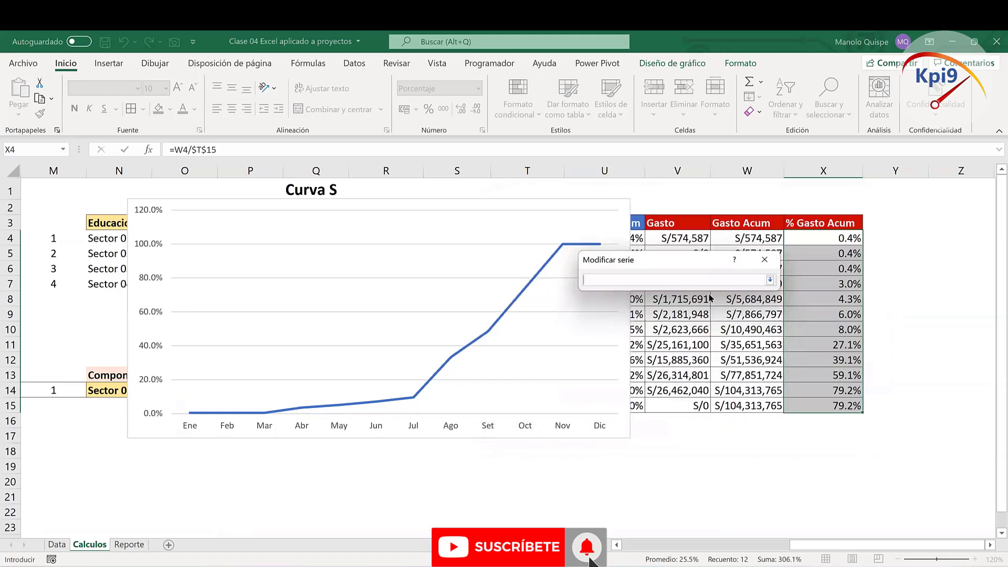
left_click(823, 221)
left_click(769, 280)
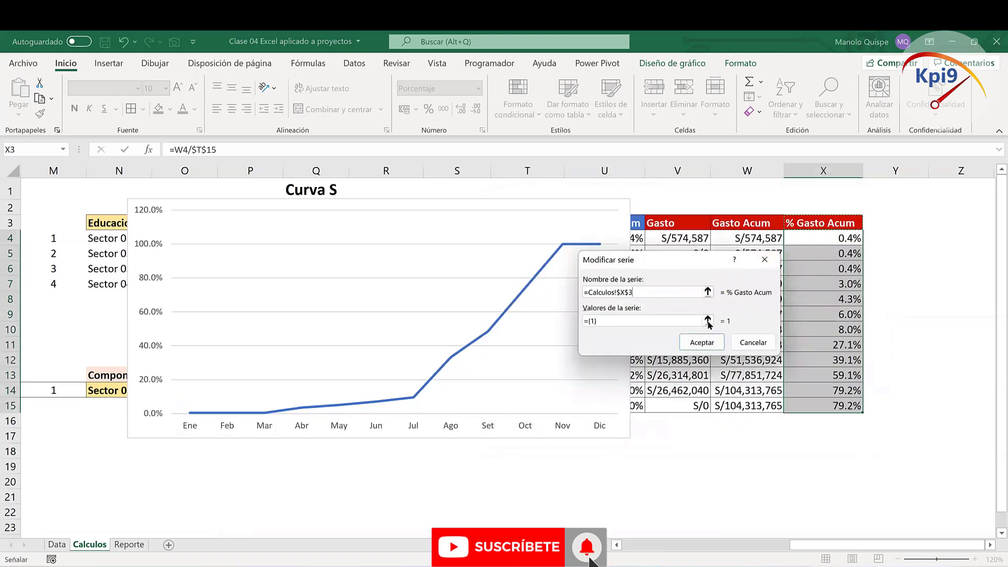
left_click(708, 321)
left_click_drag(824, 237, 811, 408)
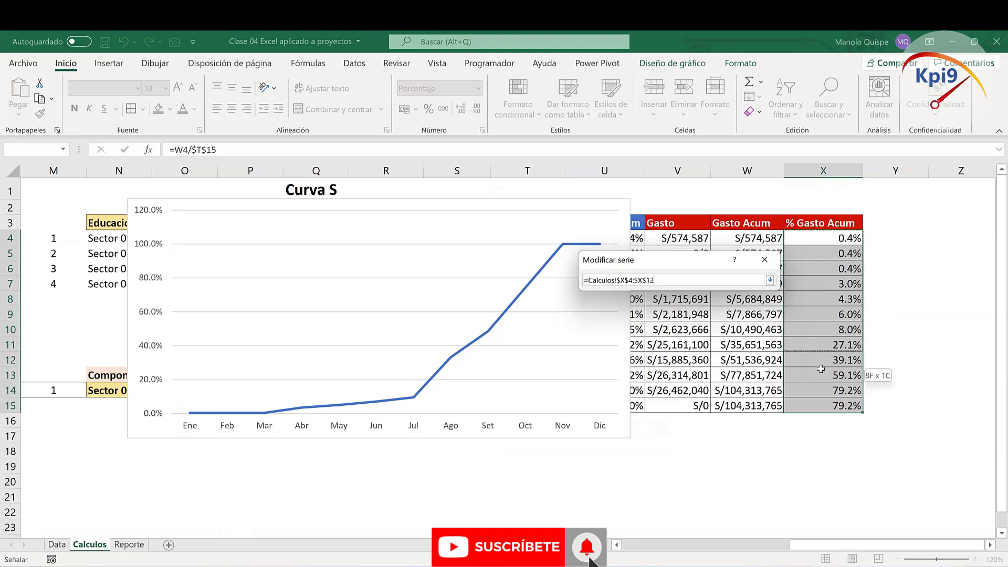
left_click(769, 280)
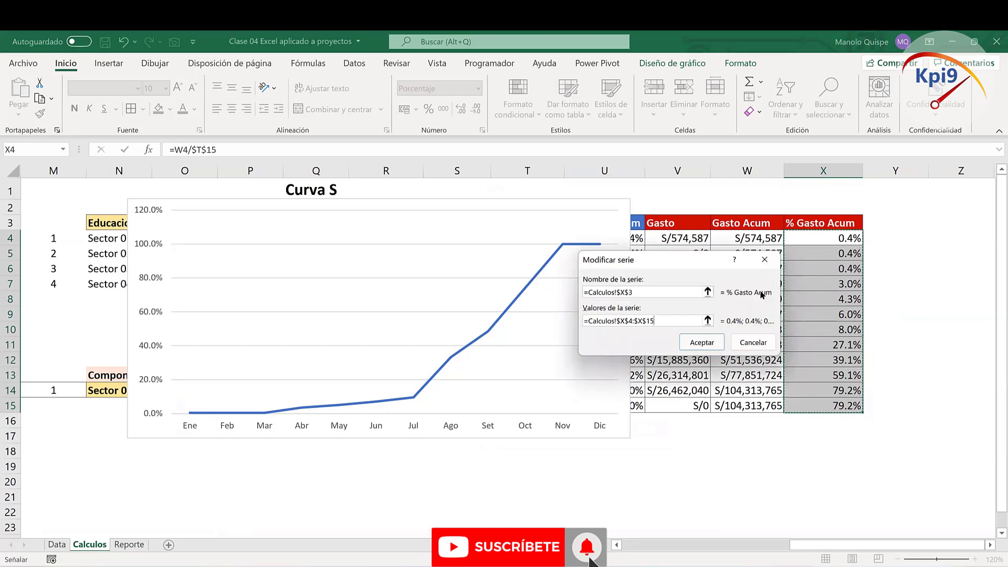
left_click(705, 343)
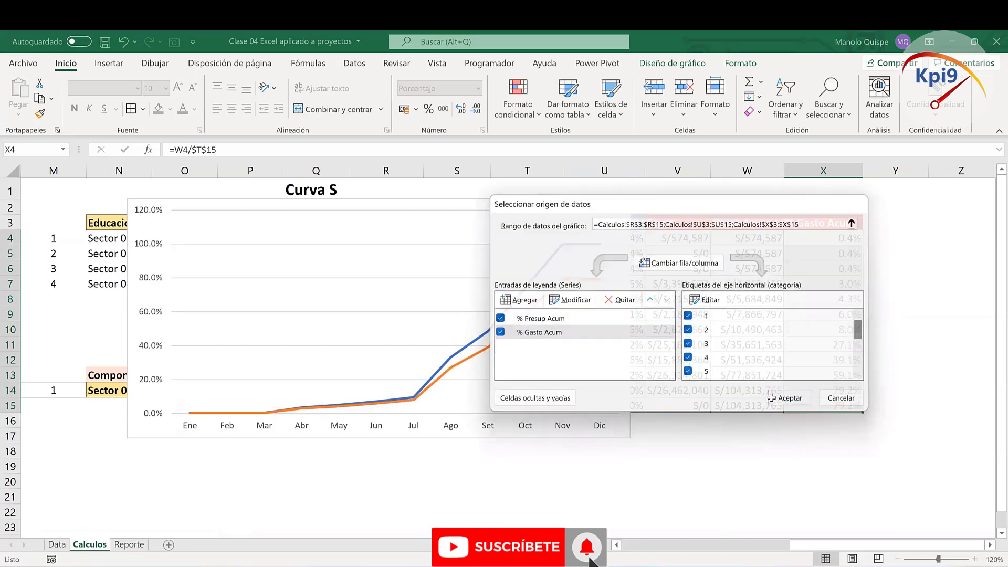
left_click(789, 399)
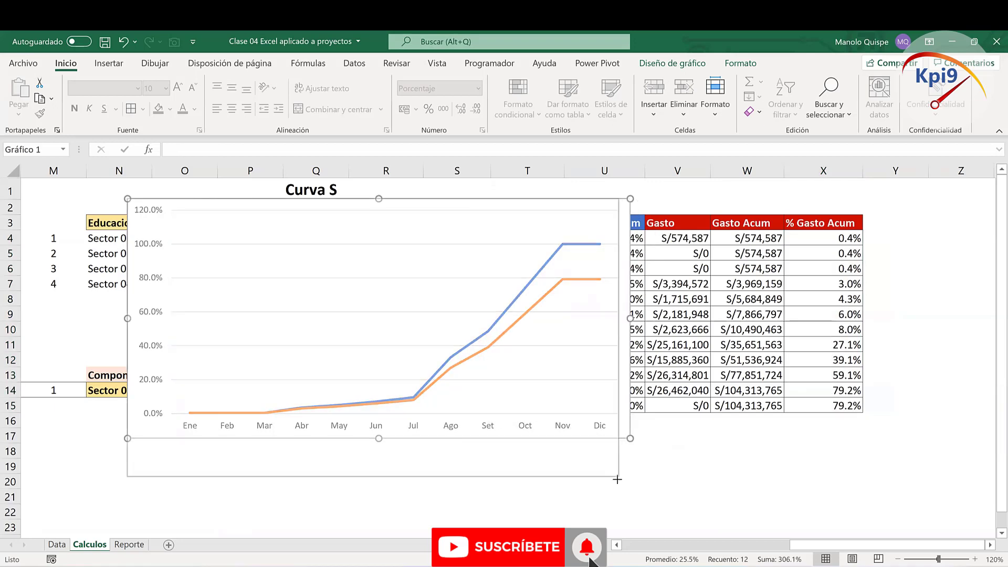
Step: Make the chart taller, move it down and left, and bring up the Chart Elements list
left_click_drag(630, 439, 617, 481)
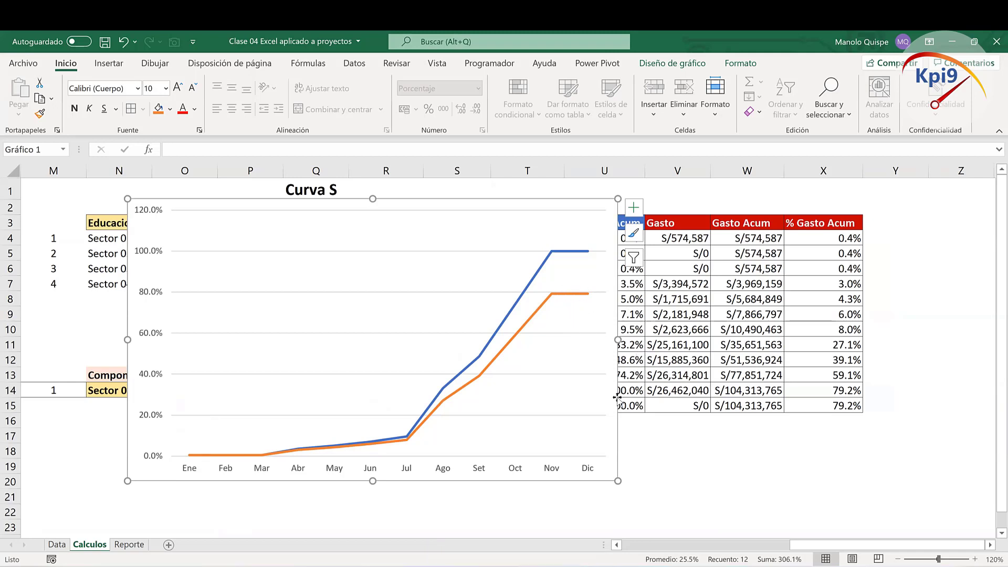
mouse_move(614, 399)
left_mouse_down()
mouse_move(545, 489)
mouse_move(558, 353)
left_mouse_up()
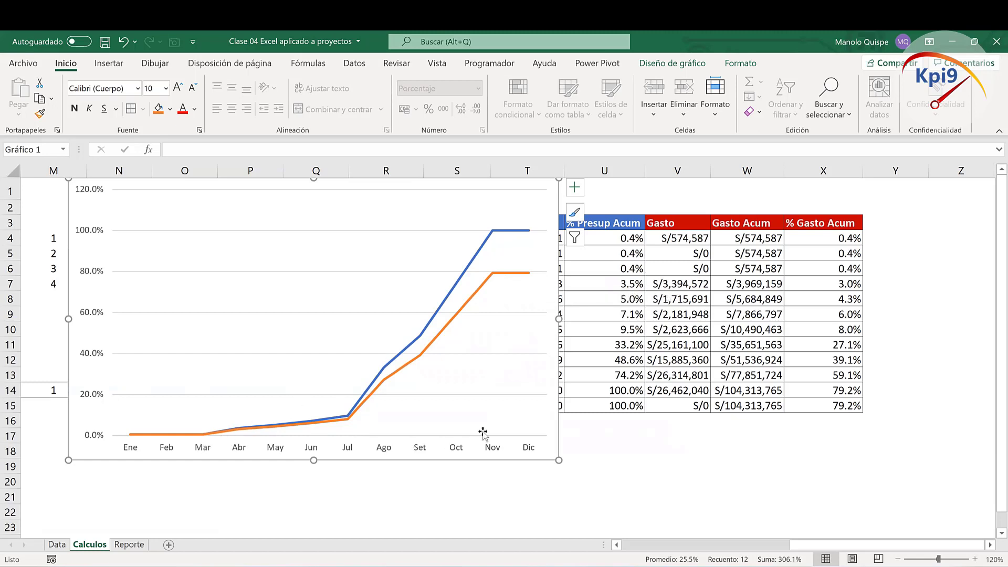
left_click(582, 189)
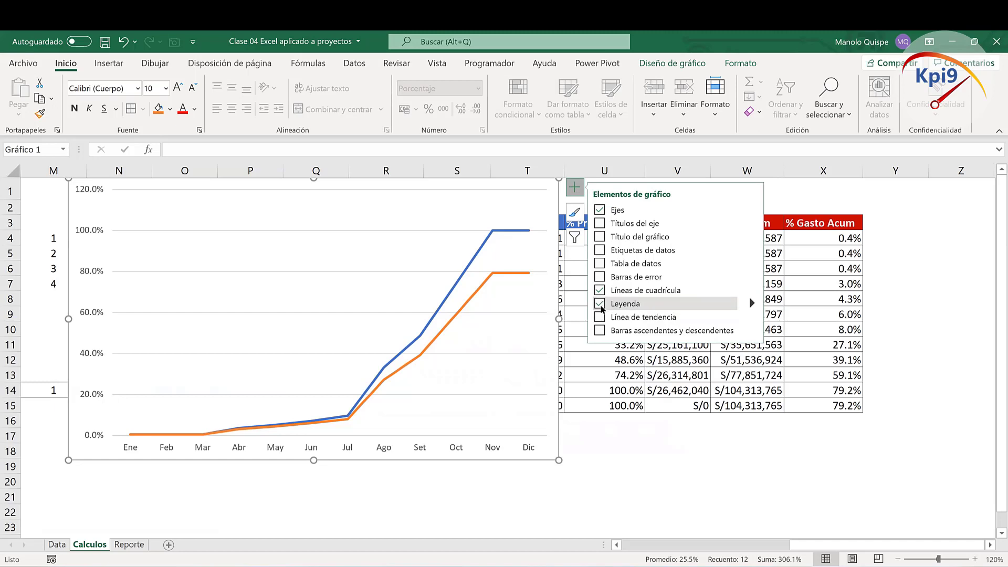
Step: Turn on the chart legend and keep it positioned at the bottom (Inferior)
left_click(599, 304)
right_click(515, 328)
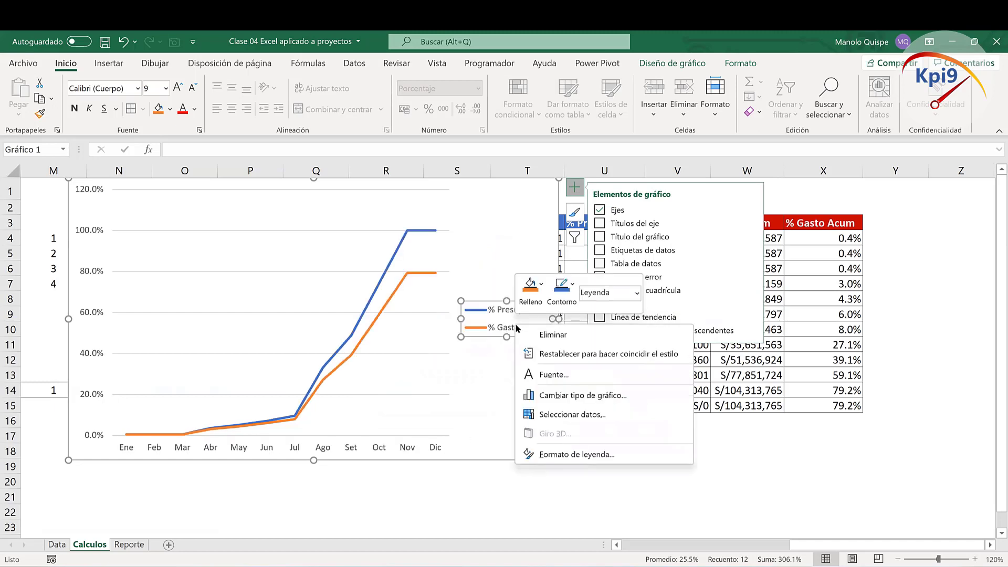
left_click(569, 455)
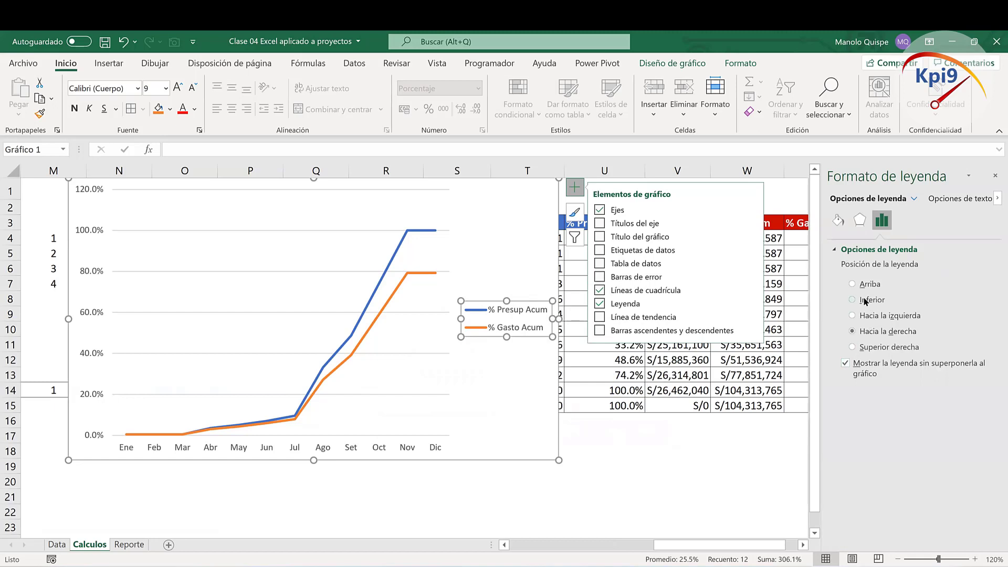
left_click(421, 485)
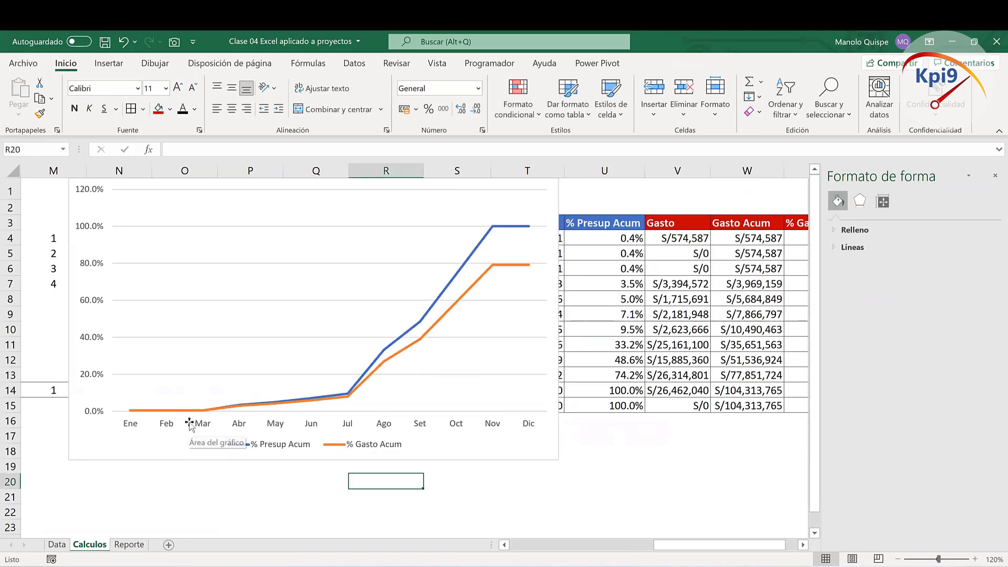
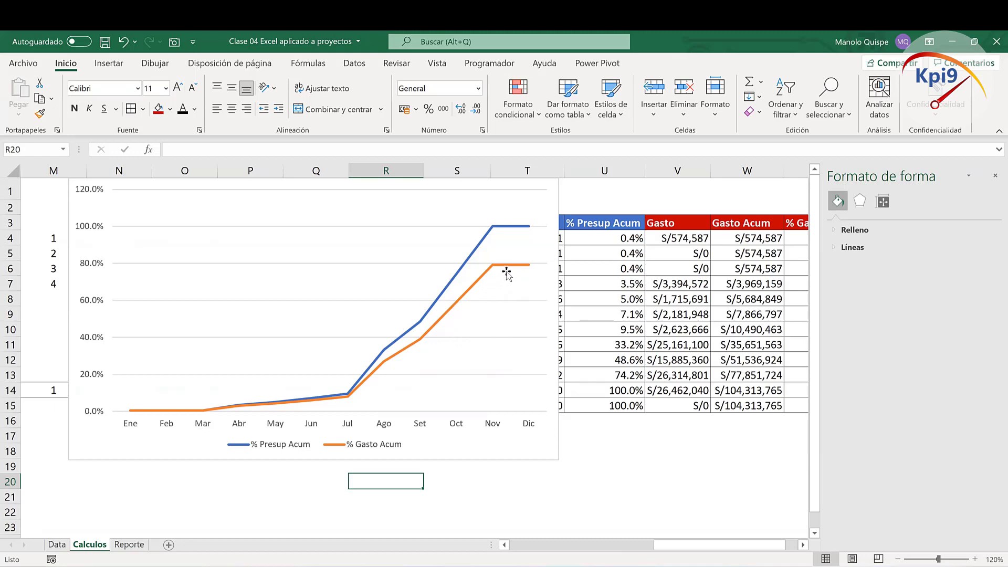
Step: Drag the Curva S chart down to about row 20 below the table and close the Formato de forma pane
mouse_move(552, 301)
left_mouse_down()
mouse_move(525, 339)
mouse_move(515, 326)
left_mouse_up()
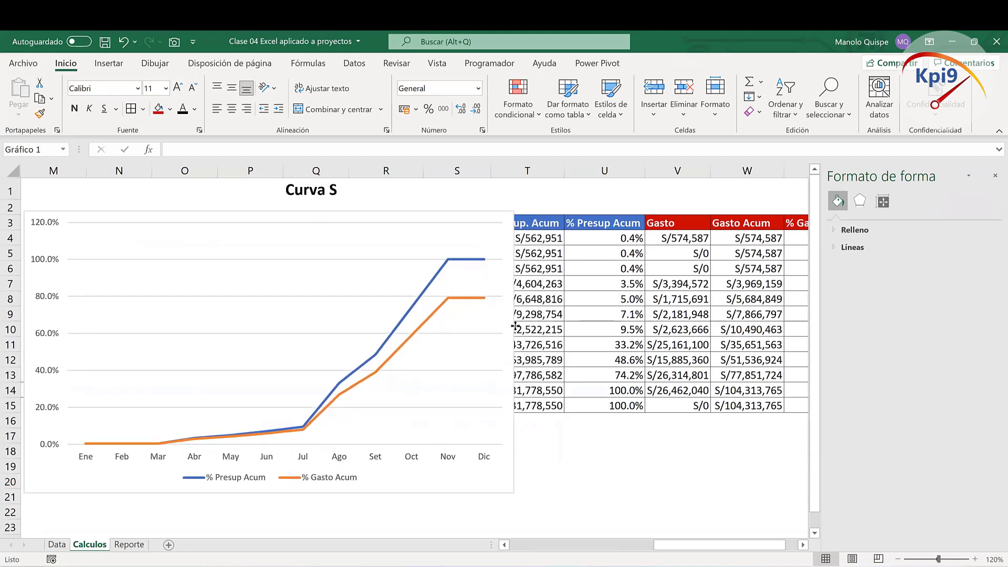
left_click_drag(541, 390, 600, 414)
left_click_drag(699, 329, 588, 281)
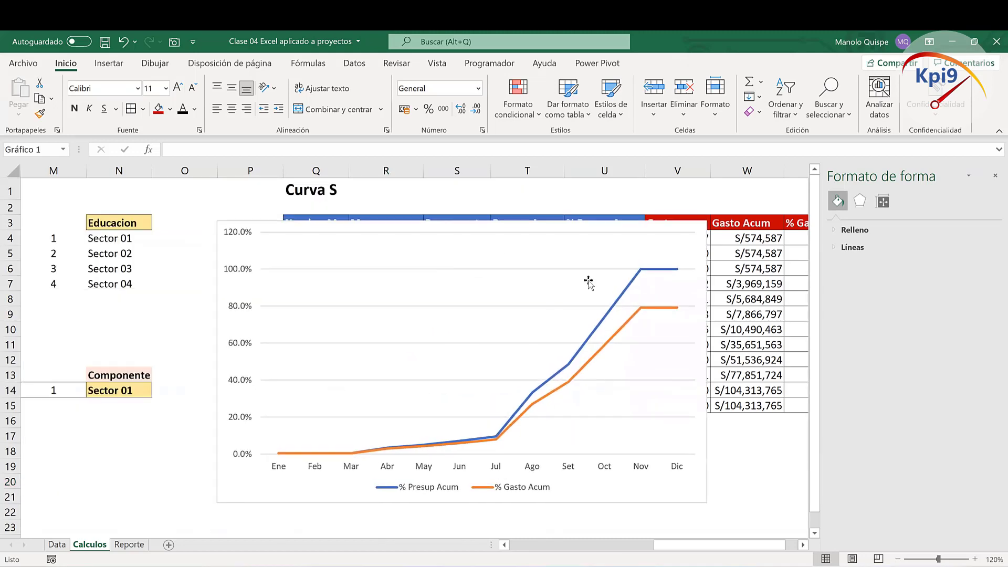
left_click_drag(512, 310, 513, 523)
left_click(527, 451)
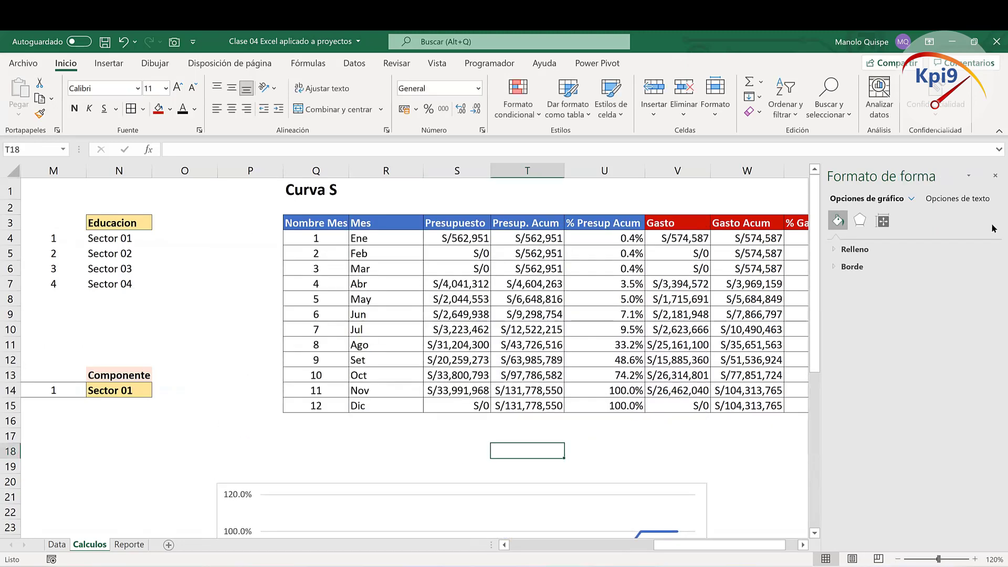
left_click(995, 175)
left_click(891, 224)
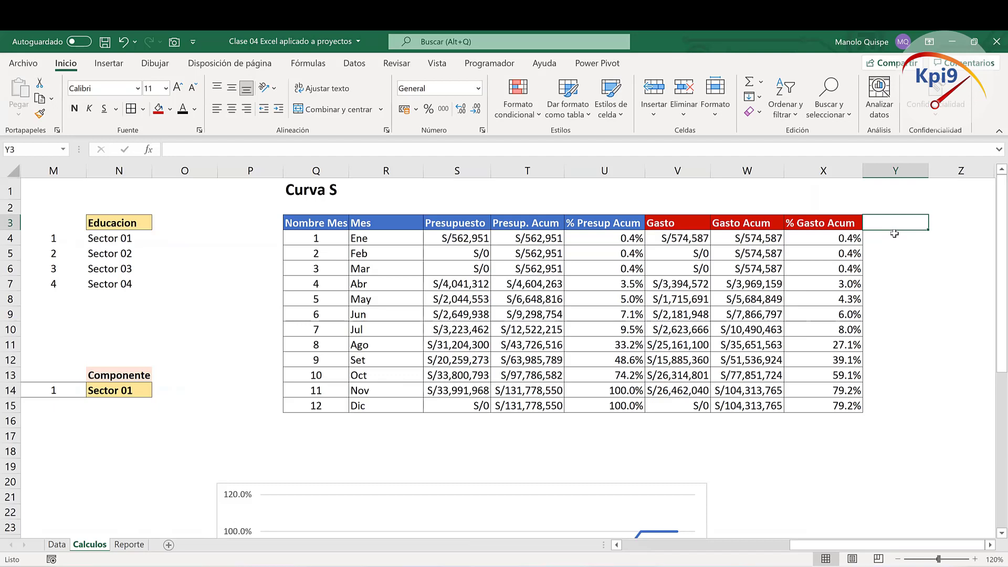
Step: Enter 'Avance' as the new header in Y3, discarding the mistaken 'Valor gano' entry
type("Valor gano")
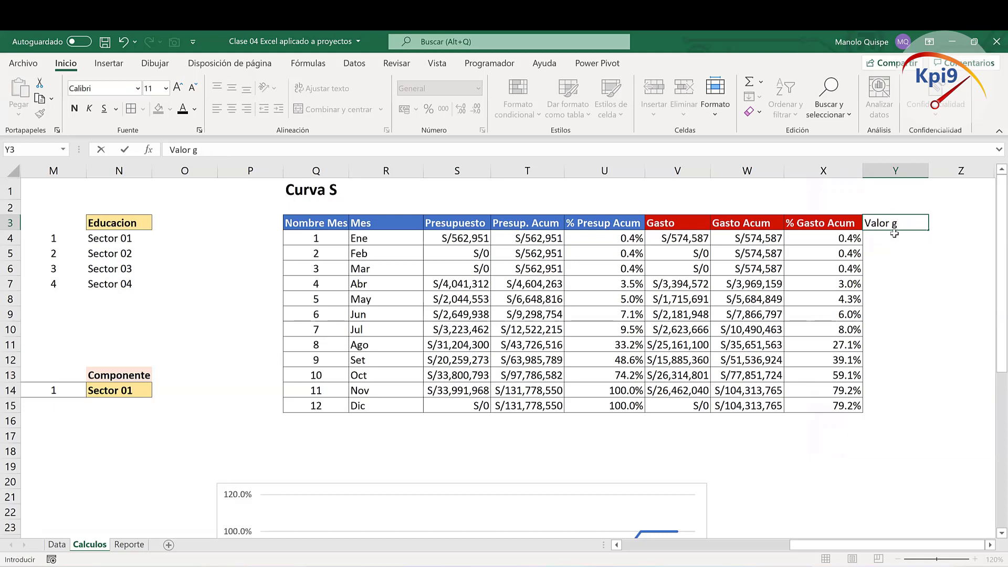
key("Escape")
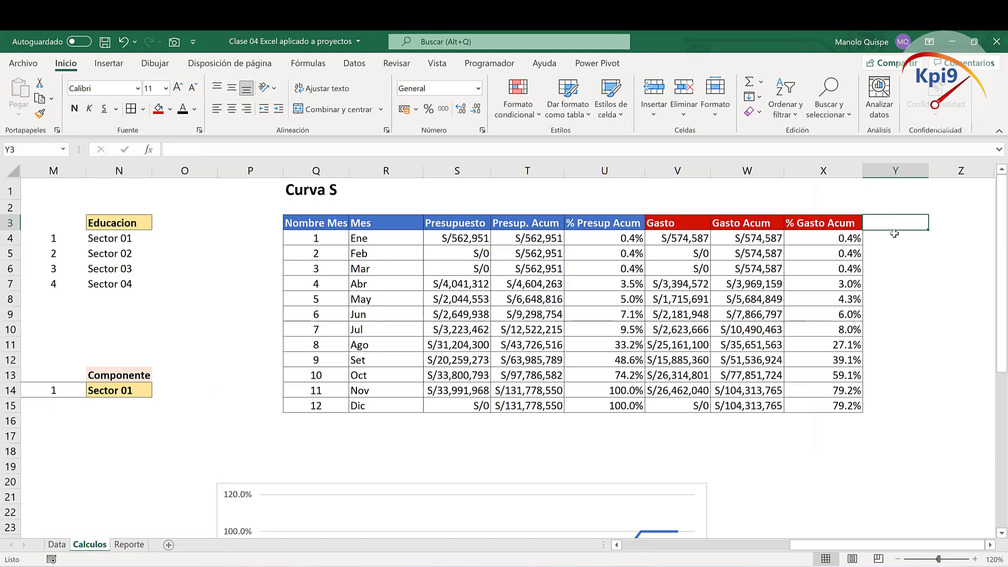
type("Avanc")
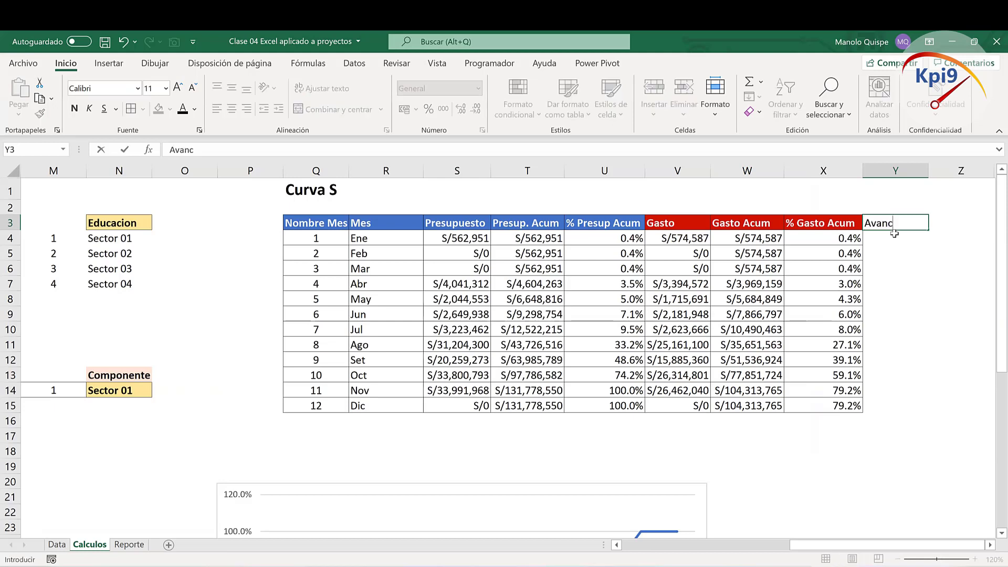
type("e")
key("Return")
Step: Give the Avance header a gold fill, black text and centred alignment
left_click(885, 223)
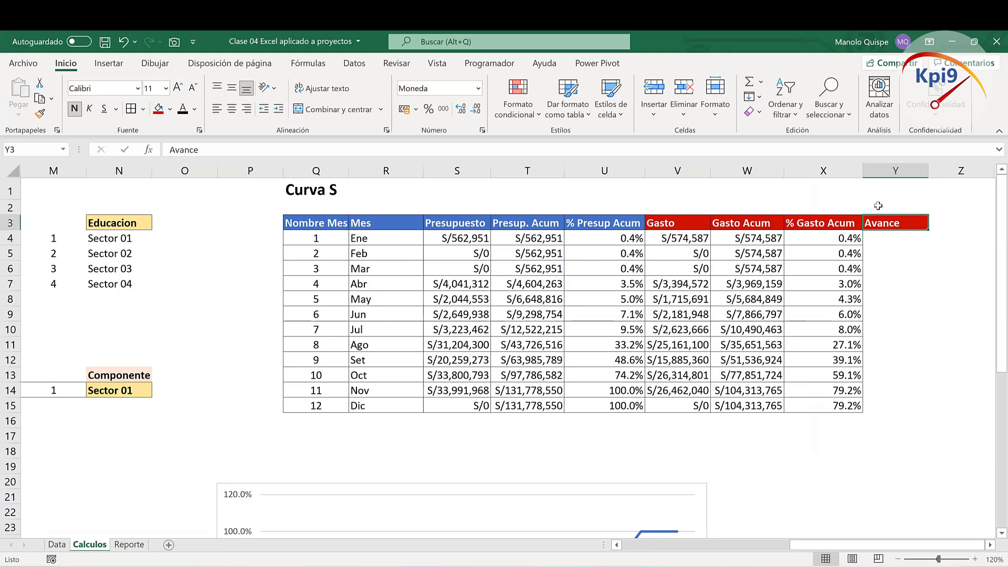
left_click(170, 109)
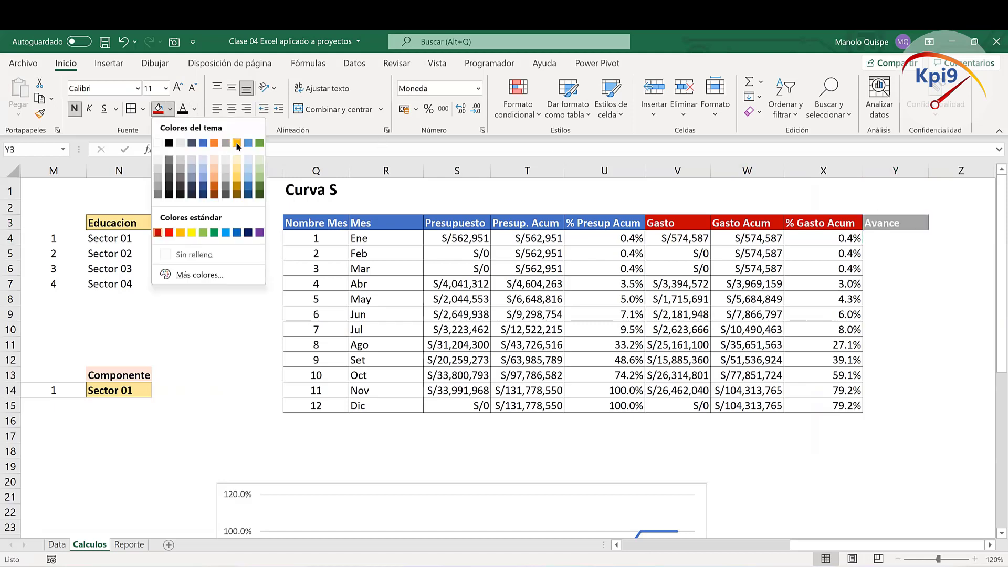
left_click(237, 142)
left_click(185, 109)
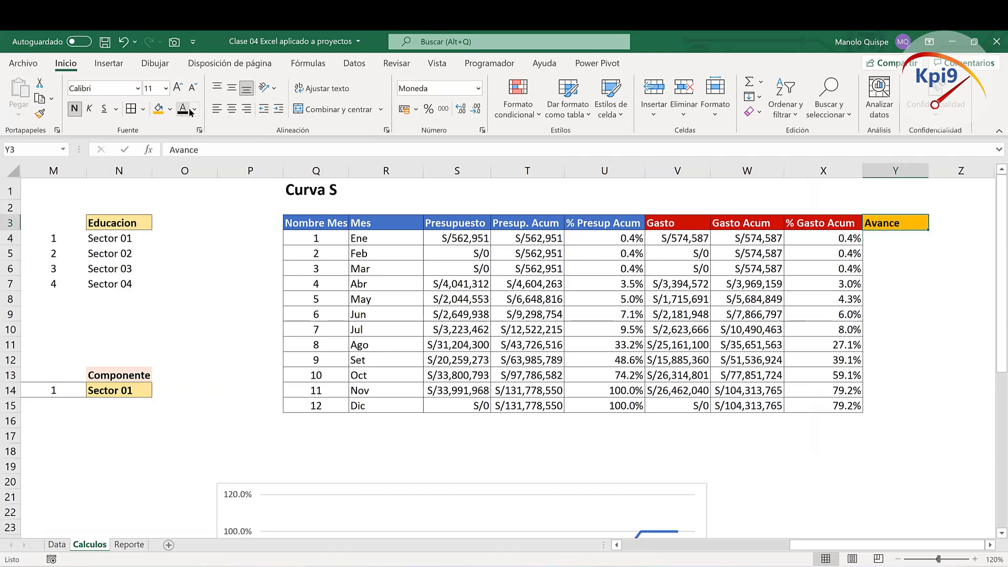
left_click(231, 109)
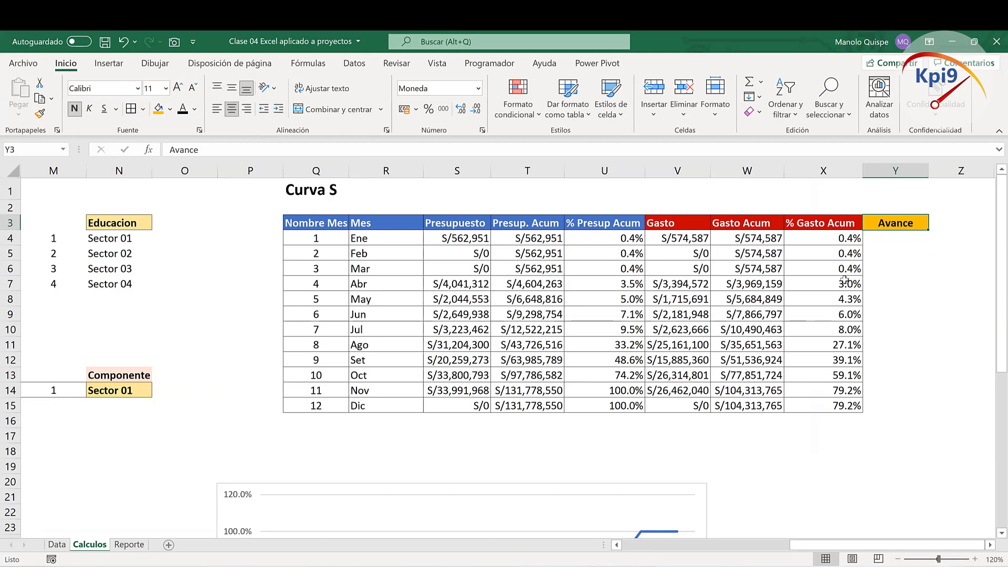
left_click(898, 244)
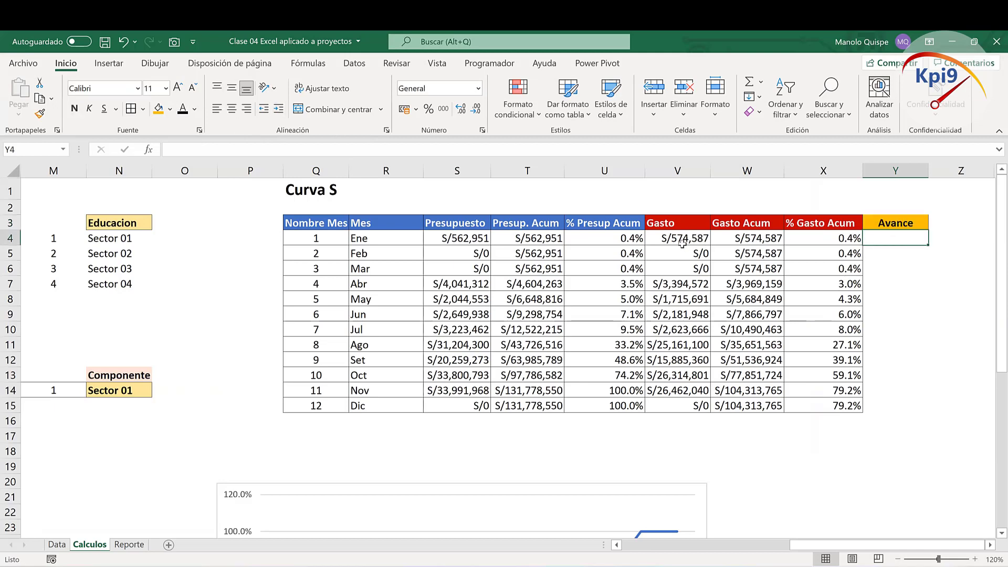
Step: Copy the S4 Presupuesto formula into Y4
left_click(457, 236)
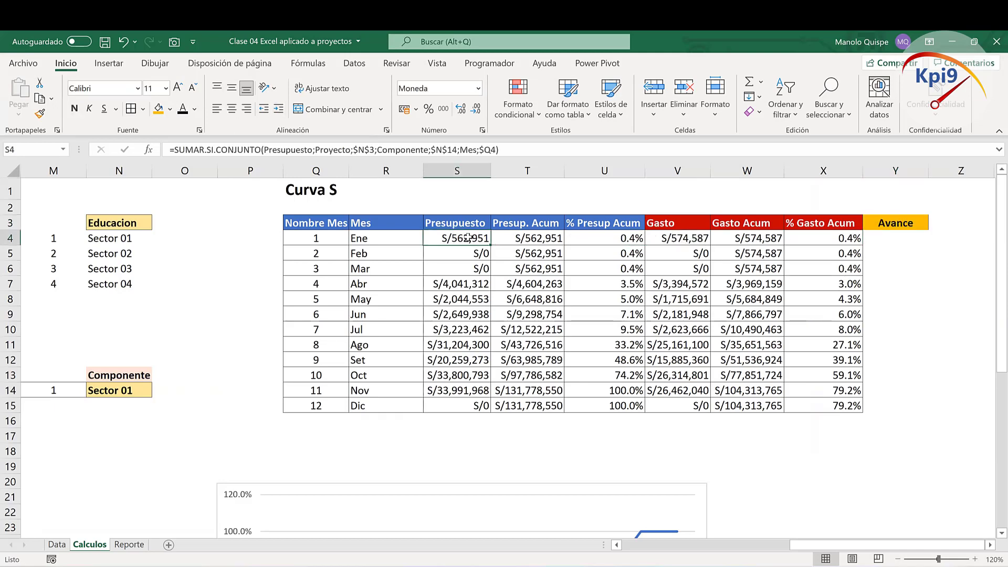
key("ctrl+c")
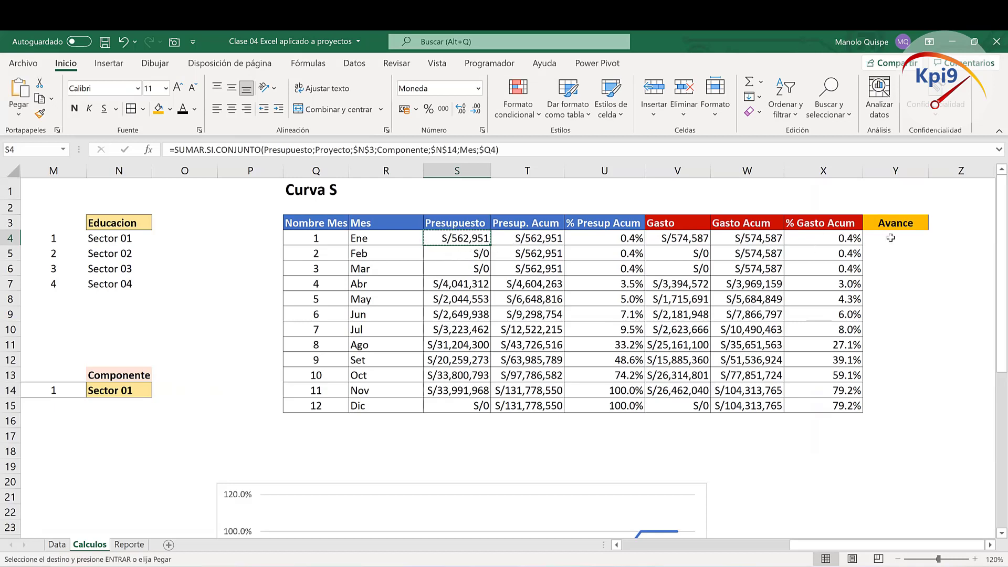
left_click(891, 238)
key("ctrl+v")
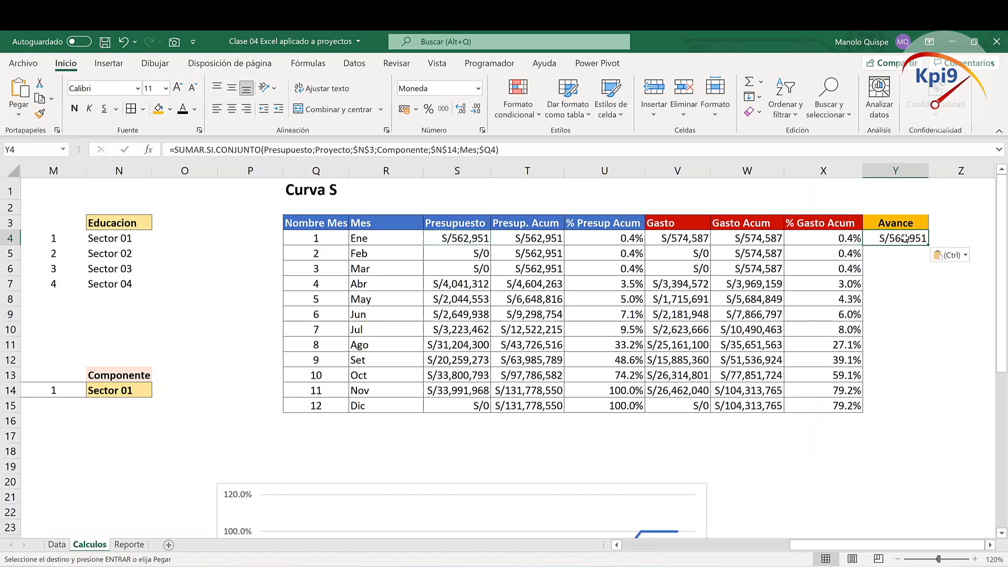
Step: Change Y4's formula to PROMEDIO.SI.CONJUNTO, averaging the Avance range instead of Presupuesto
double_click(904, 239)
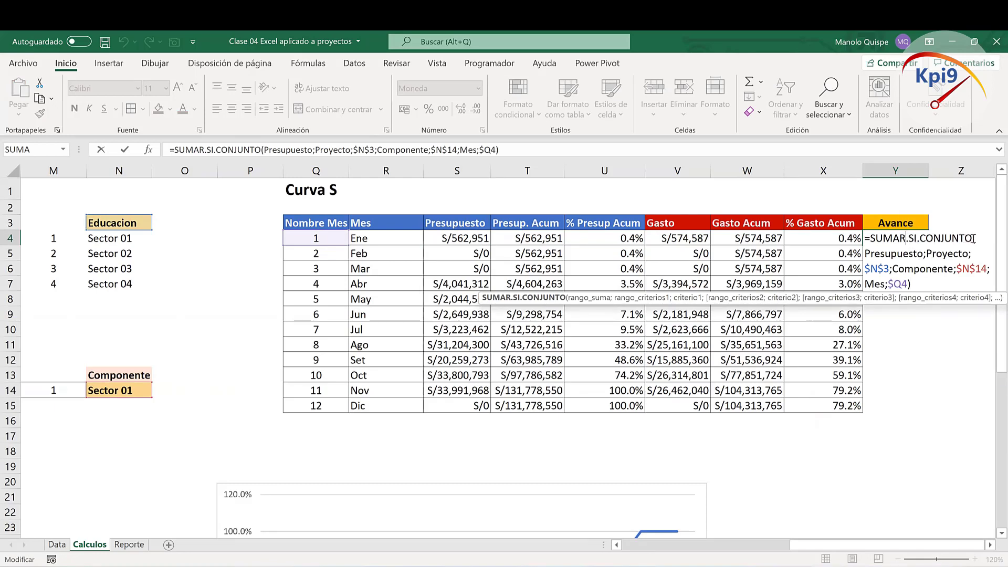
double_click(947, 240)
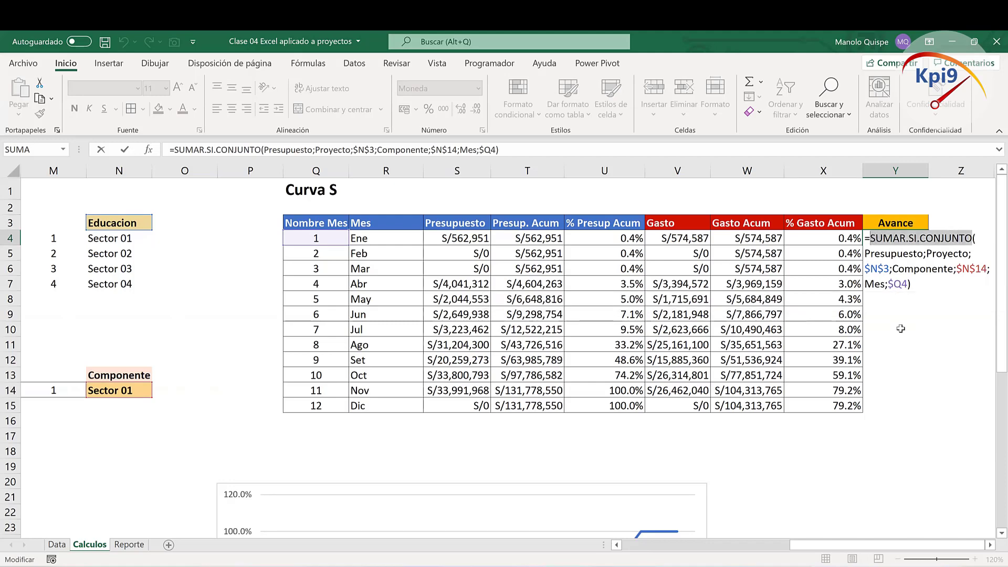
type("prome")
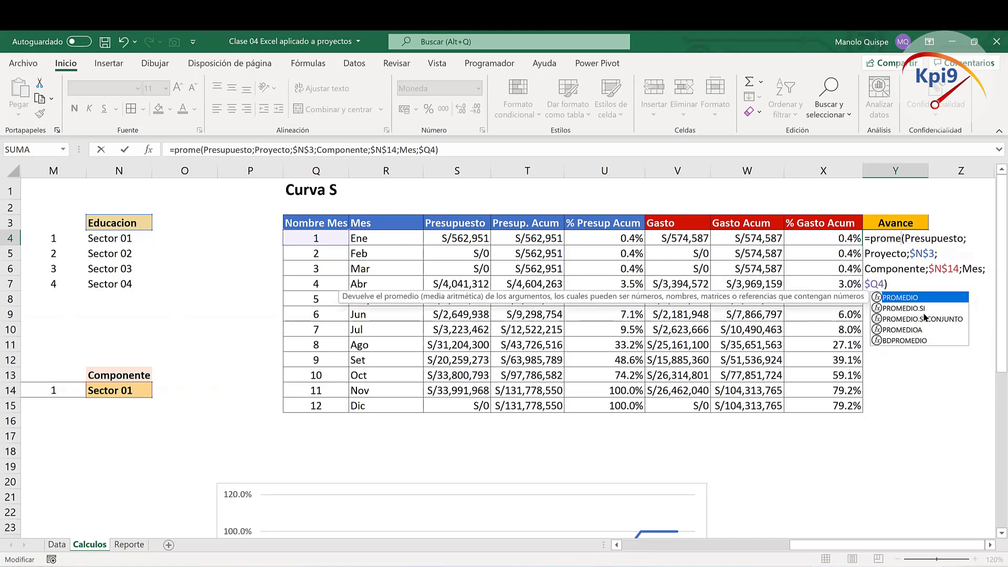
double_click(924, 318)
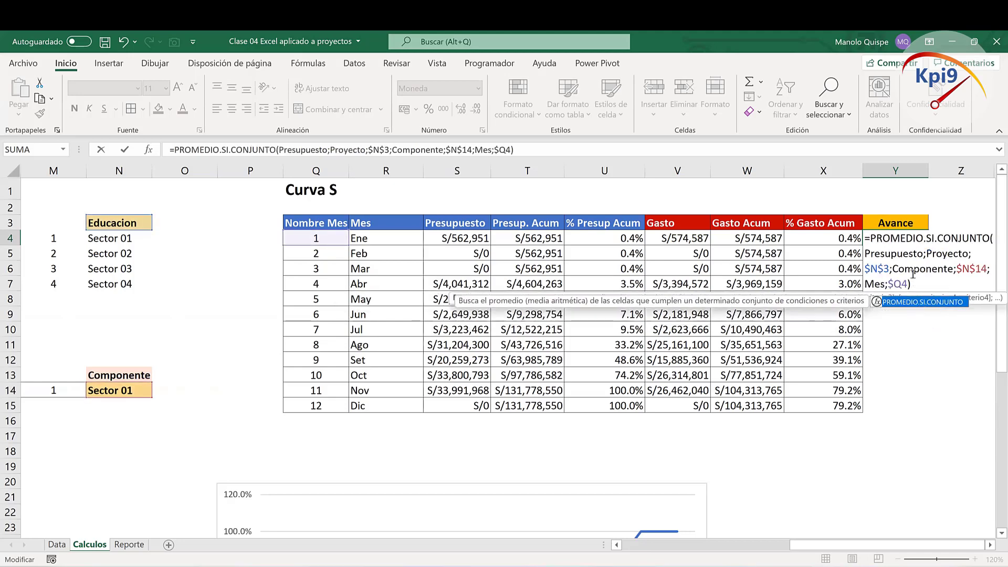
scroll(945, 420, "right", 1)
scroll(893, 341, "right", 1)
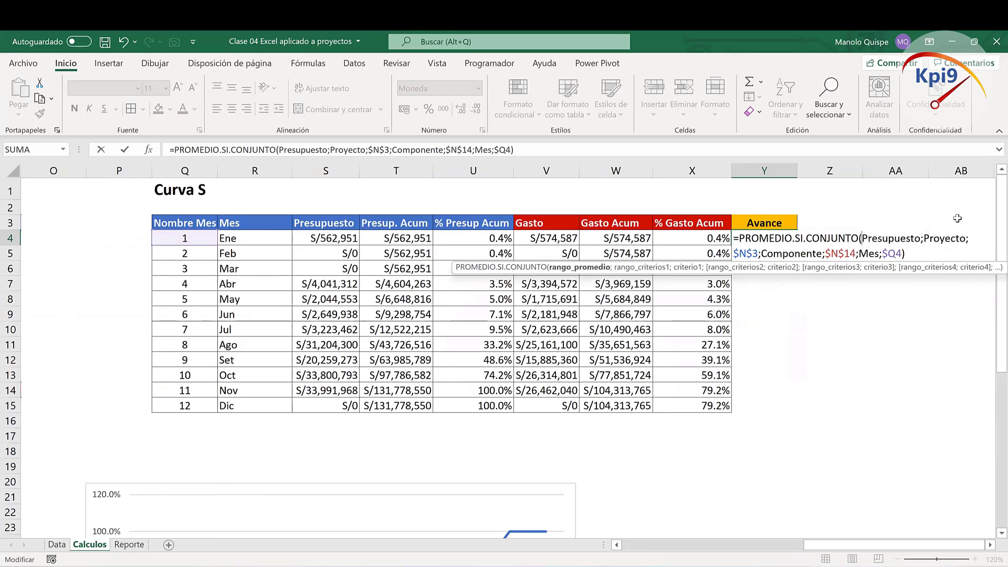
key("BackSpace")
key("BackSpace")
key("BackSpace")
key("BackSpace")
key("BackSpace")
key("BackSpace")
key("BackSpace")
key("BackSpace")
key("BackSpace")
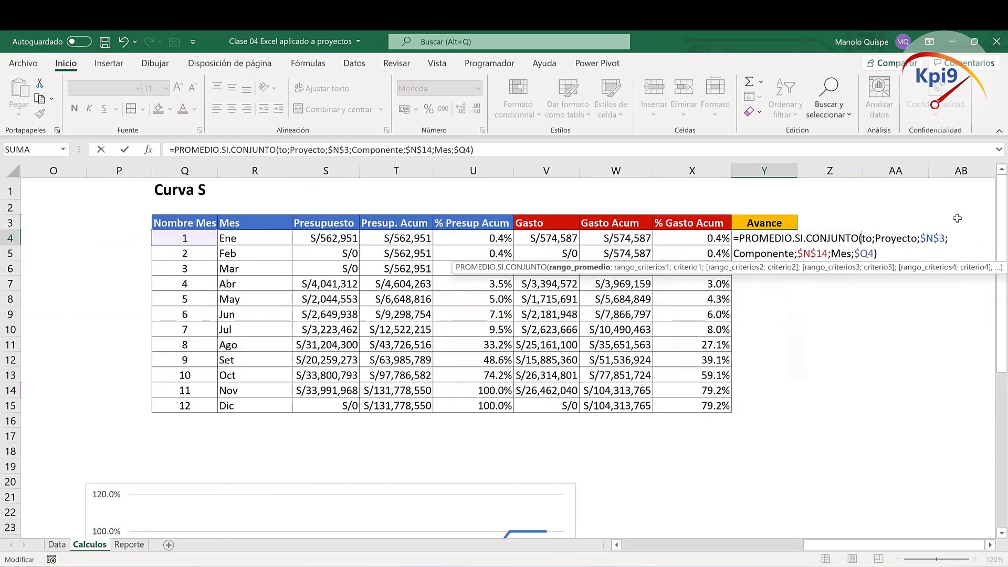
key("BackSpace")
key("BackSpace")
type("av")
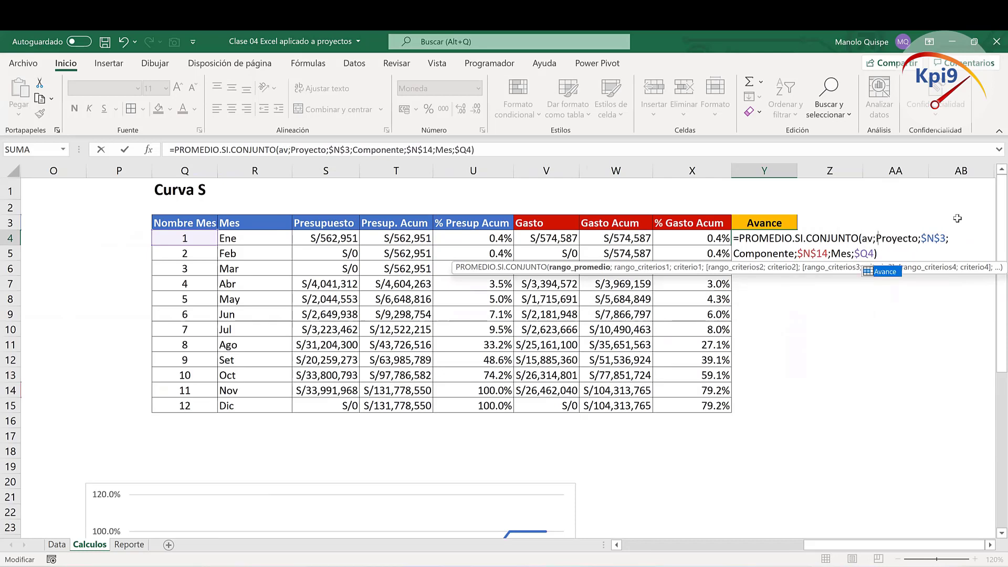
type("an")
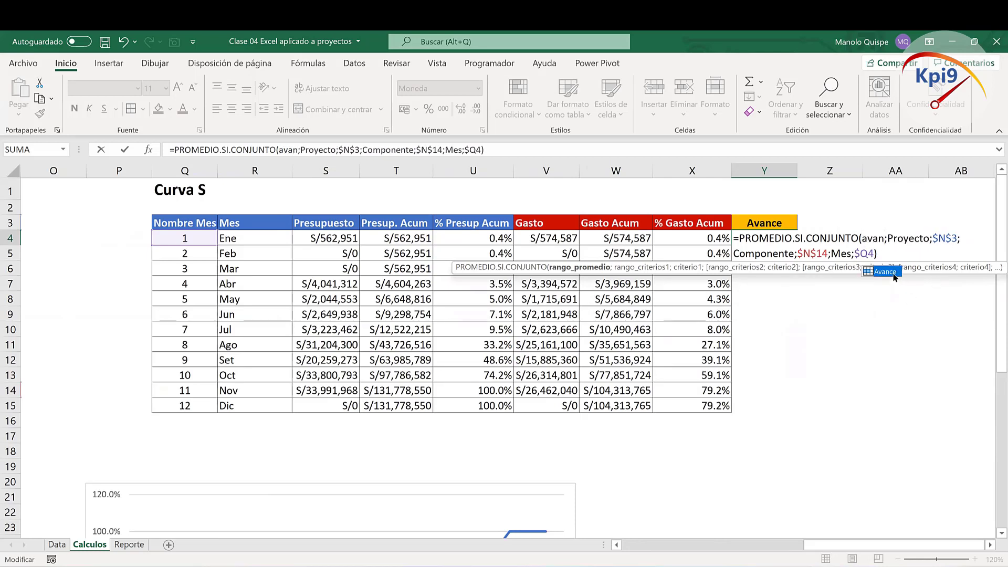
double_click(893, 275)
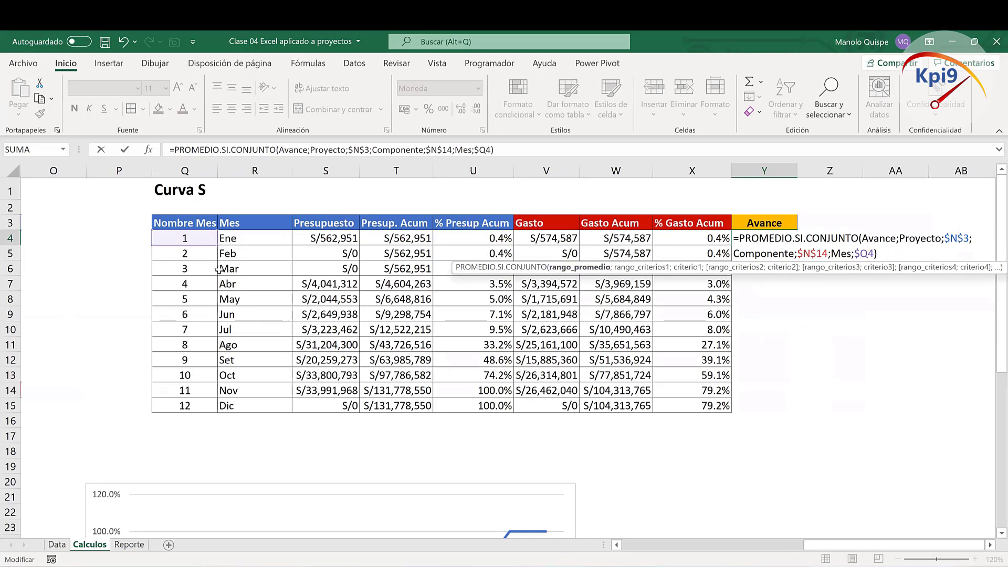
key("Return")
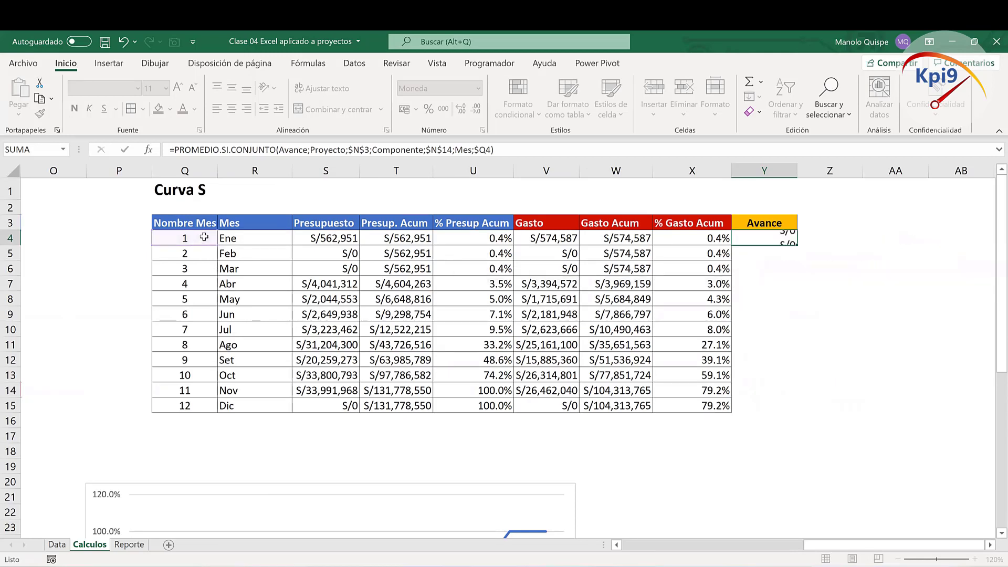
left_click(763, 236)
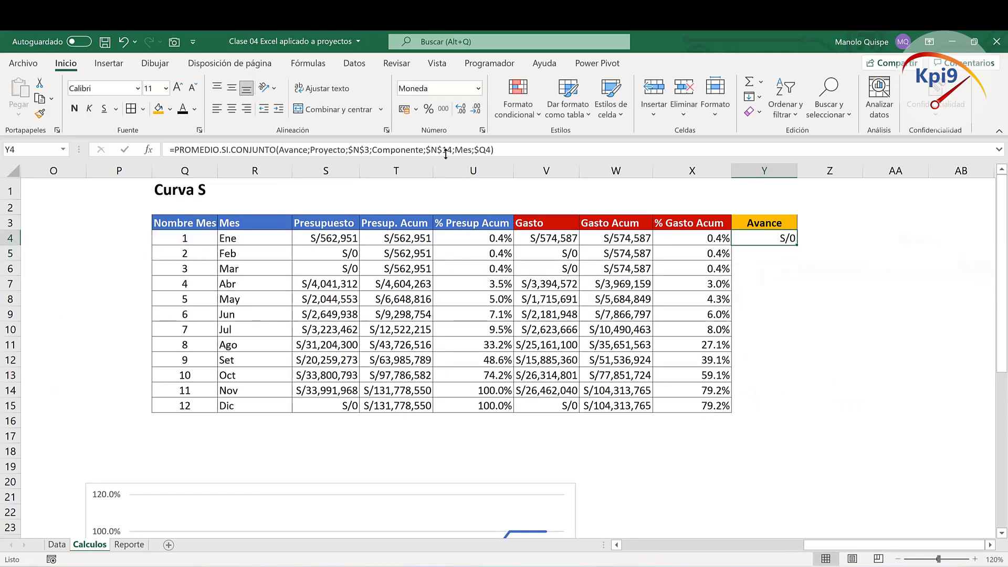
left_click(232, 109)
left_click(428, 109)
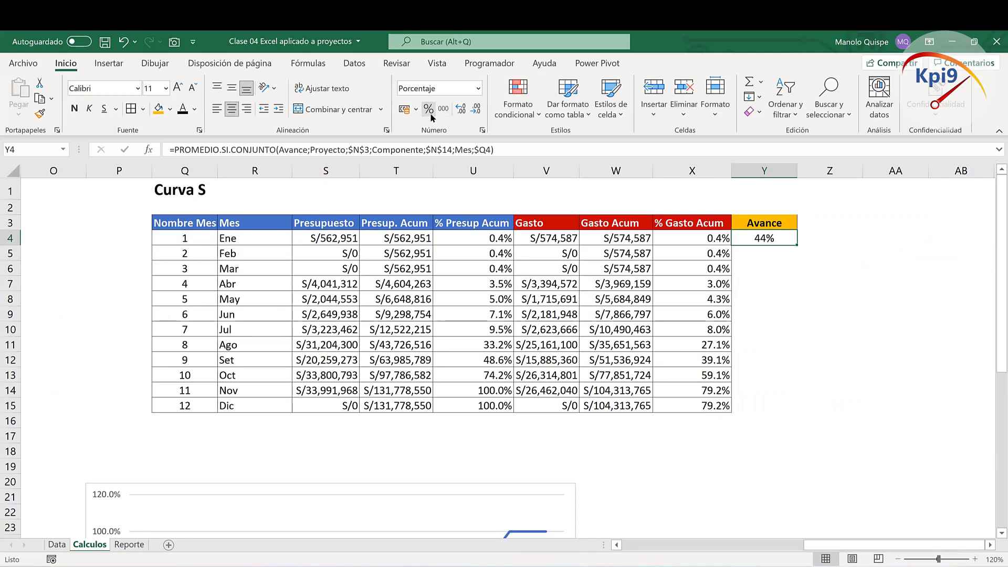
left_click_drag(799, 244, 833, 350)
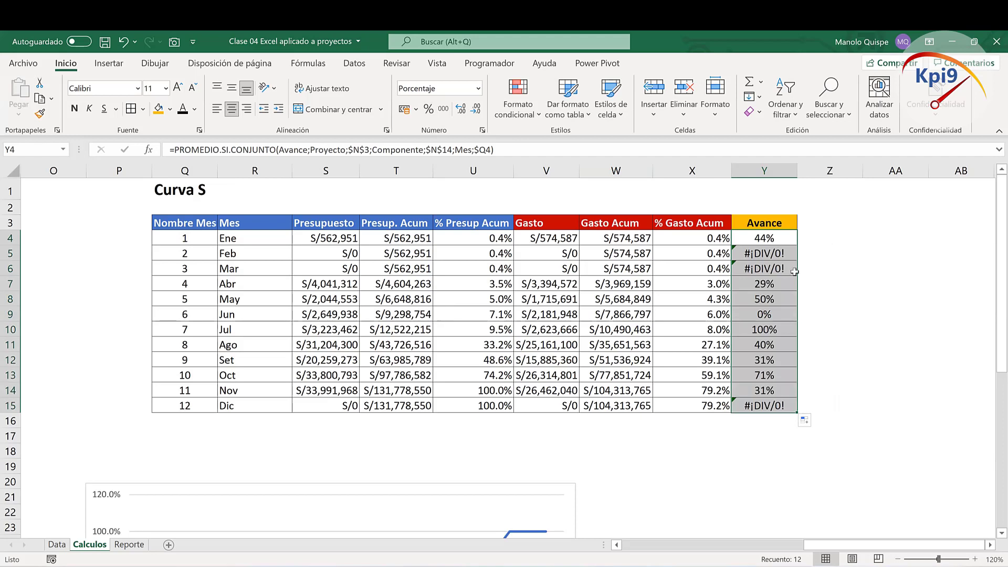
left_click(783, 257)
left_click(784, 268)
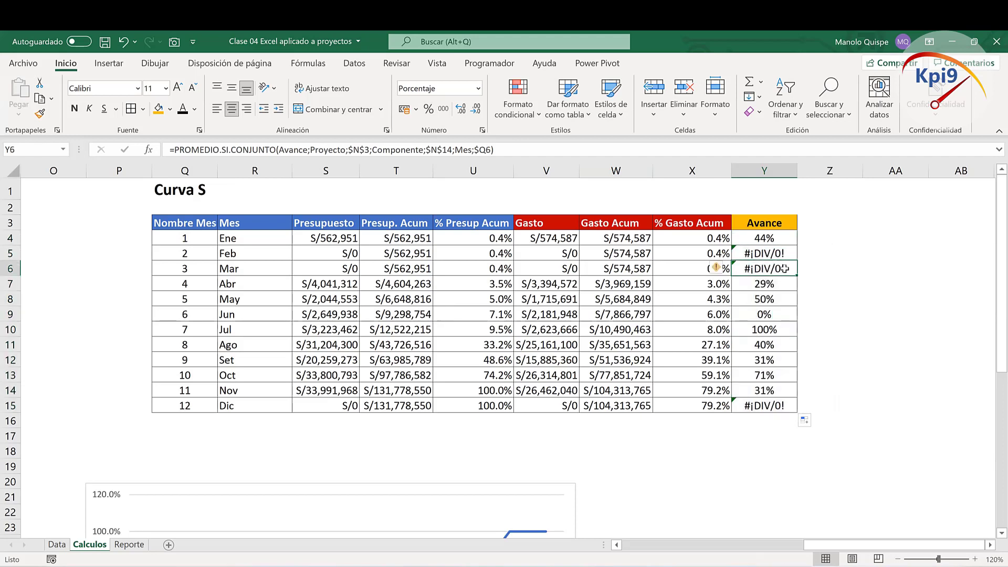
left_click(784, 252)
left_click(783, 268)
left_click(782, 251)
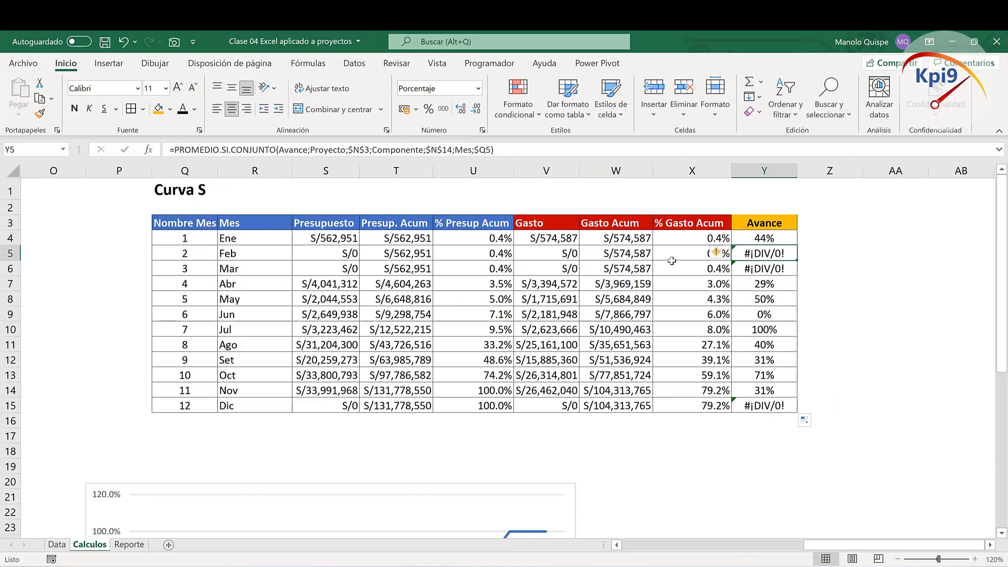
Step: Wrap January's Avance formula in SI.ERROR so it returns 0 on errors
double_click(760, 239)
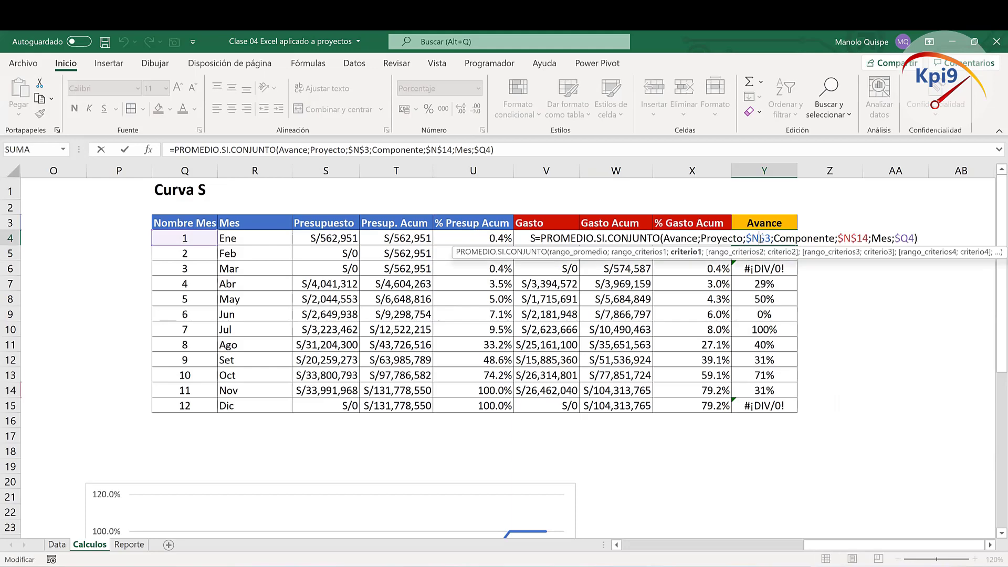
left_click(541, 237)
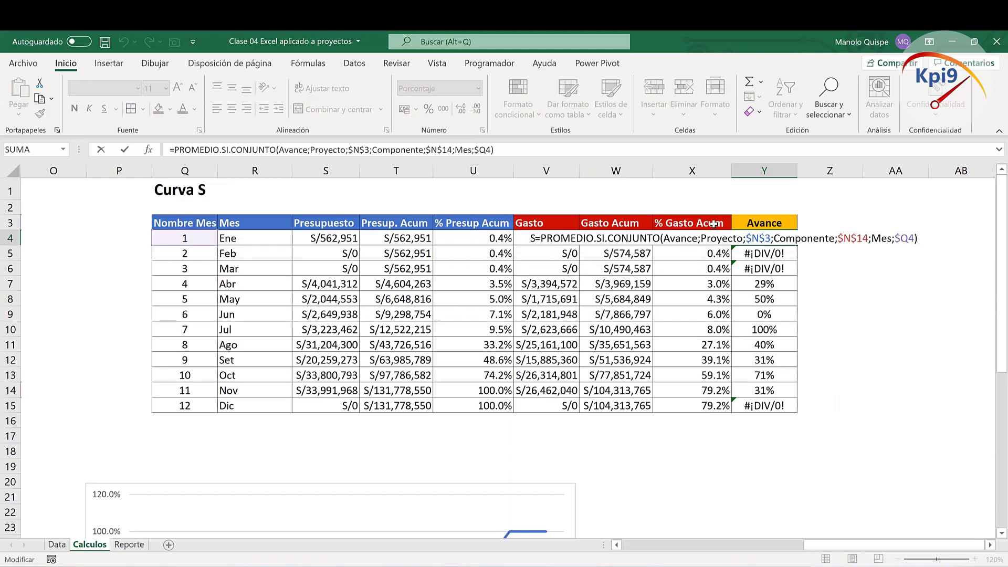
type("si.")
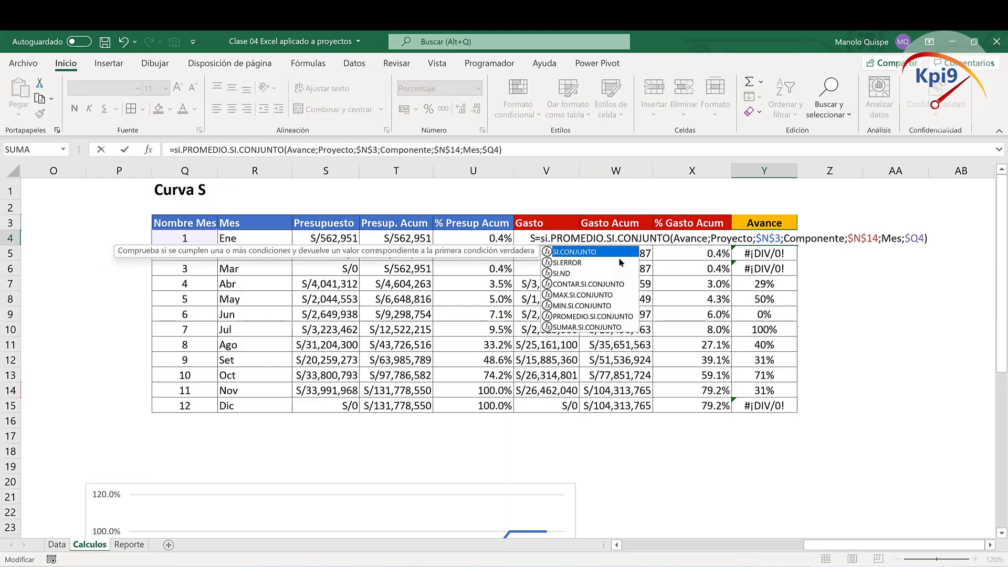
left_click(586, 263)
double_click(587, 264)
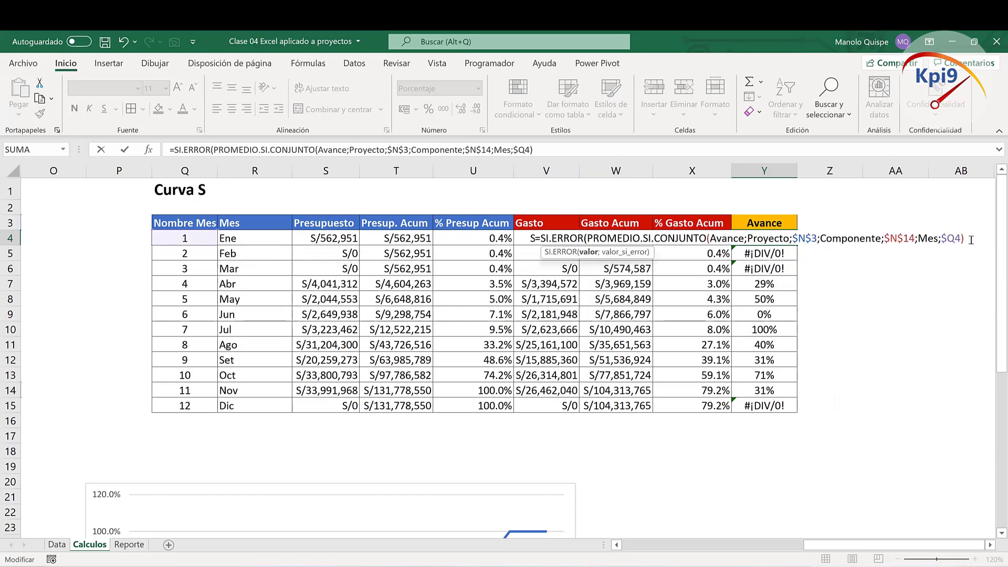
type(";")
type("0")
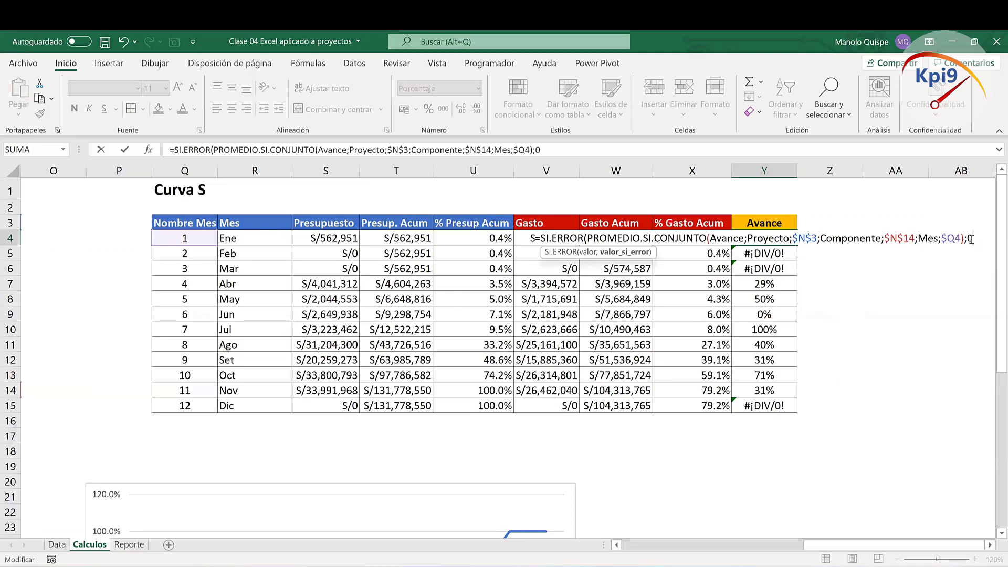
key("Return")
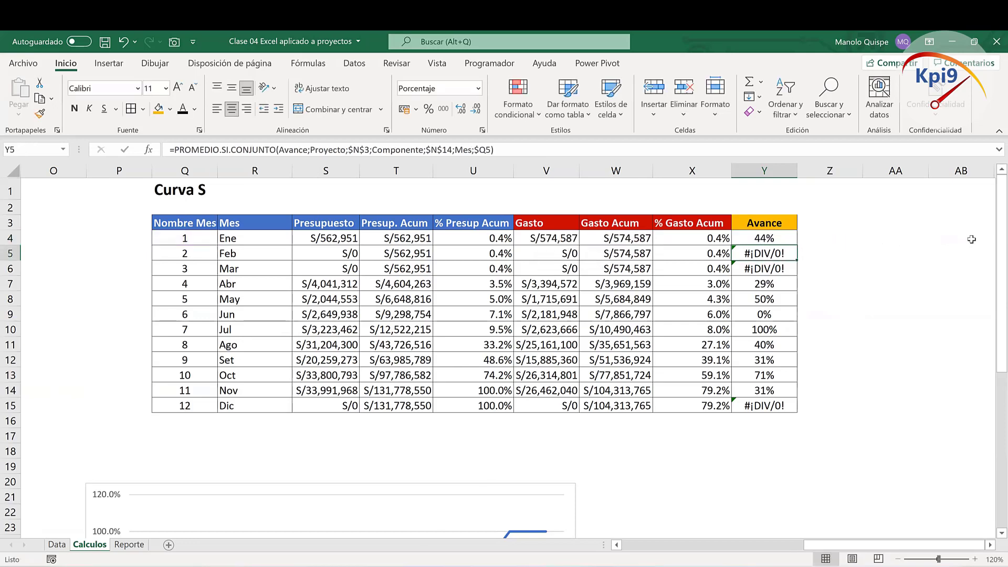
Step: Fill the corrected Avance formula down from Ene to Dic
left_click(782, 239)
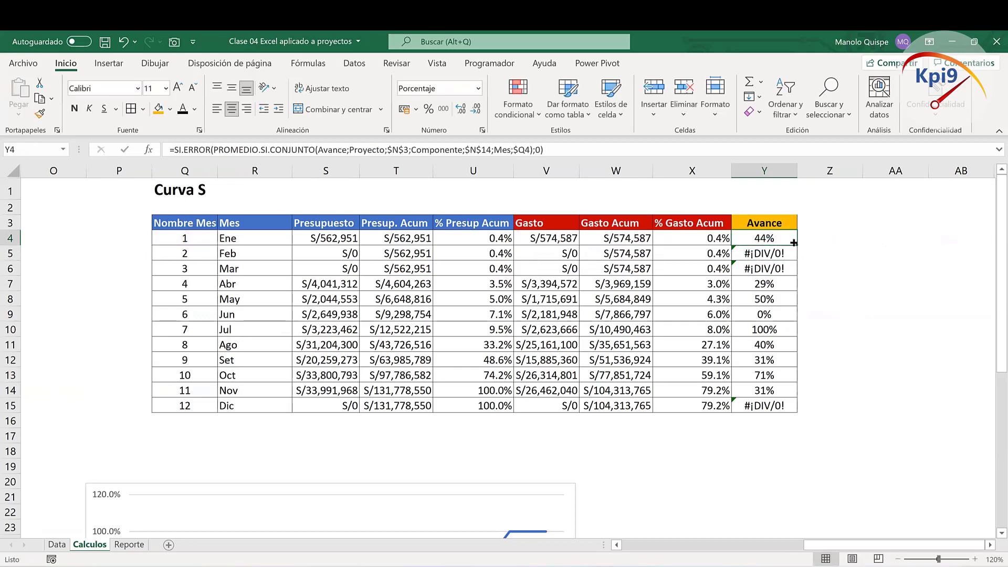
left_click_drag(797, 245, 784, 412)
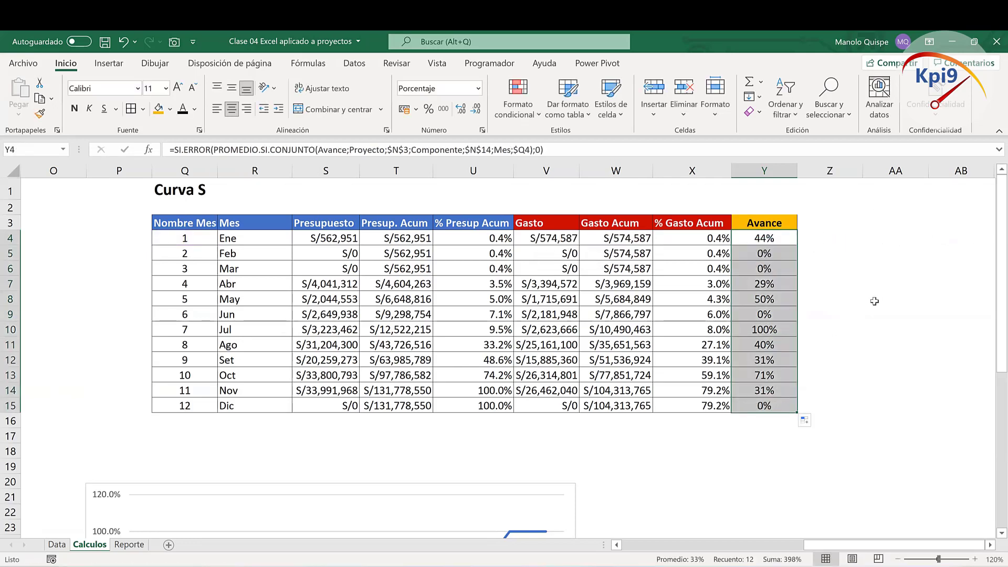
left_click(885, 301)
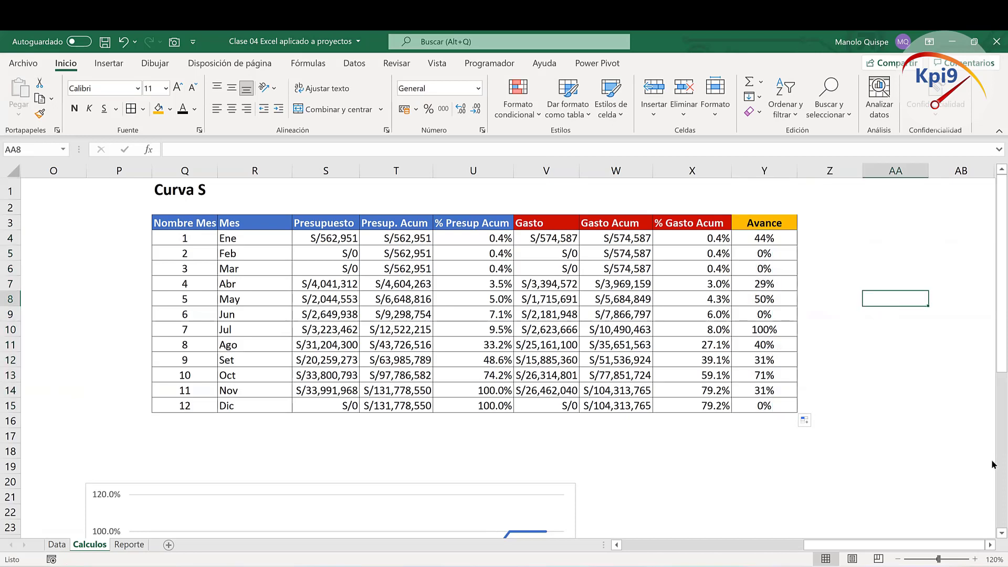
Step: Enter the 'Valor Ganado' header in Z3, correcting the 'Valor Gando' typo
scroll(992, 464, "right", 2)
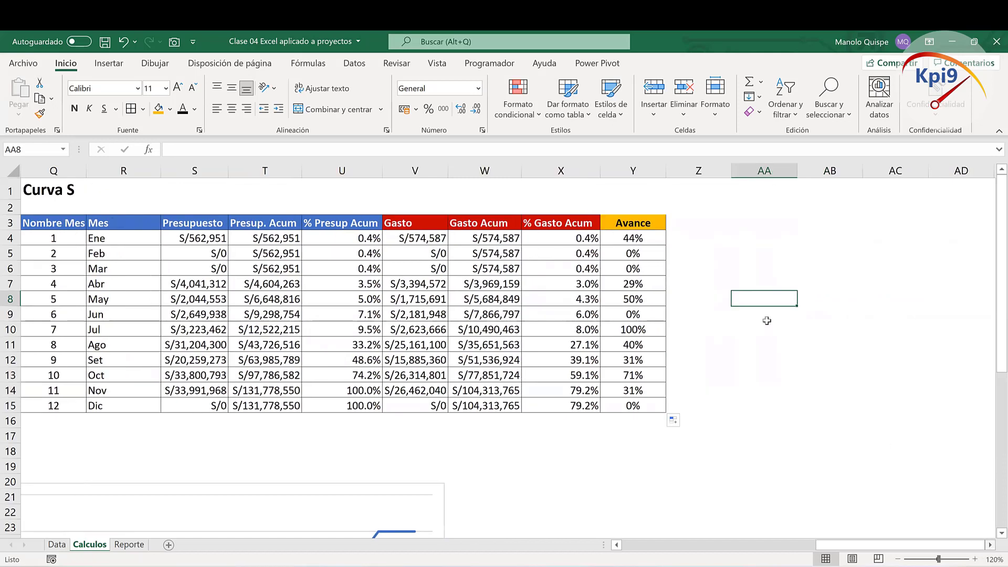
left_click(695, 225)
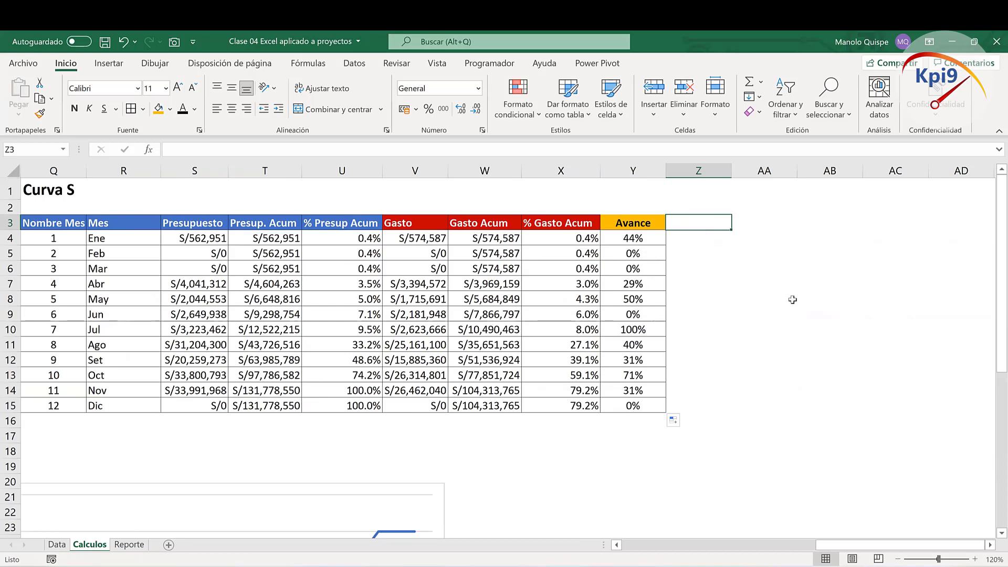
type("Valor")
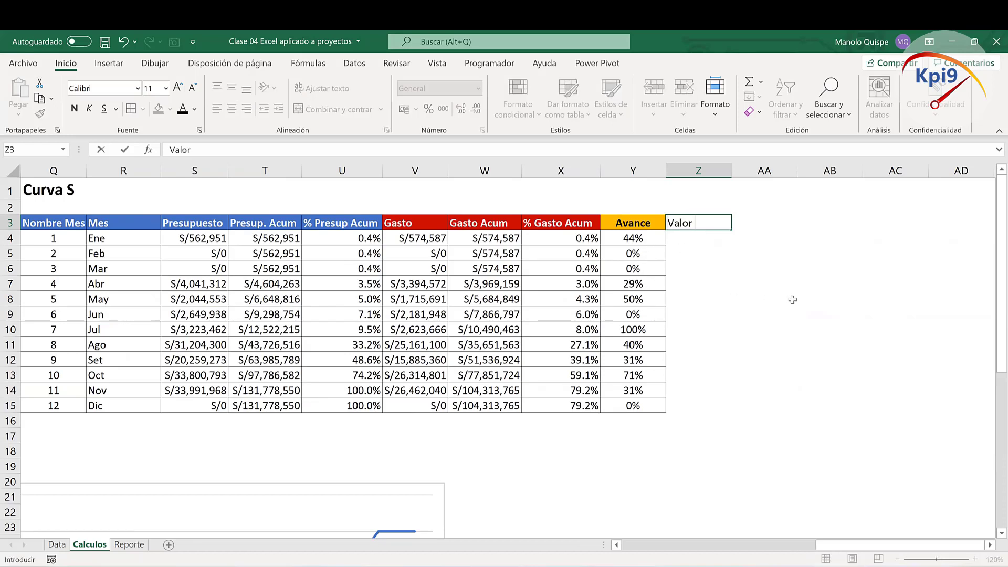
type(" Gando")
key("Return")
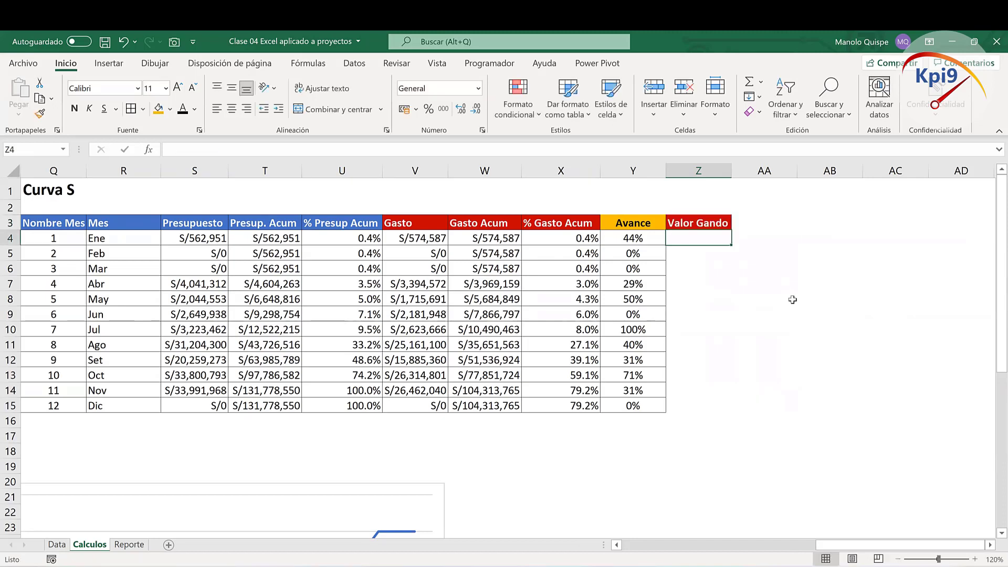
left_click(698, 223)
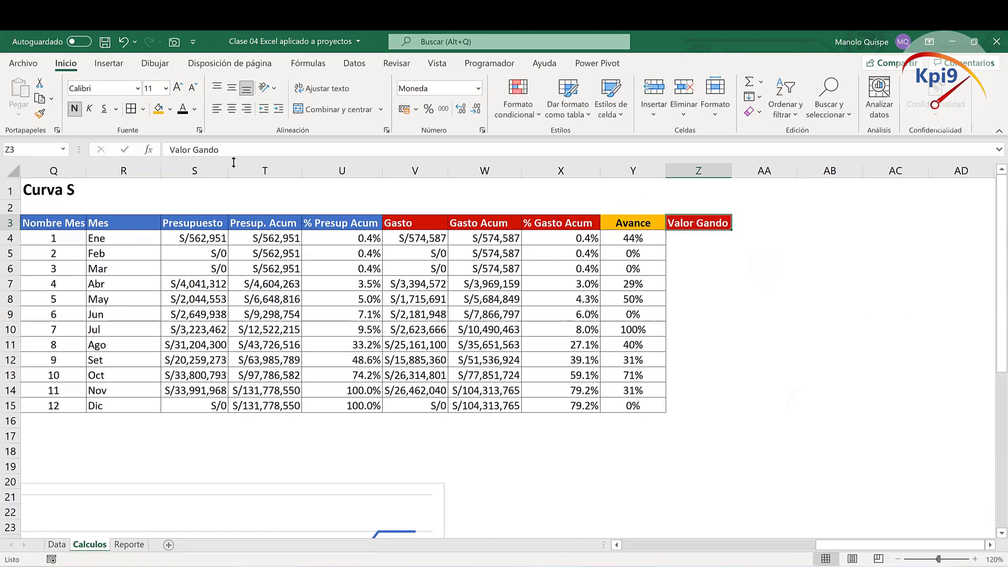
left_click(205, 150)
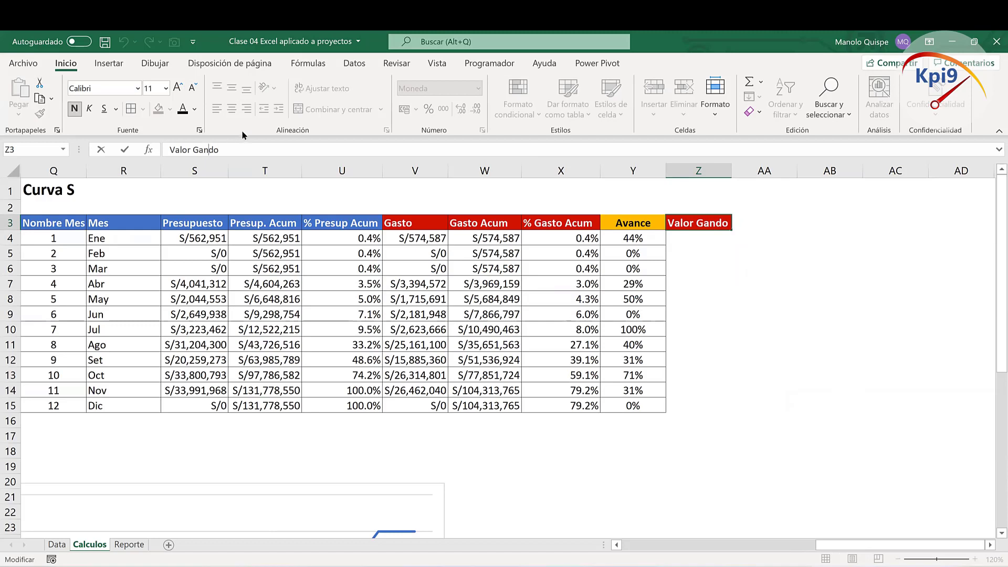
type("a")
key("Return")
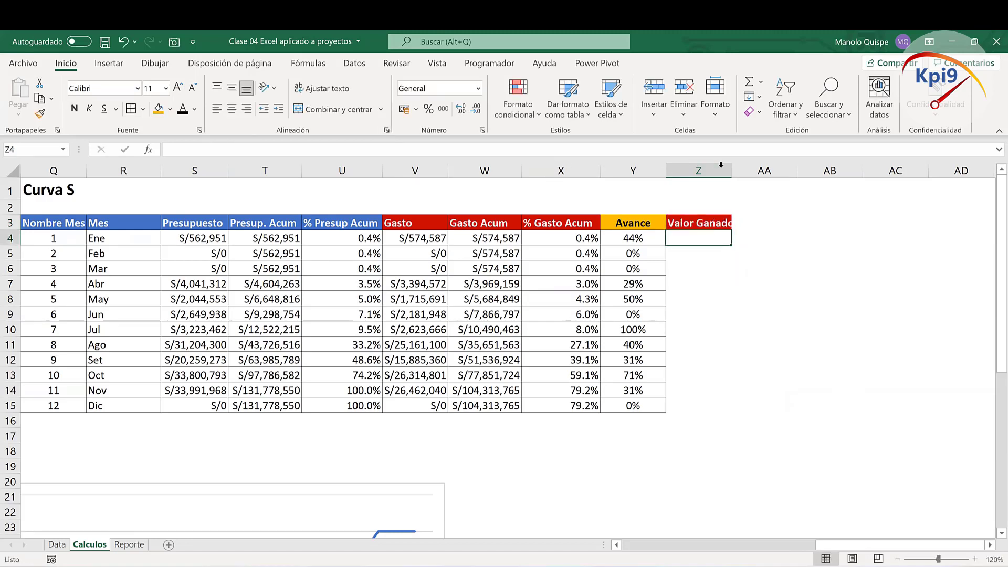
Step: Widen column Z and fill the Valor Ganado header green
left_click_drag(731, 171, 741, 170)
left_click(709, 223)
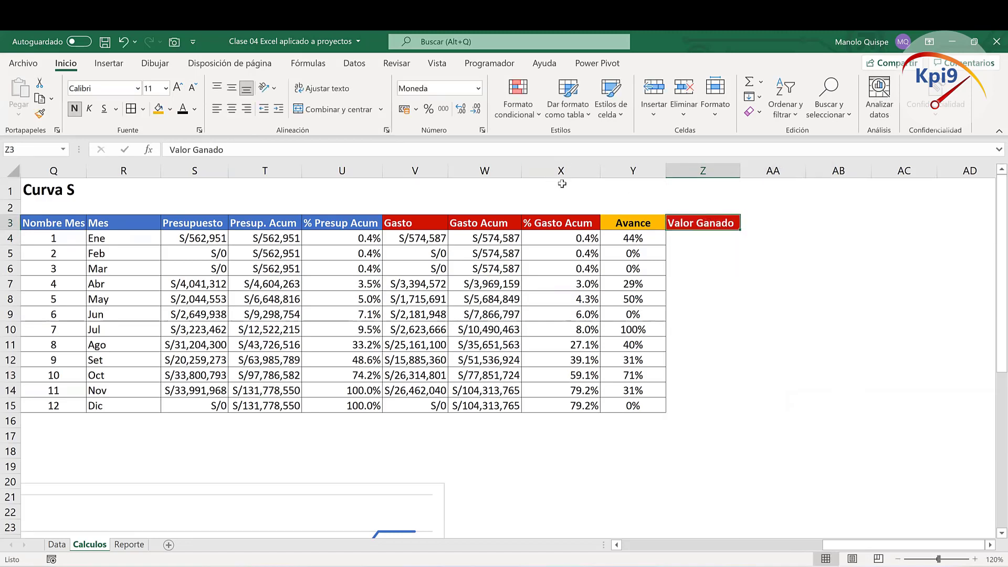
left_click(170, 109)
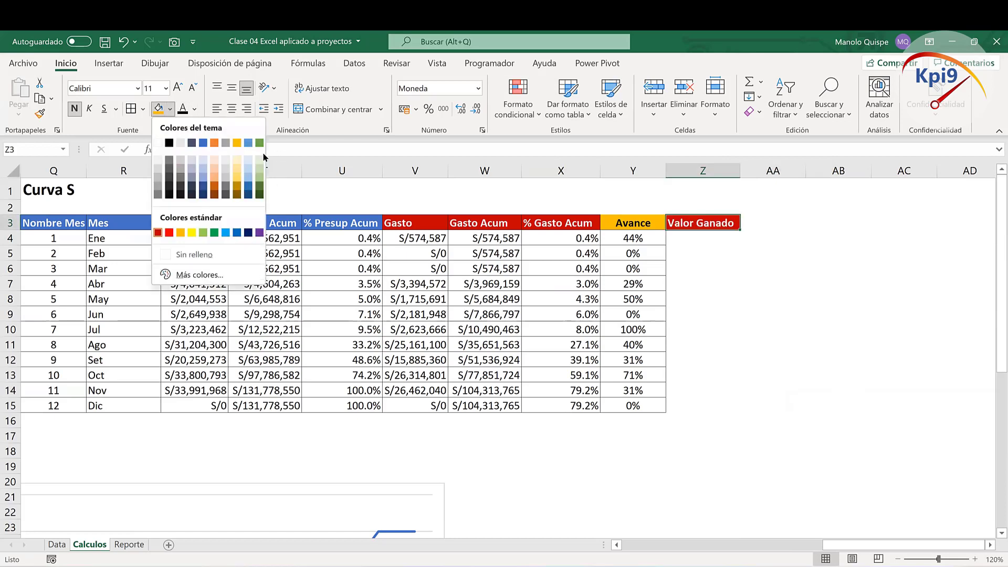
left_click(214, 233)
key("Return")
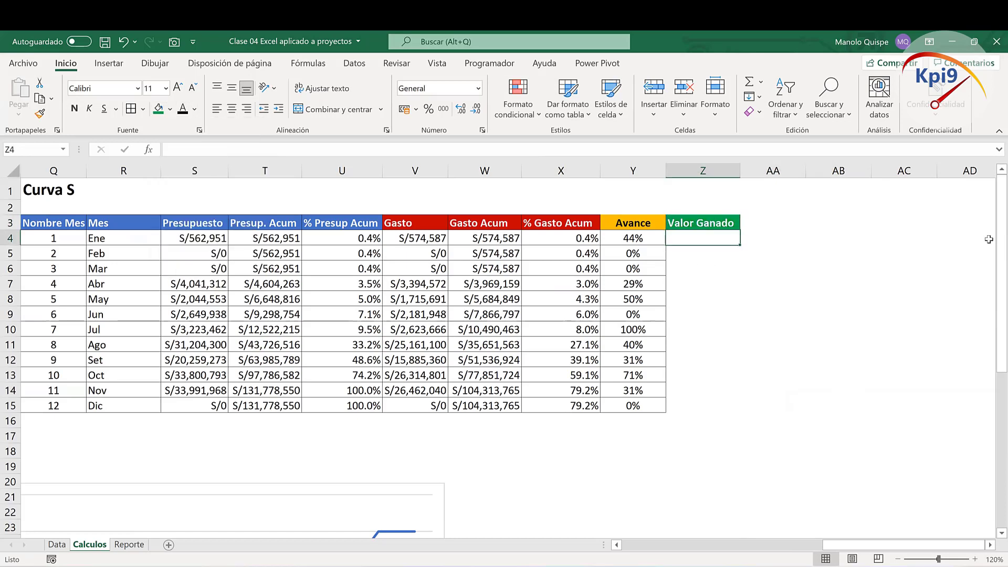
Step: Enter =S4*Y4 in Z4 as January's earned value
type("=")
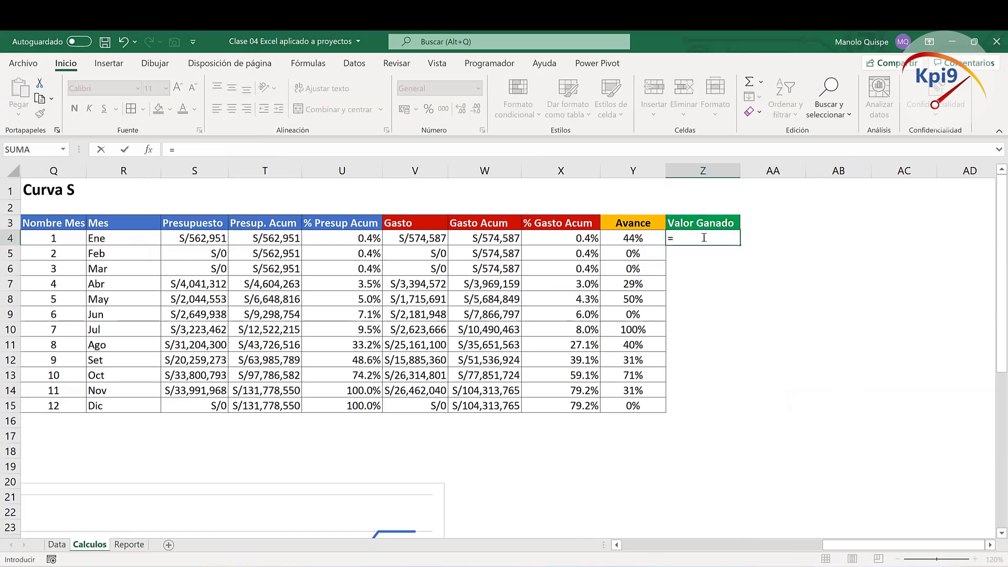
left_click(202, 241)
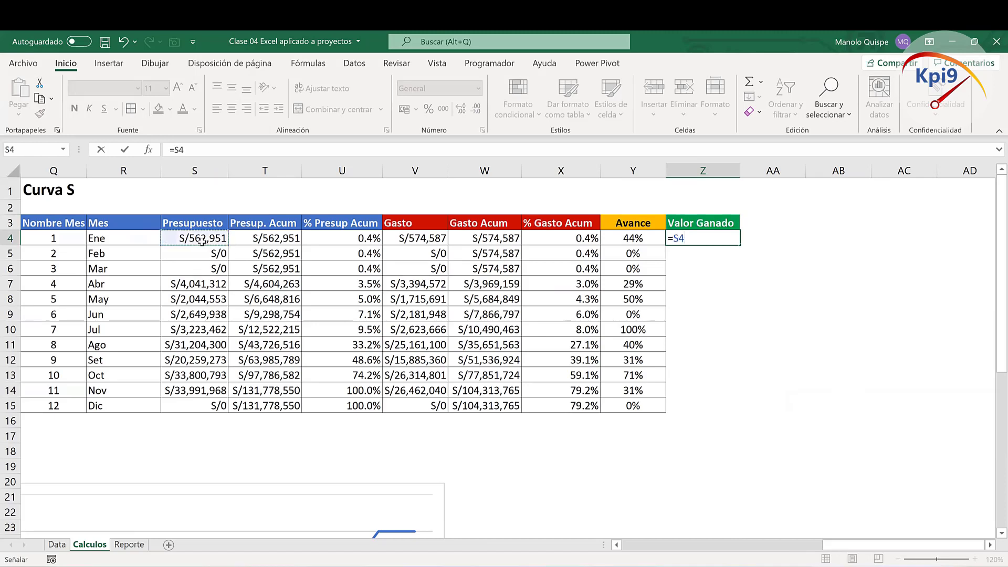
type("*")
left_click(633, 237)
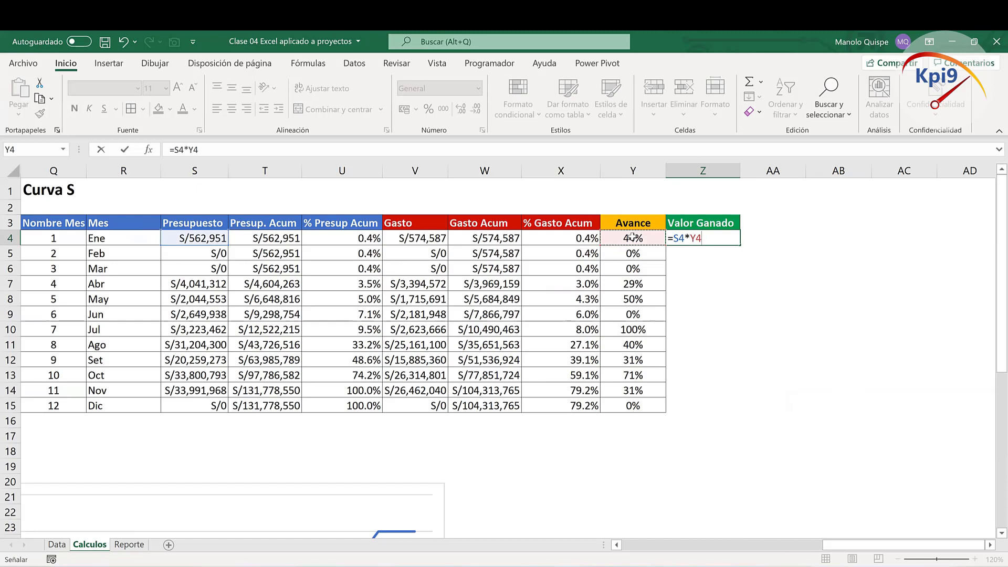
key("ctrl+Return")
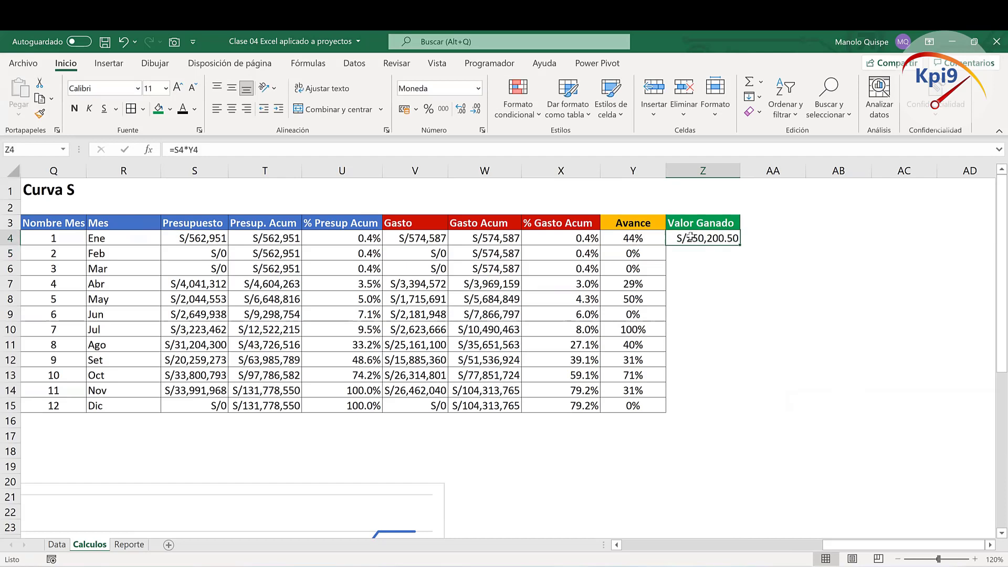
Step: Remove both decimal places and fill the Valor Ganado formula down to Dic
left_click(473, 115)
left_click(472, 114)
left_click_drag(741, 246, 721, 407)
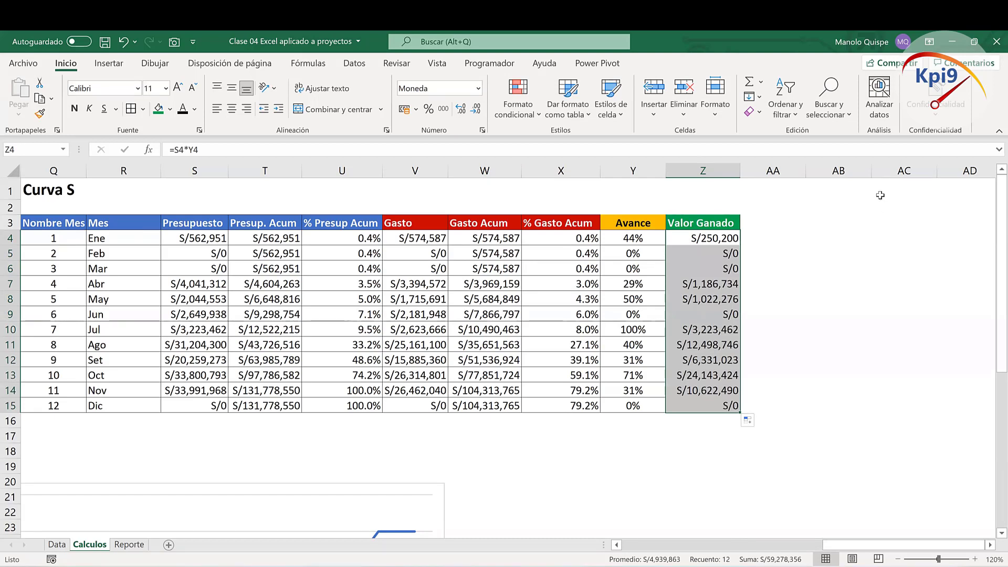
left_click(771, 223)
Step: Enter the 'Valor Gan Acum' header in AA3, widen column AA, and apply the green header style
type("V")
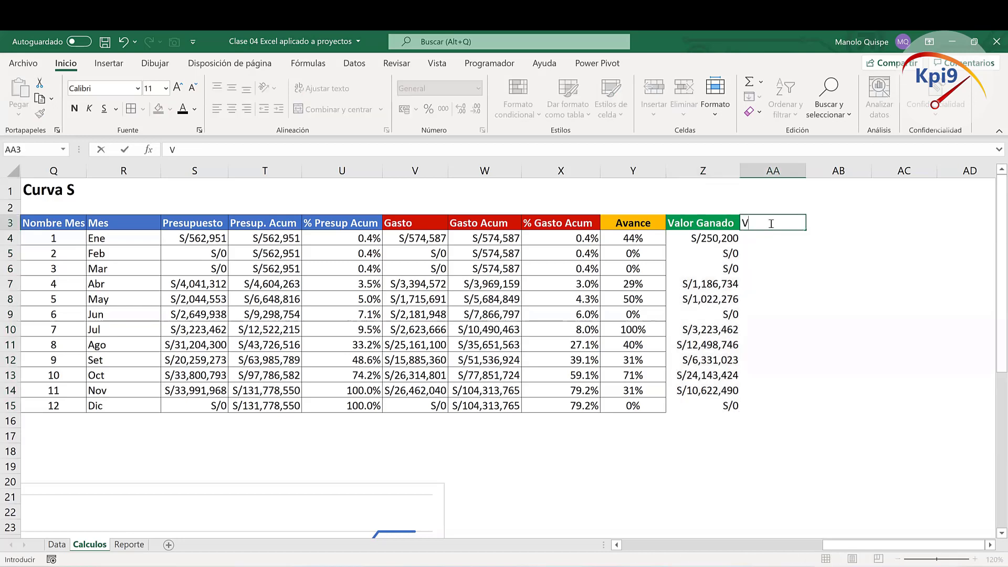
type("alor G")
type("an Acum")
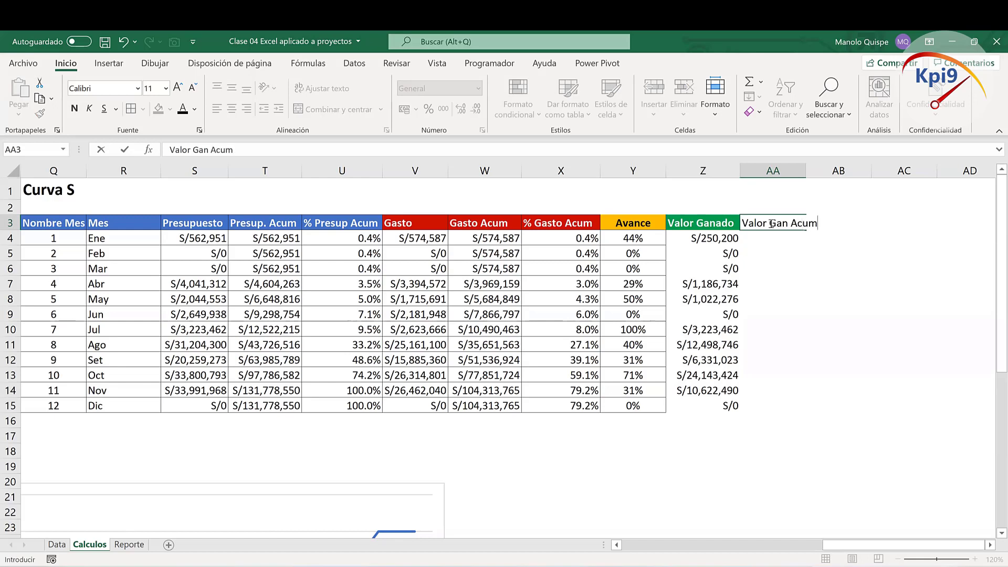
key("Return")
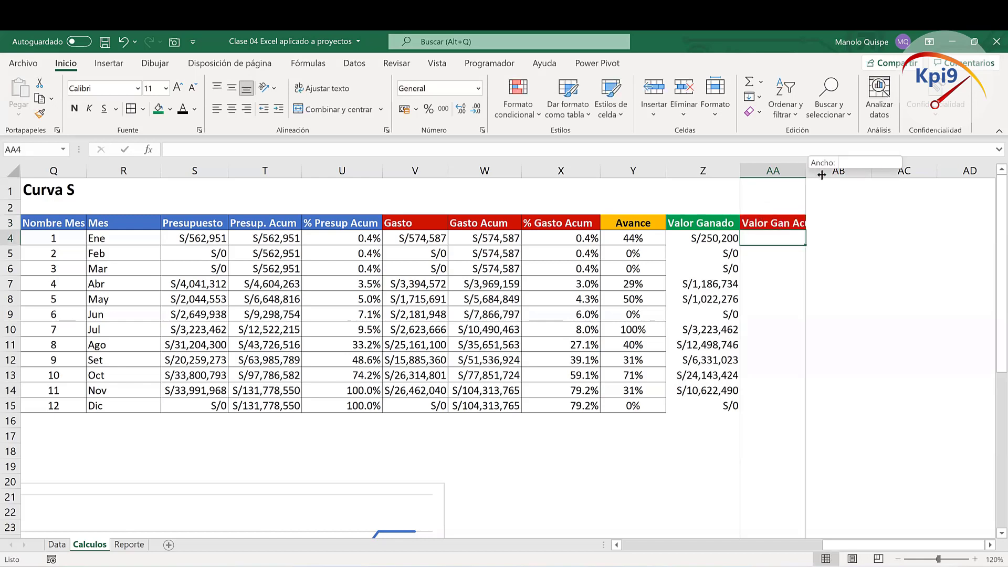
left_click_drag(806, 171, 829, 173)
left_click(708, 225)
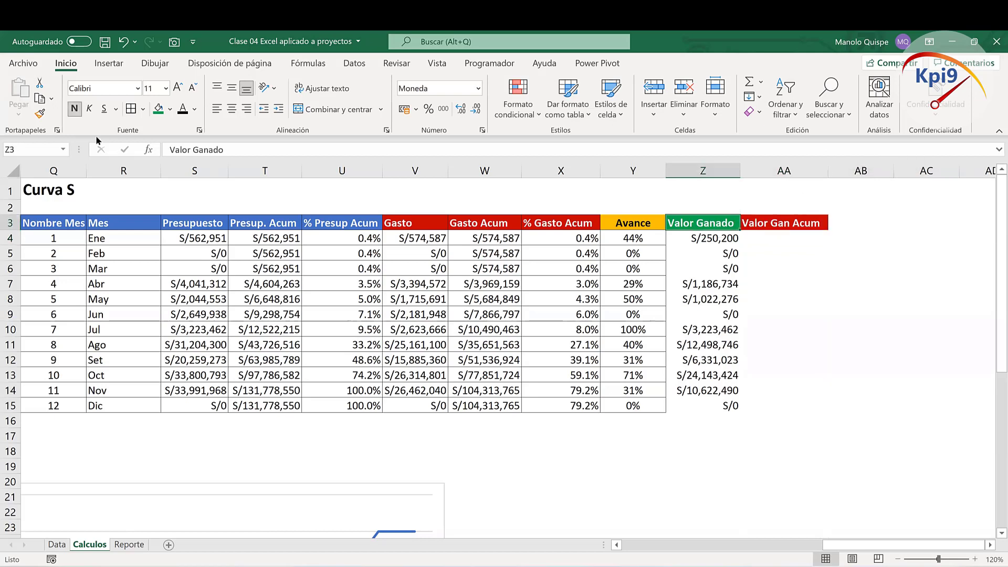
left_click(41, 114)
left_click(40, 114)
left_click(761, 223)
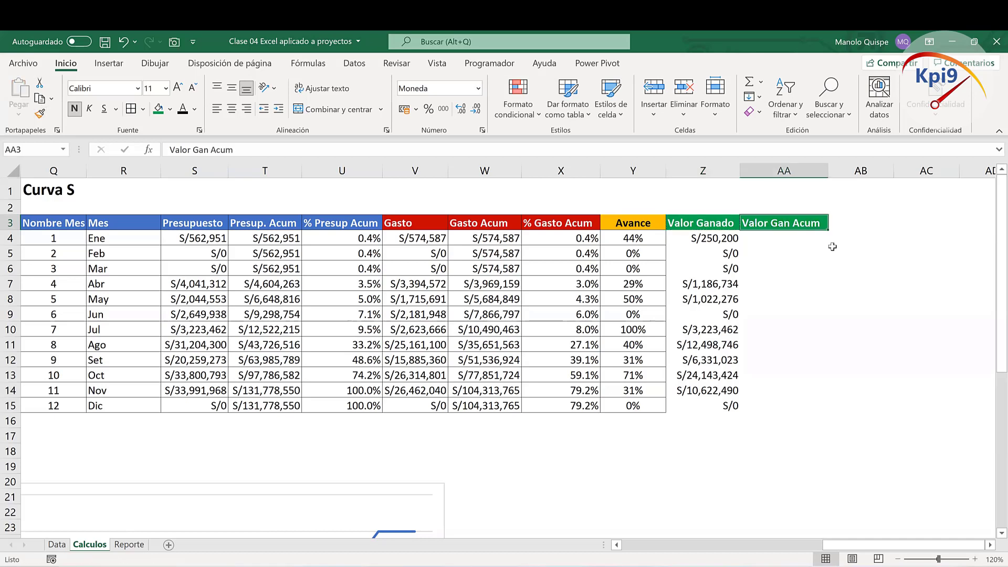
Step: Set AA4 to =Z4 as January's cumulative earned value
left_click(775, 239)
type("=")
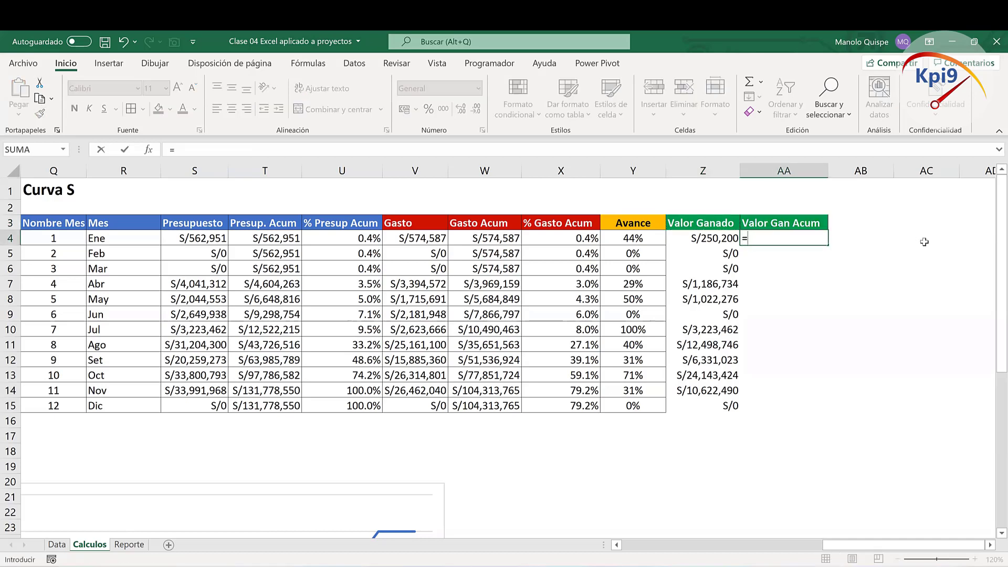
left_click(728, 239)
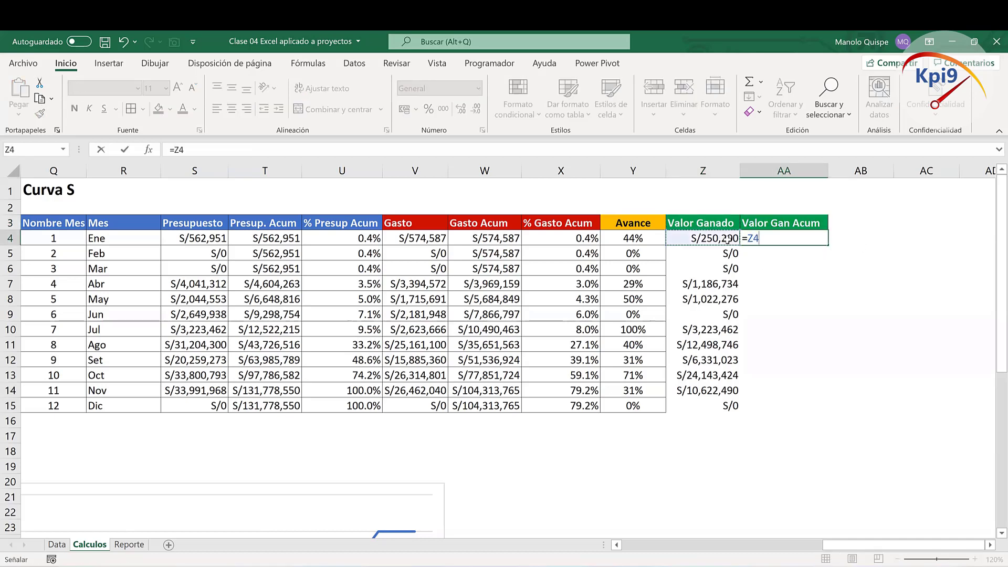
key("Return")
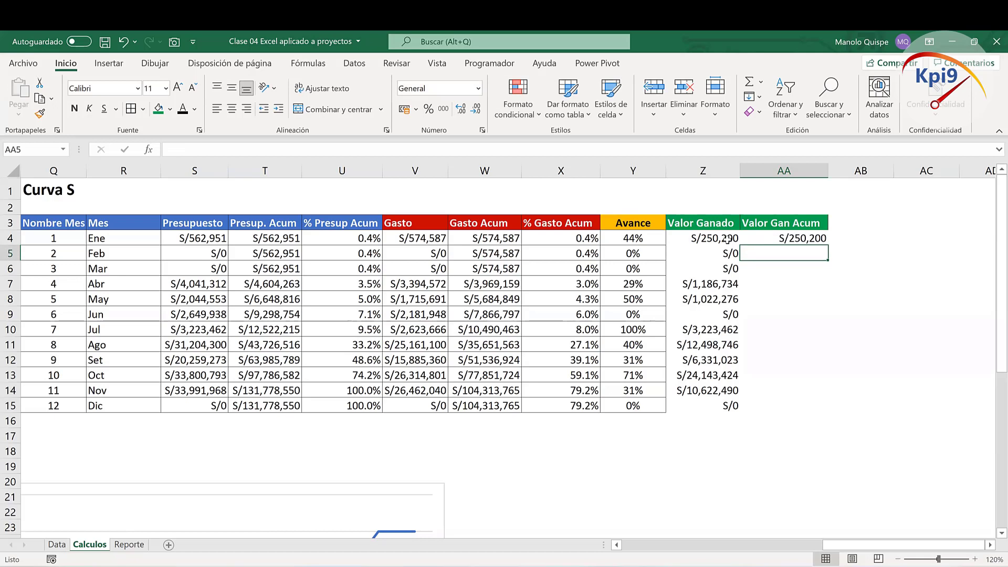
Step: Enter =AA4+Z5 in AA5 and fill the running total down to December
type("=")
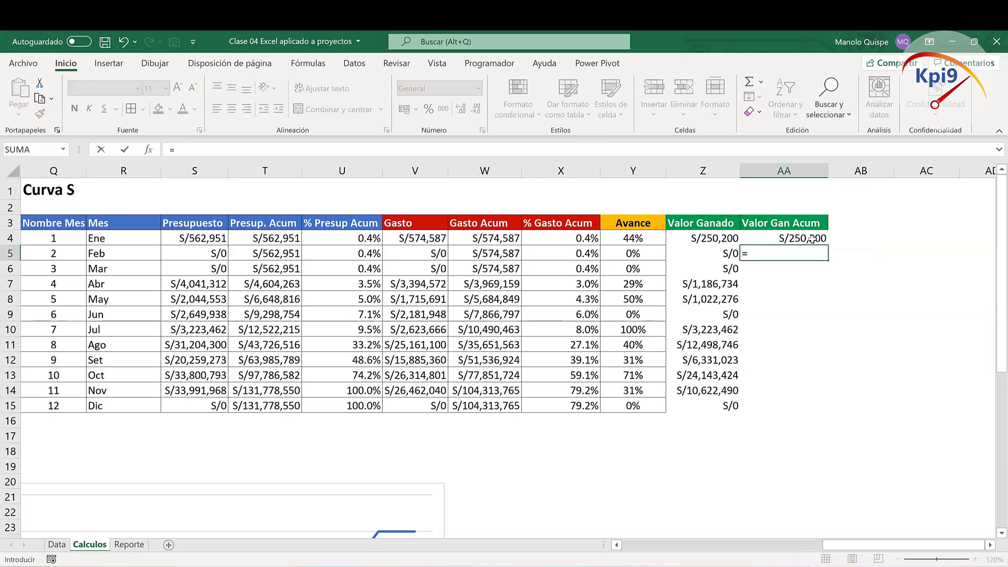
left_click(812, 238)
type("+")
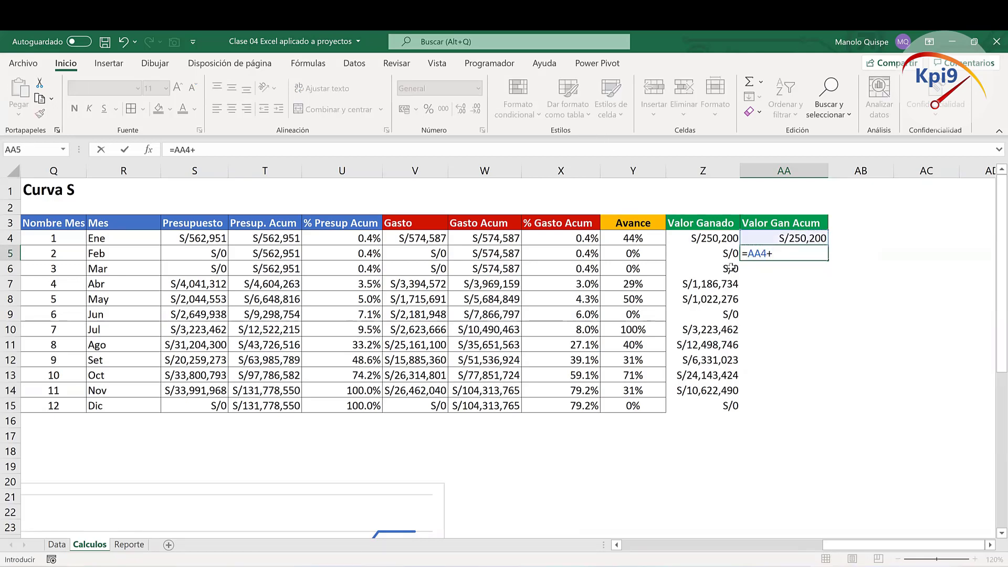
left_click(719, 254)
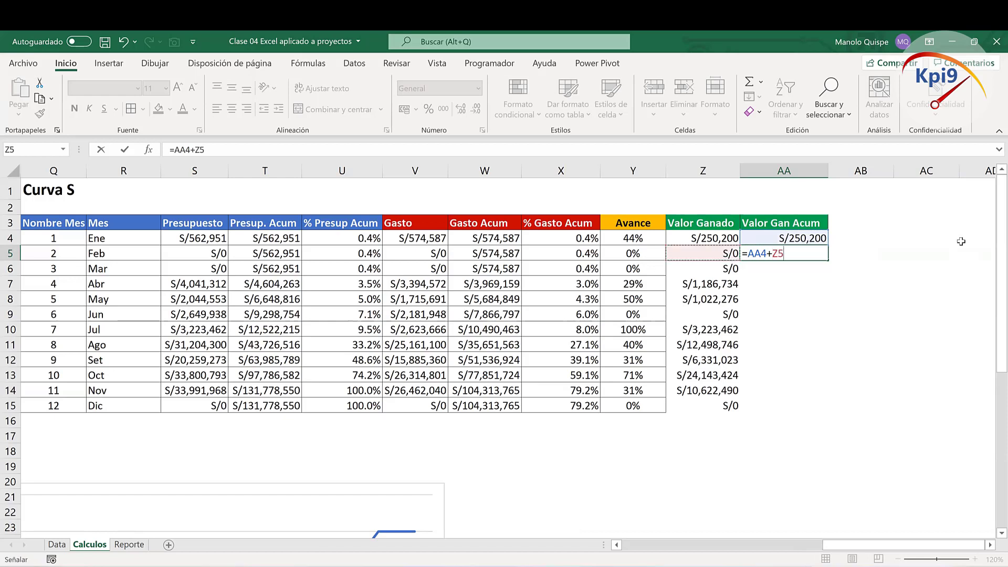
key("Return")
left_click(822, 254)
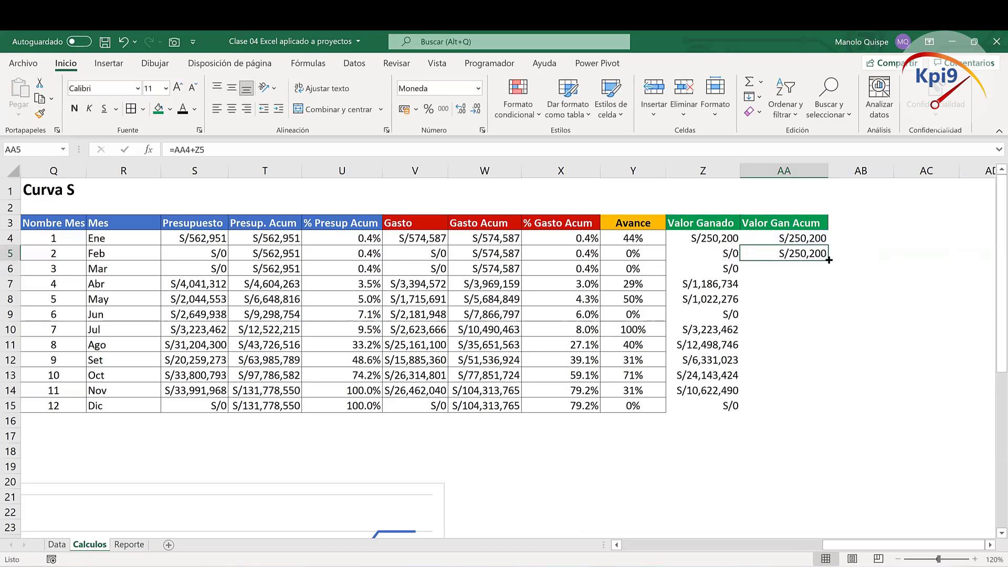
left_click_drag(829, 259, 799, 415)
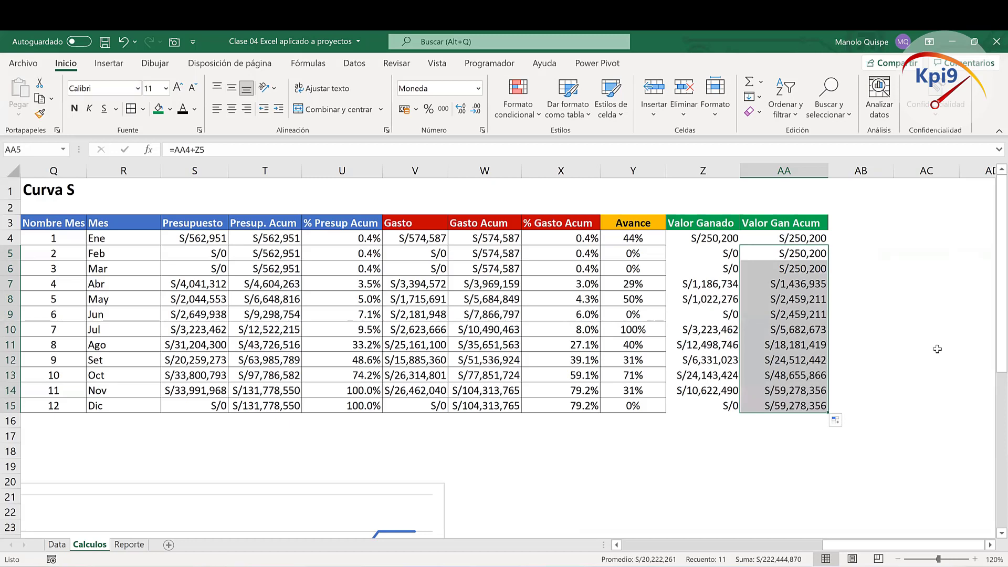
left_click(913, 316)
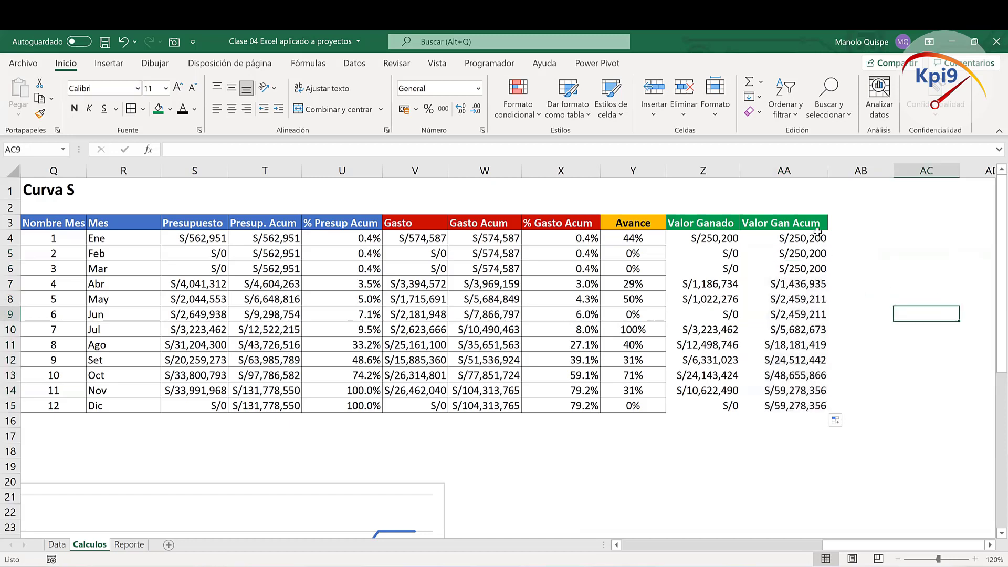
left_click(848, 223)
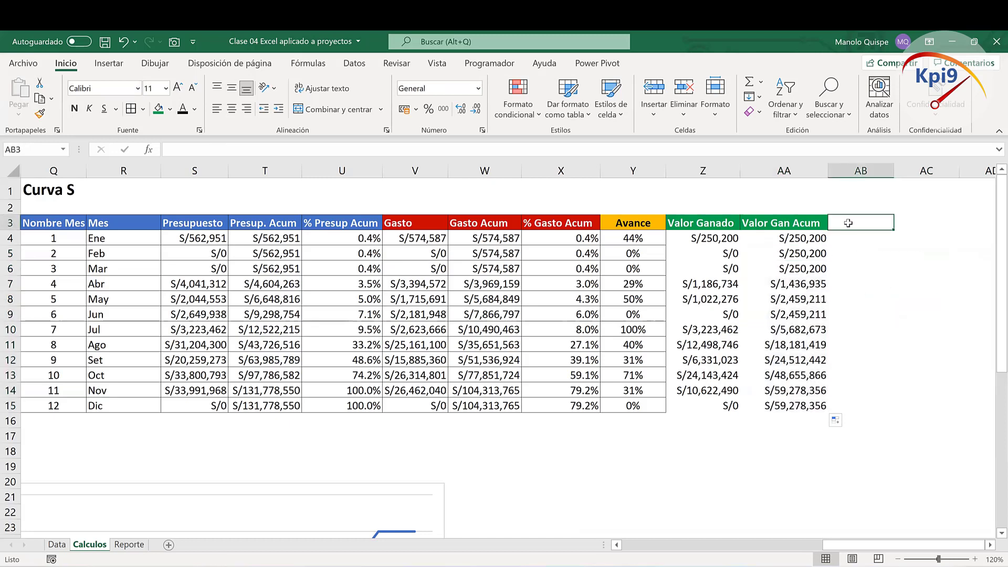
Step: Type the '% Valor Ganado Acum' header in AB3 (misspelled 'Balor') and autofit column AB
type("%")
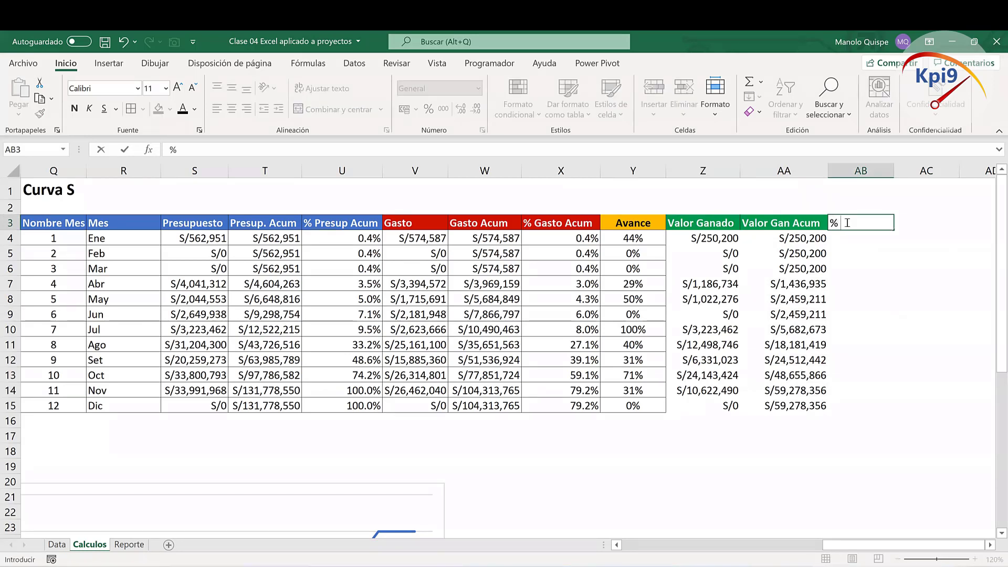
type("Balor ganado")
key("BackSpace")
key("BackSpace")
key("BackSpace")
key("BackSpace")
key("BackSpace")
key("BackSpace")
key("BackSpace")
type("G")
type("anado Acum")
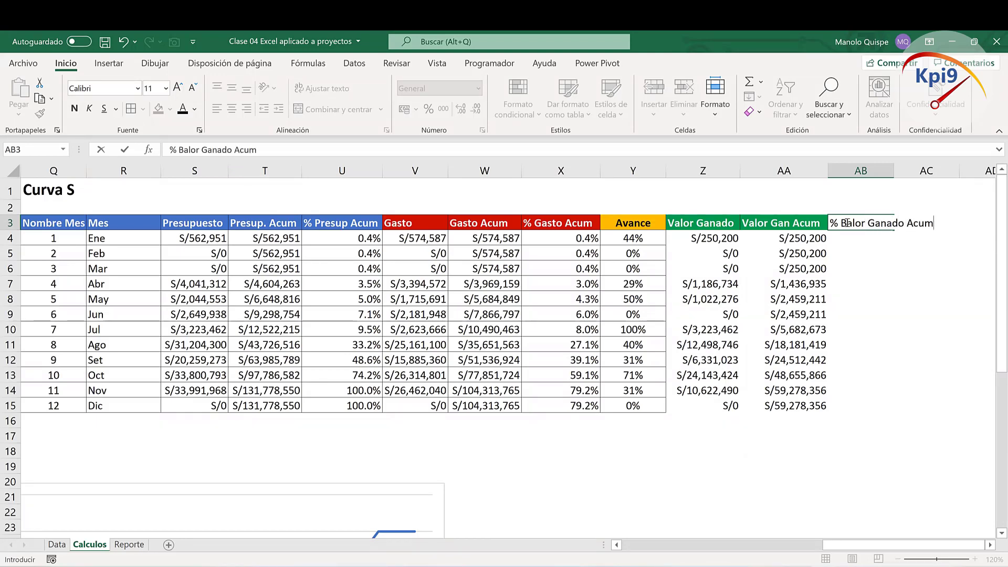
key("Return")
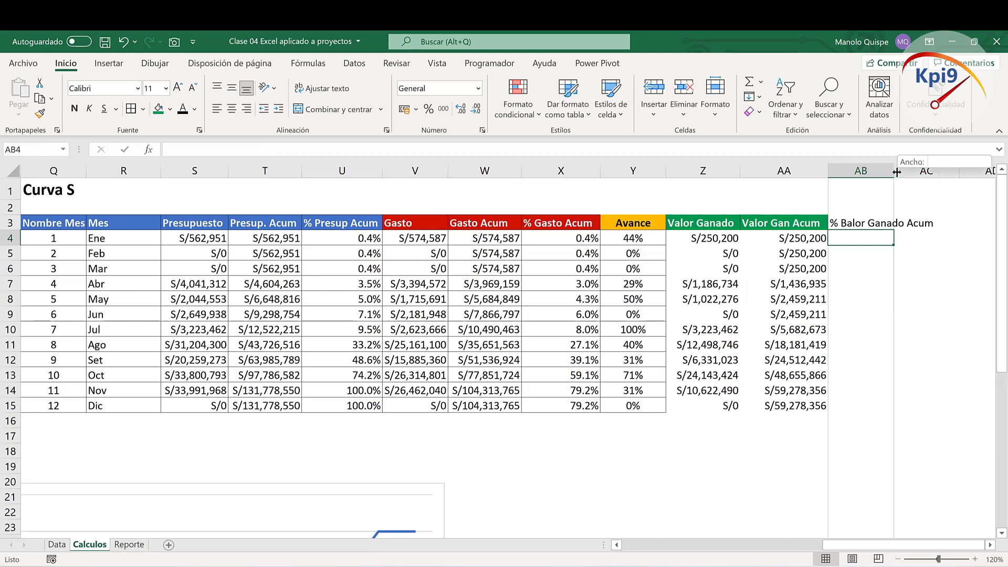
double_click(894, 170)
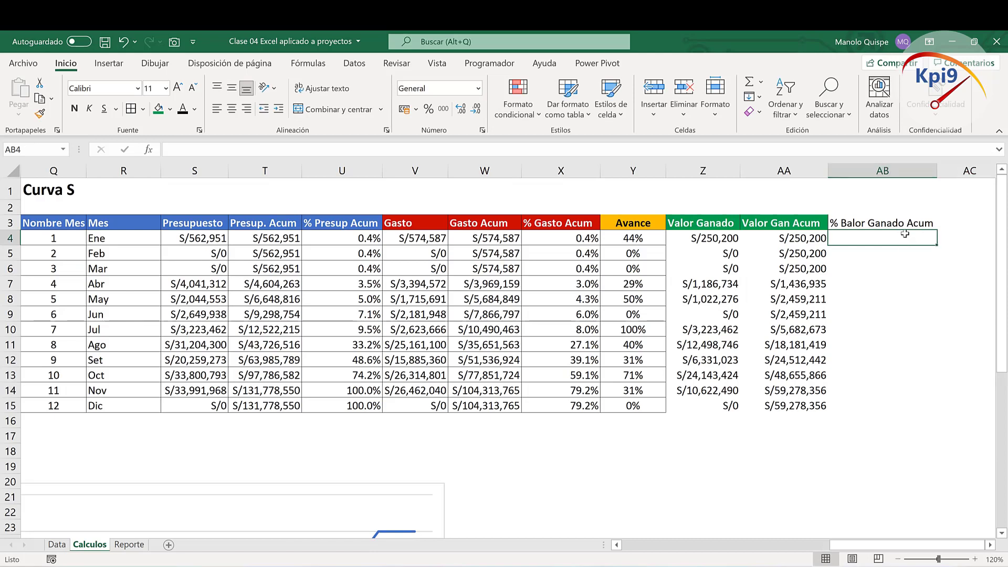
Step: Copy the green header style from Valor Gan Acum onto AB3 and widen column AB
left_click(796, 227)
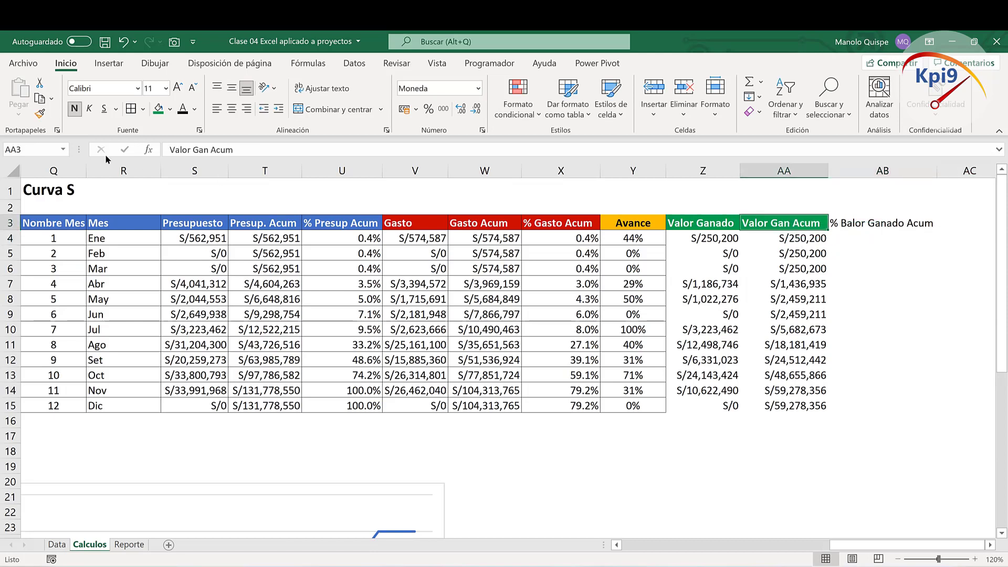
left_click(39, 113)
left_click(884, 224)
left_click(884, 224)
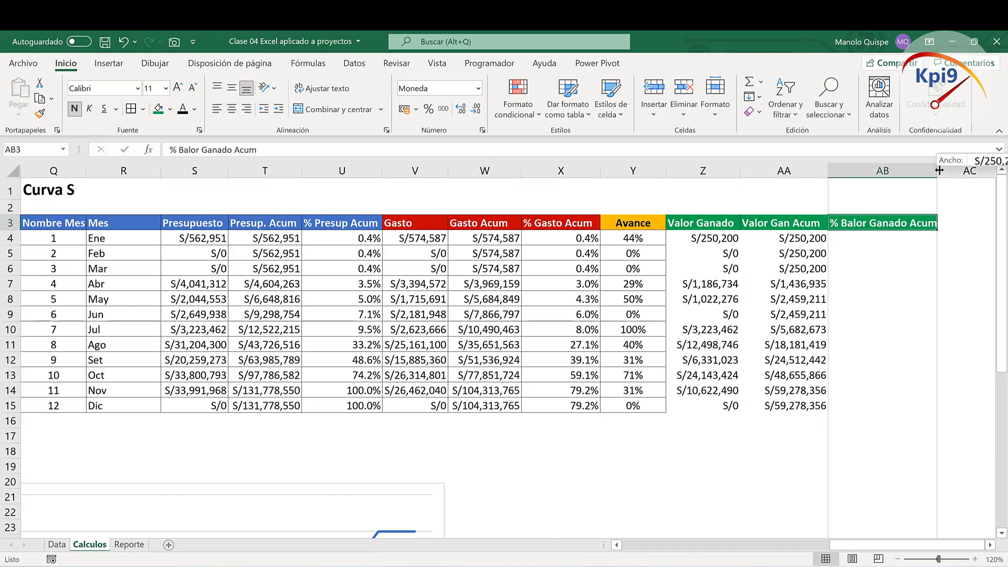
left_click_drag(942, 174, 945, 174)
Step: Correct 'Balor' to 'Valor' in the AB3 header
double_click(847, 222)
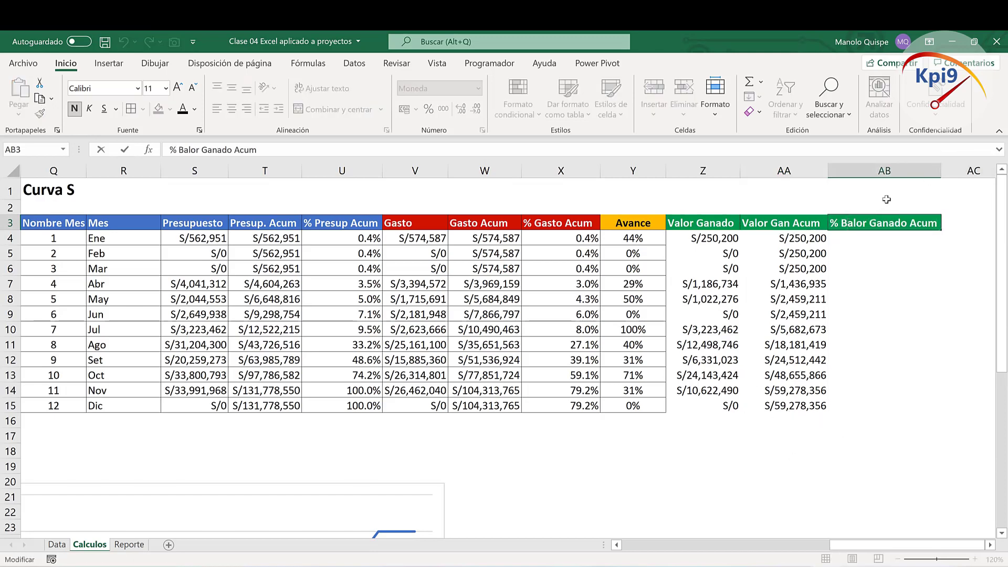
key("BackSpace")
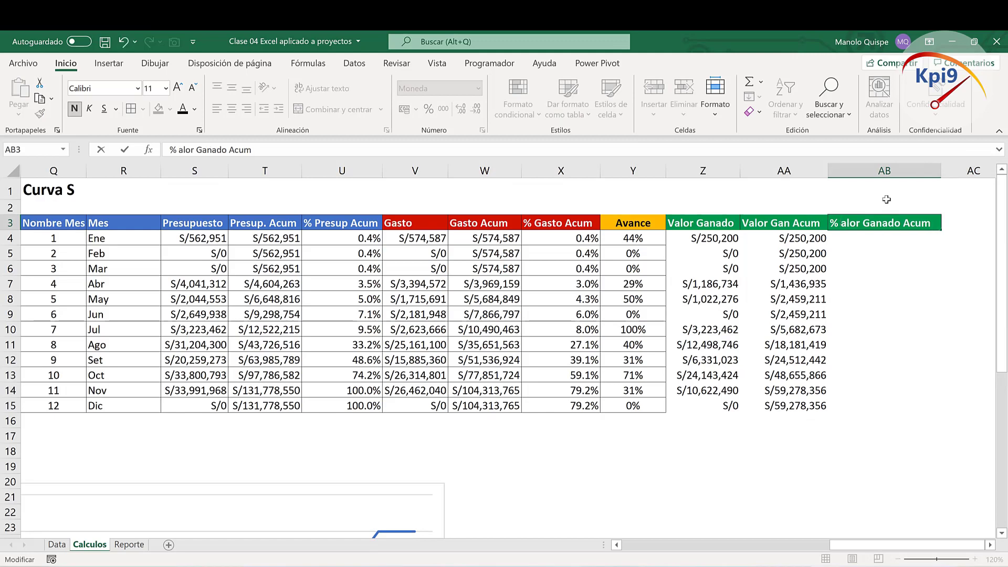
type("V")
key("Return")
Step: Enter =AA4/$T$15 in AB4, dividing cumulative earned value by the total budget
type("=")
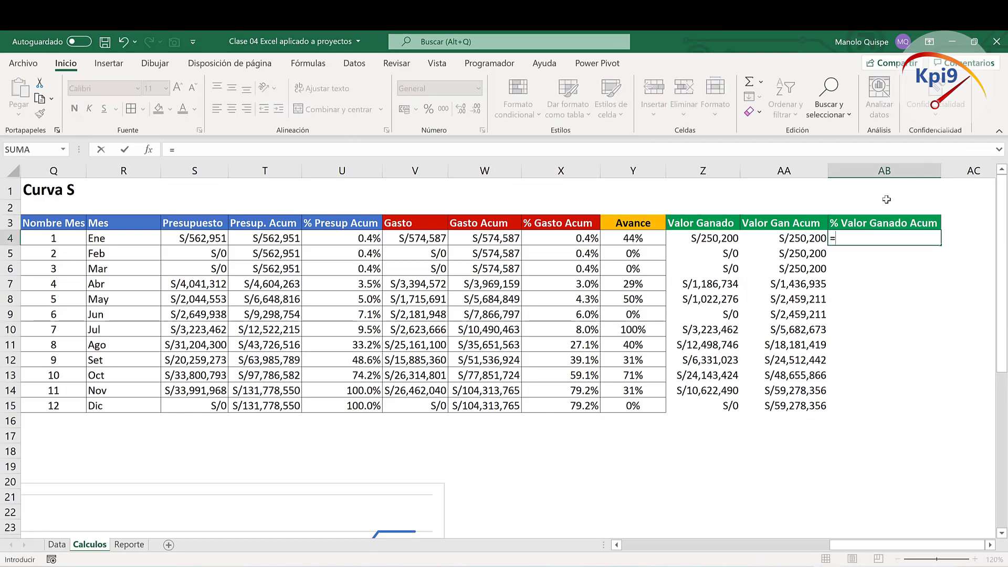
left_click(808, 238)
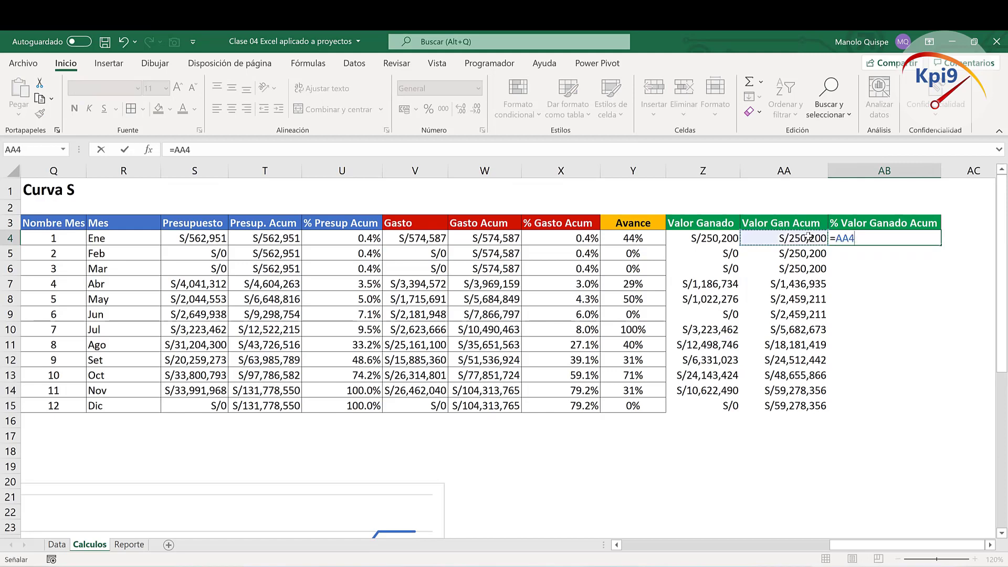
type("/")
left_click(270, 412)
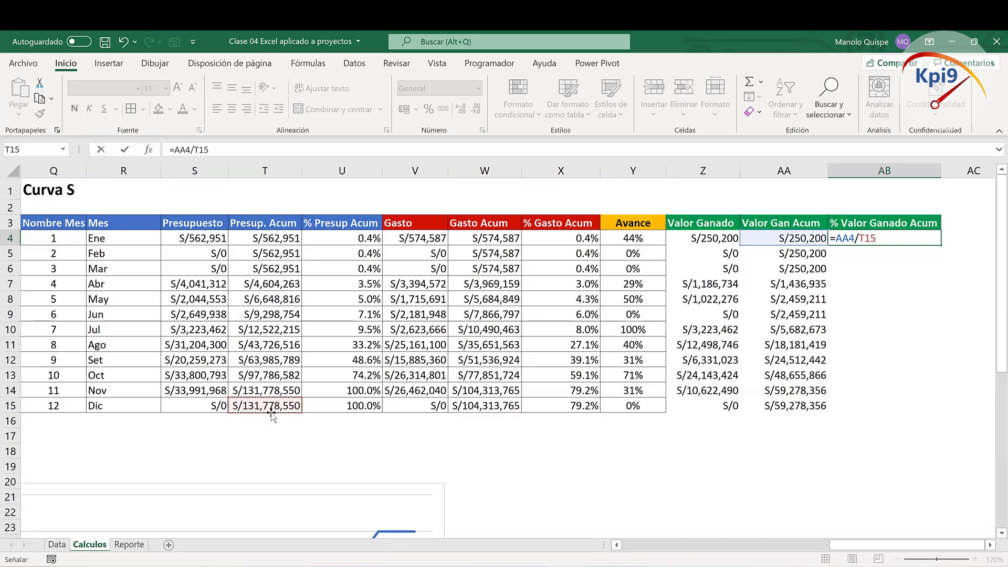
key("F4")
key("Return")
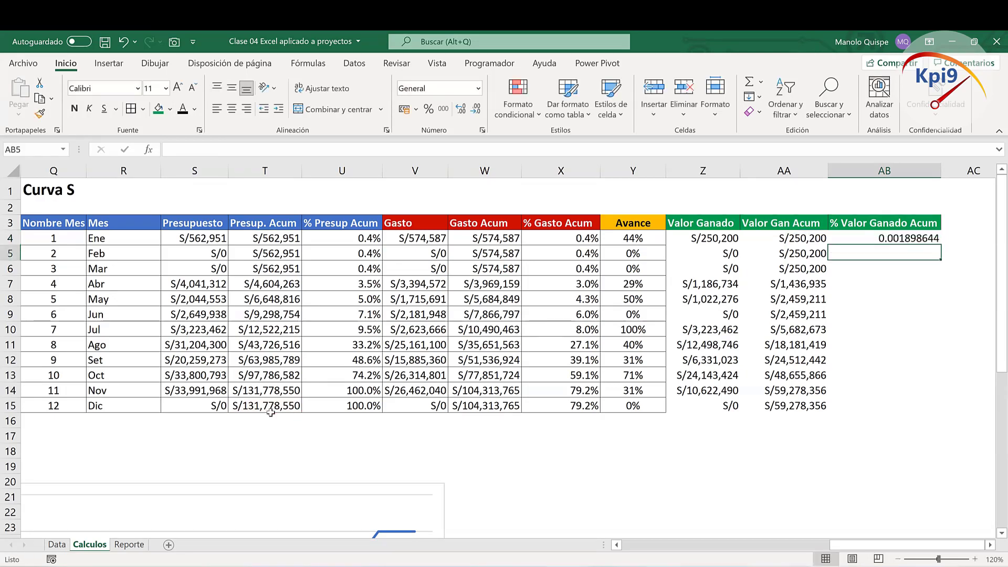
Step: Format AB4 as a one-decimal percentage and fill it down to December
left_click(869, 236)
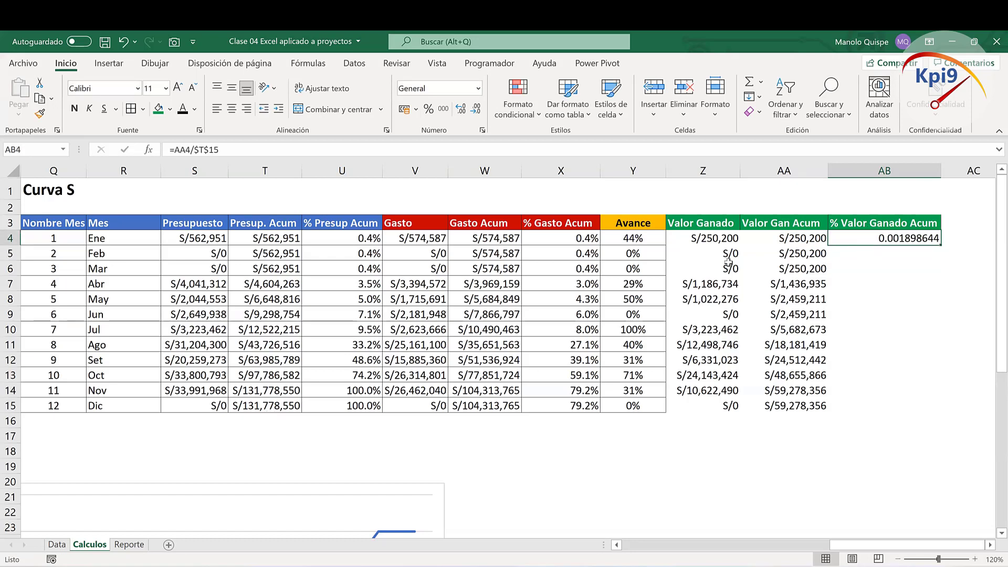
left_click(429, 109)
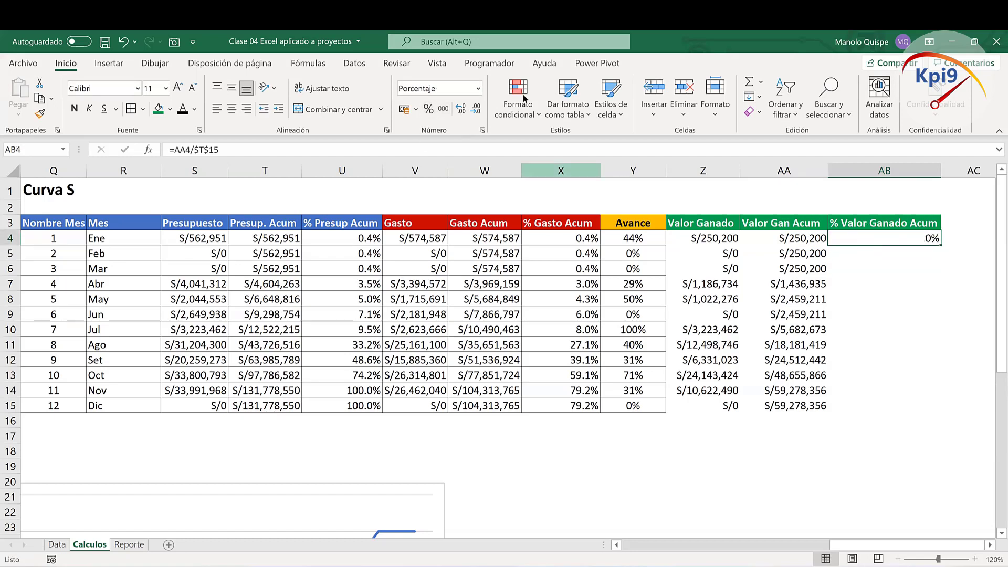
left_click(461, 109)
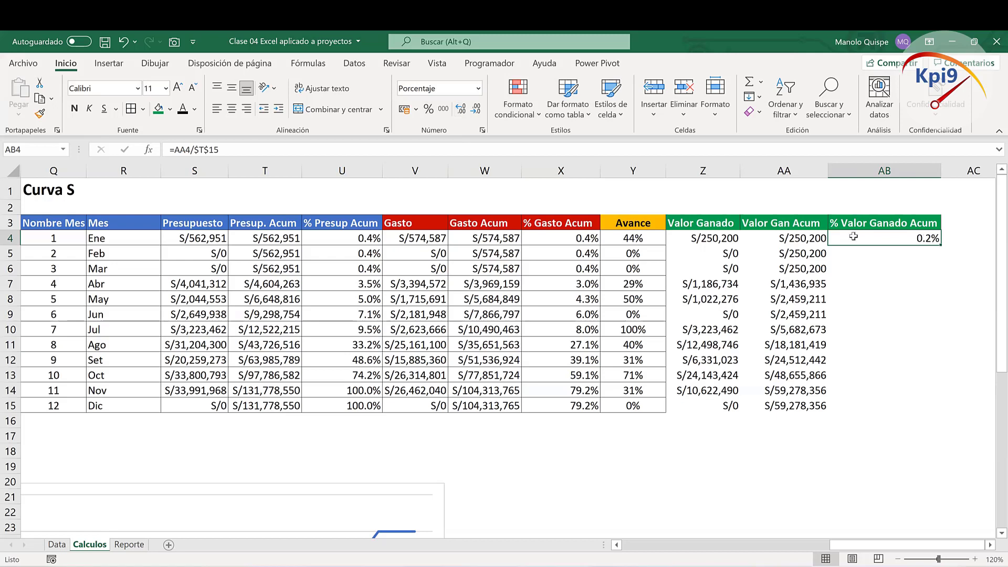
left_click_drag(941, 244, 913, 407)
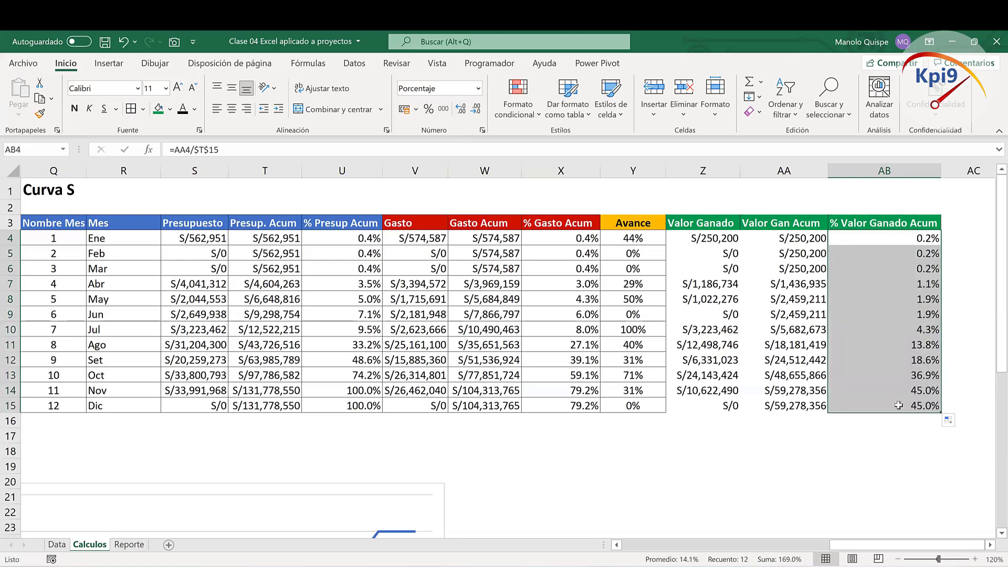
left_click(898, 405)
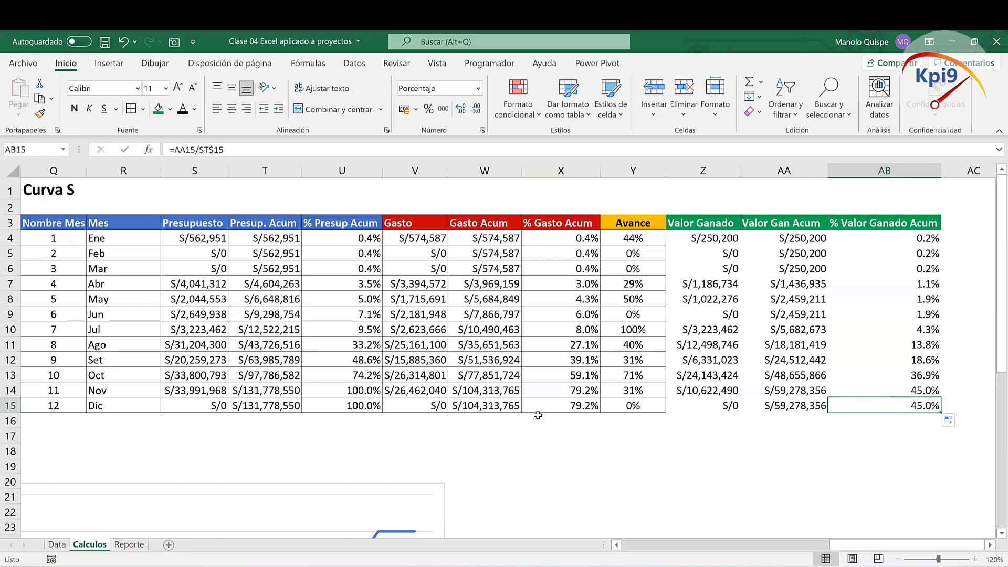
Step: Move the chart beside the month table and add a new series named from AB3
left_click(577, 405)
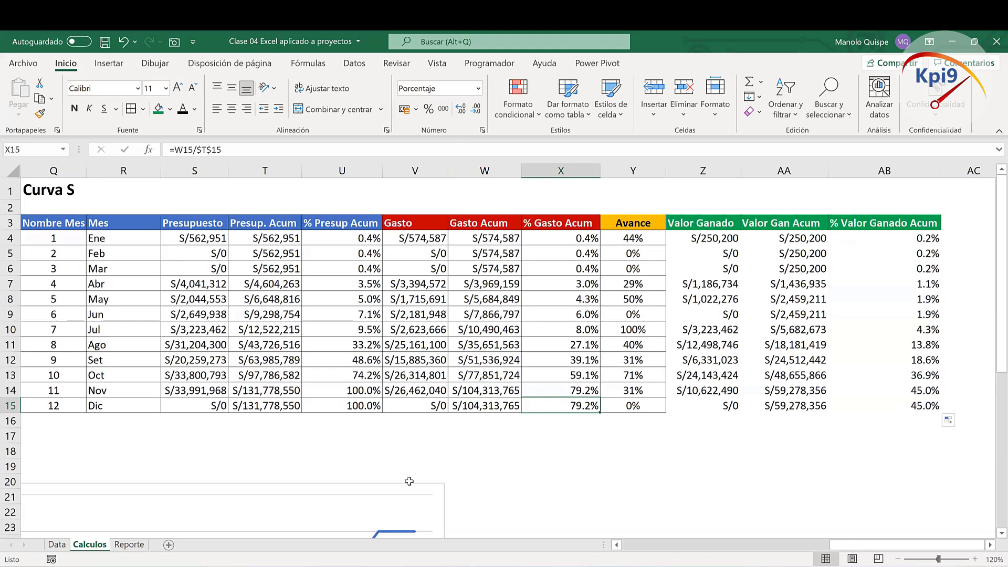
mouse_move(416, 475)
left_mouse_down()
mouse_move(527, 244)
mouse_move(598, 194)
left_mouse_up()
right_click(478, 230)
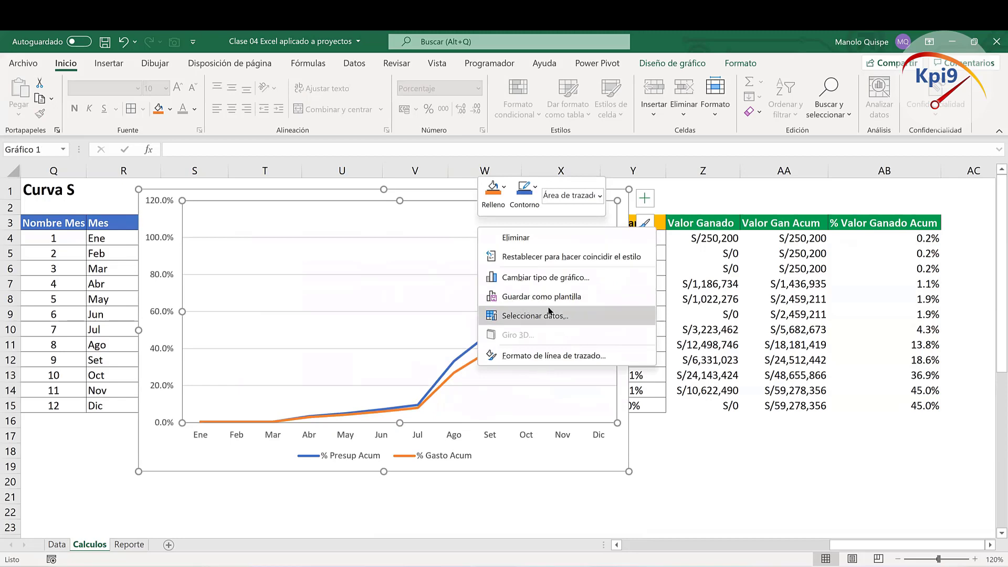
left_click(532, 317)
left_click(521, 300)
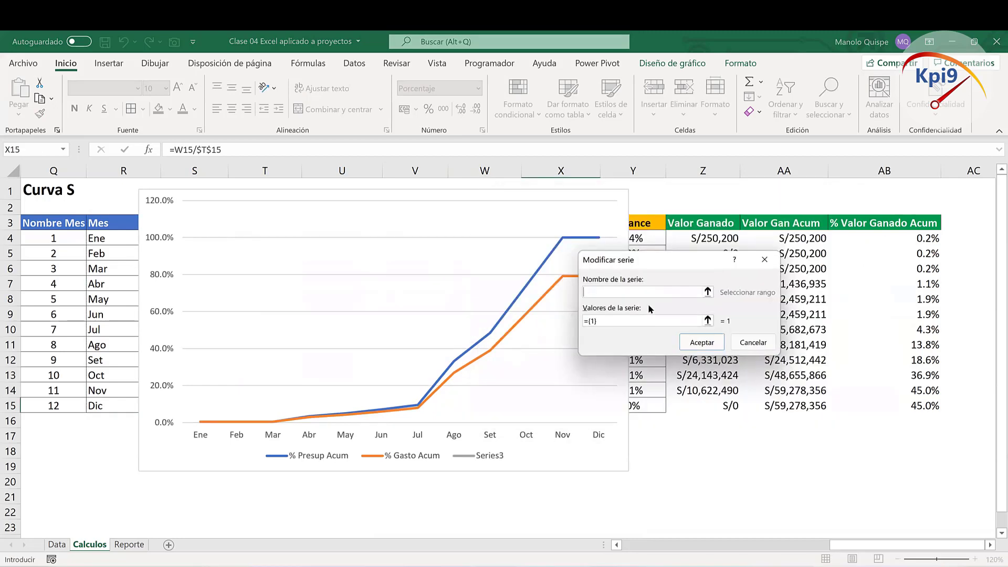
left_click(707, 291)
left_click(907, 224)
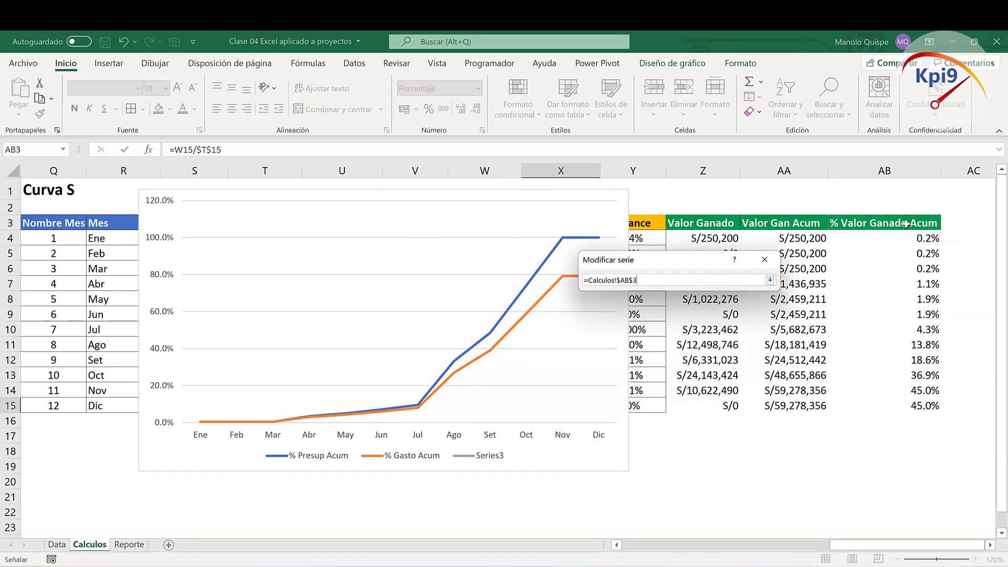
Step: Set the new series values to AB4:AB15, confirm, and enlarge the chart
left_click(770, 280)
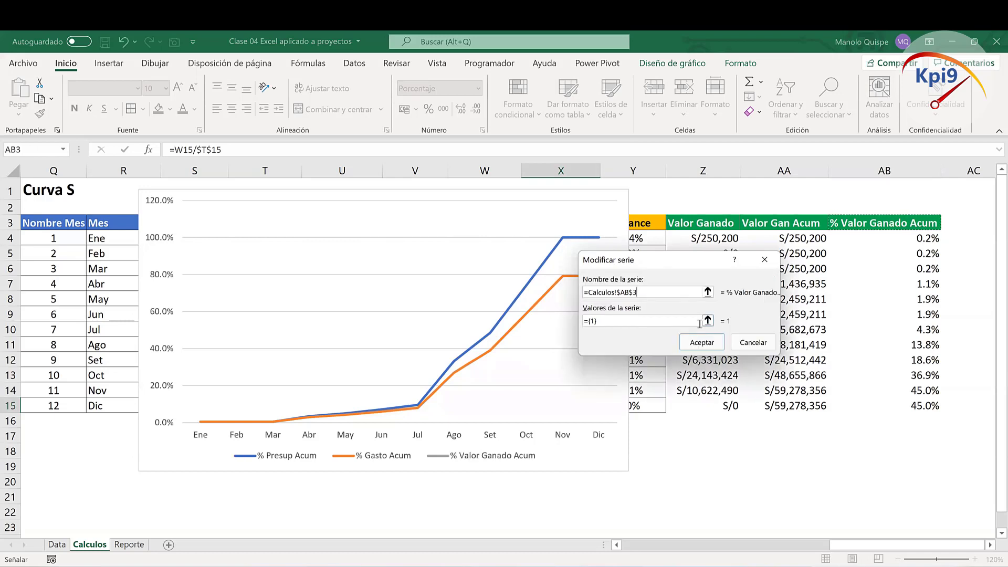
left_click(700, 322)
left_click_drag(893, 239, 891, 403)
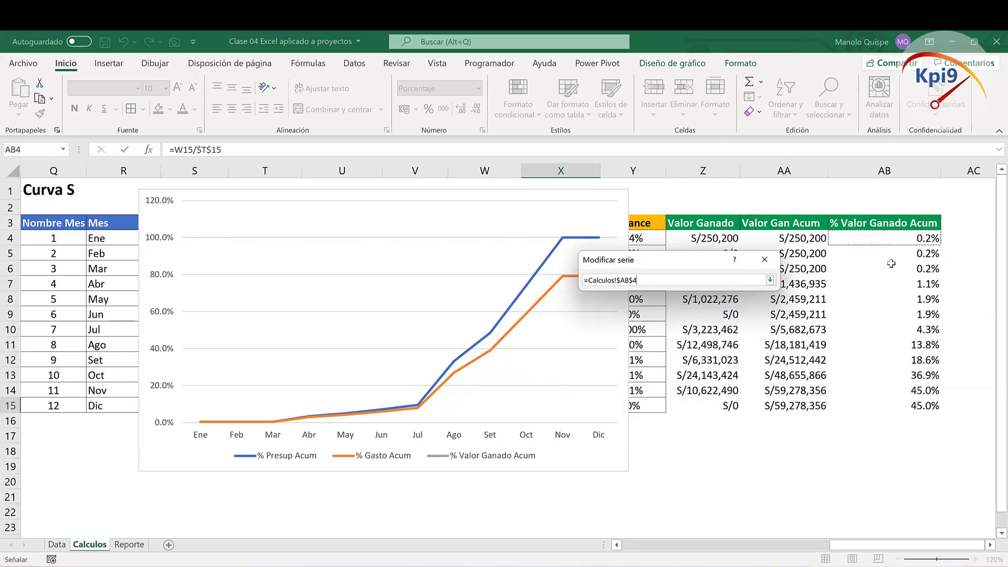
left_click(770, 280)
left_click(705, 343)
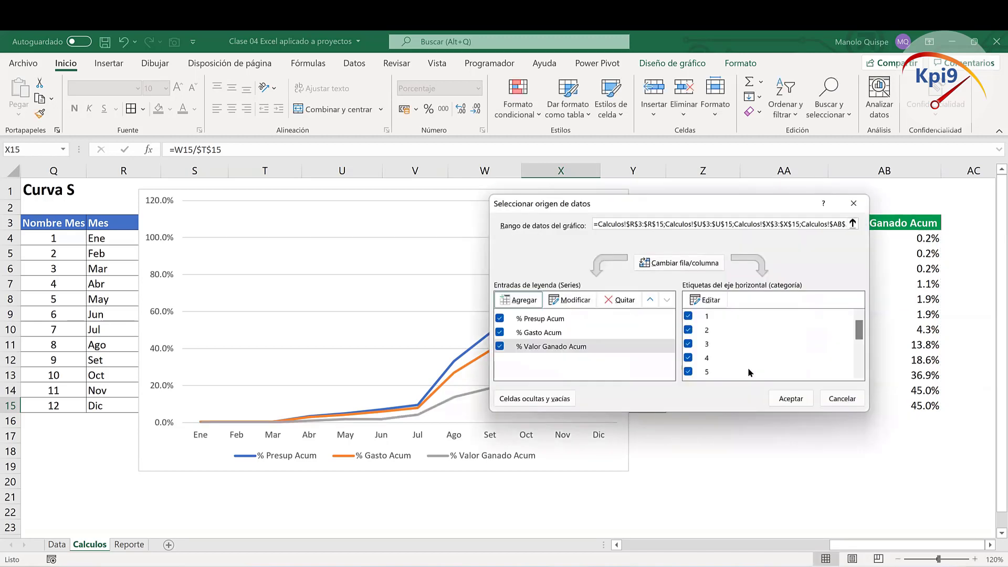
left_click(789, 398)
left_click_drag(627, 473, 706, 510)
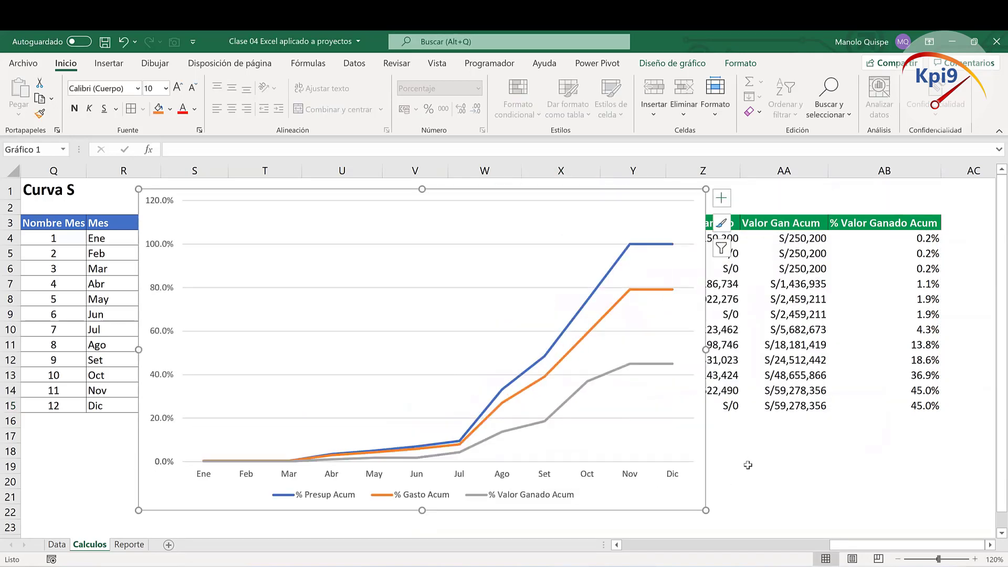
left_click(761, 447)
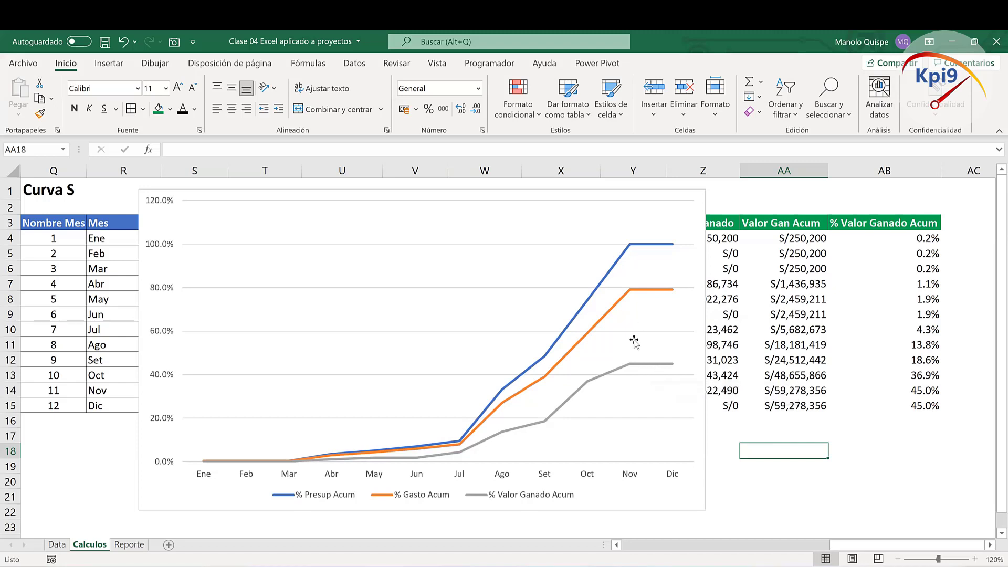
mouse_move(650, 219)
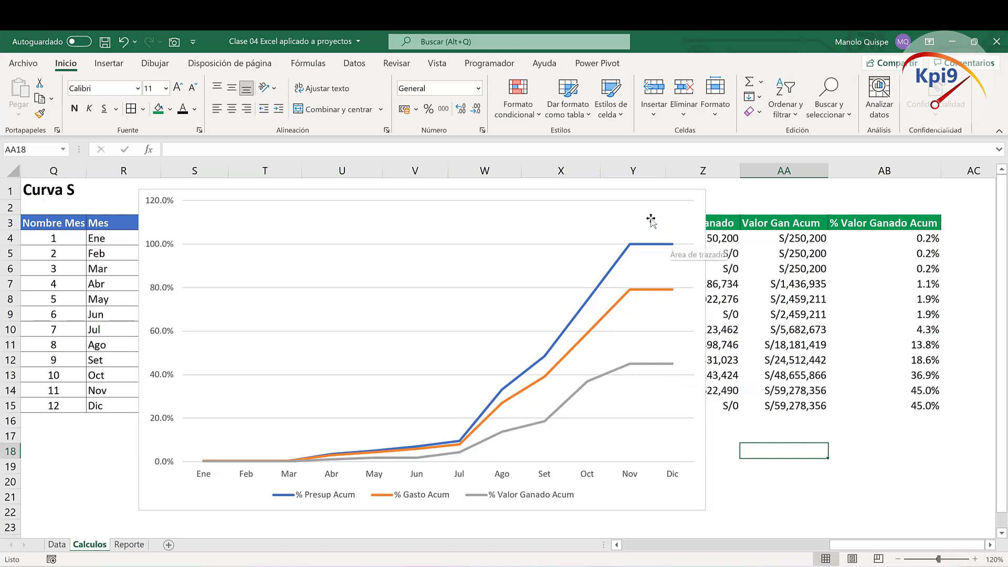
Step: Nudge the Curva S chart left so the Valor Ganado monthly values are visible again
mouse_move(628, 195)
left_mouse_down()
mouse_move(646, 201)
mouse_move(598, 203)
left_mouse_up()
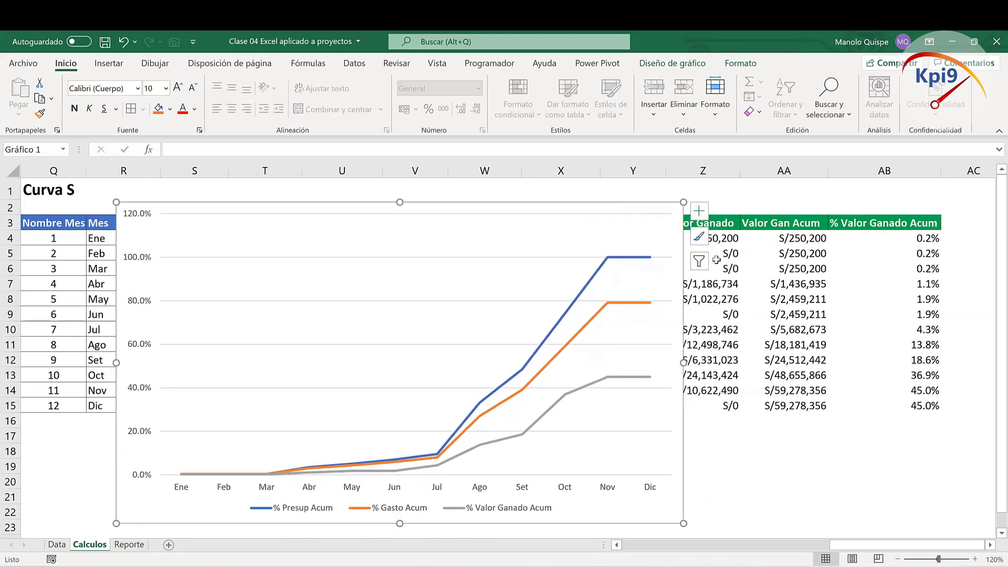
Step: Fix the chart's vertical axis bounds at minimum 0.0 and maximum 1.05
left_click_drag(685, 434, 692, 423)
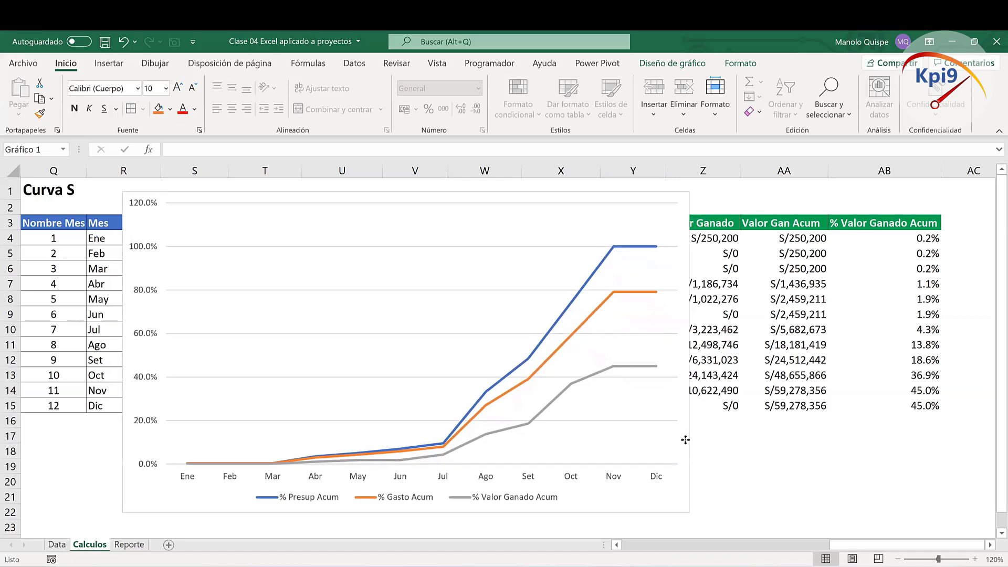
left_click(154, 251)
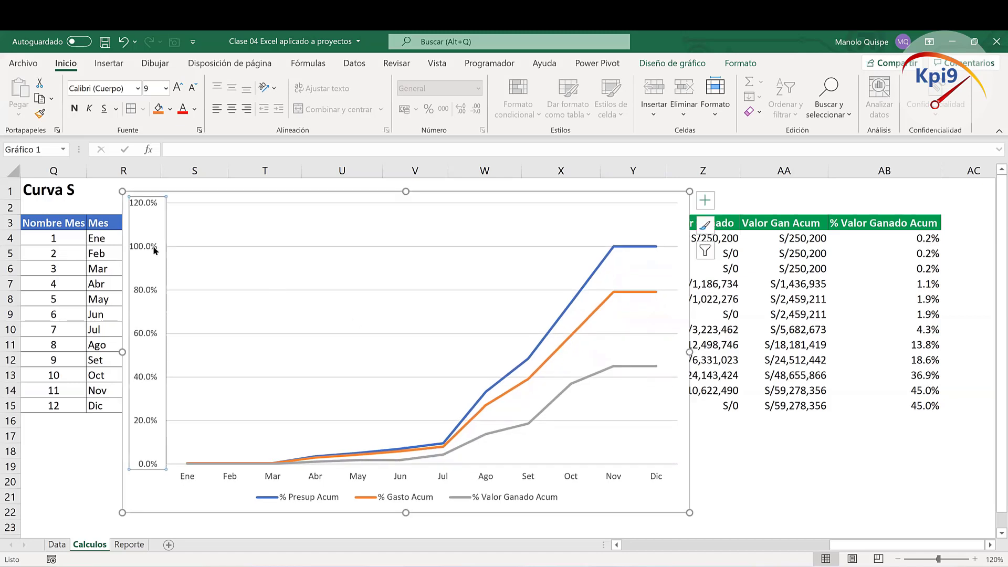
right_click(155, 251)
left_click(225, 423)
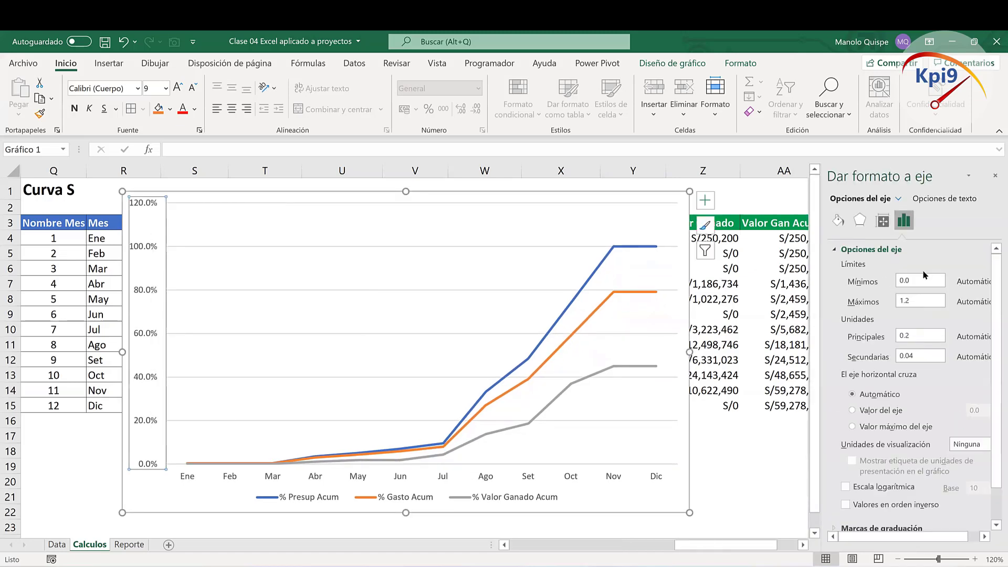
left_click_drag(914, 281, 895, 288)
key("Return")
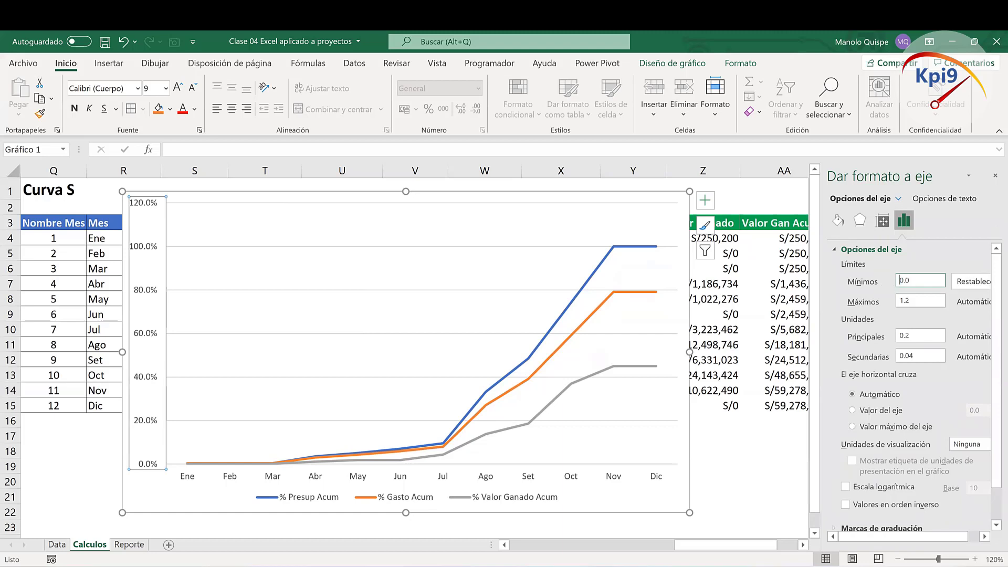
left_click_drag(923, 300, 896, 301)
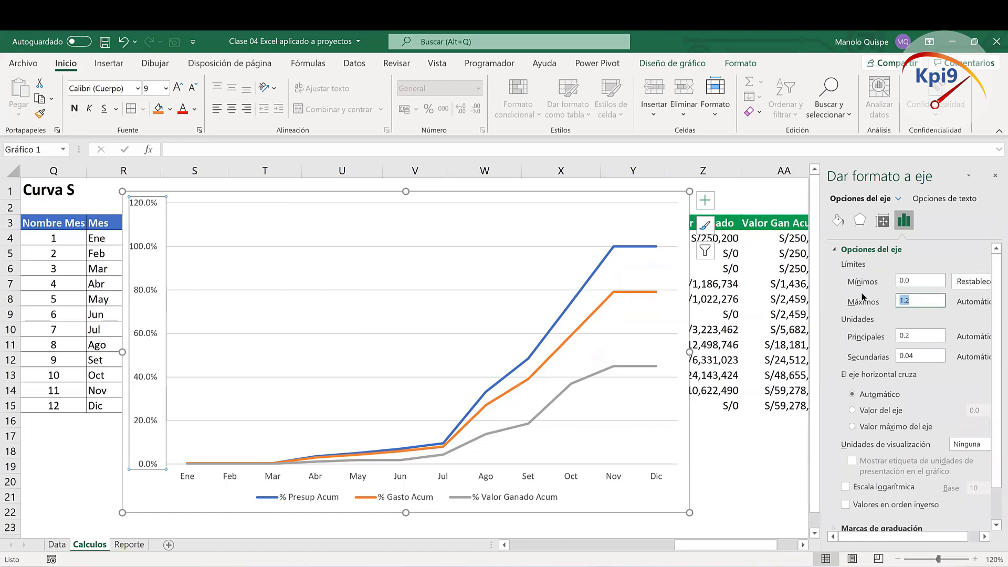
type("105")
key("Return")
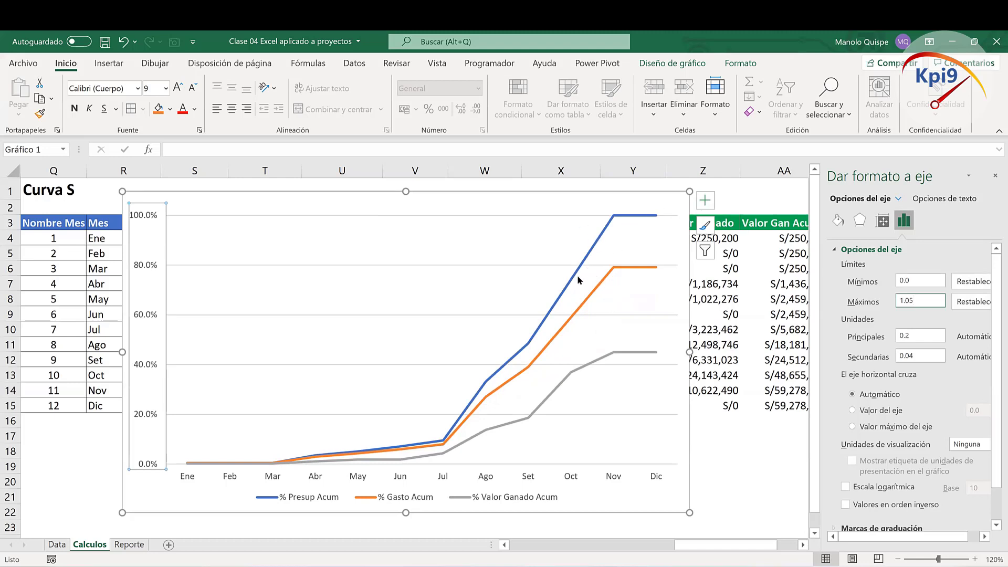
Step: Add axis titles and a chart title linked to Calculos!$Q$1 so it reads Curva S
left_click(706, 204)
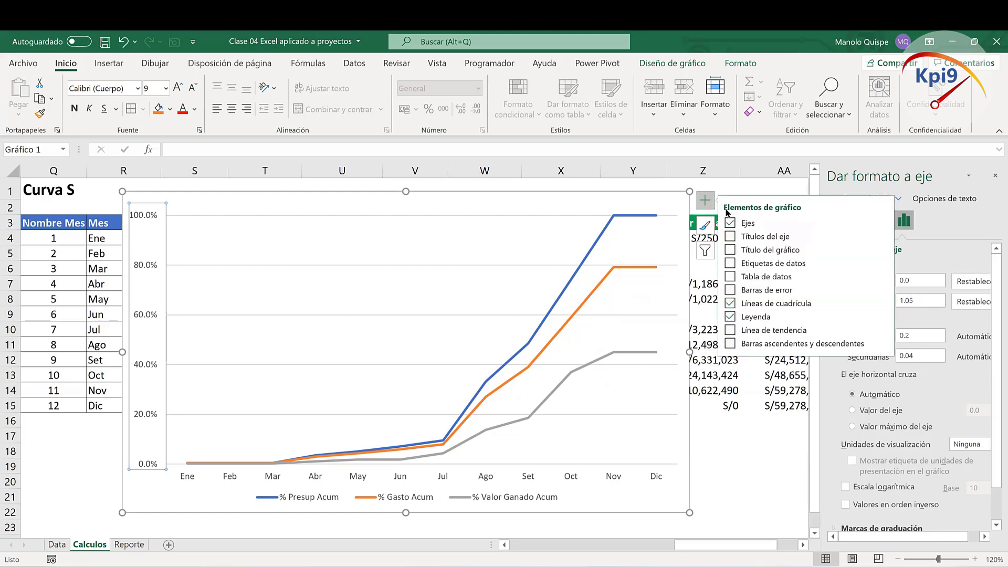
left_click(730, 237)
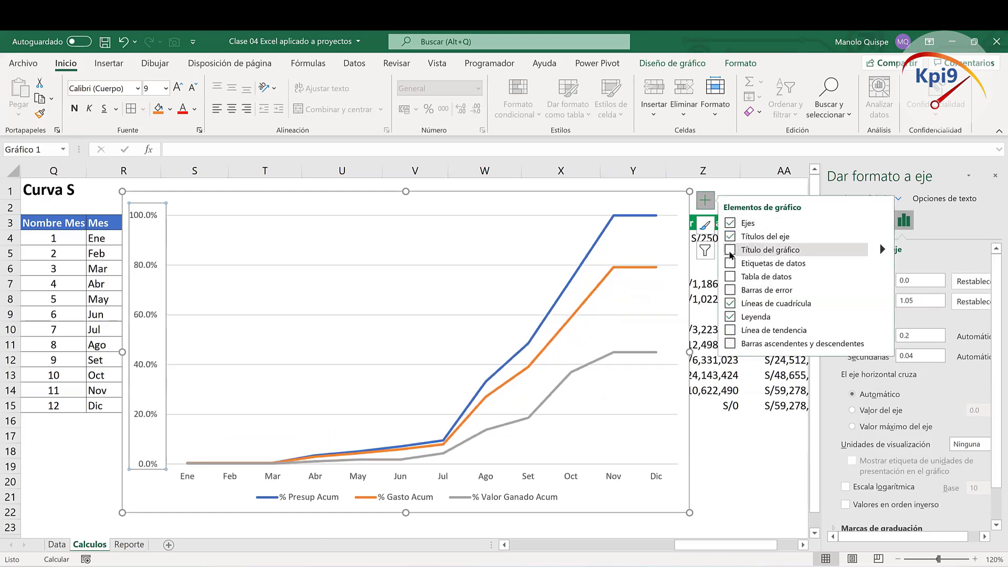
left_click(730, 250)
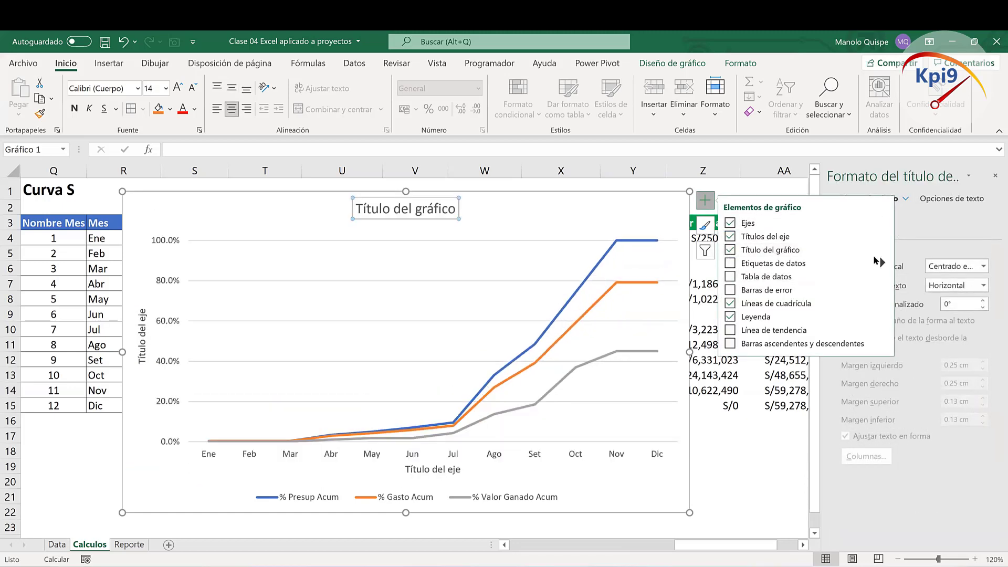
left_click(254, 151)
type("=")
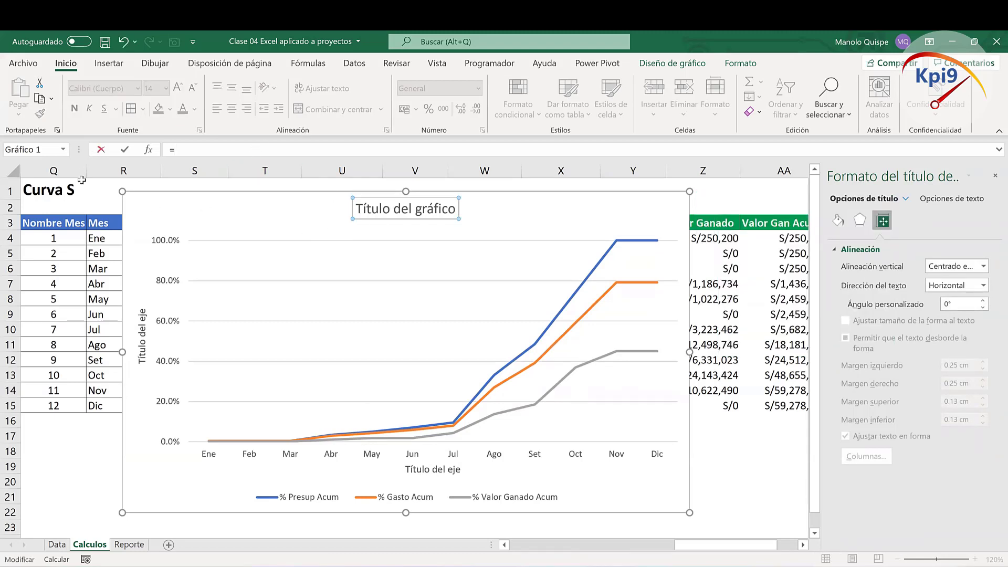
left_click(37, 190)
key("Return")
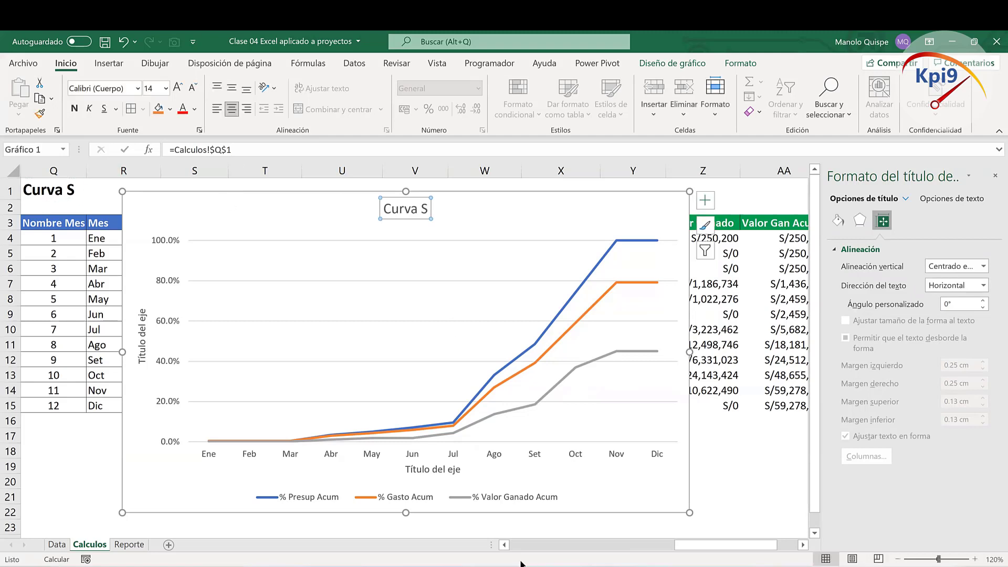
Step: Delete both axis titles and the vertical percentage axis, then close the format pane
left_click(440, 471)
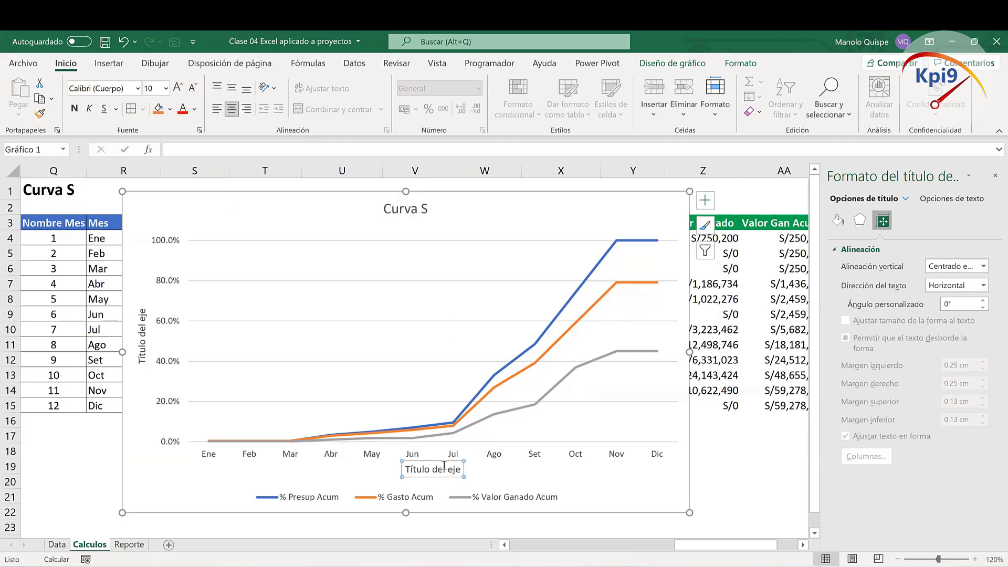
key("Delete")
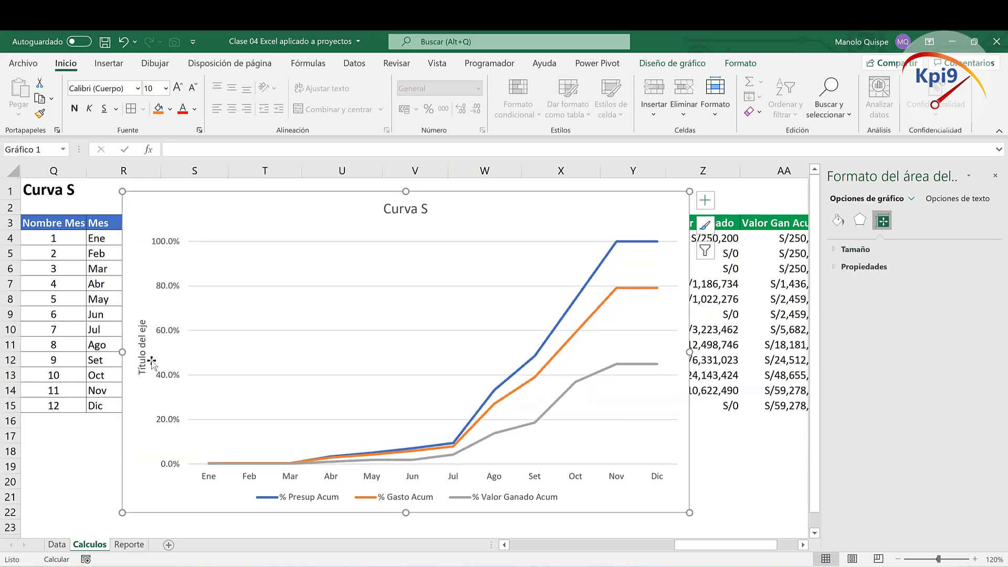
left_click(143, 357)
key("Delete")
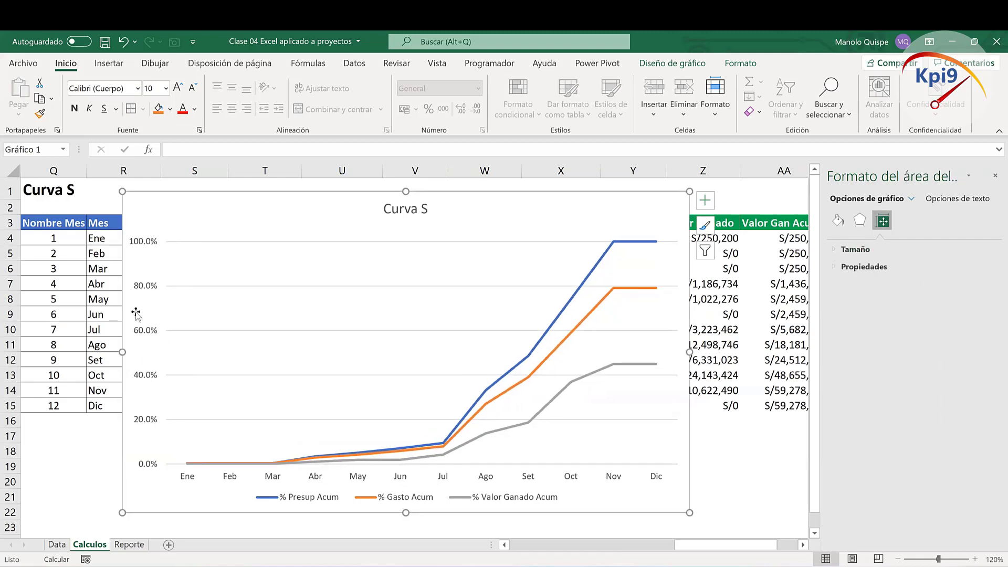
left_click(143, 293)
key("Delete")
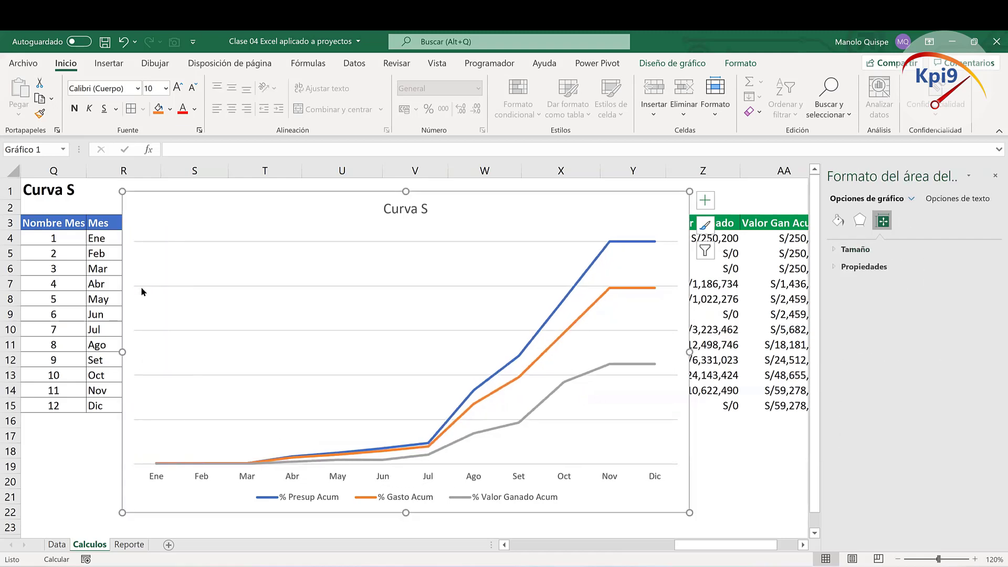
left_click(430, 330)
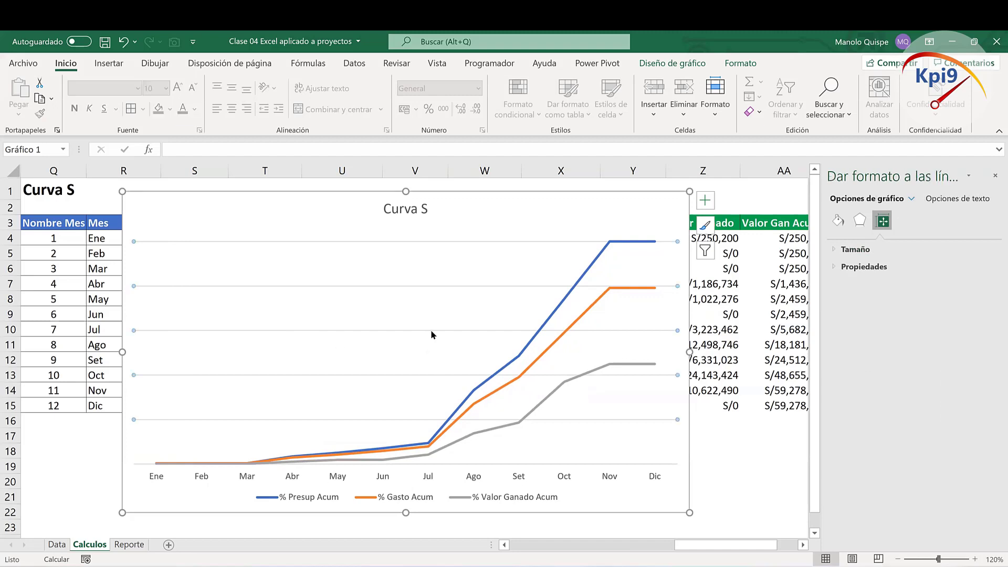
left_click(733, 424)
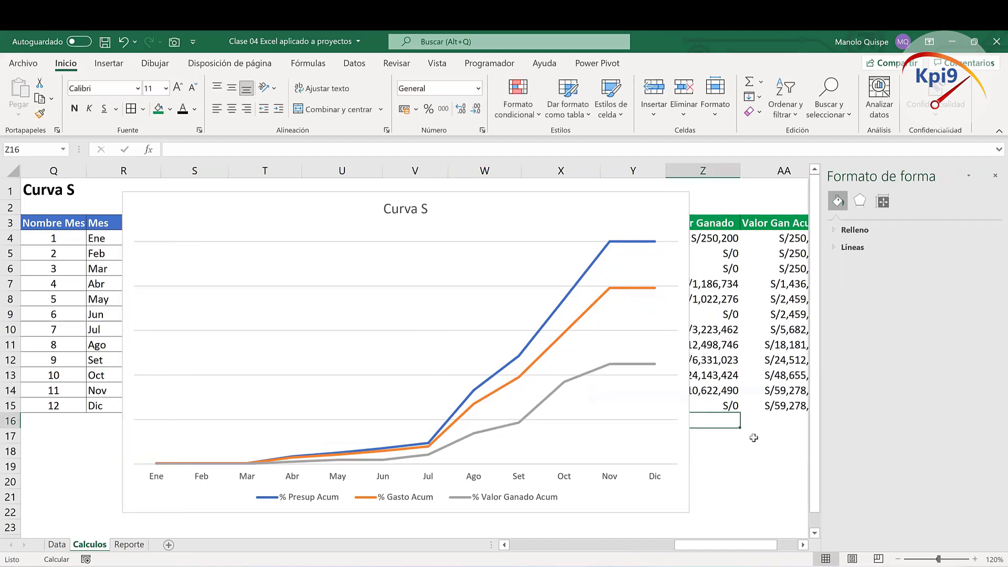
left_click(992, 172)
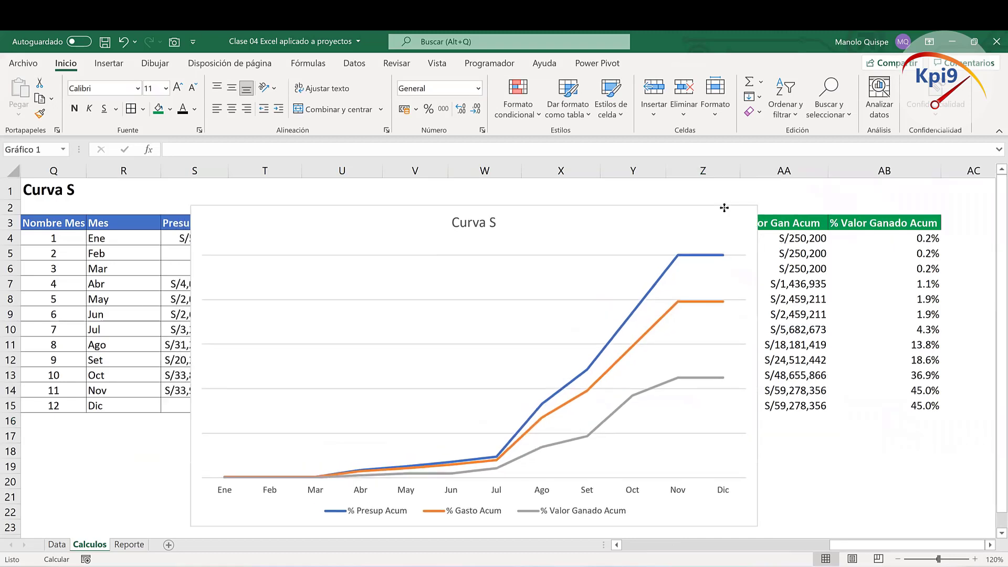
Step: Shift the Curva S chart so the full Valor Gan Acum column shows beside it
left_click_drag(641, 197, 707, 194)
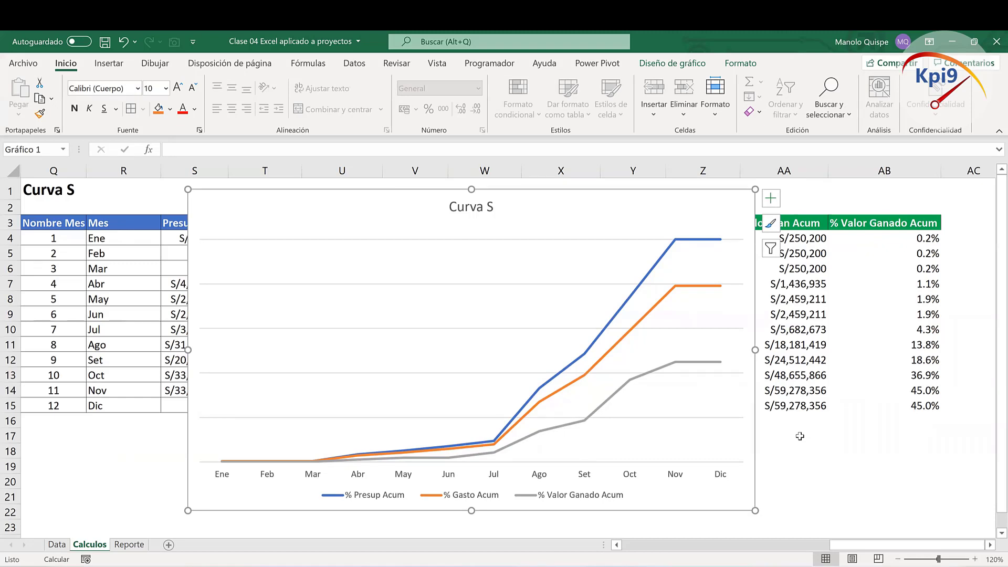
left_click_drag(753, 443, 732, 452)
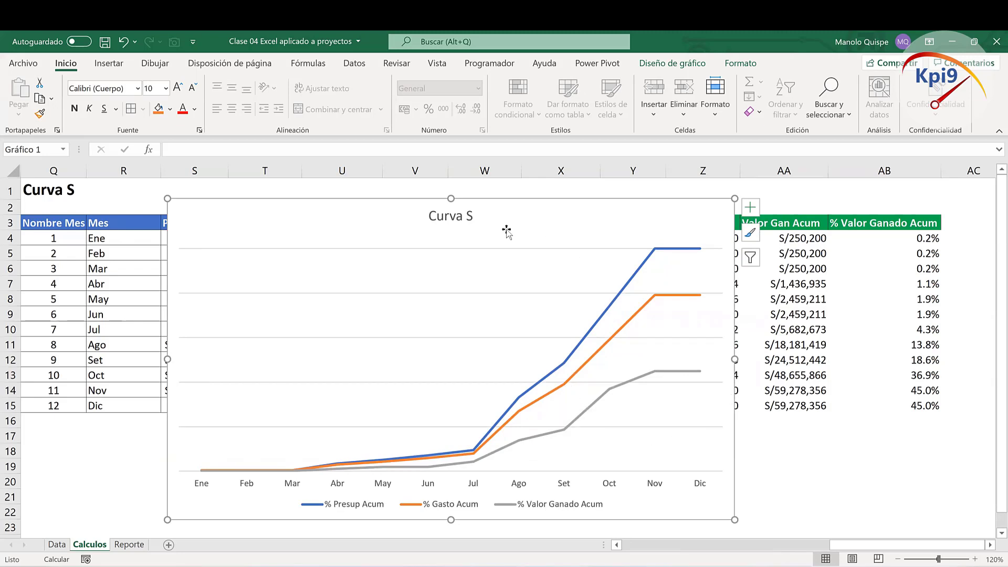
Step: Change the Q1 heading to 'Curva S de gestión de presupuesto del proyecto'
left_click(55, 195)
left_click(213, 149)
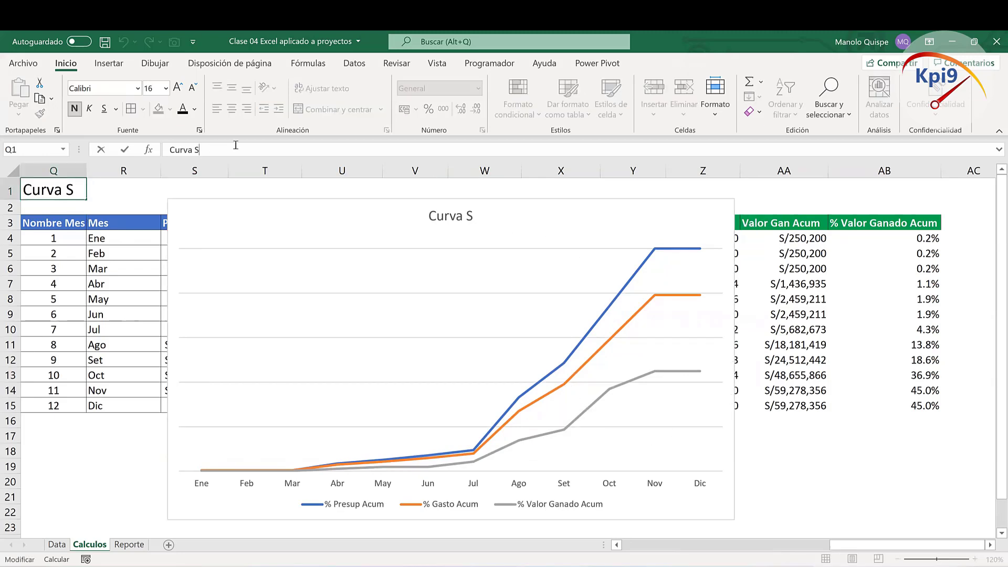
type("D")
key("BackSpace")
type("d")
type("e gesti")
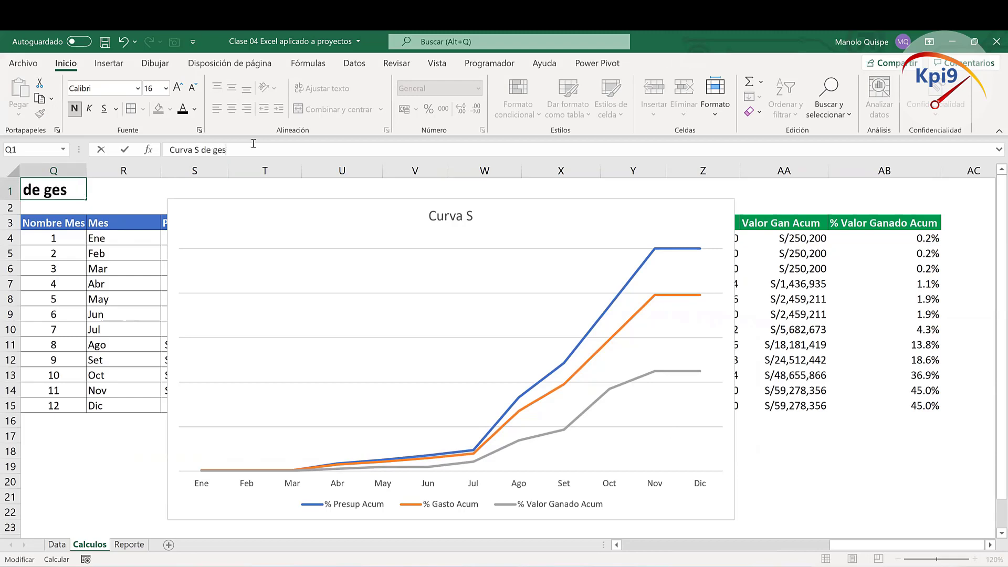
type("ó")
type("n de presupuye")
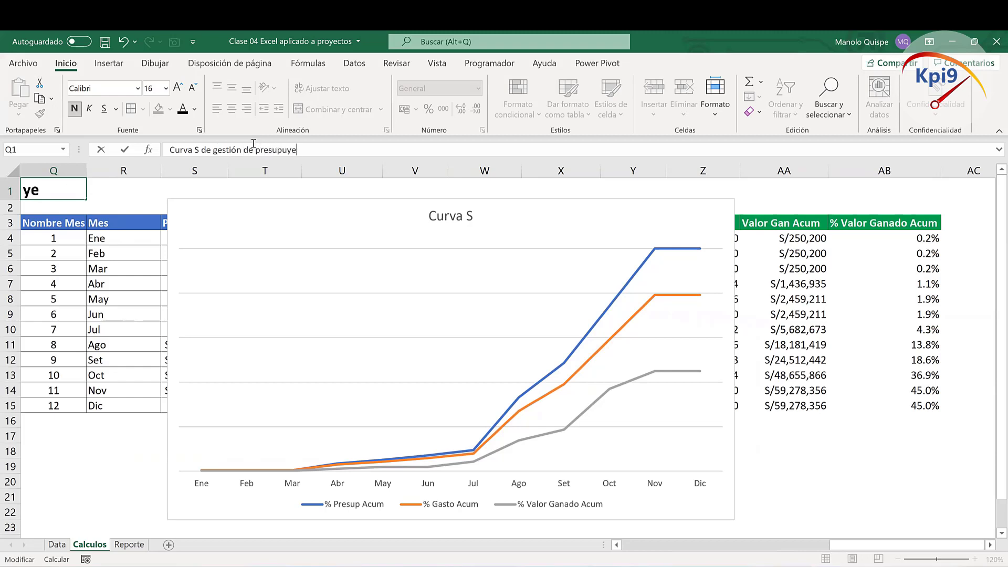
type("stp")
key("BackSpace")
key("BackSpace")
key("BackSpace")
key("BackSpace")
type("esto del ")
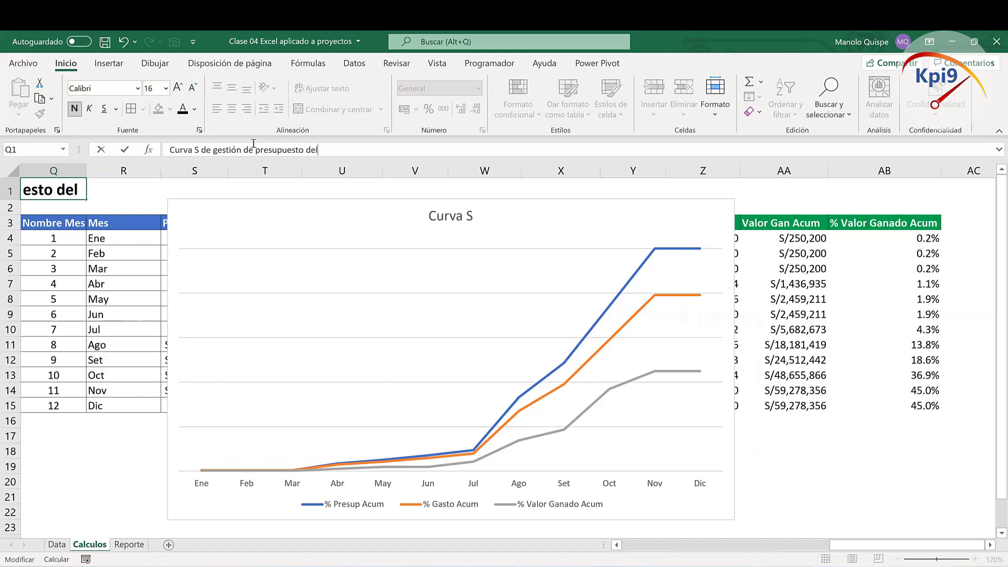
type("proyecto")
key("Return")
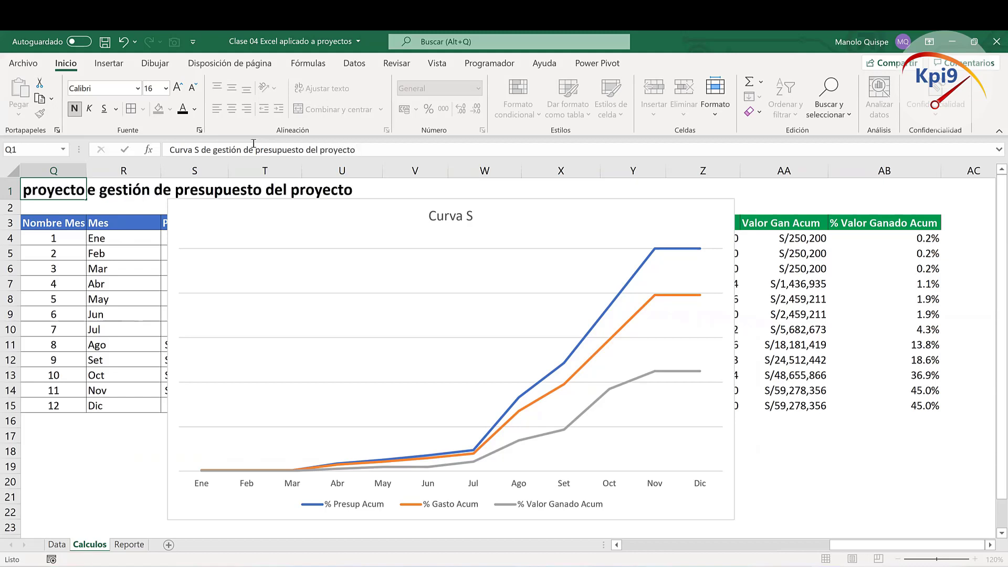
Step: Make the chart title bold at size 12, then cut the chart from Calculos
left_click(491, 216)
left_click(74, 108)
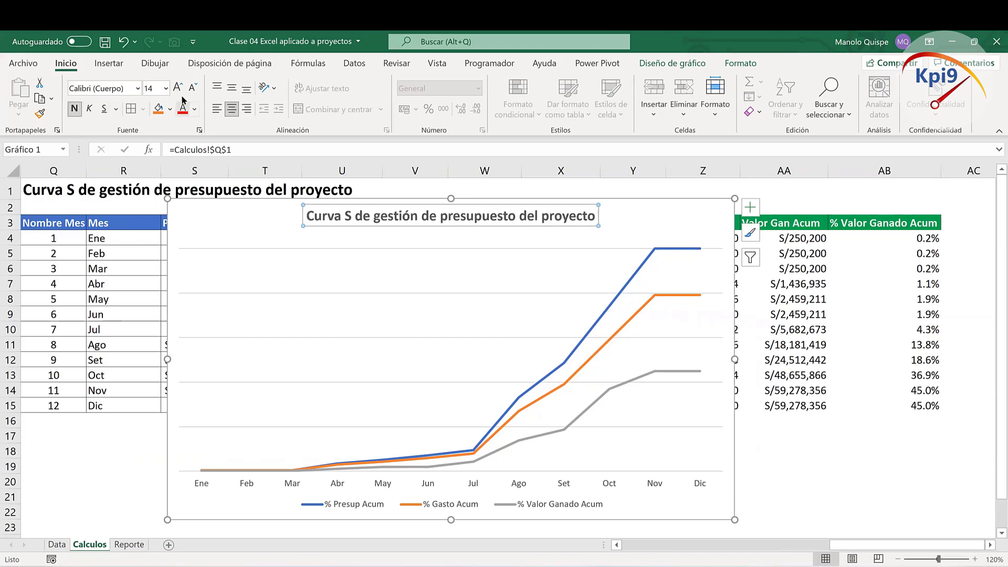
left_click(193, 88)
left_click(788, 390)
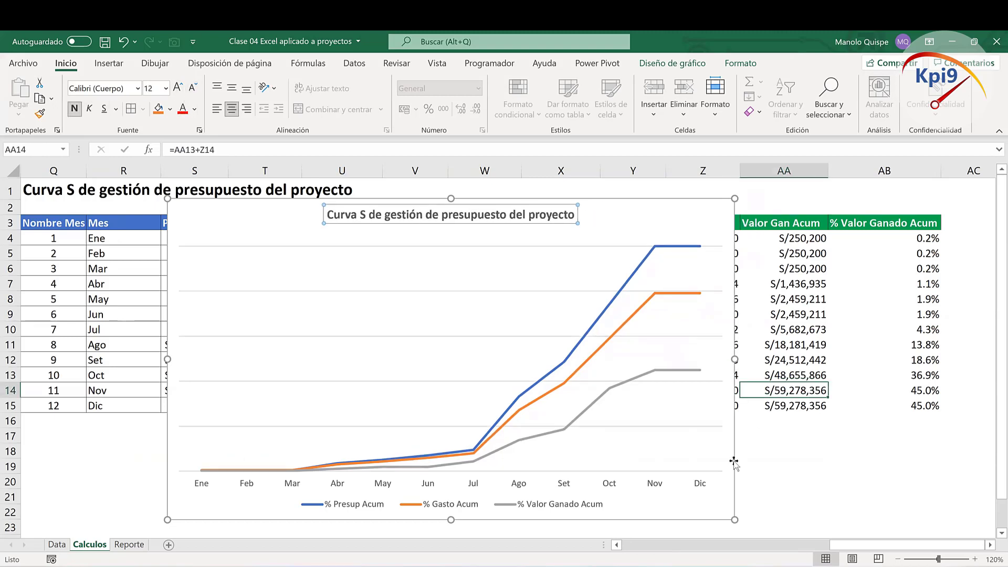
left_click(733, 460)
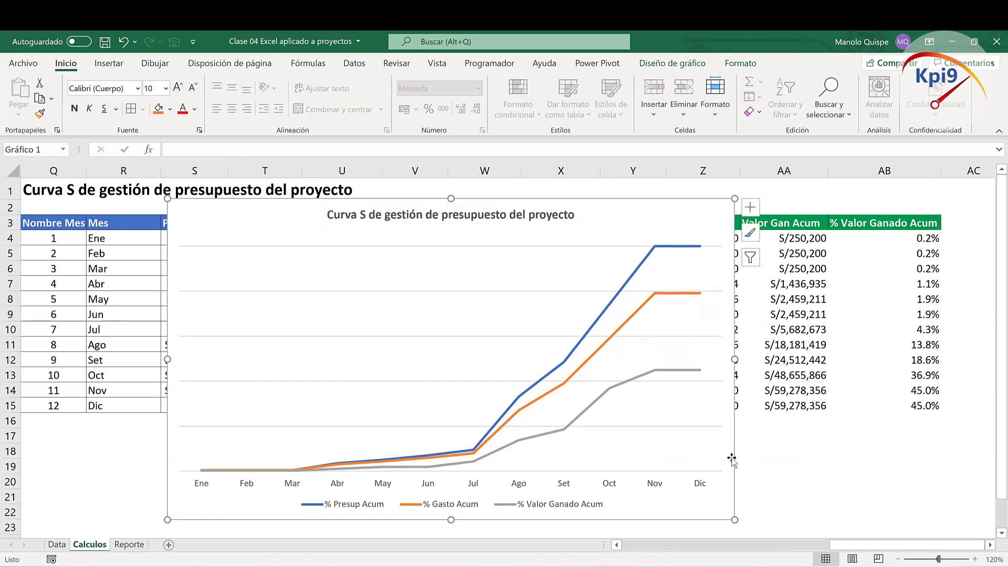
key("ctrl+x")
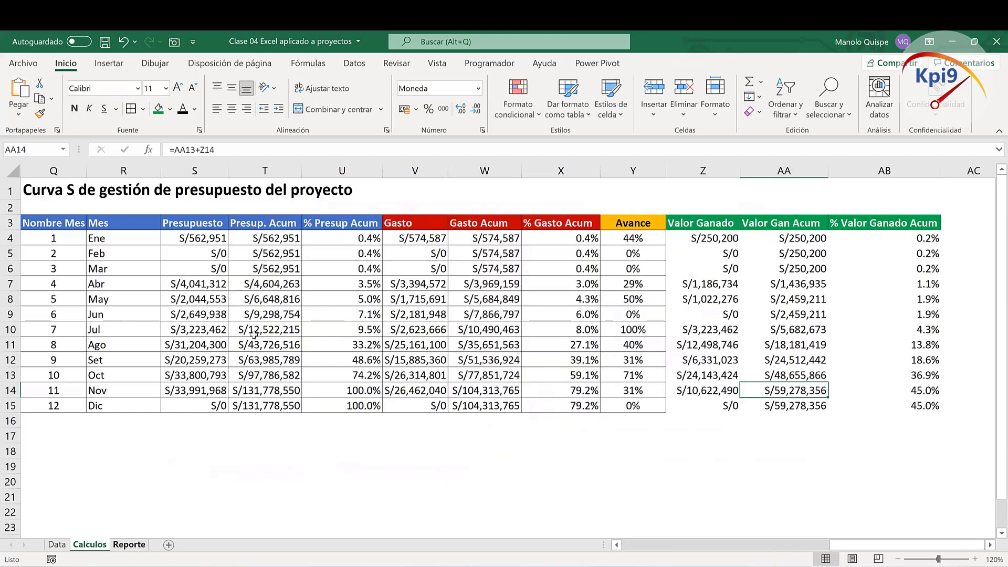
Step: Paste the chart onto Reporte beside the Proyecto and Componente selectors and shrink it
key("ctrl+Page_Down")
key("ctrl+v")
left_click_drag(343, 229, 441, 215)
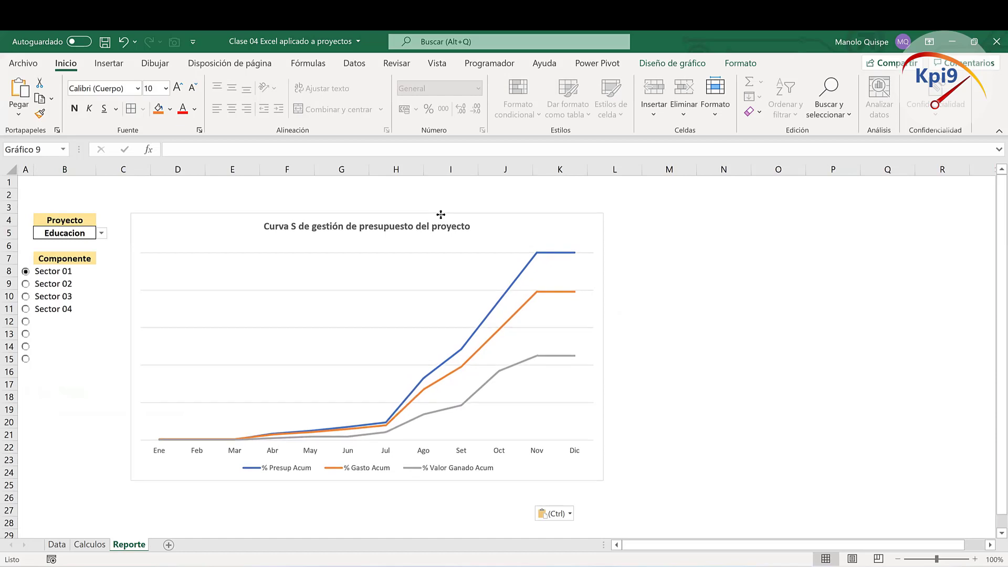
mouse_move(603, 480)
left_mouse_down()
mouse_move(455, 370)
mouse_move(518, 372)
left_mouse_up()
left_click(559, 384)
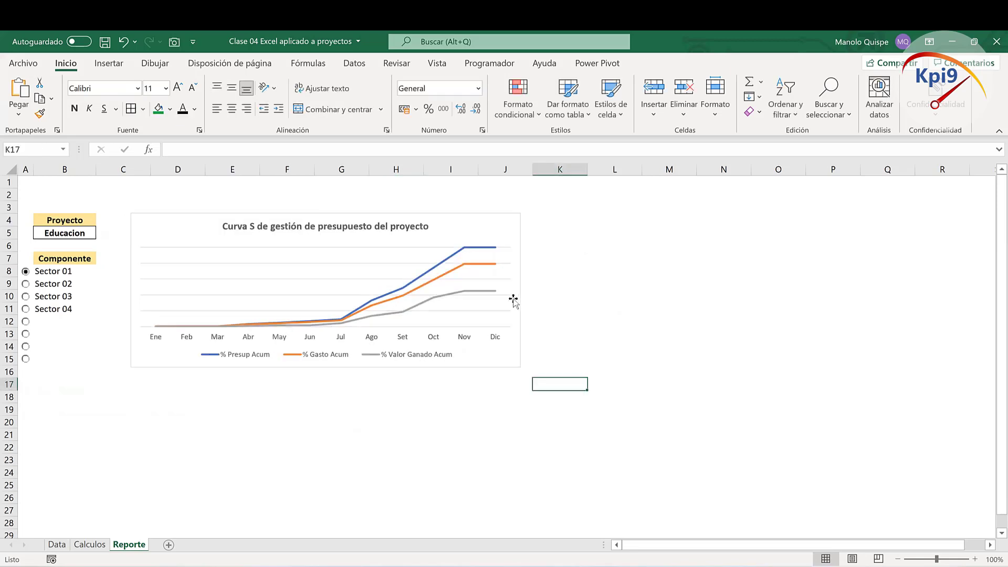
Step: Delete the chart's gridlines and make the chart slightly taller
left_click(296, 278)
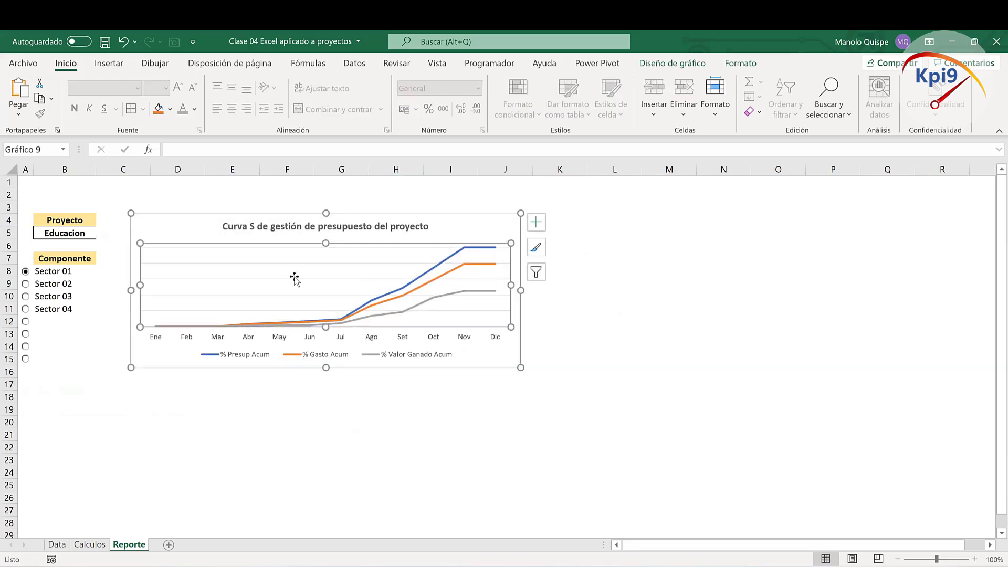
key("Delete")
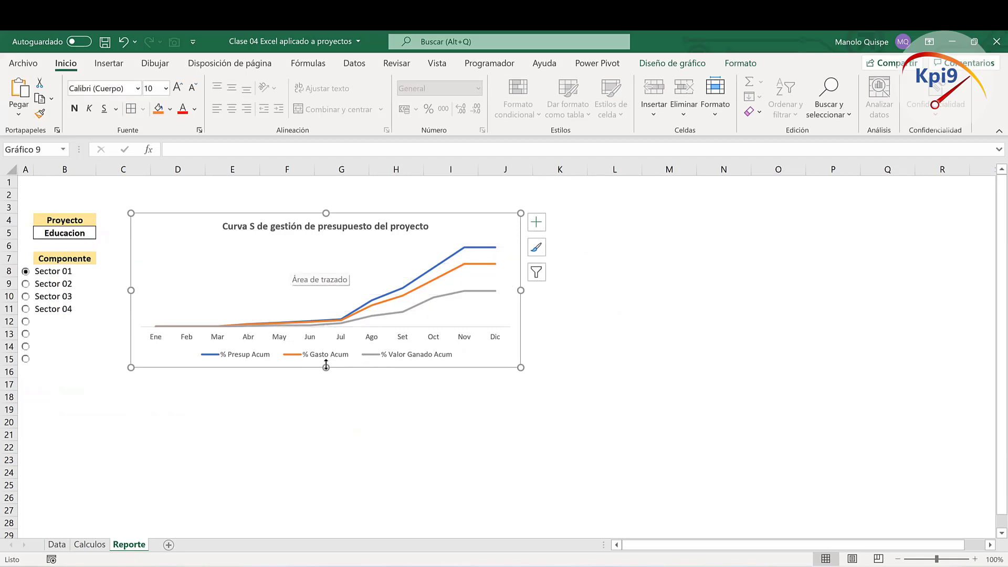
left_click_drag(325, 367, 325, 372)
left_click(341, 397)
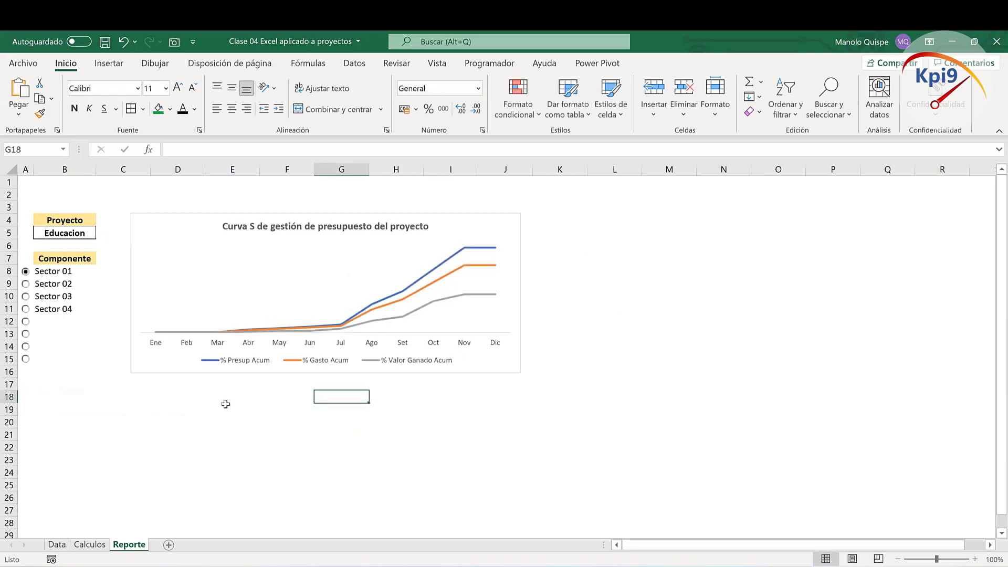
Step: Switch the Componente option through Sector 02, Sector 03 and finally Sector 04
left_click(26, 284)
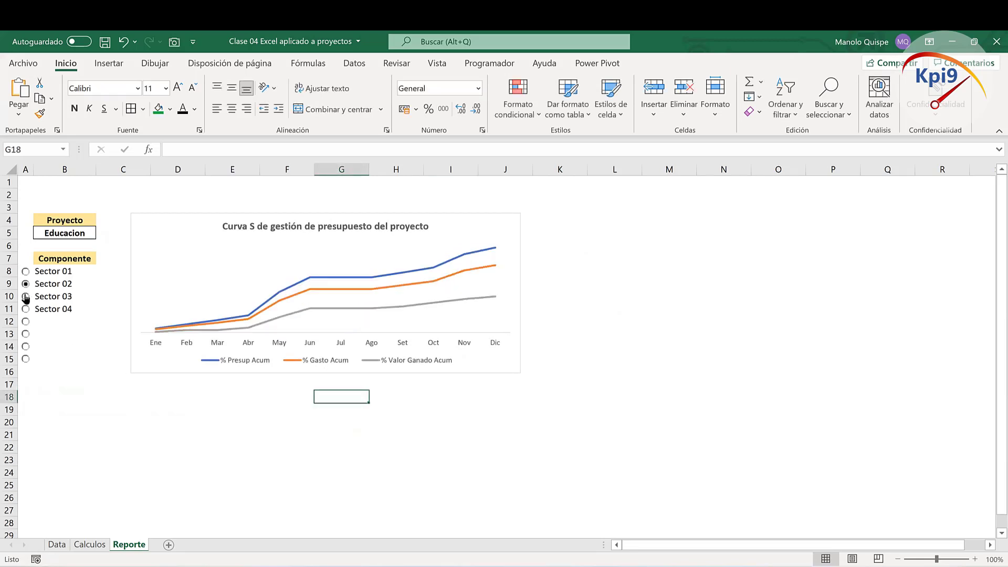
left_click(26, 298)
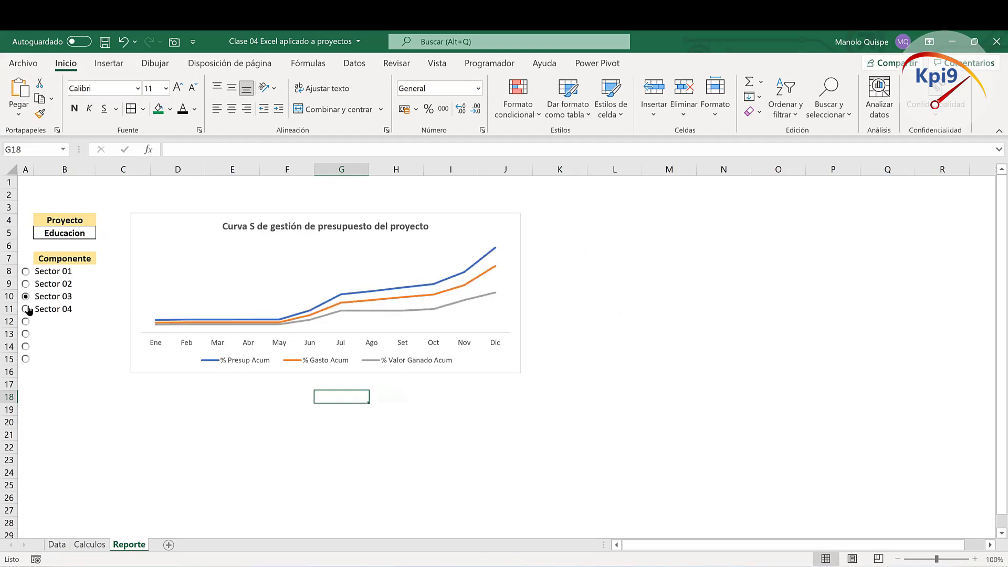
left_click(26, 309)
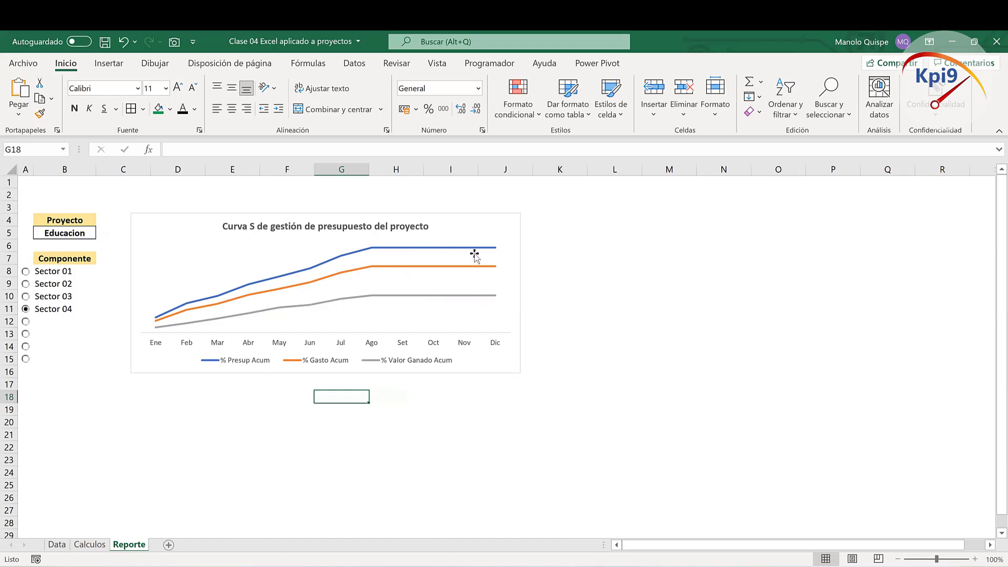
Step: Colour the % Gasto Acum line red and the % Valor Ganado Acum line green
right_click(469, 267)
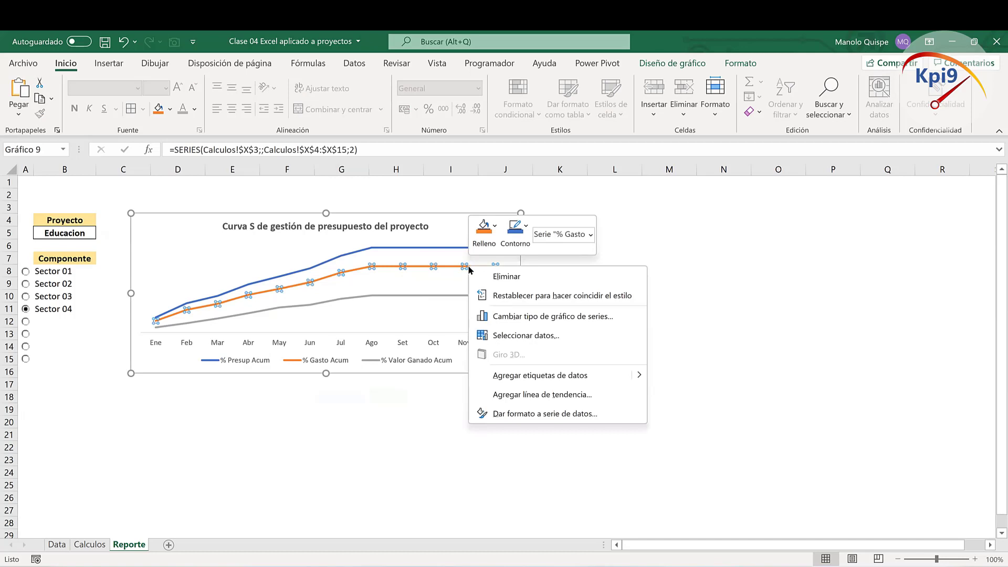
left_click(515, 231)
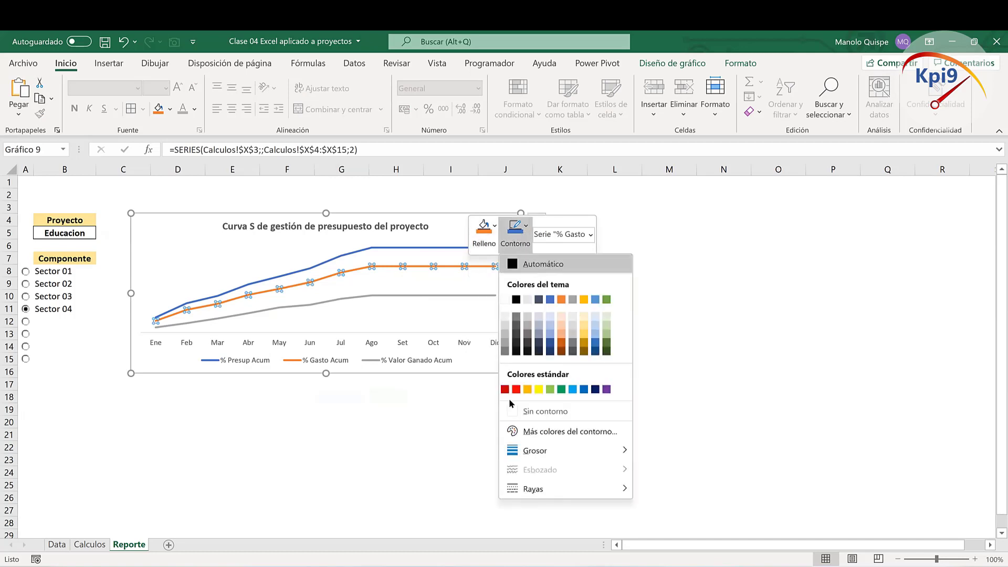
left_click(516, 389)
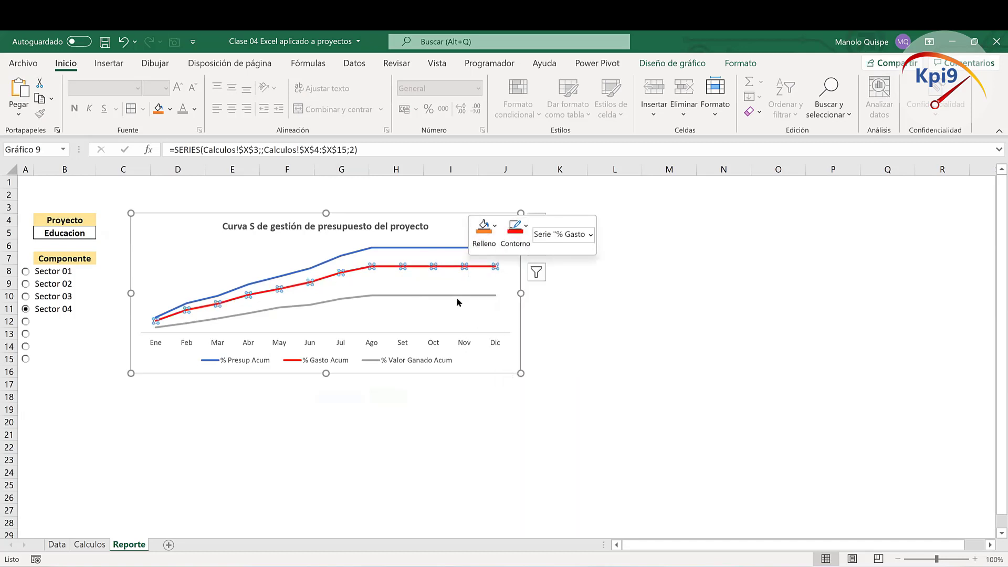
right_click(451, 297)
left_click(500, 274)
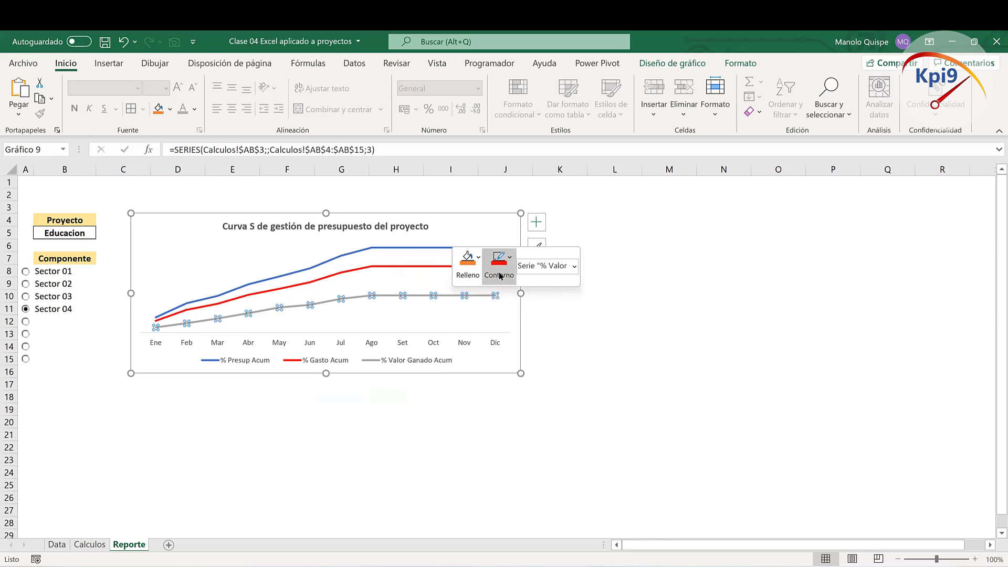
left_click(546, 422)
left_click(445, 419)
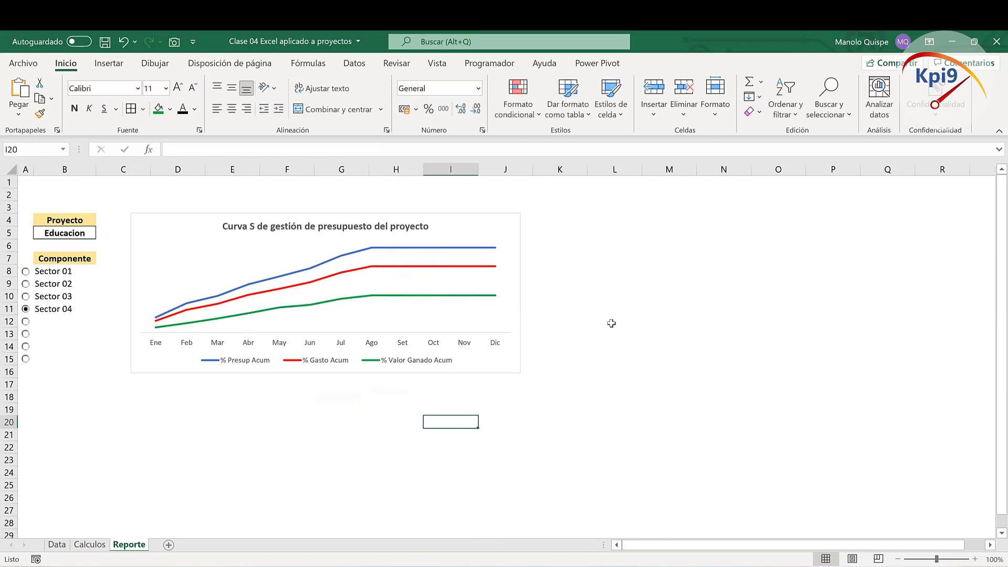
Step: Add data labels to the green % Valor Ganado Acum line, positioned below it
right_click(493, 297)
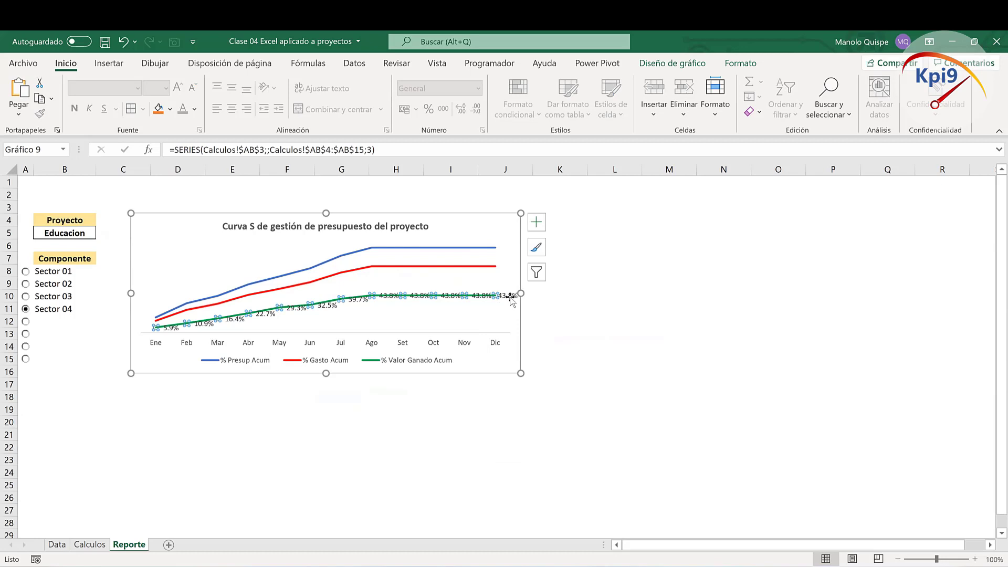
right_click(512, 299)
left_click(574, 466)
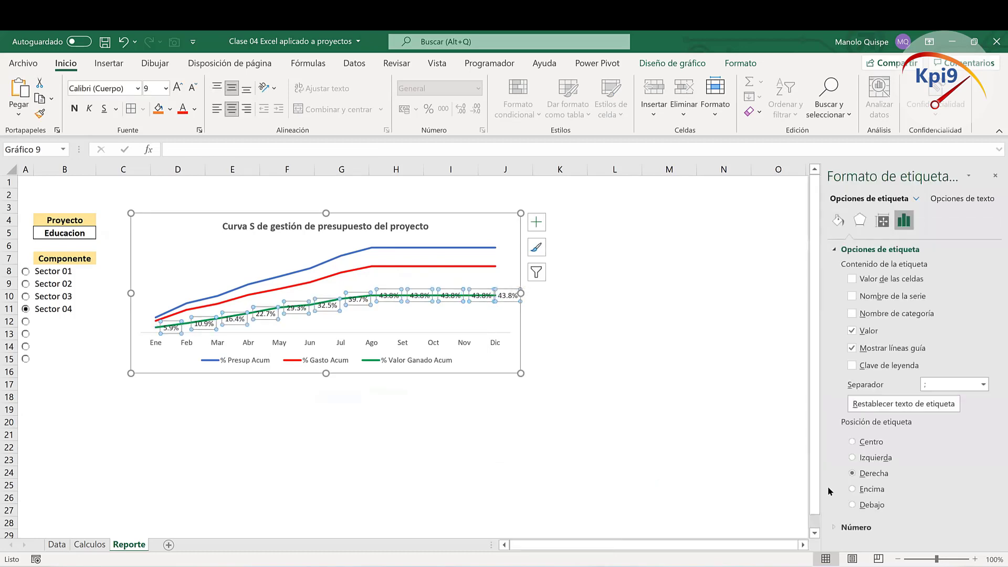
left_click(853, 505)
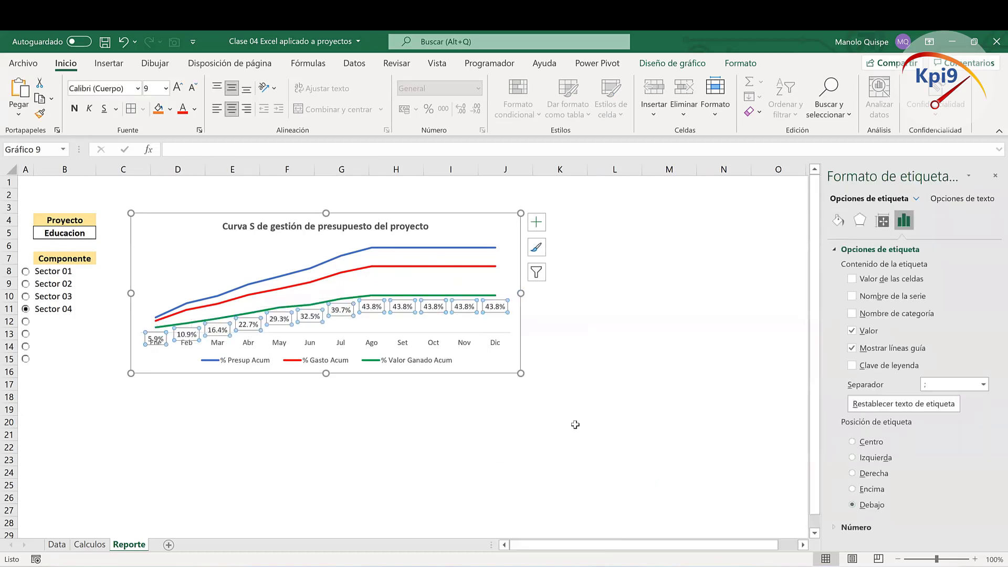
left_click(574, 451)
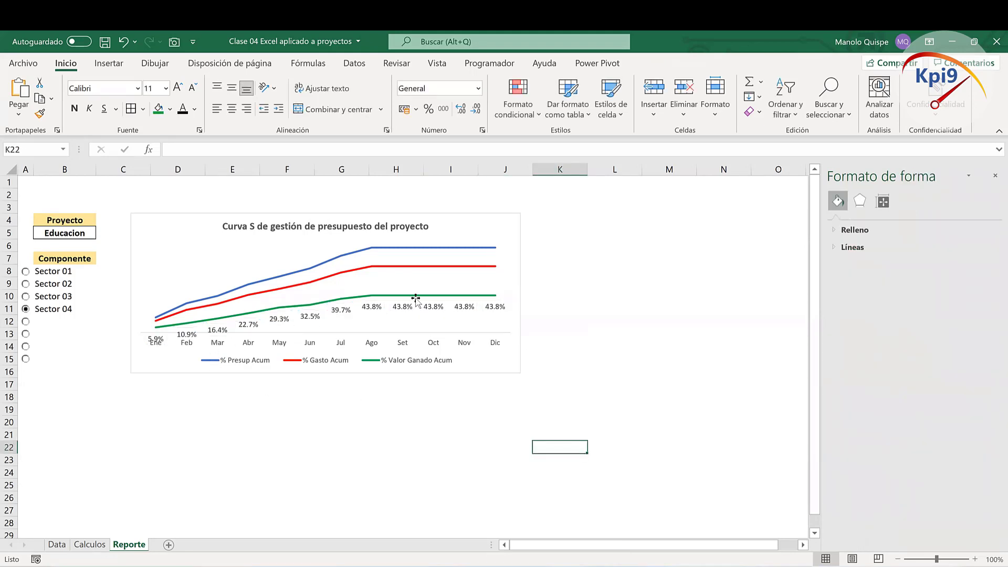
Step: Shrink the green series' data labels to font size 7
left_click(498, 307)
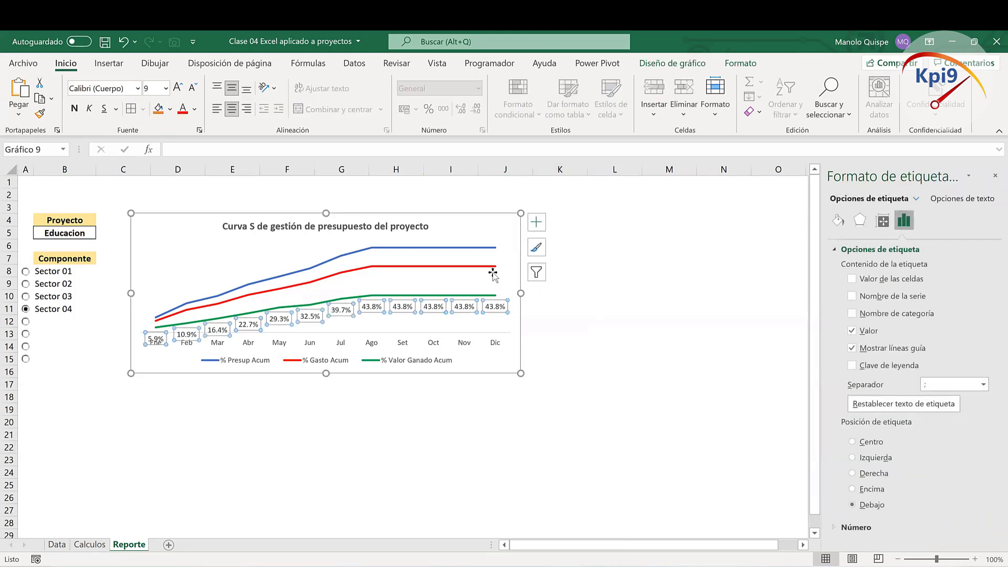
left_click(191, 86)
left_click(191, 87)
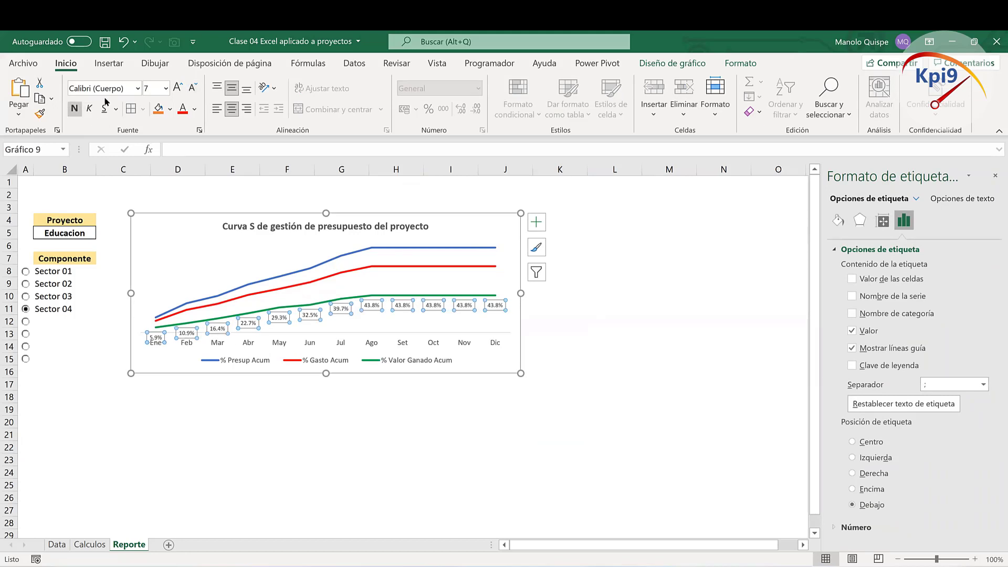
left_click(137, 89)
scroll(158, 294, "down", 4)
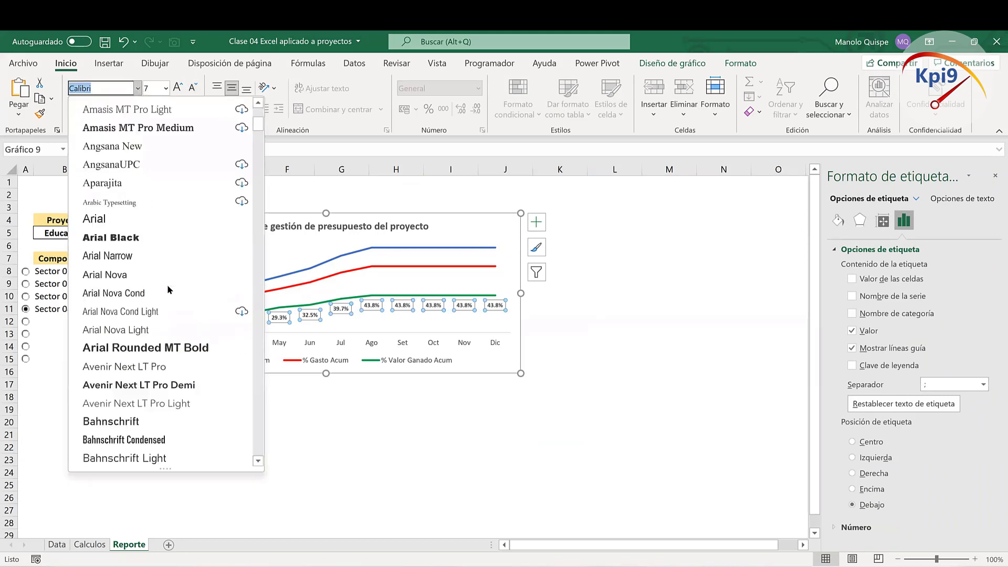
key("Escape")
left_click(614, 346)
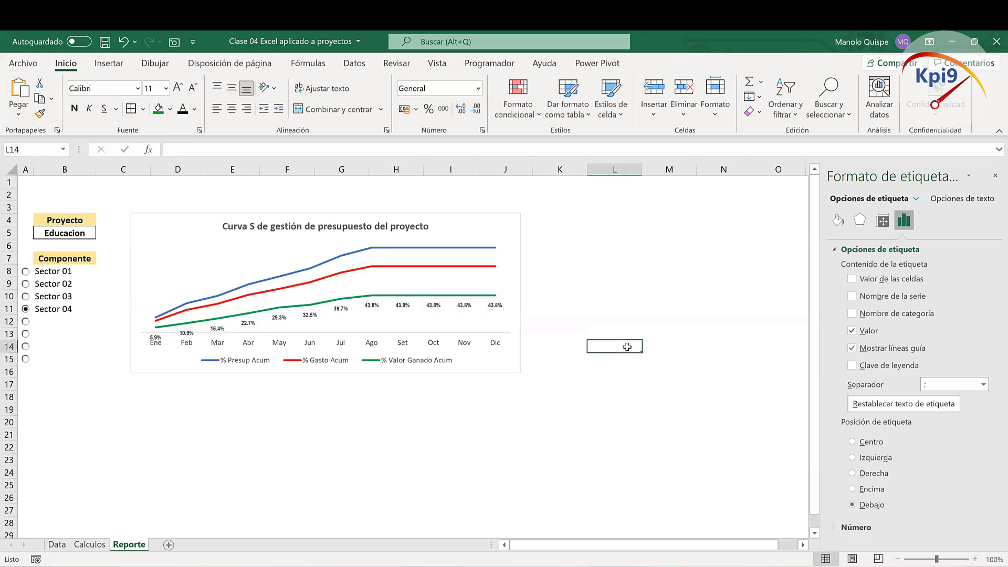
Step: Add data labels to the red % Gasto Acum line, positioned above it
left_click(489, 267)
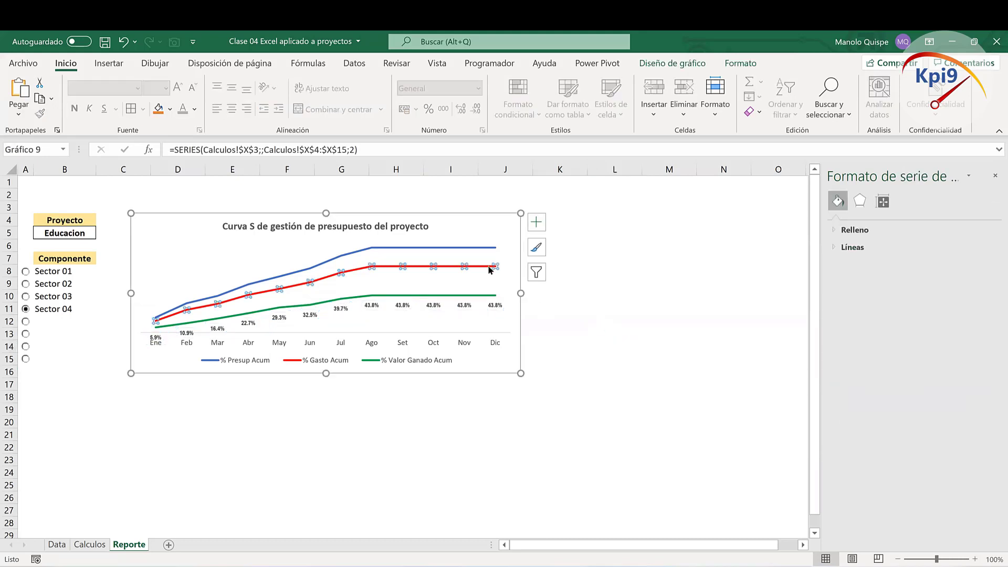
right_click(489, 268)
left_click(703, 377)
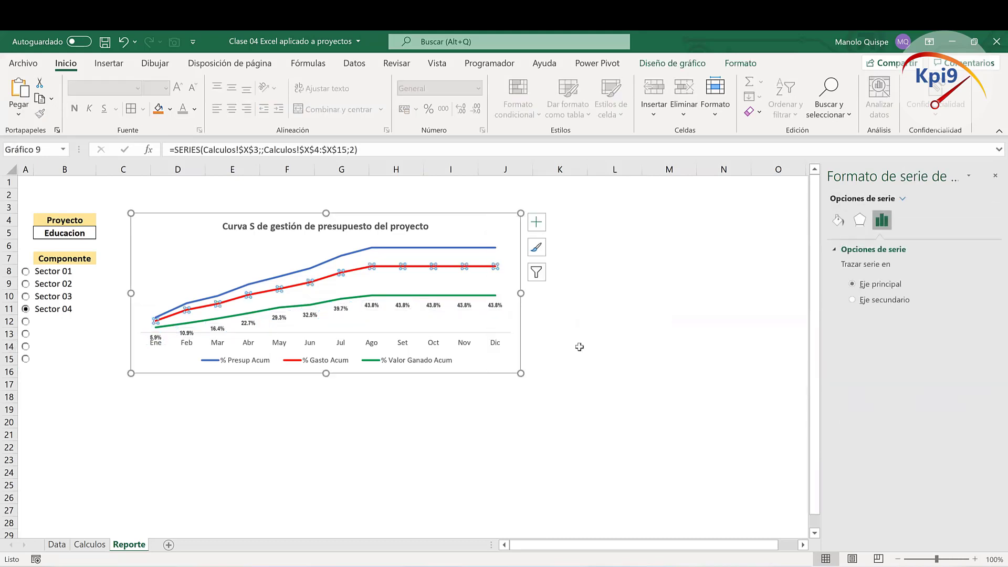
right_click(504, 271)
left_click(583, 437)
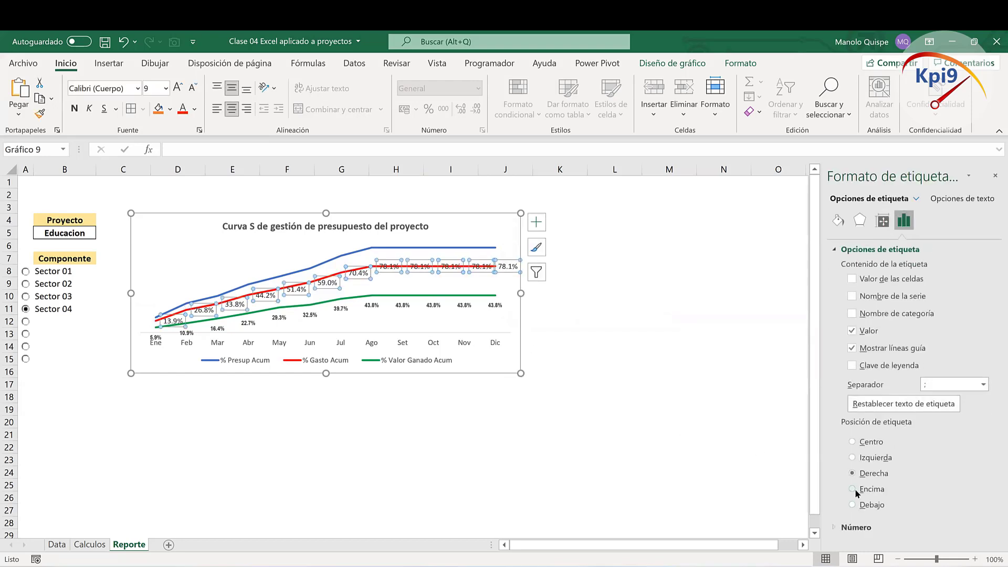
left_click(853, 489)
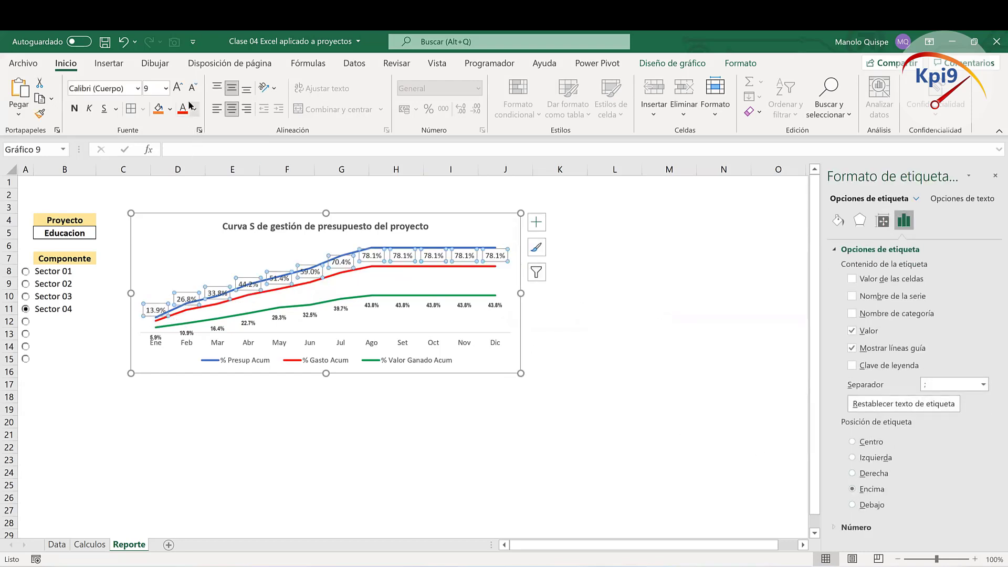
Step: Make the red line's data labels bold at font size 7
left_click(74, 109)
left_click(193, 87)
left_click(193, 87)
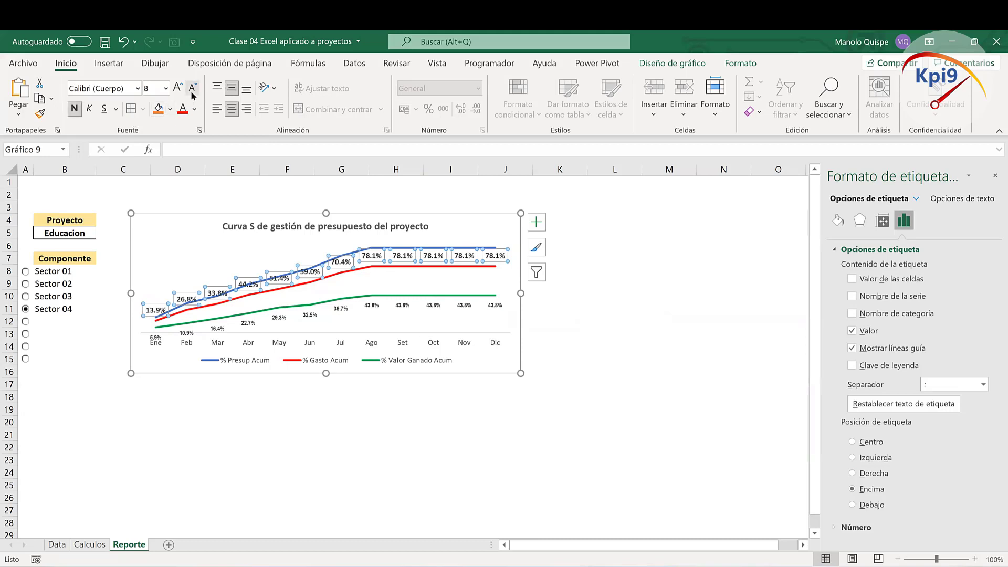
left_click(138, 88)
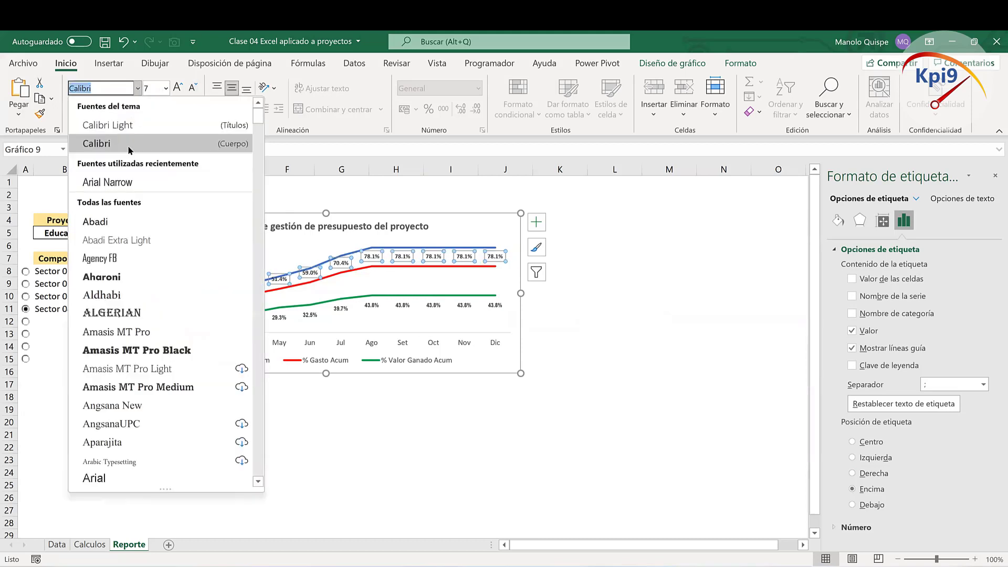
left_click(631, 352)
left_click(645, 348)
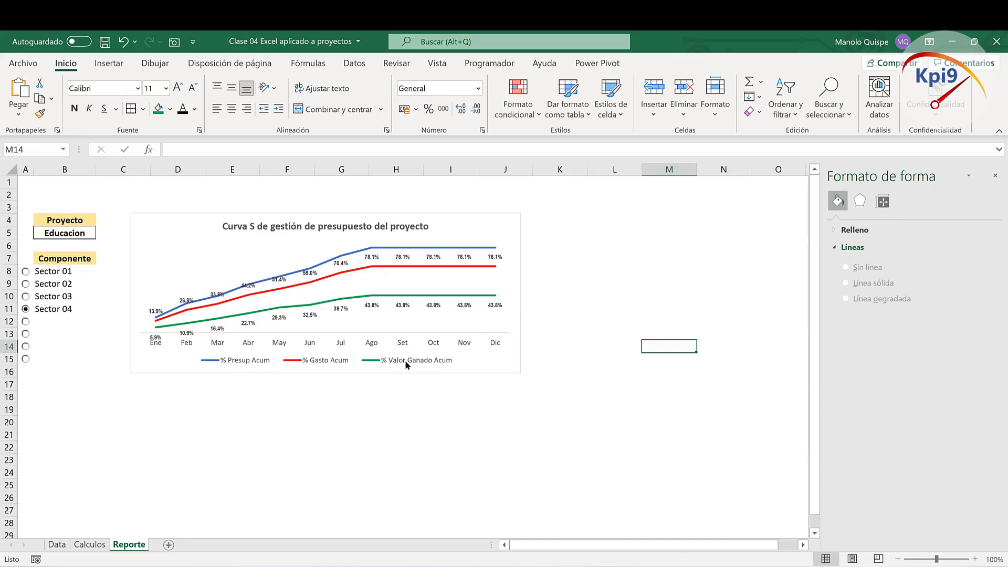
Step: Add data labels (12.8%–100.0%) above the blue % Presup Acum line in Arial Narrow, size 7
right_click(495, 250)
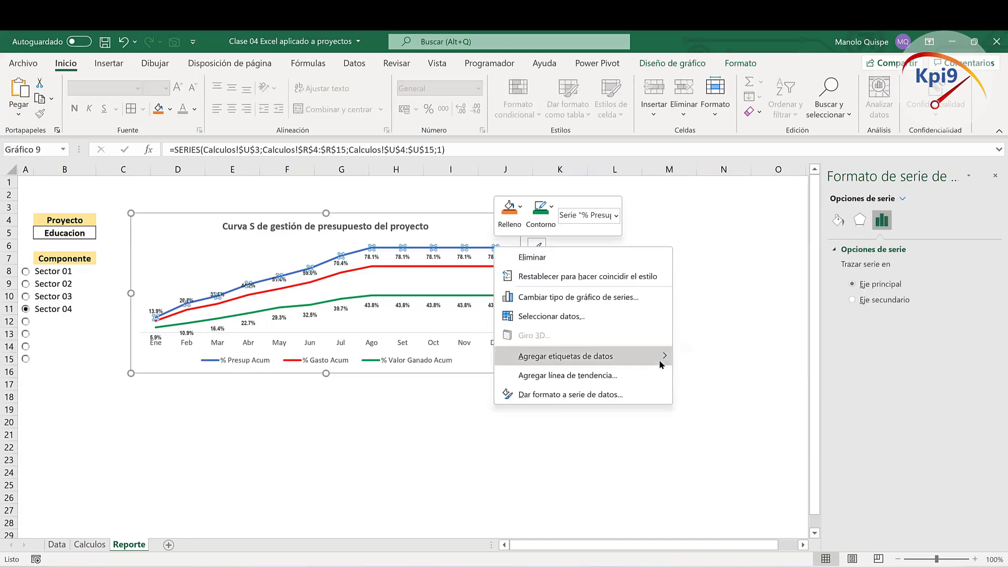
left_click(716, 357)
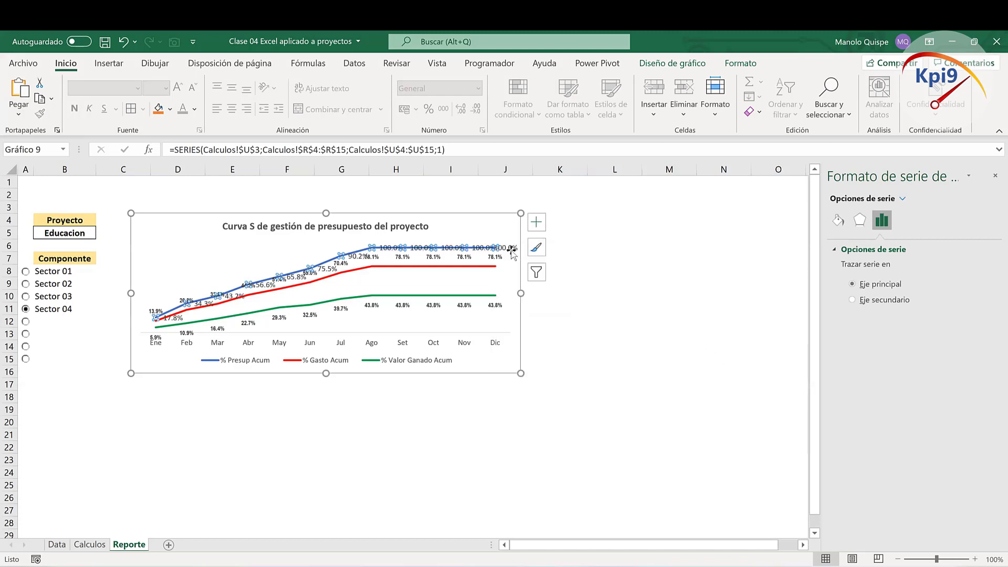
right_click(513, 248)
left_click(556, 418)
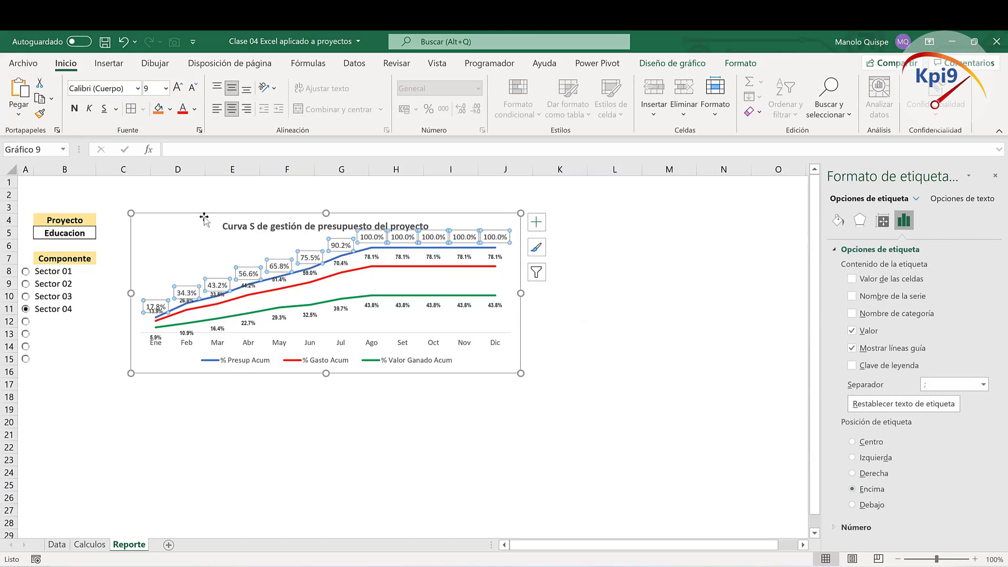
left_click(195, 87)
left_click(196, 88)
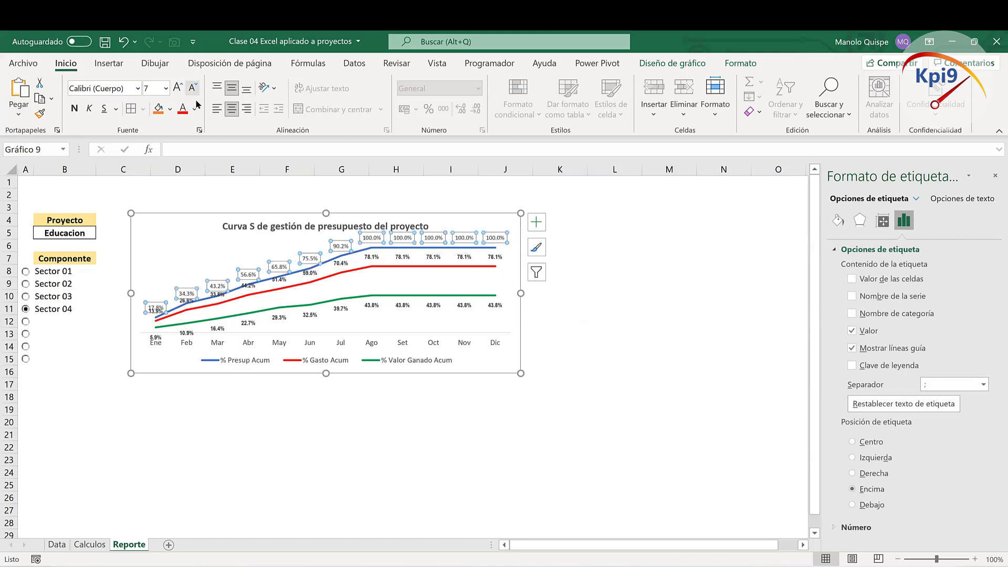
left_click(137, 88)
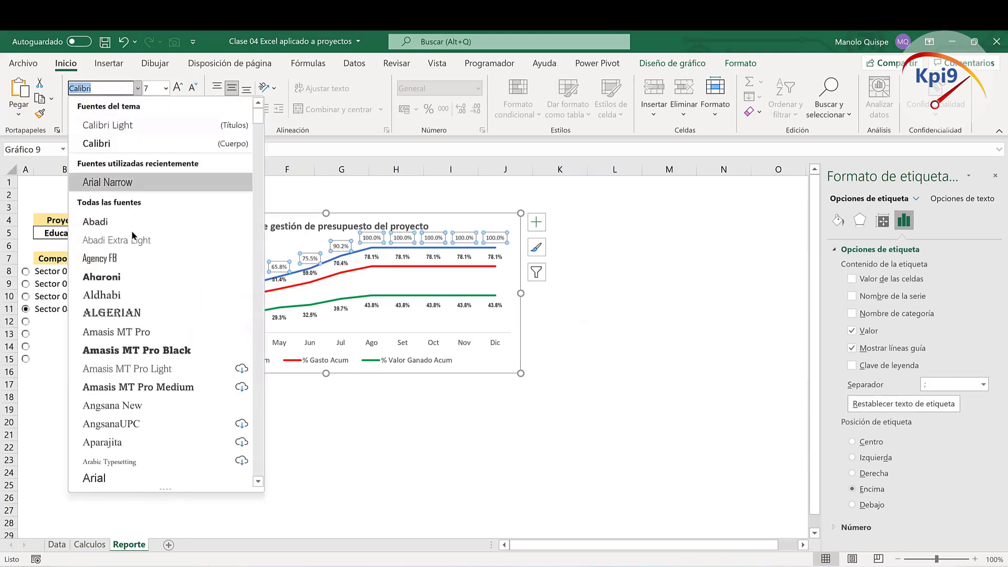
left_click(121, 180)
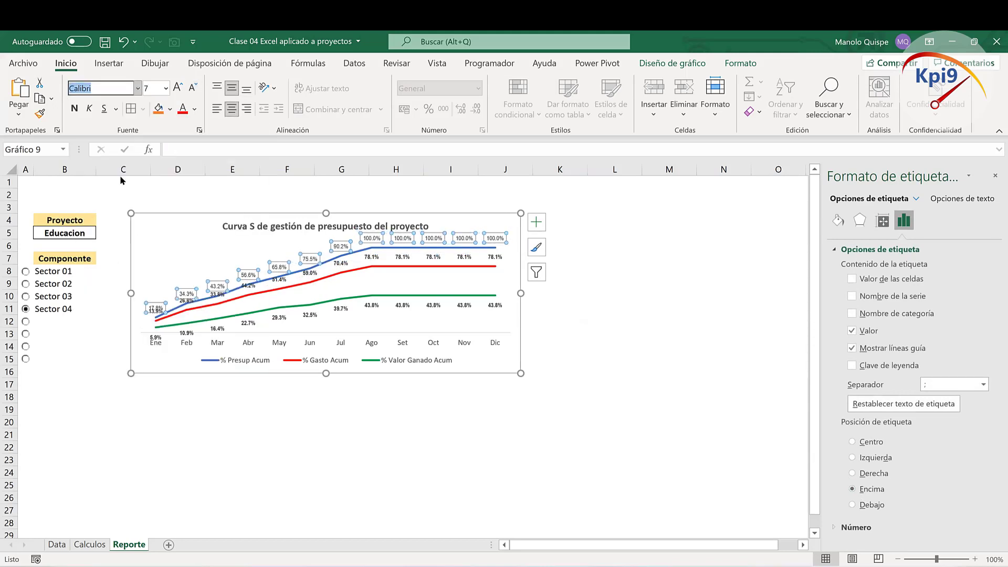
left_click(704, 373)
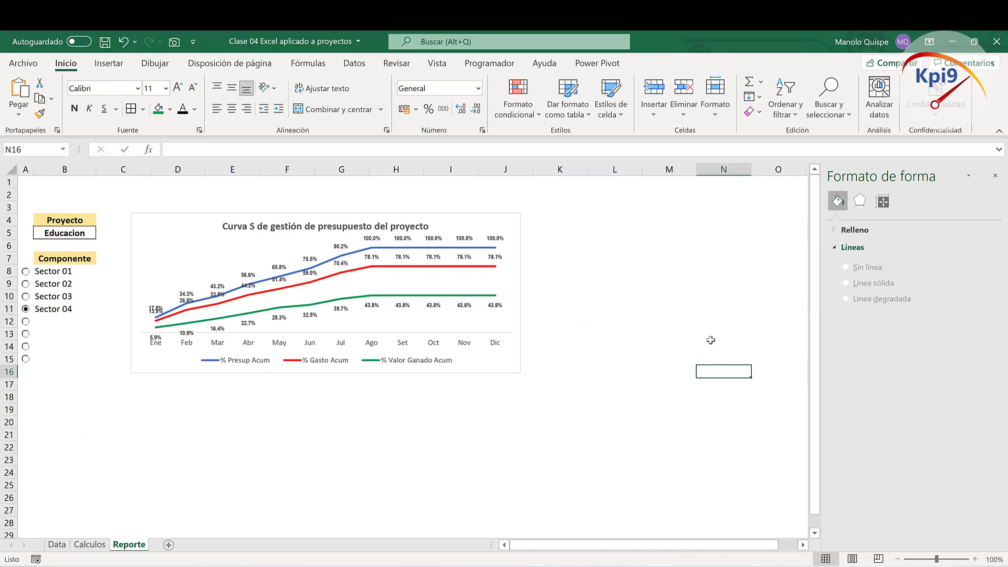
Step: Switch the chart to Sector 01 and delete the data labels on the blue, red and green lines
left_click(26, 284)
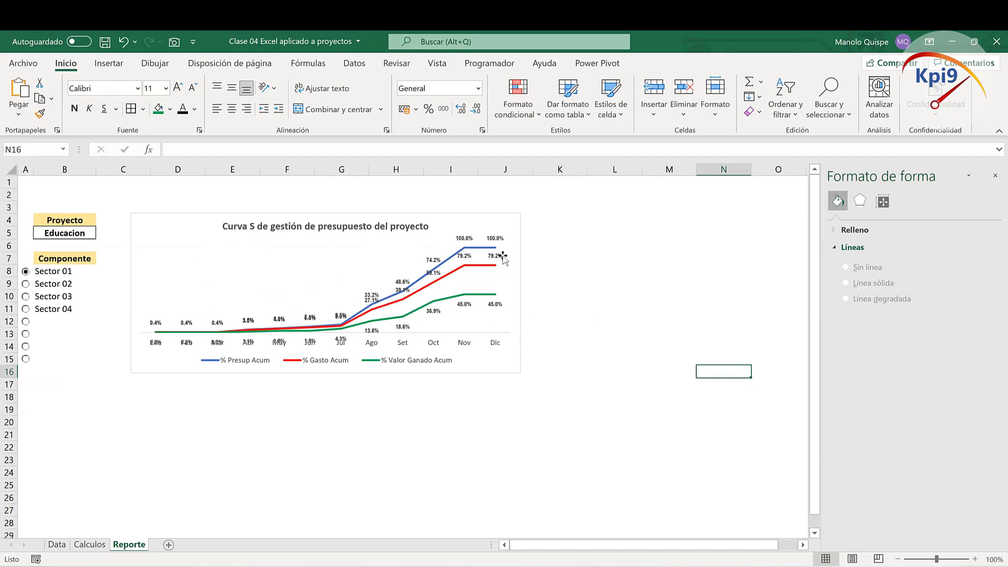
left_click(502, 238)
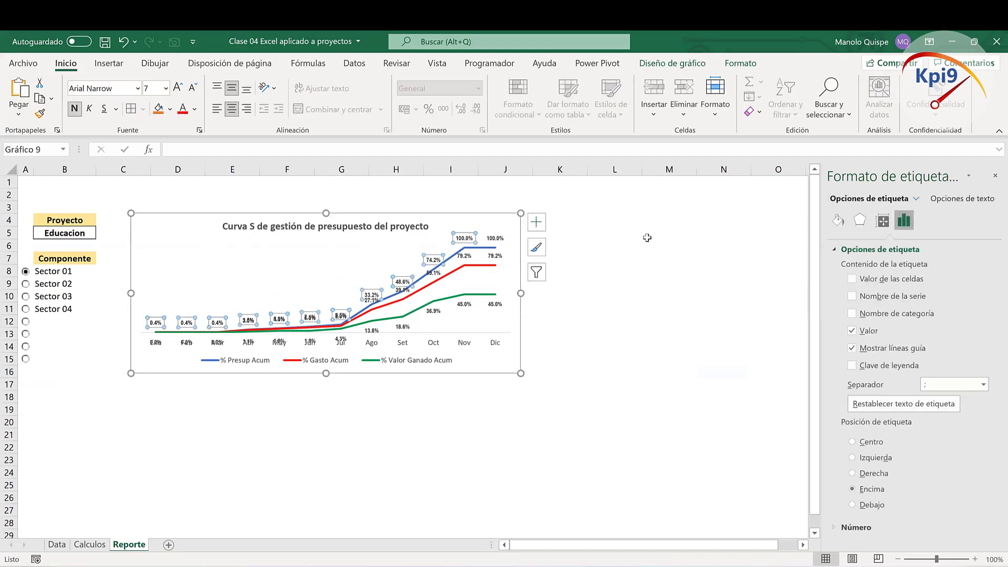
key("Delete")
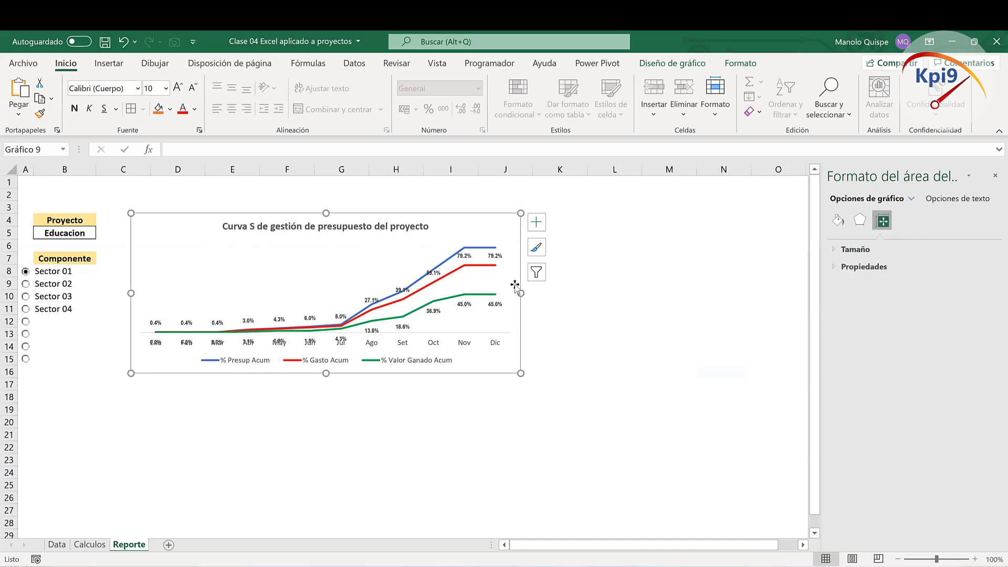
left_click(504, 253)
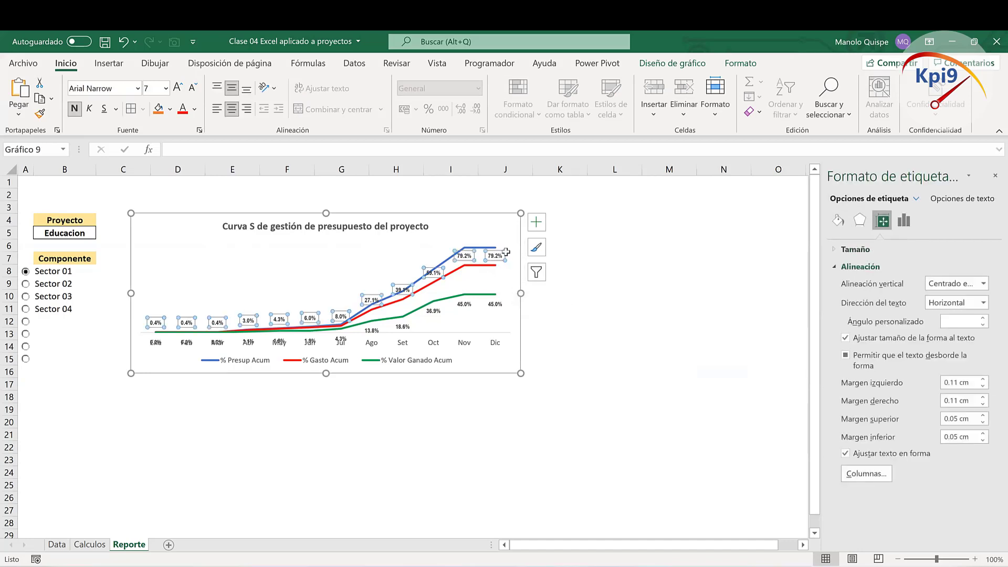
key("Delete")
left_click(493, 306)
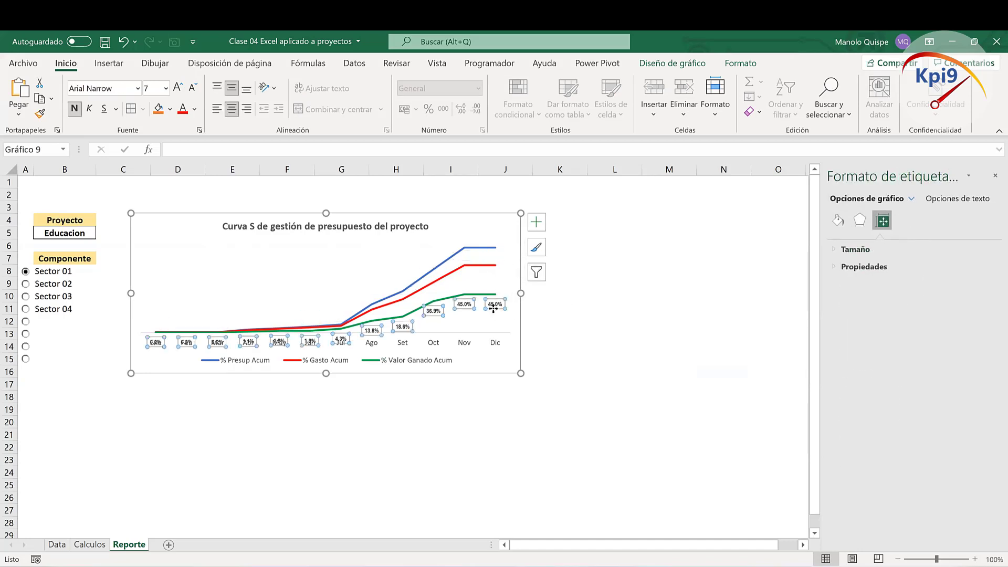
key("Delete")
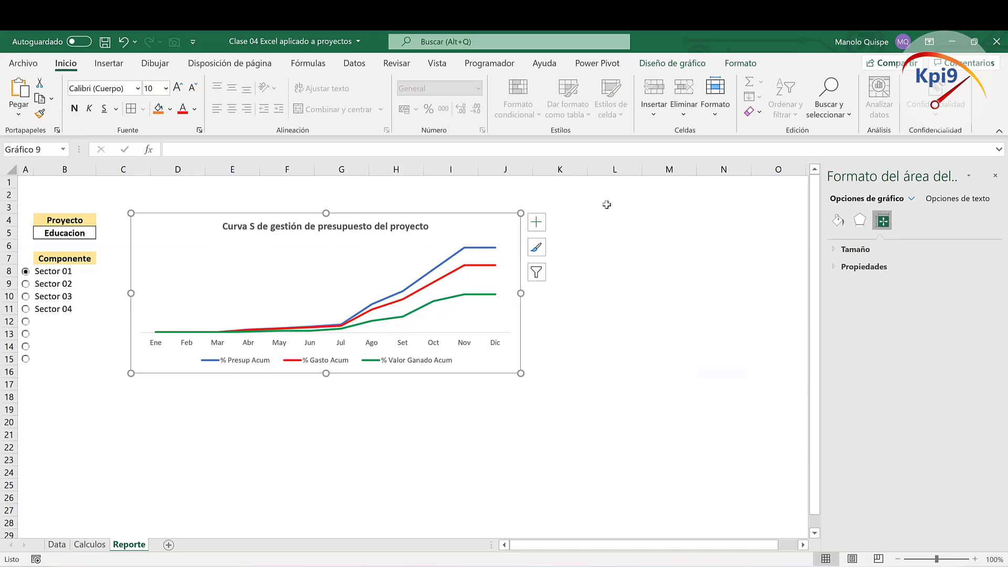
left_click(614, 309)
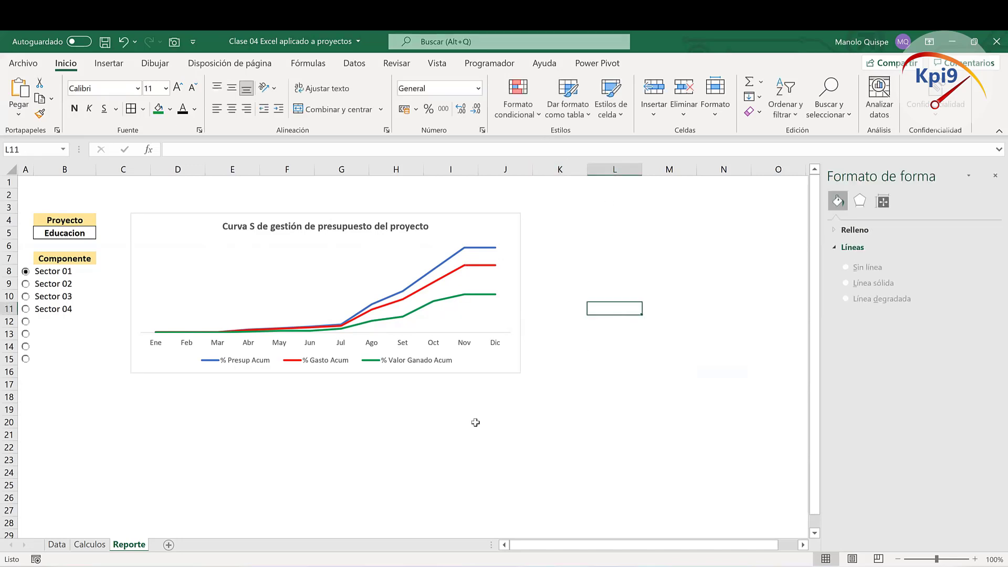
Step: Deselect the chart and flip through the Data, Calculos and Reporte sheets, ending on Calculos
left_click(412, 372)
left_click(402, 397)
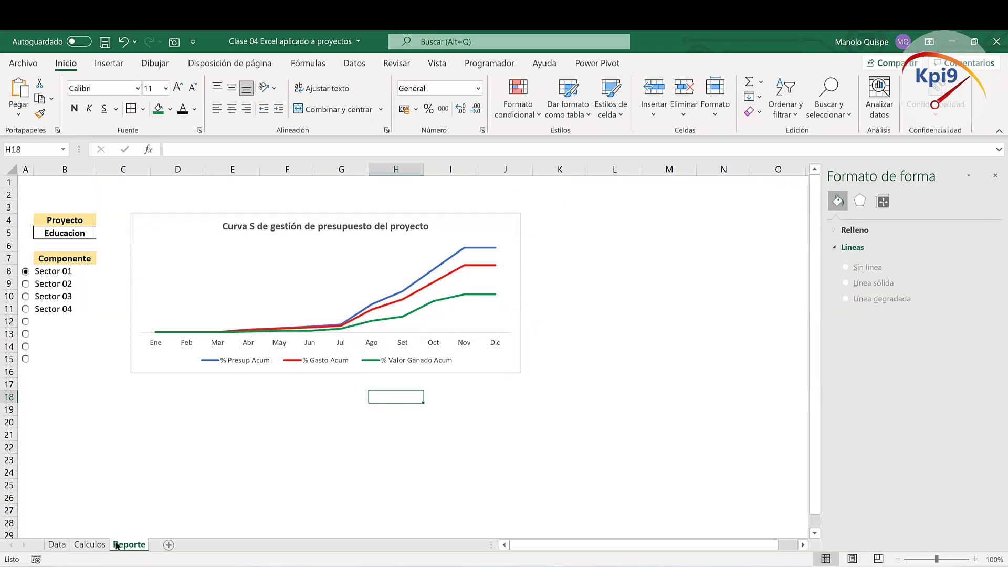
left_click(56, 545)
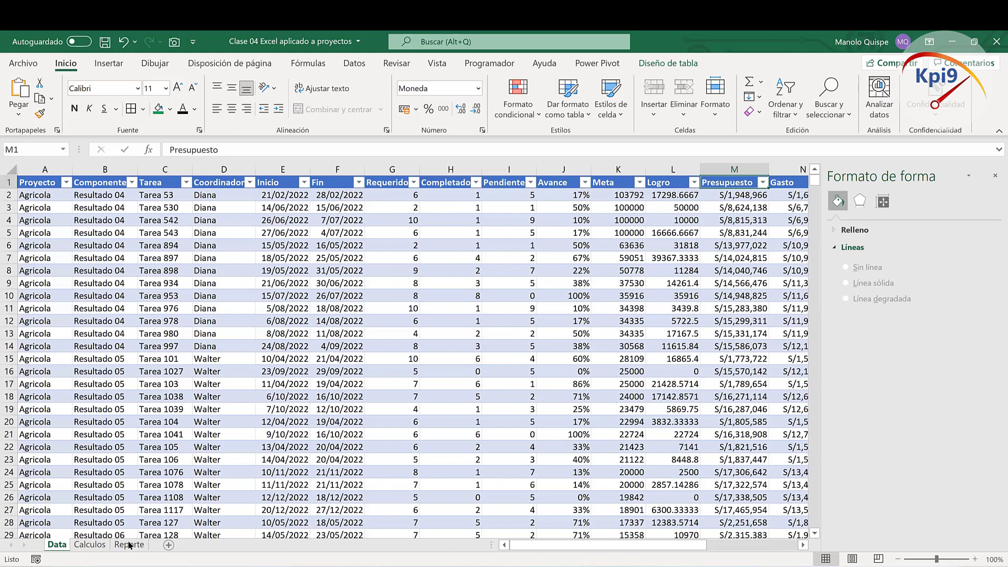
key("ctrl+Page_Down")
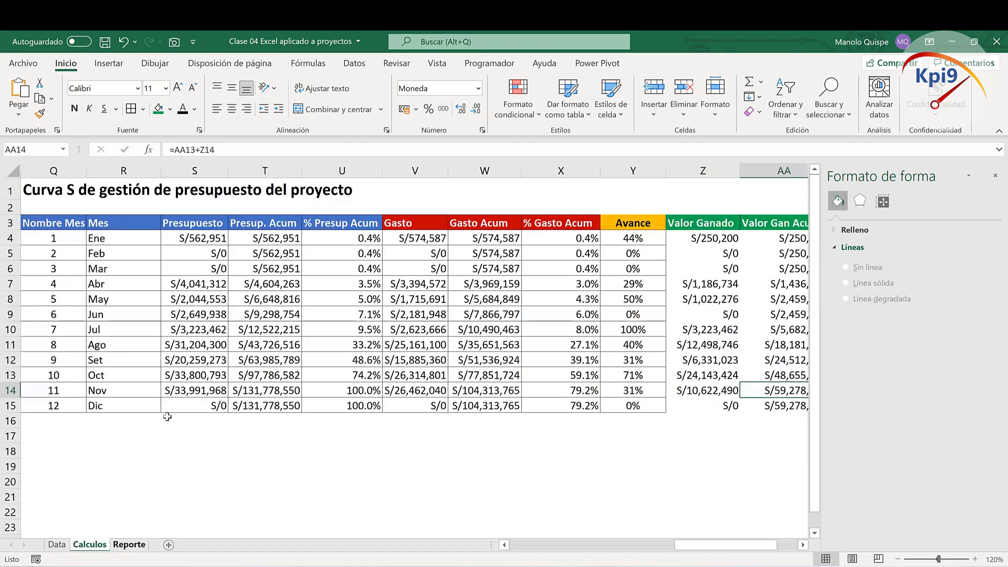
key("ctrl+Page_Down")
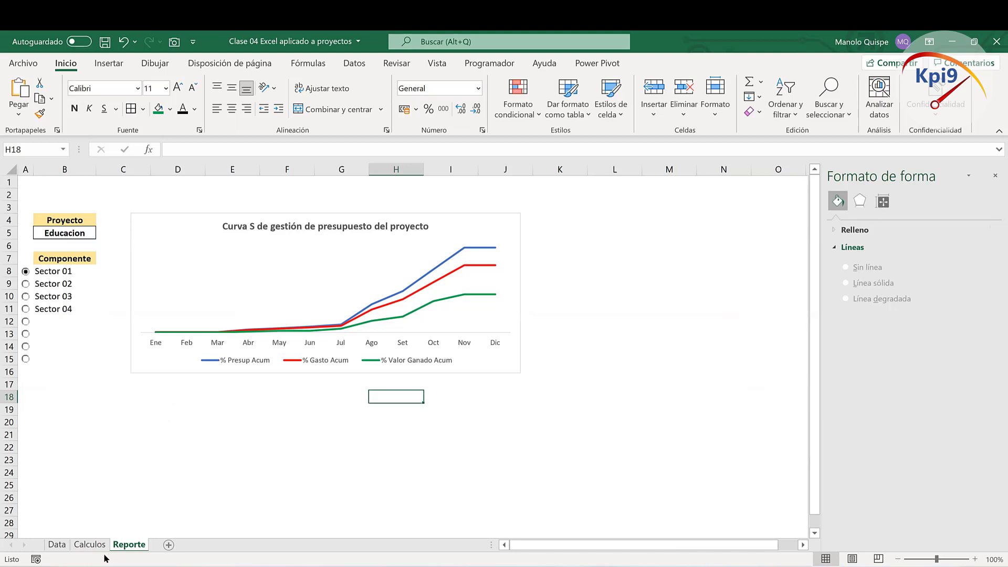
left_click(89, 544)
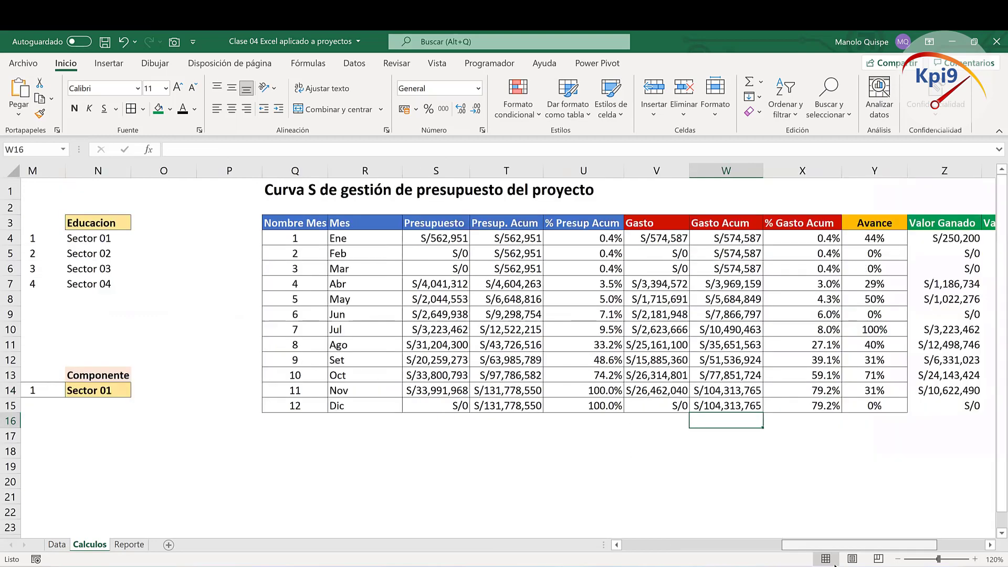
Step: Copy the Presupuesto header from S3 into Q18 on Calculos, then return to Reporte
scroll(330, 462, "left", 1)
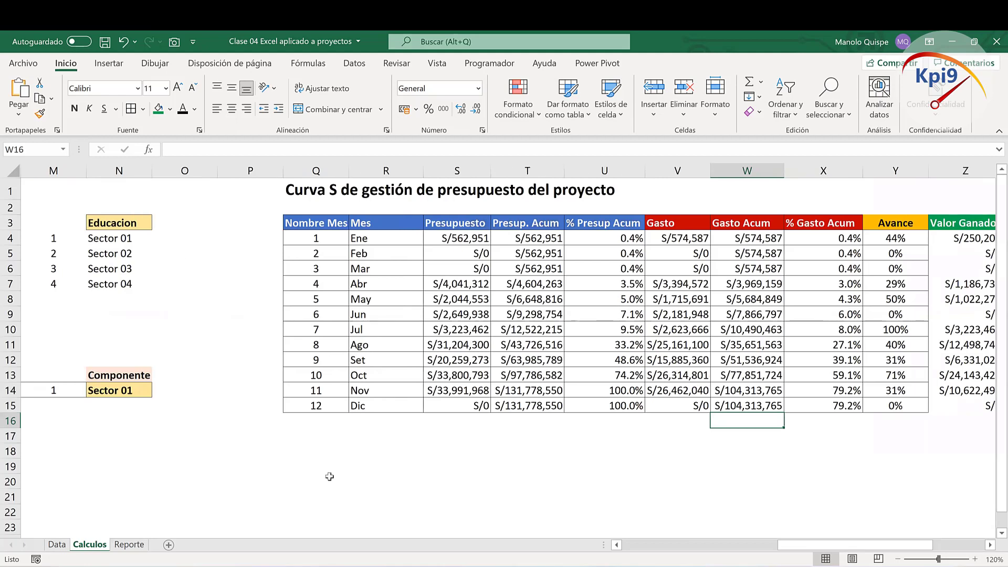
left_click(472, 225)
key("ctrl+c")
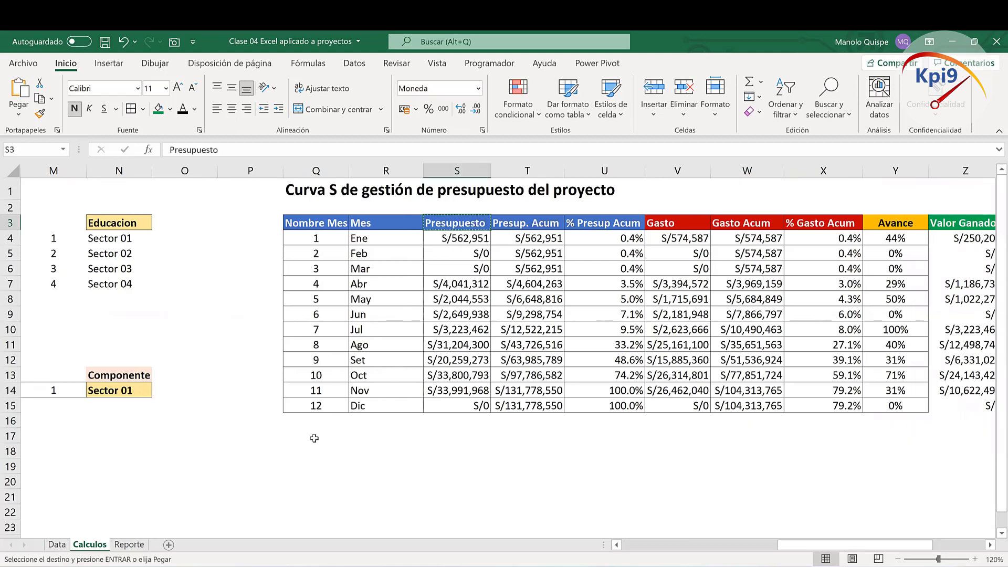
left_click(315, 450)
key("ctrl+v")
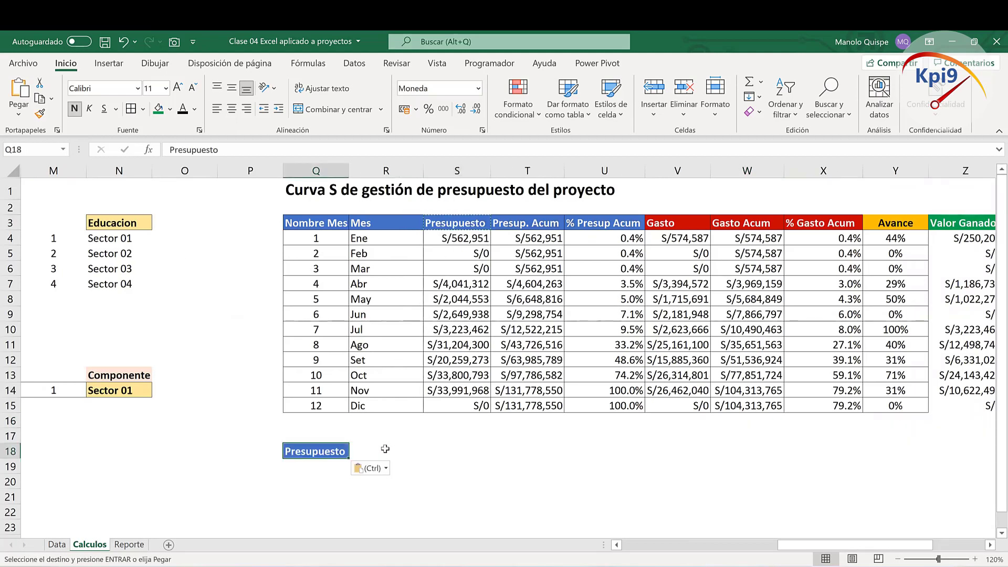
left_click(407, 451)
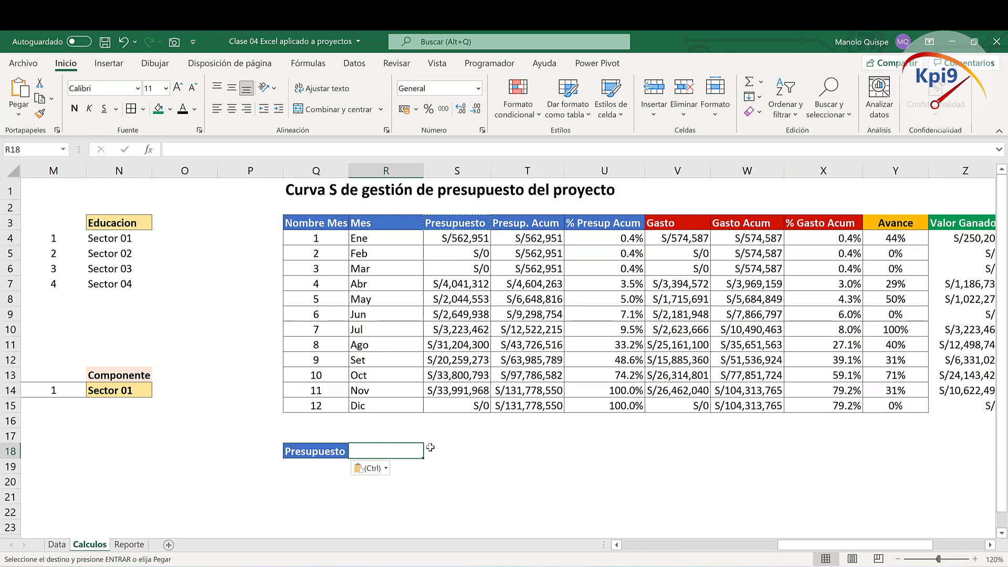
left_click(129, 545)
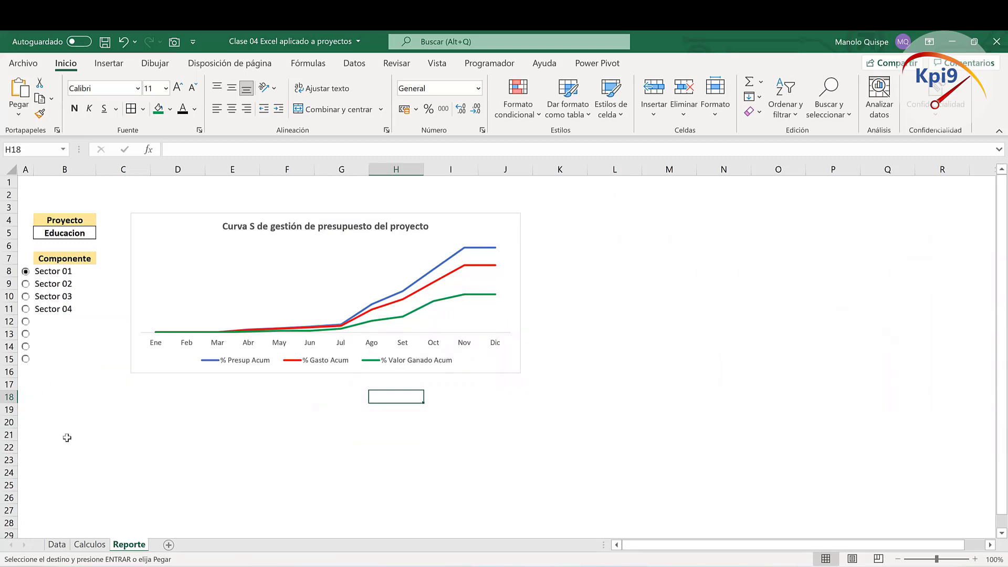
Step: Enter the label 'Mes' in cell B18 on the Reporte sheet
left_click(58, 422)
left_click(66, 402)
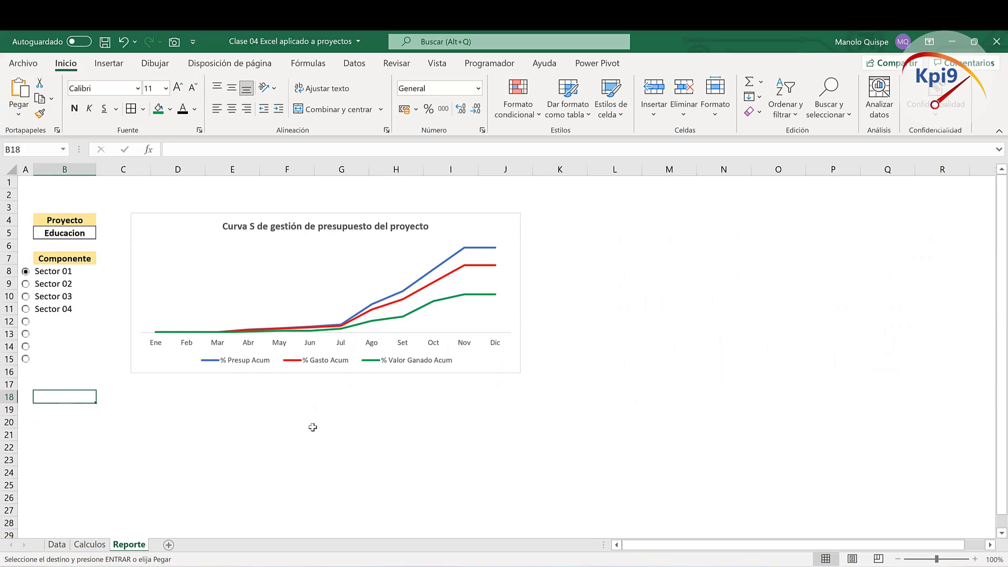
type("Mes")
key("Return")
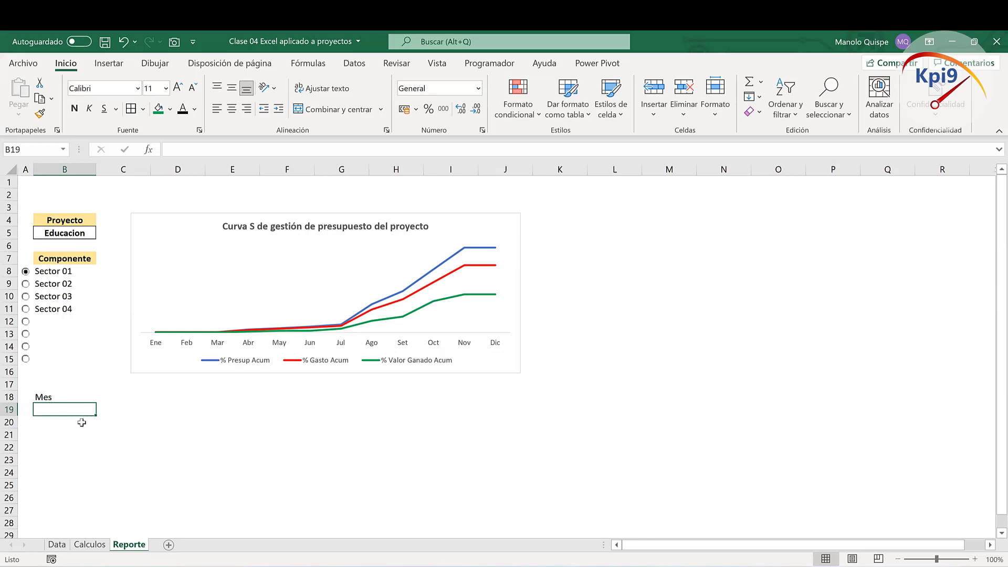
Step: On Calculos, drag the Presupuesto header from Q18 to S18
left_click(90, 544)
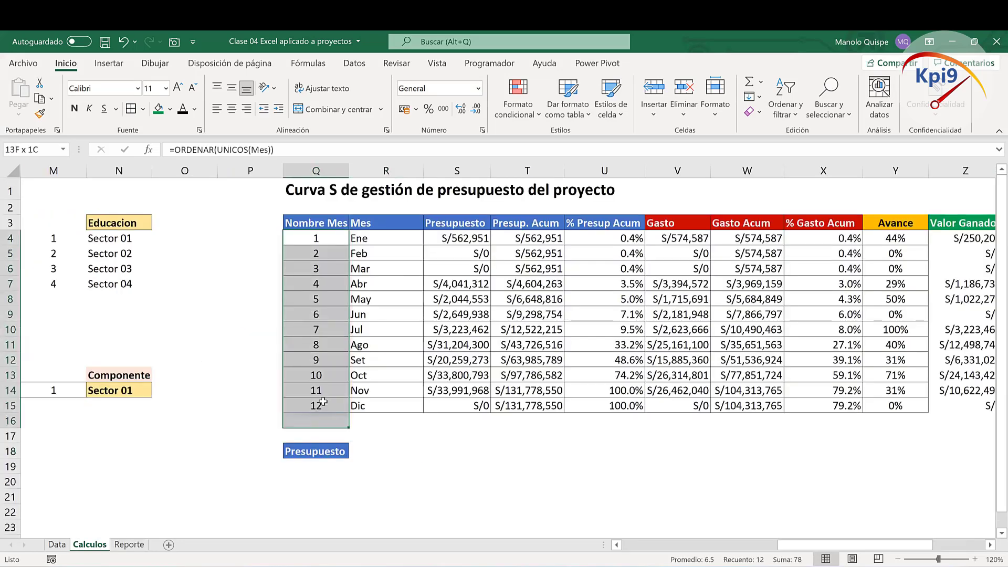
left_click_drag(316, 242, 316, 406)
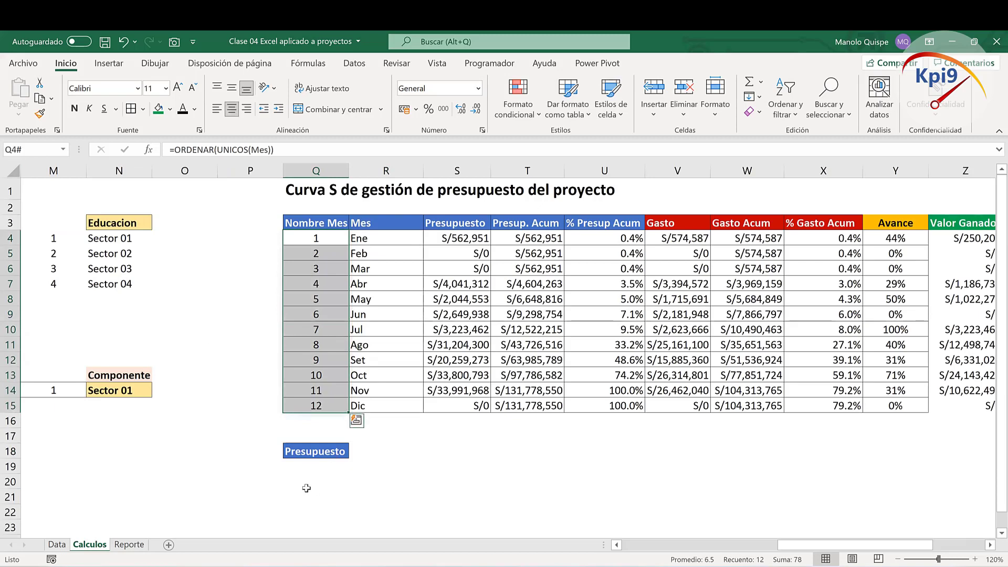
left_click(315, 452)
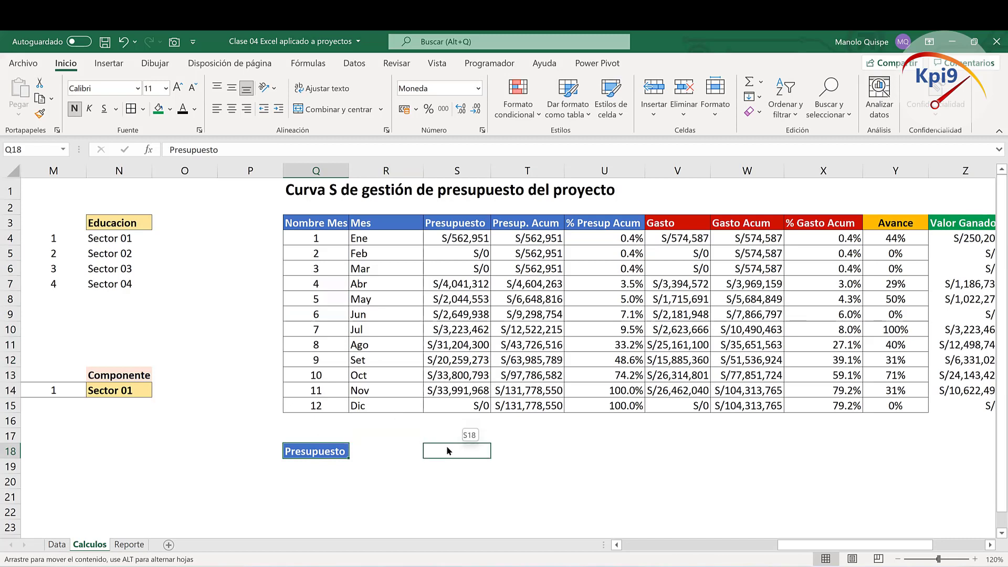
left_click_drag(382, 450, 450, 452)
left_click(403, 454)
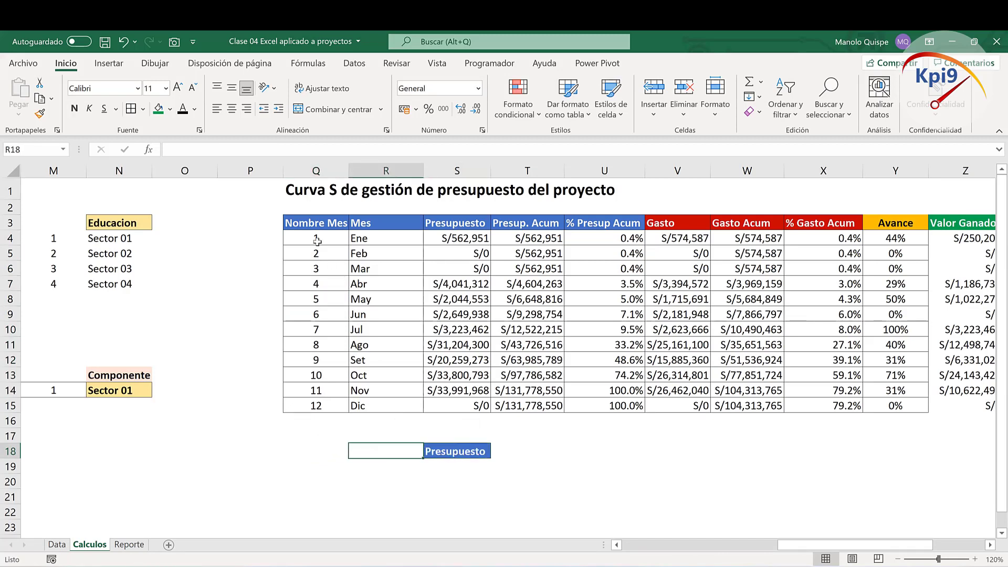
Step: On Reporte, draw a spin button form control from the Programador tab's Insertar menu
left_click(328, 446)
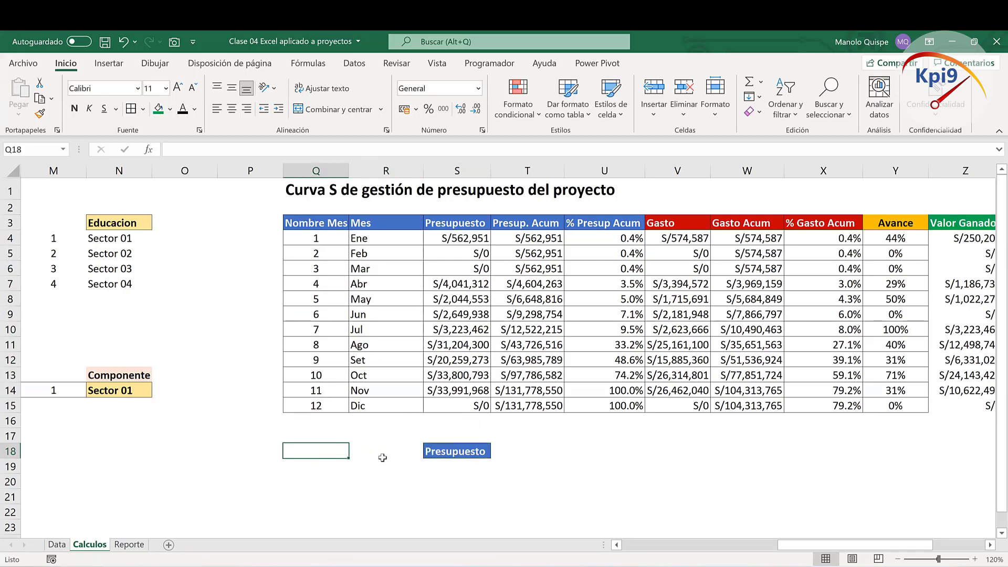
left_click(129, 544)
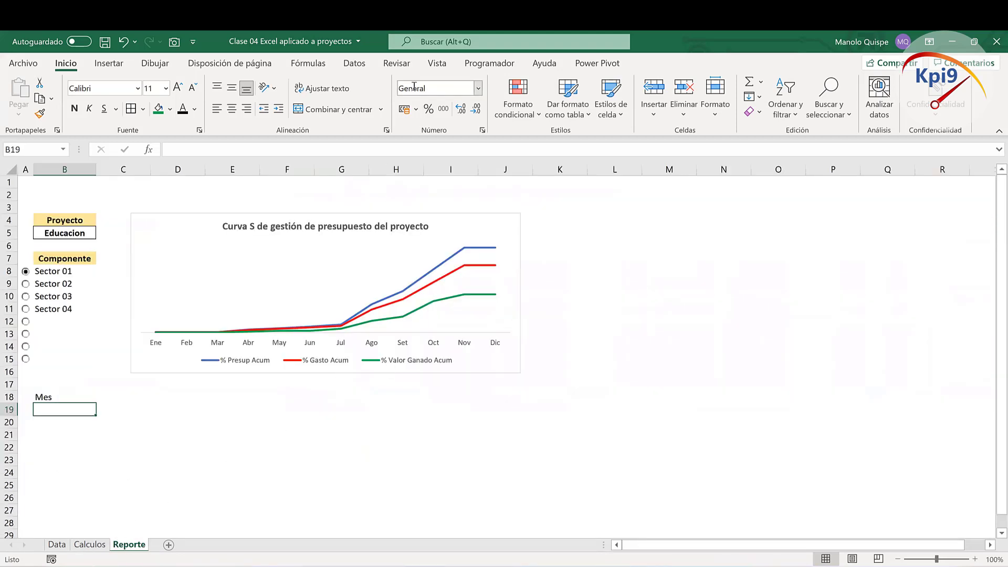
left_click(326, 67)
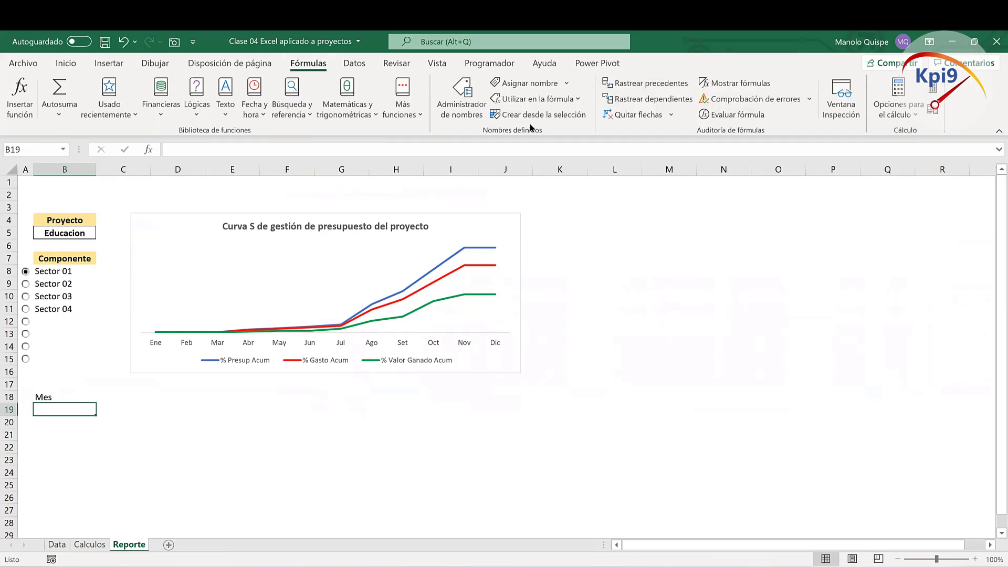
left_click(490, 64)
left_click(375, 117)
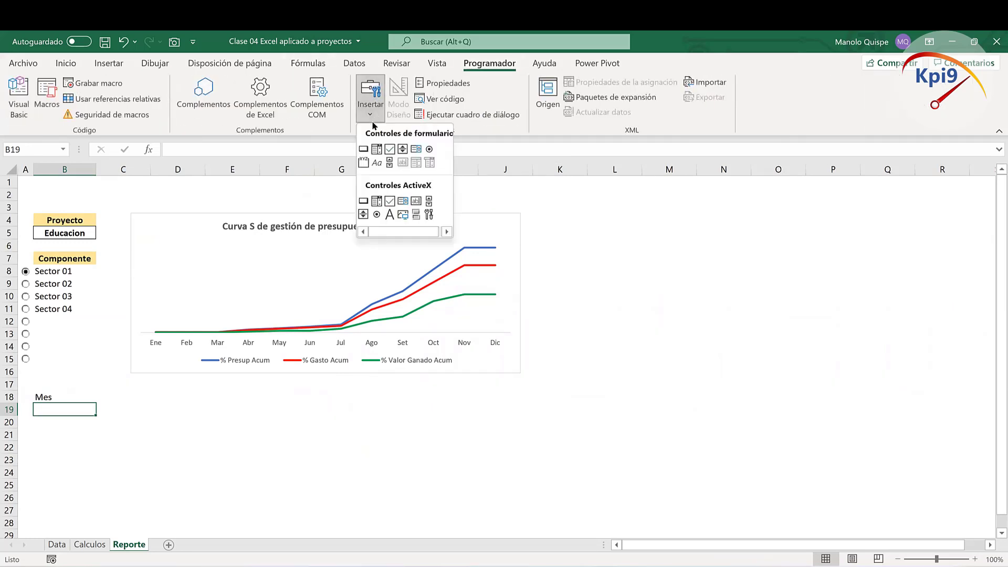
left_click(403, 150)
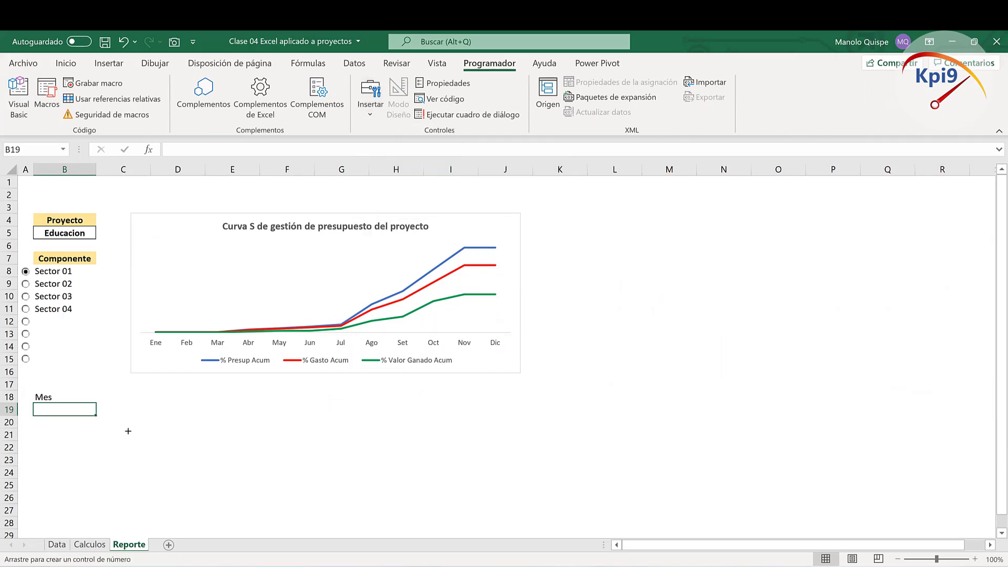
left_click_drag(128, 431, 139, 480)
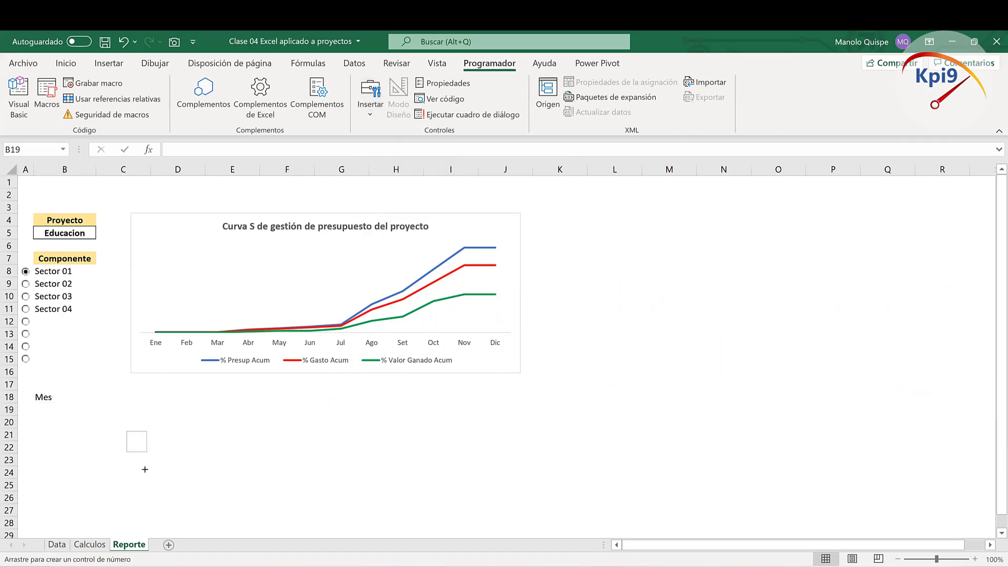
Step: Move the spin button next to the Mes cell B19
left_click(209, 470)
right_click(133, 465)
key("Escape")
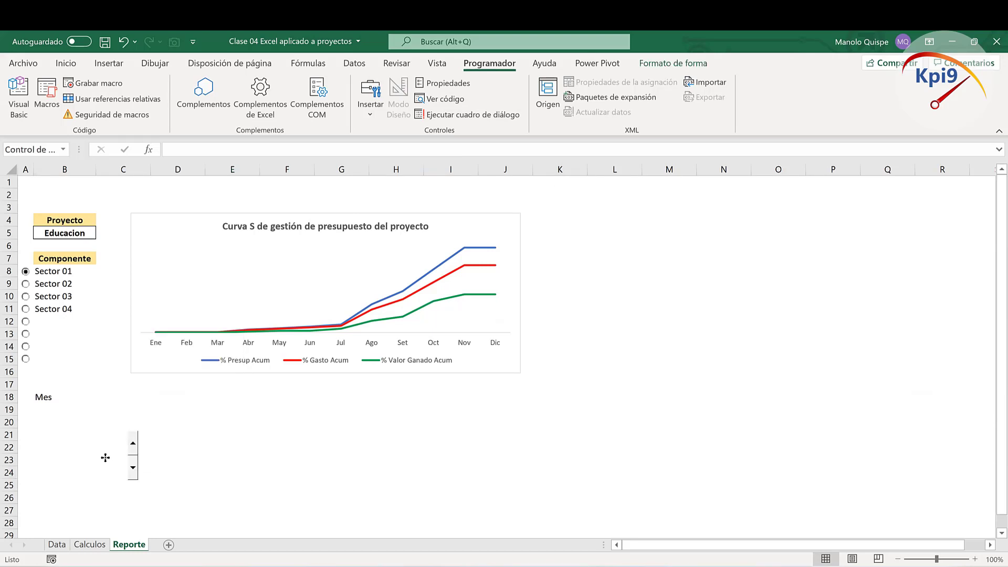
left_click_drag(105, 457, 26, 435)
left_click(61, 411)
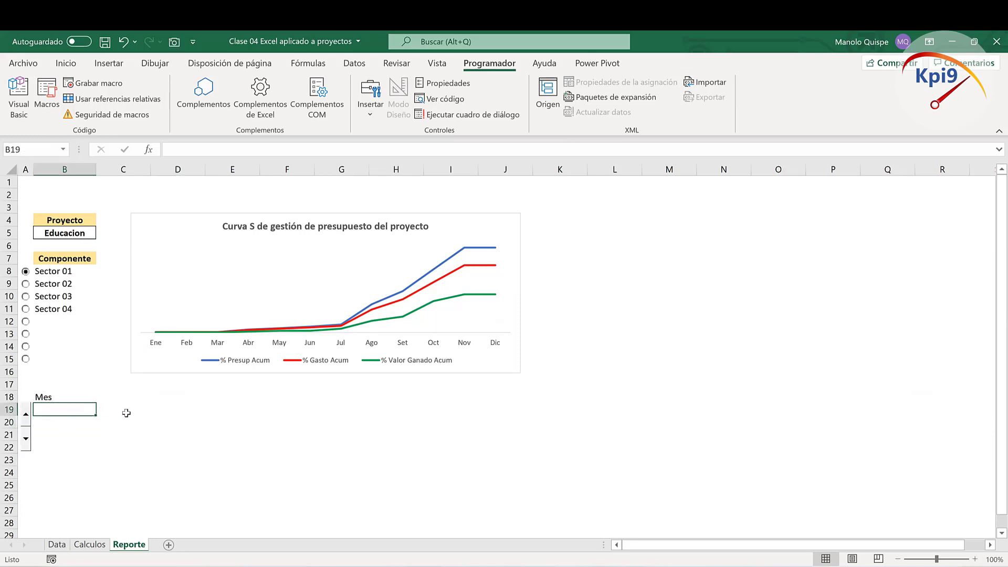
right_click(27, 426)
Step: Set the spin button's maximum value to 12 and link it to Calculos cell Q19
left_click(79, 554)
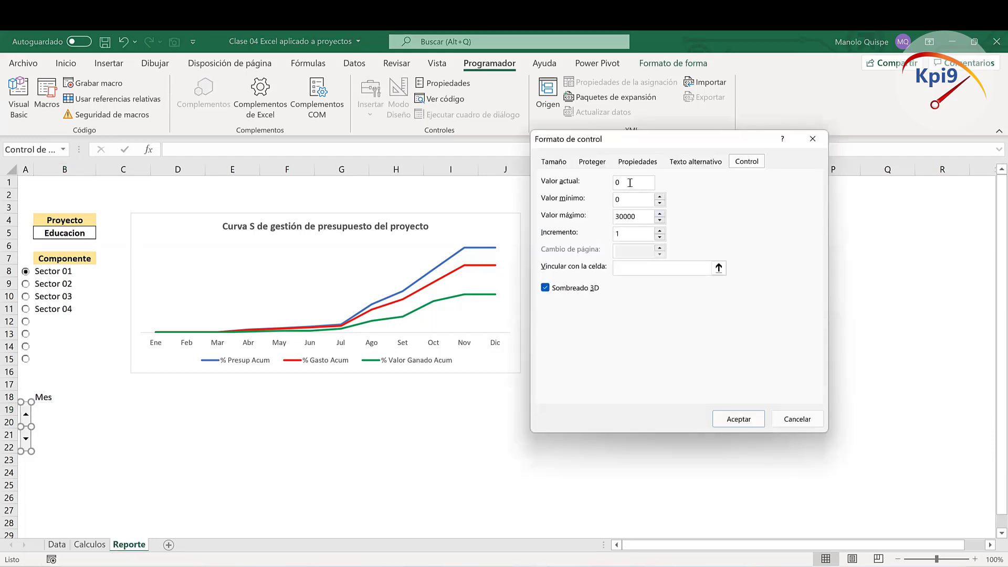
double_click(631, 182)
key("Tab")
key("Tab")
type("12")
left_click(719, 268)
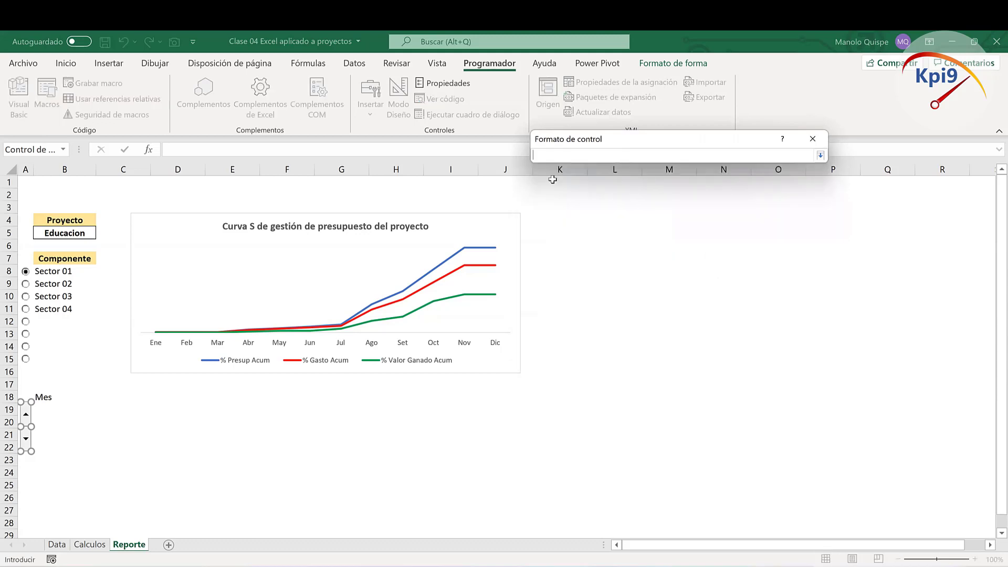
left_click(89, 544)
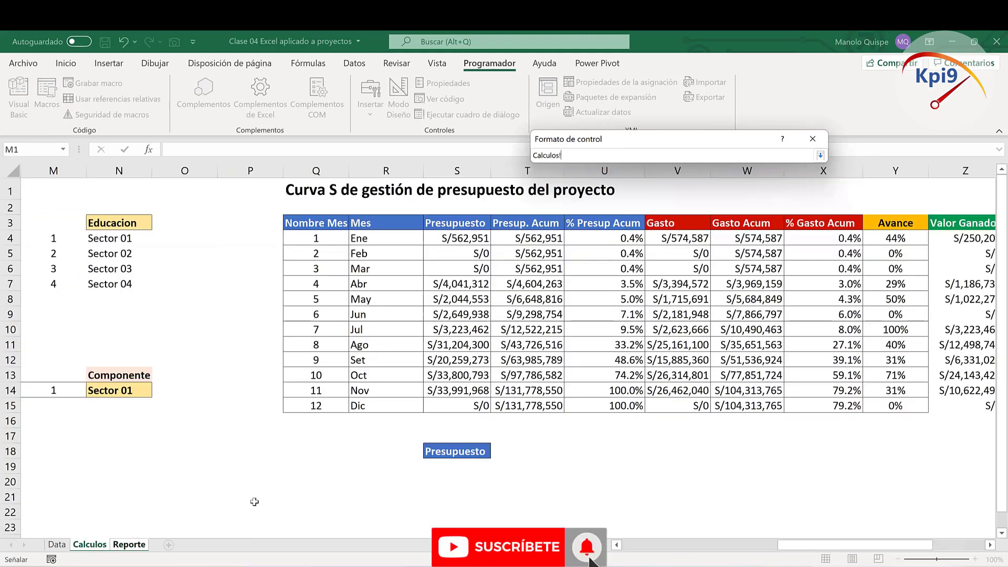
left_click(315, 449)
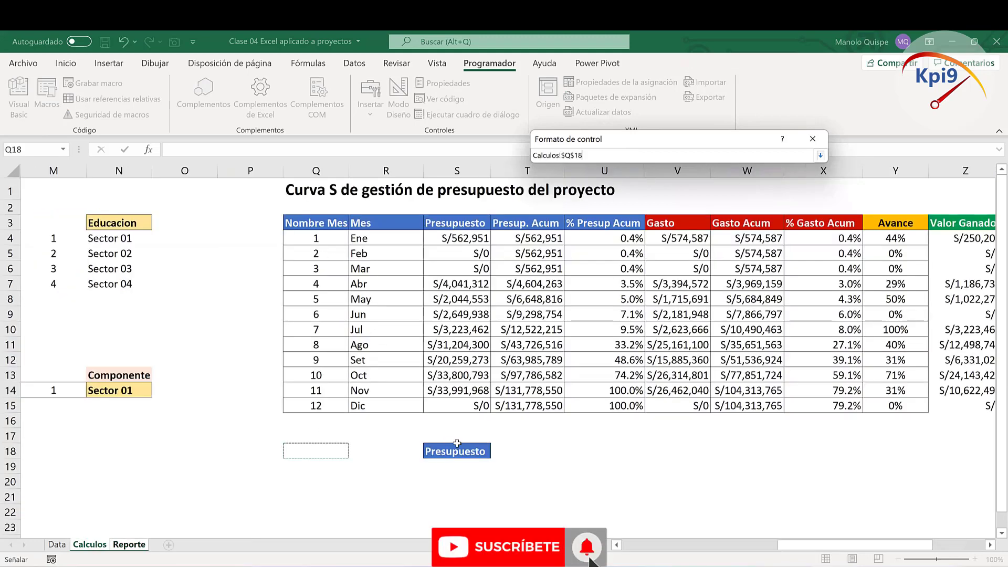
left_click(323, 465)
key("Return")
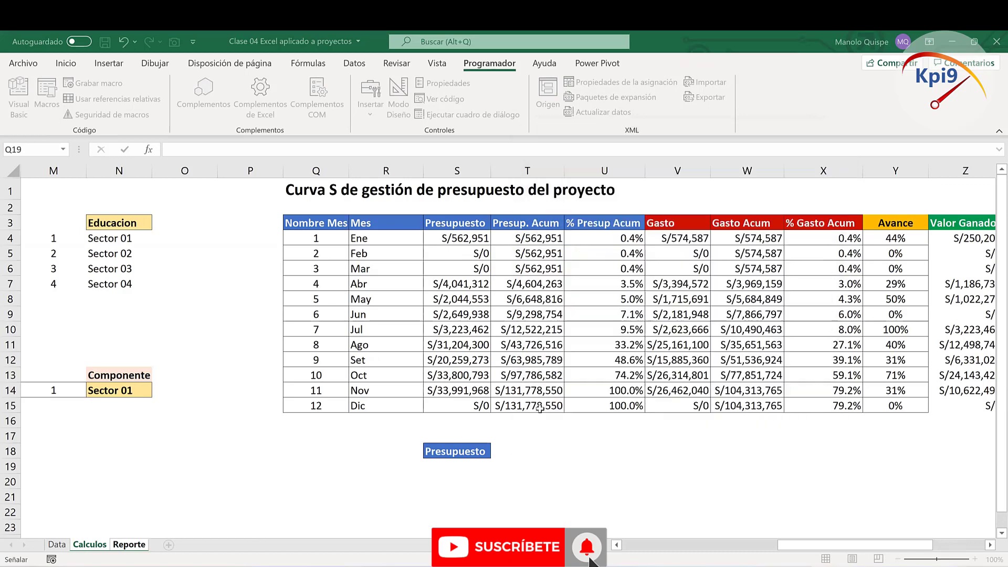
key("Escape")
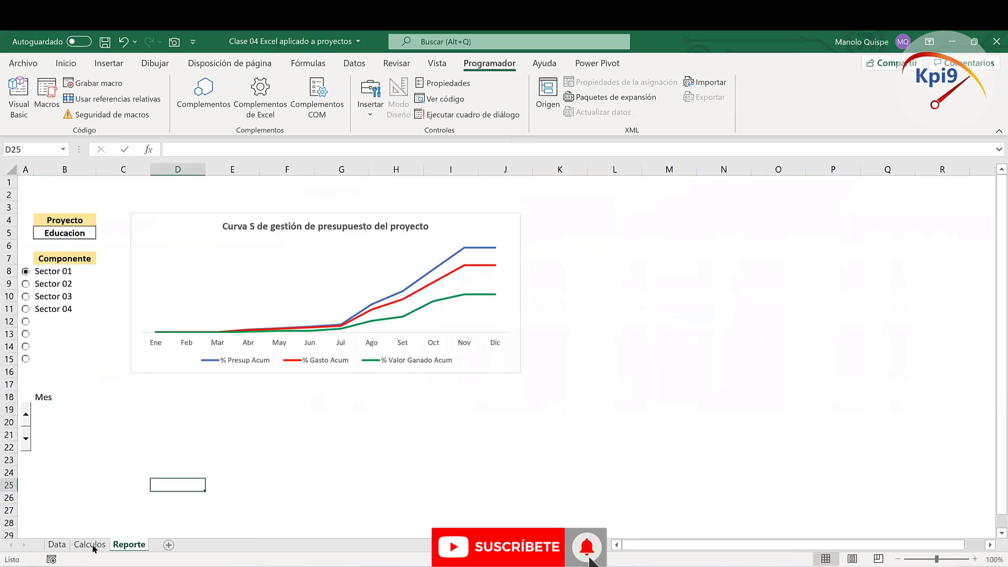
key("ctrl+Page_Up")
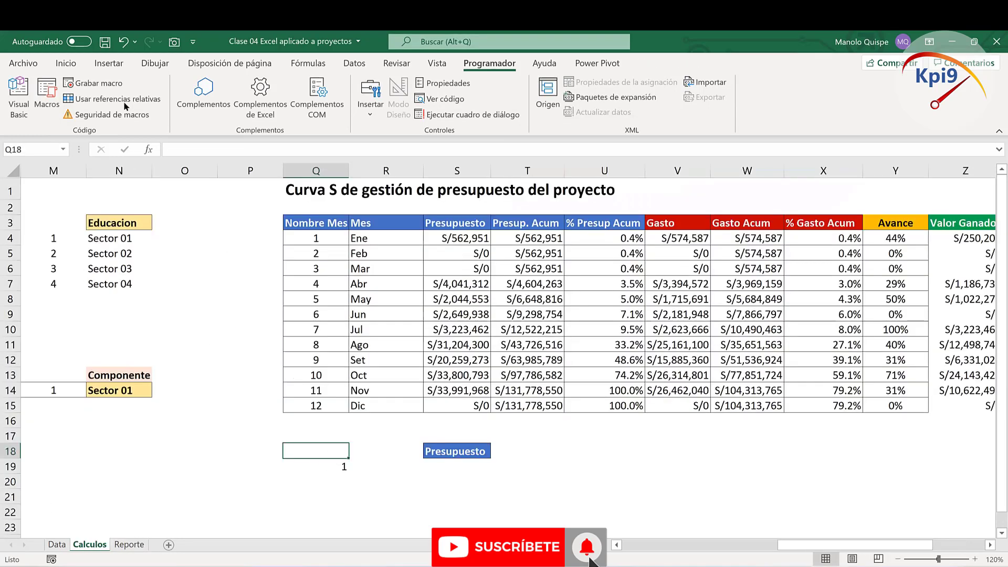
Step: Make the month number in Q19 bold and centred horizontally and vertically
key("Down")
left_click(65, 64)
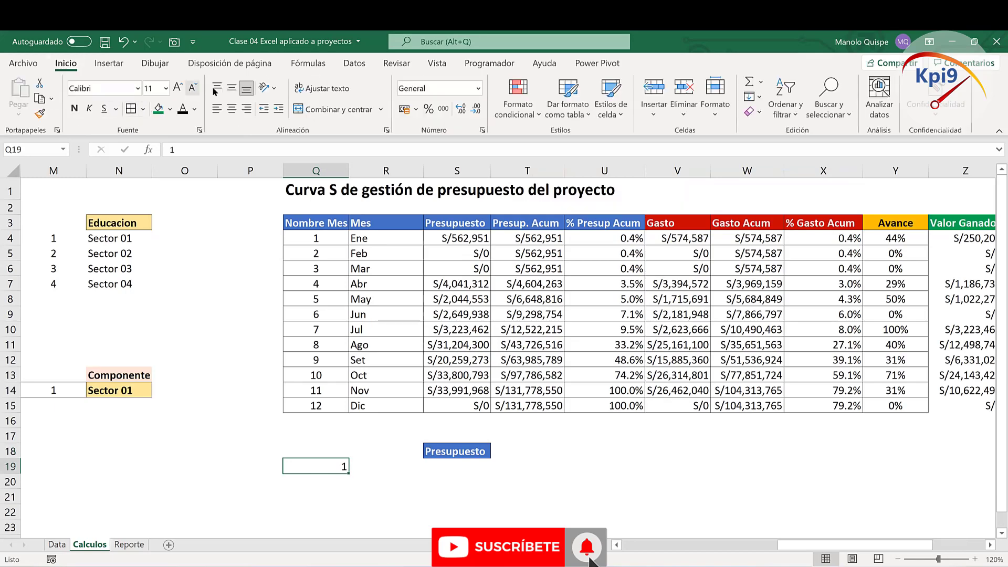
left_click(231, 87)
left_click(232, 109)
left_click(74, 108)
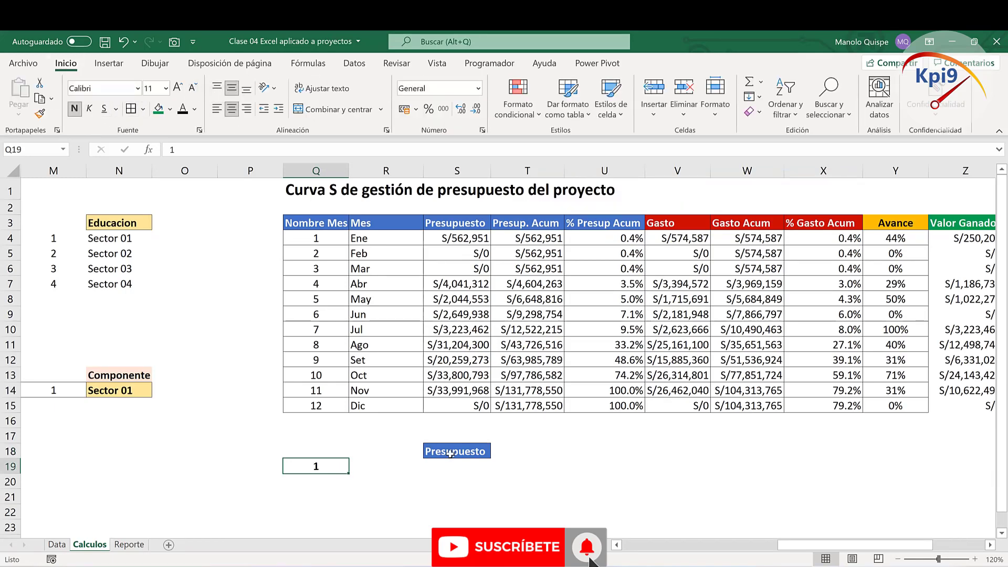
Step: Enter =BUSCARV(Q19;Q4:R15;2;0) in R19 to return the month name, and centre it
left_click(371, 470)
type("=")
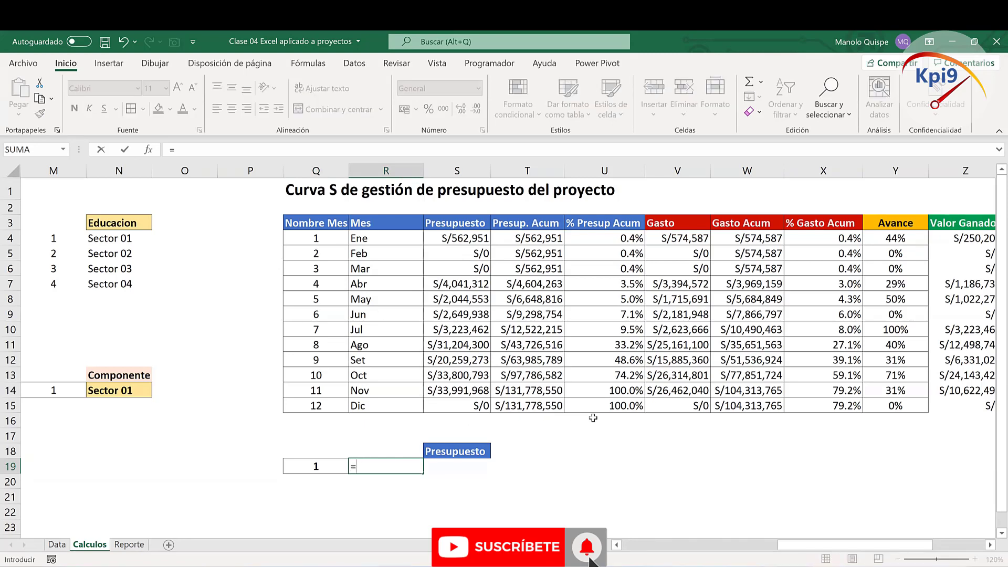
type("bus")
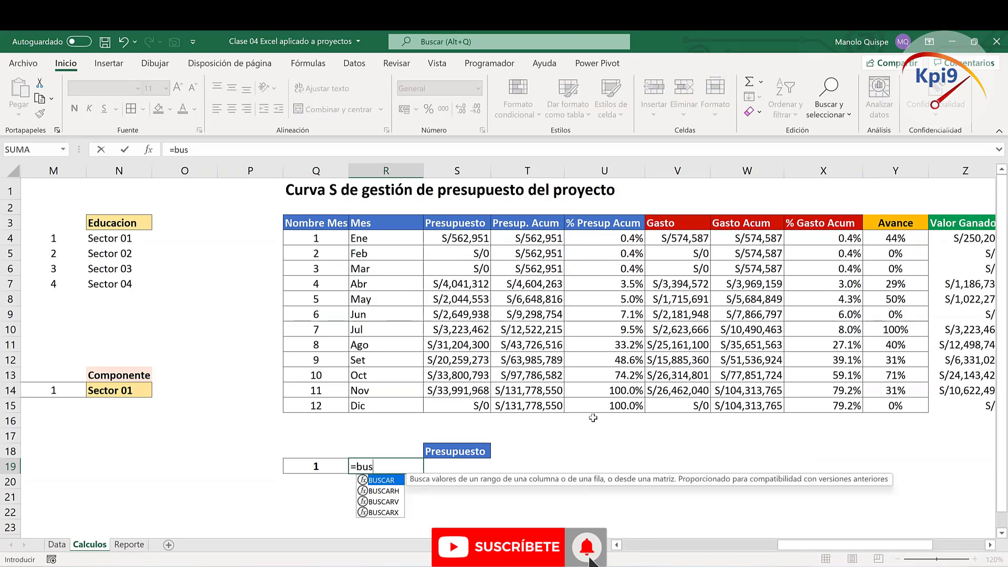
left_click(395, 502)
double_click(395, 502)
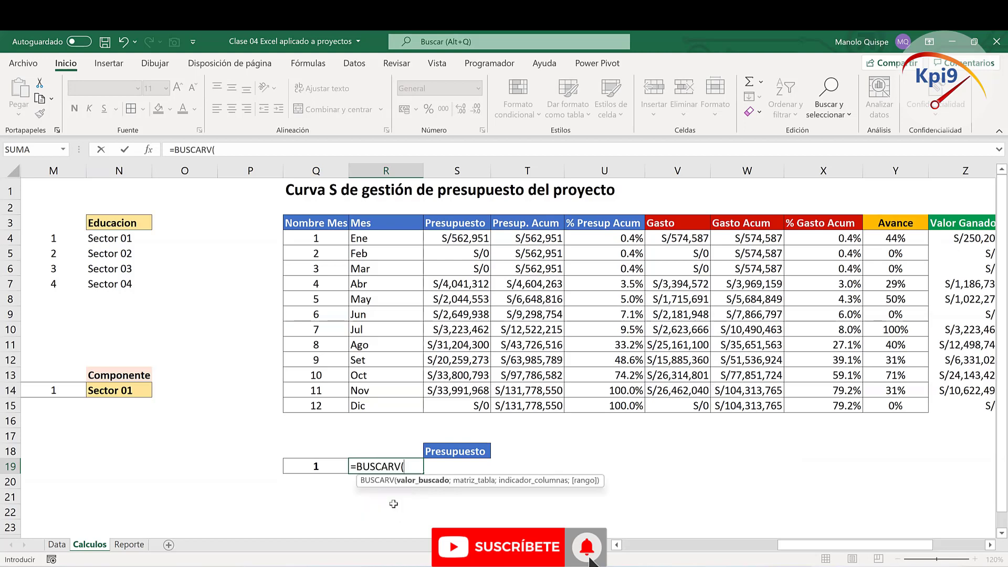
left_click(322, 467)
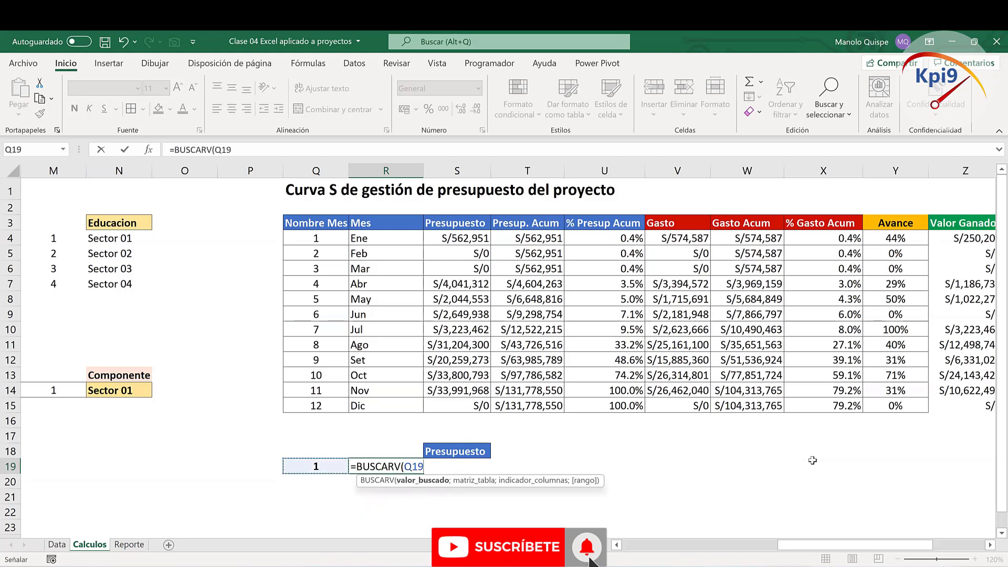
type(";")
left_click_drag(345, 237, 373, 400)
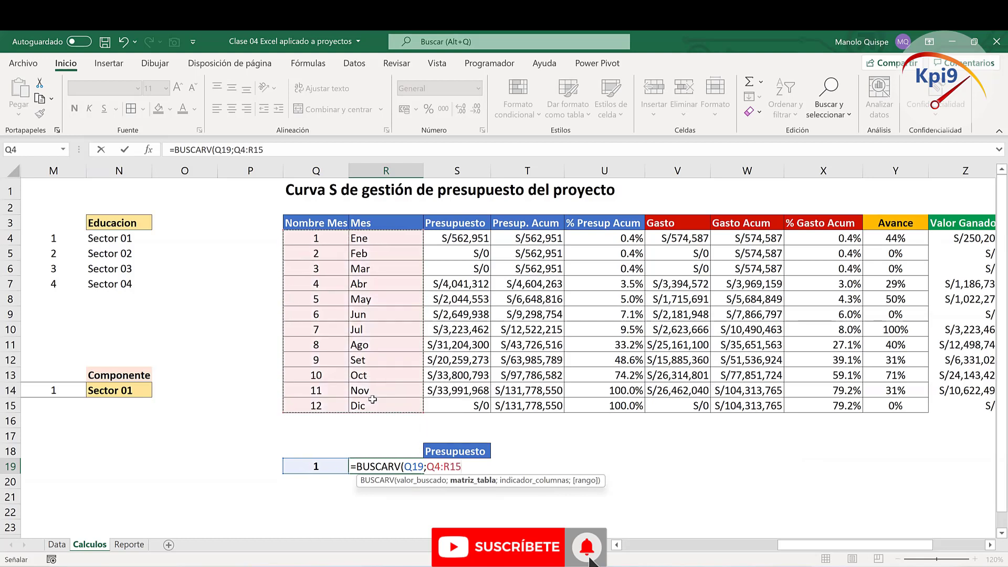
type(";")
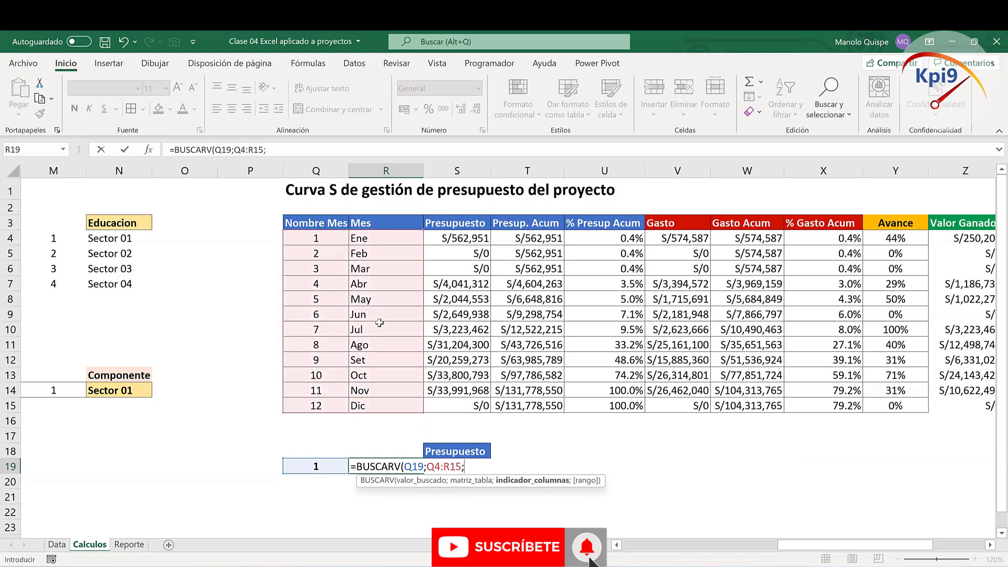
type("2;")
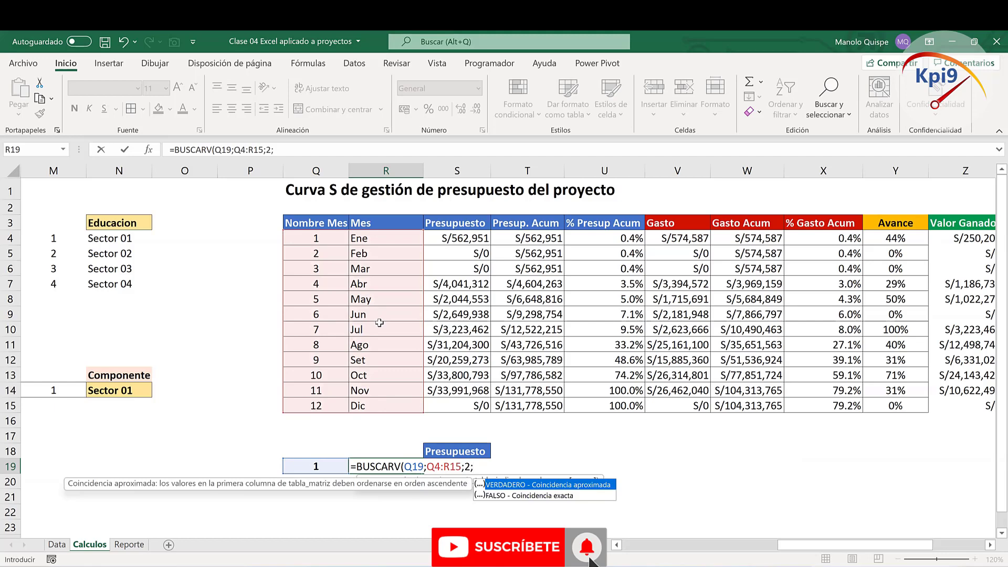
type(")")
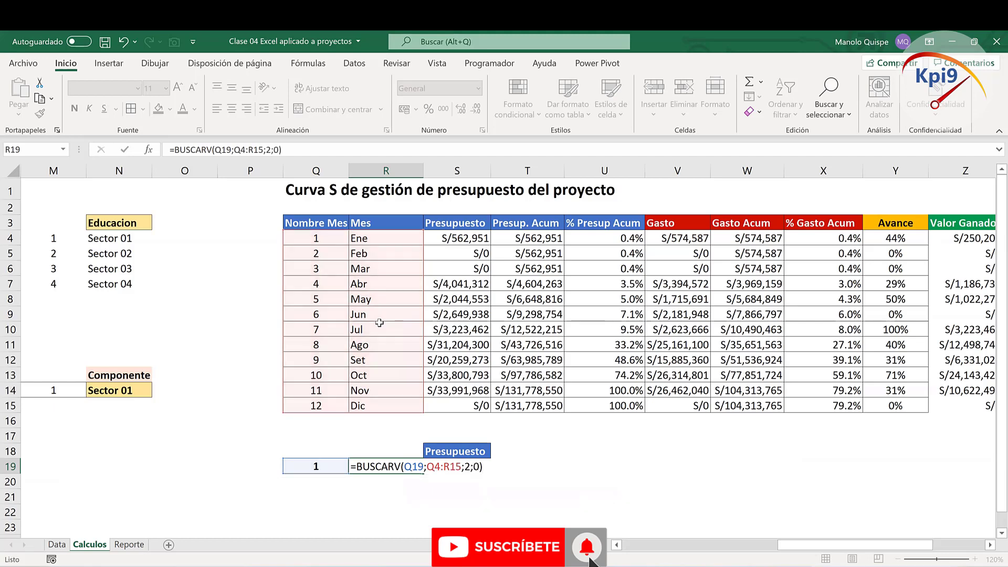
key("Return")
left_click(386, 467)
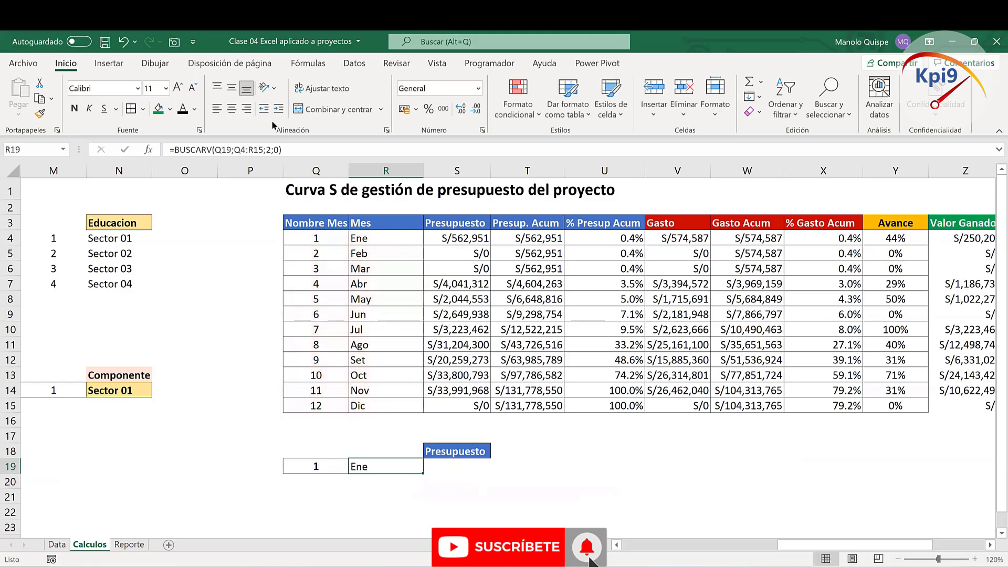
left_click(232, 109)
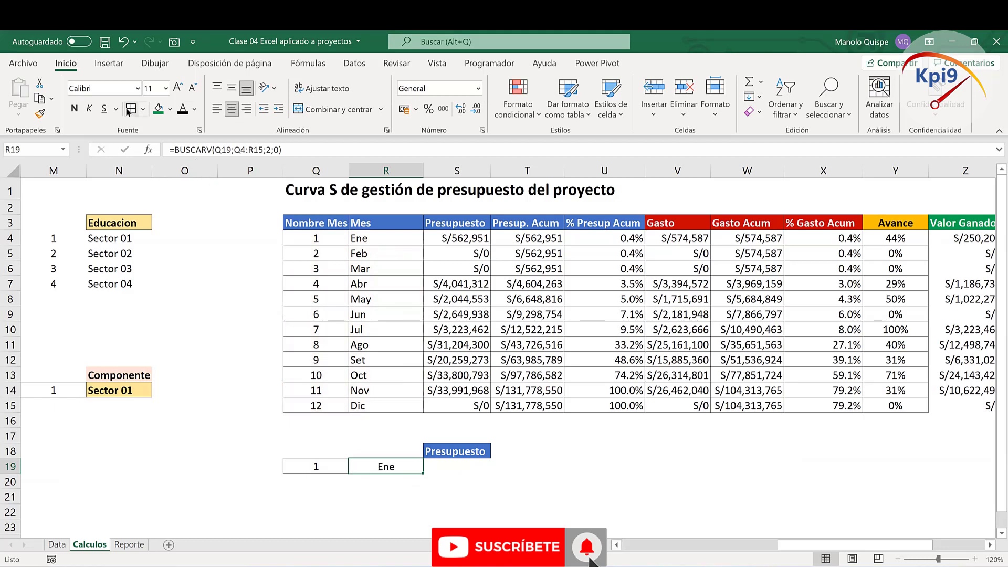
Step: Make Reporte cell B20 equal to Calculos!R19
left_click(129, 545)
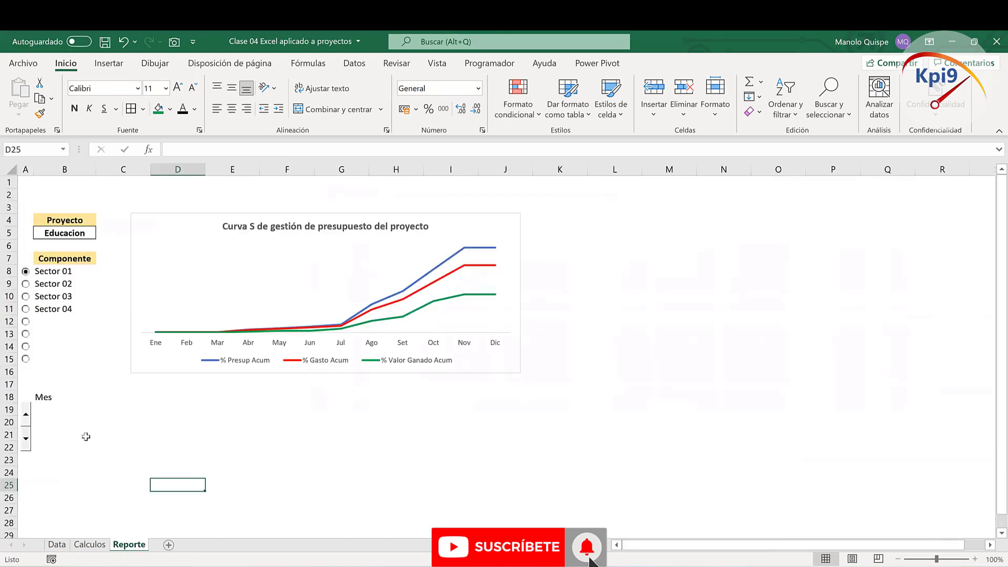
left_click(55, 420)
type("=Calculos!")
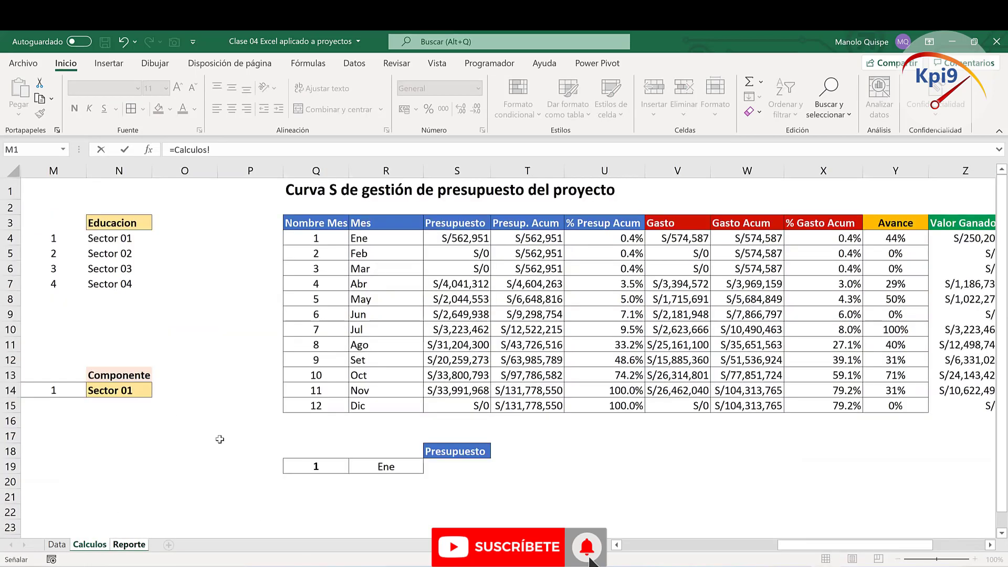
key("ctrl+Page_Up")
left_click(394, 465)
key("Return")
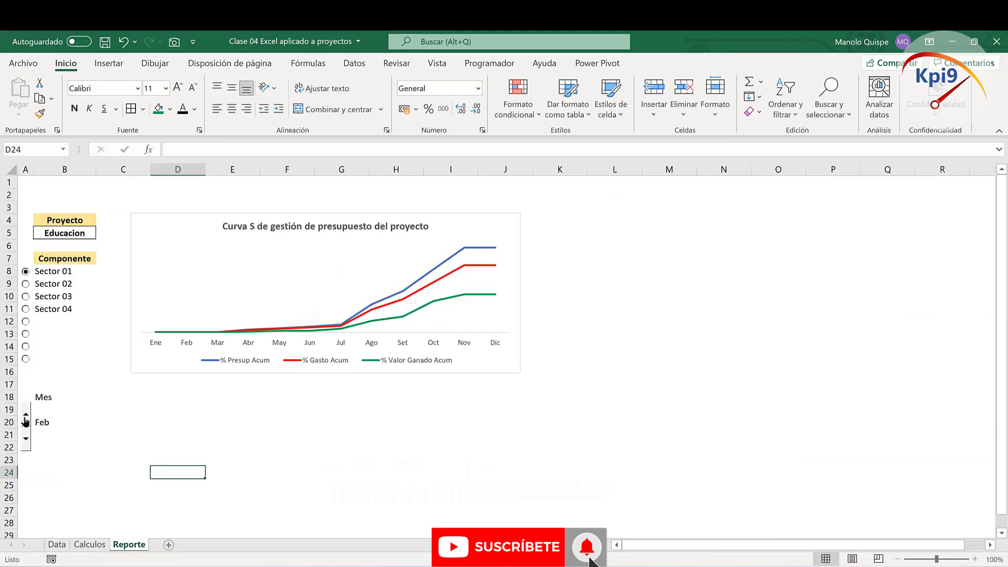
Step: Test the month spin button, leaving it on month 4 (Abr), and return to Calculos
left_click(25, 416)
left_click(25, 416)
left_click(25, 416)
left_click(25, 418)
left_click(24, 438)
left_click(25, 439)
left_click(24, 439)
left_click(24, 439)
left_click(58, 422)
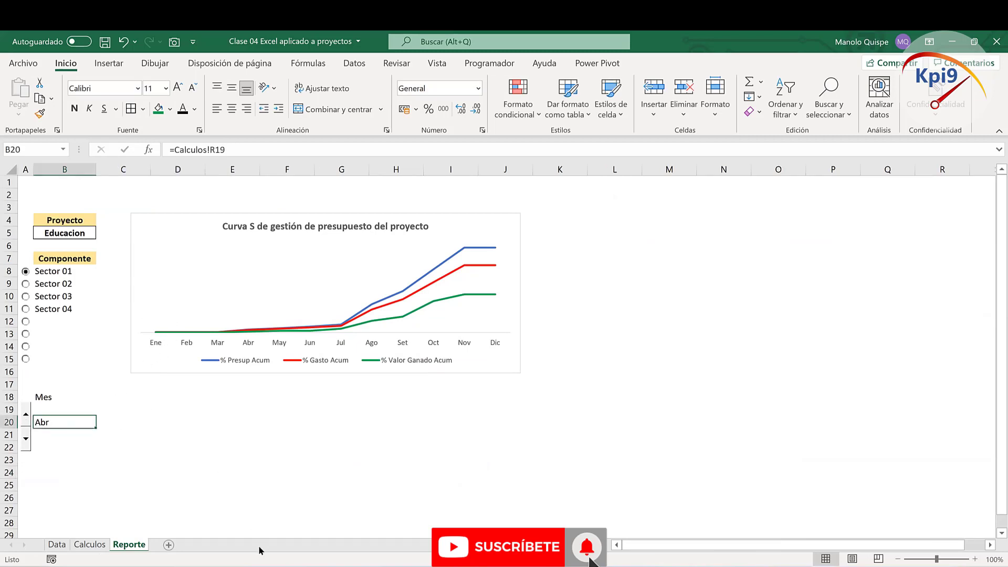
left_click(90, 545)
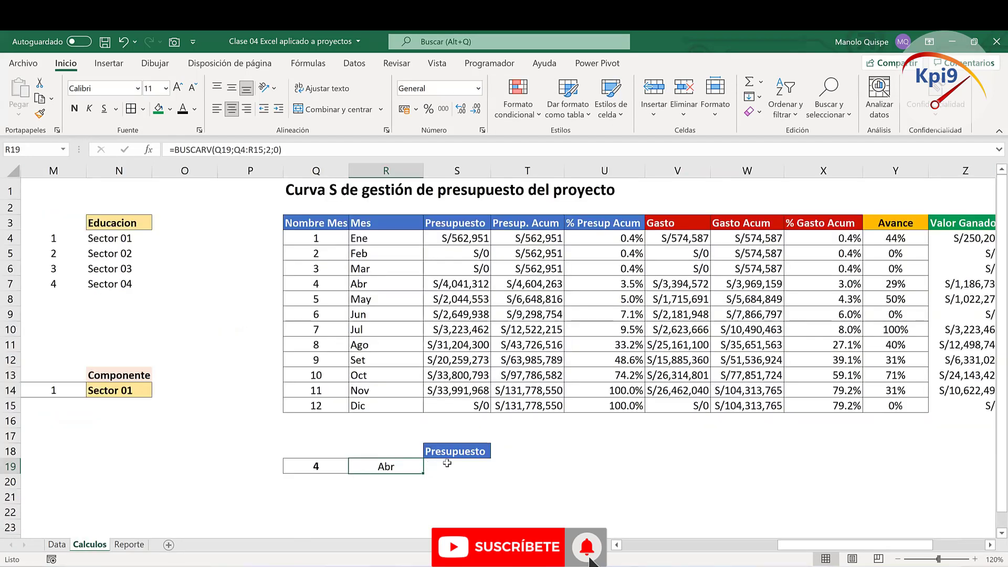
Step: Copy the SUMAR.SI.CONJUNTO budget formula from S4 into the Presupuesto cell S19
left_click(462, 473)
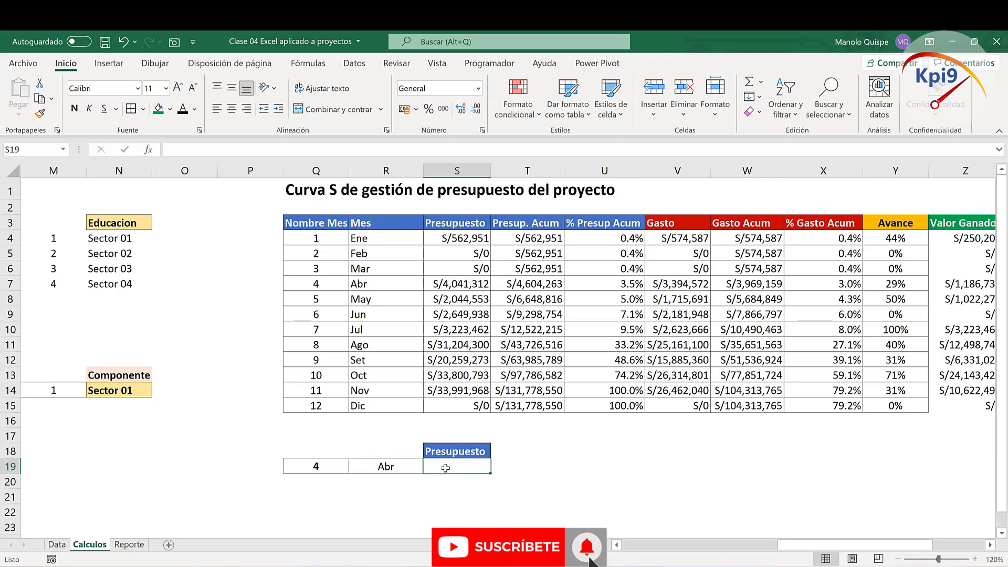
left_click(464, 241)
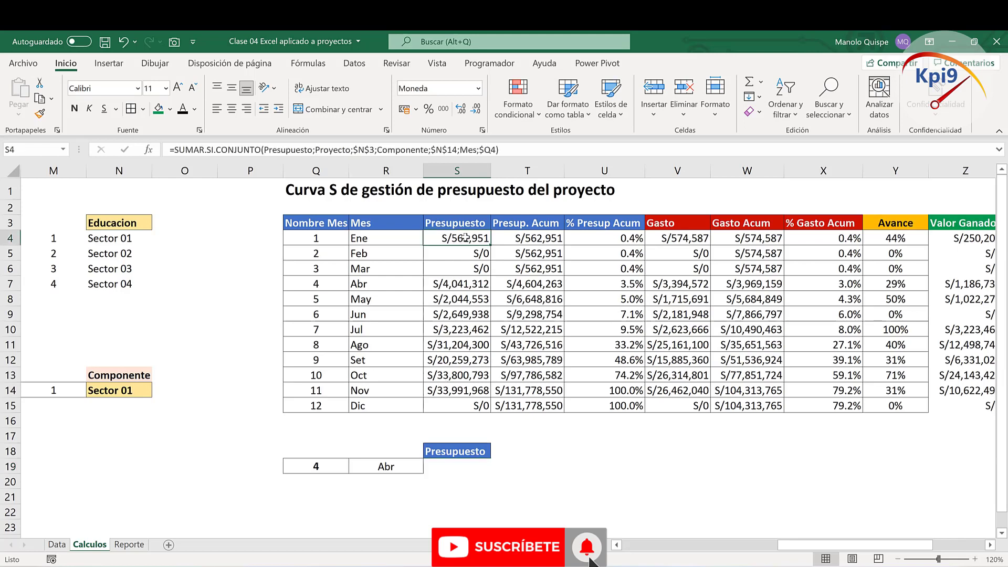
left_click(517, 152)
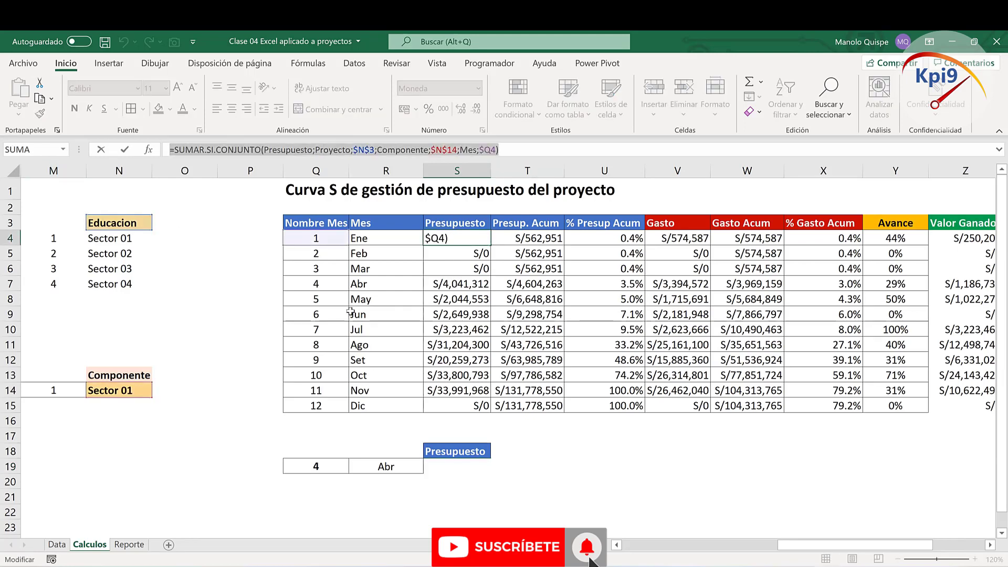
double_click(451, 467)
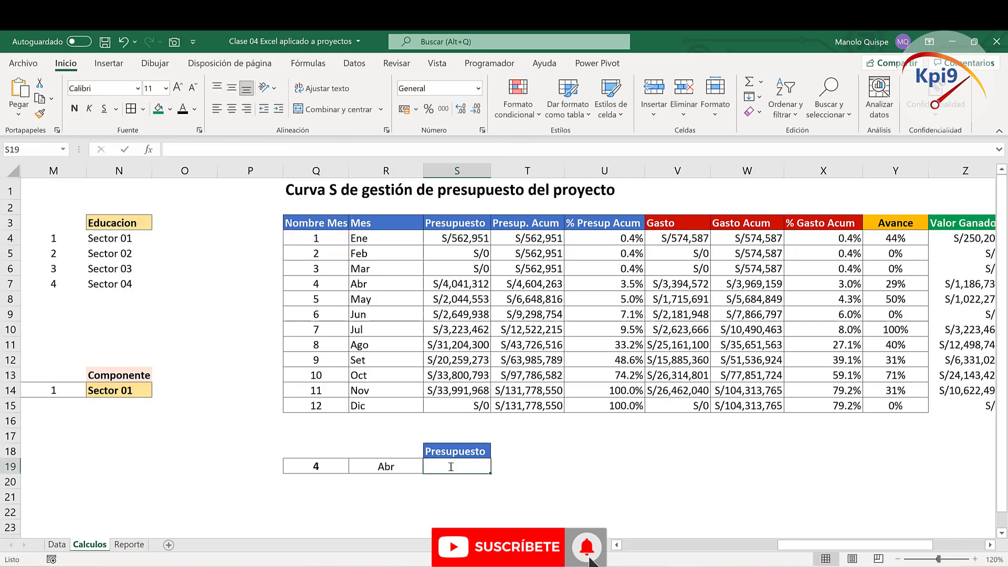
type("=SUMAR.SI.CONJUNTO(Presupuesto;Proyecto;$N$3;Componente;$N$14;Mes;$Q4)")
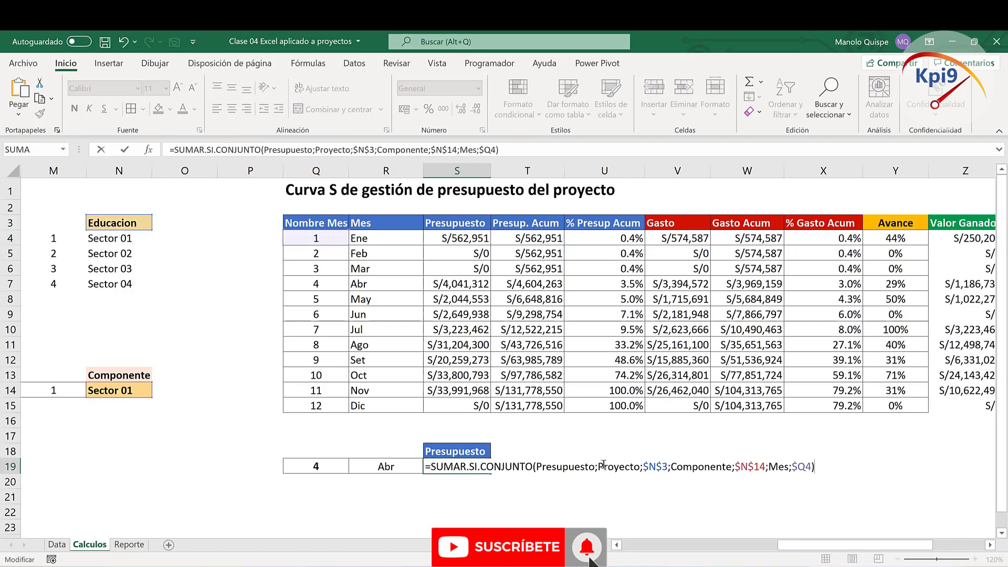
key("Return")
Step: Format S19 as Moneda with no decimals, fit column S's width, and centre it (S/562,951)
left_click(474, 465)
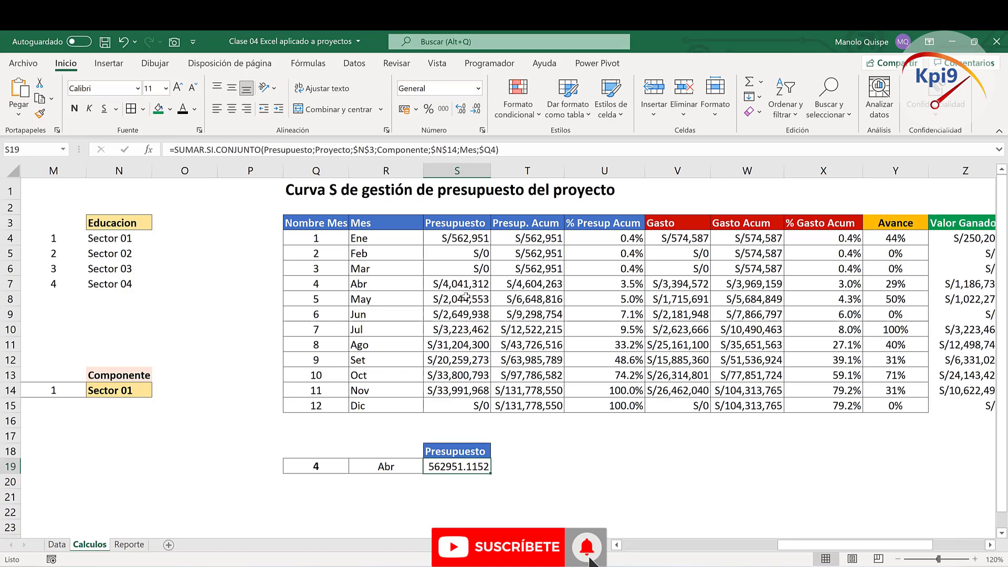
left_click(478, 89)
left_click(472, 175)
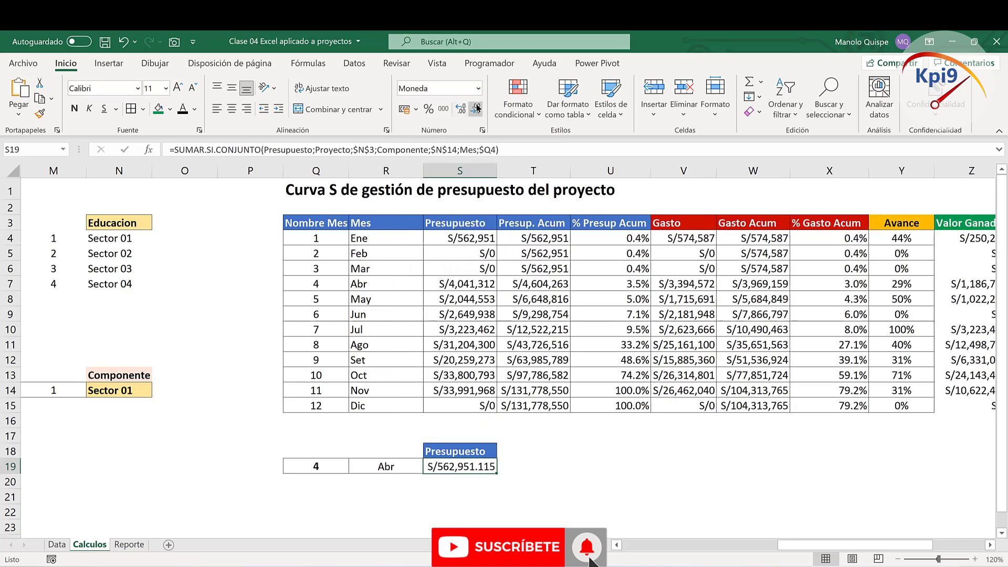
left_click(475, 109)
left_click(476, 109)
left_click_drag(496, 170, 493, 167)
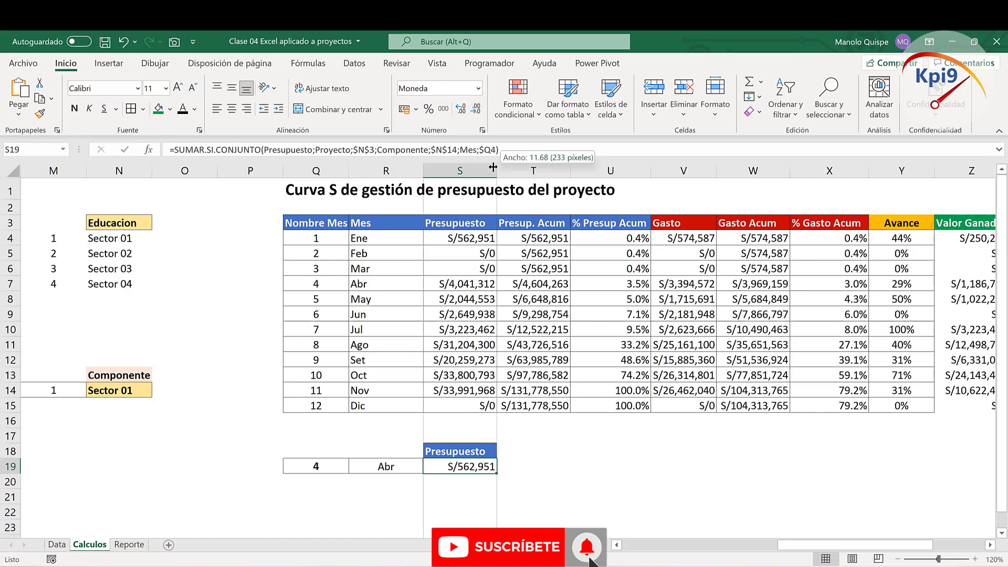
left_click_drag(499, 426, 489, 475)
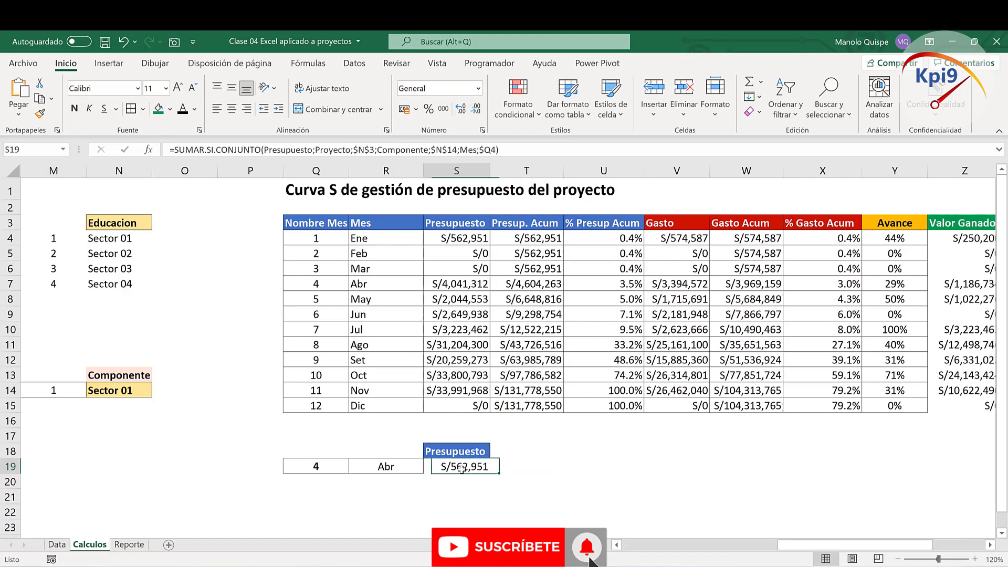
left_click(233, 112)
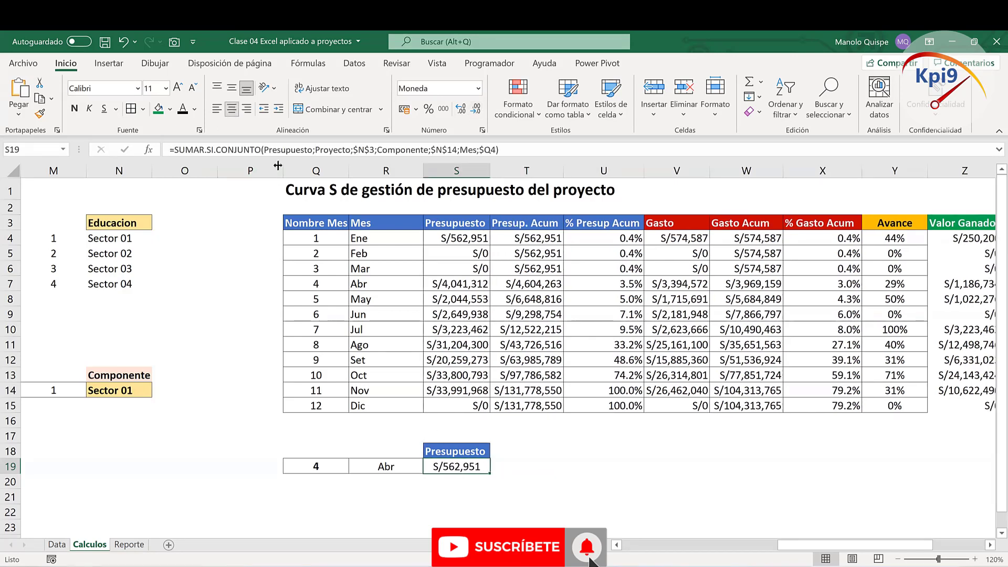
left_click(544, 455)
Step: Check month cell R19 and S7's formula, then edit the S19 budget formula
left_click(447, 468)
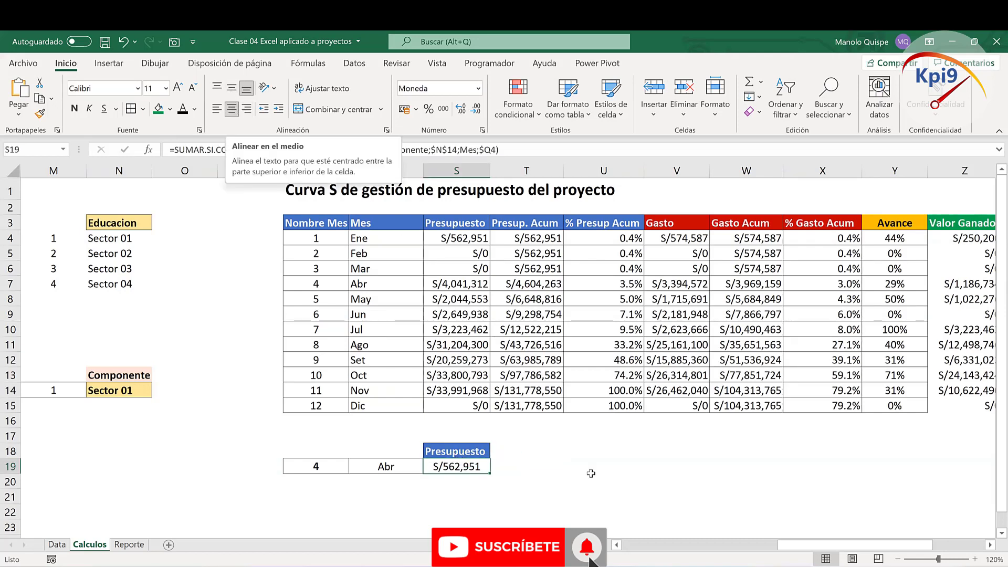
left_click(386, 467)
left_click(463, 286)
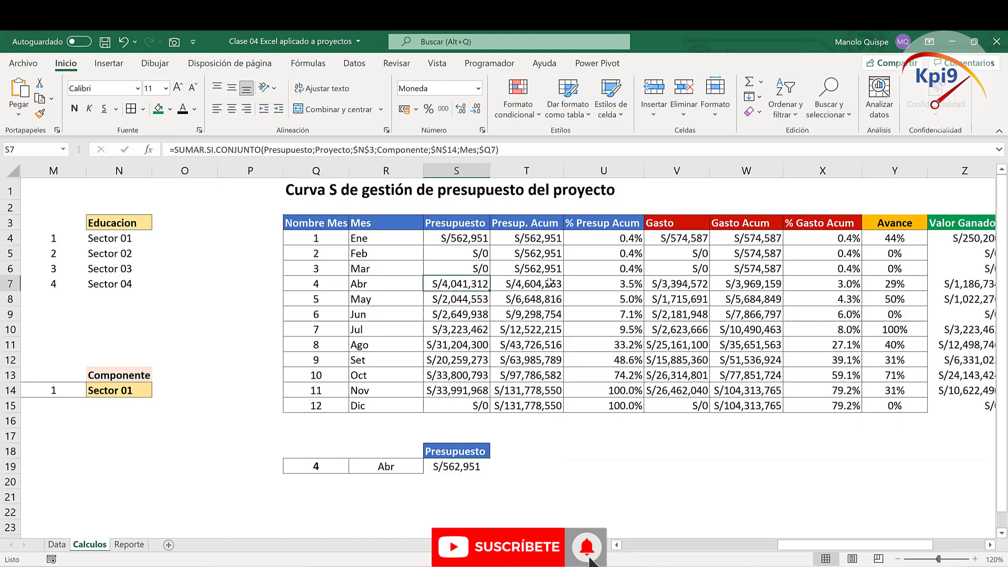
double_click(467, 464)
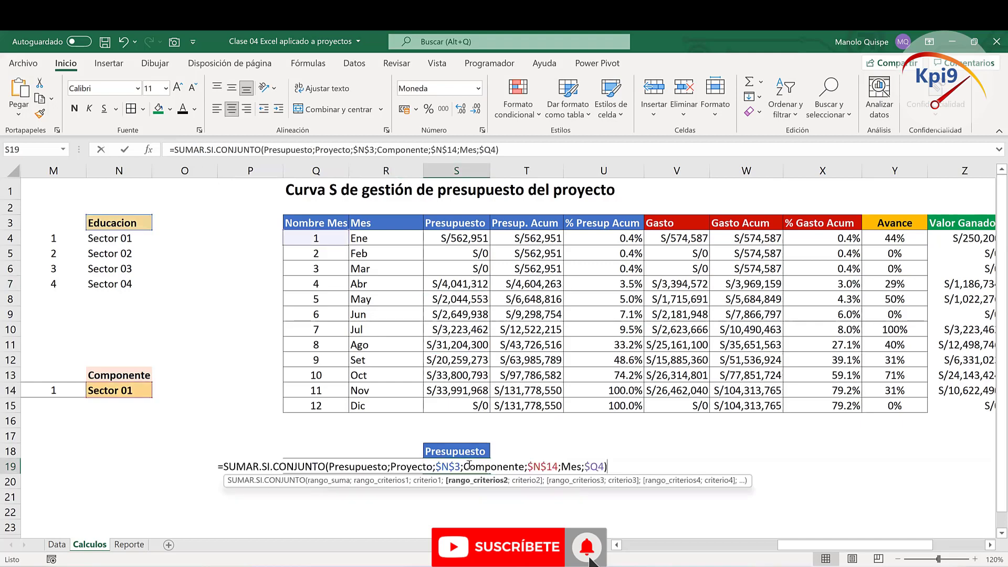
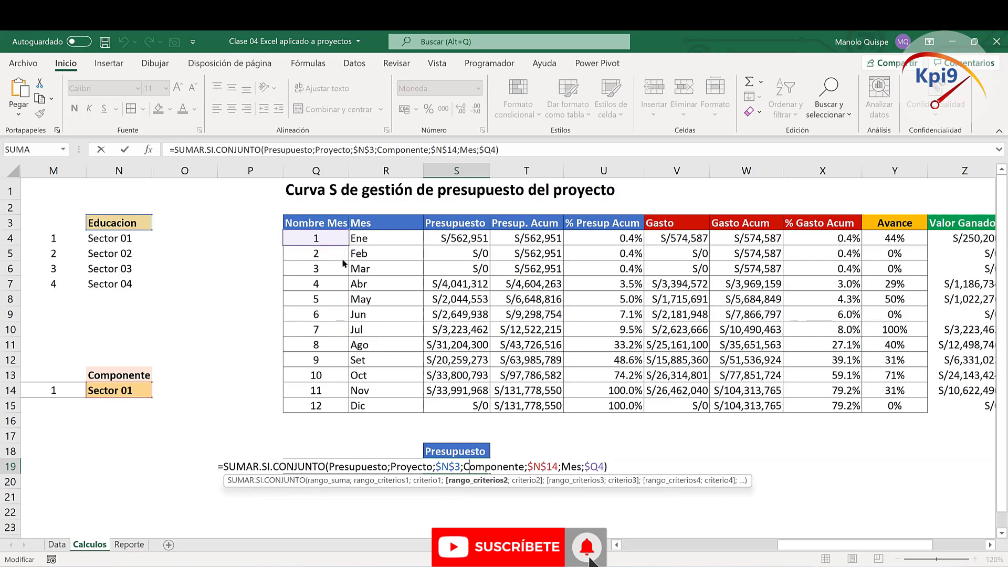
Step: Point the S19 Presupuesto formula's month criterion at $Q19, confirm it, and compare with April
left_click_drag(344, 262, 342, 468)
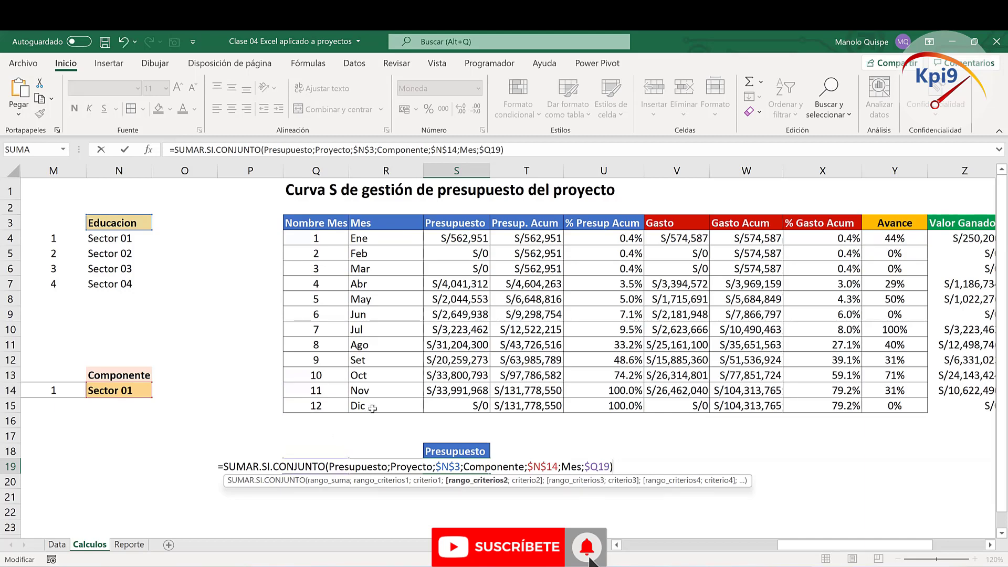
key("Return")
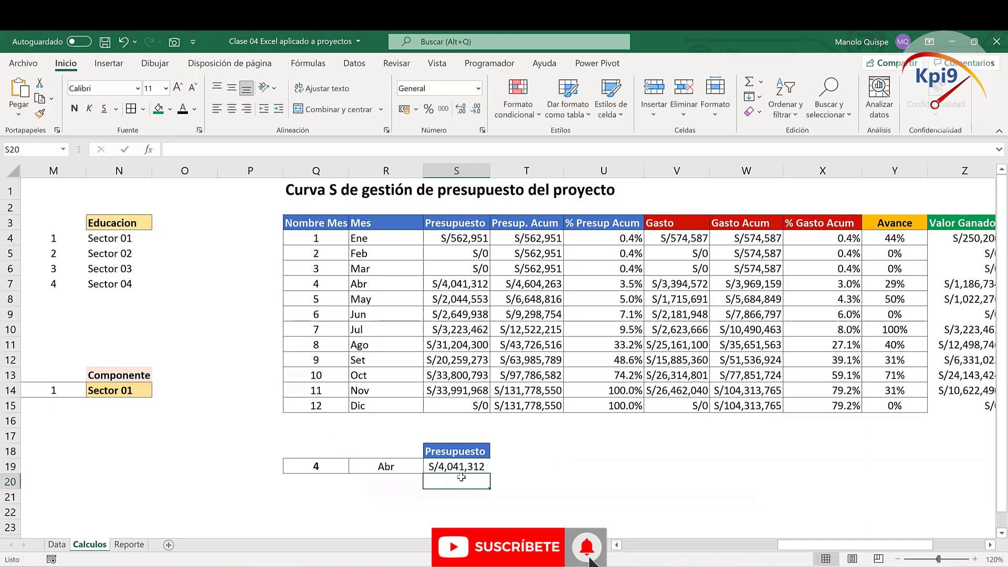
left_click_drag(391, 465, 454, 466)
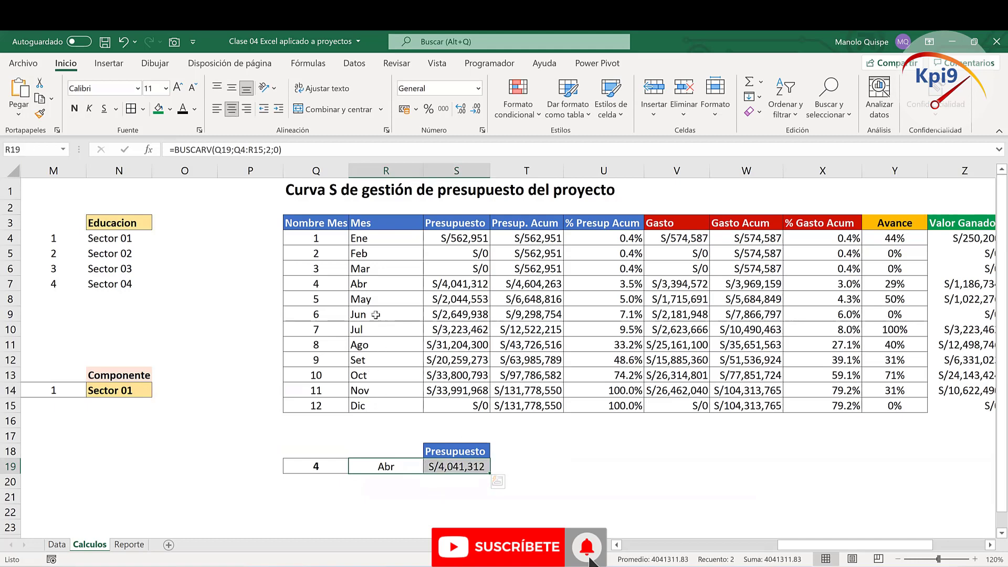
left_click_drag(374, 286, 455, 285)
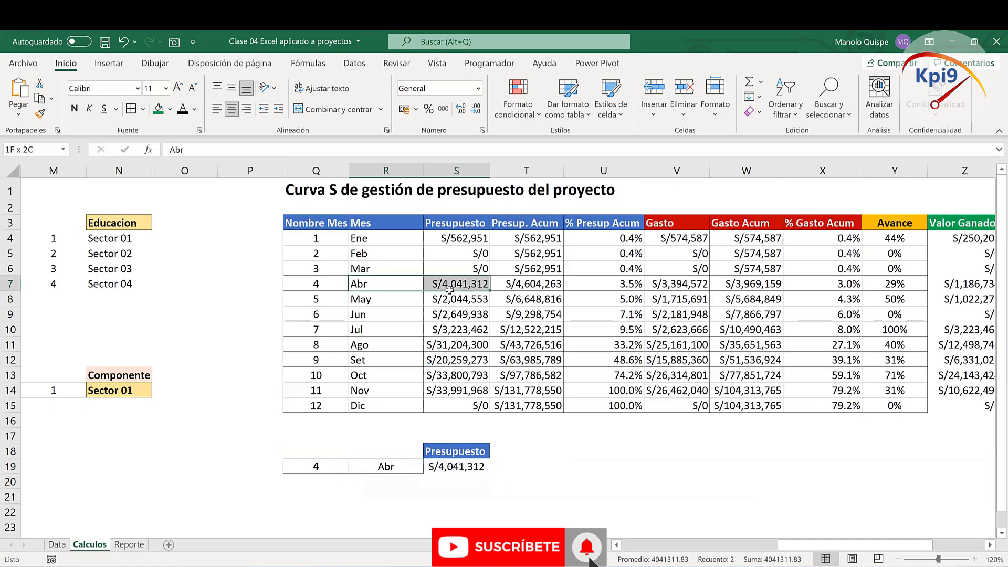
Step: Set the Reporte month to May and check the S19 budget result on Calculos
left_click(122, 545)
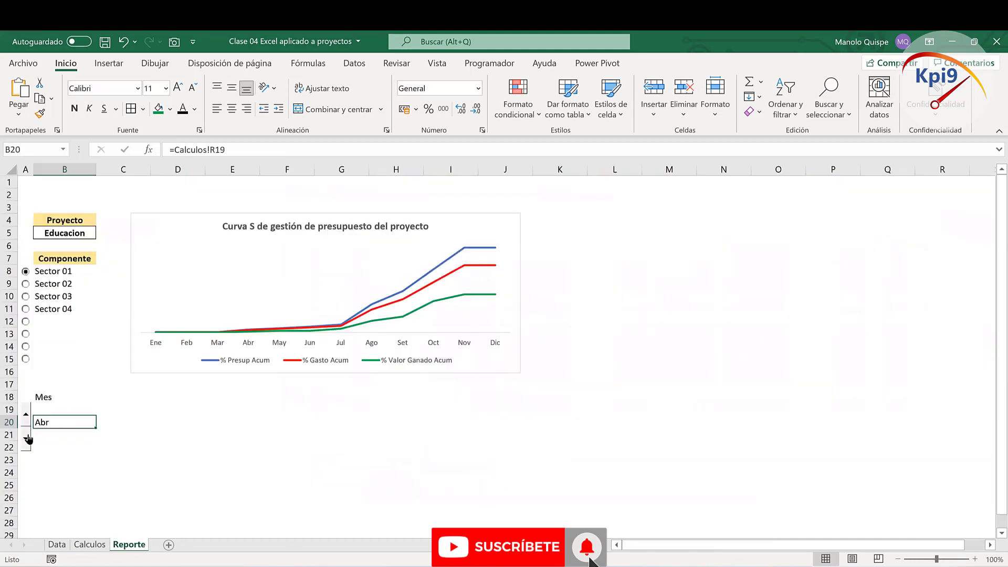
left_click(25, 416)
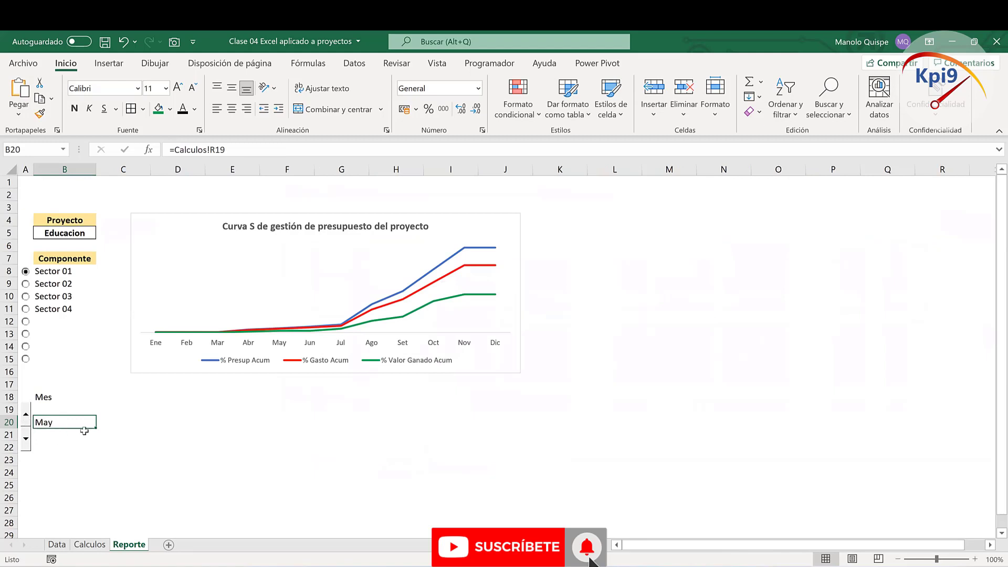
left_click(90, 544)
left_click(462, 466)
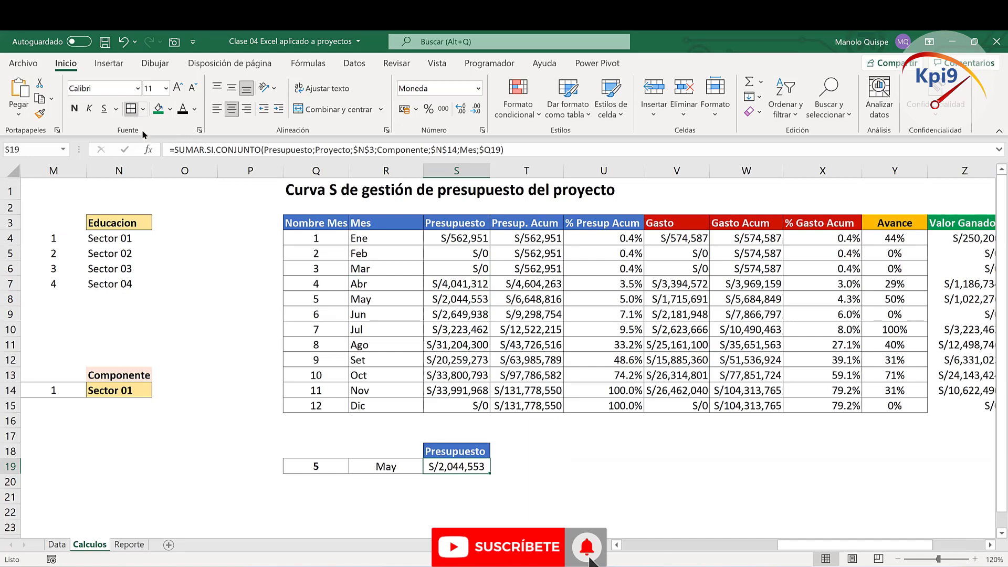
left_click(352, 482)
left_click(317, 497)
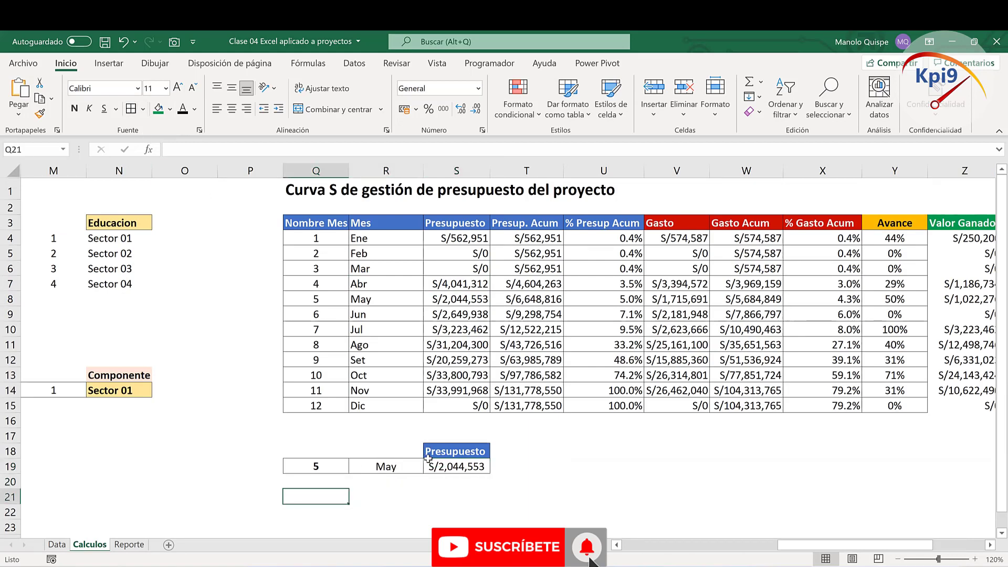
left_click(458, 468)
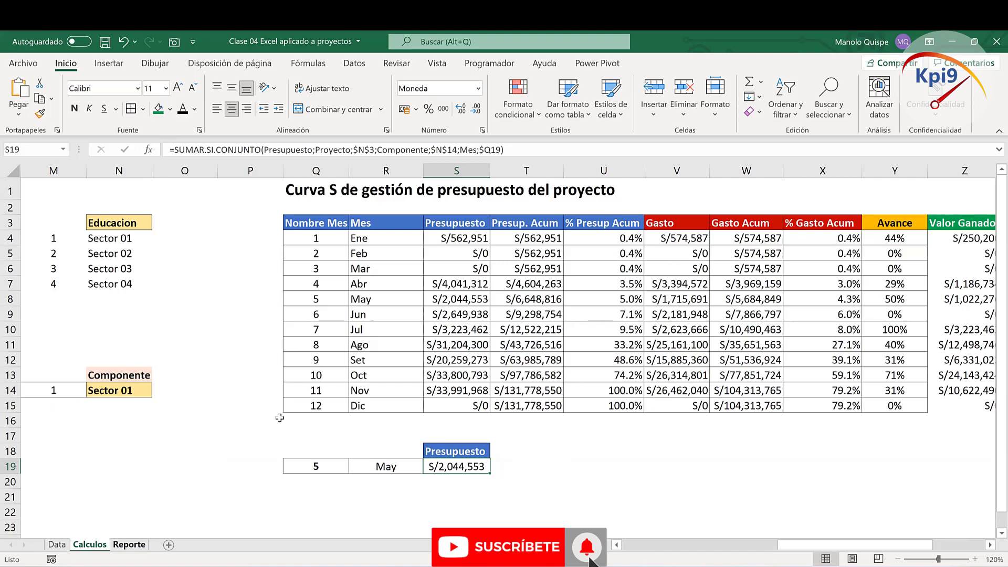
left_click(142, 545)
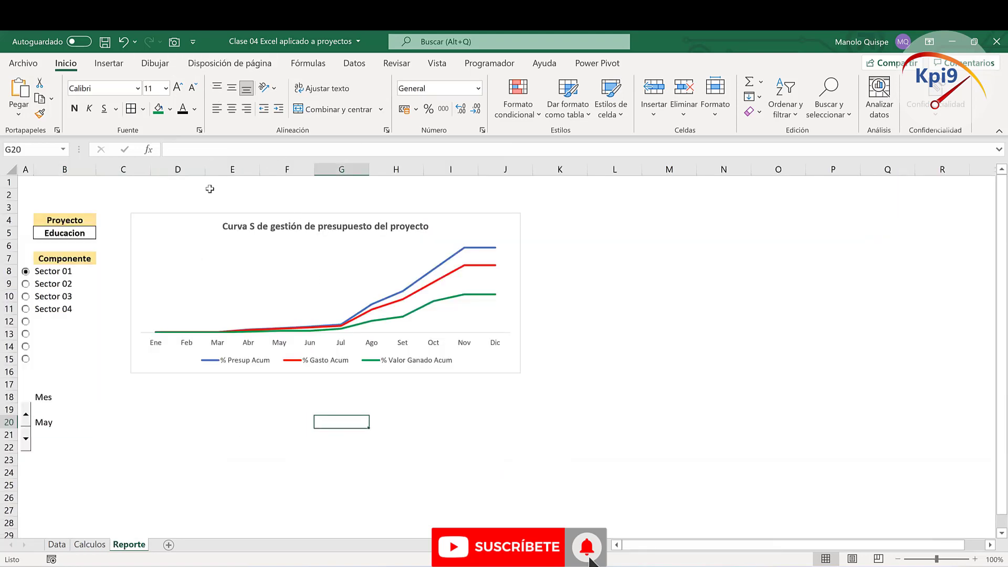
Step: Draw a rectangle shape below the chart next to the month label
left_click(105, 65)
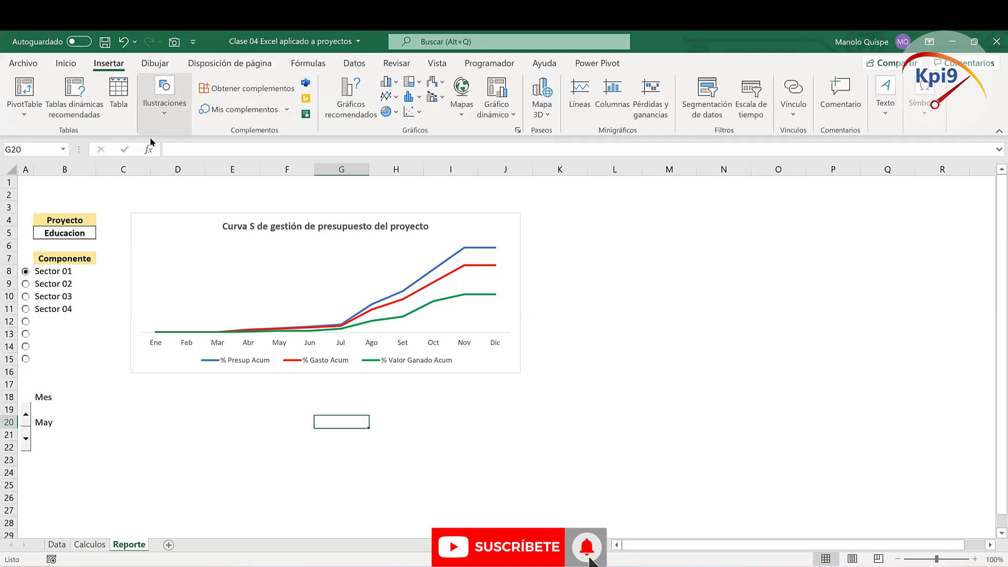
left_click(164, 100)
left_click(194, 157)
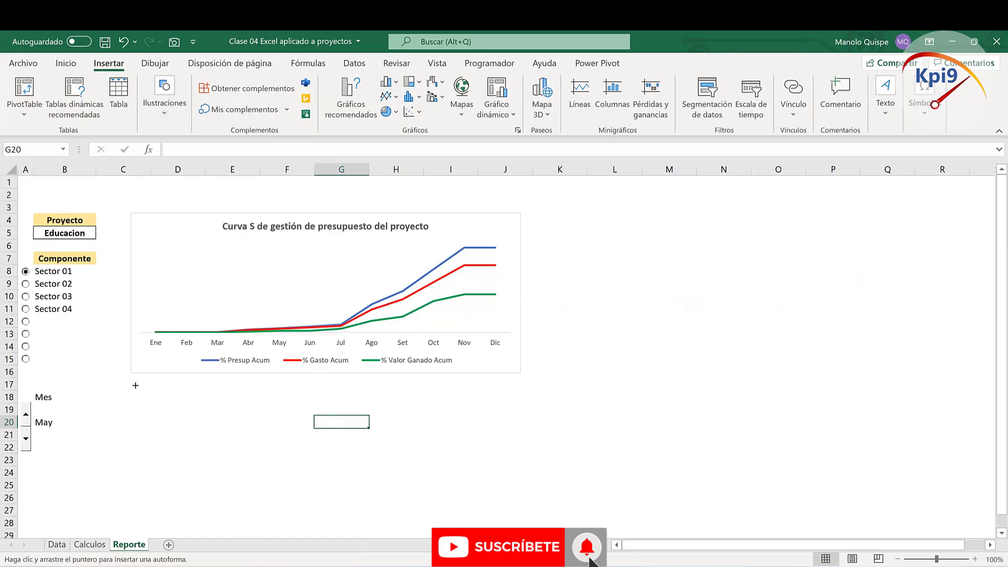
left_click_drag(132, 383, 241, 422)
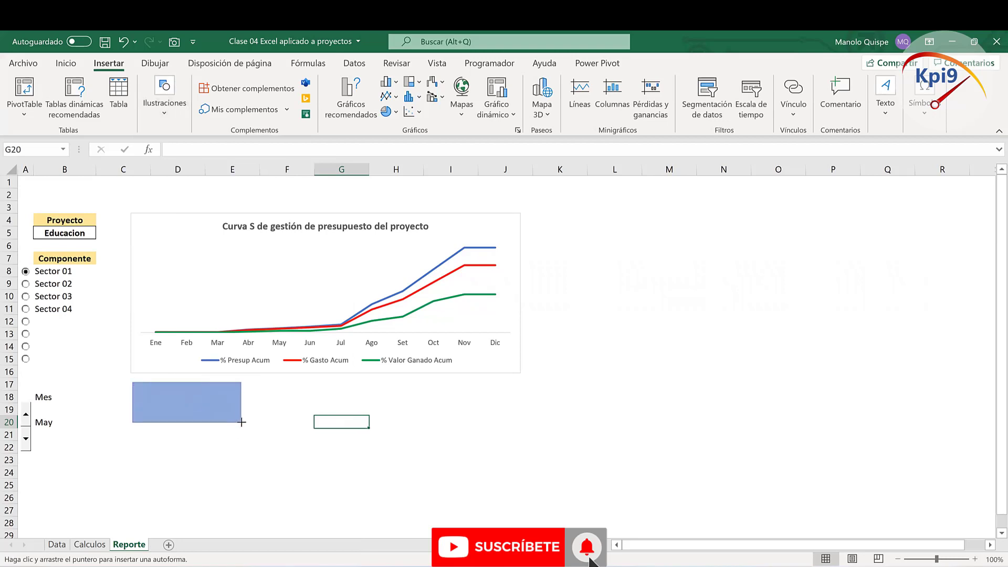
left_click_drag(242, 423, 243, 426)
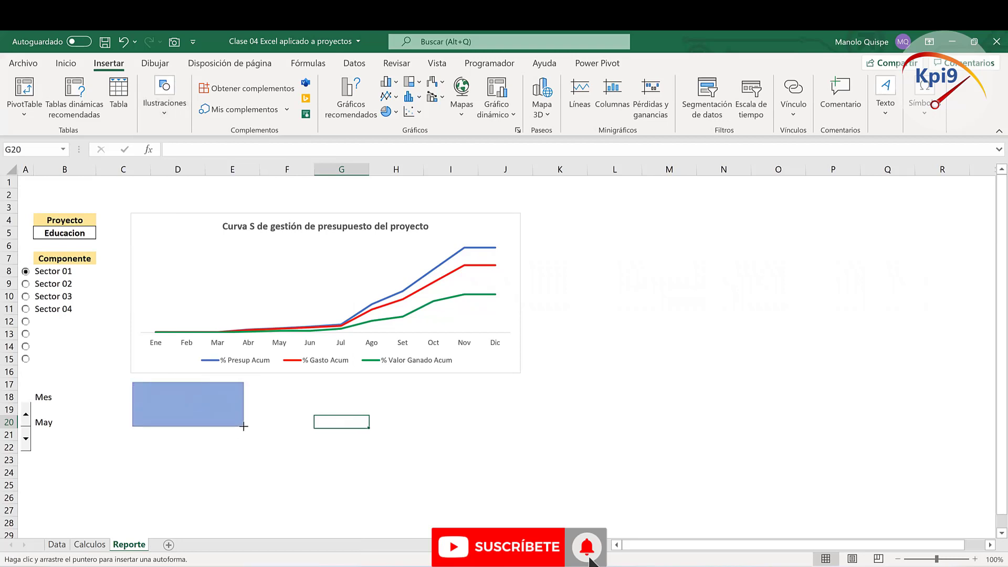
Step: Give the rectangle a white fill, a dark outline and a shadow effect
left_click(360, 82)
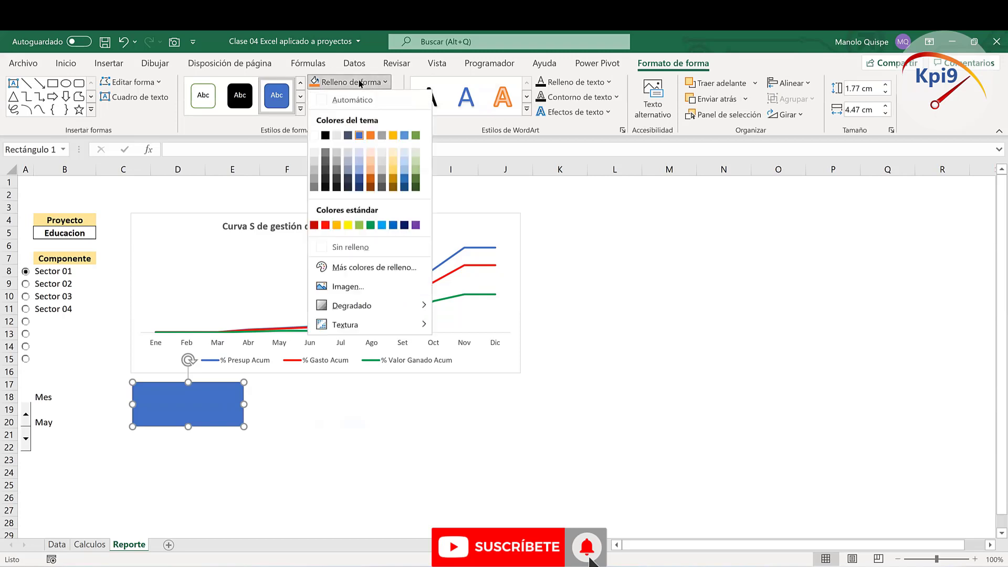
left_click(316, 137)
left_click(355, 96)
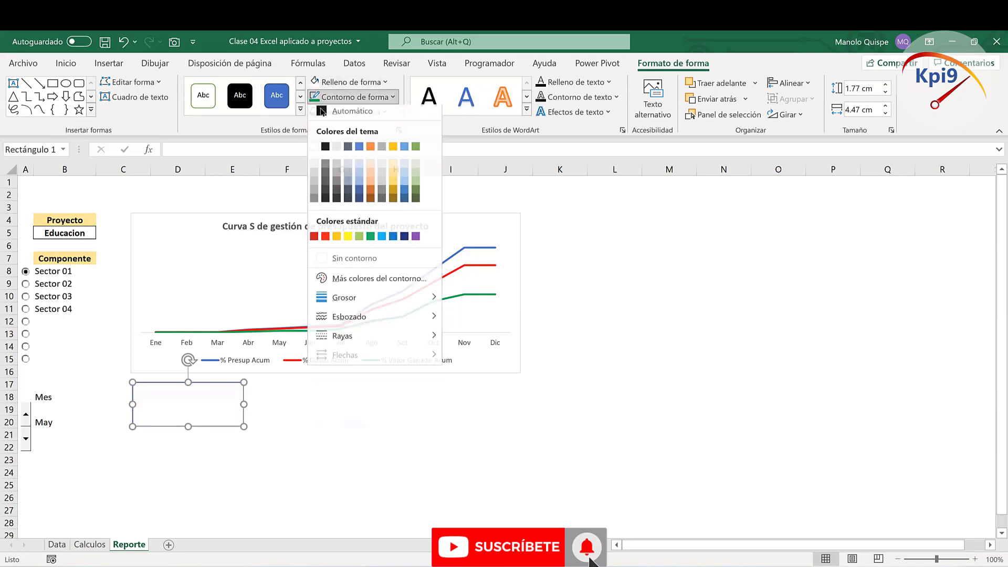
left_click(352, 107)
left_click(351, 113)
mouse_move(358, 170)
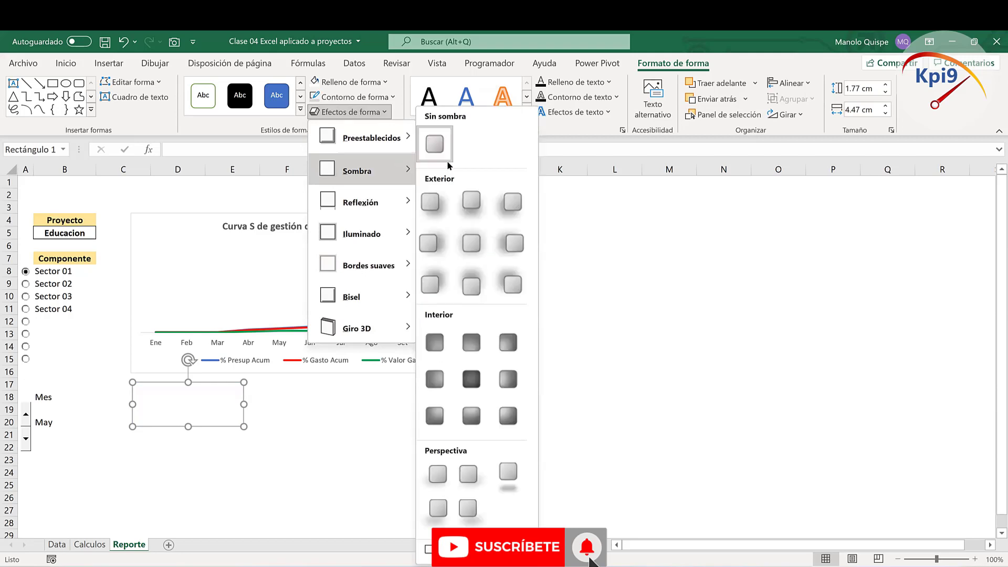
left_click(439, 243)
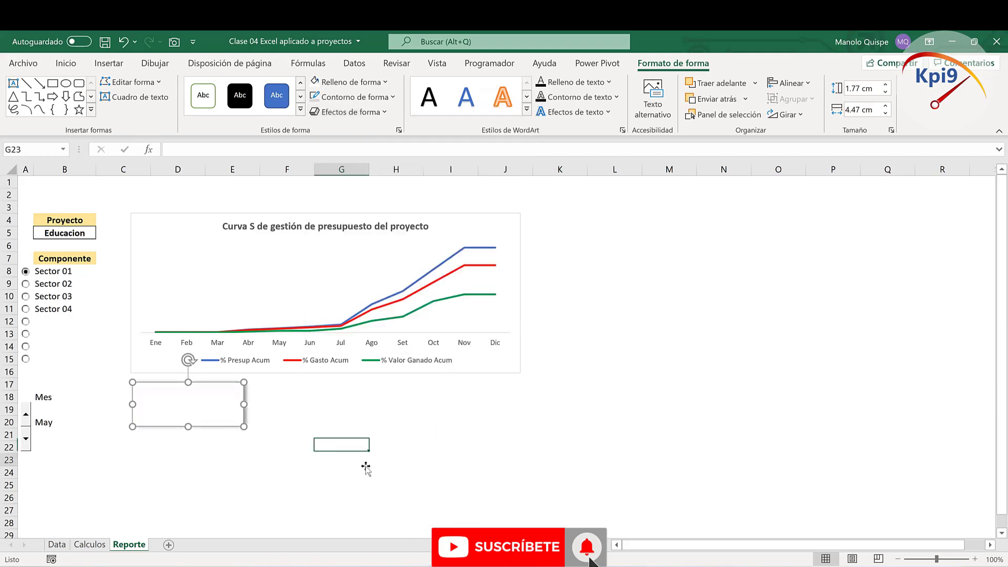
left_click(351, 461)
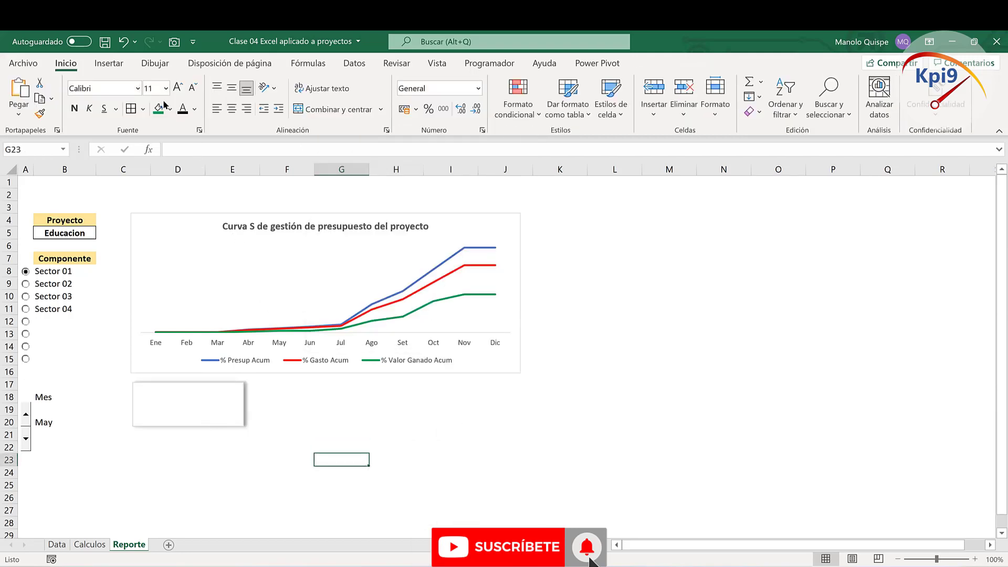
left_click(109, 63)
Step: Insert a text box below the chart linked to the Presupuesto header in Calculos!S18
left_click(167, 115)
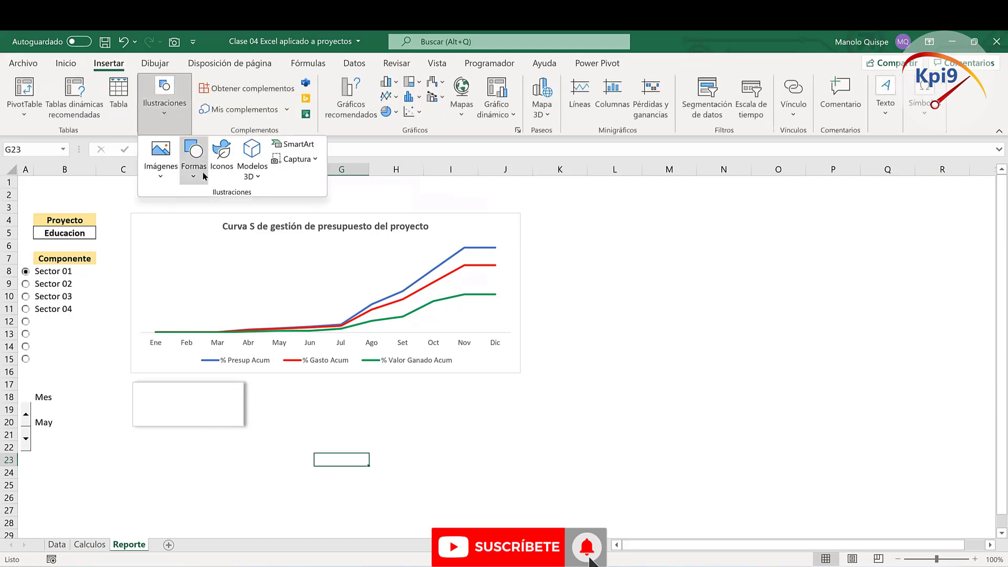
left_click(195, 152)
left_click(193, 279)
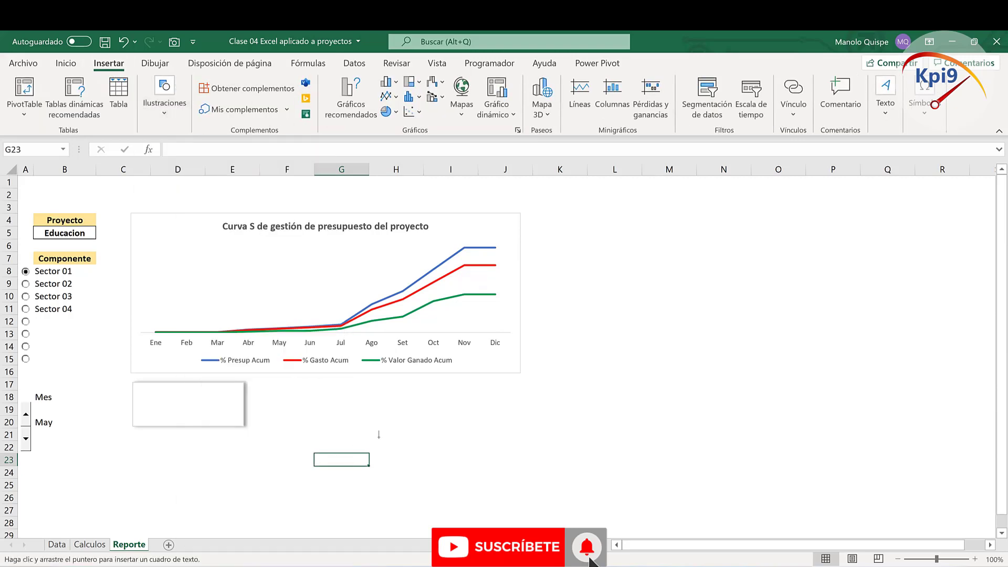
left_click(342, 400)
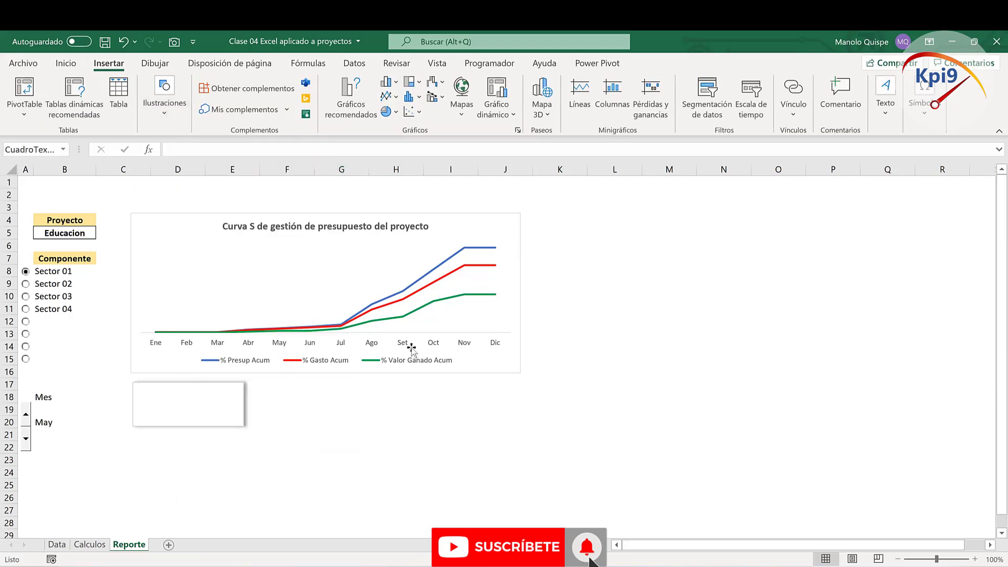
left_click(387, 147)
type("=")
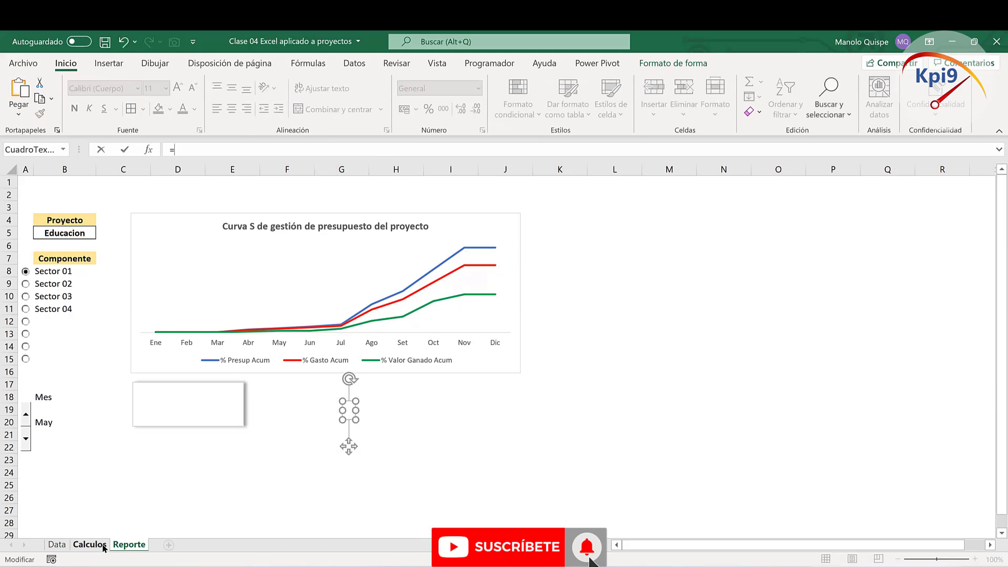
left_click(89, 545)
left_click(469, 451)
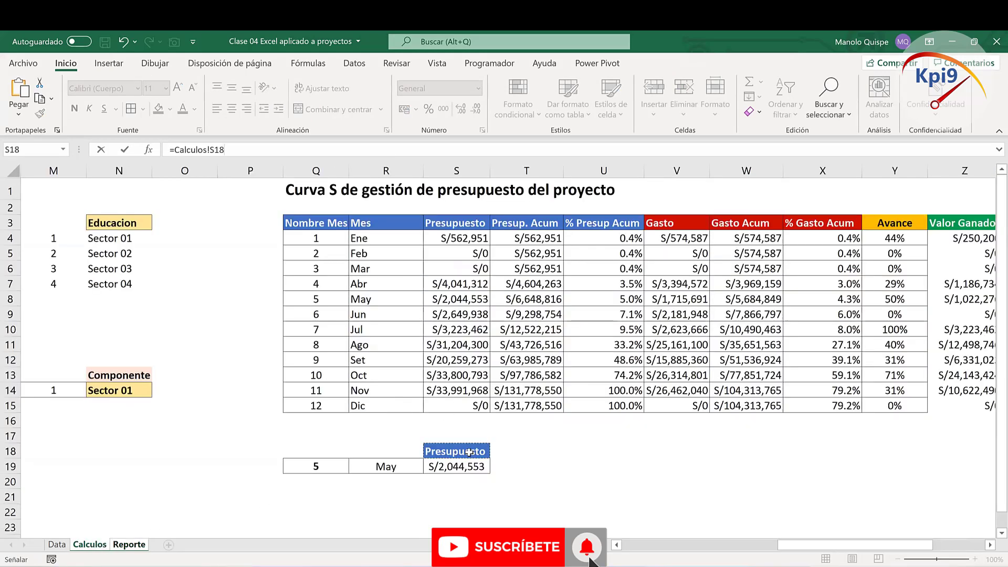
key("Return")
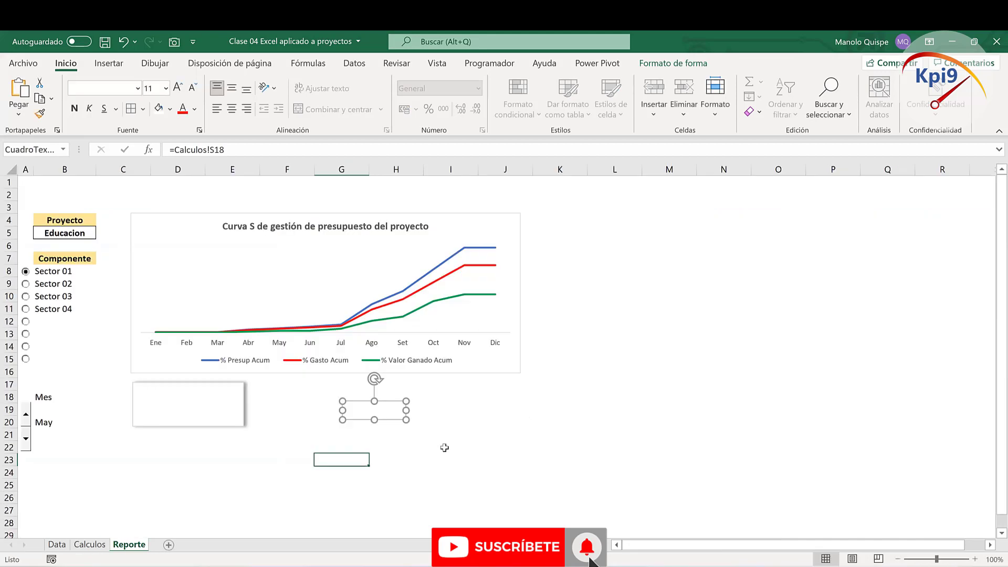
left_click(444, 448)
Step: Make the Presupuesto label bold, centre it, and move it into the white rectangle
left_click(395, 420)
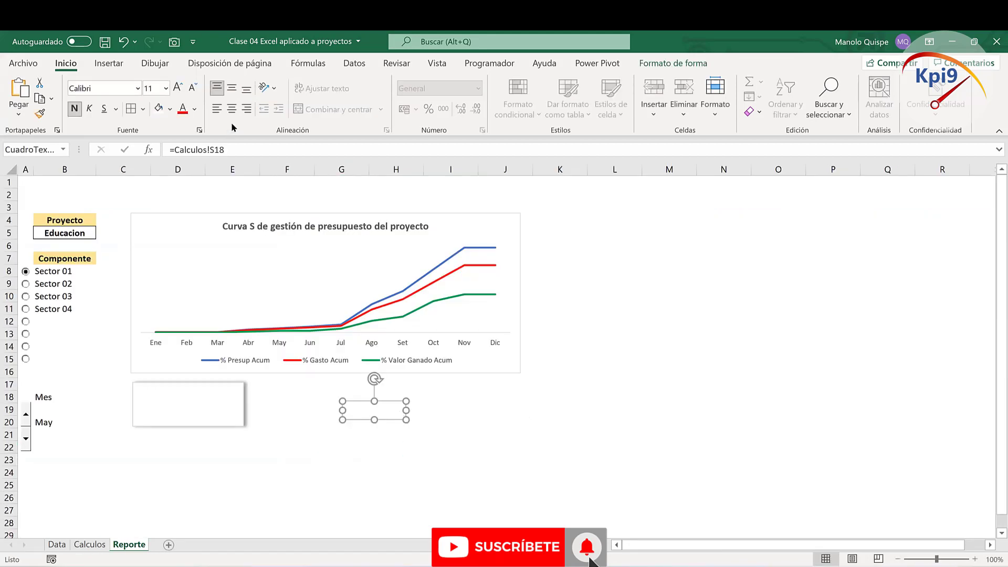
left_click(194, 109)
left_click(283, 192)
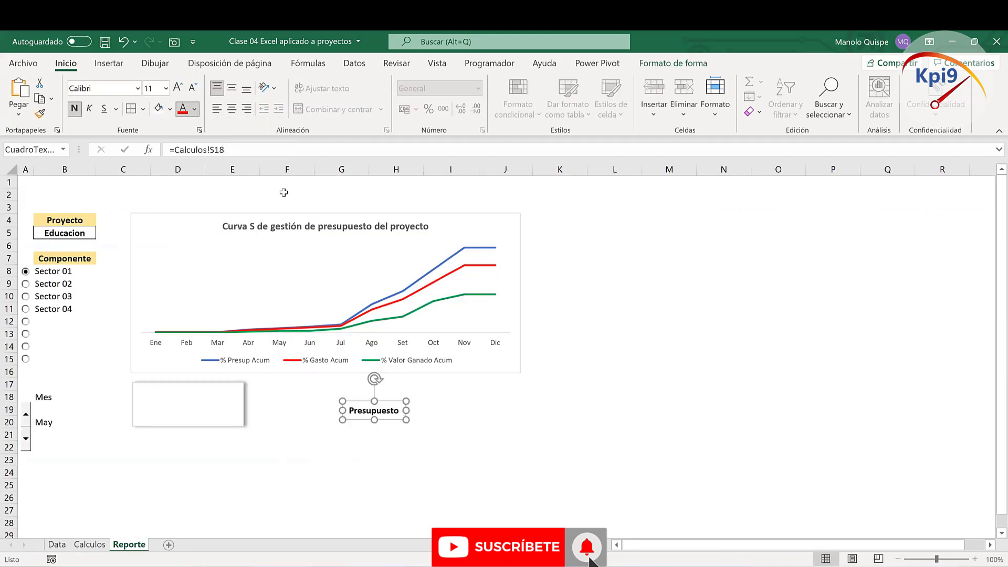
left_click(232, 88)
left_click(232, 109)
left_click_drag(396, 415, 212, 387)
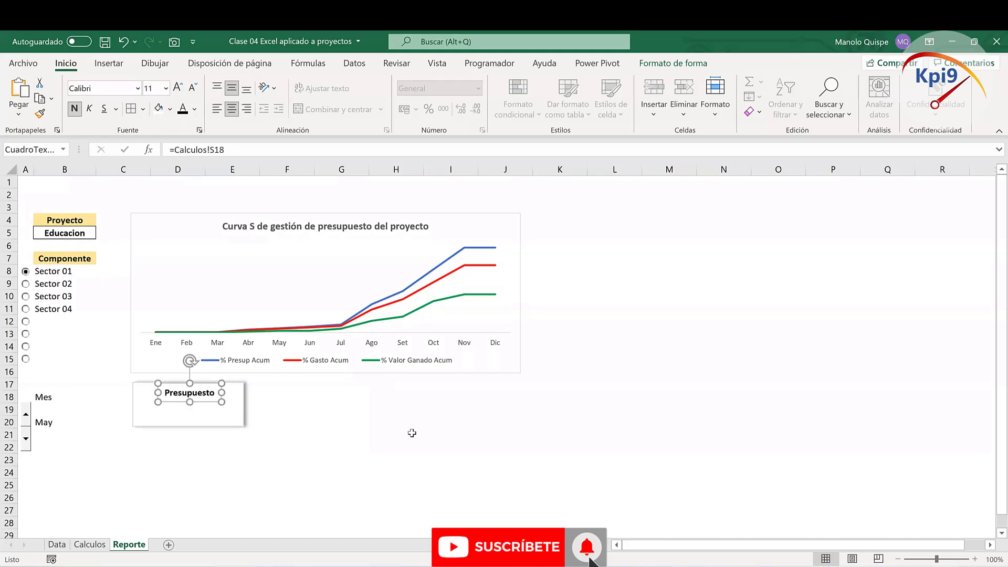
Step: Duplicate the label under itself and link the copy to the May budget in Calculos!S19
key("ctrl+d")
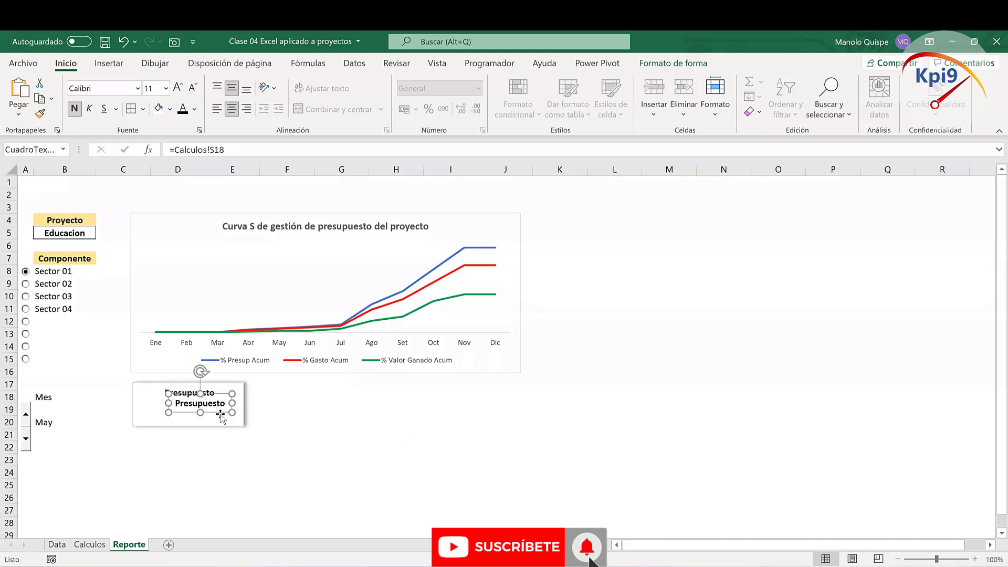
left_click_drag(215, 416, 206, 421)
left_click(195, 148)
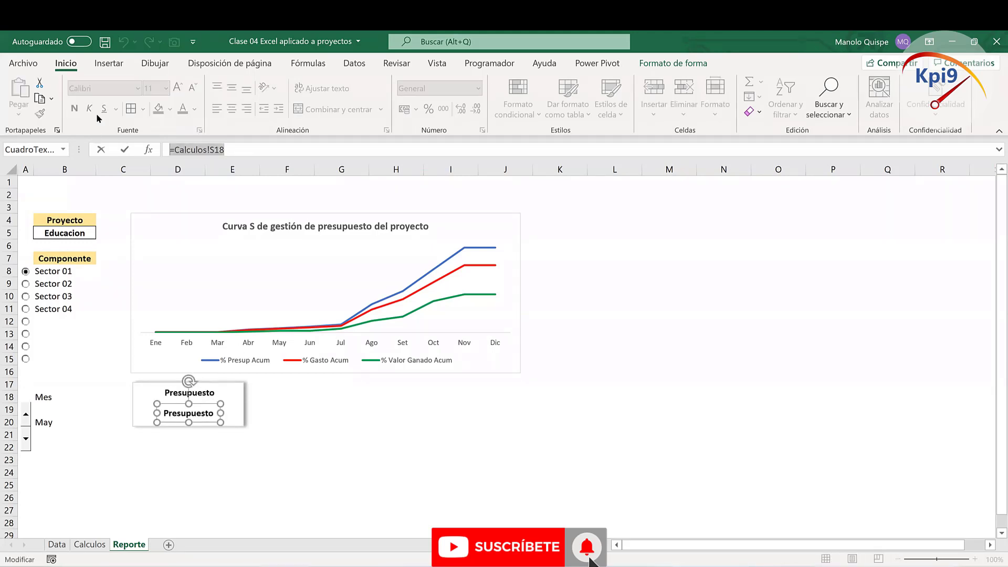
type("=")
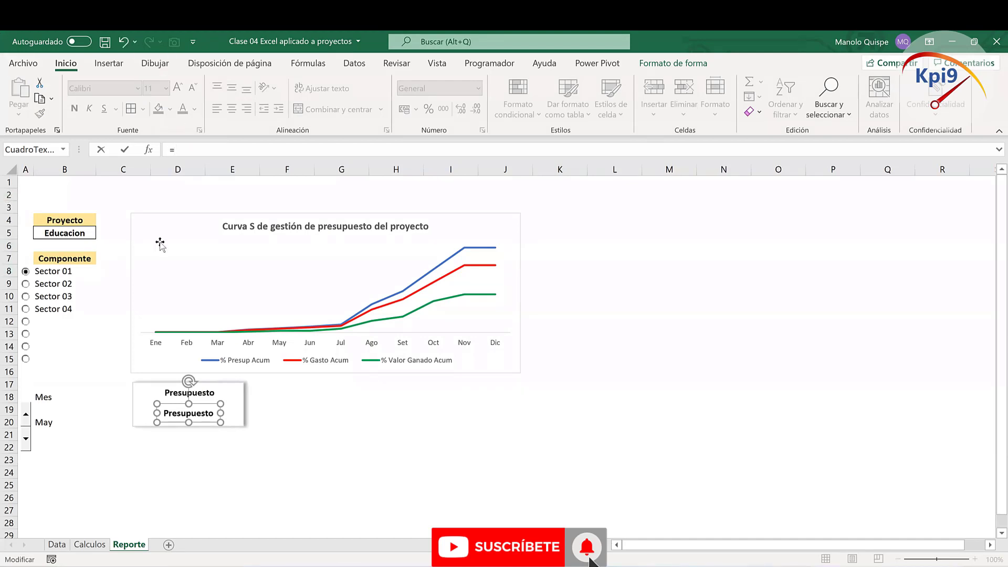
left_click(90, 548)
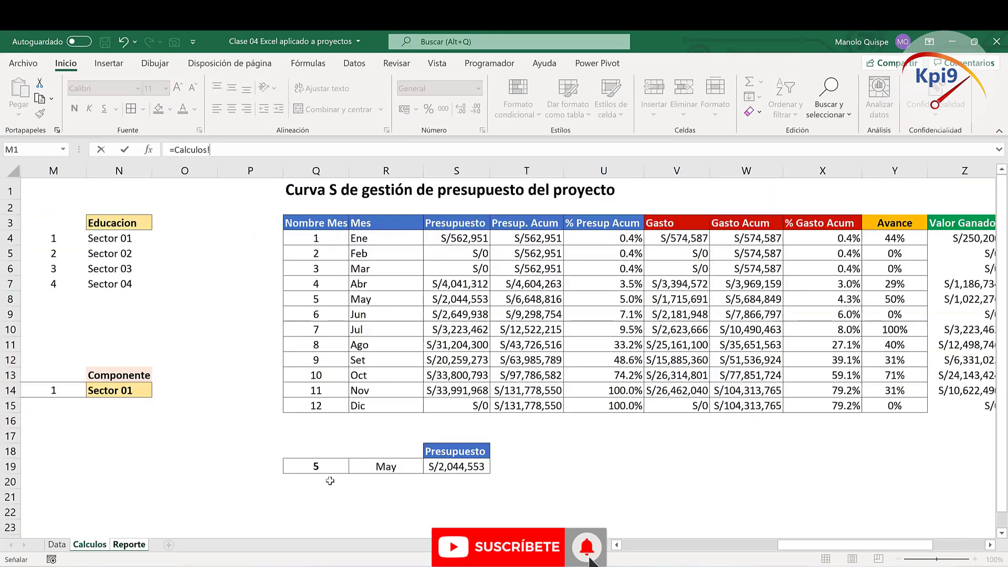
left_click(444, 467)
key("Return")
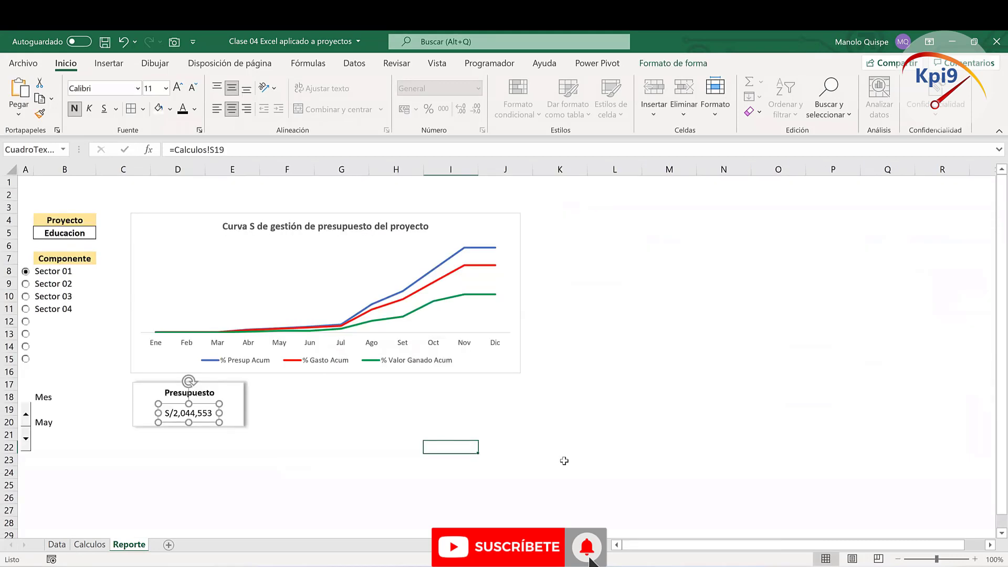
Step: Widen the budget value box and format its text at size 16, bold
left_click(178, 87)
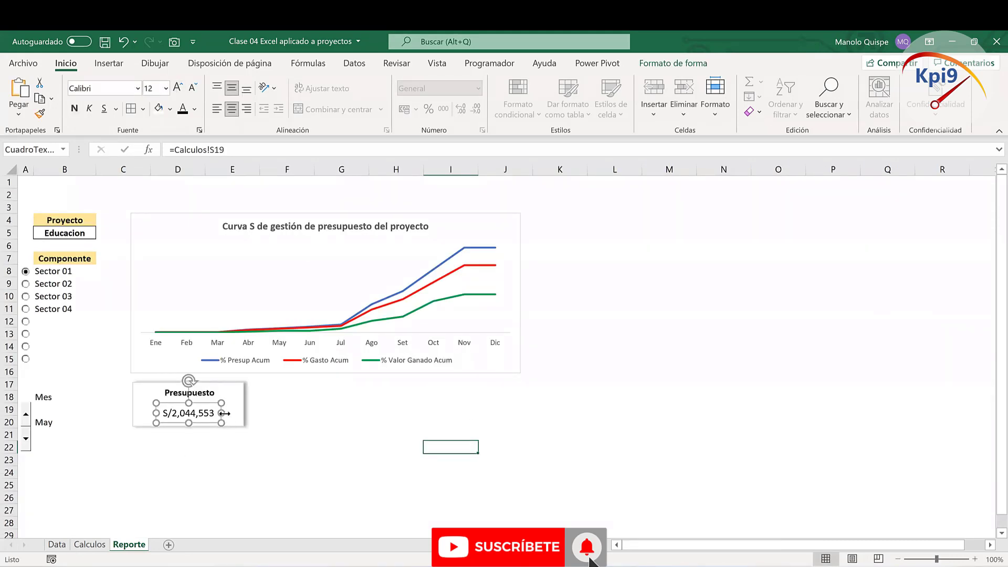
left_click(158, 418)
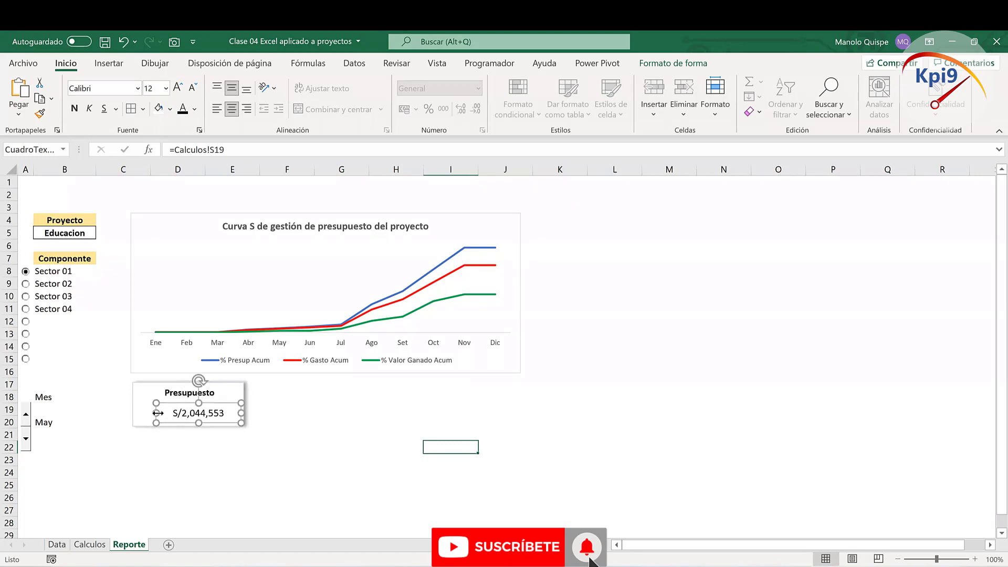
left_click_drag(154, 410, 132, 413)
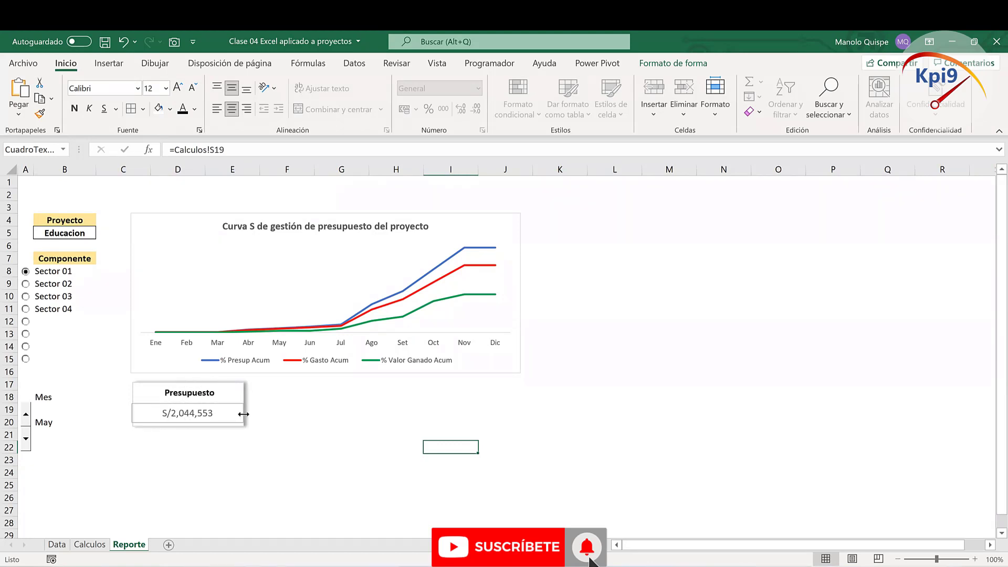
left_click(178, 87)
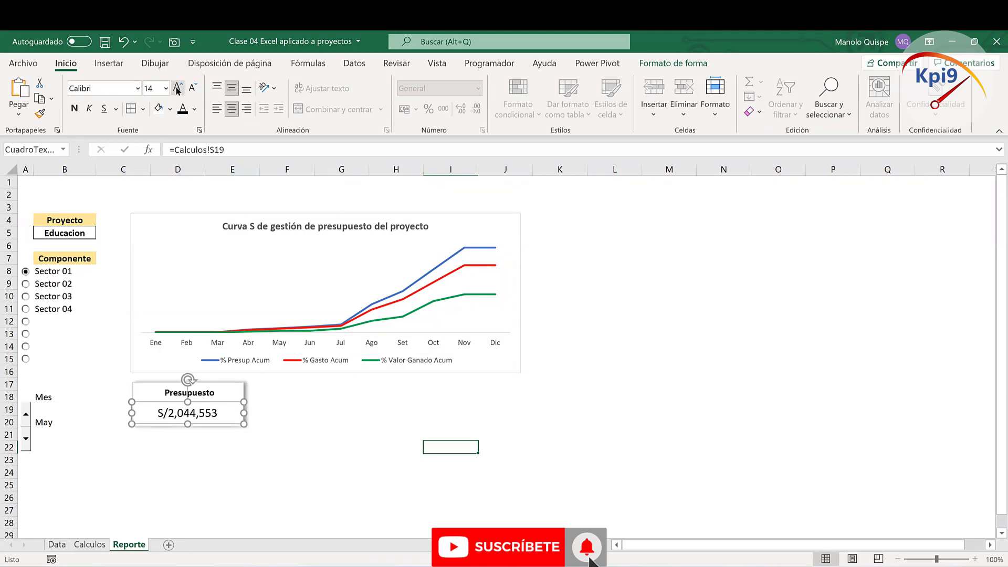
left_click(178, 88)
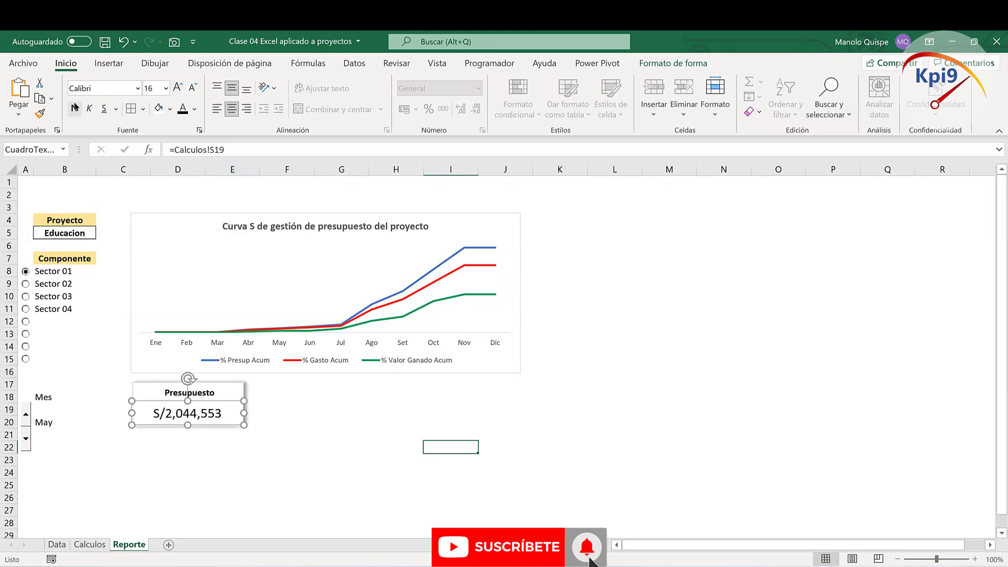
left_click(75, 108)
left_click(137, 88)
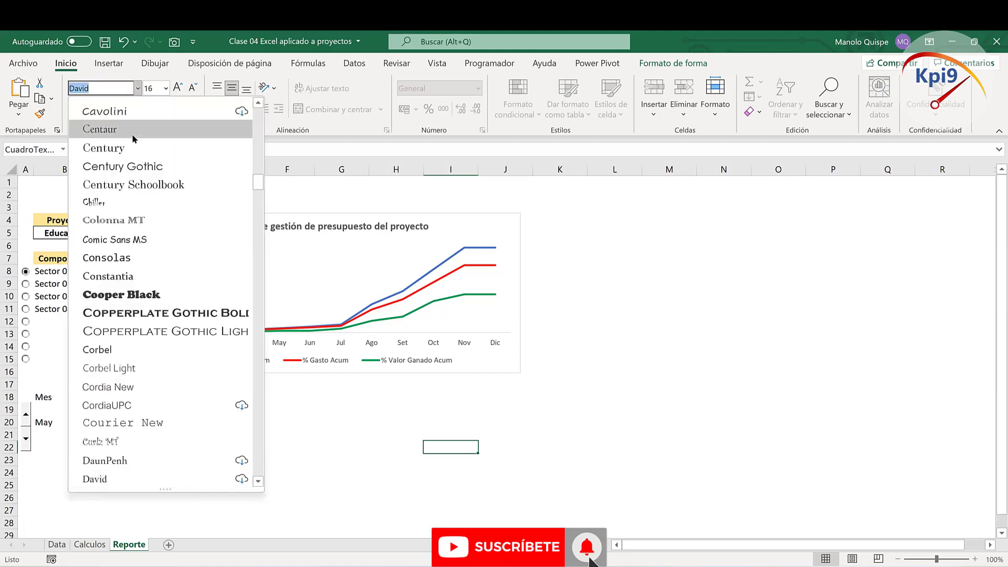
scroll(177, 177, "up", 6)
scroll(177, 189, "up", 10)
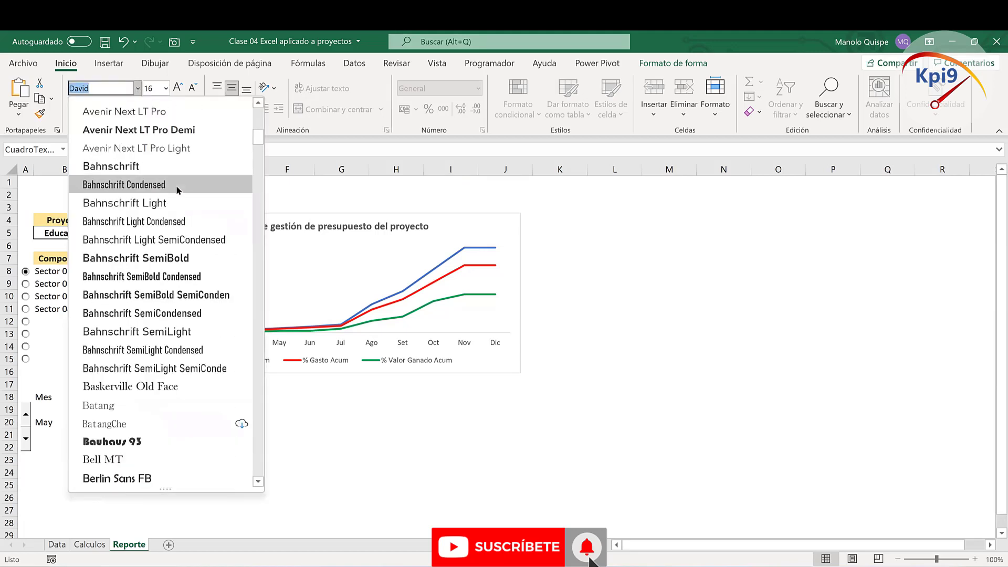
scroll(176, 187, "up", 10)
left_click(336, 447)
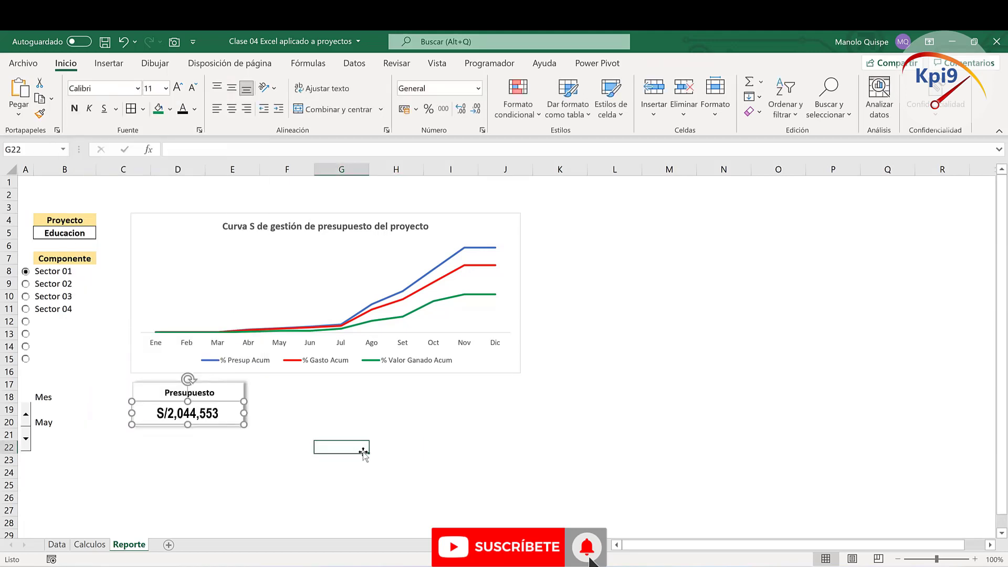
left_click(357, 483)
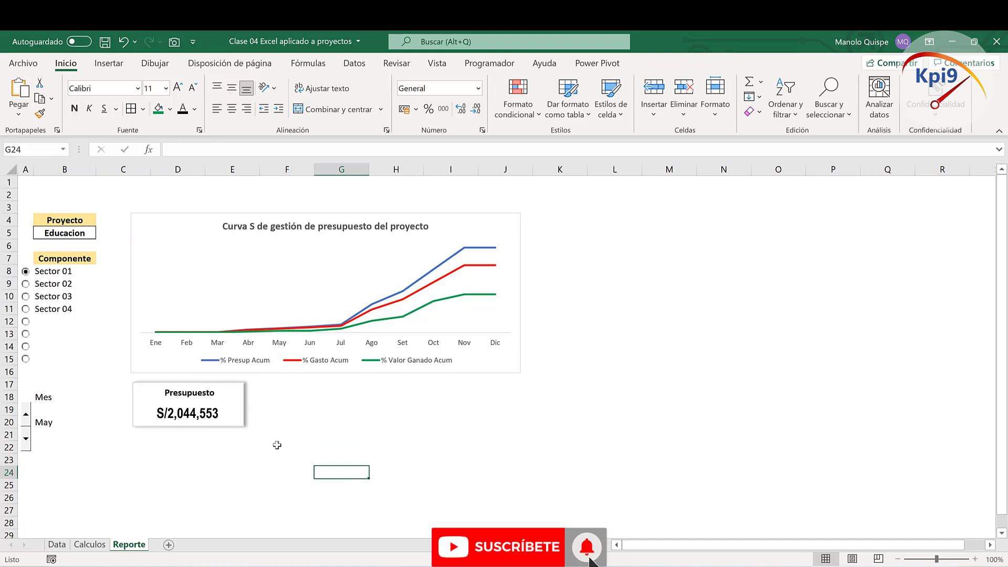
Step: Group the label and value boxes into one card and place a copy to its right
left_click(210, 394)
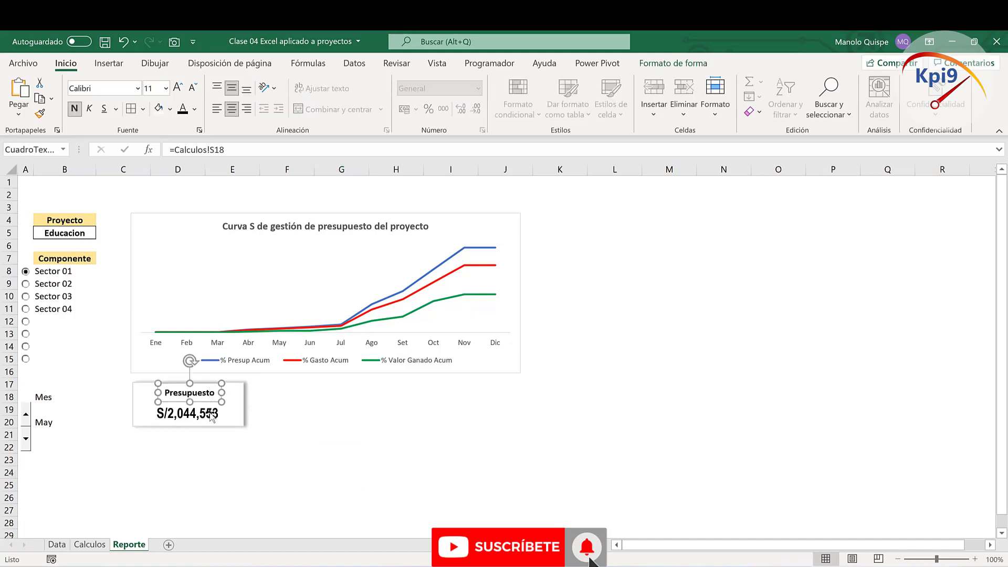
left_click(186, 407, "shift")
key("ctrl+g")
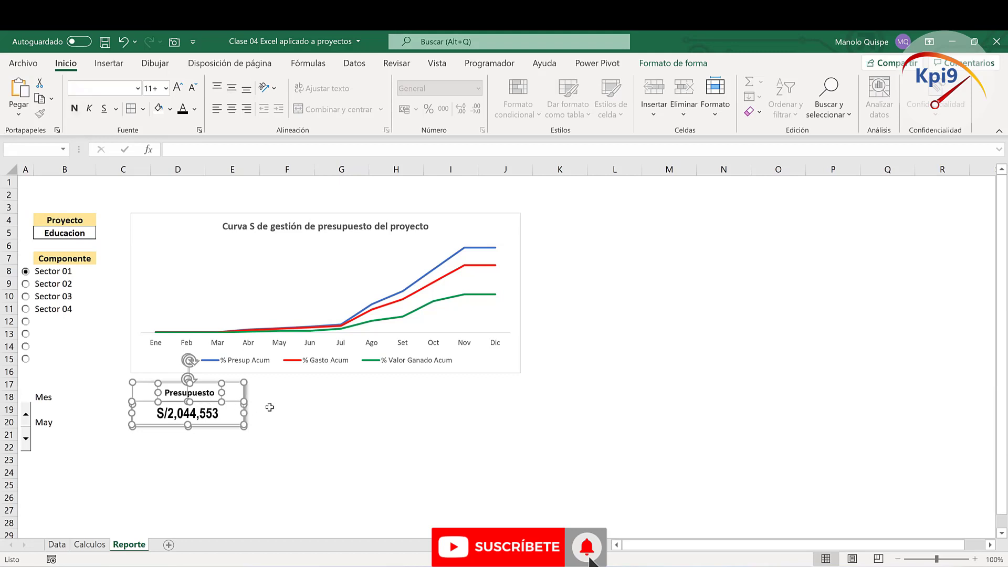
mouse_move(270, 407)
left_mouse_down()
mouse_move(254, 408)
mouse_move(364, 392)
left_mouse_up()
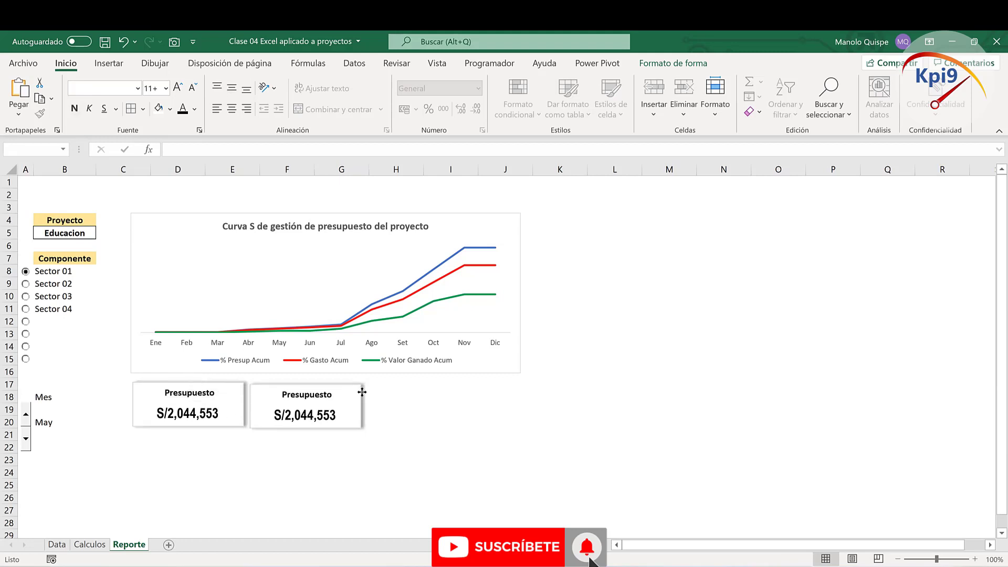
left_click(450, 416)
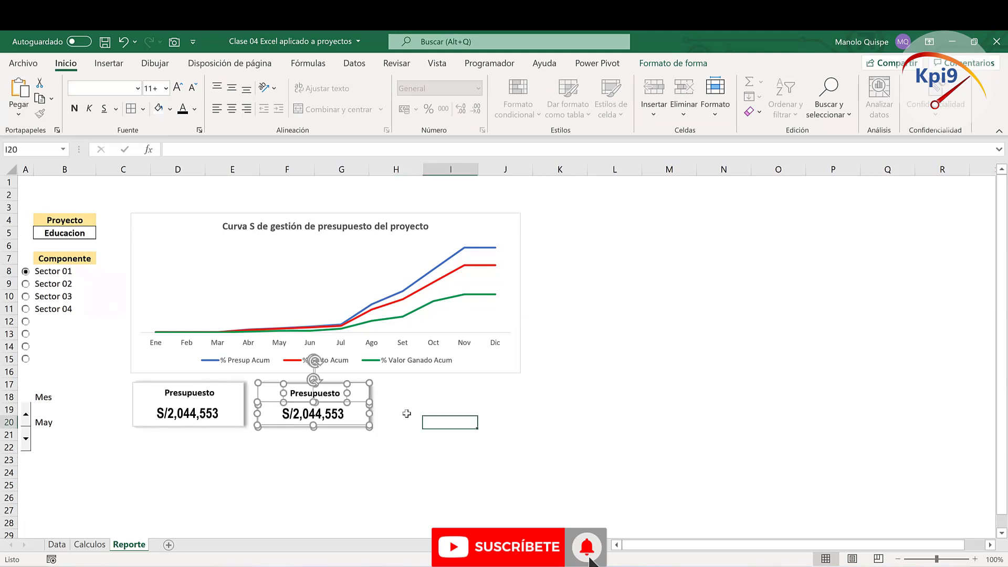
left_click(326, 393)
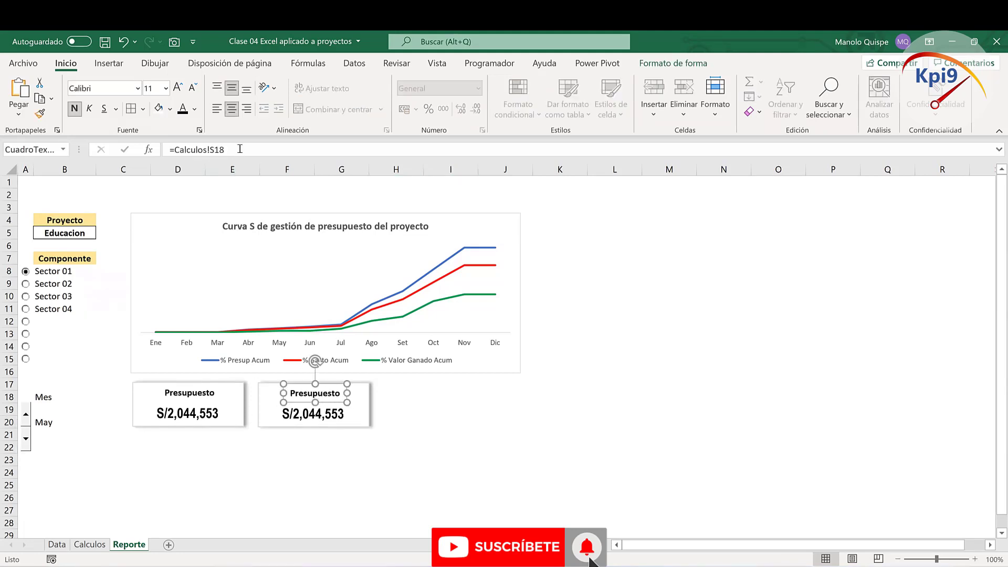
Step: Copy S18:S19 into T18:T19 on Calculos and replace the T18 header with Gasto from V3
left_click(90, 544)
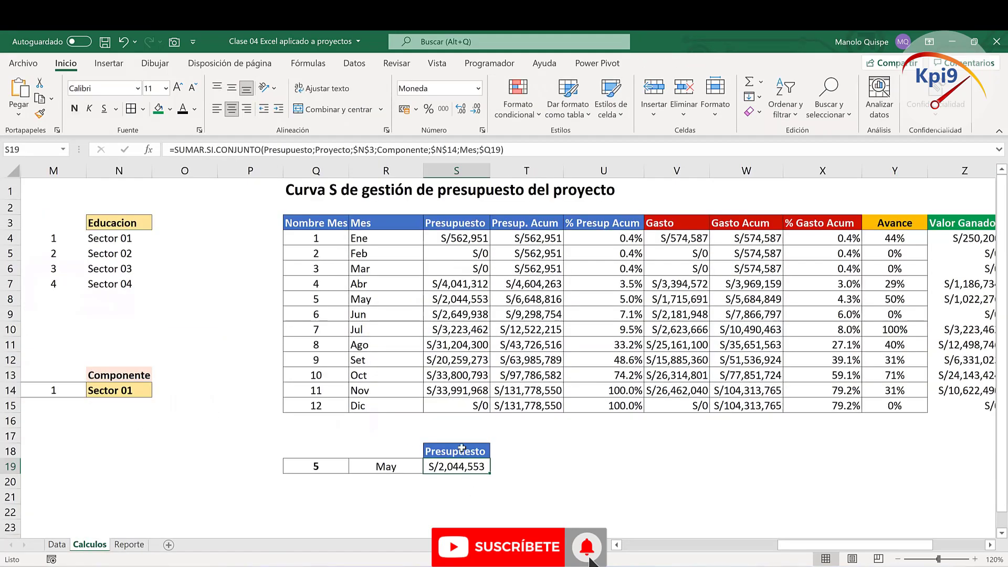
left_click_drag(464, 450, 472, 466)
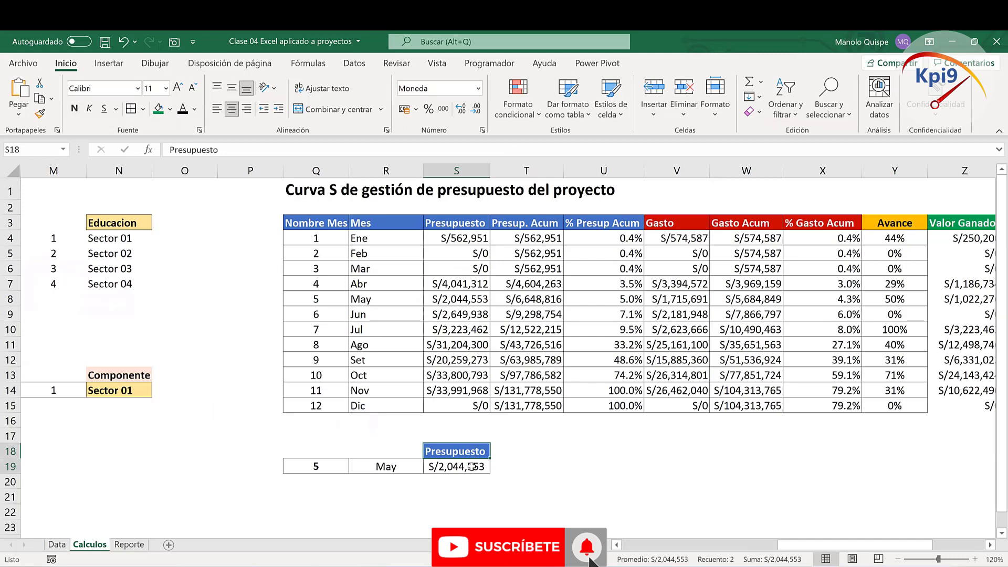
key("ctrl+c")
left_click(517, 446)
key("ctrl+v")
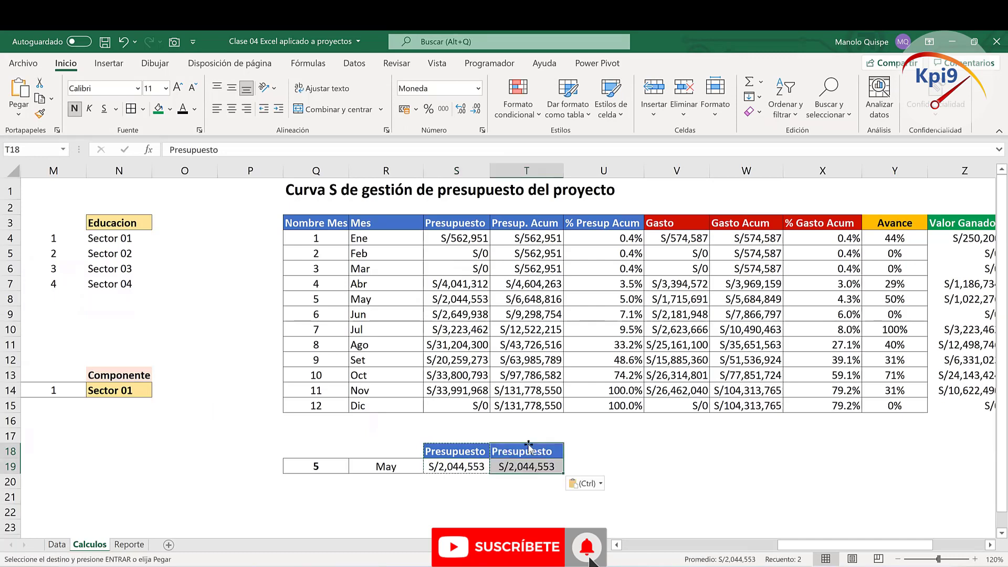
left_click(685, 225)
key("ctrl+c")
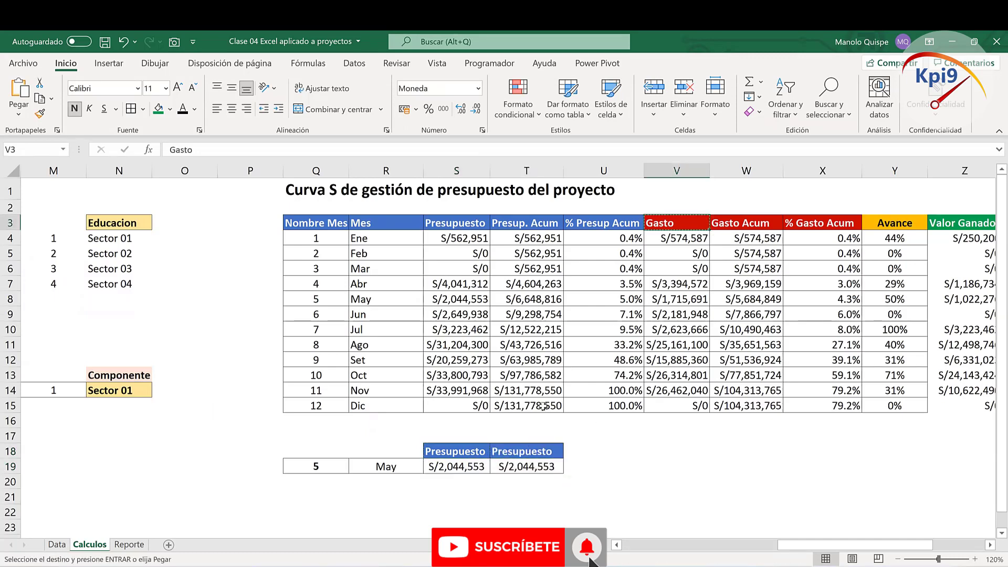
left_click(538, 449)
key("ctrl+v")
Step: Change T19's SUMAR.SI.CONJUNTO to sum Gasto, returning S/1,715,691 for May, and verify it
left_click(534, 464)
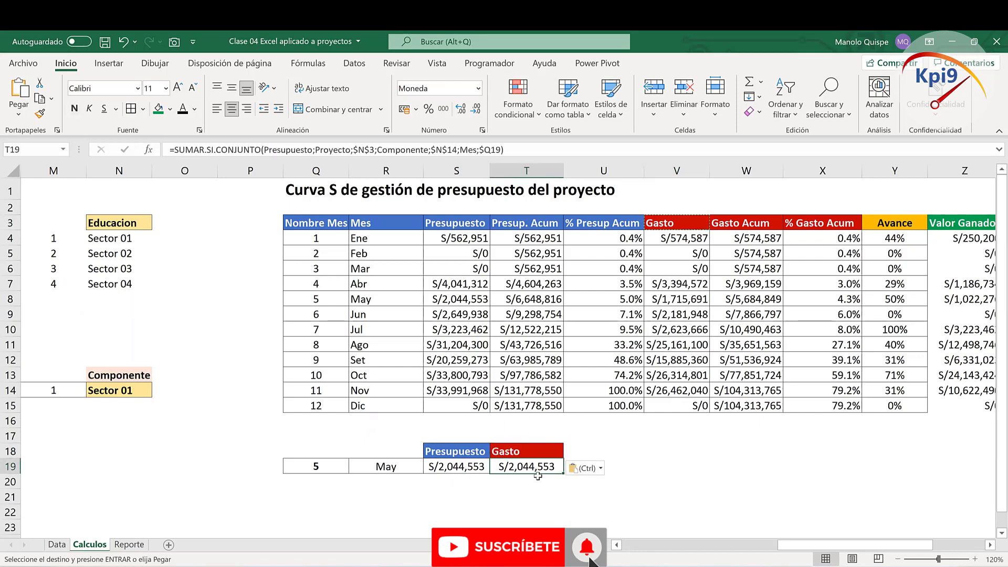
double_click(534, 467)
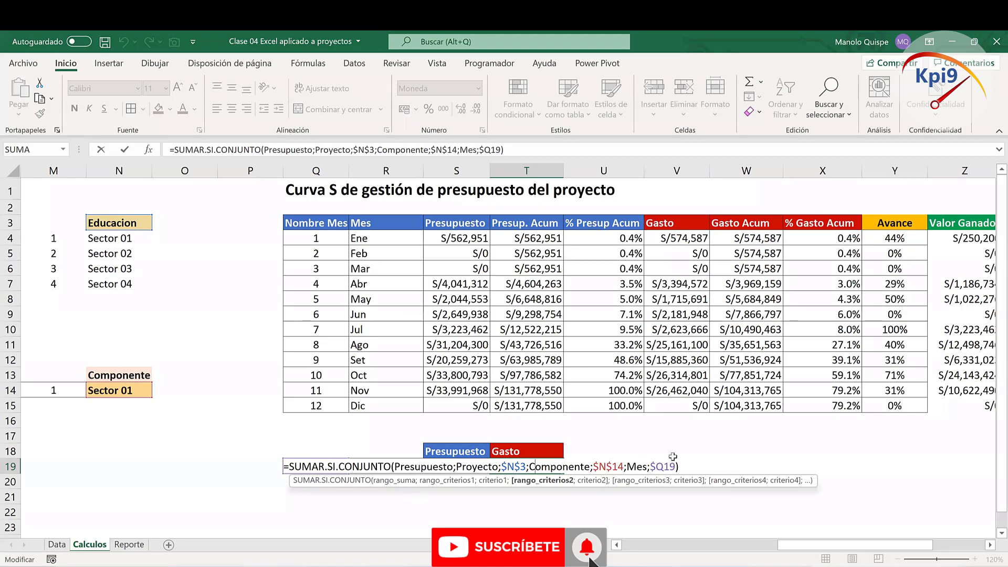
left_click(421, 467)
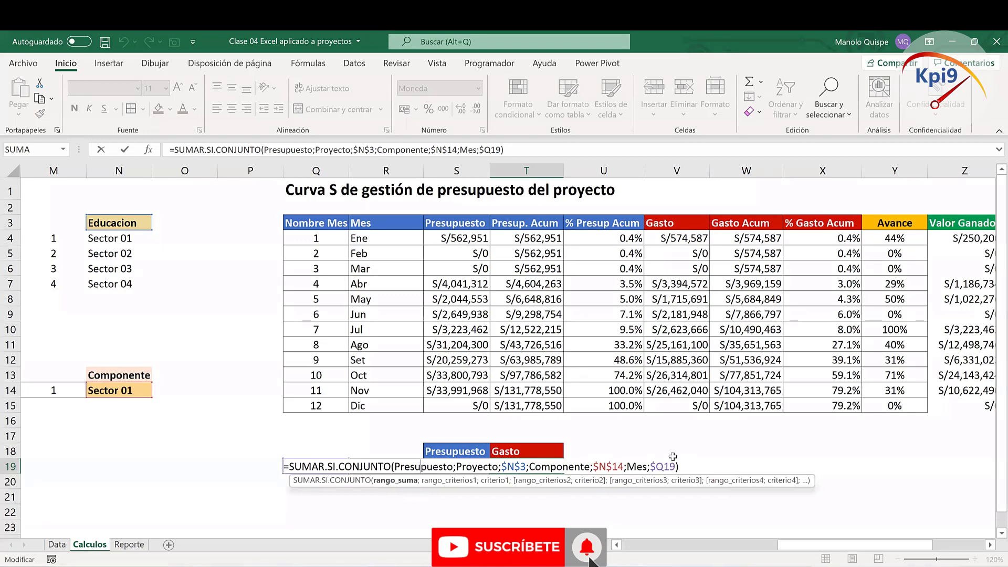
key("BackSpace")
key("BackSpace")
key("BackSpace")
key("BackSpace")
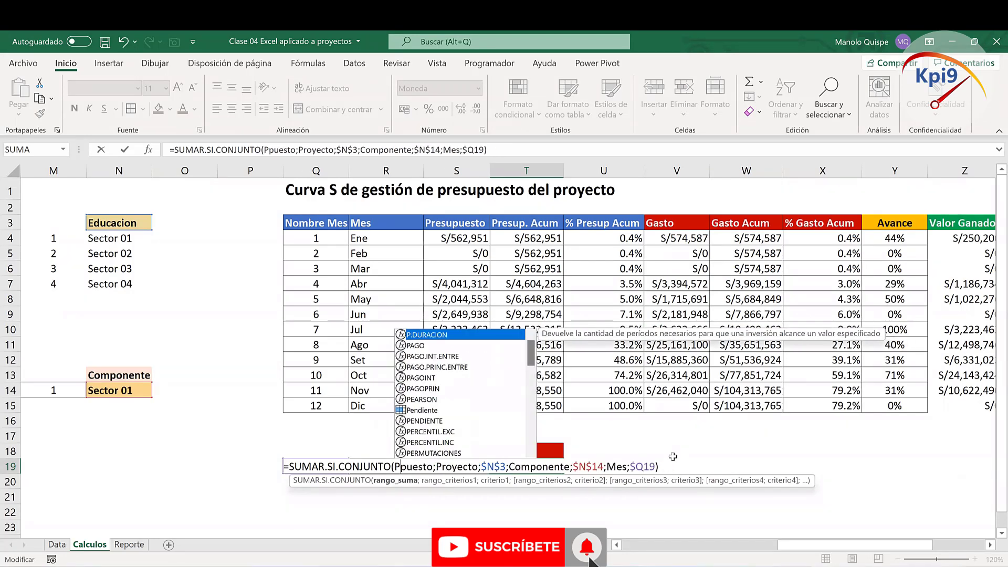
key("BackSpace")
key("Delete")
key("Delete")
key("Delete")
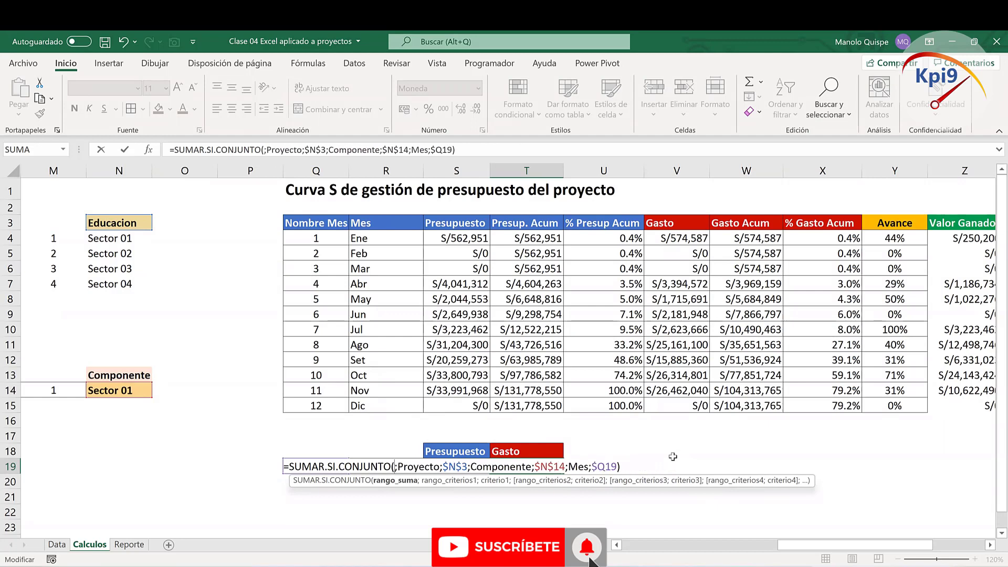
type("gast")
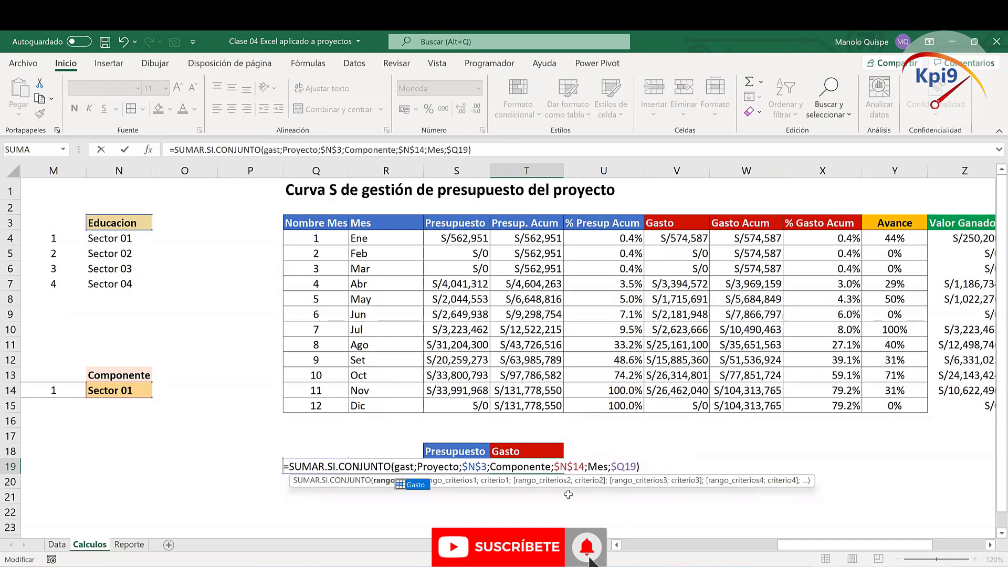
double_click(430, 487)
key("Return")
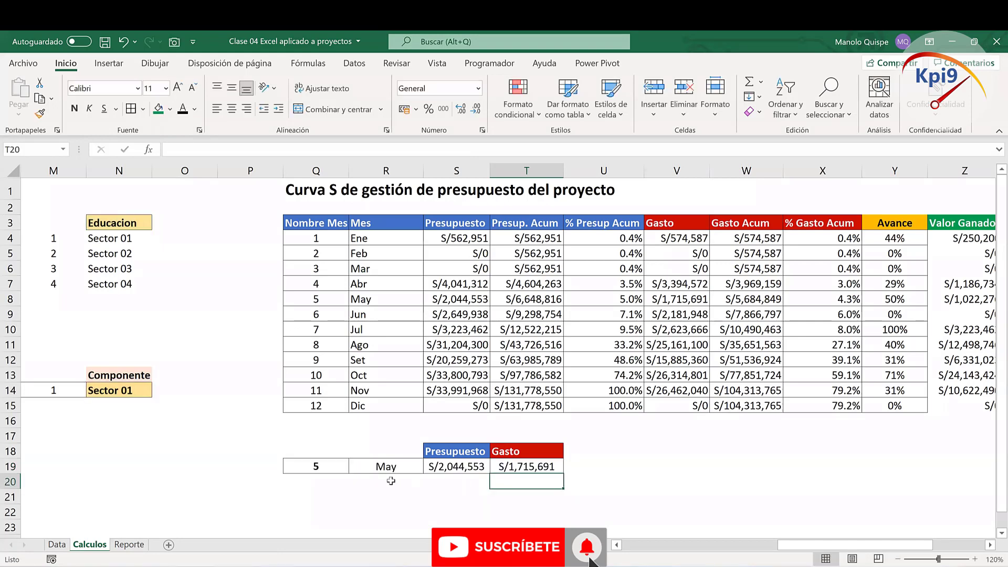
left_click_drag(358, 298, 819, 298)
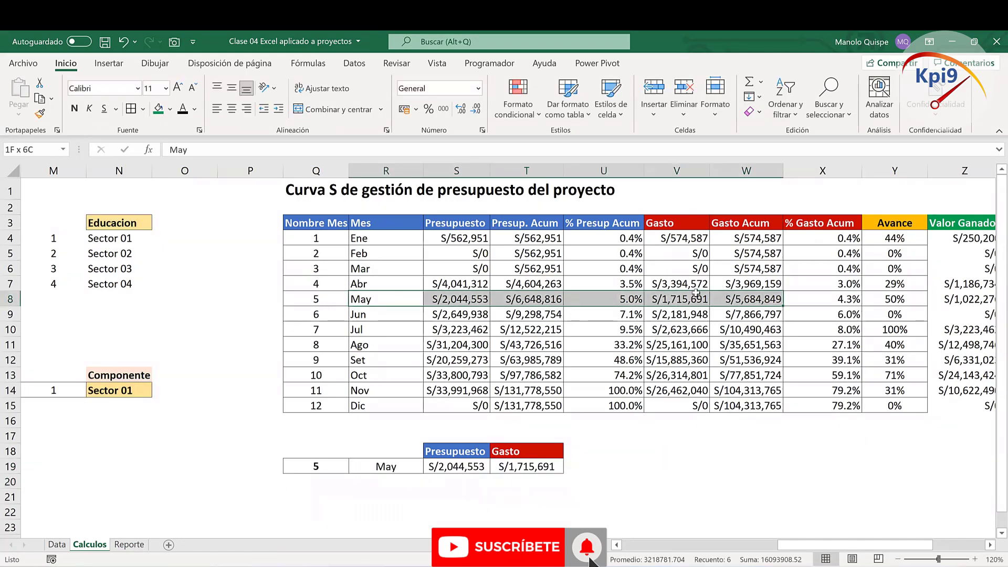
left_click(694, 298)
left_click(533, 451)
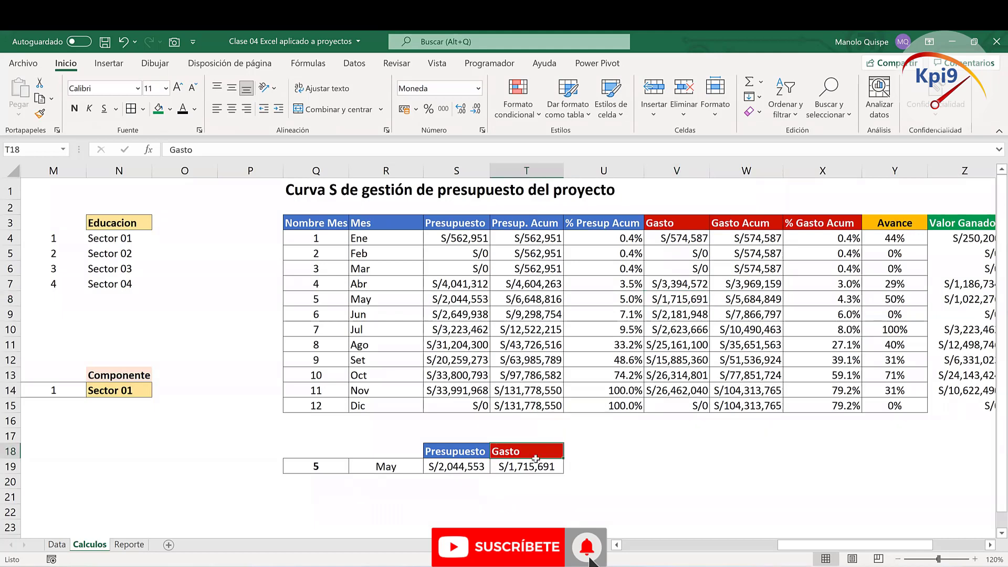
left_click(627, 455)
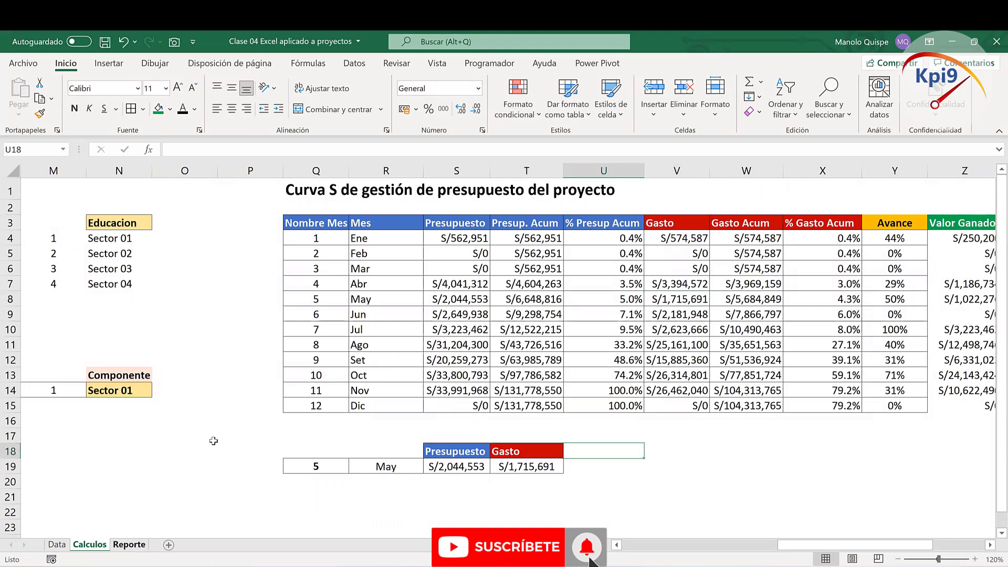
Step: Link the copied card's title box to the Gasto heading in Calculos!T18
left_click(130, 544)
left_click(105, 149)
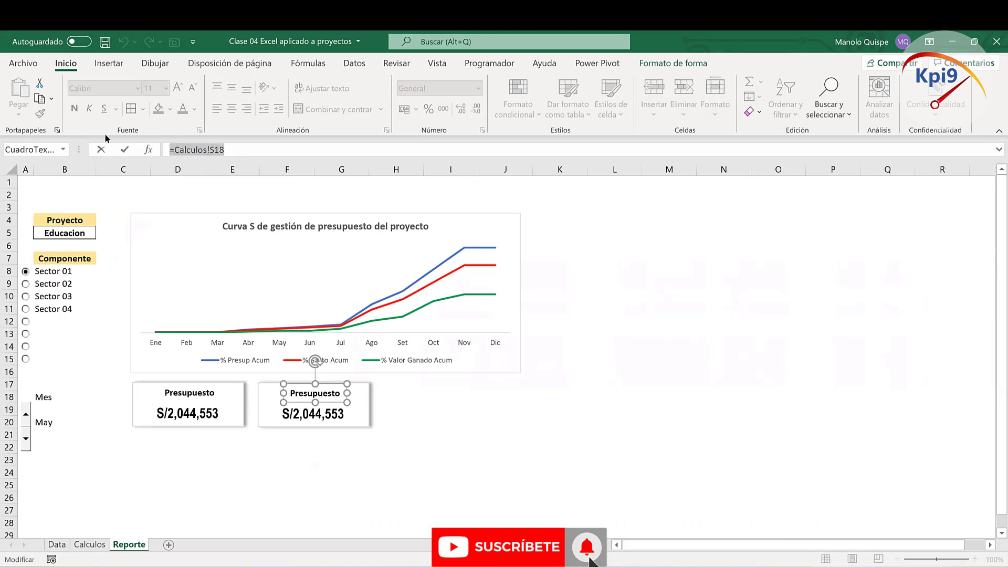
type("=")
left_click(89, 544)
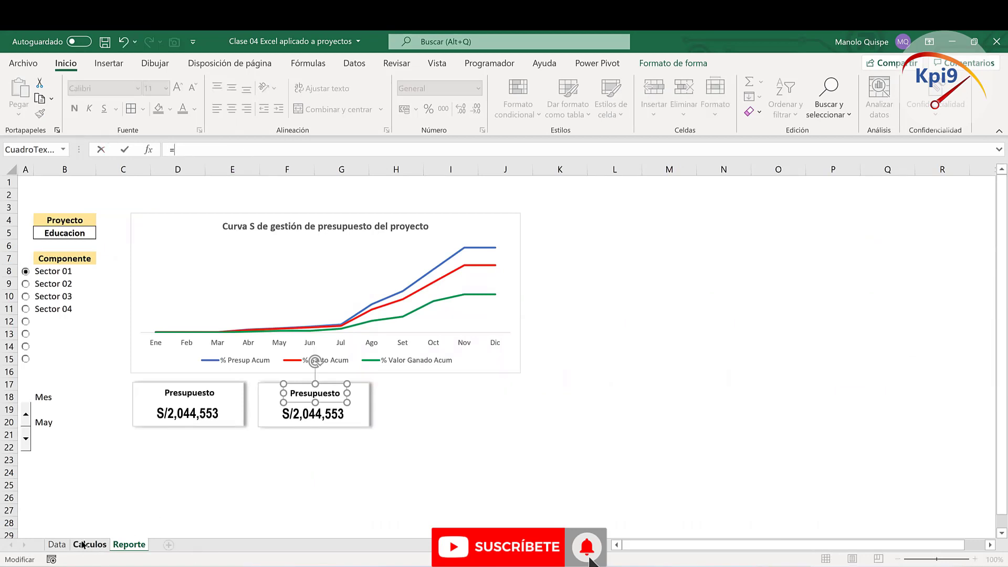
left_click(530, 450)
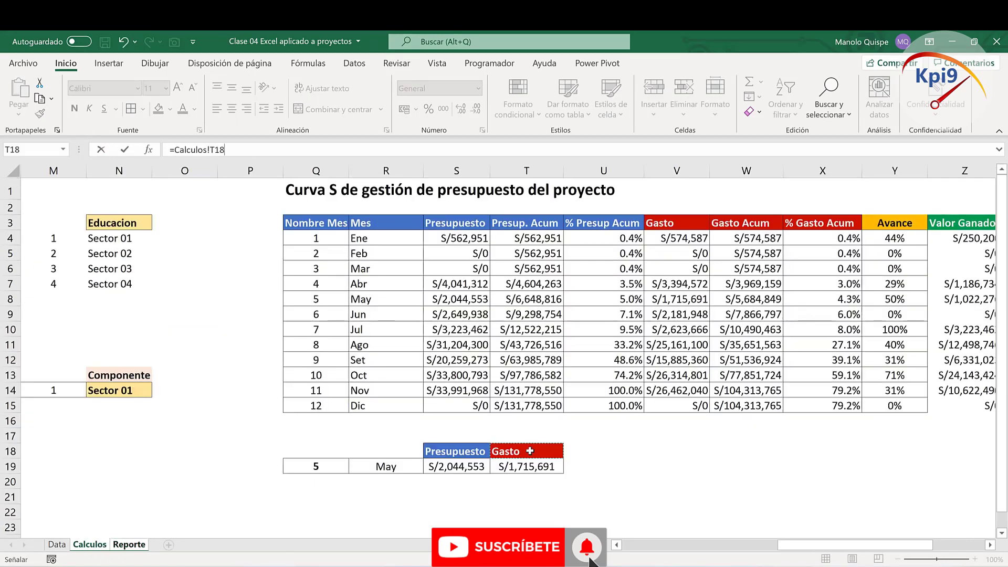
key("Return")
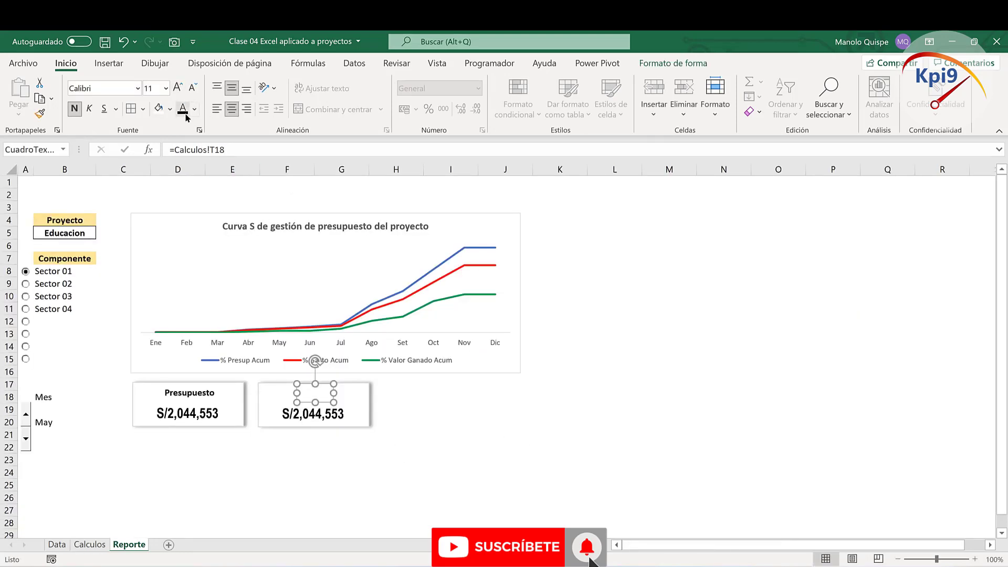
Step: Link the copied card's value box to the May spend in Calculos!T19
left_click(338, 420)
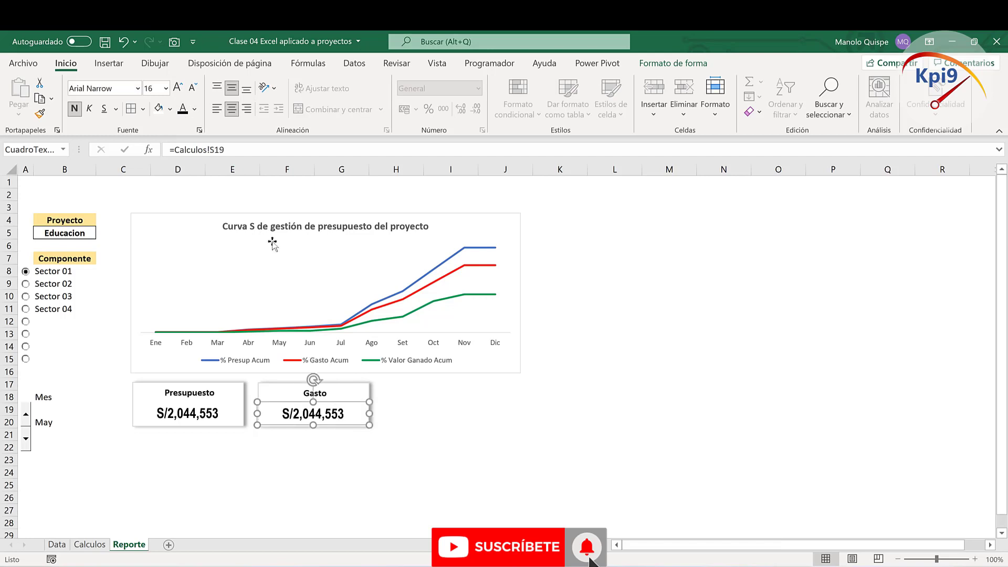
key("alt+Tab")
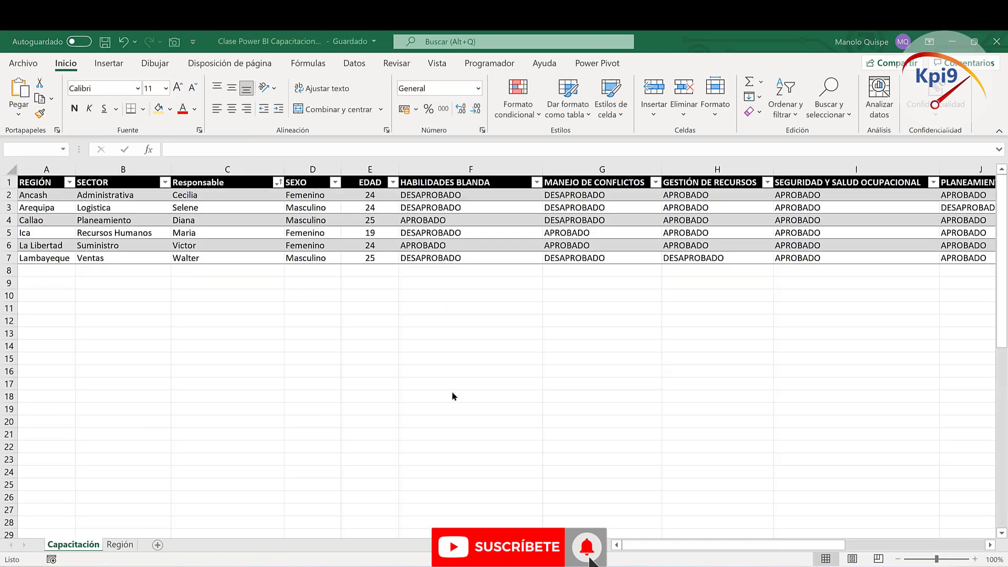
key("alt+Tab")
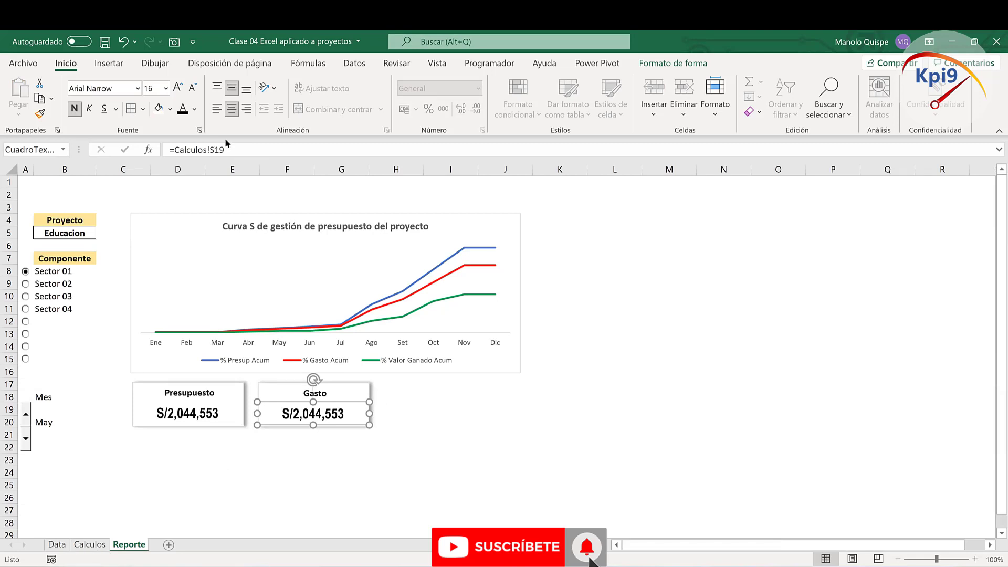
triple_click(233, 147)
type("=")
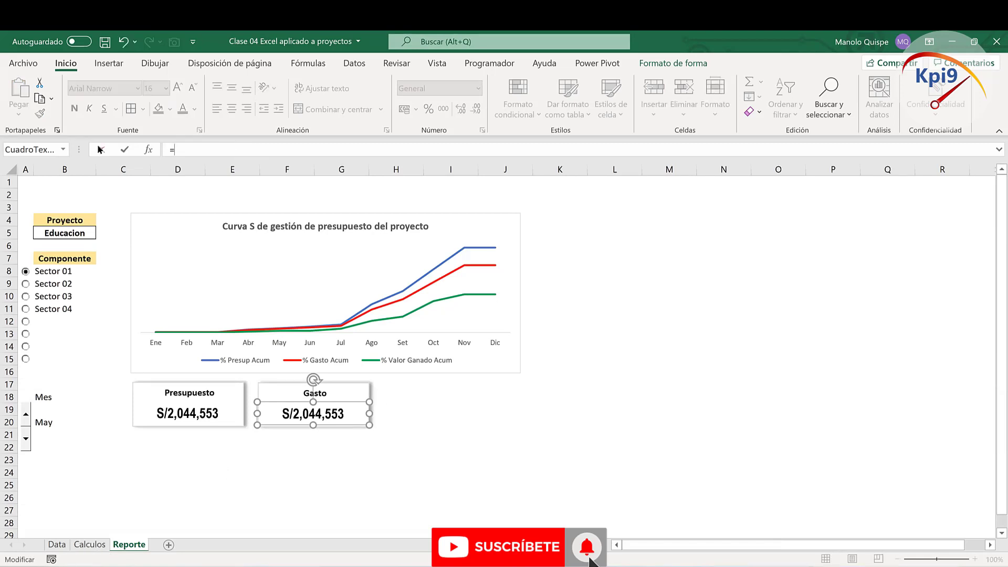
left_click(95, 545)
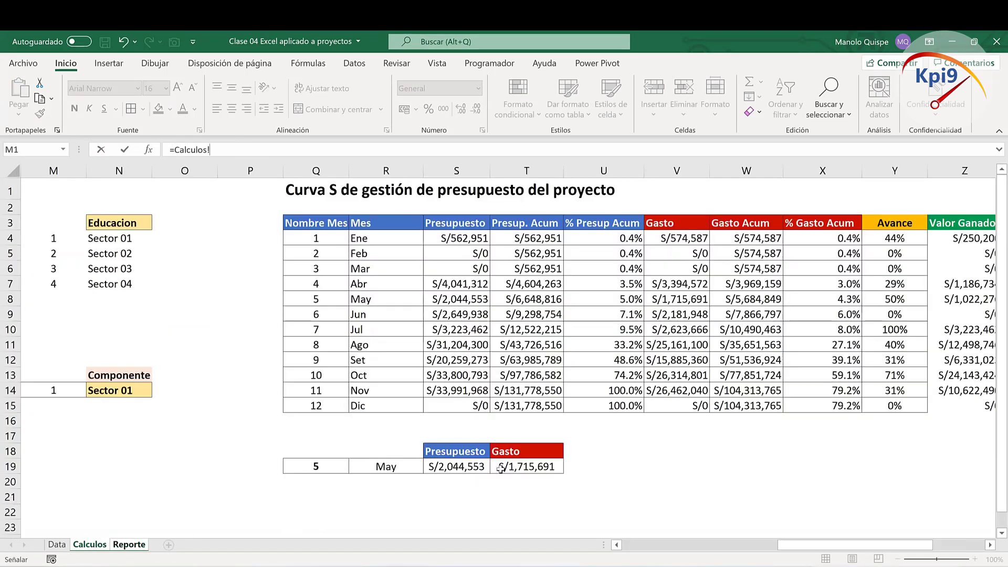
left_click(528, 464)
key("Return")
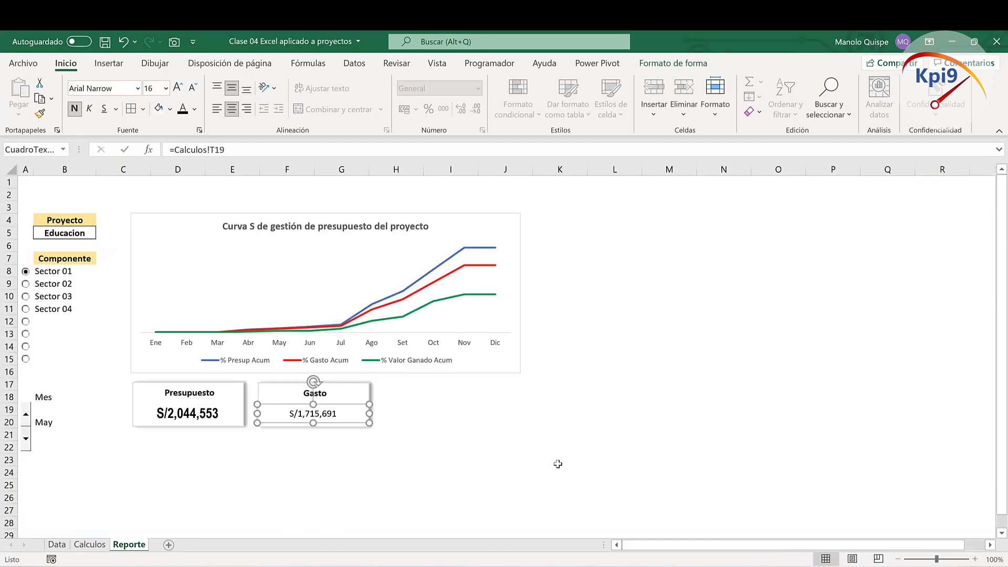
Step: Copy the Presupuesto value and title formatting onto the Gasto boxes with Copy Format
left_click(399, 469)
left_click(201, 422)
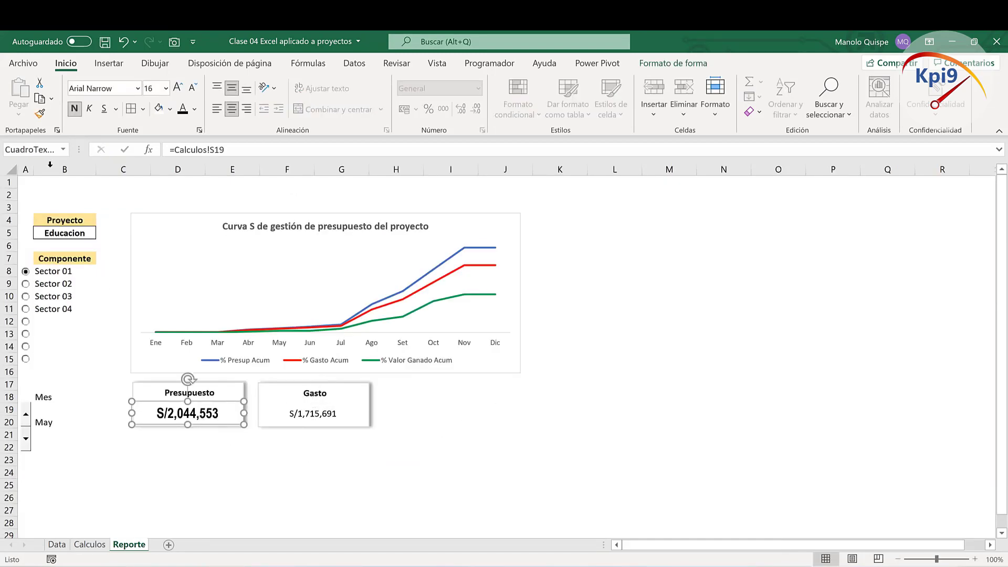
left_click(39, 112)
left_click(321, 423)
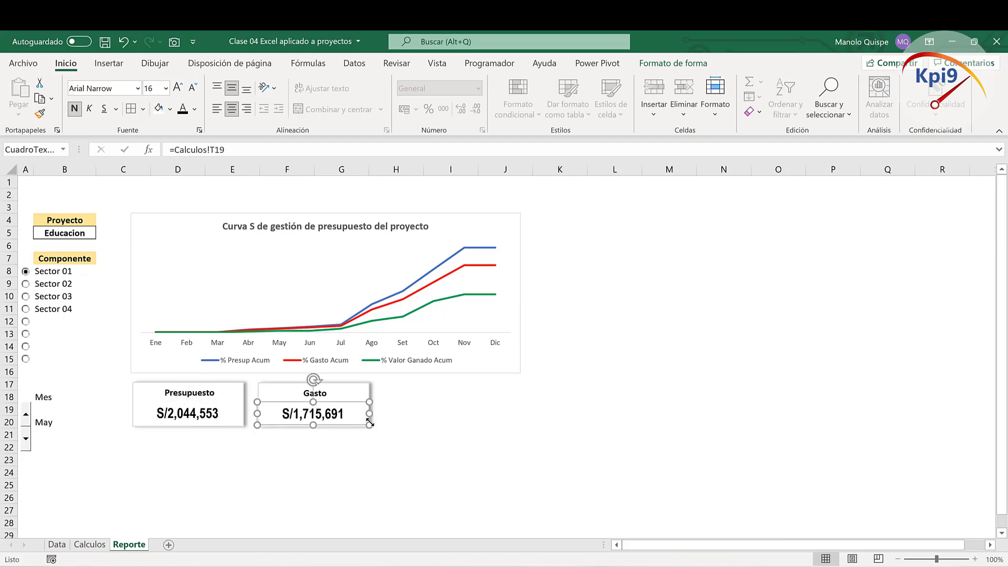
left_click(213, 399)
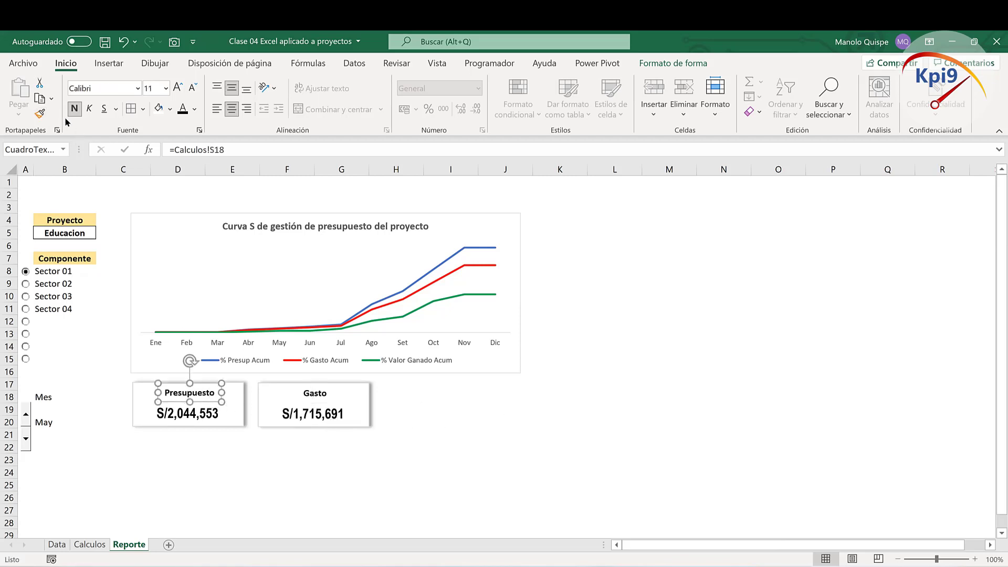
left_click(41, 113)
left_click(315, 395)
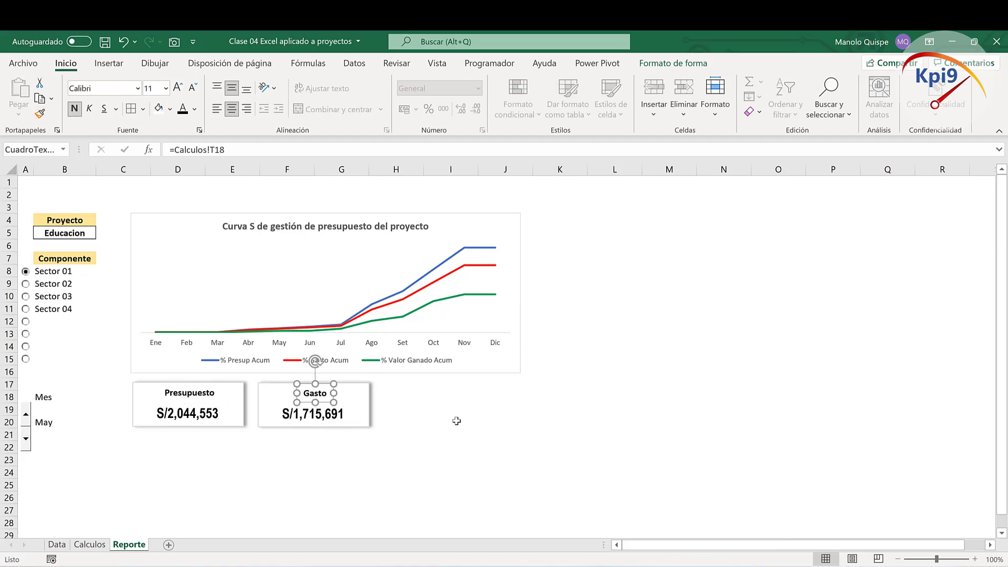
left_click(494, 424)
left_click(465, 470)
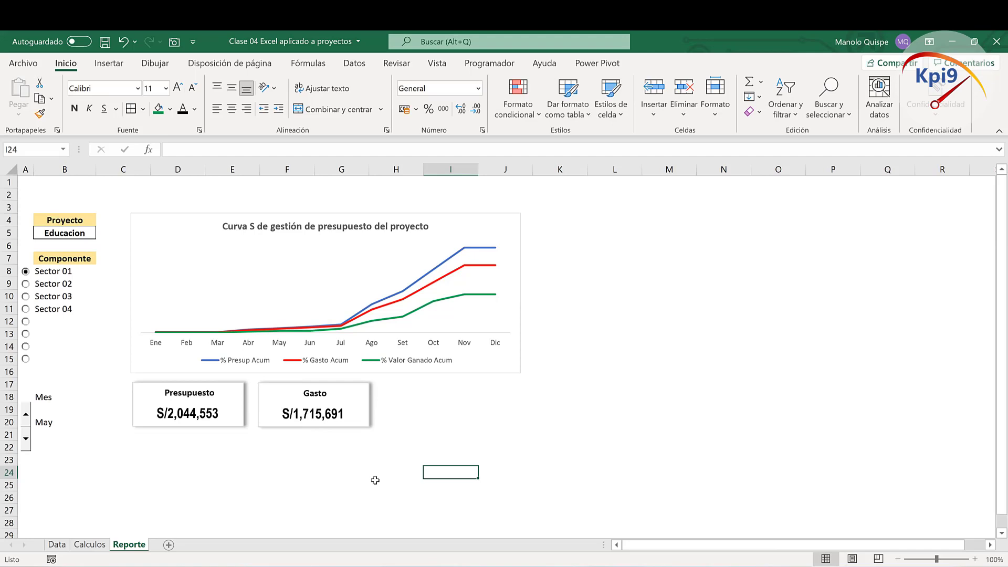
Step: Step the report month up through Jun and Jul to Ago, back to Jul, then switch to Calculos
left_click(26, 414)
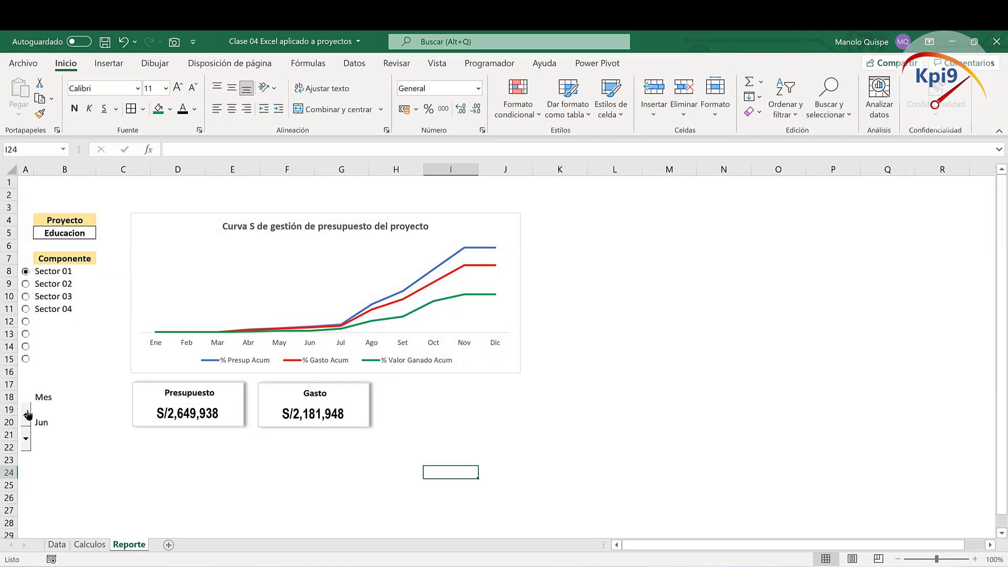
left_click(27, 414)
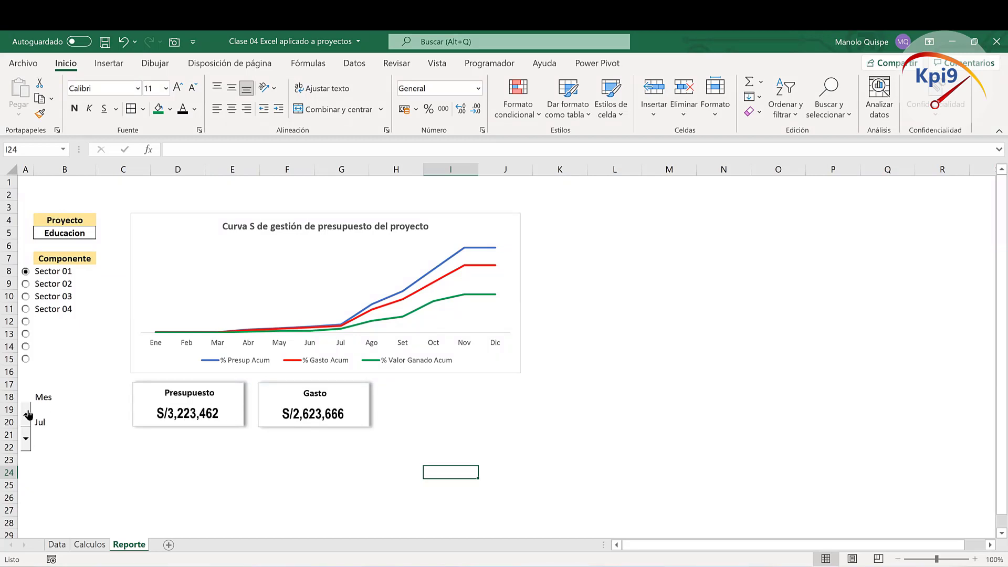
left_click(28, 415)
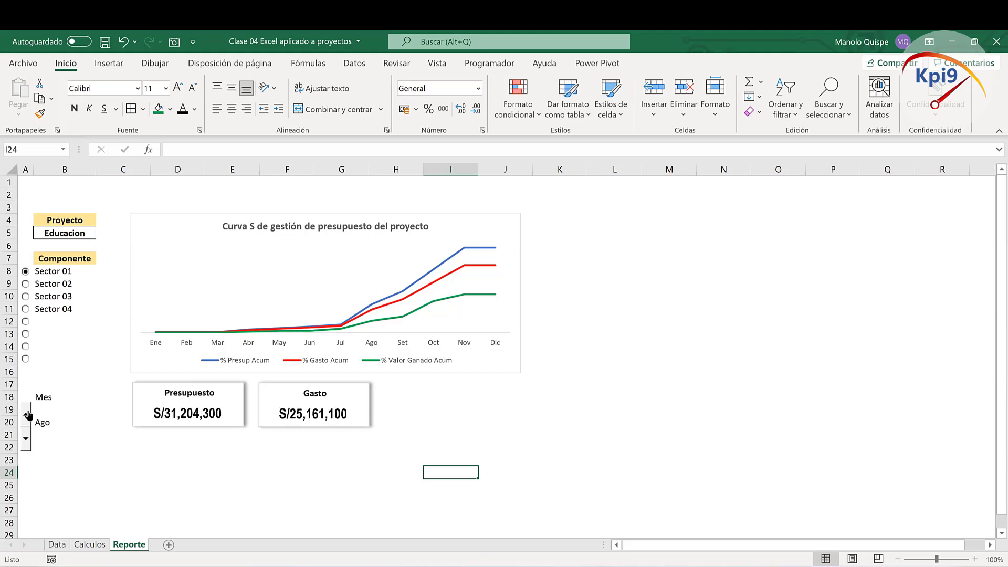
left_click(26, 439)
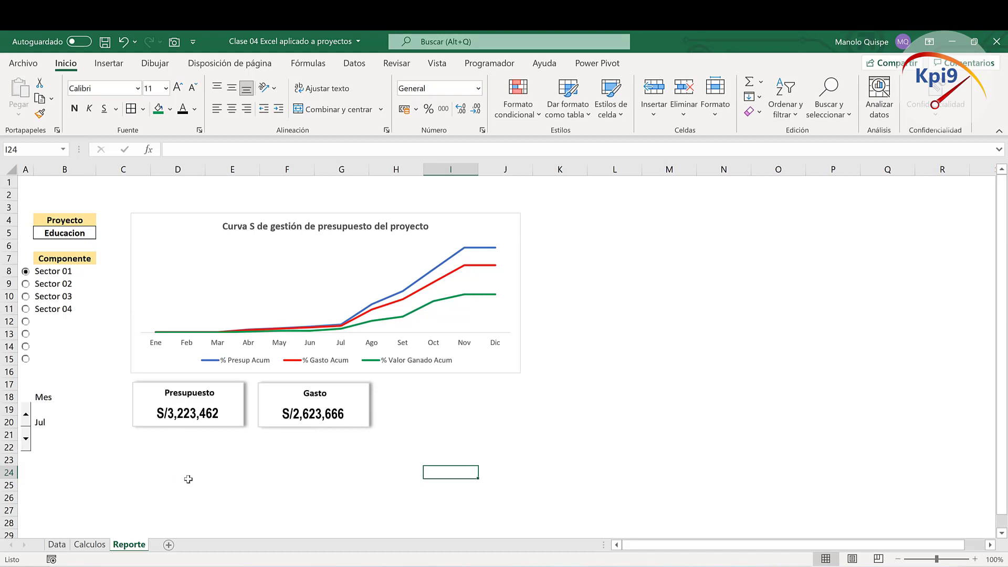
left_click(90, 545)
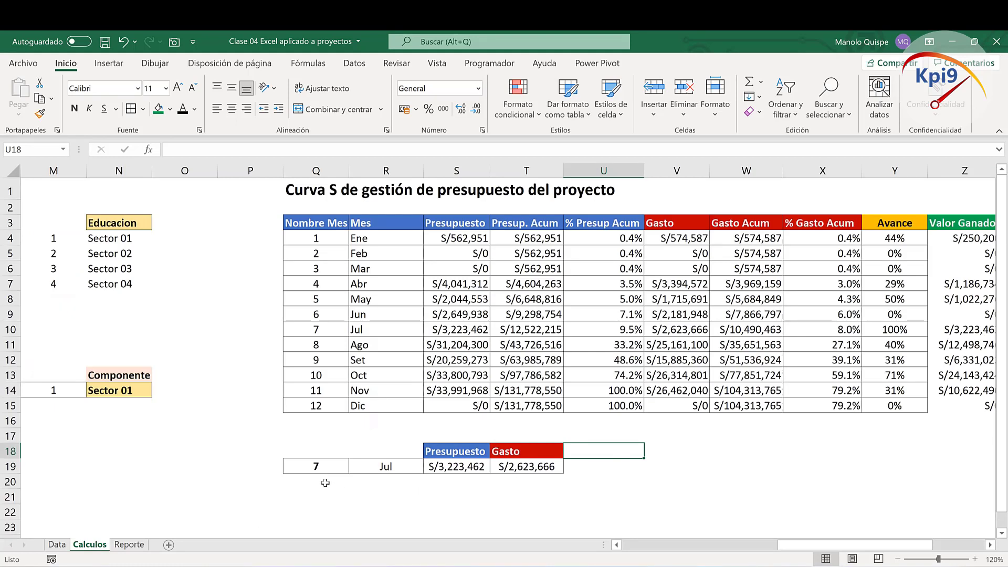
Step: Enter a formula in Q20 that derives the next month number from Q19
key("Down")
key("Down")
key("Left")
key("Left")
key("Left")
type("=")
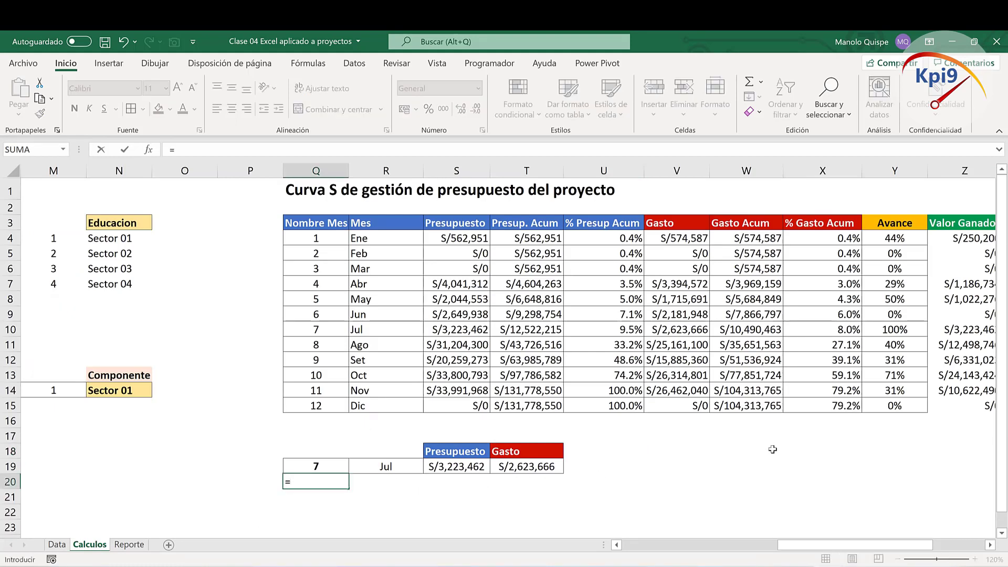
left_click(332, 464)
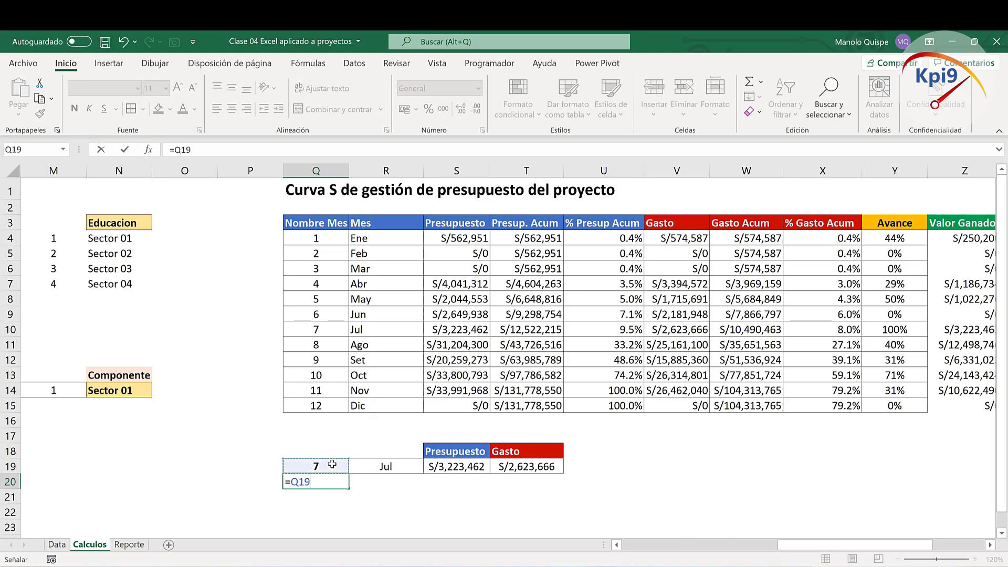
type("-1")
key("Return")
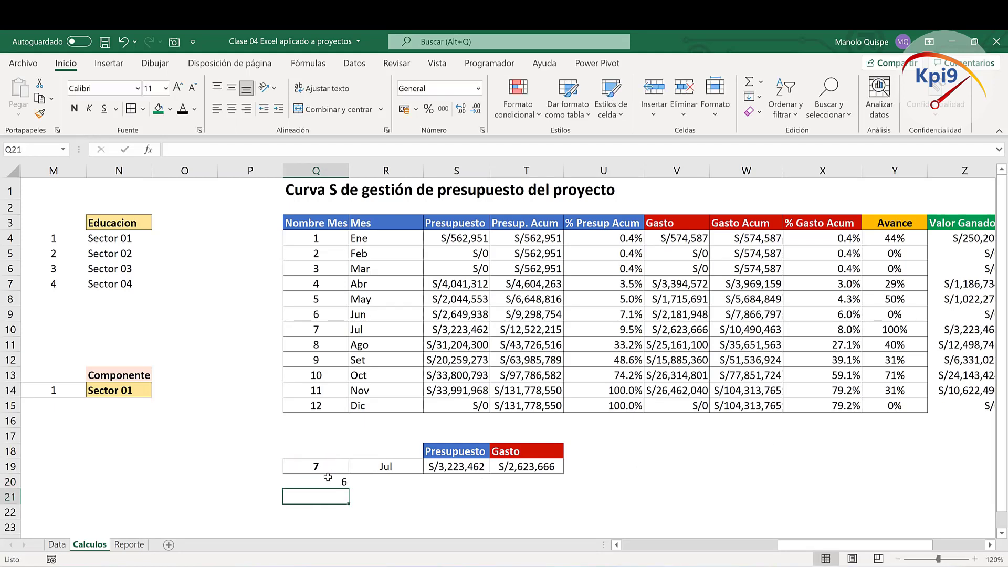
key("Up")
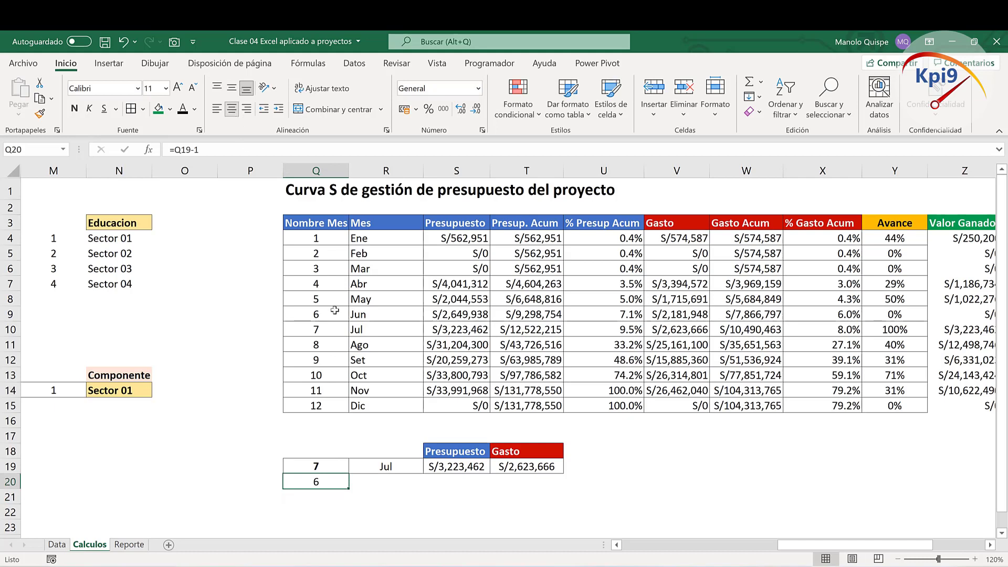
Step: Copy R19's month lookup into R20, pointed at Q20, so it shows Jun centred
left_click(391, 467)
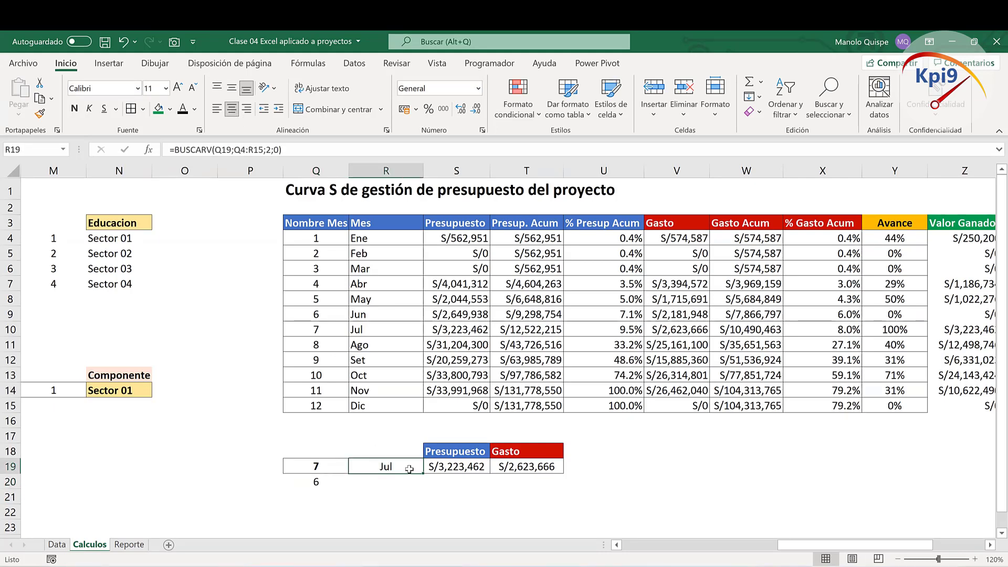
double_click(409, 469)
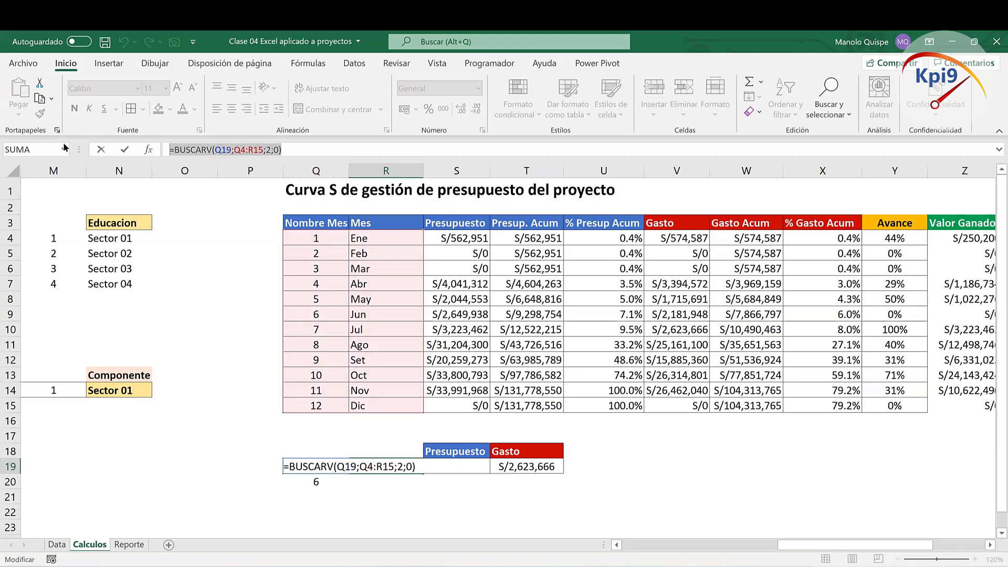
key("Return")
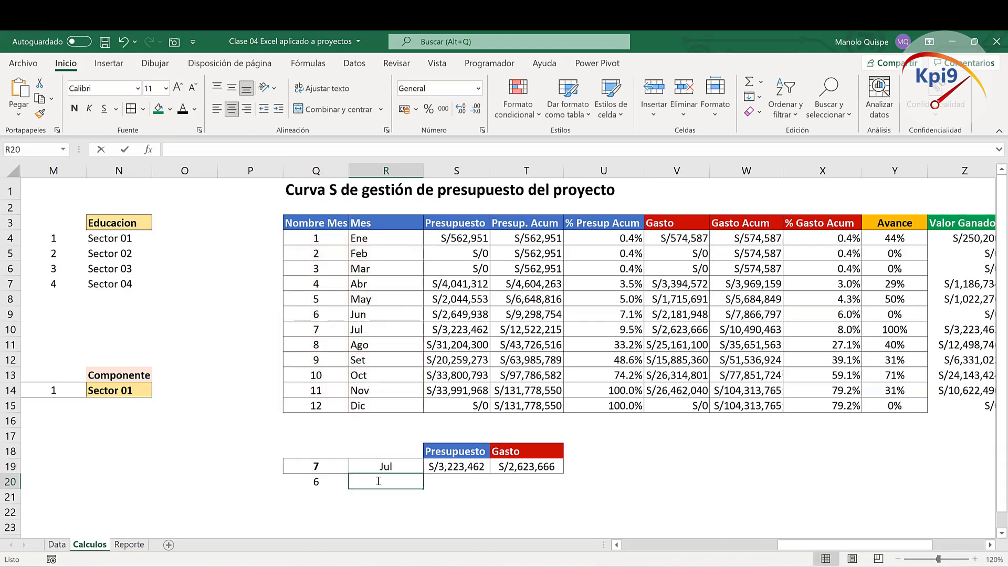
double_click(379, 481)
key("ctrl+v")
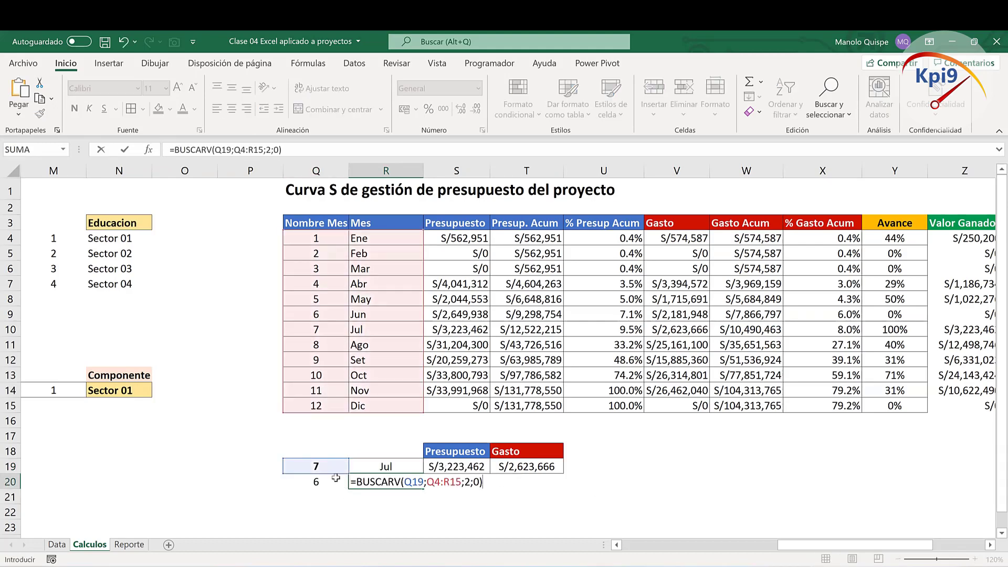
left_click_drag(336, 478, 335, 493)
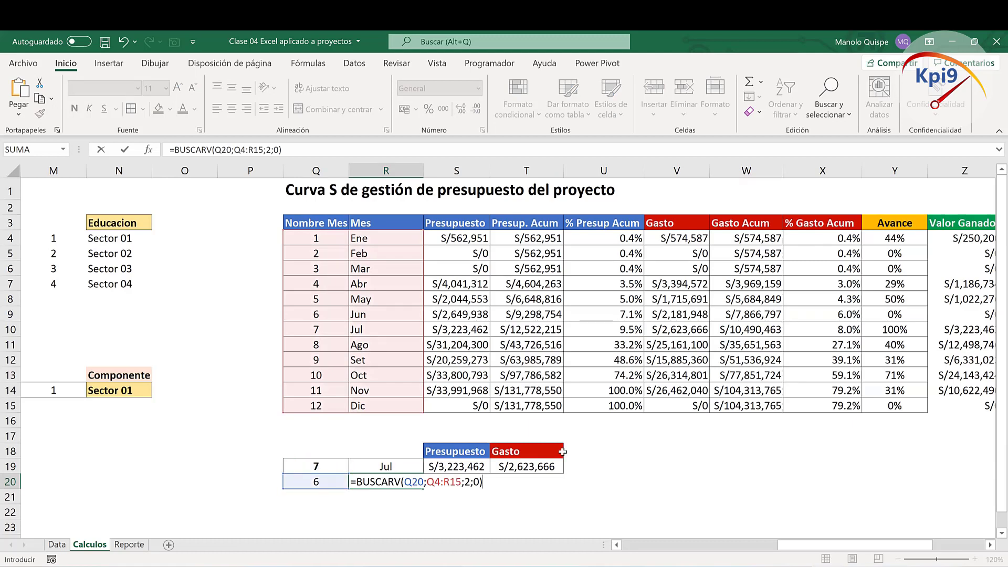
key("Return")
key("Up")
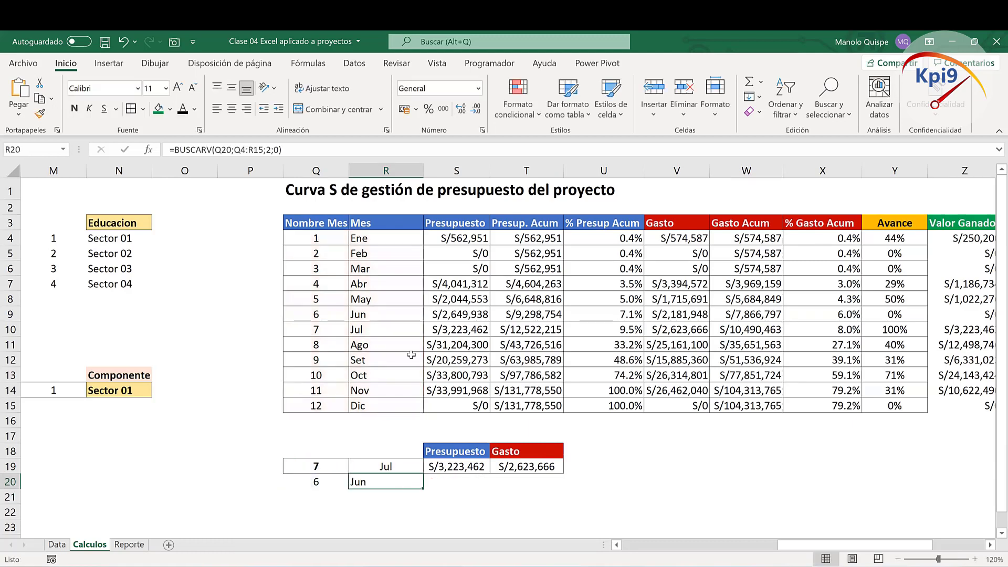
left_click(233, 111)
Step: Fill the Gasto formula from T19 down into T20, giving S/2,181,948 for Jun
left_click(546, 482)
left_click(559, 464)
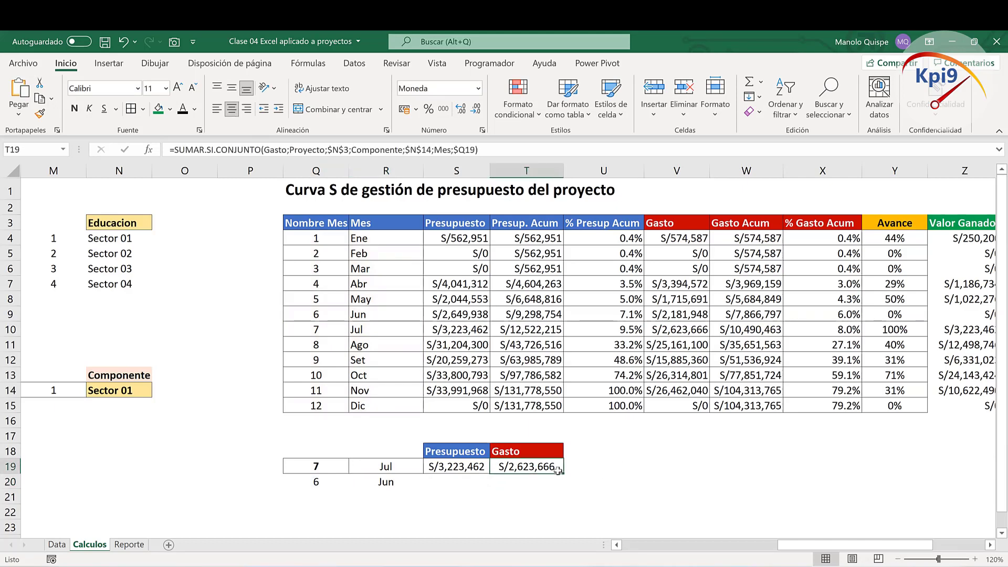
left_click_drag(564, 484, 564, 490)
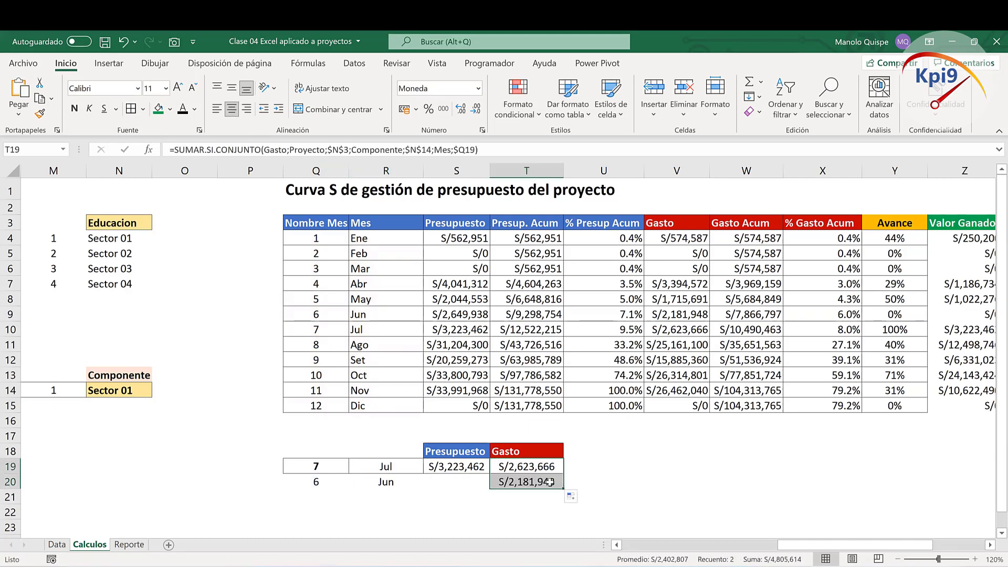
key("F2")
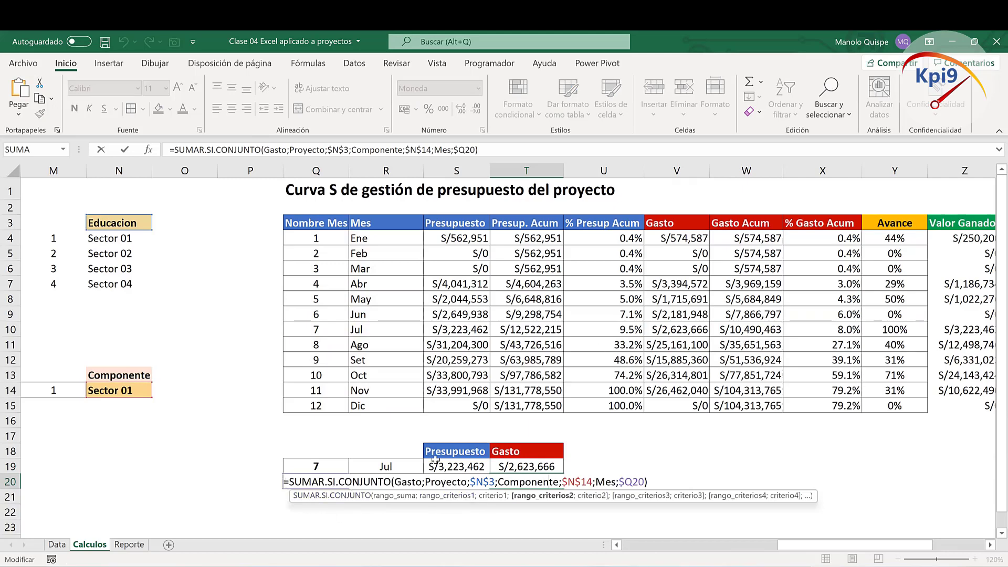
key("Escape")
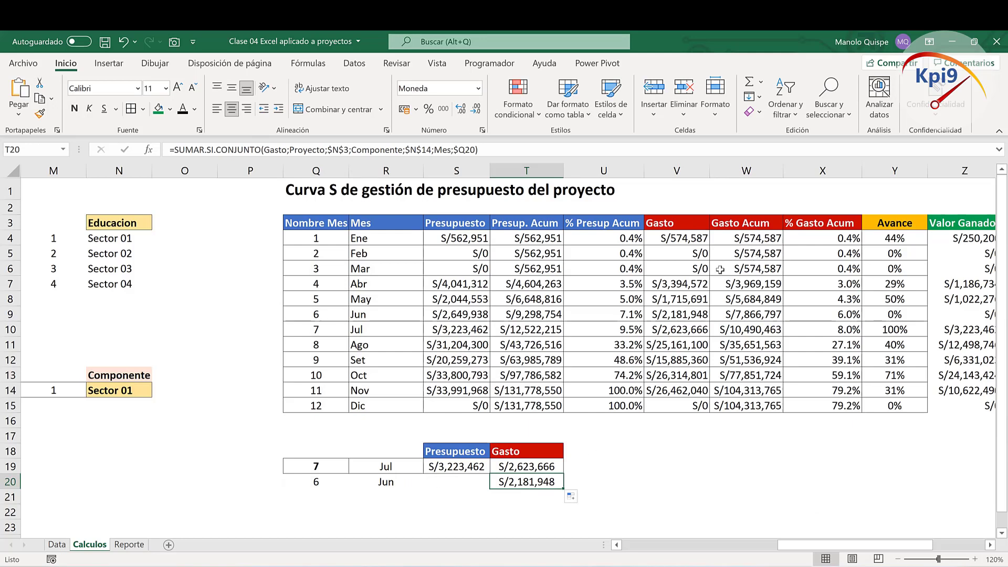
Step: Add a Categoria header in U18 and copy Gasto's red header style onto it with Format Painter
left_click(693, 313)
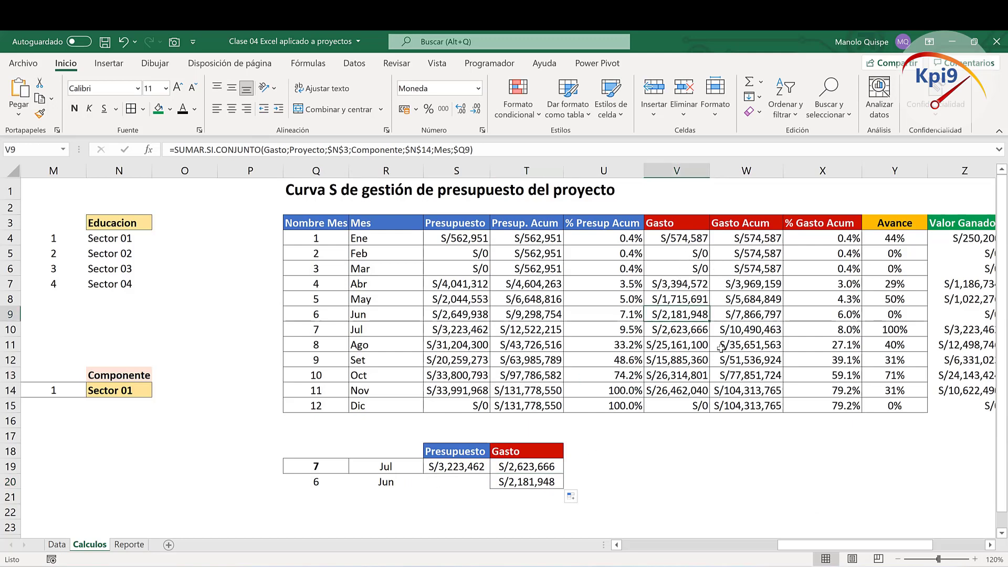
left_click(648, 467)
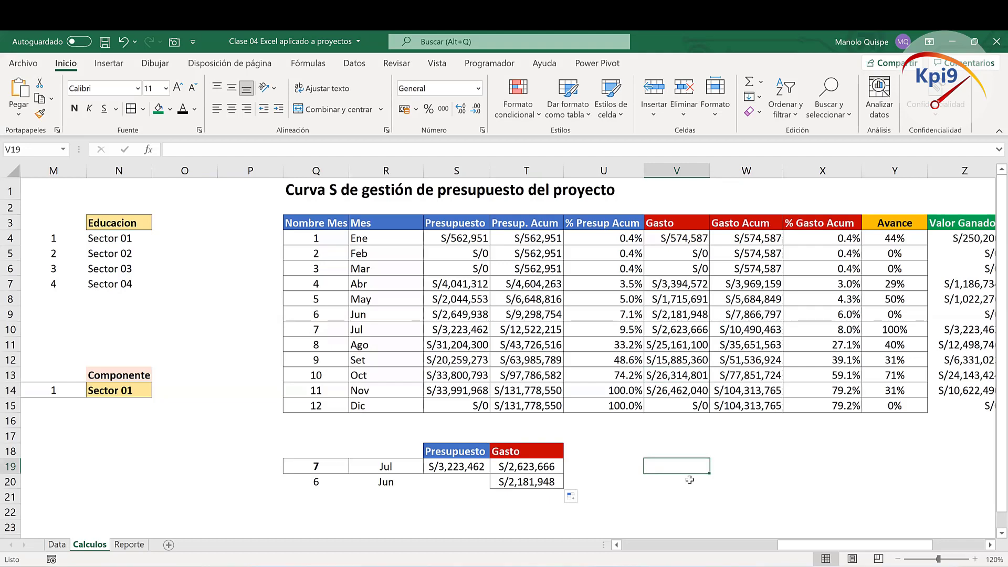
scroll(686, 465, "down", 1)
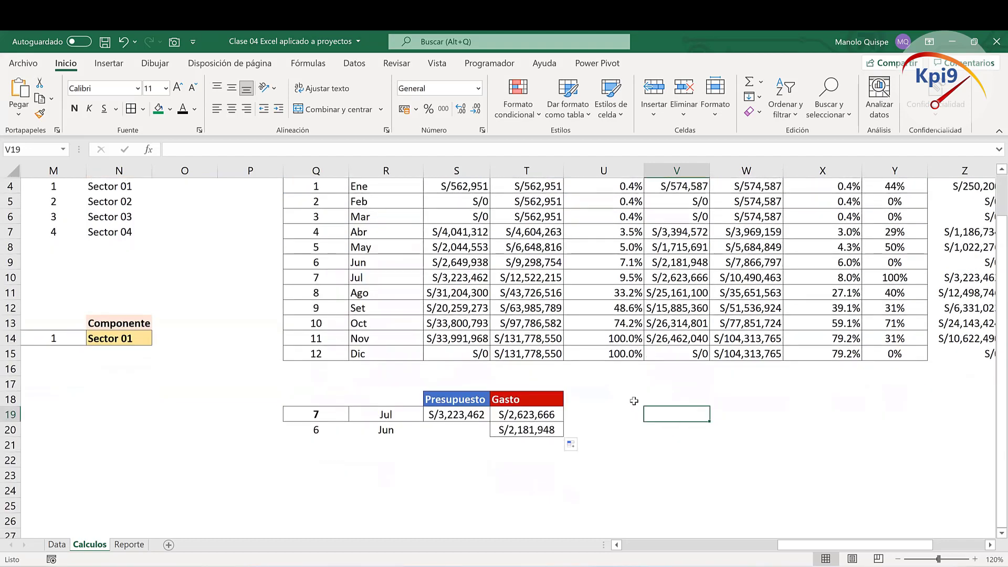
left_click(627, 398)
type("C")
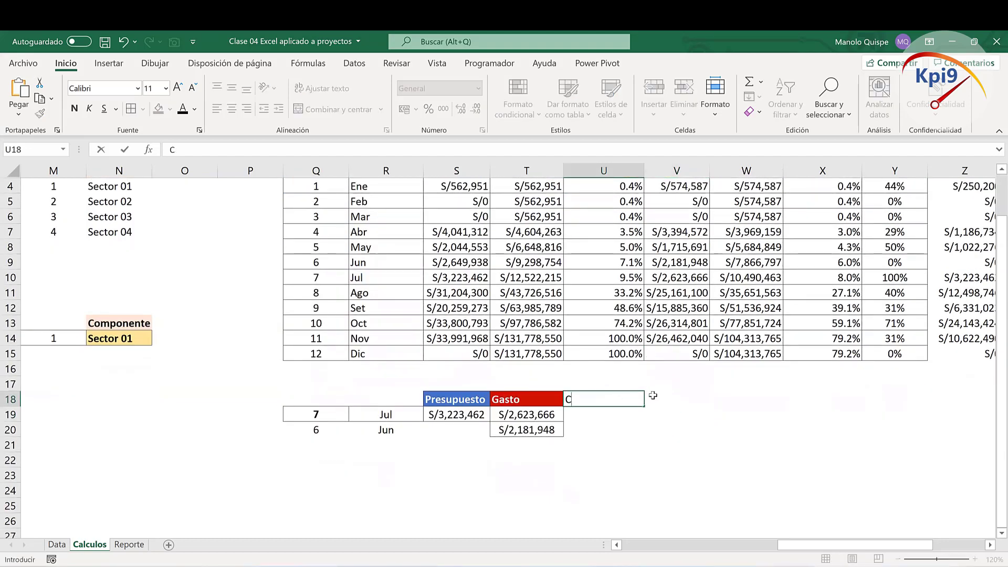
type("ategoria")
key("Return")
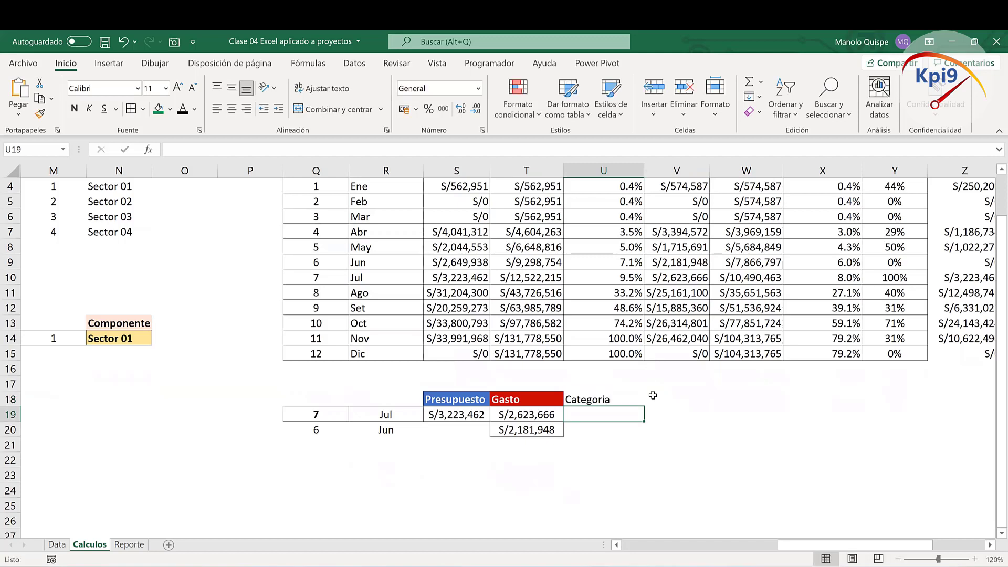
left_click(555, 402)
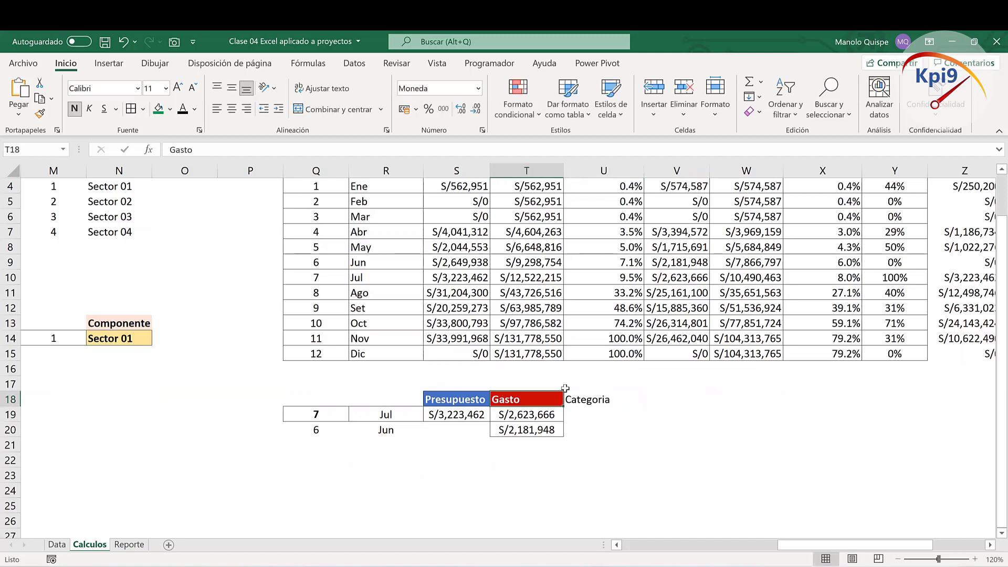
left_click(40, 118)
left_click(604, 398)
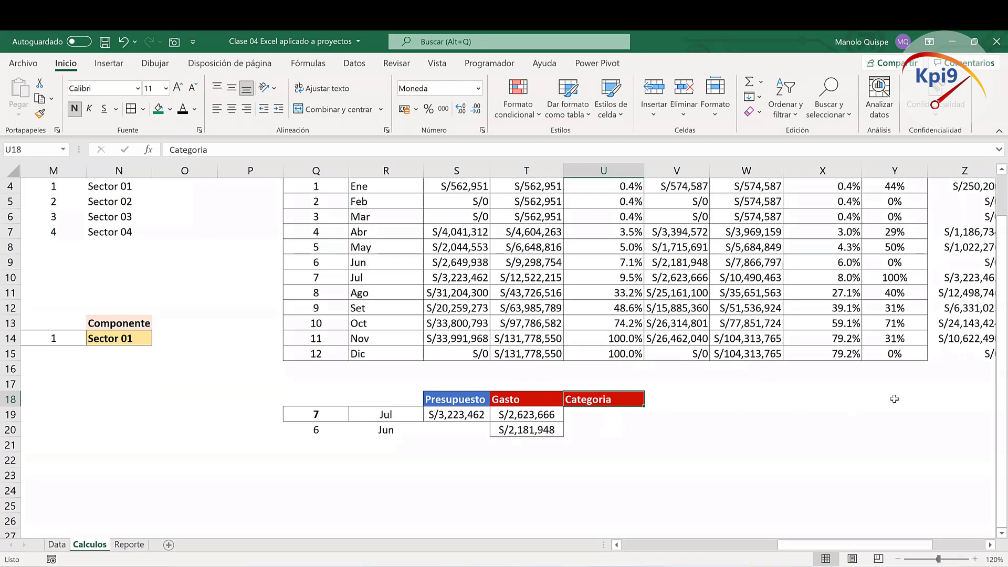
Step: Start an SI formula in U19 referencing the July Gasto, then cancel it
key("Down")
type("=")
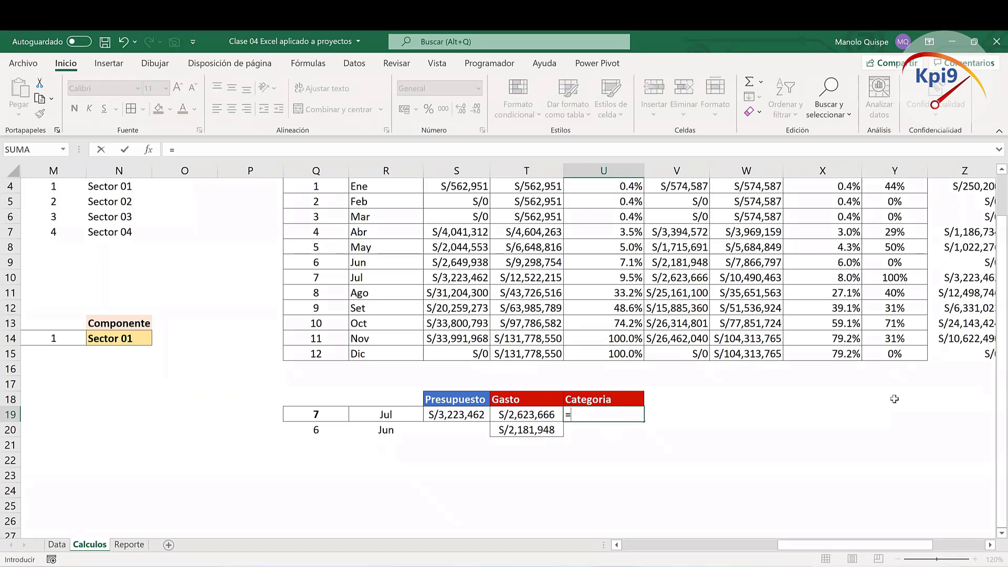
left_click(542, 416)
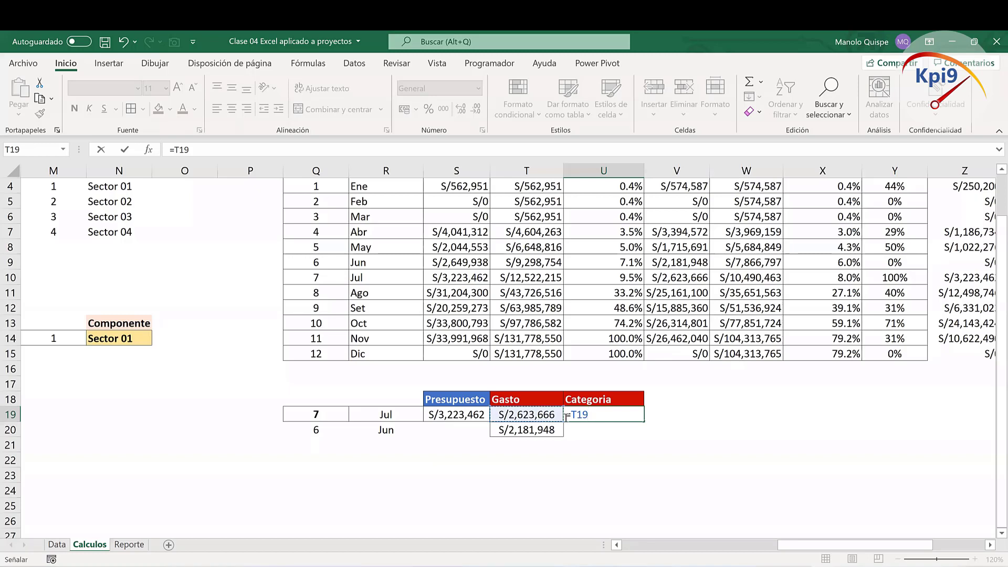
left_click(612, 408)
type("si")
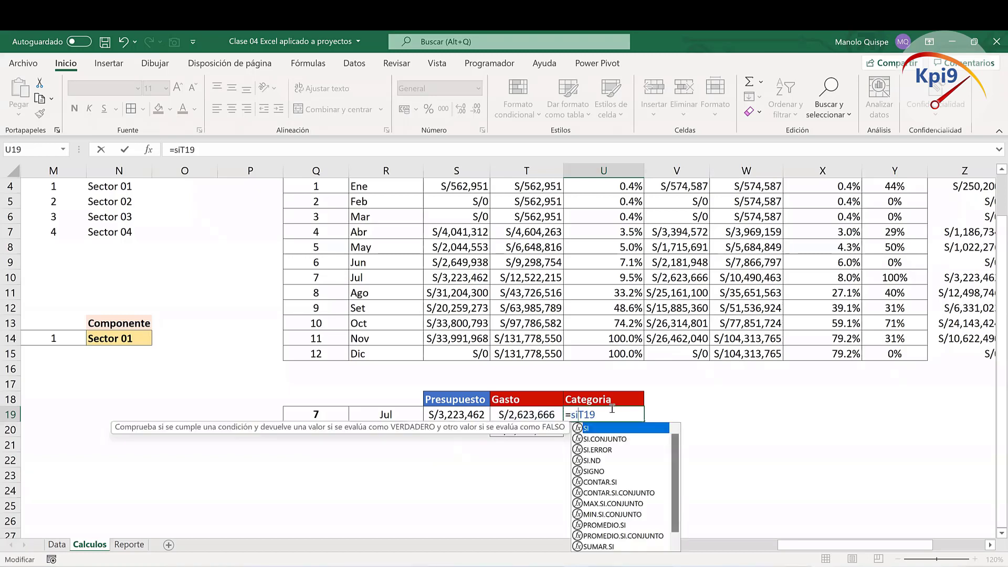
type("(")
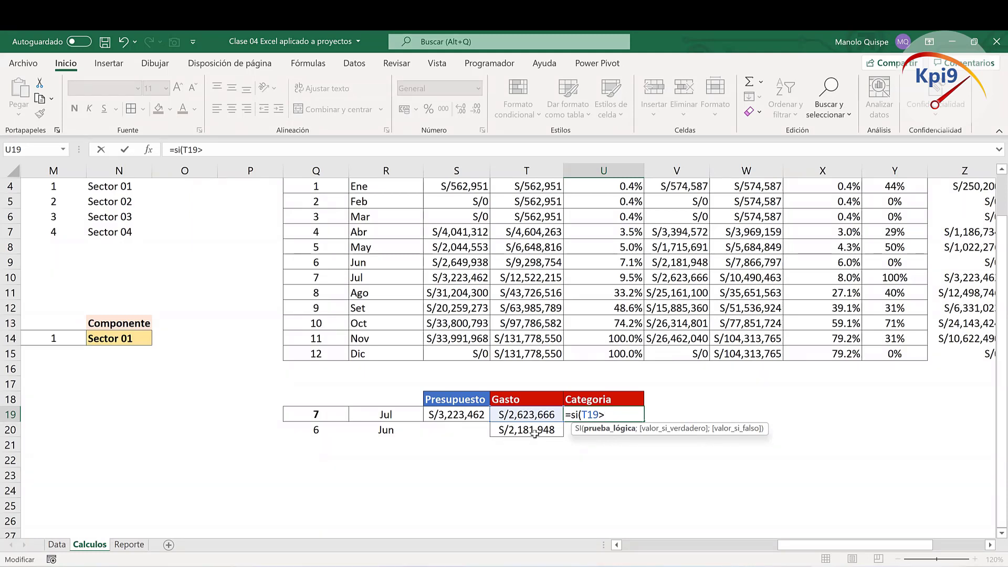
key("Escape")
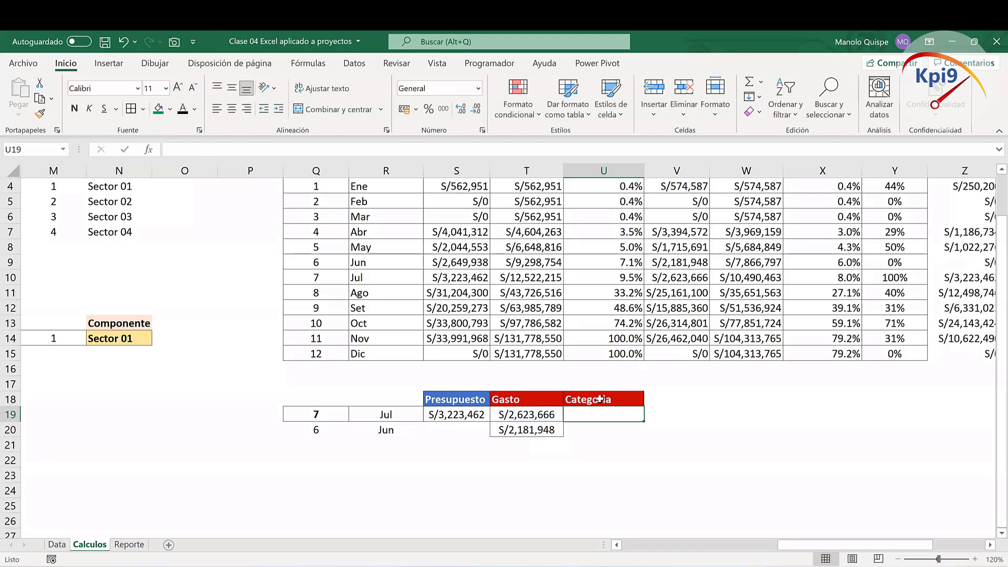
Step: Centre U18:U19 and enter =T19/T20 in U19, shown as a percentage (120%)
left_click_drag(606, 400, 609, 412)
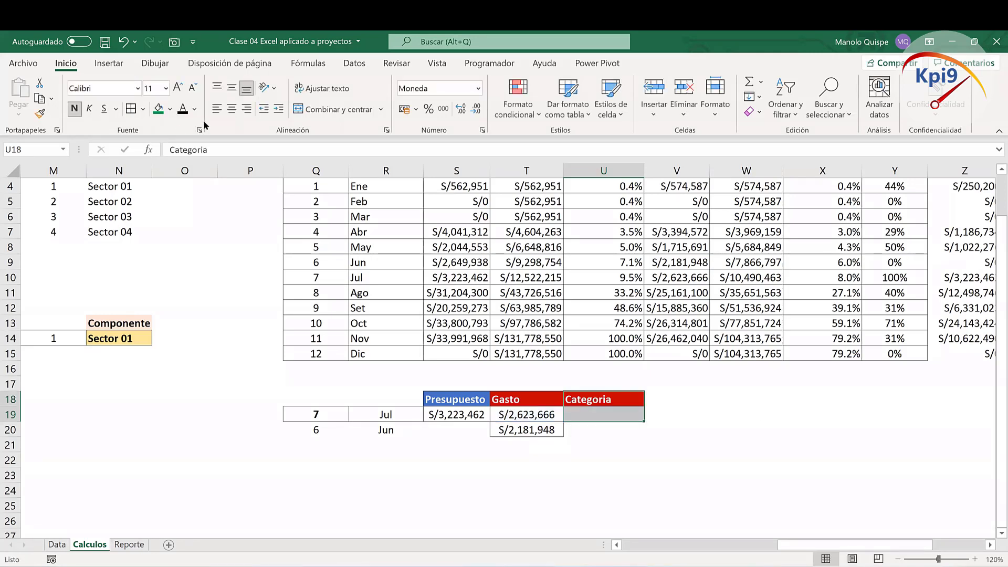
left_click(233, 112)
left_click(627, 415)
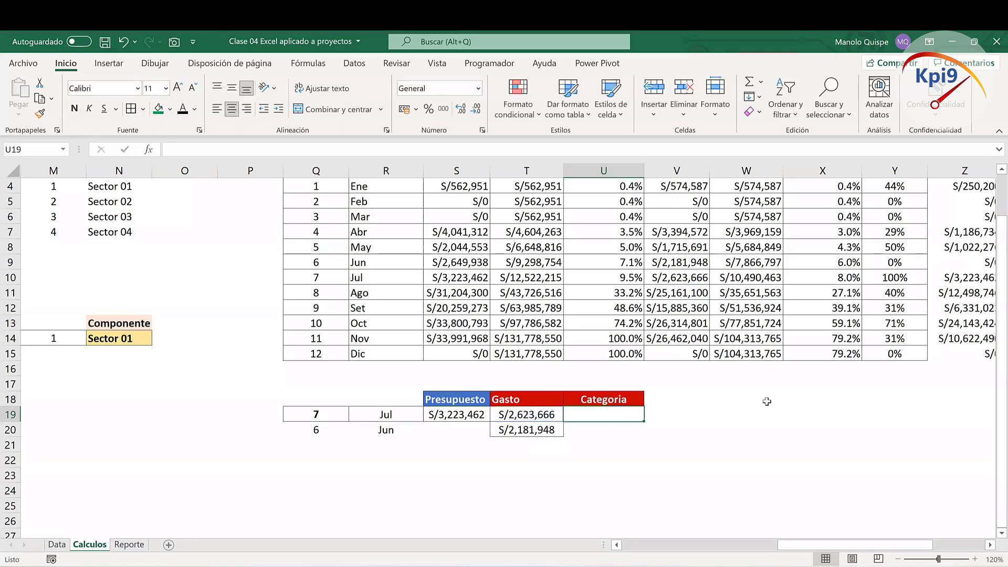
type("=")
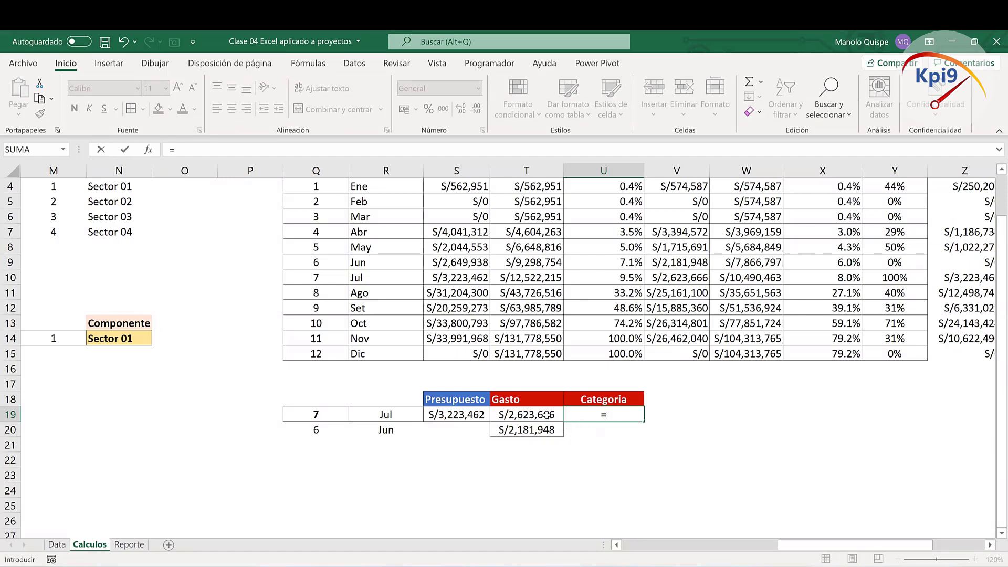
left_click(546, 415)
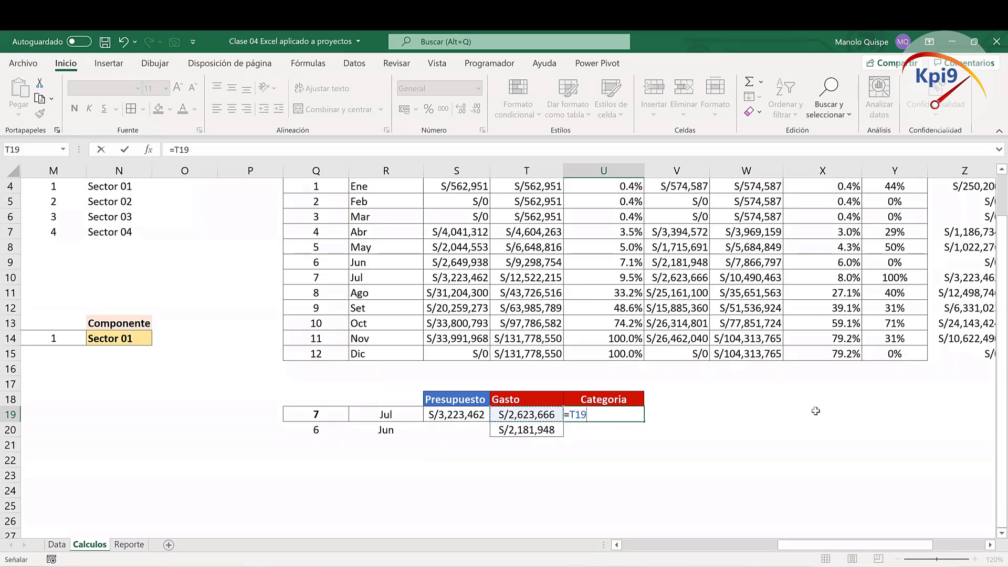
type("/")
left_click(544, 430)
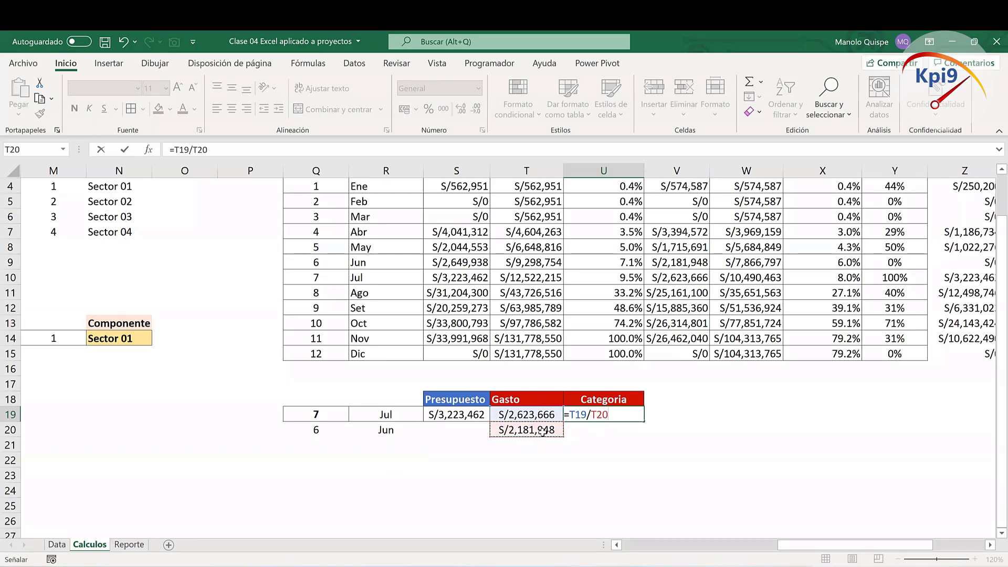
key("ctrl+Return")
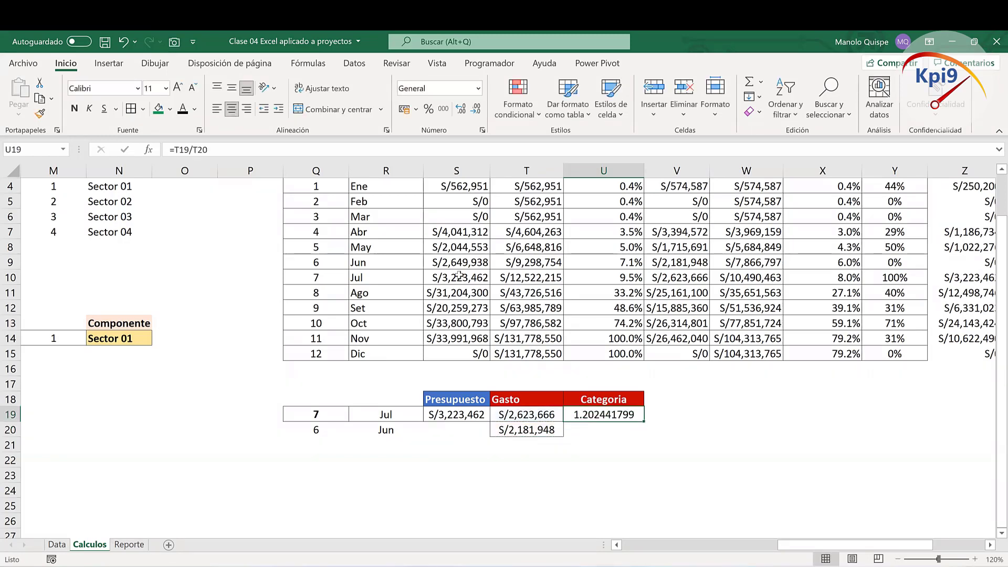
left_click(429, 110)
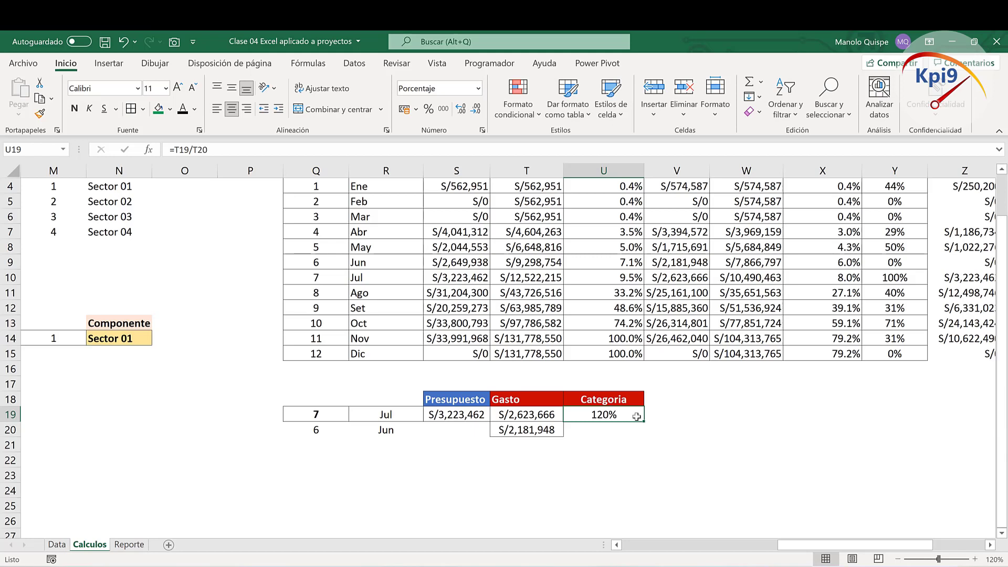
Step: Type the Estandar label in T22 and Gastos aceptables beneath it
left_click(599, 472)
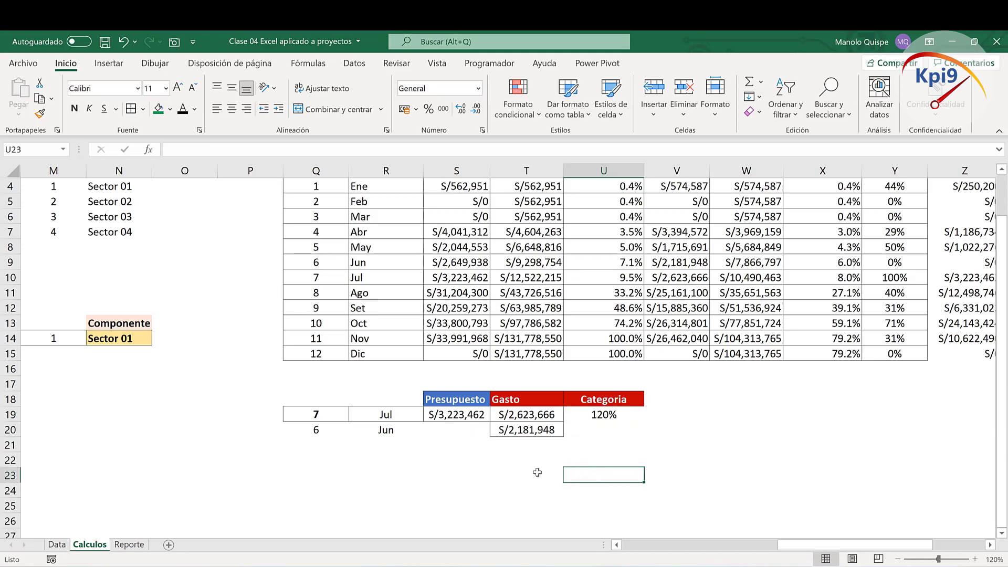
left_click(537, 472)
left_click(541, 460)
type("M")
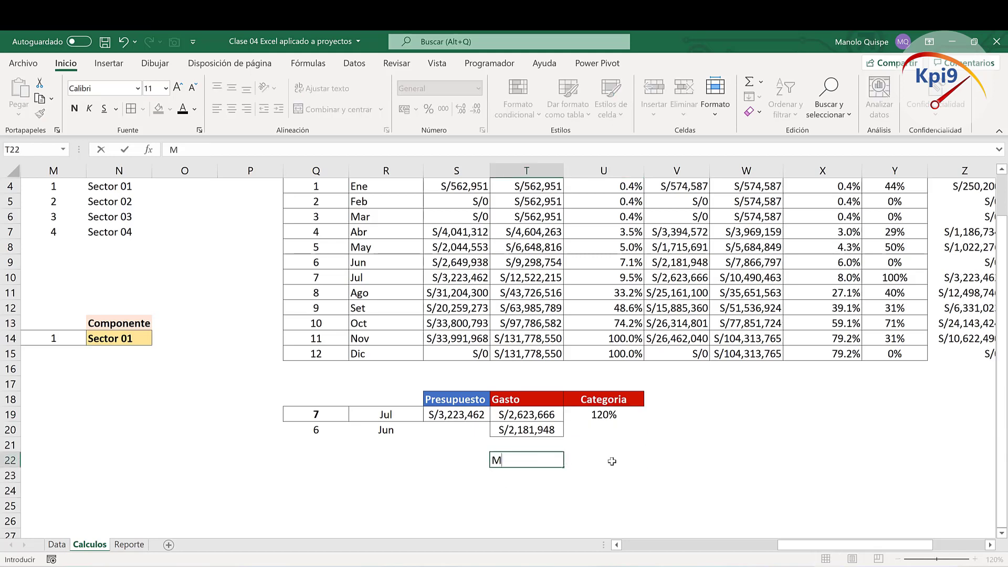
type("et")
key("BackSpace")
key("BackSpace")
key("BackSpace")
type("Es")
type("tandar")
key("Return")
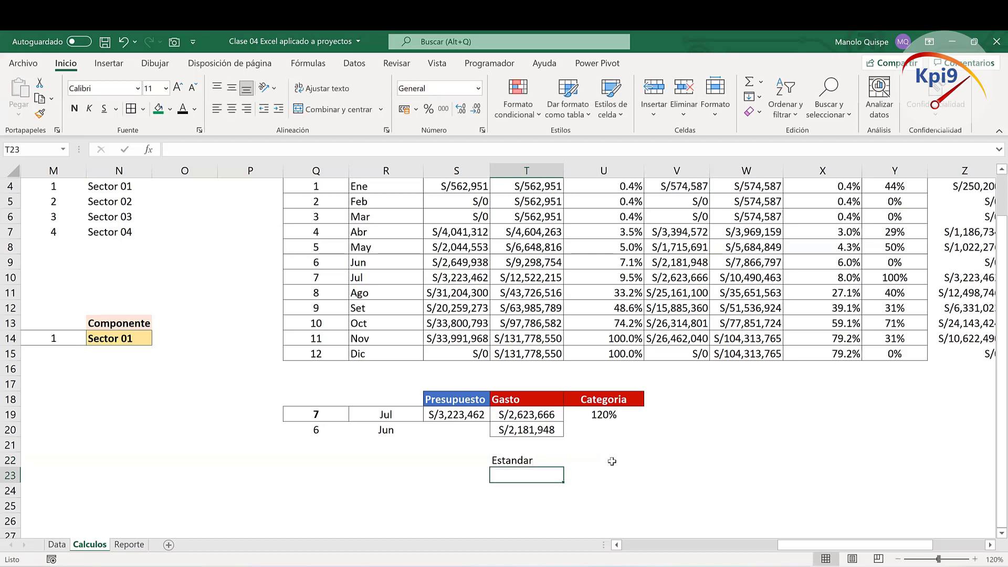
type("Gastos ac")
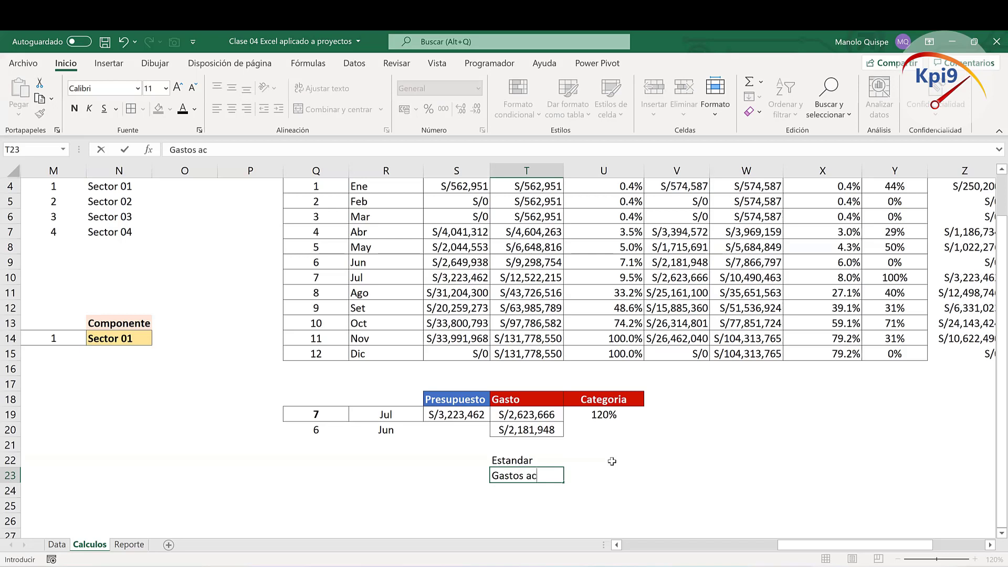
type("eota")
type("ble")
type("s")
key("BackSpace")
key("BackSpace")
key("BackSpace")
key("BackSpace")
key("BackSpace")
key("BackSpace")
type("ptables")
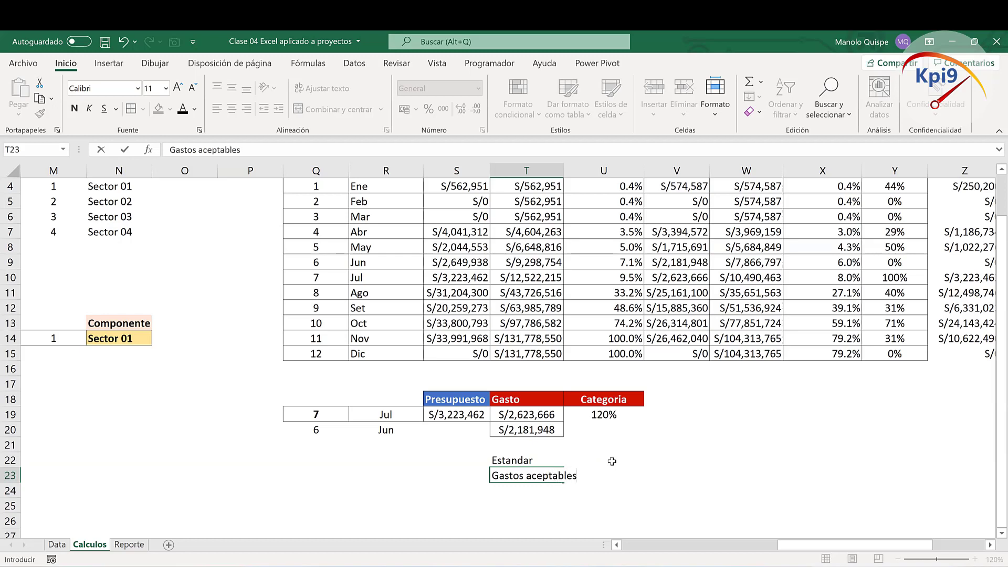
key("Tab")
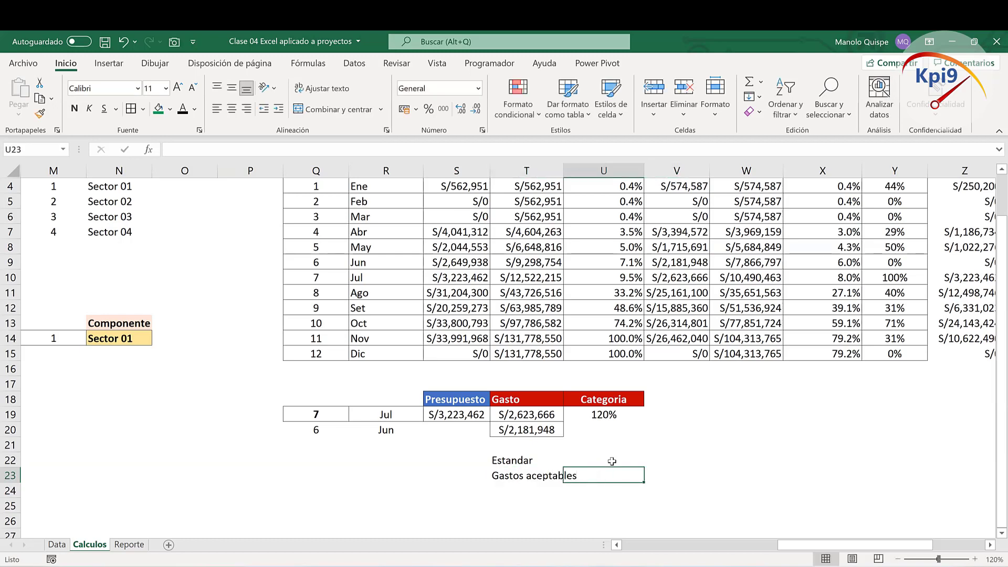
Step: Widen column T and enter 90% a 110% in U23 as the acceptable range
left_click(479, 487)
left_click(505, 478)
left_click(601, 476)
left_click_drag(564, 170, 589, 178)
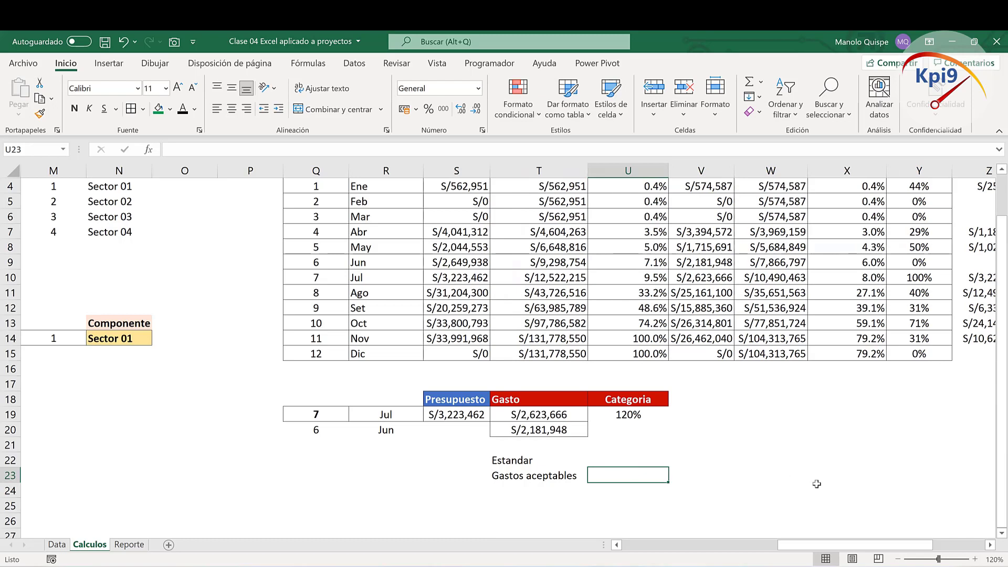
type("90")
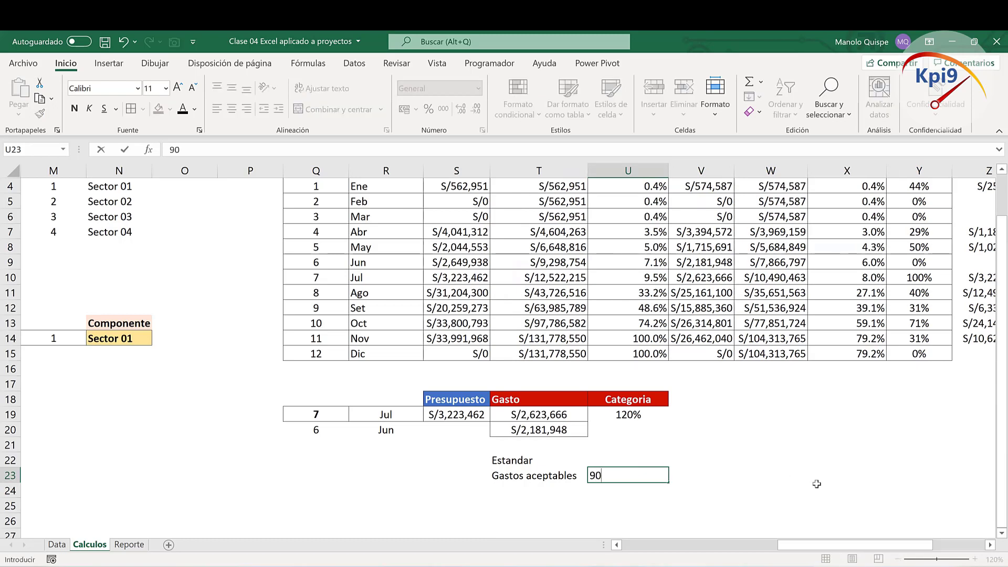
type("% a ")
type("110")
type("%")
key("Return")
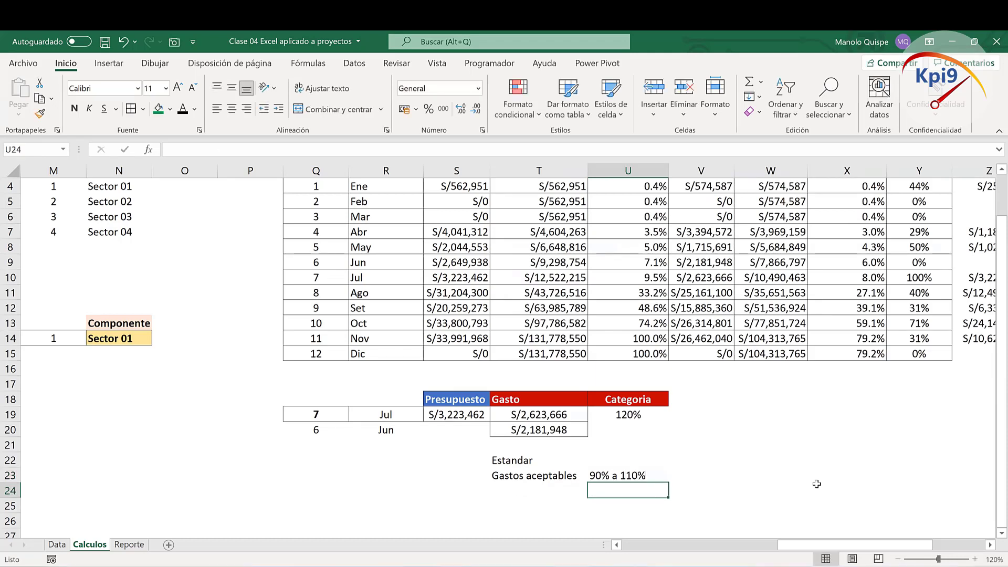
Step: Add Sobregasto in T24 with the range Mayor a 110%
left_click(552, 488)
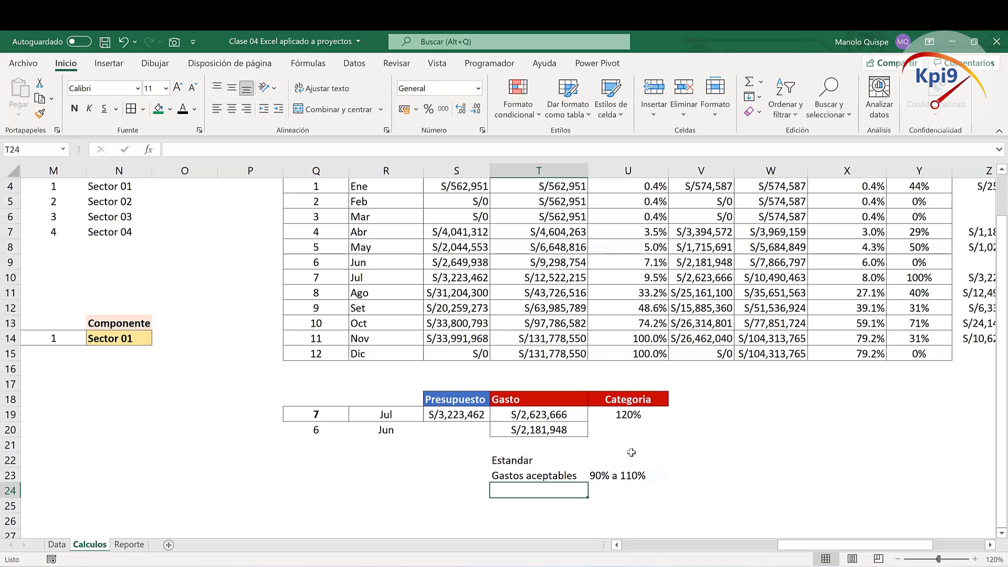
type("Sobre ")
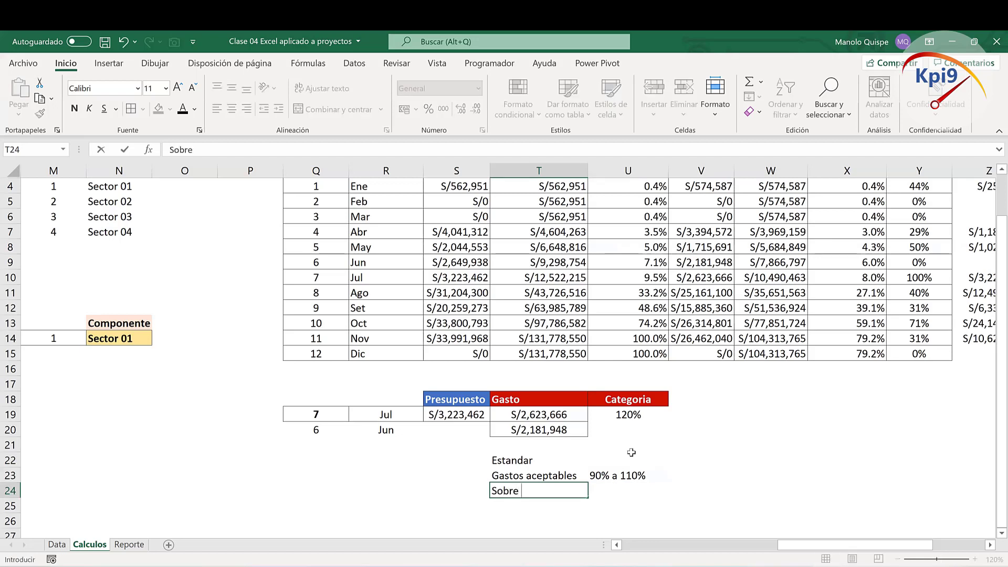
type("gasto")
key("BackSpace")
key("BackSpace")
key("BackSpace")
key("BackSpace")
key("BackSpace")
type("gasto")
key("Tab")
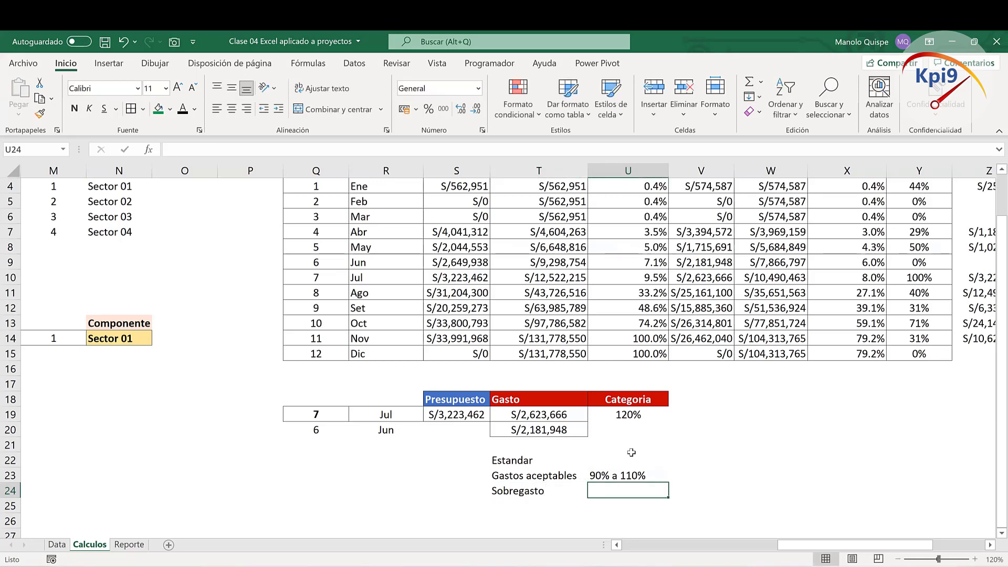
type("Ma")
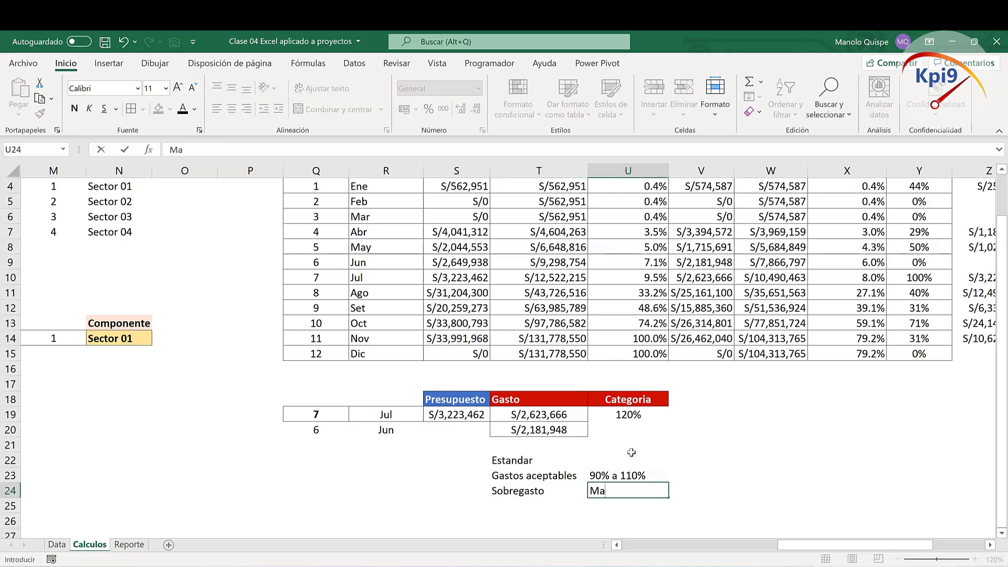
type("yor a 1")
type("10%")
key("Return")
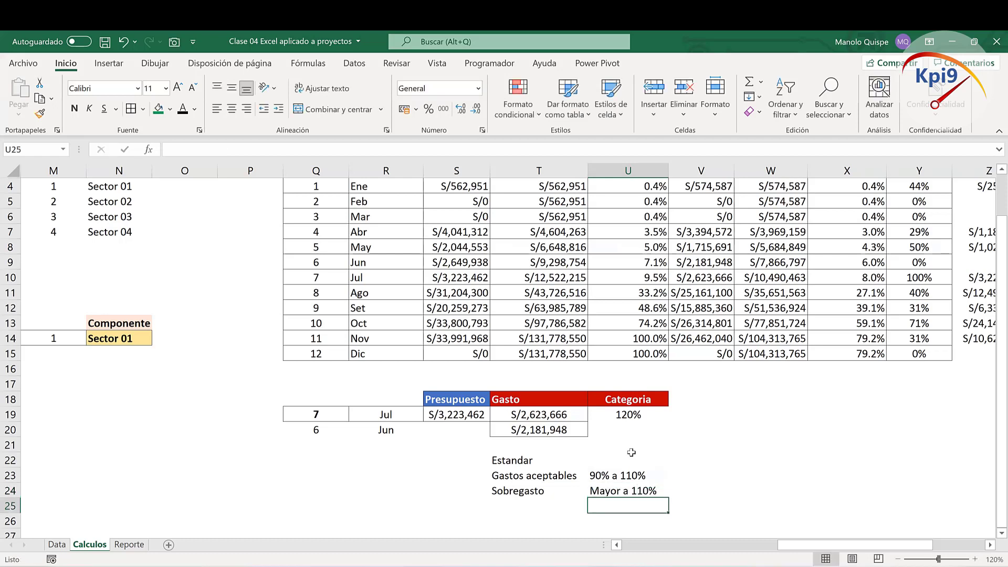
Step: Add Subgasto in T25 with the range Menor a 90%
key("Left")
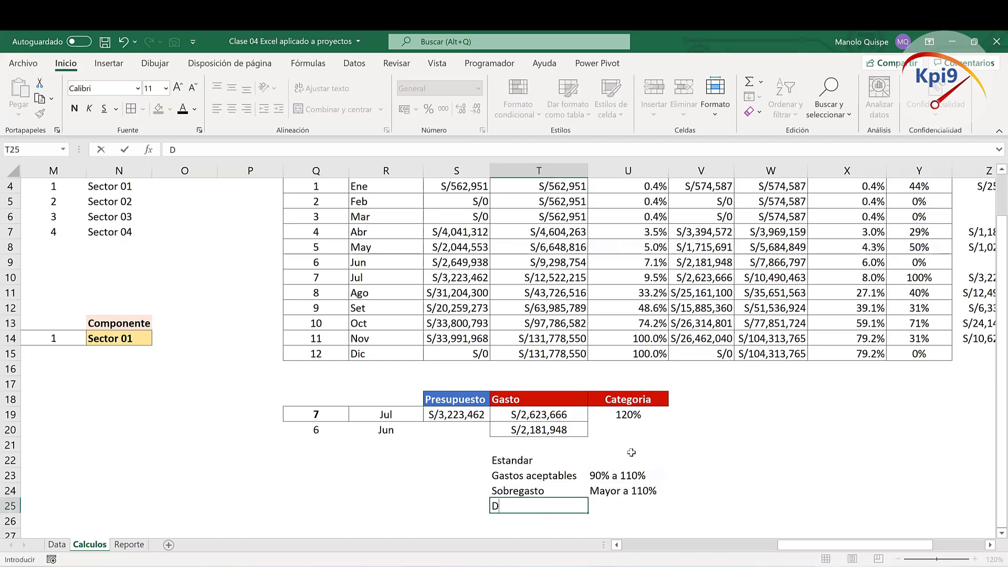
type("Sub")
type("gasto")
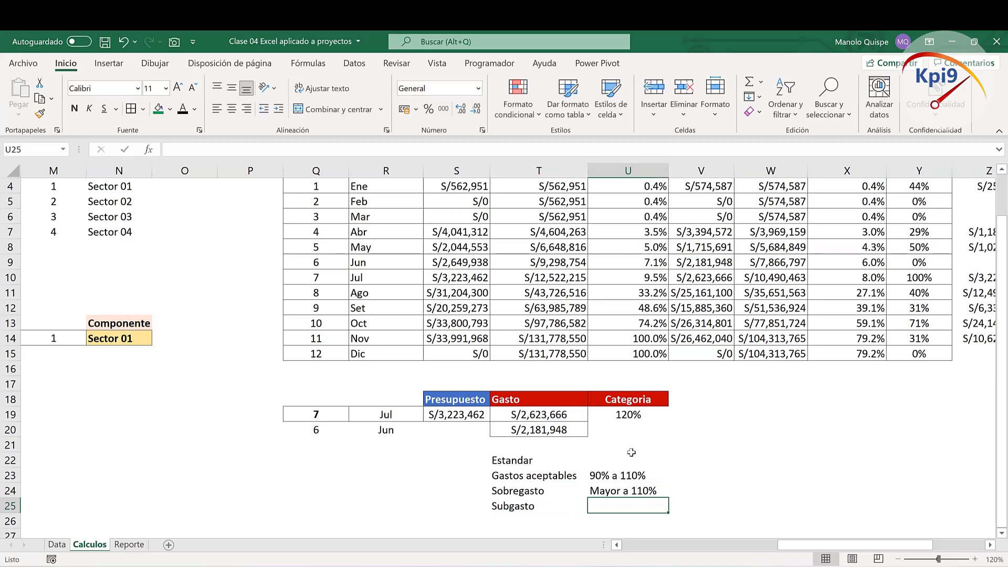
key("Tab")
type("Menor a ")
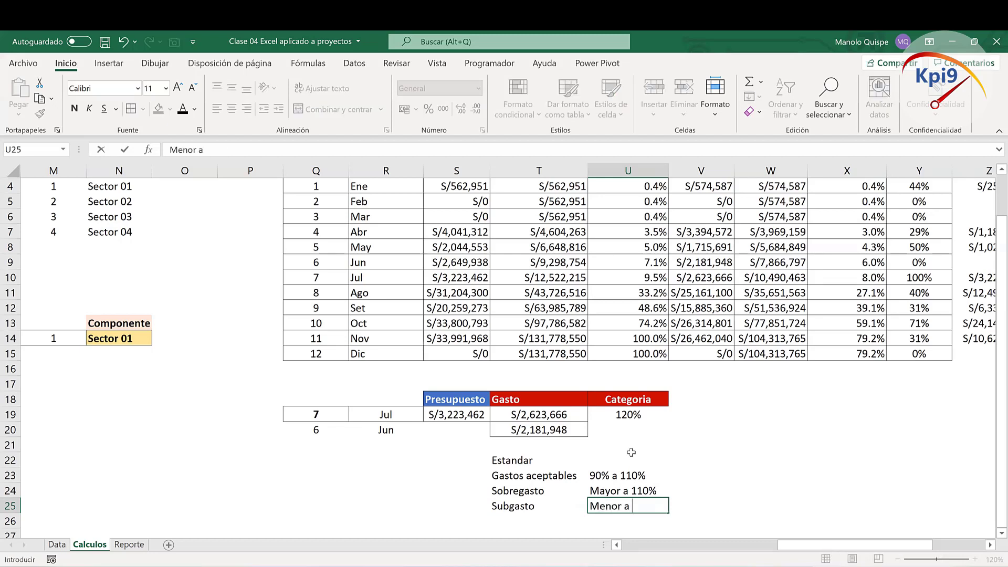
type("90%")
key("Return")
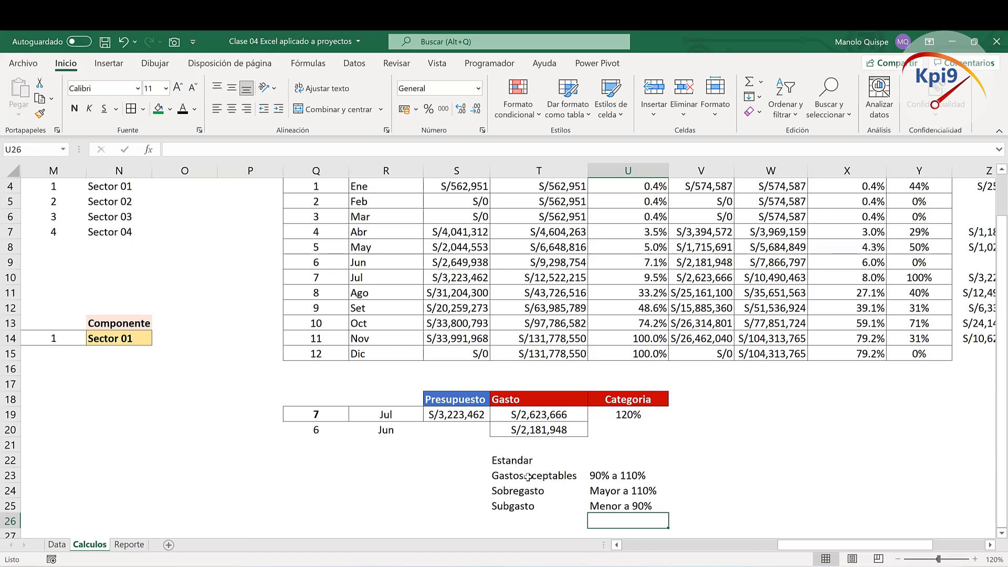
Step: Apply all borders to T23:U25 and bold the Estandar labels in T22:T25
left_click_drag(528, 476, 609, 505)
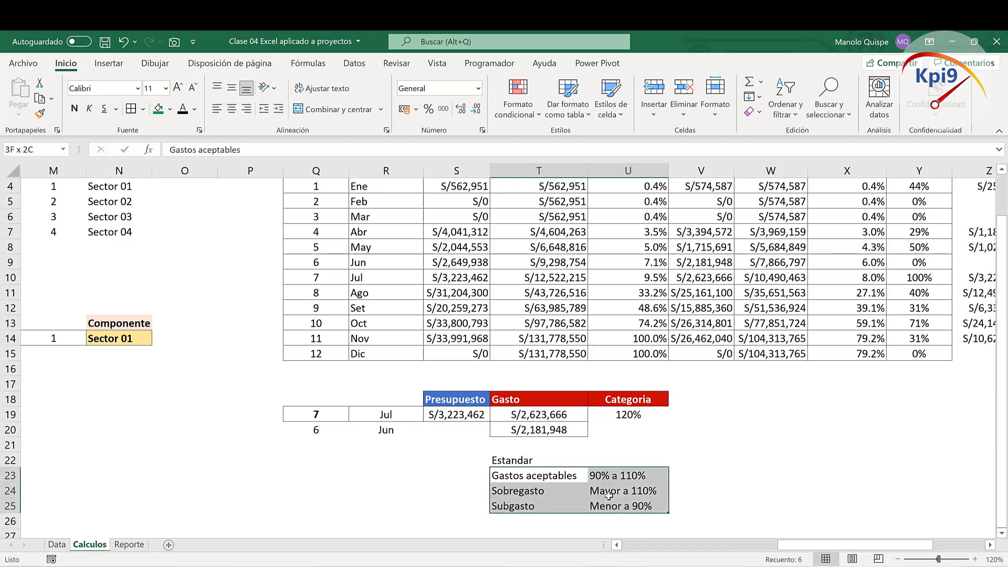
left_click(131, 109)
left_click(539, 459)
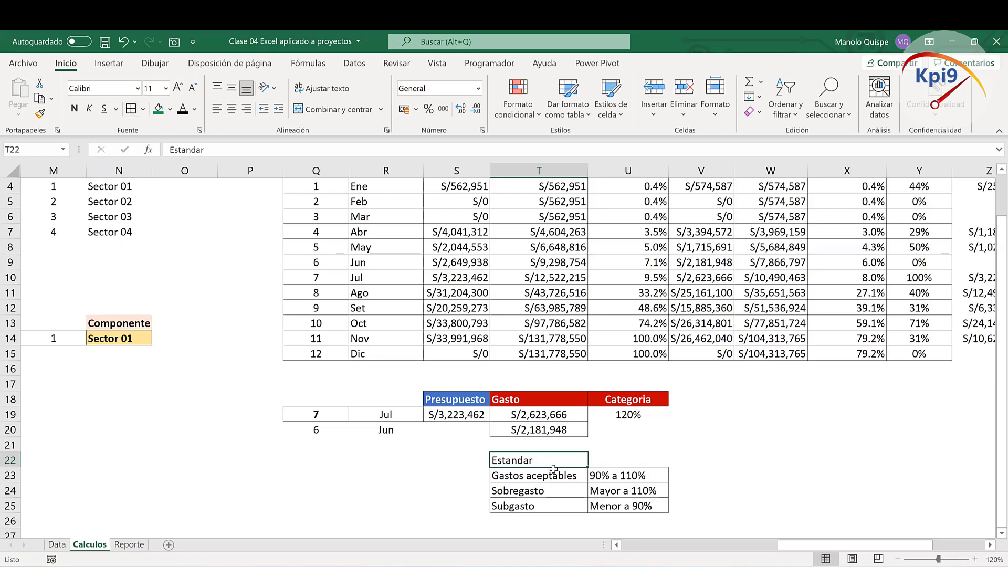
left_click_drag(546, 460, 557, 495)
left_click(74, 109)
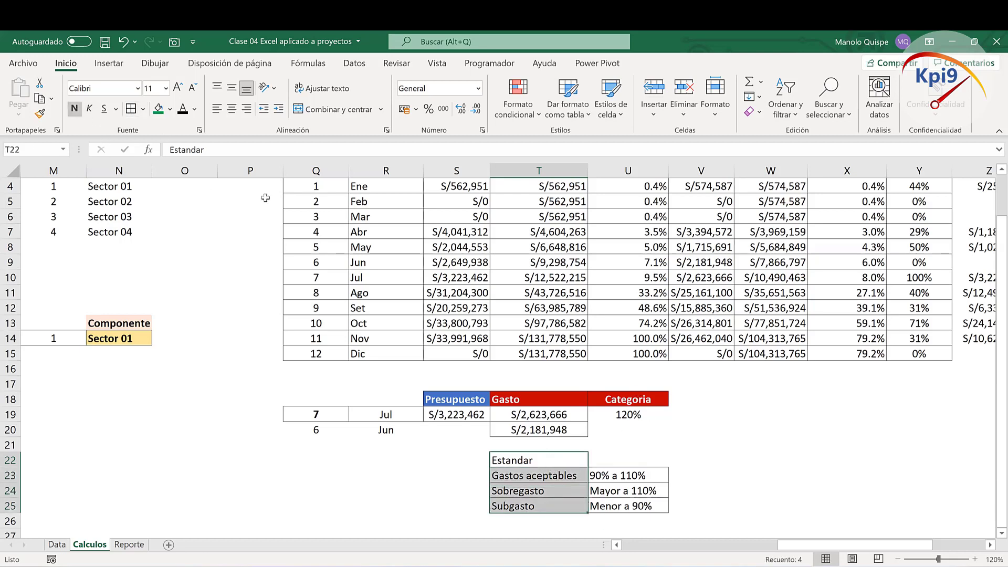
left_click(707, 388)
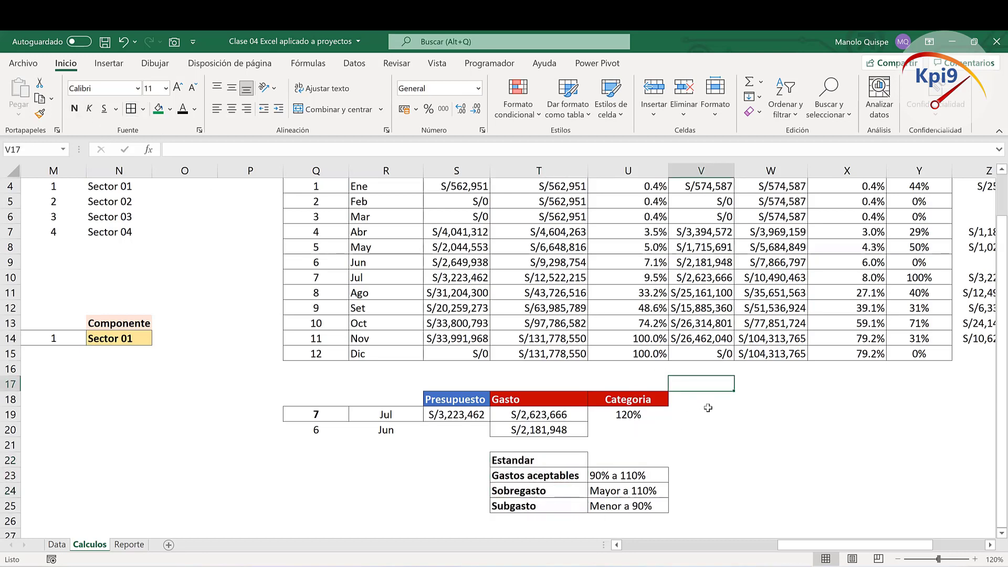
Step: Add a bordered Valor column in V22:V25 with centred, bold contents
left_click(641, 416)
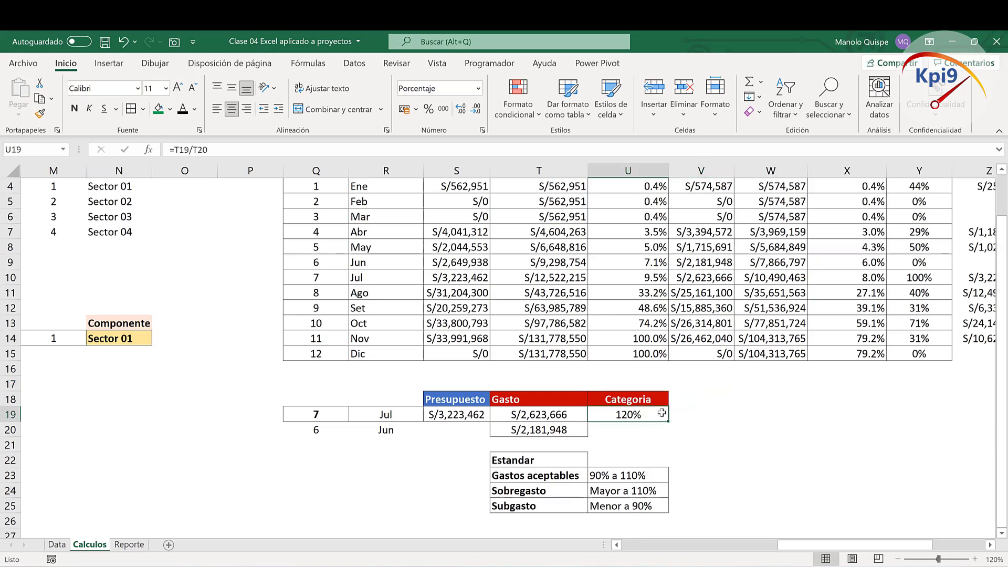
left_click(696, 413)
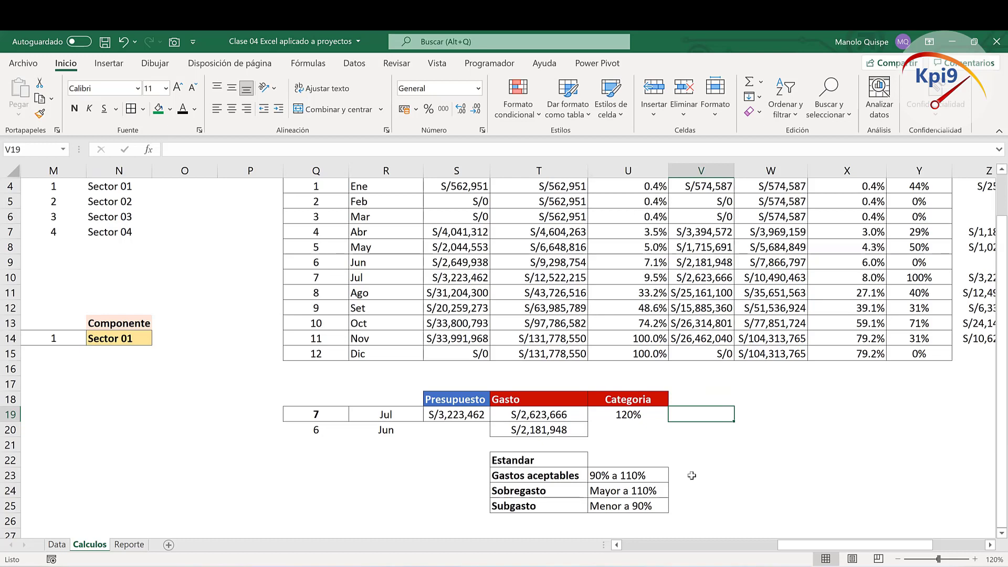
left_click_drag(690, 476, 688, 506)
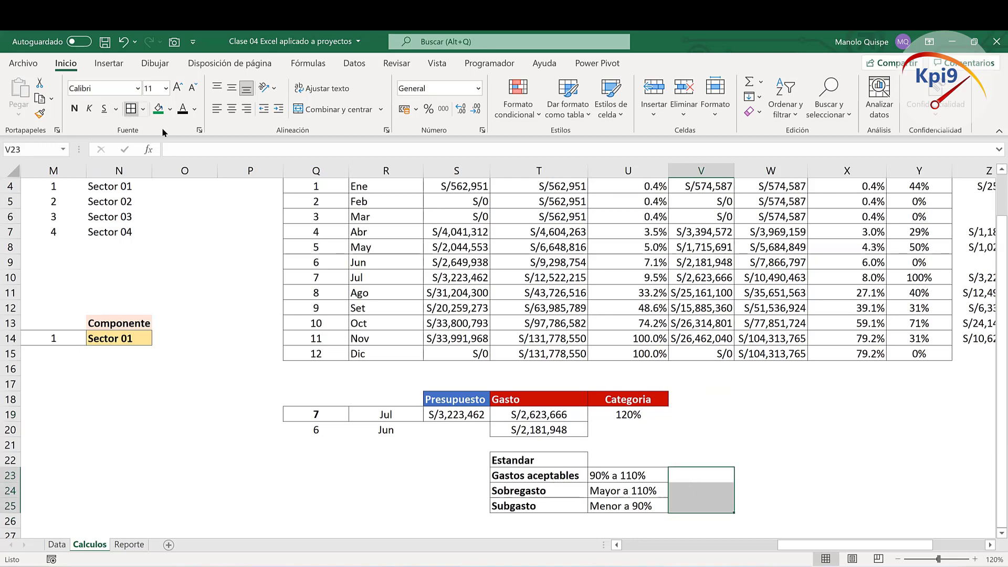
left_click(694, 461)
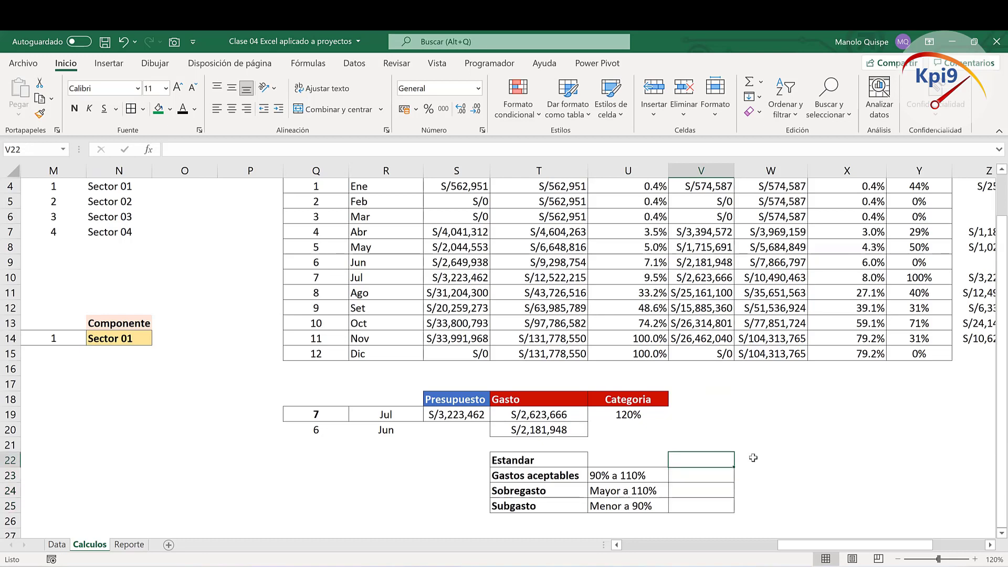
type("Valor")
key("Return")
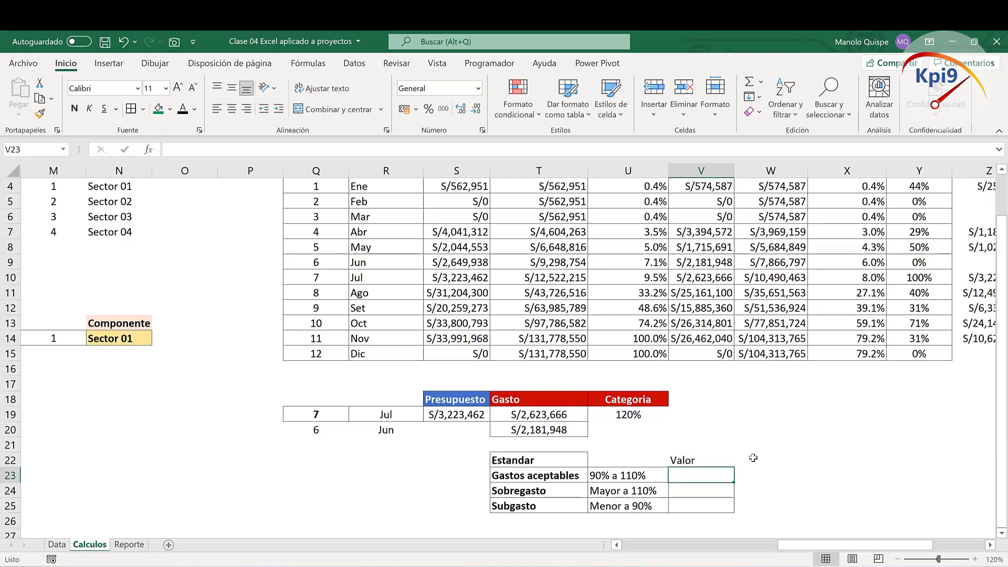
left_click_drag(694, 460, 695, 506)
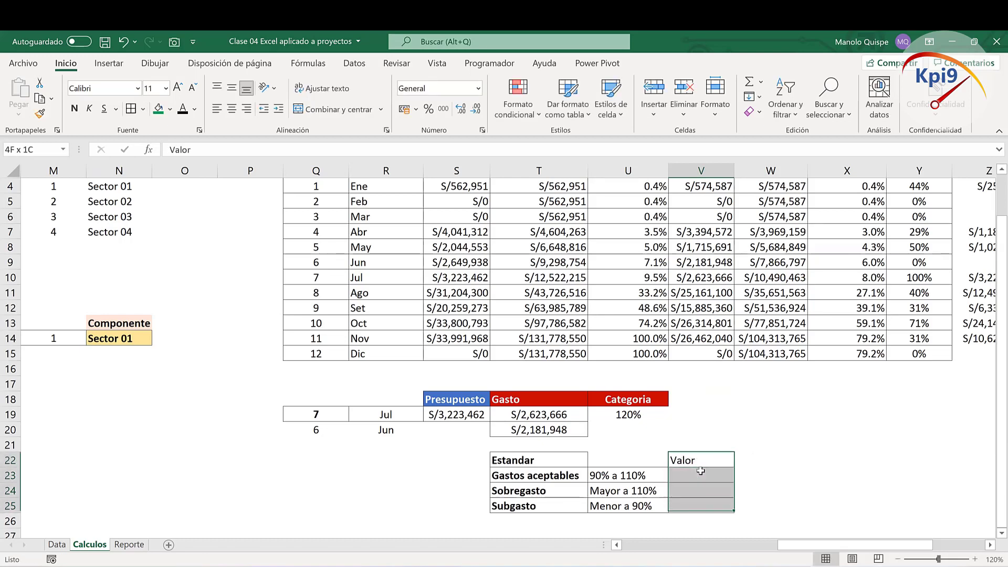
left_click(231, 109)
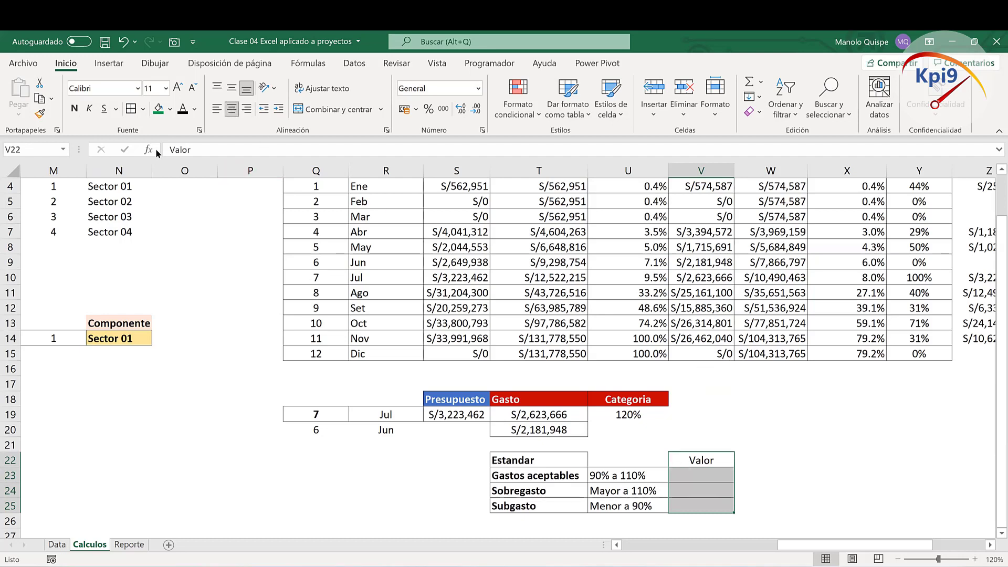
left_click(74, 109)
left_click(829, 447)
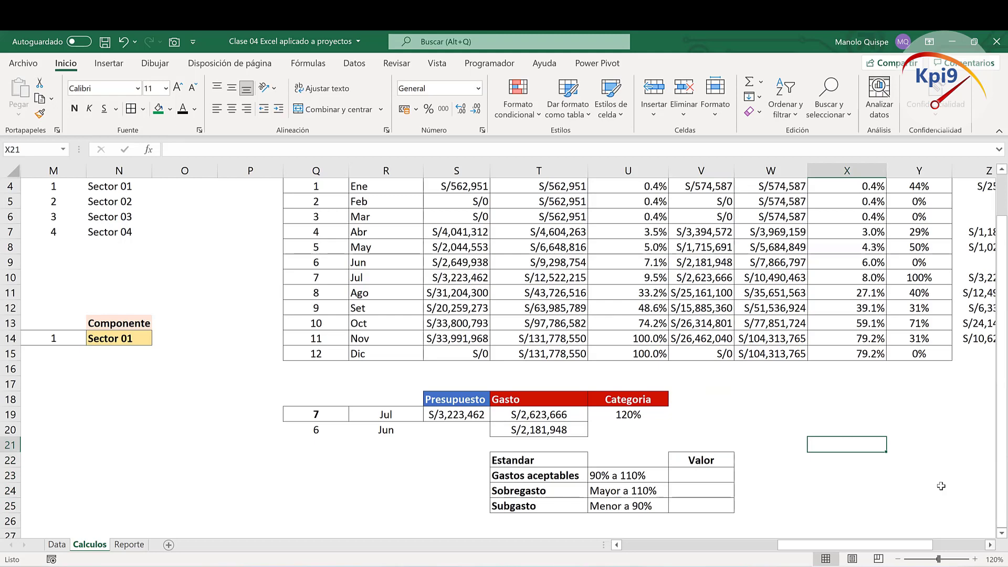
Step: Enter =SI(Y(U19>=90%;U19<=110%);1;0) in V23 beside Gastos aceptables
scroll(940, 486, "right", 1)
scroll(691, 387, "right", 2)
scroll(690, 388, "down", 1)
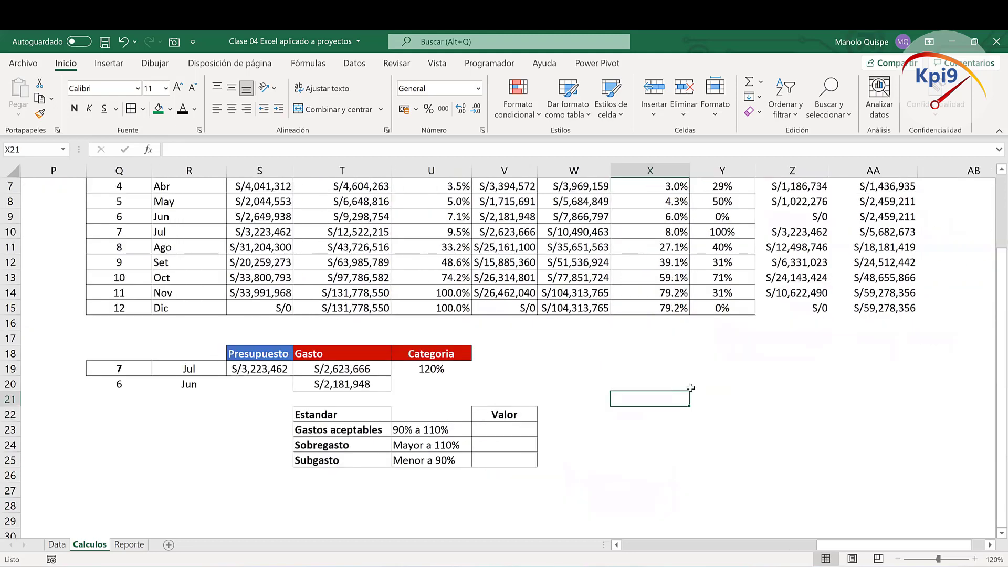
left_click(520, 430)
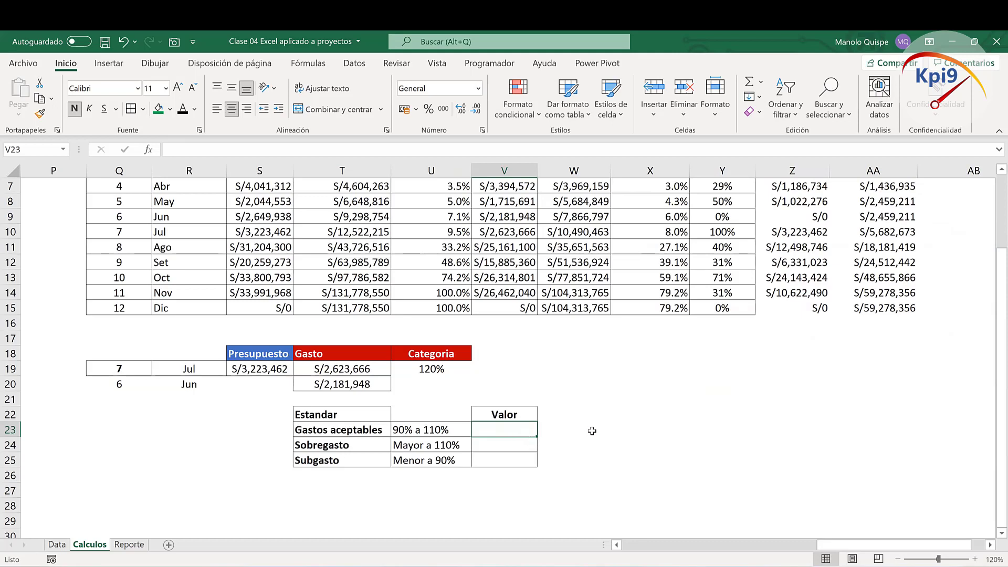
type("S")
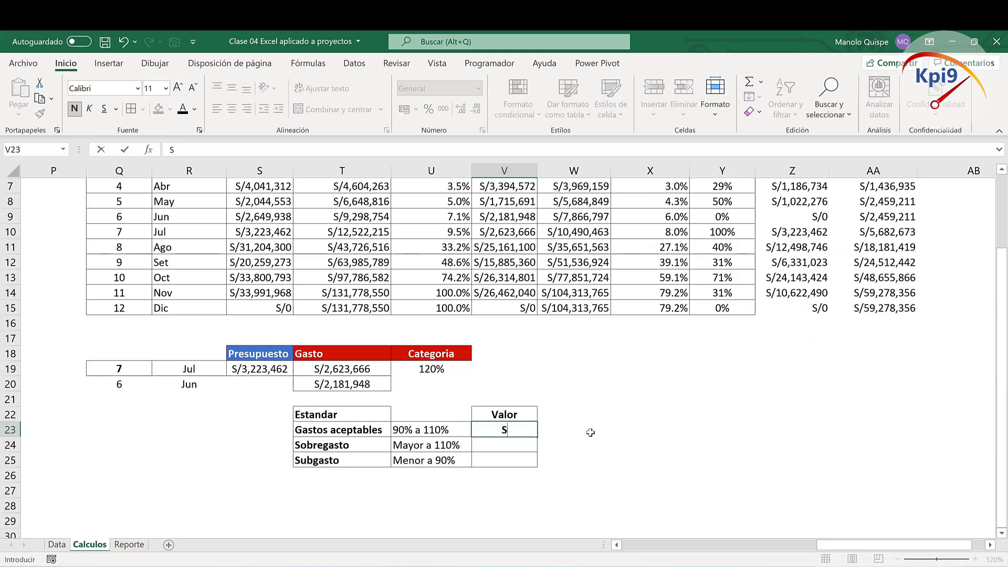
type("I(")
key("BackSpace")
key("BackSpace")
key("BackSpace")
type("=SU")
key("BackSpace")
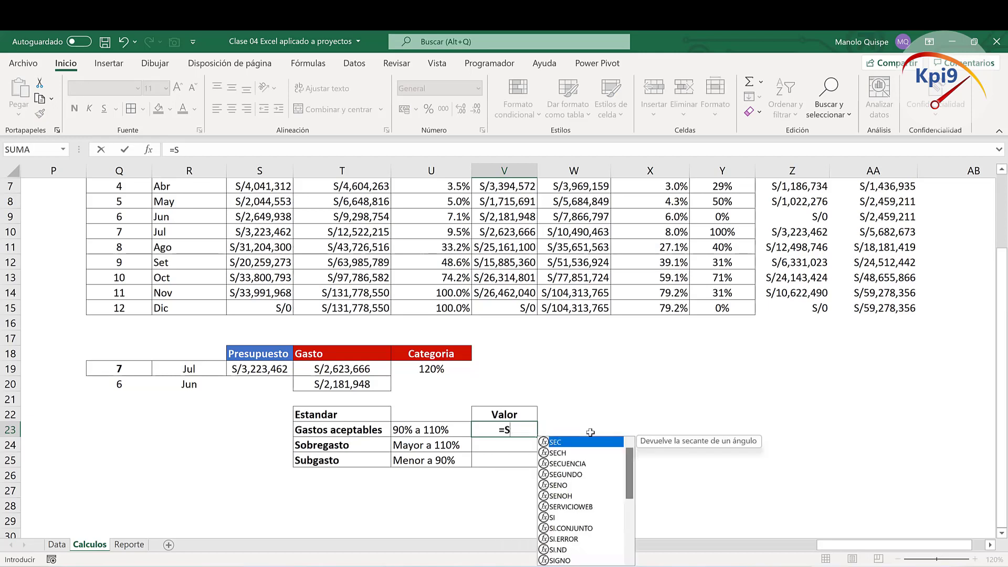
type("I(")
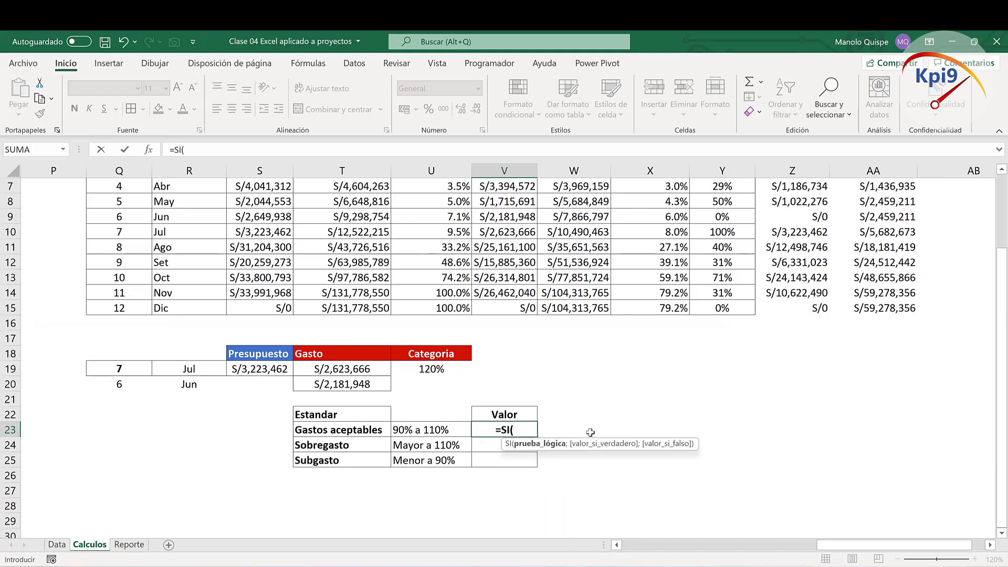
type("Y")
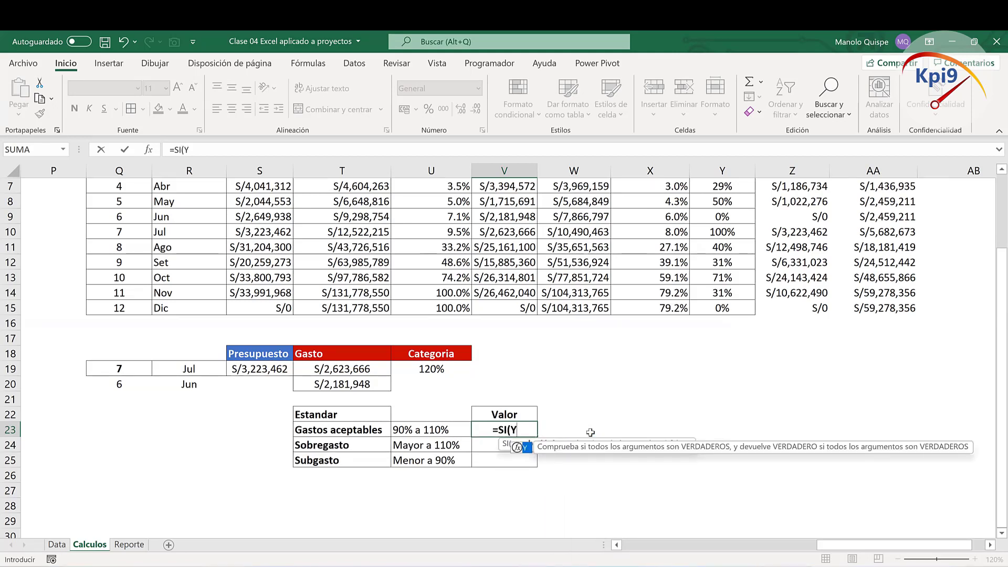
type("(")
left_click(436, 368)
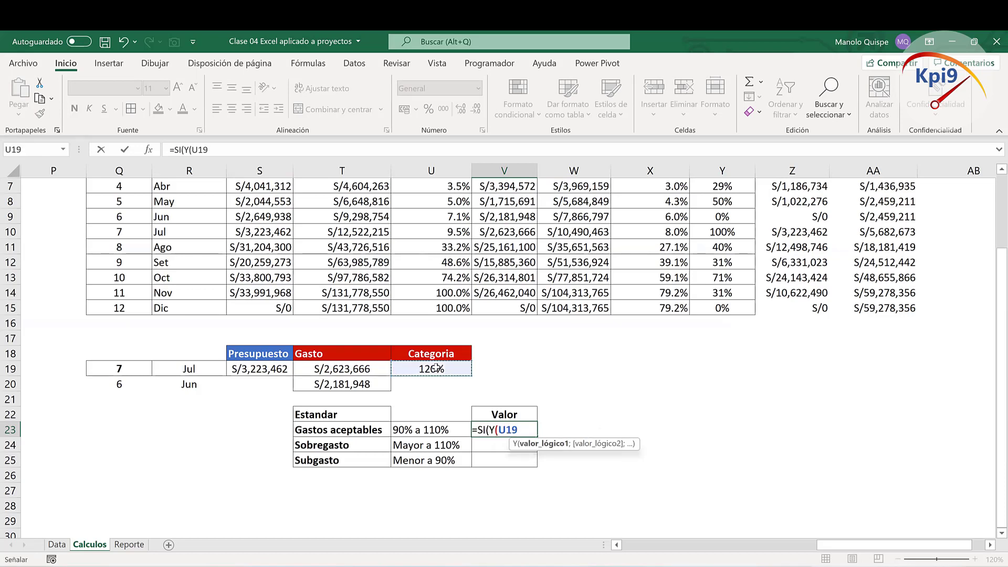
type(">=")
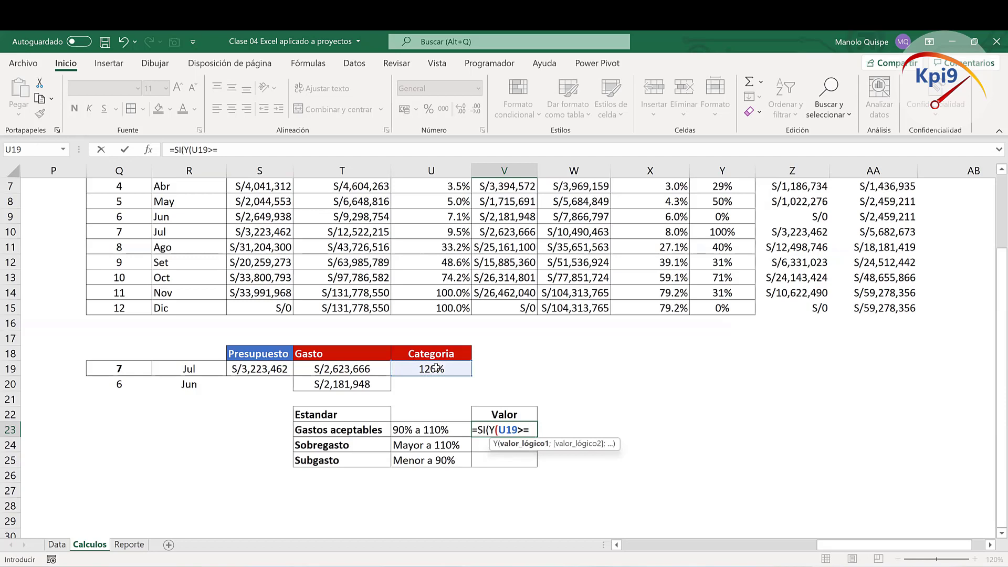
type("90%")
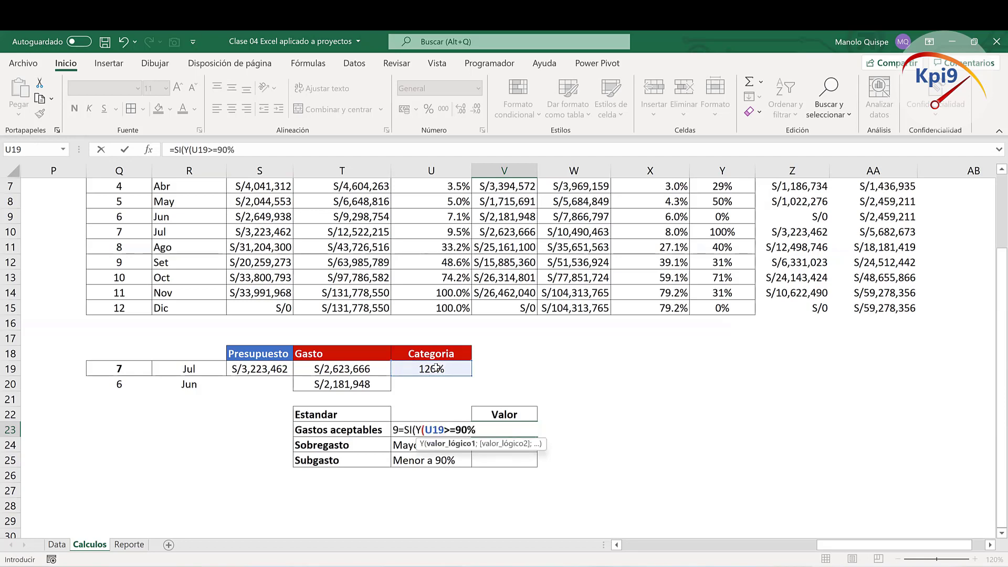
type(";")
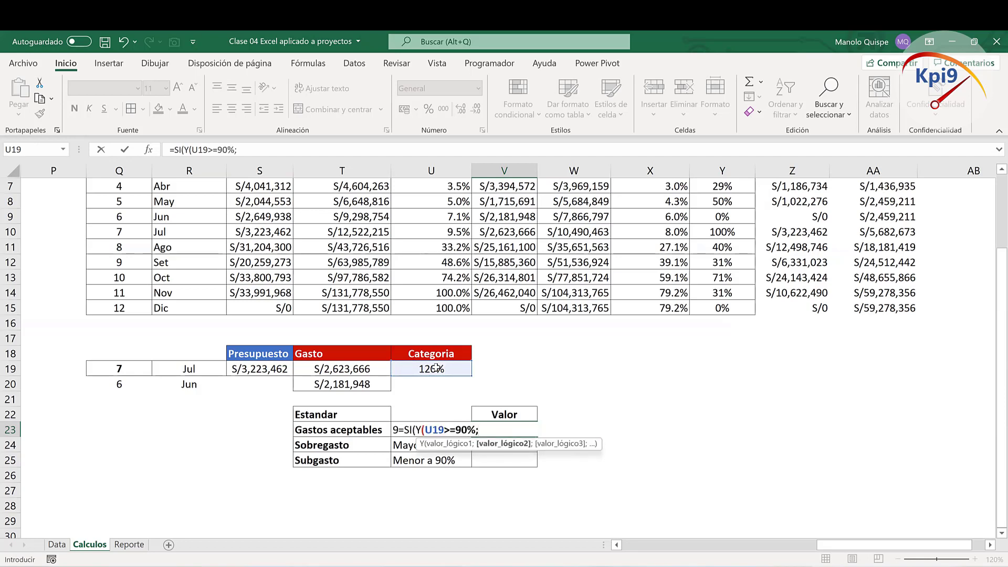
left_click(436, 369)
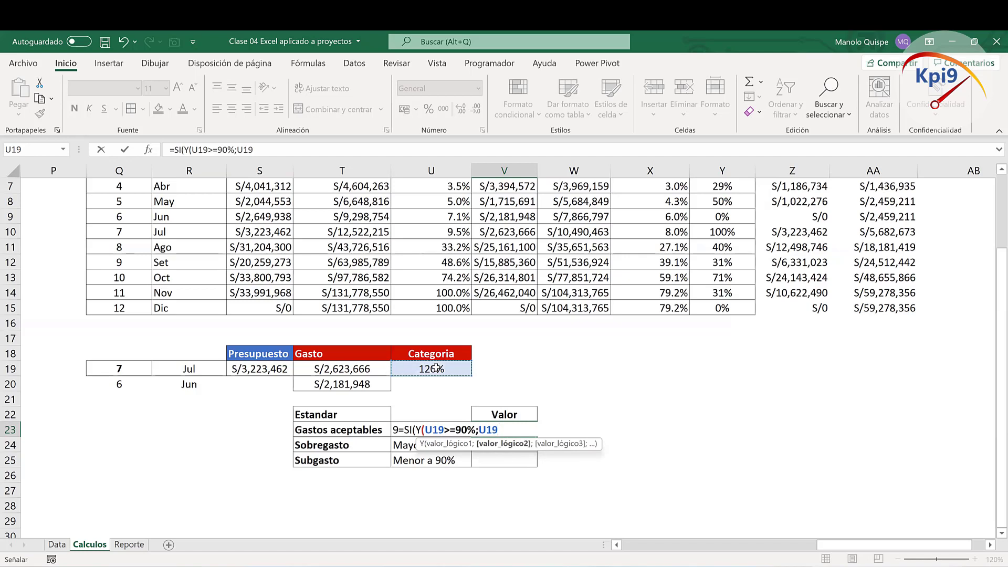
type("<=")
type("110%")
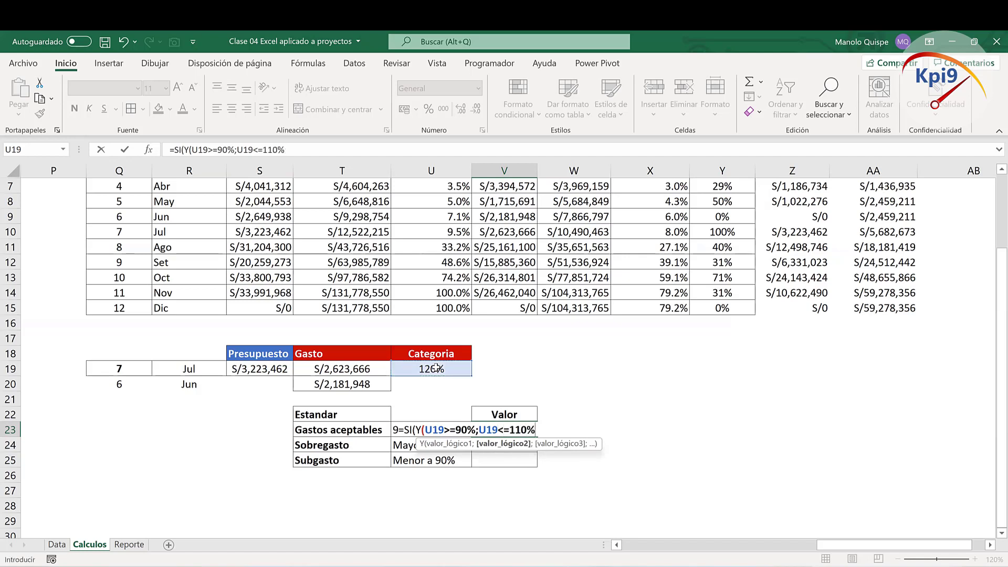
type(")")
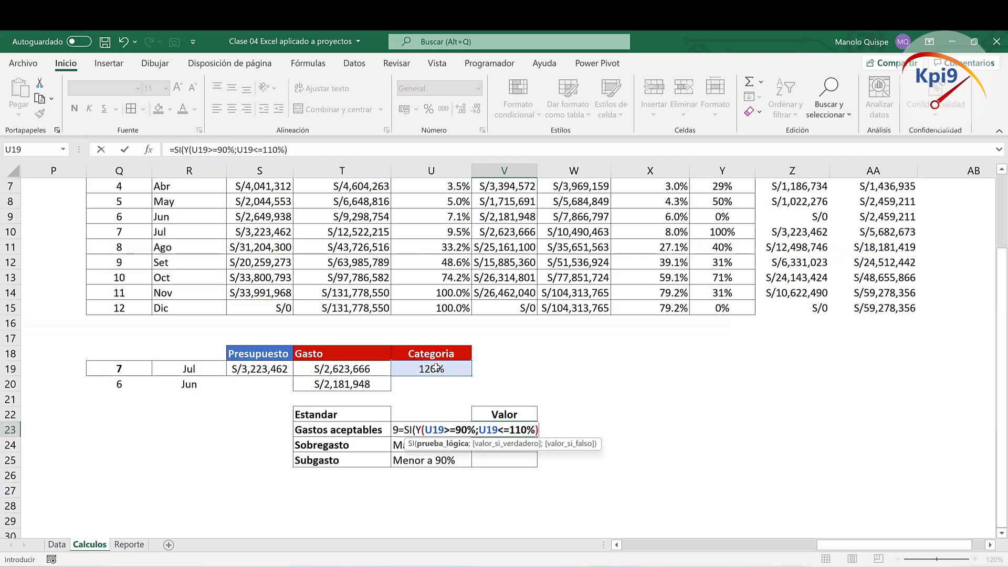
type(";")
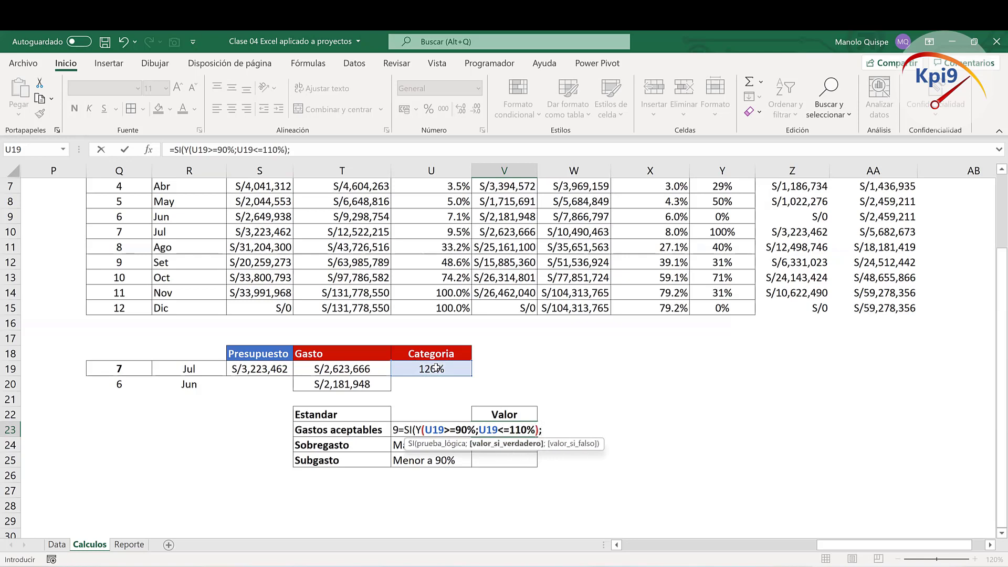
type("1;")
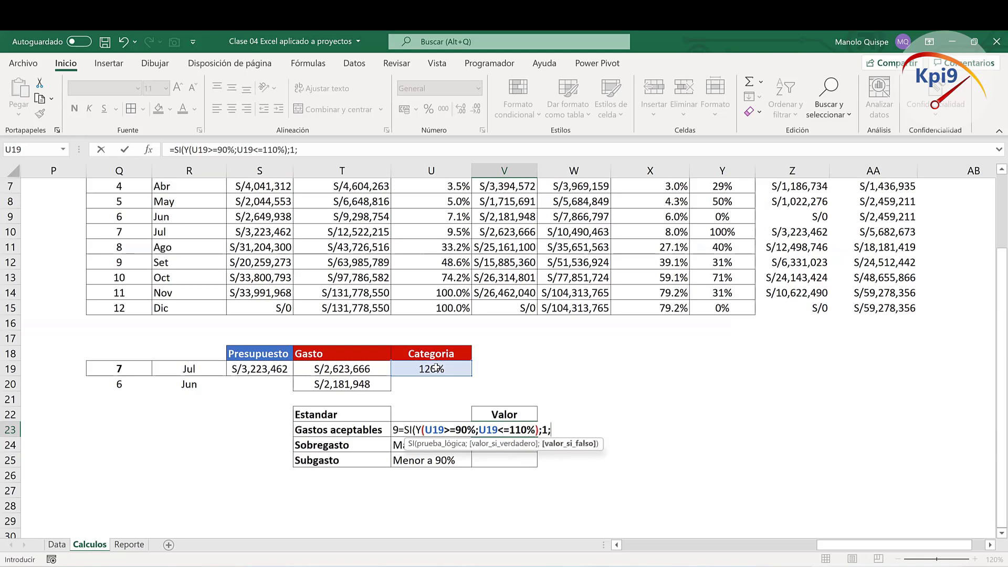
type("0)")
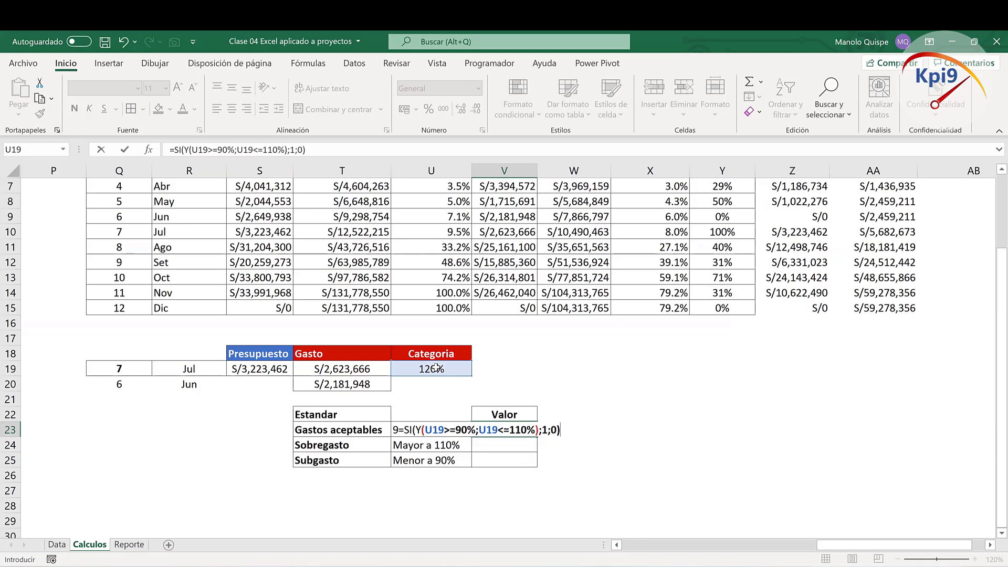
key("Return")
left_click(507, 428)
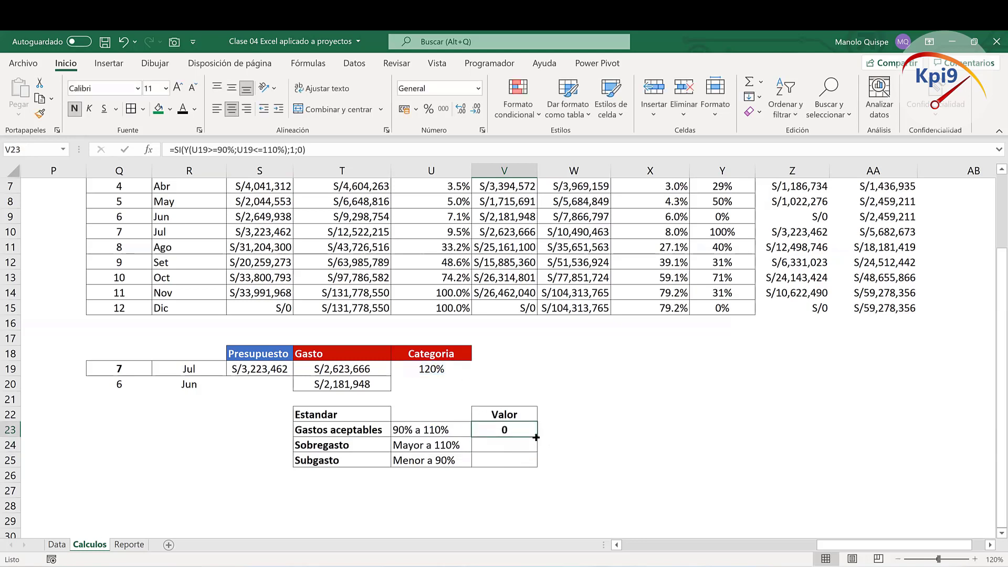
Step: Enter =SI(U19>110%;1;0) in V24 and =SI(U19<90%;1;0) in V25
left_click(519, 443)
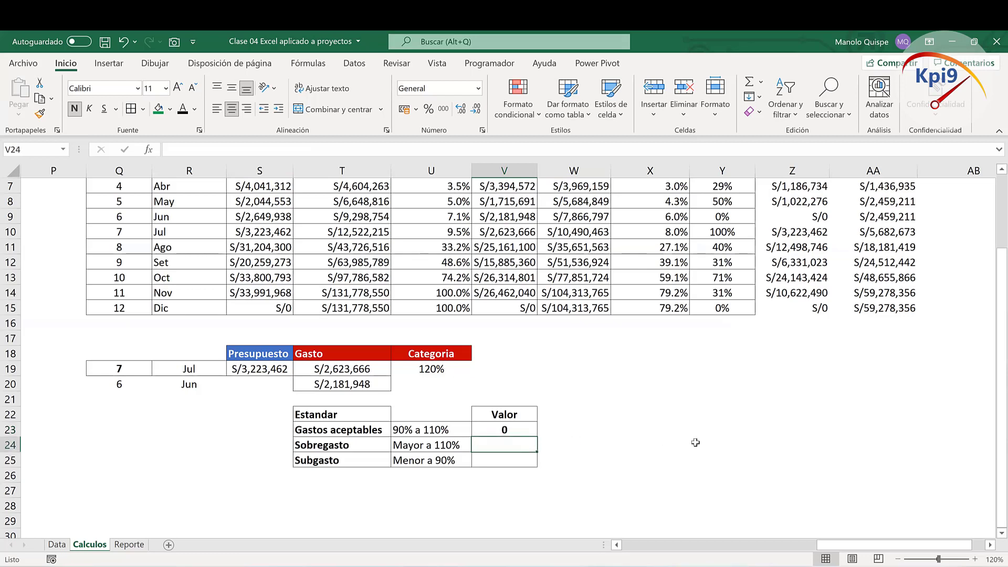
type("=")
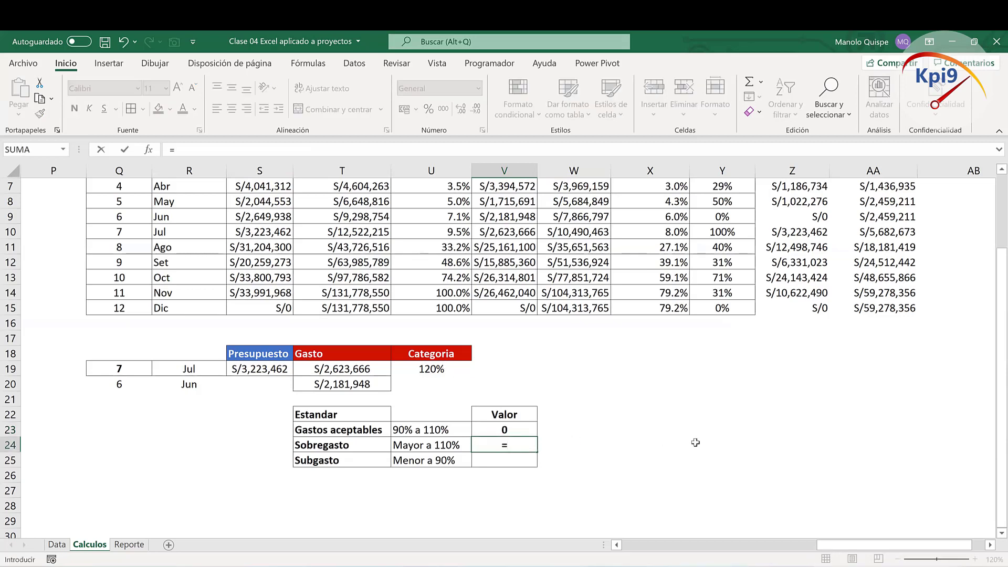
type("SI(")
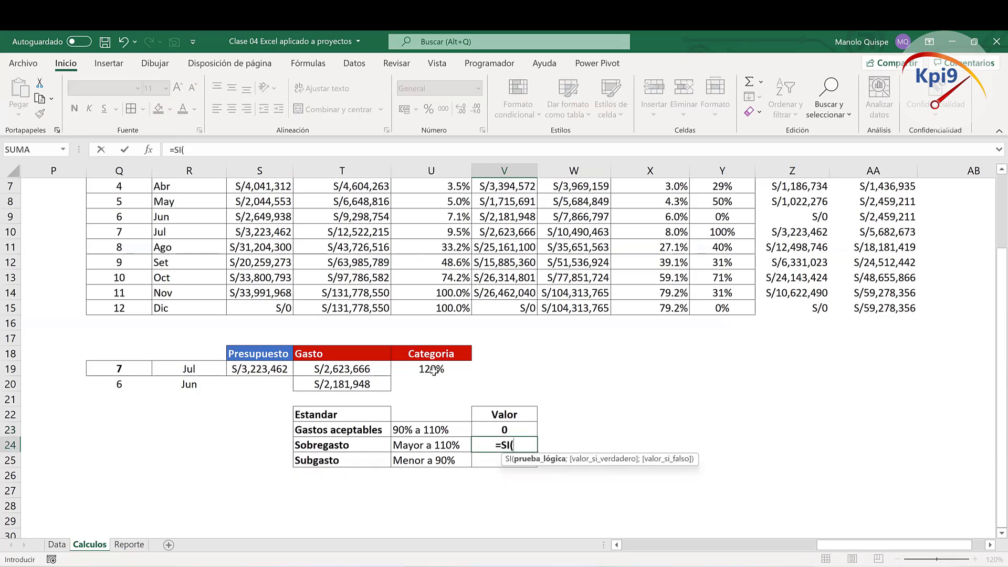
left_click(433, 370)
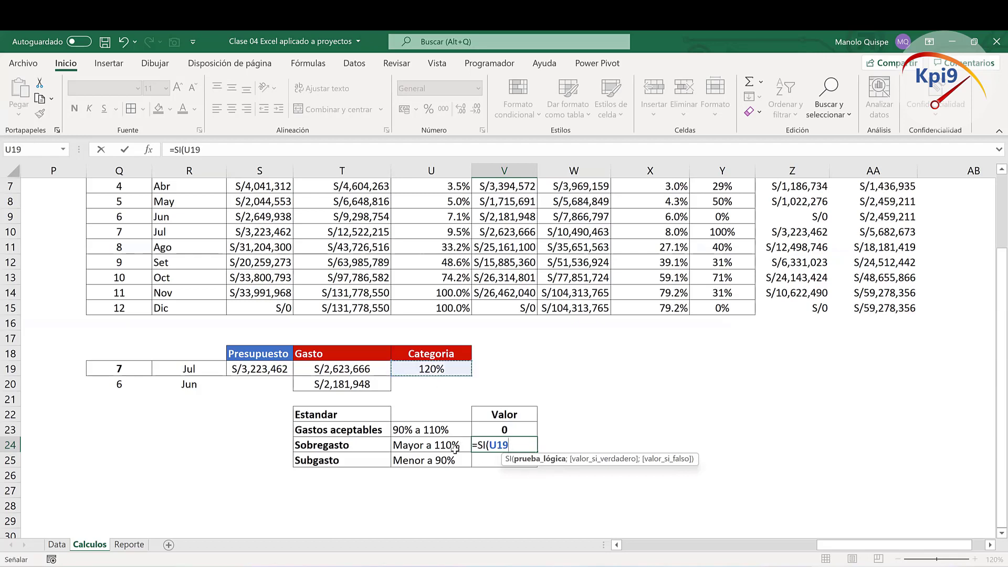
type(">1")
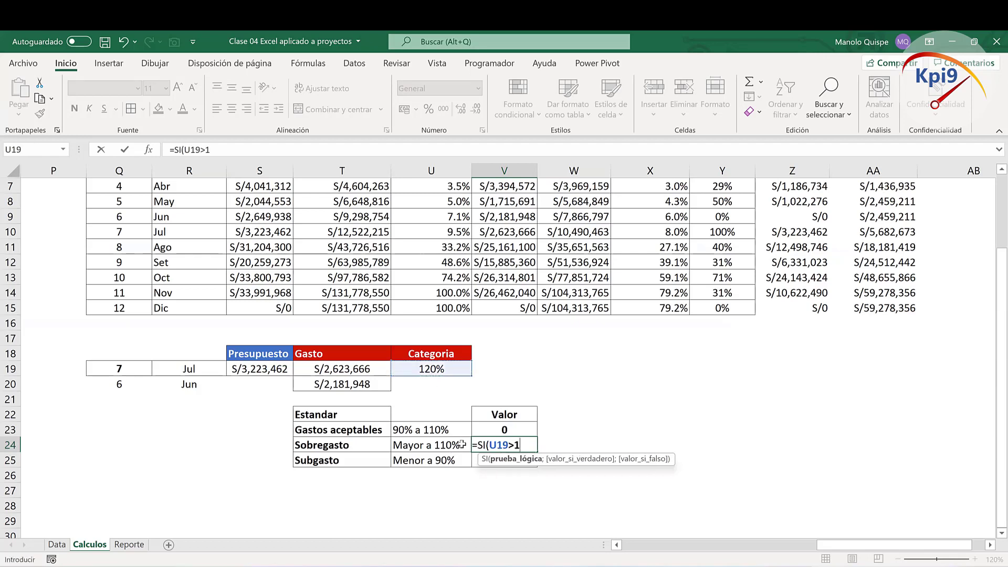
type("10%")
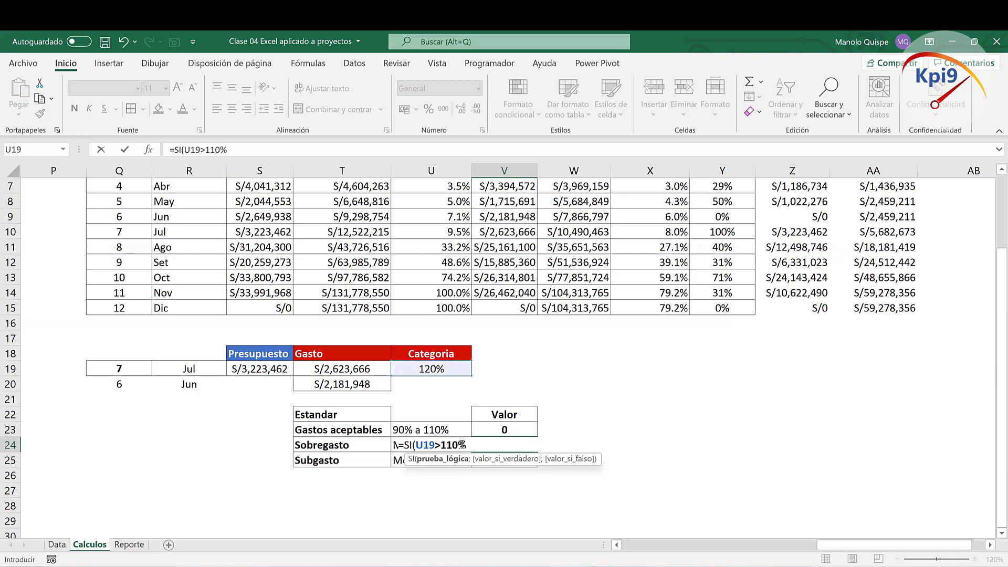
type(";1")
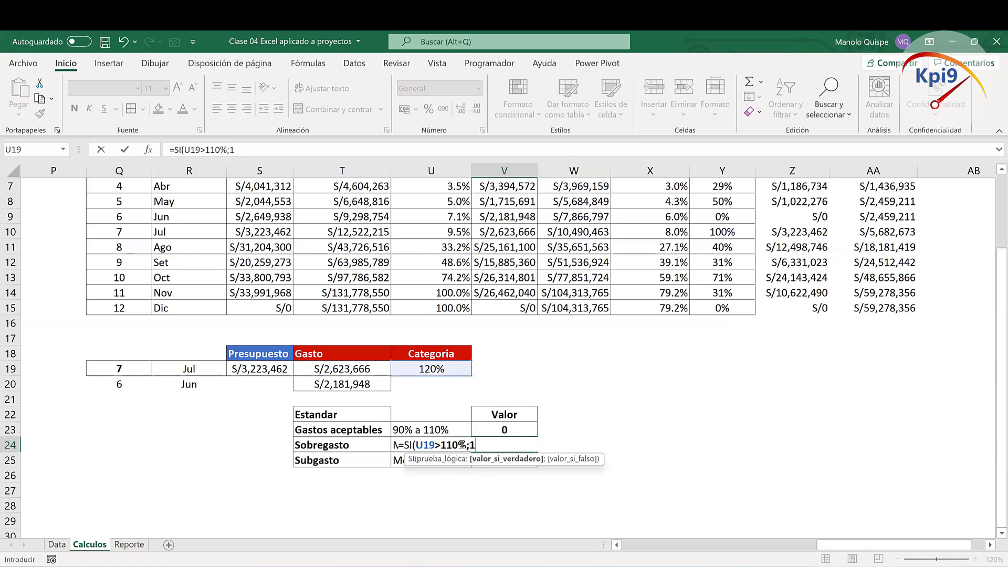
type(";0)")
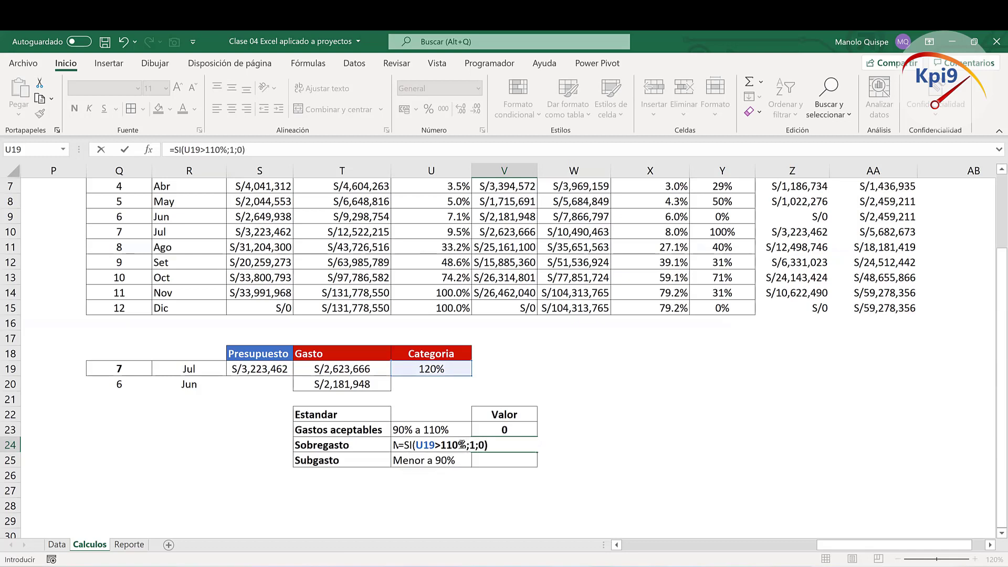
key("Return")
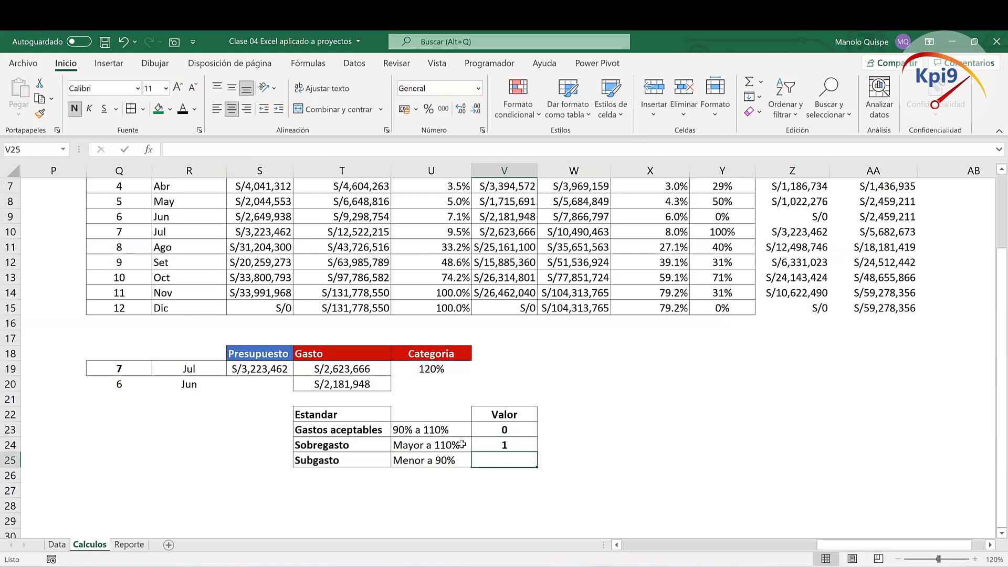
type("=")
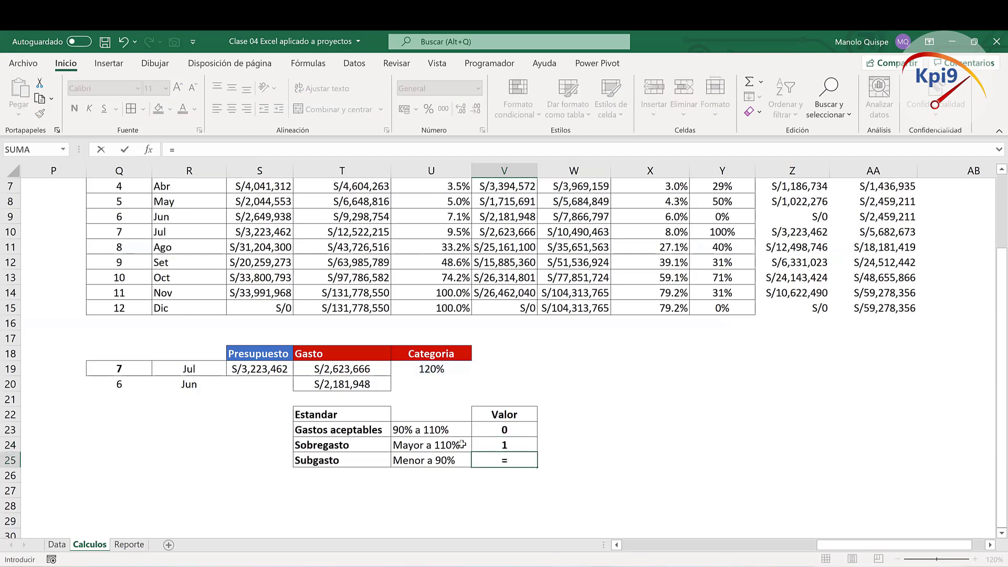
type("SI")
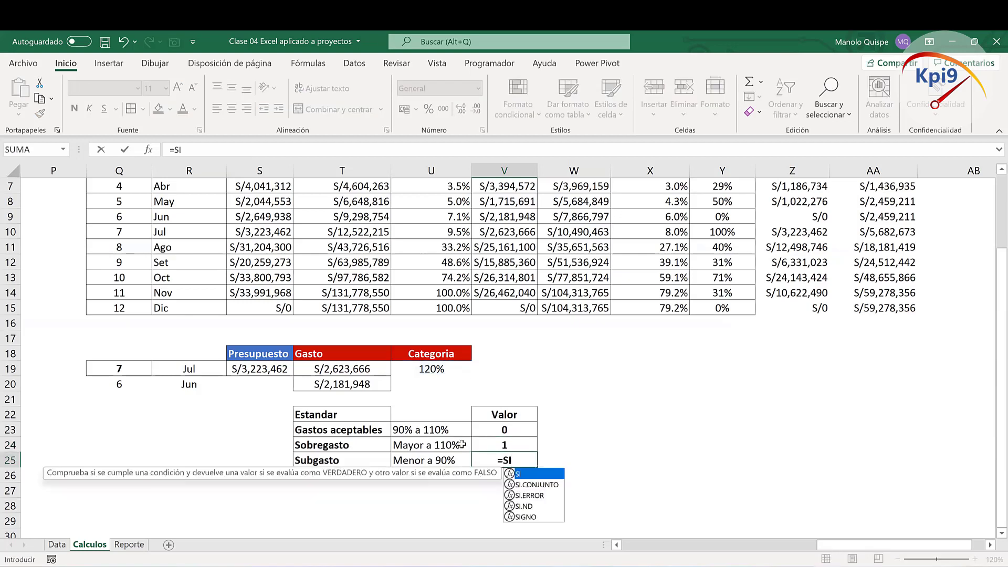
type("(")
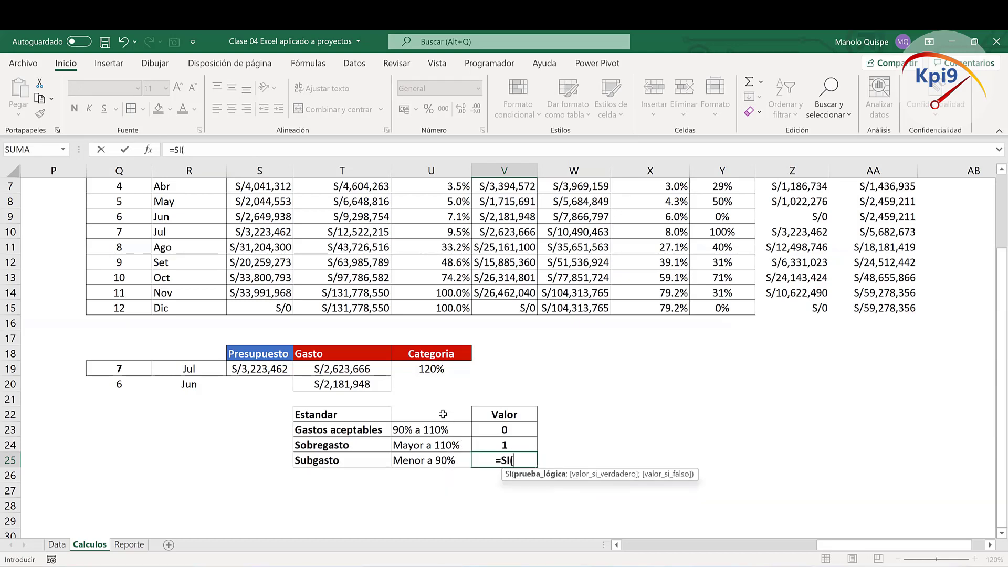
left_click(435, 367)
type("<")
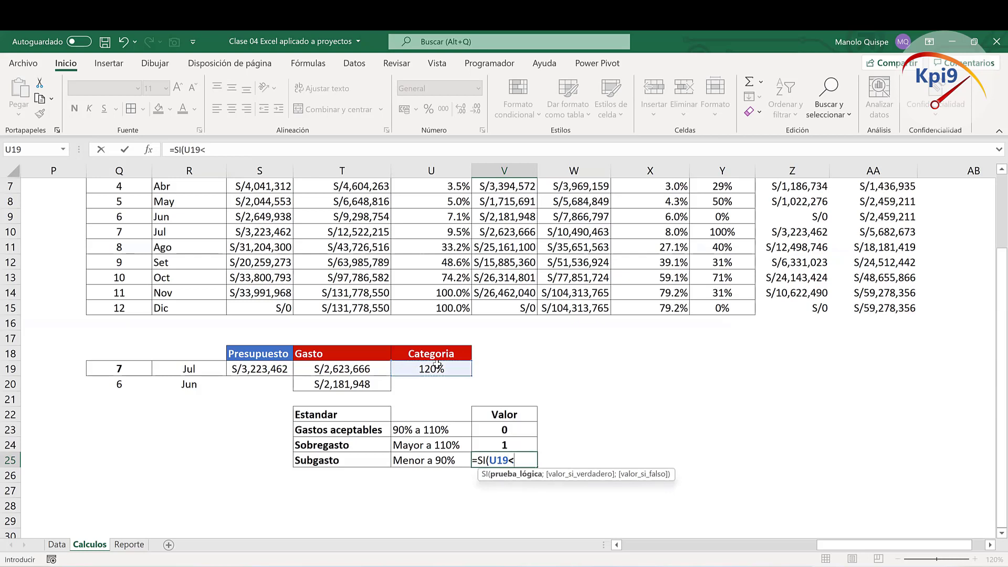
type("90")
type("%")
type(";1;")
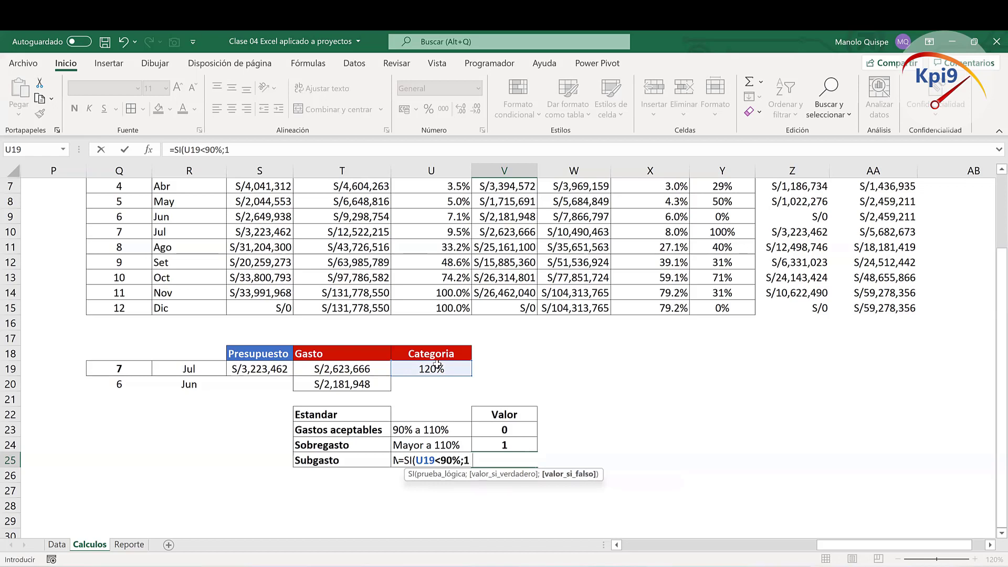
type("0")
key("Return")
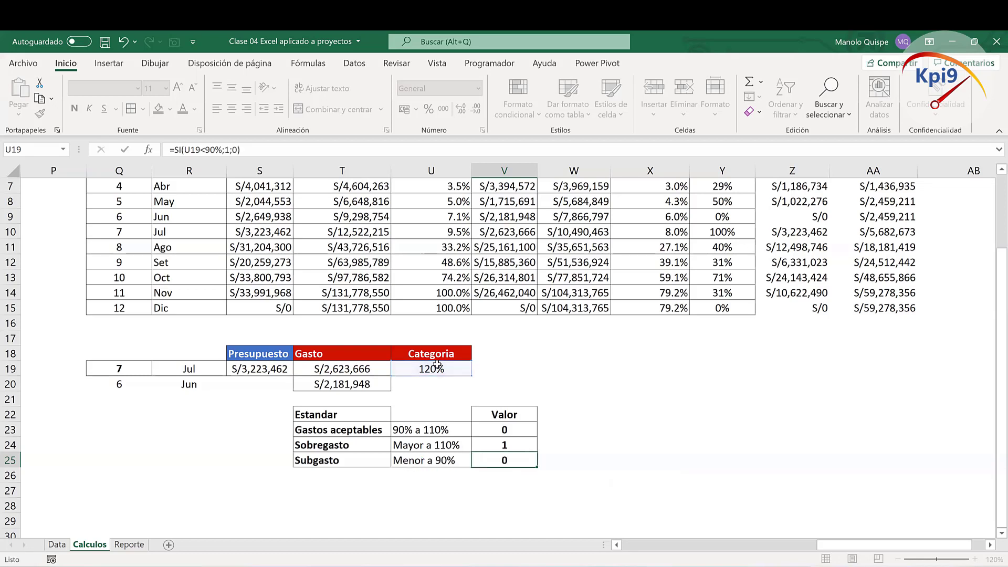
left_click_drag(504, 432, 504, 459)
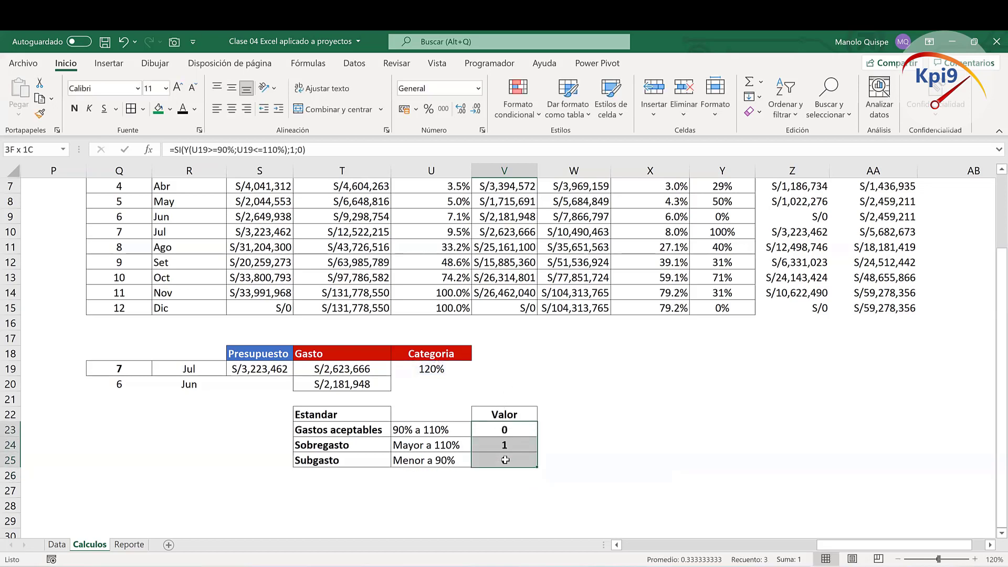
Step: Insert a stacked column chart of the Valor flags, replacing an initial clustered one
left_click(109, 63)
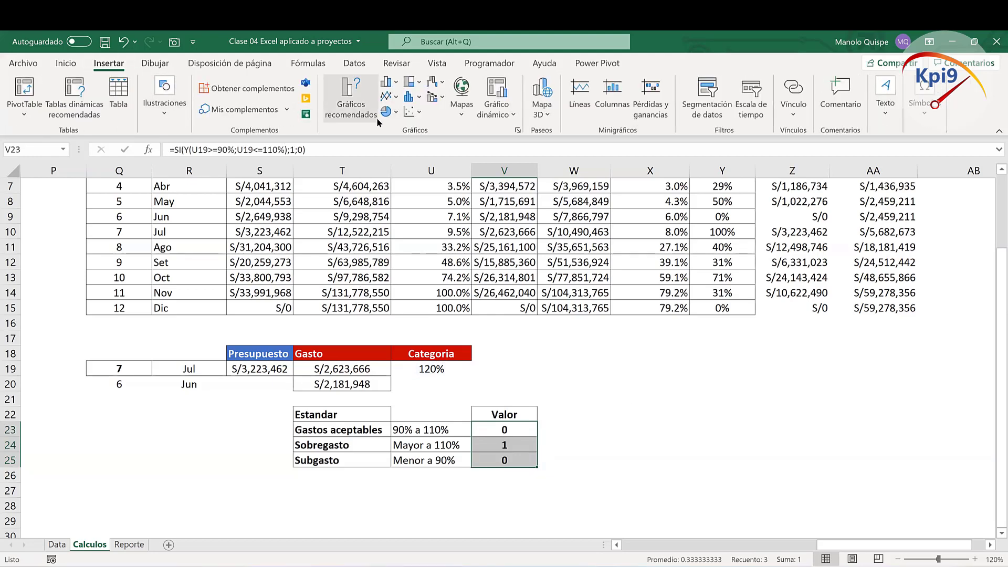
left_click(387, 82)
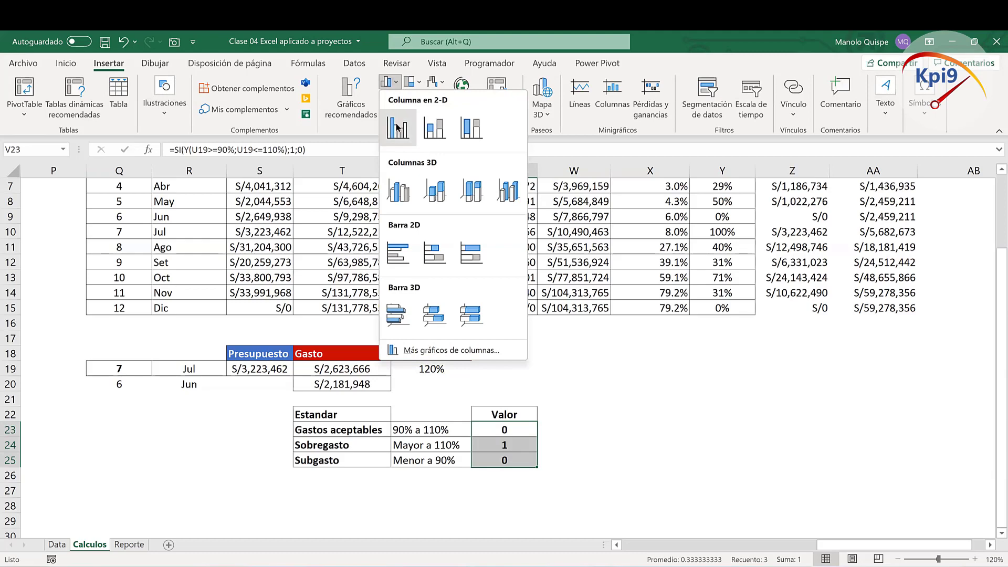
left_click(397, 127)
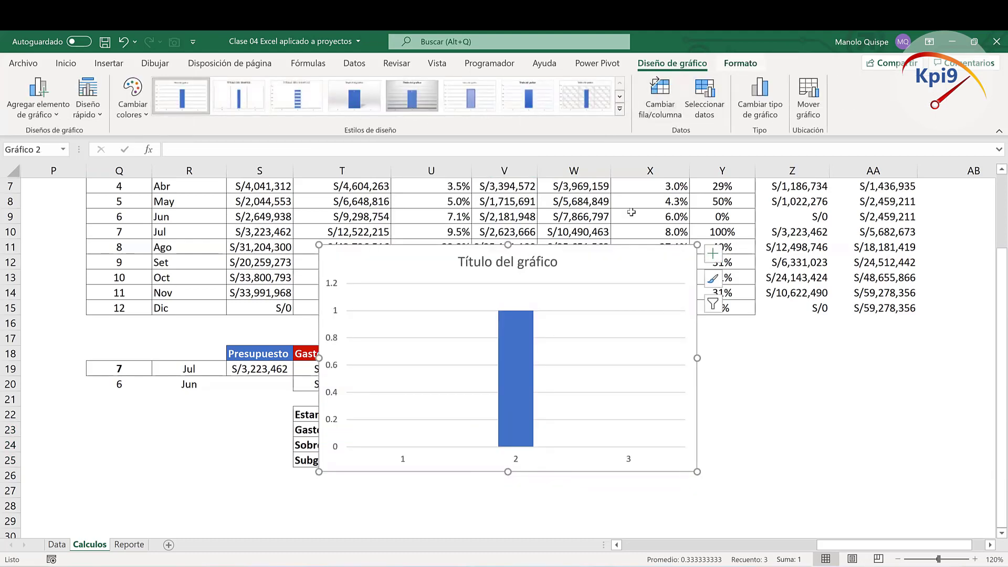
key("Delete")
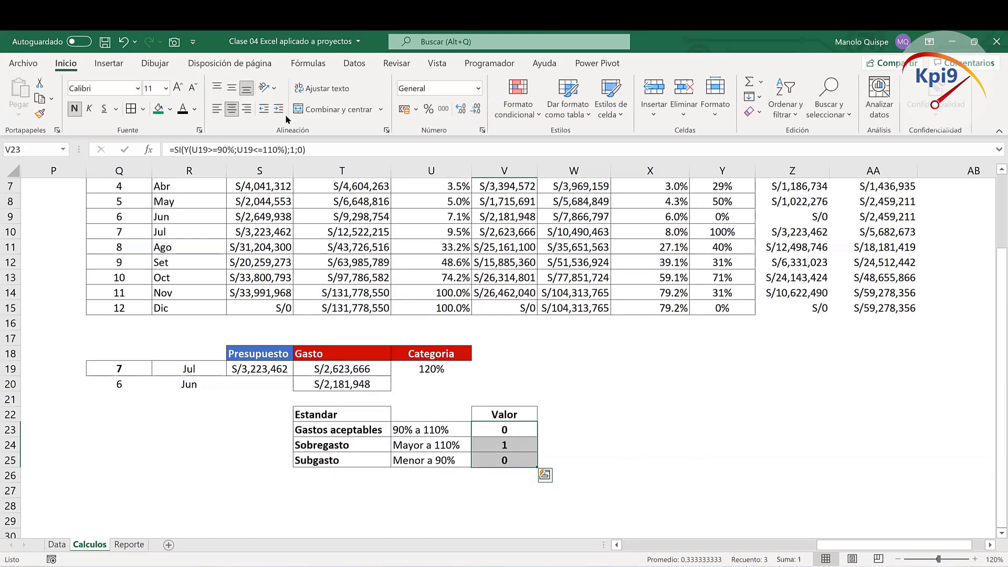
left_click(109, 63)
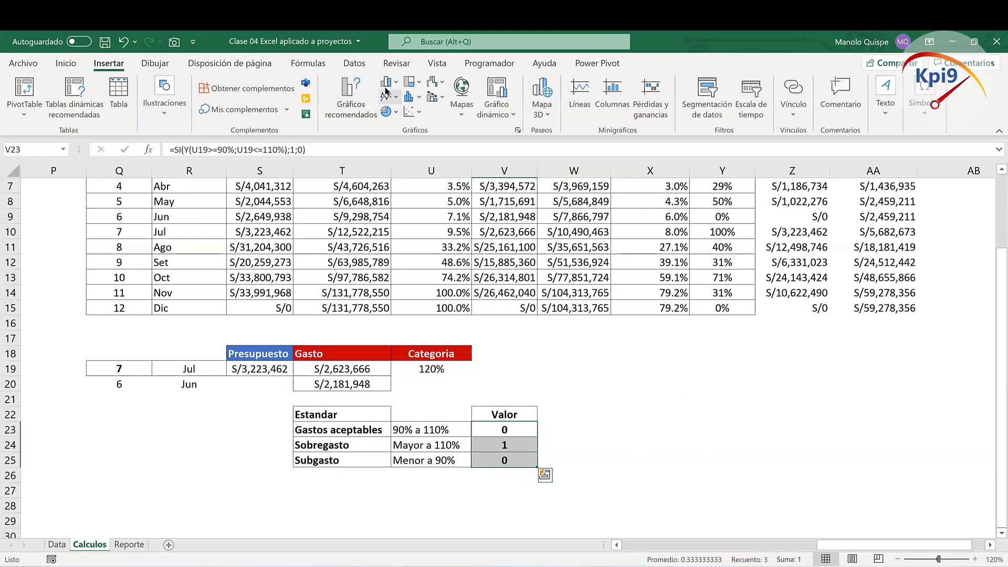
left_click(389, 82)
left_click(442, 141)
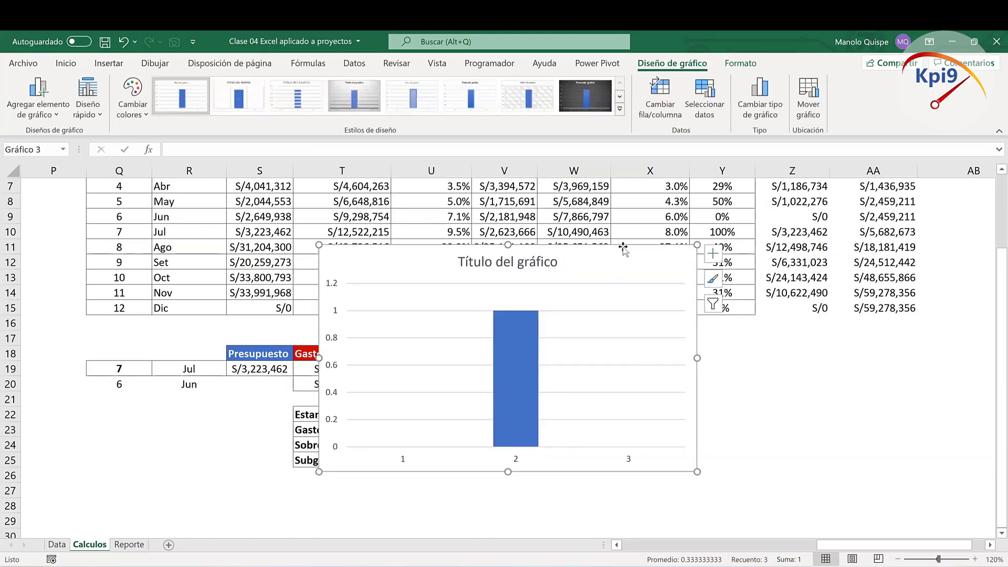
Step: Move the chart right of the Estandar table, shrink it and delete its title
left_click_drag(638, 236, 899, 229)
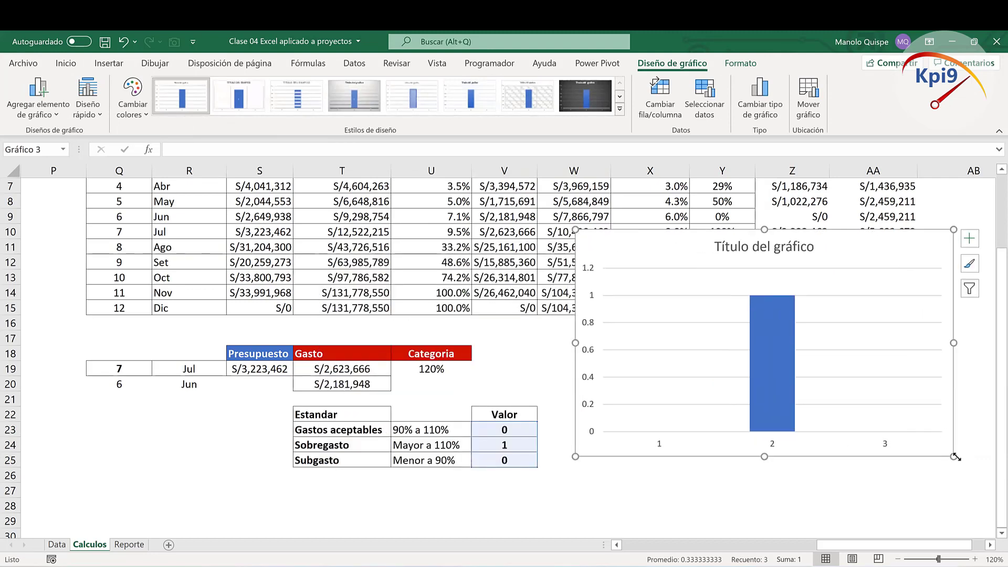
left_click_drag(954, 456, 852, 491)
left_click(715, 247)
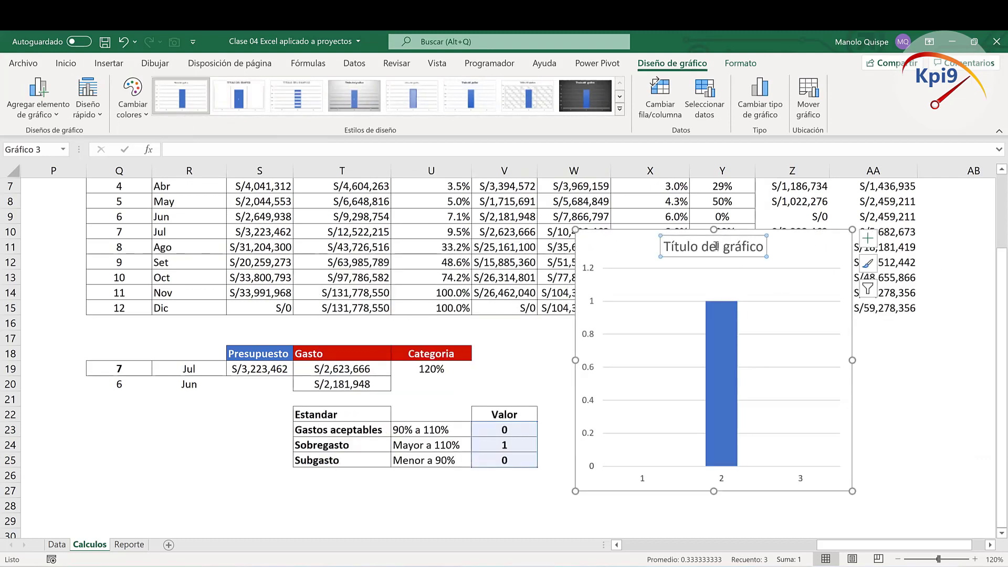
key("Delete")
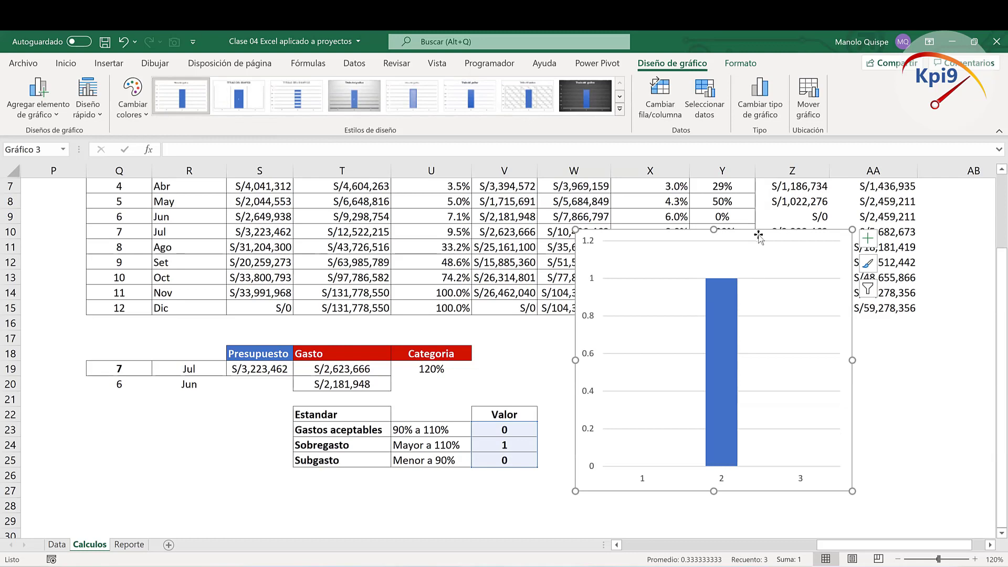
Step: Switch the chart's rows and columns and fix the vertical axis bounds at 0 to 1
left_click(664, 104)
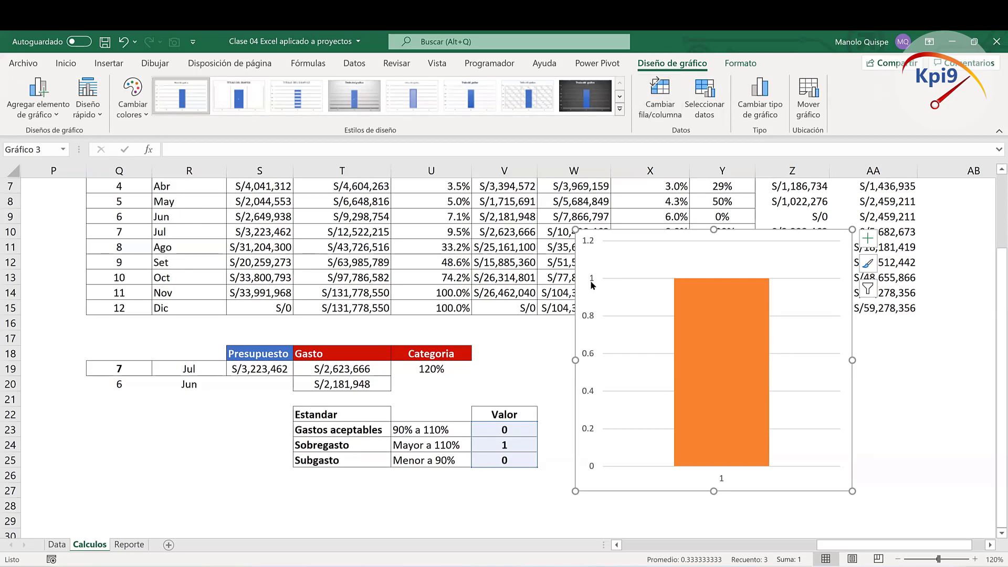
right_click(587, 319)
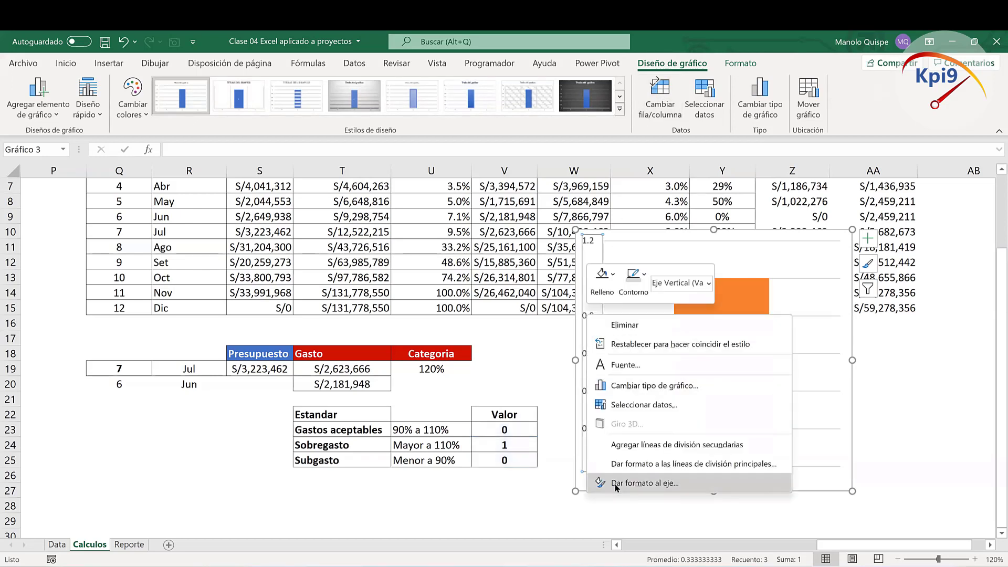
left_click(618, 483)
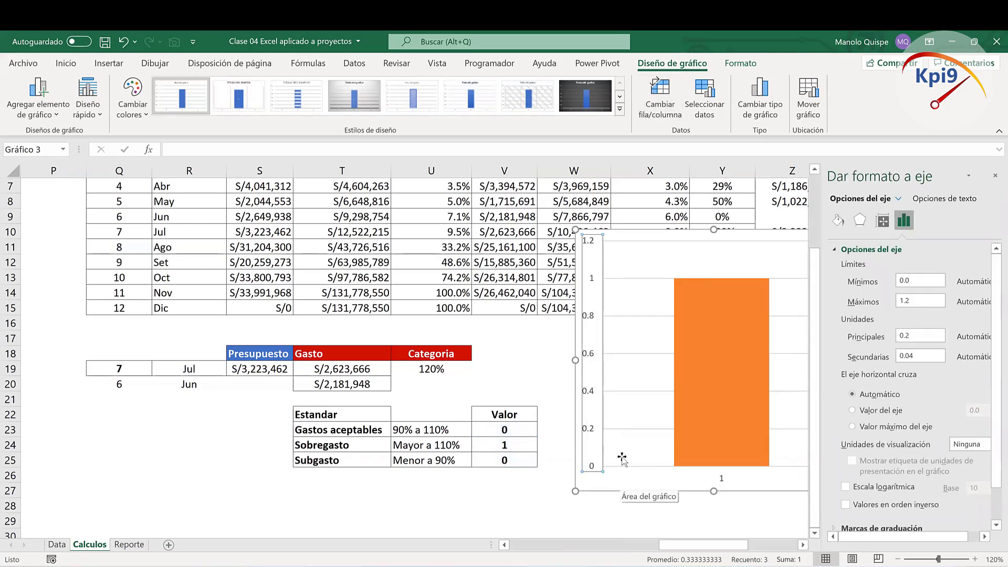
double_click(918, 280)
type("0")
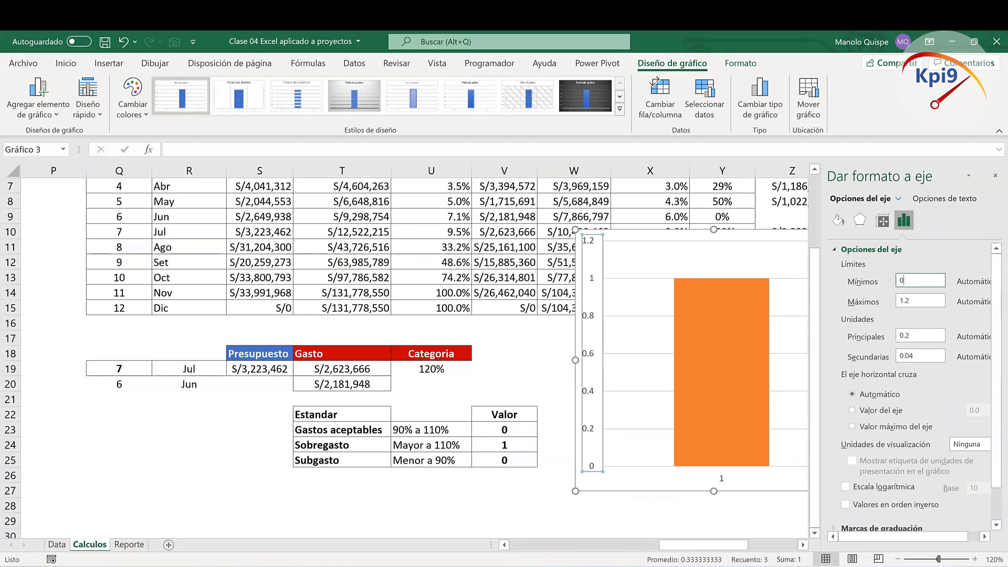
key("Return")
double_click(921, 301)
type("1")
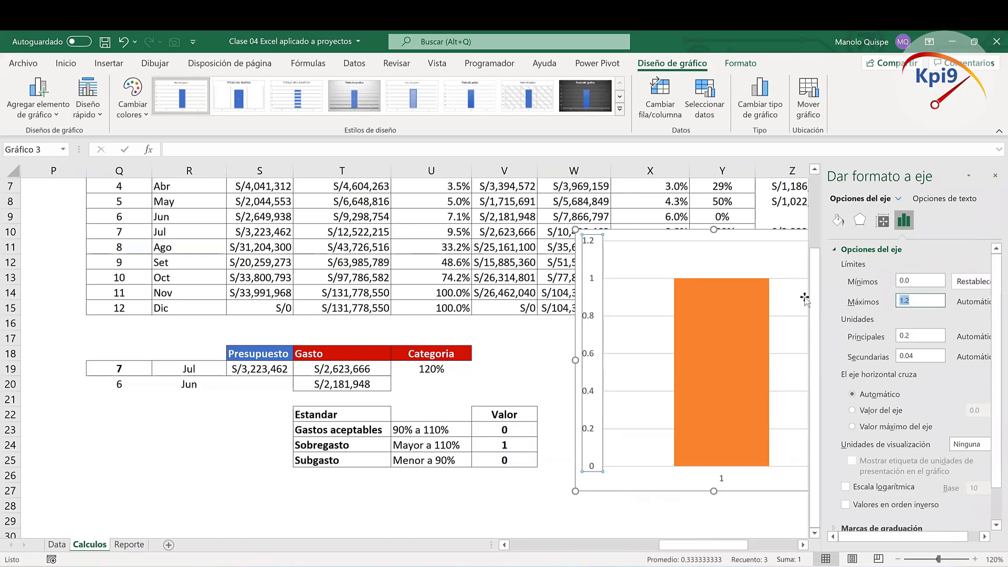
key("Return")
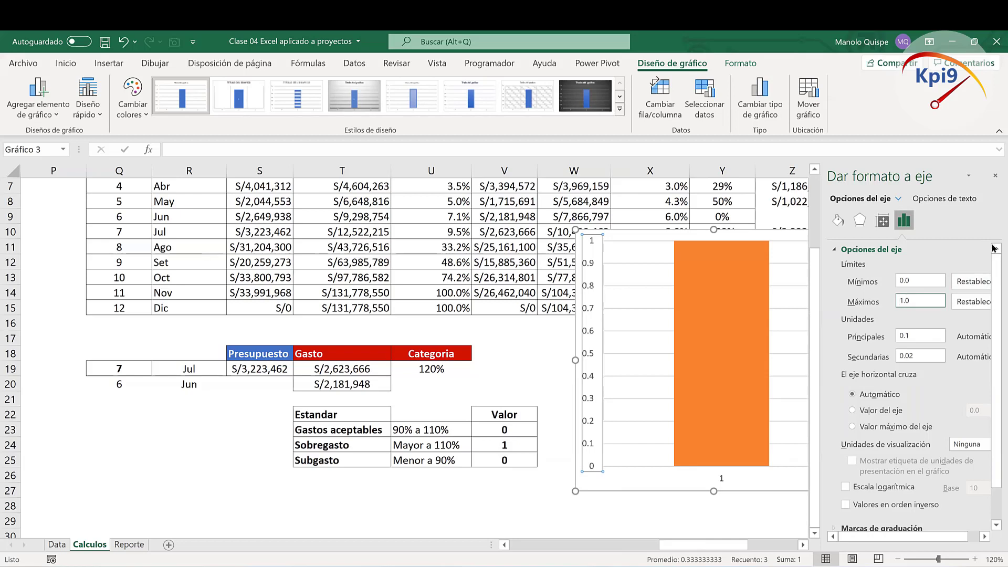
Step: Delete the vertical axis, horizontal axis labels and gridlines from the chart
left_click(590, 289)
key("Delete")
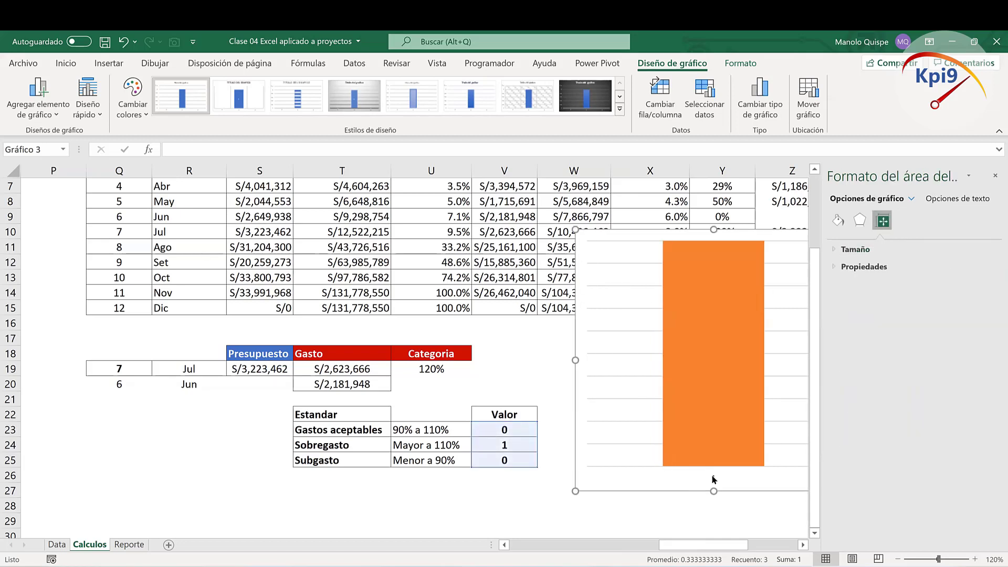
left_click(715, 479)
key("Delete")
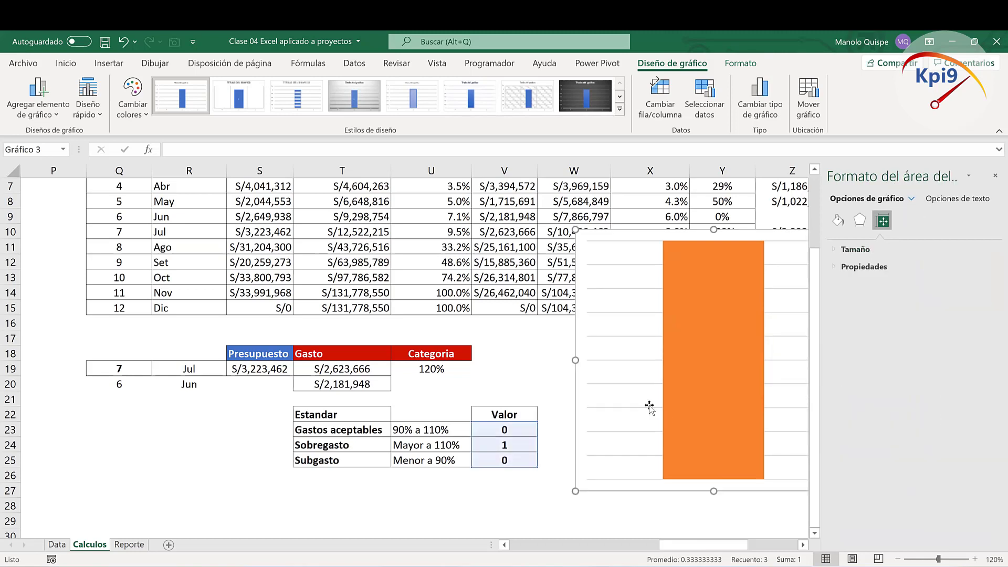
left_click(629, 384)
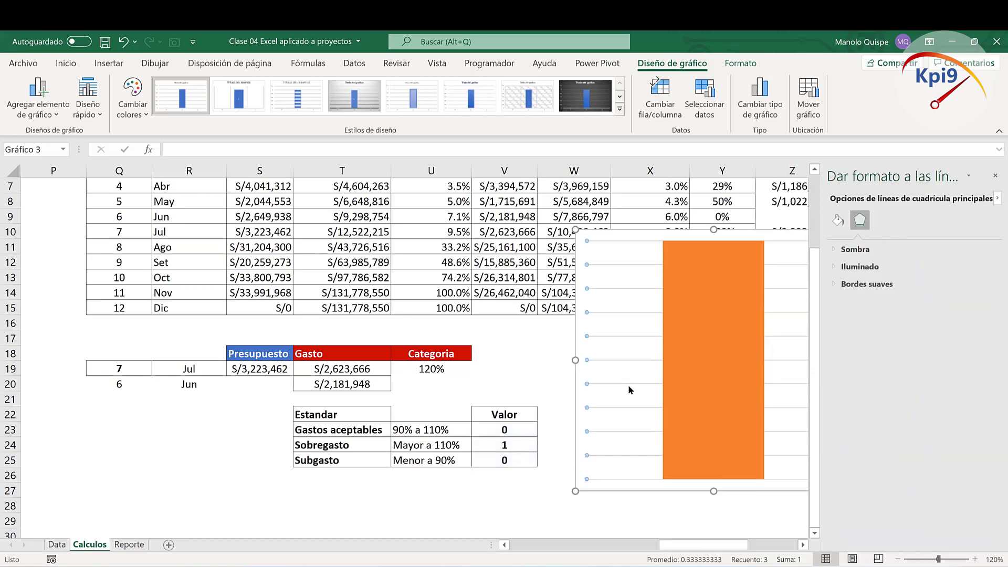
key("Delete")
Step: Set the orange series' gap width to 0% so the bar fills the plot
right_click(679, 348)
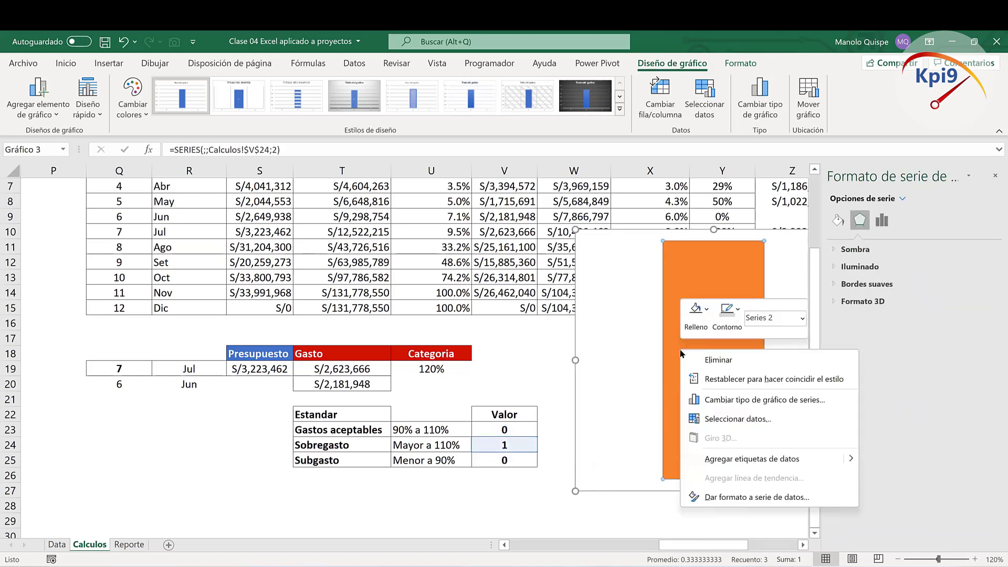
left_click(746, 497)
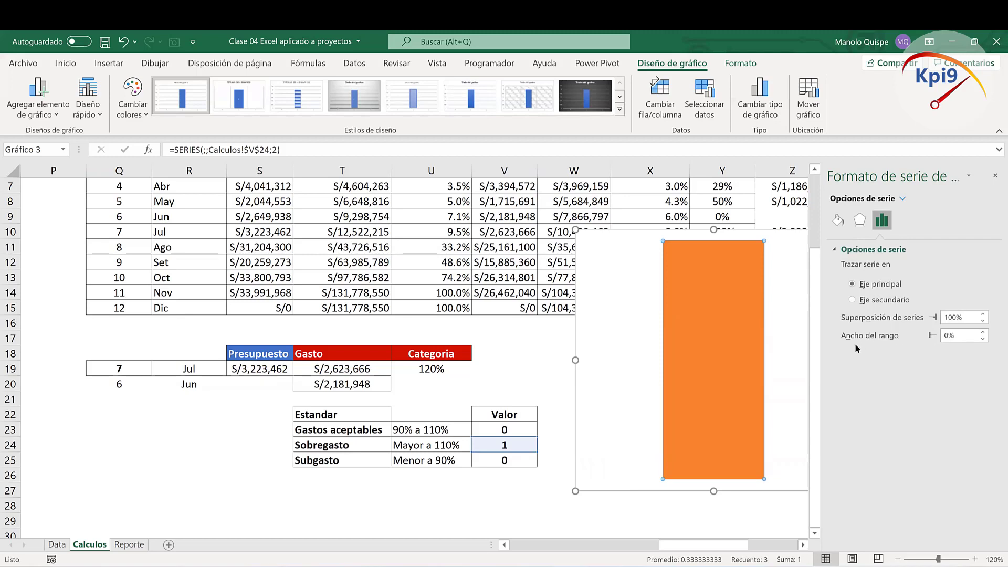
left_click_drag(932, 338, 859, 348)
Step: Shrink the chart to a small square and place it beside the Estandar table
left_click_drag(577, 228, 714, 314)
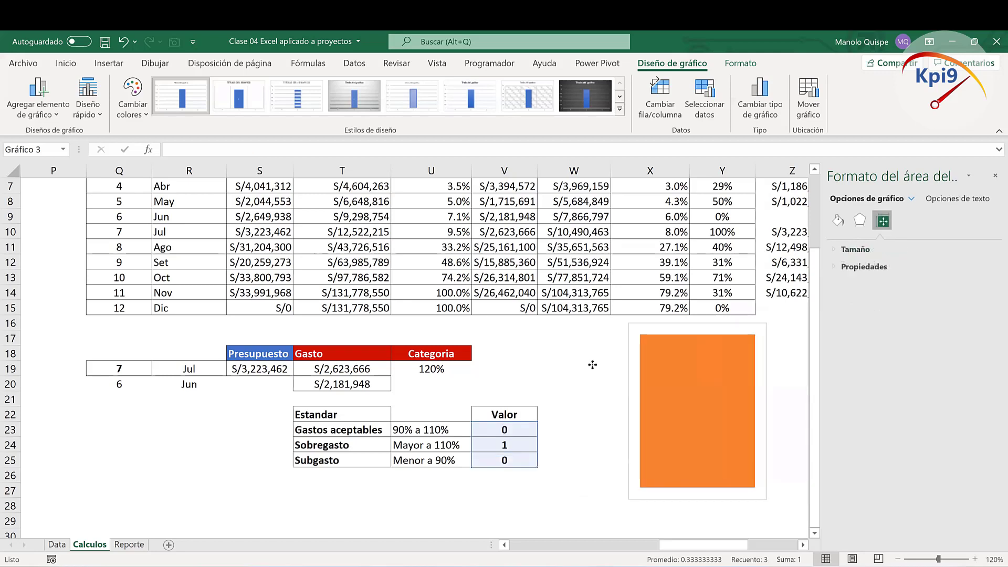
left_click_drag(716, 358, 576, 359)
left_click_drag(712, 315, 666, 392)
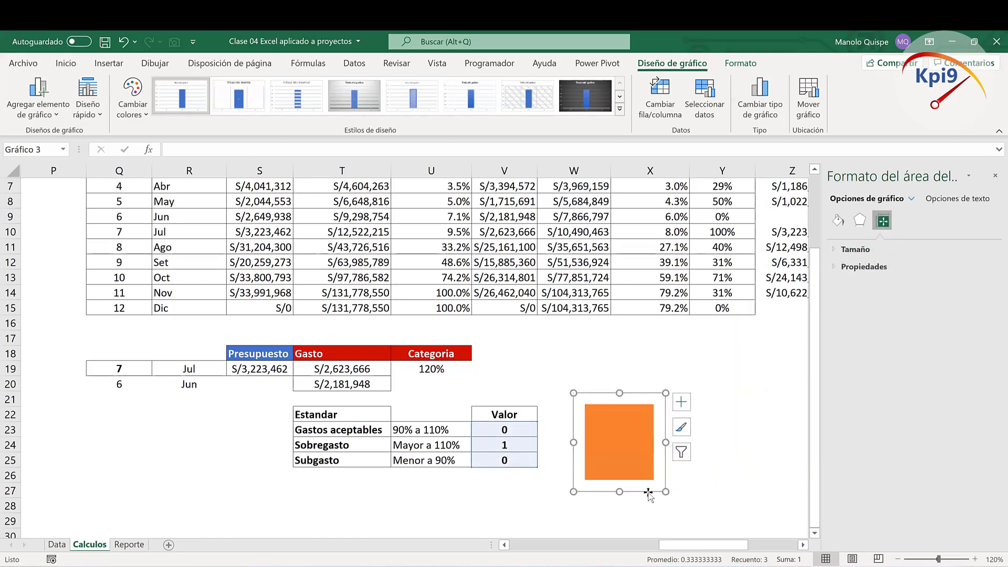
left_click_drag(653, 494, 655, 478)
left_click(640, 450)
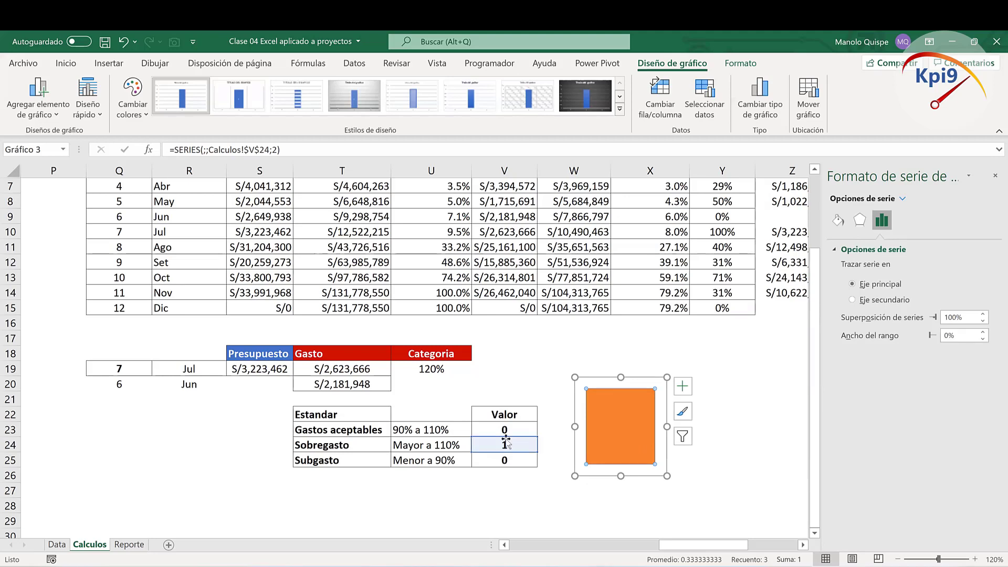
Step: Enter 80%, 150% and finally 100% in U19, checking the square turns grey, orange, then blue
left_click(439, 374)
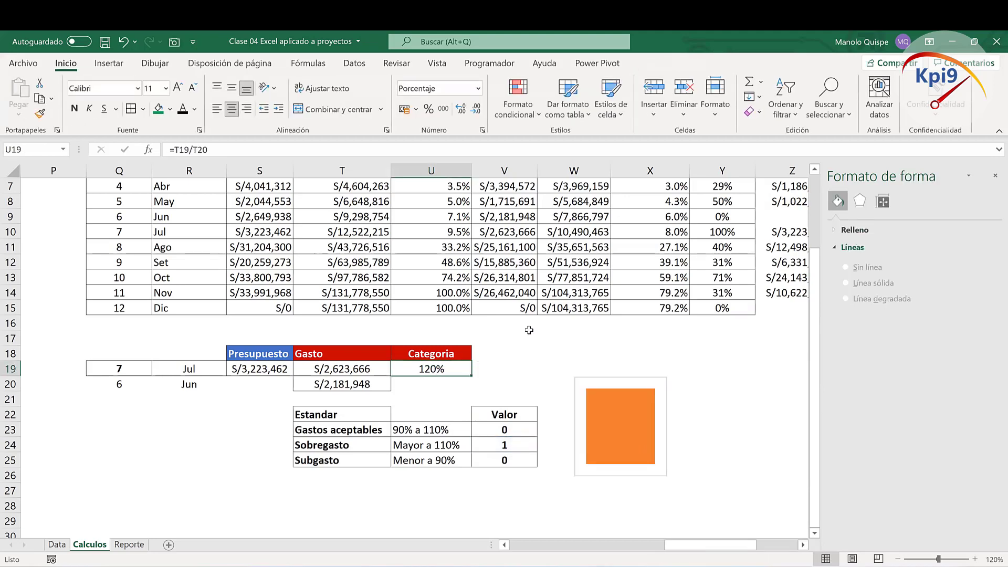
type("80%")
key("Return")
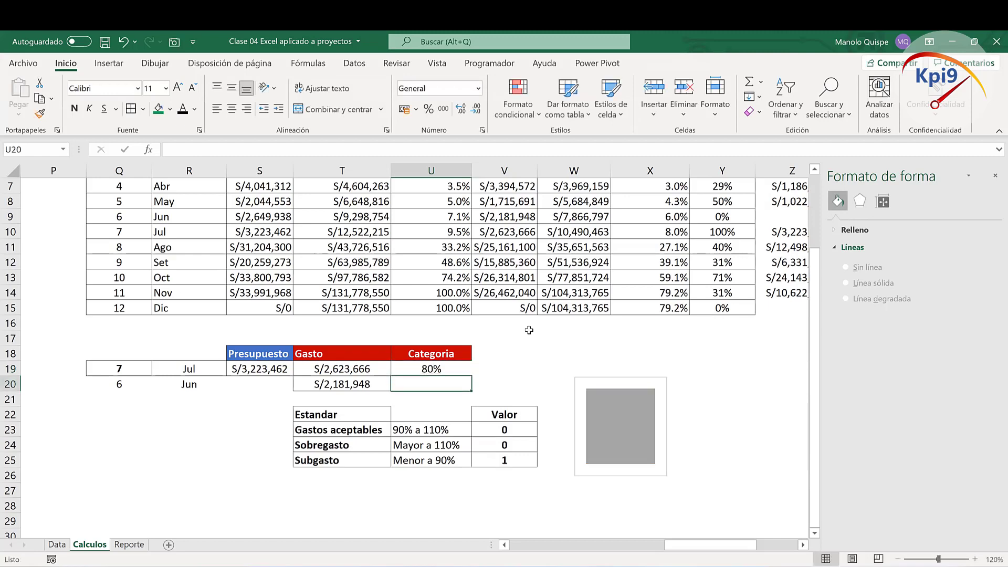
key("Up")
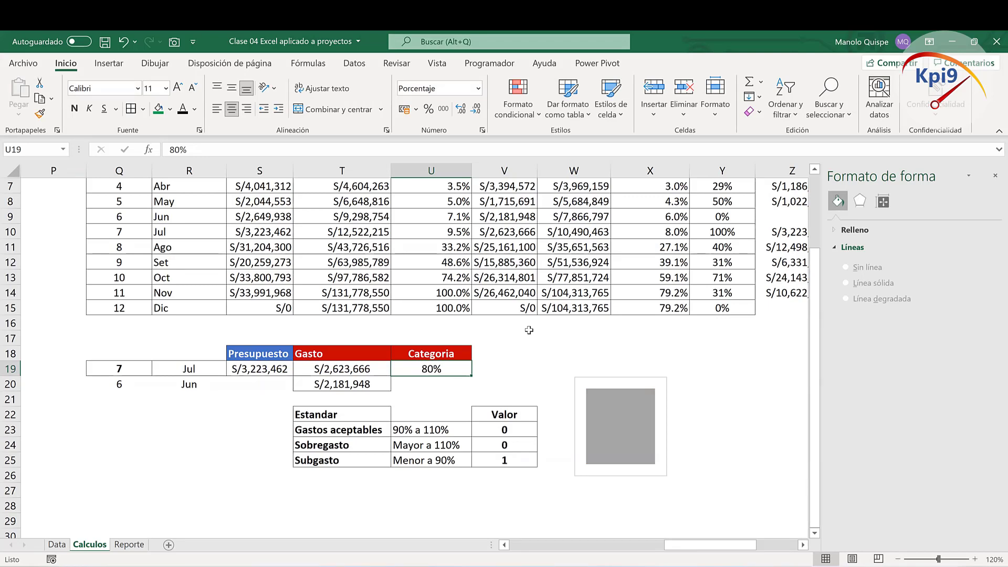
type("150")
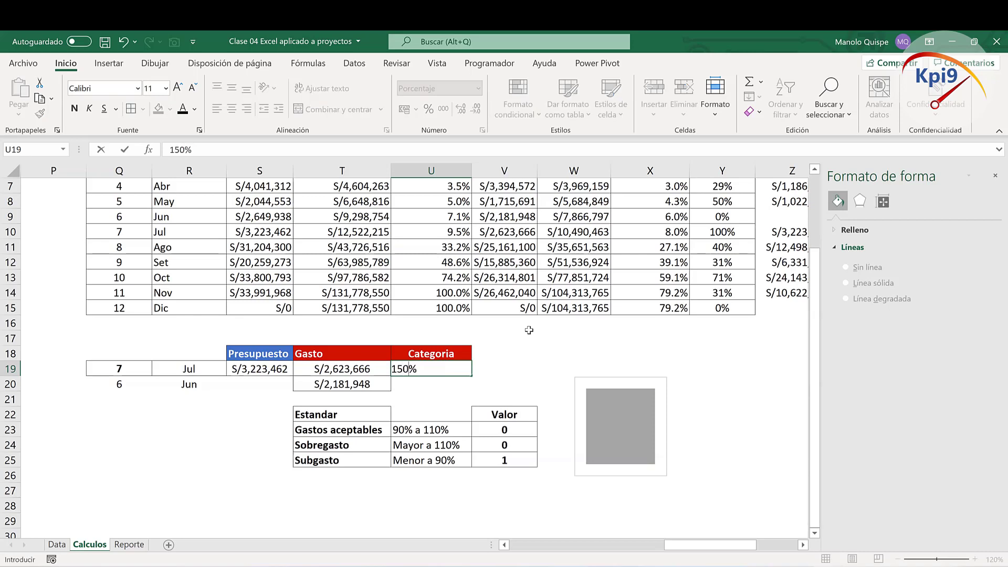
key("Return")
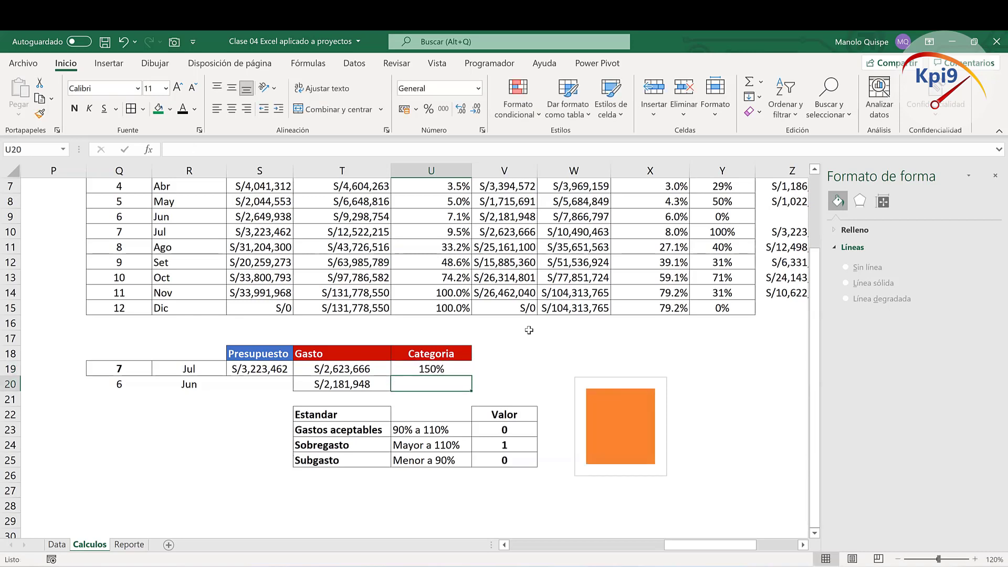
key("Up")
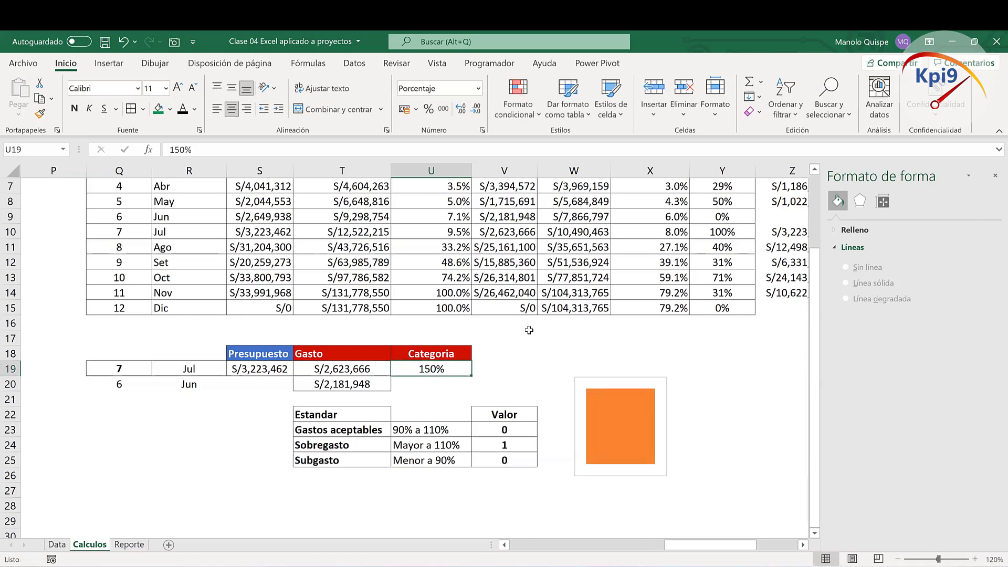
type("100")
key("Return")
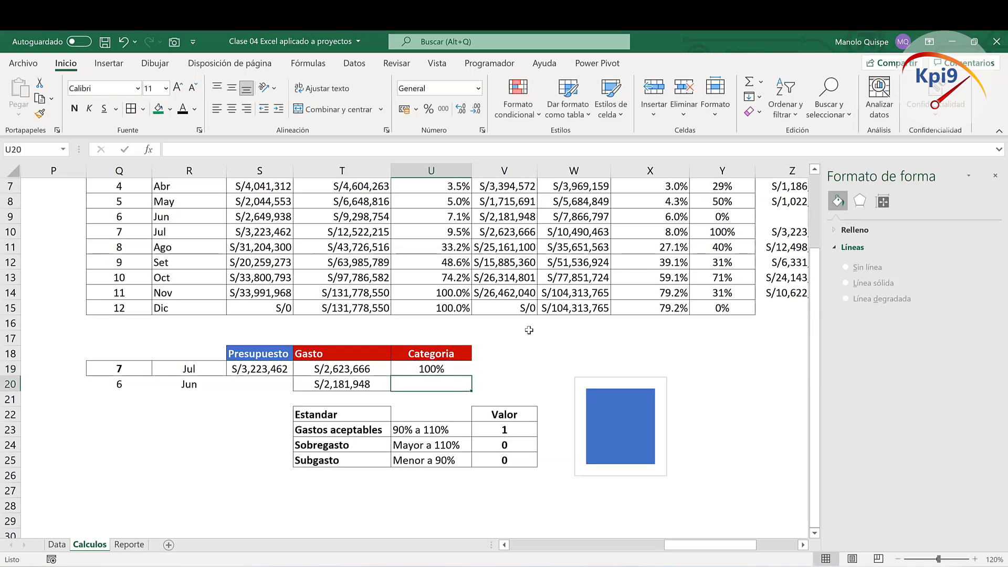
Step: Close the Formato de forma pane, select cell Y19, and open the Insertar > Iconos library
left_click(994, 177)
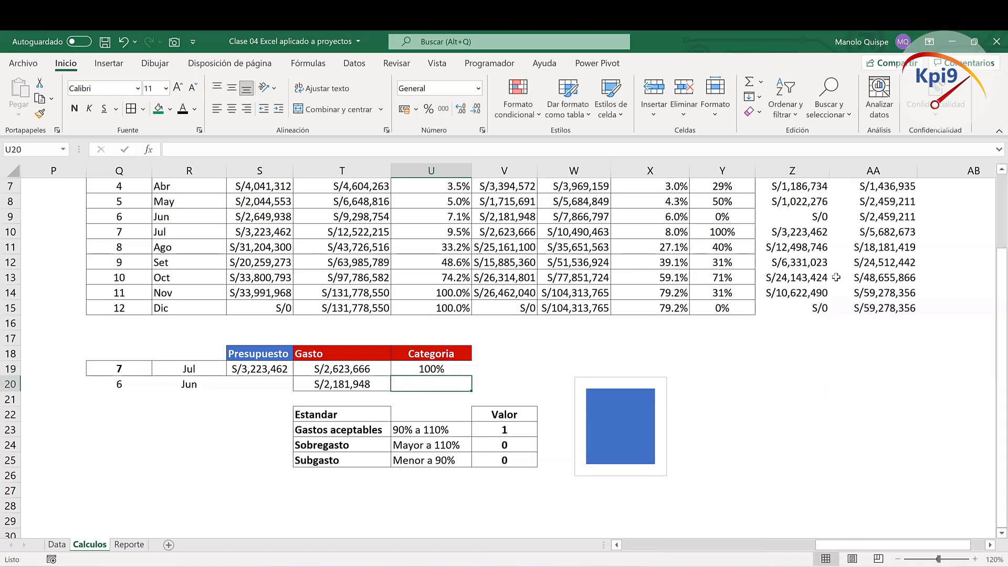
left_click(861, 310)
left_click(741, 372)
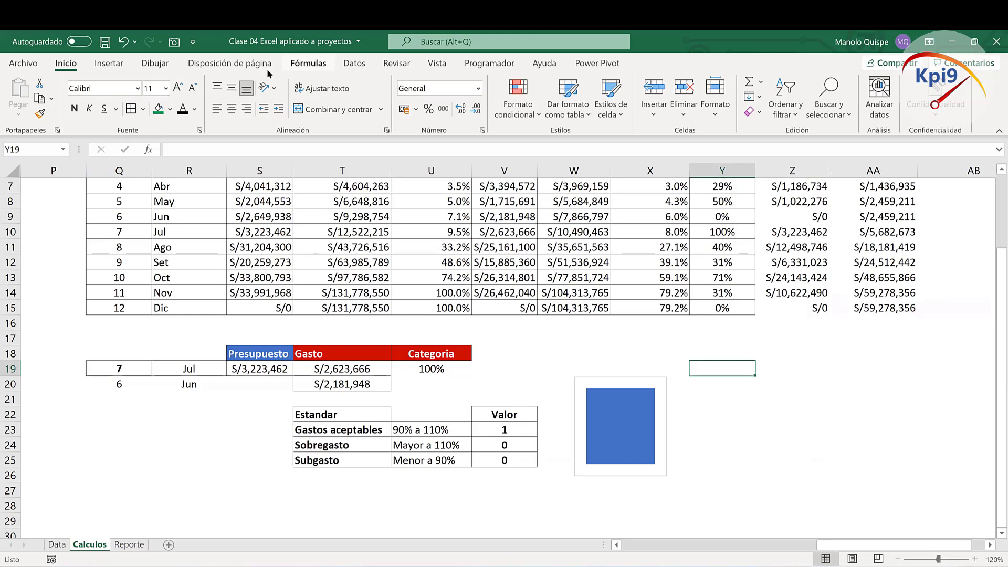
left_click(109, 63)
left_click(165, 108)
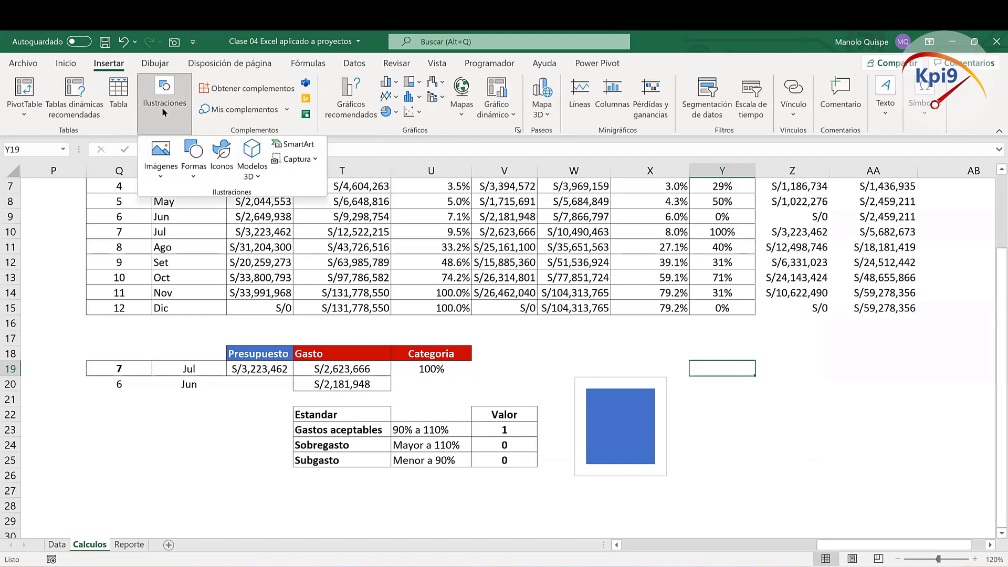
left_click(221, 155)
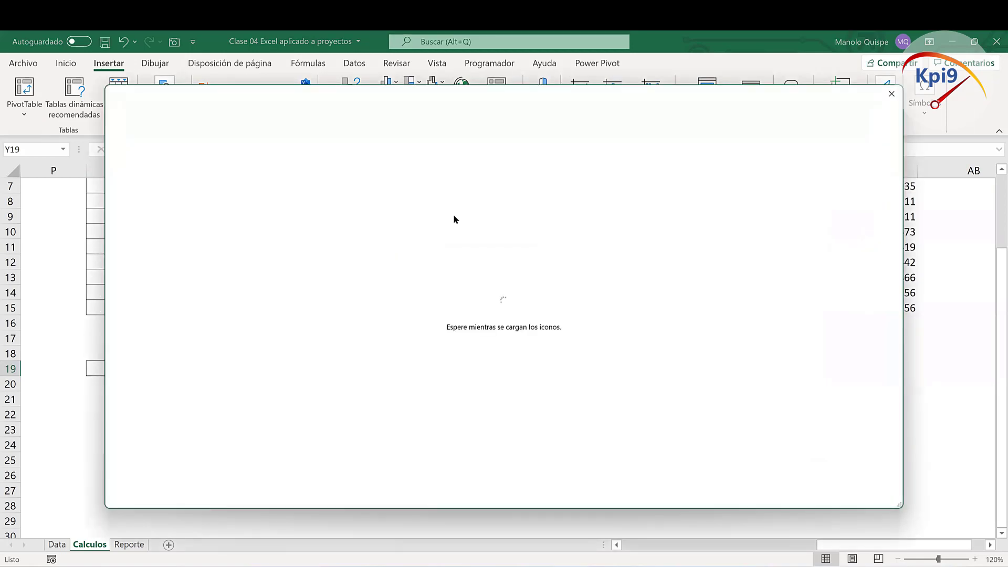
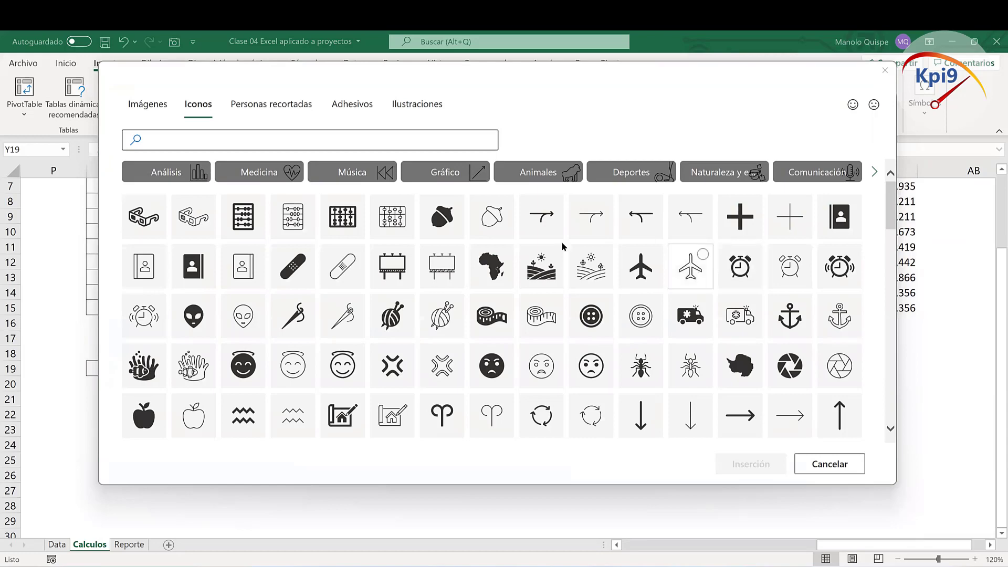
Step: Browse the Insert Icons library and filter it to the Análisis category
scroll(537, 276, "down", 2)
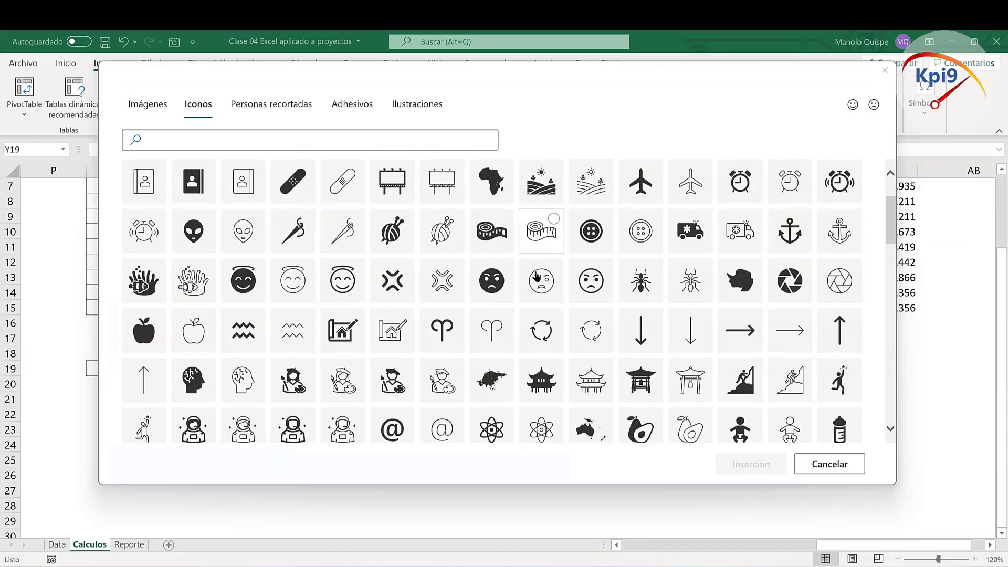
scroll(538, 275, "down", 4)
scroll(540, 277, "down", 2)
scroll(540, 279, "down", 1)
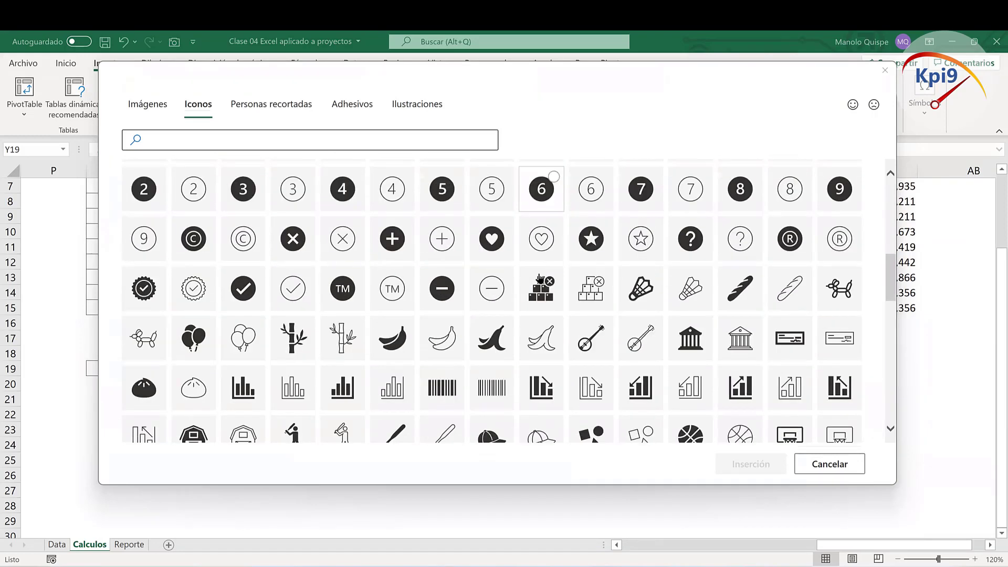
scroll(540, 278, "down", 2)
scroll(539, 279, "down", 1)
scroll(539, 281, "down", 1)
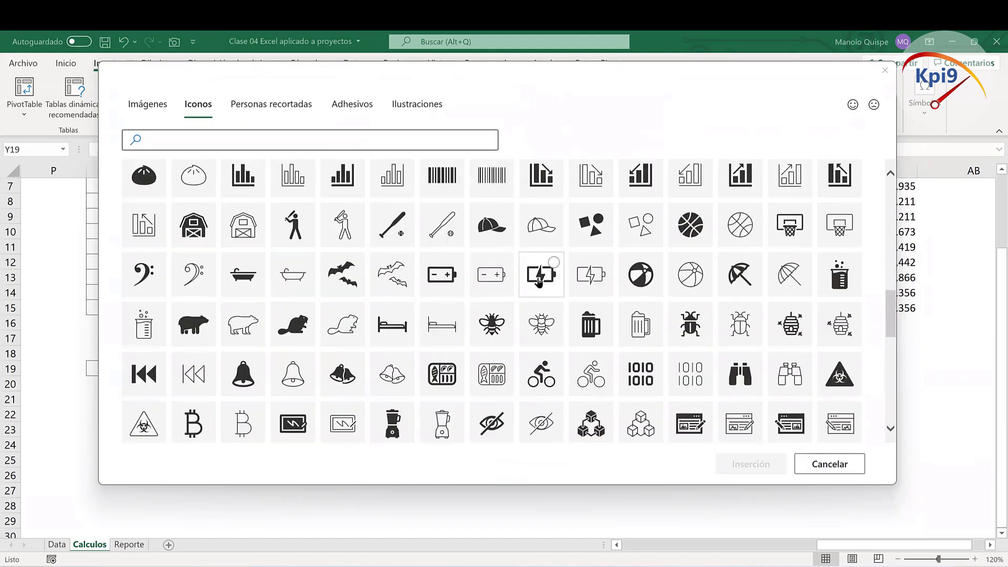
scroll(539, 282, "down", 1)
scroll(540, 285, "down", 1)
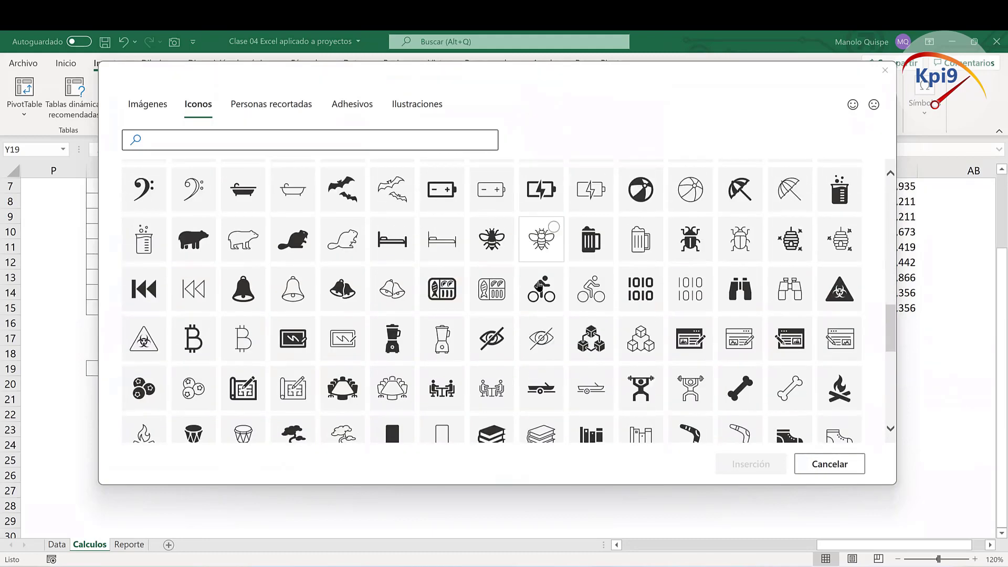
scroll(539, 285, "down", 1)
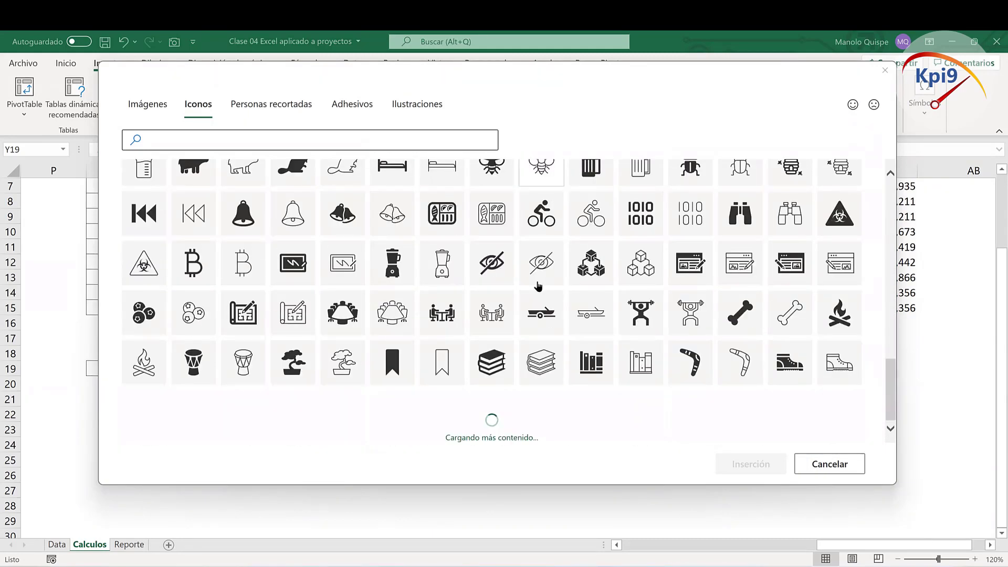
scroll(333, 184, "up", 3)
scroll(330, 197, "up", 2)
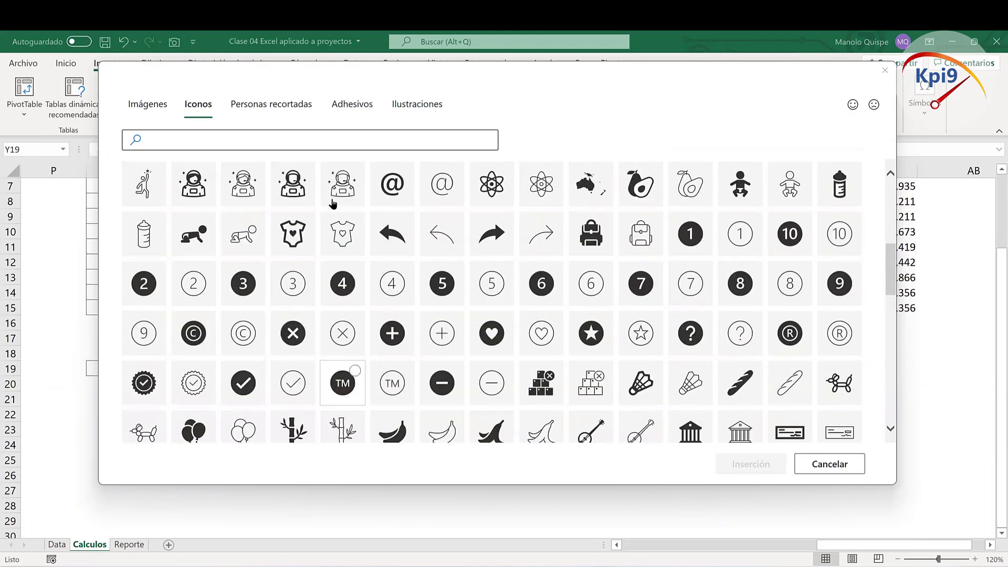
scroll(332, 203, "up", 3)
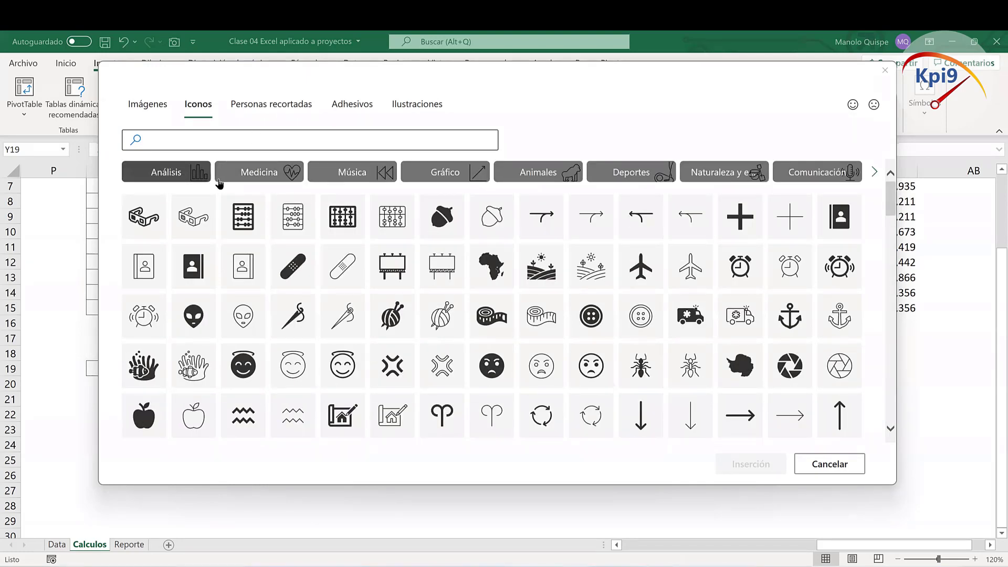
left_click(181, 179)
left_click(182, 181)
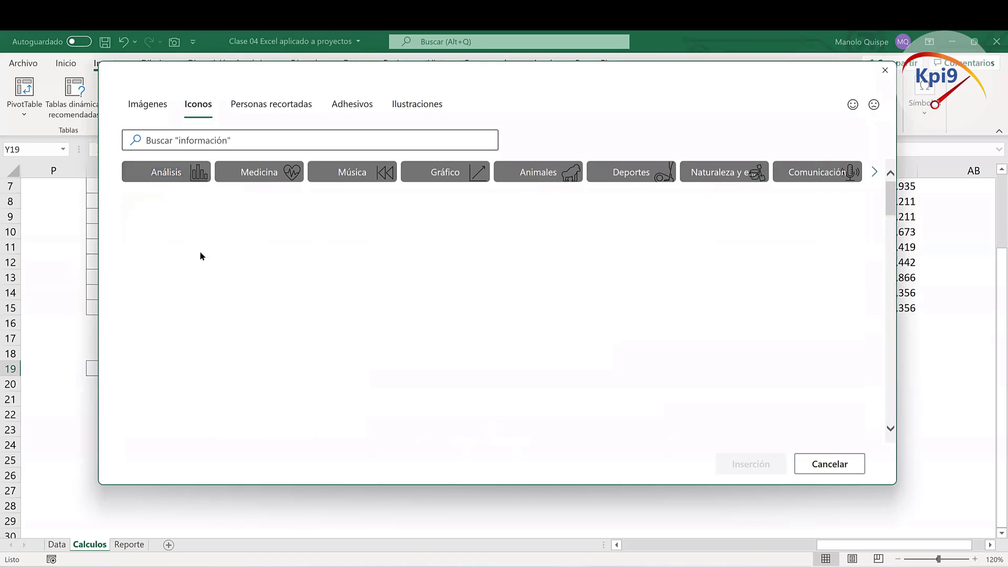
left_click(176, 173)
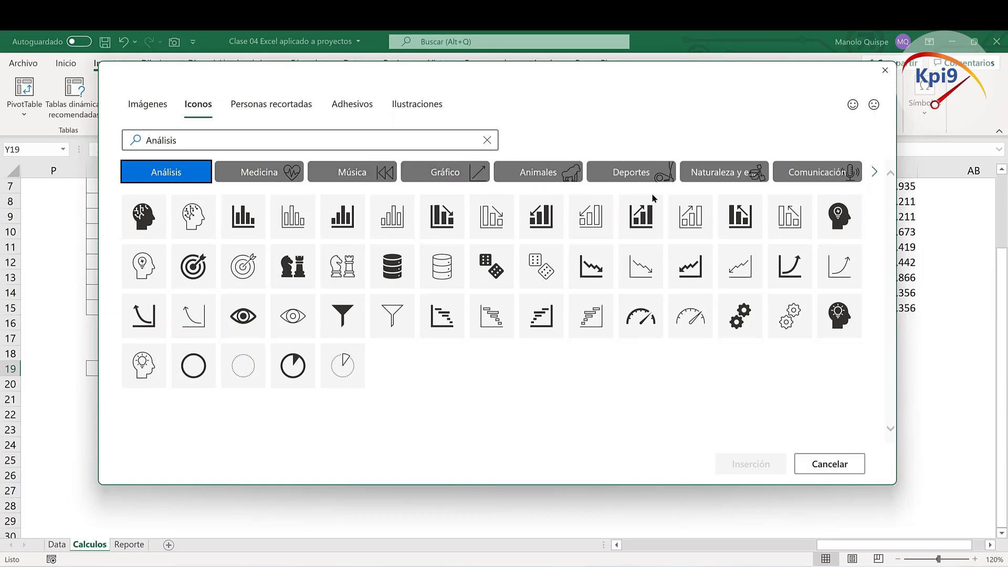
Step: Scroll the category strip right and pick the Señales y símbolos category
left_click(874, 172)
left_click(875, 172)
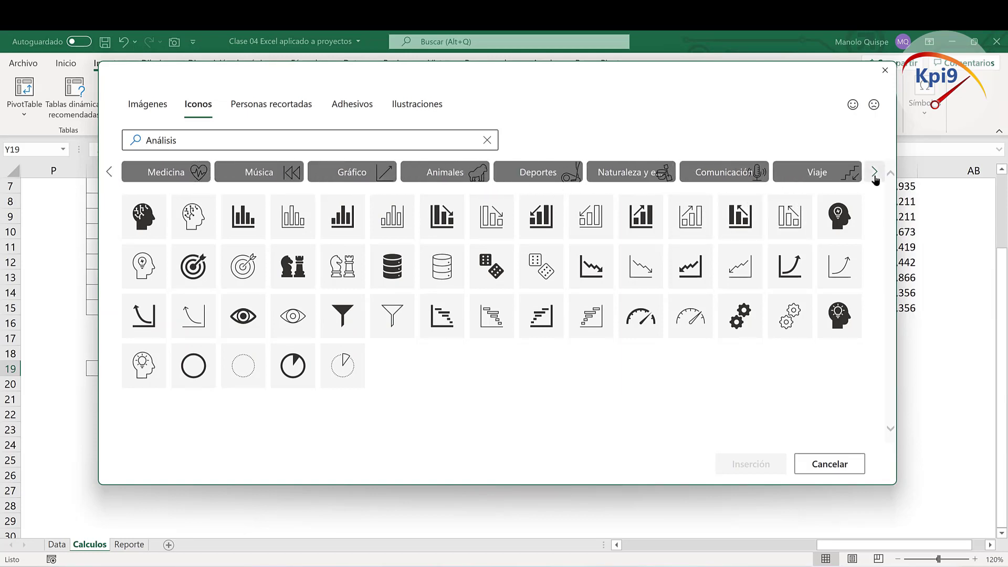
left_click(875, 172)
left_click(875, 172)
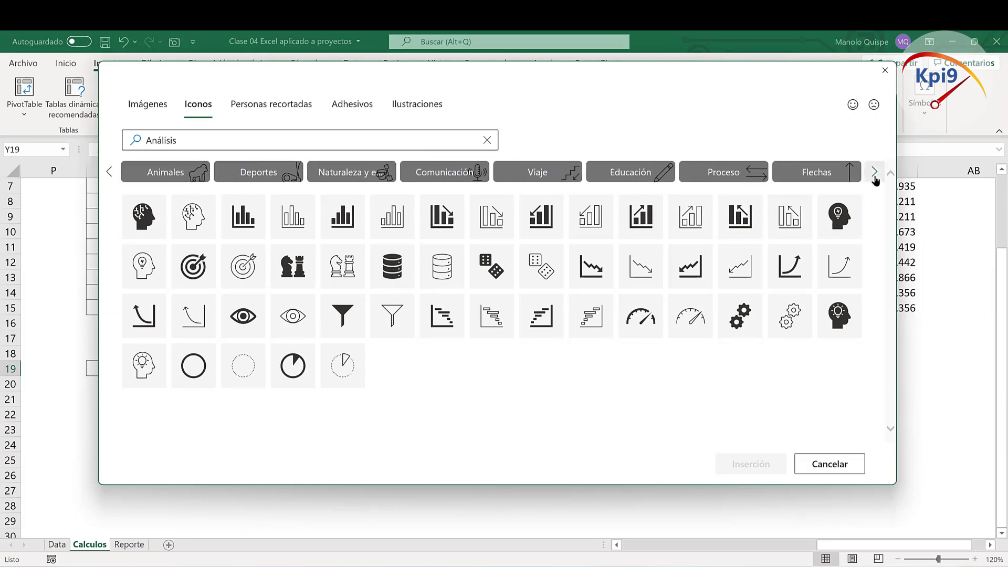
left_click(874, 173)
left_click(874, 172)
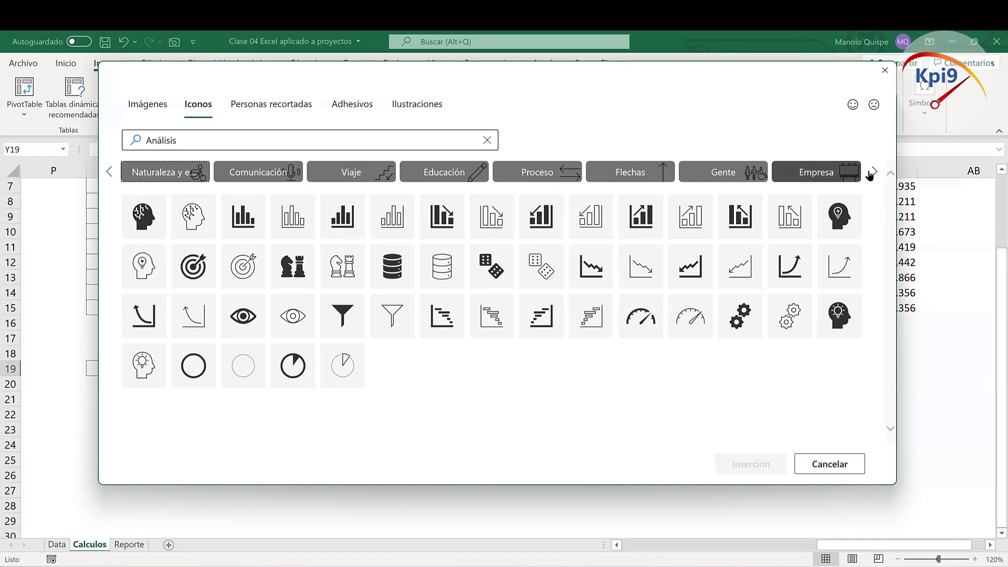
left_click(874, 172)
left_click(875, 172)
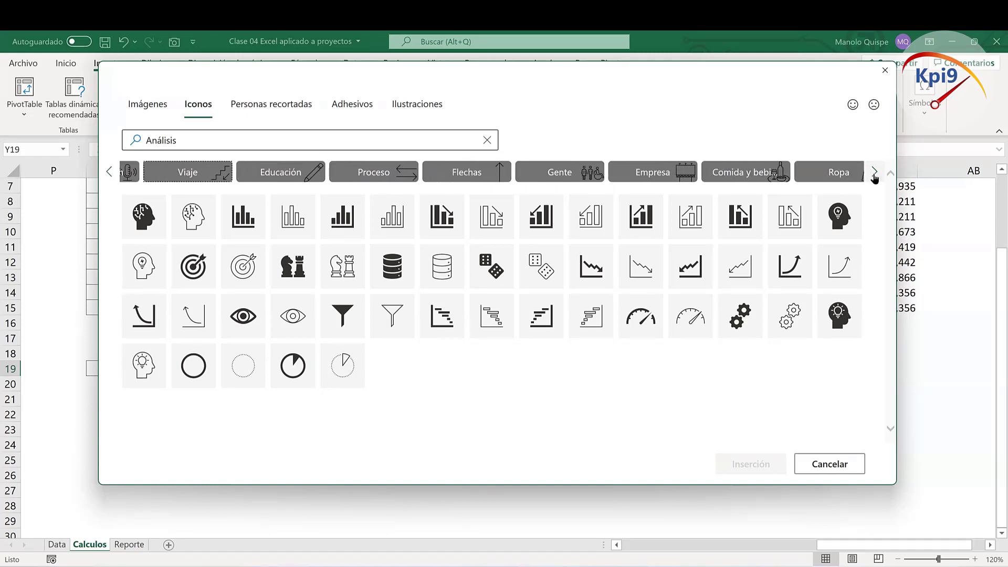
left_click(875, 173)
left_click(875, 172)
left_click(874, 172)
left_click(875, 172)
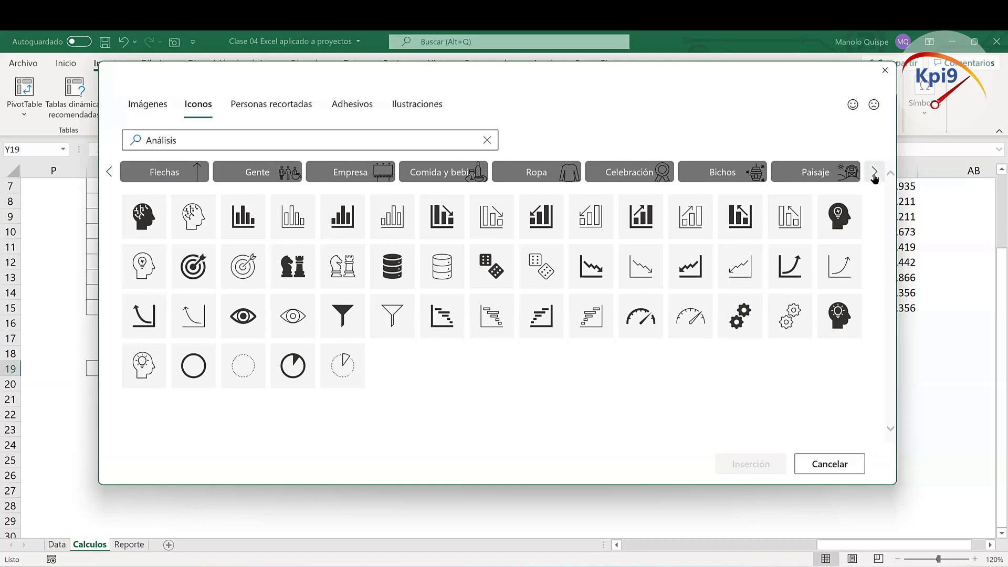
left_click(875, 173)
left_click(875, 172)
left_click(875, 172)
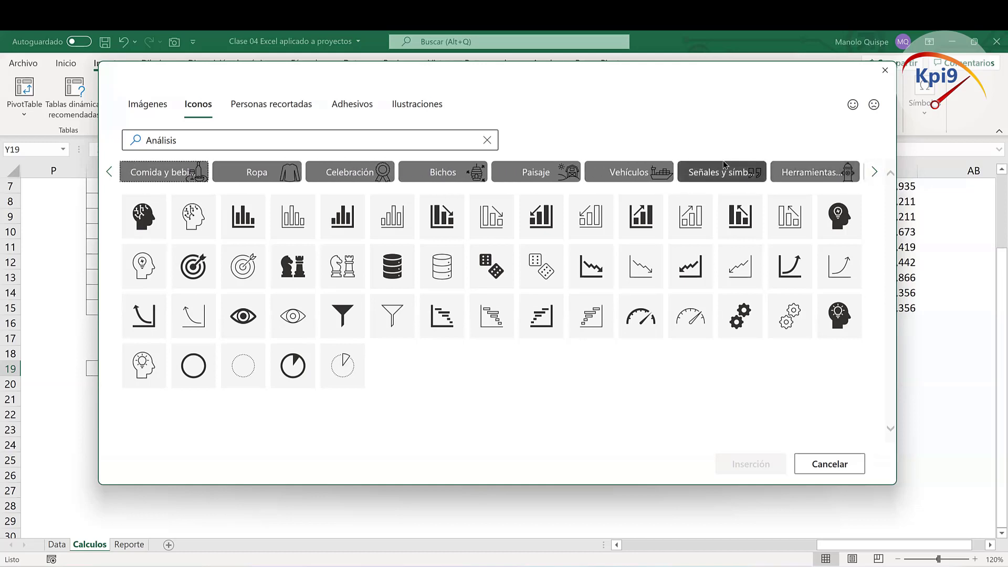
left_click(718, 168)
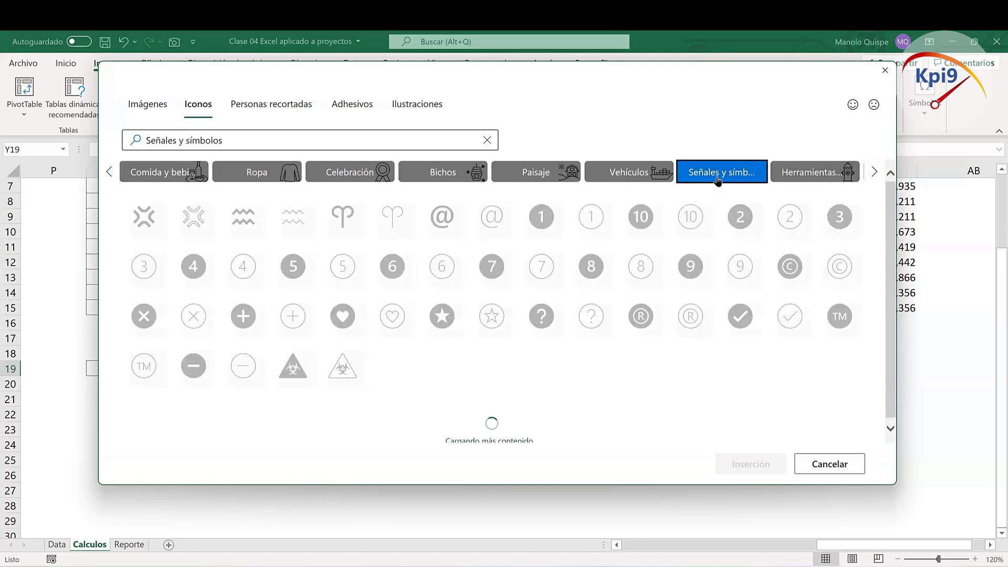
left_click(696, 184)
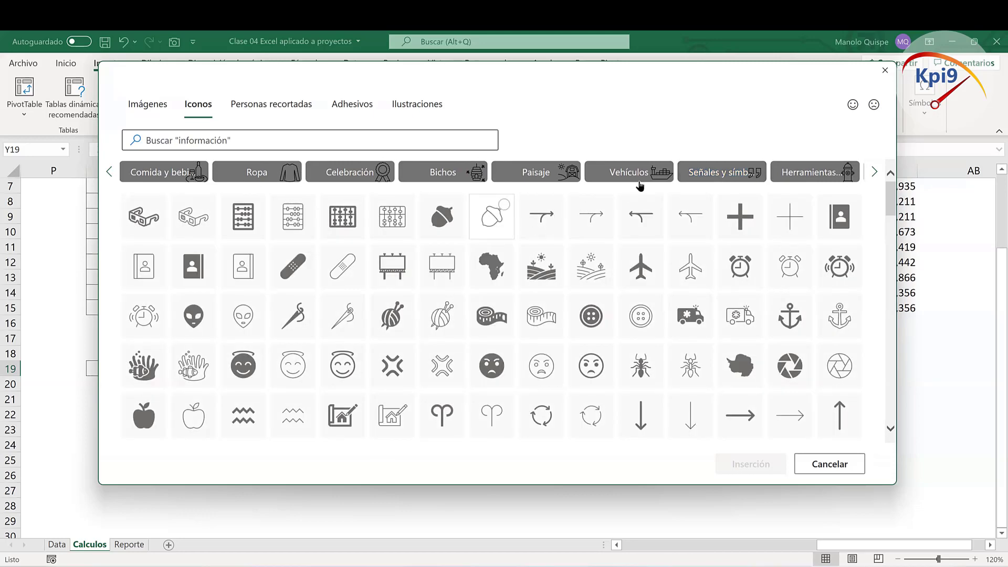
left_click(713, 181)
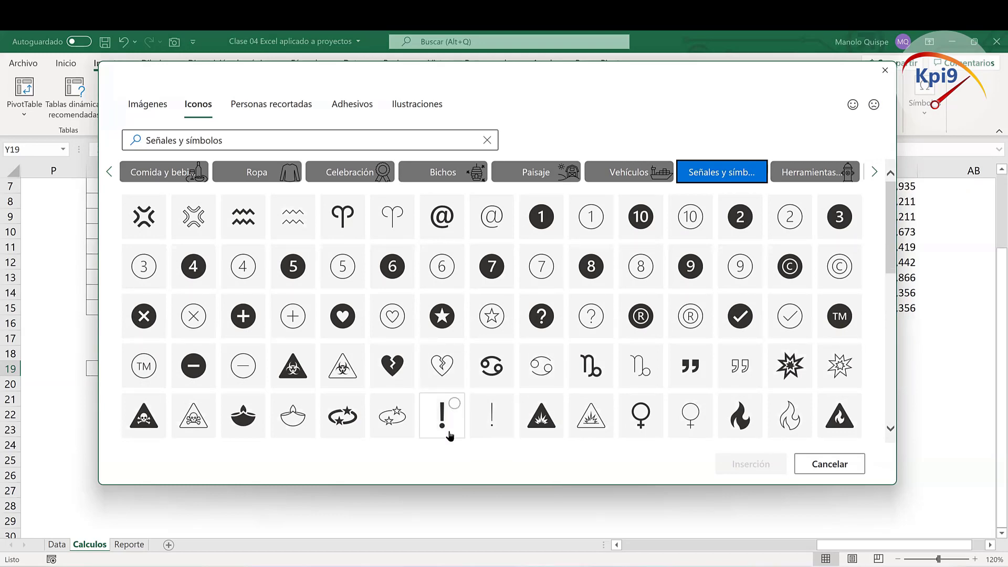
Step: Choose the lightning triangle, X triangle and filled thumbs-up icons and insert all three
scroll(571, 322, "down", 2)
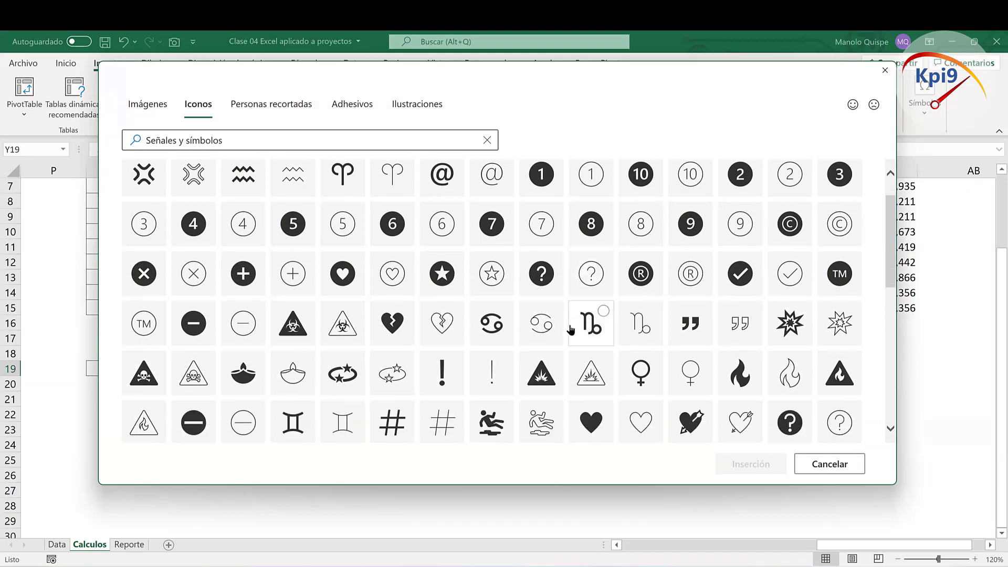
scroll(571, 330, "down", 2)
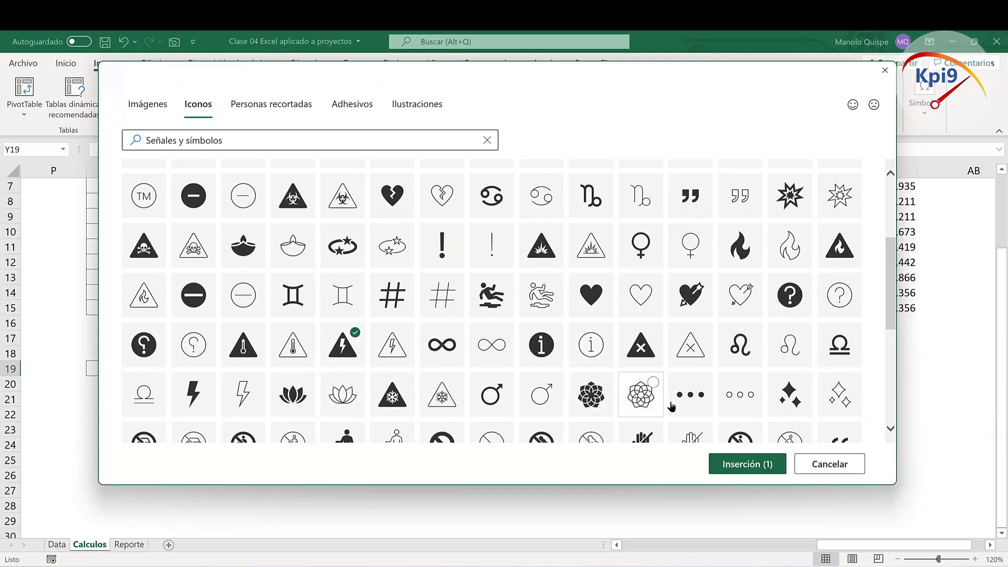
left_click(651, 357)
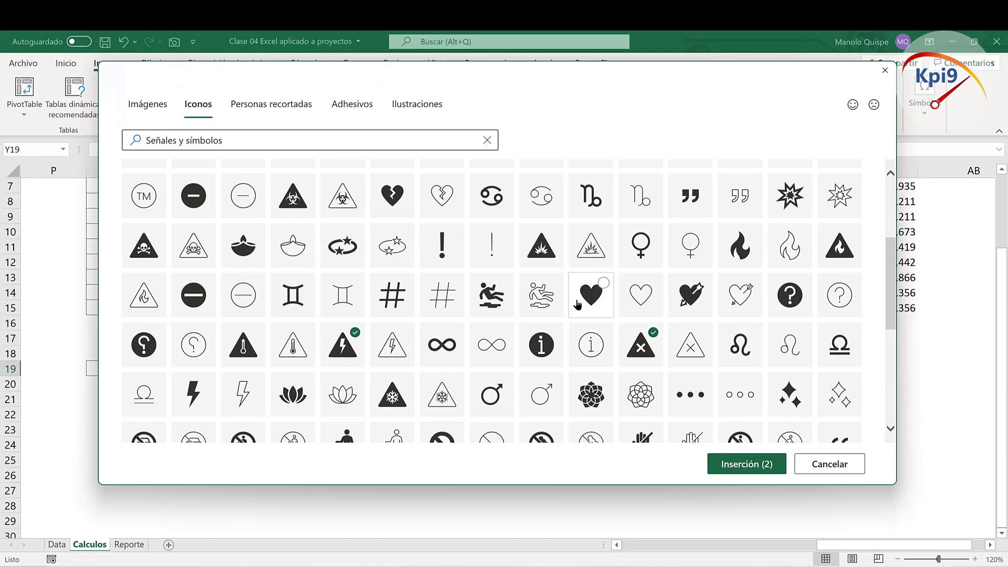
scroll(572, 305, "down", 1)
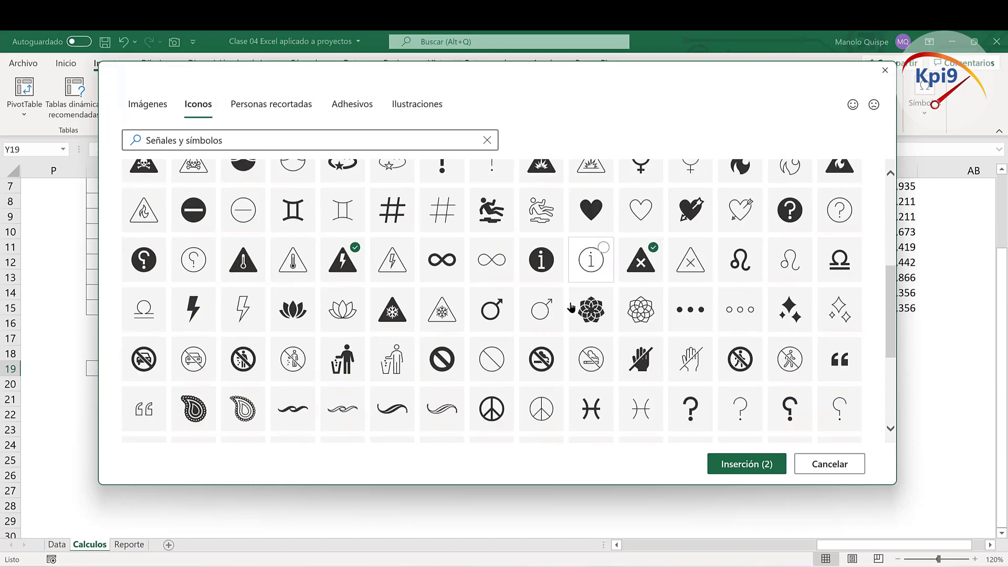
scroll(571, 307, "down", 2)
scroll(571, 307, "down", 1)
scroll(572, 306, "down", 1)
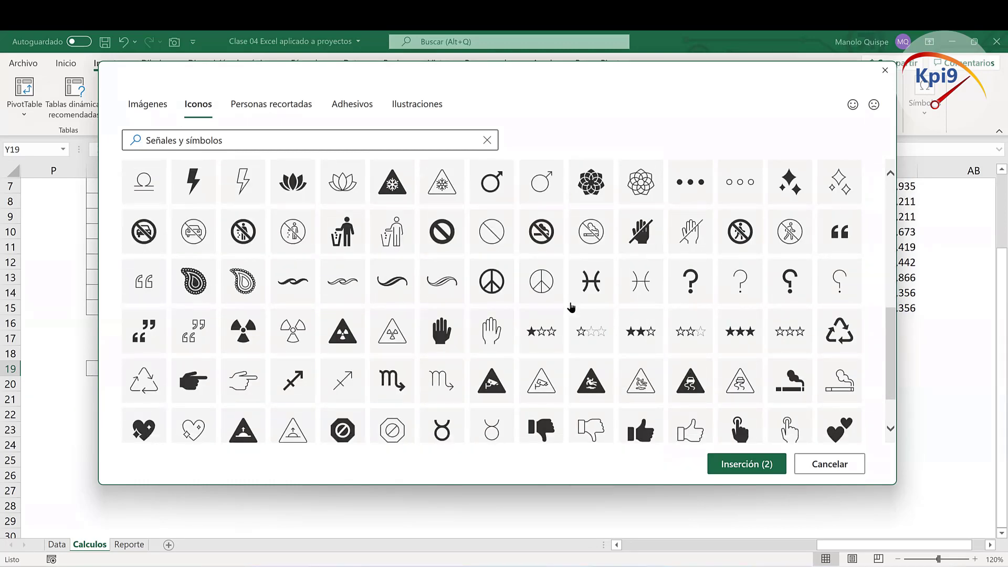
scroll(571, 306, "down", 1)
scroll(572, 307, "down", 1)
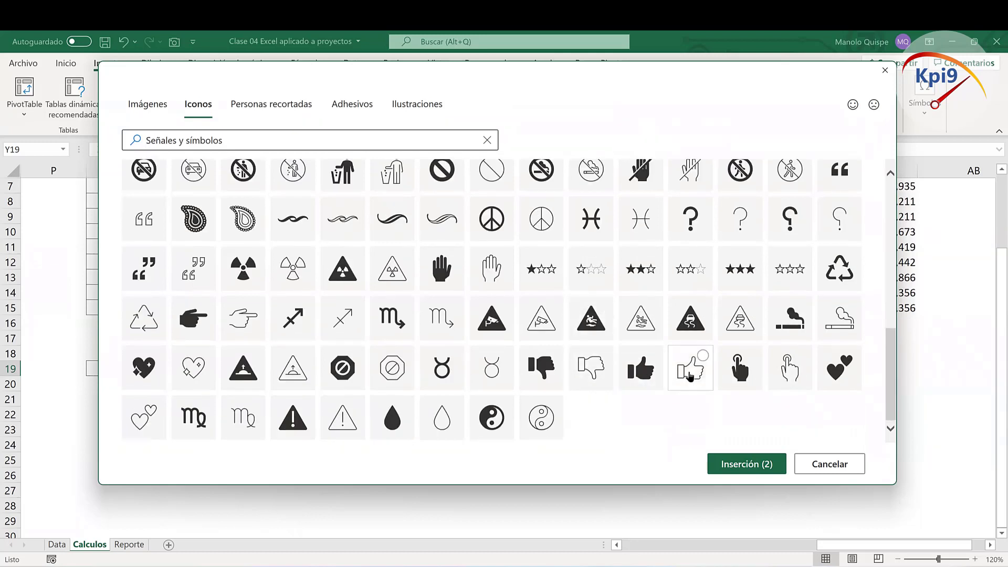
left_click(643, 373)
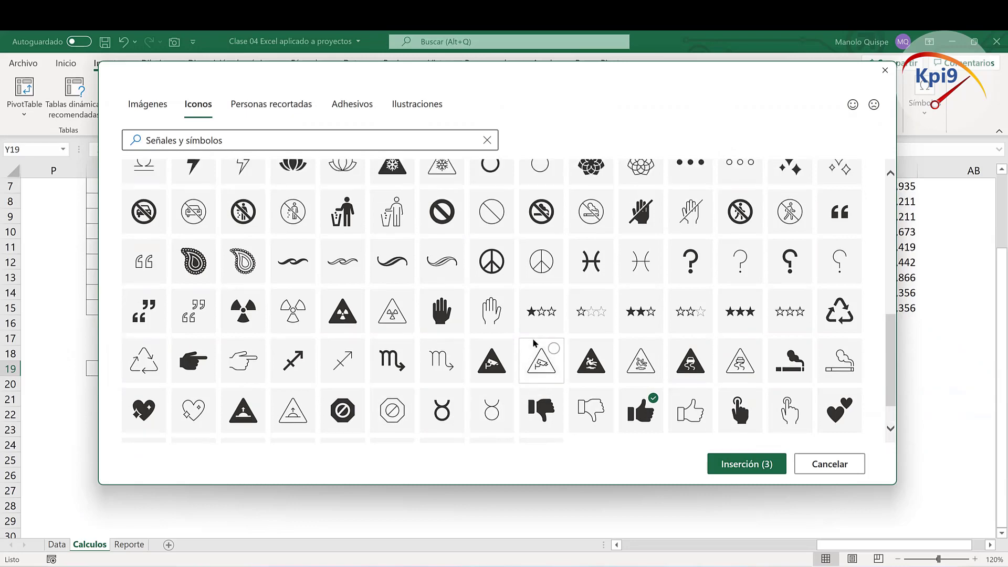
scroll(533, 342, "up", 3)
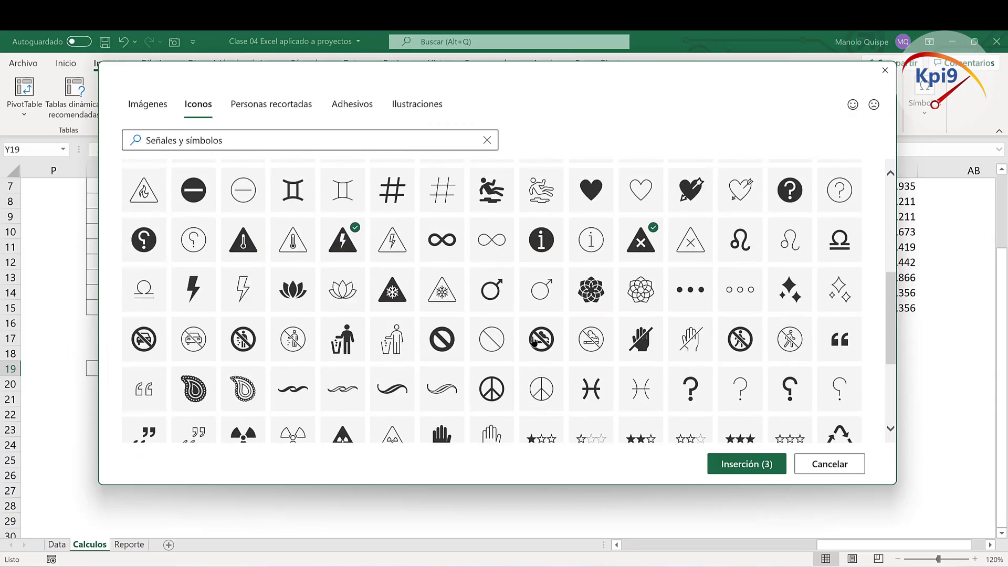
scroll(525, 362, "up", 1)
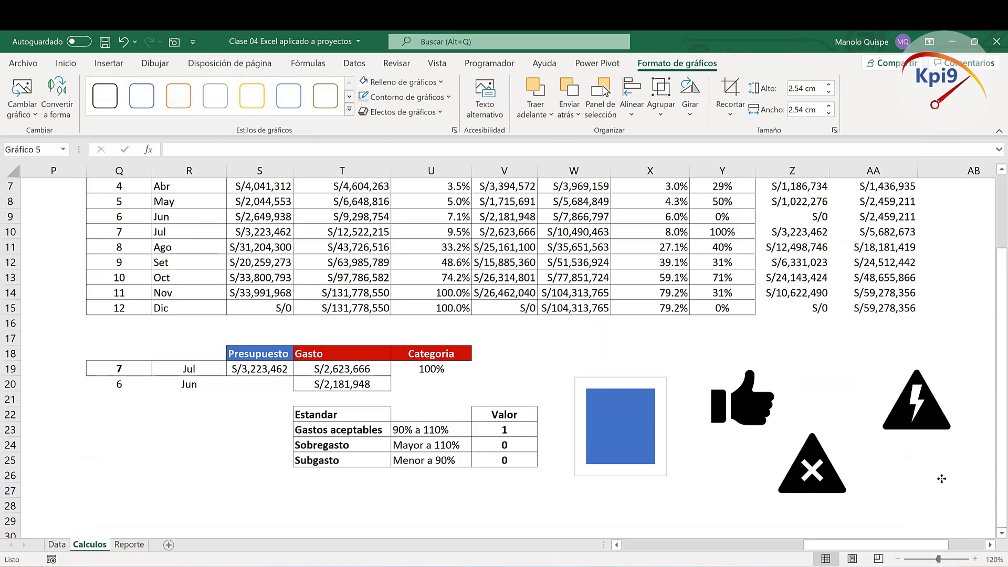
Step: Stack the lightning triangle under the X triangle and flip it vertically
left_click_drag(934, 486, 934, 486)
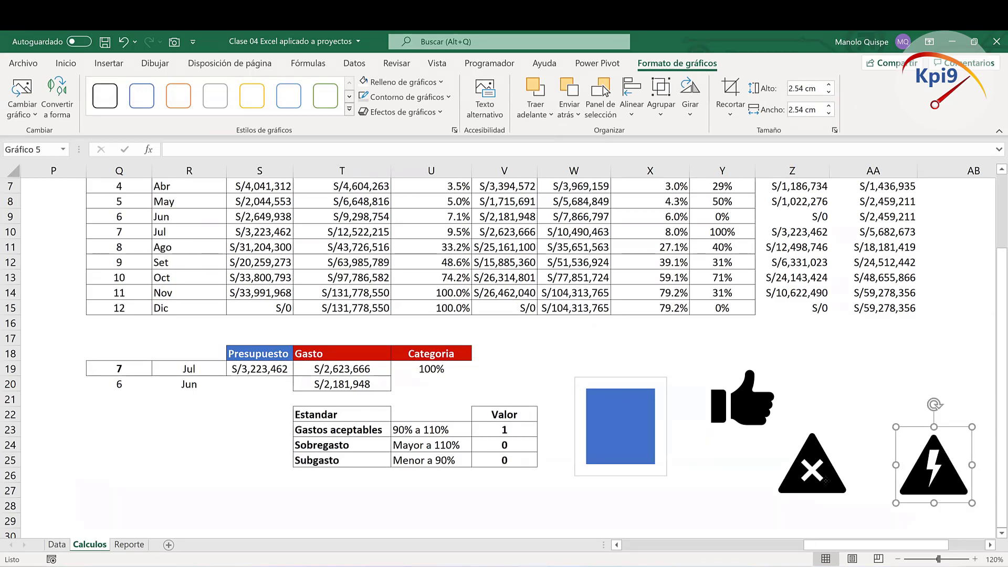
left_click_drag(837, 483, 928, 380)
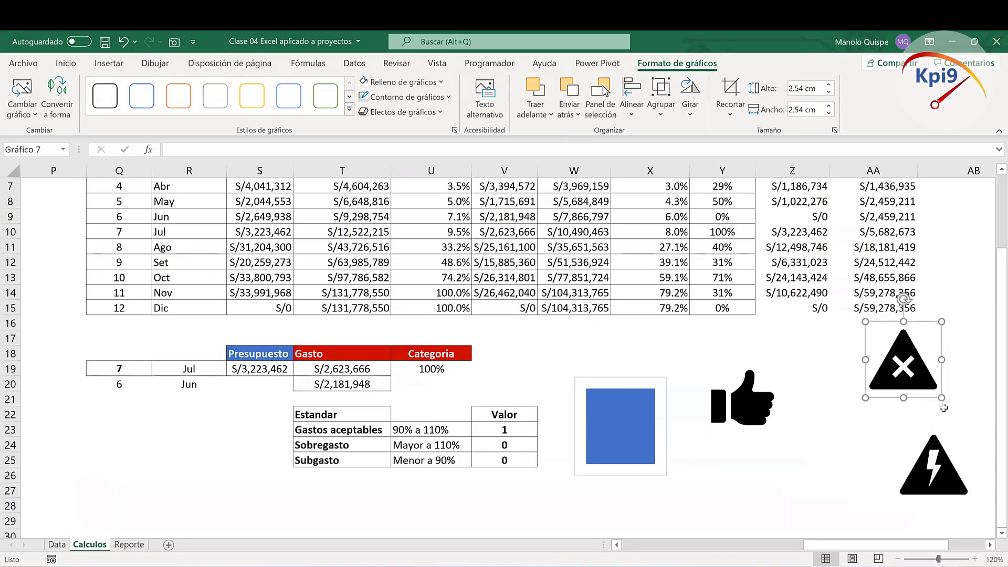
left_click_drag(942, 487, 909, 483)
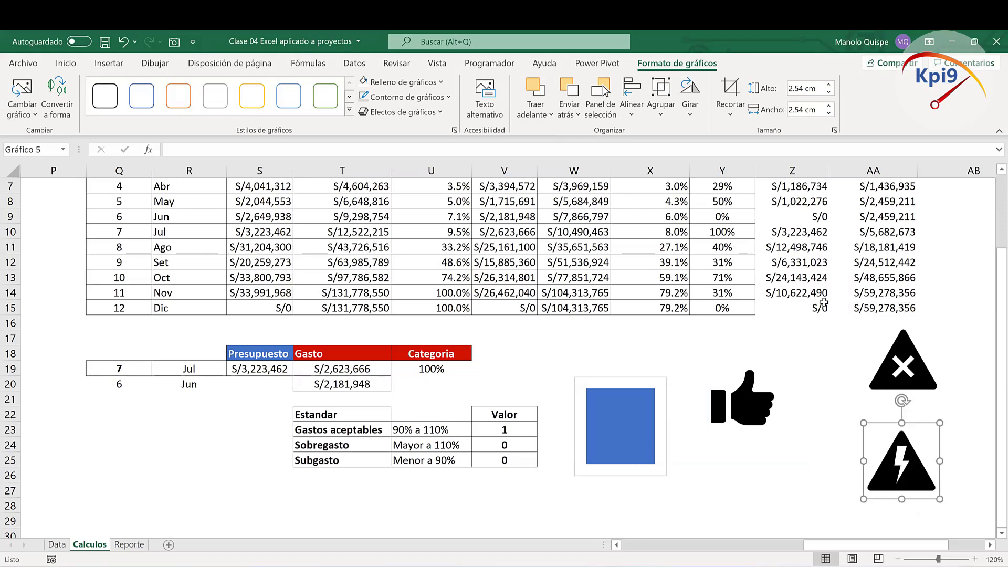
left_click(690, 100)
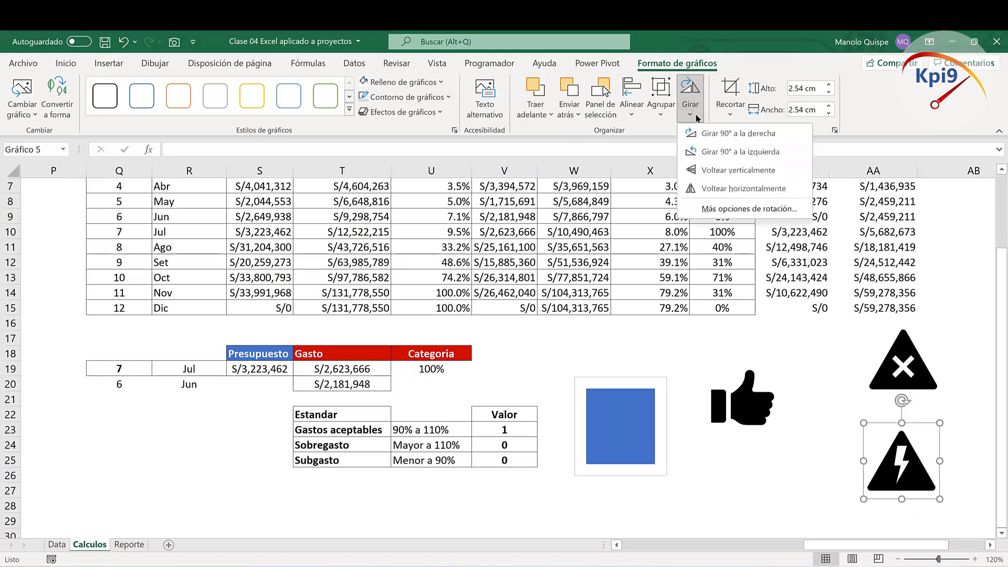
left_click(727, 170)
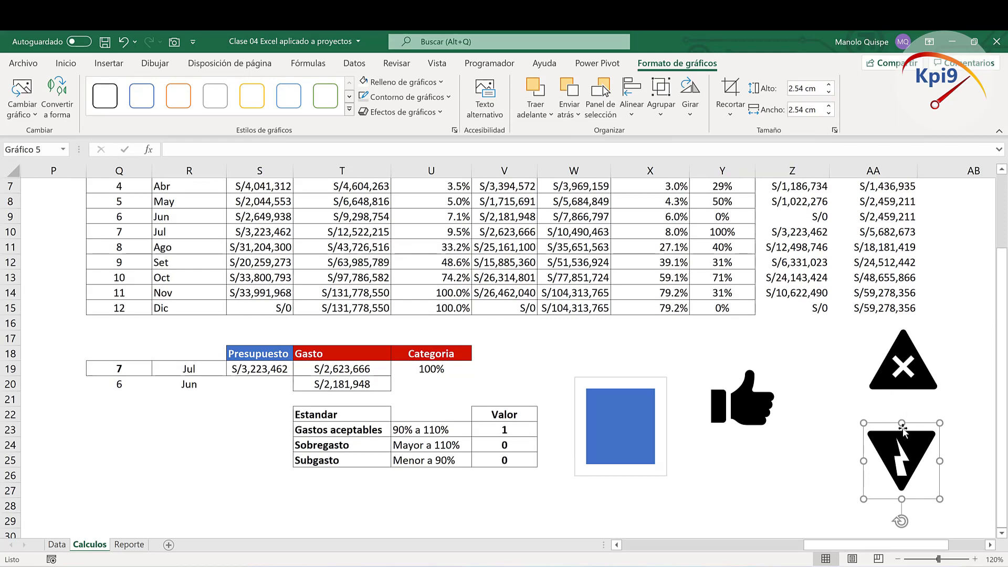
left_click_drag(904, 450, 911, 448)
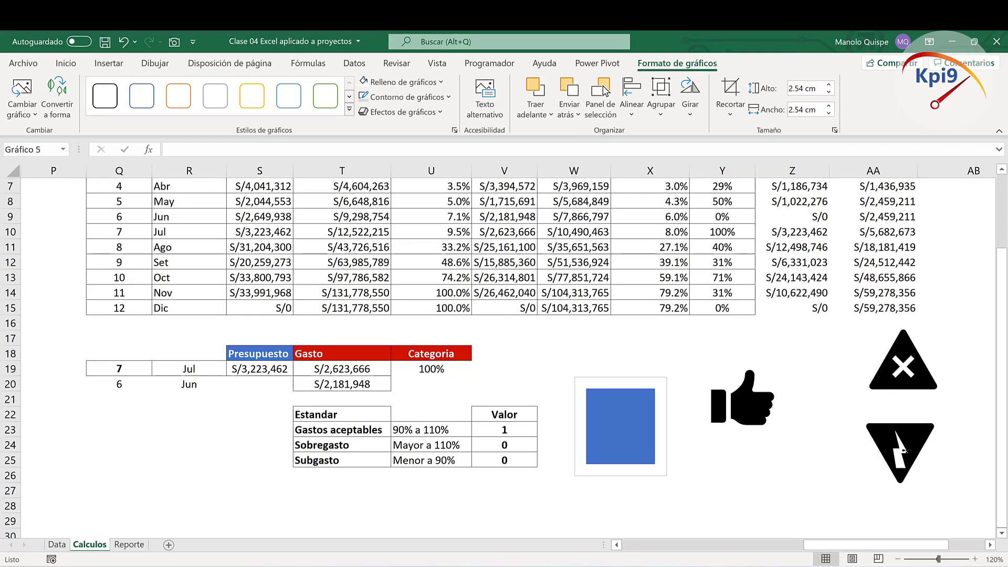
left_click(822, 473)
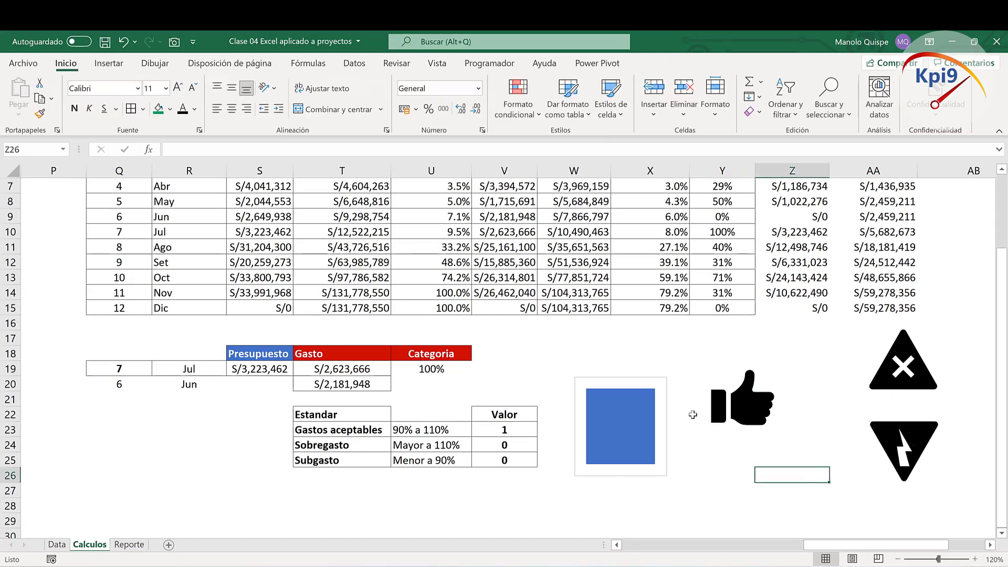
Step: Fill the thumbs-up icon green and the X warning triangle red
left_click(721, 409)
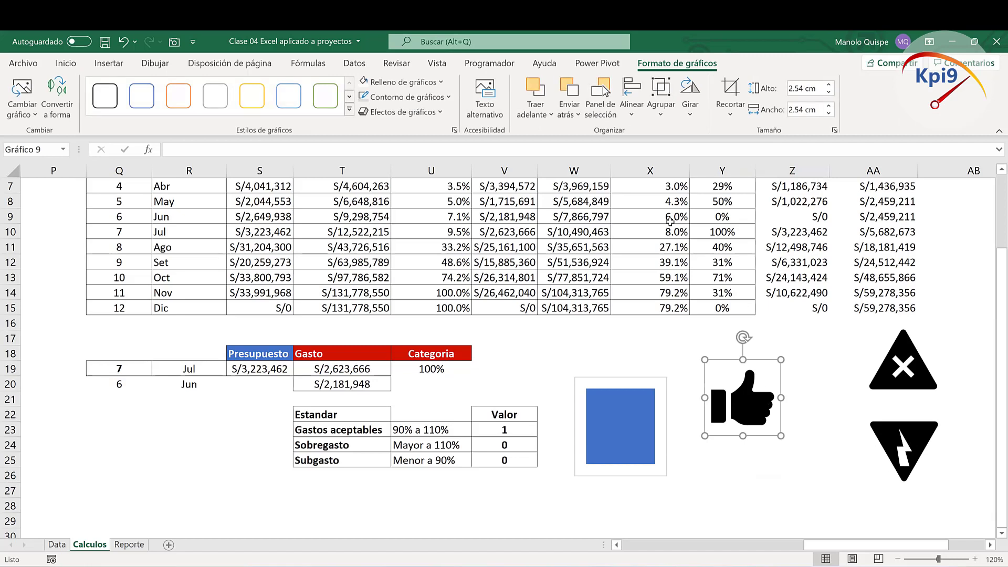
left_click(401, 82)
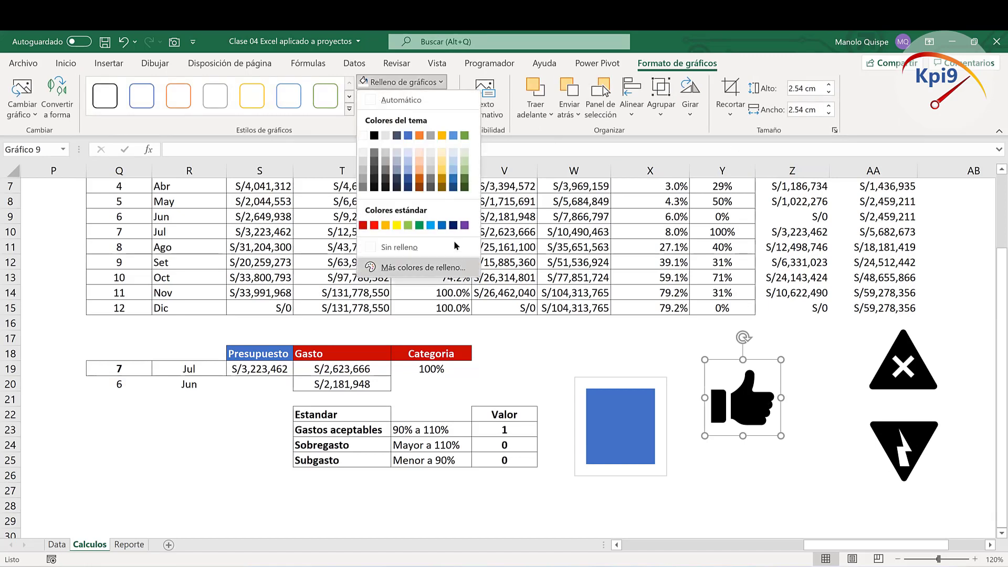
left_click(420, 226)
left_click(792, 490)
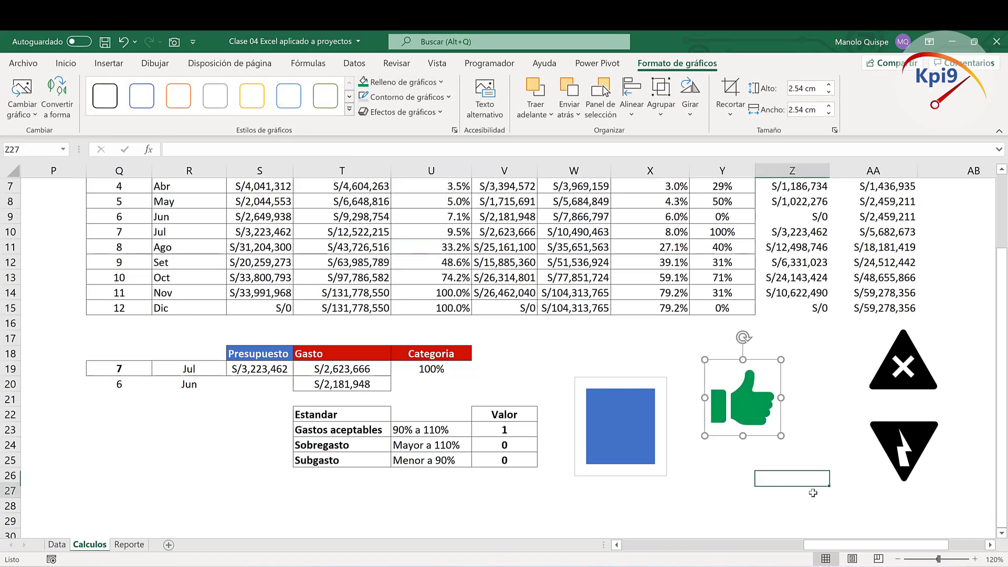
left_click(894, 384)
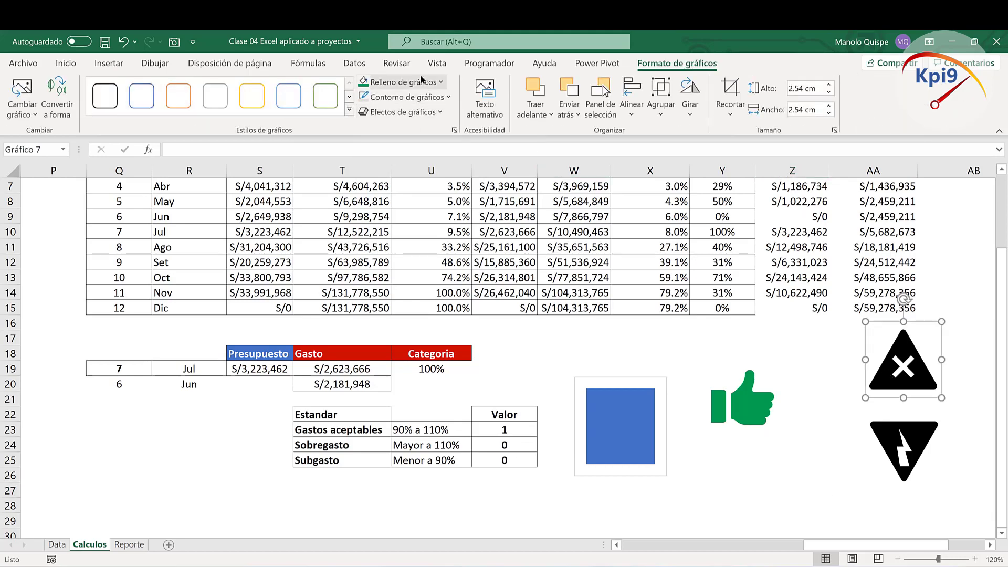
left_click(402, 81)
left_click(374, 226)
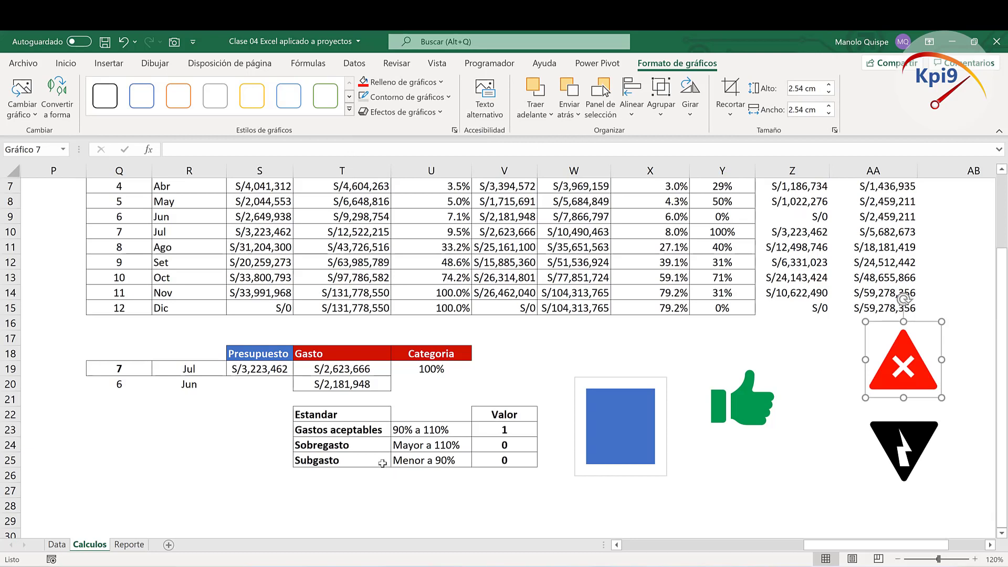
Step: Give the flipped lightning triangle a gold fill
left_click(922, 447)
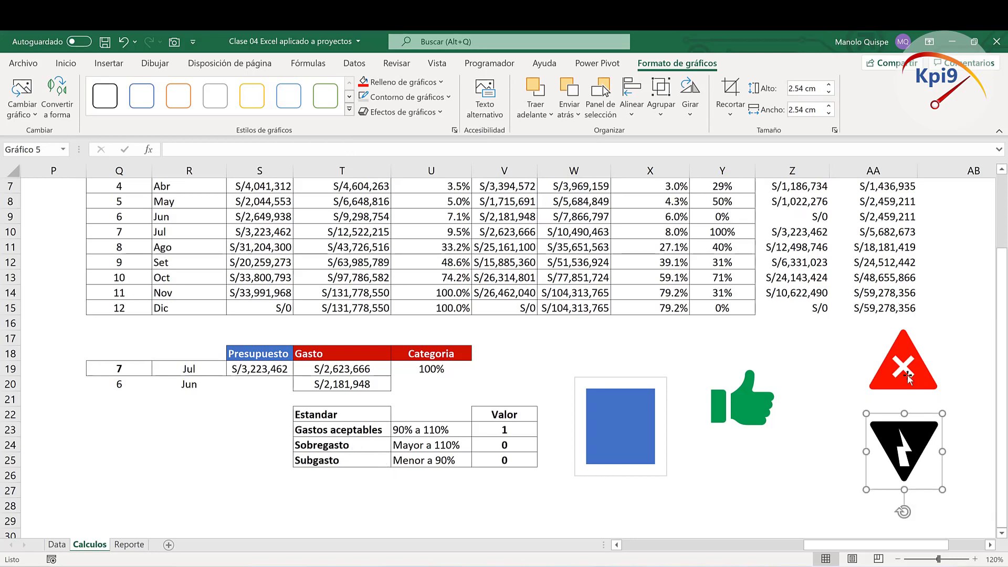
left_click(364, 82)
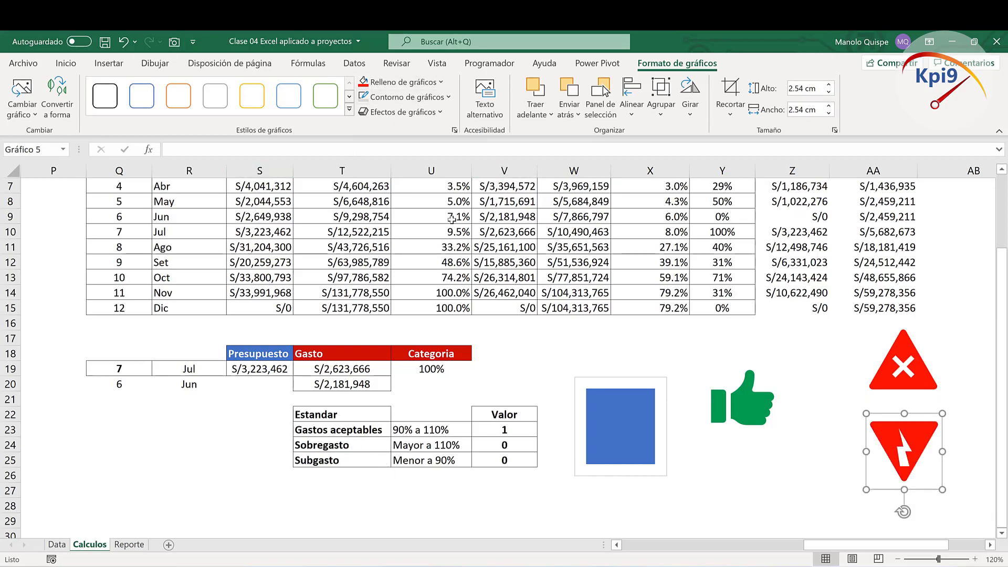
left_click(820, 458)
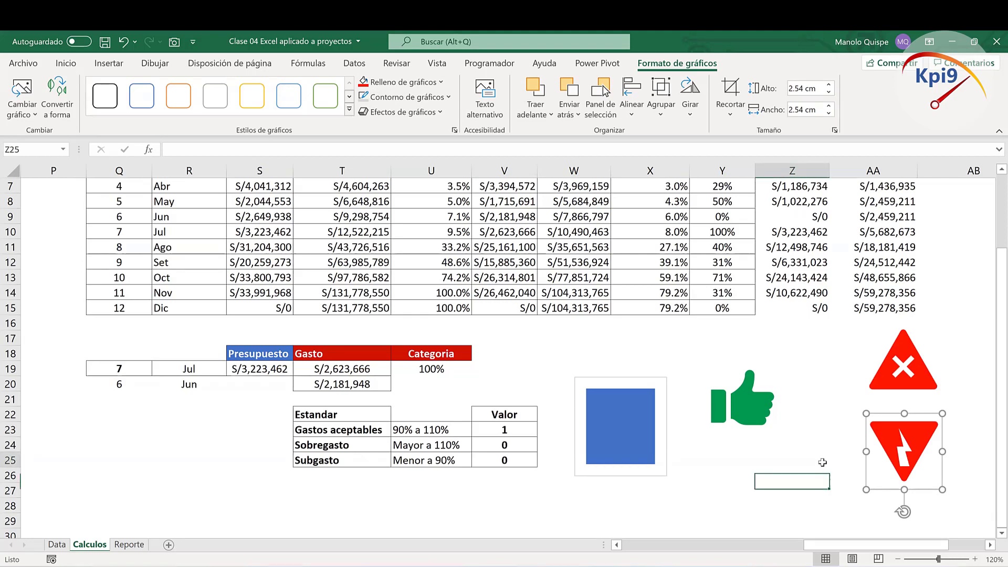
left_click(925, 459)
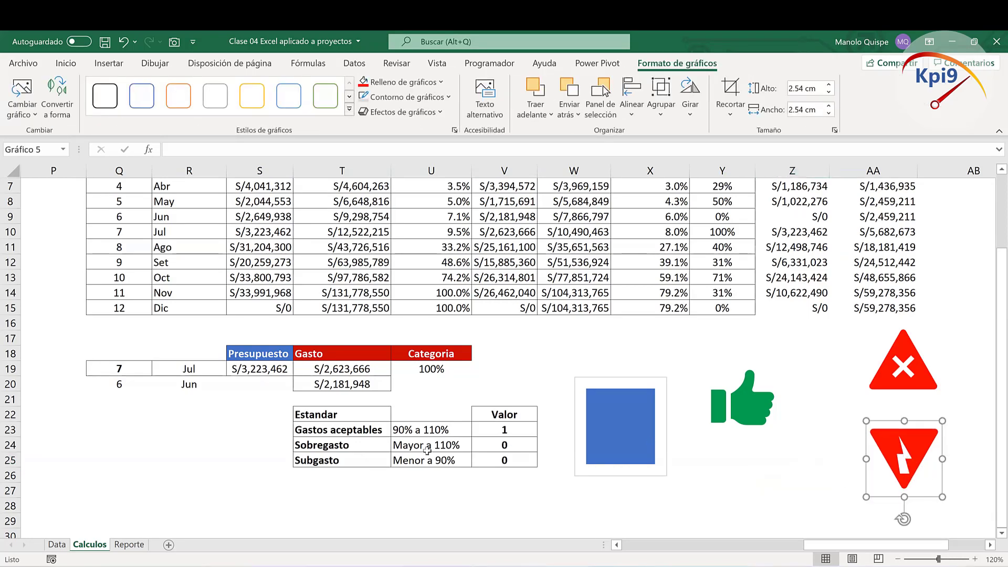
left_click(712, 483)
left_click(888, 452)
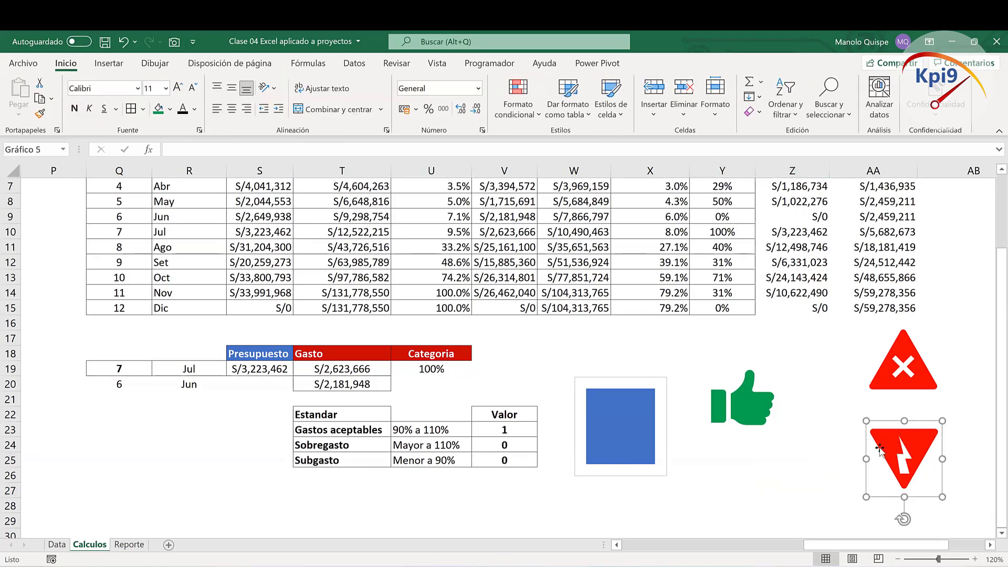
left_click(401, 82)
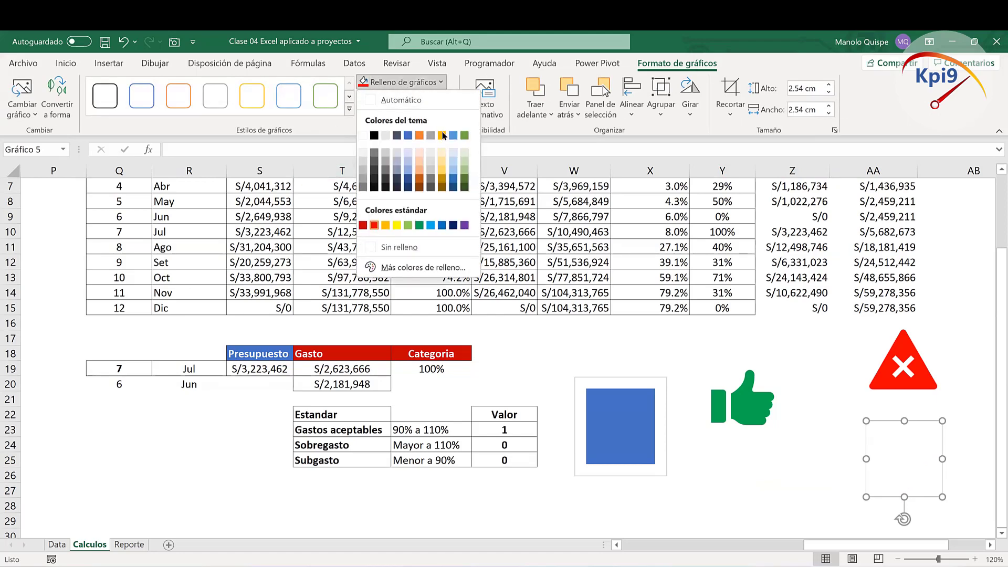
left_click(443, 138)
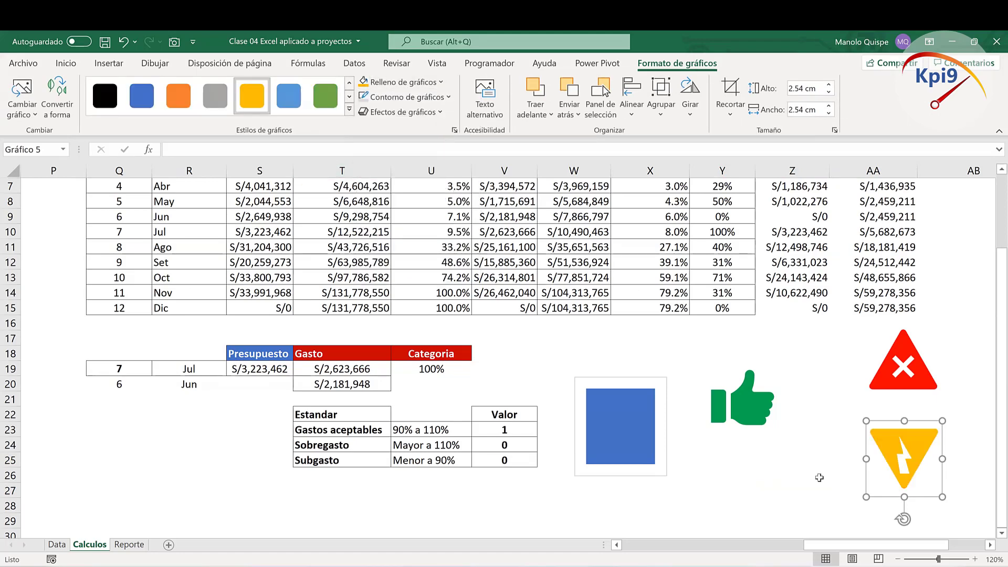
left_click(793, 474)
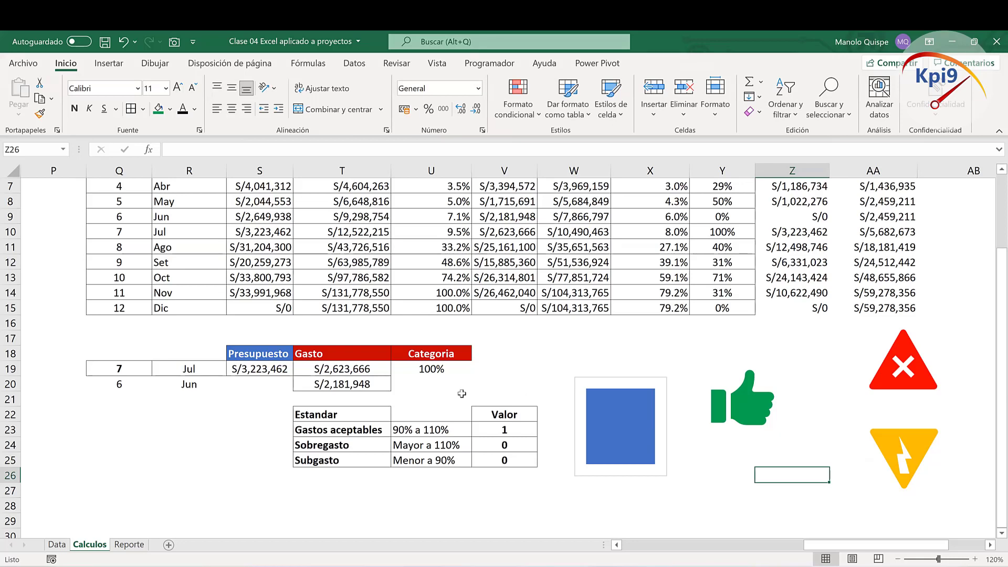
Step: Fill the chart's blue bar with the copied thumbs-up icon and test 85% in U19
left_click(450, 373)
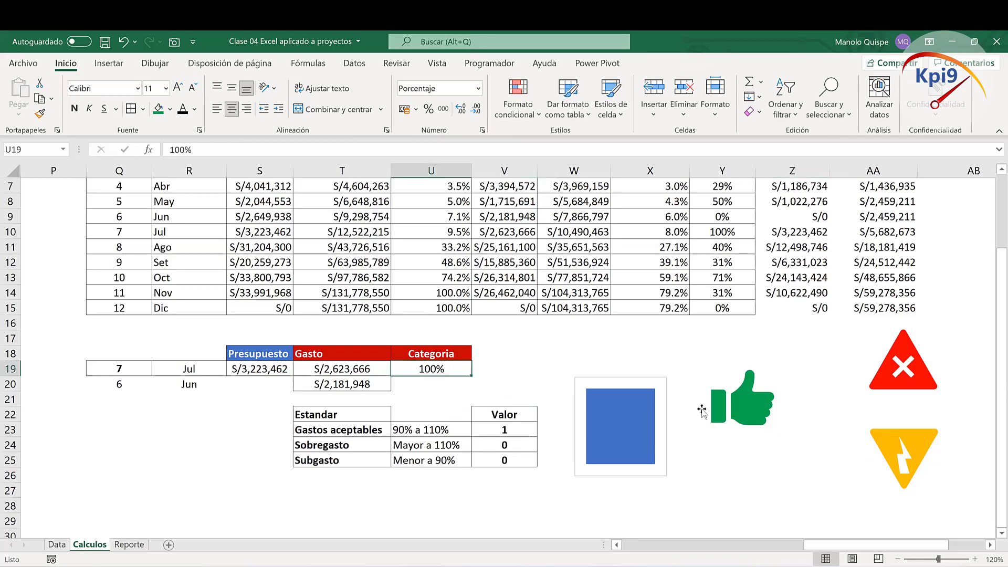
left_click(759, 407)
key("ctrl+c")
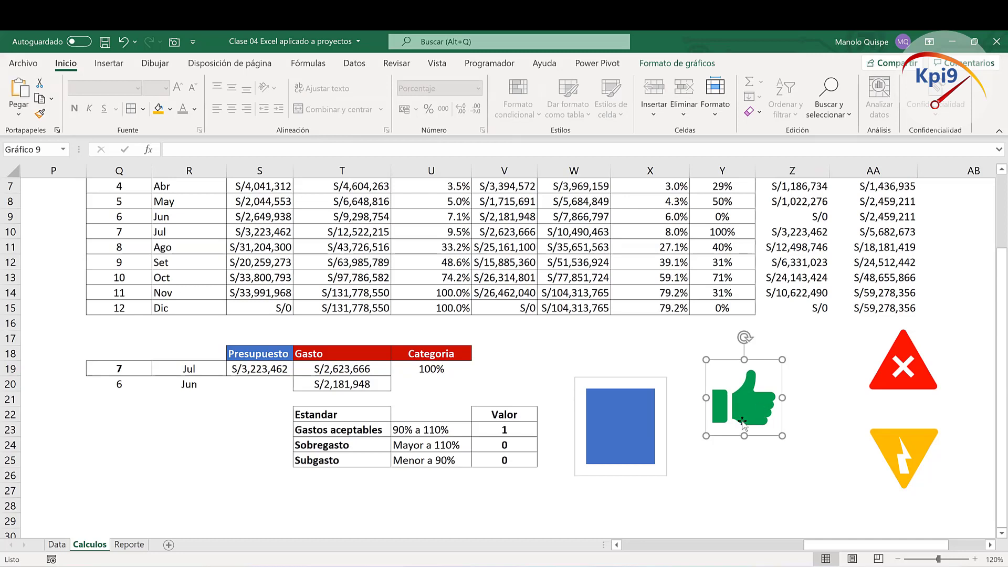
double_click(628, 435)
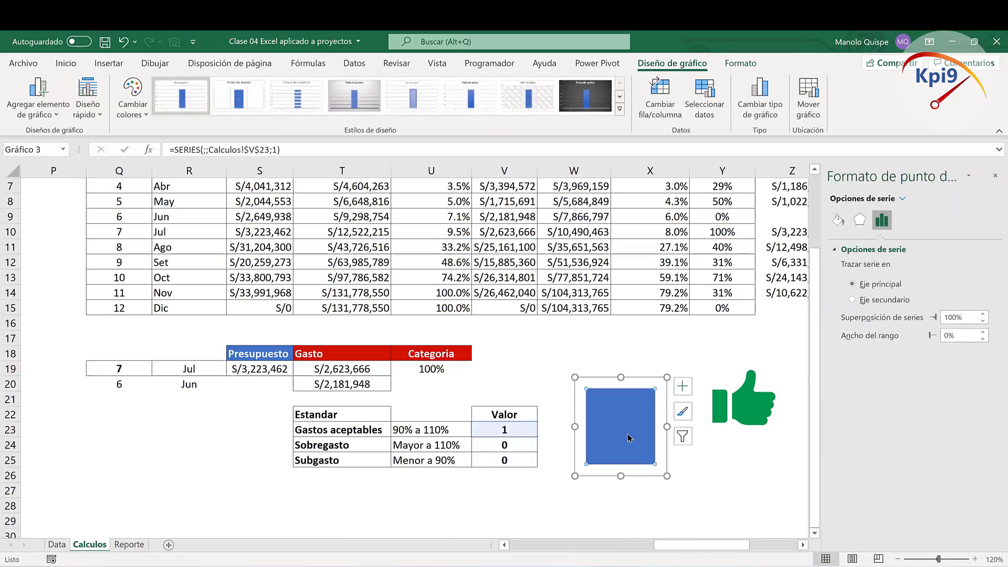
key("ctrl+v")
left_click(693, 351)
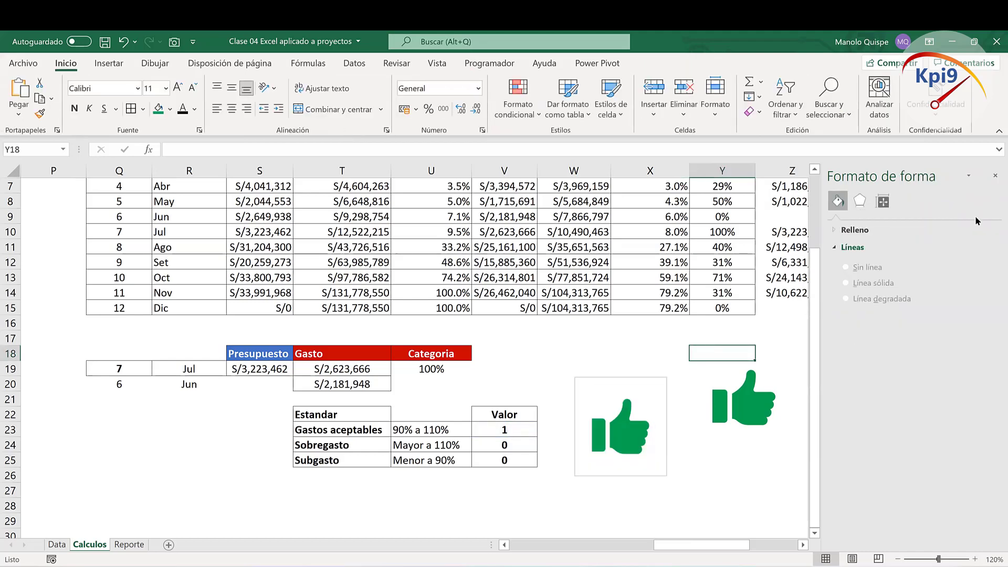
left_click(994, 177)
left_click(440, 369)
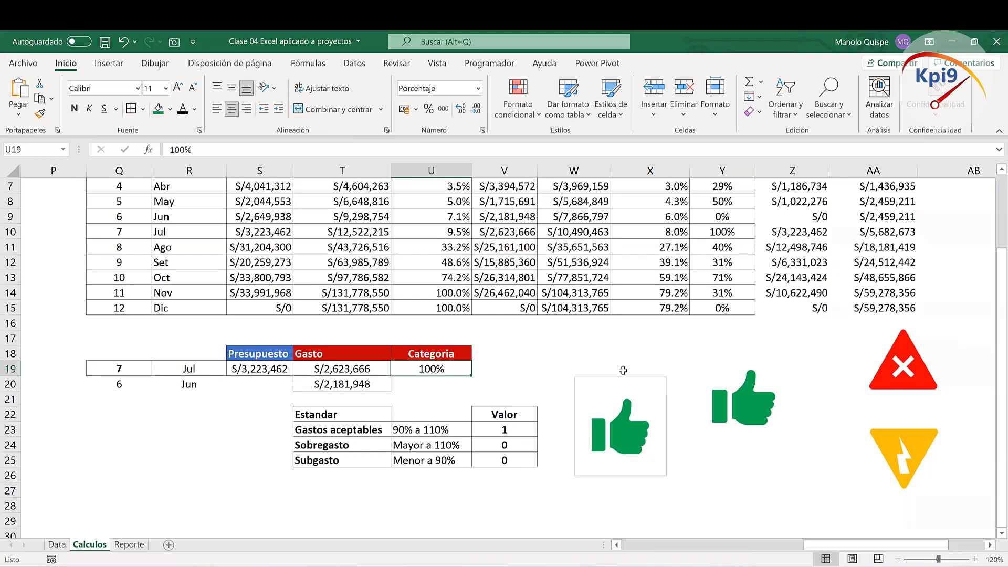
type("85")
key("Return")
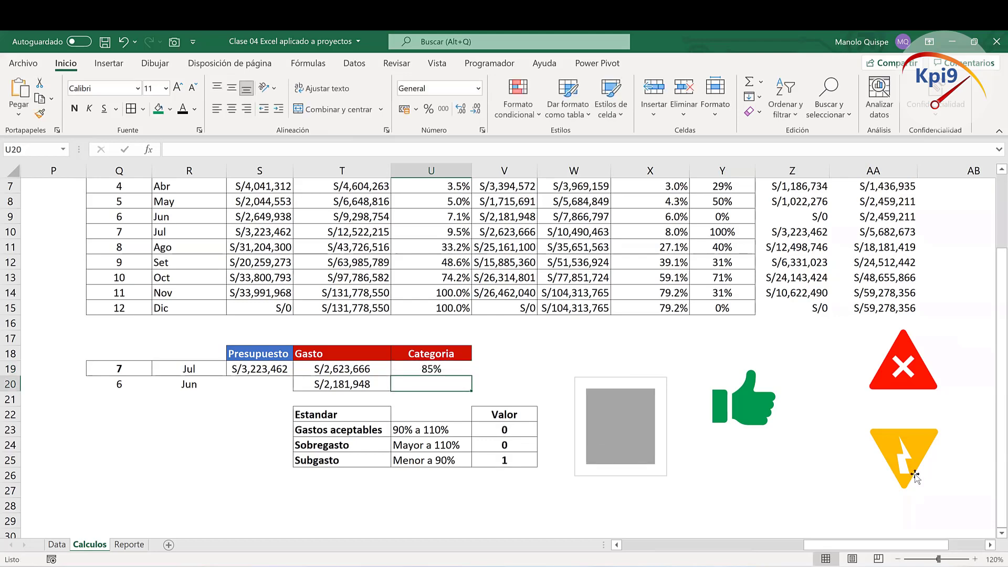
Step: Fill the grey bar with the gold lightning triangle and test 150% in U19
left_click(914, 468)
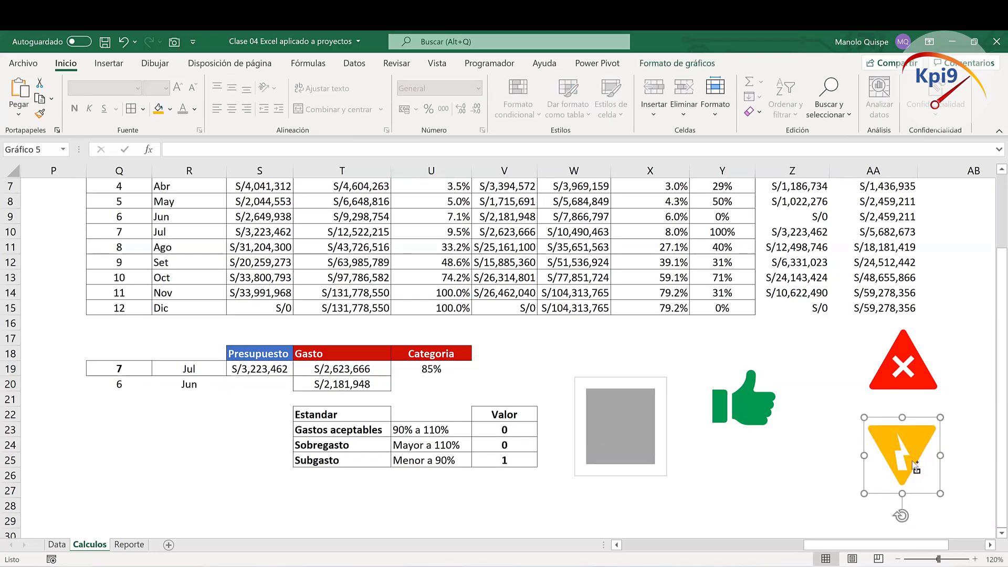
double_click(634, 442)
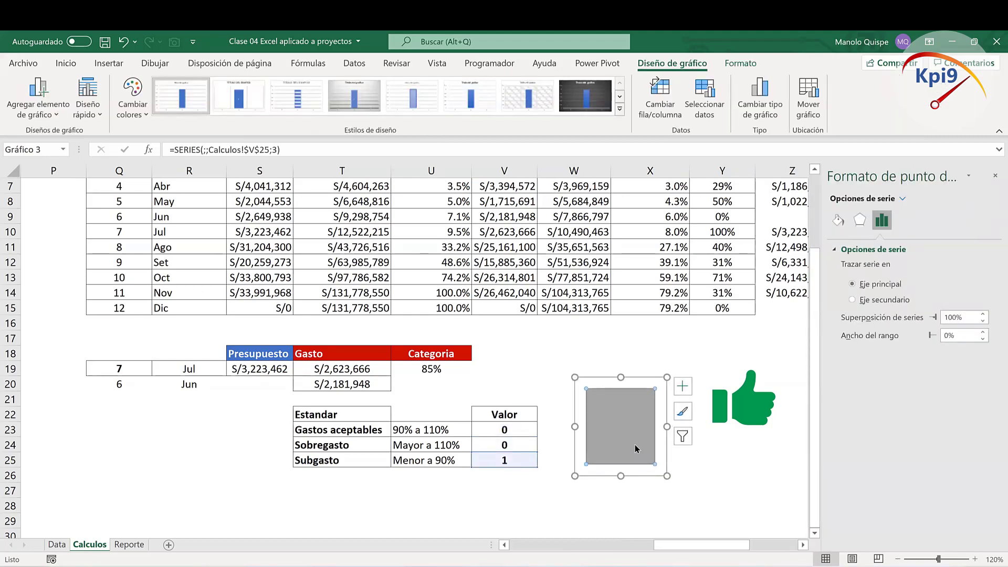
key("ctrl+v")
left_click(709, 349)
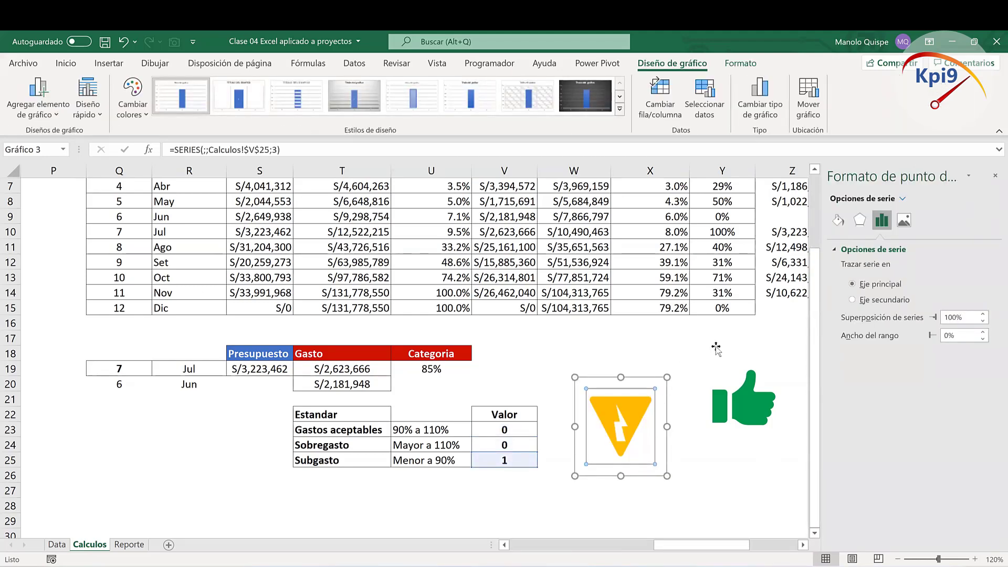
left_click(995, 175)
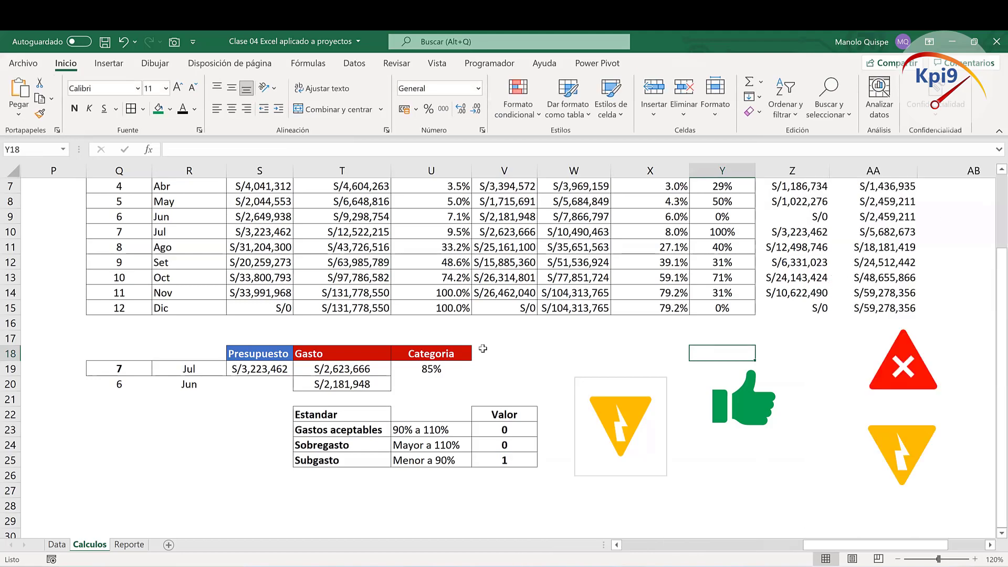
left_click(438, 369)
type("150")
key("Return")
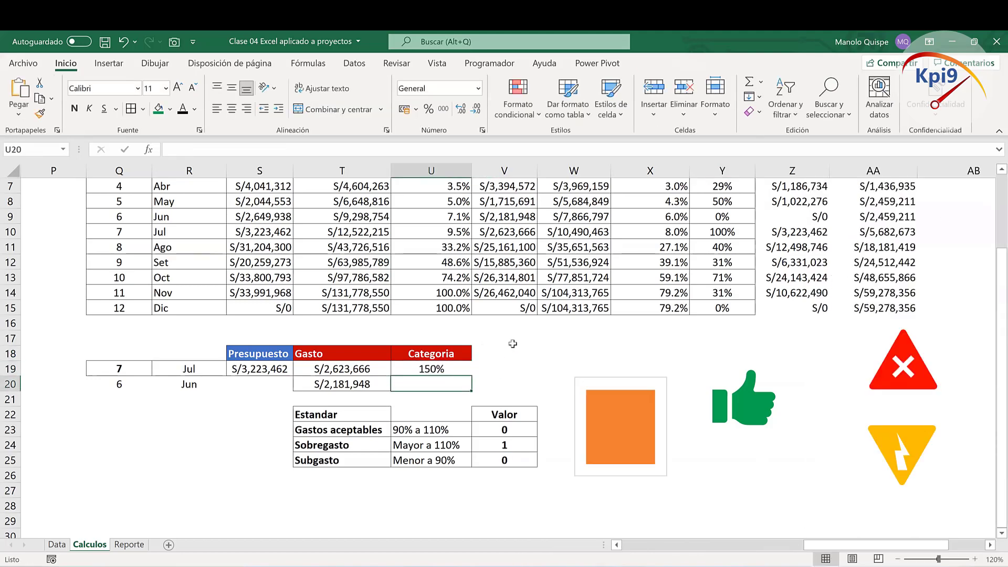
Step: Fill the bar with the red X warning triangle and remove the chart from Calculos
left_click(908, 373)
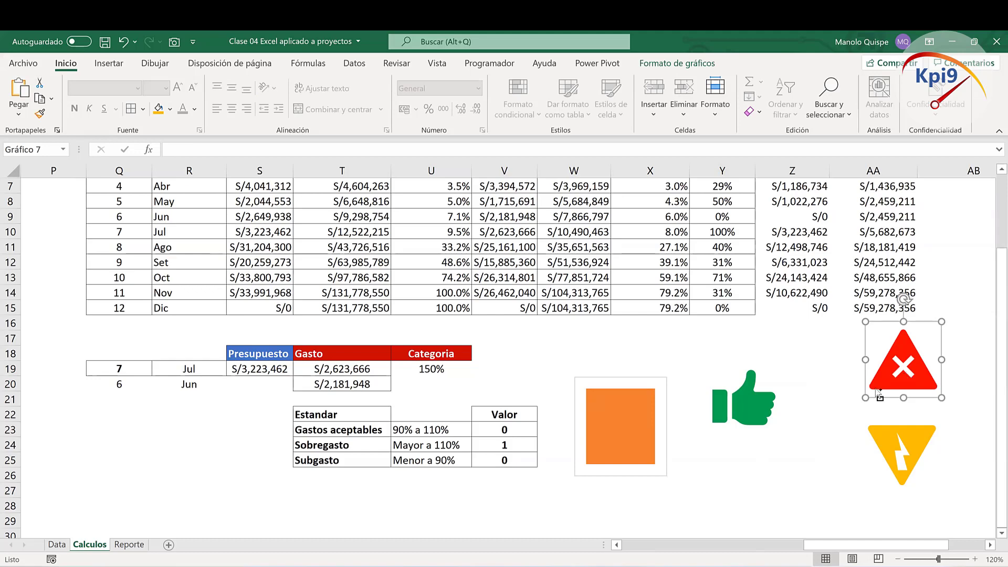
double_click(613, 441)
left_click(613, 441)
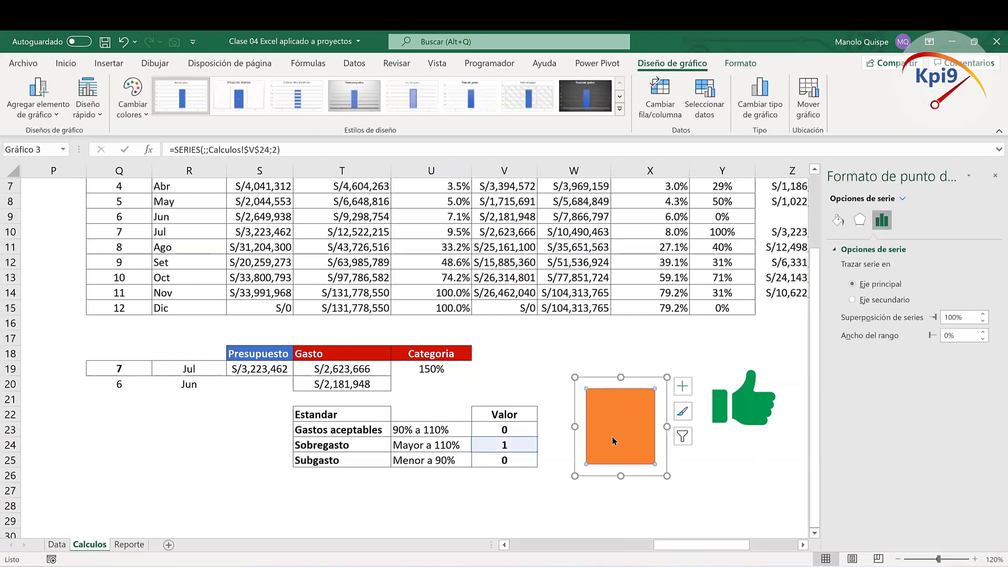
key("ctrl+v")
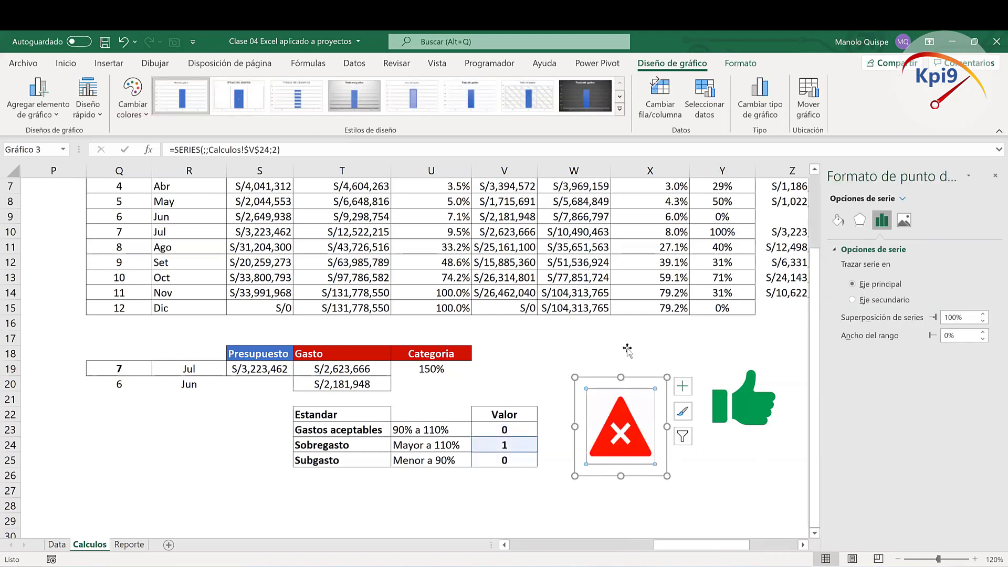
left_click(638, 378, "ctrl")
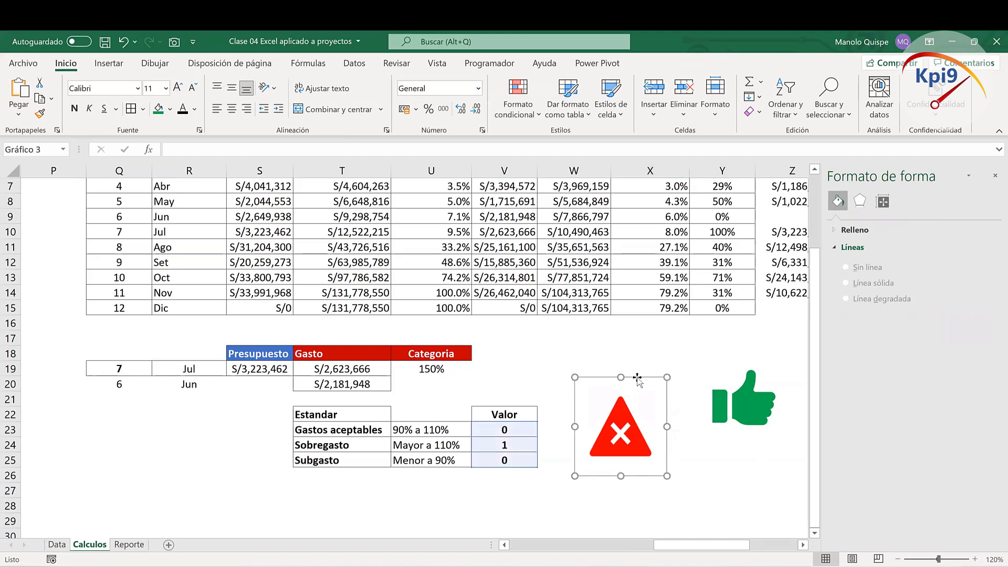
left_click(638, 380)
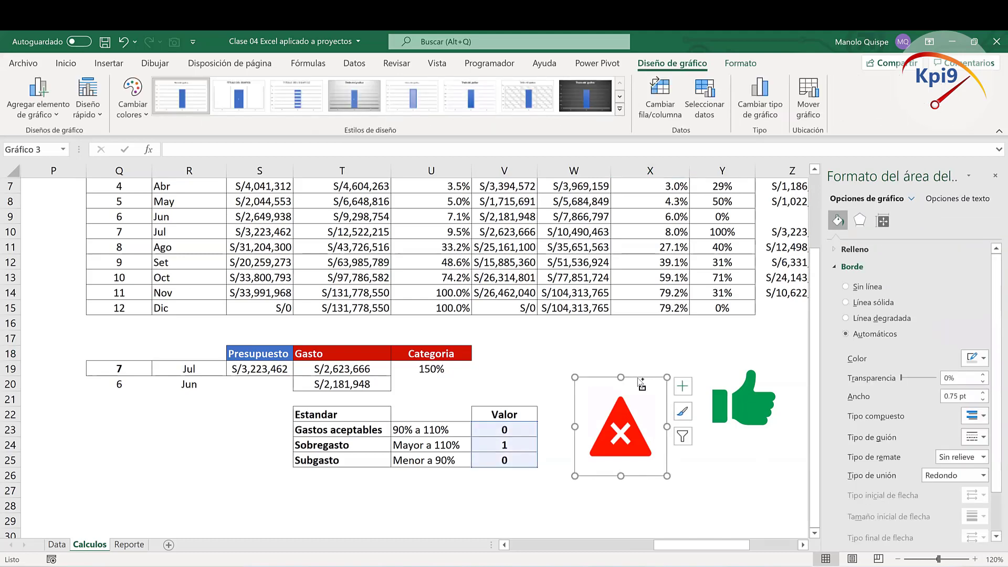
key("Delete")
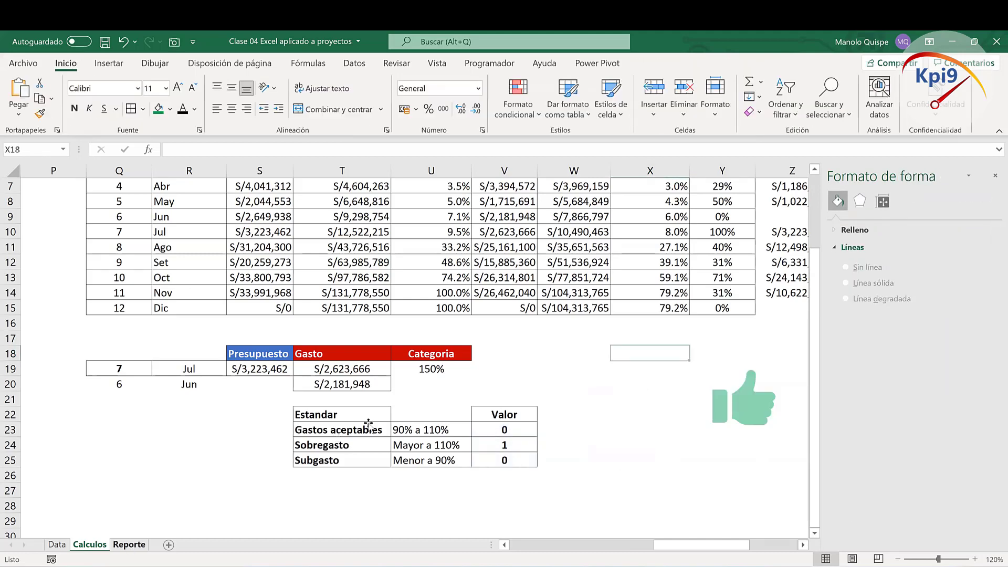
Step: Paste the warning-icon chart on Reporte, shrink it to card size beside the Gasto card
left_click(127, 546)
key("ctrl+v")
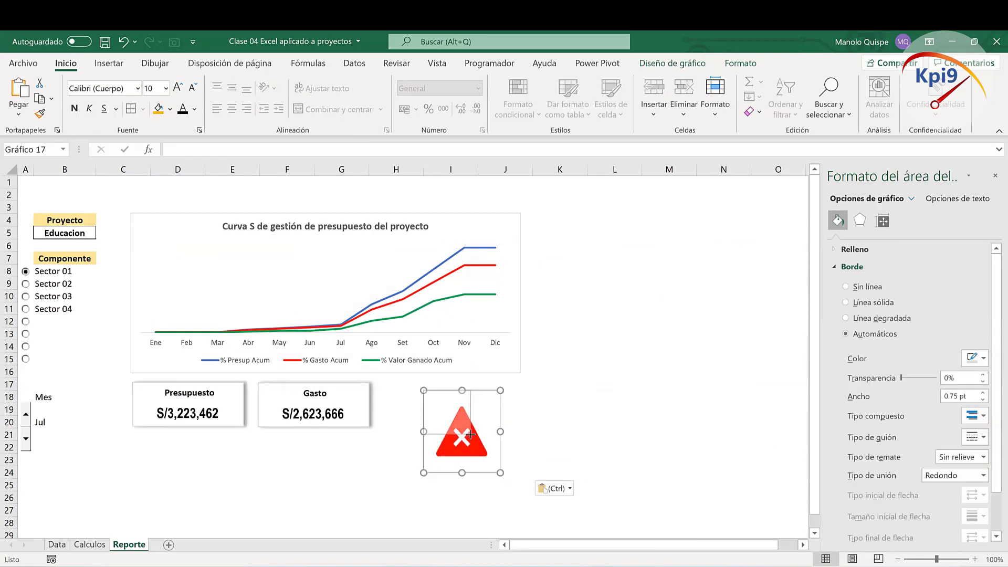
left_click_drag(474, 438, 409, 424)
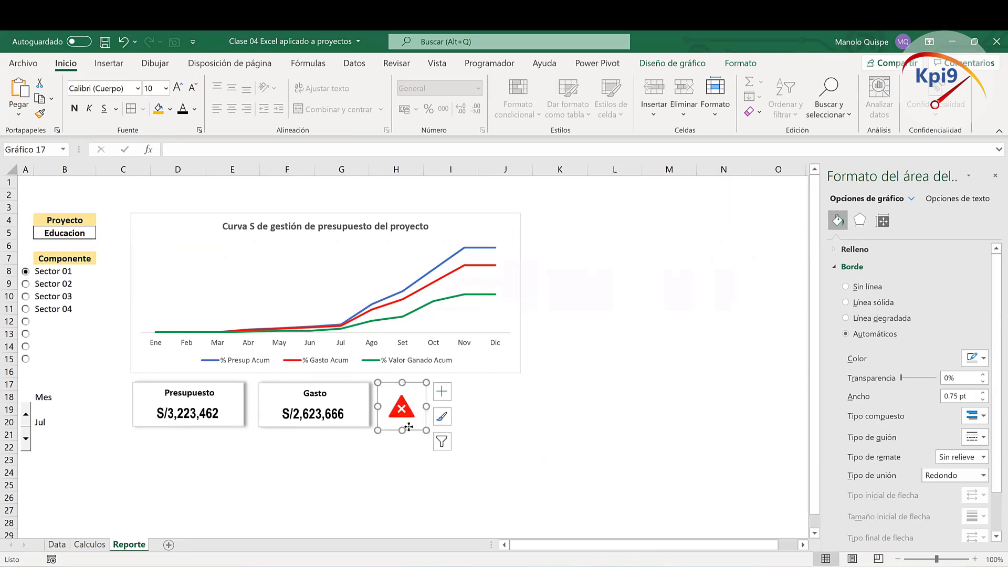
left_click_drag(408, 426, 405, 429)
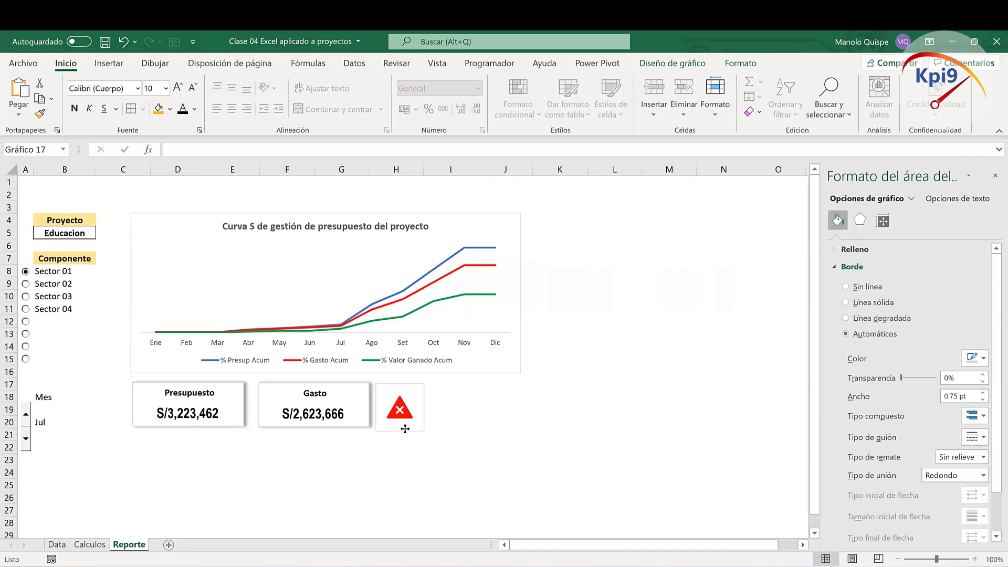
left_click_drag(405, 429, 419, 433)
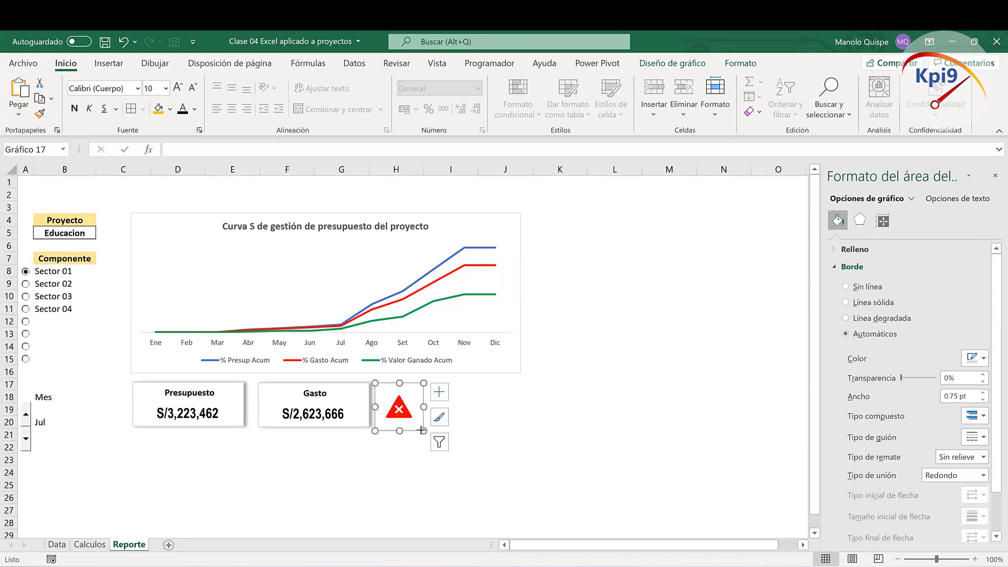
left_click(391, 462)
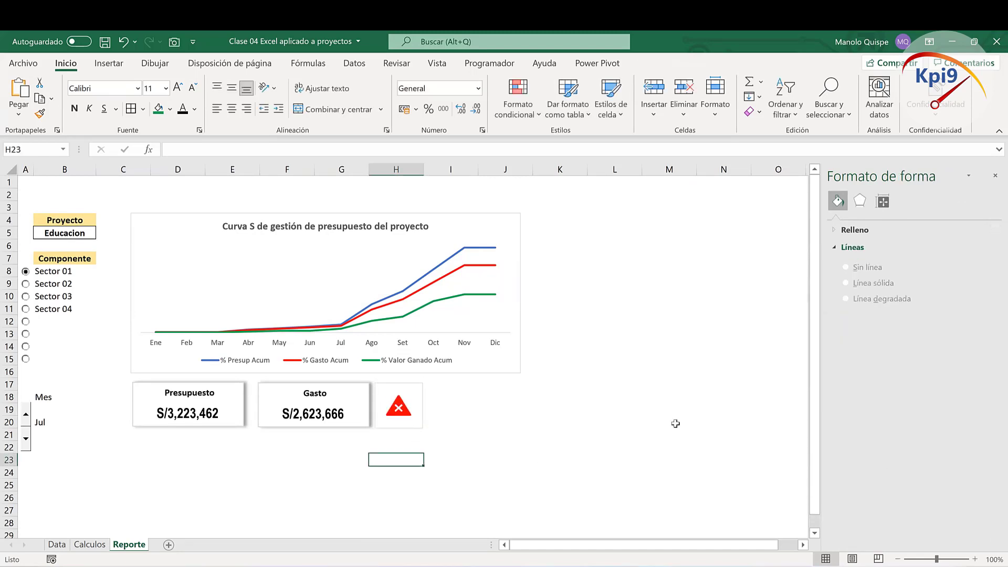
left_click_drag(422, 398, 425, 396)
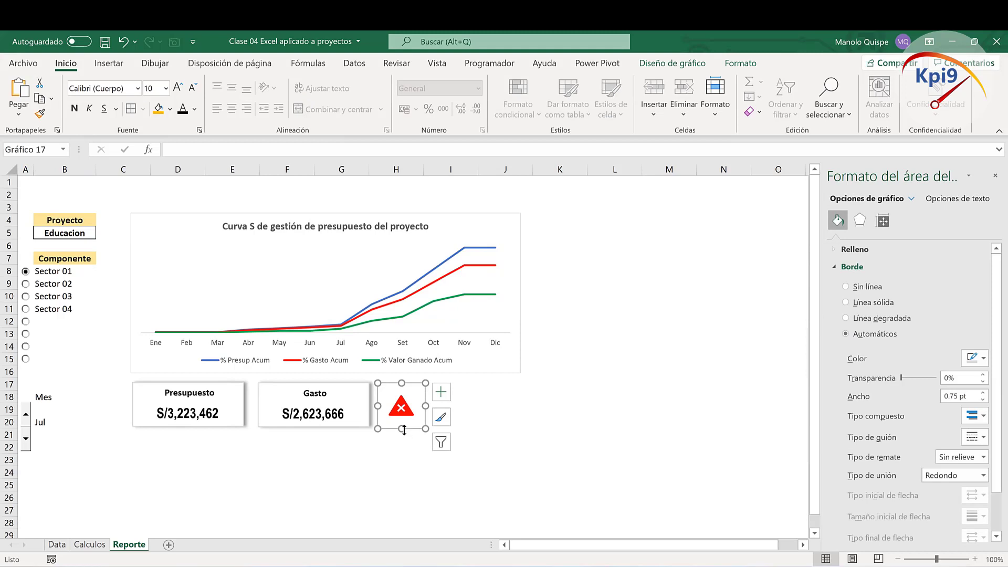
left_click_drag(404, 430, 404, 429)
Step: Give the warning-icon chart a solid border, white fill and an outer shadow
left_click(741, 63)
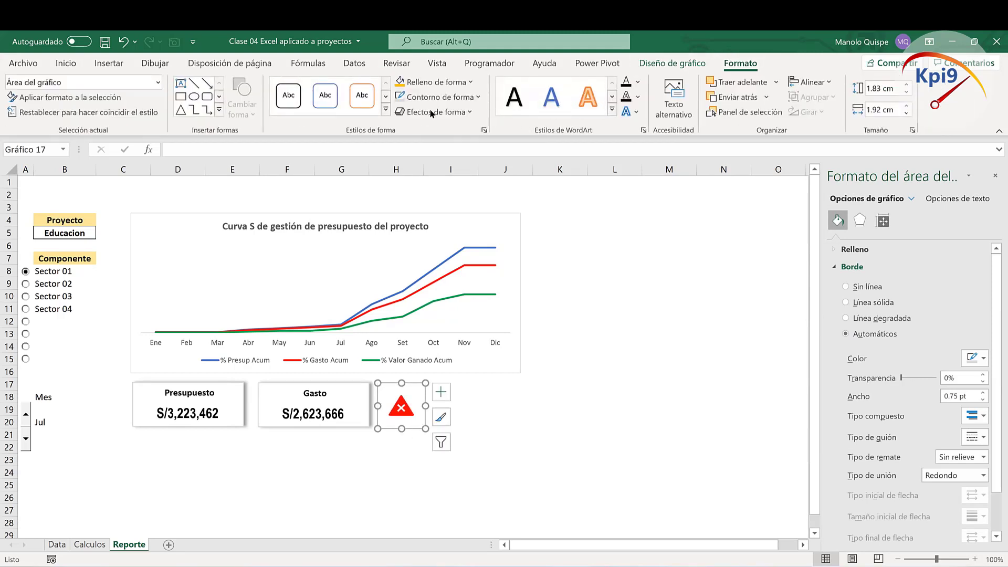
left_click(399, 98)
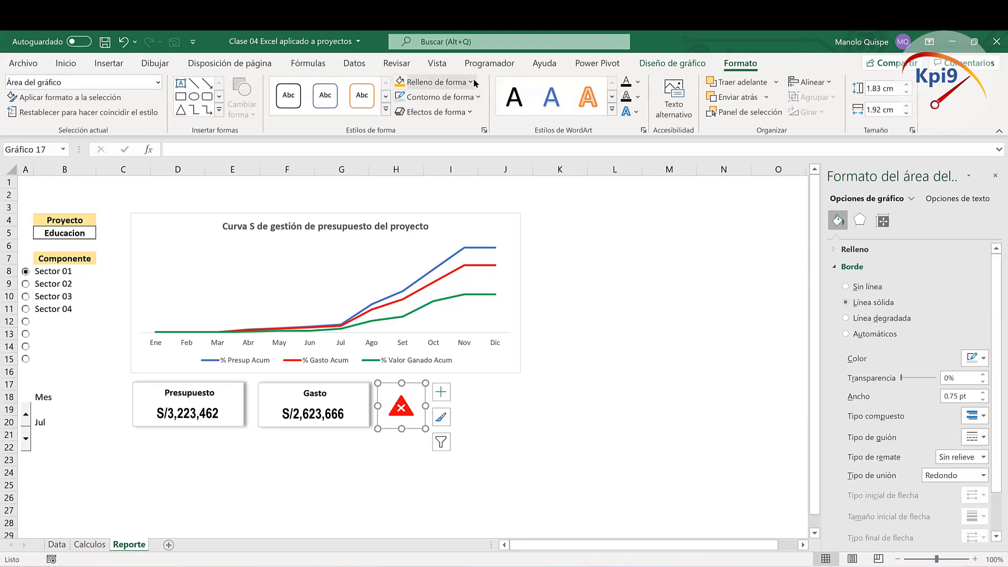
left_click(462, 82)
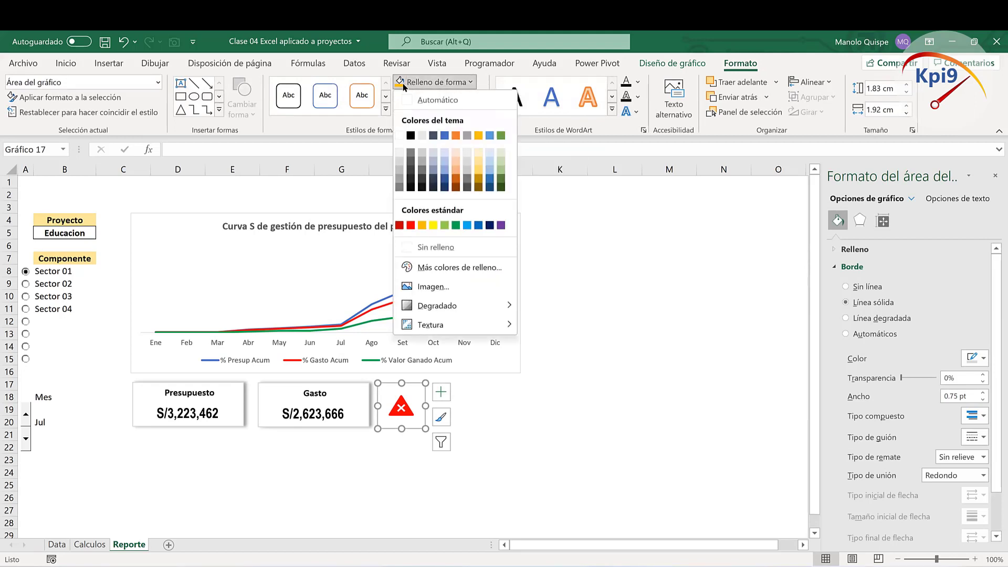
left_click(399, 135)
left_click(601, 336)
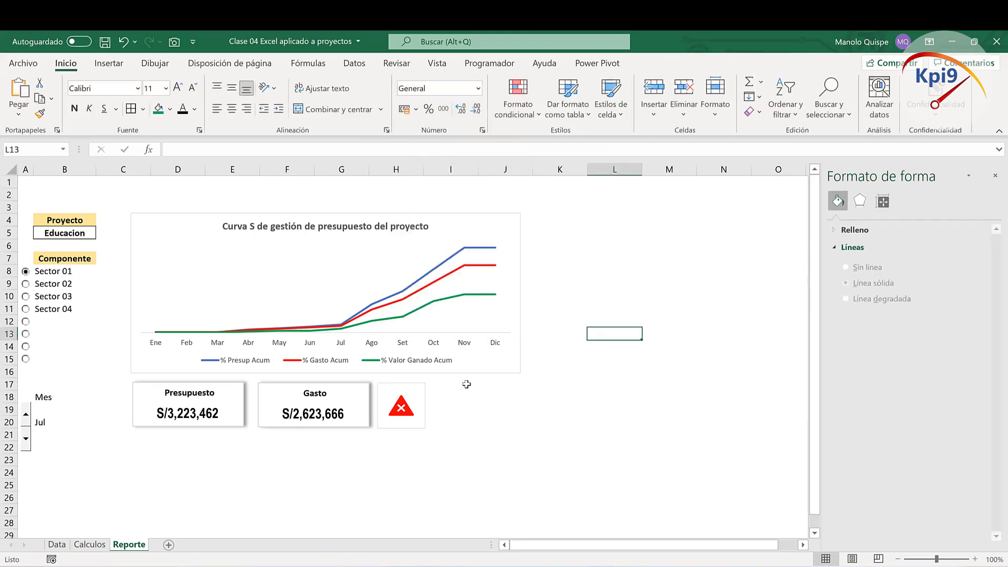
left_click(418, 391)
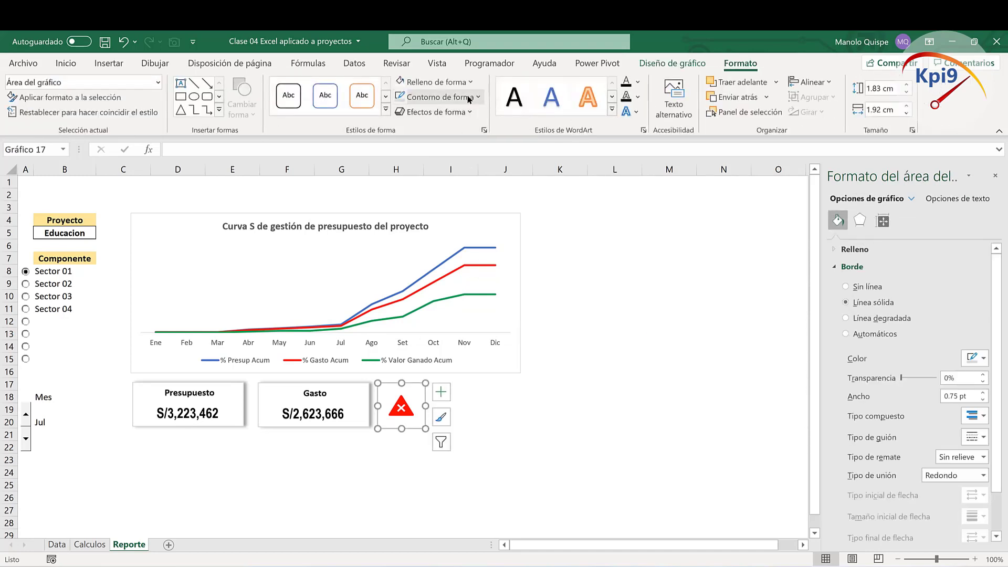
left_click(436, 112)
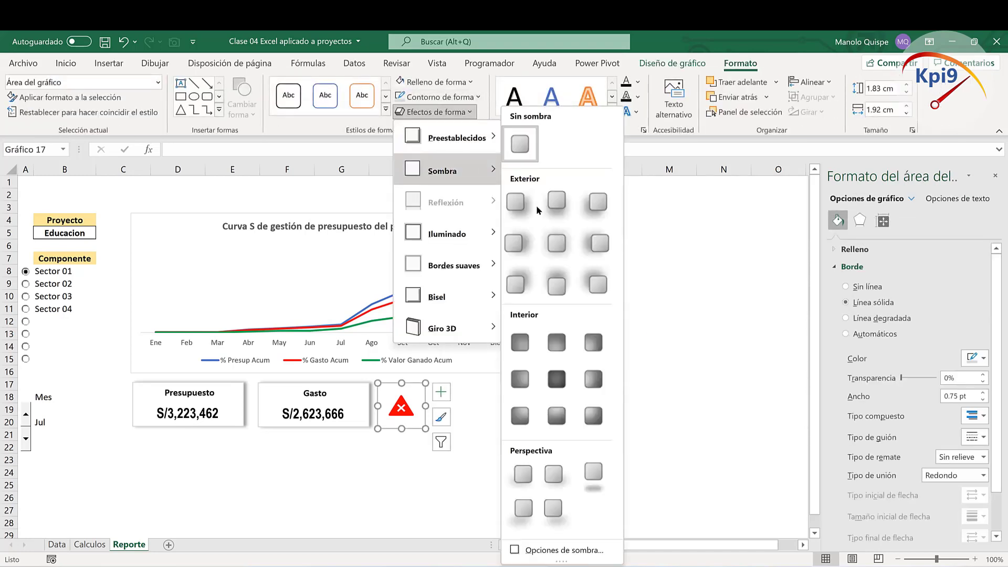
left_click(672, 371)
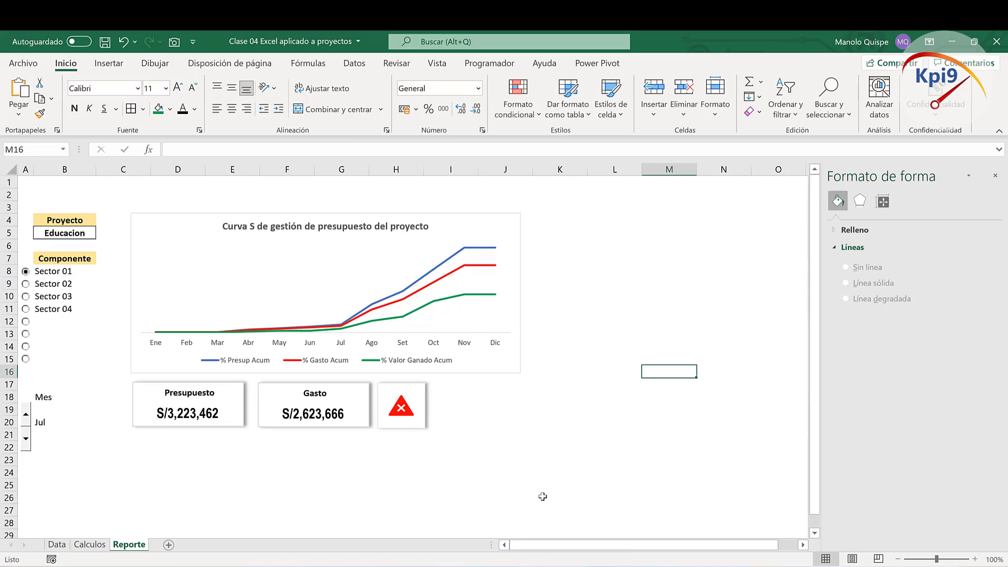
left_click_drag(422, 428, 419, 428)
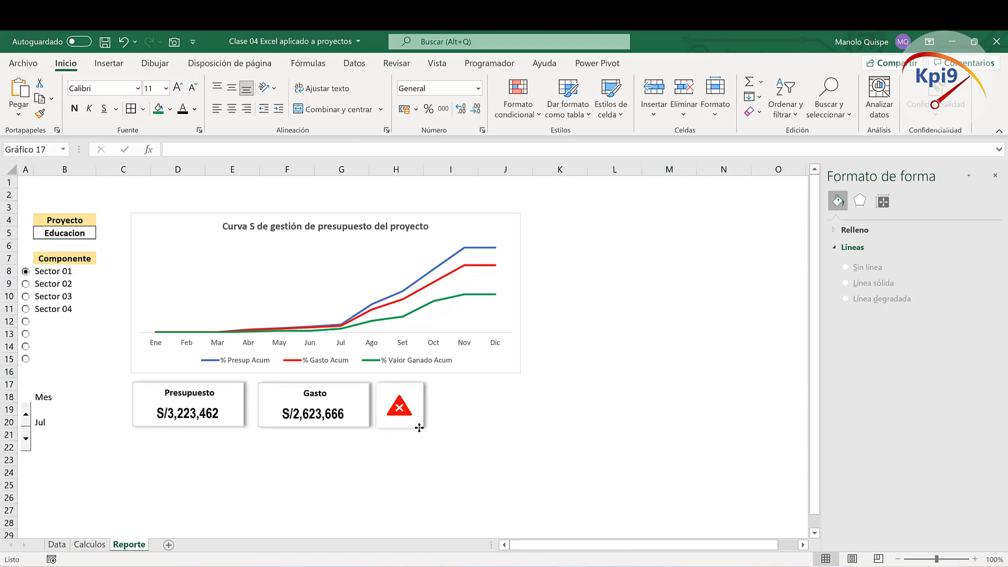
Step: Set the warning-icon chart's height to 1.77 cm to match the Gasto card
left_click(356, 426)
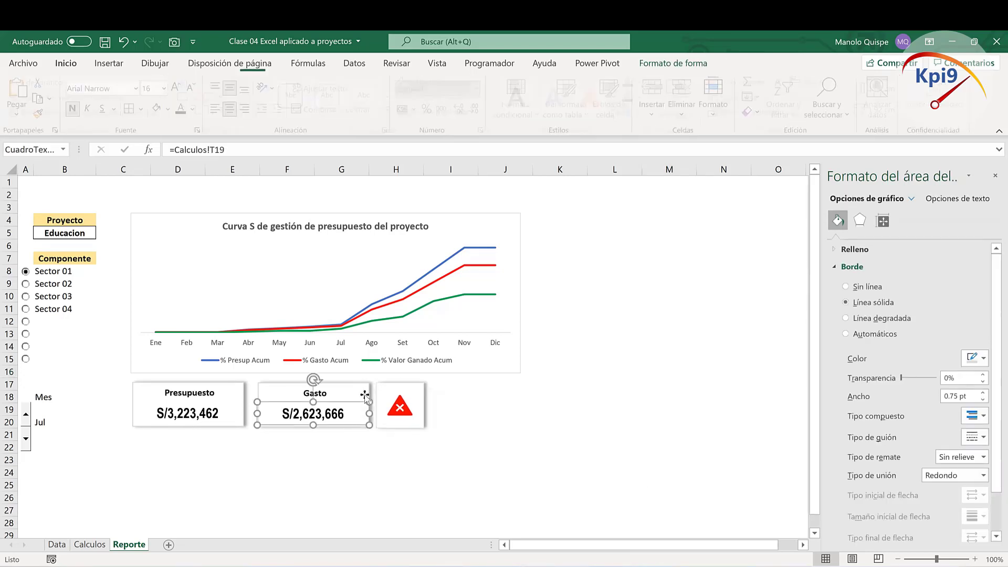
left_click(366, 390)
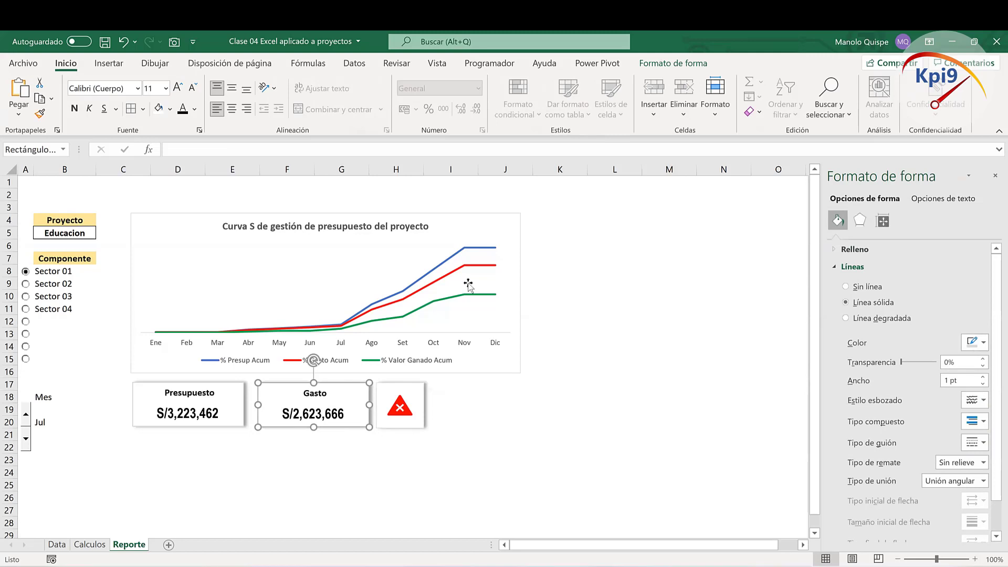
left_click(704, 64)
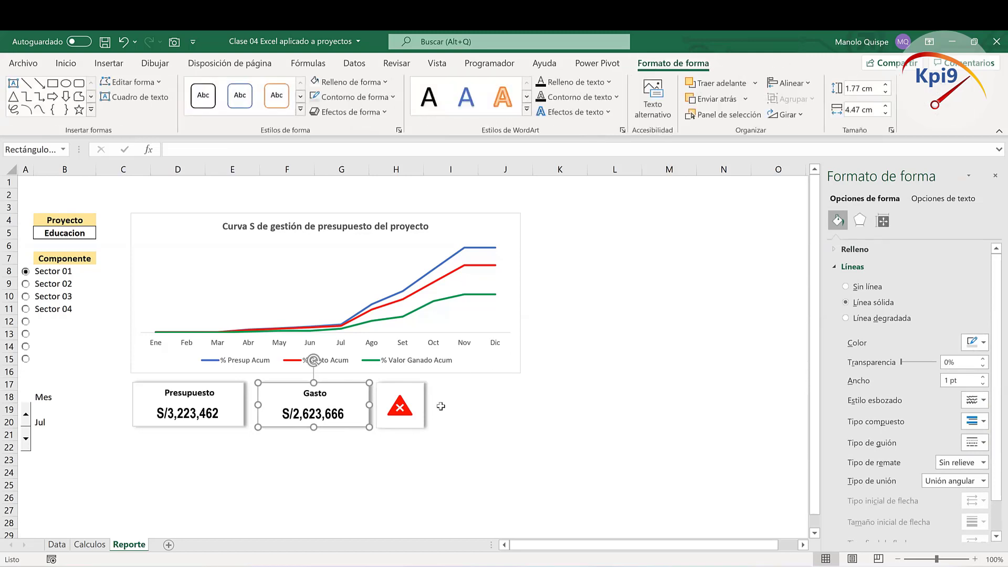
left_click(424, 398)
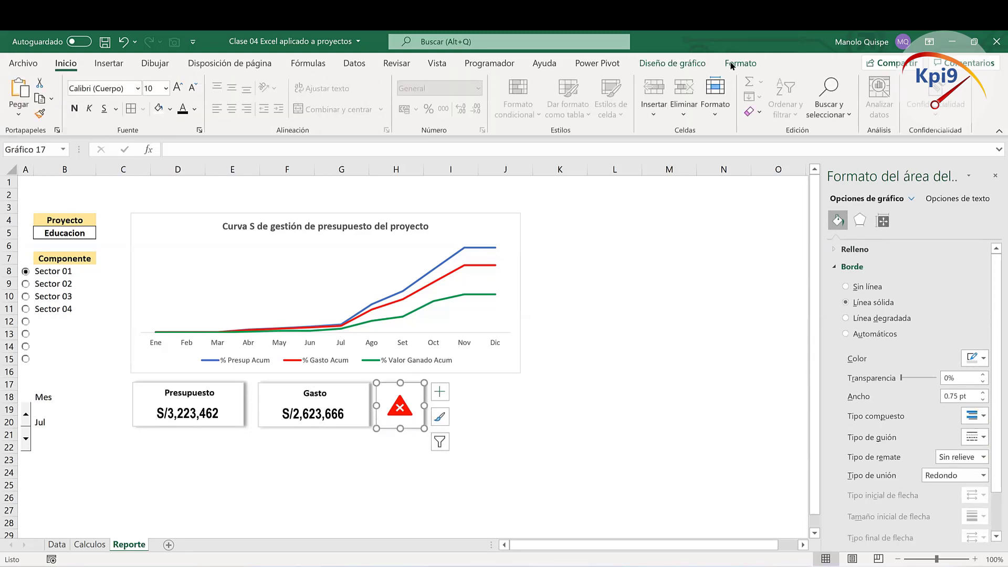
left_click(740, 63)
left_click(892, 88)
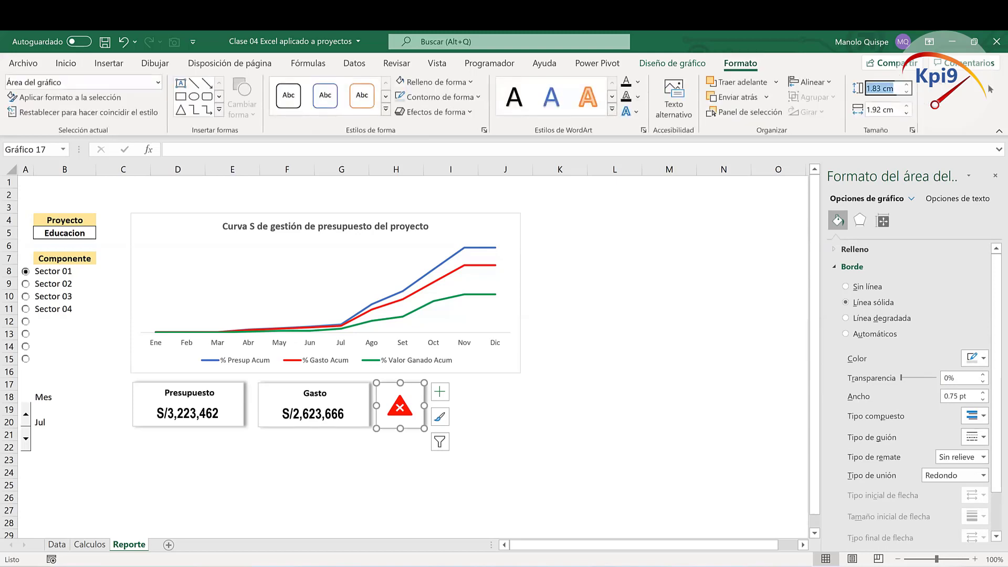
key("BackSpace")
key("Return")
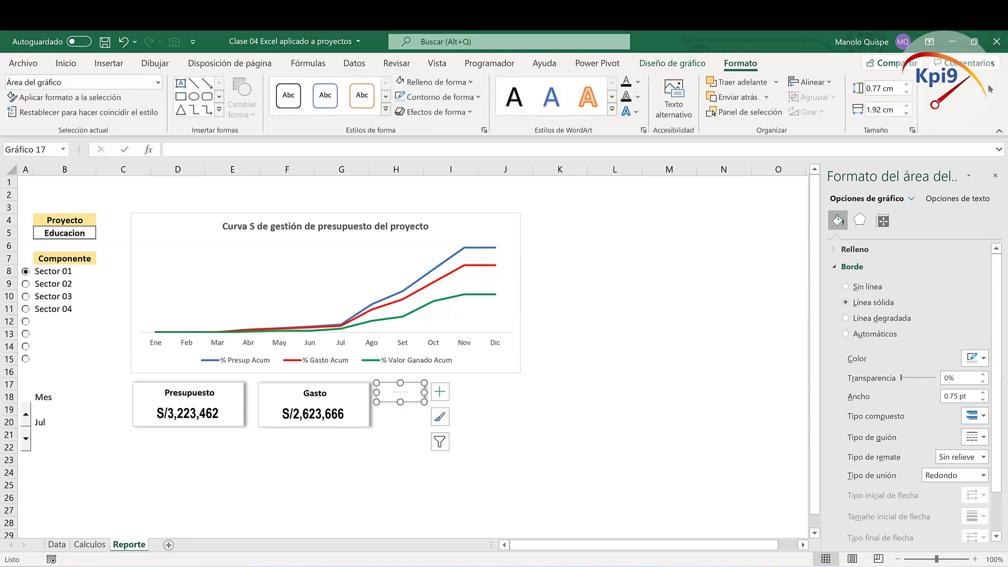
left_click(888, 88)
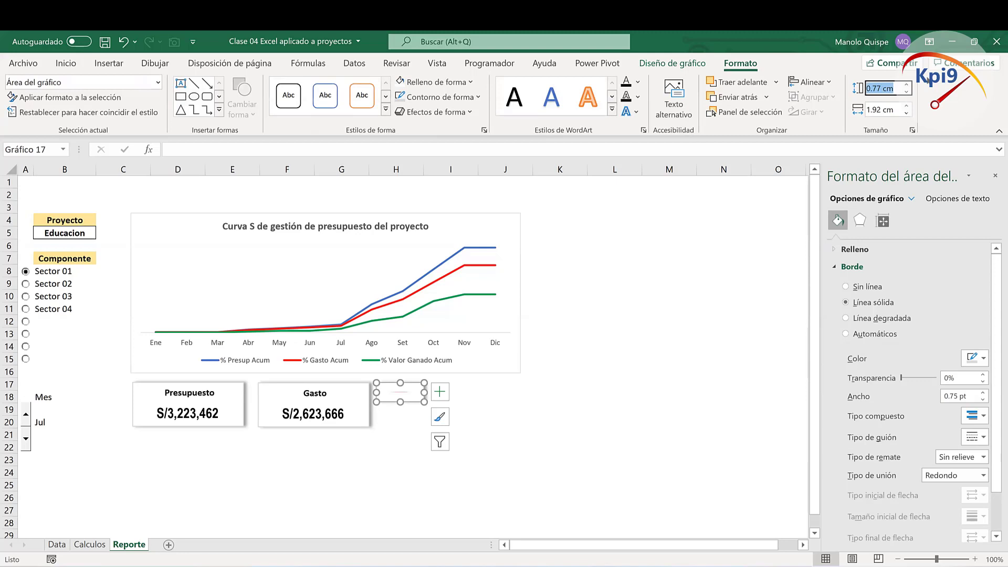
type("1.77")
key("Return")
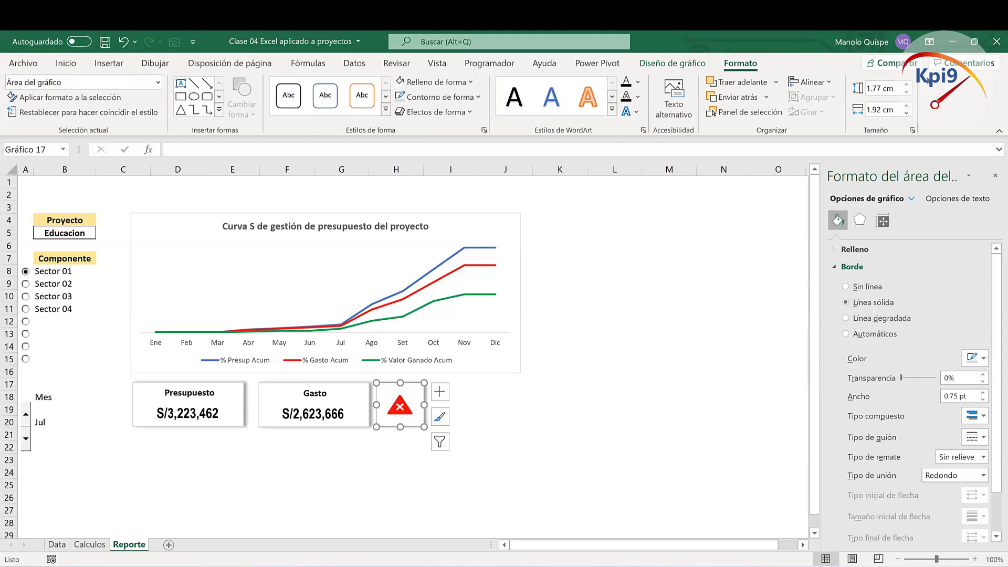
left_click(656, 386)
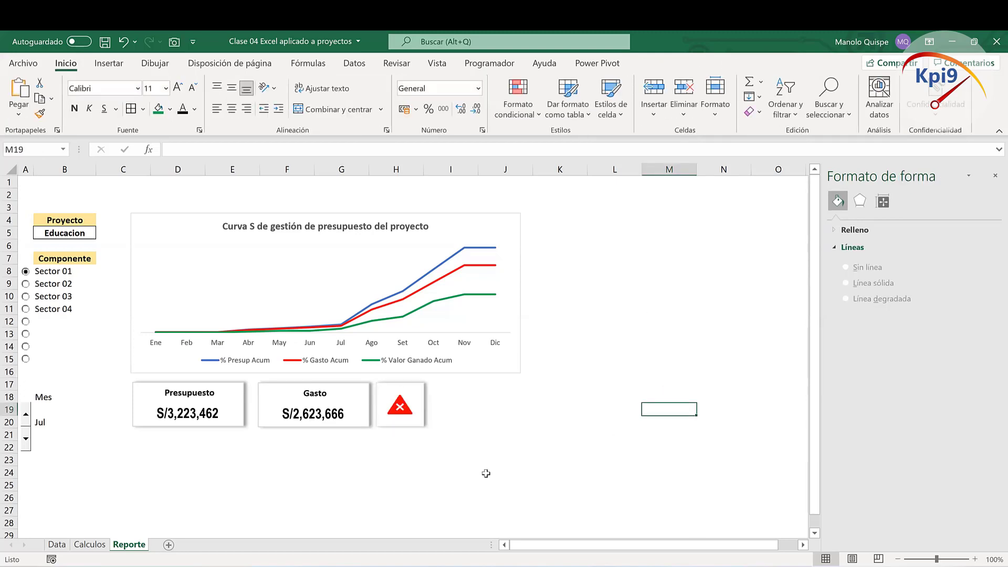
left_click(505, 472)
left_click(995, 175)
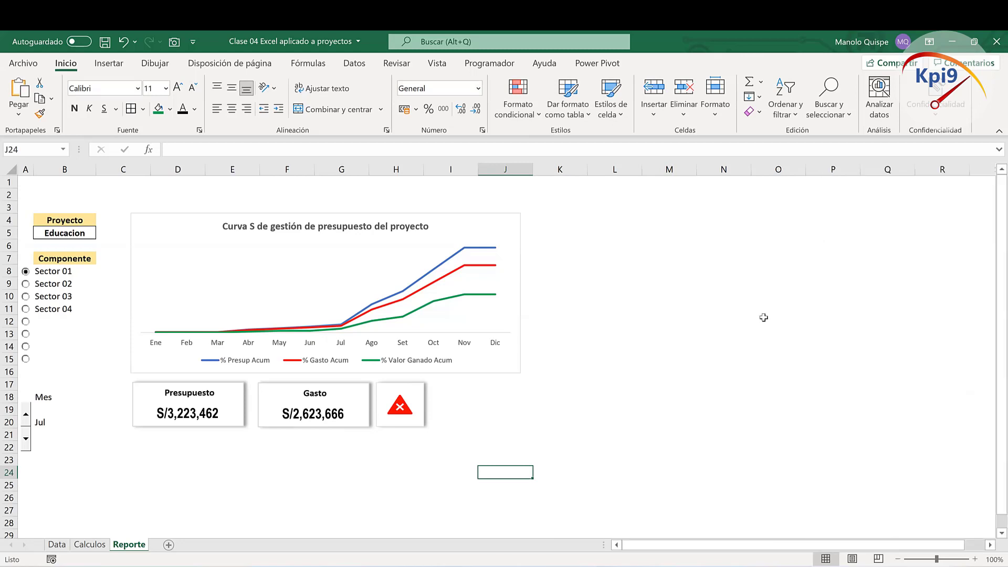
Step: Test the dashboard with Sectors 02 and 03, stepping the month to Dic then back to Set
left_click(26, 286)
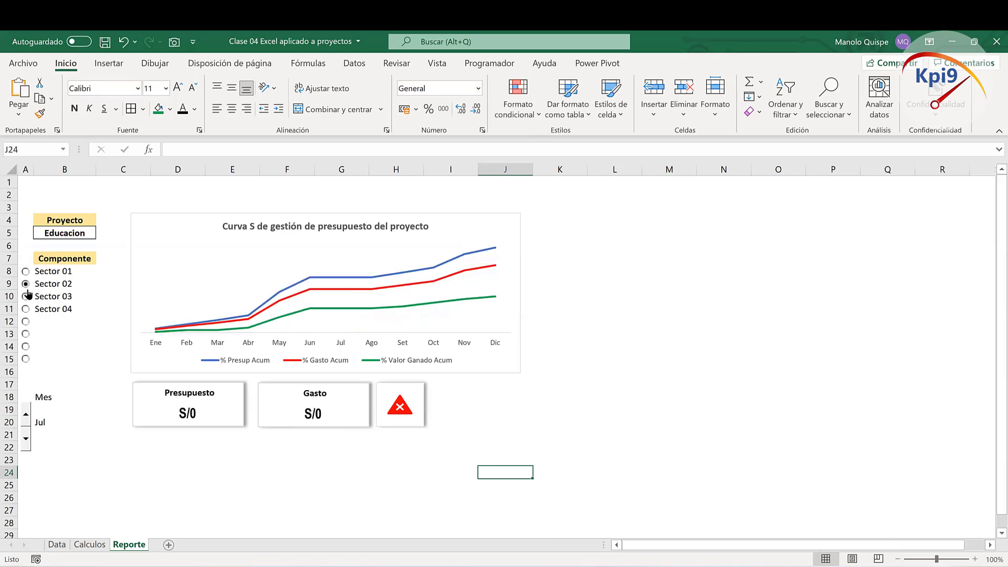
left_click(28, 299)
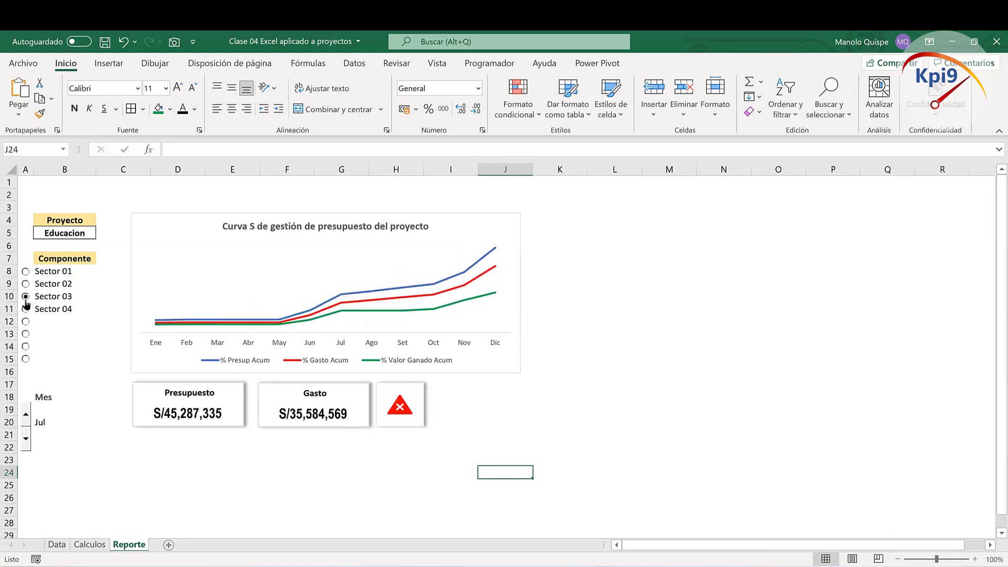
left_click(26, 417)
left_click(26, 418)
left_click(26, 417)
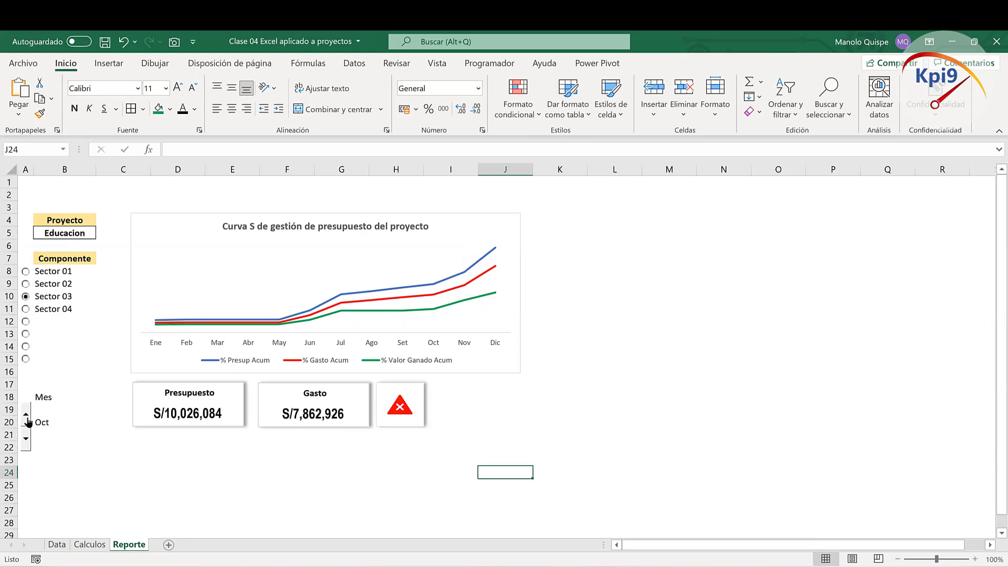
left_click(27, 417)
left_click(27, 420)
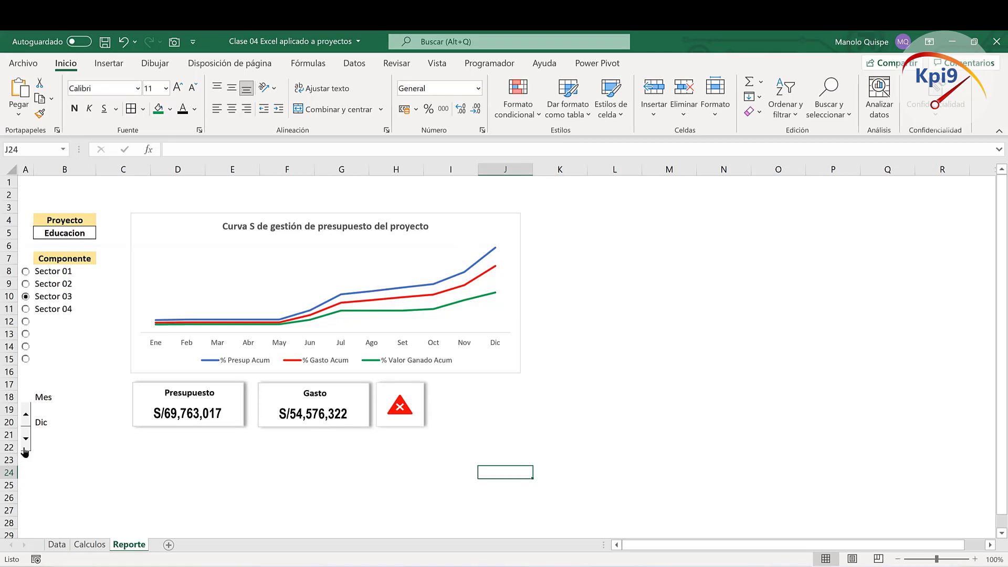
left_click(25, 446)
left_click(25, 446)
left_click(25, 447)
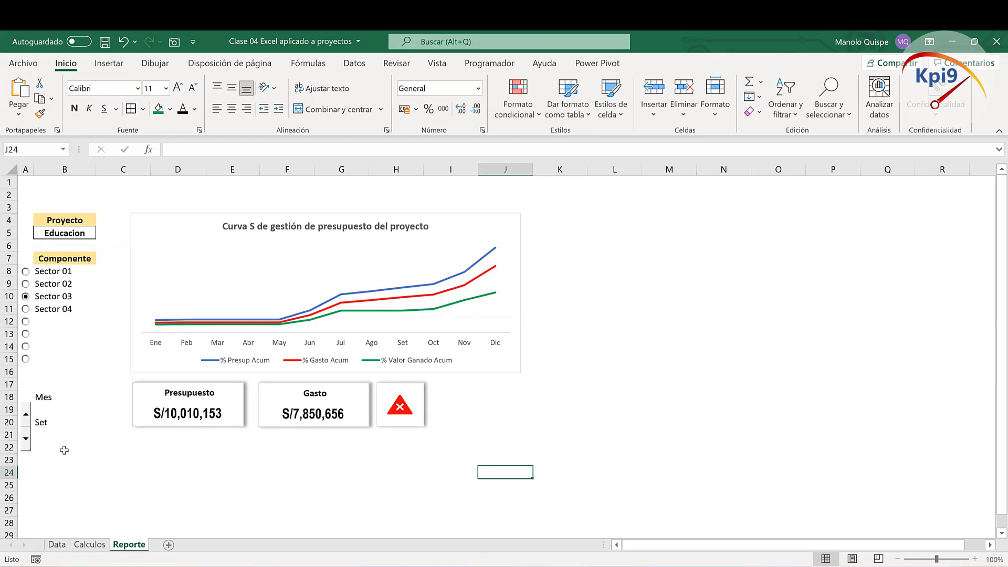
Step: Drag the status icon card right to line up with the S-curve chart's edge
left_click(412, 403)
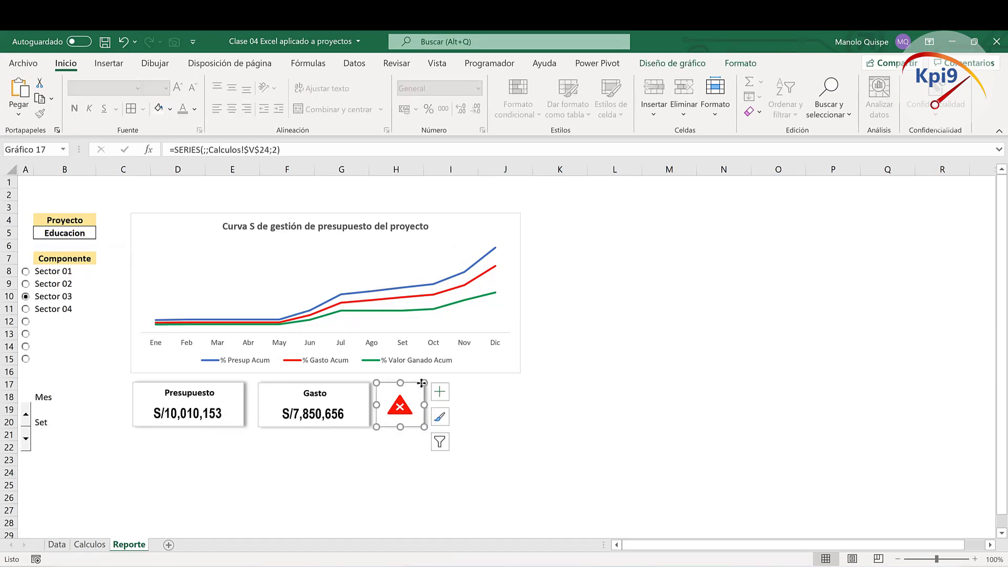
left_click_drag(420, 383, 512, 386)
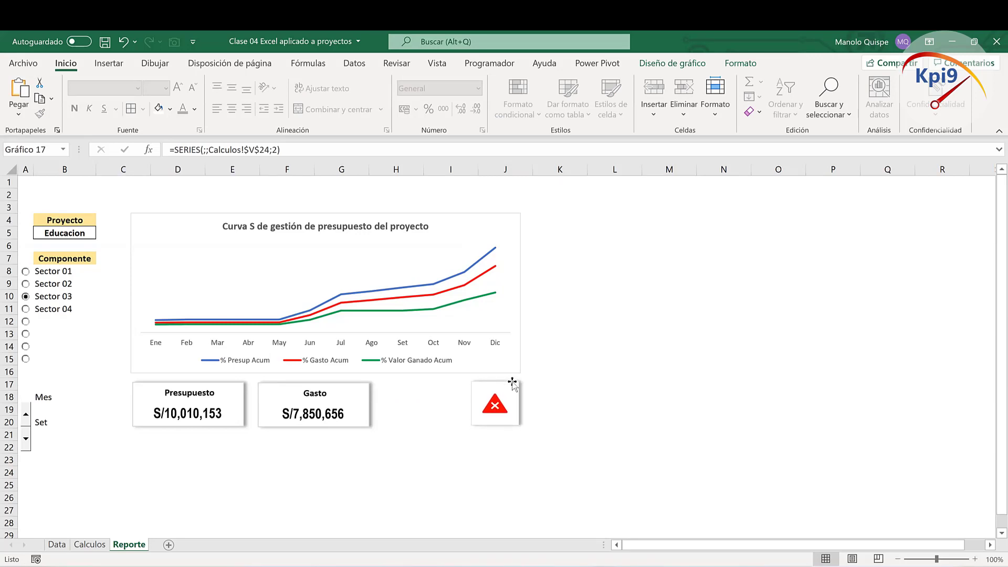
left_click(560, 397)
Step: Enter =T19/T20 in Calculos cell U19 so Categoria shows 106% for Set, then view Reporte
left_click(89, 545)
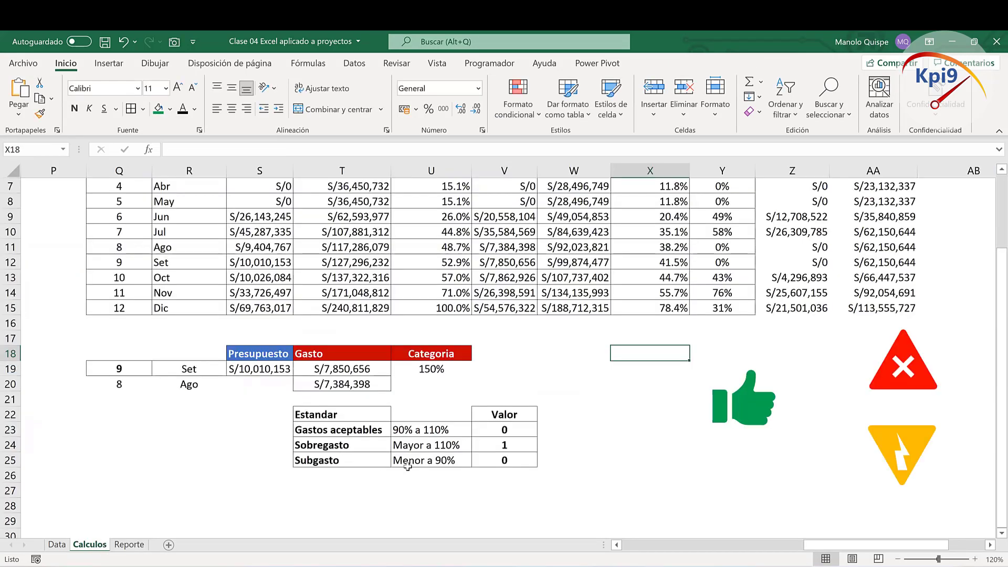
left_click(441, 371)
type("=")
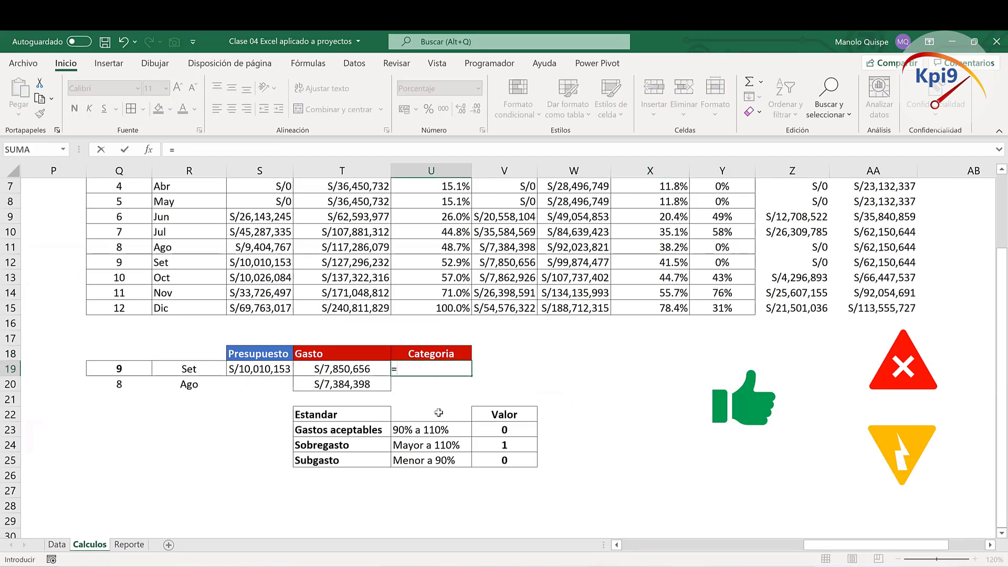
left_click(371, 370)
type("/")
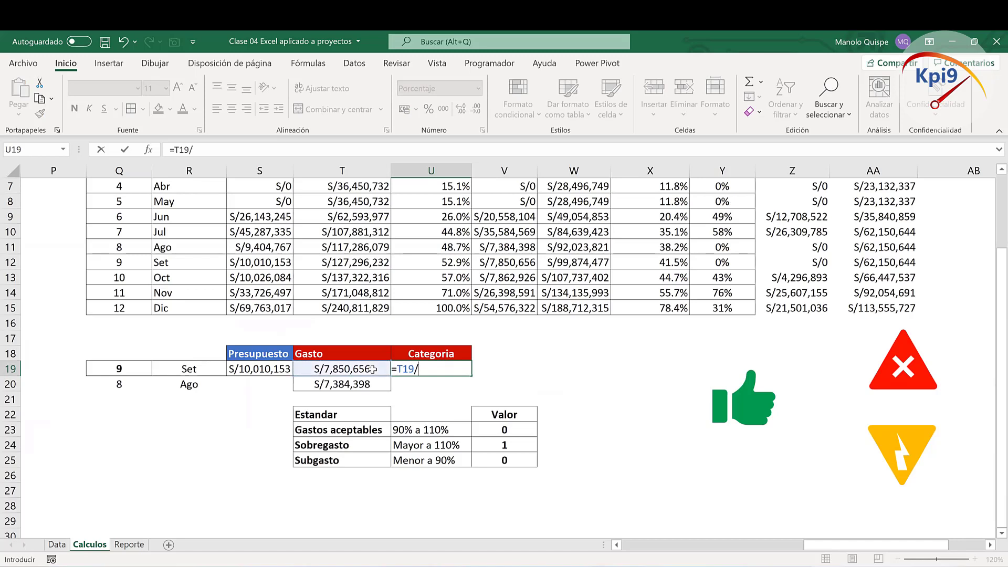
left_click(367, 383)
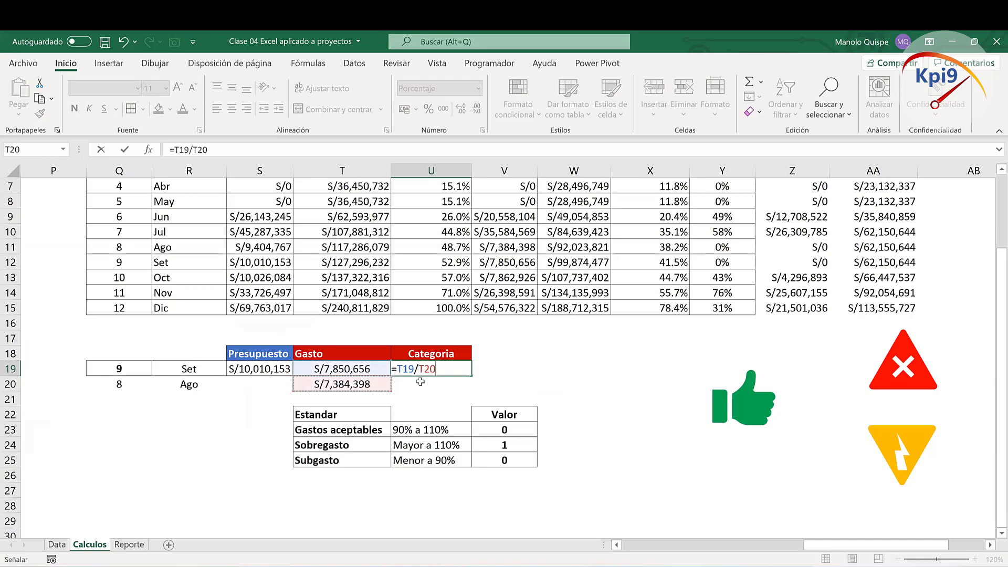
key("Return")
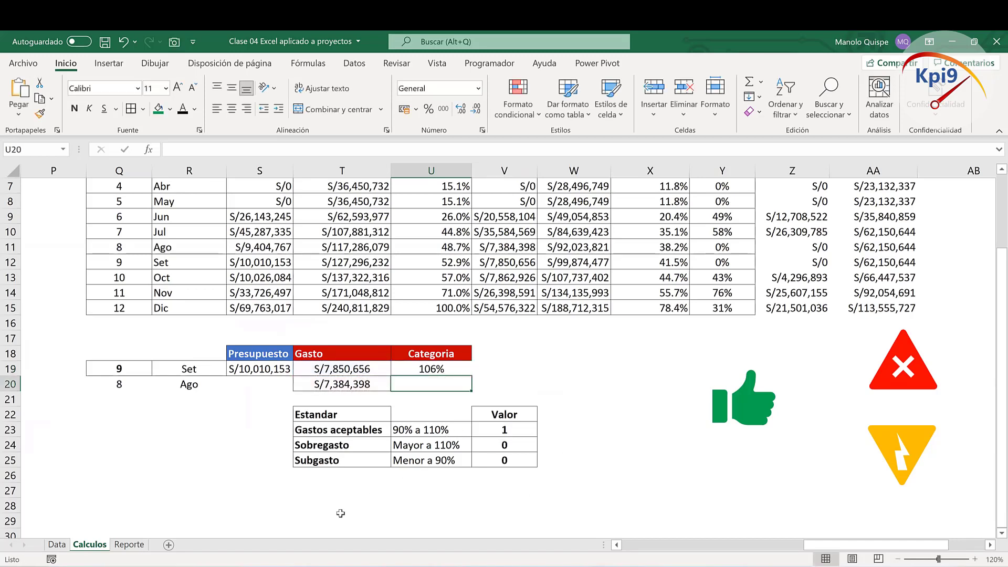
left_click(129, 544)
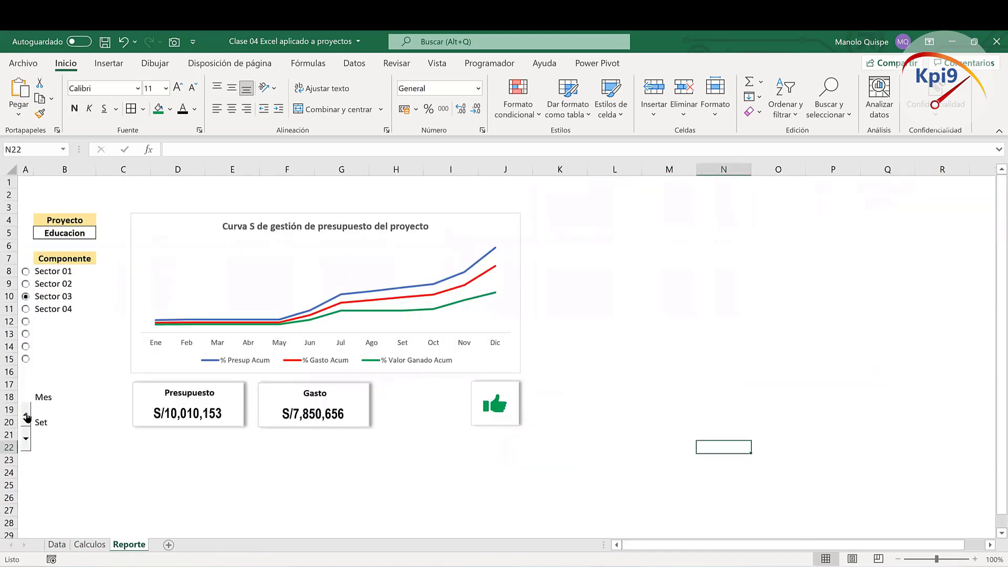
Step: Step the Reporte month spinner from Nov down to Ene, then check Calculos for #¡DIV/0! errors
left_click(26, 415)
left_click(26, 415)
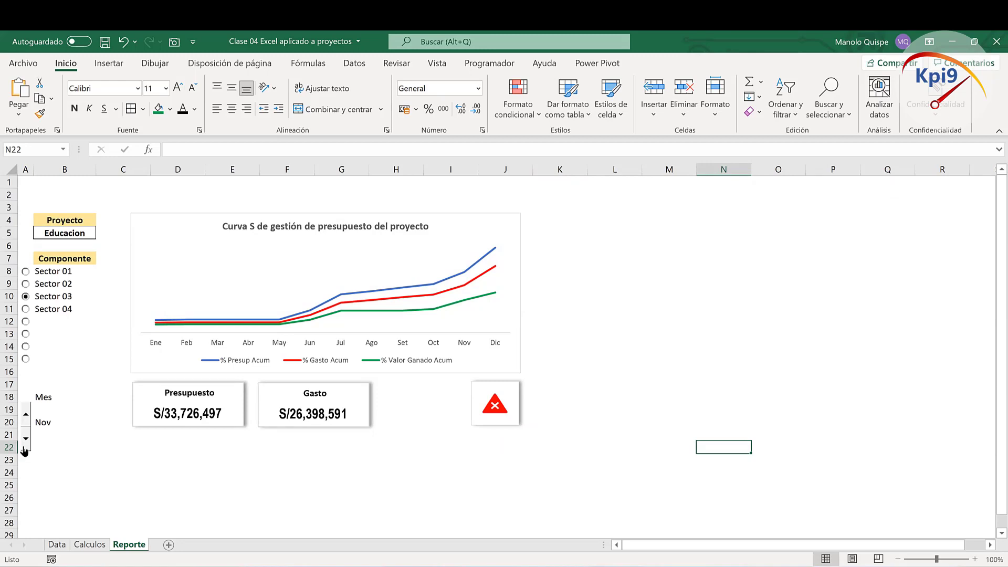
left_click(26, 439)
left_click(24, 447)
left_click(24, 448)
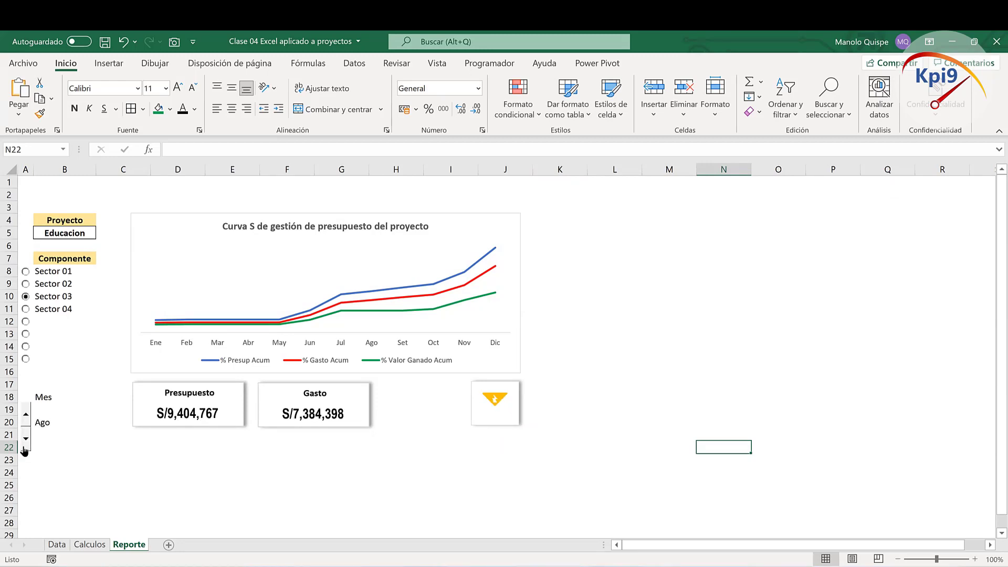
left_click(24, 447)
left_click(24, 447)
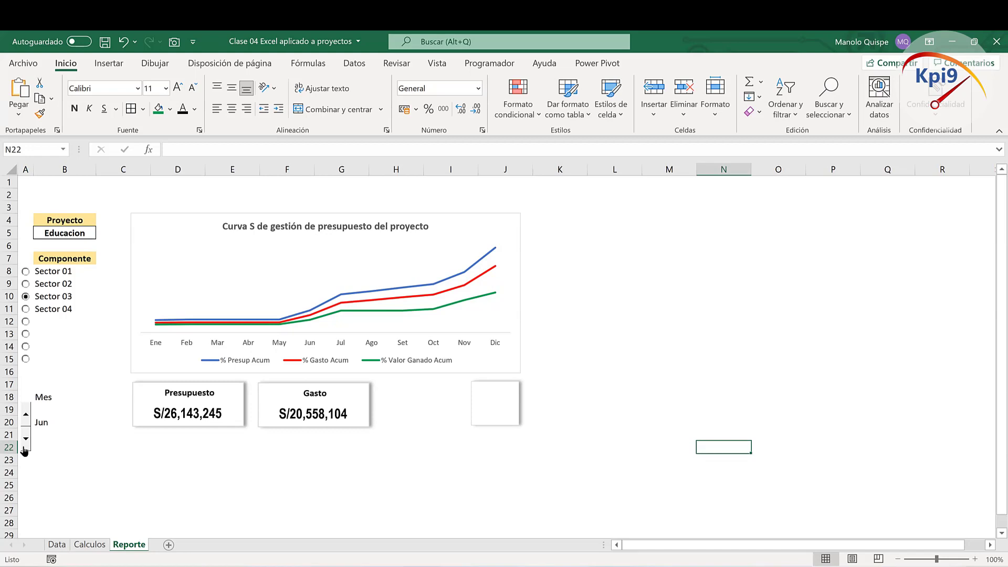
left_click(24, 447)
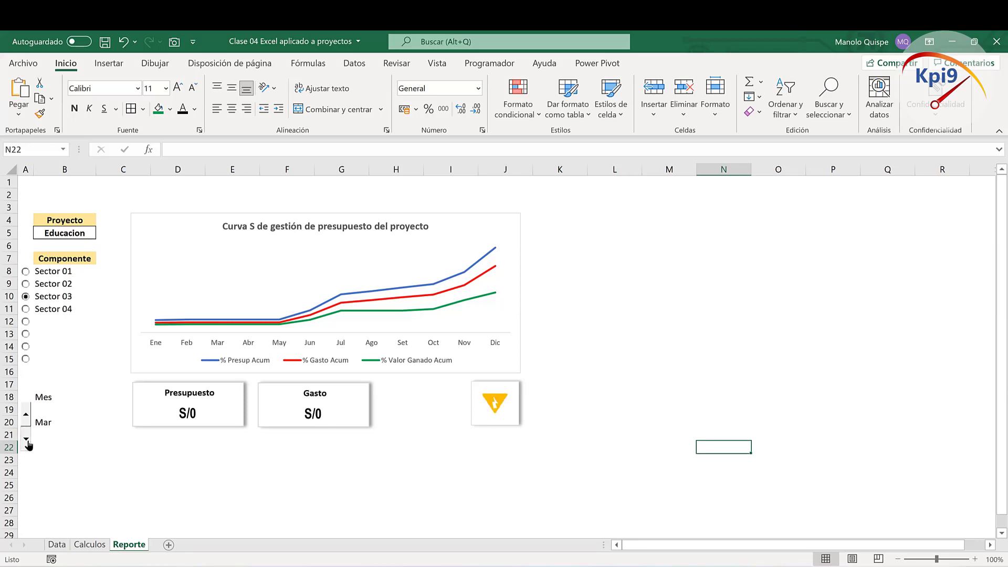
left_click(26, 441)
left_click(27, 441)
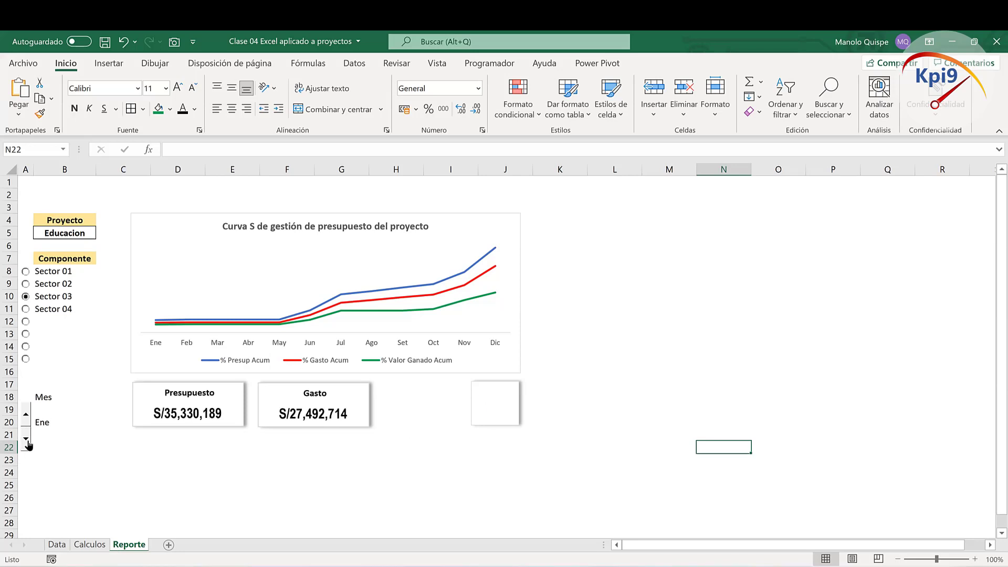
left_click(25, 414)
key("ctrl+Page_Up")
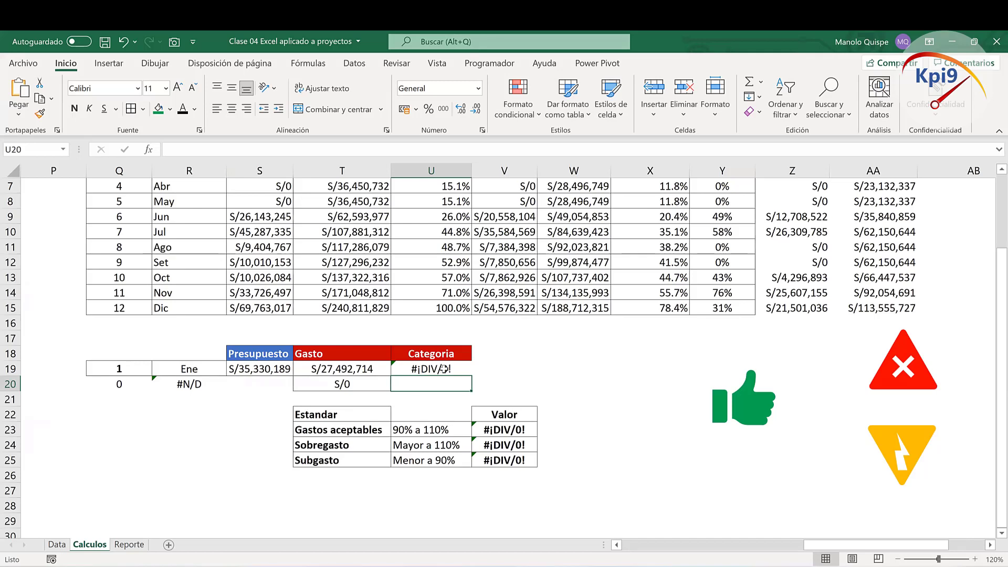
Step: Rewrite U19 as =SI(T20=0;"";T19/T20) so a zero previous-month Gasto leaves it blank
left_click(443, 369)
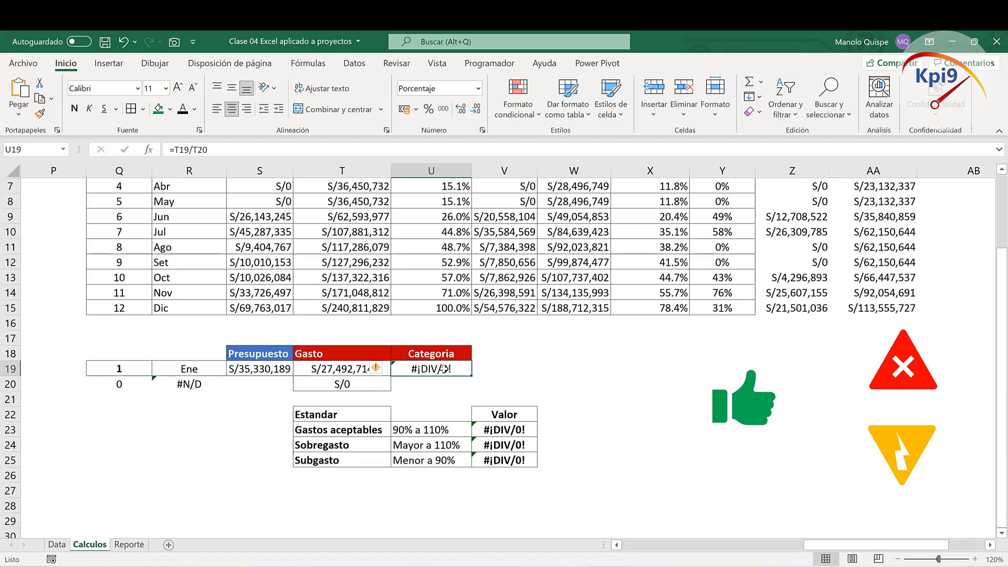
double_click(444, 369)
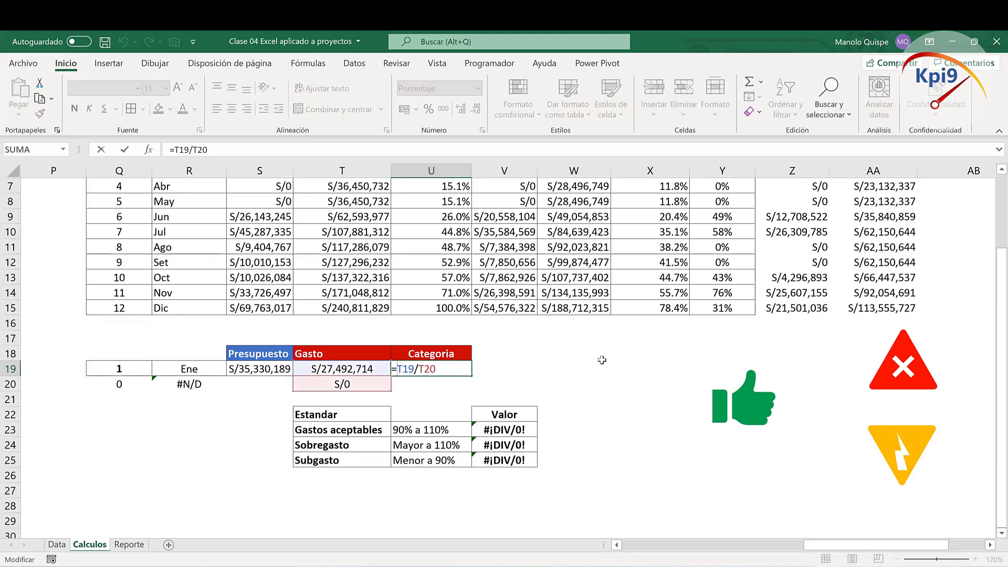
type("SI")
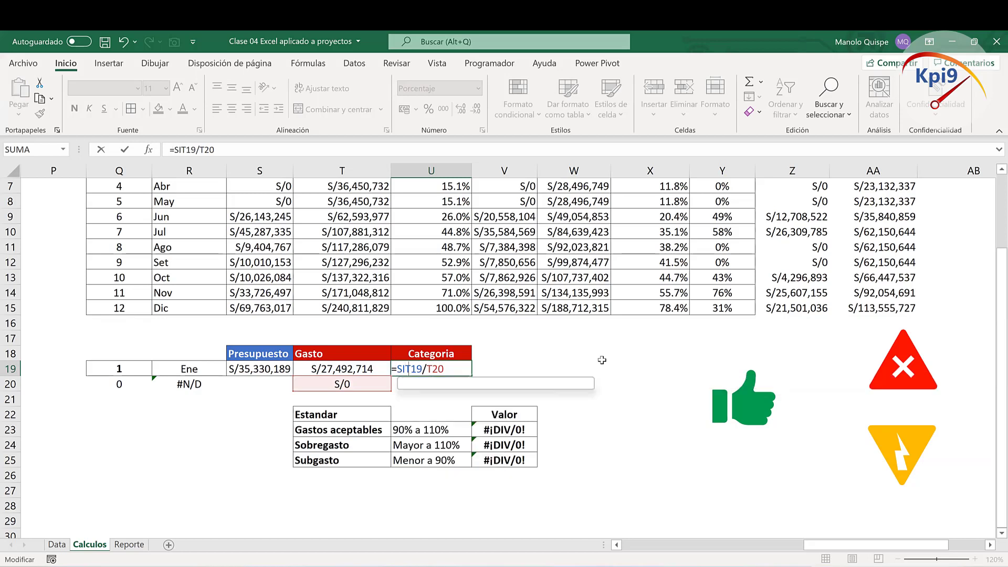
type("(")
left_click(357, 384)
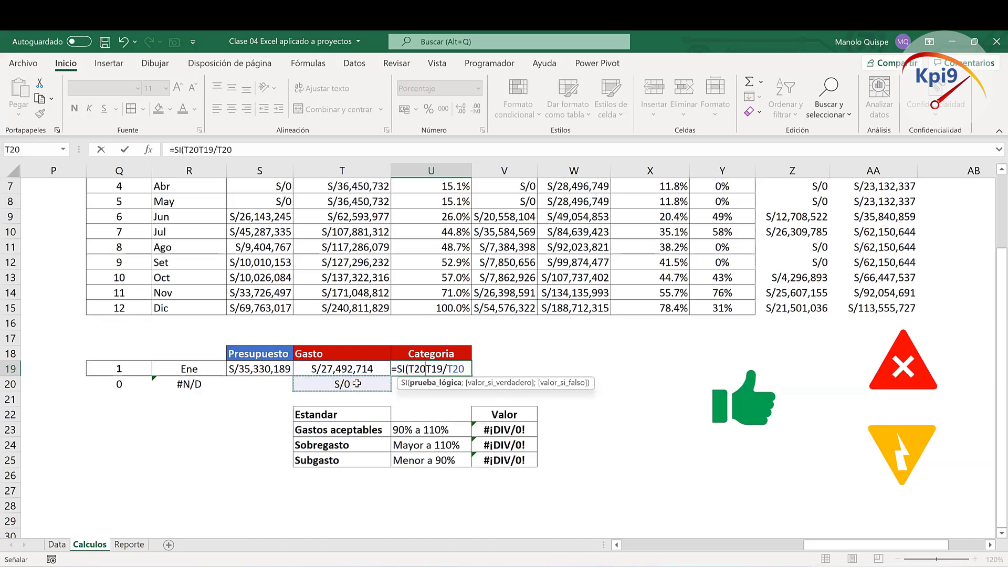
type("=0")
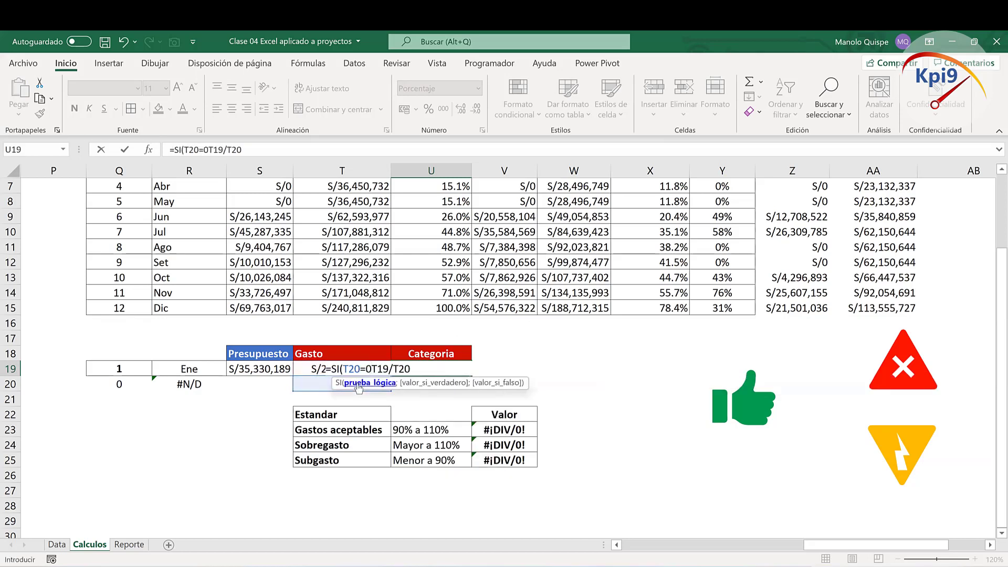
type(";")
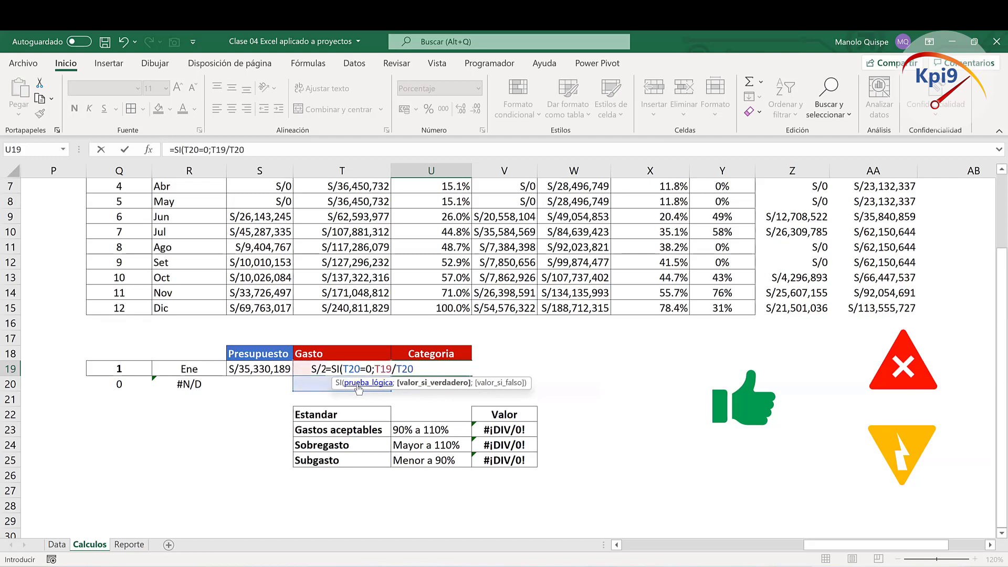
type("\"\"")
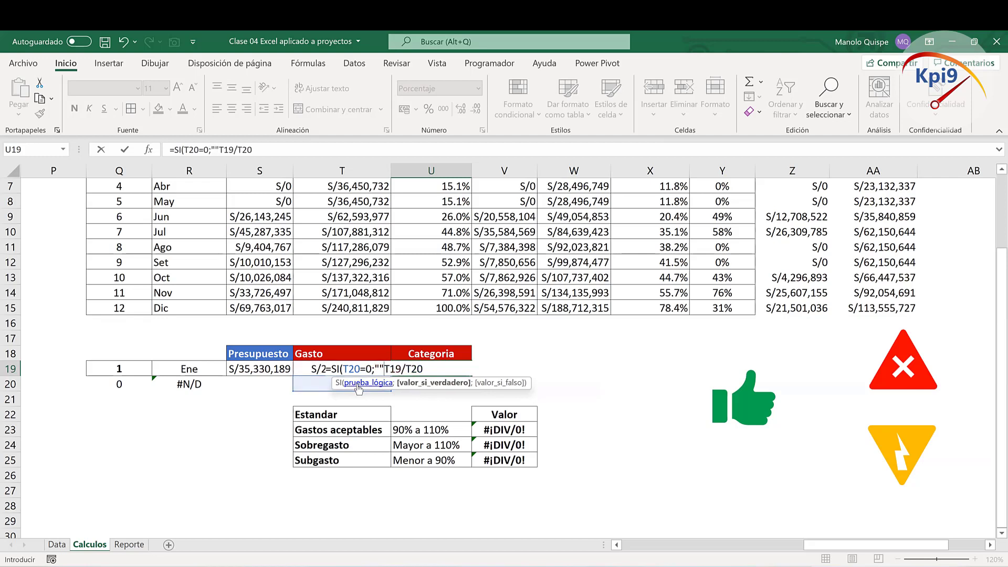
type(";")
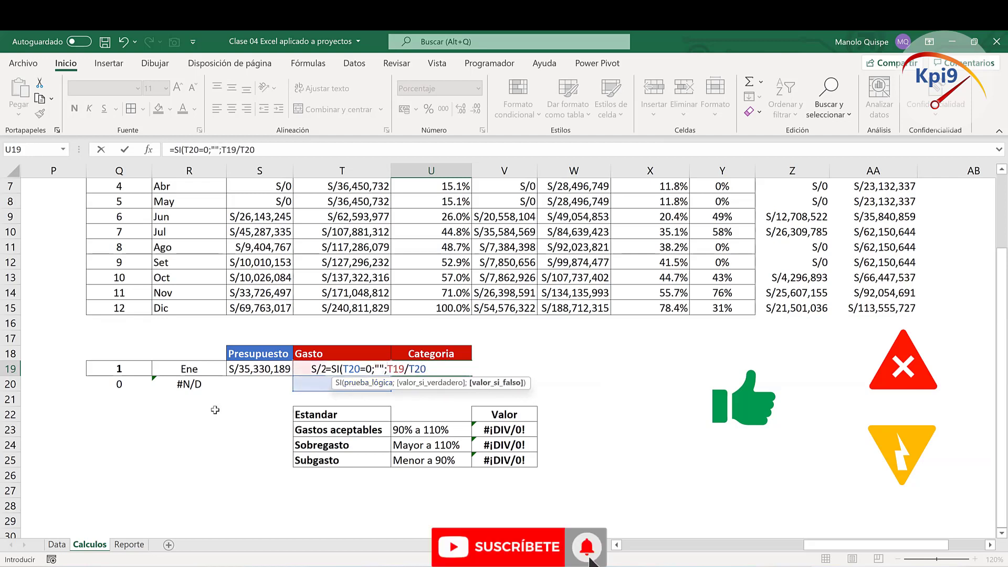
left_click(445, 364)
key("Return")
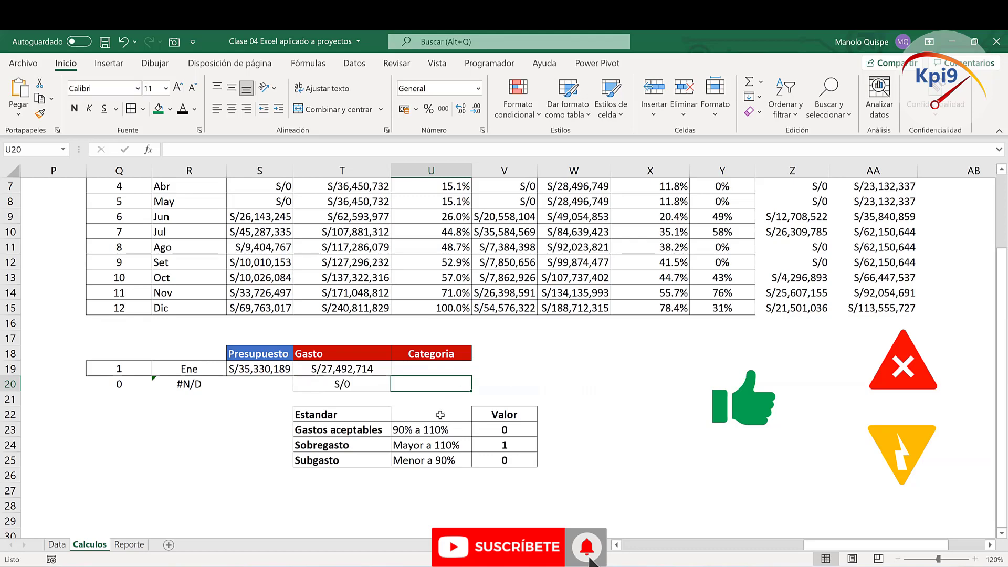
Step: Check the U19 formula and the Reporte indicator for Ene, then return to Calculos
left_click(441, 370)
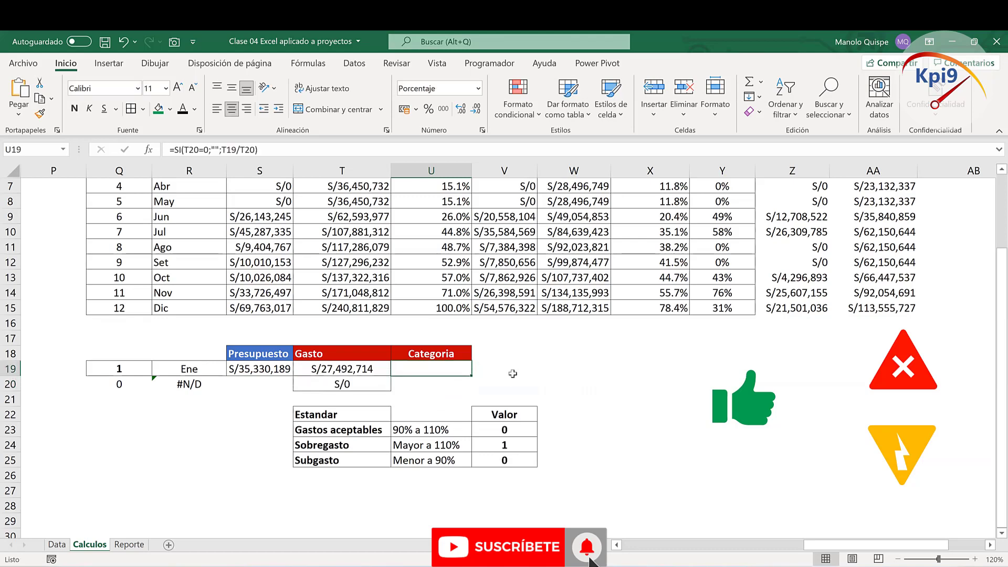
left_click(131, 546)
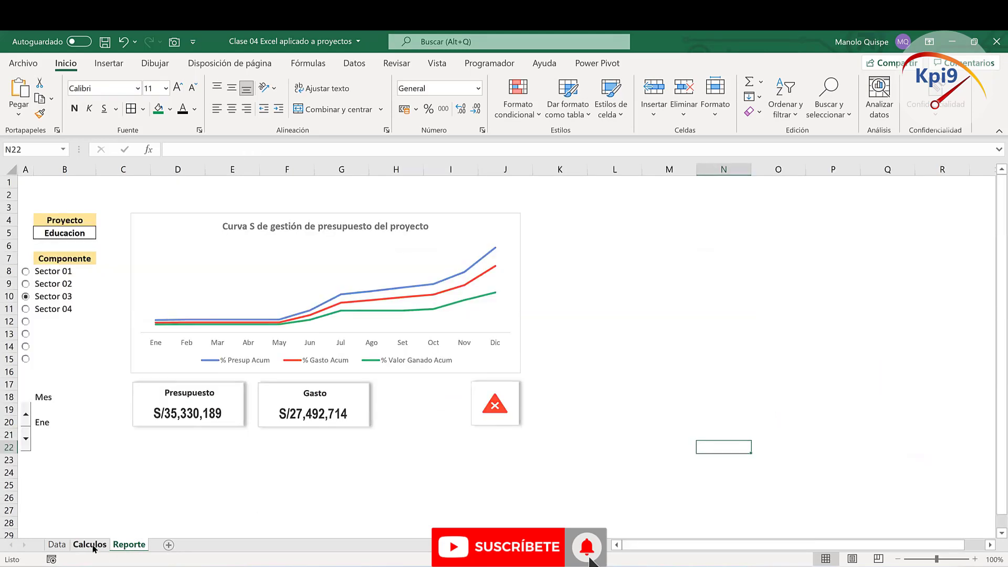
left_click(90, 545)
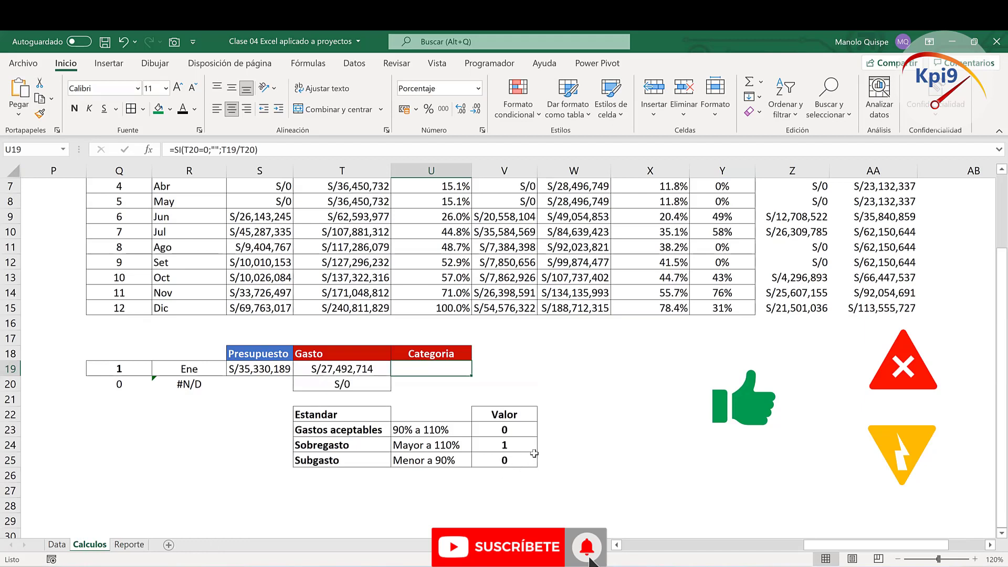
Step: Replace the empty quotes in U19 with NOD() so the zero case returns #N/D
double_click(449, 369)
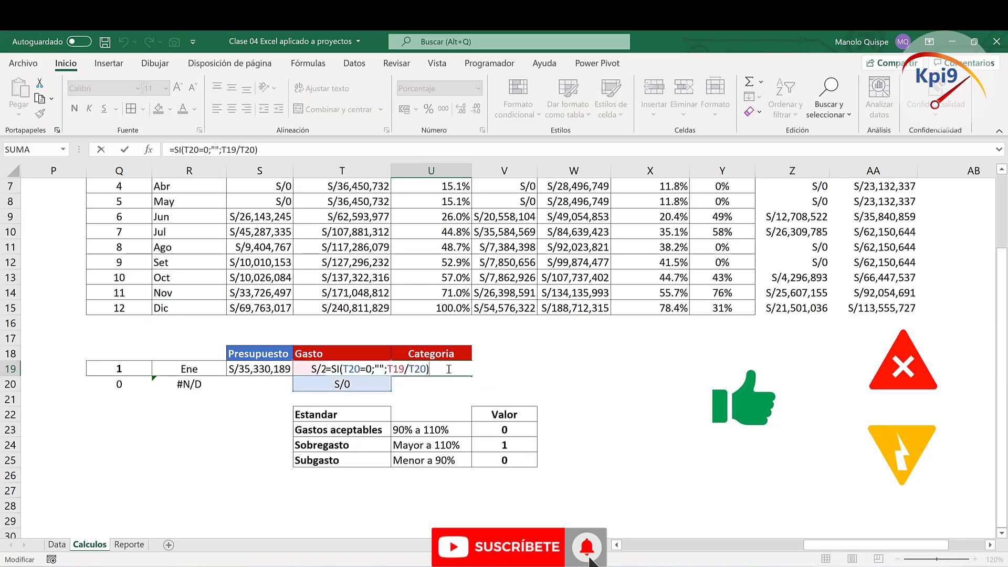
left_click(369, 369)
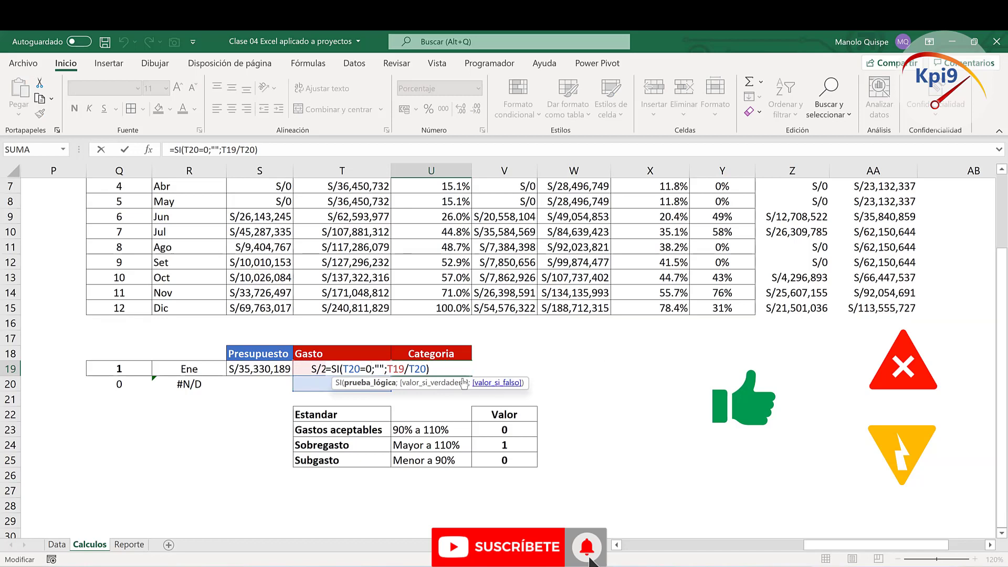
key("Right")
key("Right")
key("BackSpace")
key("BackSpace")
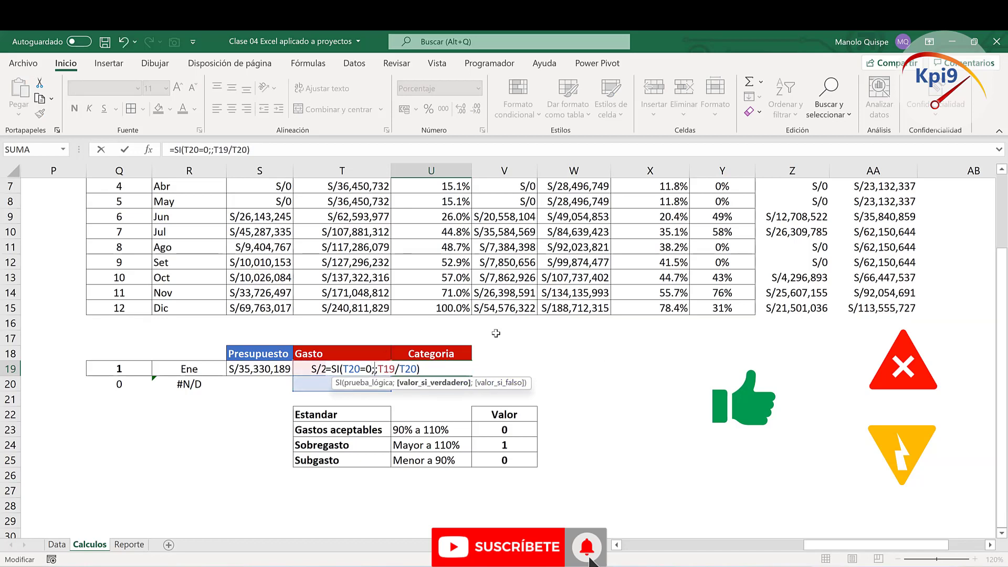
type("NOD")
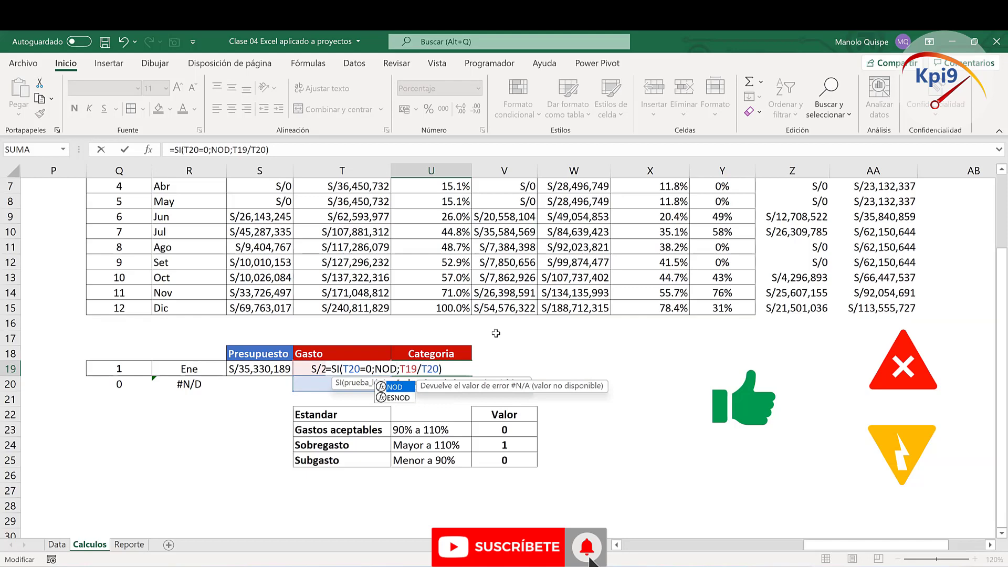
type("()")
key("Return")
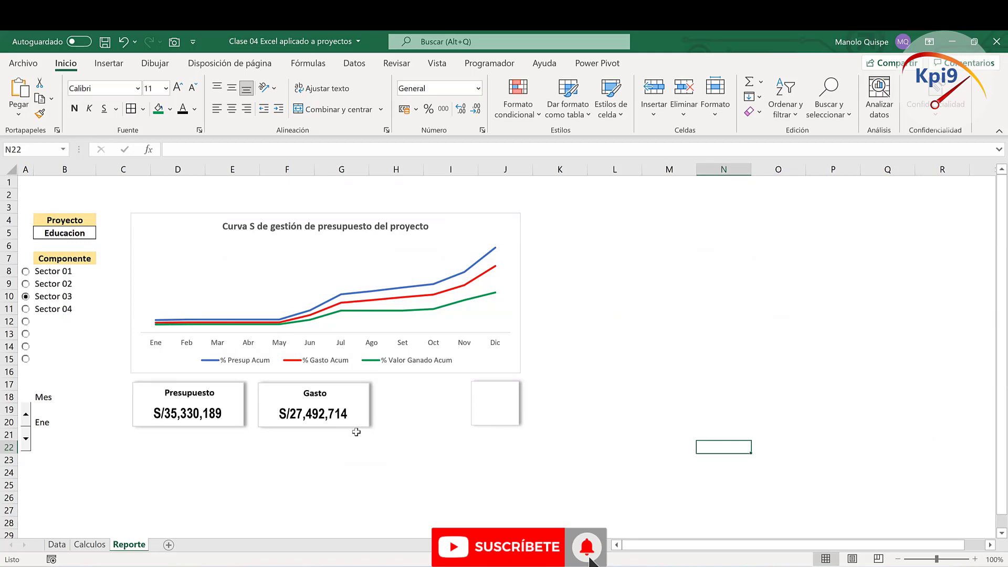
Step: Inspect the previous-month BUSCARV lookup in R20 and the Reporte dashboard without changes
left_click(89, 545)
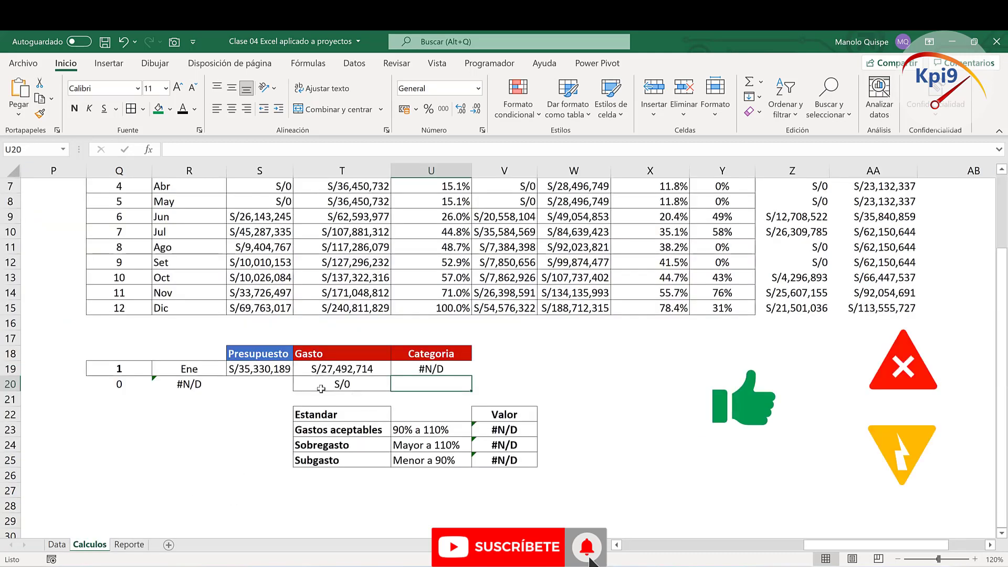
left_click(201, 386)
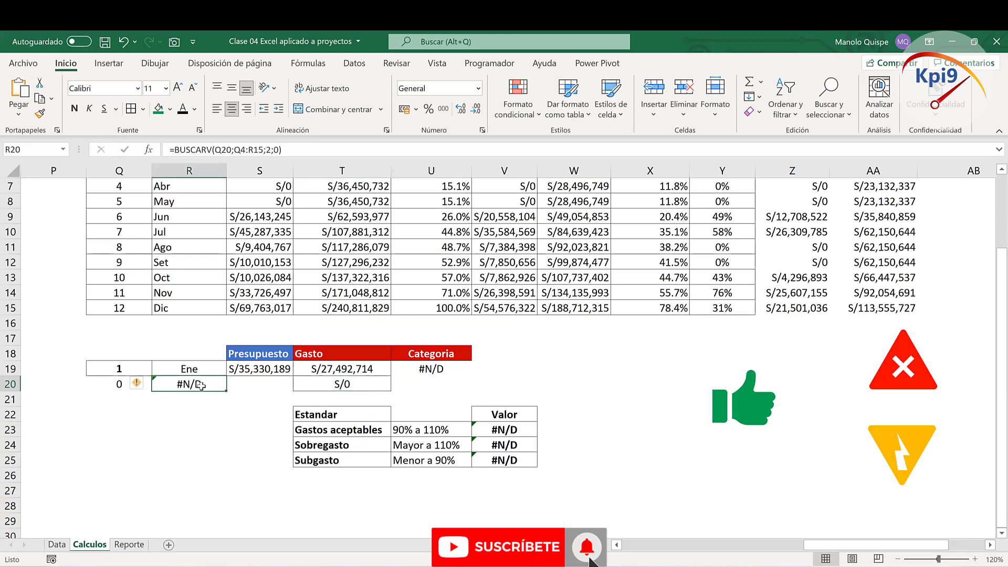
double_click(201, 384)
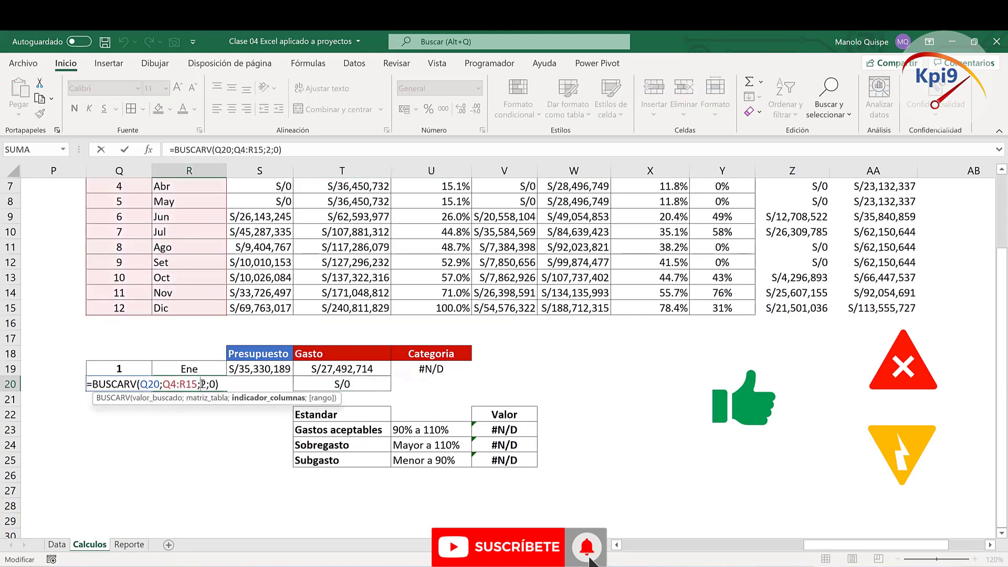
key("Escape")
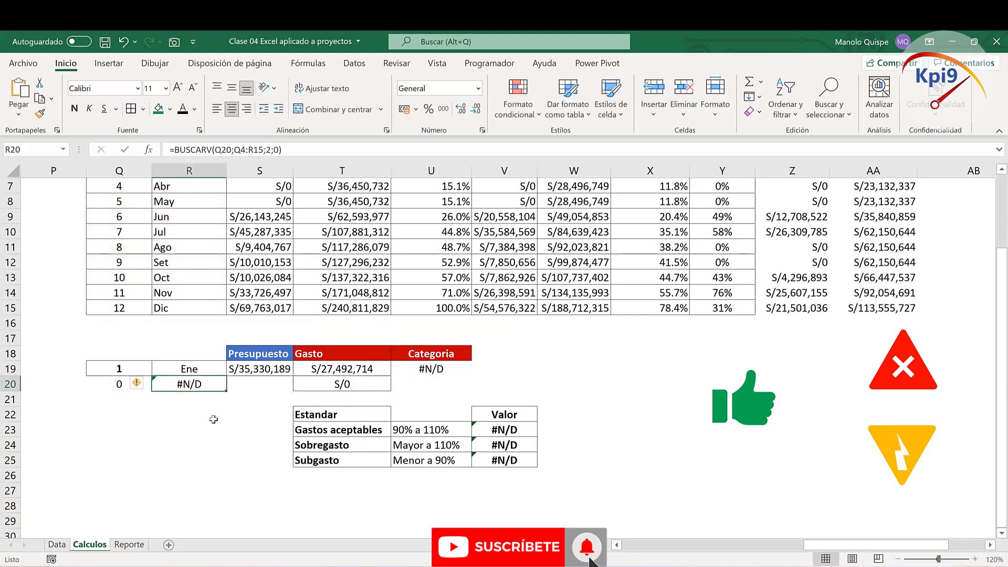
scroll(210, 420, "up", 1)
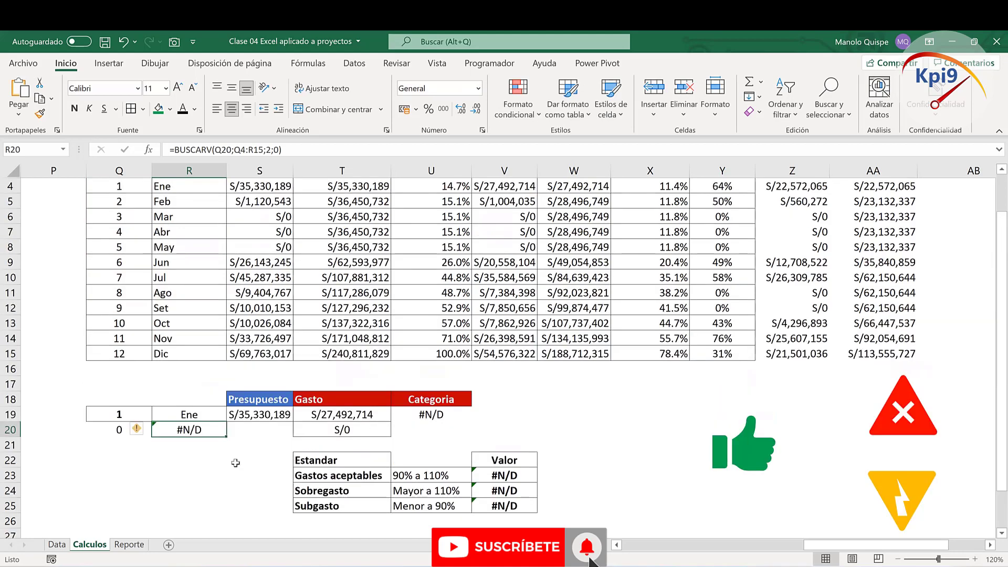
key("ctrl+Page_Down")
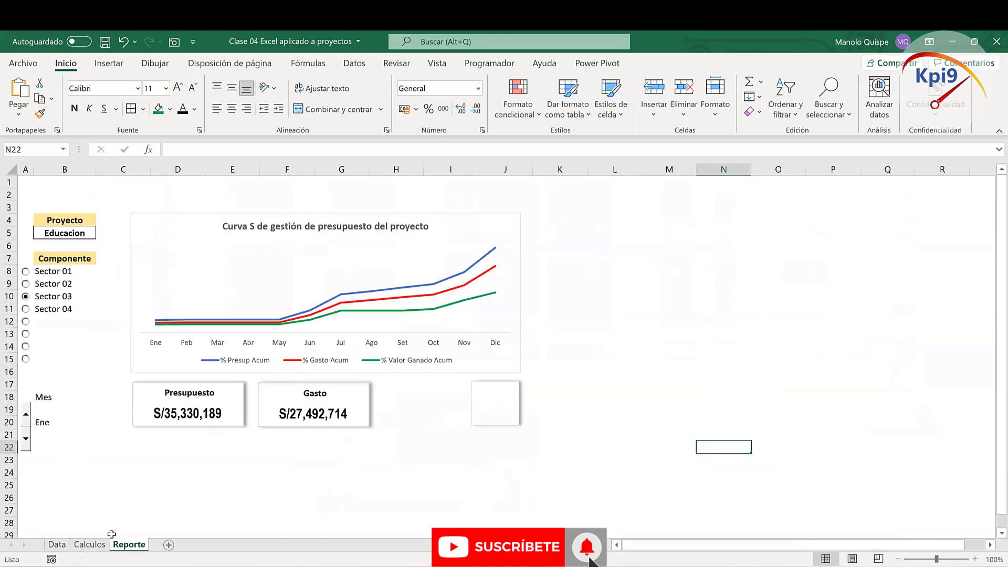
left_click(89, 545)
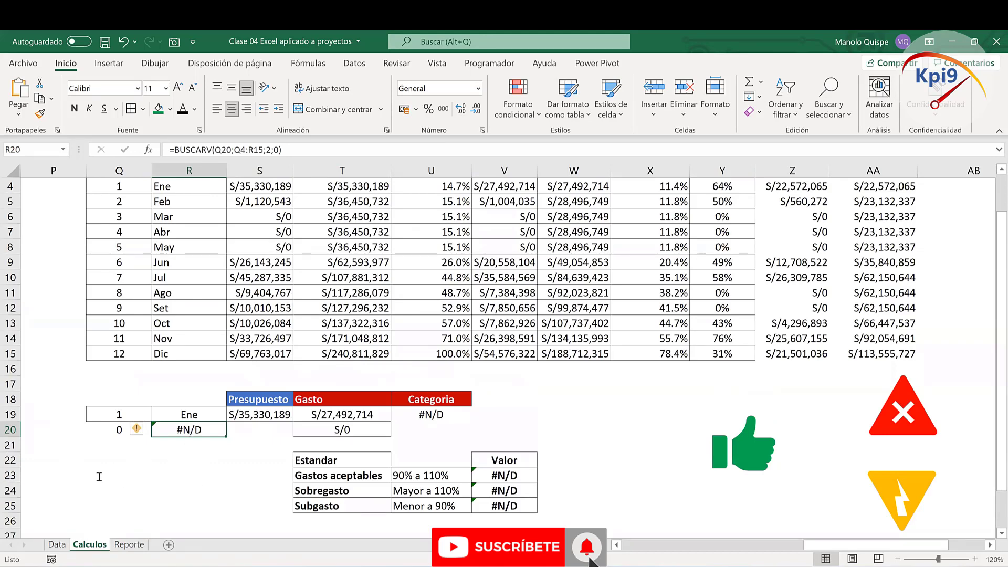
scroll(200, 459, "up", 1)
Step: Start wrapping the R20 lookup formula in SI.ERROR
key("F2")
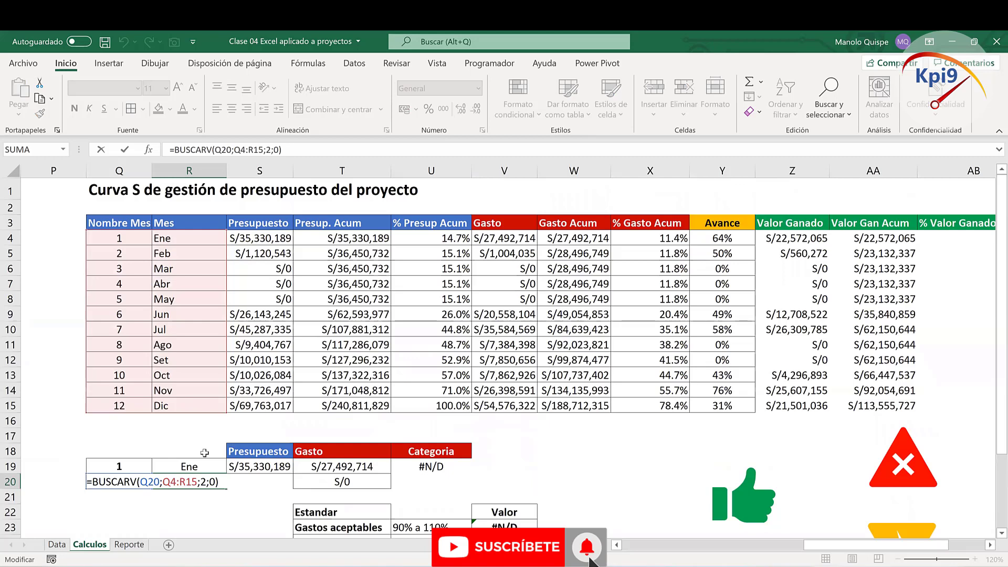
type("SI.")
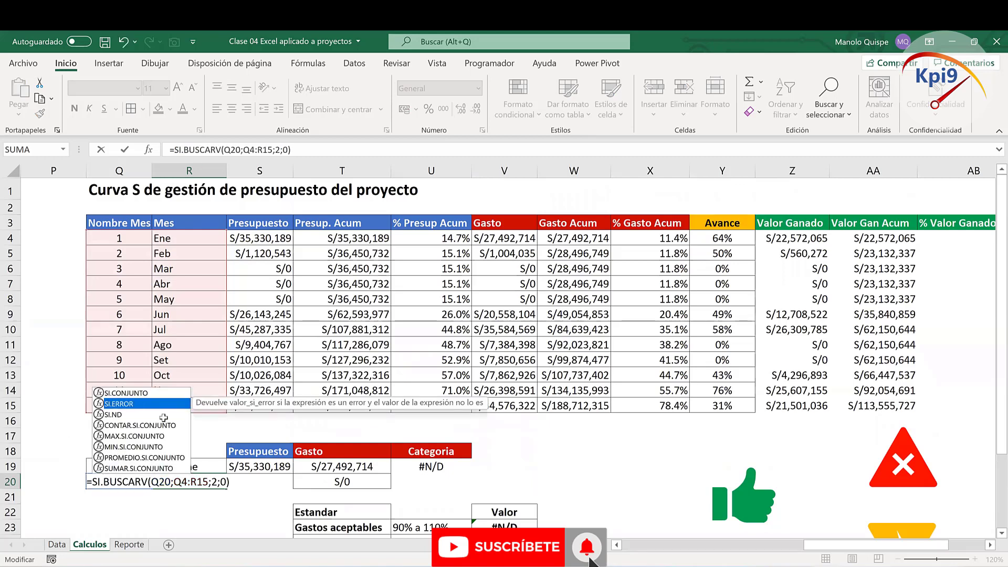
key("Tab")
key("End")
Step: Finish R20 as SI.ERROR(BUSCARV(...);"") so a missing previous month shows blank
type(";")
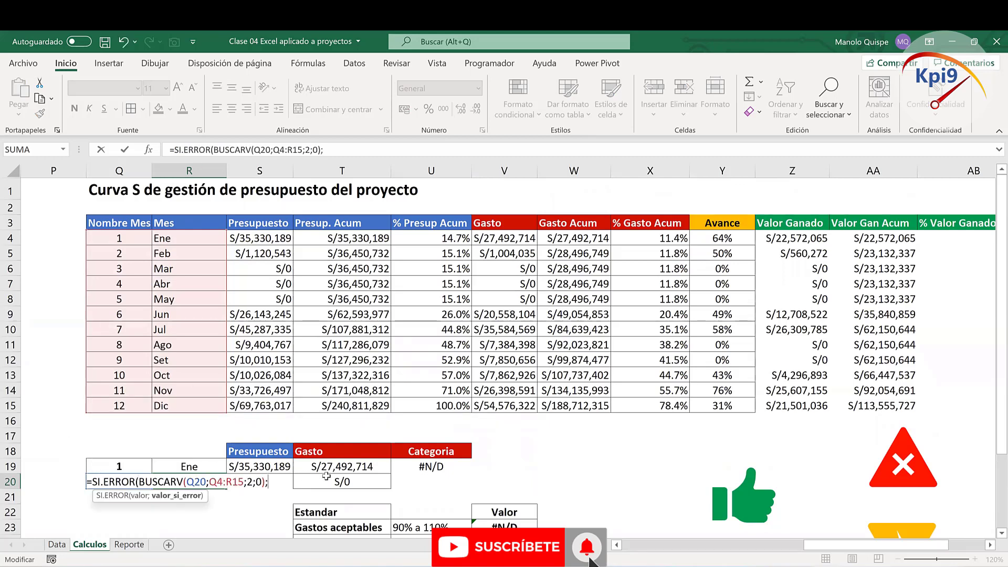
type("\"\")")
key("Return")
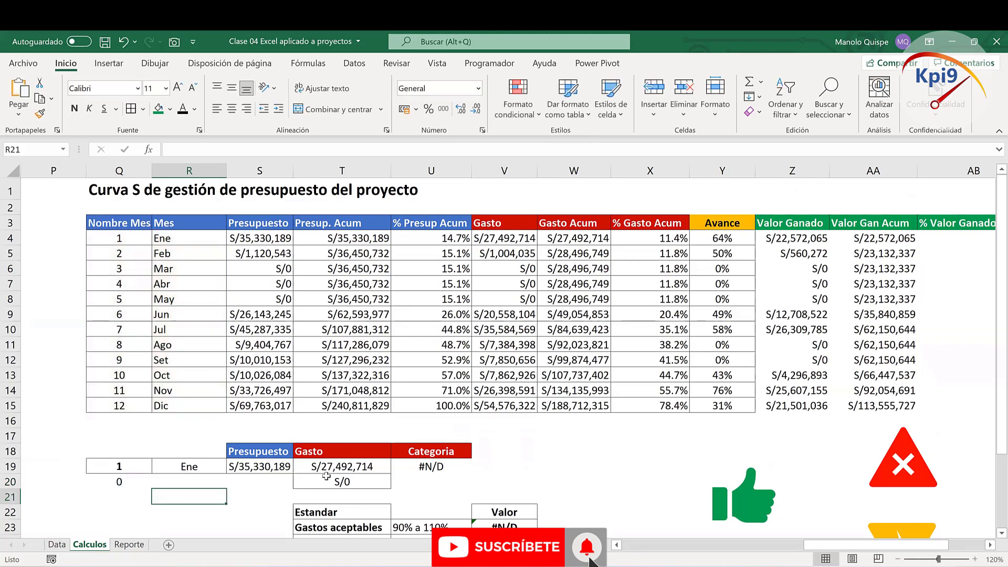
left_click(129, 545)
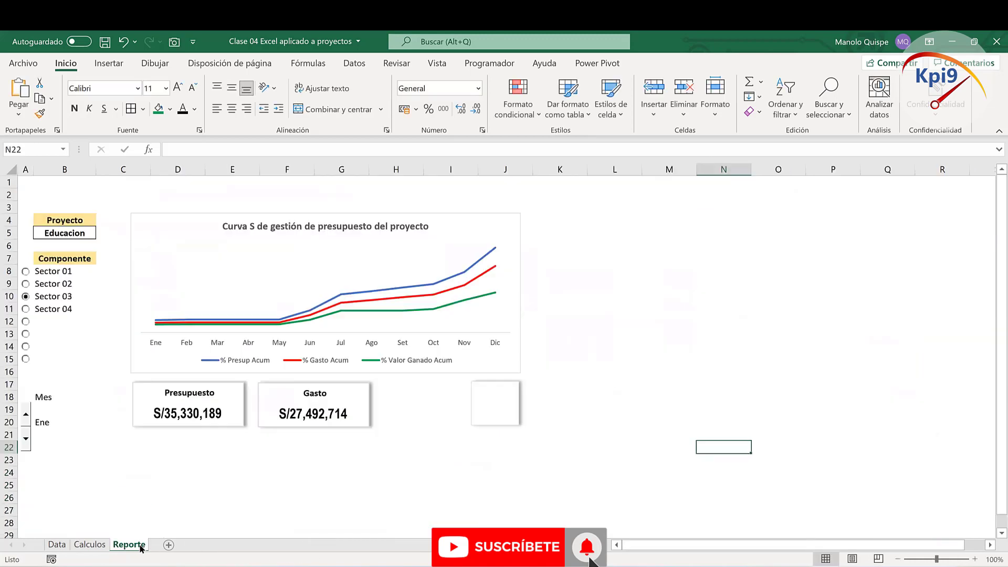
left_click(90, 544)
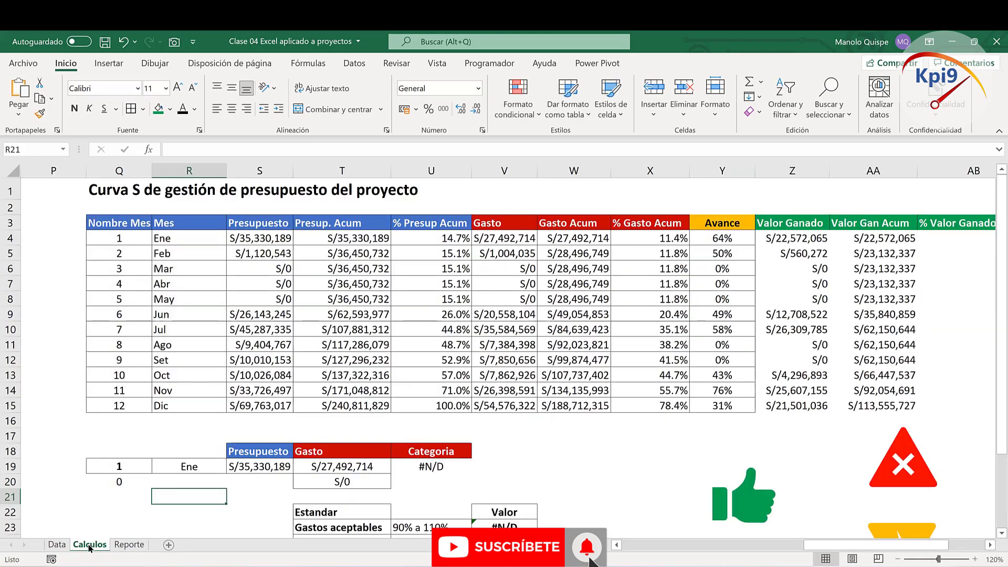
Step: Advance the Reporte month from Ene to Feb and review Calculos: Categoria 4%, Subgasto 1
left_click(120, 544)
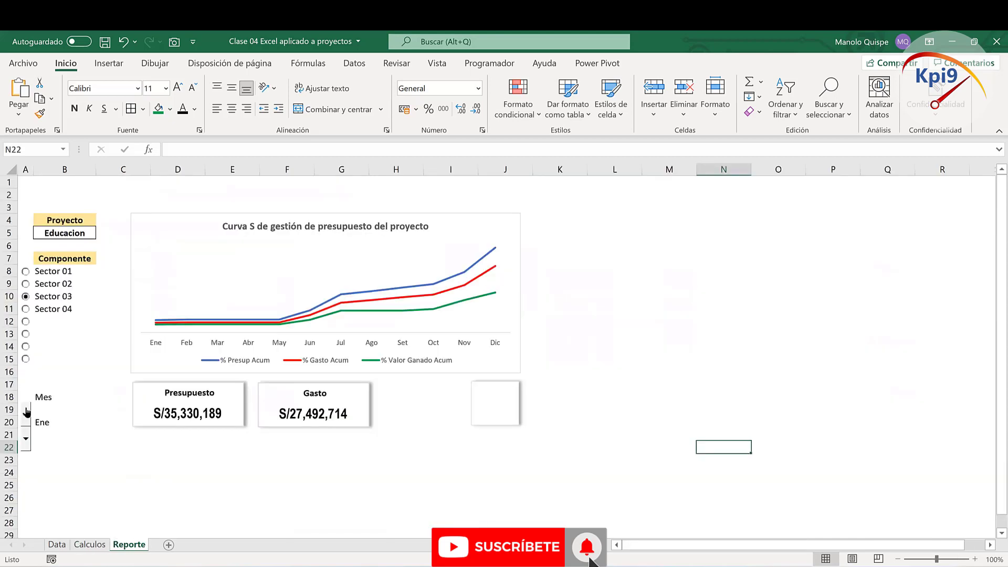
left_click(25, 414)
left_click(89, 545)
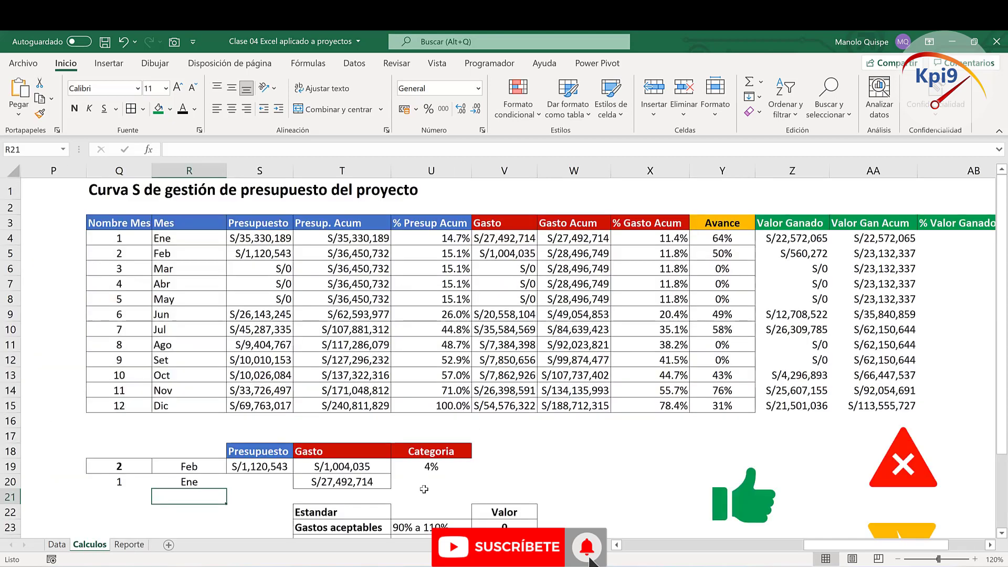
scroll(452, 487, "down", 1)
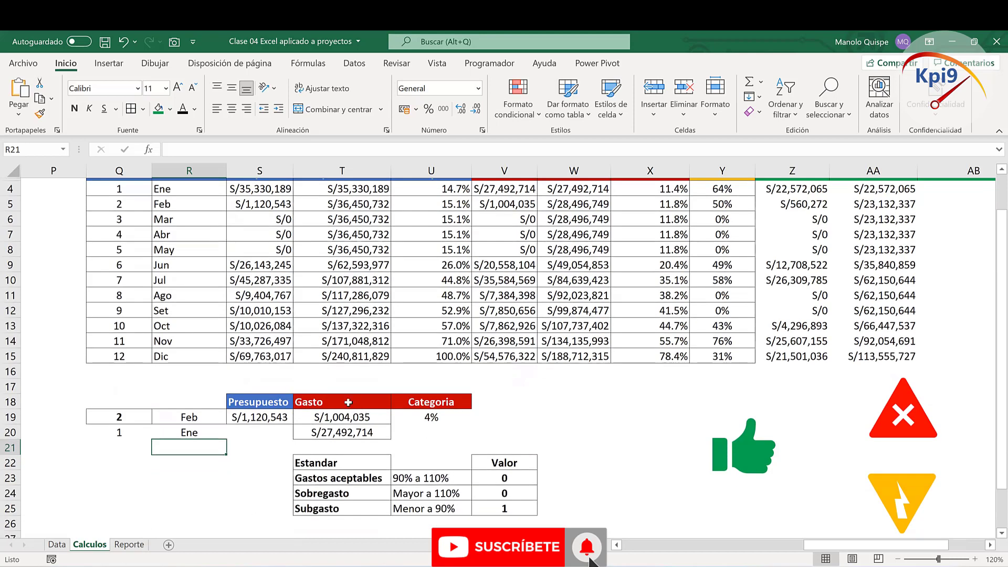
scroll(194, 420, "down", 1)
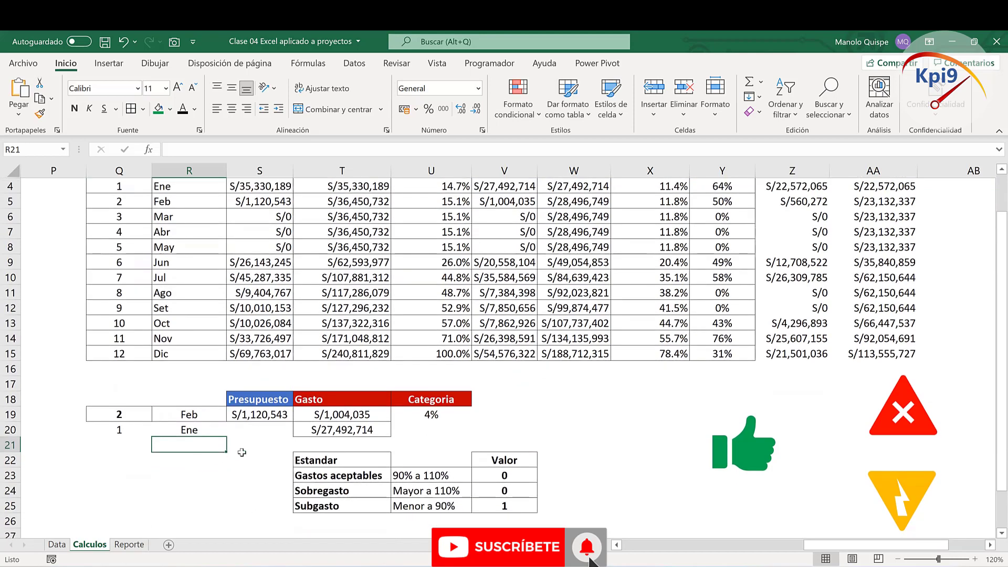
scroll(462, 415, "down", 1)
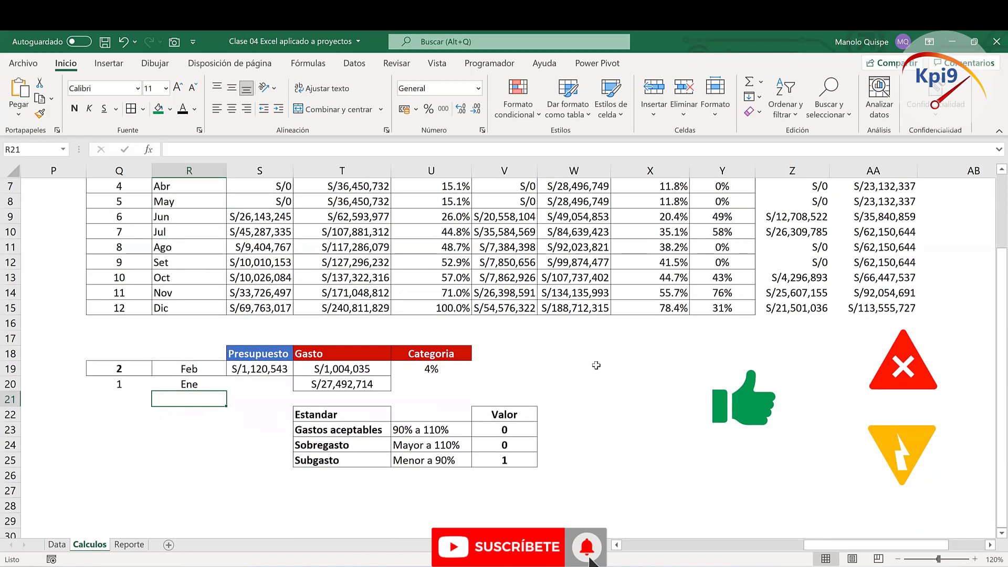
Step: Label V19 'Mes Actual' and V20 'Mes Anterior', then select V19:V20 together with T19:T20
key("Up")
key("Up")
key("Right")
key("Right")
key("Right")
type("mES A")
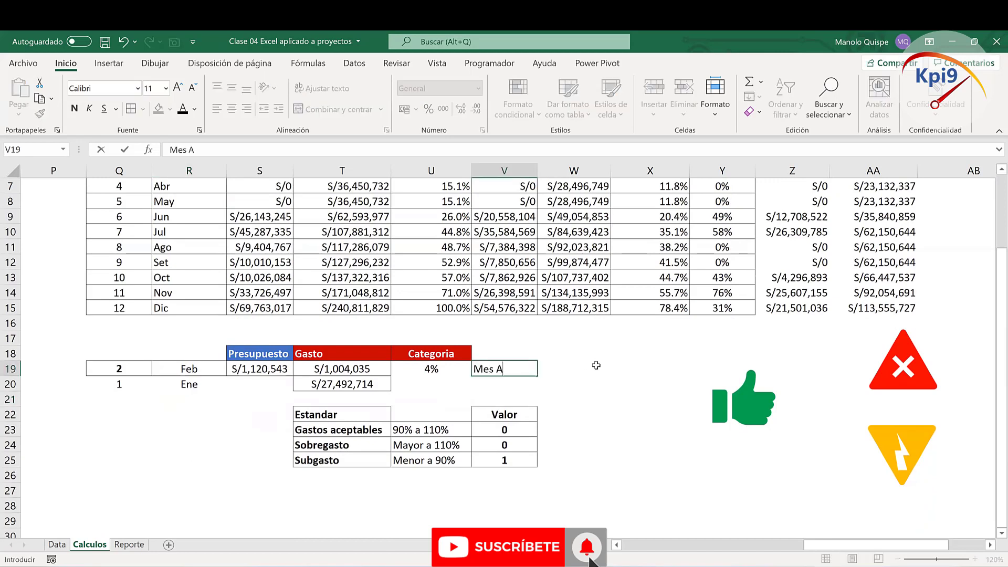
type("ctual")
key("ctrl+Return")
key("Down")
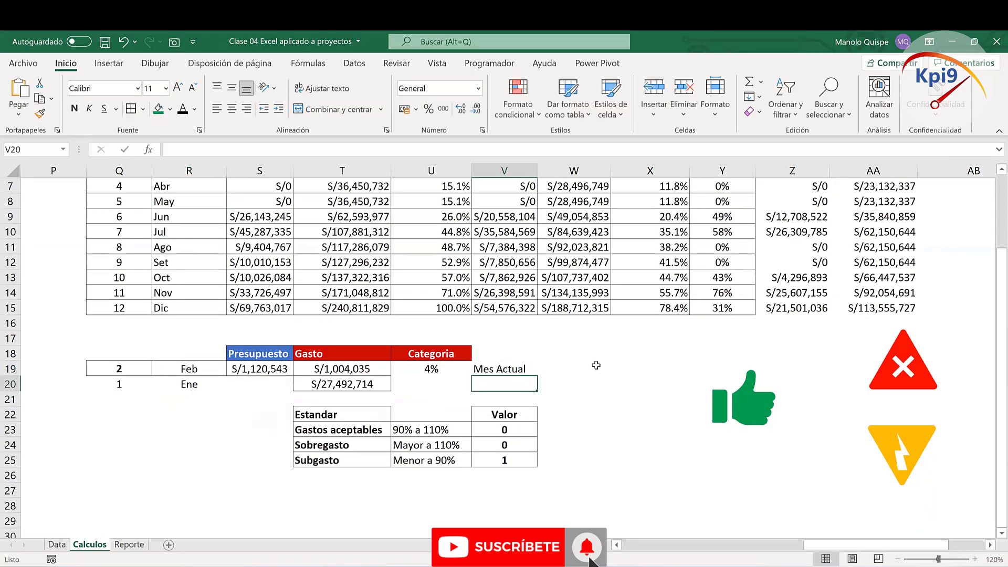
type("Mes ")
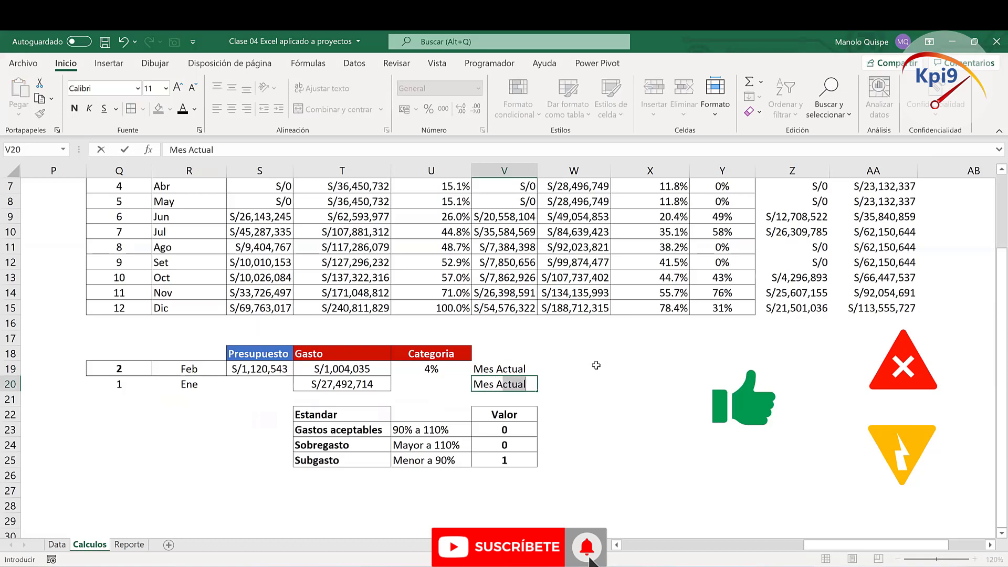
type("Anterior")
key("Return")
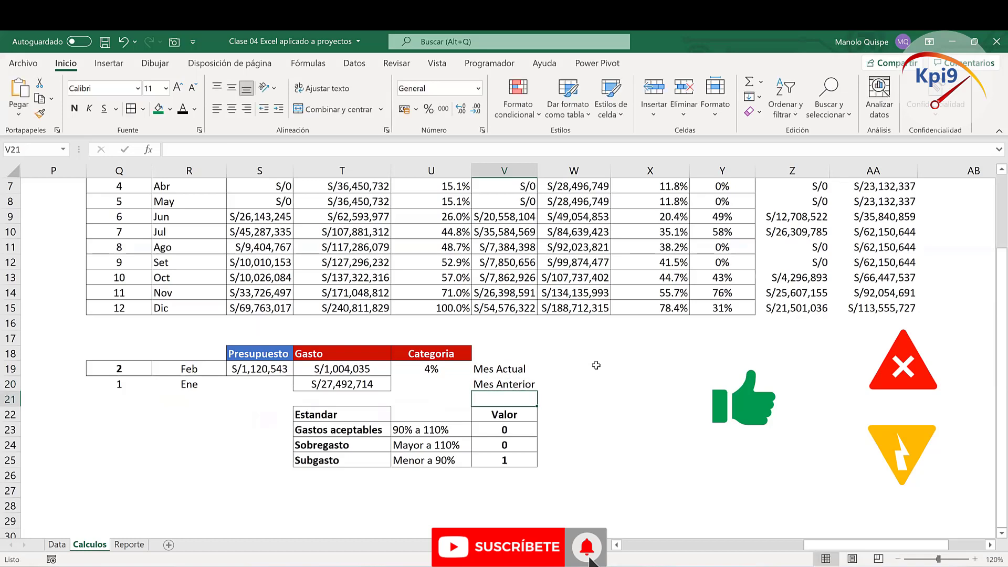
left_click_drag(486, 369, 488, 385)
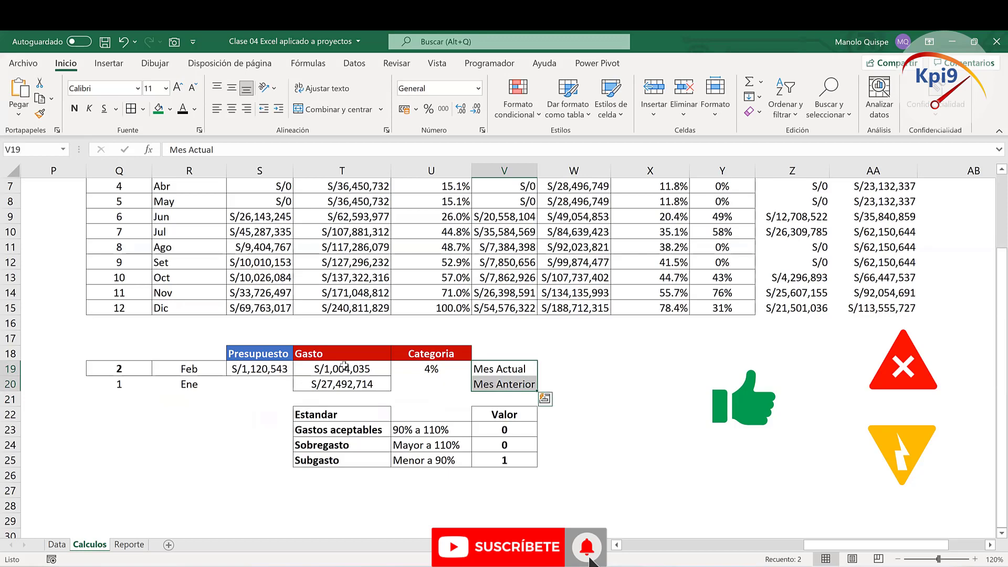
left_click_drag(344, 367, 347, 383, "ctrl")
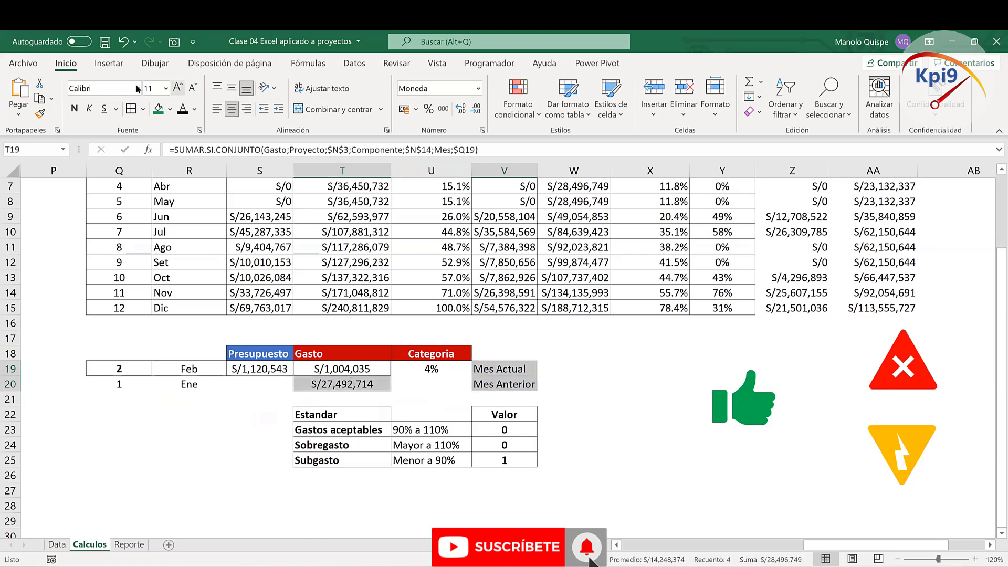
Step: In the All Charts list, preview the waterfall, box-and-whisker, treemap, radar and stock chart types
left_click(109, 63)
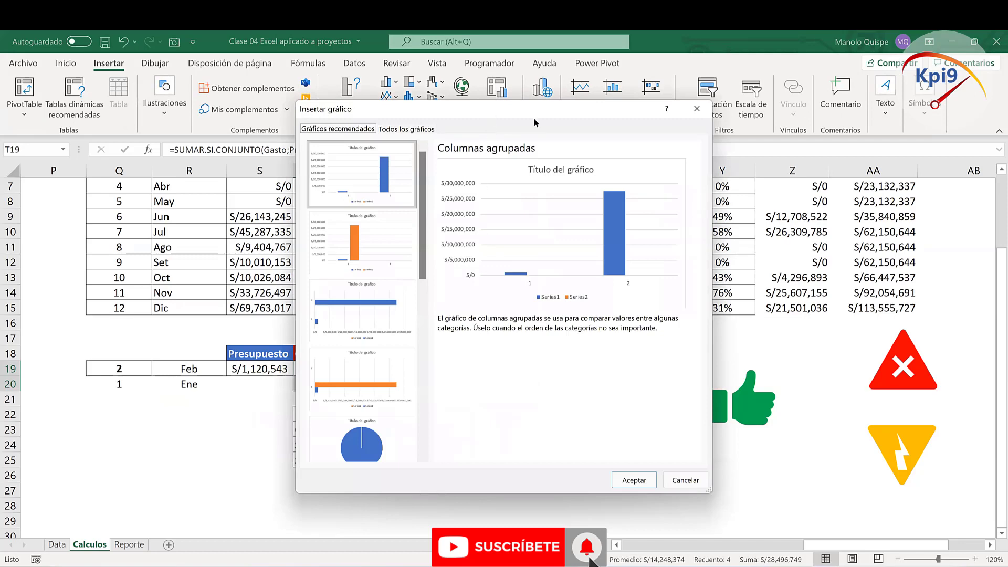
left_click_drag(486, 110, 727, 103)
left_click(647, 120)
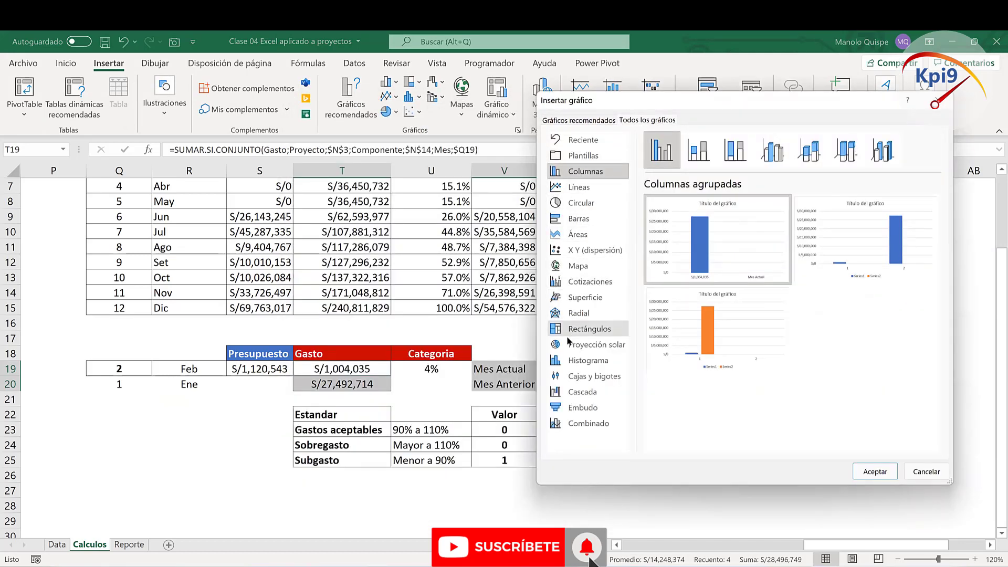
left_click(567, 394)
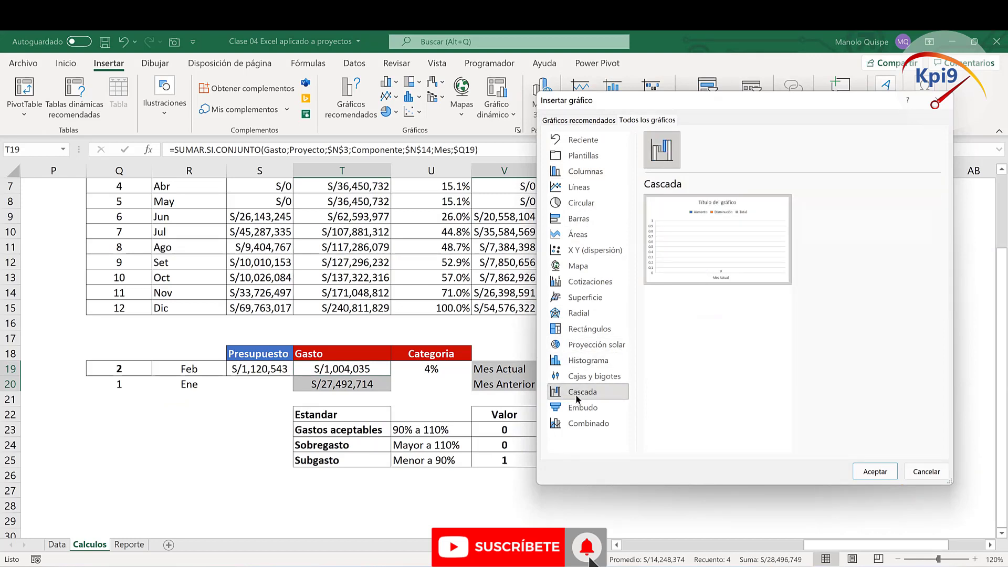
left_click(589, 376)
left_click(587, 362)
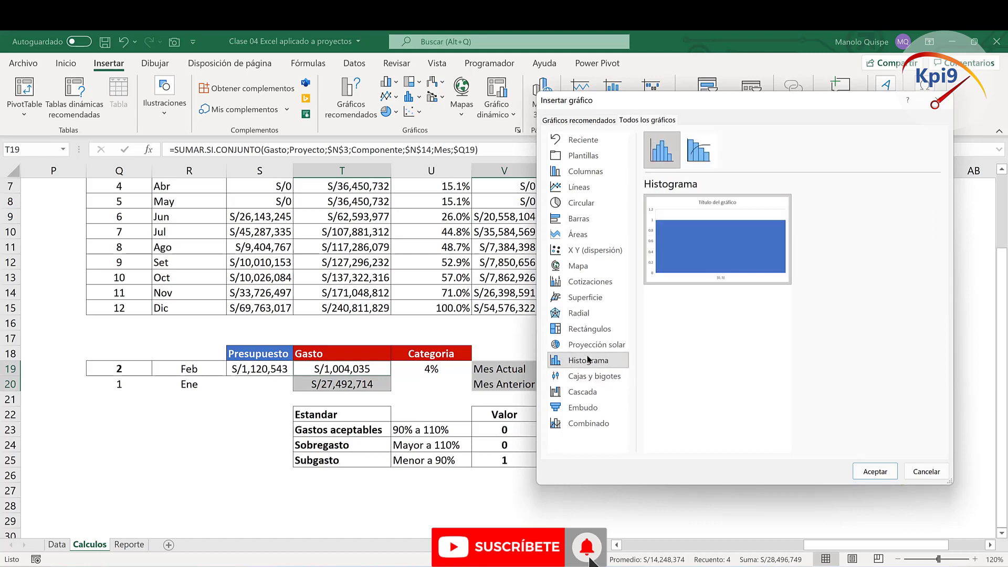
left_click(591, 329)
left_click(594, 317)
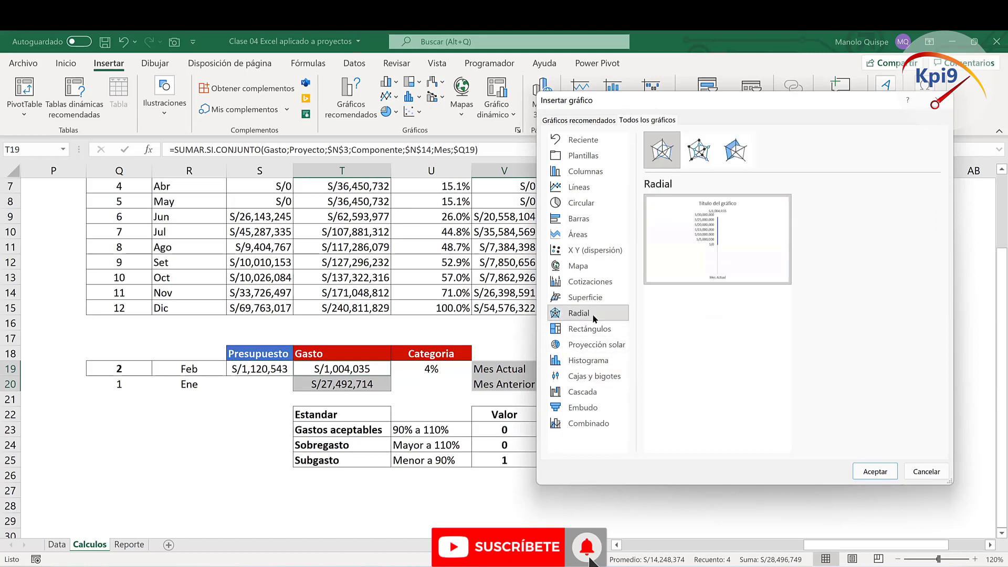
left_click(591, 282)
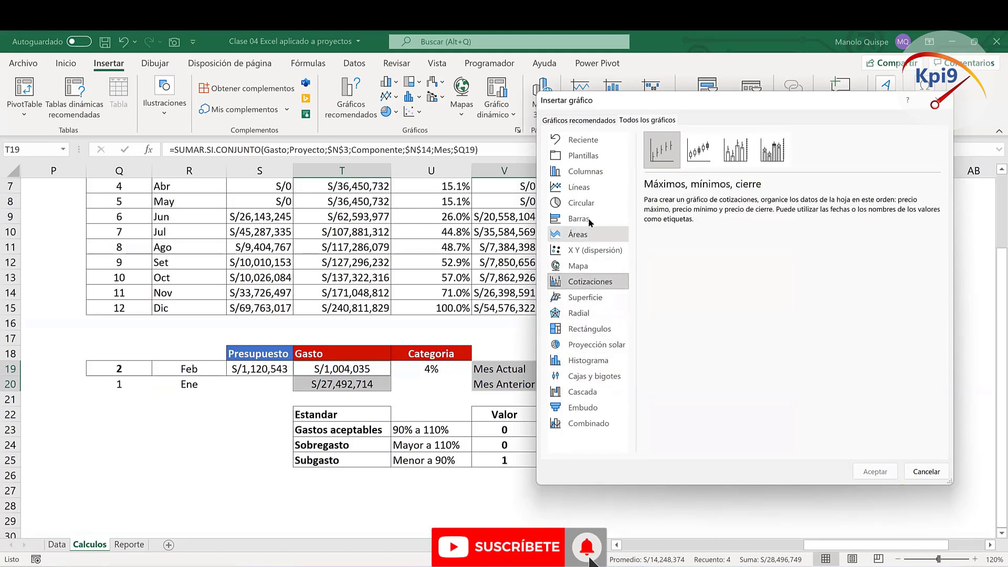
Step: Preview column, scatter, treemap and funnel charts, then cancel without inserting a chart
left_click(582, 172)
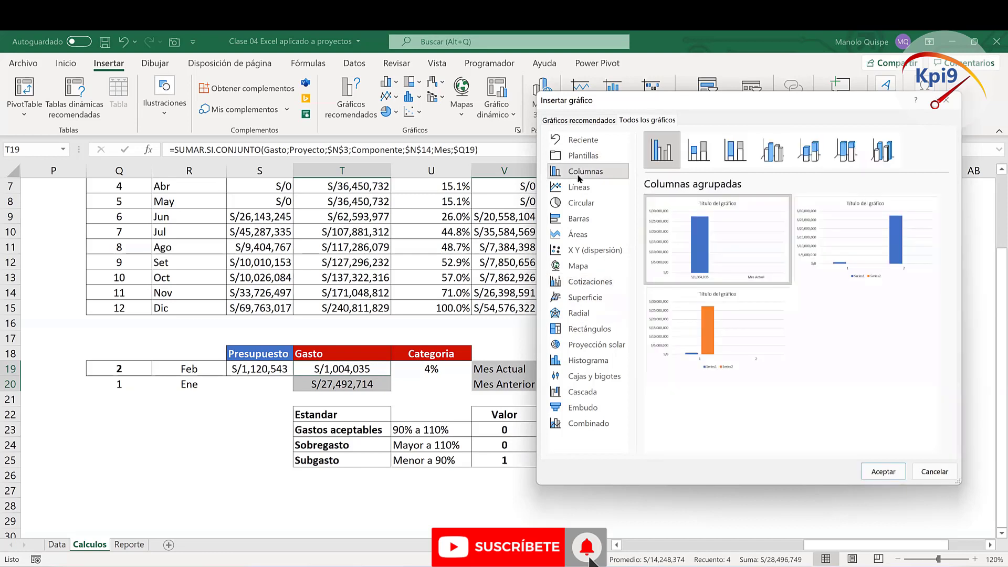
left_click(578, 234)
left_click(587, 251)
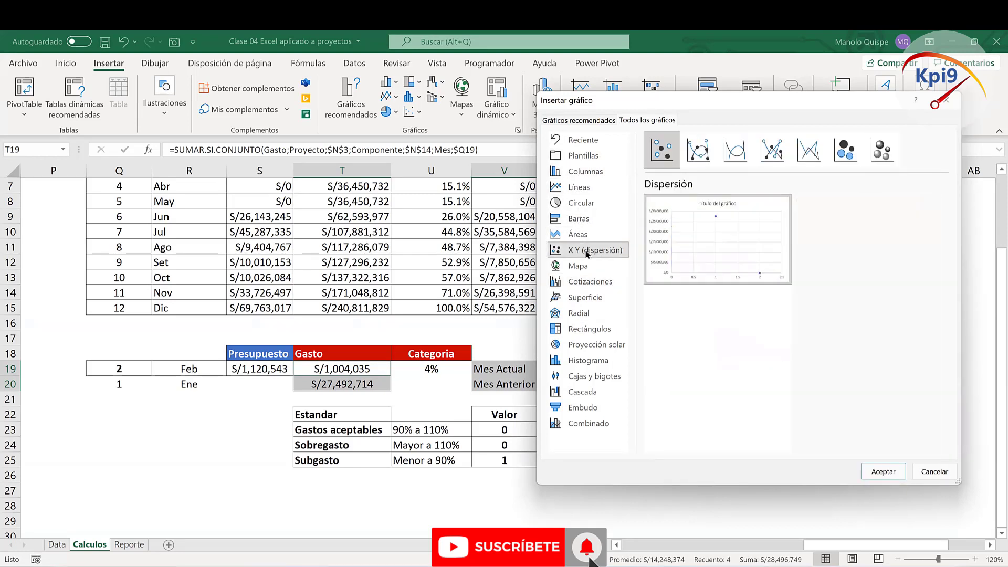
left_click(586, 172)
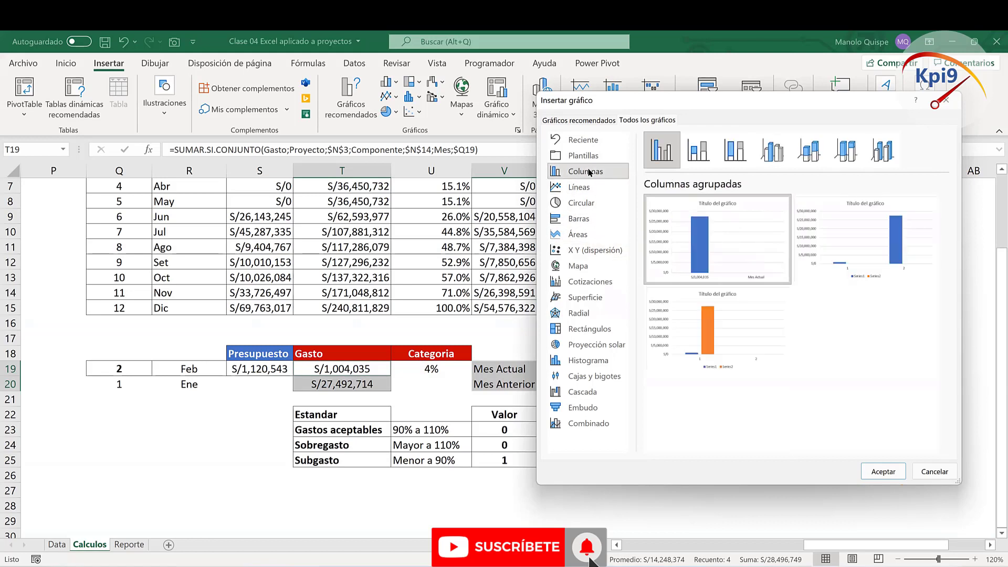
left_click(586, 333)
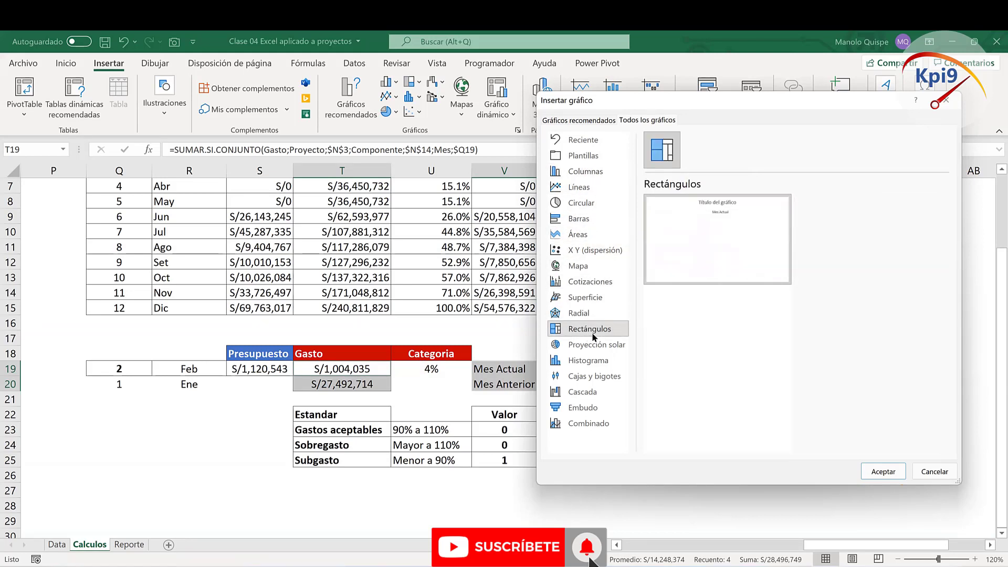
left_click(593, 393)
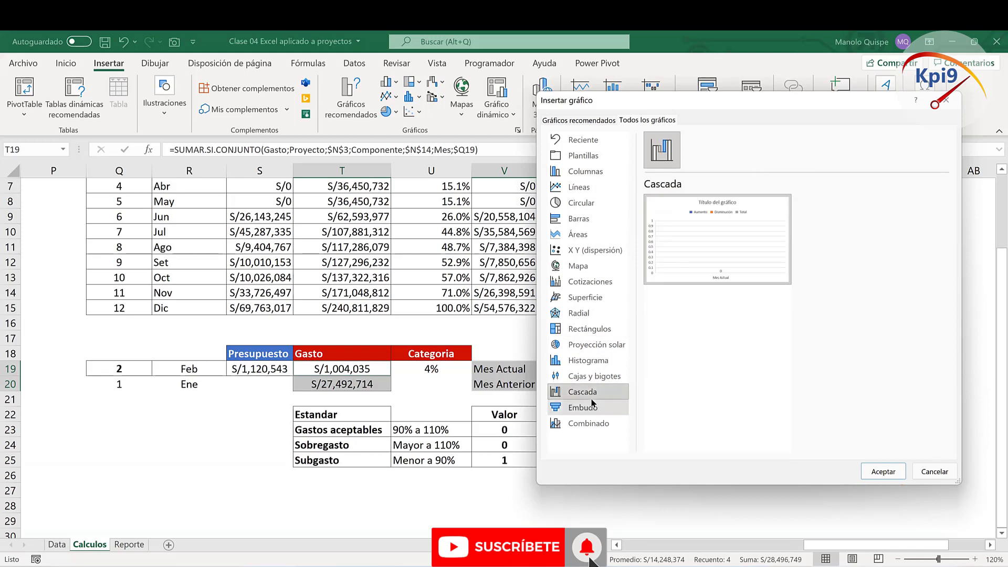
left_click(589, 413)
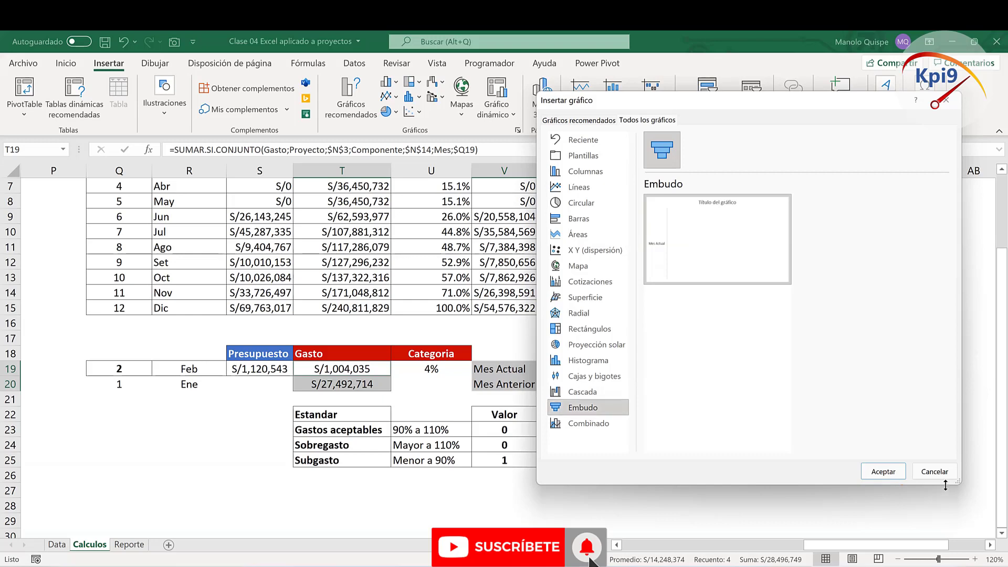
left_click(934, 472)
Step: Enter the heading 'Mes' in V18 and select V18:V20 together with T18:T20
left_click(520, 349)
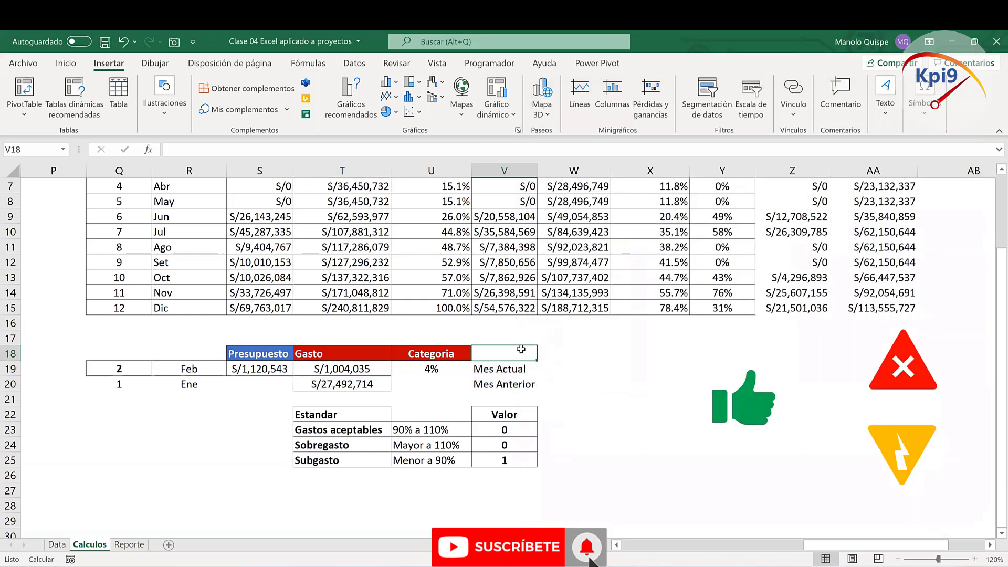
type("Mes")
key("Return")
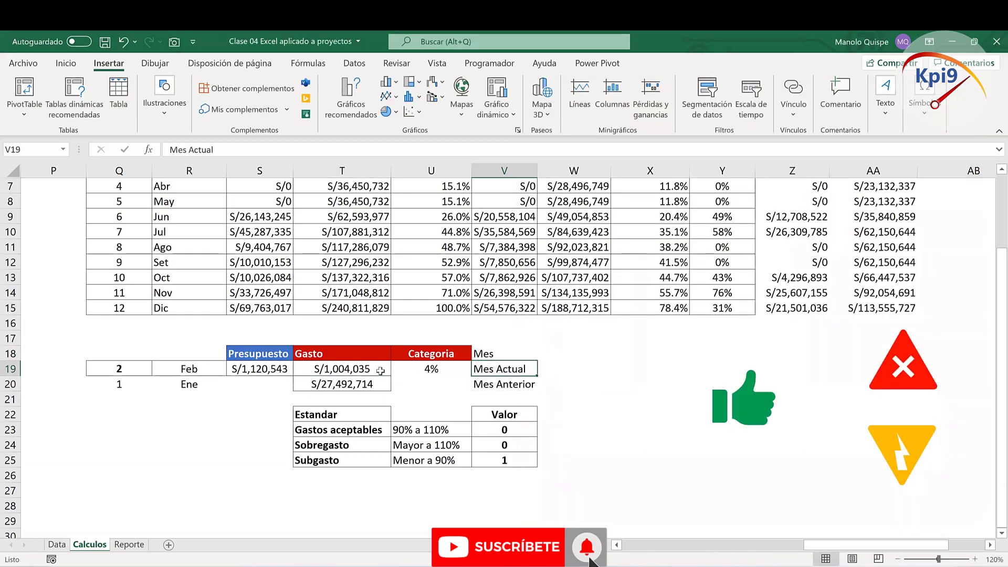
left_click_drag(491, 353, 502, 378)
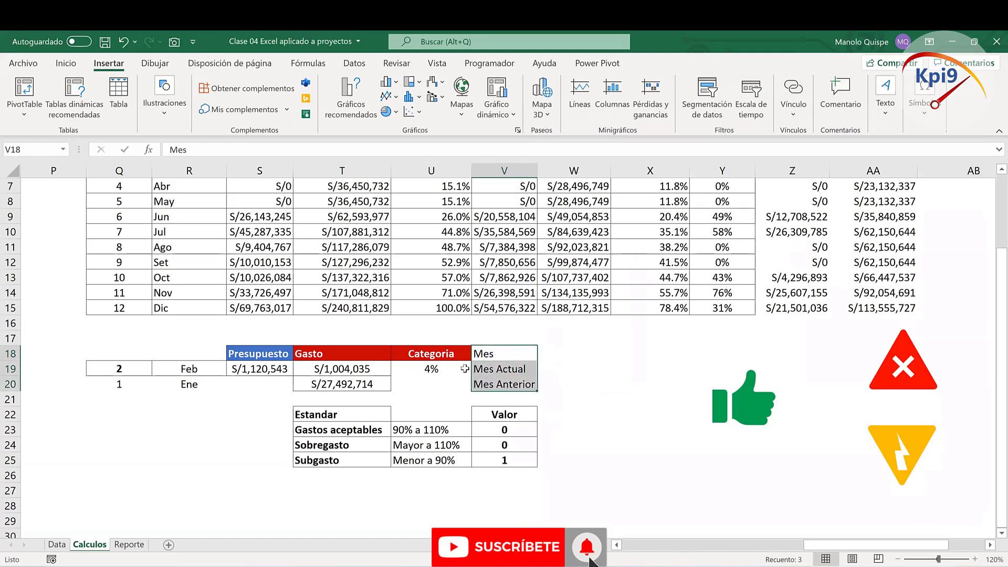
left_click_drag(356, 355, 357, 382, "ctrl")
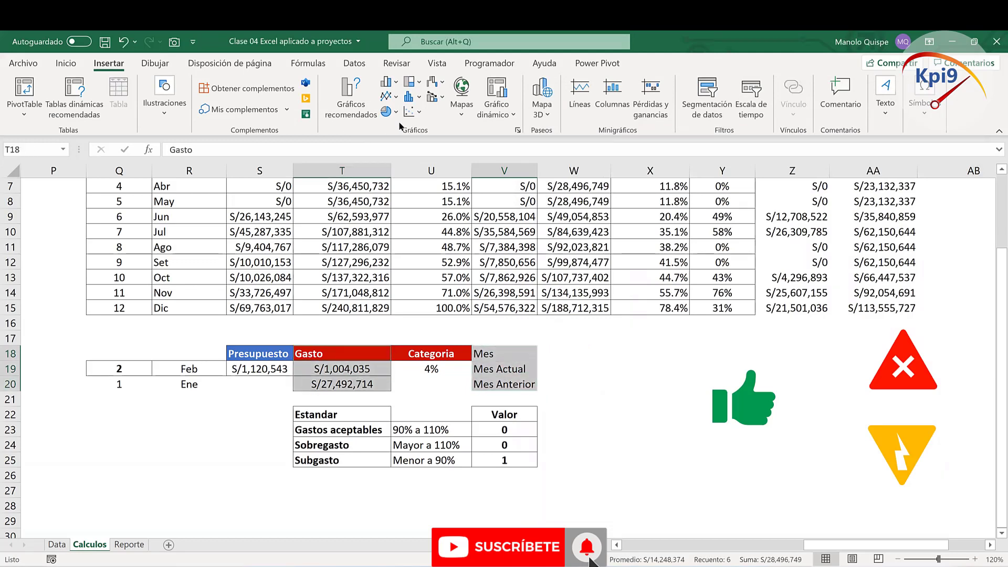
Step: From Recommended Charts' full list, preview area, histogram, box-and-whisker, waterfall, column and bar charts
left_click(517, 131)
left_click(425, 130)
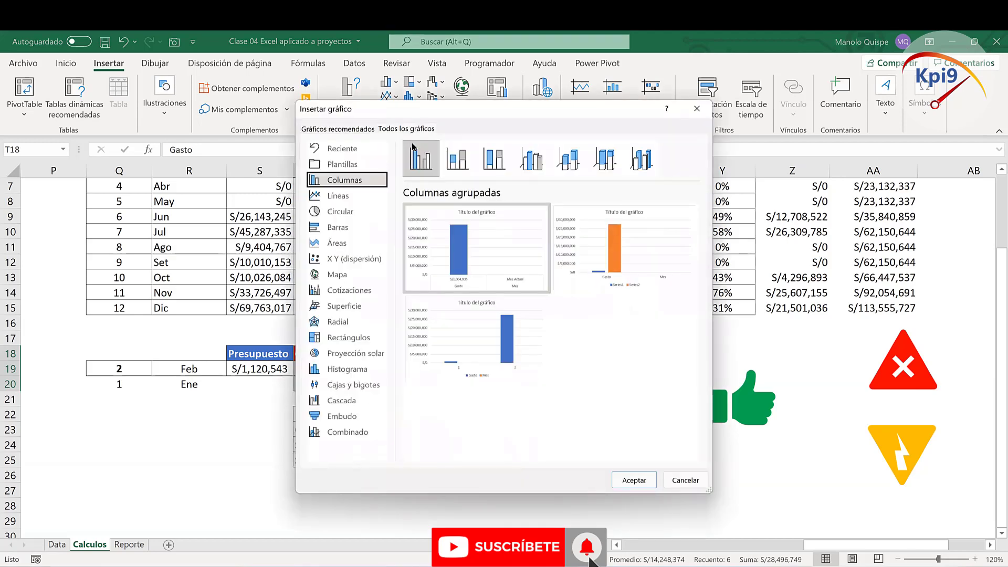
left_click(337, 228)
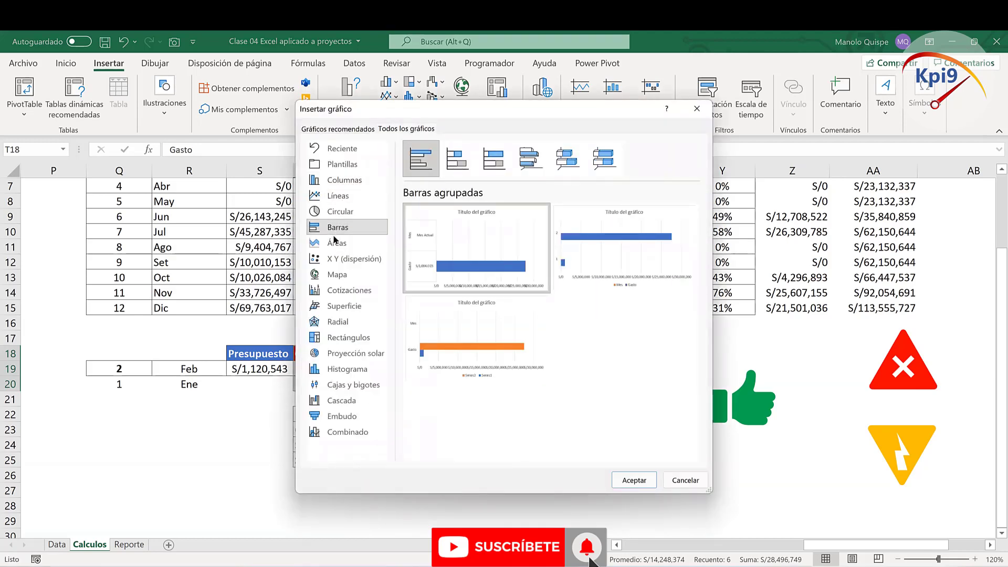
left_click(336, 244)
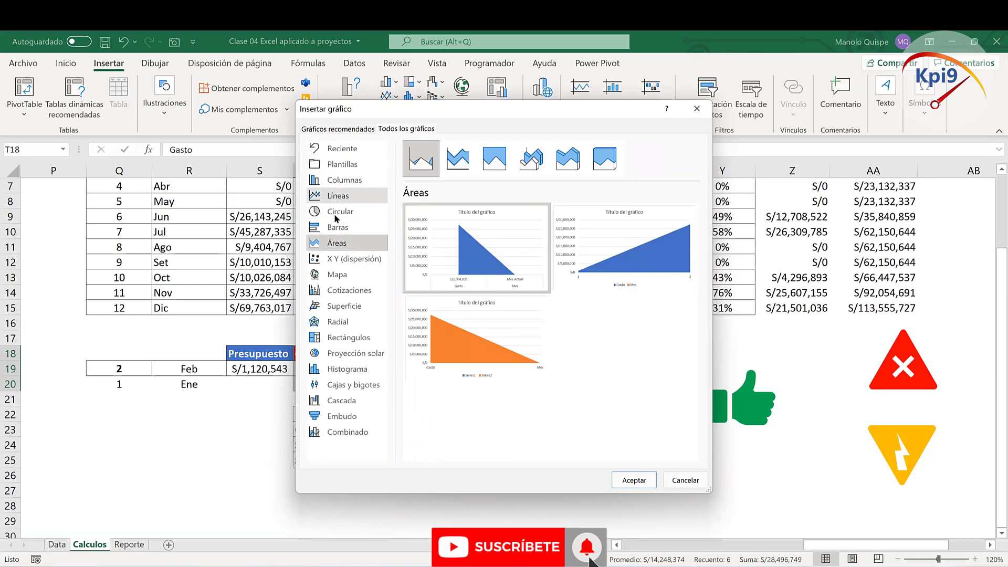
left_click(339, 371)
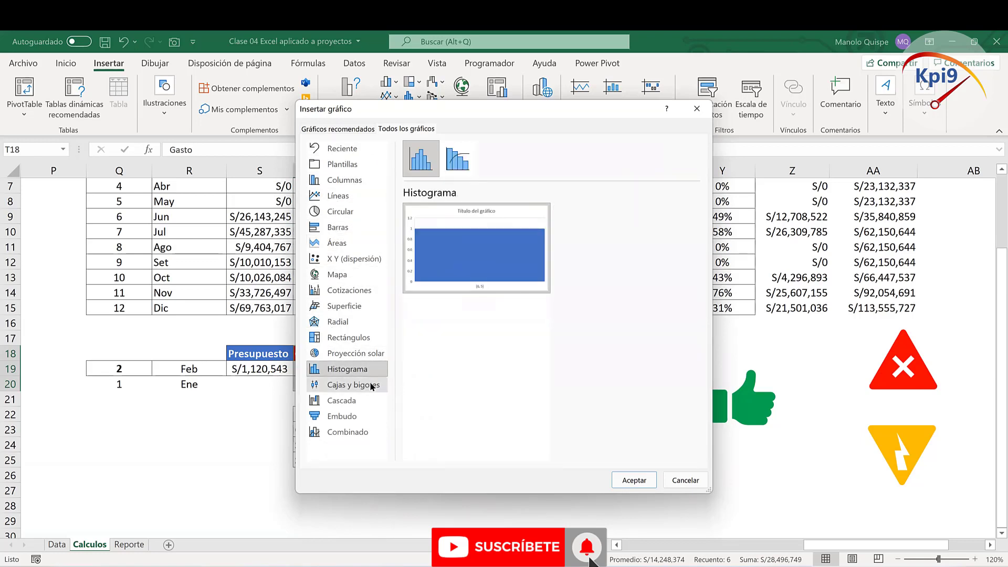
left_click(366, 386)
left_click(349, 401)
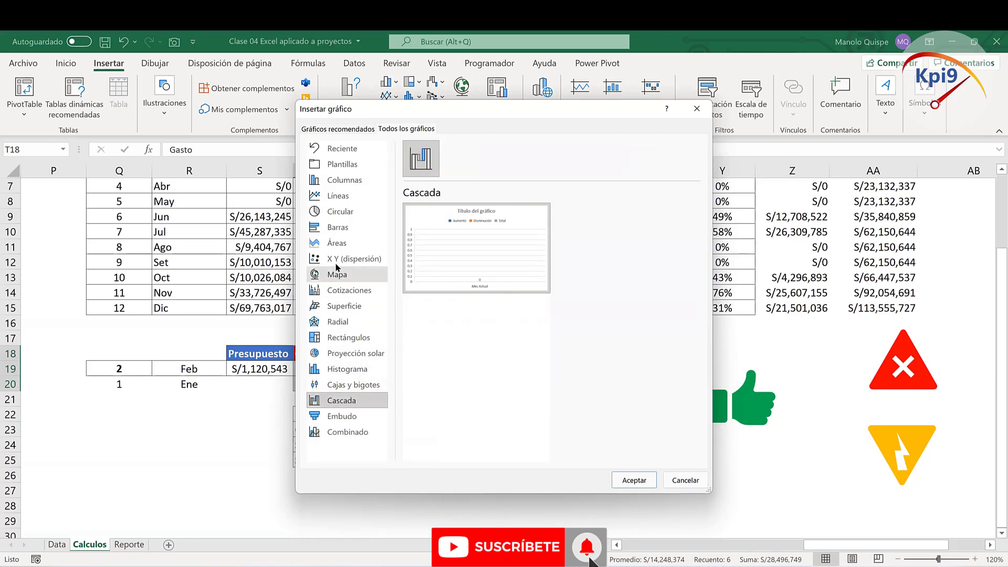
left_click(347, 164)
left_click(351, 180)
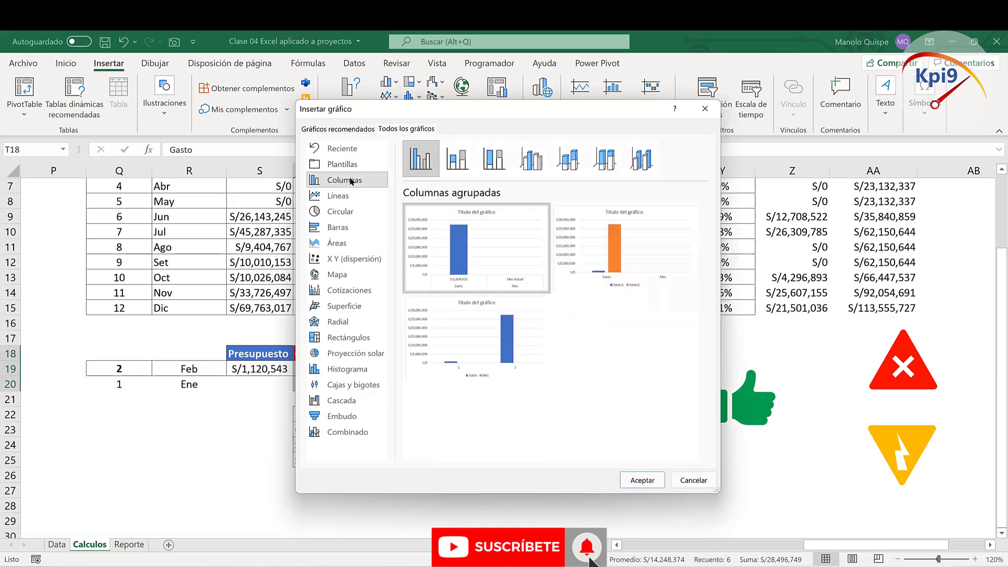
left_click(350, 196)
left_click(351, 211)
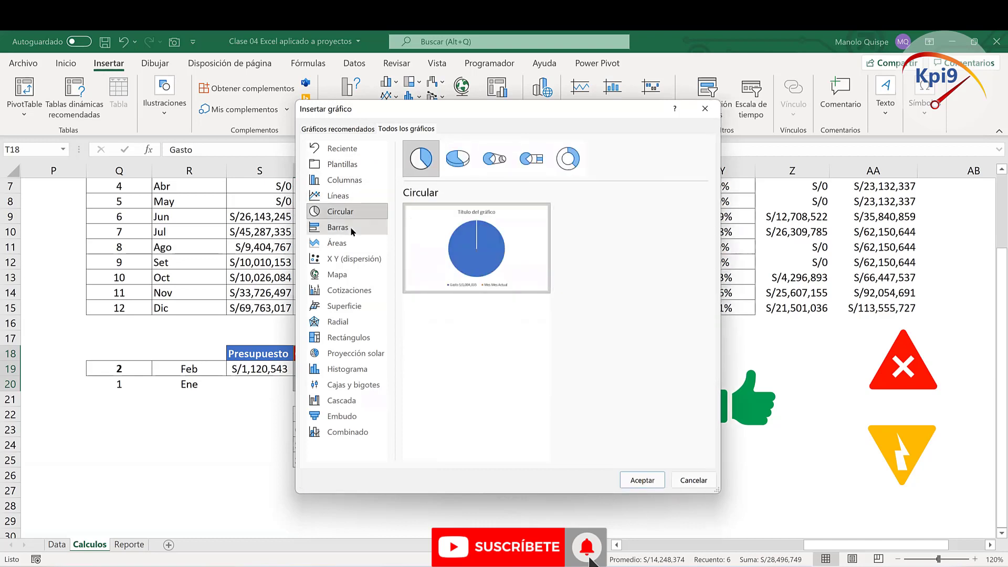
left_click(351, 227)
Step: Preview scatter, stock, radar, sunburst and funnel charts, then cancel without inserting
left_click(351, 243)
left_click(353, 258)
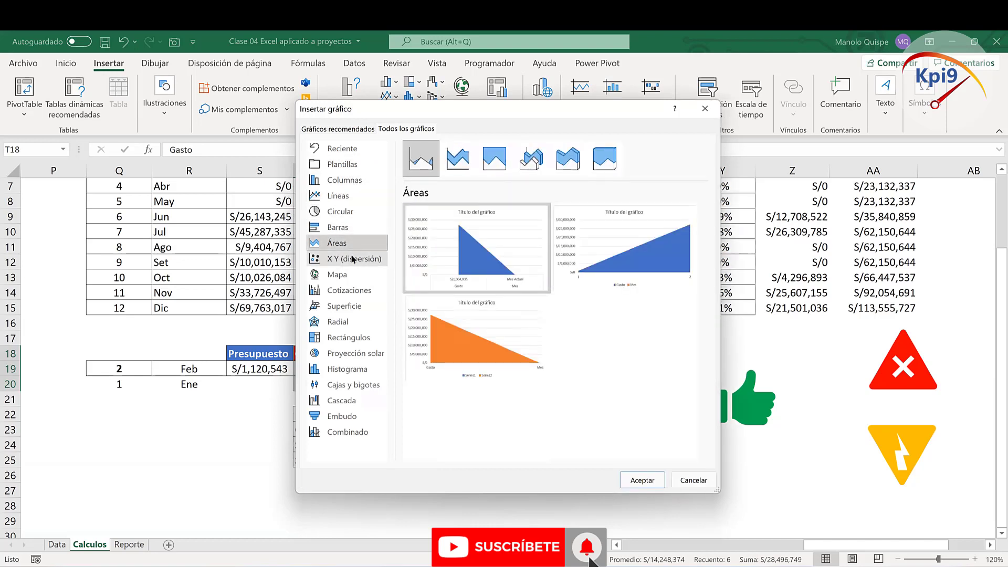
left_click(348, 279)
left_click(348, 292)
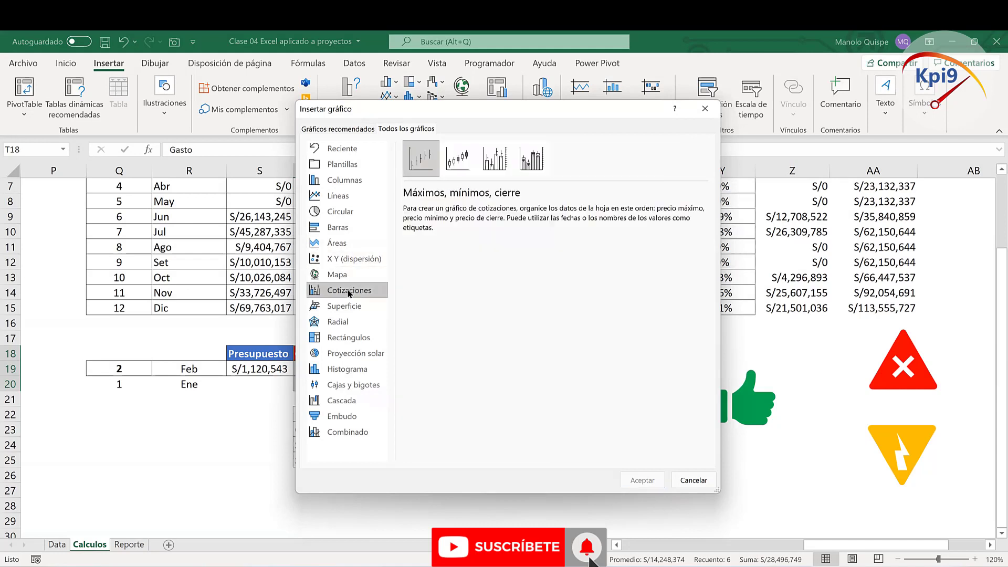
left_click(348, 309)
left_click(347, 323)
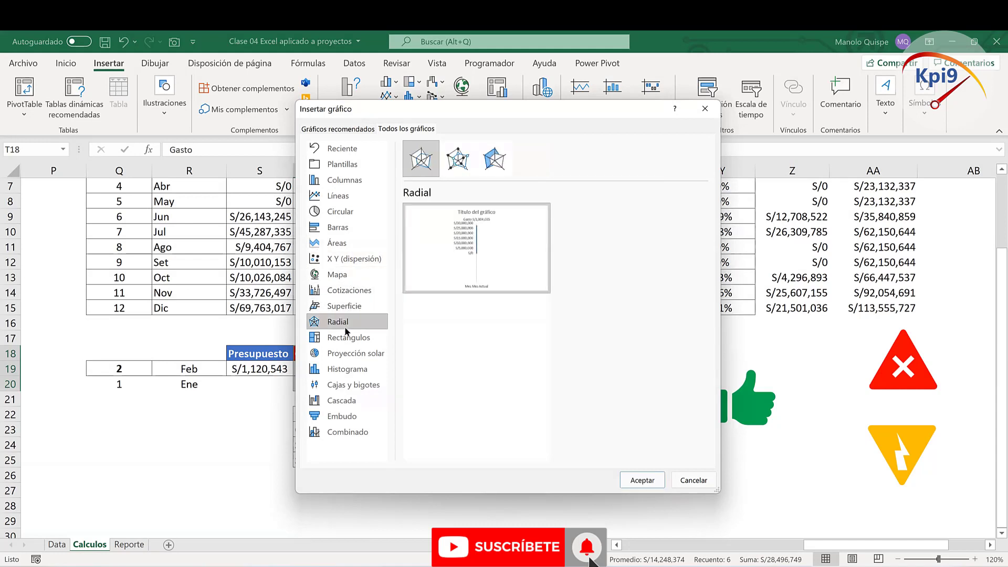
left_click(346, 354)
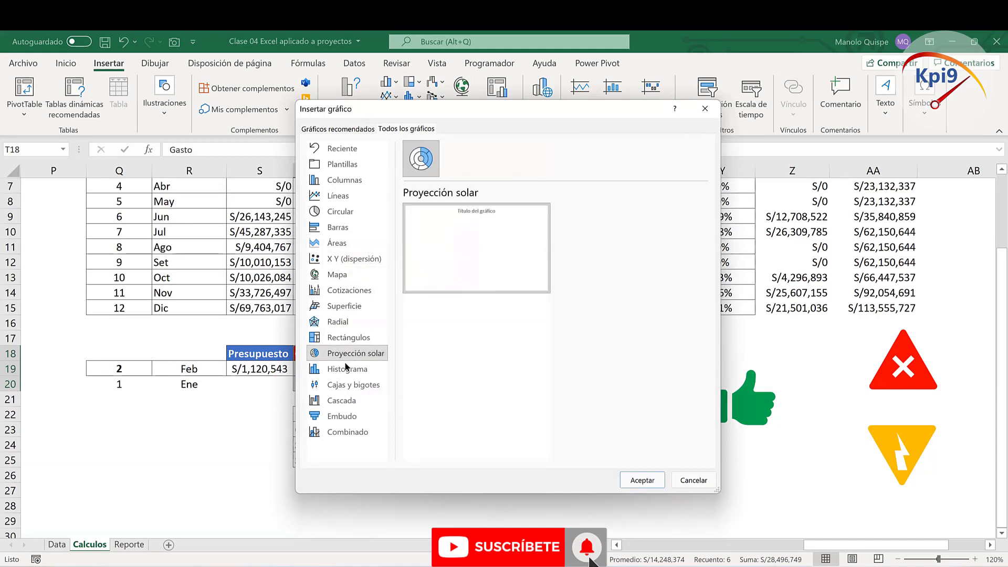
left_click(343, 420)
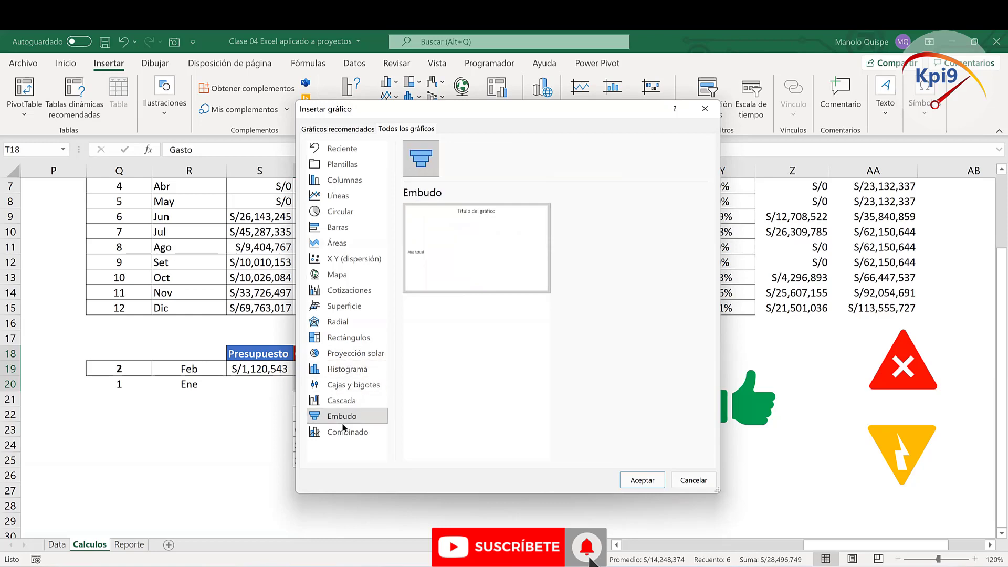
left_click(693, 480)
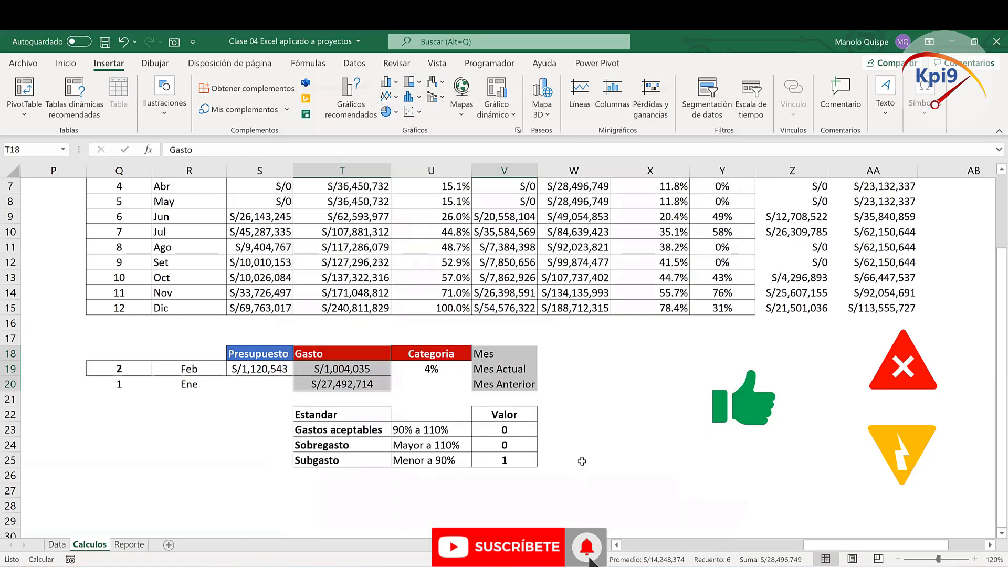
Step: Reselect the month labels V18:V20 together with the Gasto cells T18:T20
left_click(576, 440)
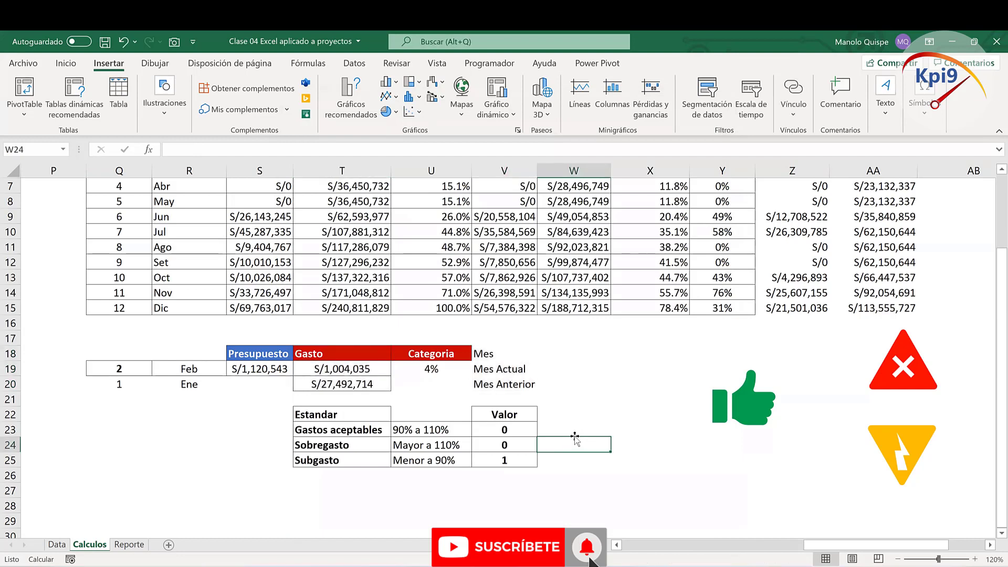
left_click_drag(498, 357, 504, 385)
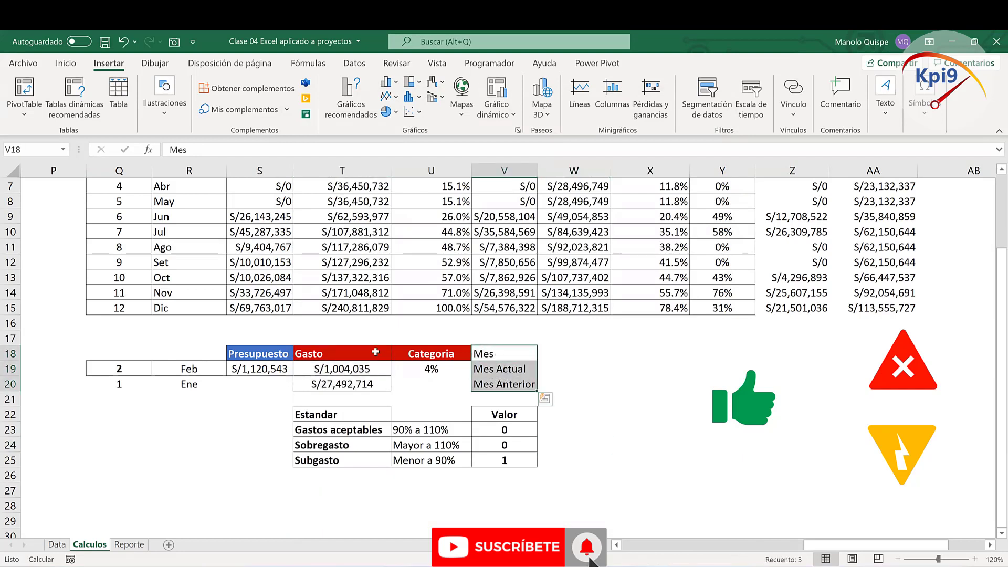
left_click_drag(346, 353, 348, 384)
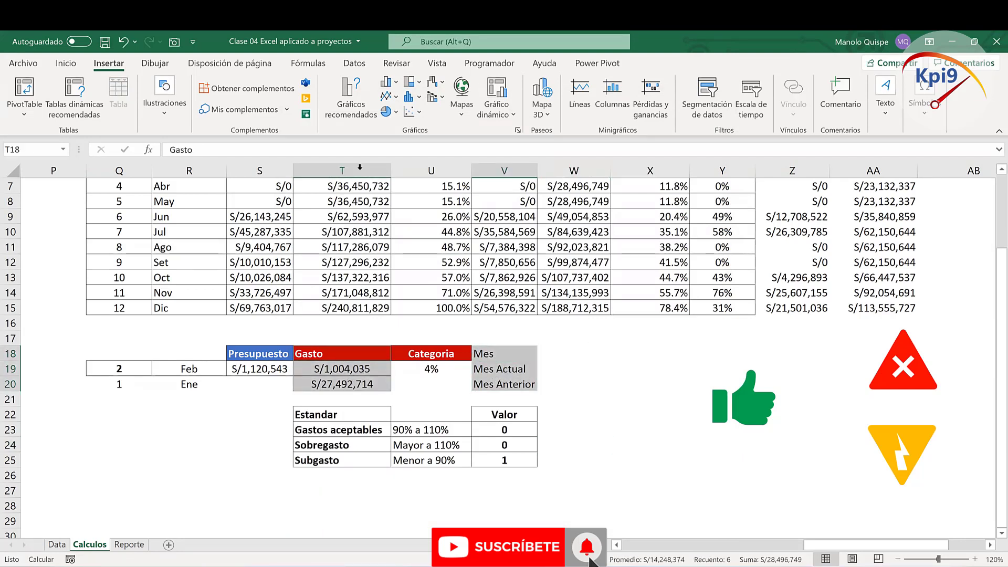
Step: Insert a trial doughnut chart of the selected data, then delete it
left_click(387, 111)
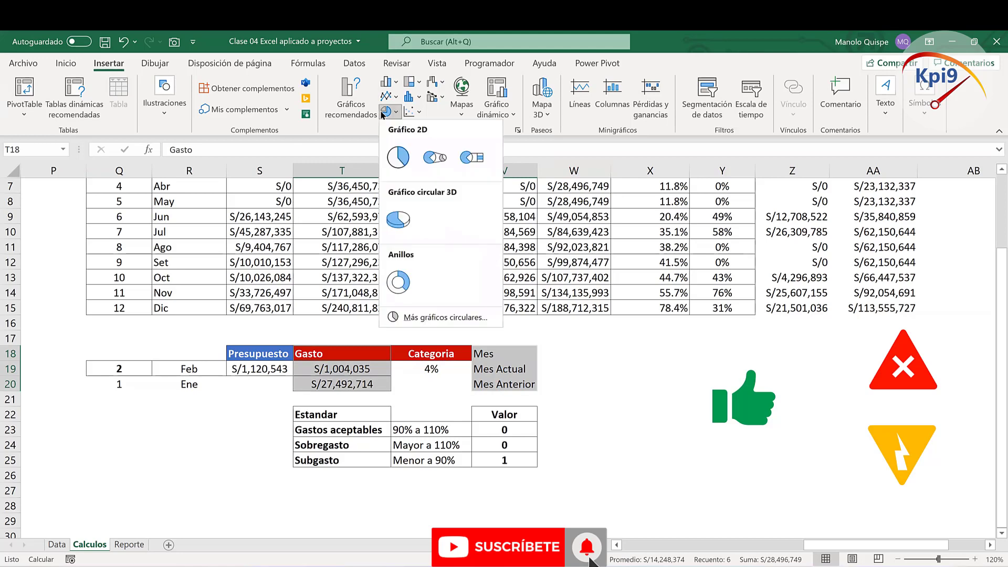
left_click(402, 283)
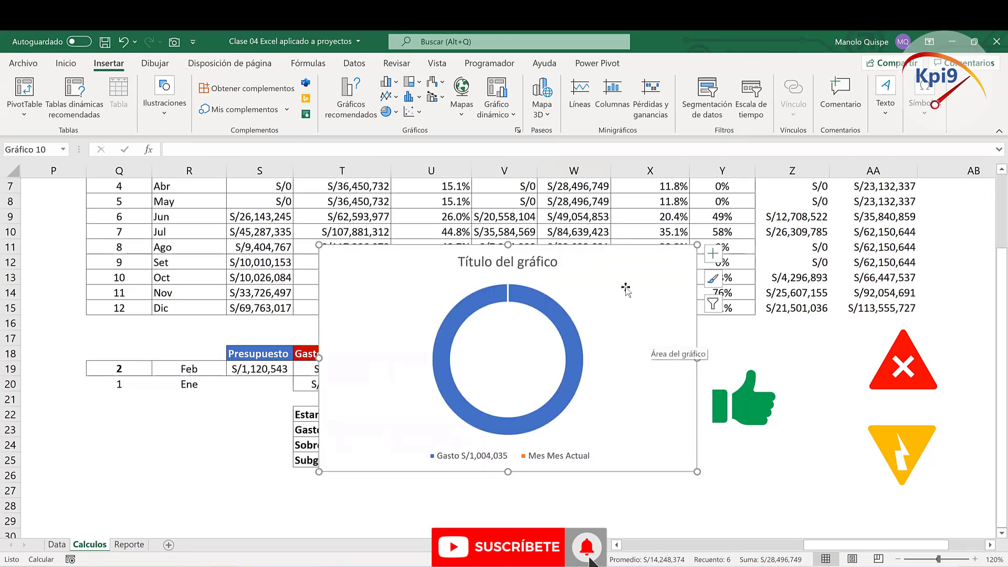
left_click_drag(613, 269, 796, 257)
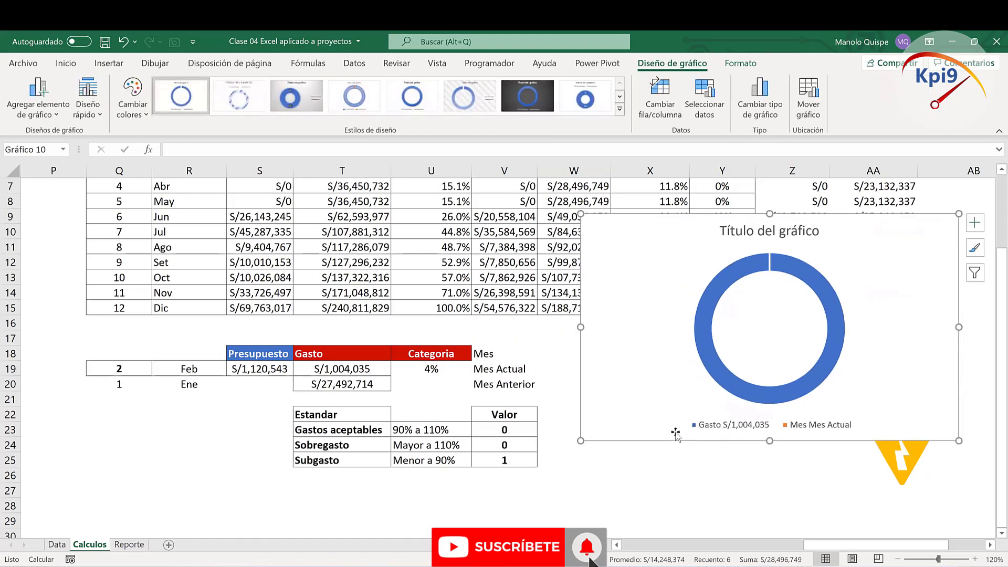
key("Delete")
left_click(562, 412)
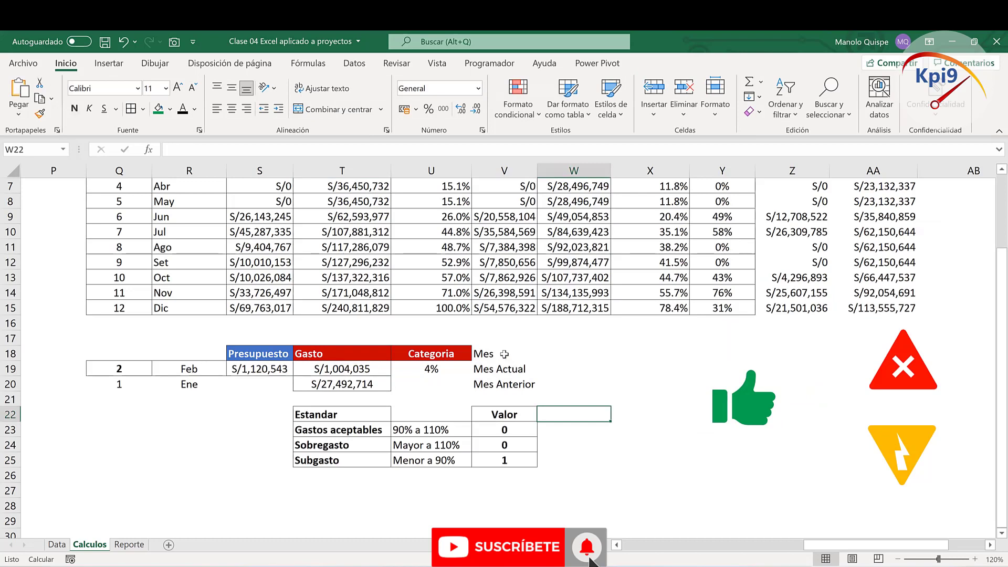
Step: Shift the Gasto and Categoria block one column right and move the Mes labels into column T
left_click_drag(504, 354, 504, 385)
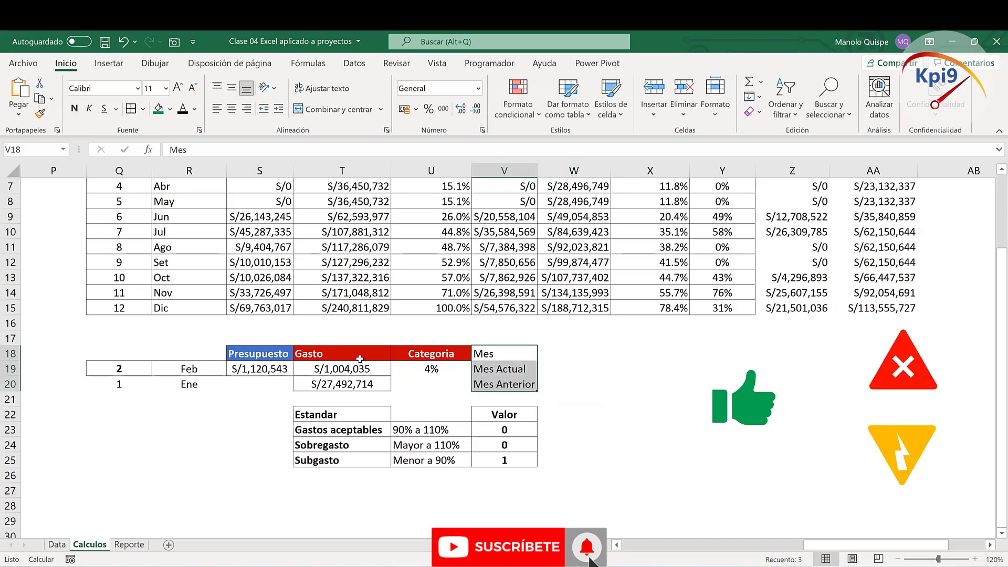
left_click_drag(360, 360, 494, 385)
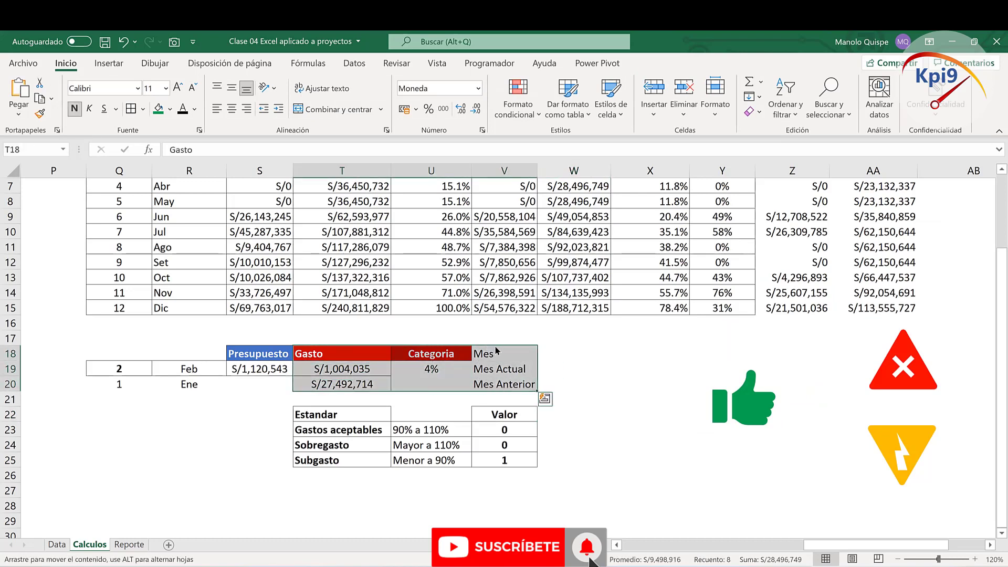
mouse_move(489, 348)
left_mouse_down()
mouse_move(572, 355)
mouse_move(572, 385)
left_mouse_up()
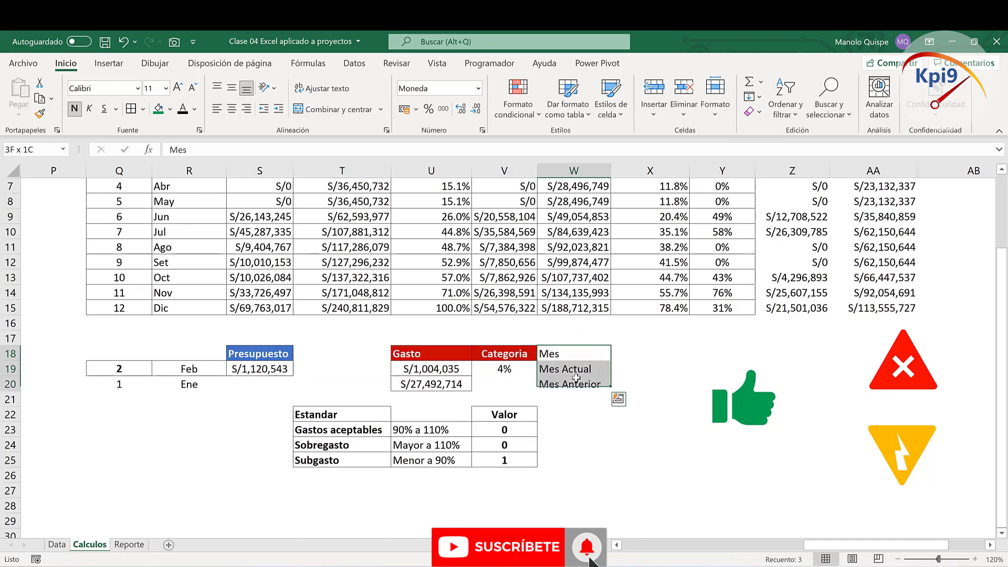
mouse_move(578, 348)
left_mouse_down()
mouse_move(360, 355)
mouse_move(428, 386)
left_mouse_up()
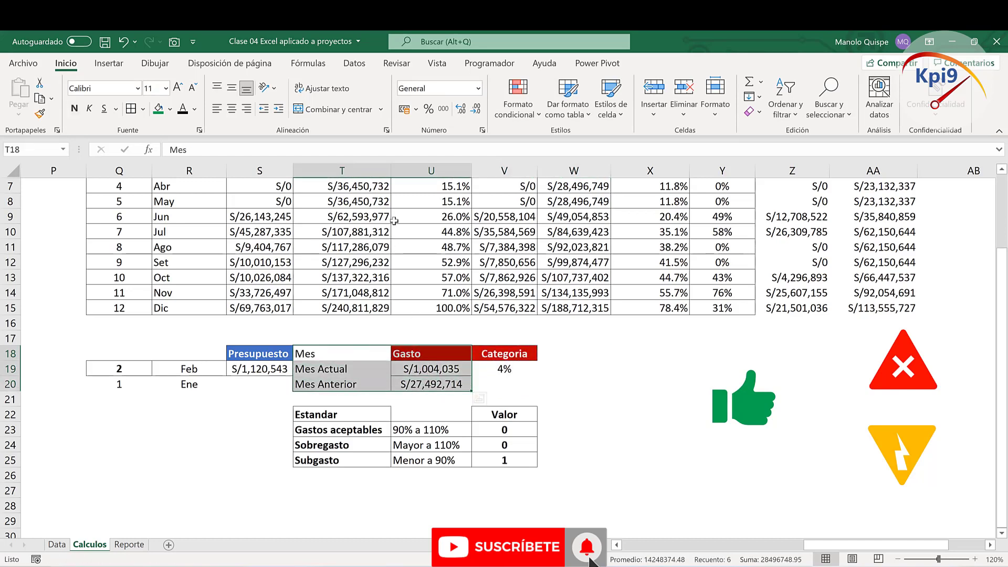
left_click(109, 63)
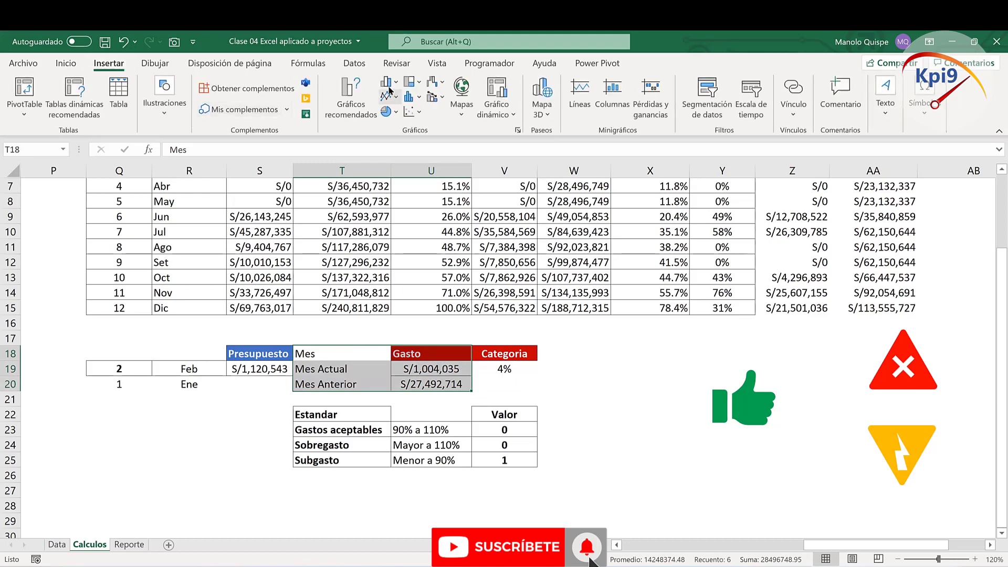
Step: Insert a funnel chart of Gasto for Mes Actual and Mes Anterior from T18:U20, placed right of the table
left_click(389, 84)
left_click(331, 135)
left_click(519, 130)
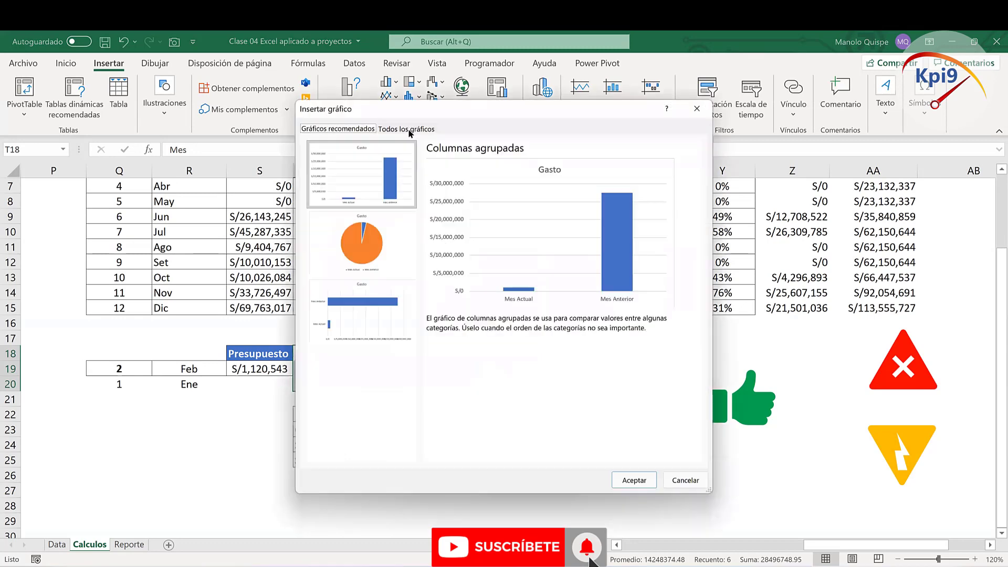
key("ctrl+Tab")
left_click(346, 417)
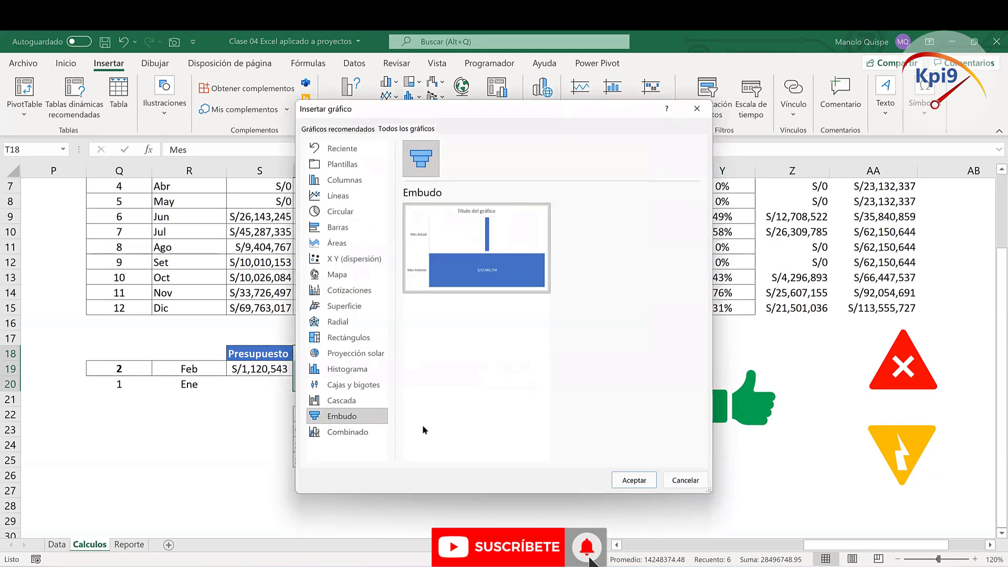
left_click(628, 480)
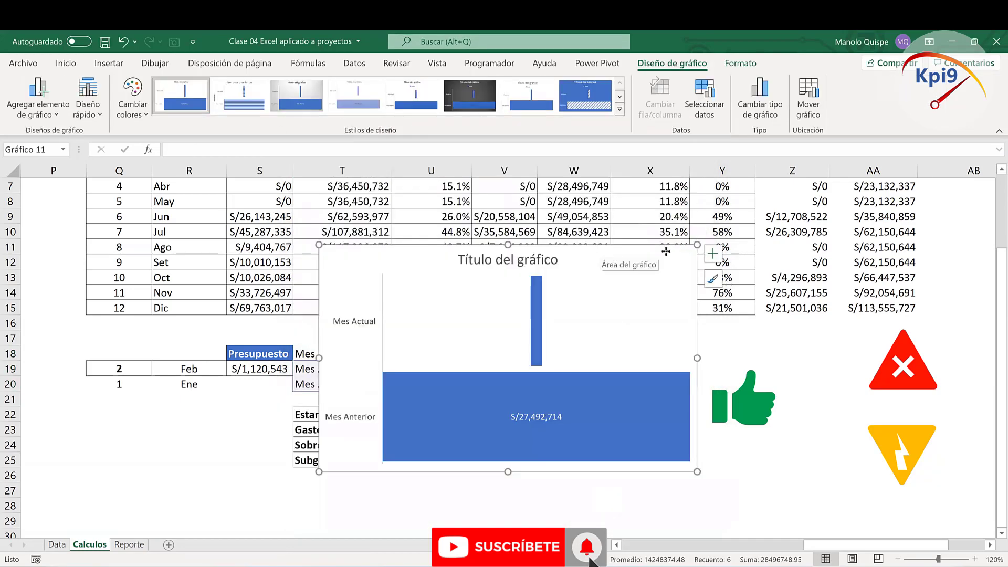
left_click_drag(603, 251, 511, 234)
left_click_drag(865, 251, 866, 257)
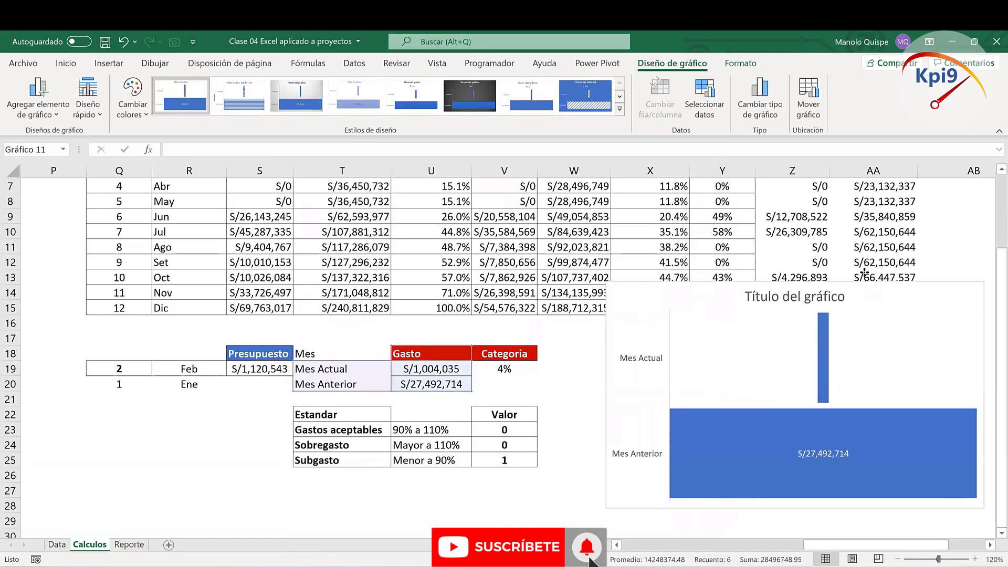
Step: Rename the Mes header in T18 to 'Variación Meses'
left_click(356, 353)
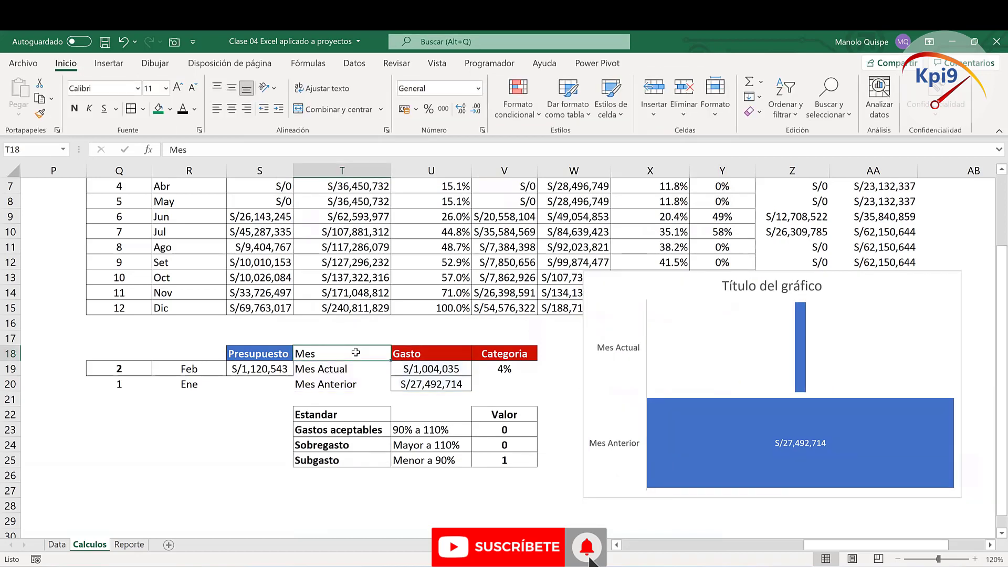
type("Variac")
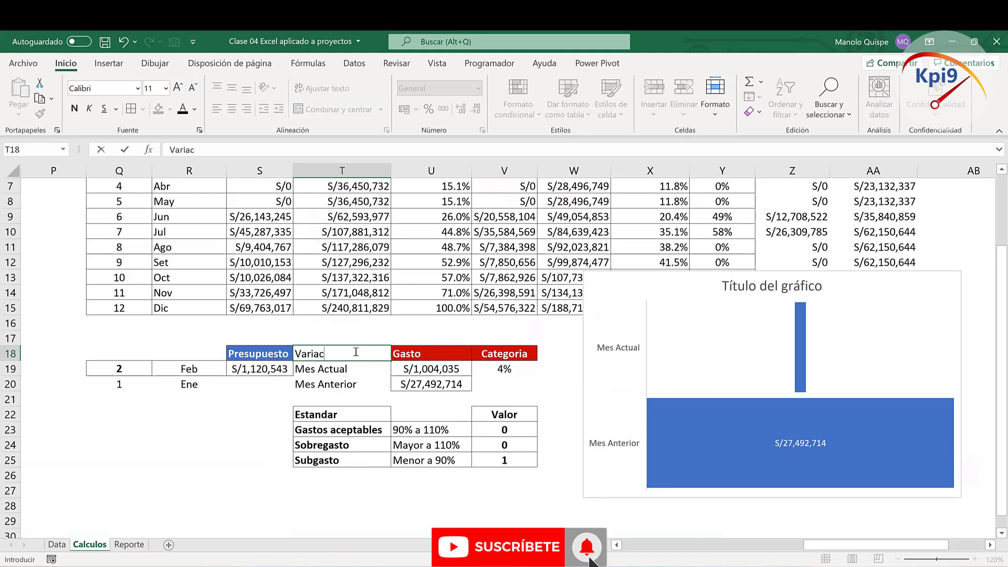
type("i")
type("ón M")
type("eses")
key("Return")
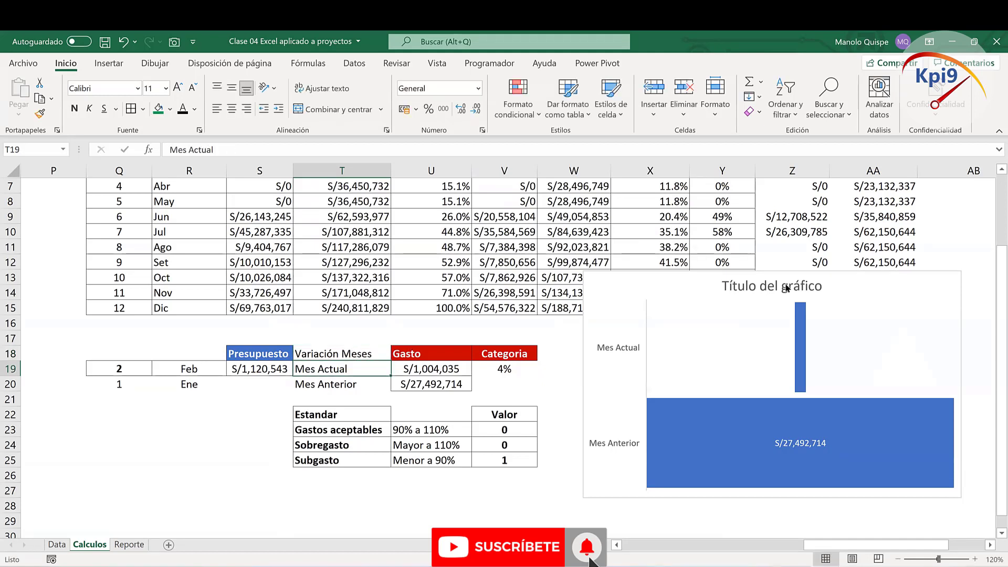
Step: Delete the funnel chart's 'Título del gráfico' title and move the chart left over the table
left_click(788, 287)
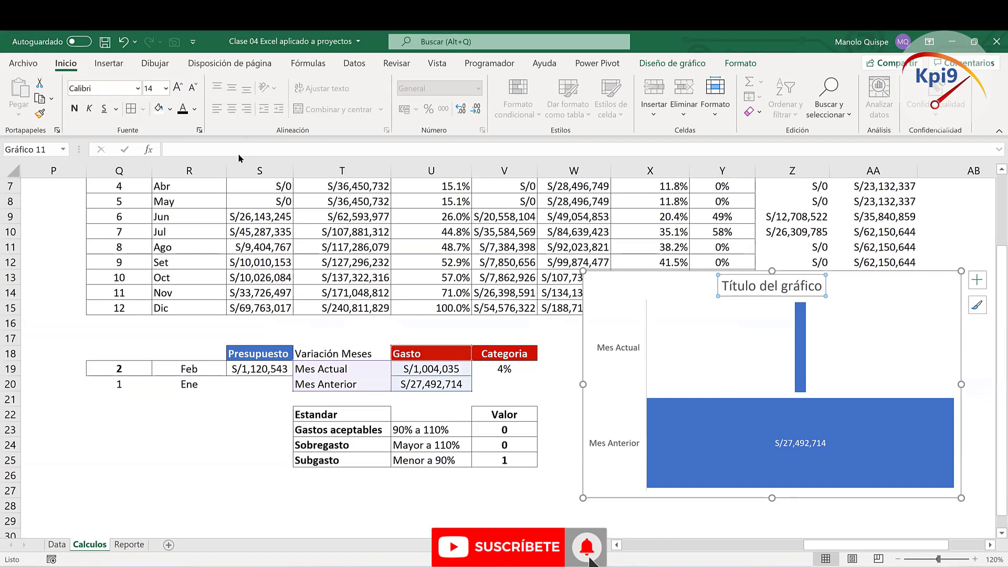
left_click(431, 505)
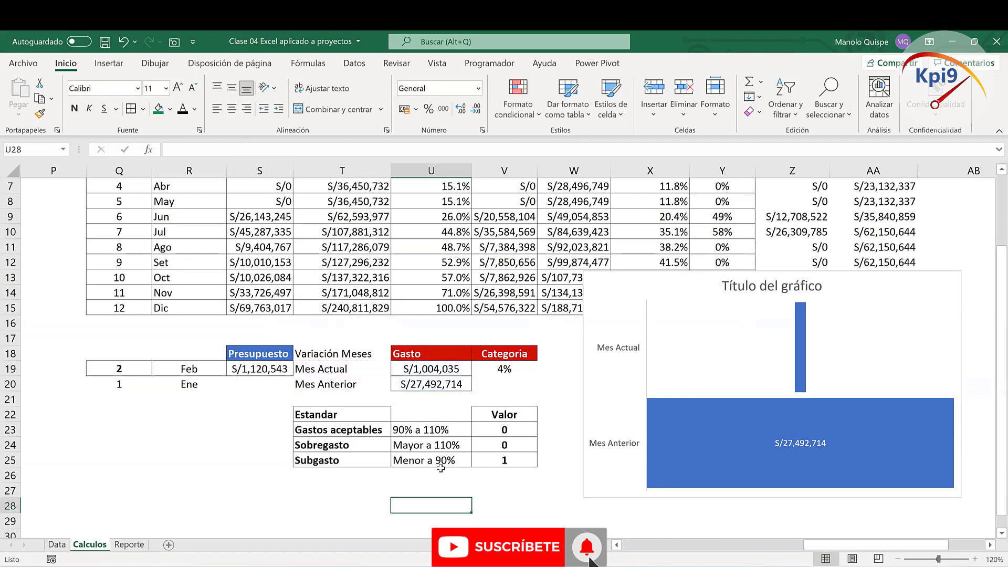
left_click(737, 297)
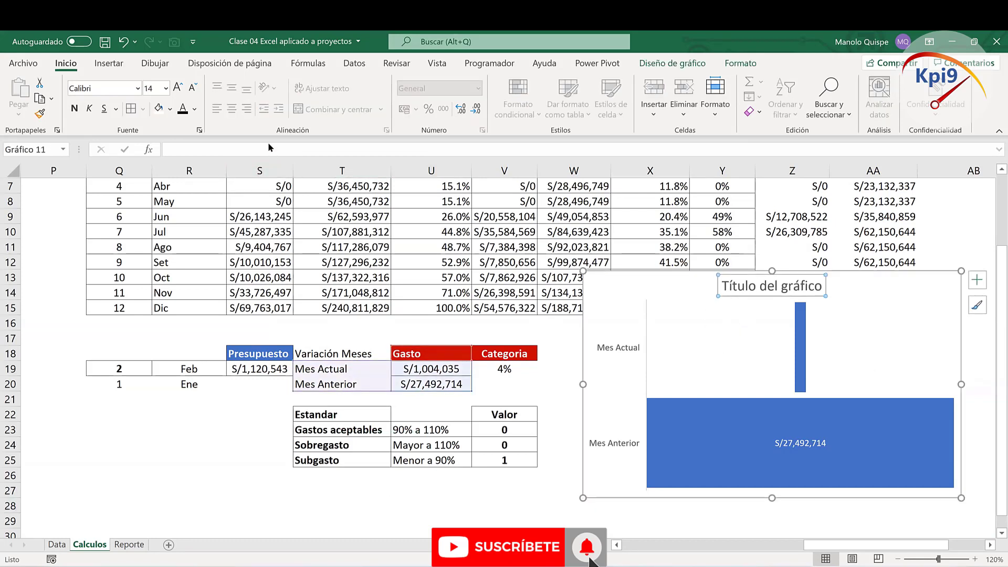
double_click(718, 286)
left_click_drag(718, 286, 733, 299)
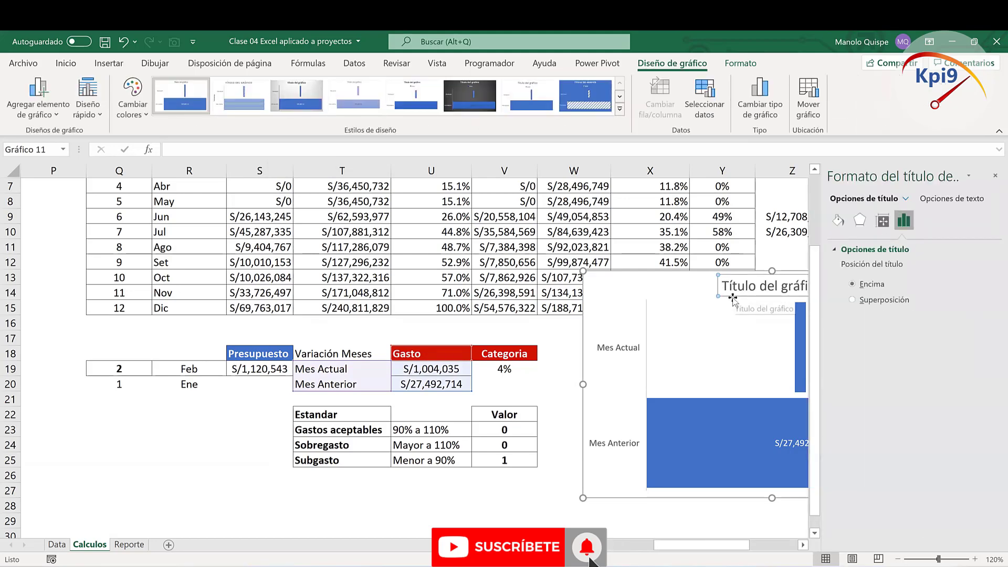
left_click(732, 299)
left_click(735, 296)
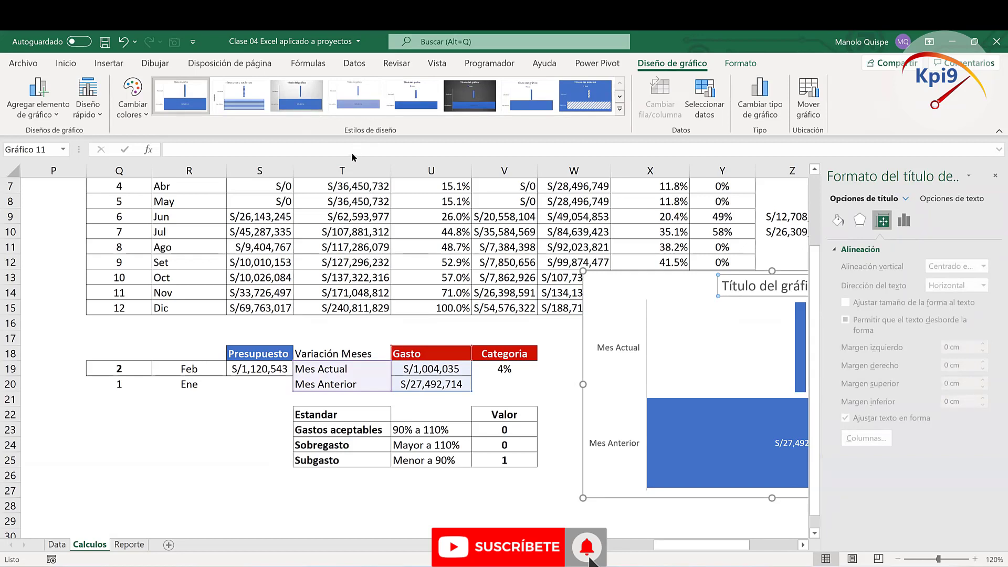
mouse_move(618, 274)
left_mouse_down()
mouse_move(475, 241)
mouse_move(328, 259)
left_mouse_up()
left_click(475, 278)
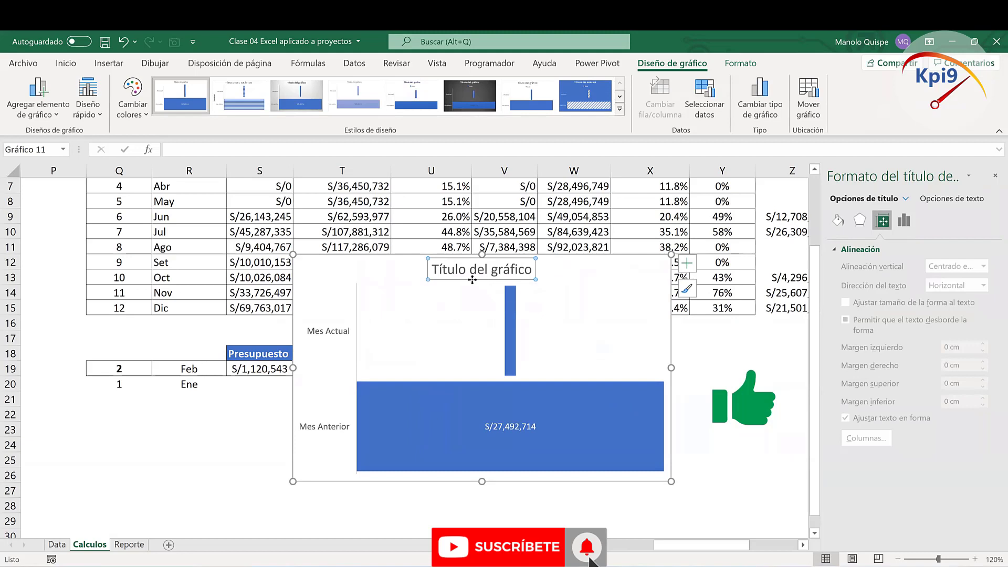
key("Delete")
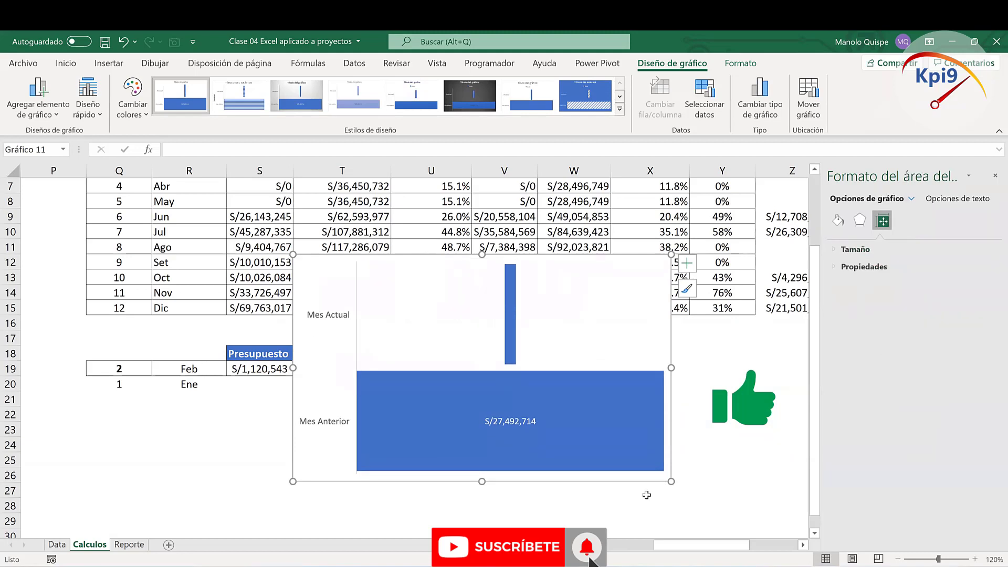
left_click_drag(454, 482, 371, 474)
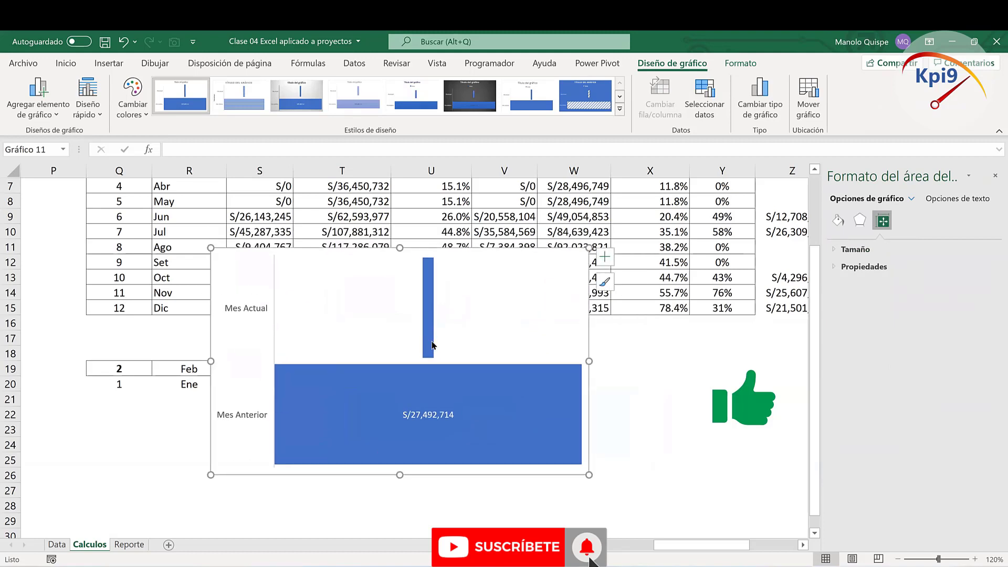
Step: Fill the Mes Anterior bar red and the Mes Actual bar green
right_click(432, 344)
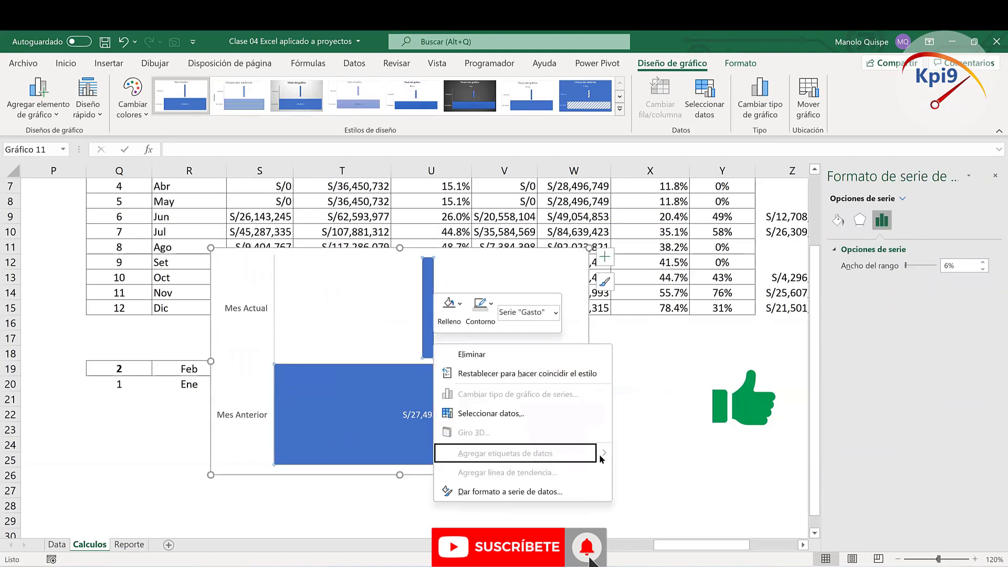
key("Escape")
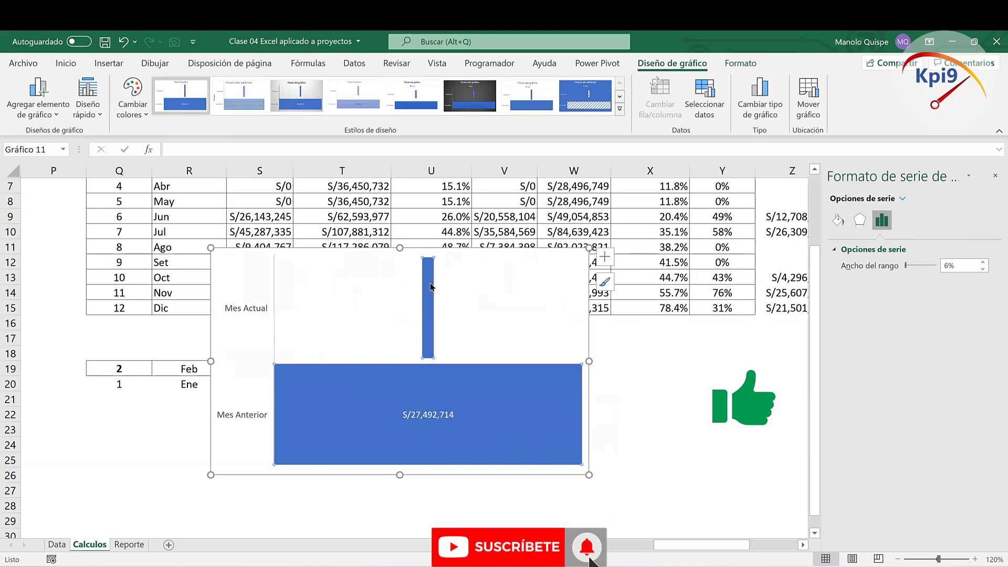
mouse_move(427, 311)
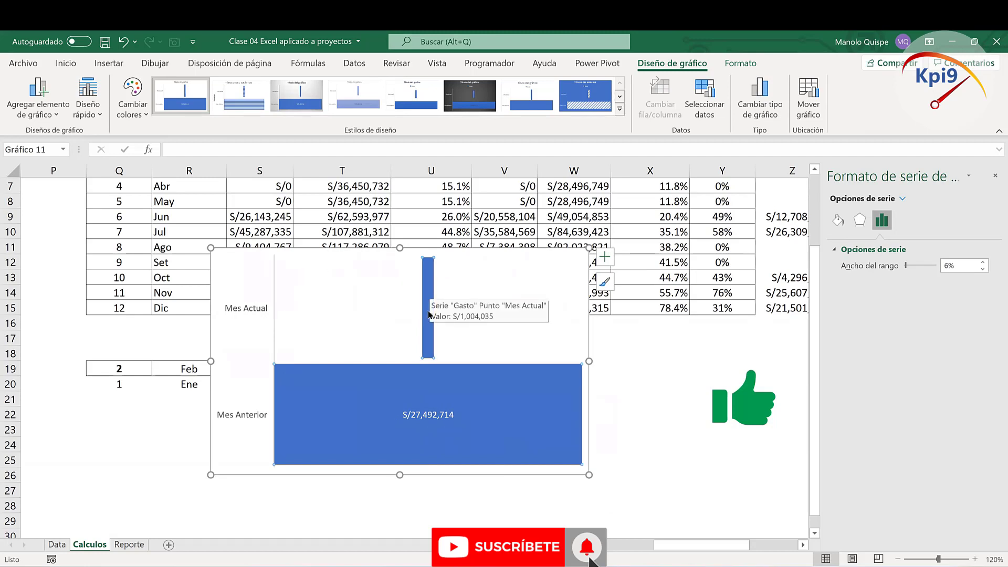
left_click(382, 390)
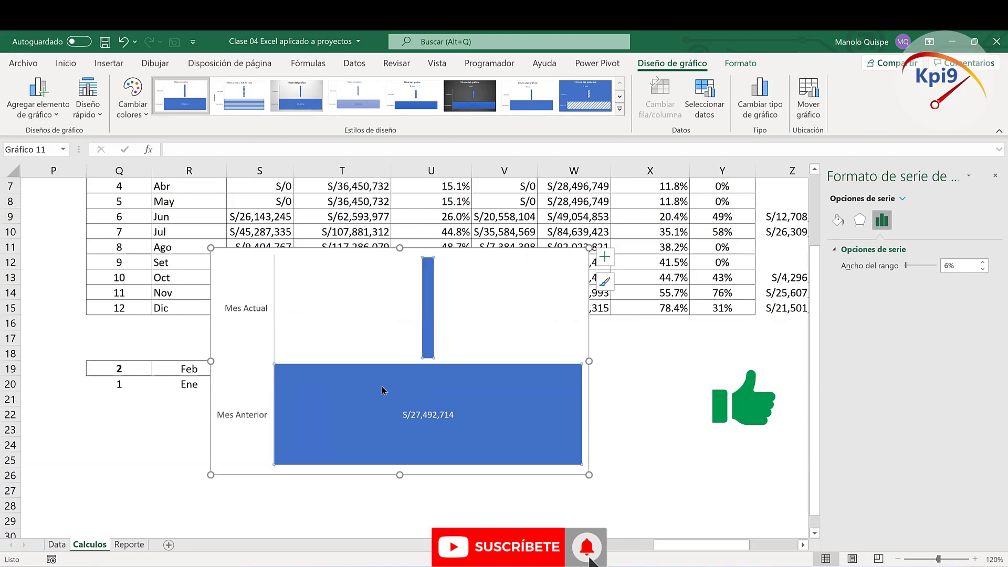
left_click(383, 386)
right_click(384, 386)
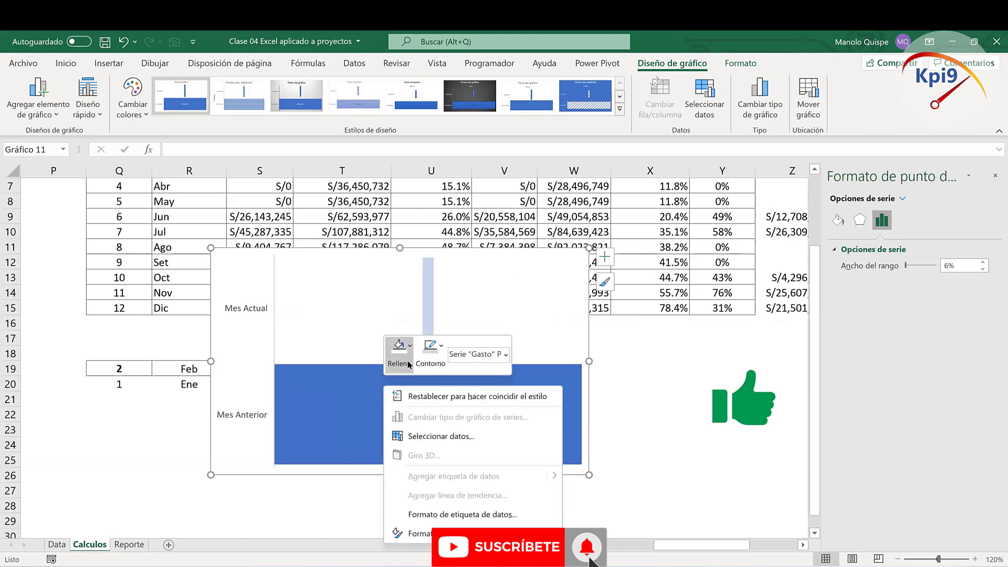
left_click(409, 364)
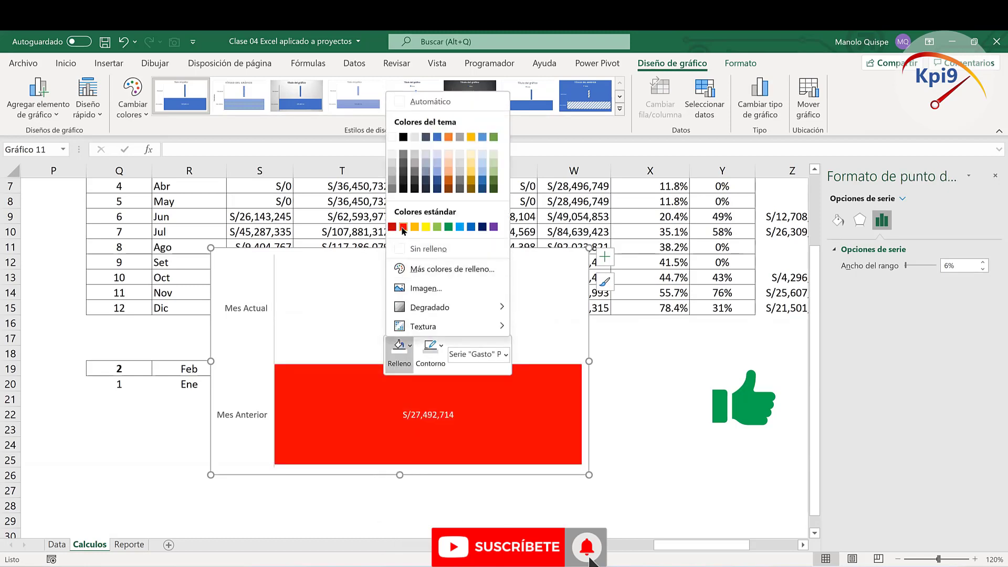
left_click(394, 228)
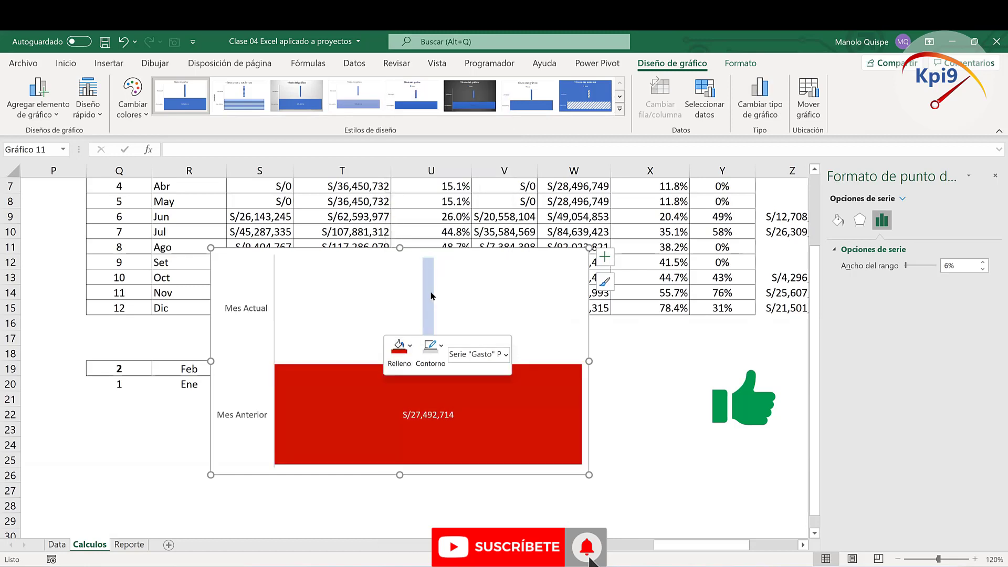
left_click(430, 296)
right_click(431, 296)
left_click(447, 255)
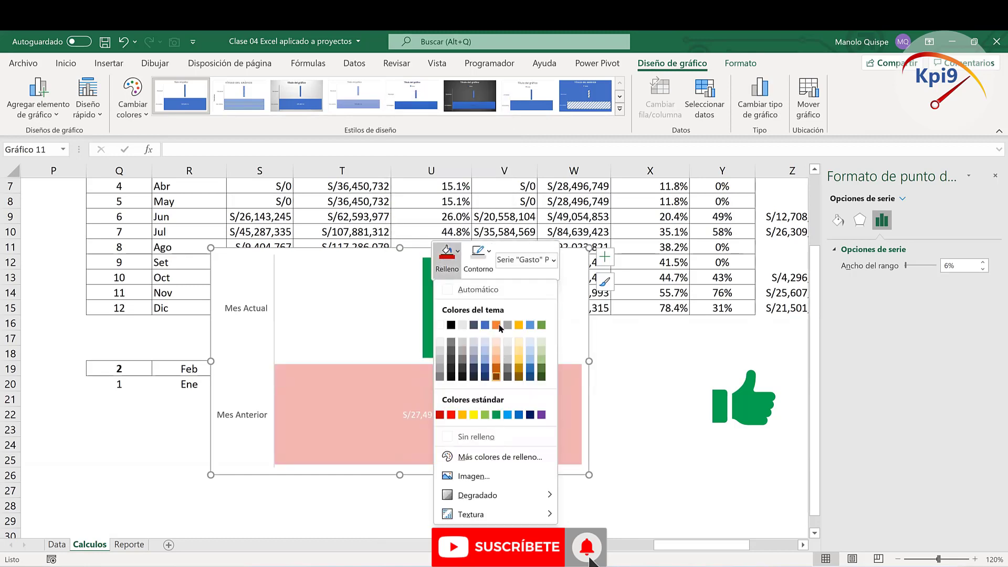
left_click(541, 325)
Step: Cut the whole funnel chart from the Calculos sheet
left_click(638, 426)
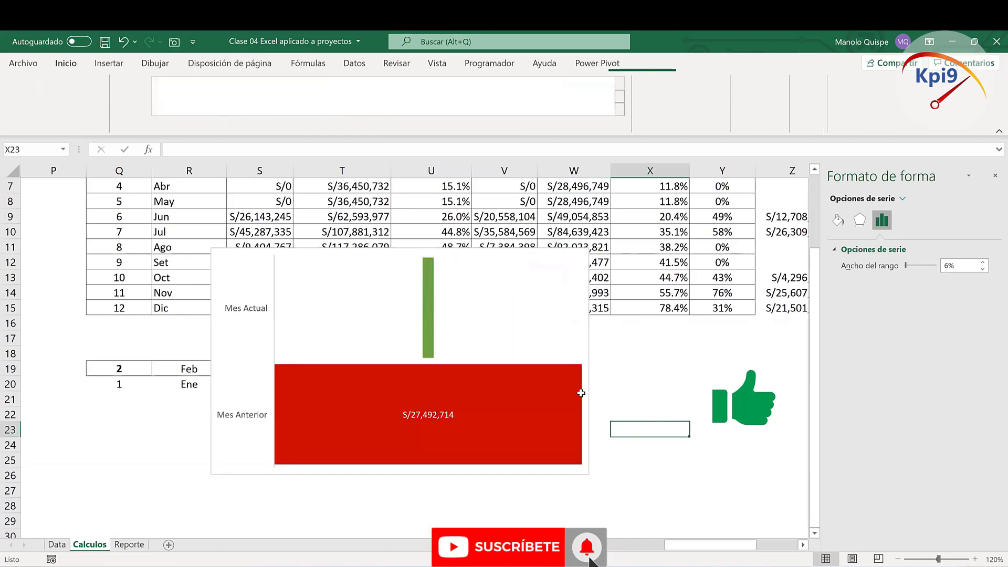
left_click(258, 314)
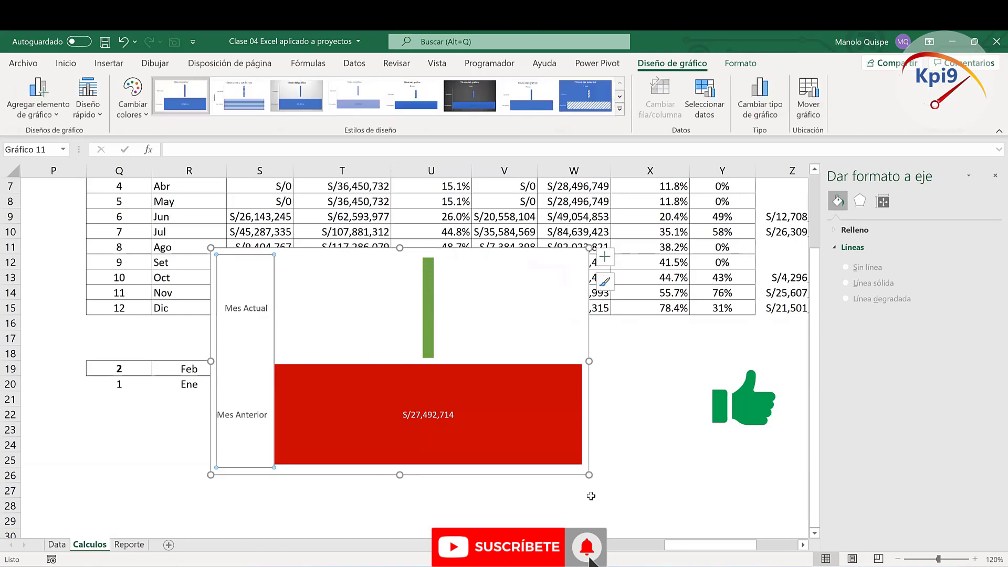
left_click(574, 478)
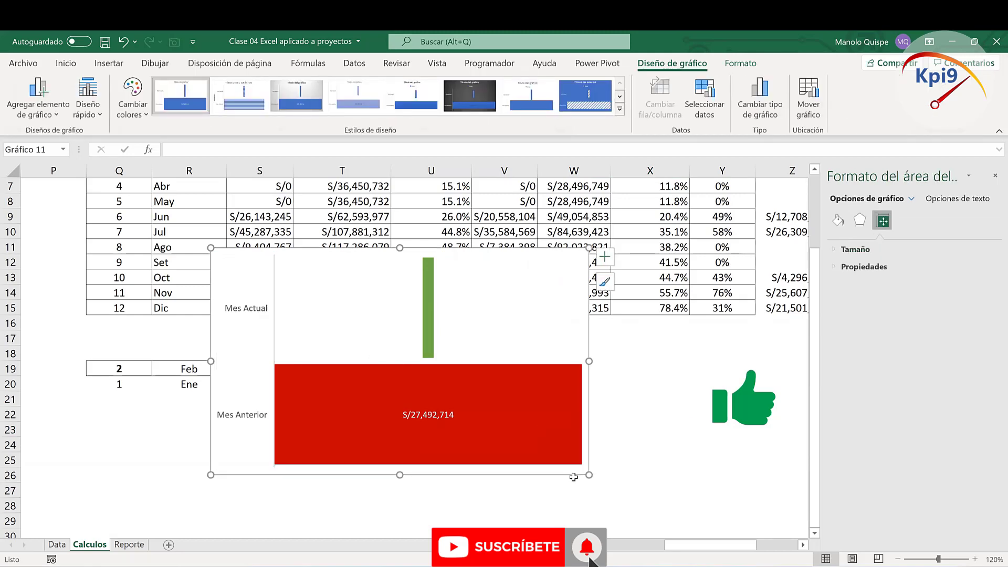
key("Delete")
Step: Paste the funnel chart on the Reporte sheet beside the Gasto card, narrower and shorter
key("ctrl+Page_Down")
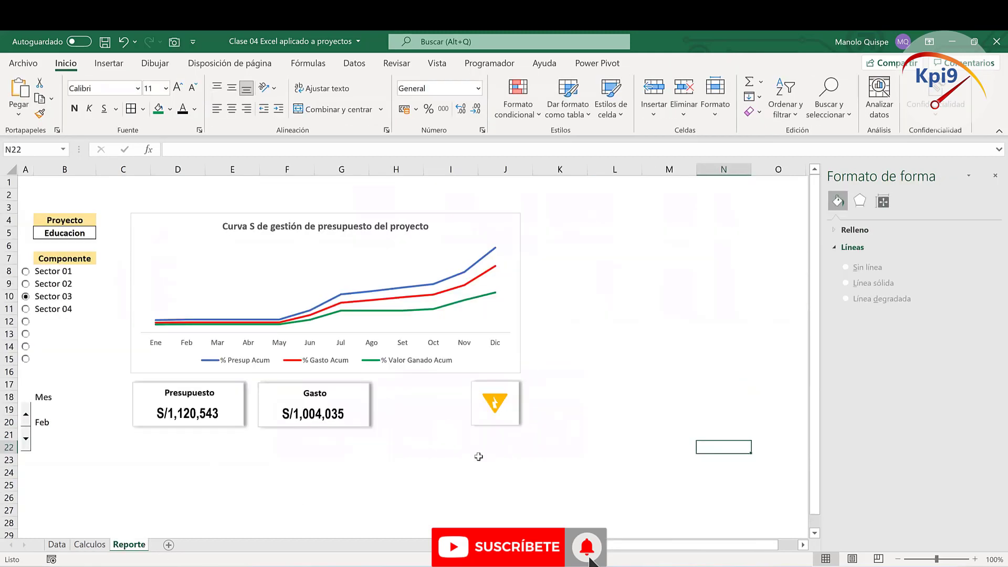
key("ctrl+v")
left_click_drag(701, 447, 377, 386)
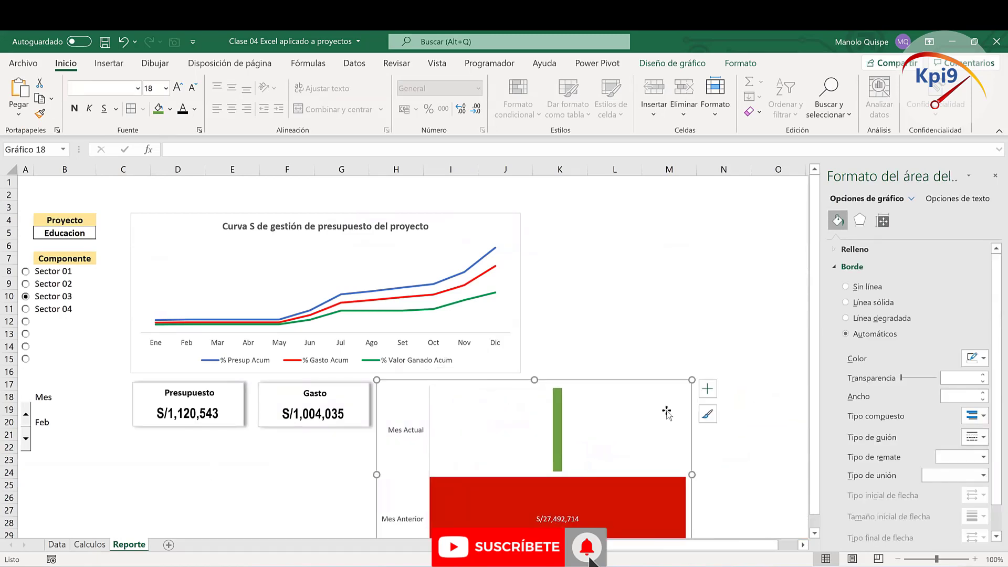
left_click_drag(650, 390, 432, 387)
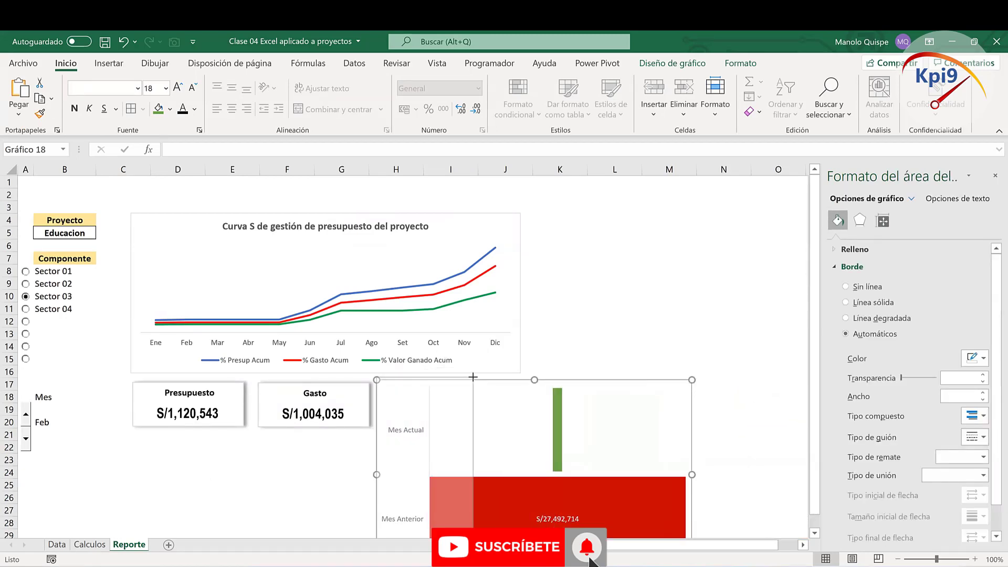
scroll(498, 447, "down", 1)
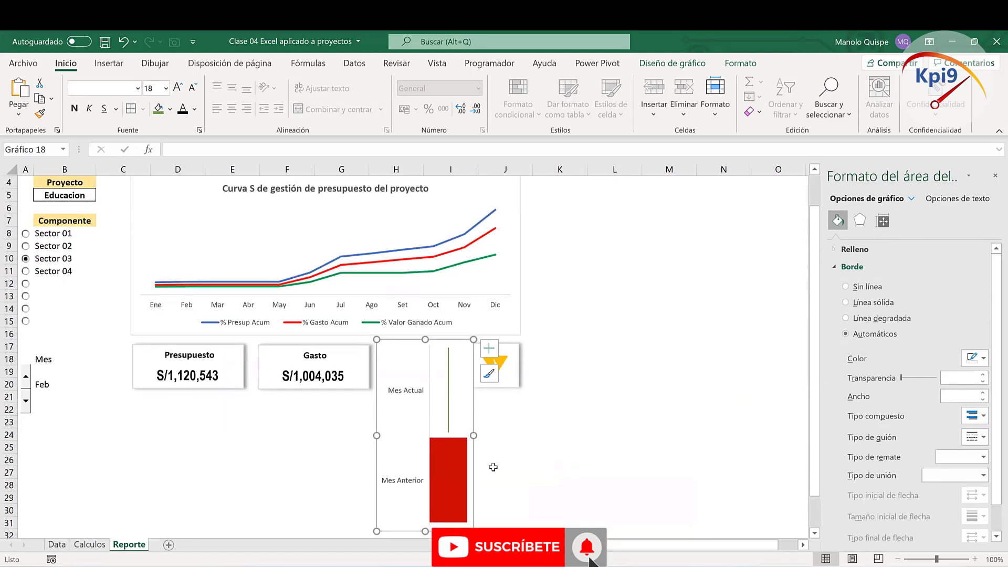
left_click_drag(425, 532, 425, 390)
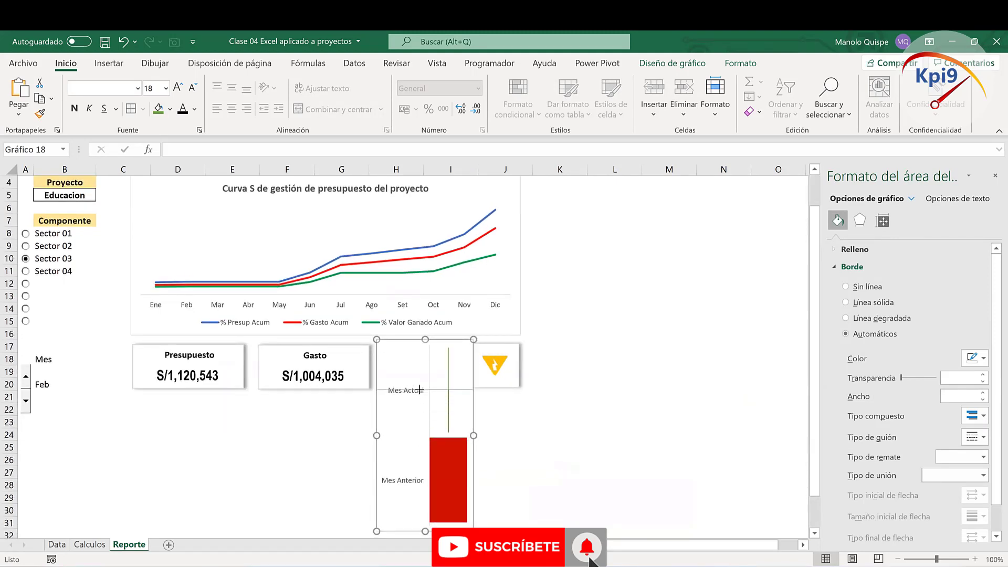
scroll(569, 400, "up", 1)
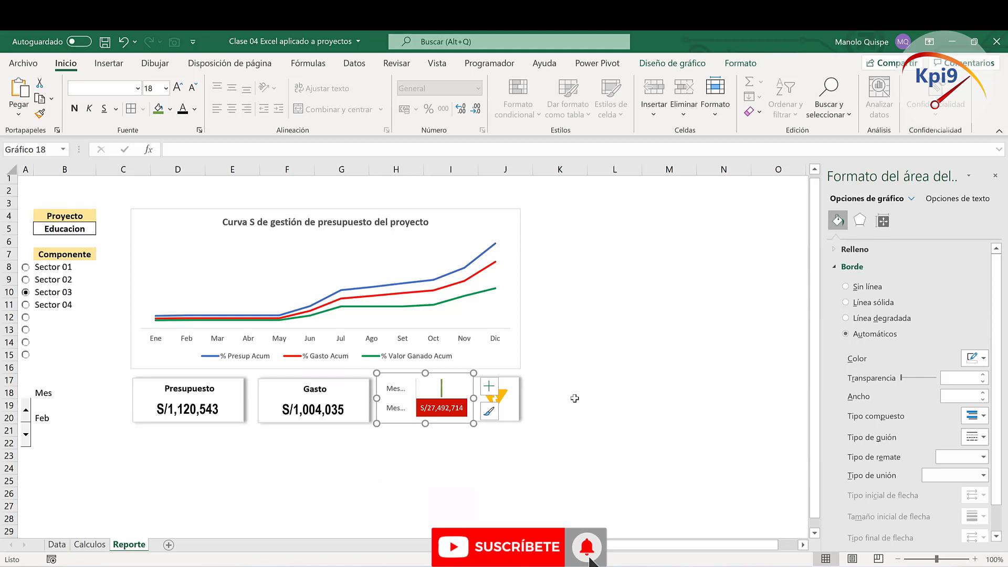
Step: Nudge the small bar card and the Gasto card slightly left into position
left_click(639, 383)
left_click(523, 415)
left_click_drag(440, 379, 436, 386)
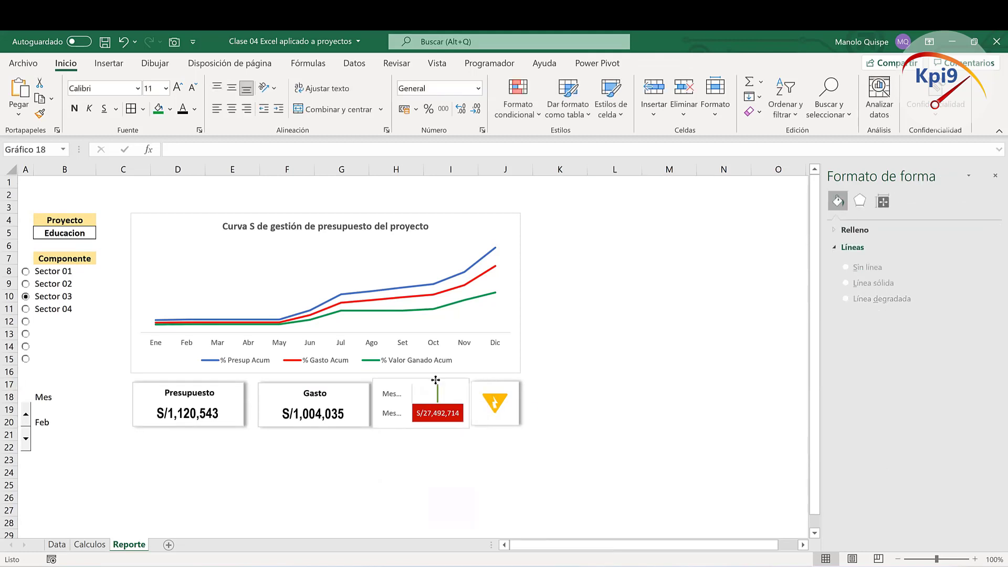
left_click(436, 385)
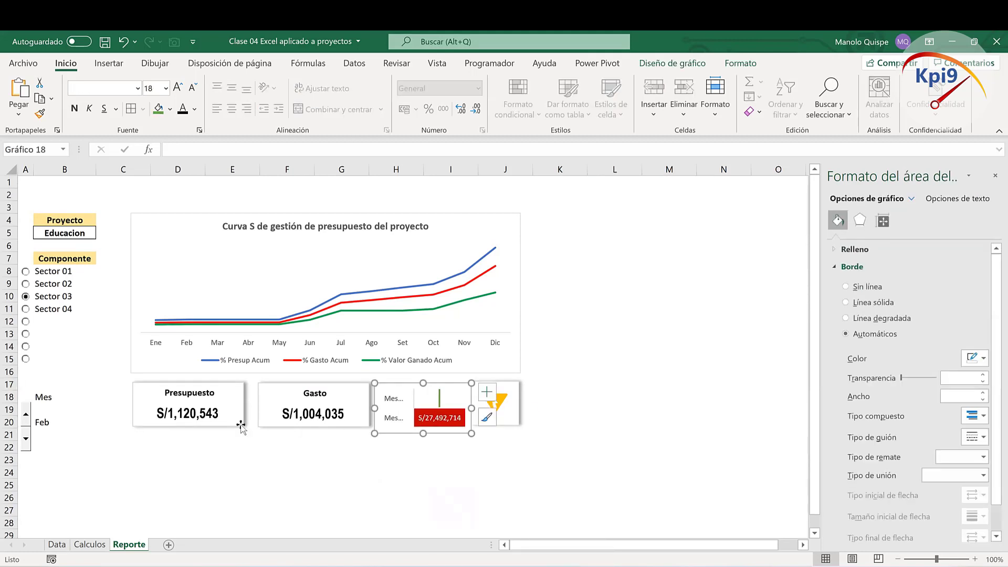
left_click(302, 417)
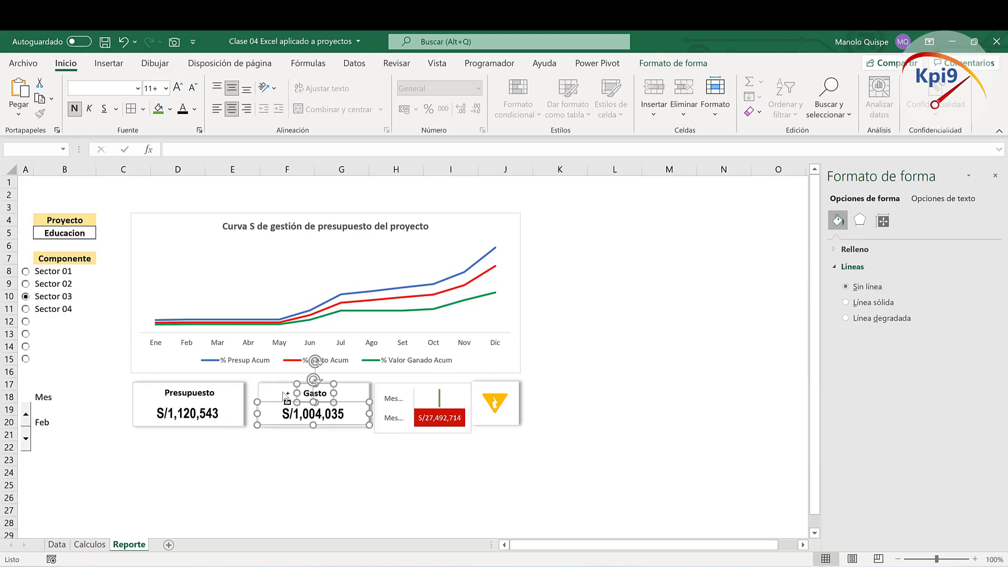
mouse_move(279, 391)
left_mouse_down()
mouse_move(271, 391)
mouse_move(278, 395)
left_mouse_up()
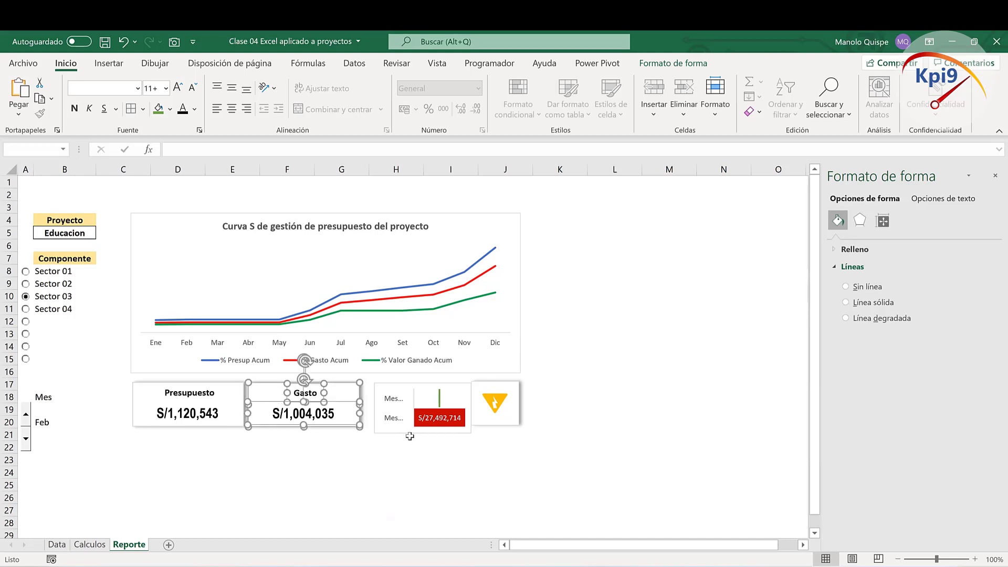
left_click_drag(405, 435, 390, 429)
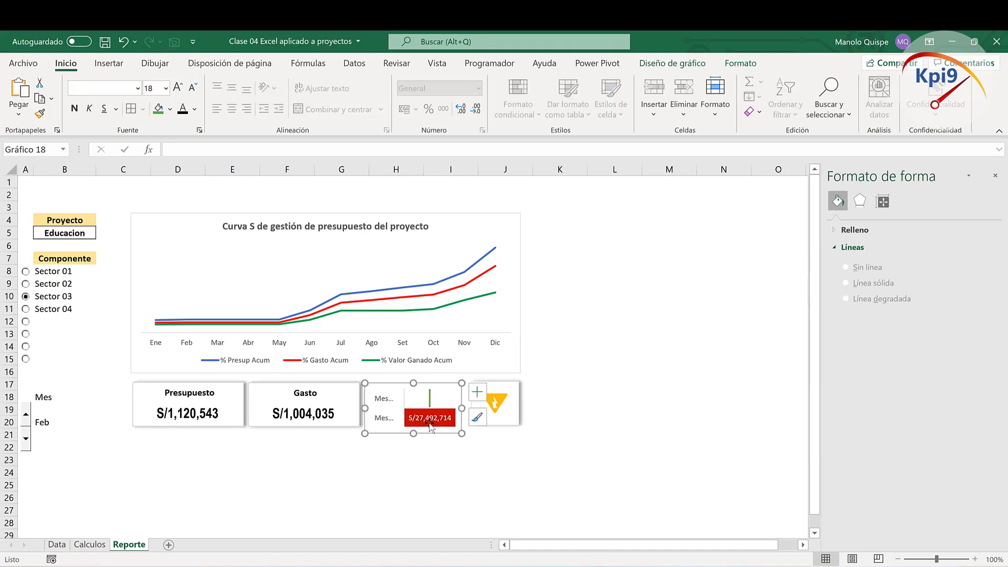
Step: Widen the bar card and narrow the status icon chart from its left side
left_click_drag(462, 408, 472, 408)
left_click(515, 420)
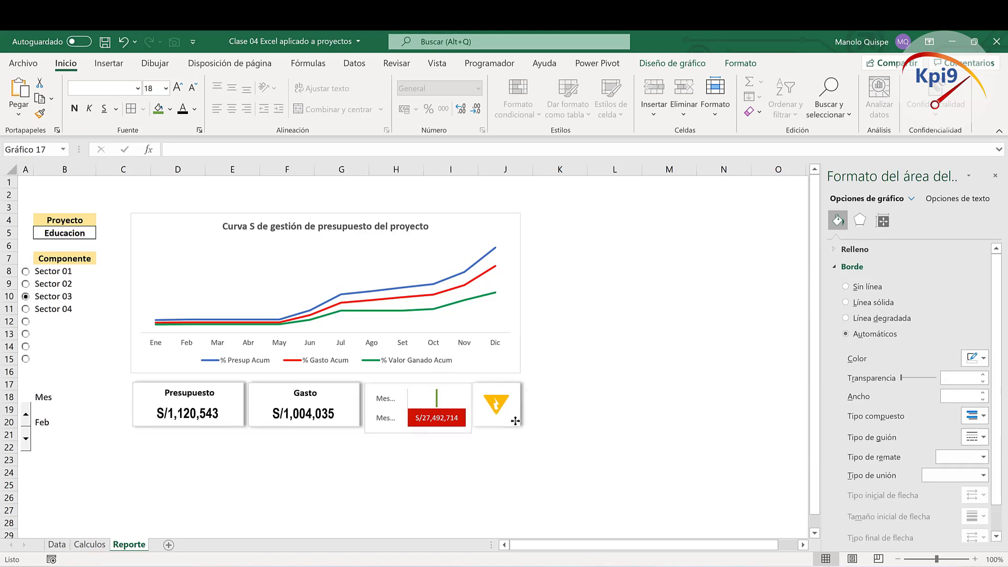
left_click(496, 417)
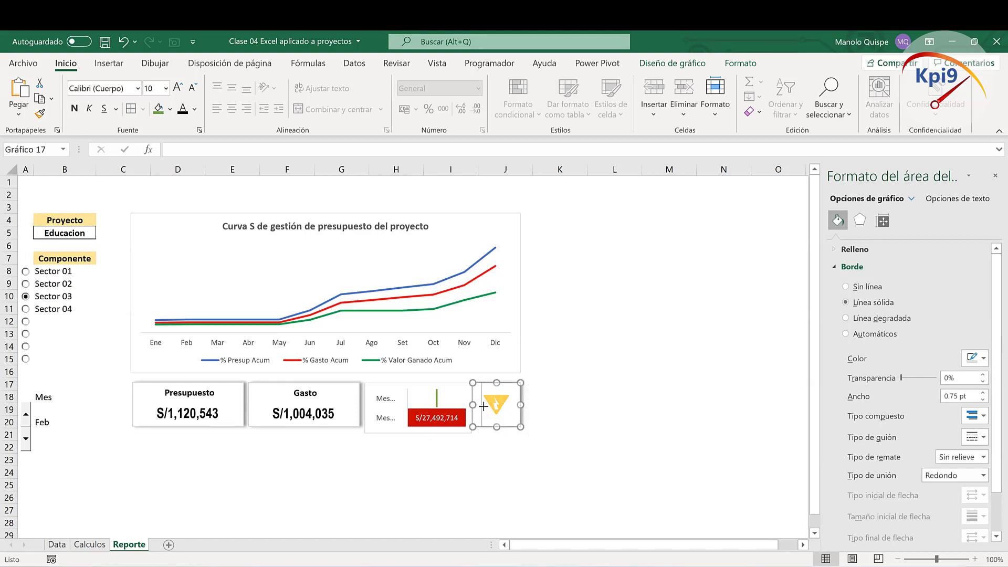
left_click_drag(487, 406, 484, 406)
Step: Set the bar card height to 1.77 cm and give it an outer shadow
left_click(464, 433)
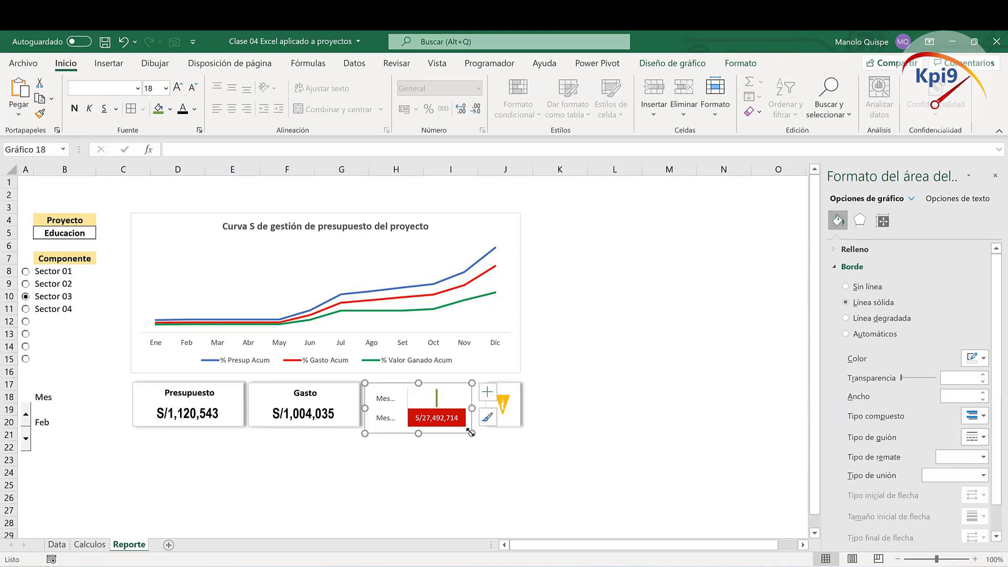
left_click_drag(479, 426, 478, 428)
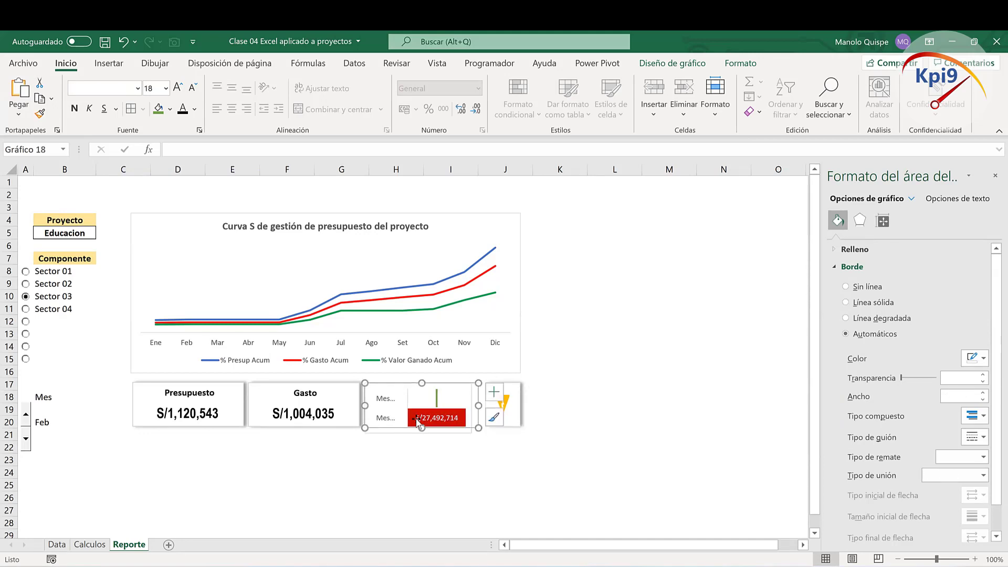
left_click(741, 63)
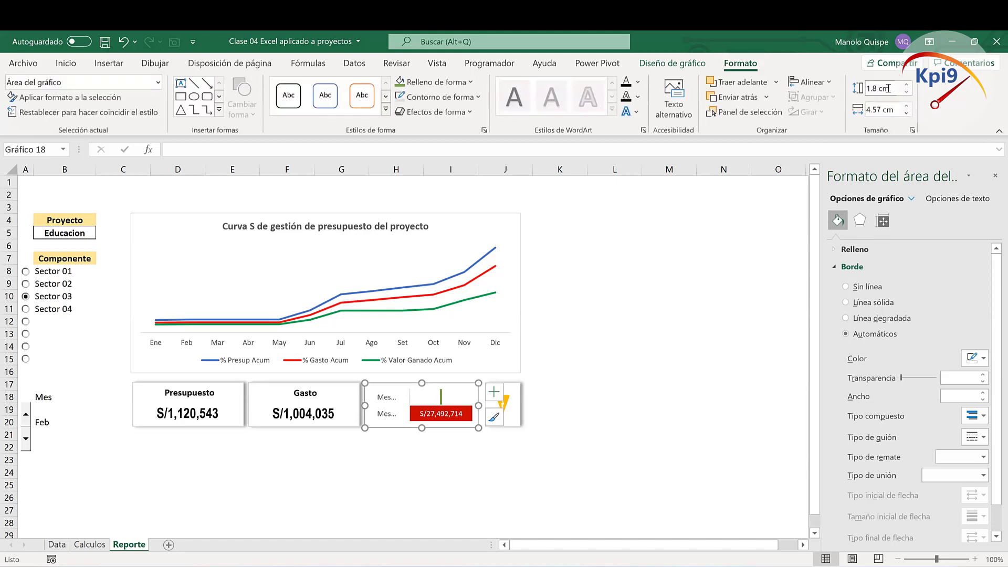
type("1.")
key("Return")
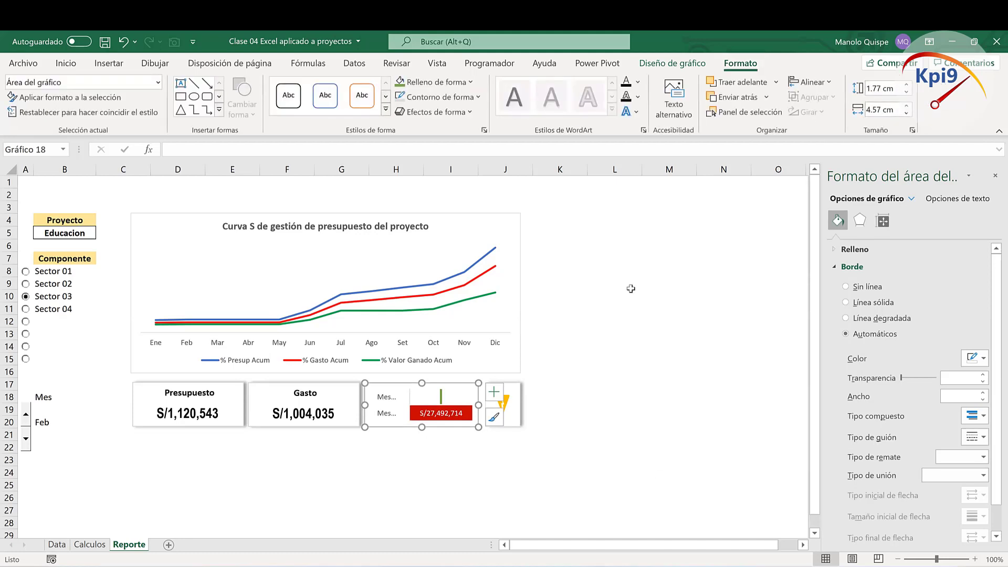
left_click(436, 112)
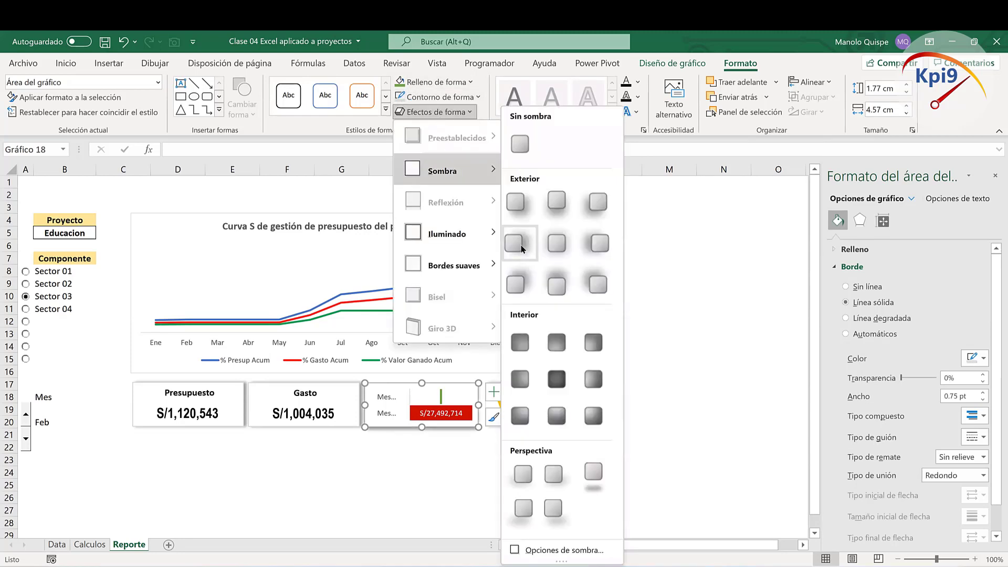
left_click(702, 420)
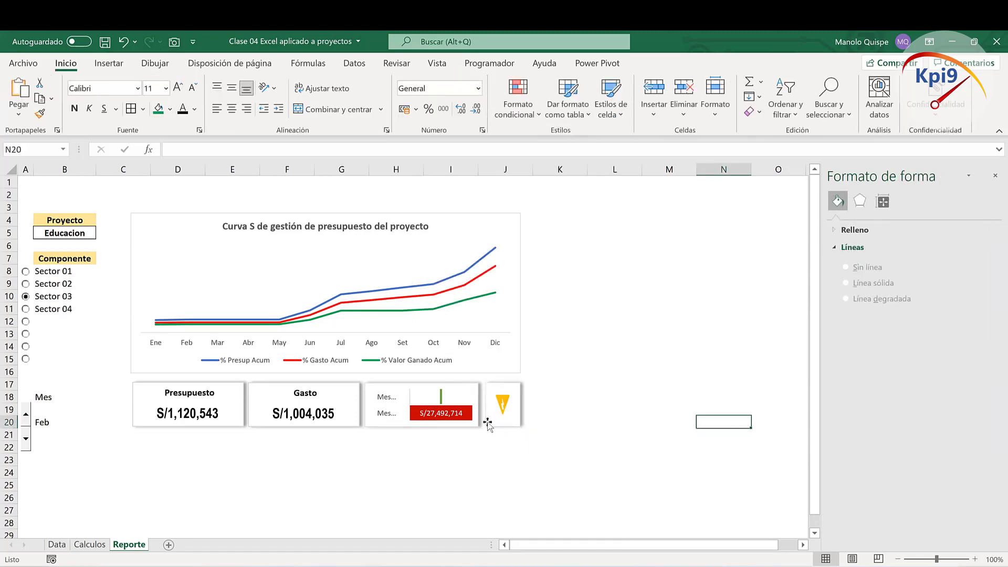
Step: Make the Mes Actual/Mes Anterior labels bold Arial Narrow at a smaller size so they fit
left_click(391, 396)
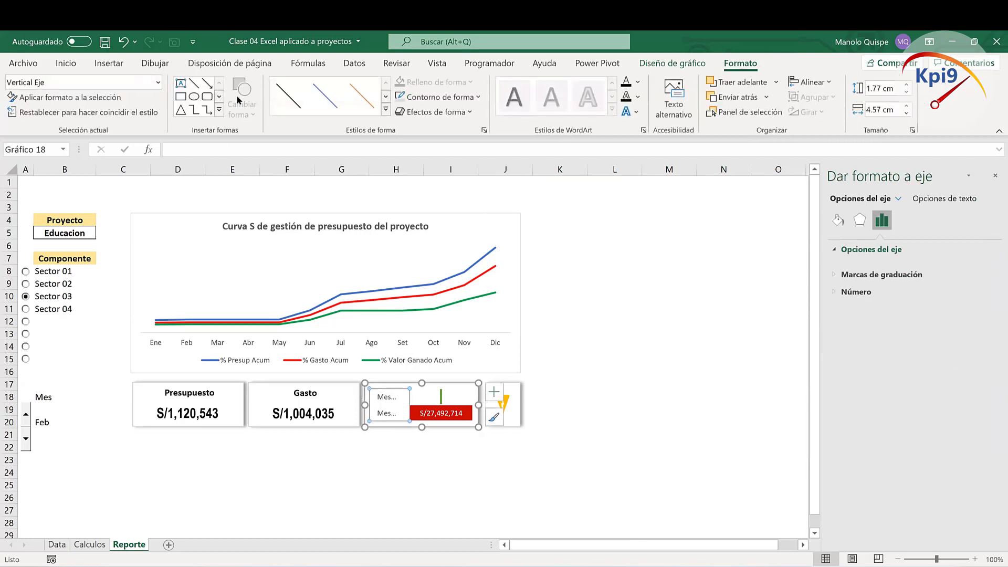
left_click(66, 63)
left_click(195, 88)
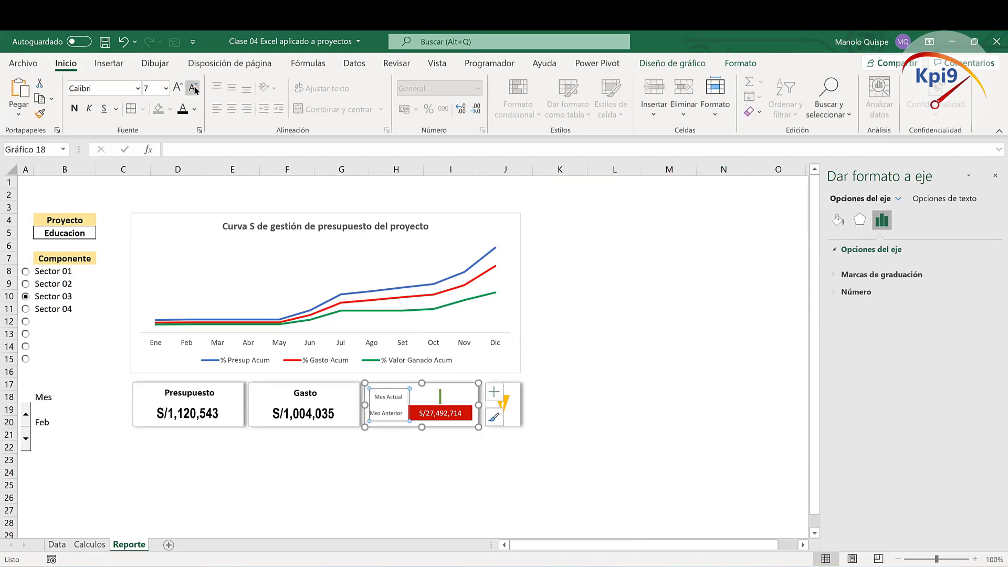
left_click(195, 89)
left_click(179, 88)
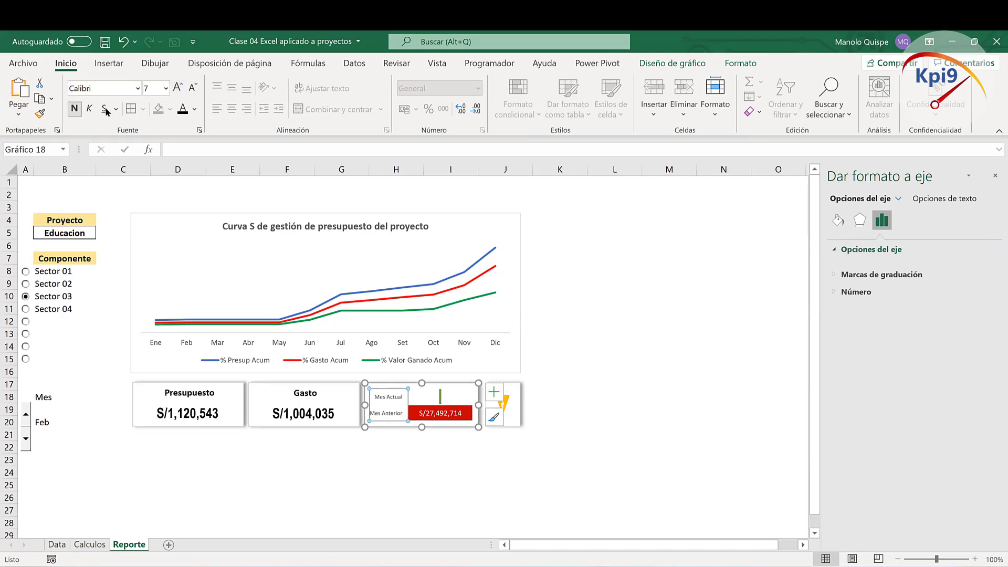
left_click(74, 108)
left_click(138, 89)
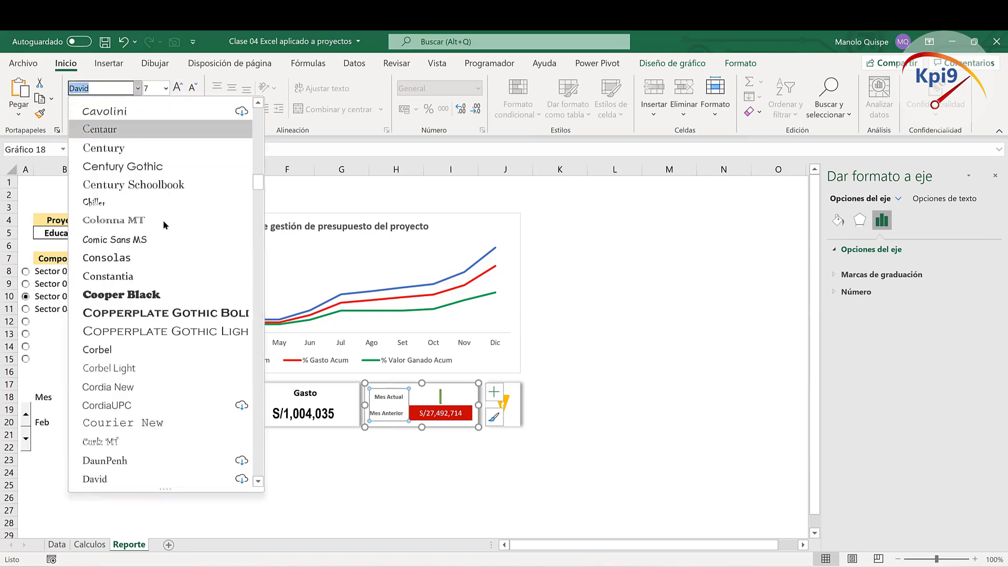
scroll(163, 219, "up", 5)
scroll(176, 199, "up", 8)
scroll(175, 199, "up", 3)
scroll(175, 200, "up", 8)
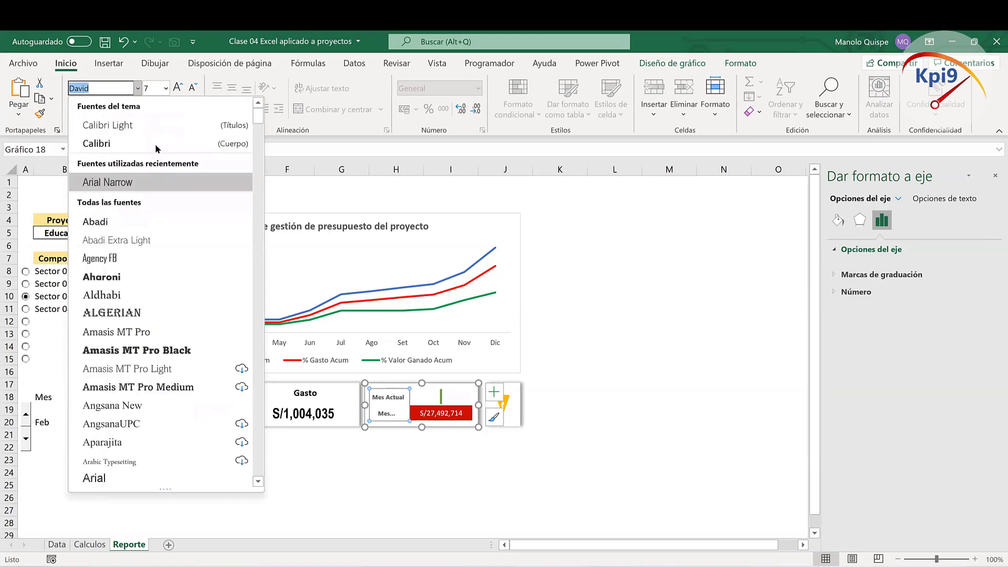
left_click(139, 181)
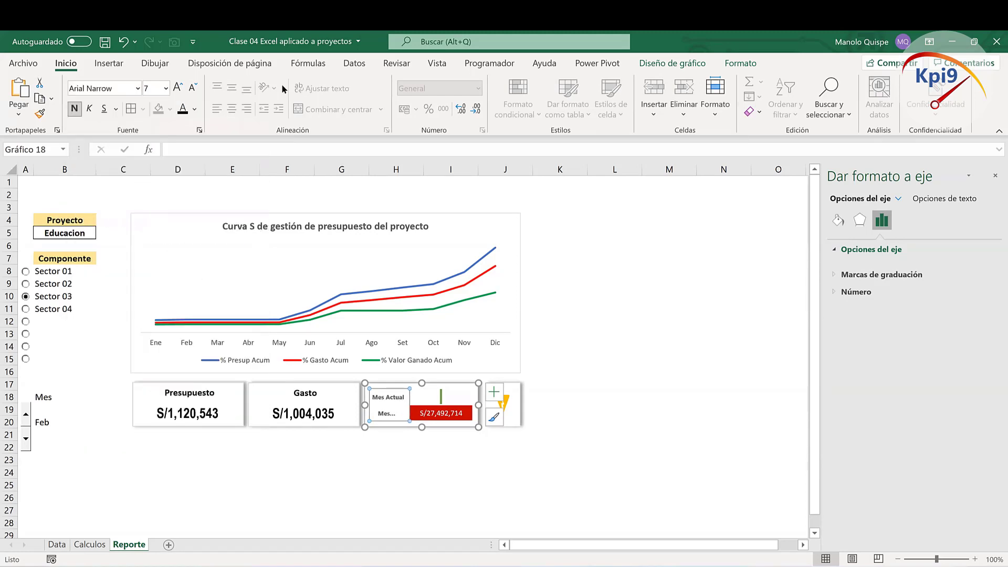
left_click(194, 87)
Step: Reduce the red previous-month value label to font size 8, leaving its colour unchanged
left_click(394, 460)
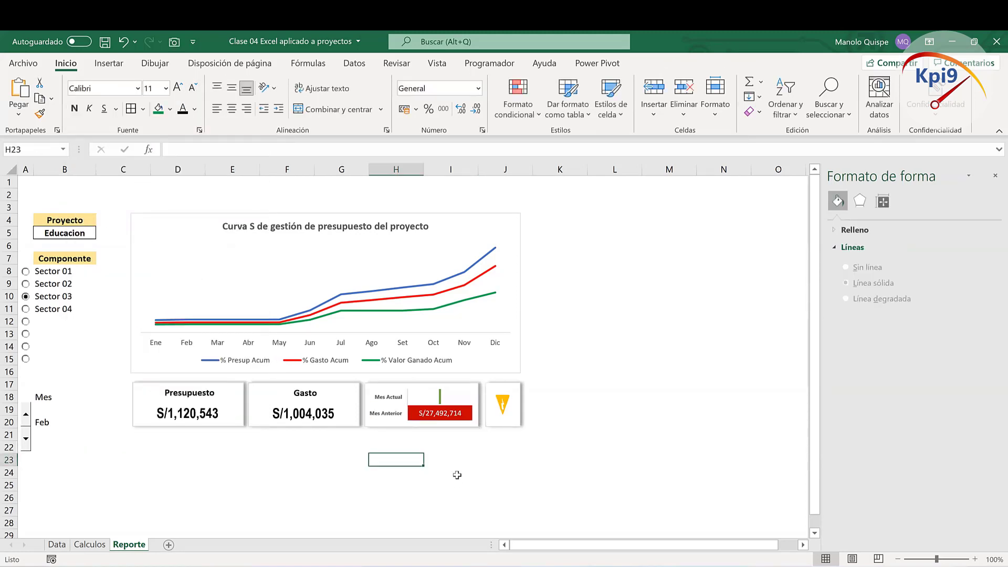
left_click(444, 413)
left_click(444, 414)
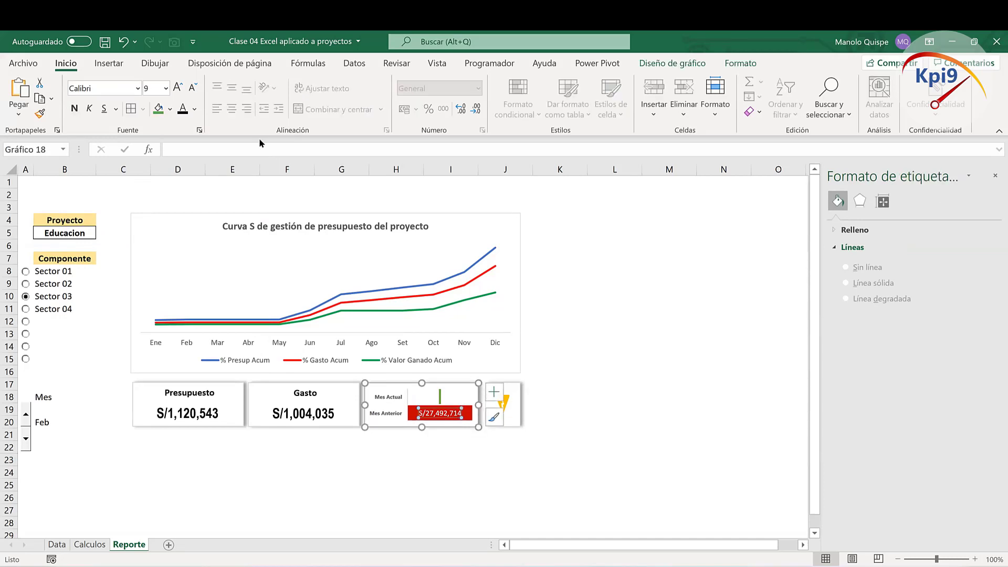
left_click(193, 87)
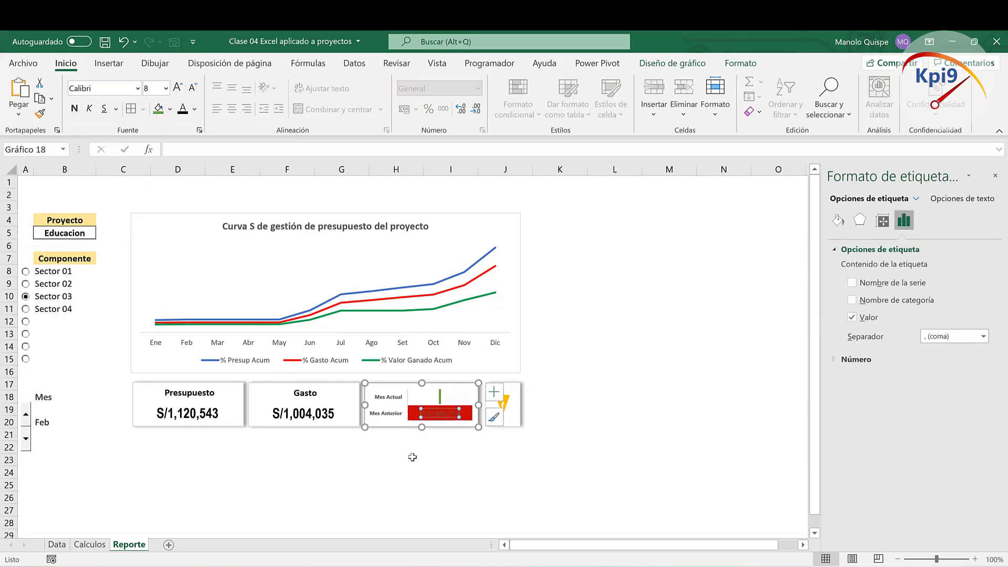
left_click(194, 109)
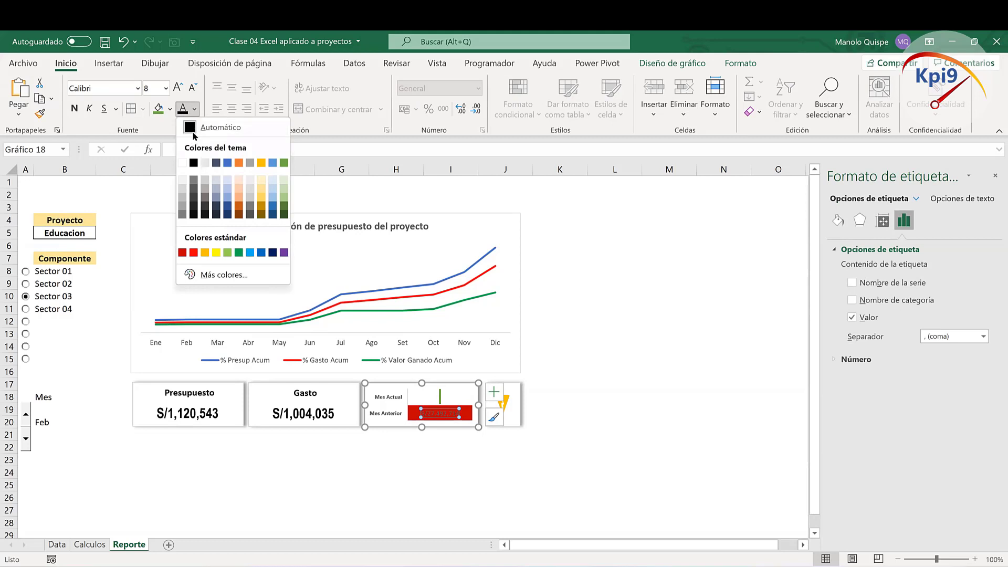
left_click(368, 484)
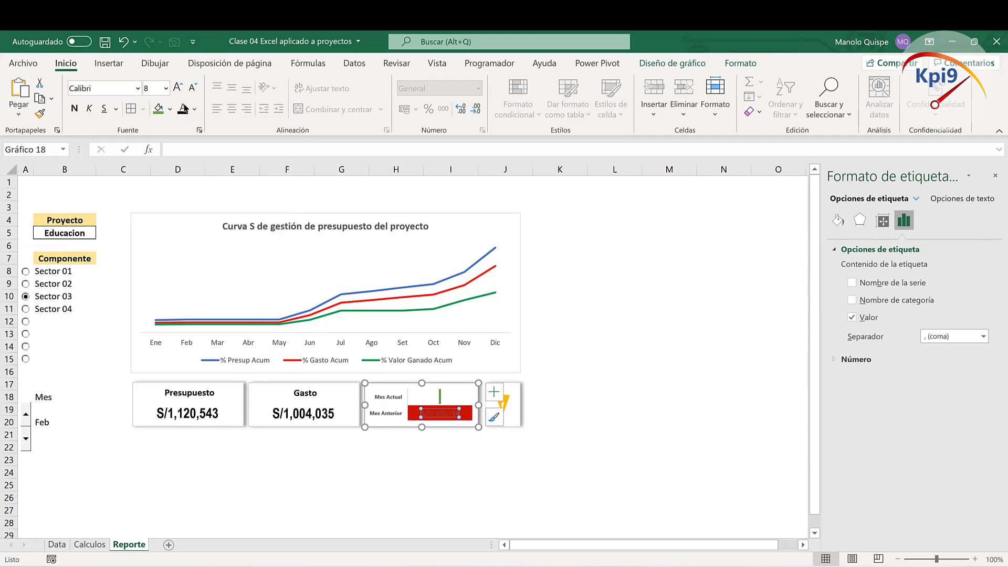
left_click(123, 41)
left_click(465, 461)
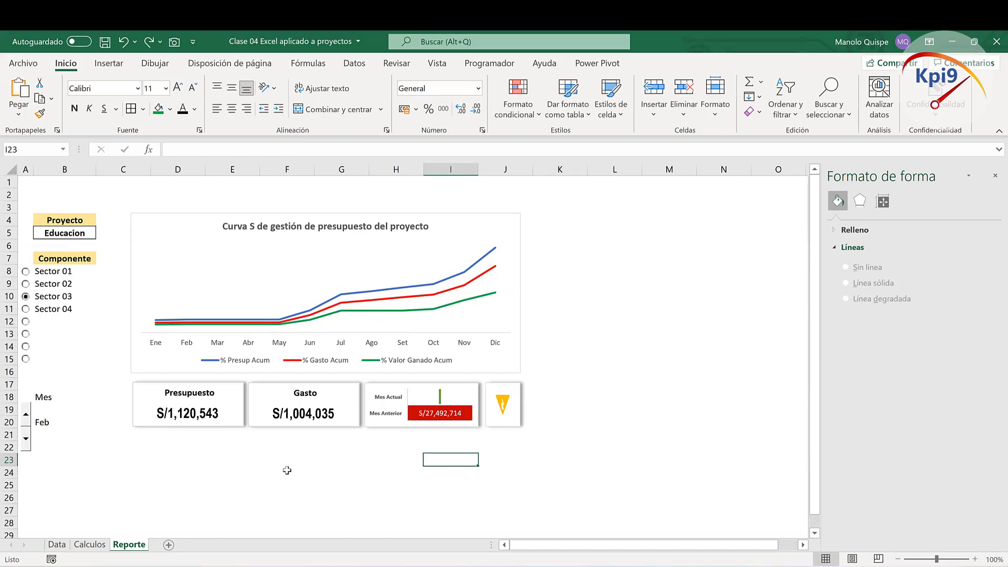
Step: Close the Formato de forma pane and step the month spinner from Feb up to Set
left_click(995, 176)
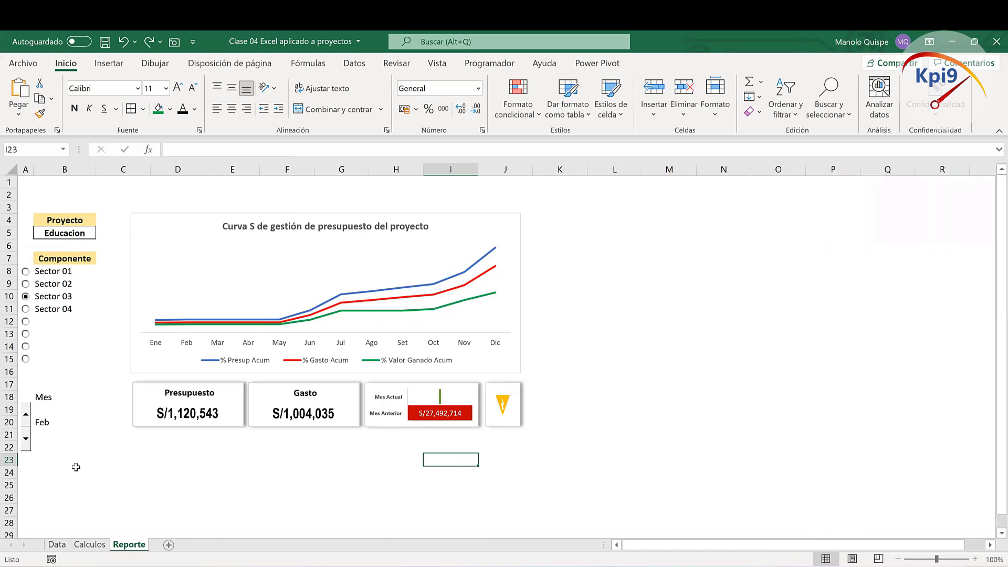
left_click(26, 415)
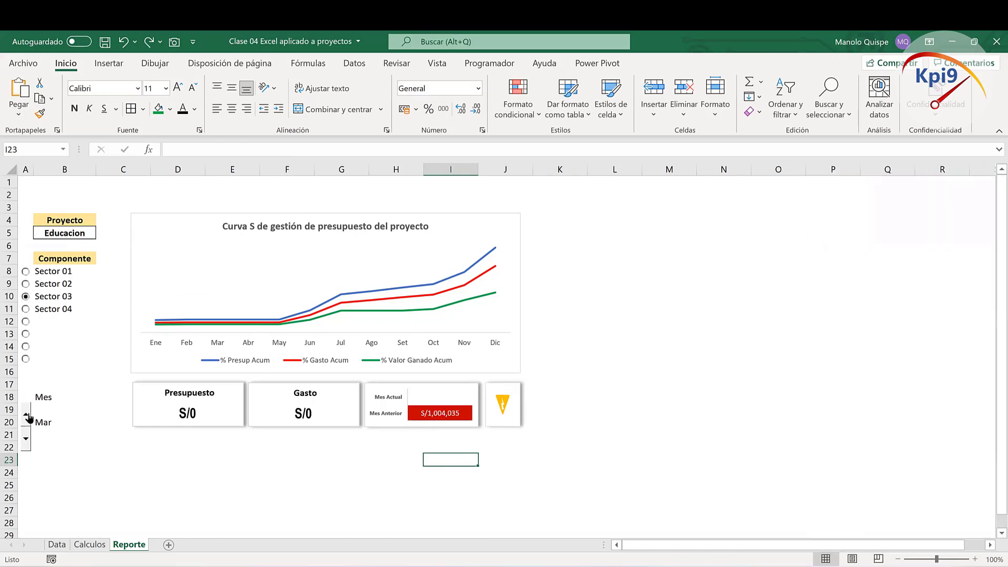
left_click(26, 414)
left_click(26, 415)
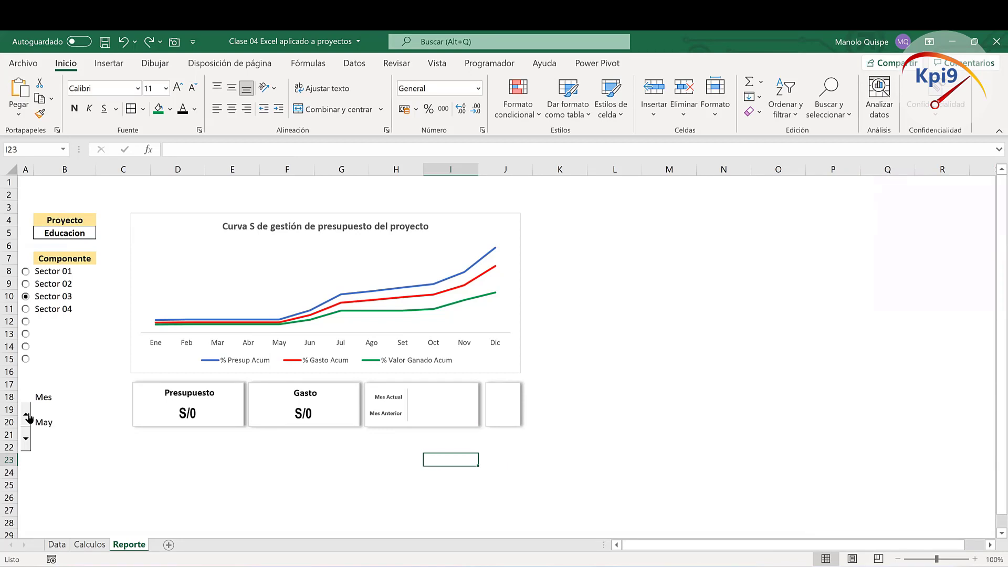
left_click(26, 415)
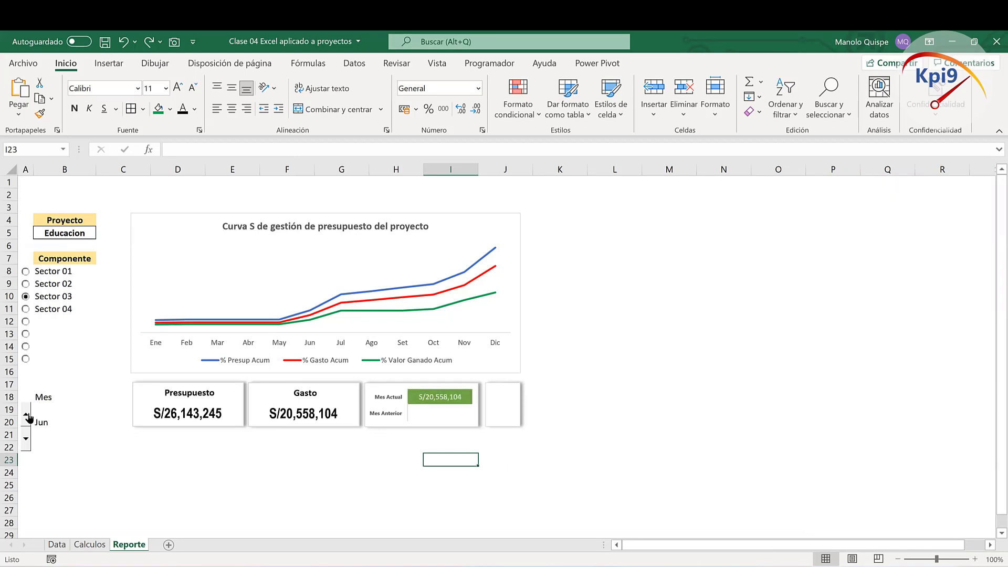
left_click(26, 415)
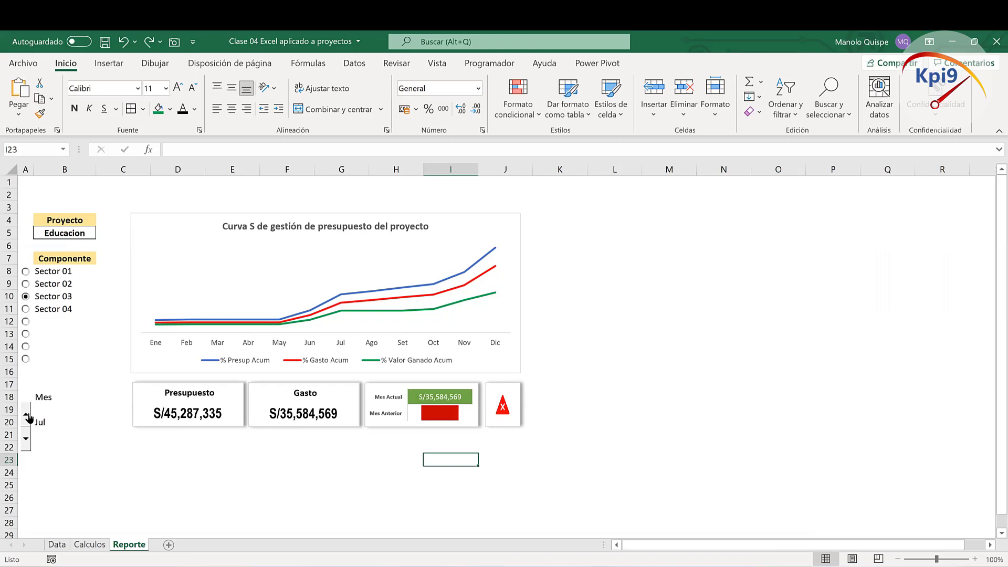
left_click(26, 415)
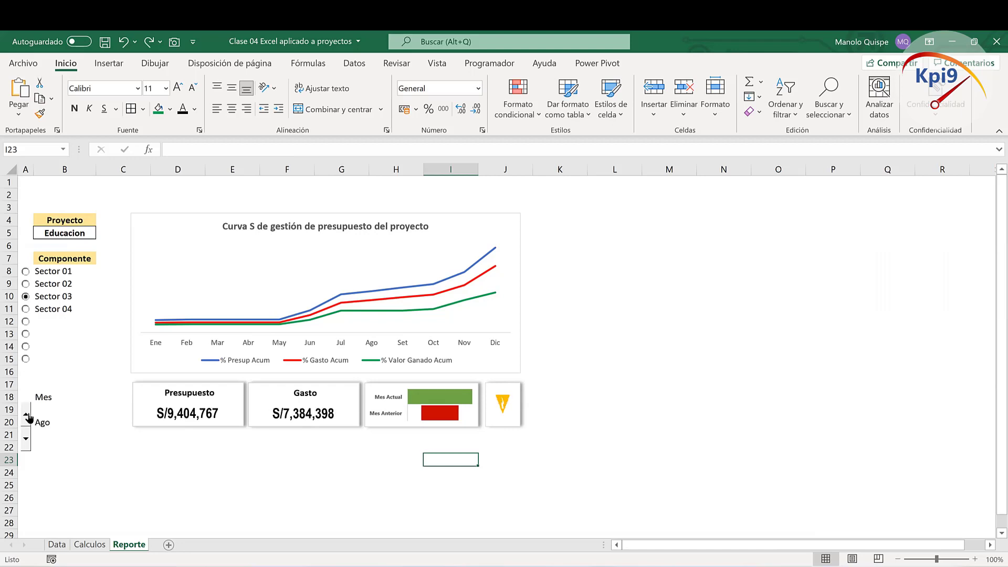
left_click(26, 414)
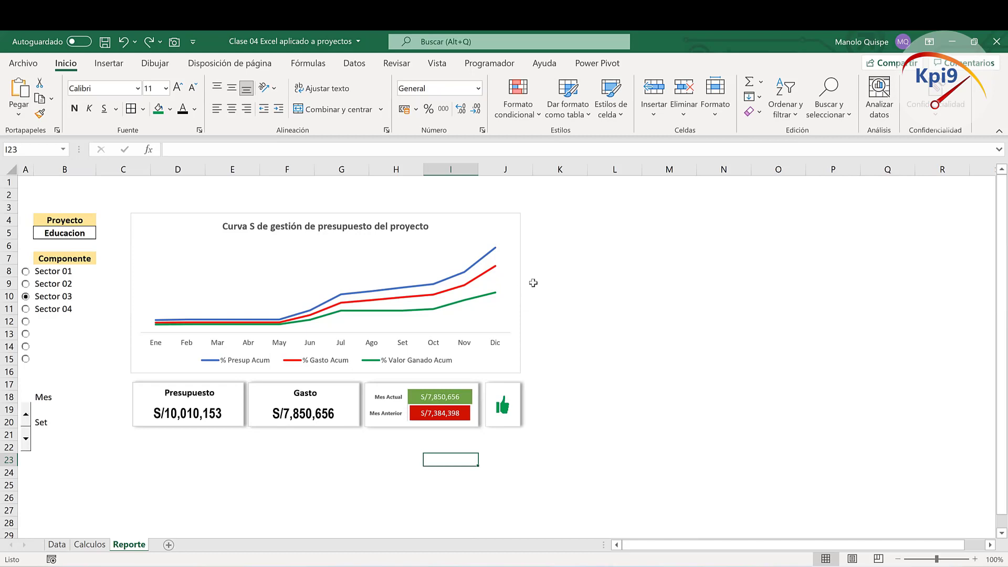
Step: Widen the S-curve chart to the right and resize the status icon and bar cards
left_click(519, 290)
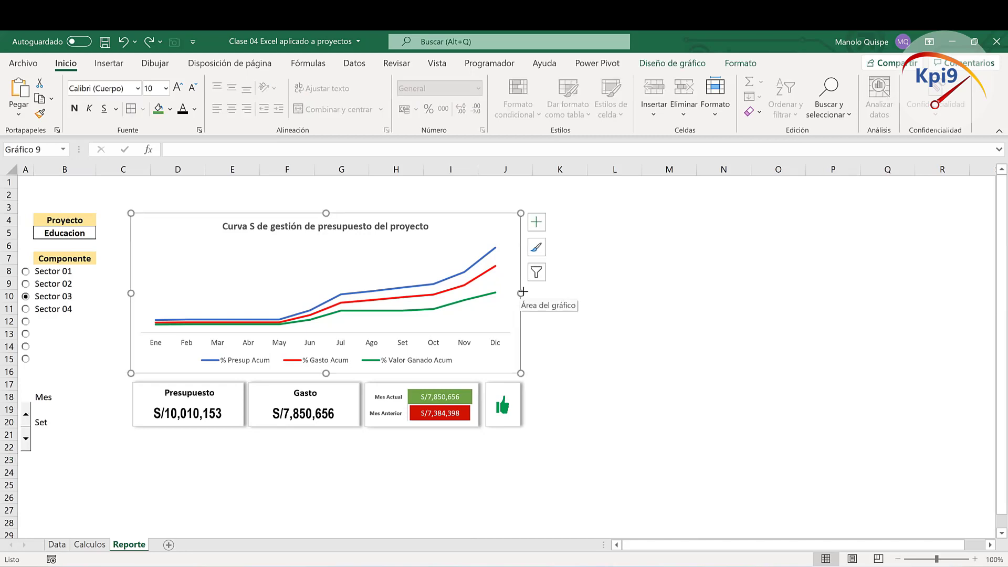
left_click_drag(520, 290, 541, 293)
left_click(514, 418)
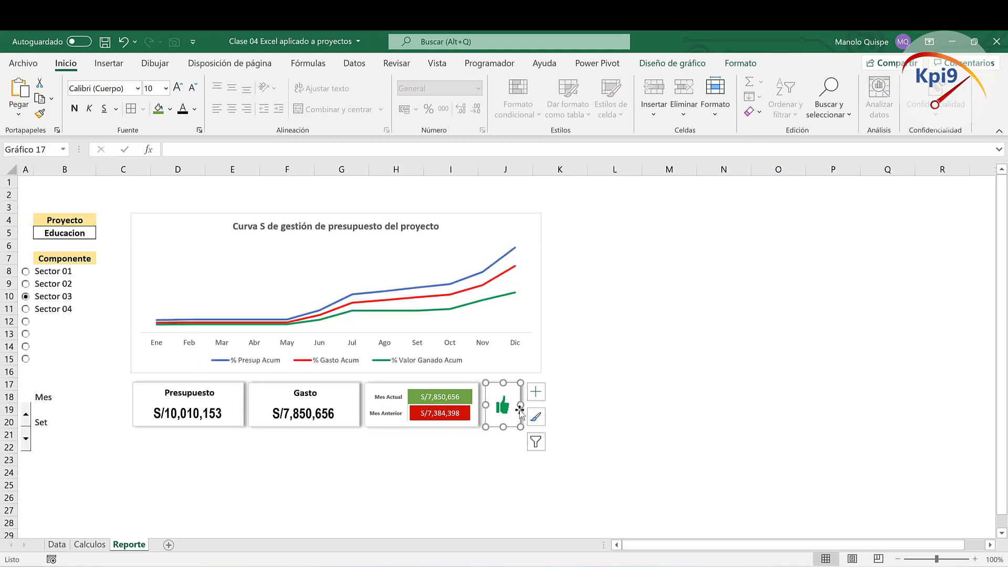
left_click_drag(520, 405, 530, 406)
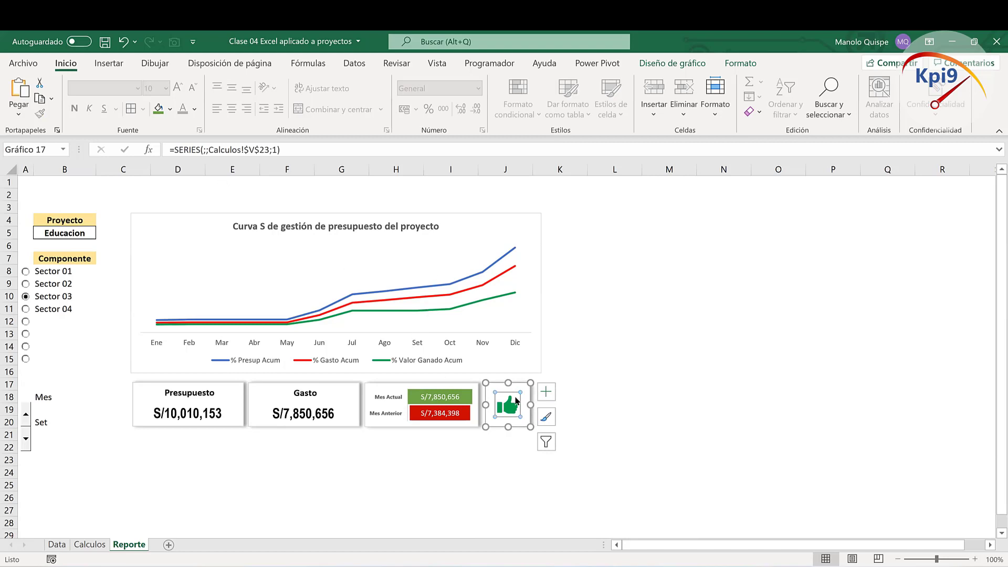
mouse_move(514, 387)
left_mouse_down()
mouse_move(523, 387)
mouse_move(492, 406)
left_mouse_up()
left_click(477, 405)
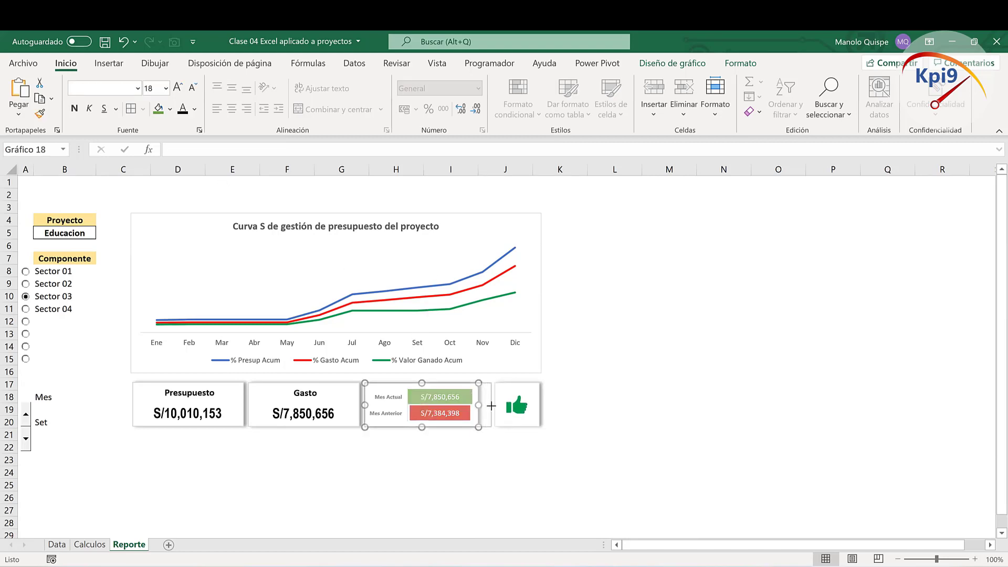
left_click(546, 472)
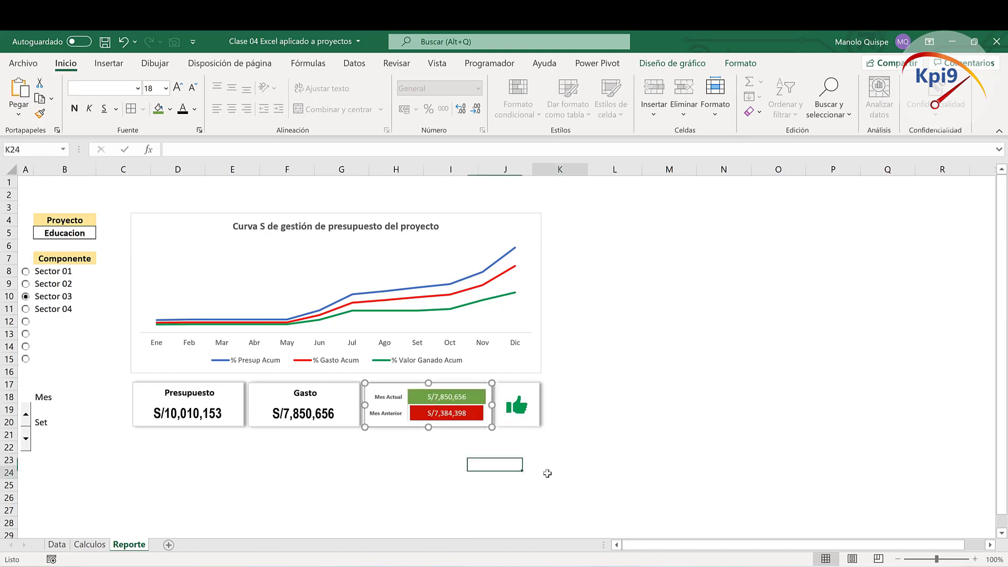
Step: Distribute the Presupuesto, Gasto, bar and thumbs-up cards evenly across horizontally
left_click(514, 429)
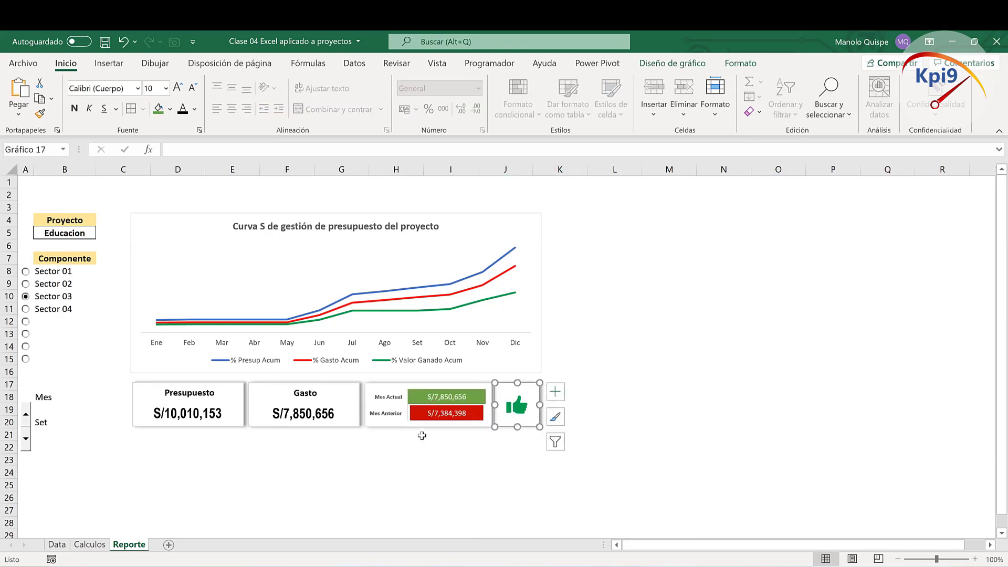
left_click(399, 419, "ctrl")
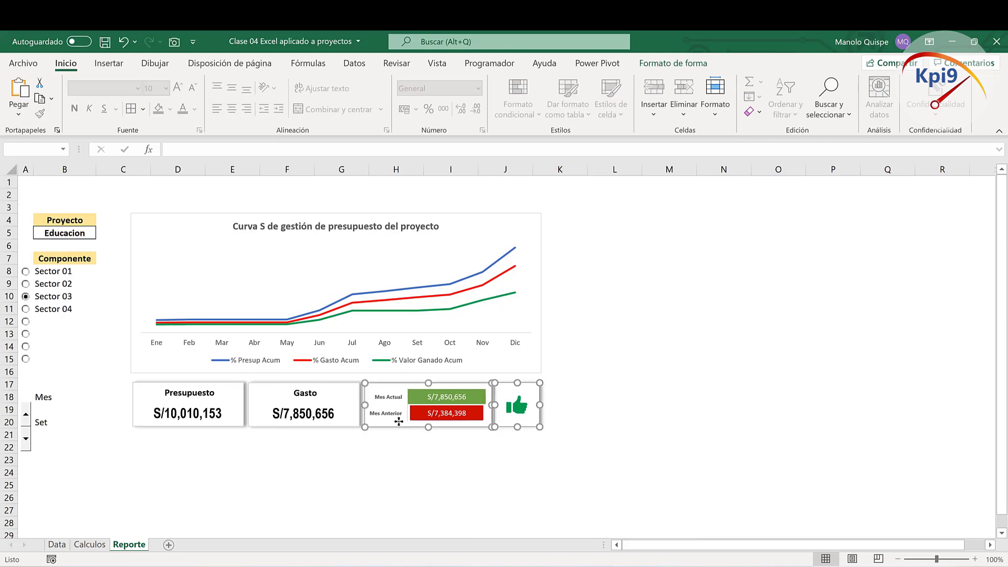
left_click(336, 386, "ctrl")
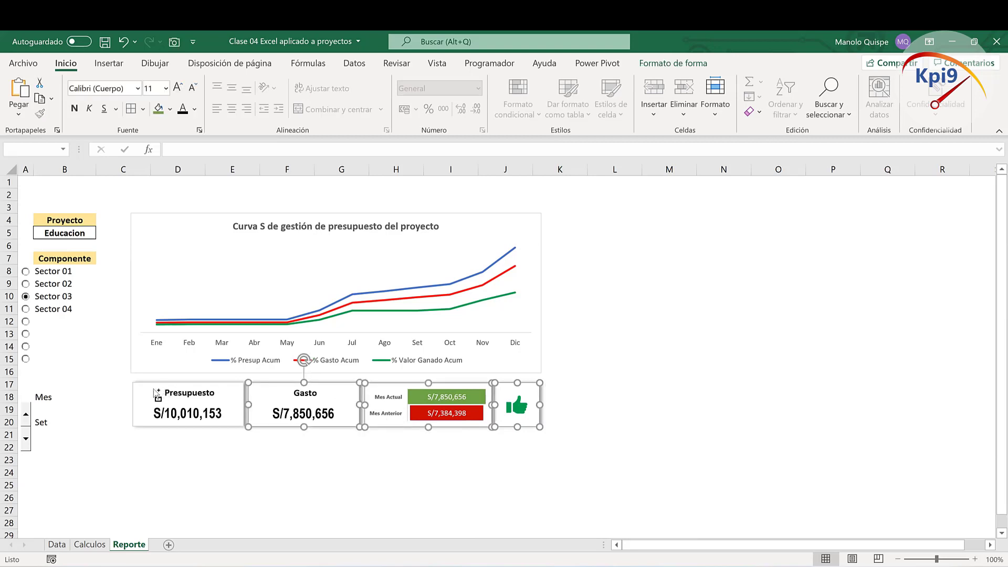
left_click(157, 393, "ctrl")
left_click(675, 64)
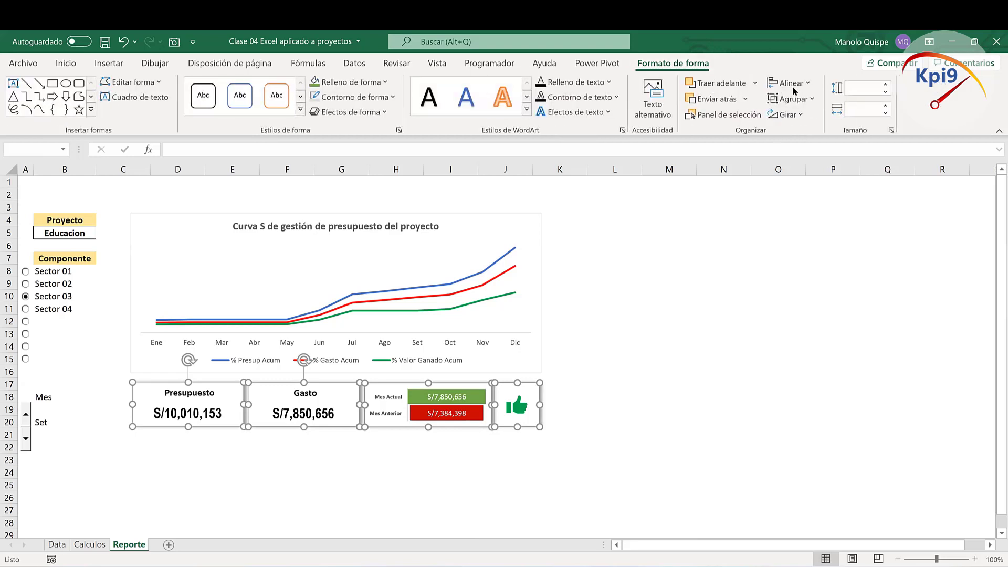
left_click(790, 83)
key("Escape")
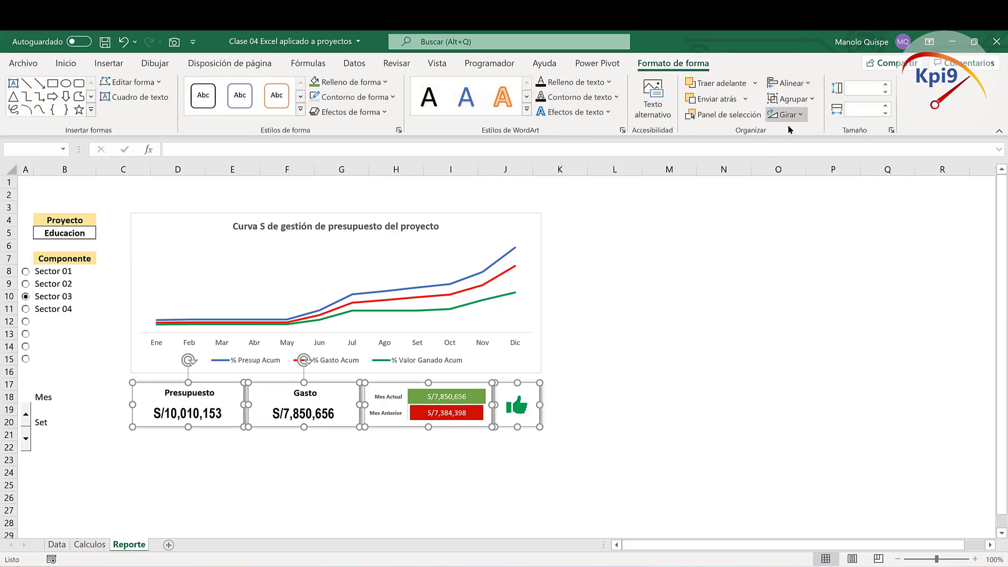
left_click(786, 114)
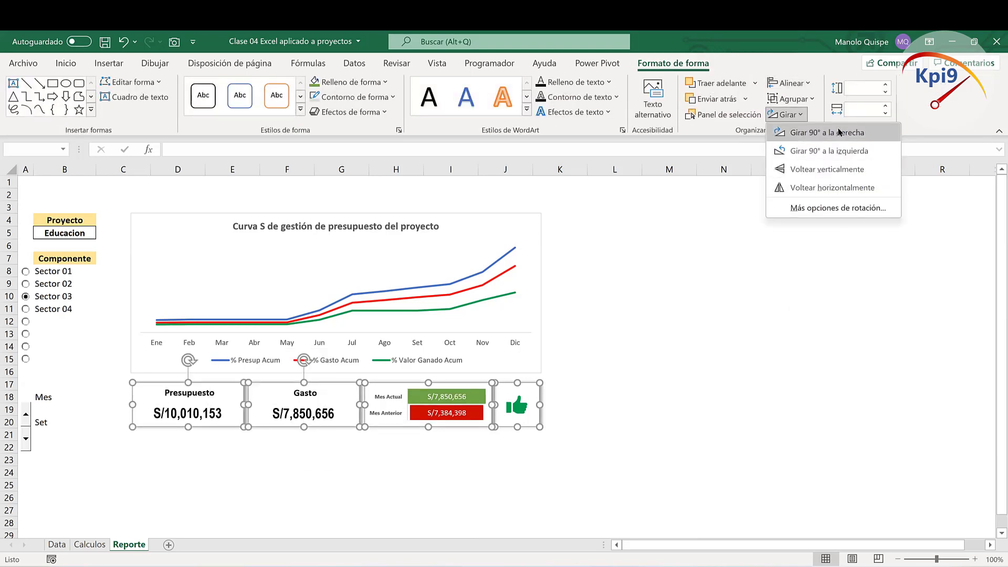
left_click(794, 84)
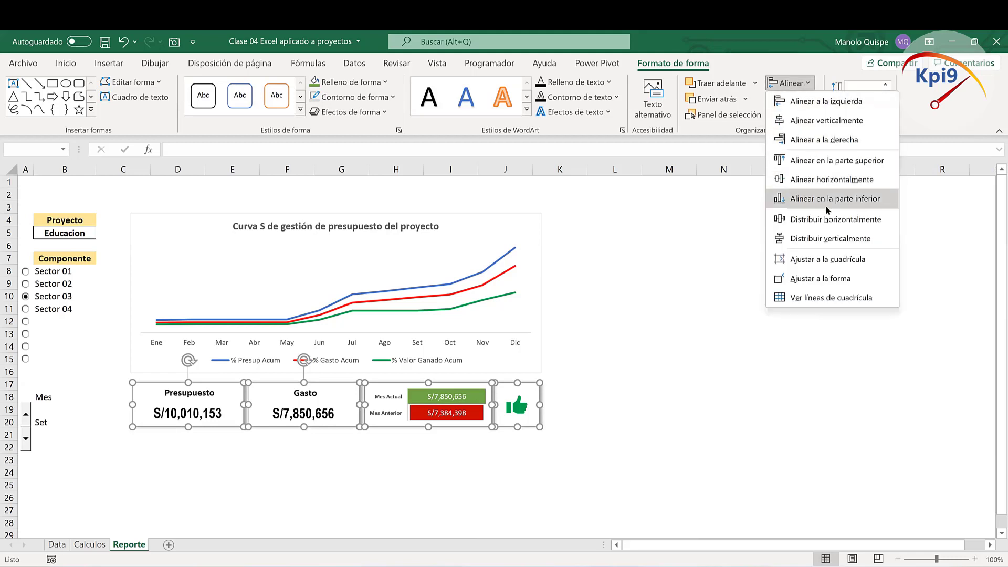
left_click(837, 216)
left_click(730, 420)
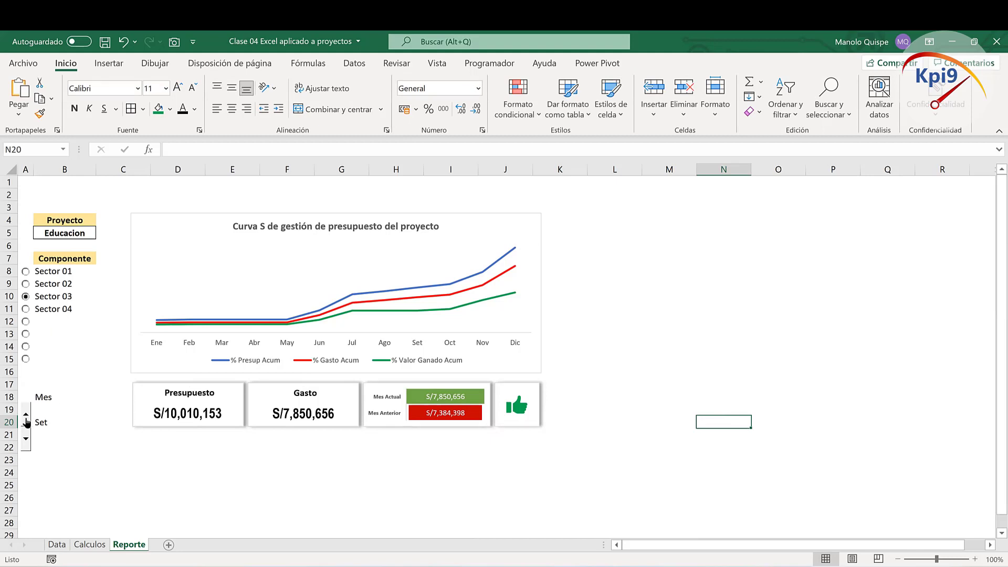
Step: Step the month spinner to Oct, Nov, then back to Oct, showing Gasto S/7,862,926
left_click(26, 420)
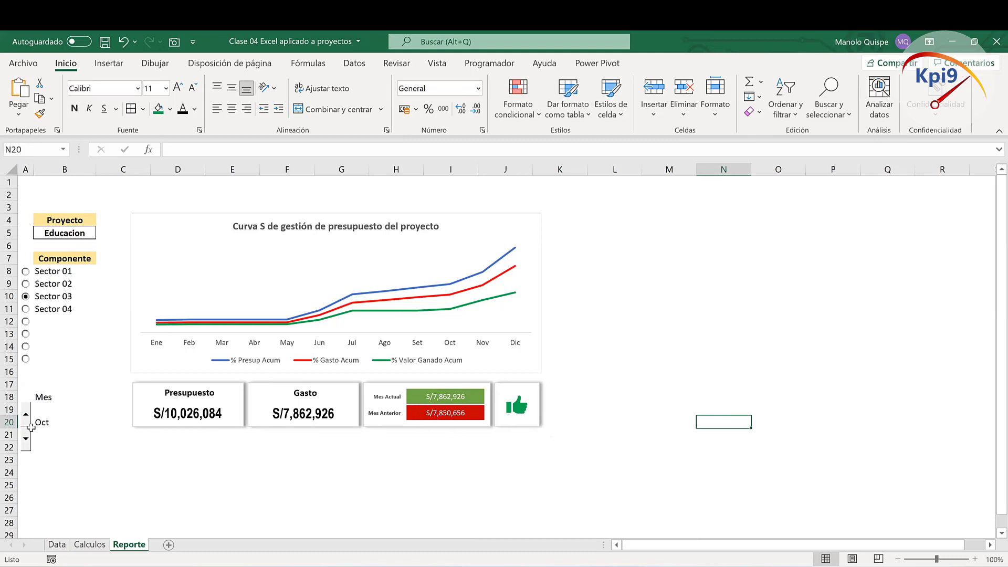
left_click(26, 418)
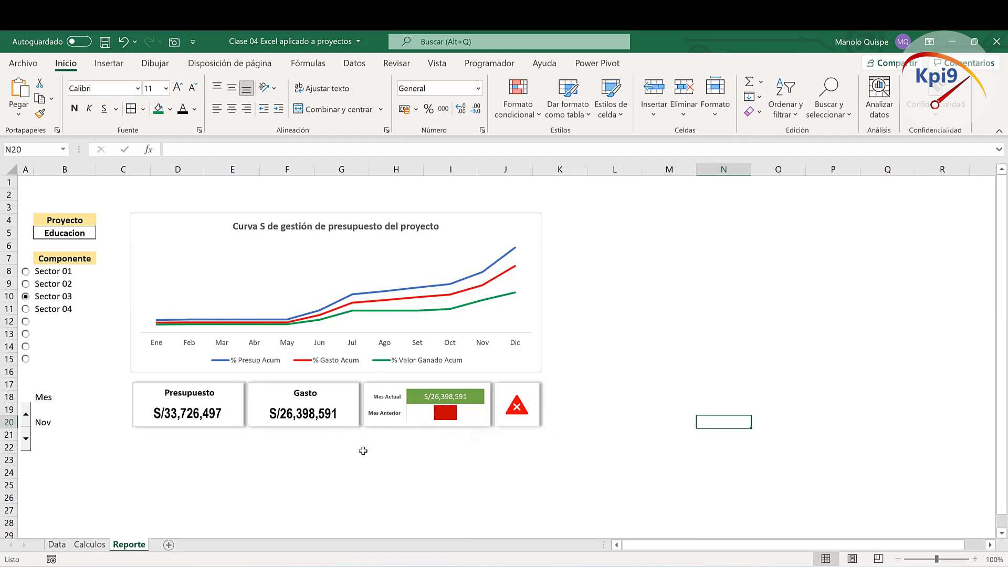
left_click(25, 438)
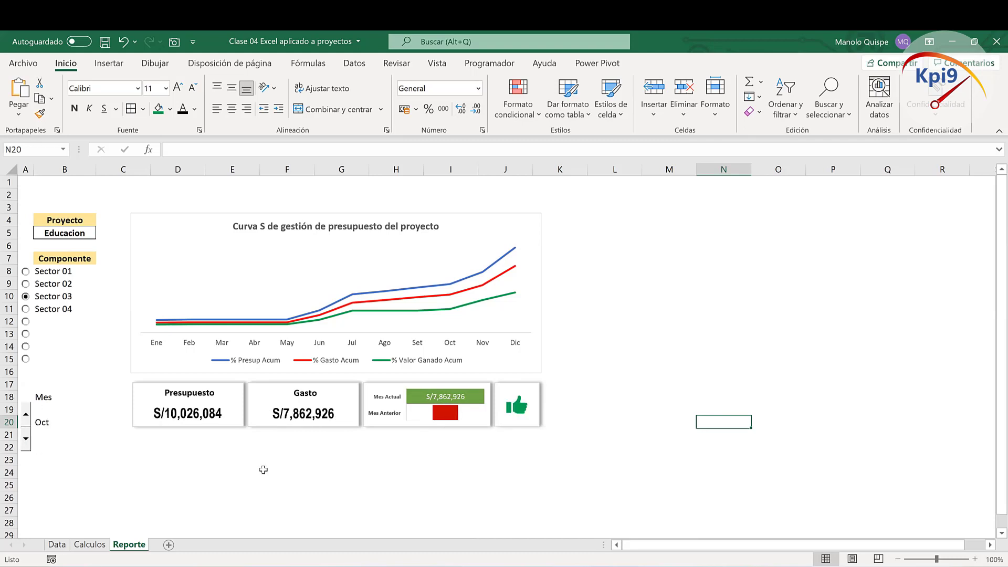
left_click(279, 471)
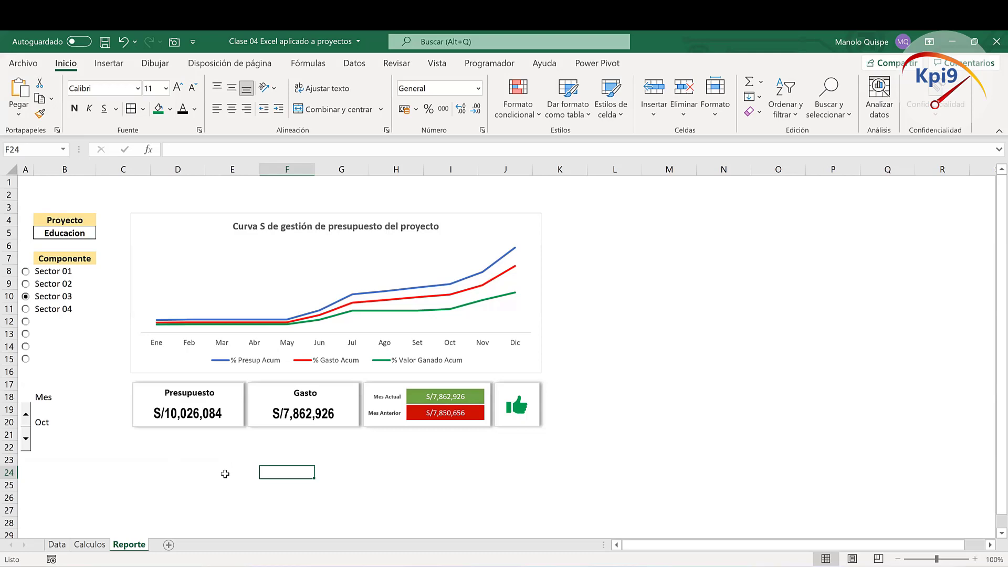
Step: Copy the Tarea and Gasto headers (C1 and N1) from the Data sheet
left_click(54, 546)
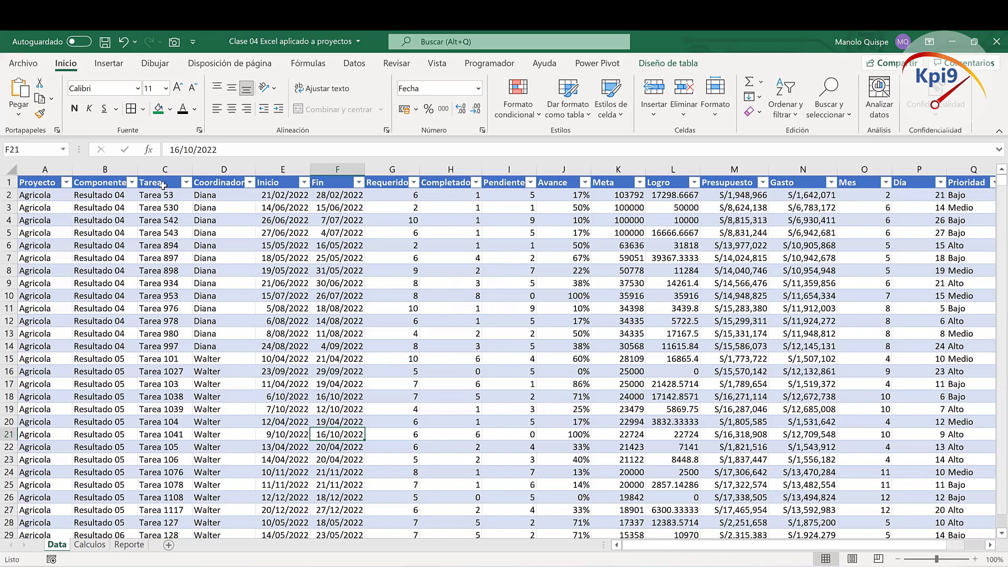
left_click(164, 186)
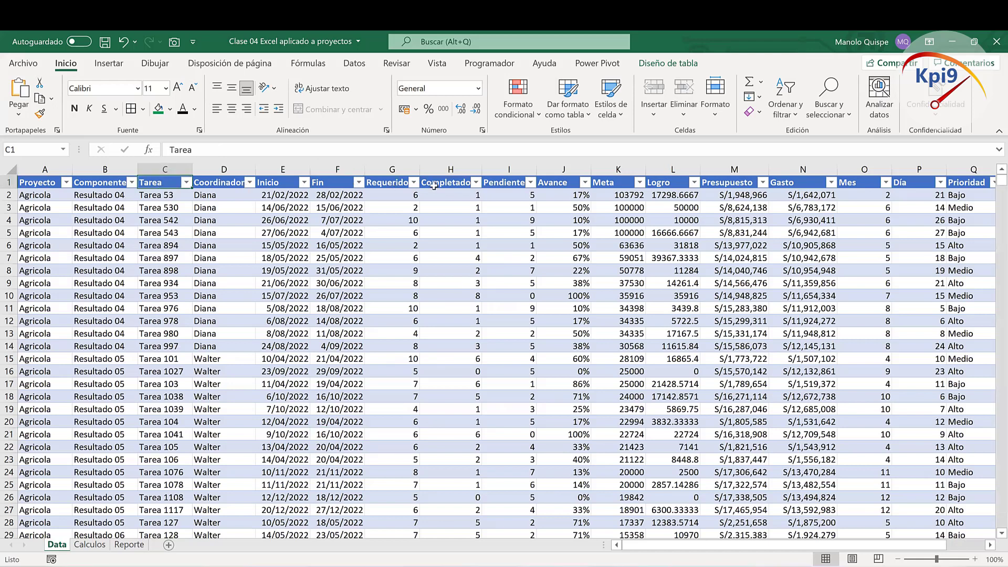
left_click(791, 183)
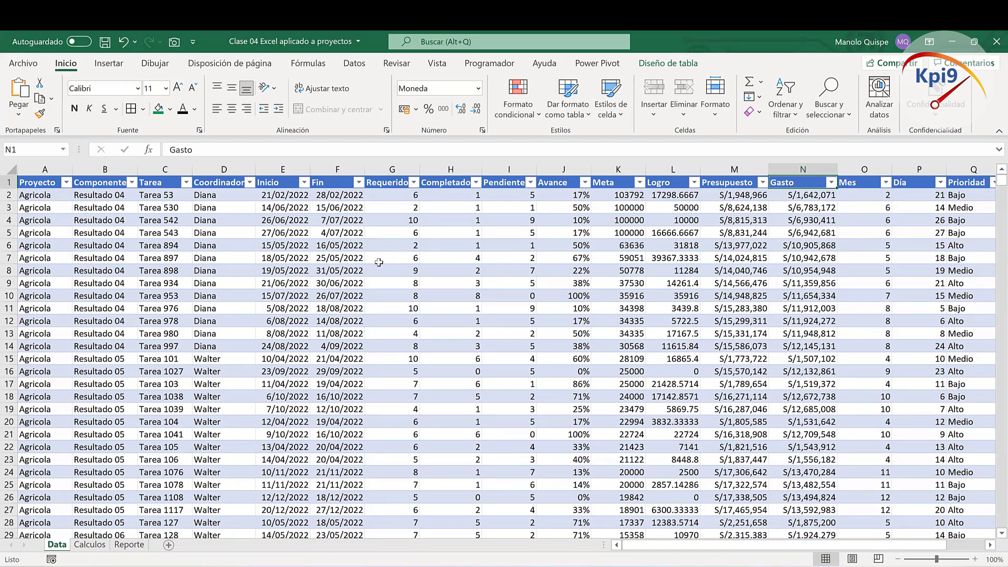
left_click(163, 188)
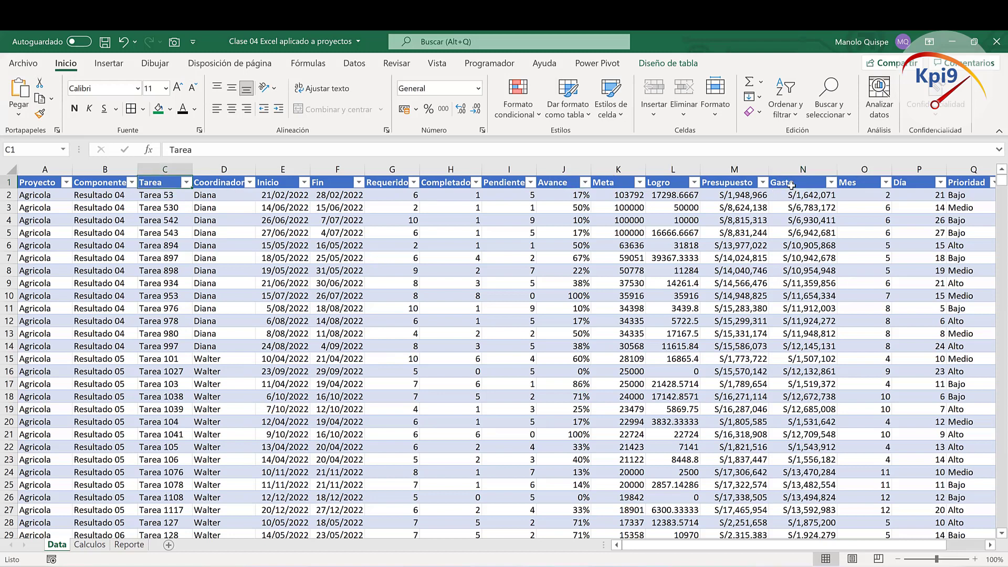
left_click(791, 184, "ctrl")
key("ctrl+c")
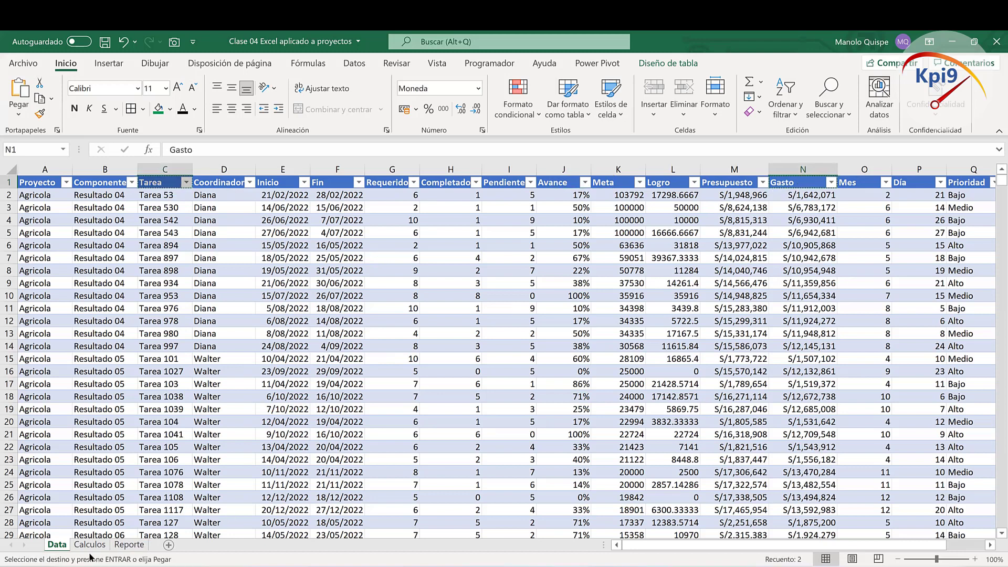
Step: Paste the headers into Calculos AE3:AF3 and begin typing =fil in AE4
left_click(90, 544)
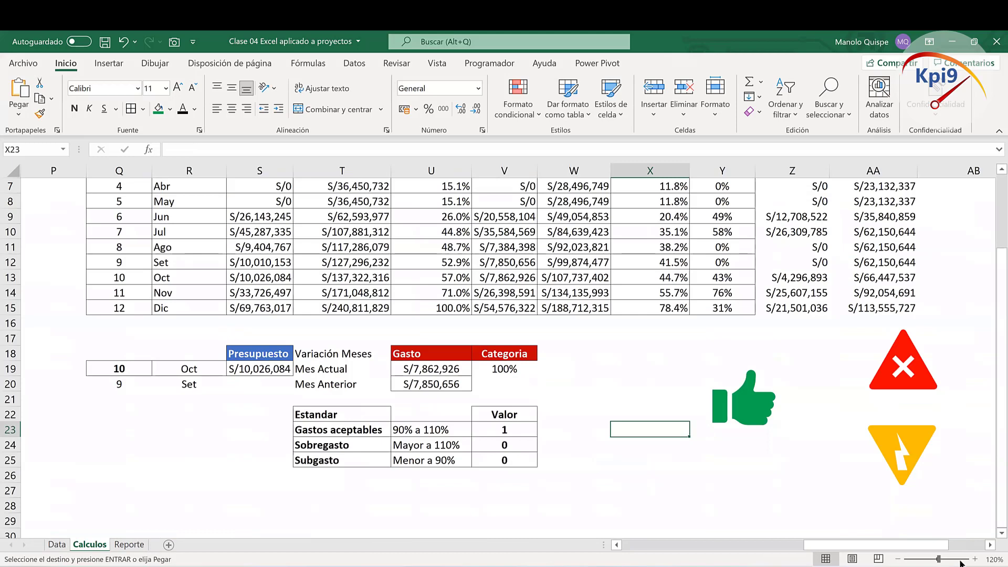
scroll(407, 207, "up", 2)
scroll(407, 208, "right", 3)
scroll(362, 219, "right", 1)
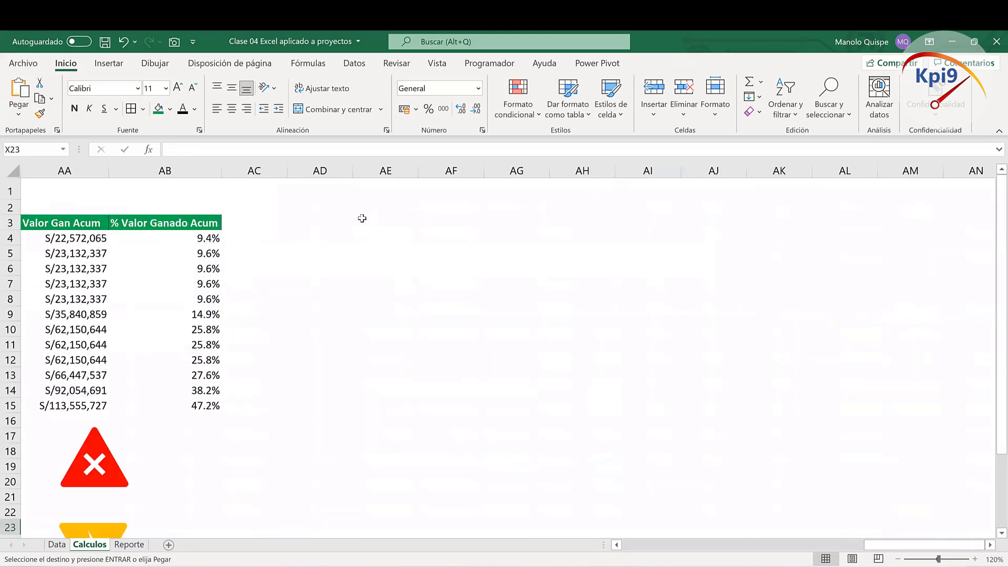
left_click(415, 224)
key("ctrl+v")
left_click(383, 238)
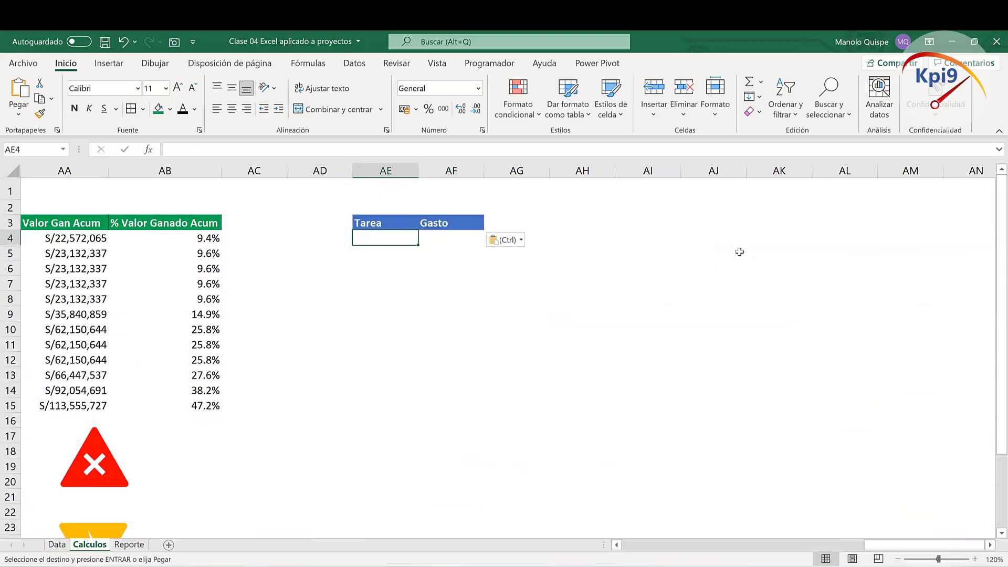
type("=fil")
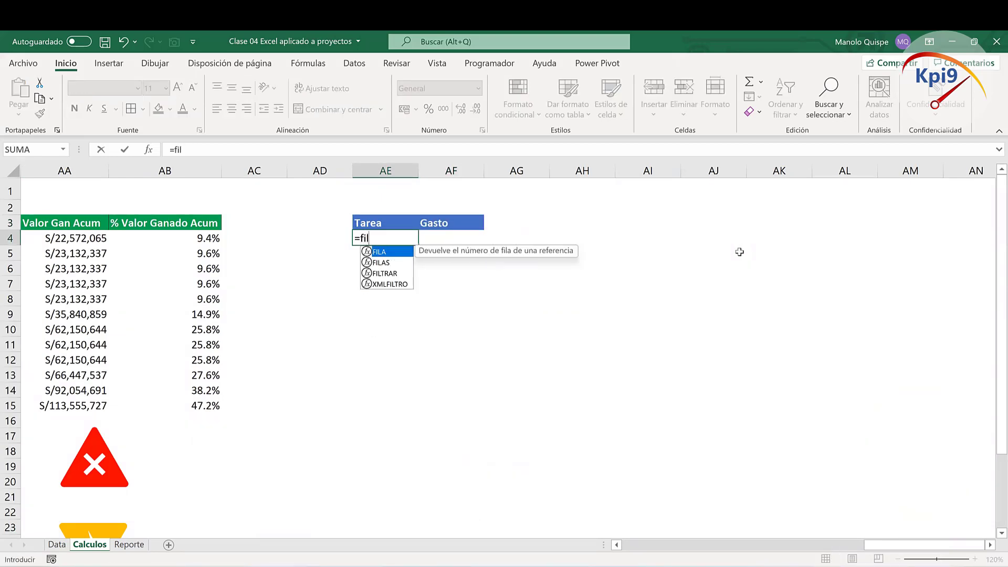
Step: Build AE4 up to =FILTRAR(Tarea;(Proyecto= and bring up the Reporte sheet for the project cell
double_click(404, 273)
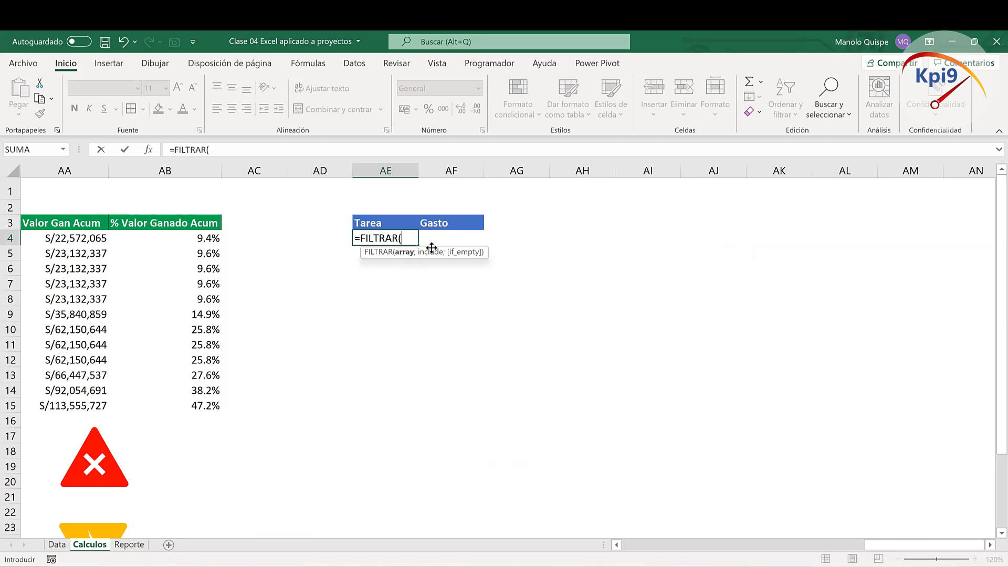
type("ta")
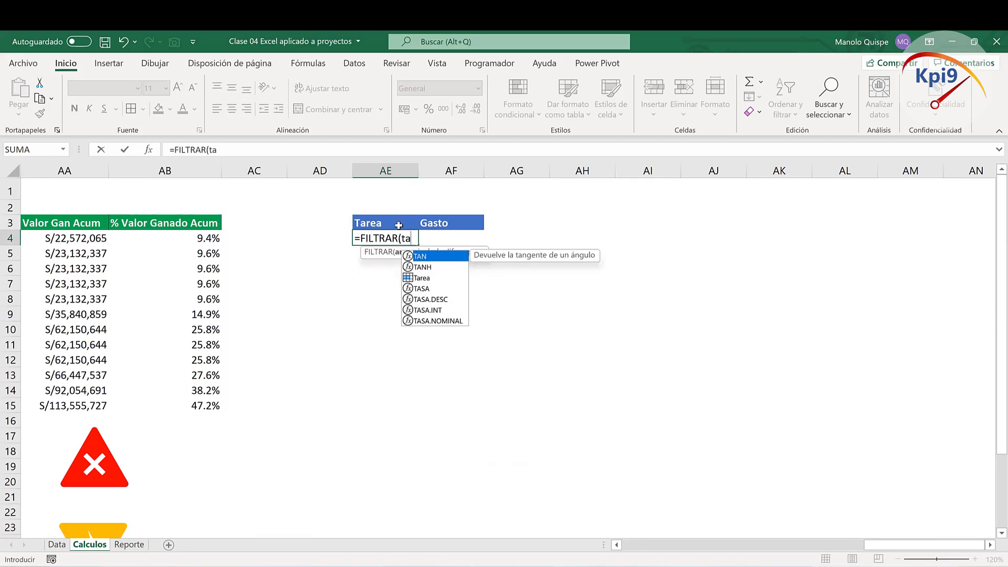
double_click(427, 279)
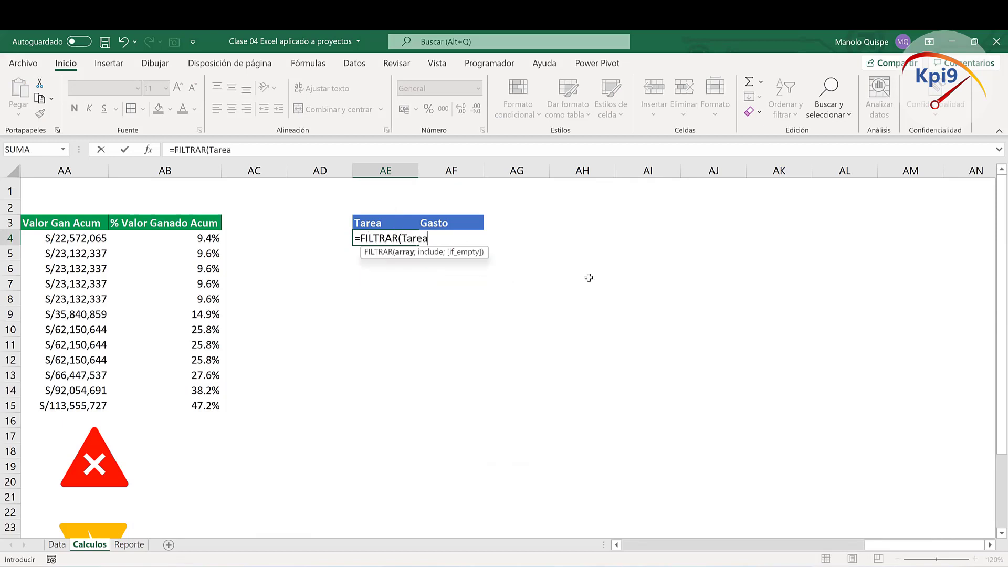
type(";(")
type("proy")
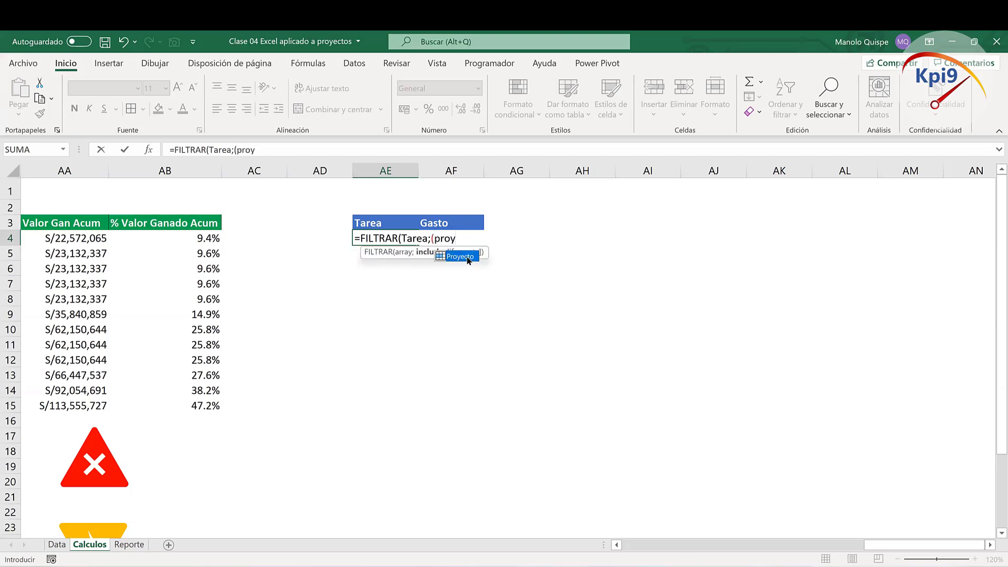
double_click(467, 257)
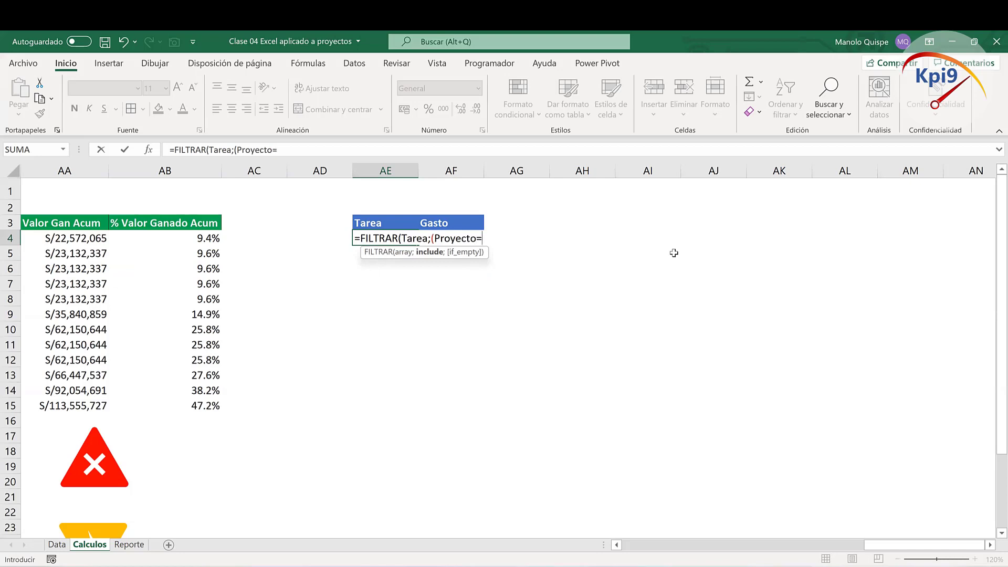
left_click(129, 545)
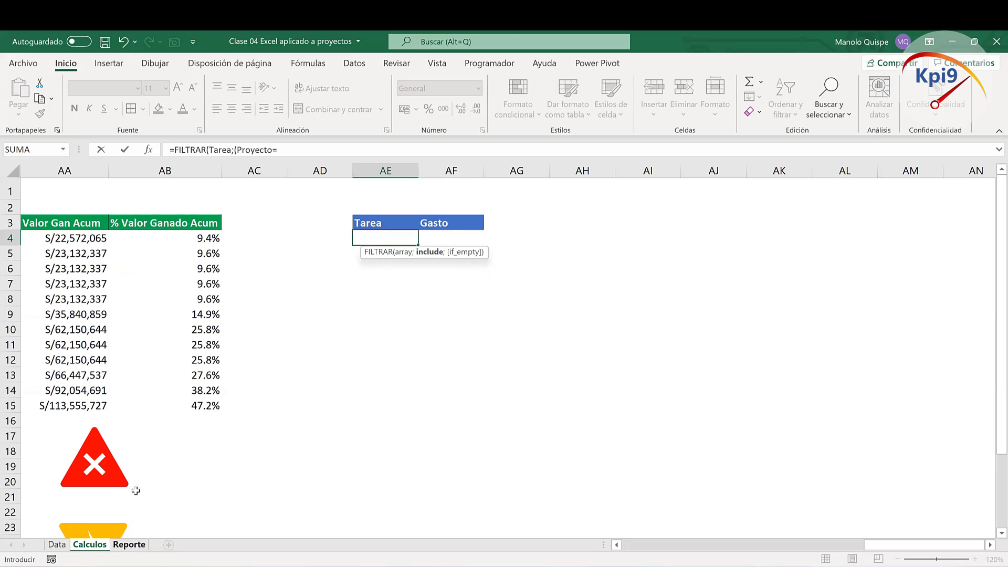
Step: Compare Proyecto against the absolute cell Reporte!$B$5 and start a Componente condition
left_click(76, 234)
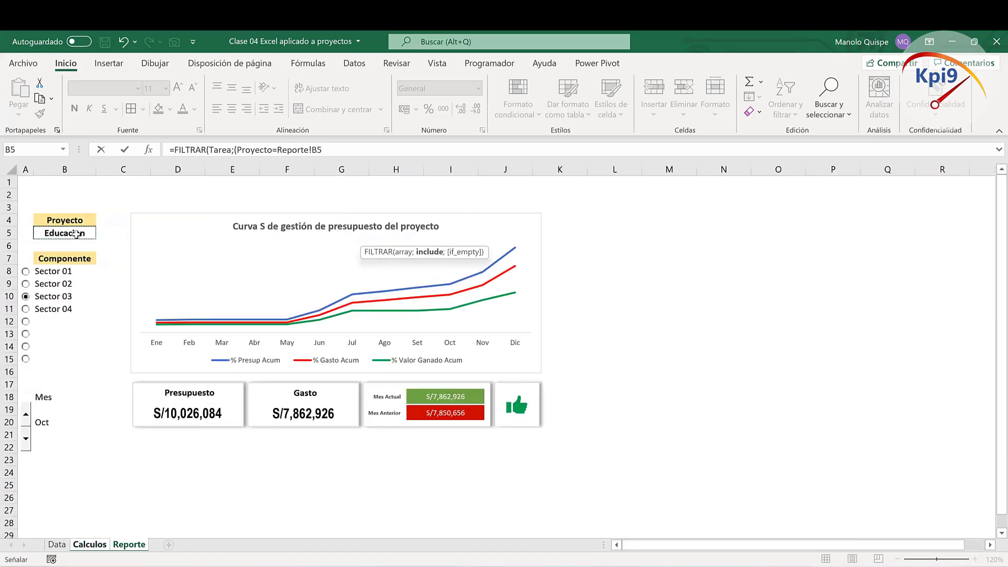
key("F4")
type("$B$5)*(")
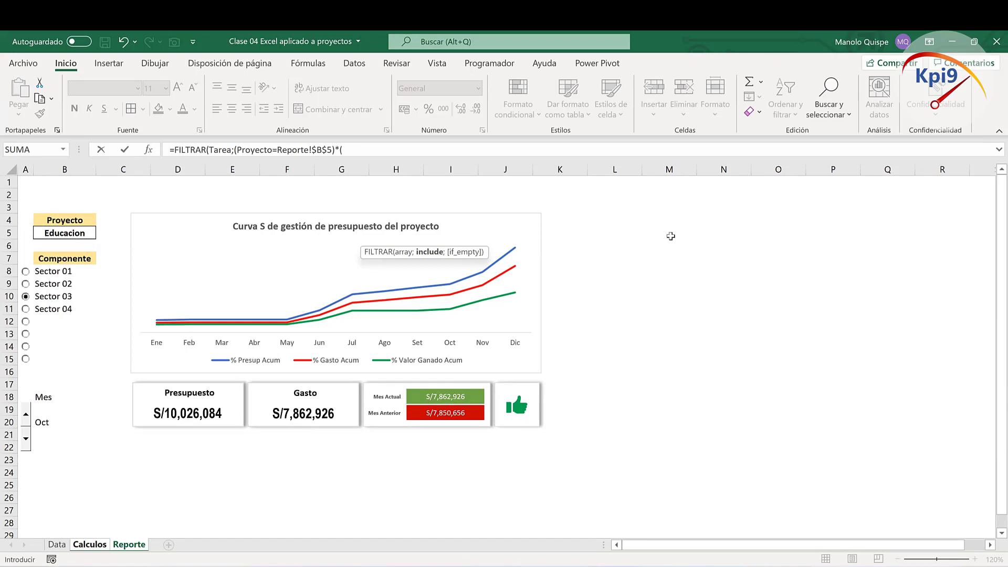
type("compo")
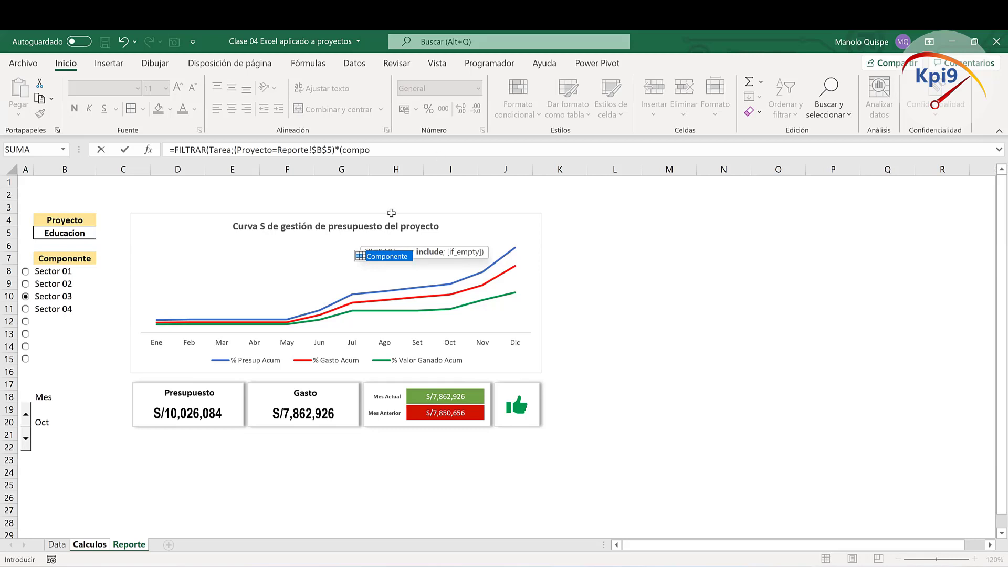
double_click(398, 257)
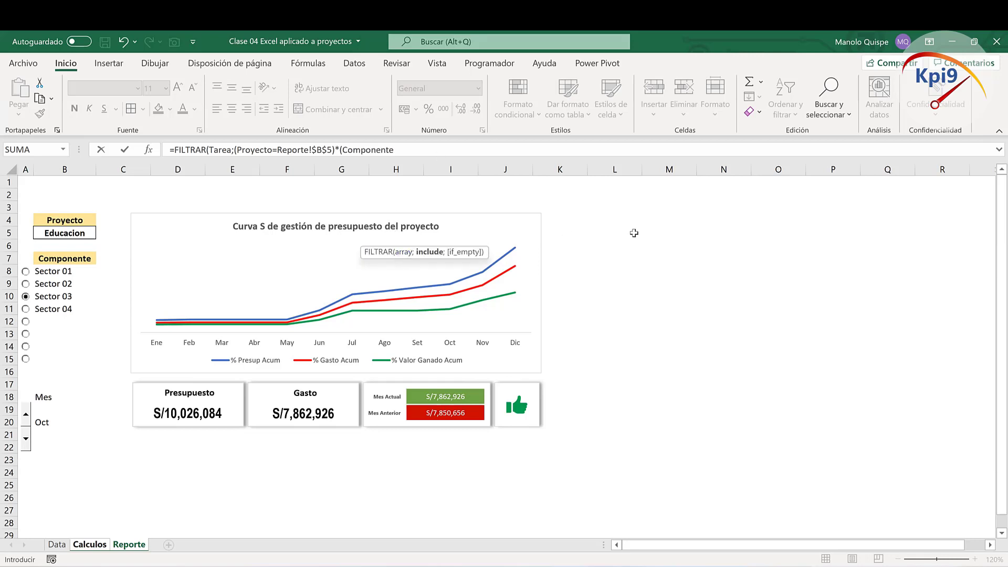
Step: Match Componente against the absolute cell Calculos!$N$14
left_click(86, 545)
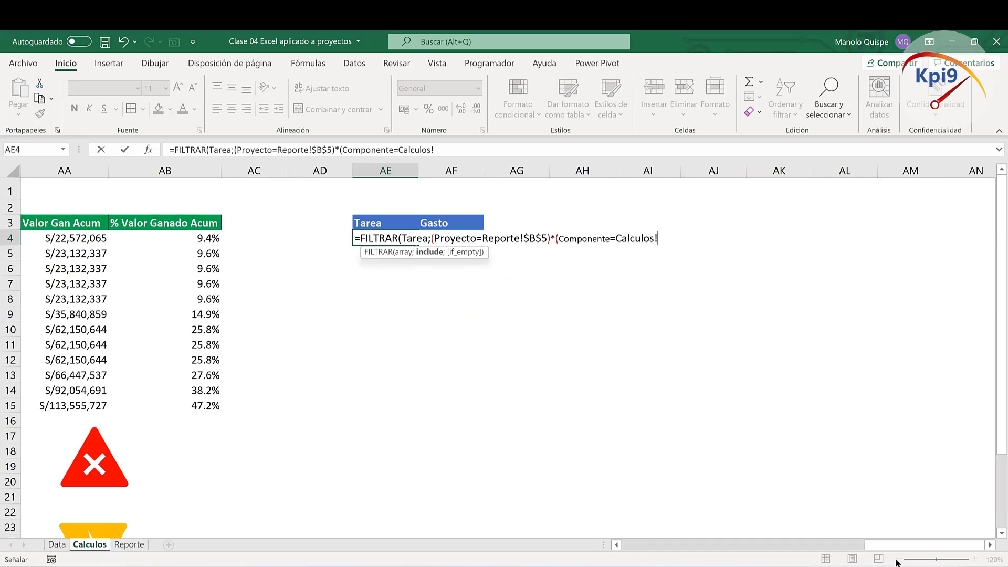
scroll(897, 561, "left", 3)
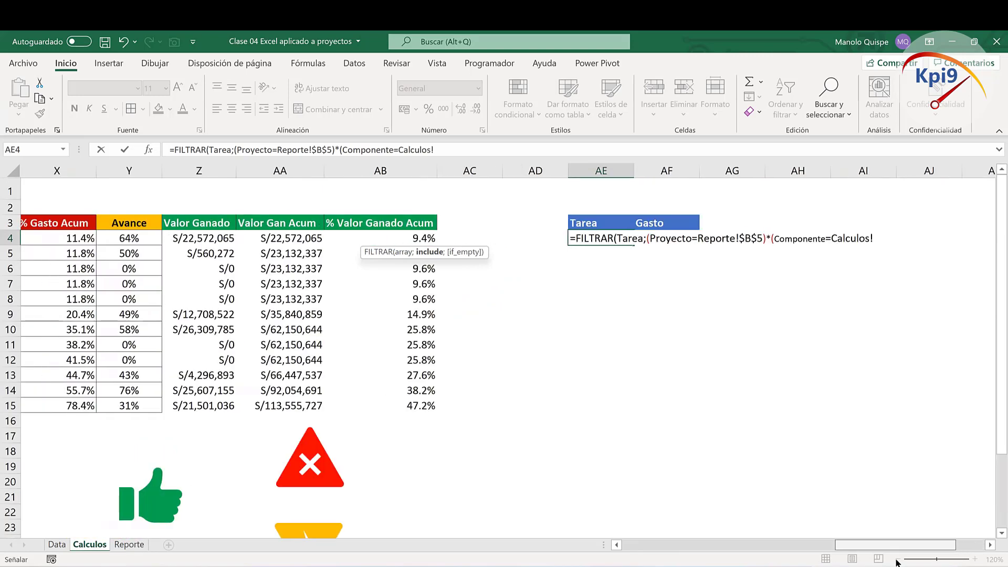
scroll(583, 388, "left", 6)
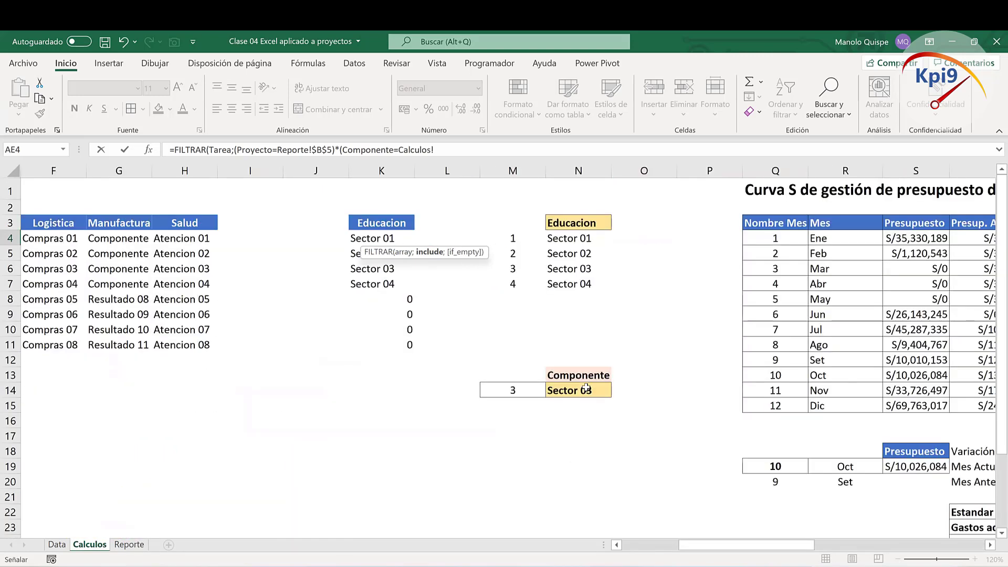
left_click(586, 389)
key("F4")
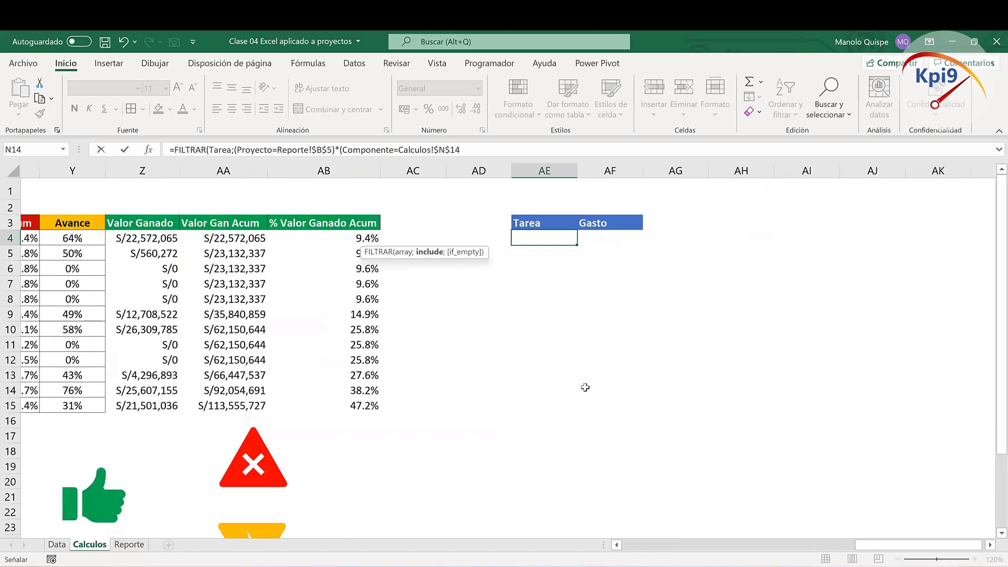
Step: Add the Mes=Calculos!$Q$19 condition and close the FILTRAR formula, returning Tarea 644
type(")*(")
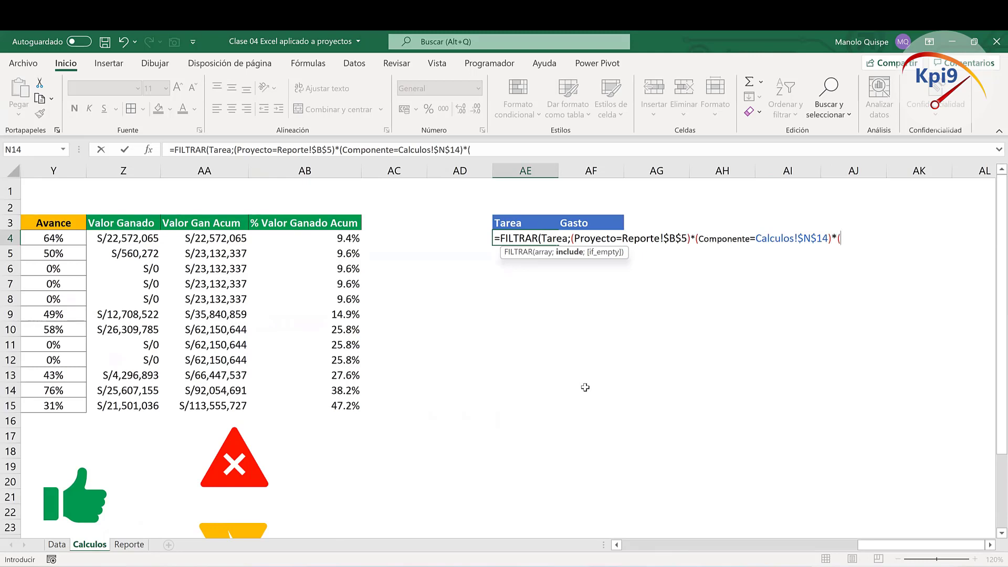
type("mes")
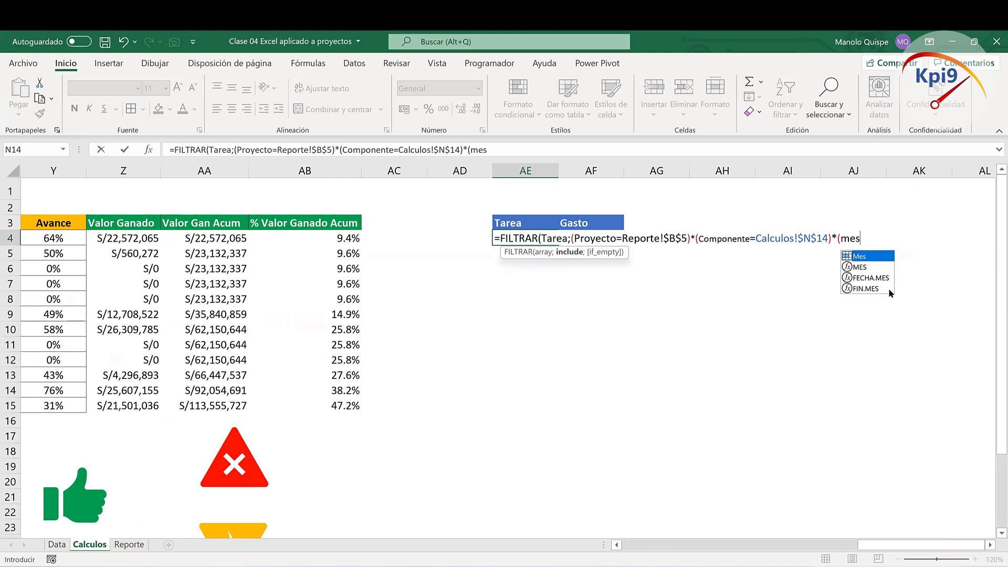
double_click(879, 258)
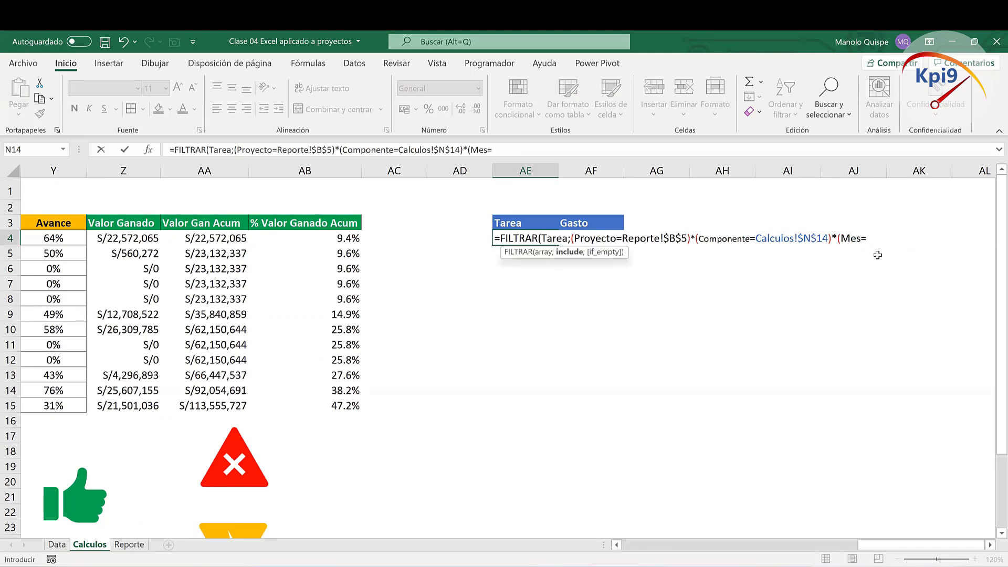
scroll(904, 495, "left", 1)
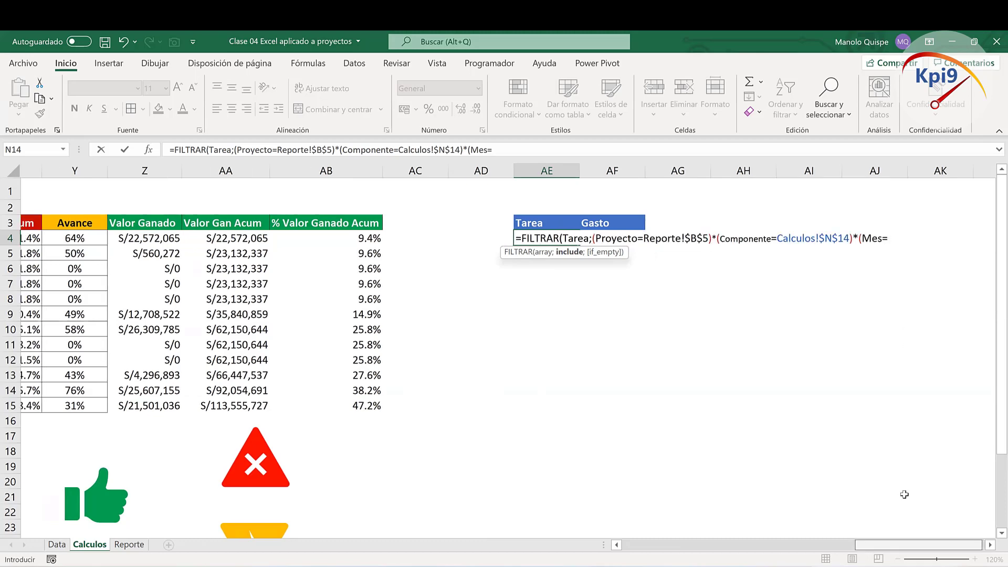
scroll(904, 494, "left", 5)
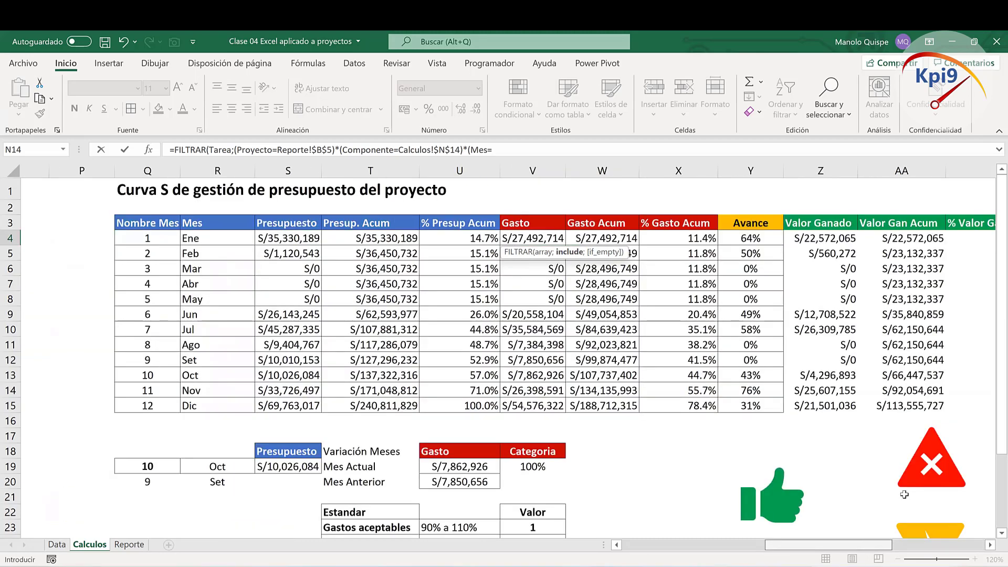
scroll(393, 466, "left", 2)
left_click(403, 465)
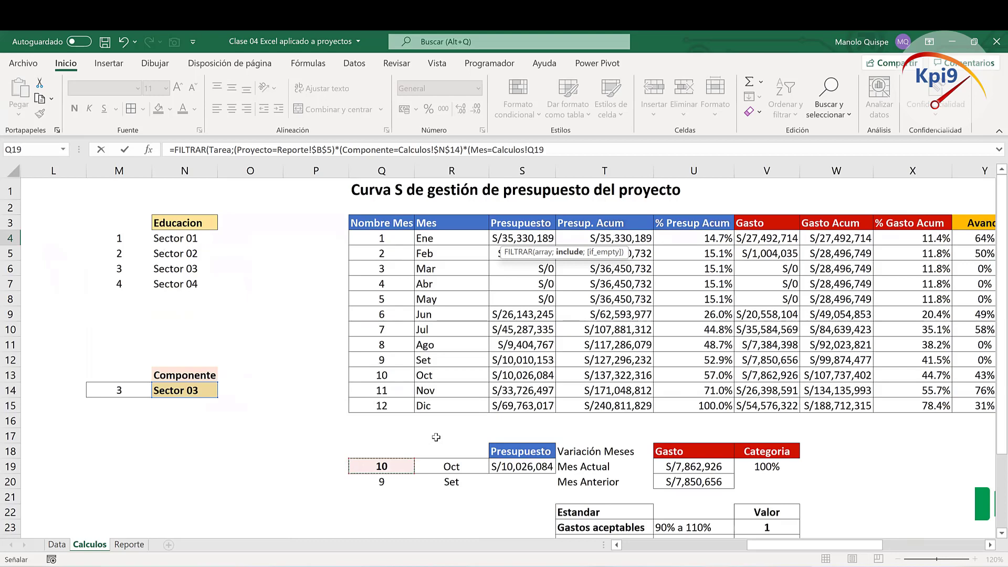
key("F4")
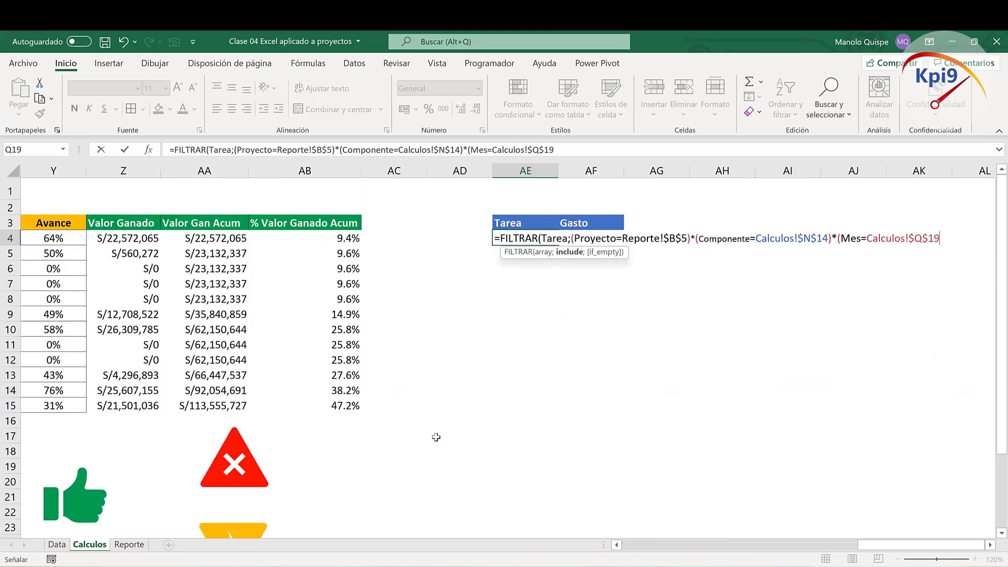
type(")")
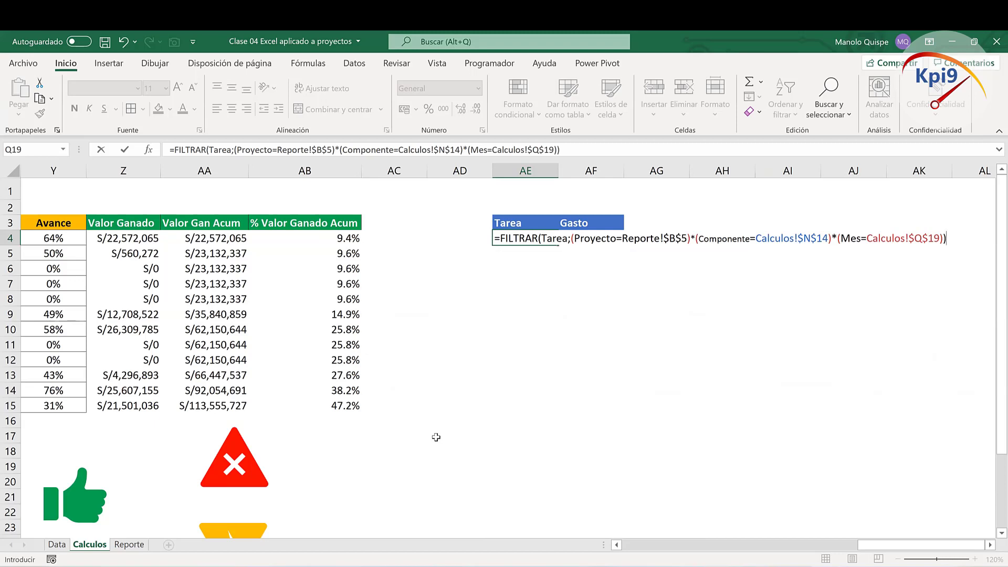
key("Return")
Step: Copy the AE4 formula into AF4 and swap Tarea for Gasto so it returns spend values
left_click(550, 241)
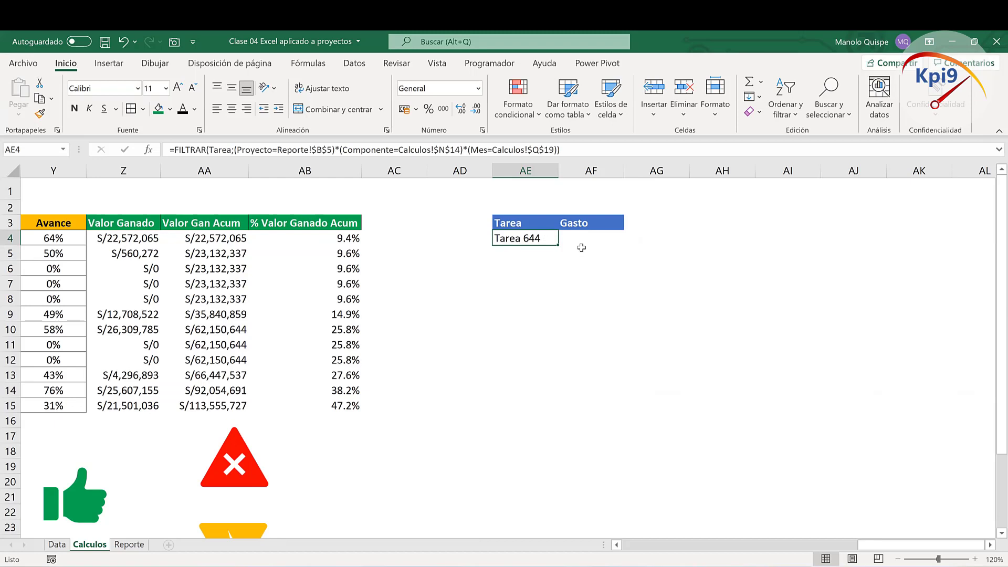
left_click(581, 240)
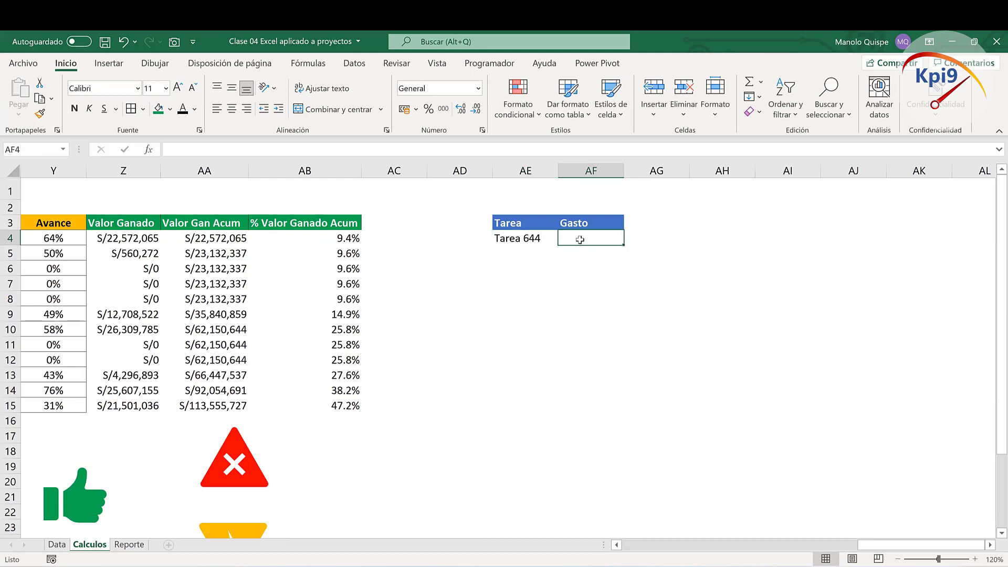
left_click(554, 238)
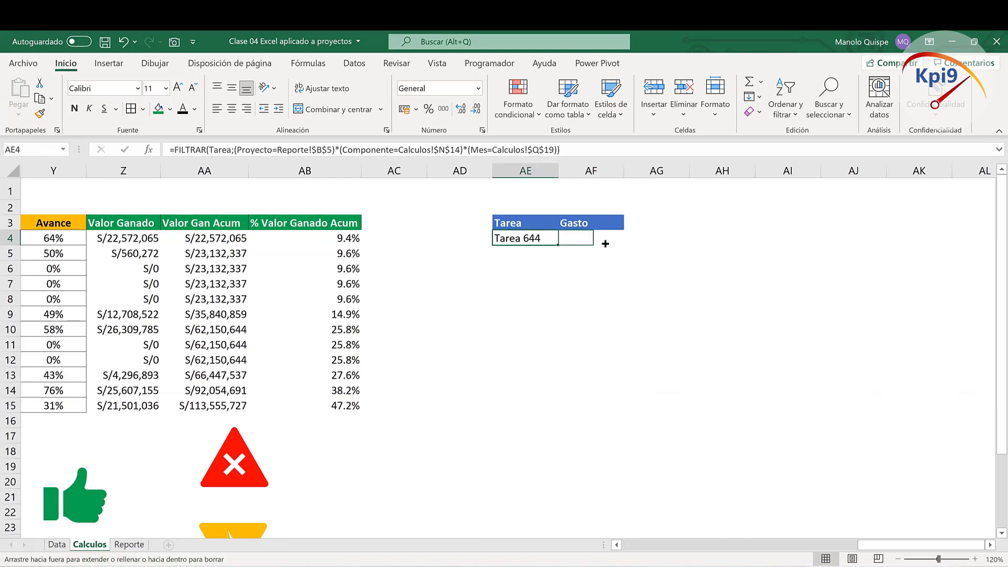
left_click_drag(557, 243, 592, 237)
double_click(592, 237)
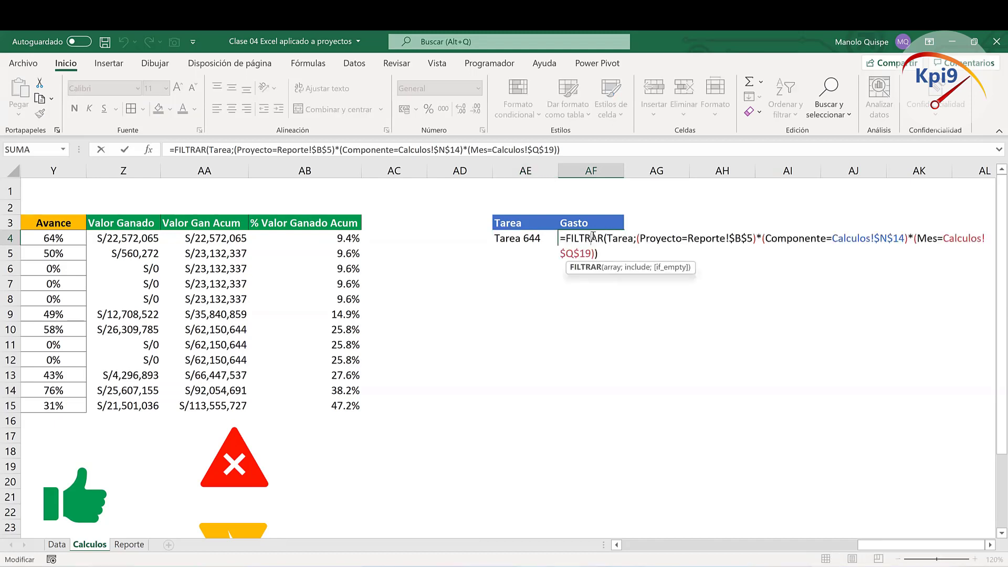
left_click(633, 240)
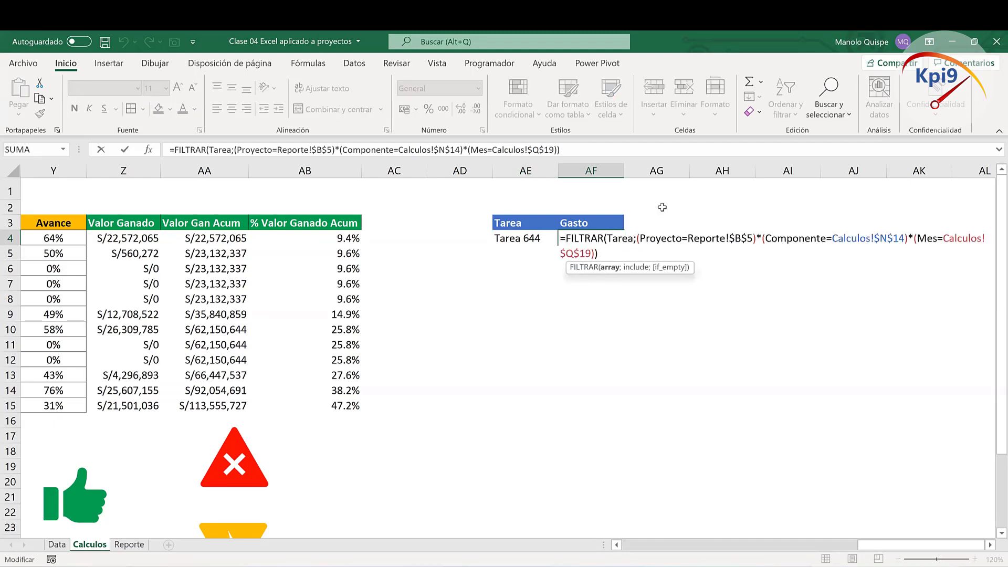
key("BackSpace")
key("BackSpace")
key("BackSpace")
key("BackSpace")
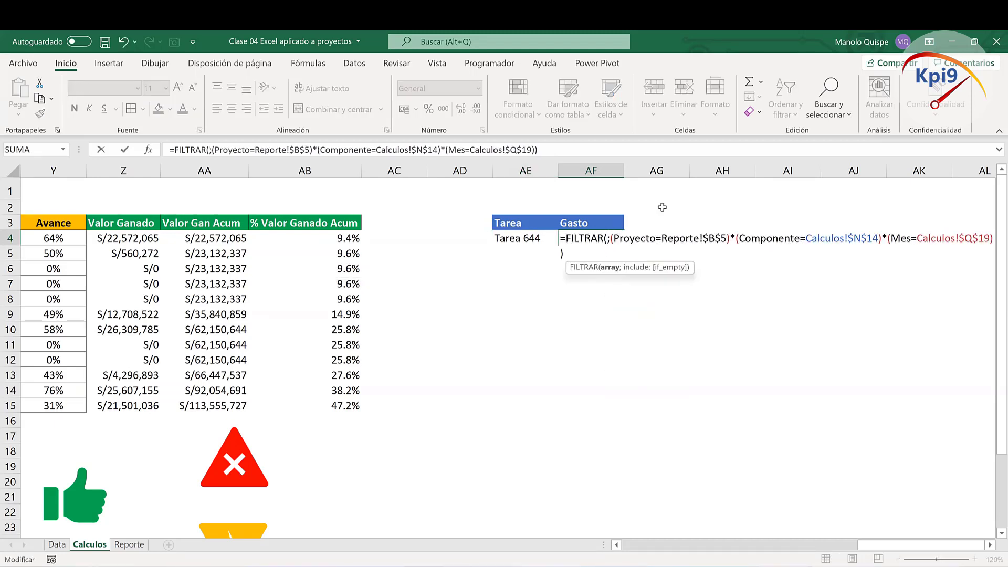
type("Gasto")
key("Return")
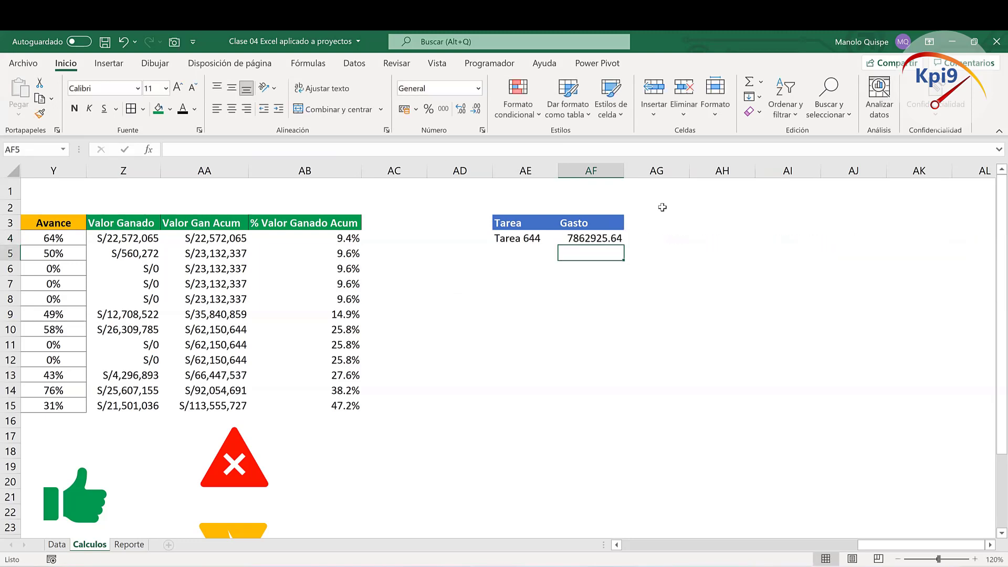
Step: Copy the soles currency format from AA6 onto the Gasto results
left_click(606, 237)
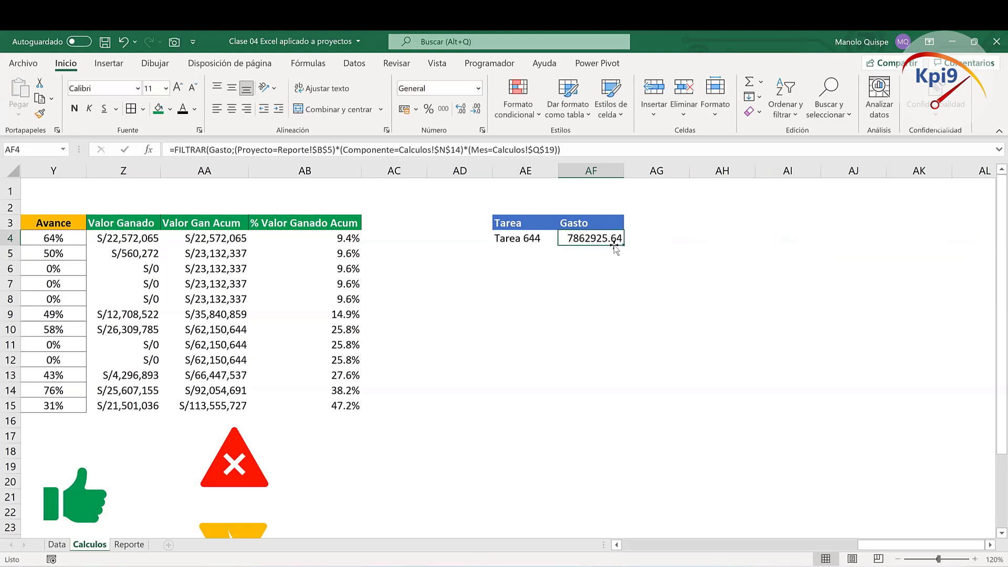
left_click(229, 265)
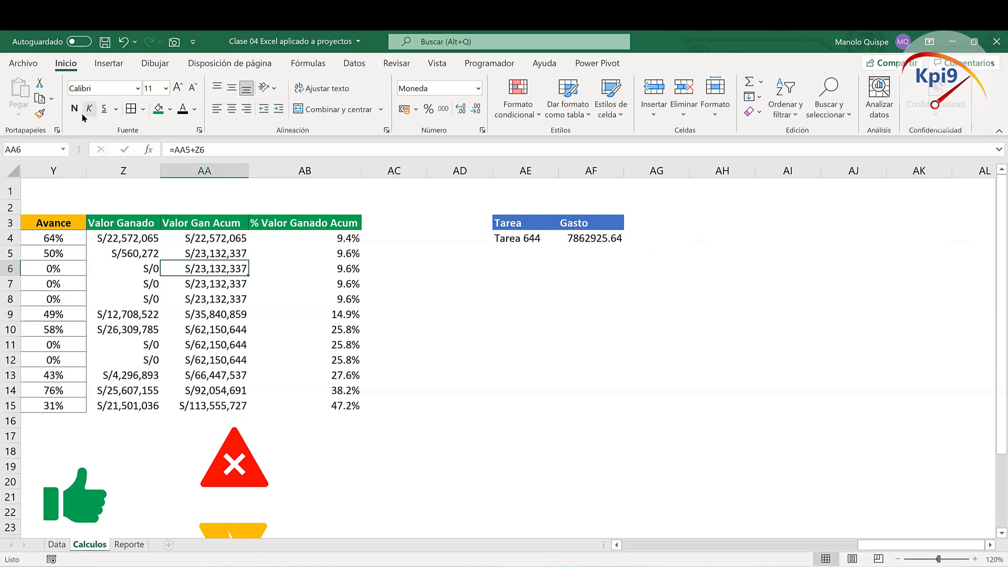
left_click(39, 114)
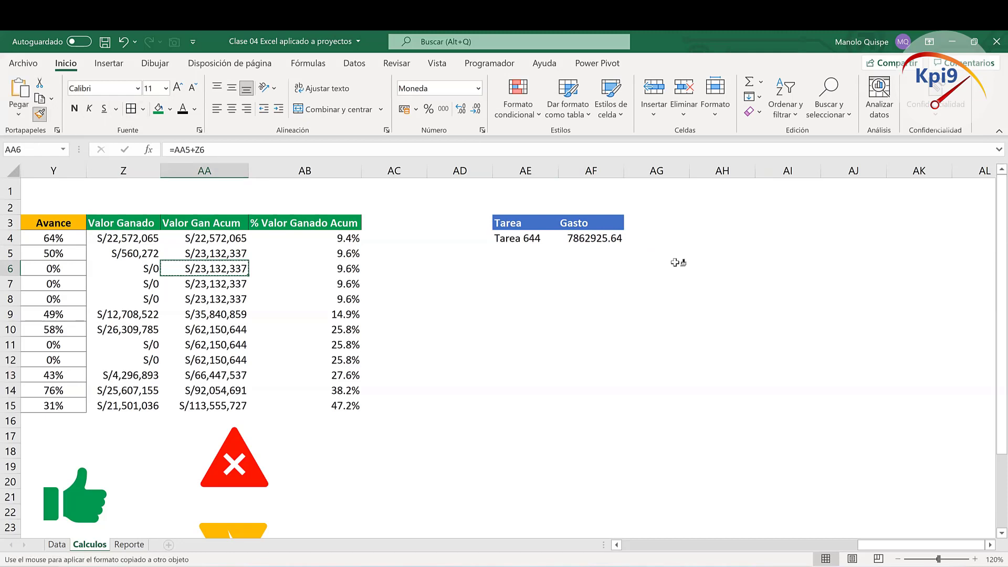
left_click(619, 240)
left_click(646, 277)
Step: Check the filtered list shows Tarea 669, 690 and 721 with their Gasto amounts
left_click(536, 242)
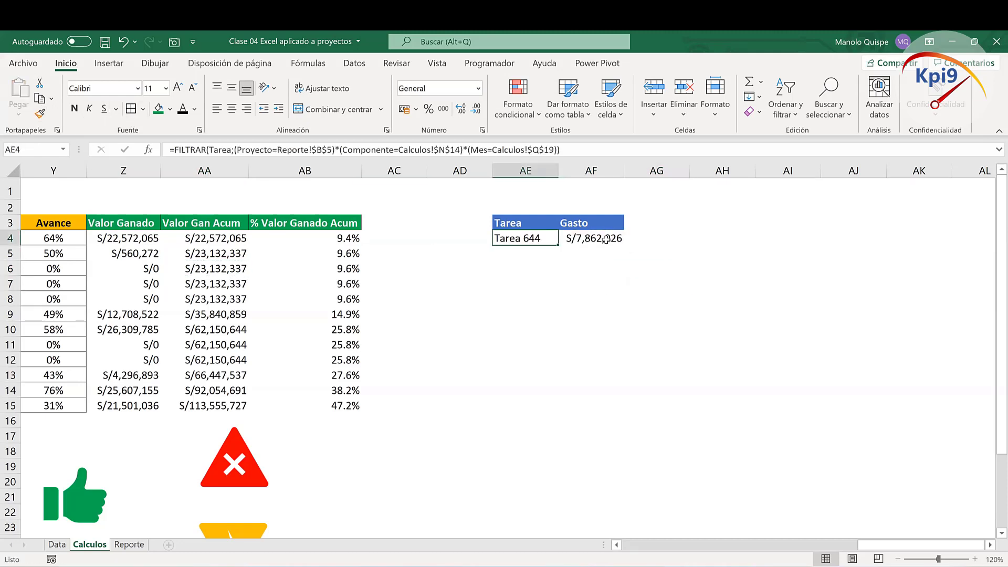
left_click(605, 240)
left_click(656, 238)
left_click(539, 230)
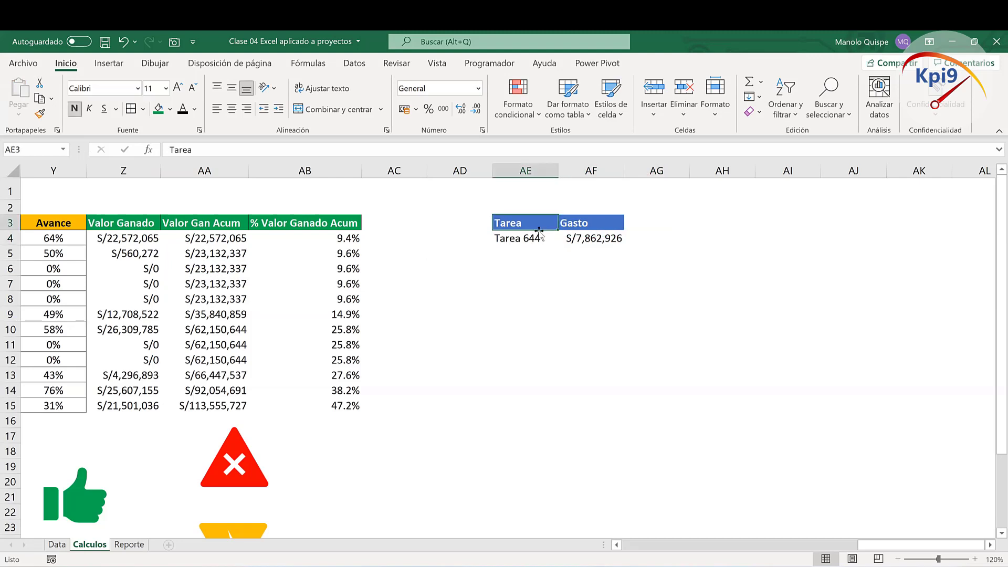
left_click(546, 239)
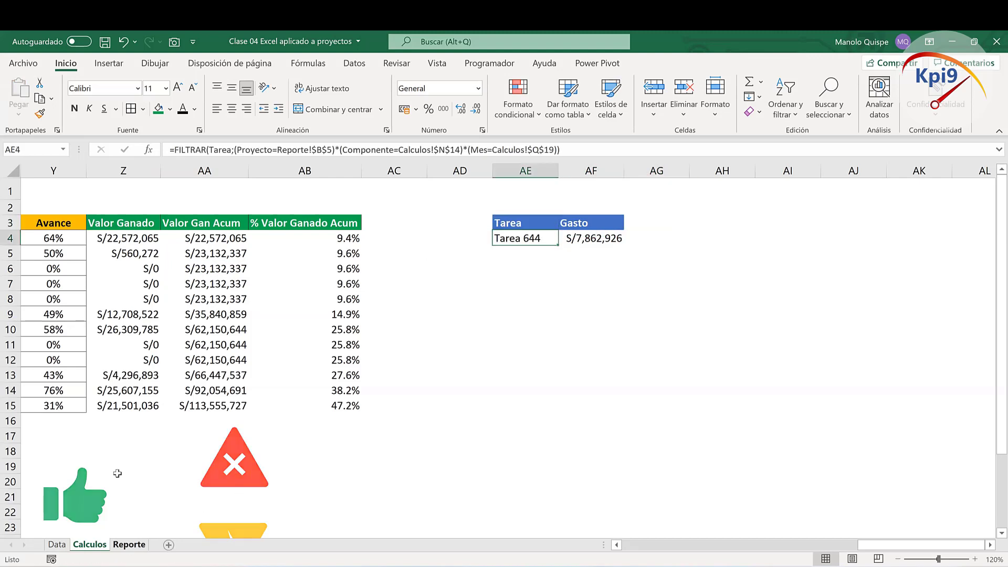
key("ctrl+Page_Down")
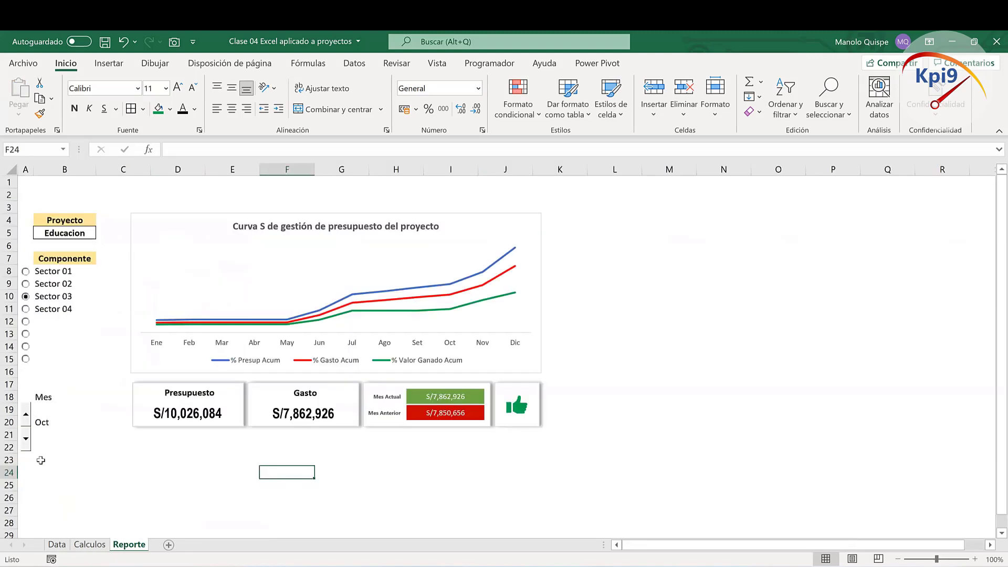
left_click(90, 546)
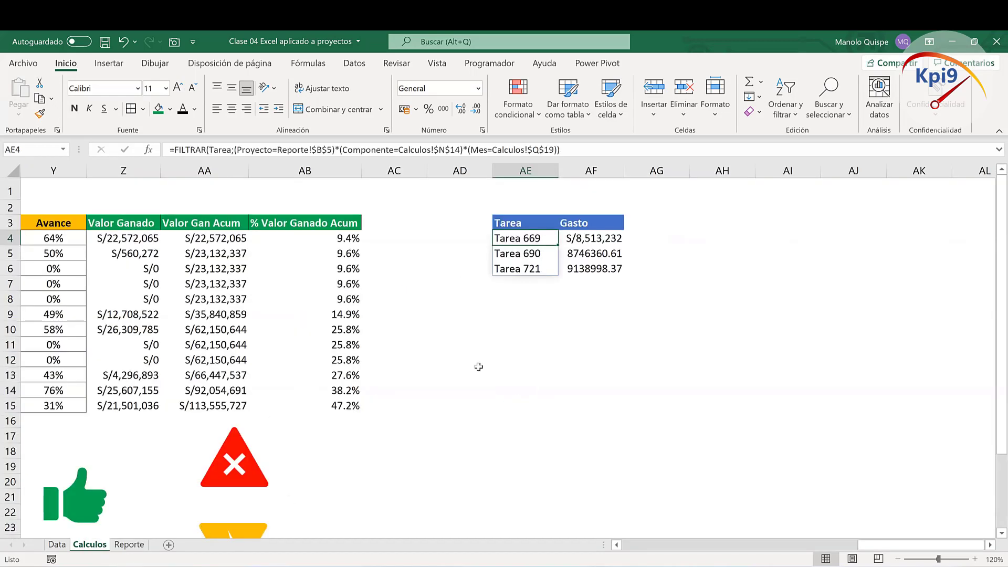
left_click(598, 268)
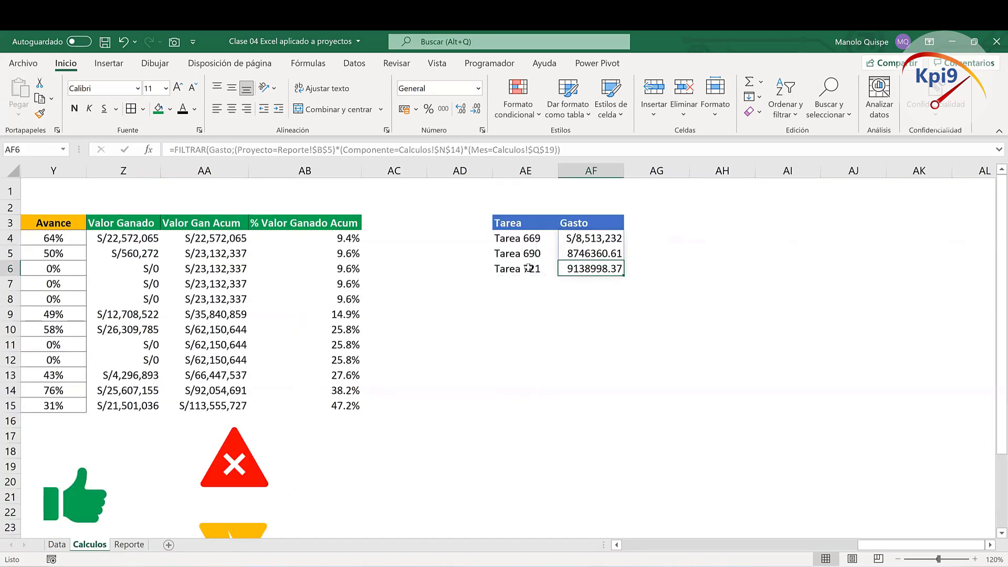
left_click(592, 345)
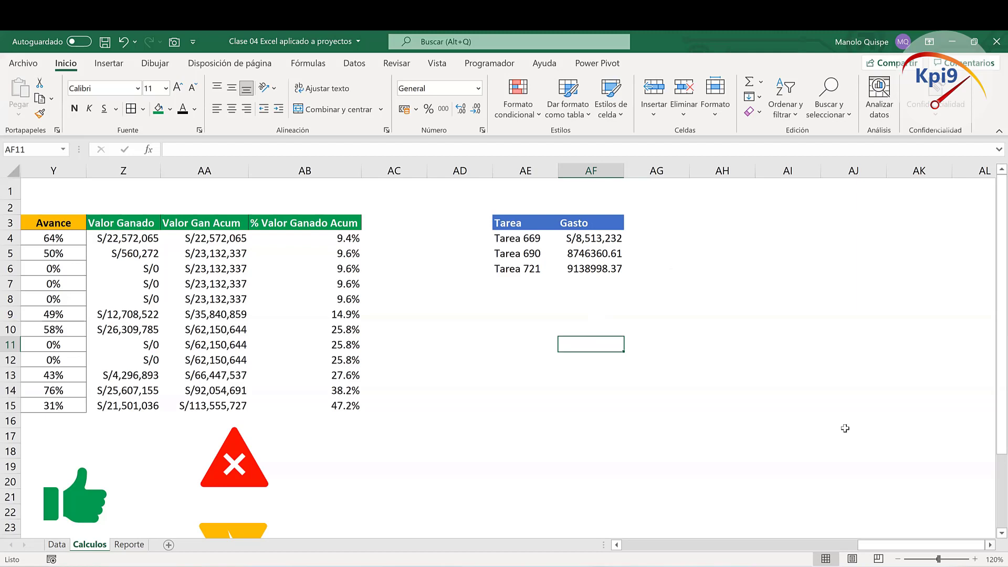
scroll(845, 428, "right", 1)
scroll(844, 427, "right", 2)
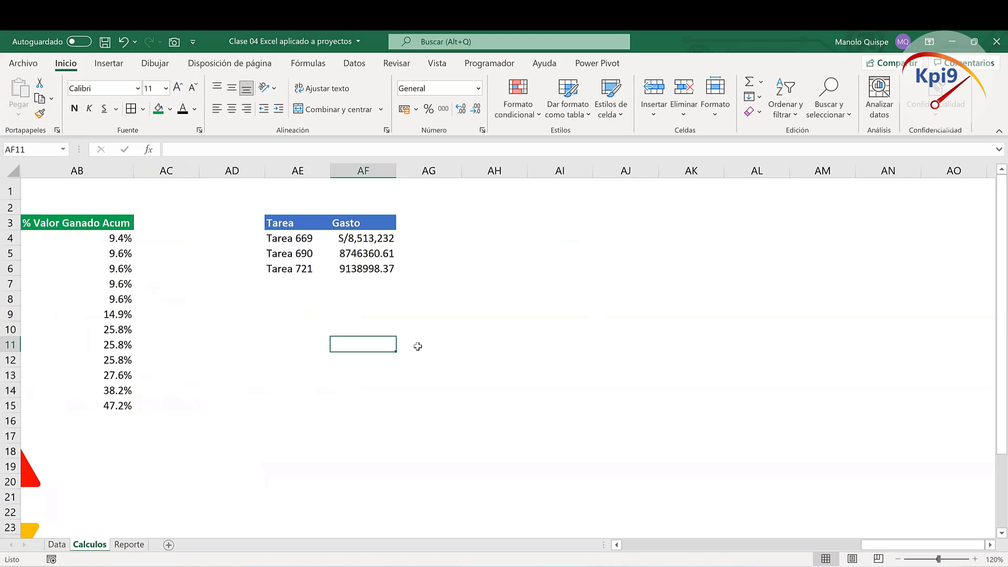
Step: Insert an empty clustered column chart and move it to the right
left_click(553, 231)
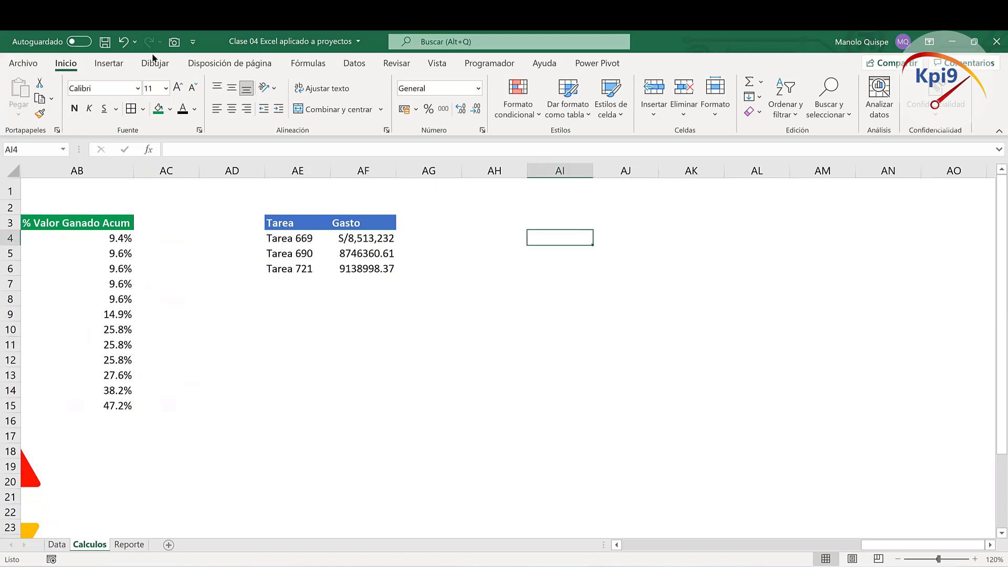
left_click(109, 63)
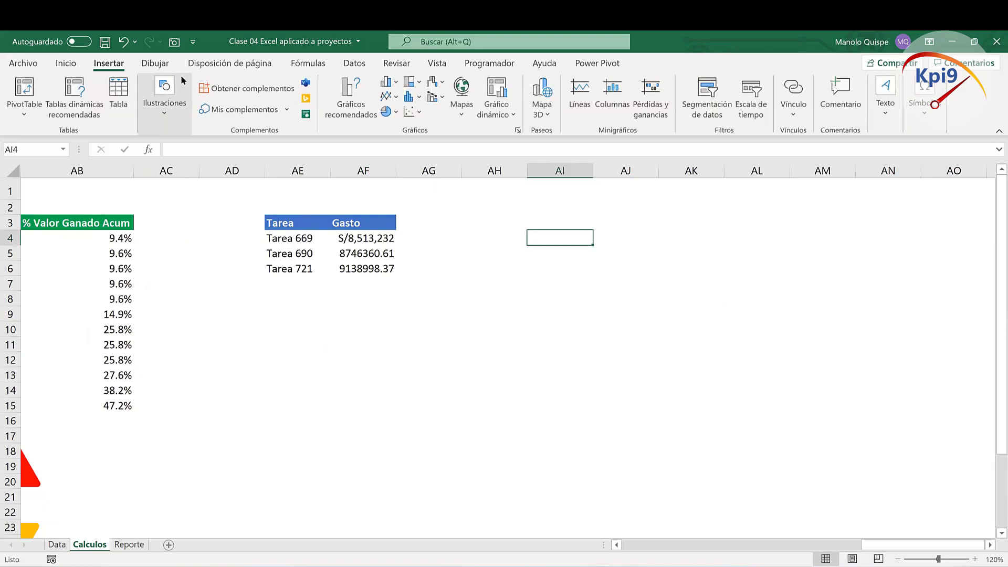
left_click(386, 81)
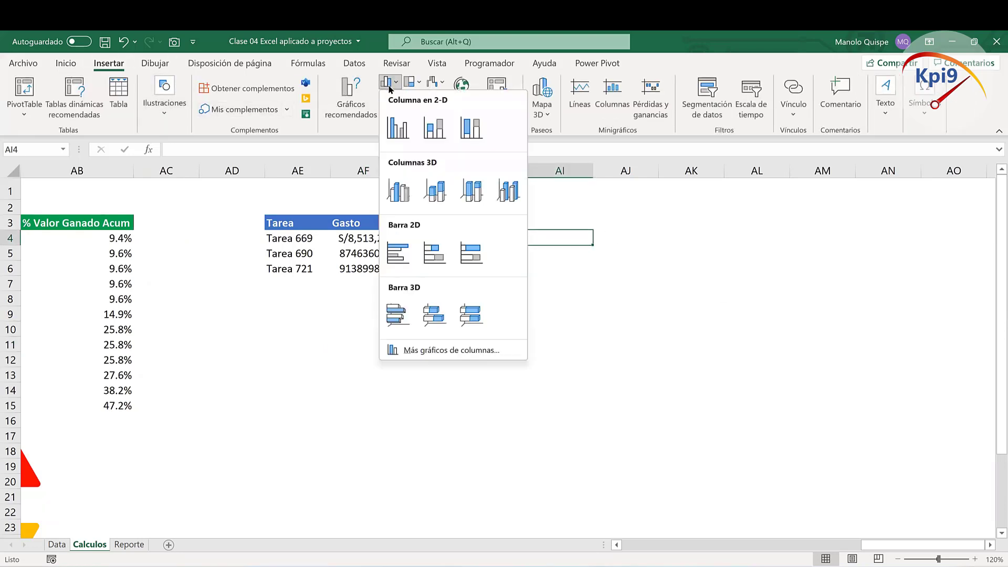
left_click(400, 133)
left_click_drag(513, 248, 672, 231)
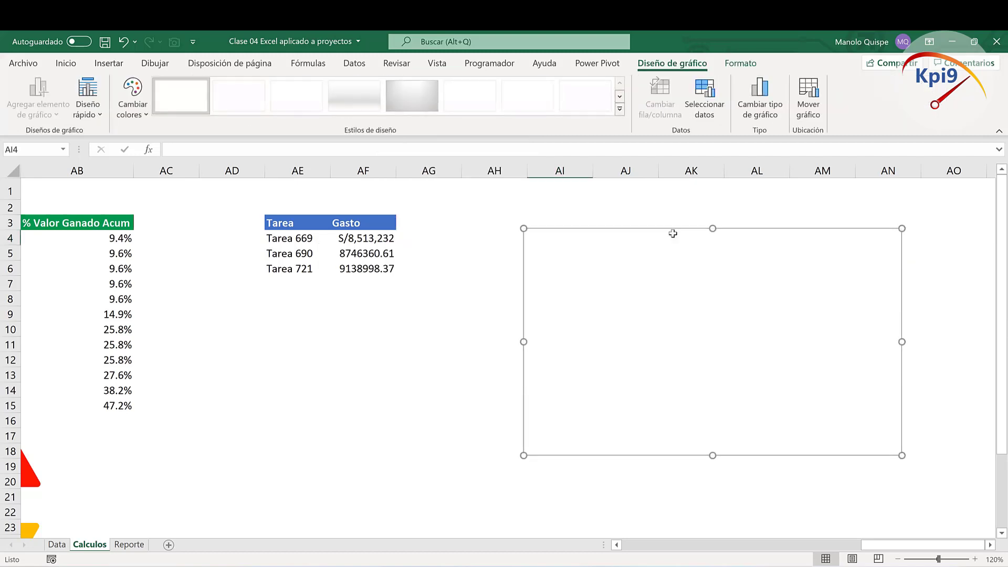
left_click(570, 240)
Step: Chart AE3:AF6 as a clustered column chart beside the table and delete its value axis
left_click(292, 227)
left_click_drag(320, 240, 375, 271)
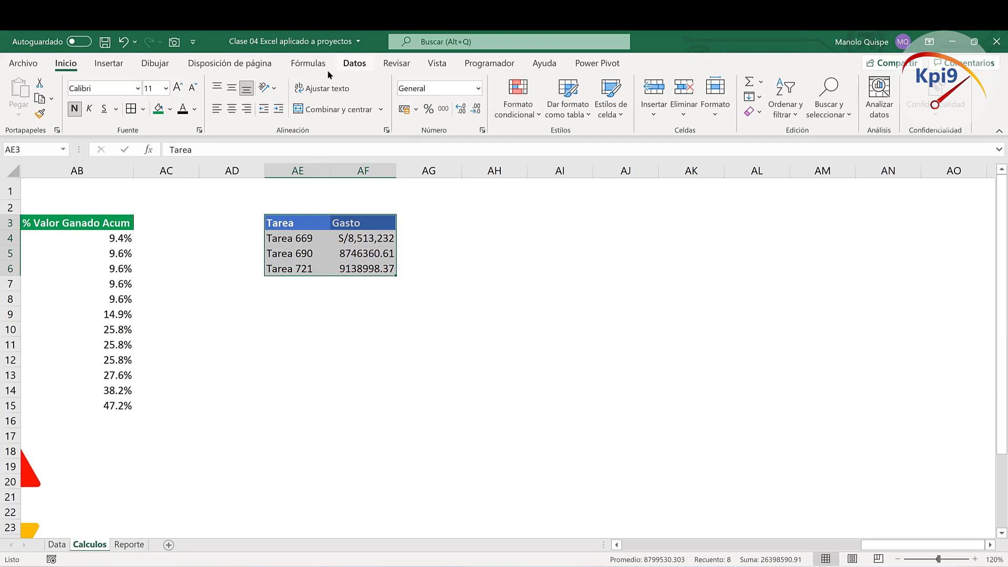
left_click(109, 63)
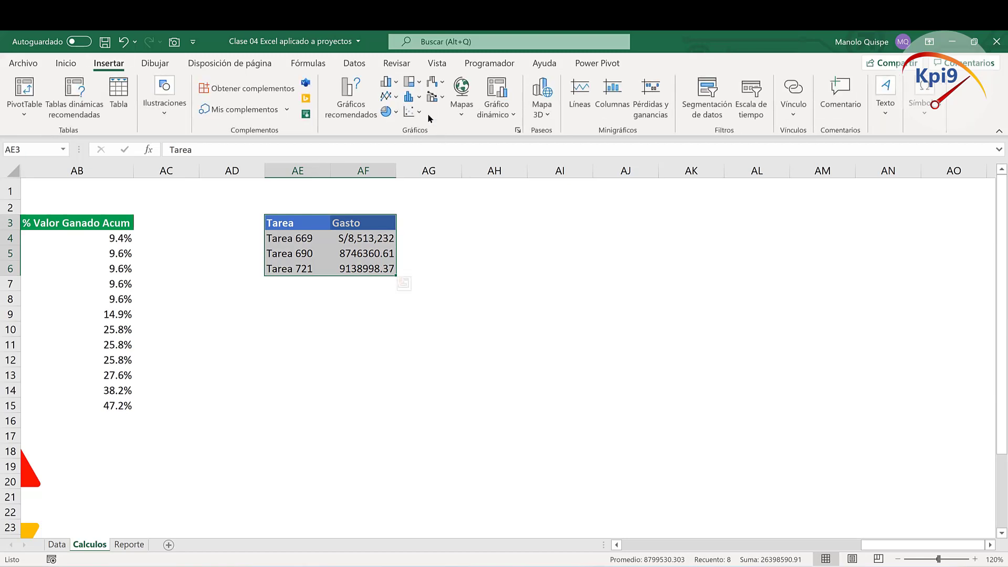
left_click(388, 82)
left_click(402, 129)
left_click_drag(553, 256, 749, 235)
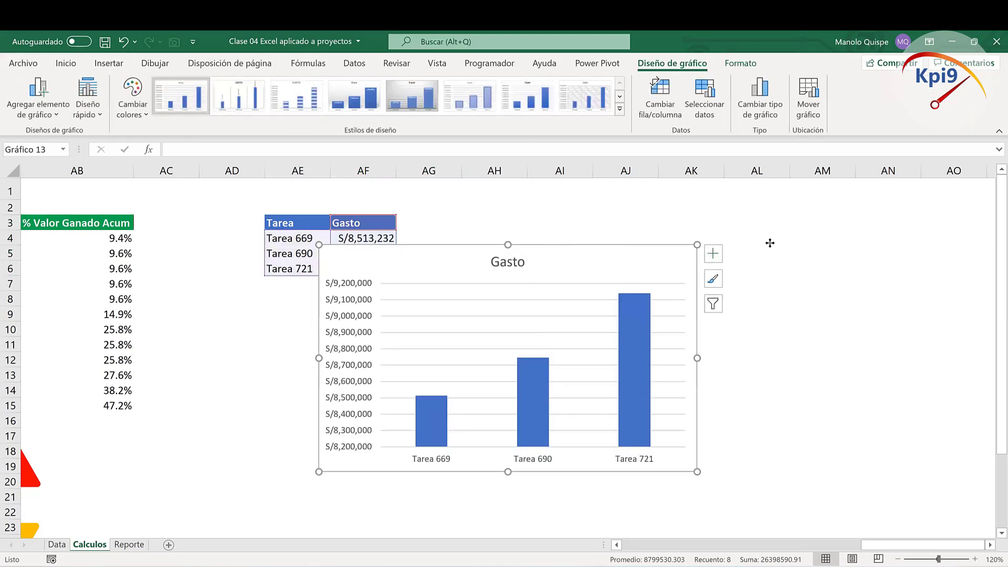
left_click(533, 314)
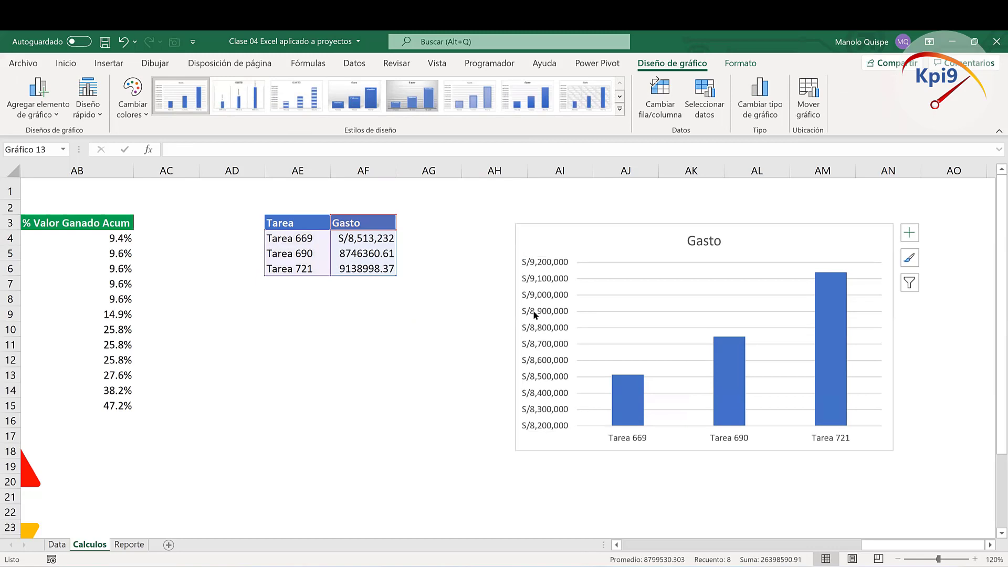
key("Delete")
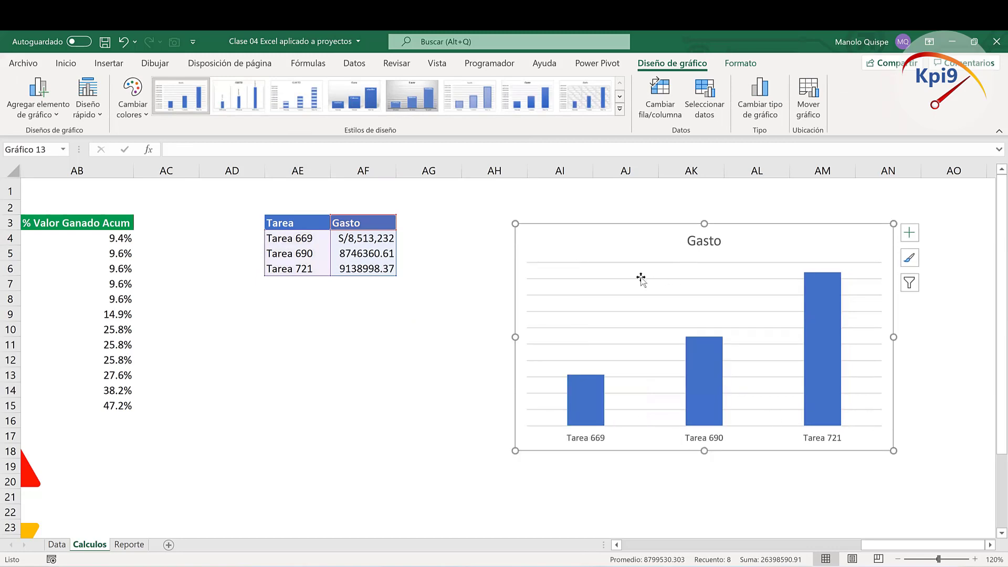
left_click(391, 300)
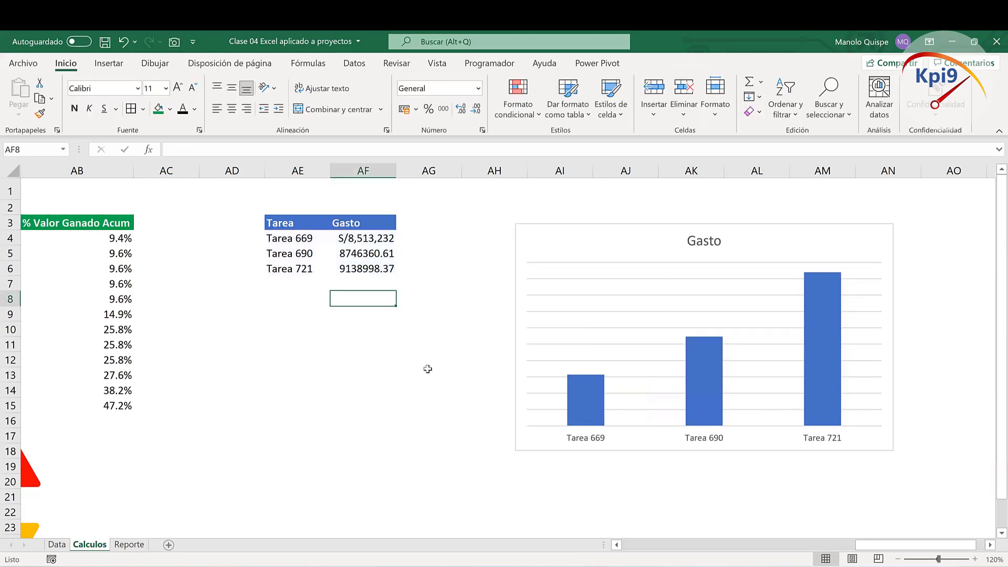
Step: Step the Reporte month to Oct, compare the Gasto chart, then restore Nov via undo/redo
left_click(143, 549)
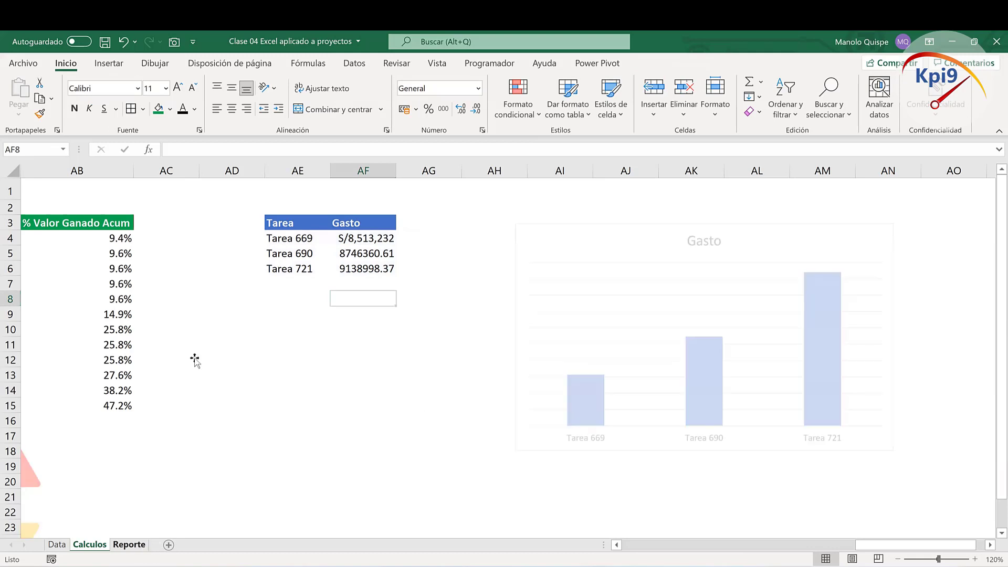
left_click(26, 438)
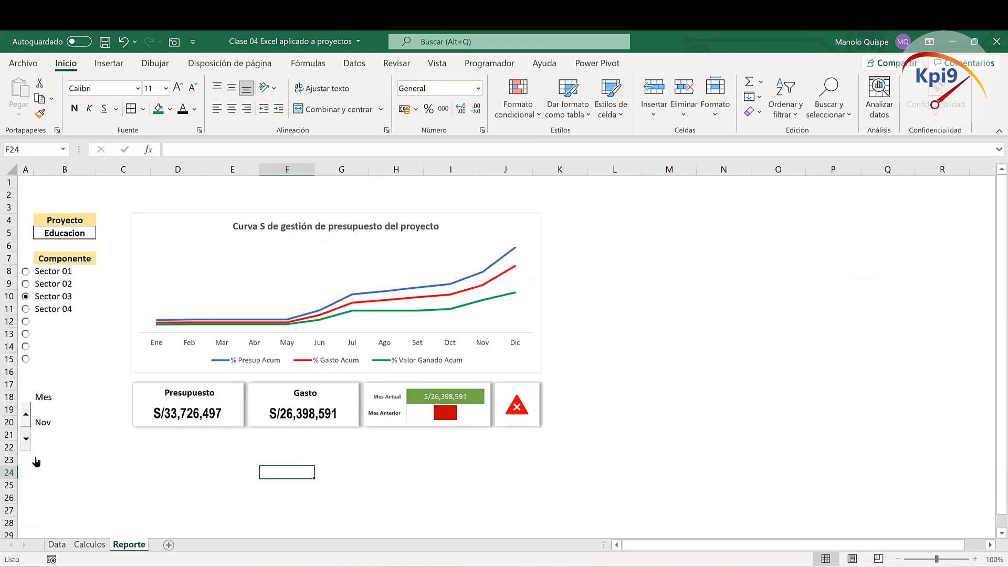
left_click(89, 544)
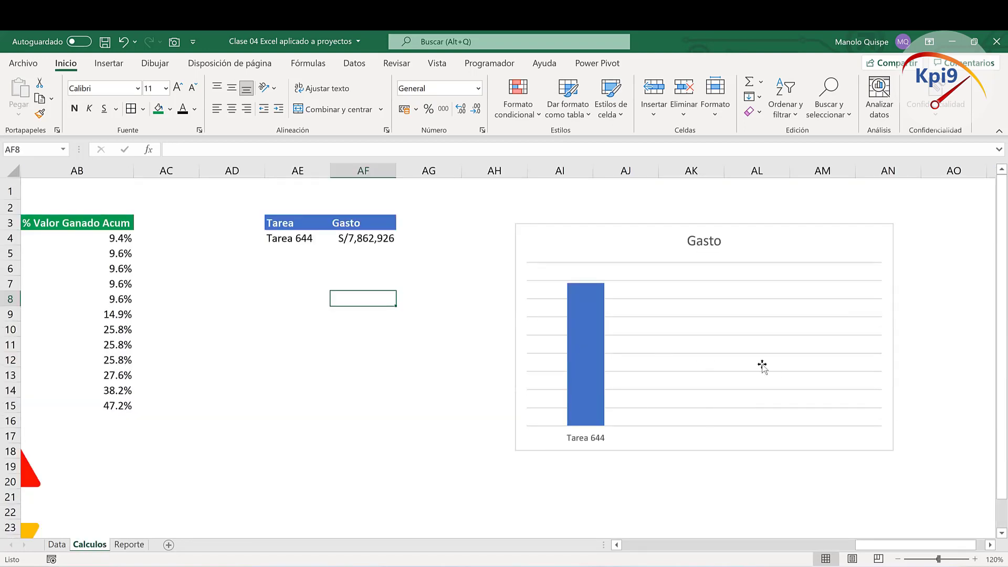
left_click(126, 43)
left_click(129, 544)
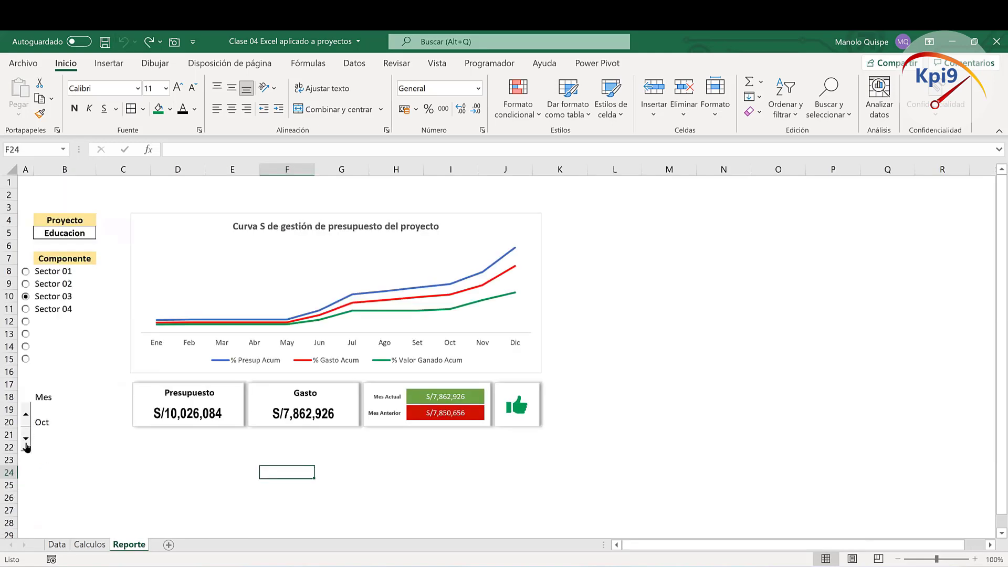
left_click(147, 46)
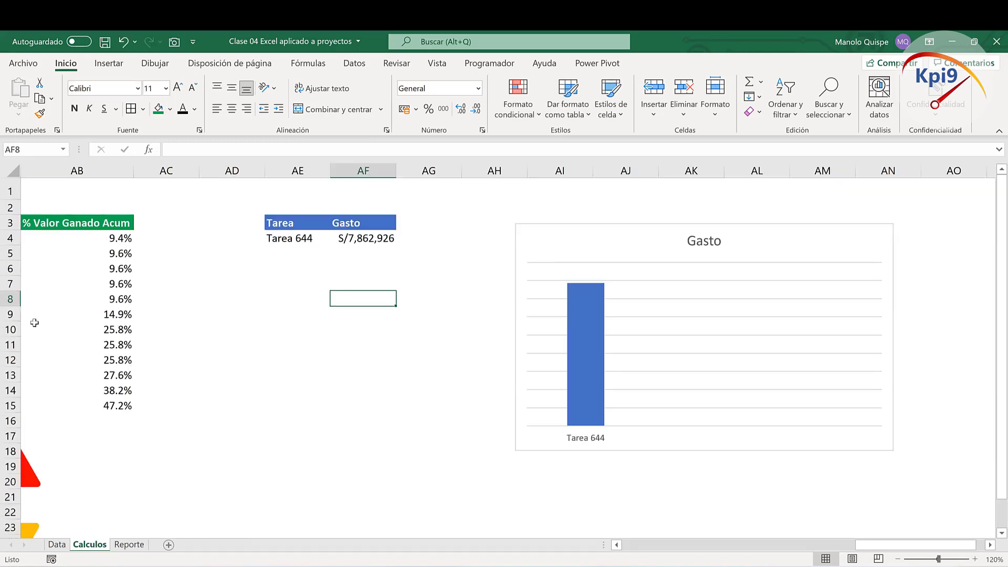
left_click(130, 545)
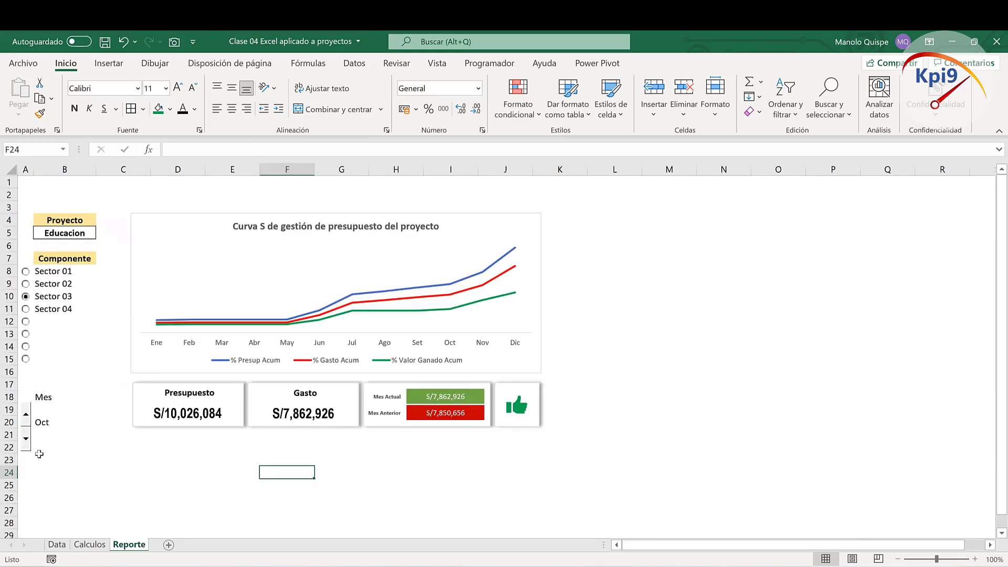
left_click(90, 544)
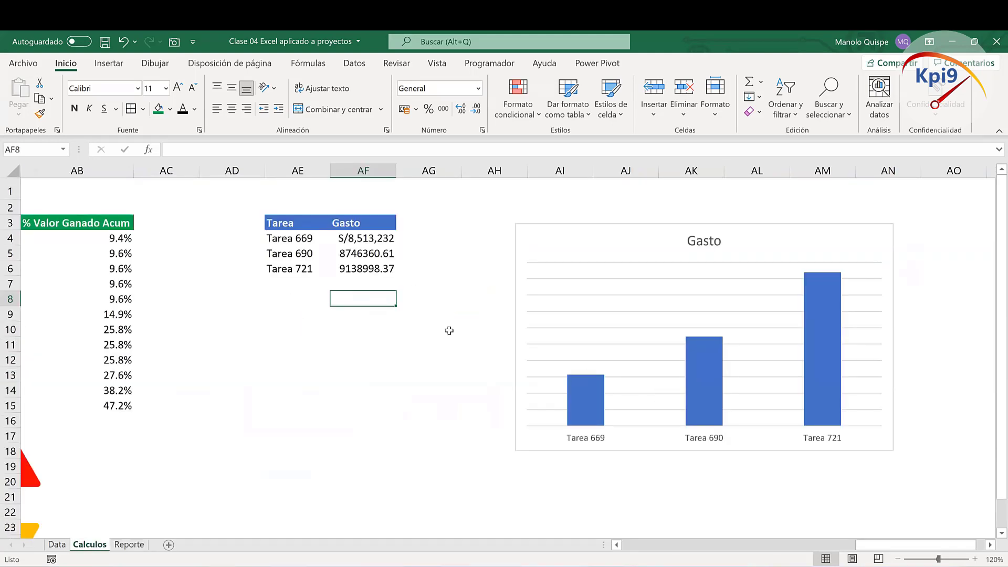
Step: Define the name gtarea referring to =Calculos!$AE$4# in Name Manager
left_click(303, 239)
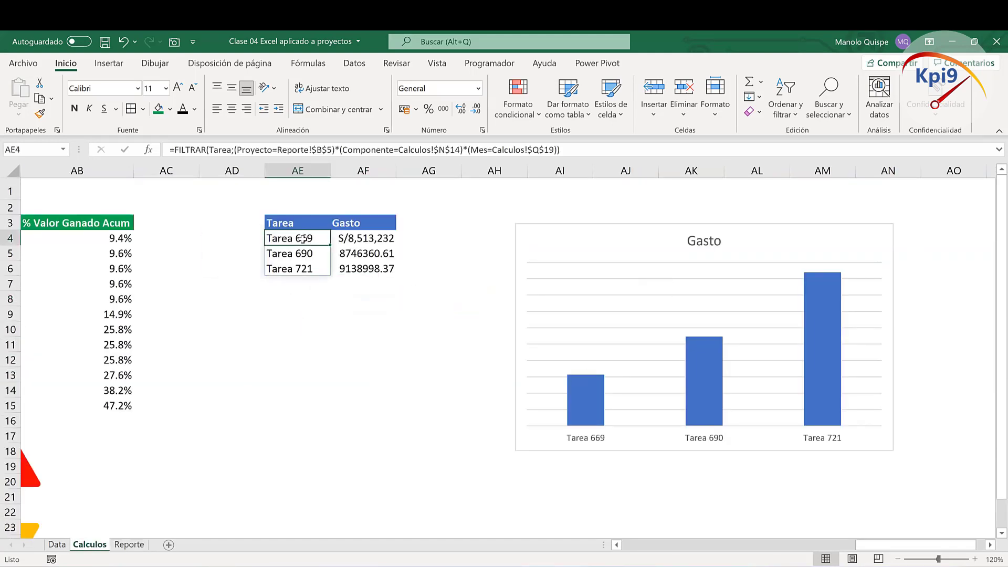
left_click(362, 239)
left_click(273, 241)
left_click(308, 63)
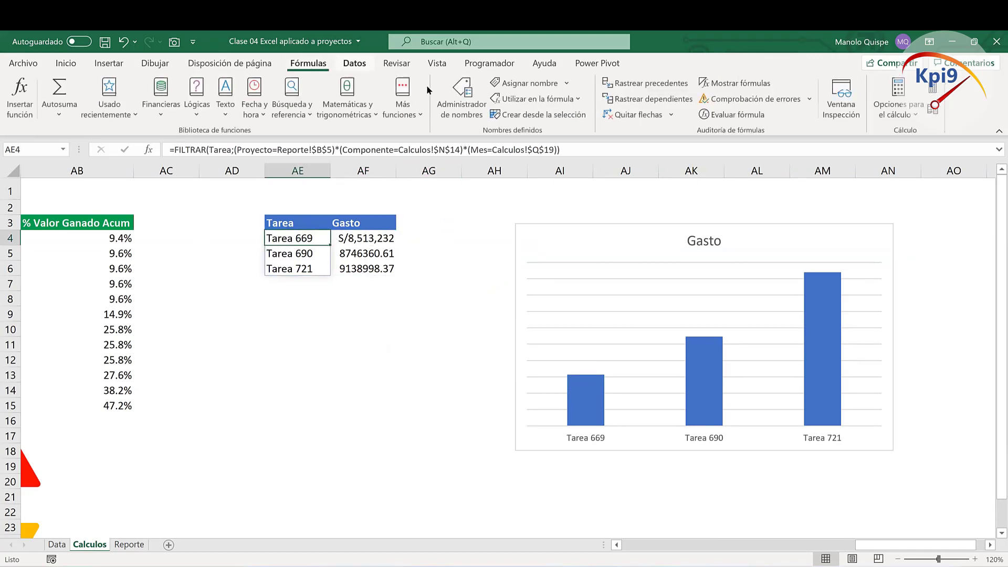
left_click(460, 92)
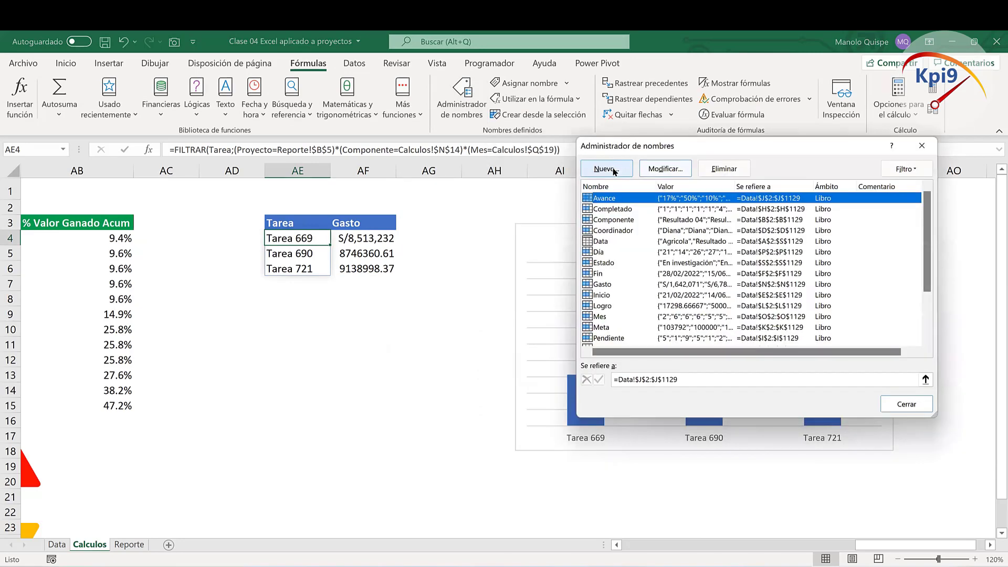
left_click(605, 168)
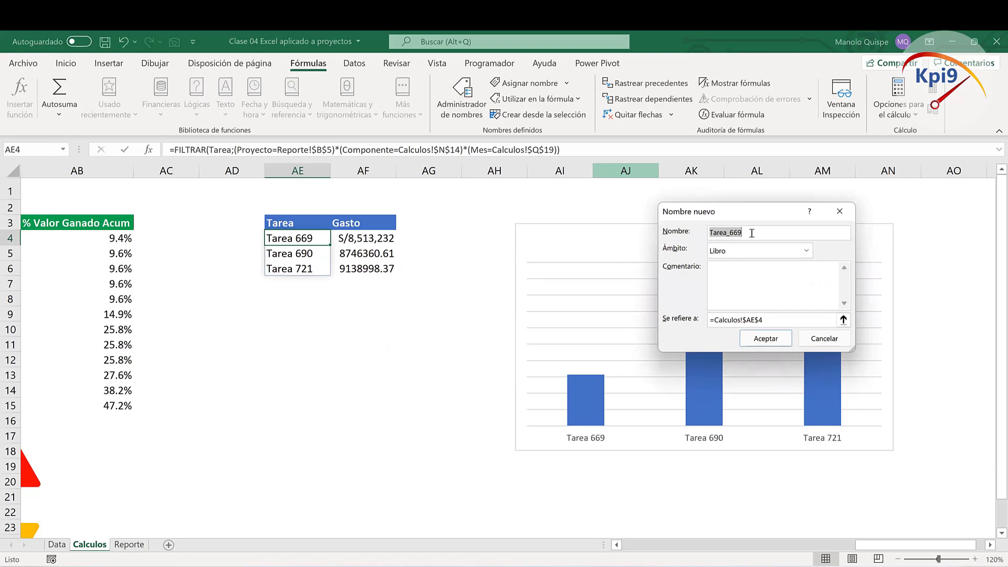
type("gtarea")
left_click(844, 320)
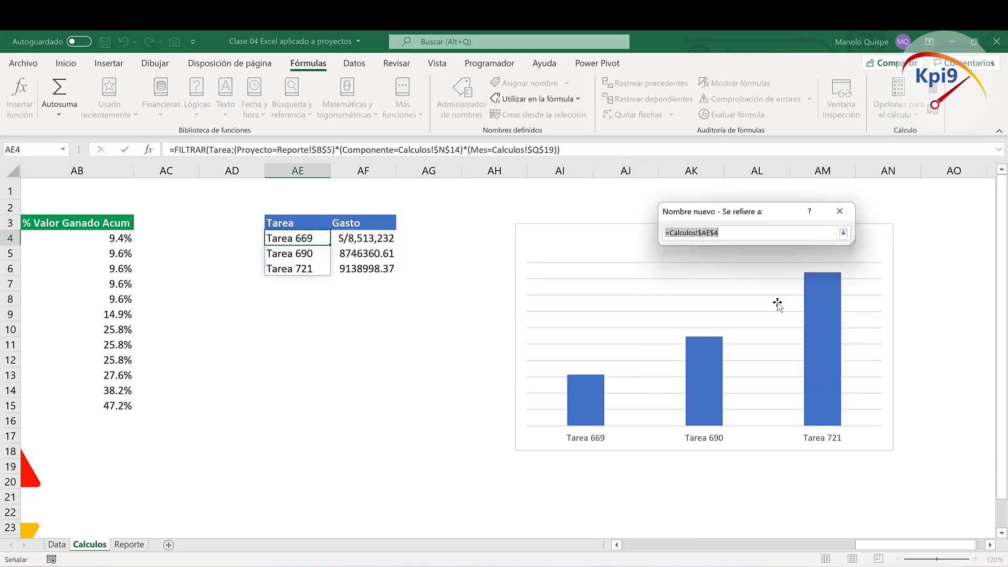
left_click(301, 239)
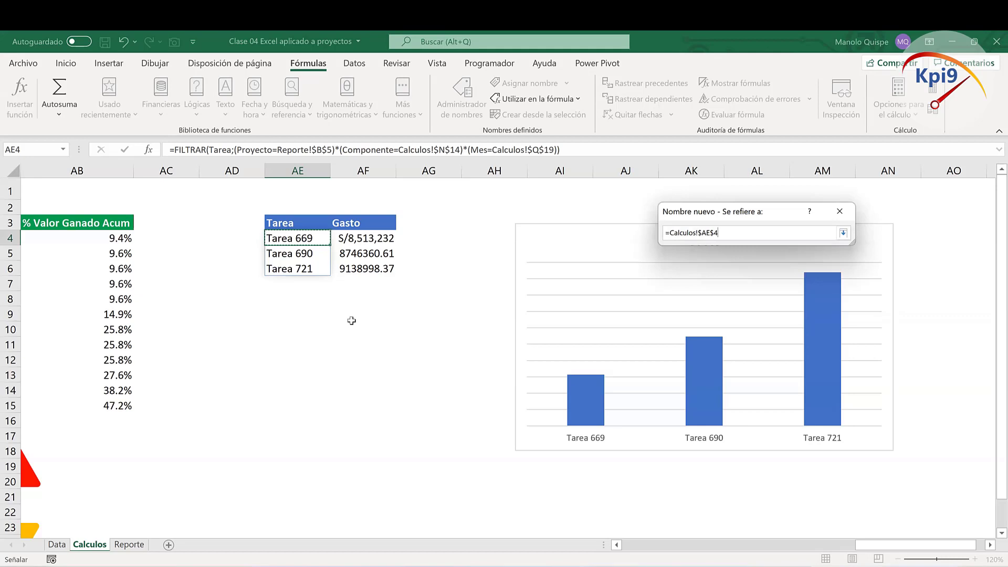
type("#")
left_click(843, 233)
left_click(765, 338)
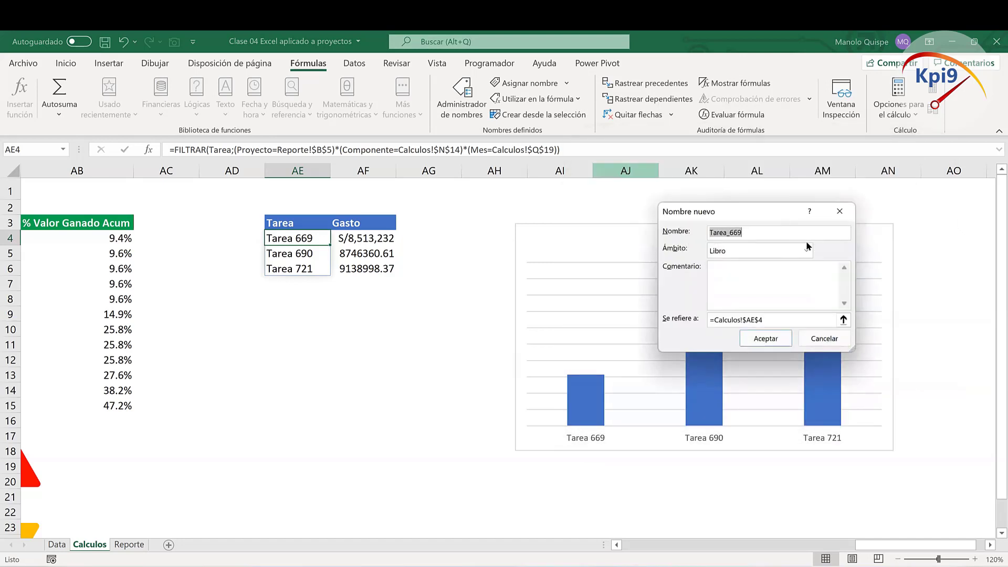
Step: Define gGasto referring to =Calculos!$AF$4# and close Name Manager
type("g")
type("Gasto")
left_click(842, 320)
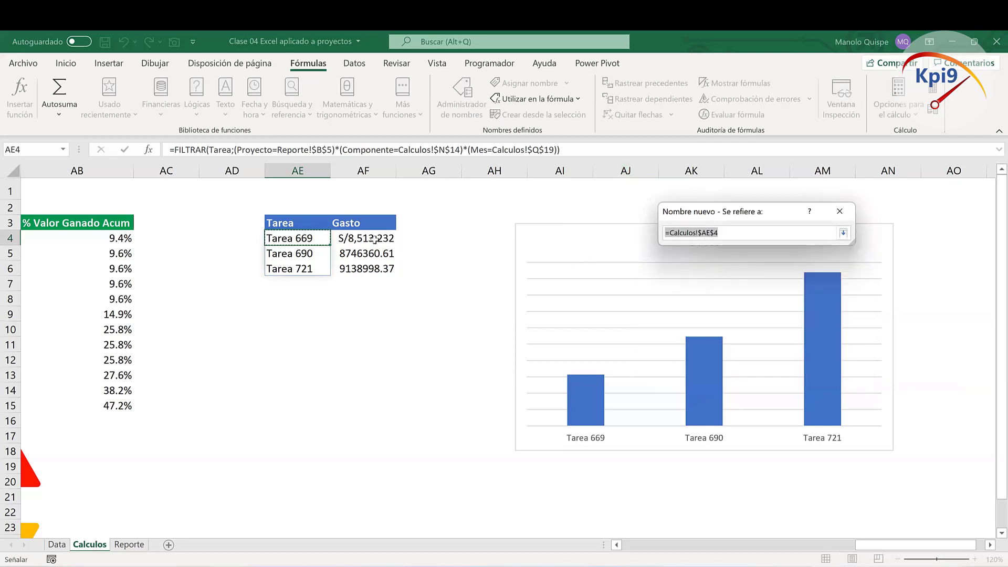
left_click(391, 238)
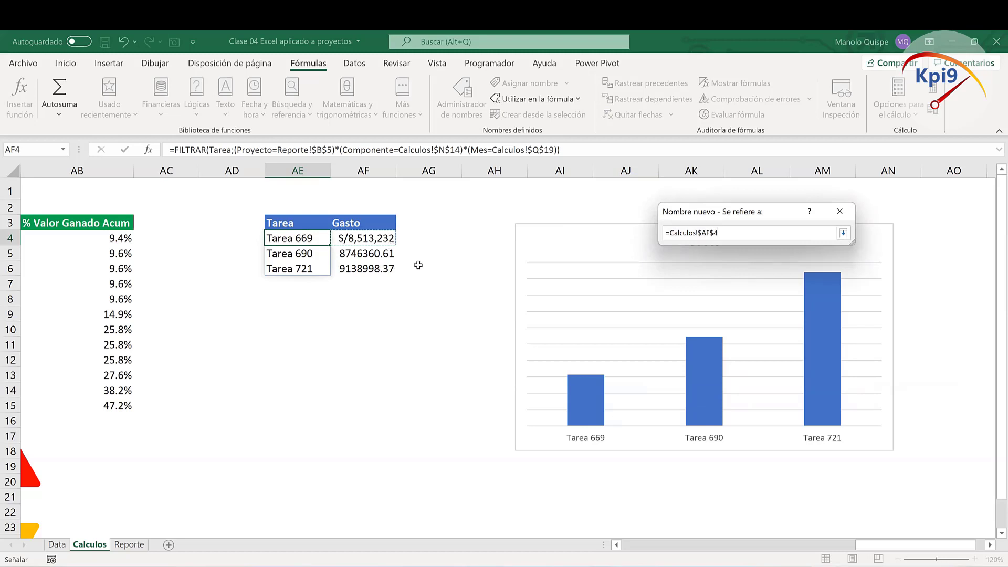
type("#")
left_click(843, 233)
left_click(766, 339)
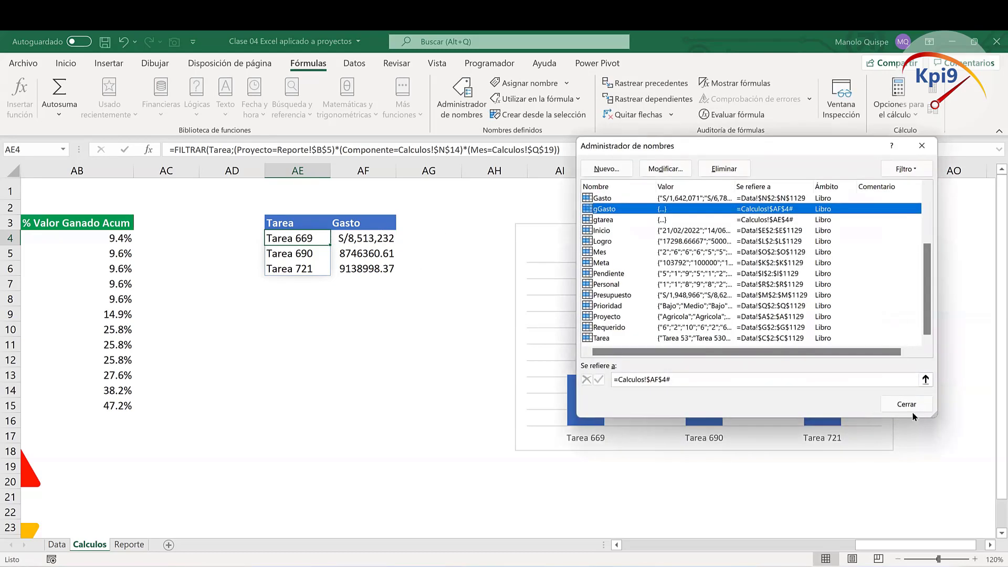
key("Escape")
Step: Set the Gasto chart's series values to the gGasto named range
left_click(752, 443)
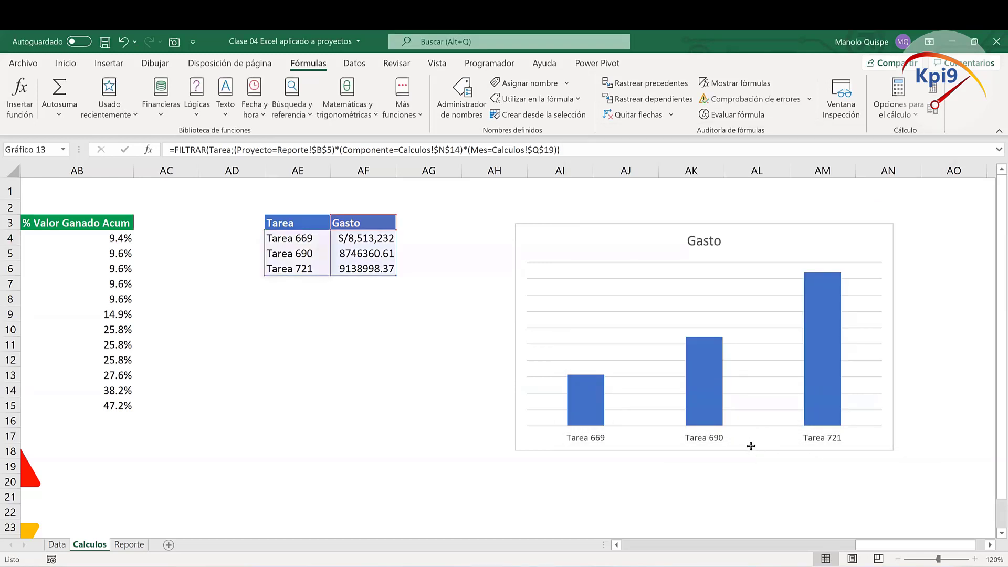
left_click_drag(752, 443, 726, 447)
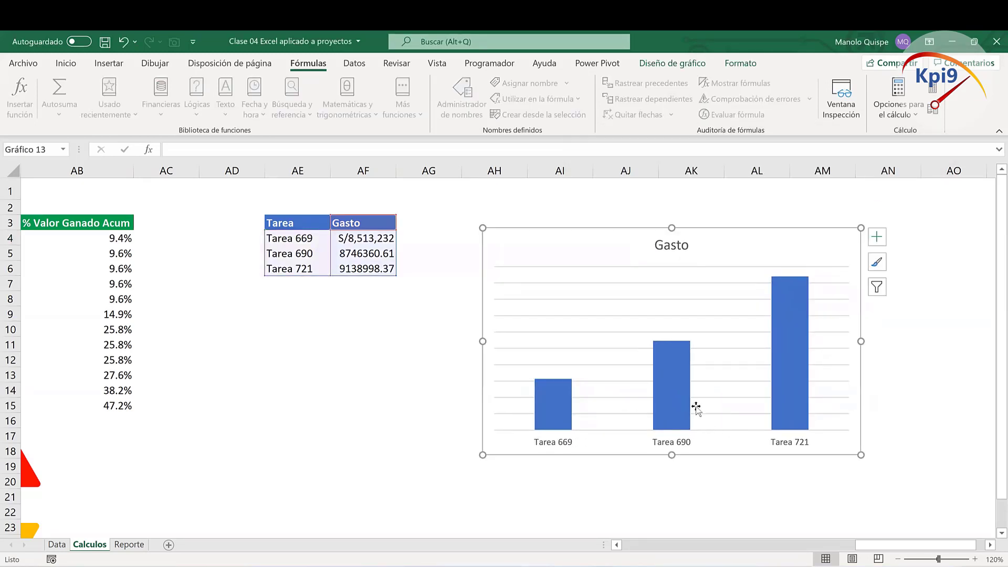
right_click(653, 282)
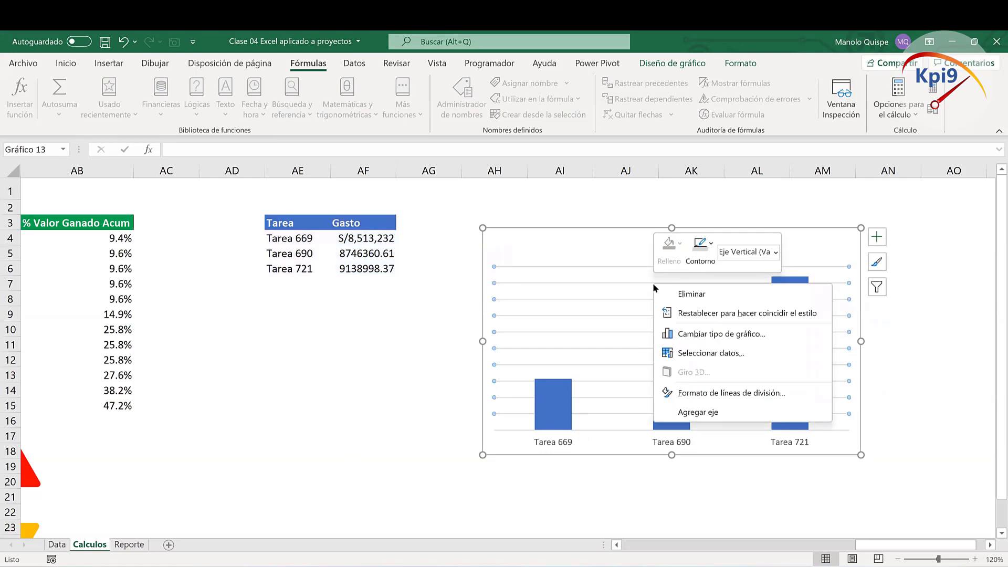
left_click(720, 353)
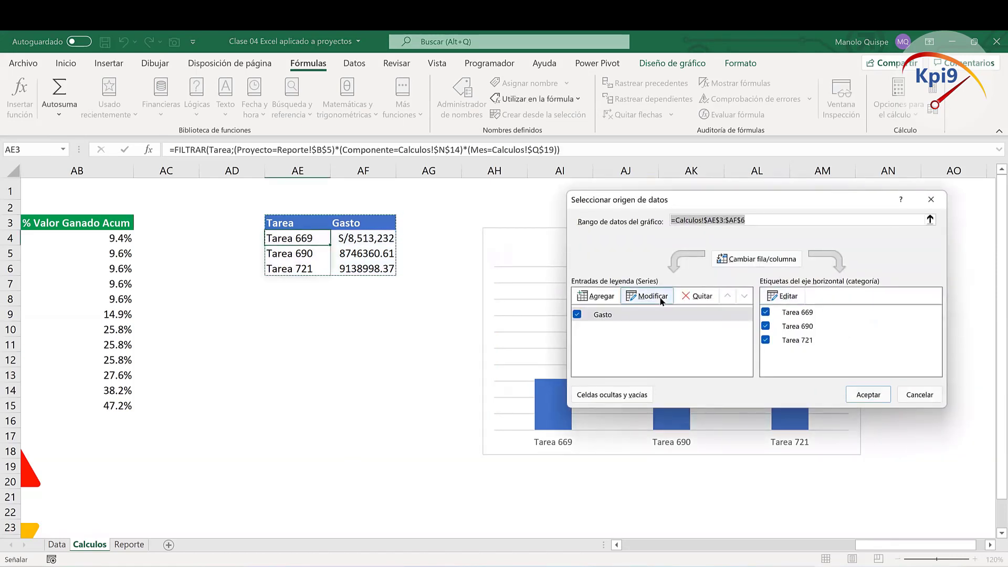
left_click(658, 301)
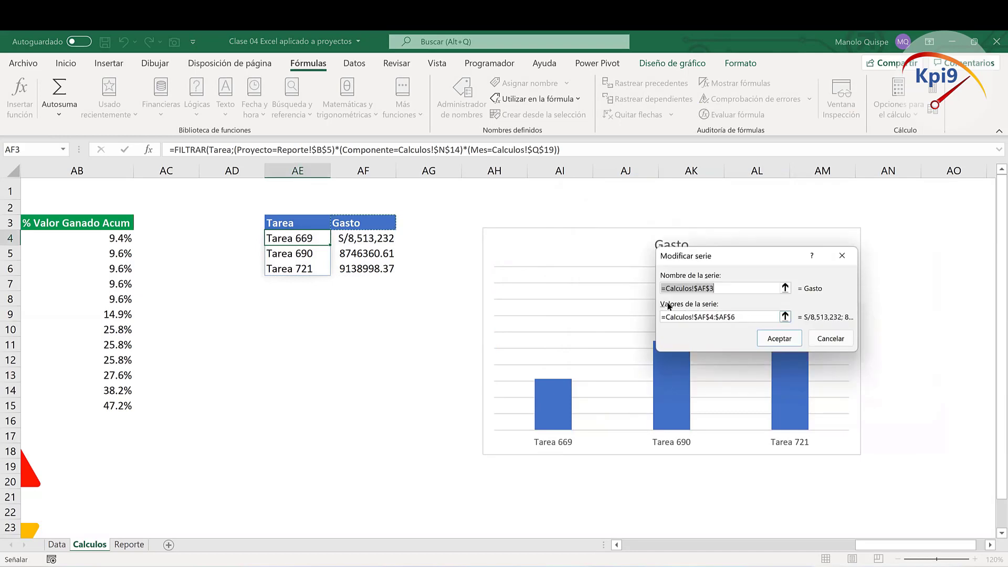
left_click(772, 316)
key("BackSpace")
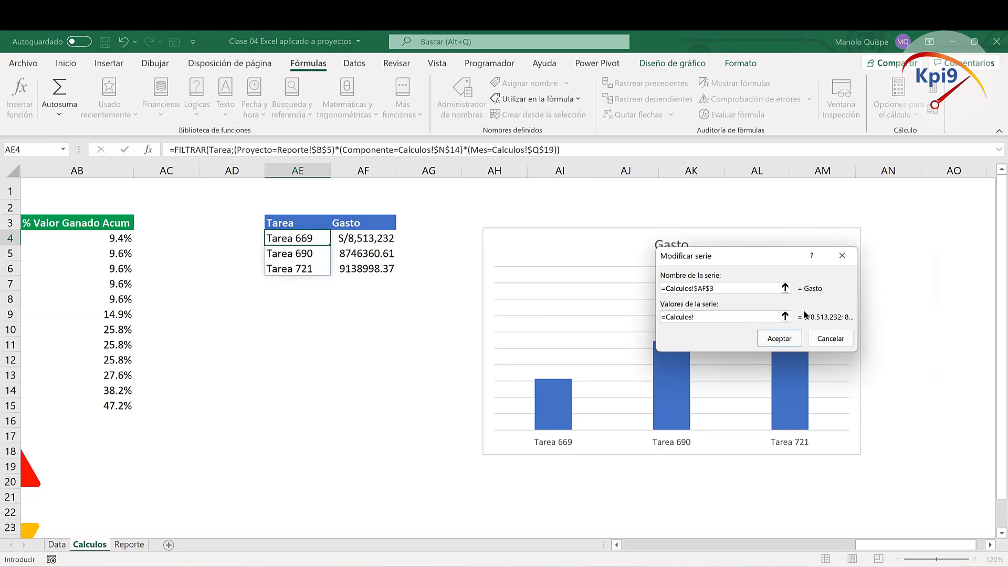
key("F3")
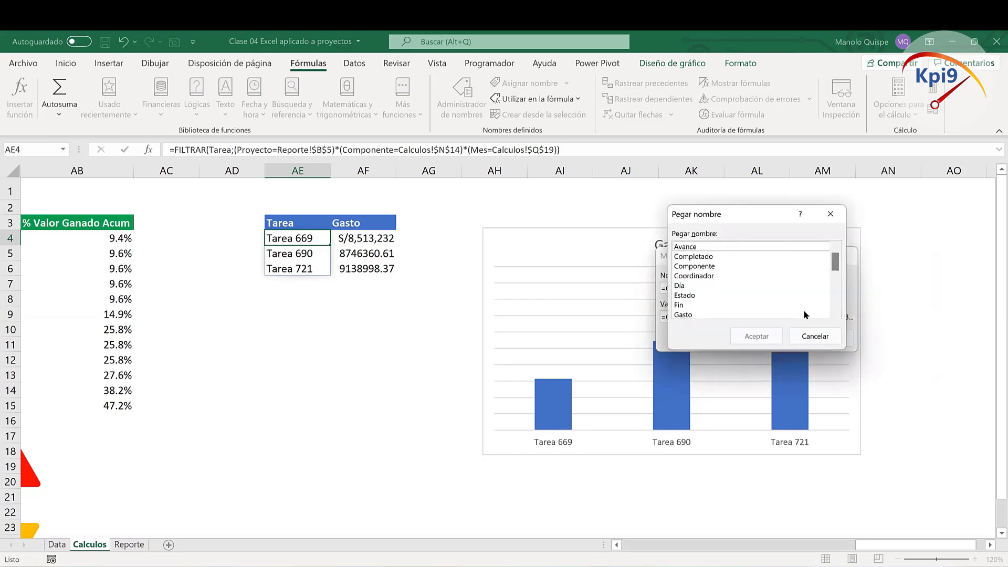
scroll(795, 255, "down", 2)
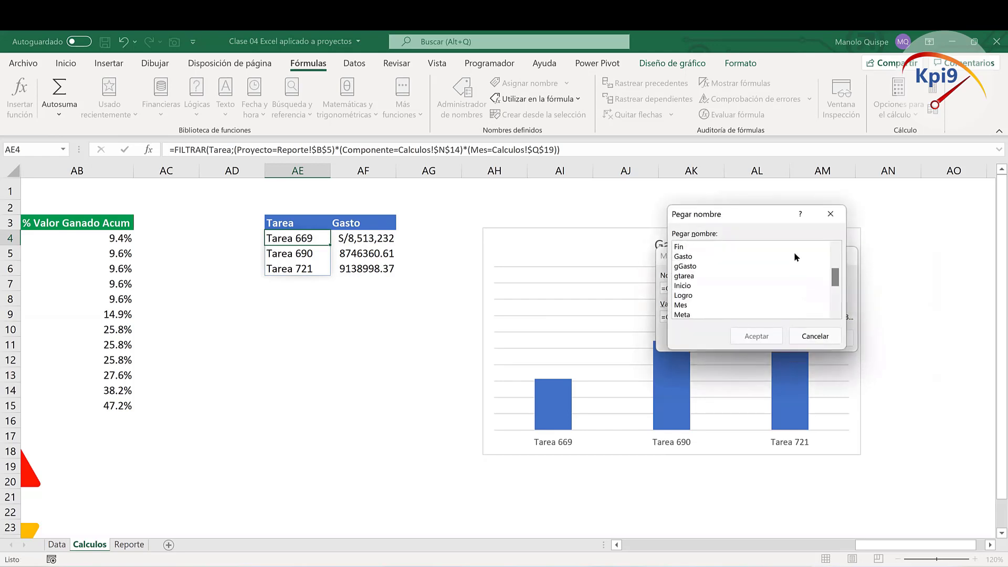
left_click(693, 267)
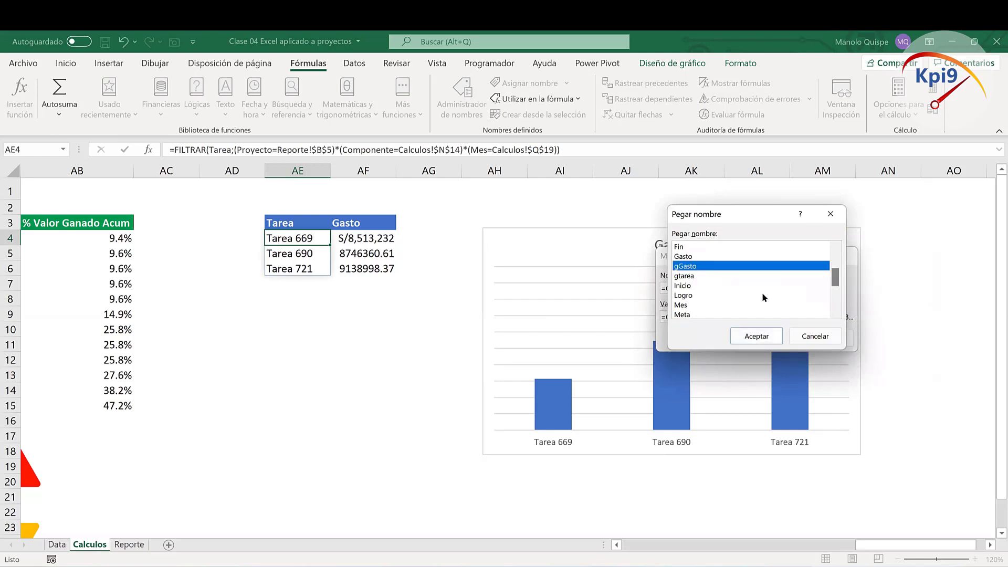
left_click(770, 342)
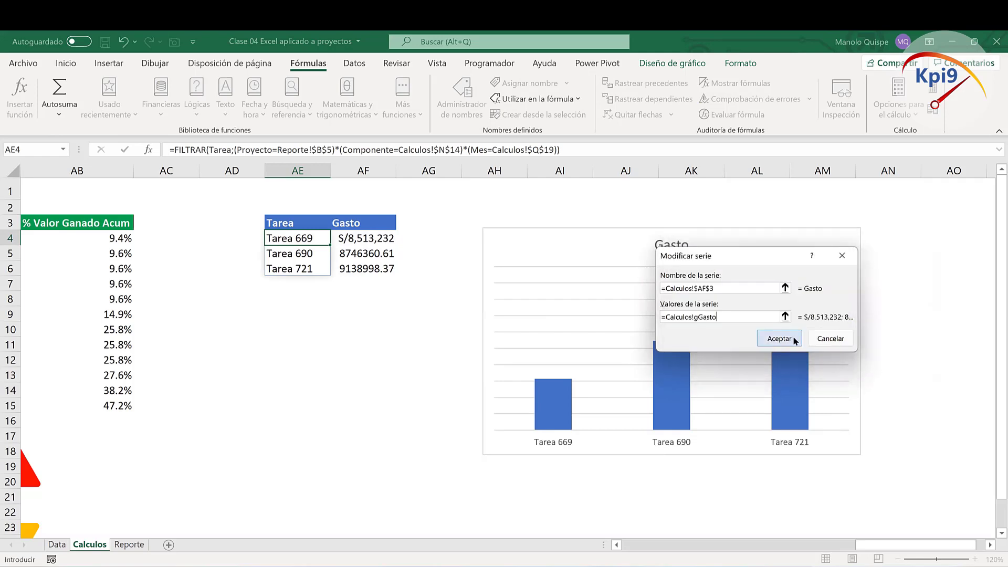
left_click(795, 341)
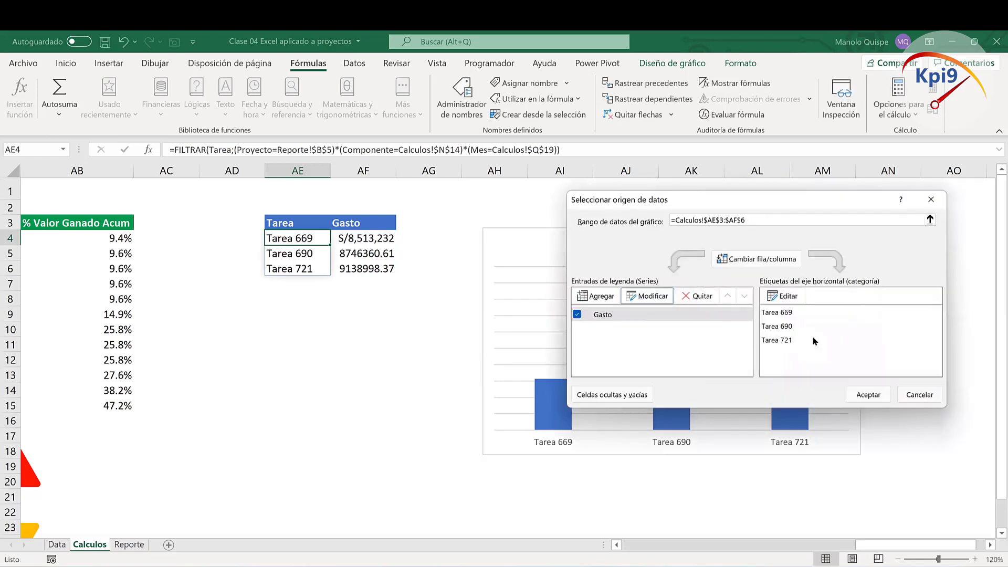
Step: Set the horizontal axis labels to gtarea and apply the data source changes
left_click(782, 295)
left_click(762, 305)
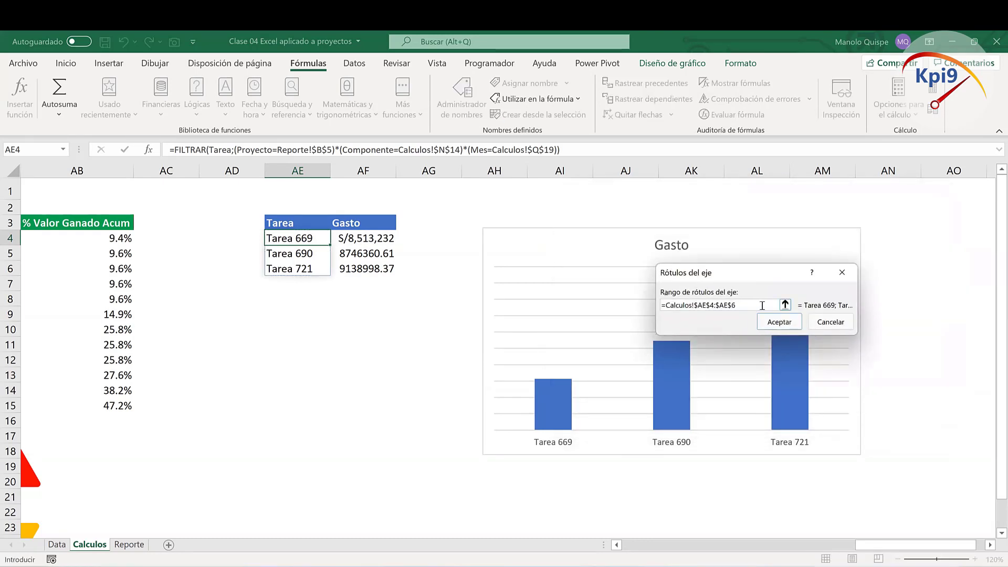
key("BackSpace")
key("BackSpace")
key("BackSpace")
key("BackSpace")
key("BackSpace")
key("BackSpace")
key("F3")
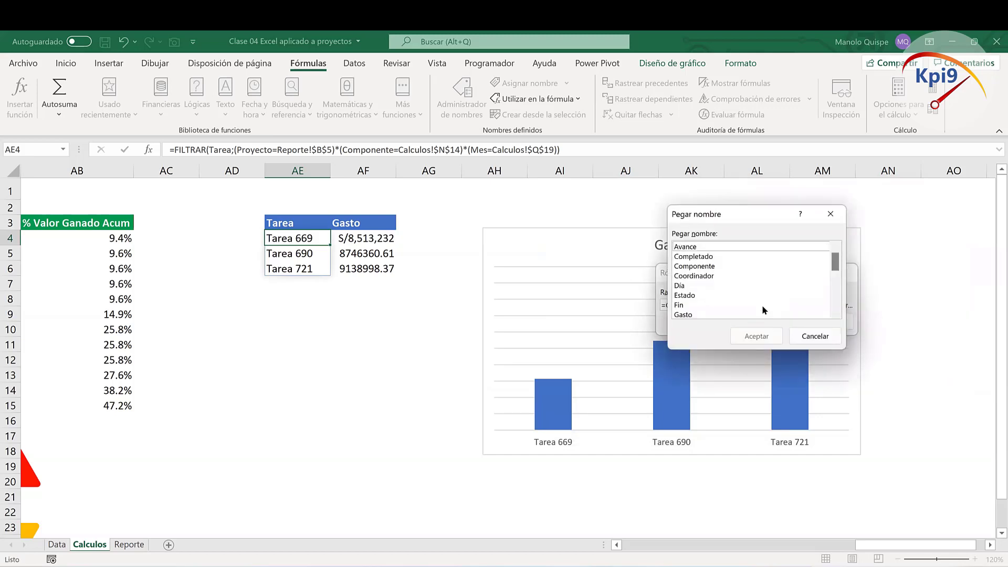
scroll(737, 281, "down", 1)
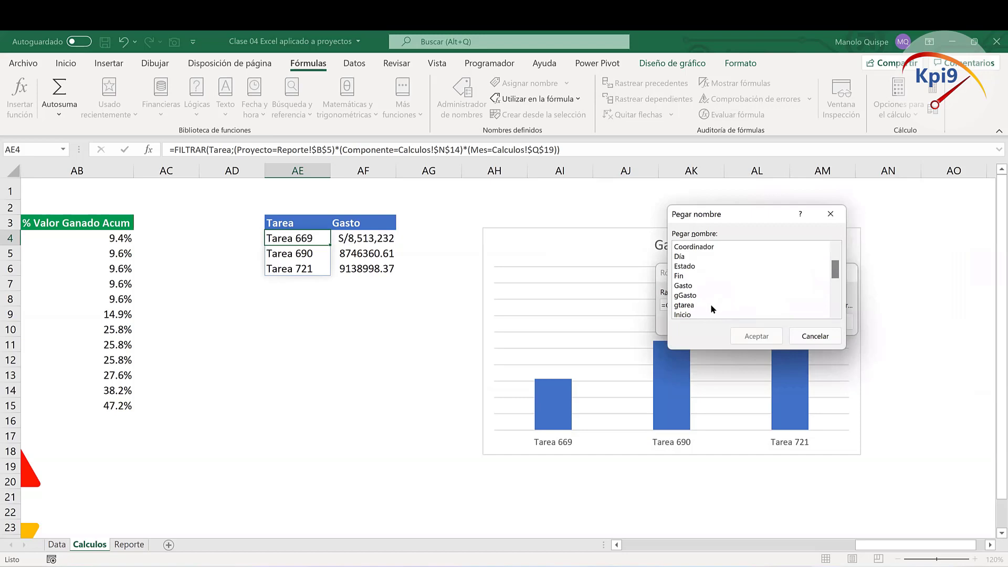
left_click(692, 306)
left_click(756, 336)
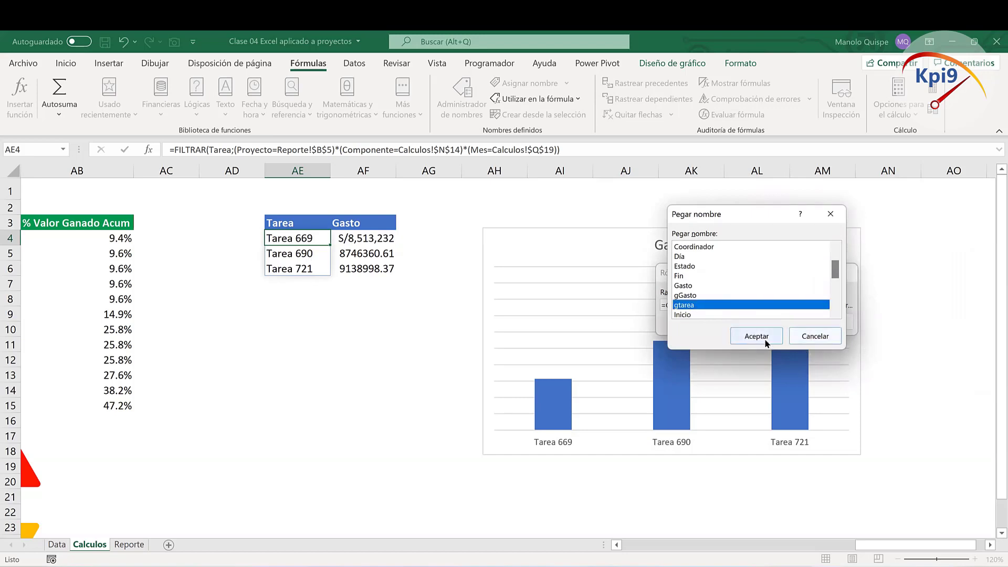
left_click(780, 321)
left_click(884, 389)
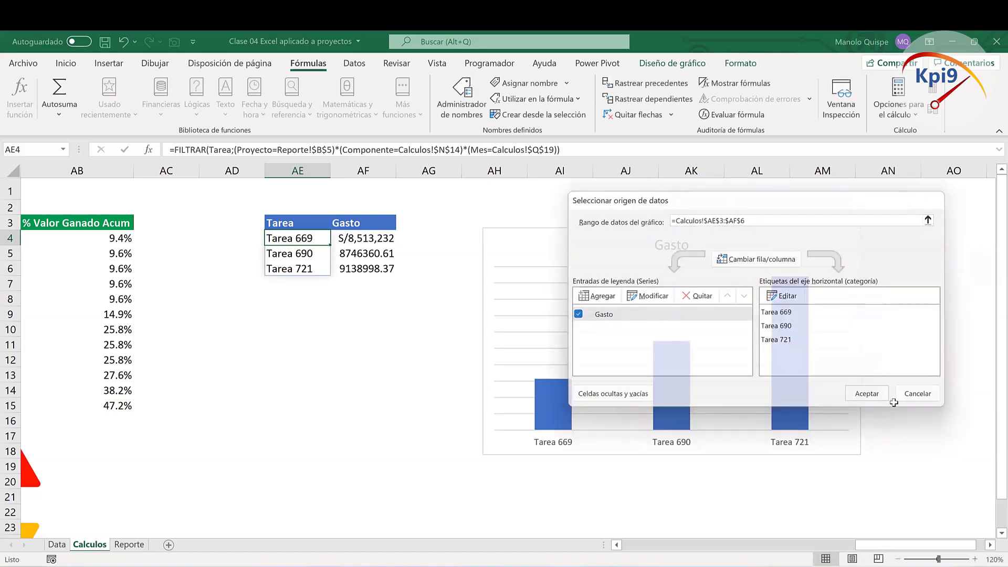
Step: Add data labels to the Gasto bars and delete the chart's gridlines
right_click(781, 334)
mouse_move(865, 439)
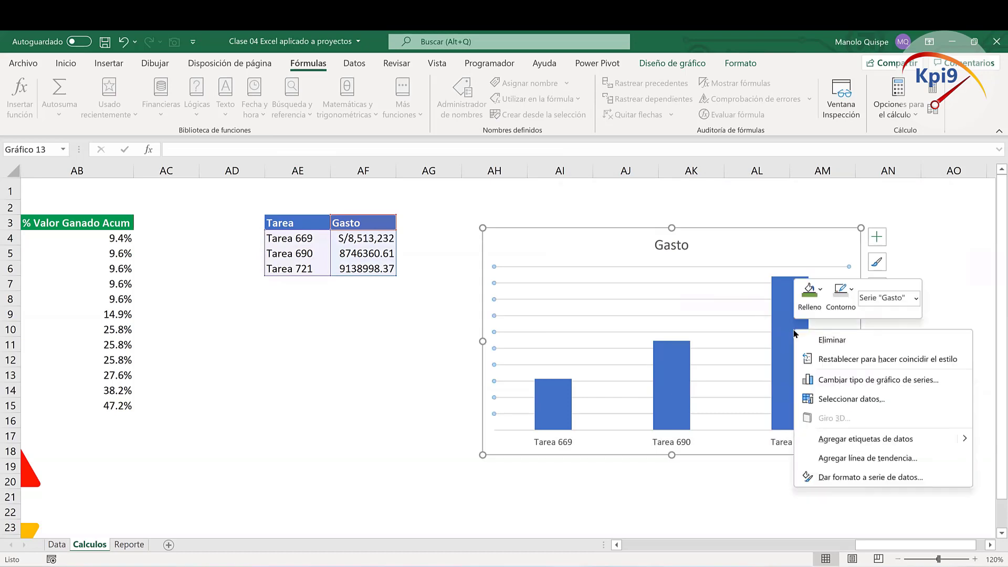
left_click(764, 441)
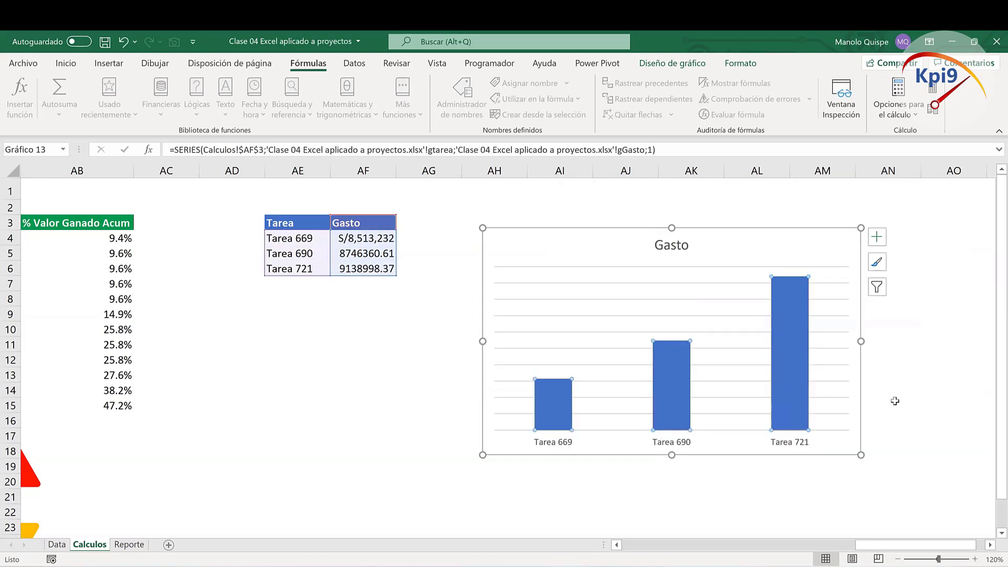
left_click(661, 298)
left_click(663, 299)
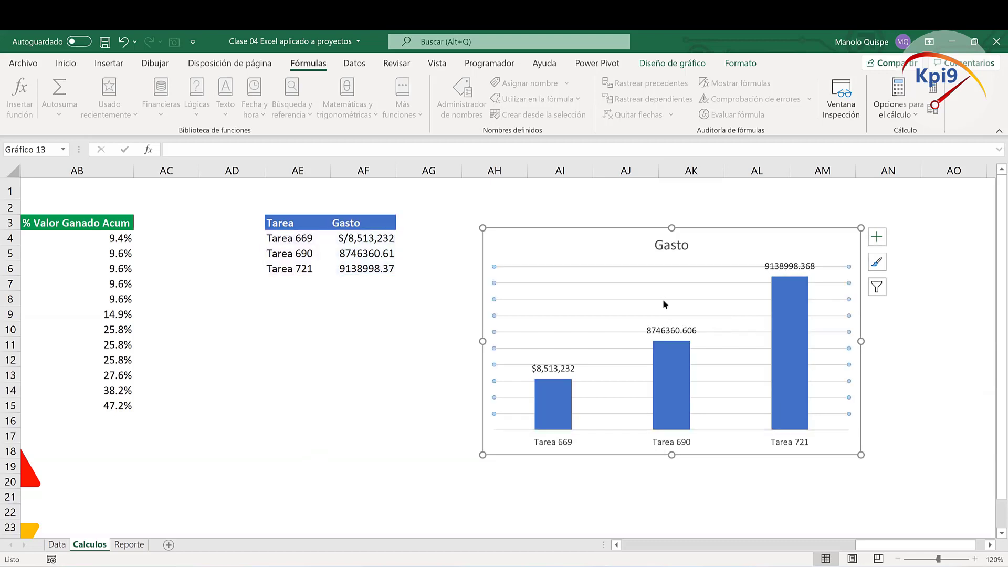
key("Delete")
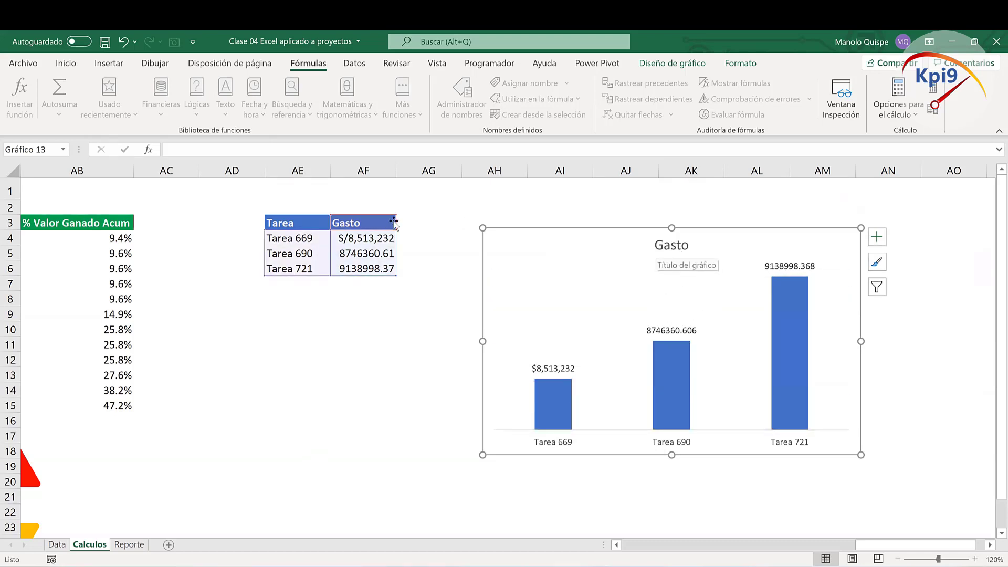
left_click(386, 220)
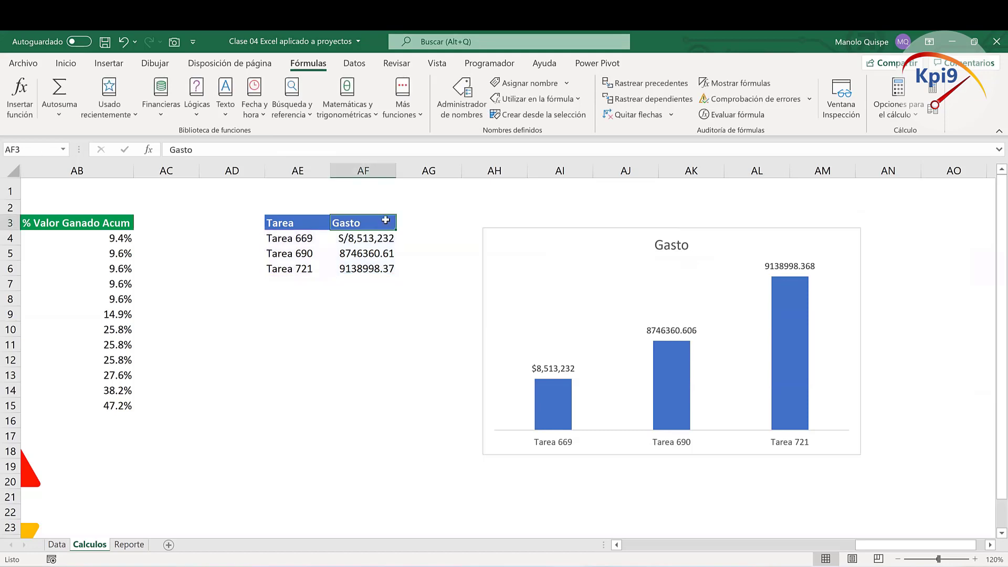
Step: Retitle the chart 'Total tareas según gastos' and shrink the title font
left_click(662, 251)
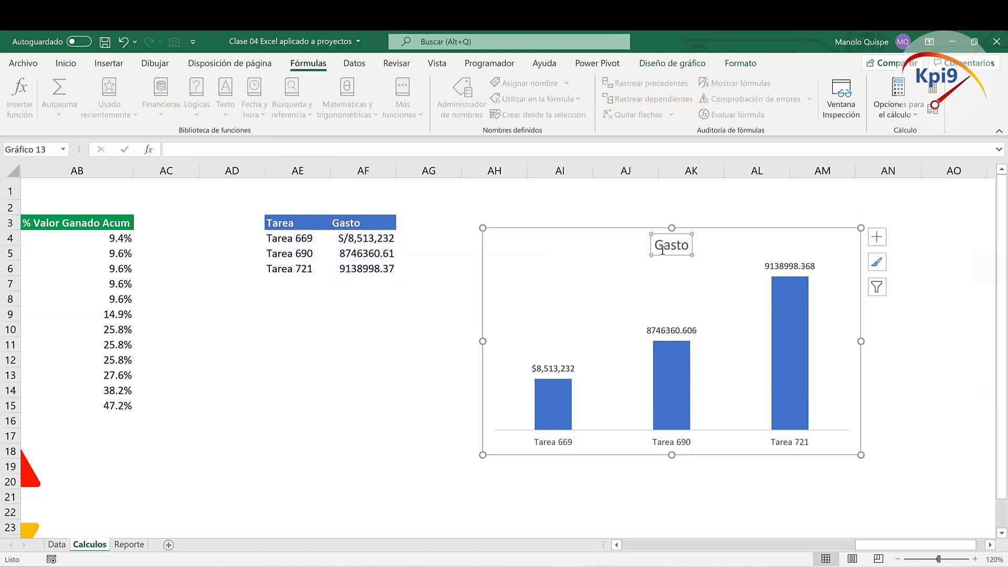
left_click(660, 245)
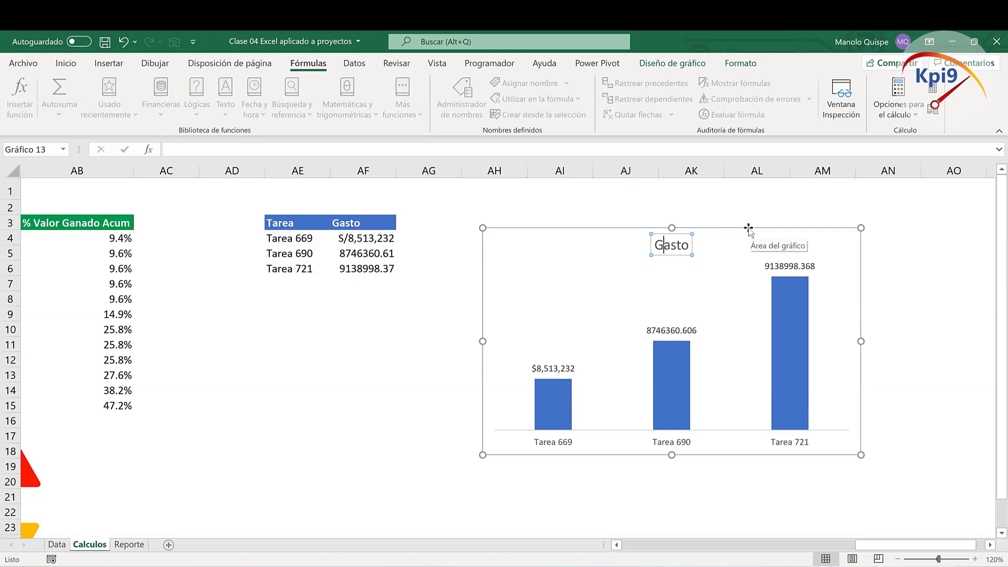
key("BackSpace")
type("Tot")
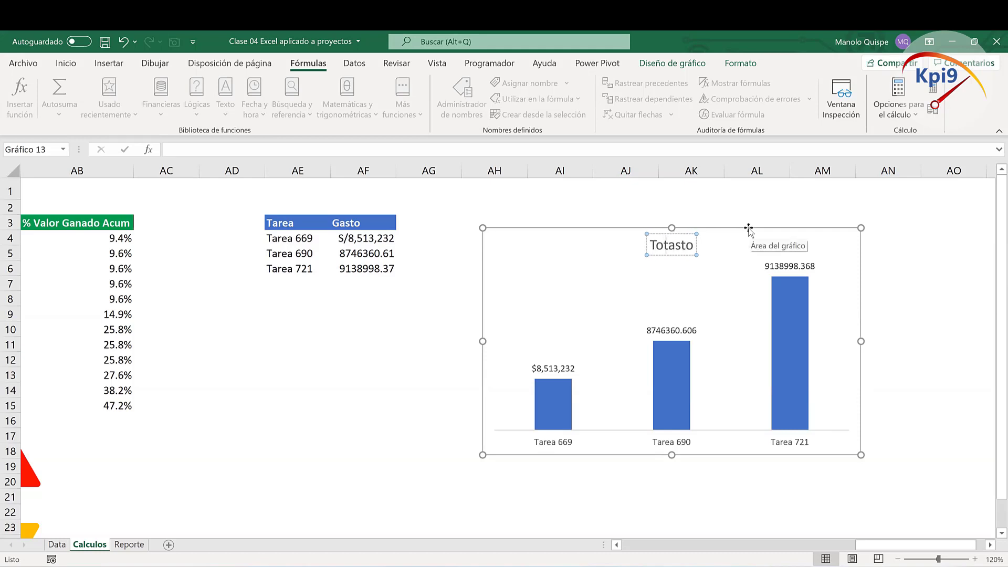
type("al taa")
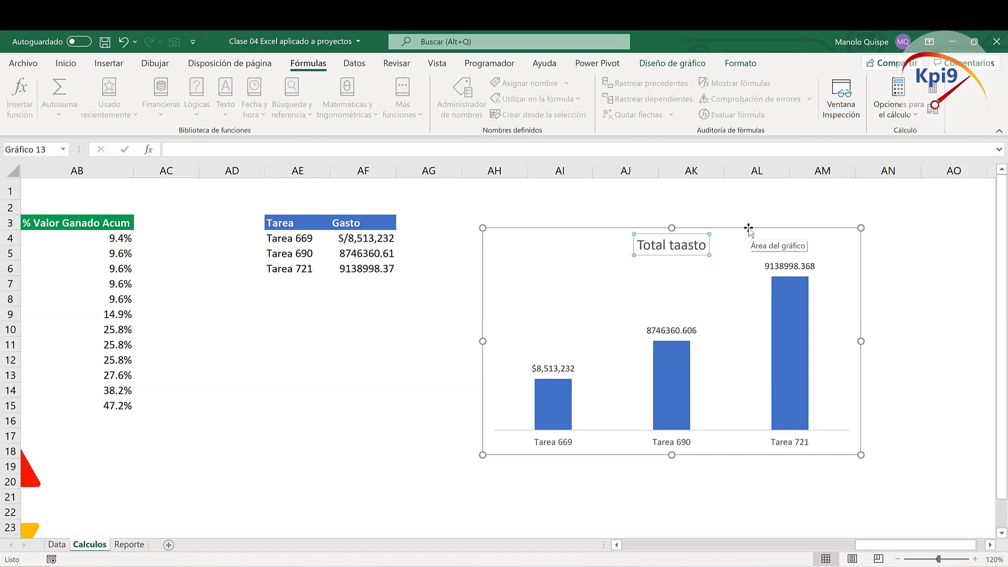
type("reas seg")
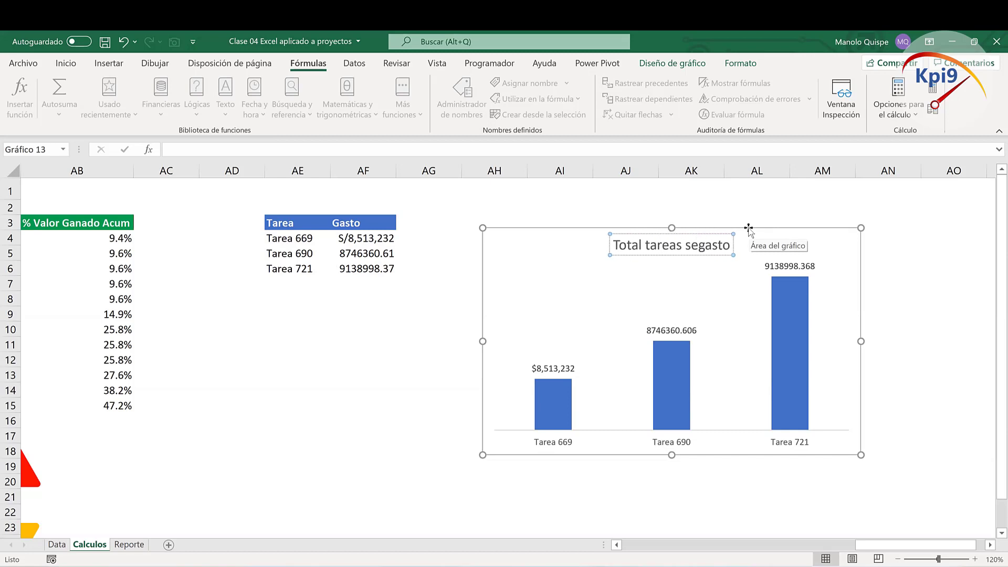
type("ún gast")
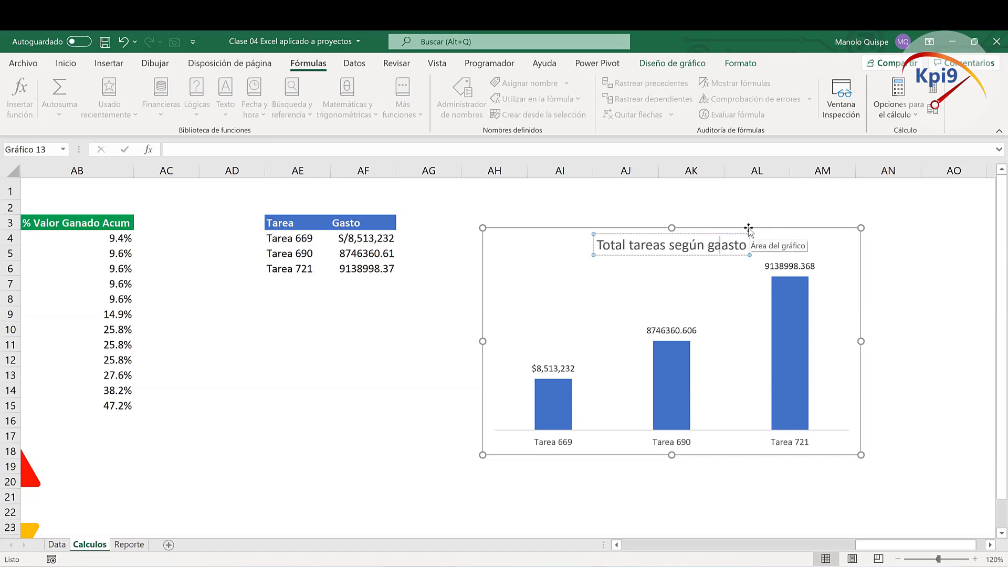
type("os")
key("Delete")
key("Delete")
key("Delete")
key("Delete")
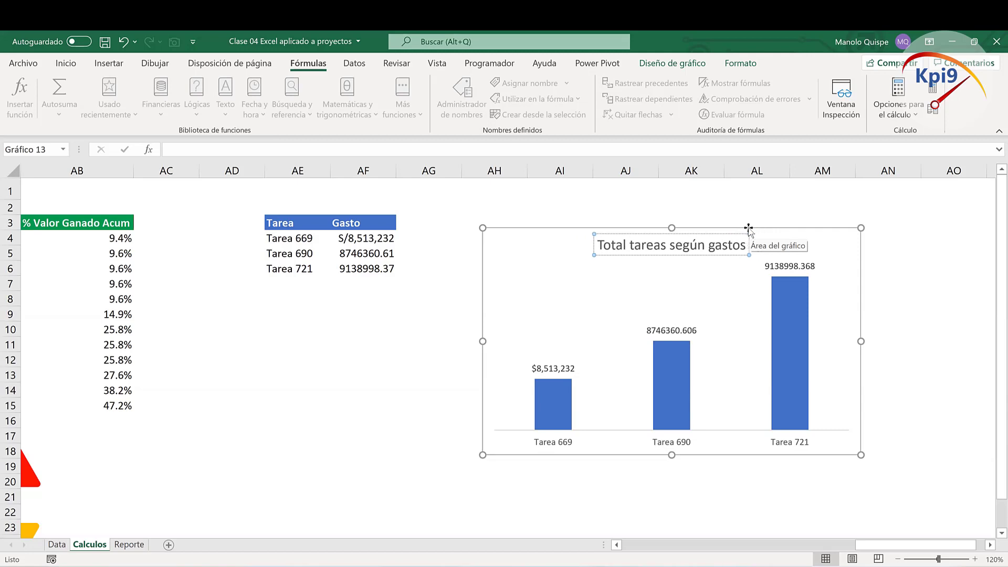
left_click(633, 257)
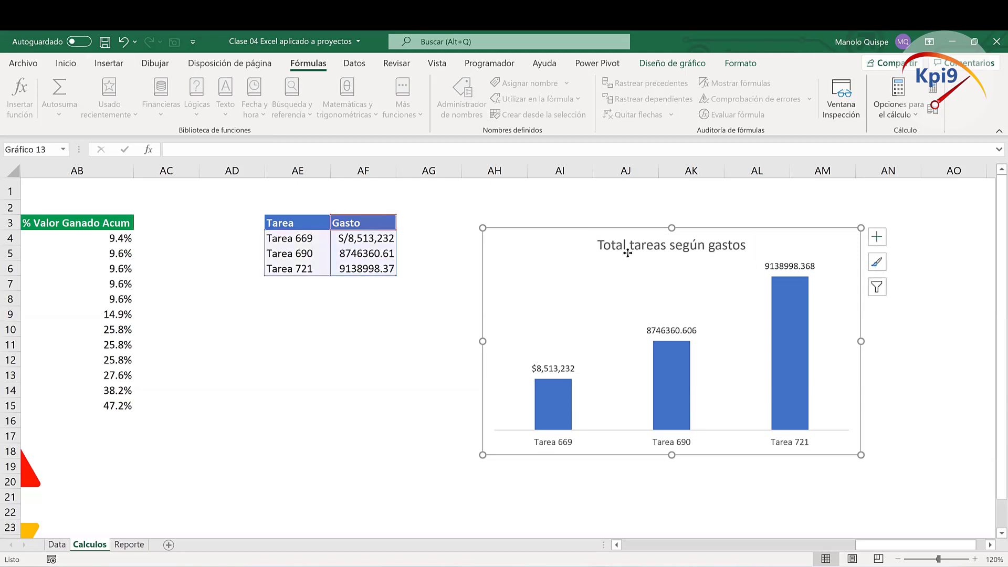
left_click(66, 63)
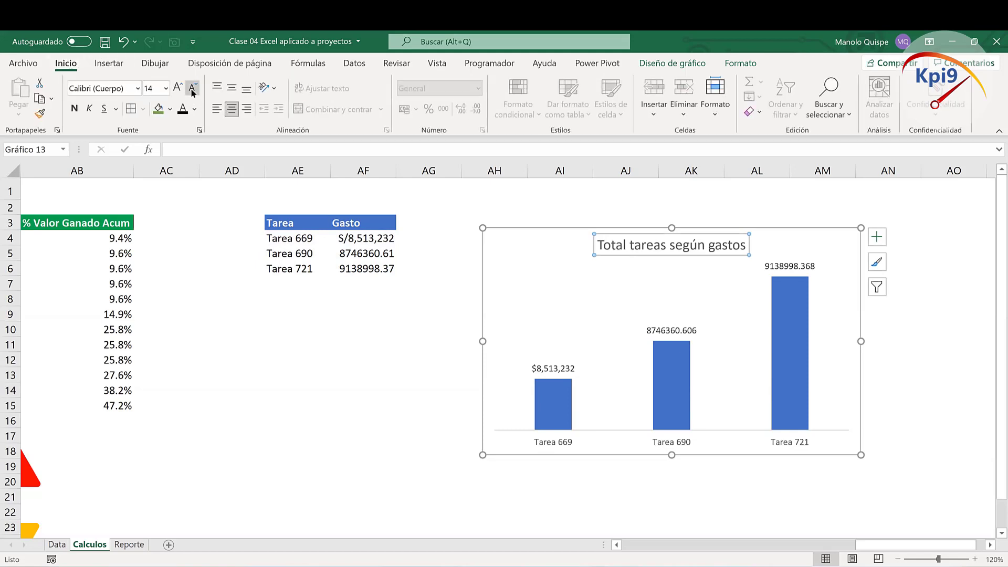
left_click(193, 87)
Step: Set the bar series gap width to 60% and drag the chart left and down
right_click(672, 362)
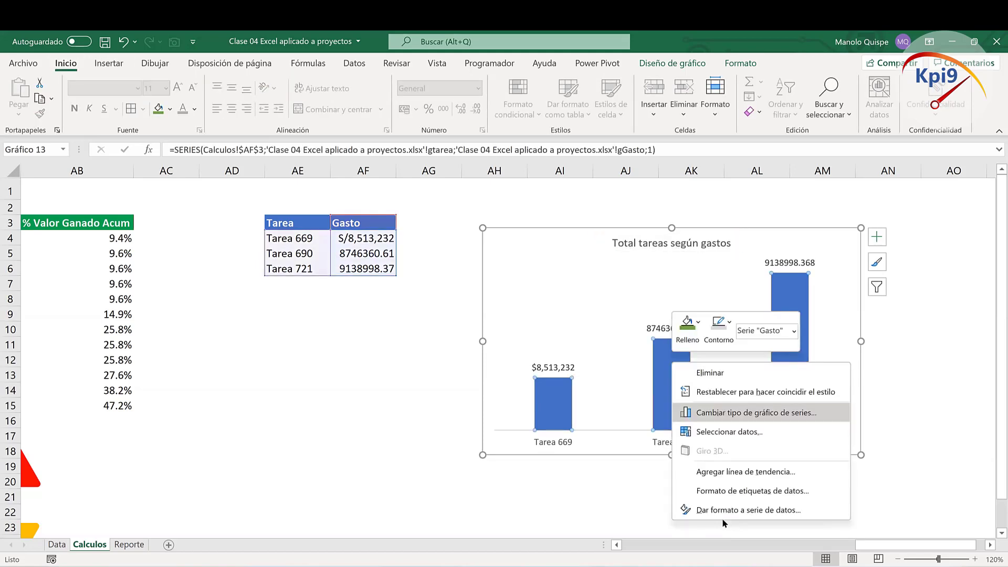
key("ctrl+1")
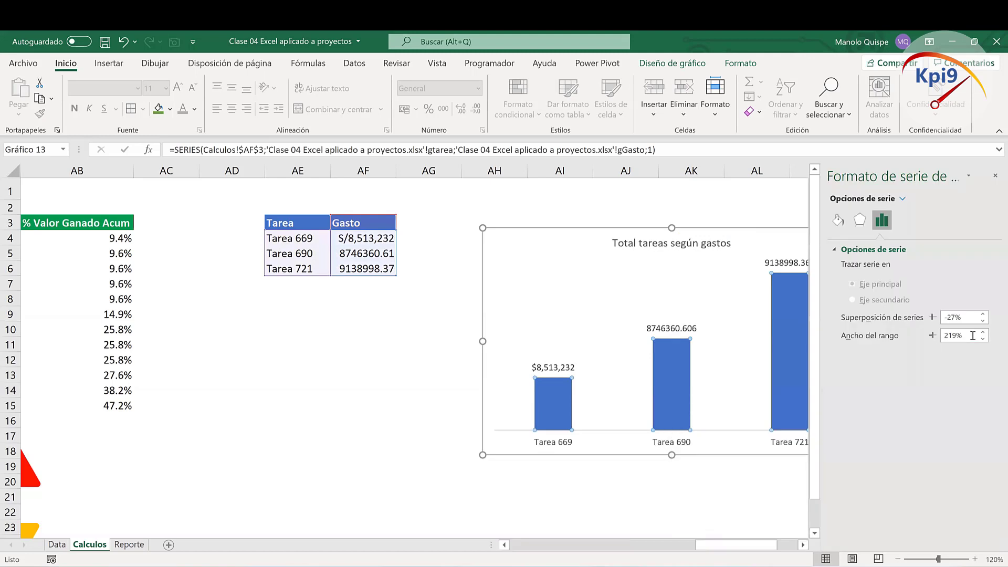
type("60")
key("Return")
left_click_drag(701, 231, 527, 276)
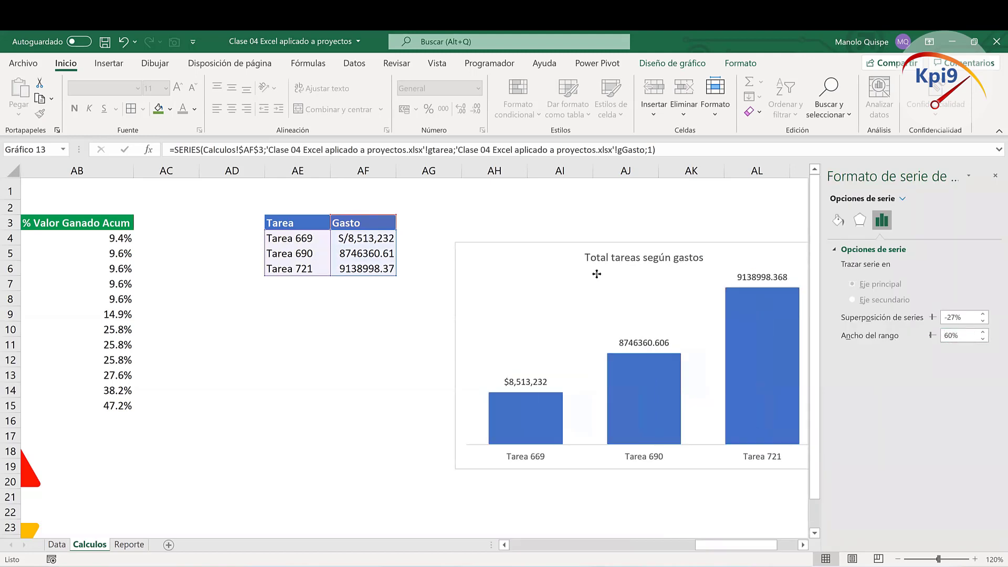
left_click(838, 219)
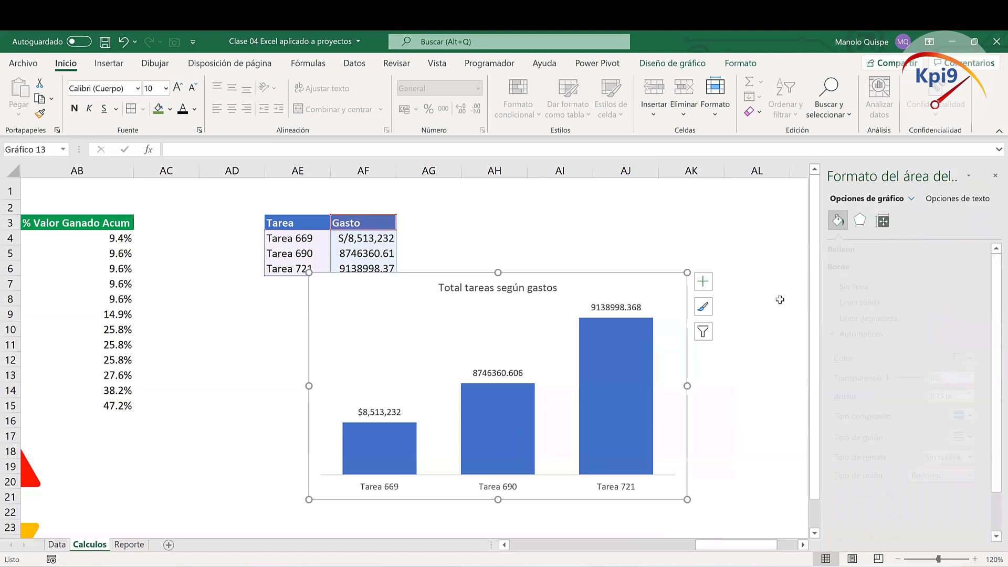
left_click(651, 346)
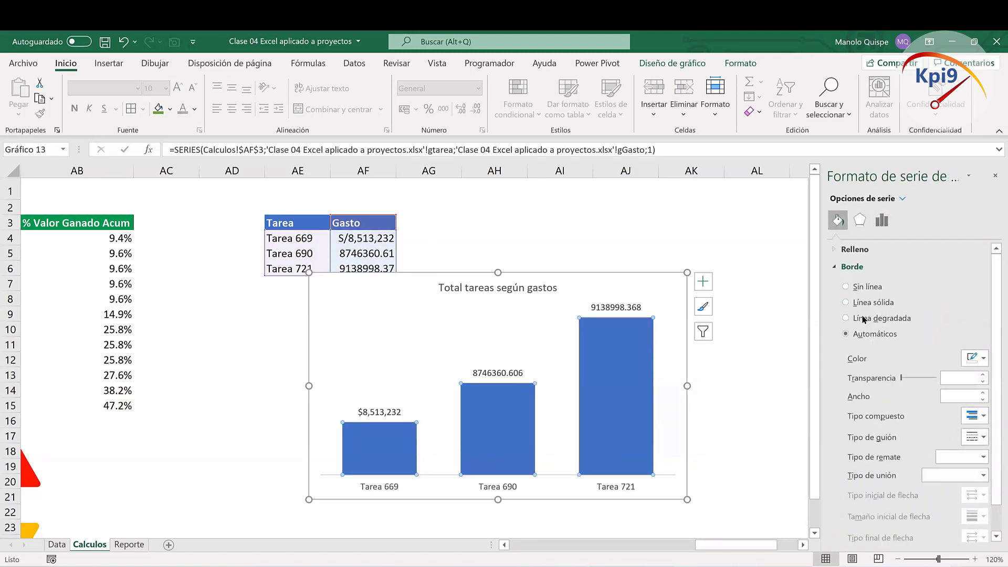
Step: Give the bars a gradient fill with orange and dark orange stops
left_click(855, 249)
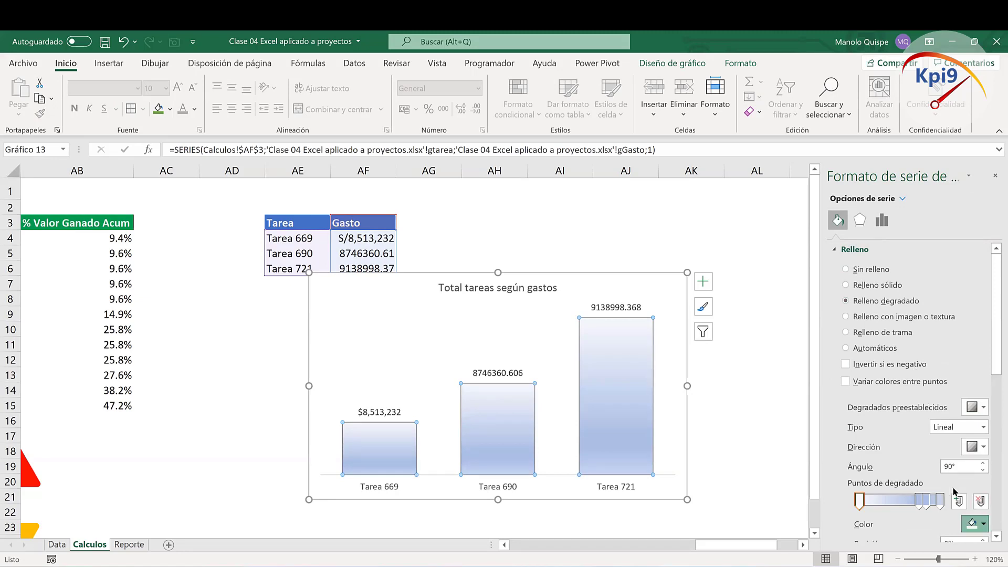
left_click(975, 523)
left_click(958, 415)
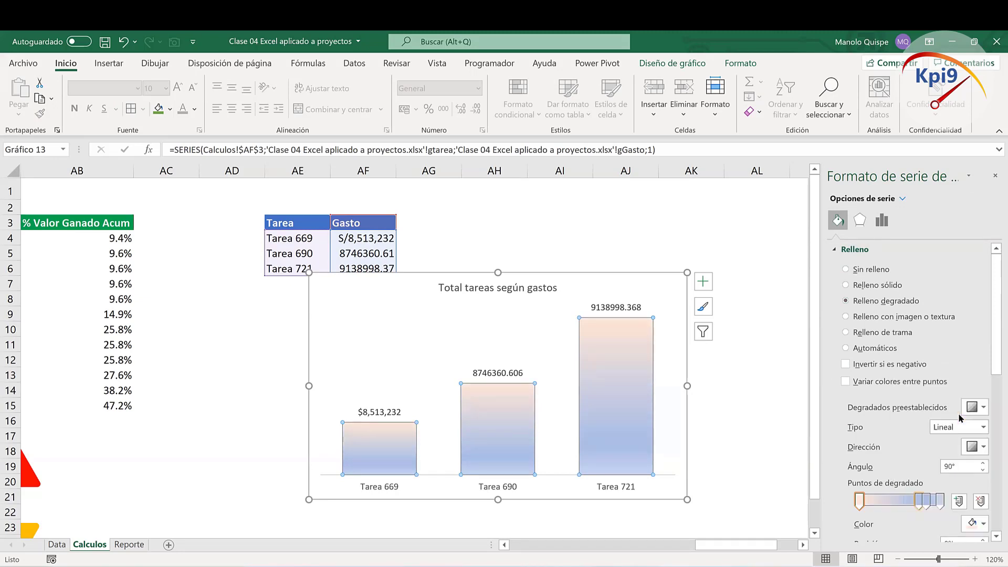
left_click(976, 523)
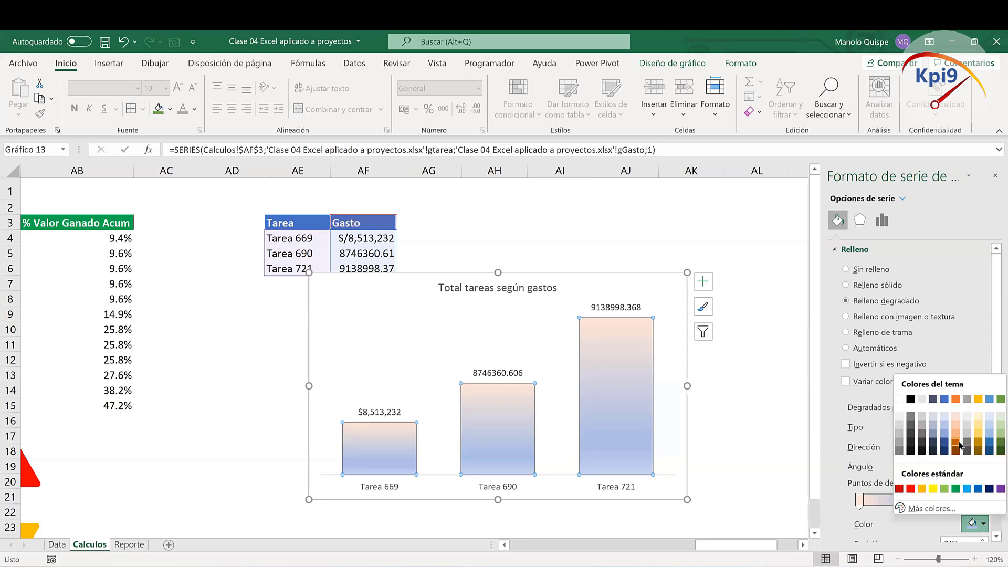
left_click(958, 444)
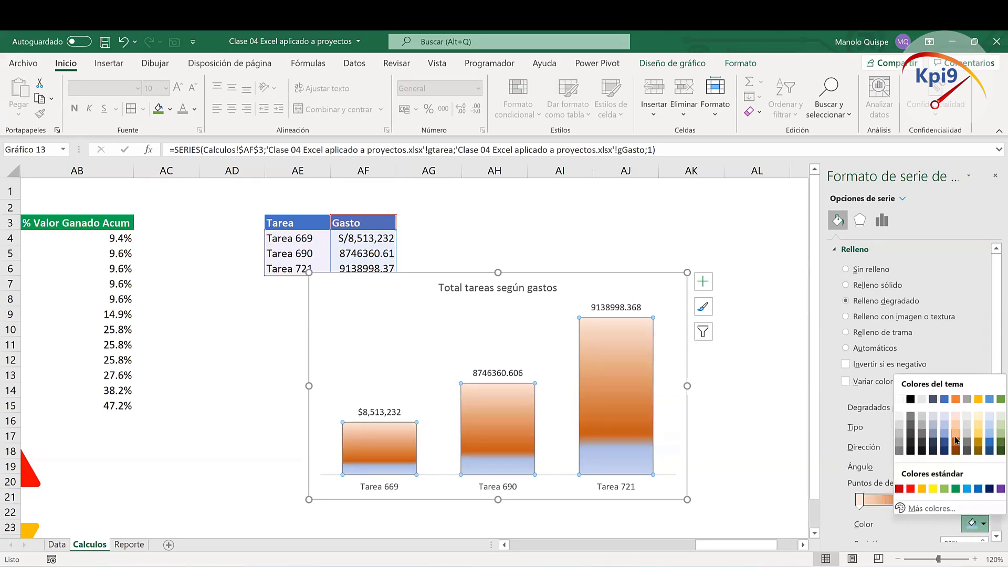
left_click(956, 399)
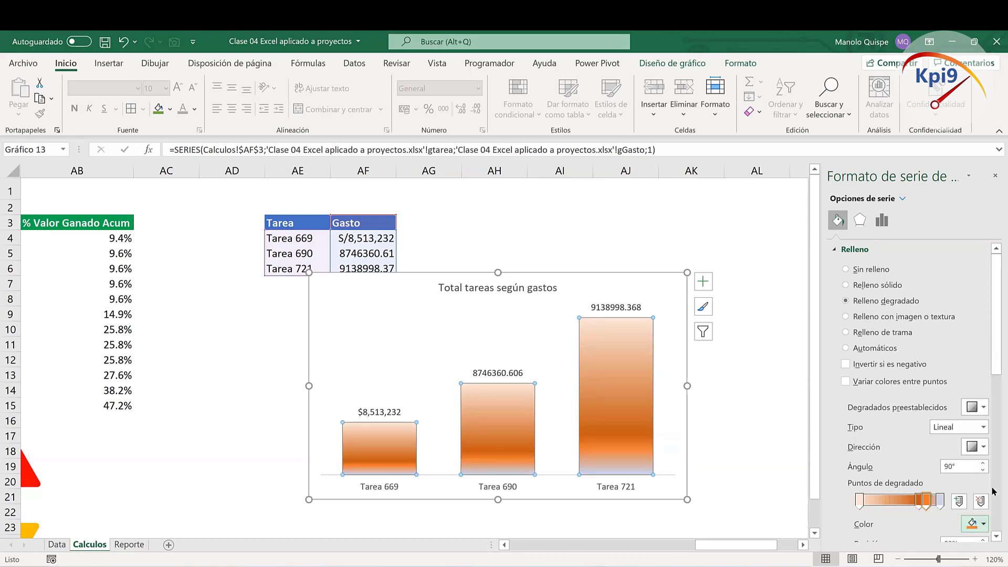
left_click(983, 523)
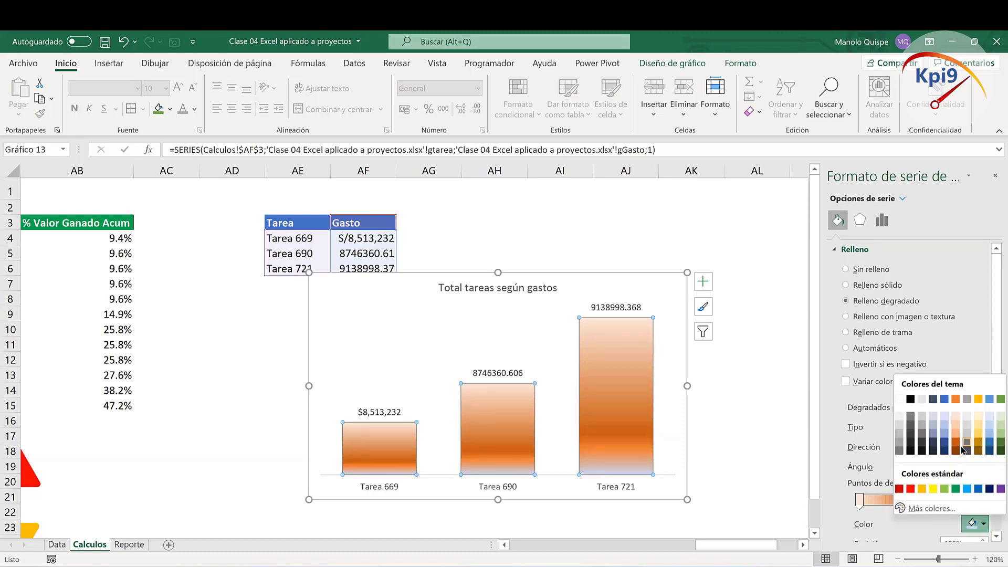
left_click(960, 448)
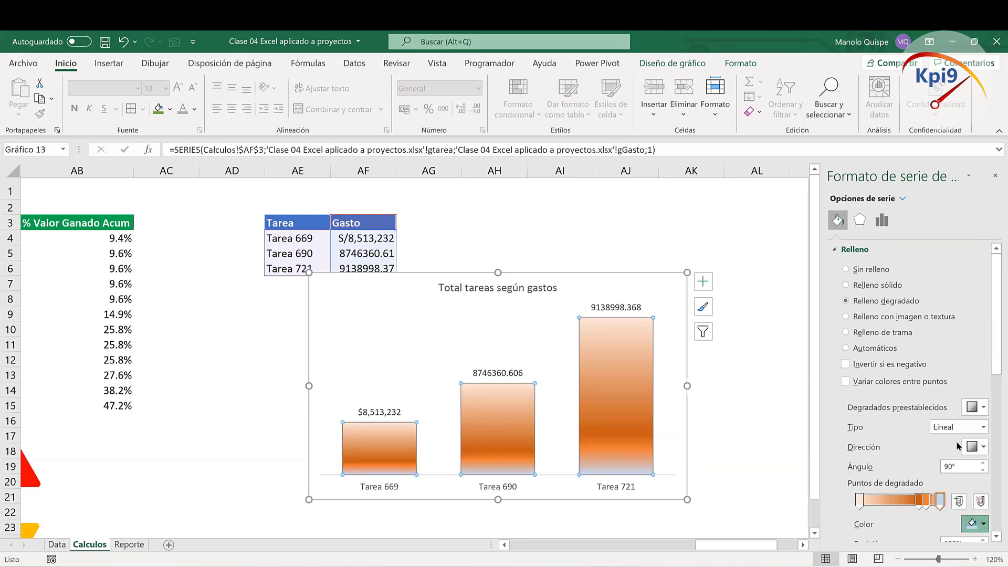
Step: Make the gradient run horizontally at linear 180° and add a middle gradient stop
left_click(982, 409)
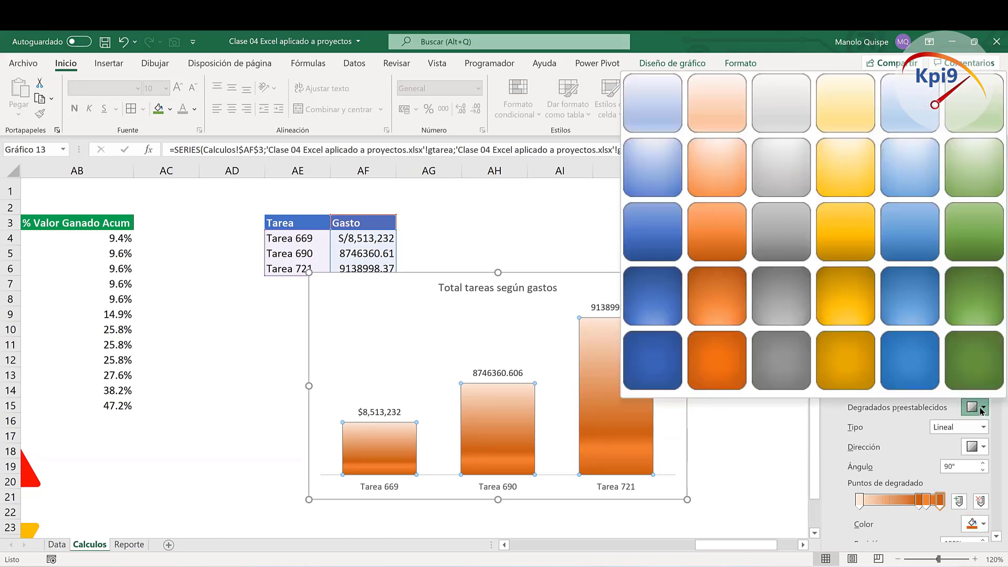
left_click(982, 408)
left_click(983, 447)
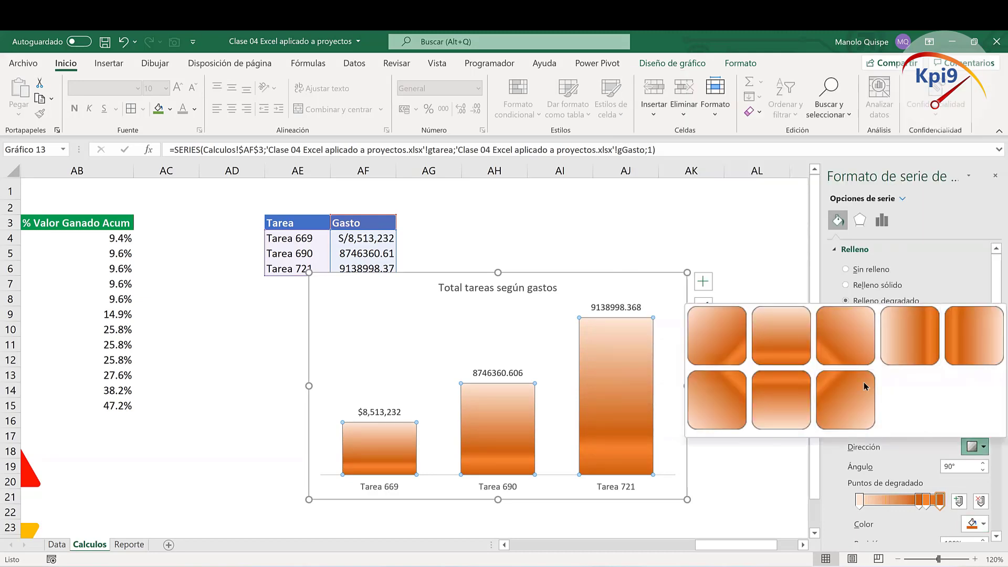
left_click(977, 348)
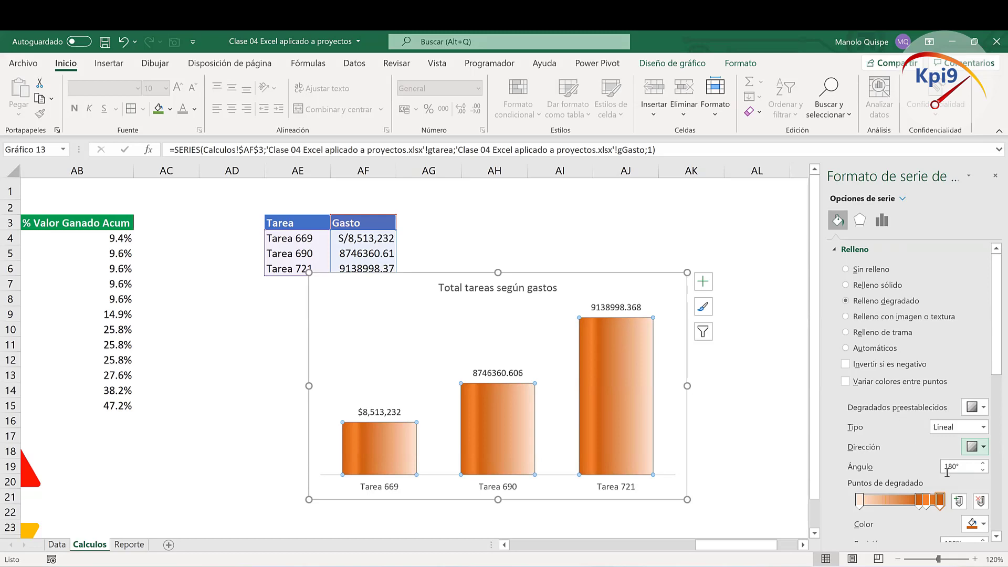
left_click(960, 500)
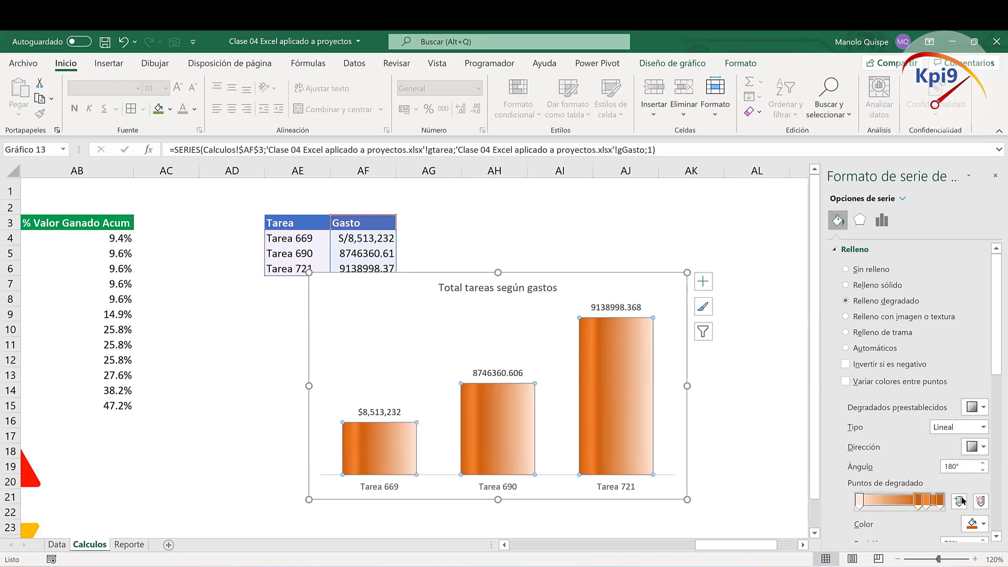
left_click(960, 501)
left_click(744, 373)
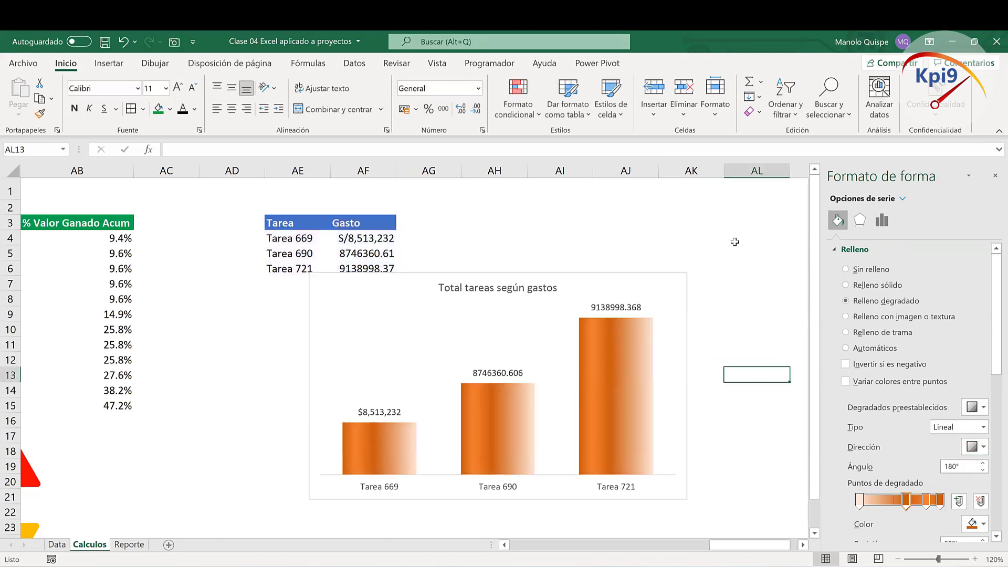
Step: Move the chart aside and Format Paint AF4's S/ currency format onto AF5:AF13
left_click(639, 306)
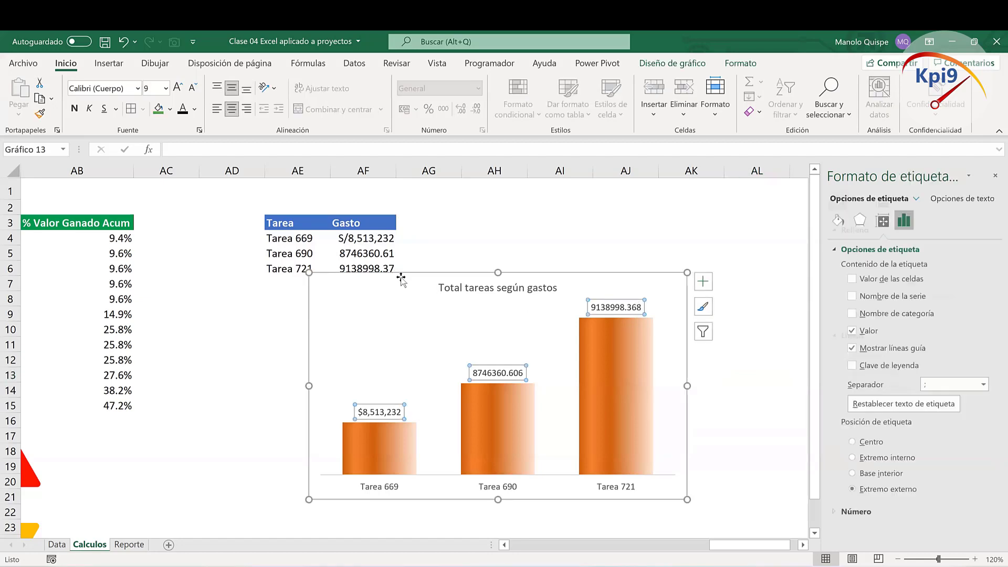
left_click_drag(403, 276, 567, 263)
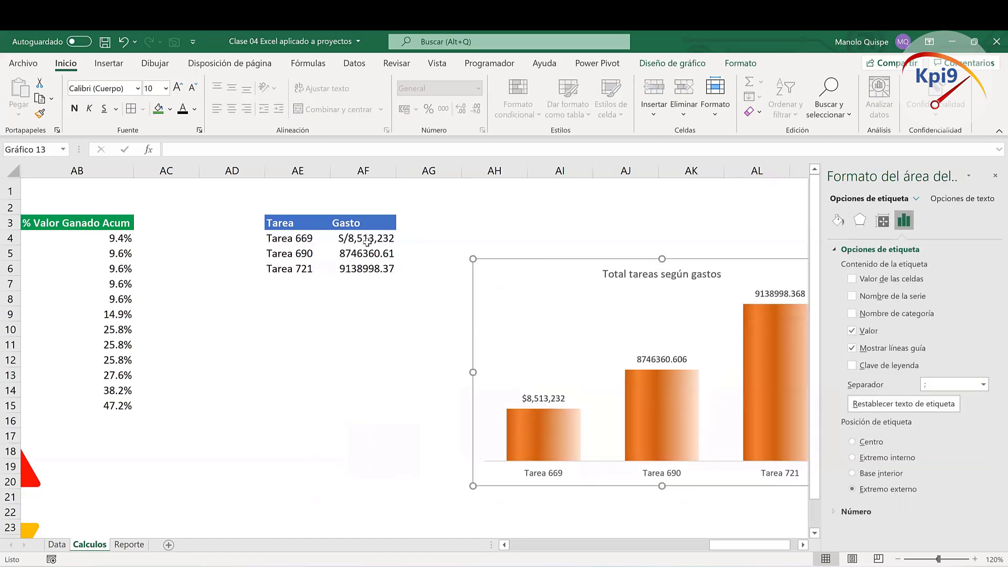
left_click(366, 239)
left_click_drag(366, 239, 368, 391)
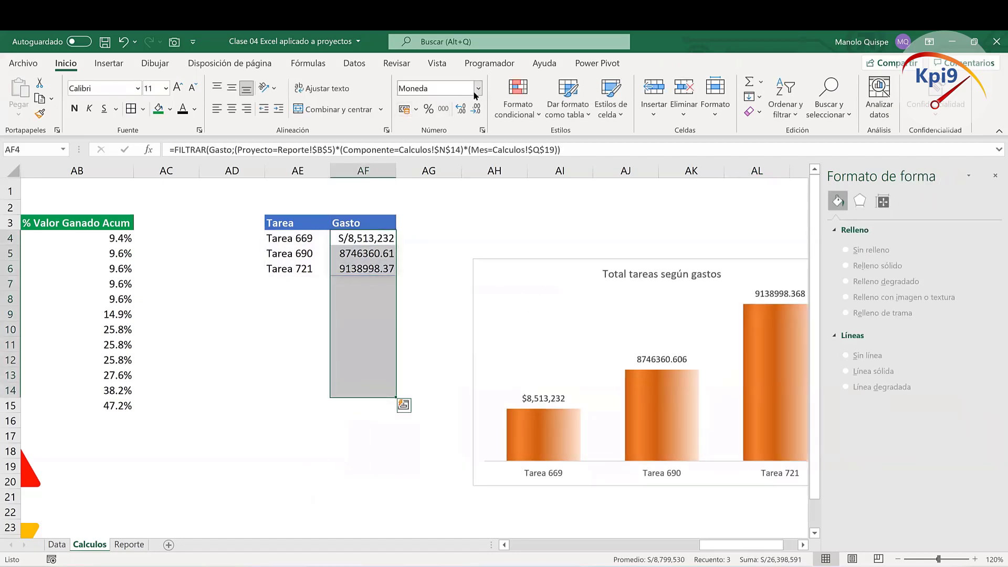
left_click(360, 234)
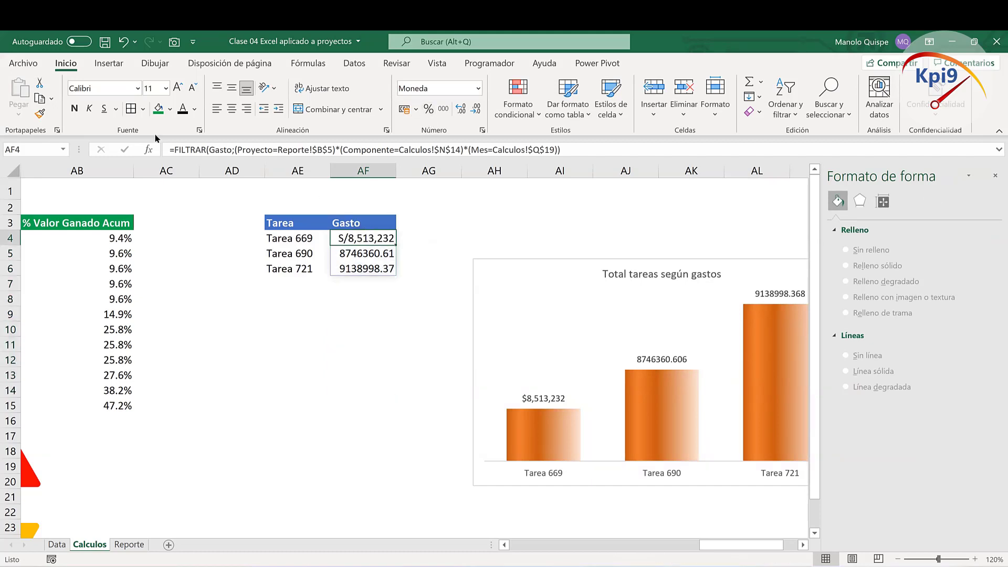
left_click(40, 114)
left_click_drag(347, 255, 367, 379)
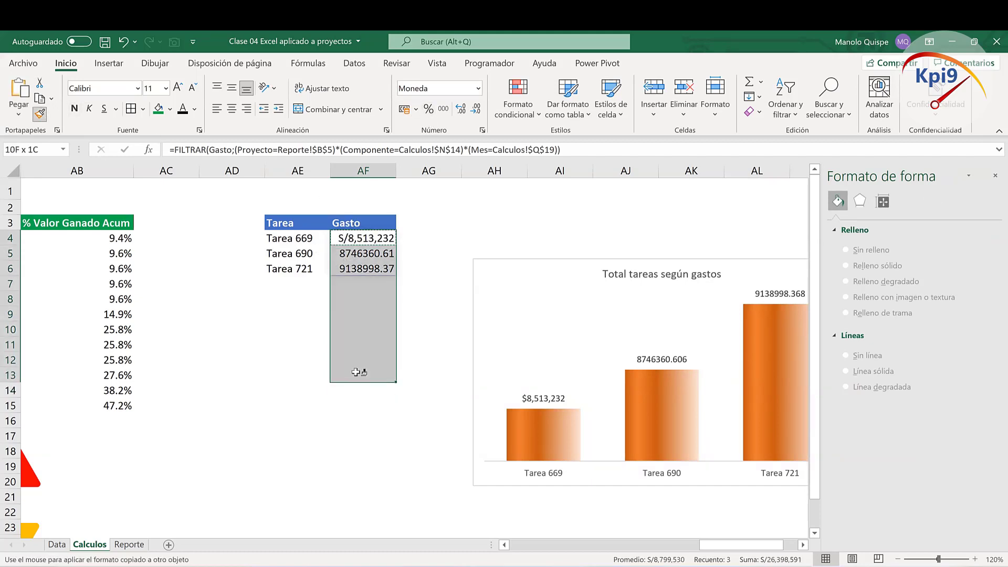
Step: Make the chart title bold Arial Narrow, then cut the chart from Calculos
left_click(679, 359)
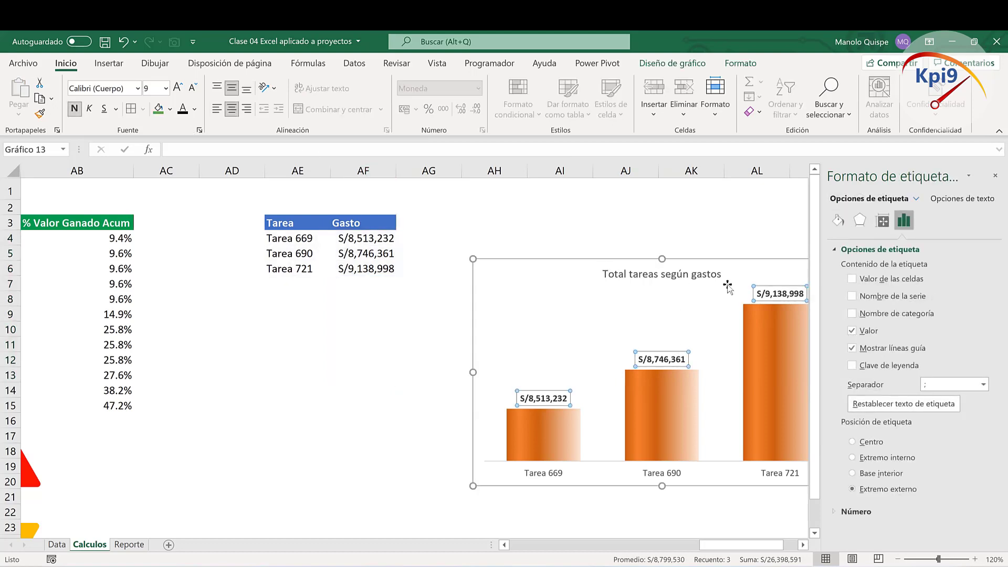
left_click(676, 279)
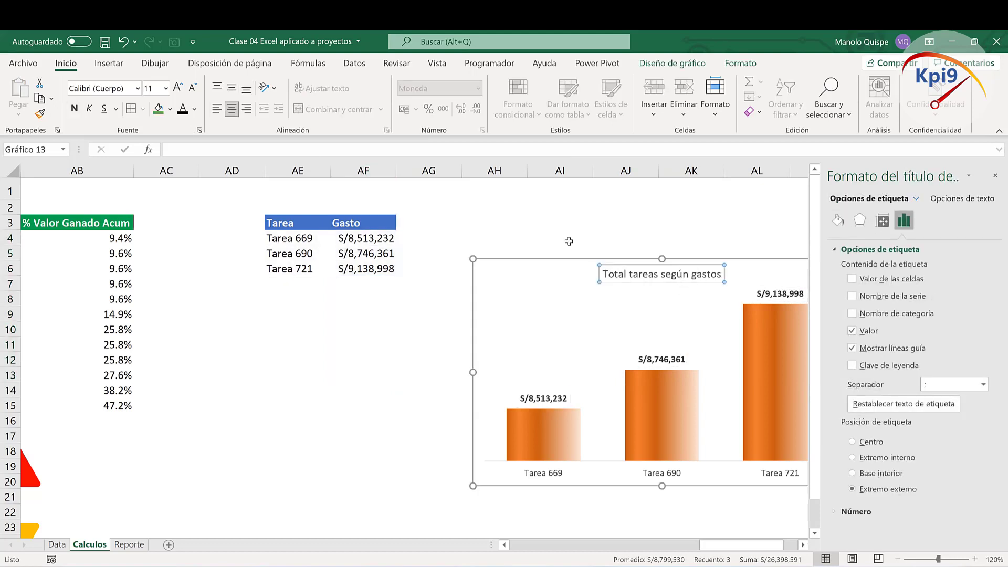
left_click(74, 108)
left_click(138, 88)
left_click(128, 182)
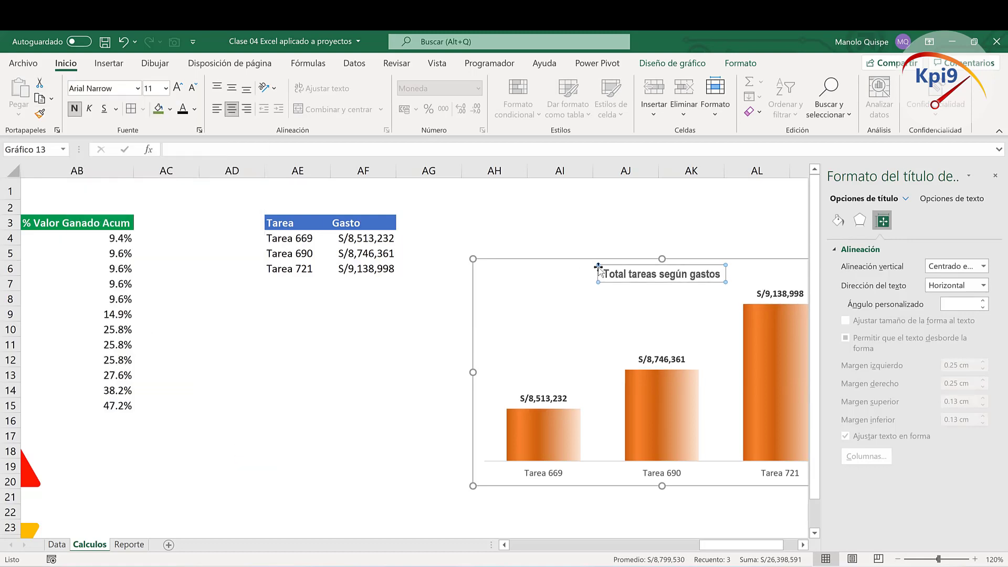
left_click(609, 261)
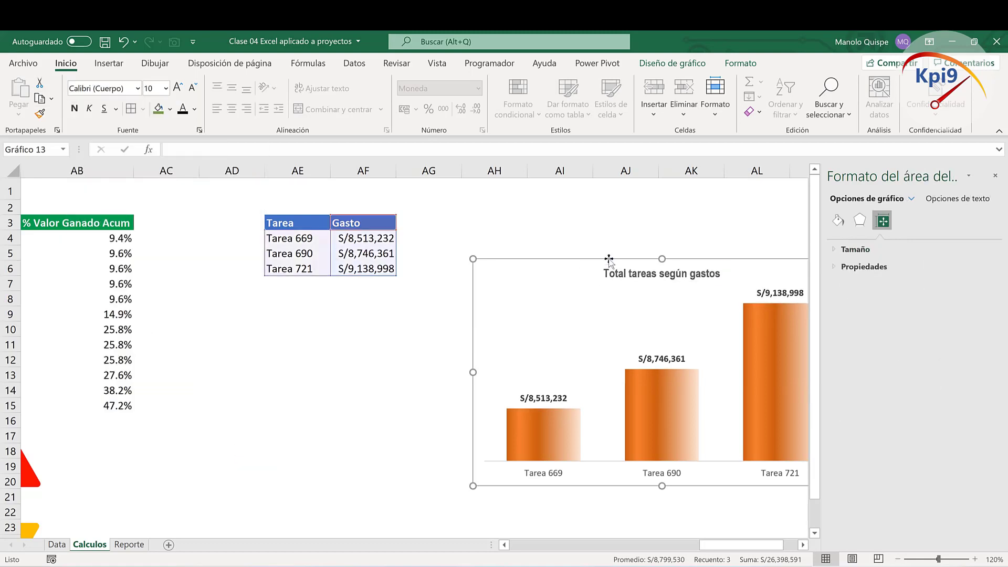
key("ctrl+x")
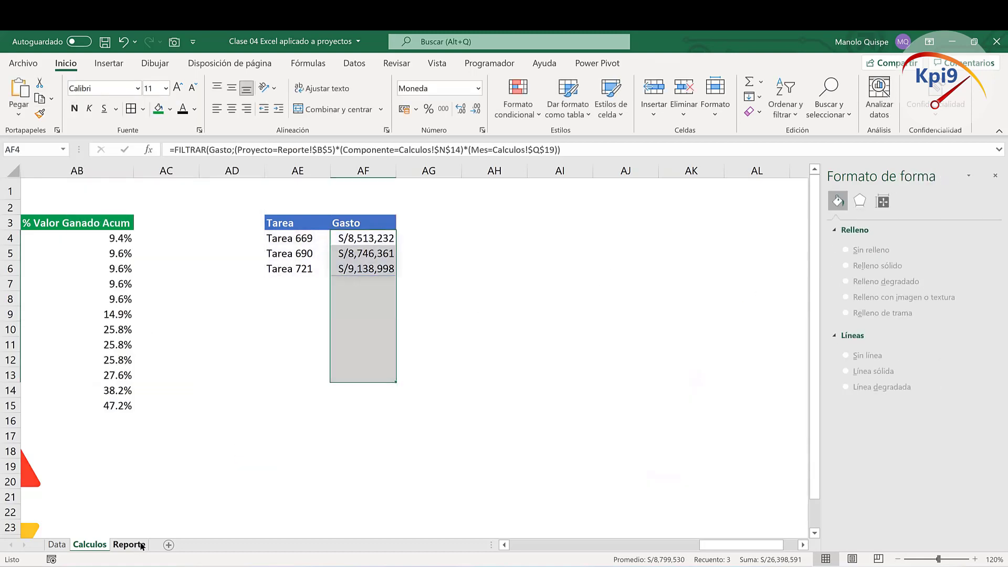
Step: Paste the bar chart on Reporte under the KPI cards, widened to the S-curve's width
left_click(128, 544)
key("ctrl+v")
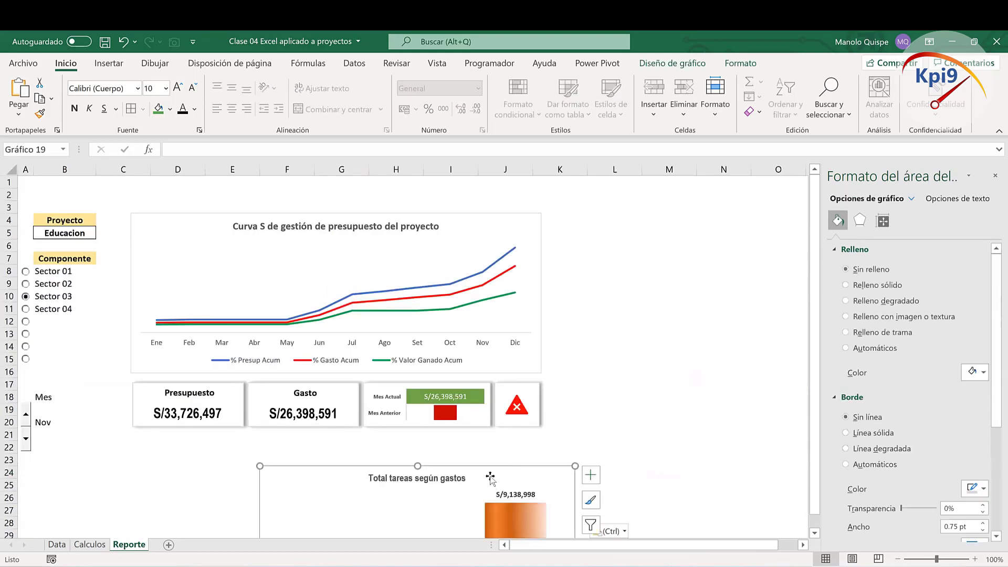
mouse_move(486, 469)
left_mouse_down()
mouse_move(358, 335)
mouse_move(354, 345)
left_mouse_up()
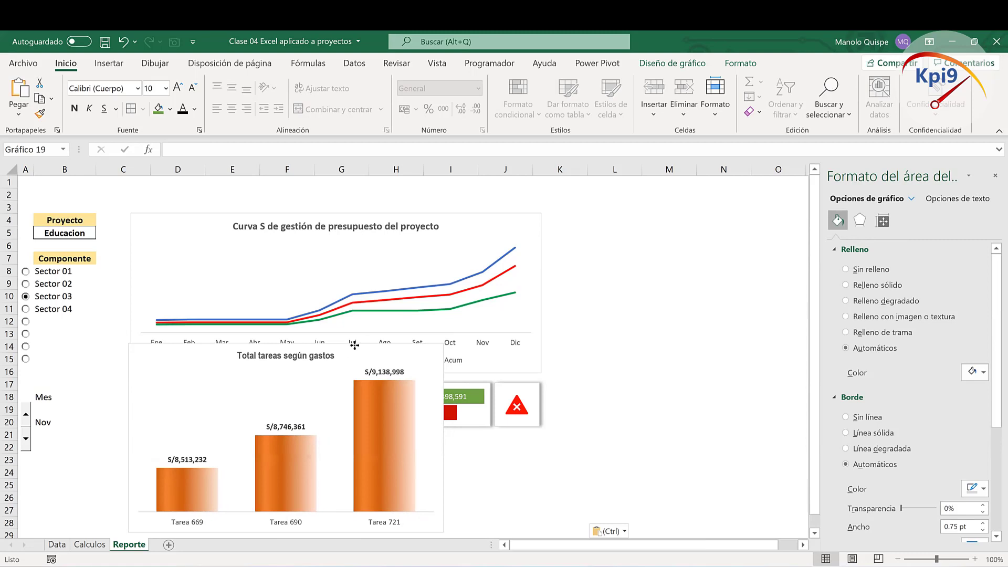
left_click_drag(354, 345, 356, 347)
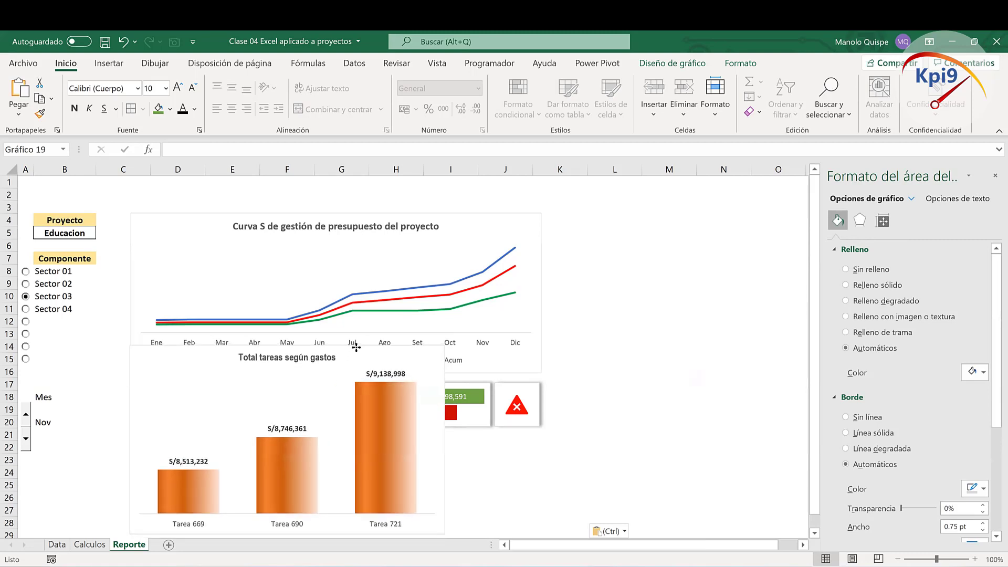
left_click_drag(445, 440, 542, 439)
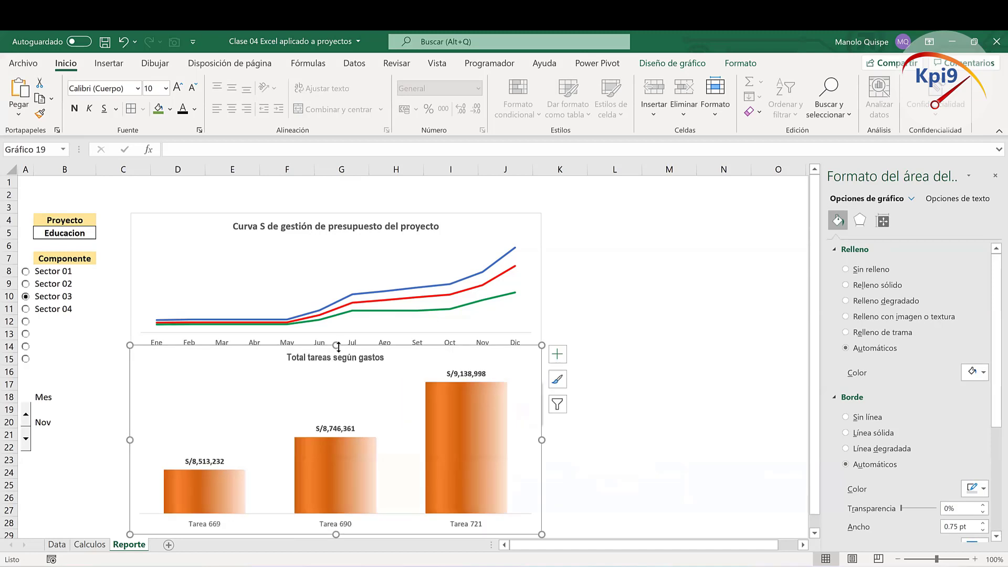
mouse_move(339, 347)
left_mouse_down()
mouse_move(344, 441)
mouse_move(336, 431)
left_mouse_up()
Step: Select the Presupuesto, Gasto, Mes Actual and alert KPI cards and nudge them up three steps
left_click(607, 364)
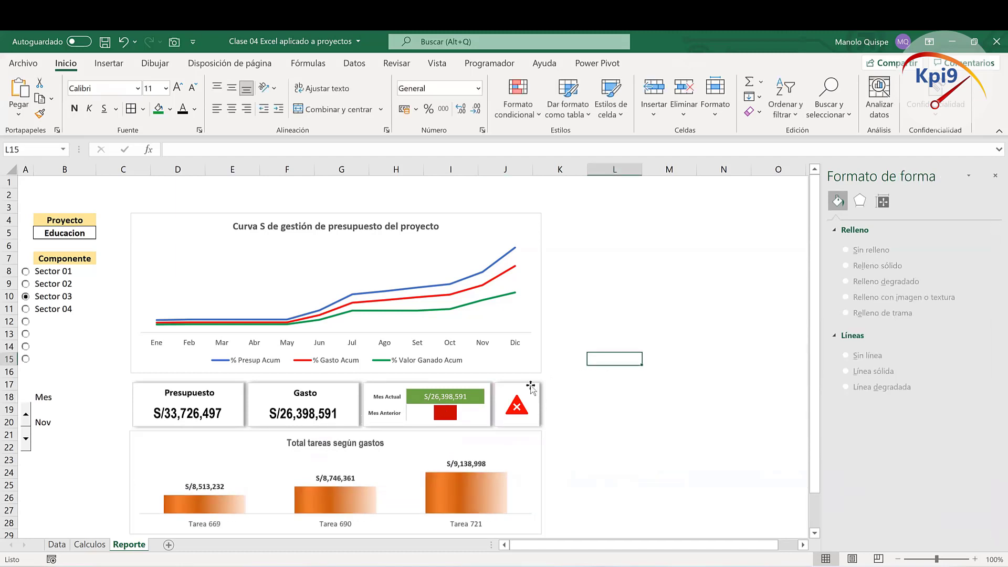
left_click(531, 387)
left_click(456, 400, "ctrl")
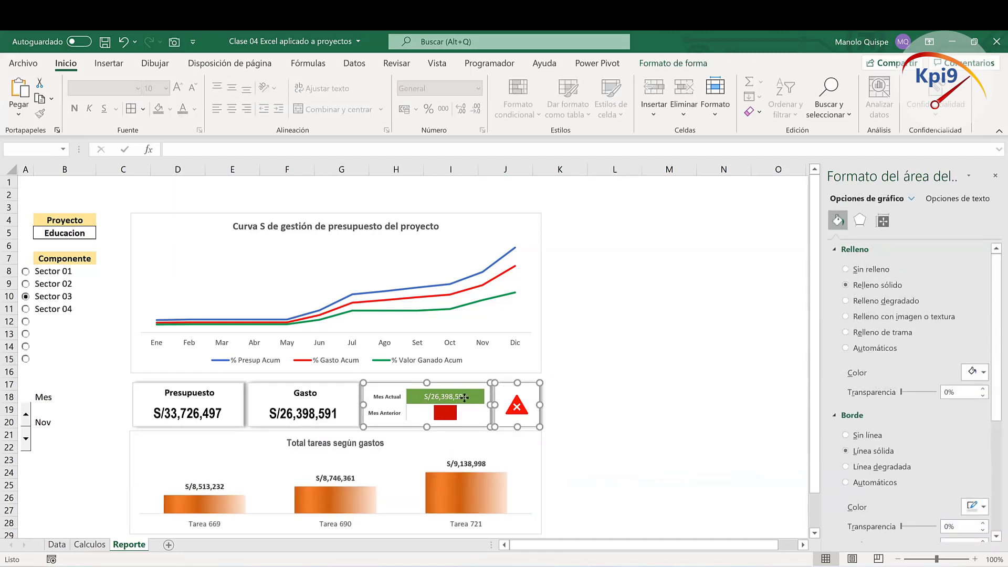
left_click(306, 394, "ctrl")
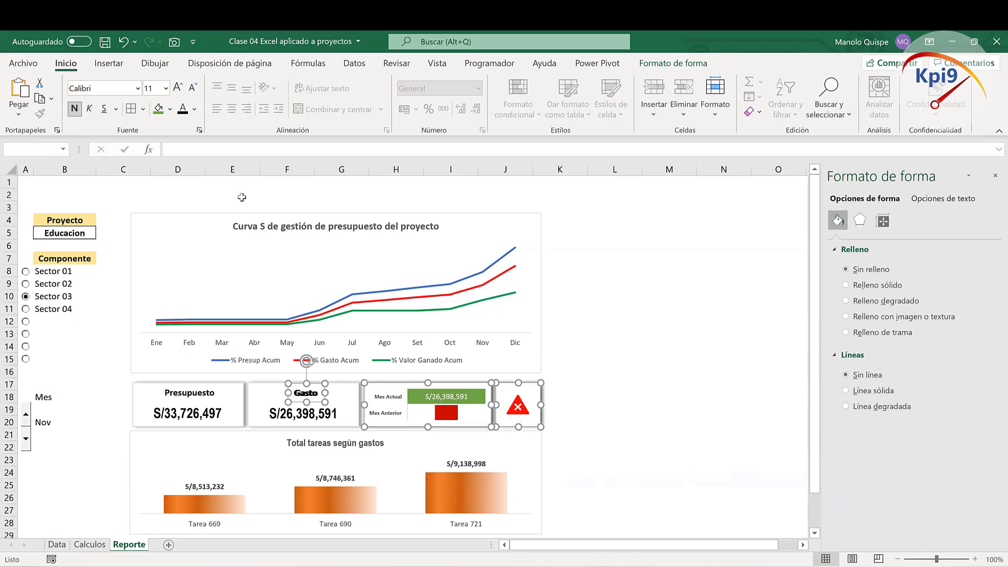
left_click(123, 41)
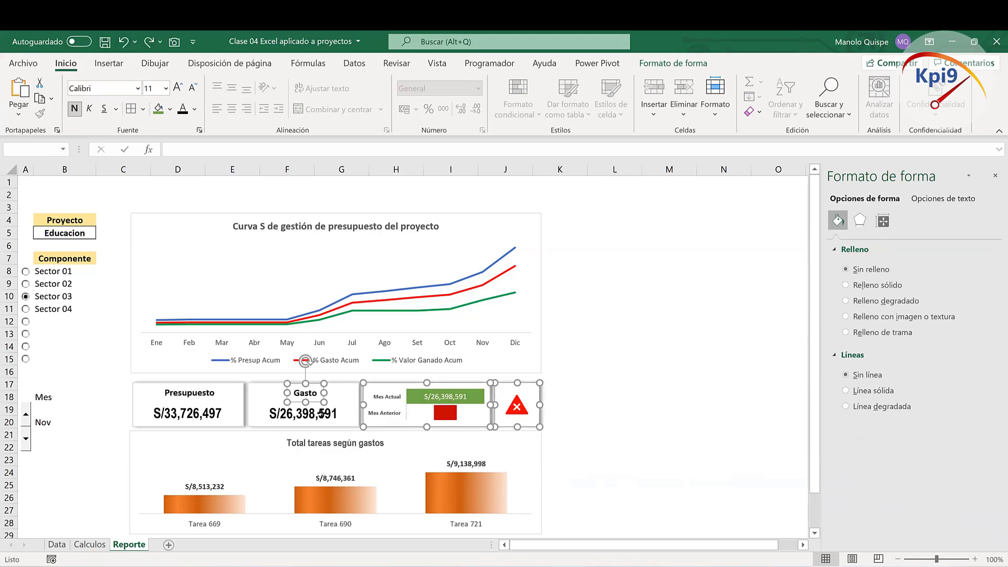
left_click(287, 400, "ctrl")
left_click(271, 395, "ctrl")
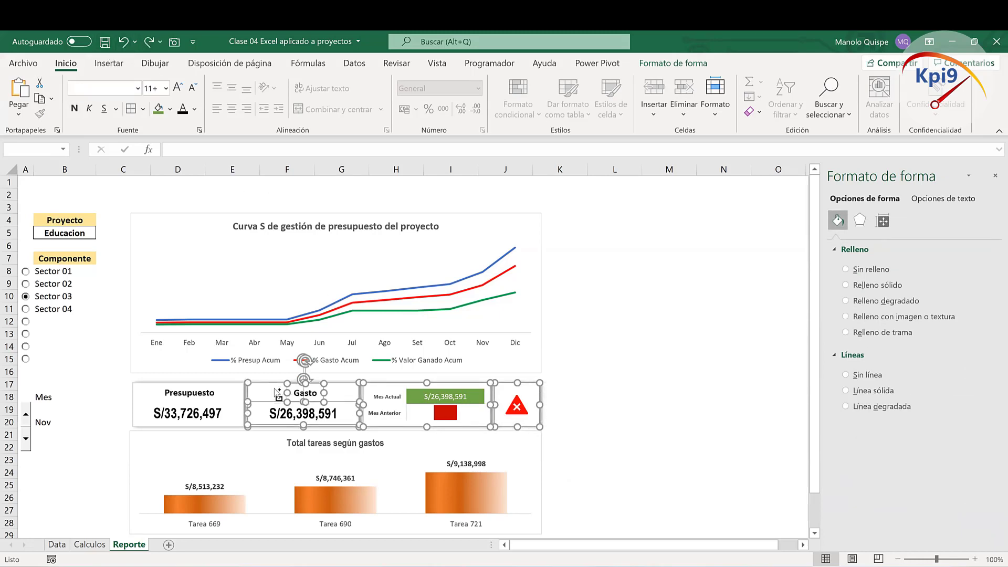
left_click(203, 399, "ctrl")
left_click(201, 424, "ctrl")
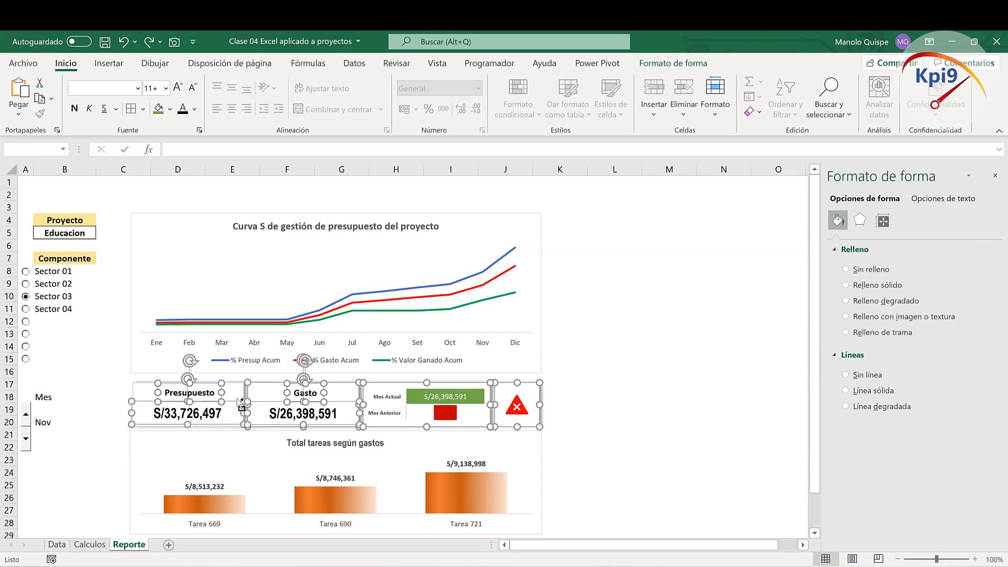
left_click(240, 397, "ctrl")
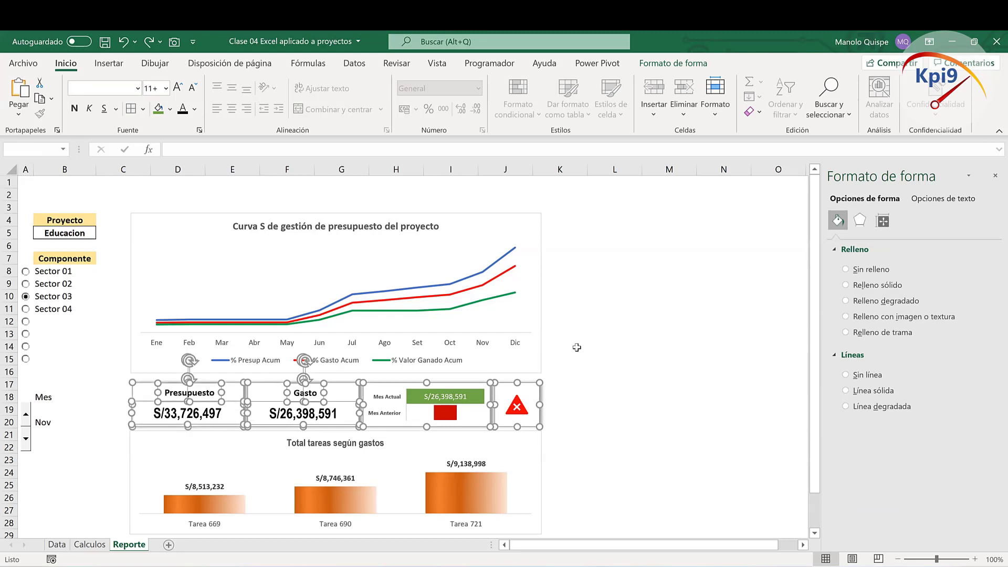
key("Up")
key("Up")
key("Up")
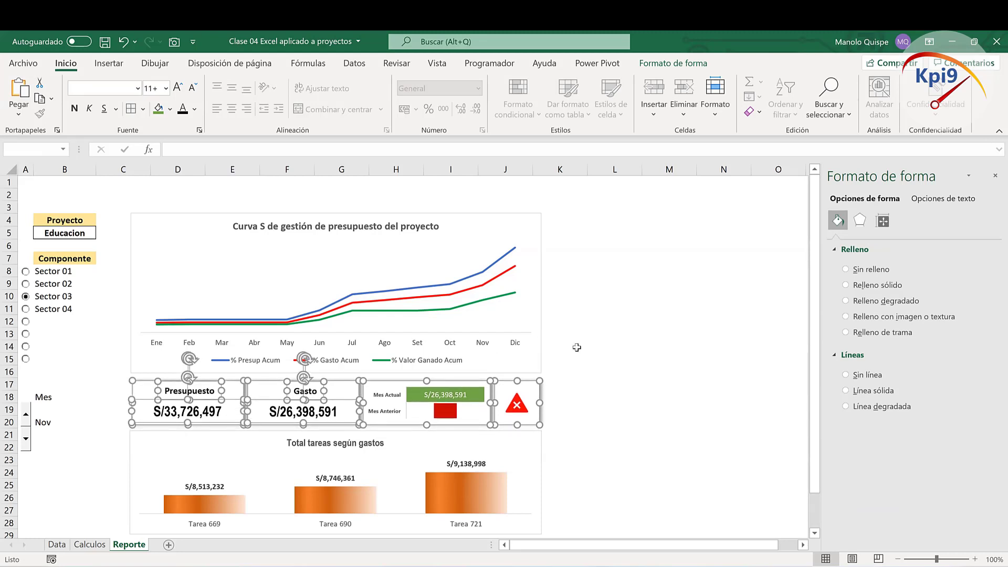
key("Up")
key("Up")
key("Up")
key("Up")
key("Up")
key("Up")
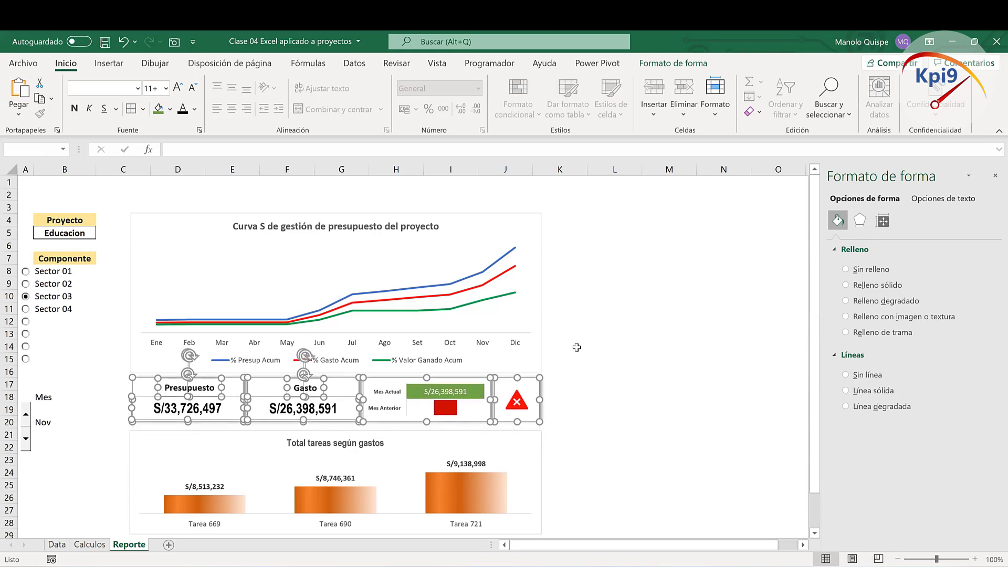
key("Up")
key("Up")
key("Up")
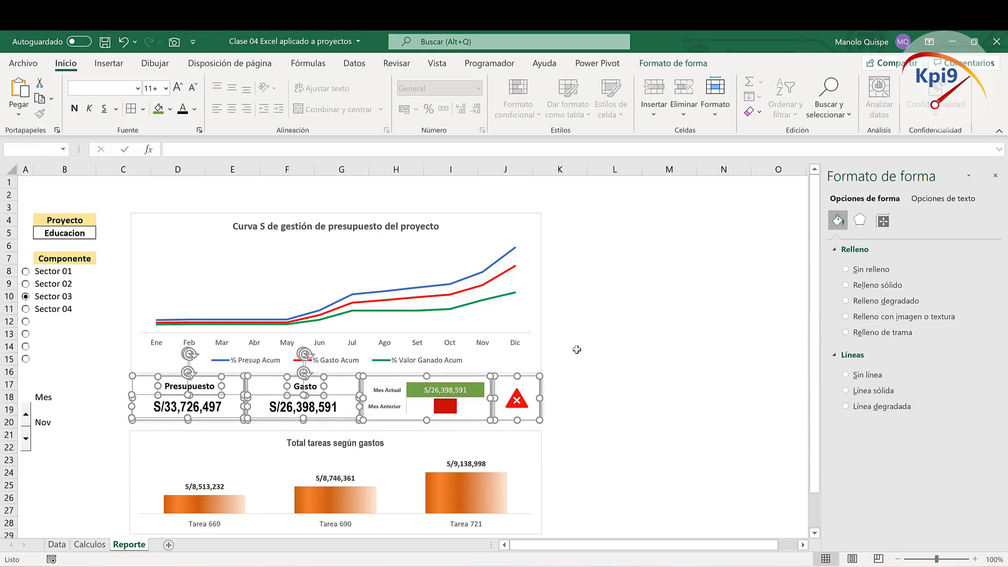
left_click(615, 346)
Step: Drag the spend chart's top edge up to meet the KPI cards
left_click(386, 443)
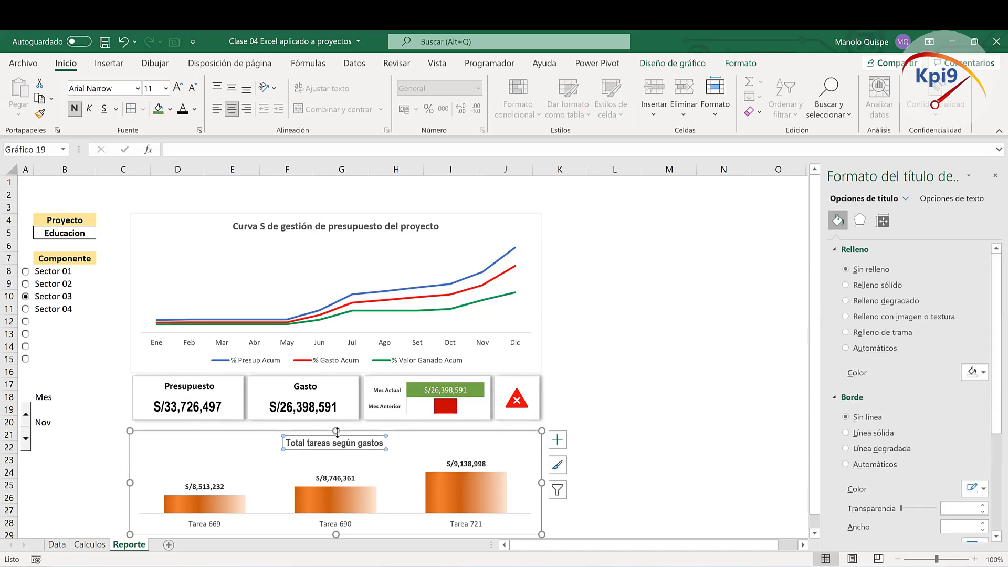
left_click_drag(337, 431, 338, 423)
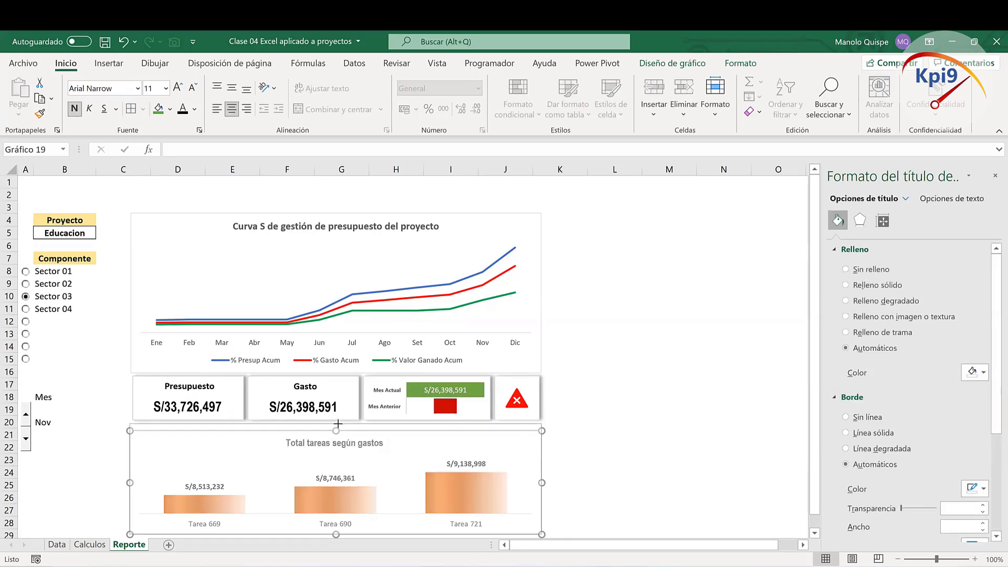
left_click(668, 358)
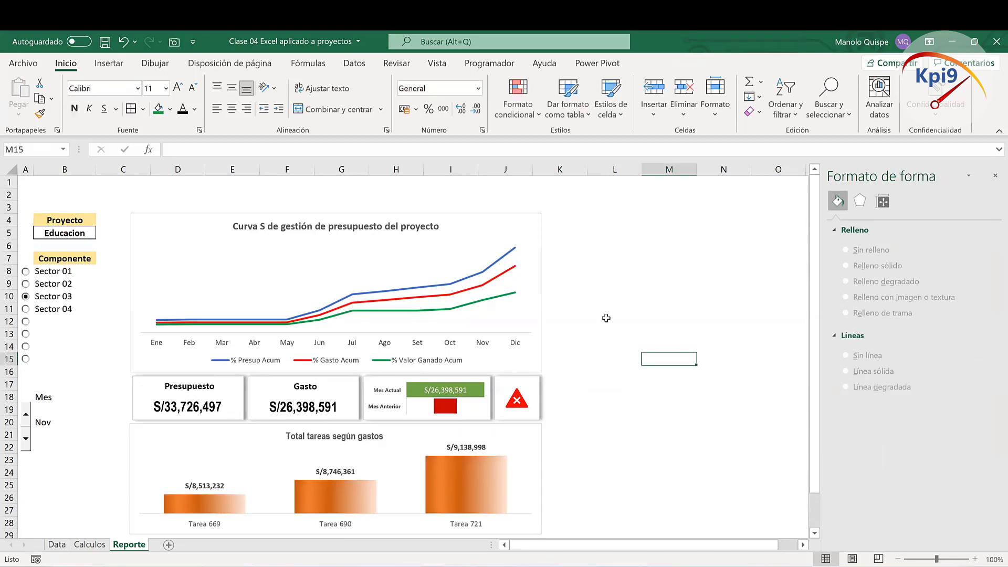
Step: Apply an Exterior shadow preset to the bar chart and then to the S-curve chart
left_click(542, 456)
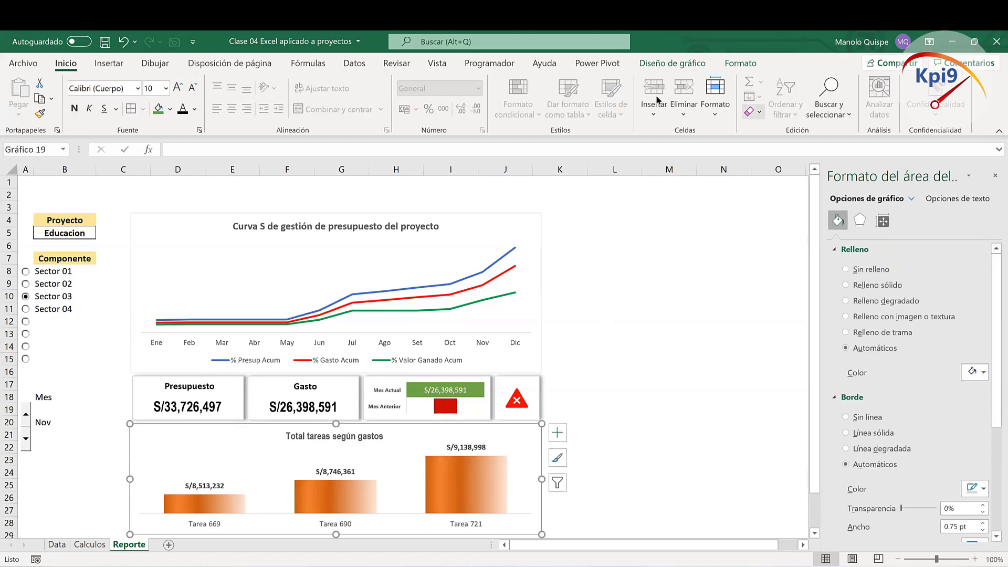
left_click(740, 63)
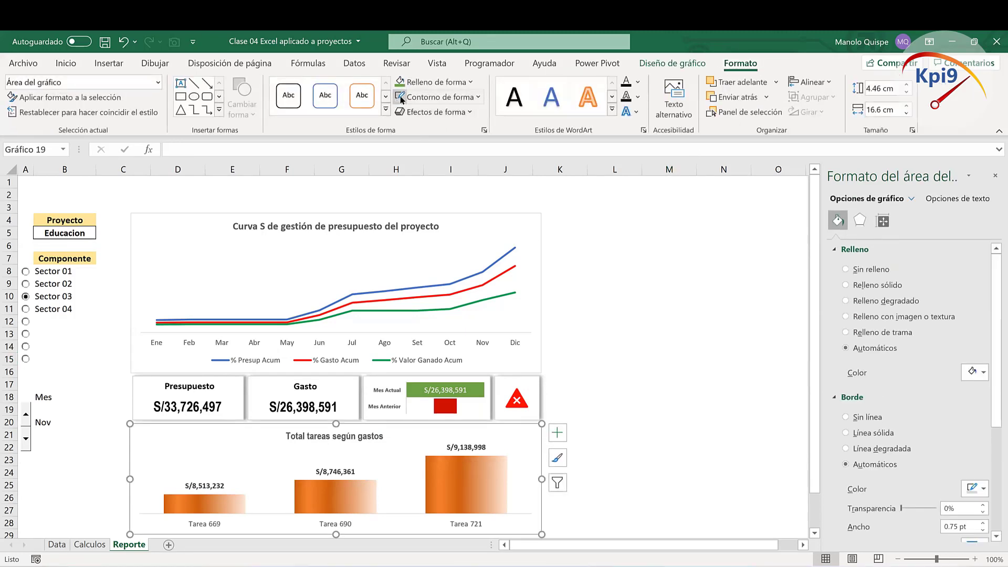
left_click(469, 113)
mouse_move(443, 170)
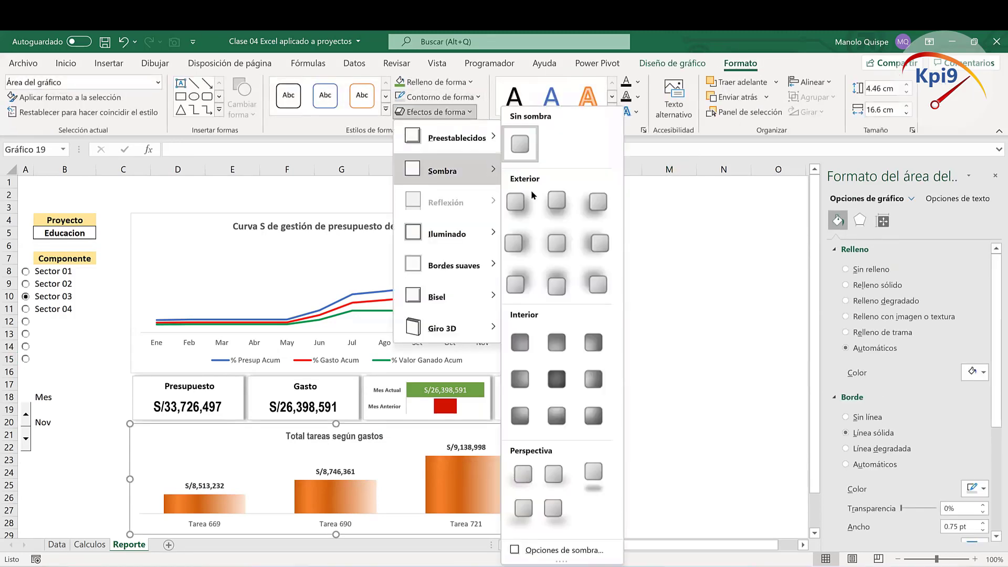
left_click(513, 243)
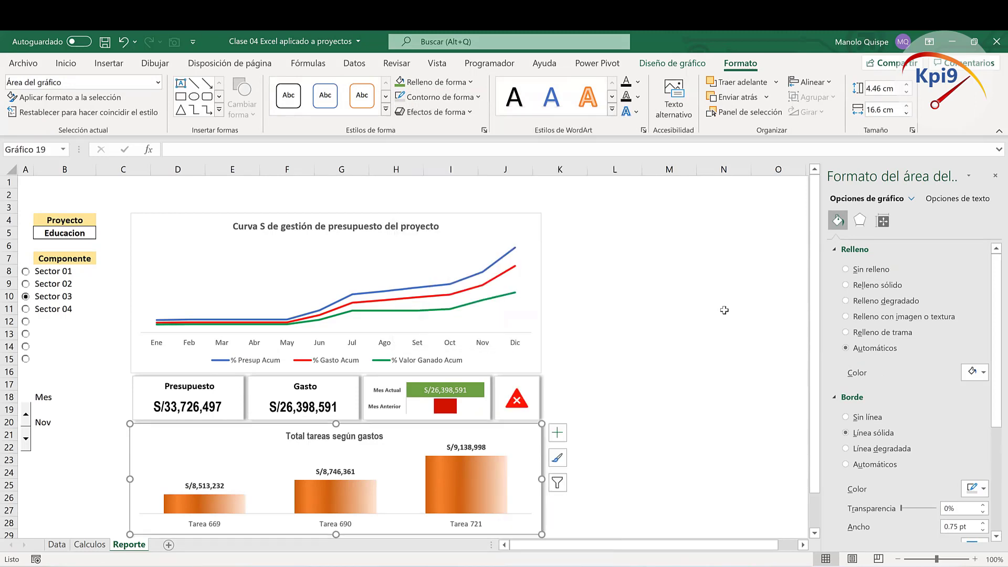
left_click(535, 252)
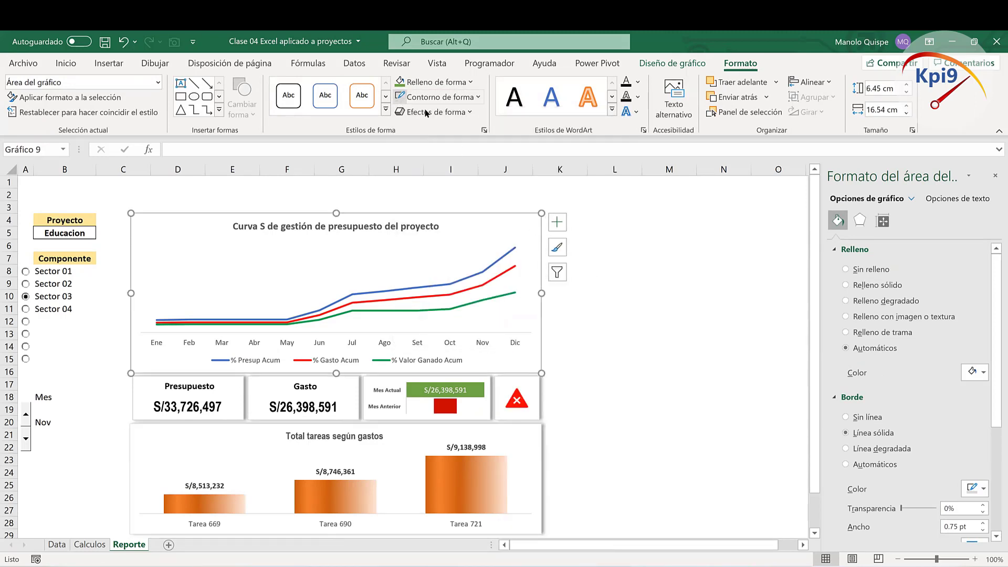
left_click(410, 112)
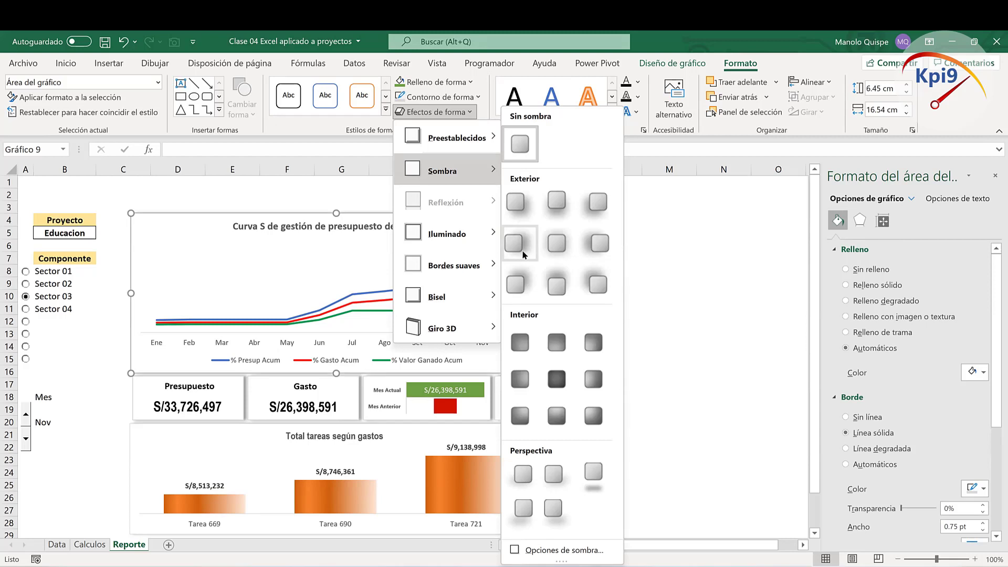
left_click(521, 250)
left_click(719, 294)
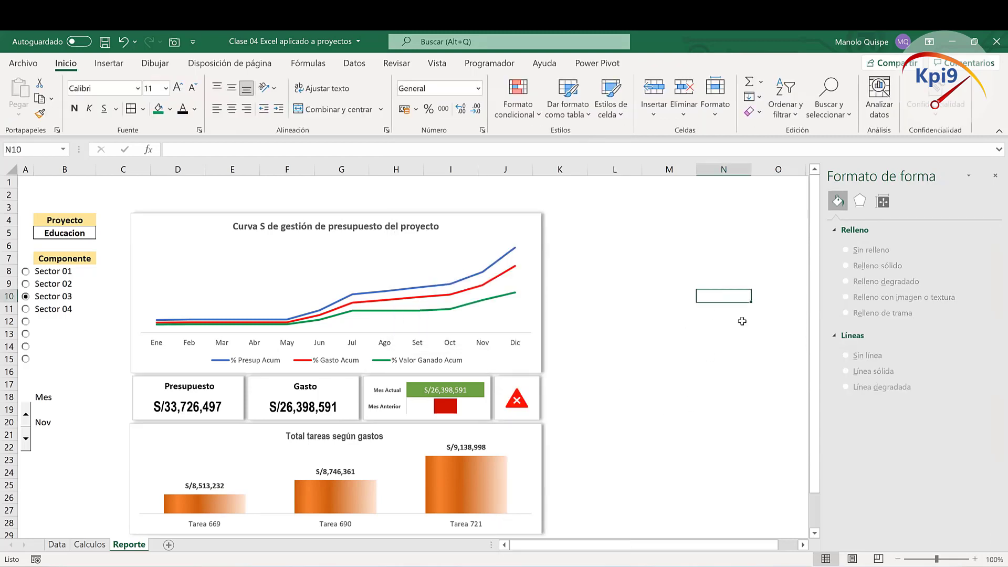
Step: Close the formatting pane and step the dashboard month from Dic back to Abr
left_click(995, 175)
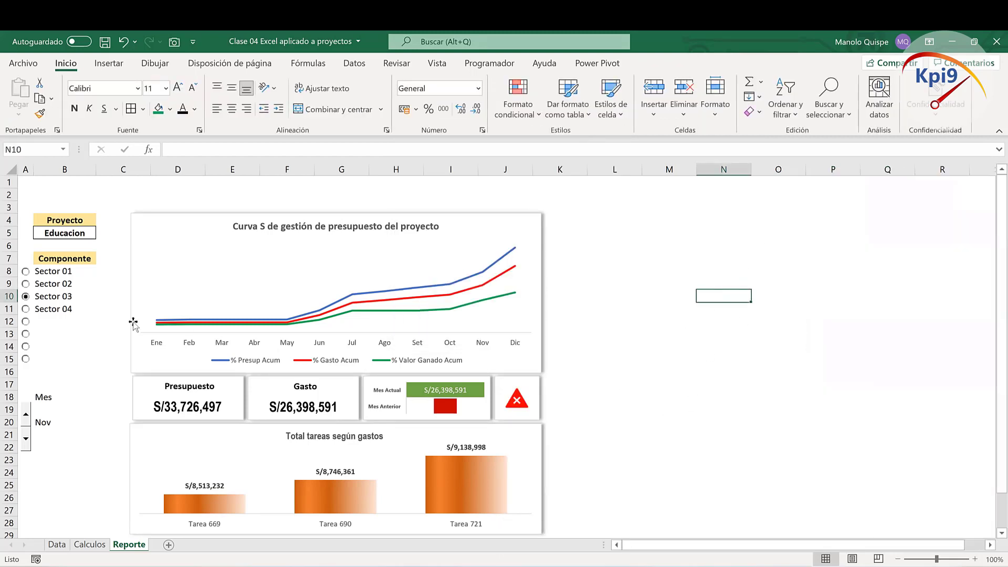
left_click(27, 415)
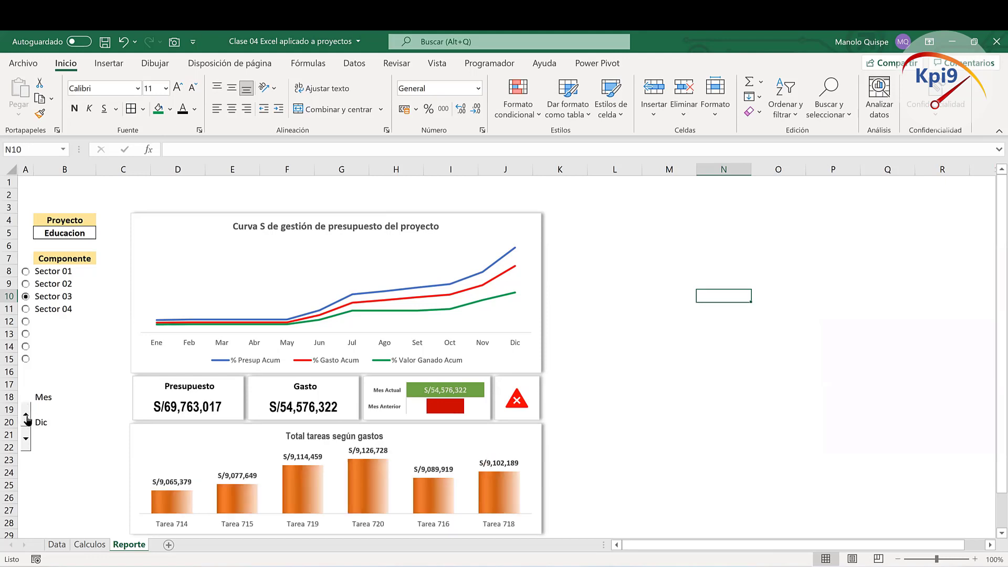
left_click(26, 442)
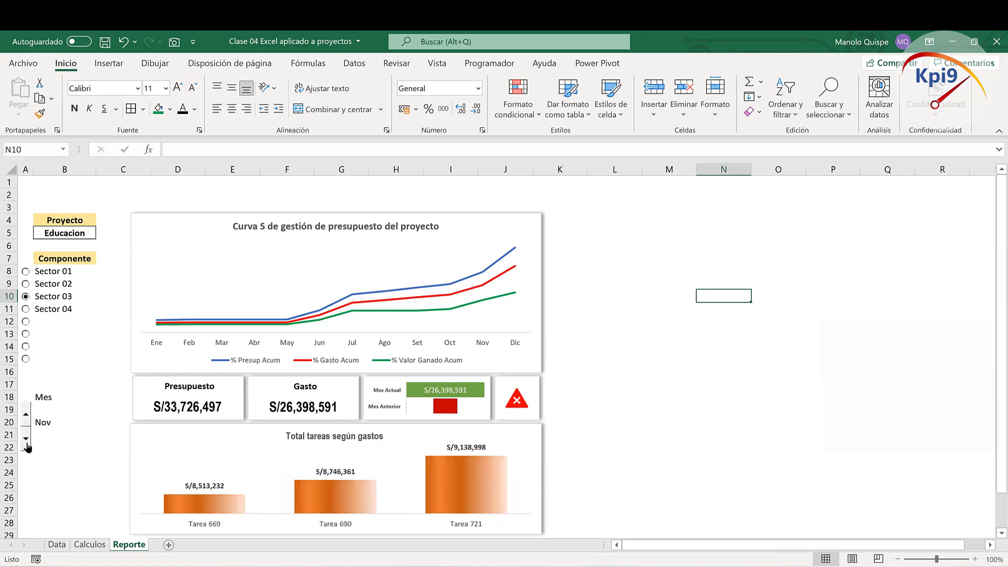
left_click(26, 442)
left_click(27, 443)
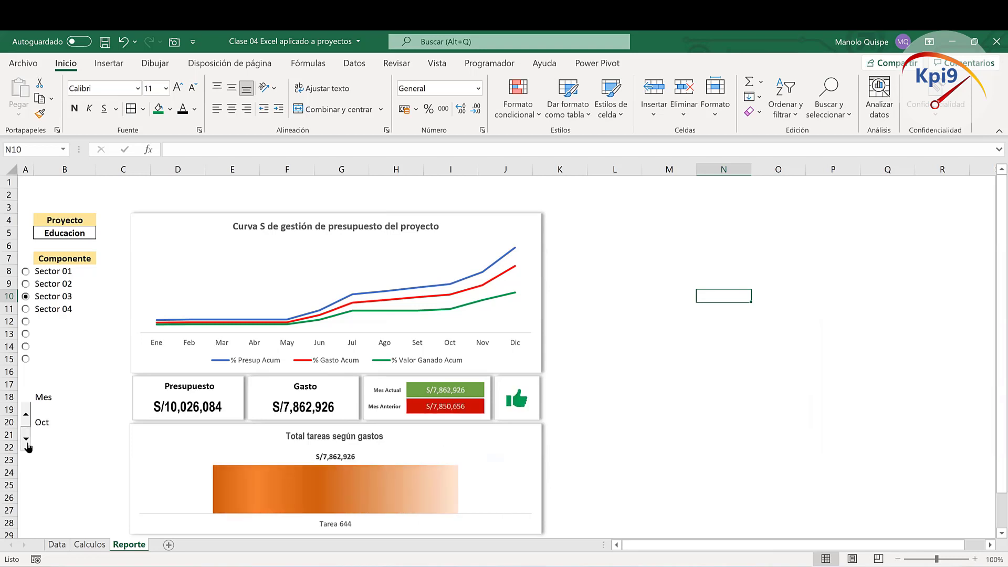
left_click(26, 443)
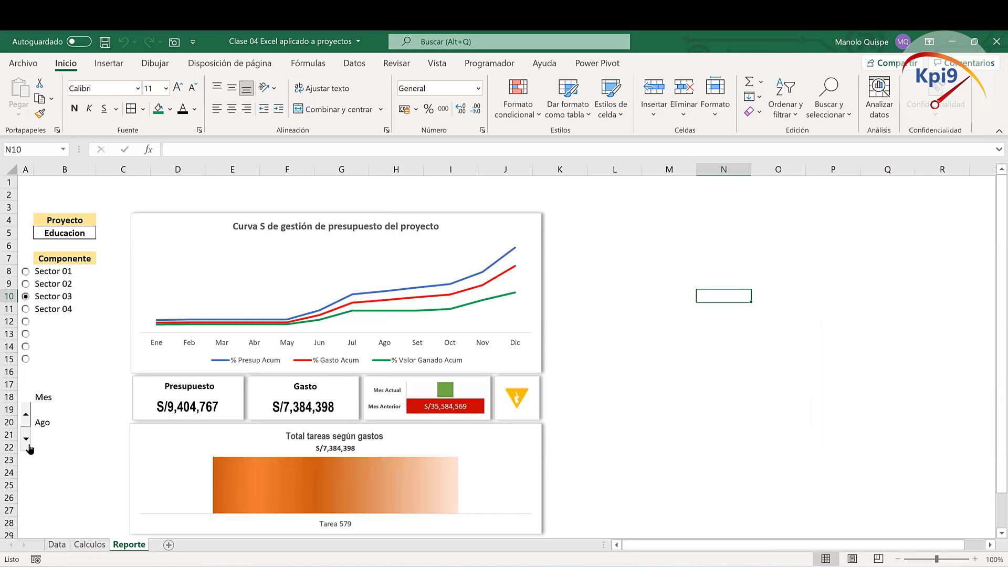
left_click(27, 443)
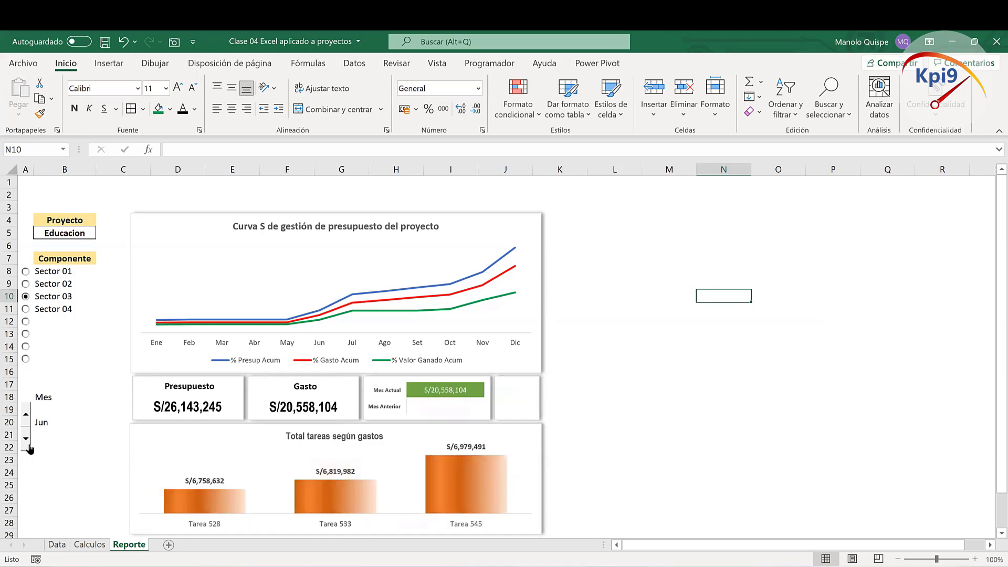
left_click(29, 446)
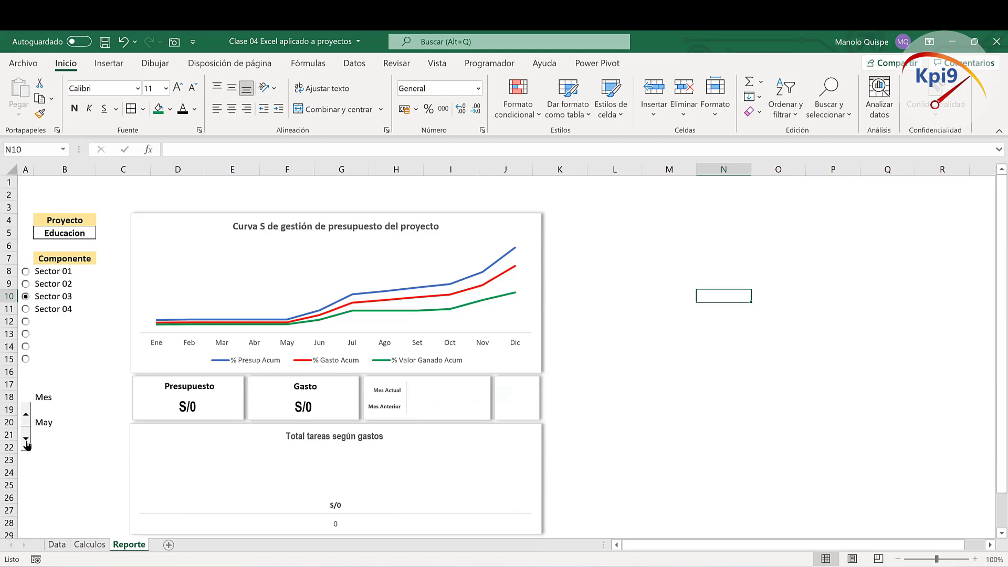
left_click(26, 439)
Step: Step the dashboard month forward from May through to Dic
left_click(25, 418)
left_click(26, 417)
left_click(25, 417)
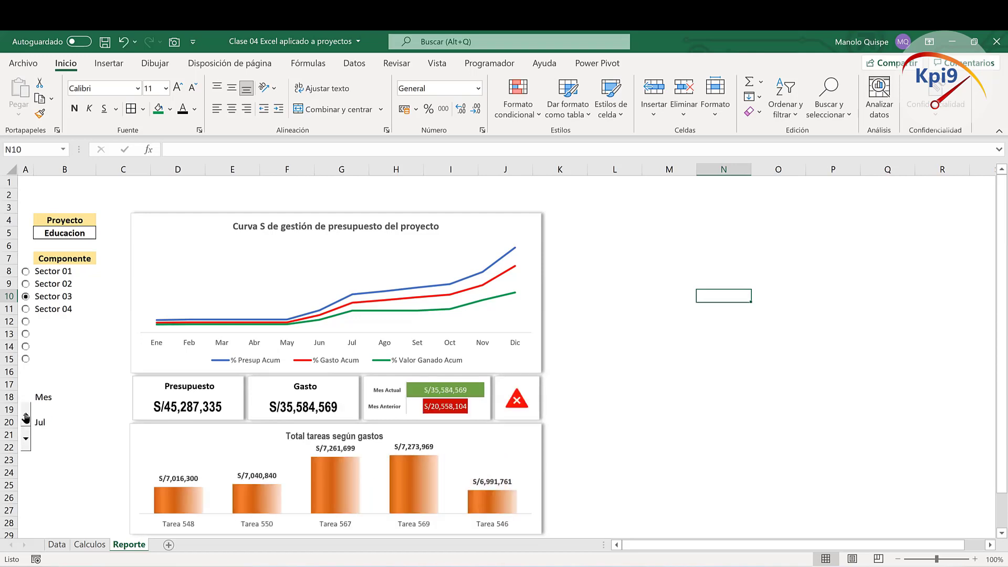
left_click(25, 417)
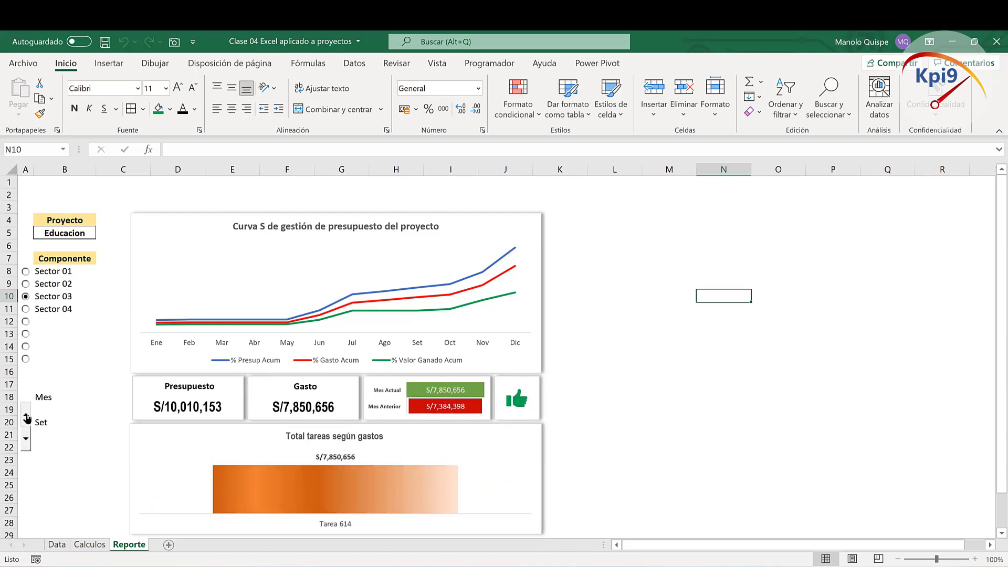
left_click(27, 417)
left_click(27, 417)
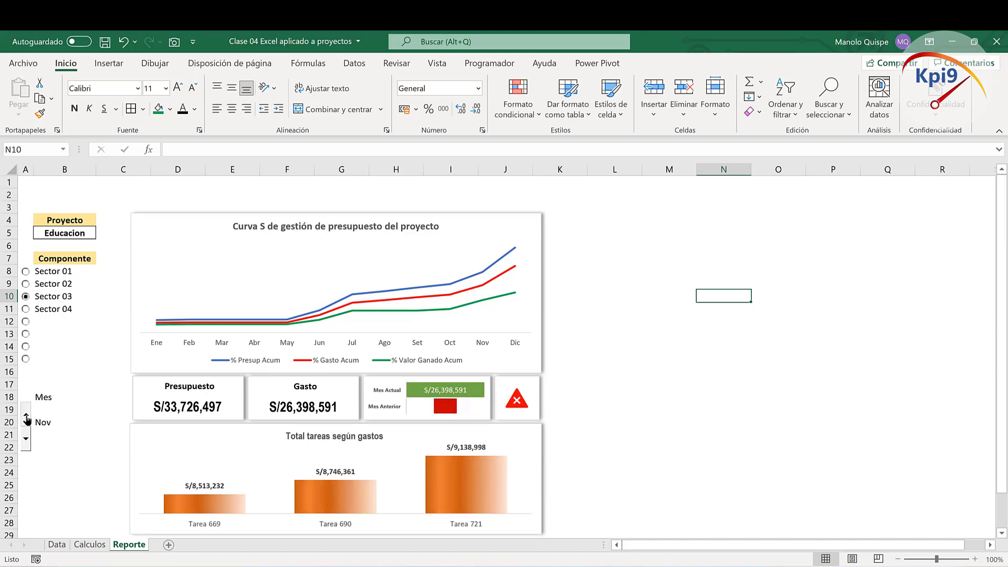
left_click(26, 417)
left_click(666, 346)
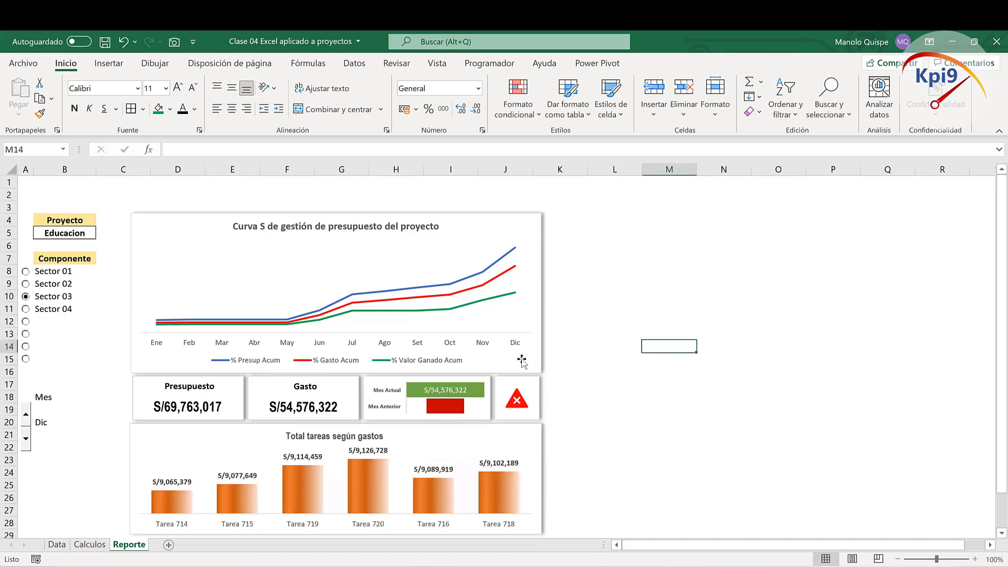
mouse_move(445, 406)
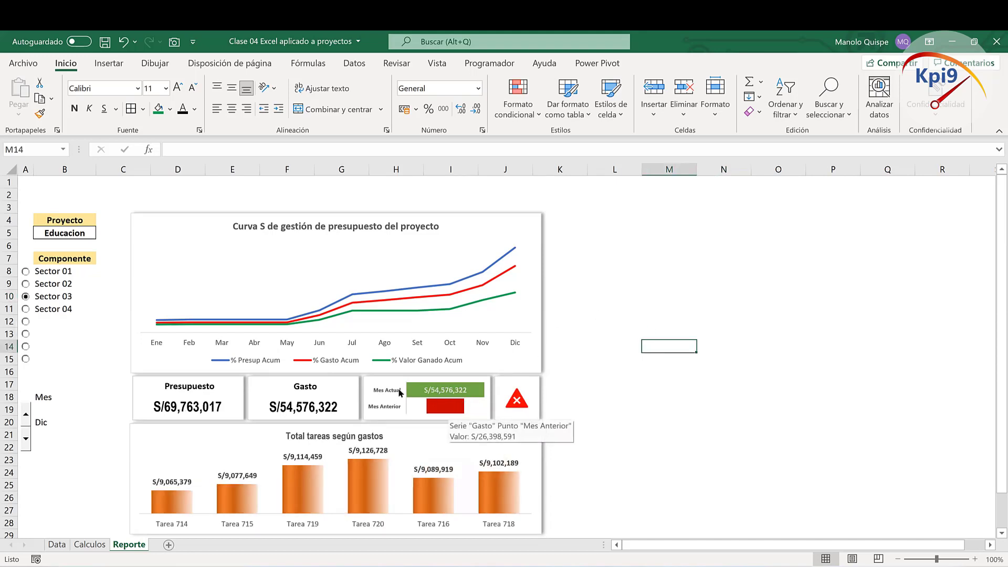
key("Up")
key("Up")
key("Up")
key("Up")
key("Up")
key("Up")
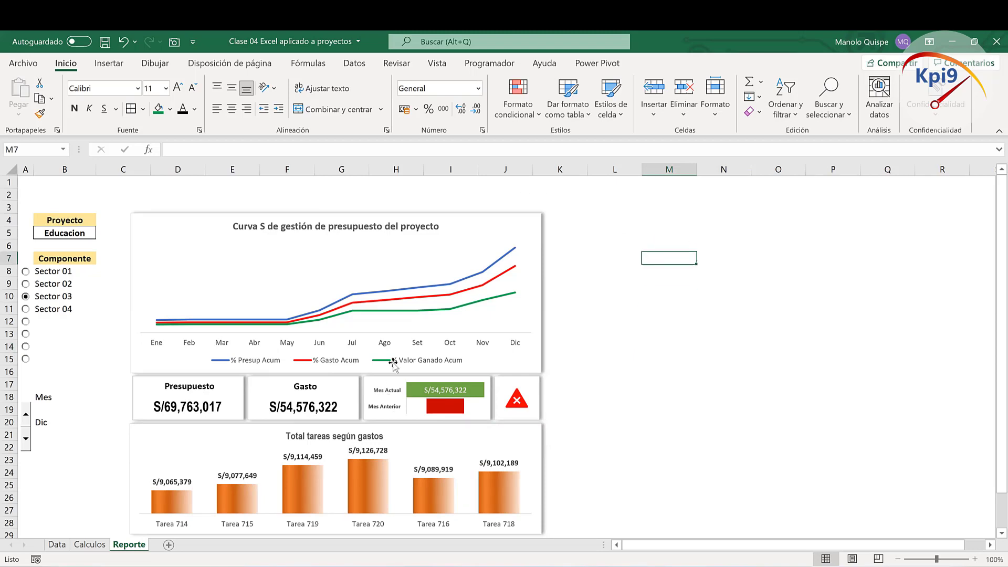
Step: On Calculos, copy the Nombre Mes and Mes headers with the first month row (Q3:R4)
left_click(91, 546)
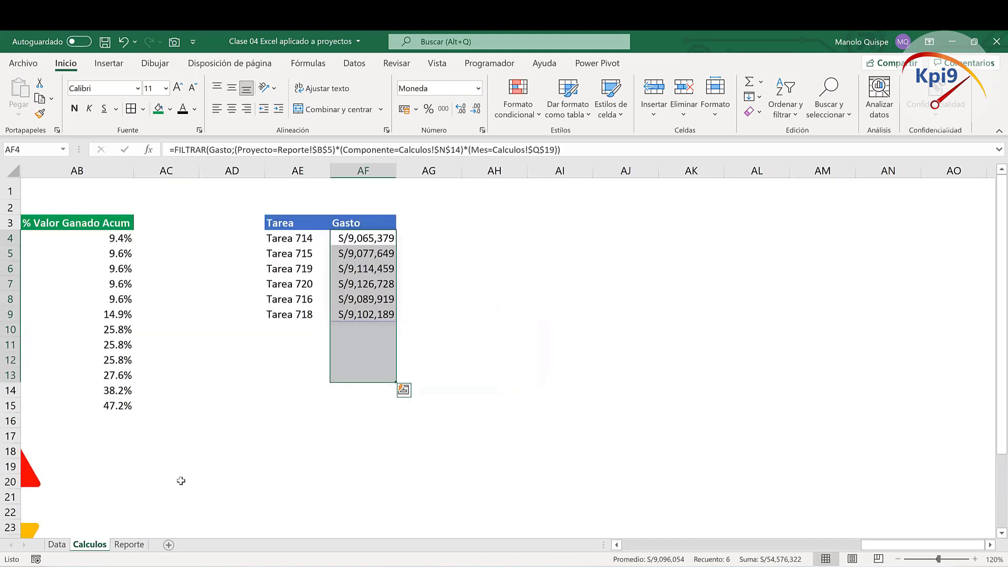
left_click(320, 493)
scroll(850, 545, "left", 3)
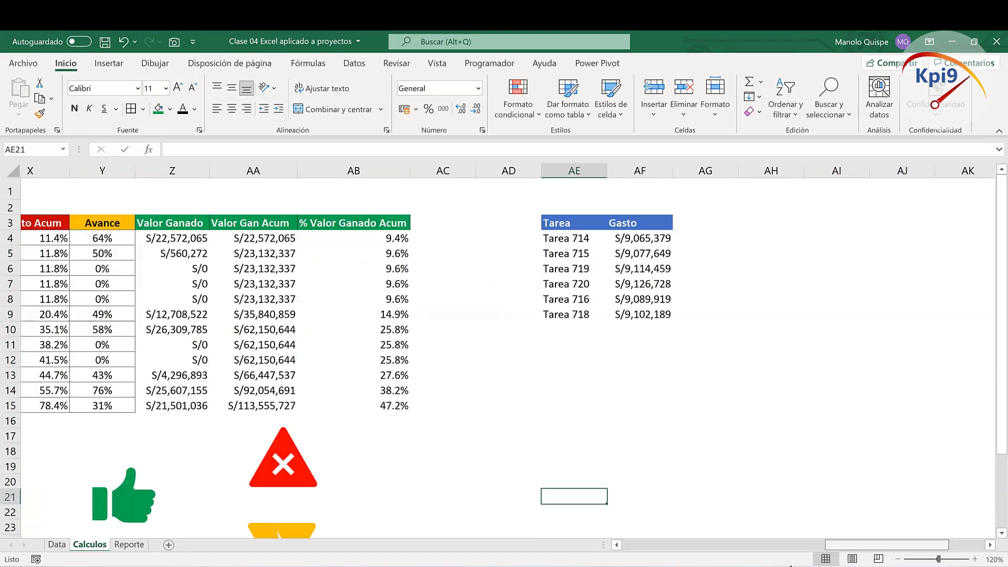
scroll(791, 565, "left", 1)
scroll(791, 565, "left", 2)
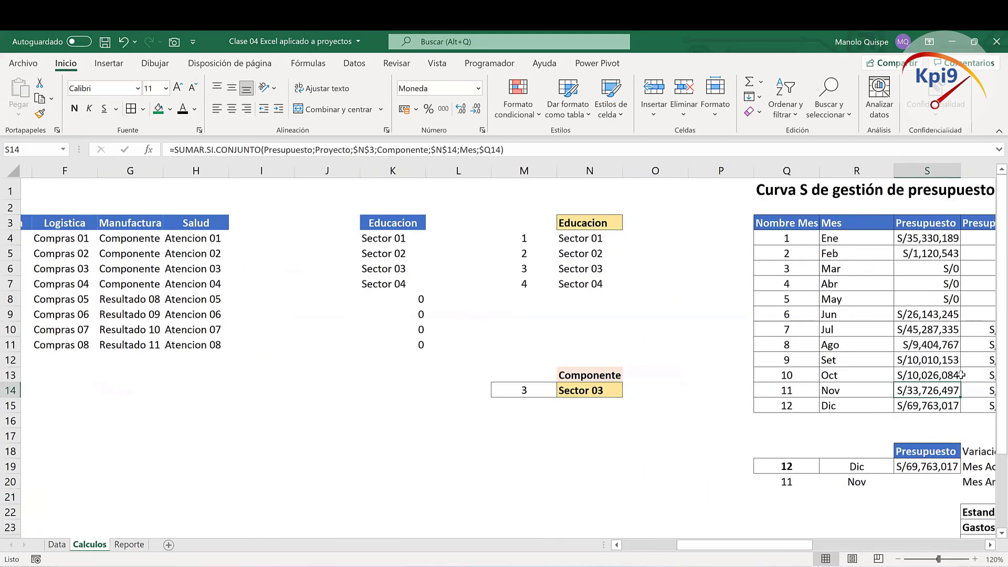
key("ctrl+Right")
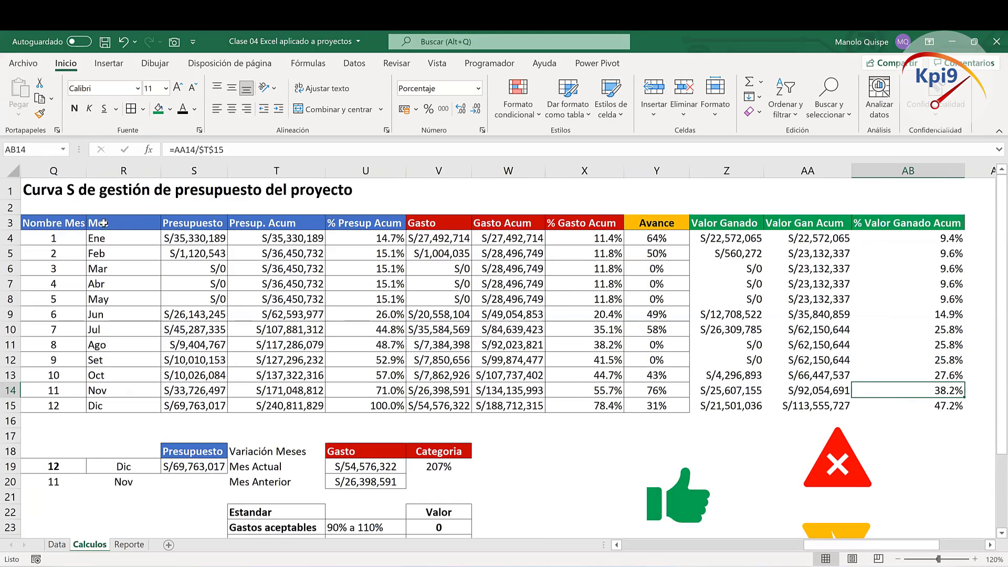
left_click_drag(65, 230, 120, 252)
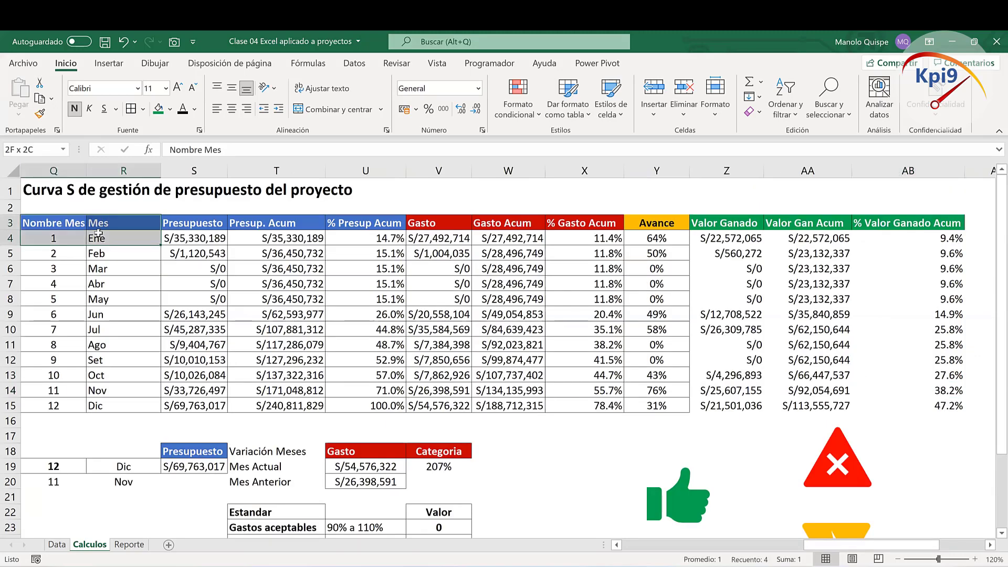
key("ctrl+c")
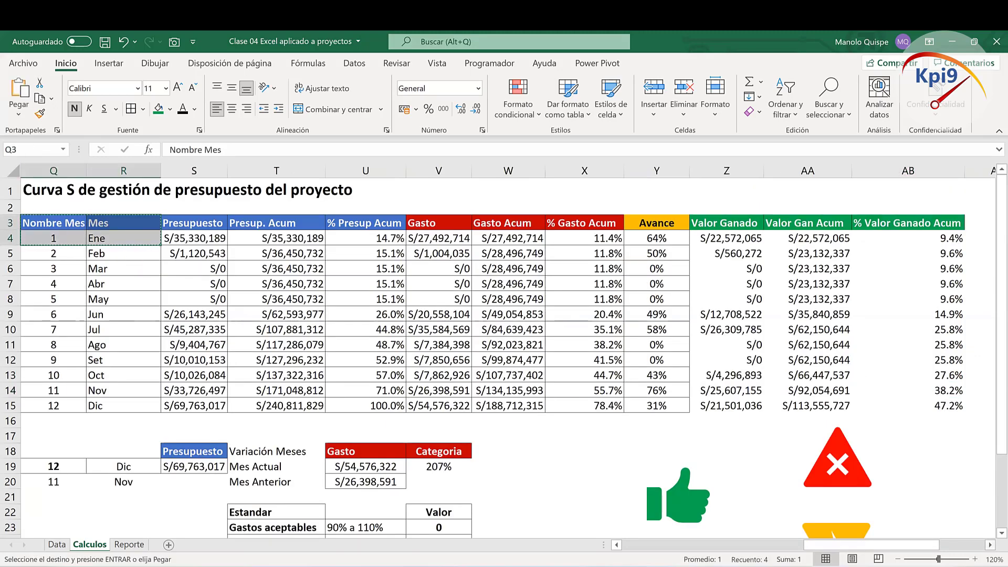
scroll(508, 357, "right", 1)
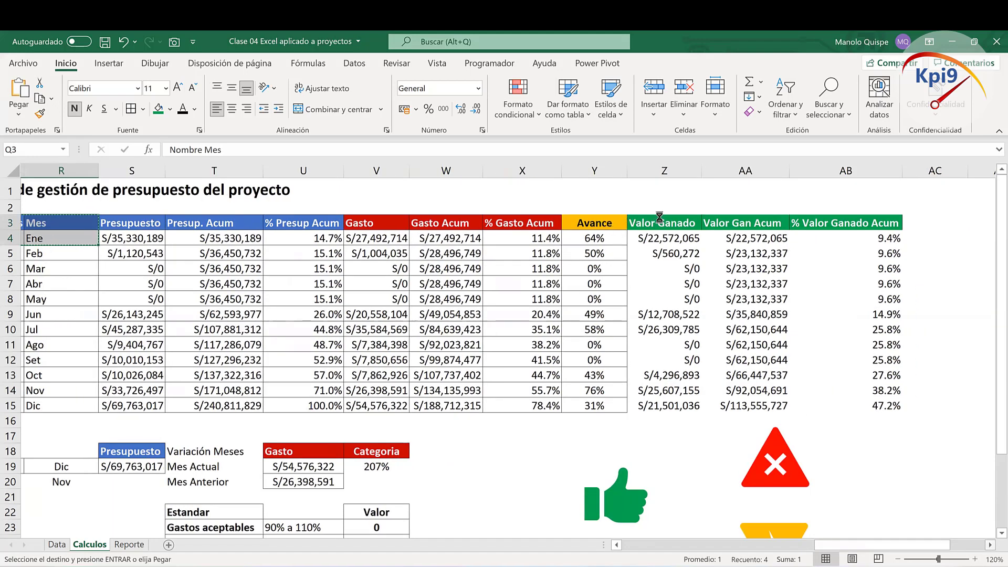
Step: Paste the headers into AI3, right-align AI4, and fill month names Ene to Dic down AJ
left_click(650, 238)
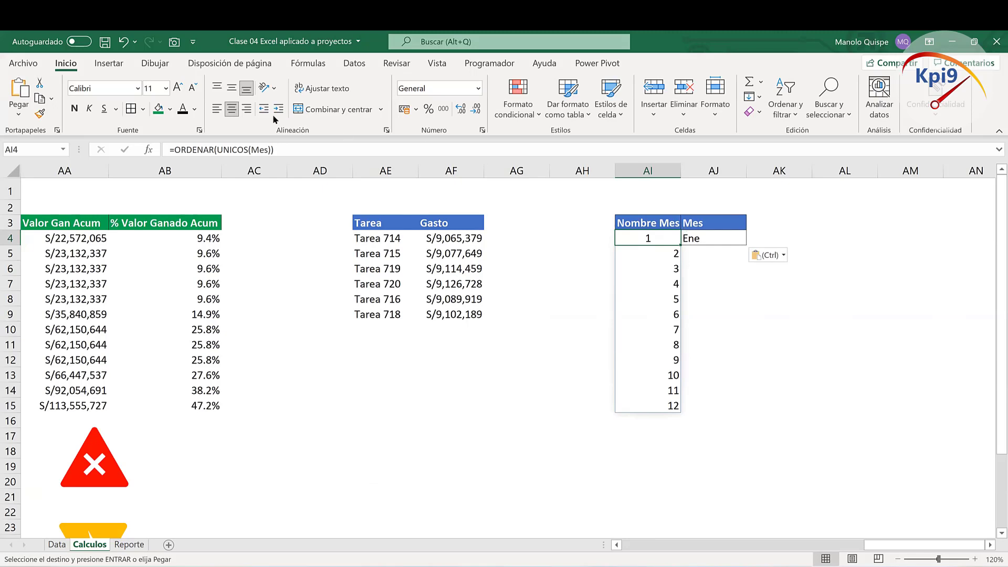
left_click(232, 109)
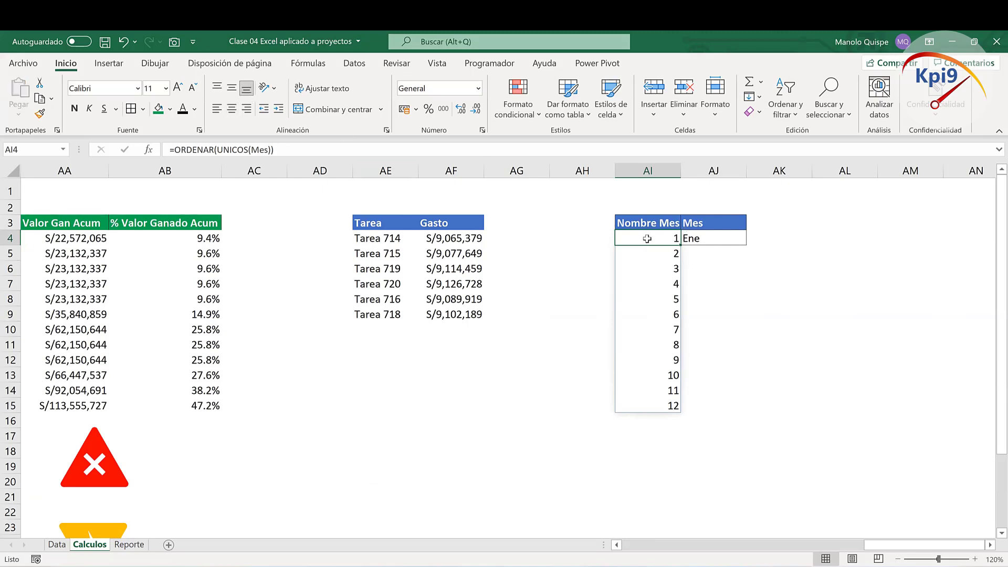
left_click(743, 239)
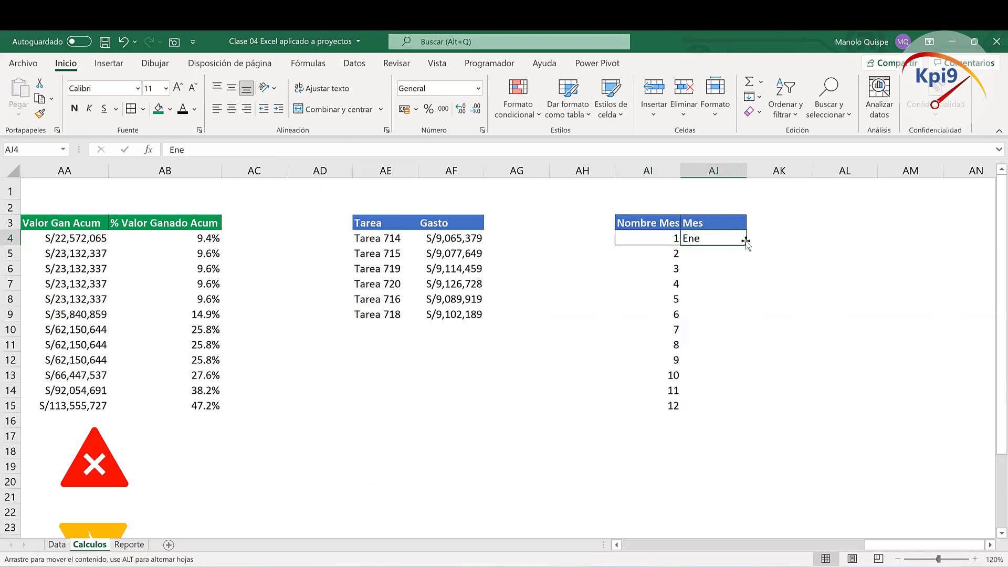
double_click(745, 242)
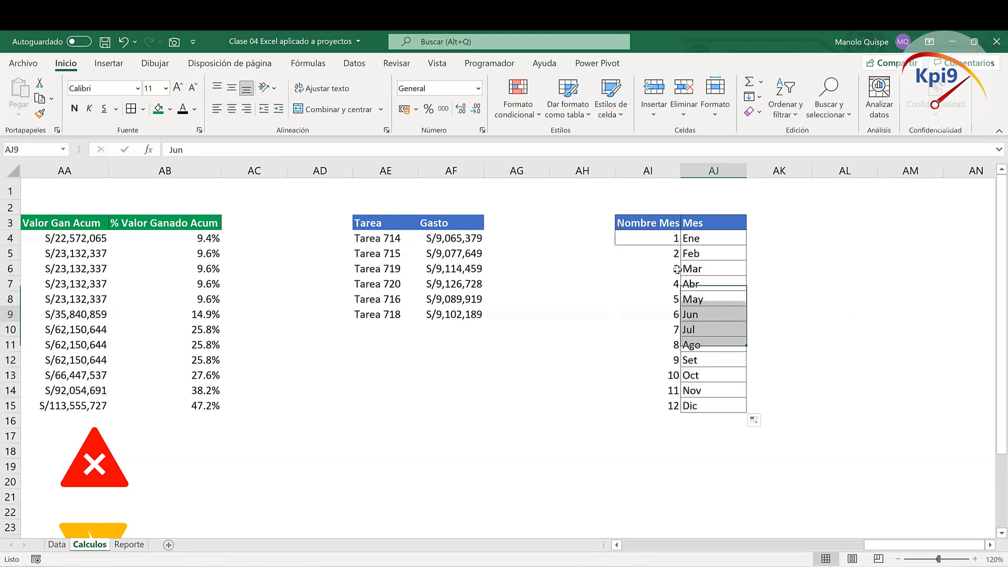
left_click_drag(657, 241, 707, 405)
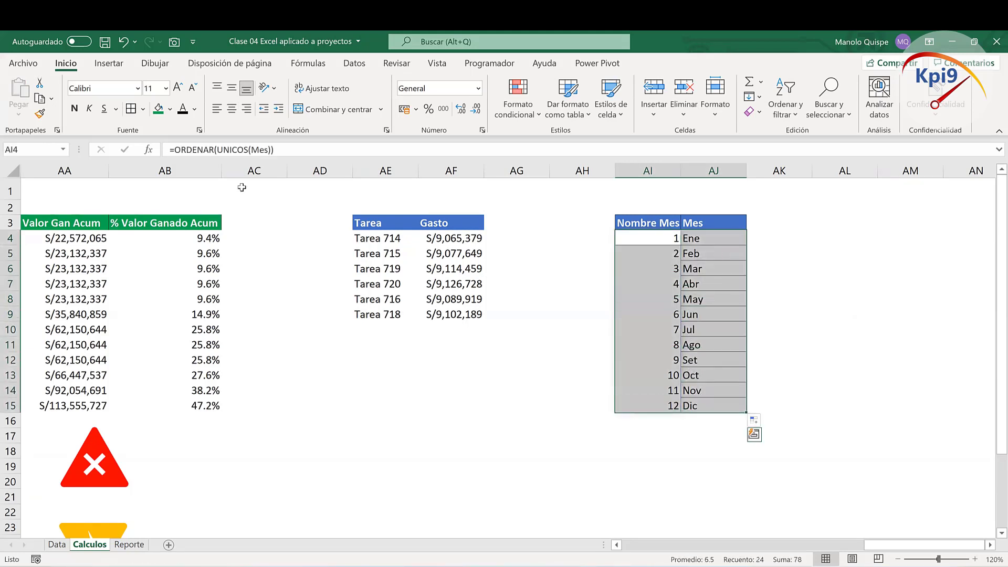
left_click(789, 337)
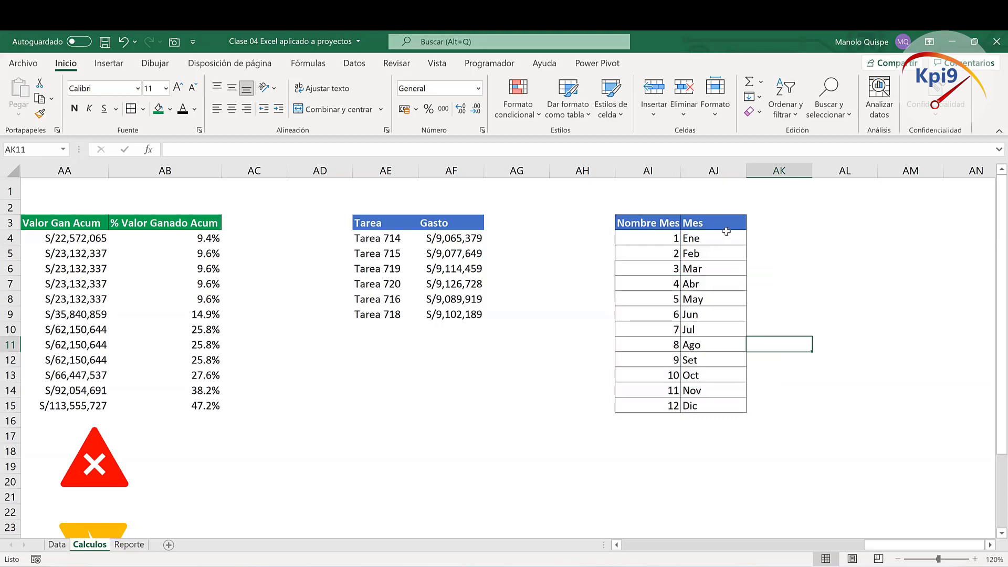
left_click(781, 223)
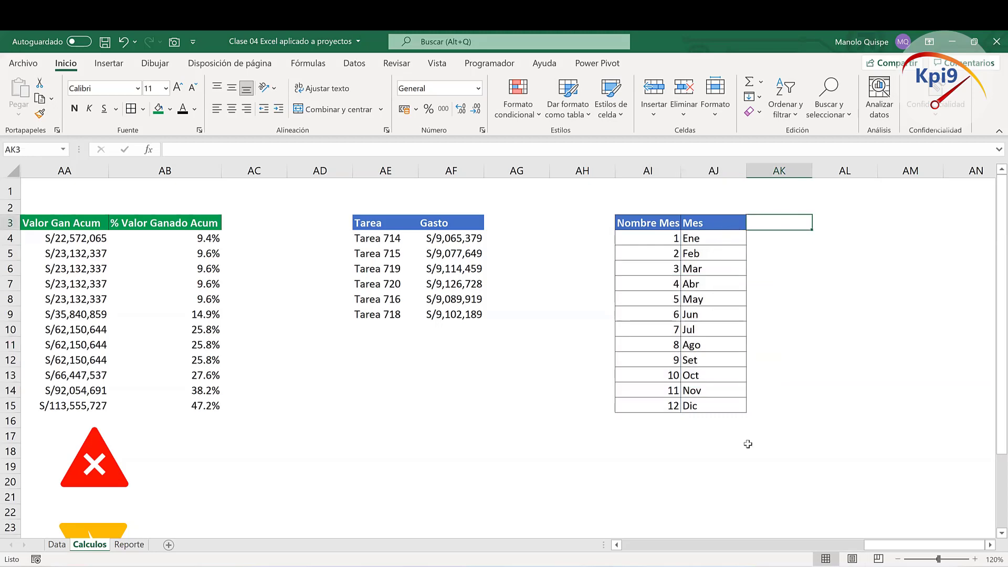
scroll(747, 444, "left", 5)
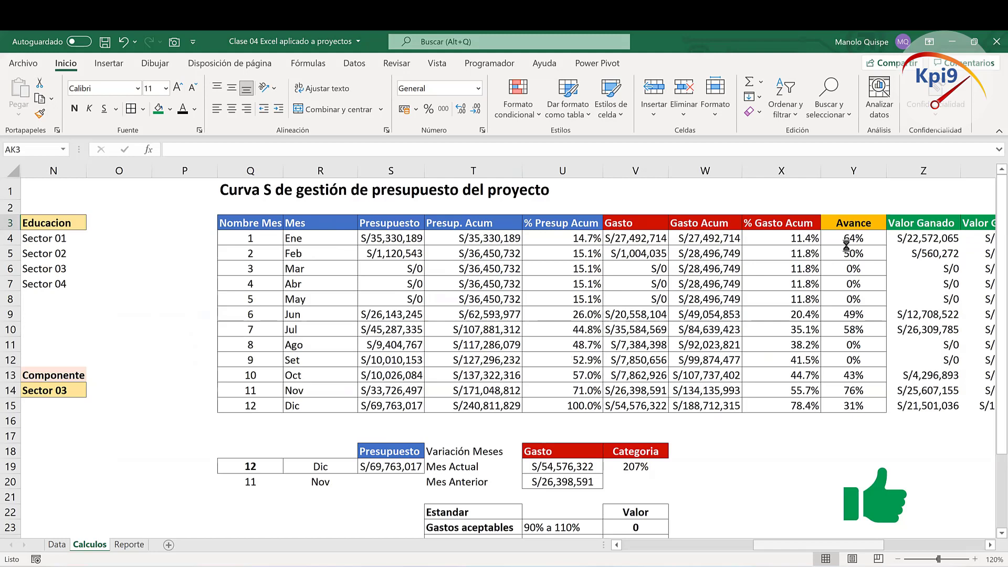
Step: Copy the Avance header and first formula from Y3:Y4 into AK3
left_click_drag(853, 222, 853, 238)
key("ctrl+c")
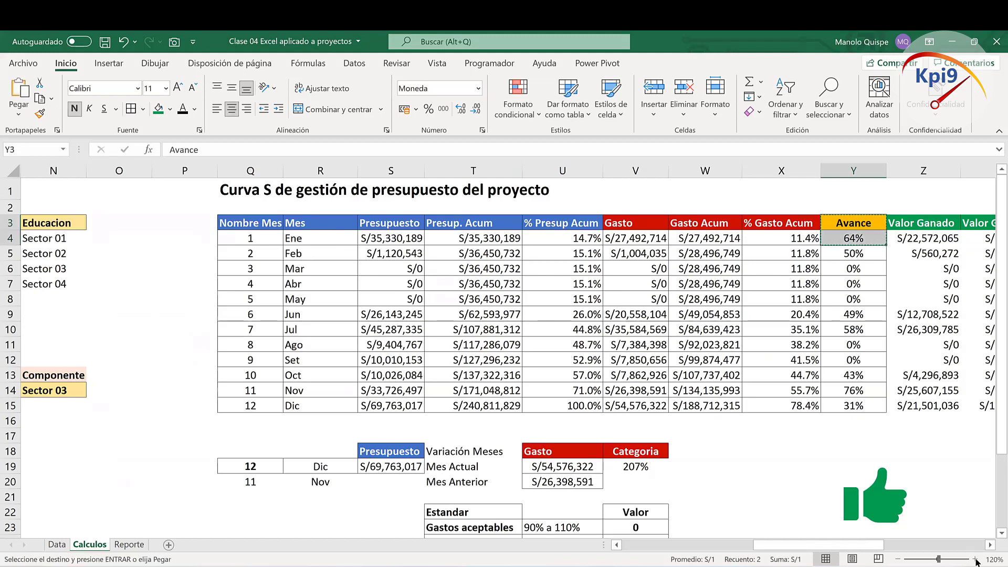
scroll(977, 562, "right", 5)
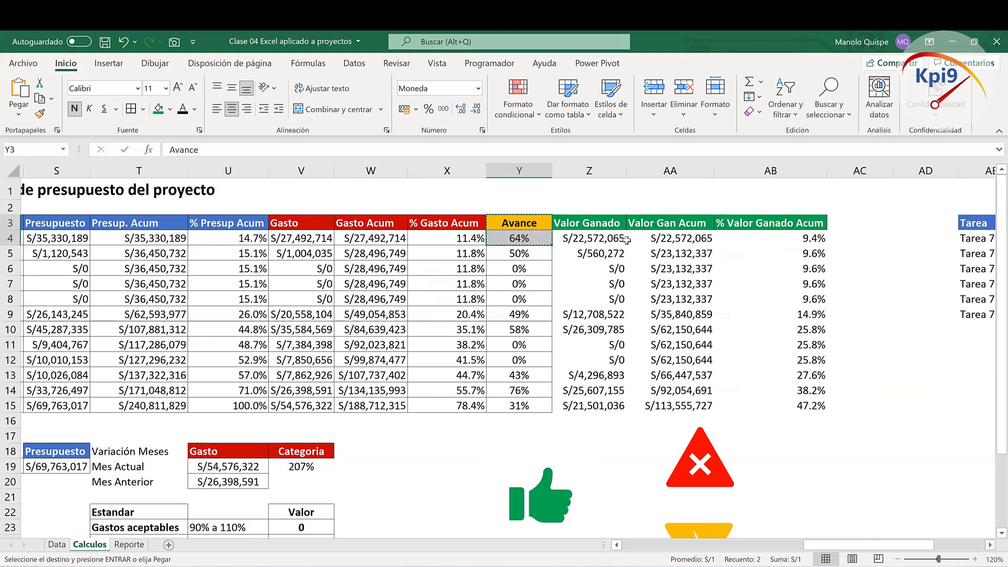
scroll(626, 240, "right", 11)
left_click(513, 223)
key("ctrl+v")
Step: Fill the AK4 Avance formula down to AK15, covering Ene through Dic
left_click(513, 238)
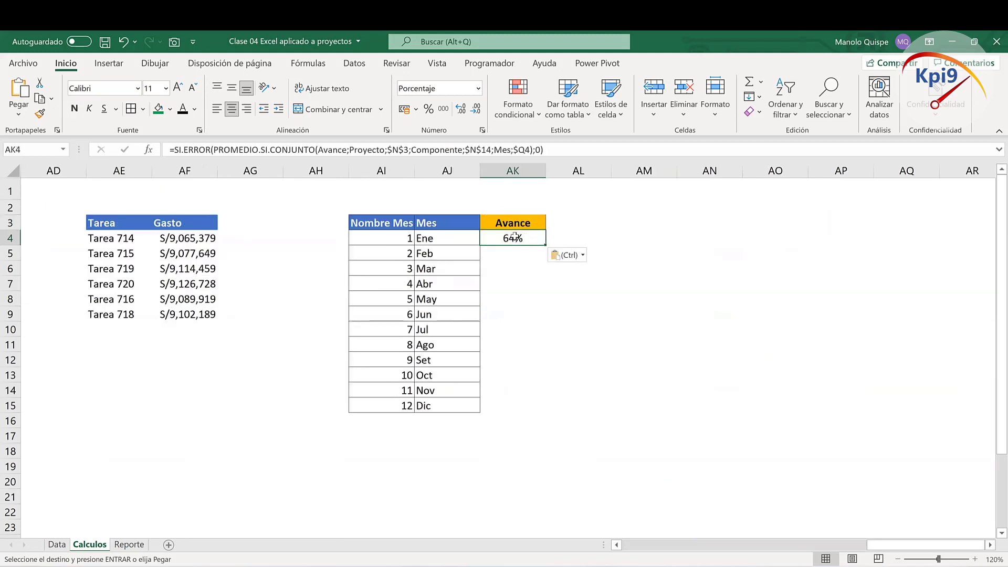
double_click(514, 238)
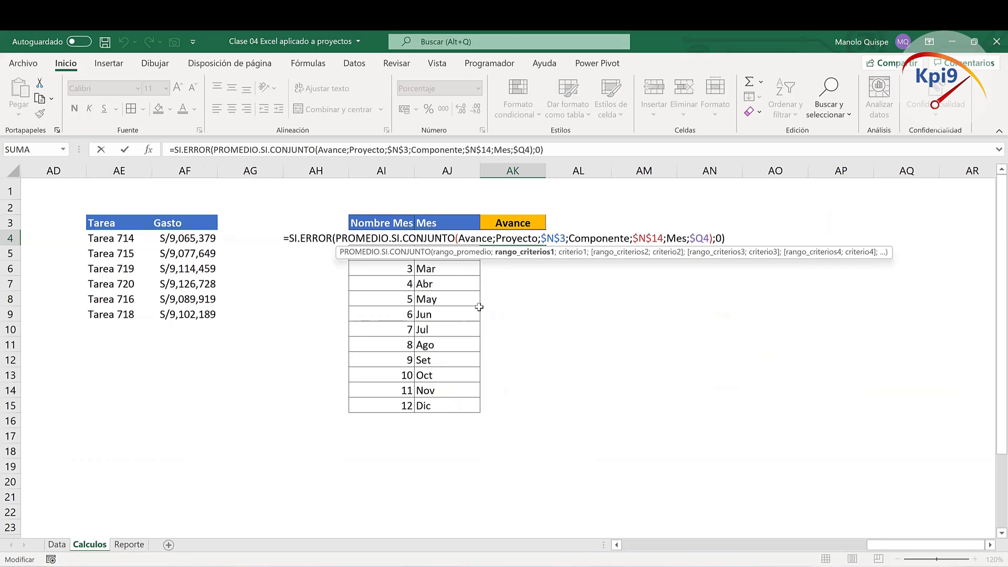
key("Escape")
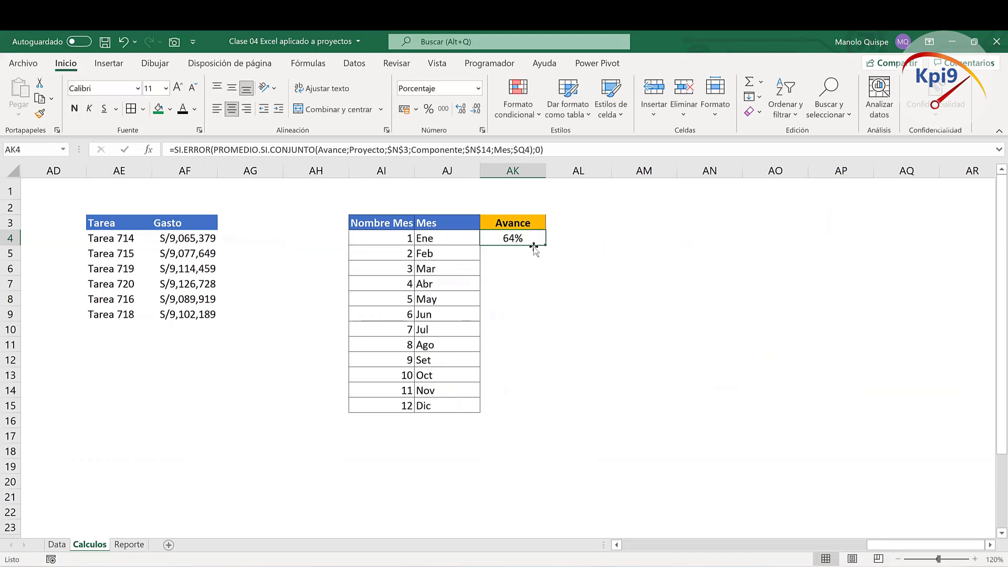
left_click_drag(533, 245, 538, 407)
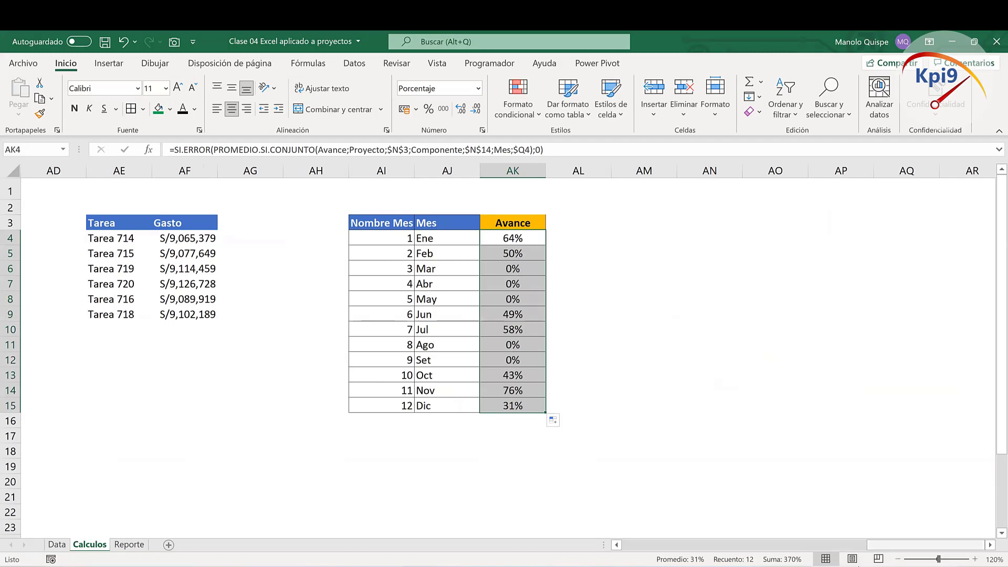
Step: Review the Avance formula references for several months, then select Mes and Avance (AJ3:AK15)
left_click_drag(926, 544, 782, 544)
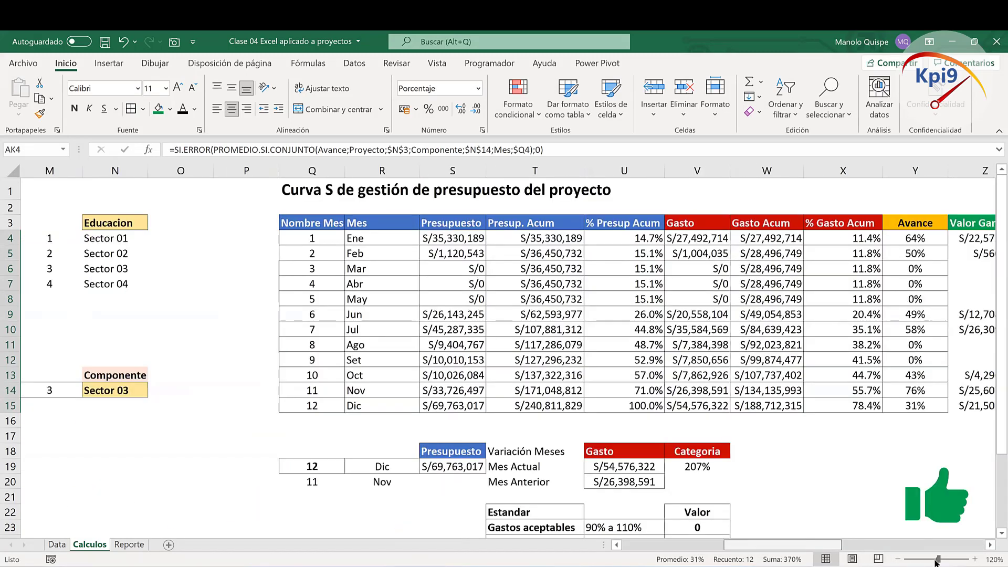
key("Return")
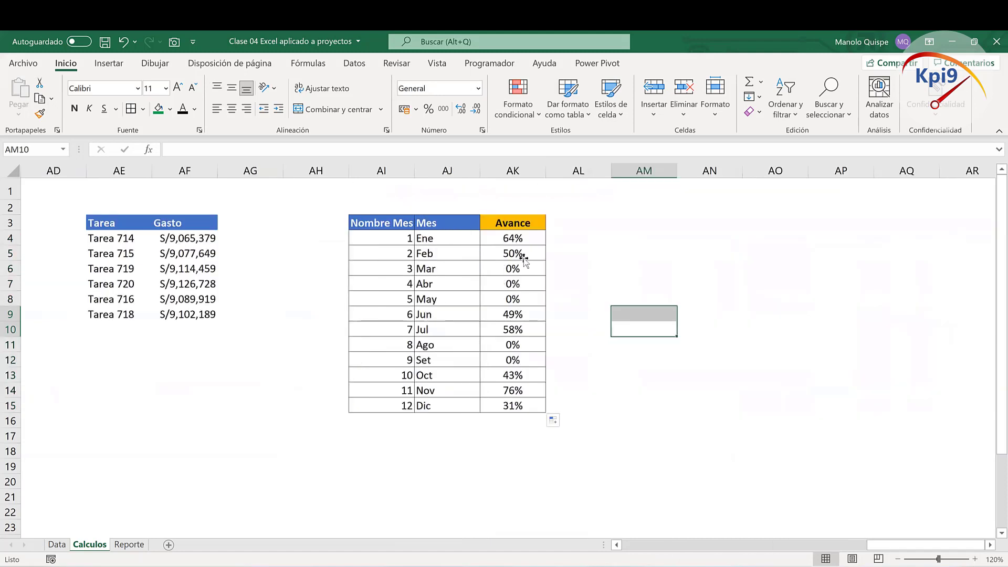
key("Up")
key("Up")
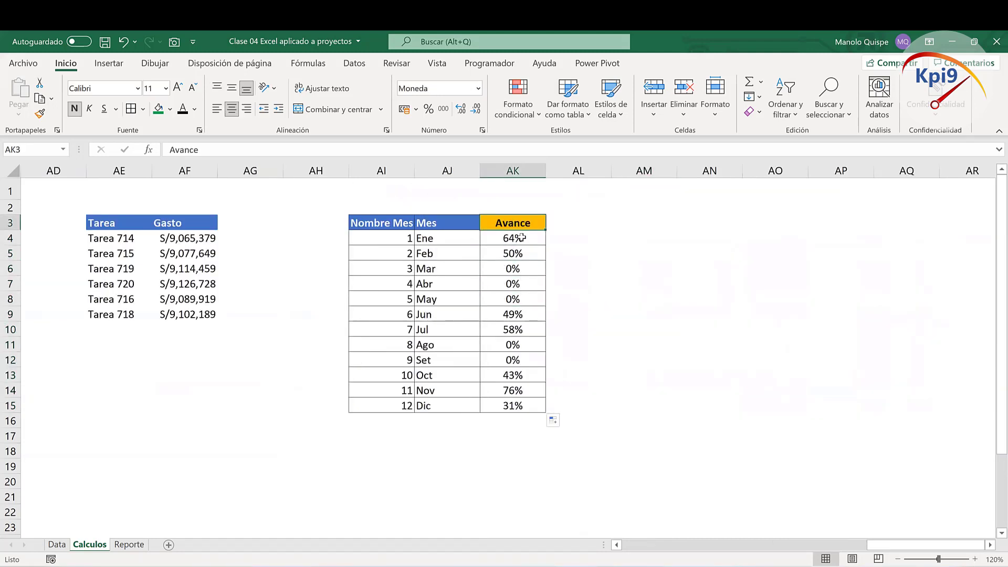
double_click(522, 237)
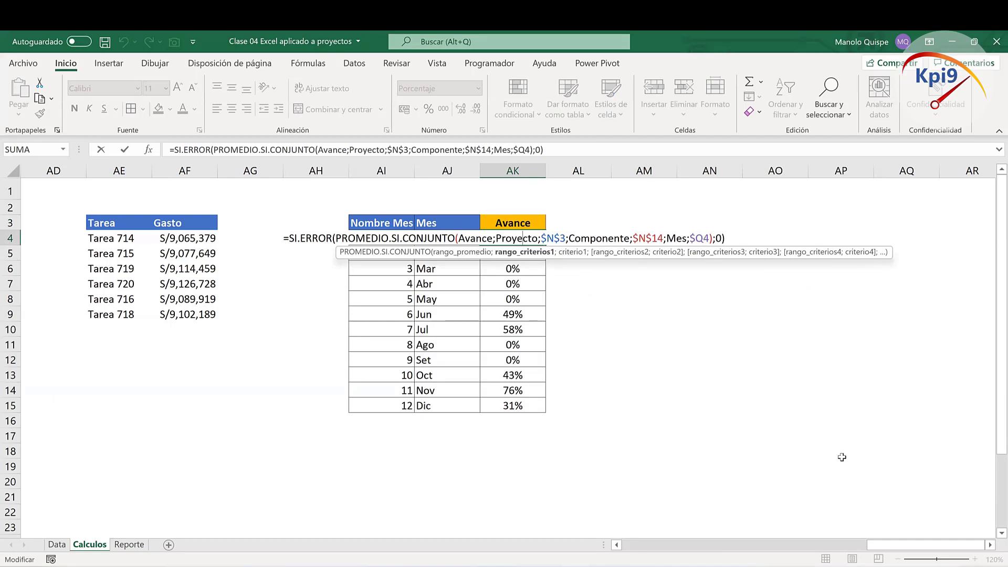
scroll(841, 456, "left", 6)
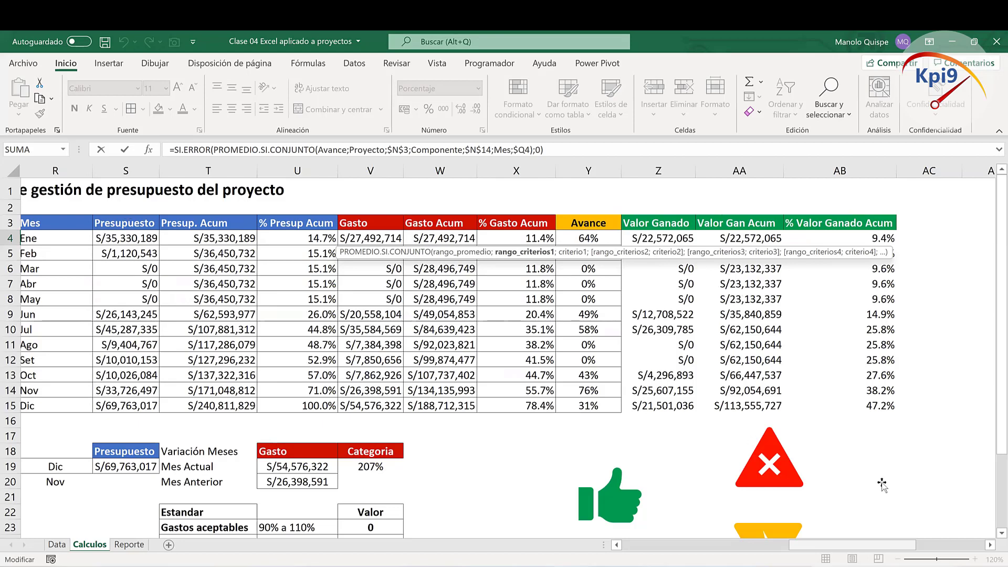
scroll(882, 483, "left", 1)
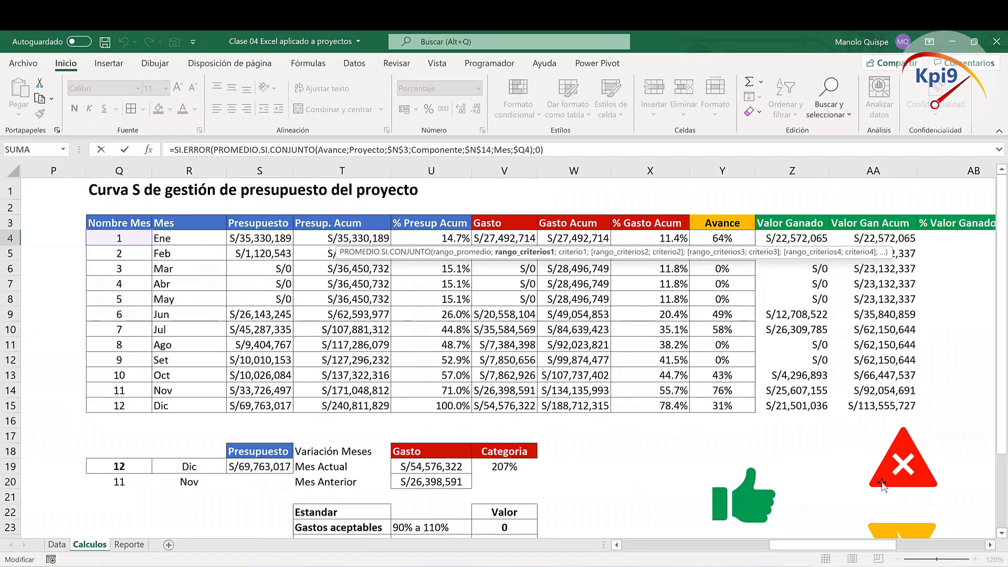
scroll(882, 483, "right", 5)
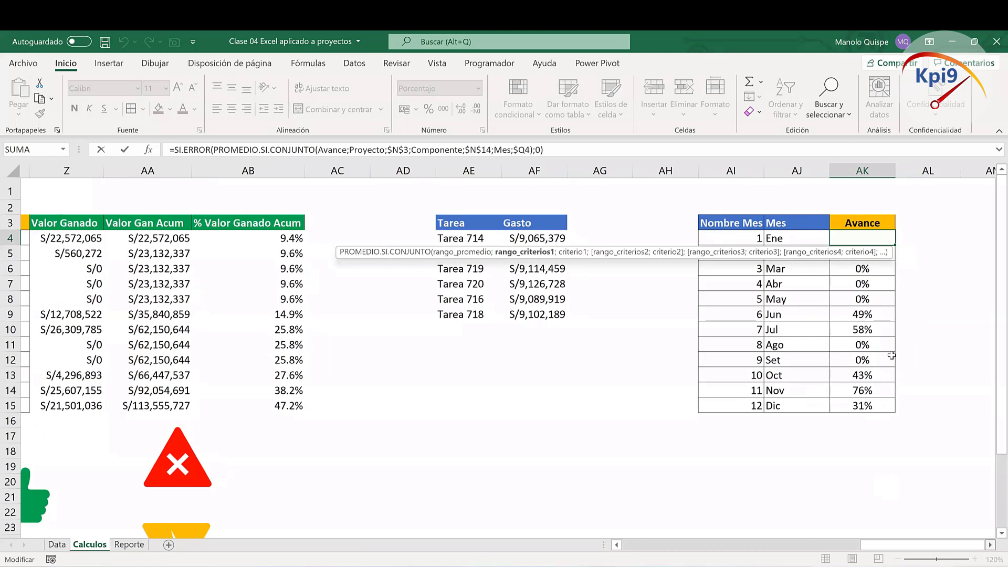
key("ctrl+Return")
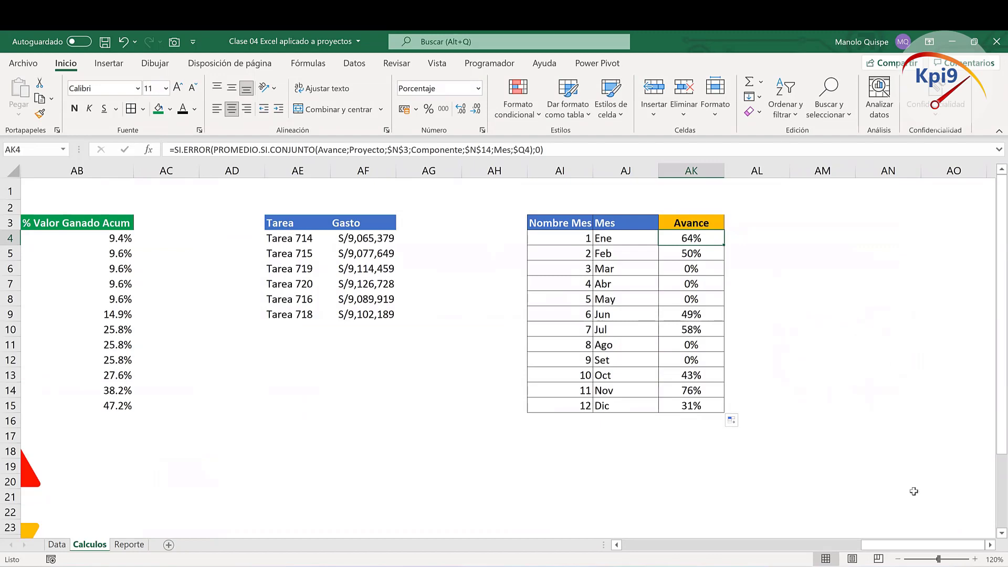
scroll(709, 389, "right", 1)
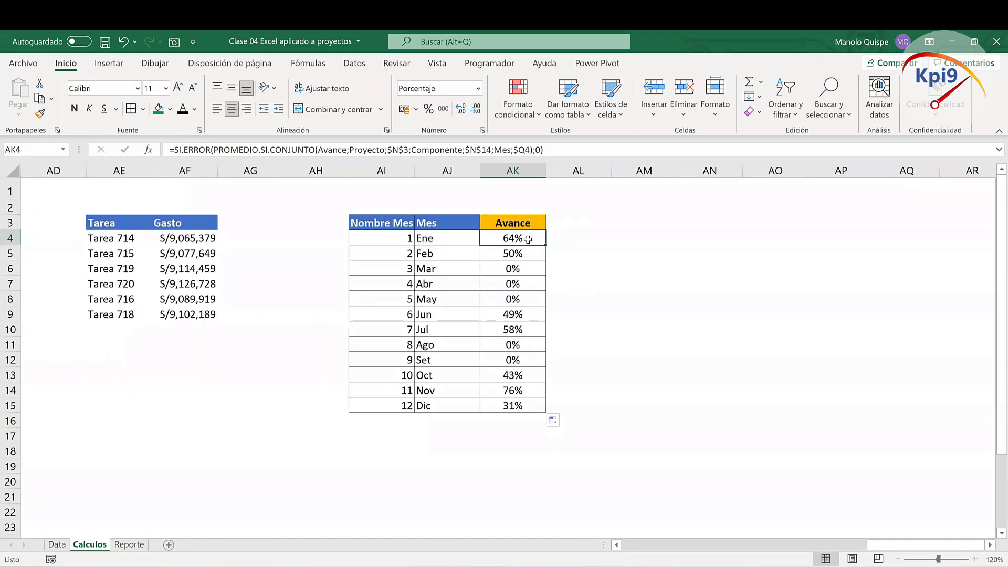
left_click(527, 267)
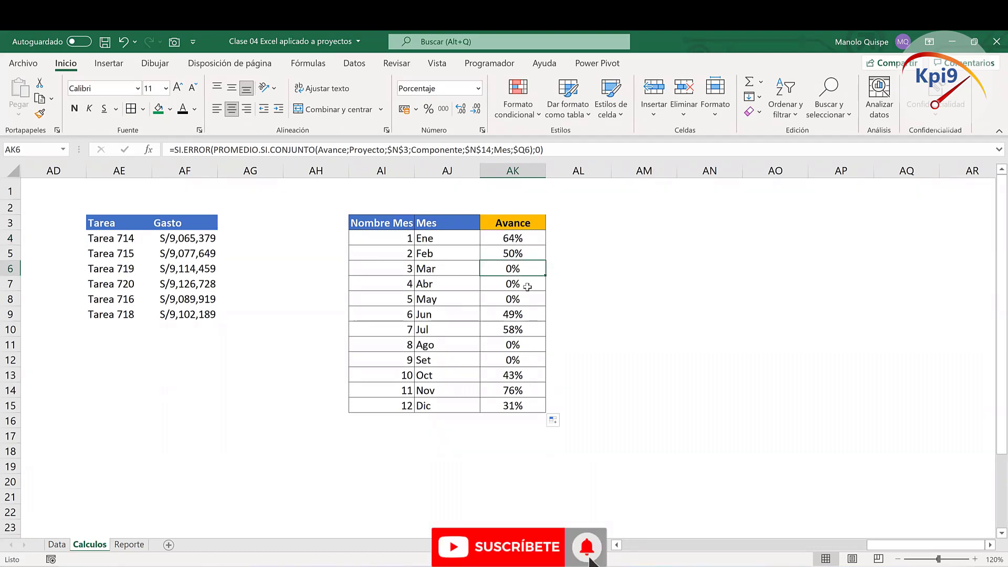
left_click(527, 281)
left_click(522, 315)
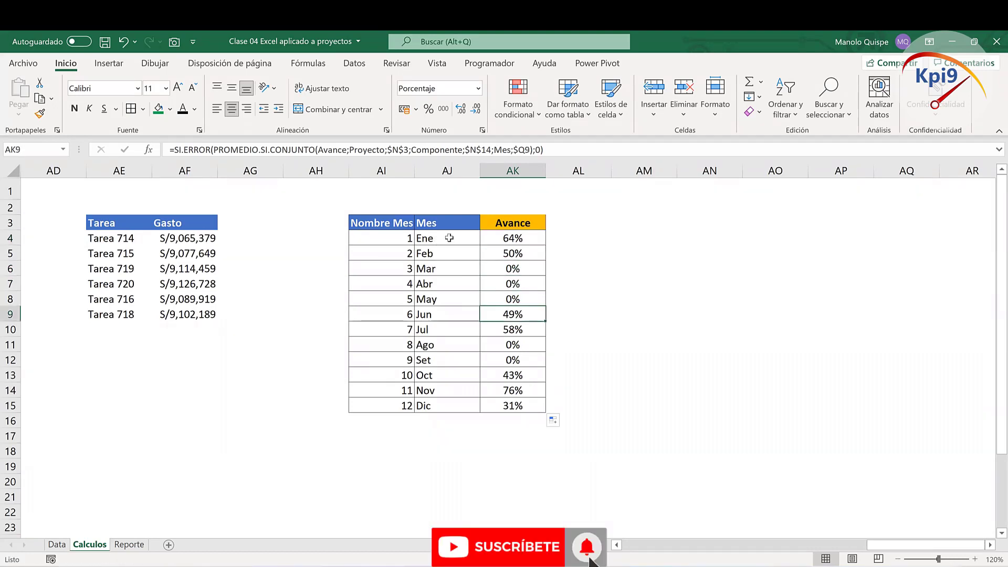
left_click_drag(433, 224, 525, 405)
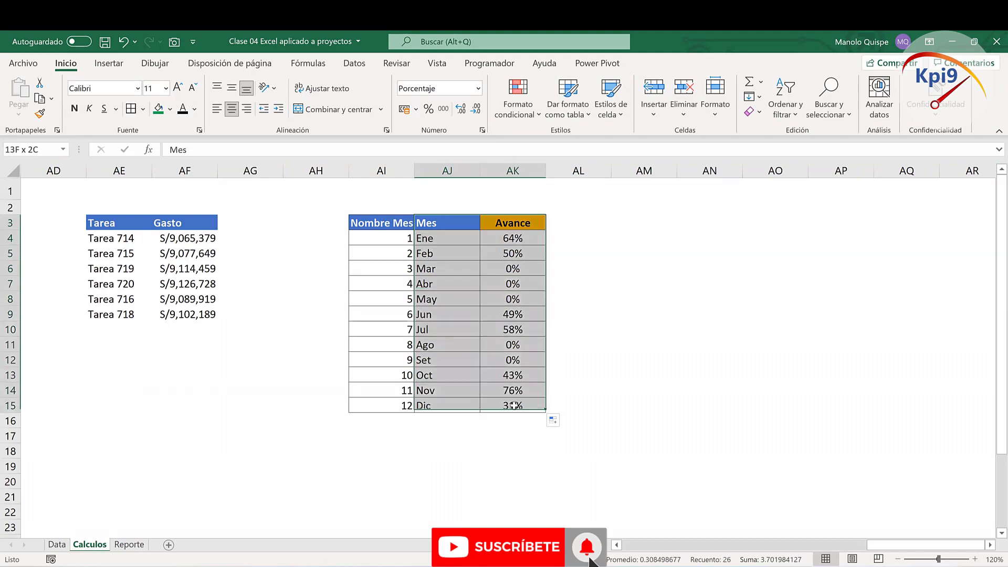
Step: Insert a basic line chart of the monthly Avance values from the Insertar tab
left_click(109, 63)
left_click(389, 96)
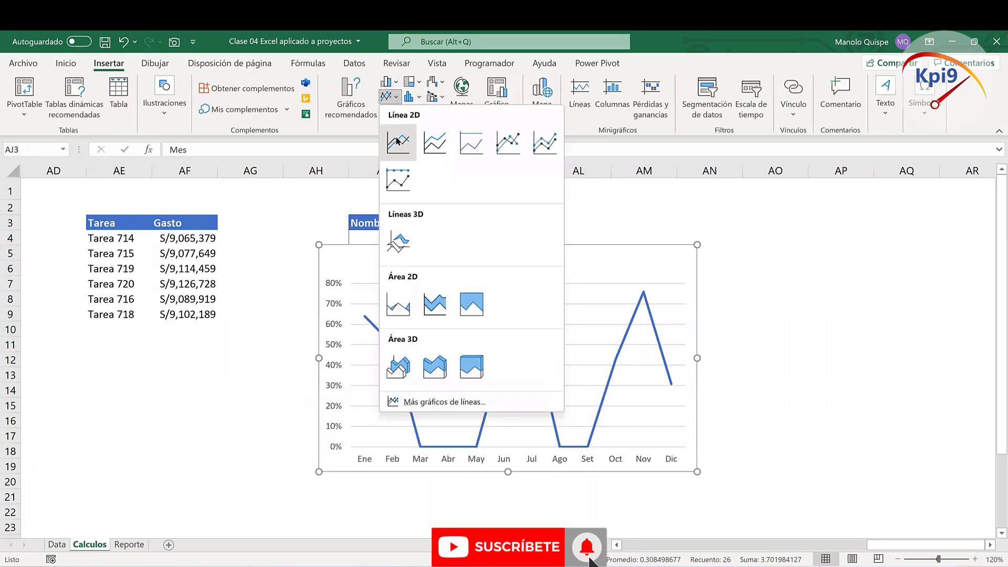
left_click(397, 142)
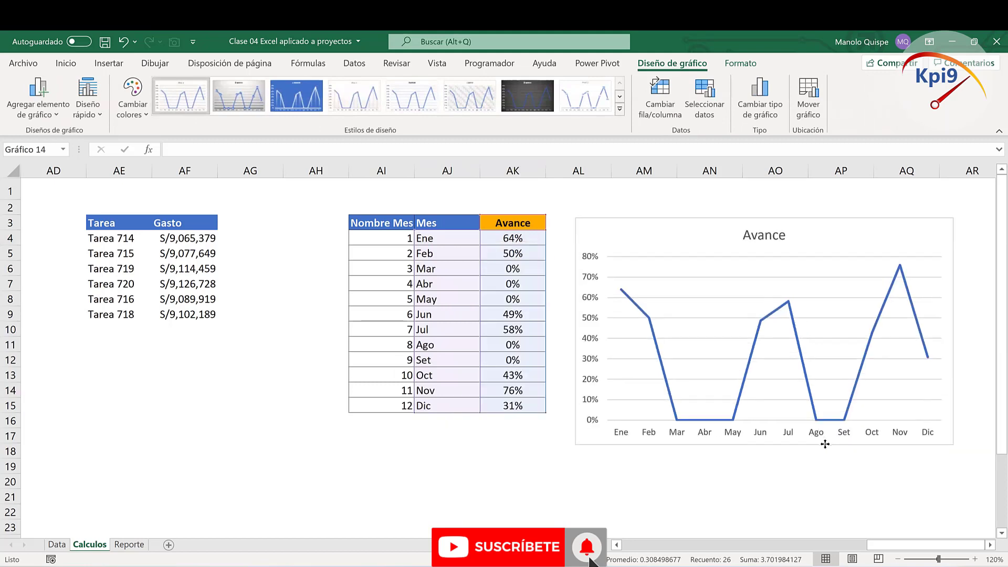
Step: Place the Avance chart beside the month table, making it wider and shorter
left_click_drag(779, 449, 892, 417)
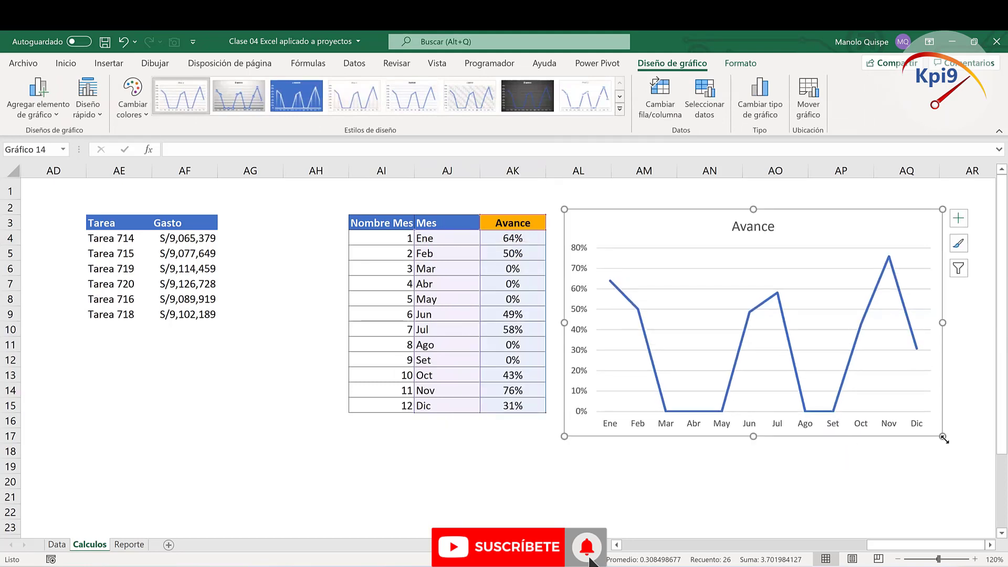
left_click_drag(951, 429, 967, 405)
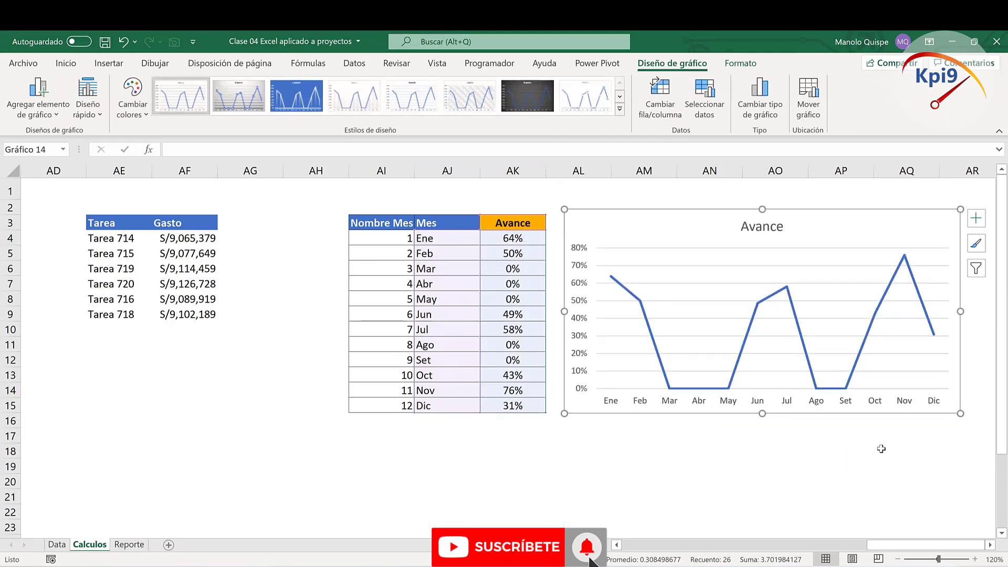
left_click(854, 451)
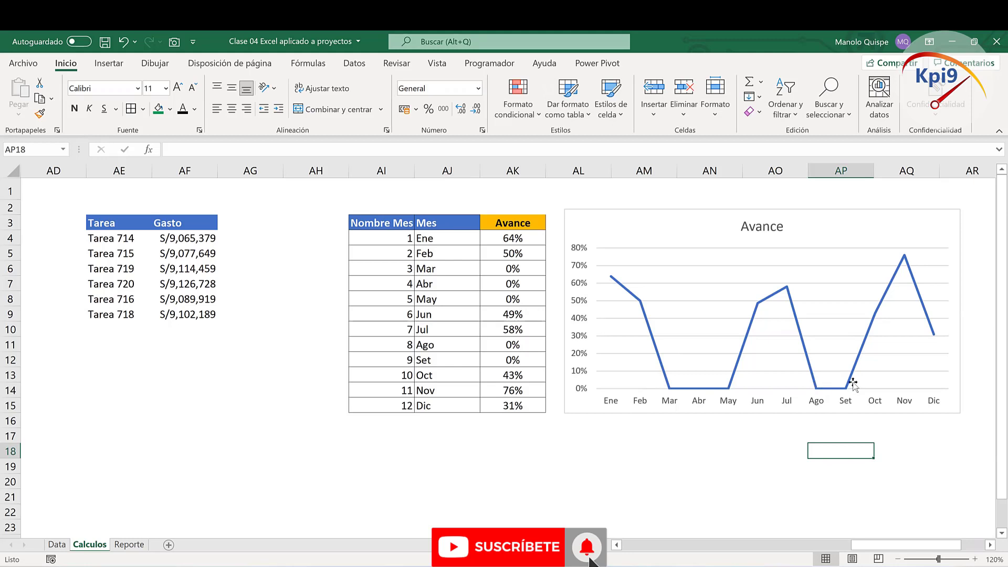
left_click(714, 444)
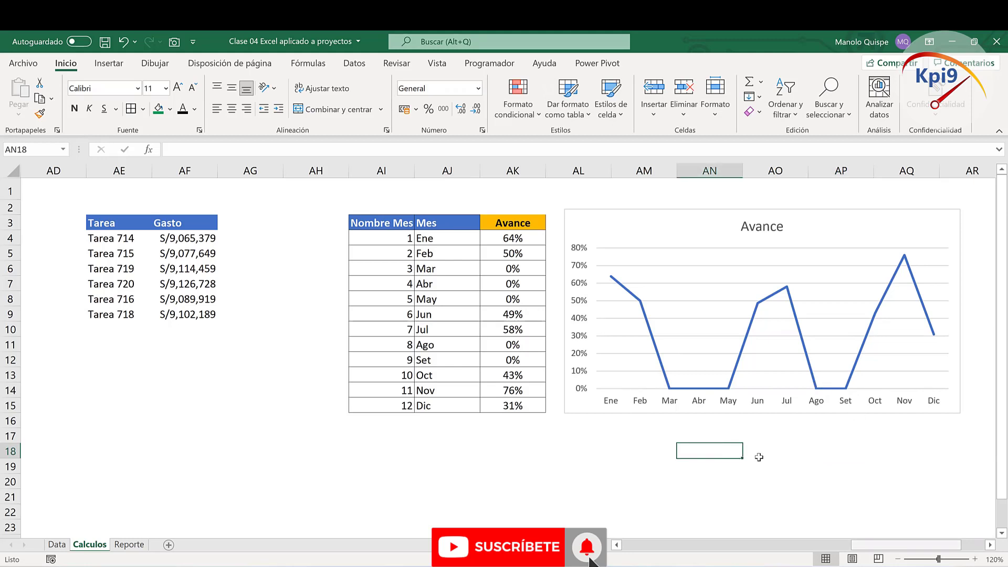
scroll(759, 457, "right", 1)
scroll(759, 456, "right", 1)
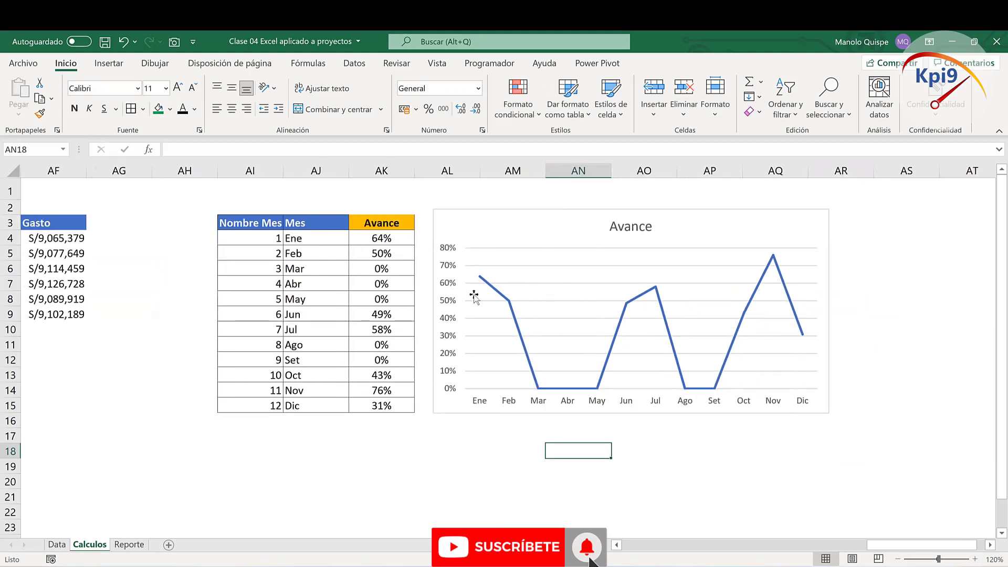
Step: Try removing the 0 fallback from AK7's Avance formula, then abandon the edit
left_click(399, 240)
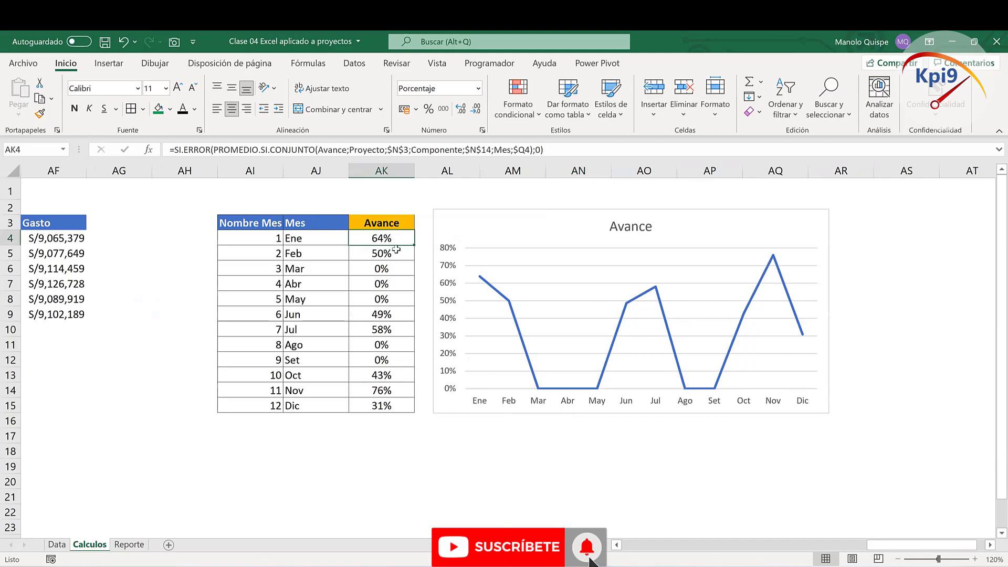
left_click(391, 268)
left_click(395, 287)
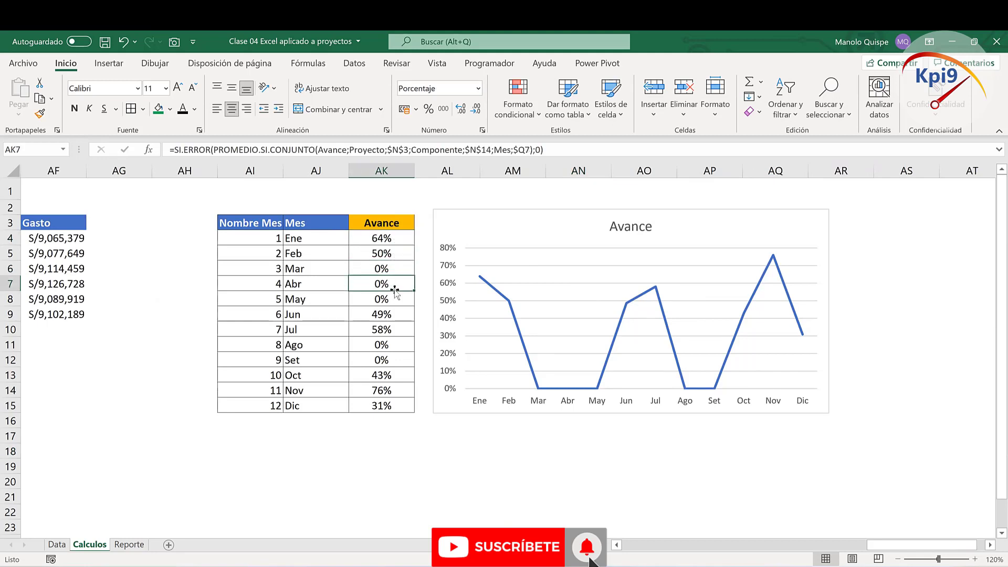
left_click(545, 149)
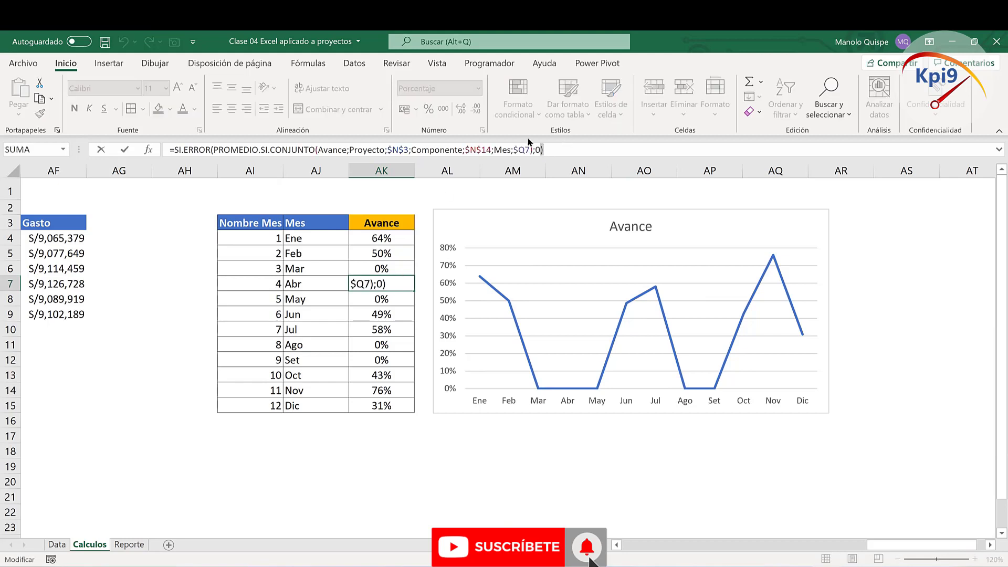
left_click(544, 149)
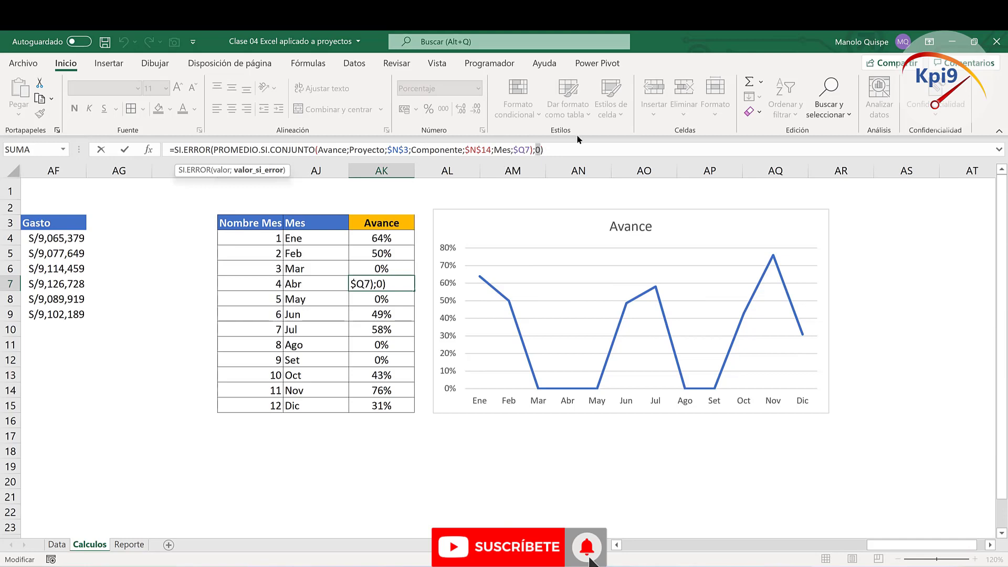
key("BackSpace")
key("ctrl+Return")
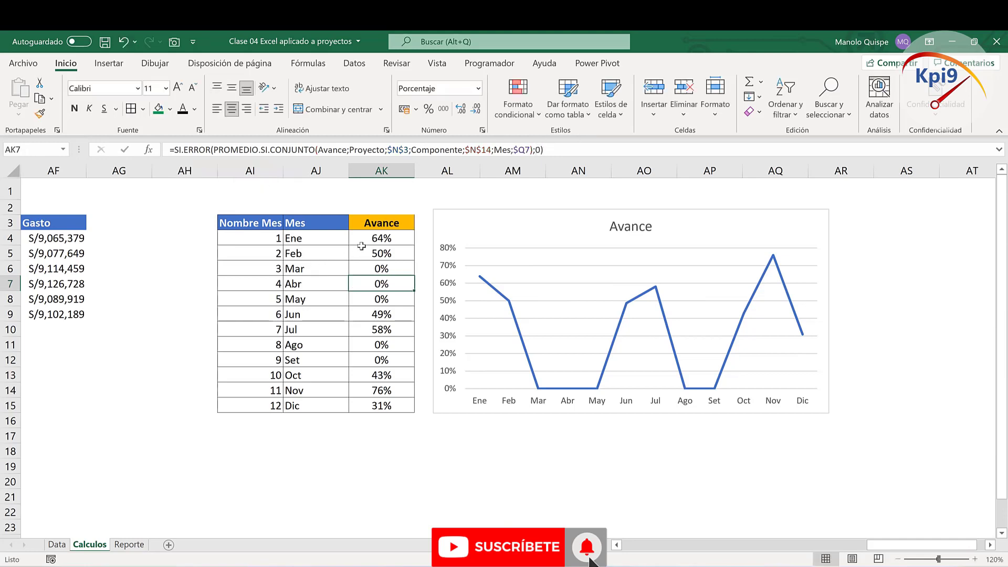
Step: Replace SI.ERROR's 0 fallback in AK4 with NOD() and fill it down to AK15
left_click(375, 238)
double_click(539, 150)
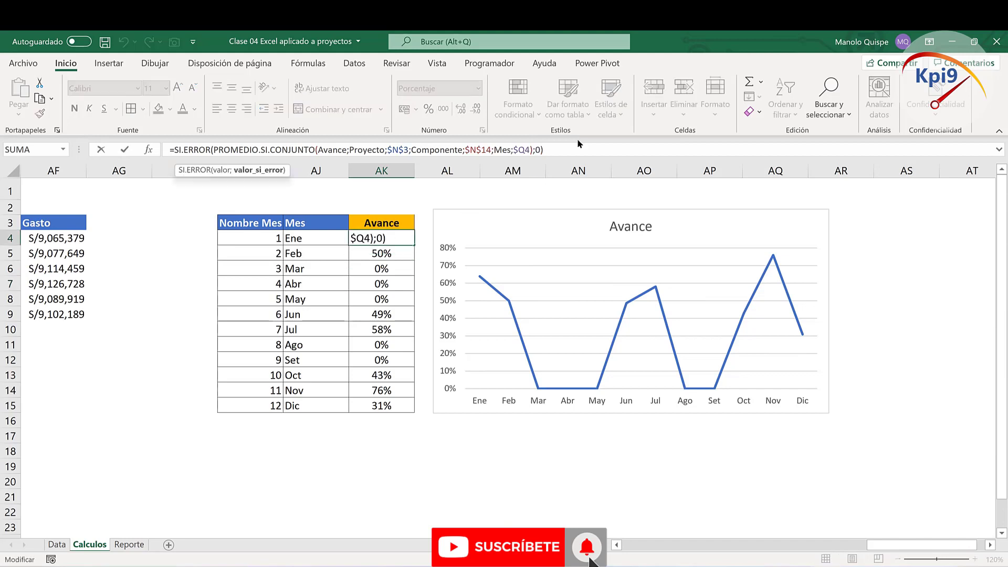
type("nod(")
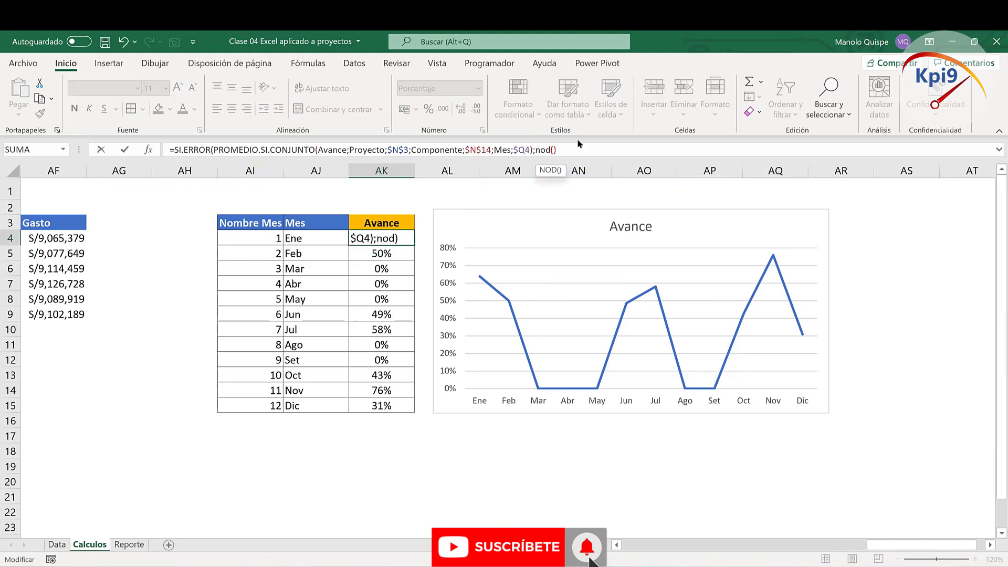
key("Return")
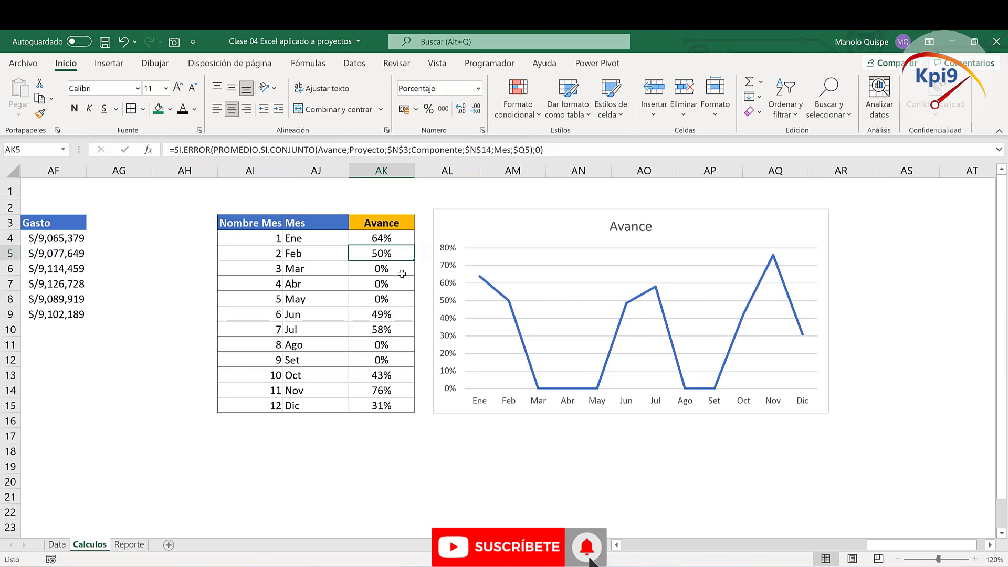
left_click(393, 239)
left_click_drag(415, 245, 414, 411)
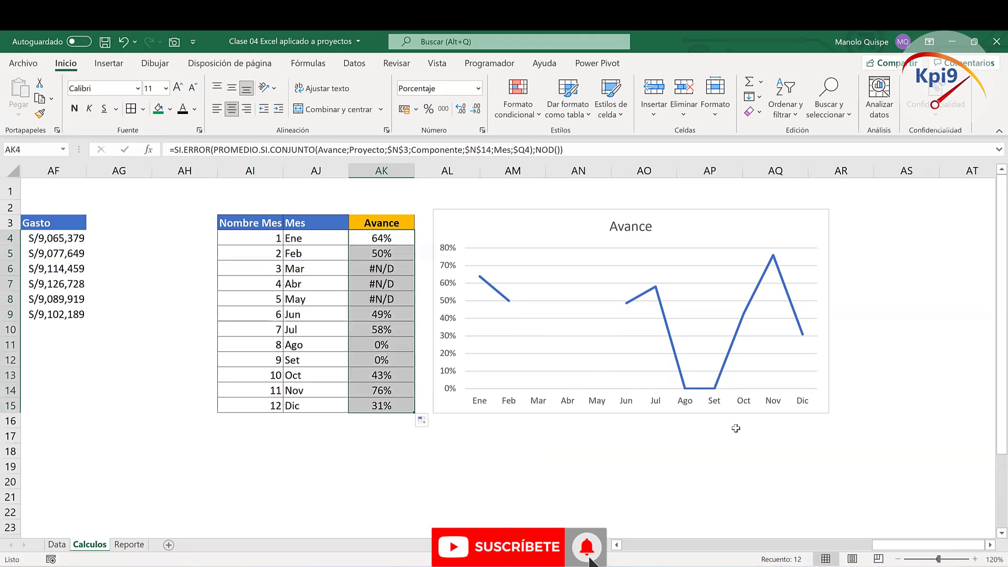
Step: Check the June and August results and set the Avance values back to whole percentages
left_click(403, 310)
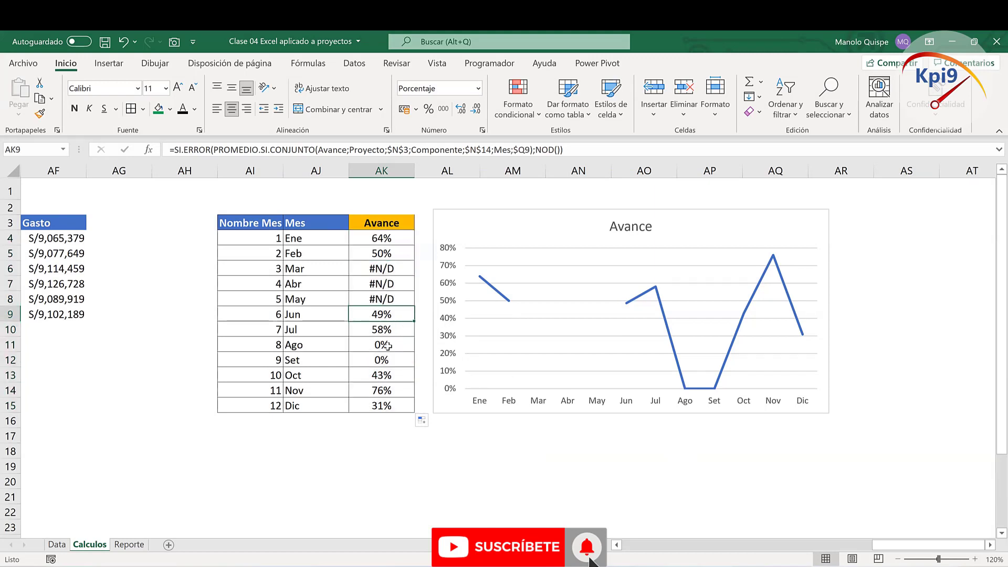
left_click(387, 345)
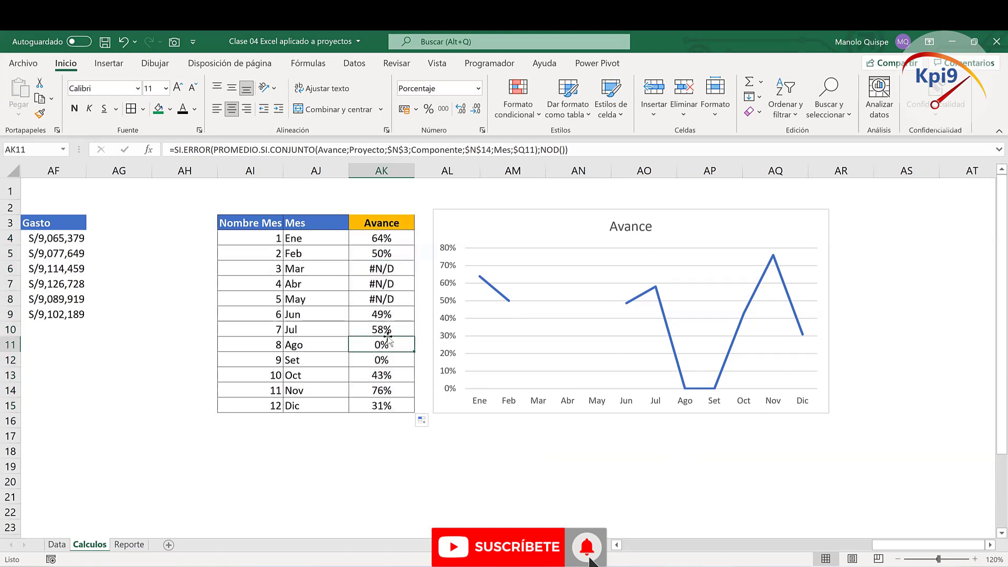
key("ctrl+Up")
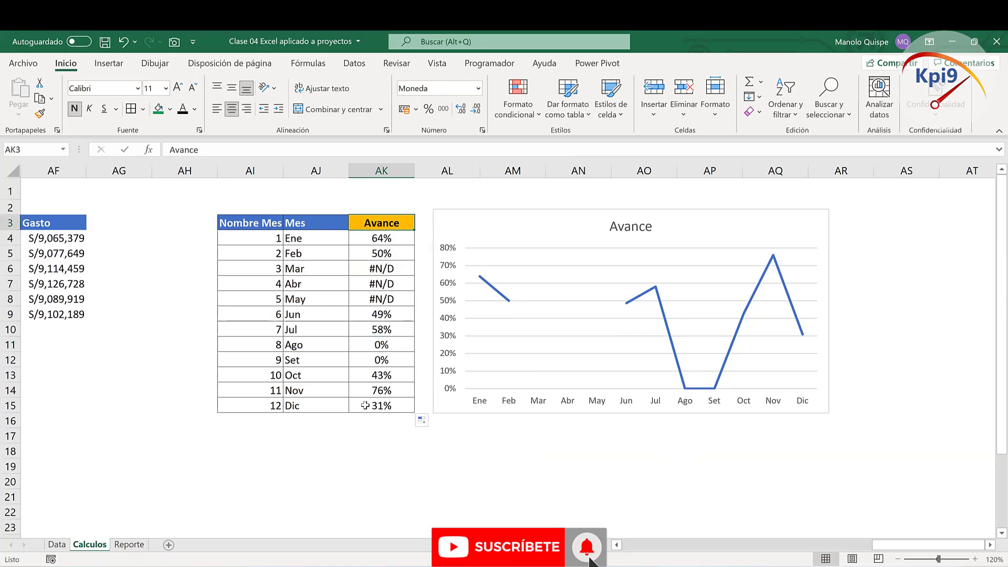
left_click_drag(377, 241, 390, 405)
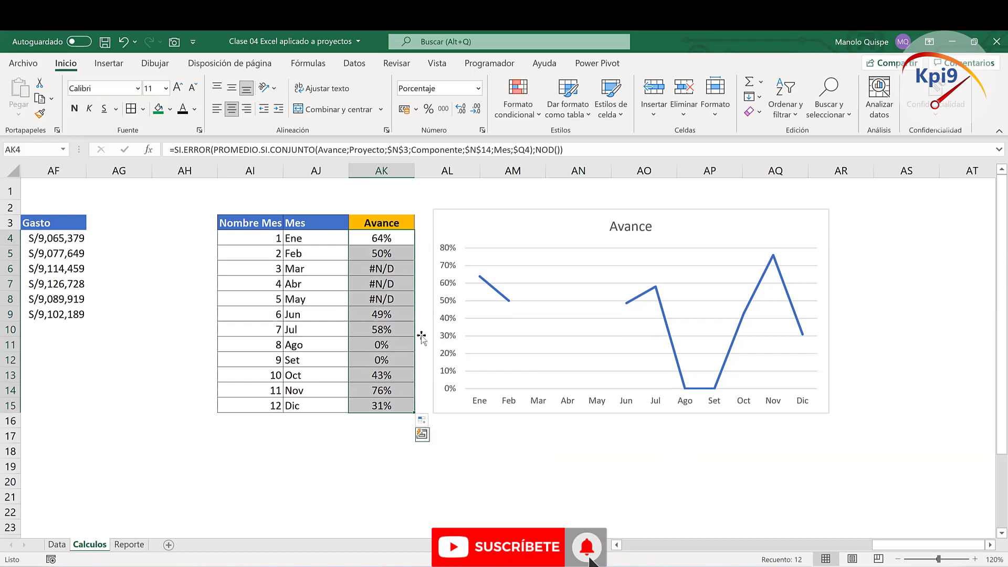
left_click(461, 109)
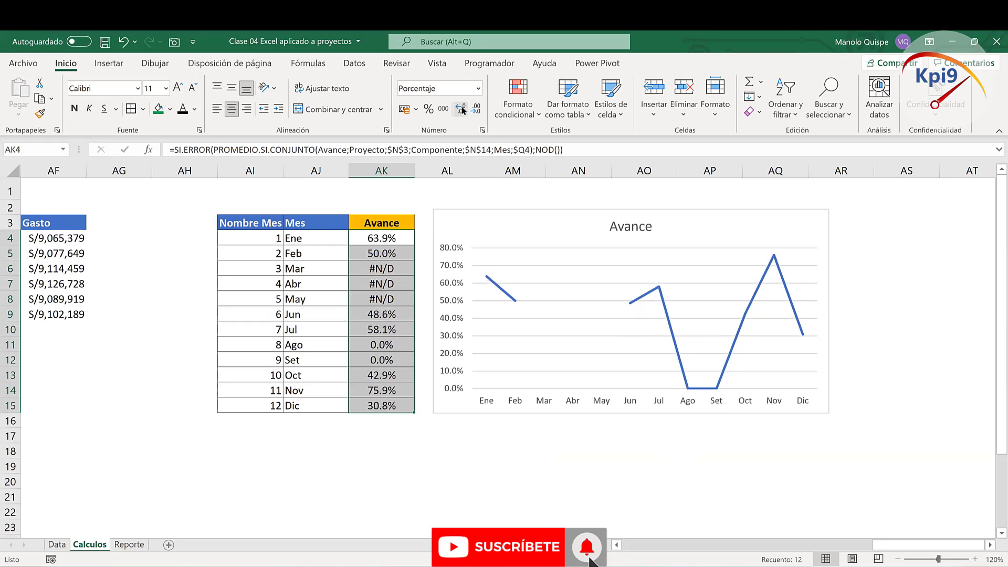
left_click(462, 111)
left_click(474, 111)
left_click(474, 111)
left_click(382, 344)
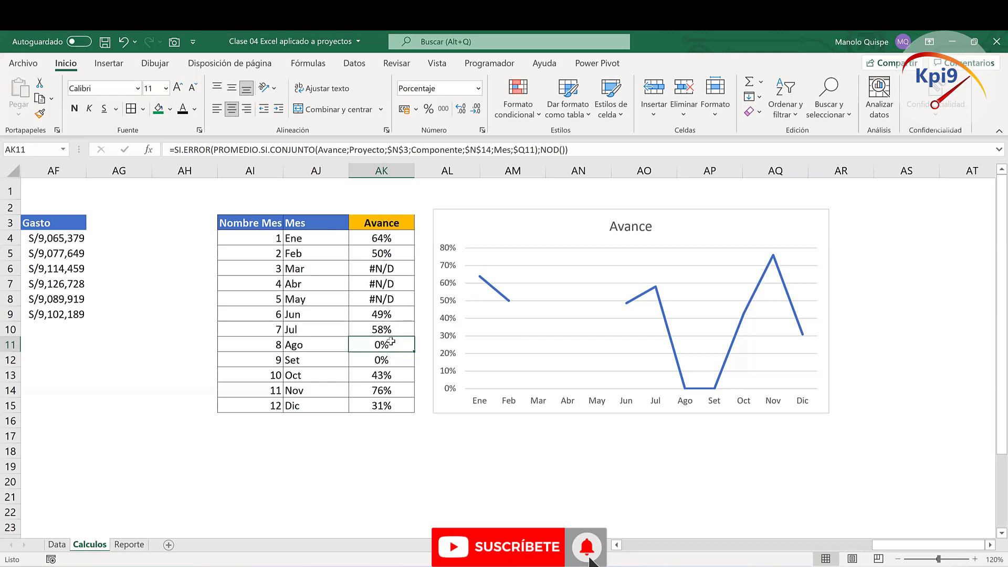
Step: Recommit the AK11 formula on Calculos, then switch to the filtered Data sheet
double_click(391, 342)
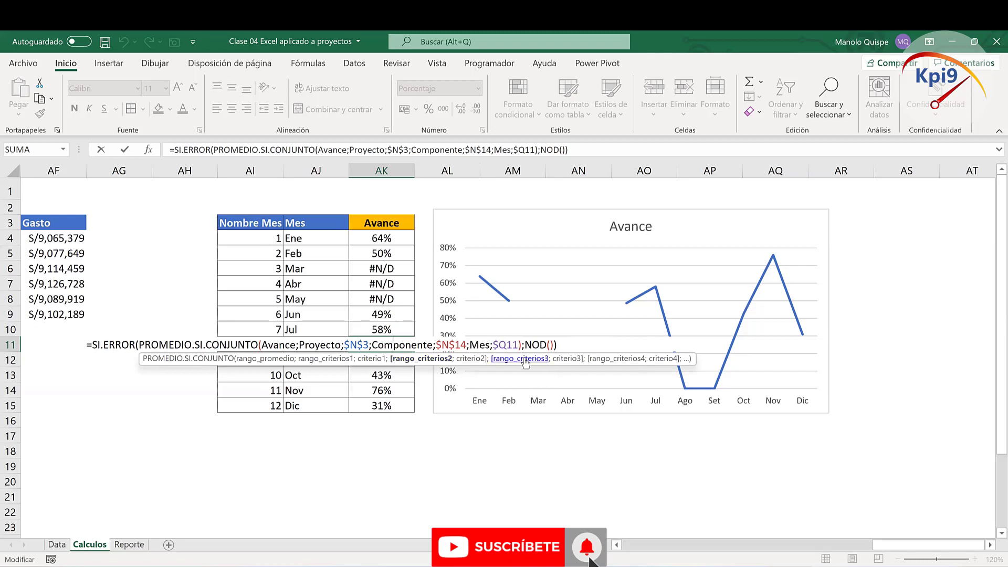
key("ctrl+Return")
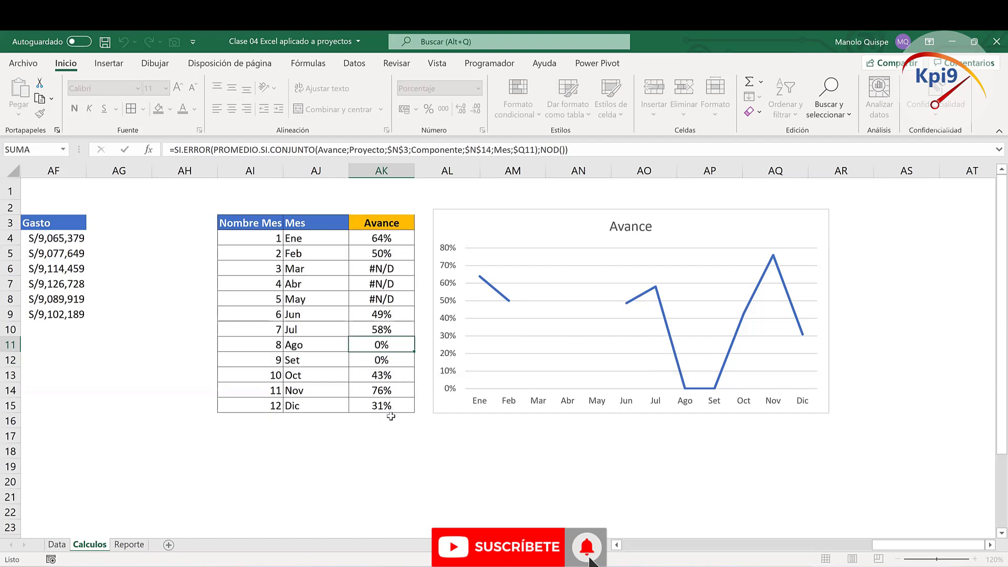
left_click(55, 546)
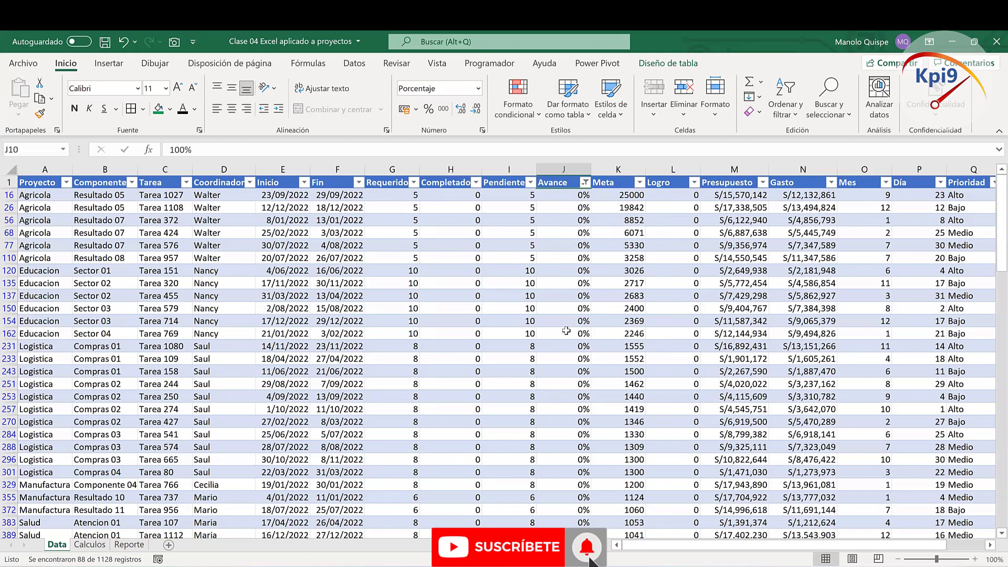
Step: Reset the Avance filter, then filter the Data table to show only 0% tasks
left_click(585, 182)
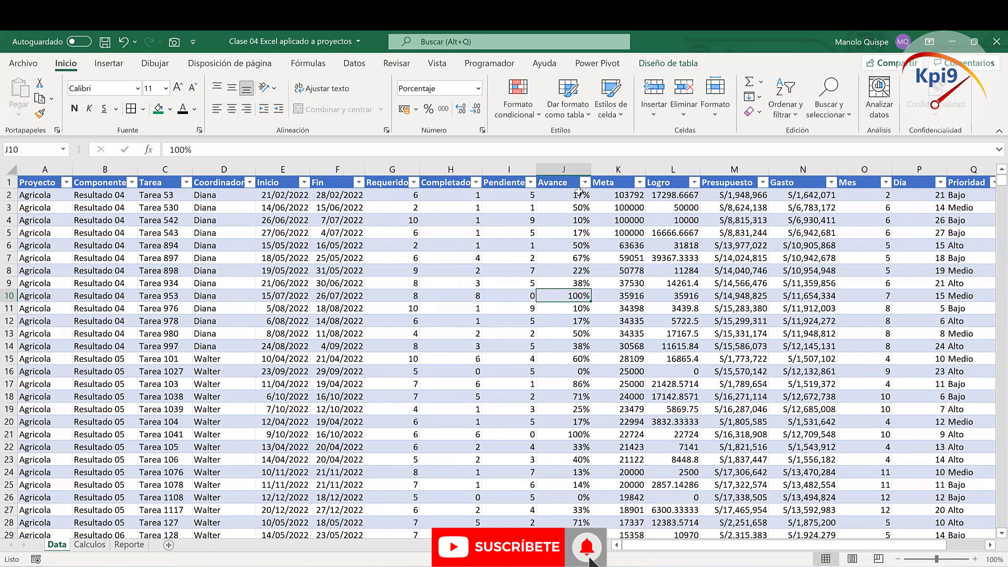
left_click(572, 271)
left_click(583, 195)
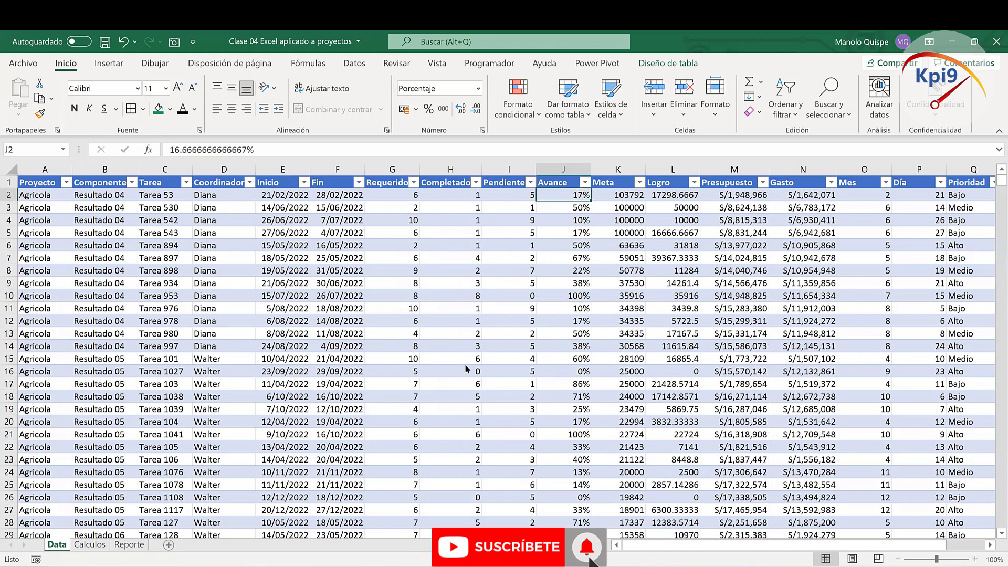
left_click(584, 182)
left_click(447, 339)
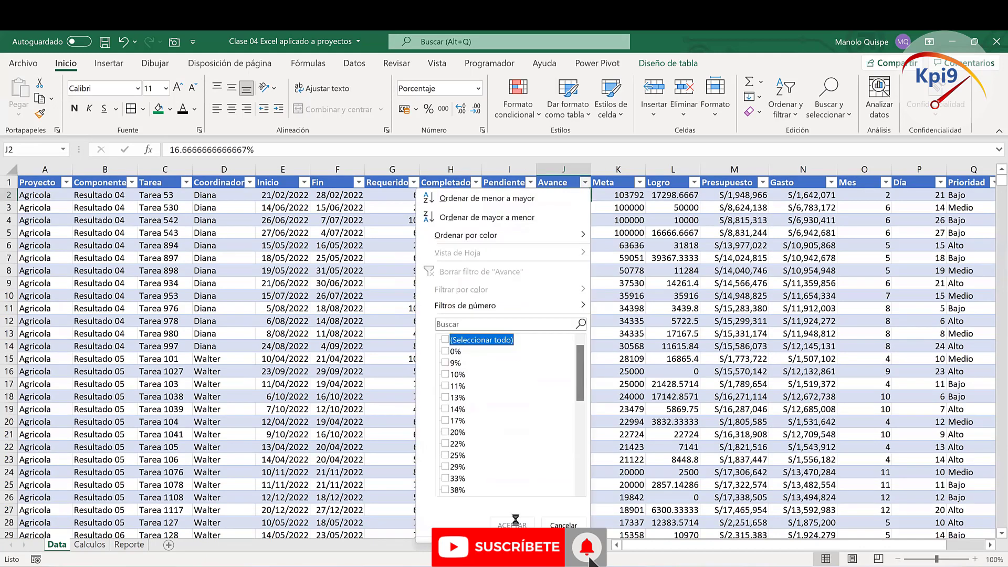
left_click(566, 198)
Step: Enter 25% in J16 and copy it down the filtered Avance cells
type("2")
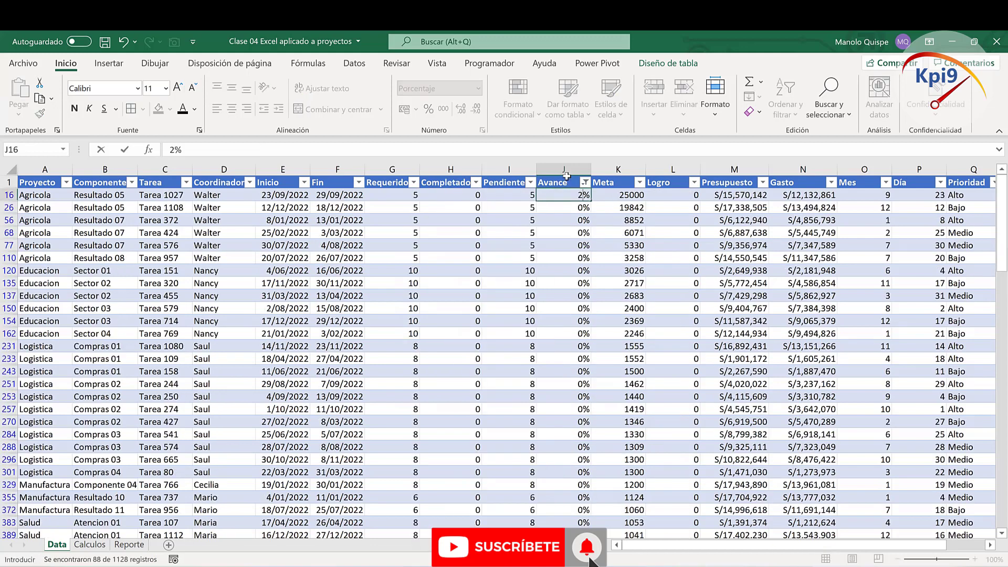
type("5")
key("Return")
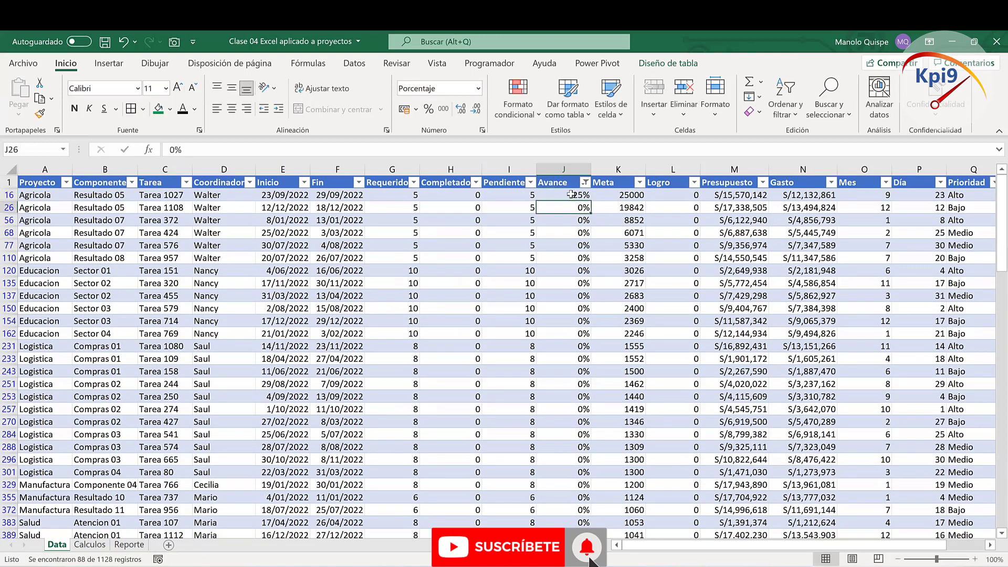
left_click(569, 195)
key("ctrl+c")
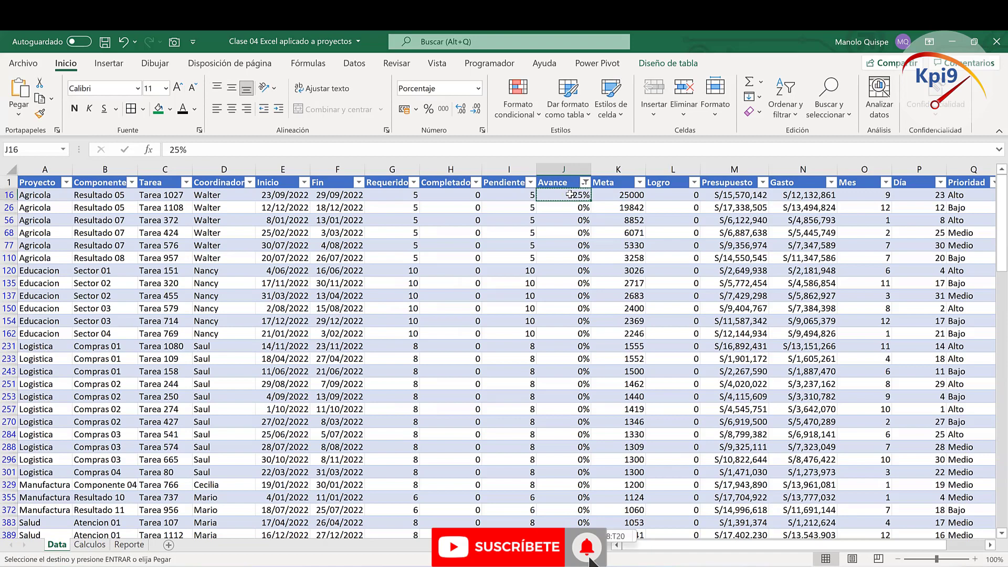
key("ctrl+shift+Down")
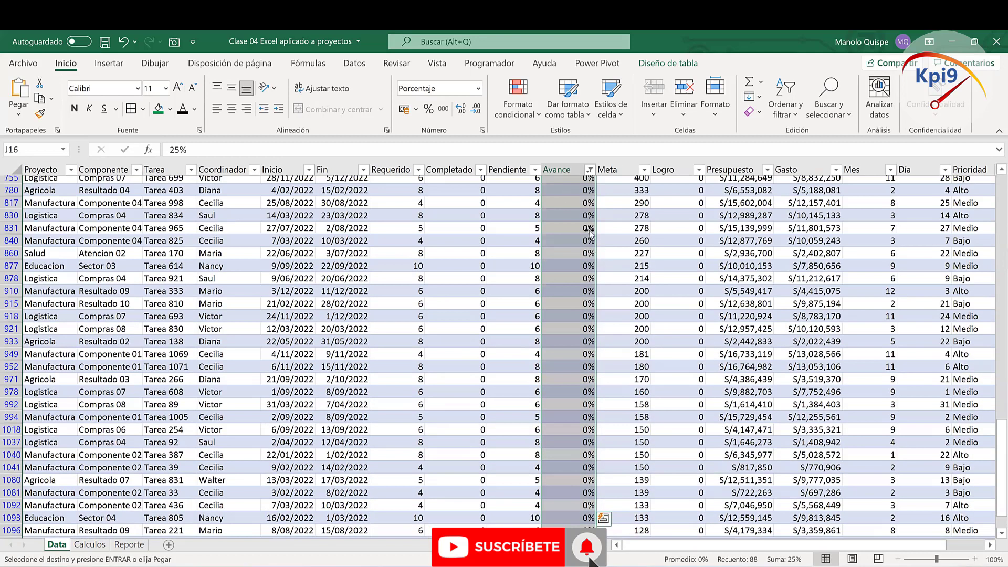
Step: Clear the Avance filter and return to the Calculos sheet
left_click(590, 169)
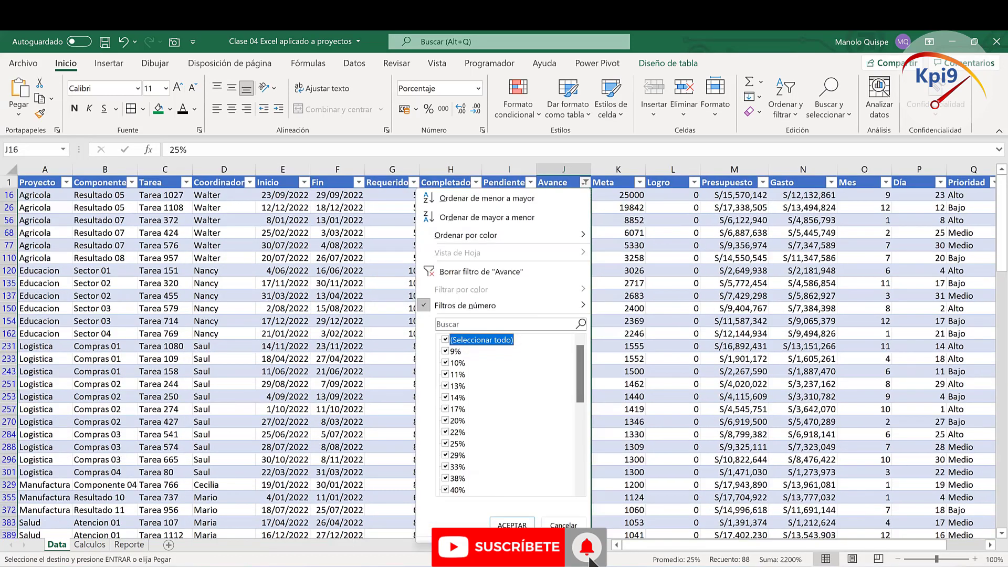
left_click(513, 523)
key("Down")
key("Down")
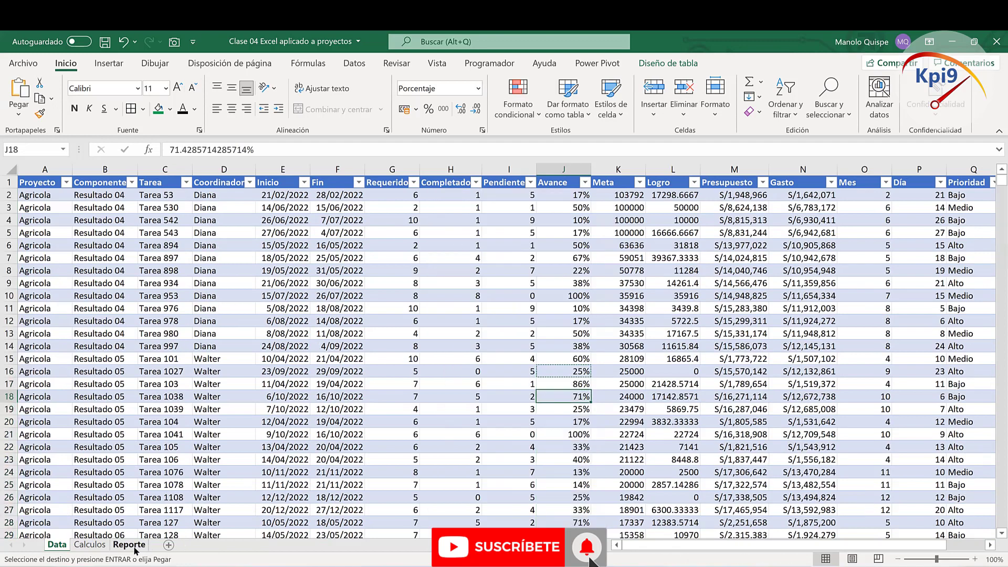
left_click(91, 545)
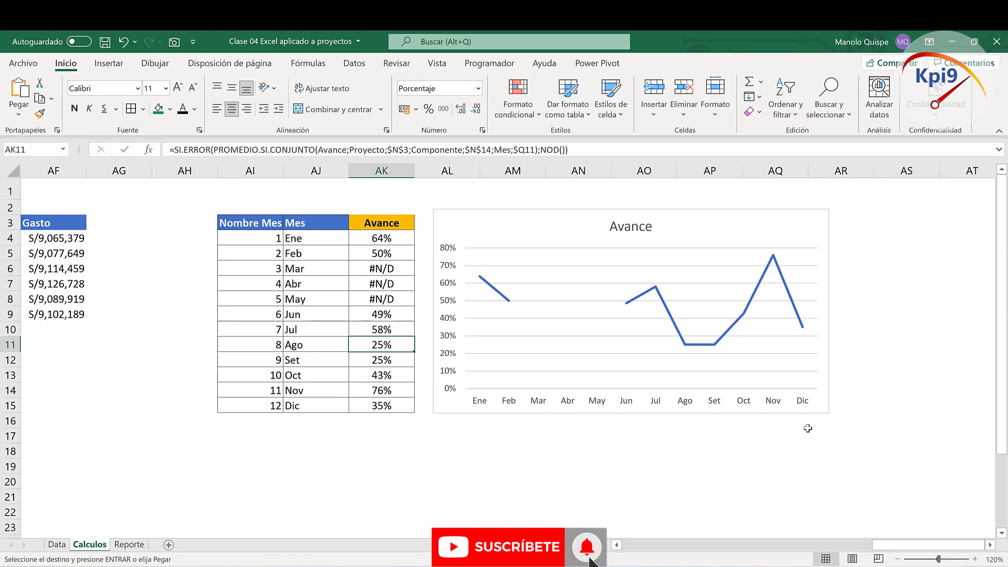
Step: Widen the Avance chart to the right and lower its top edge slightly
left_click(822, 413)
left_click_drag(822, 414, 858, 400)
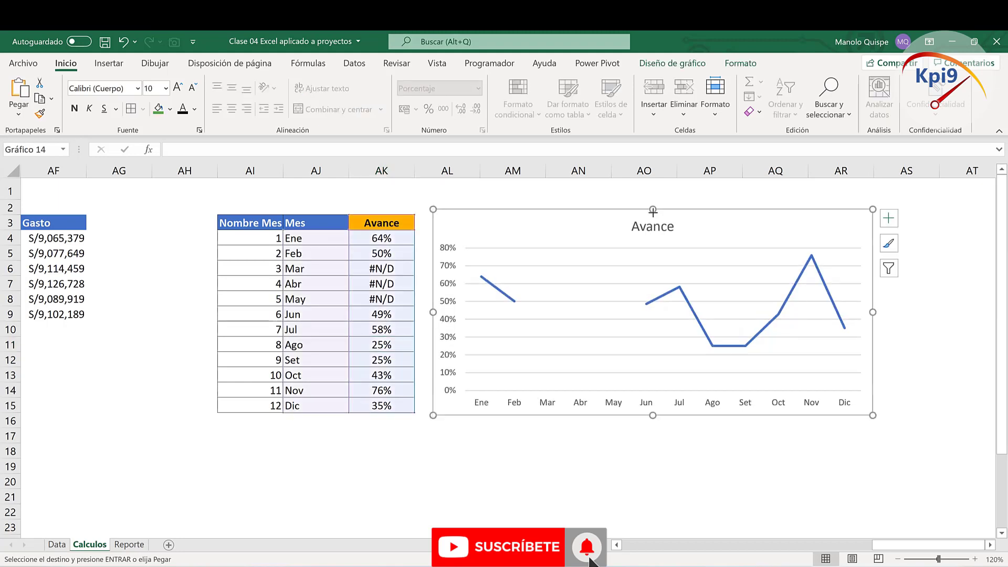
left_click_drag(653, 210, 652, 217)
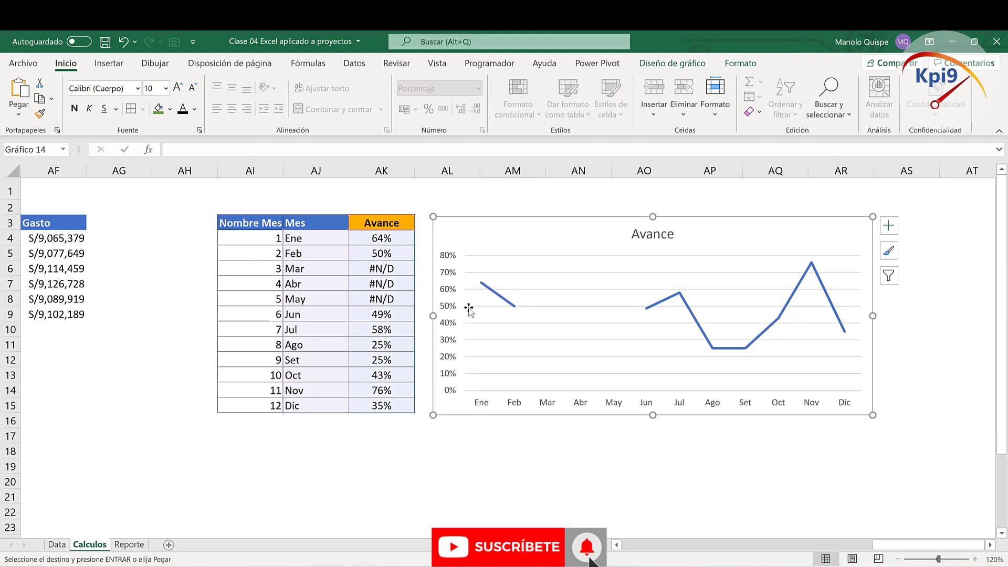
right_click(451, 308)
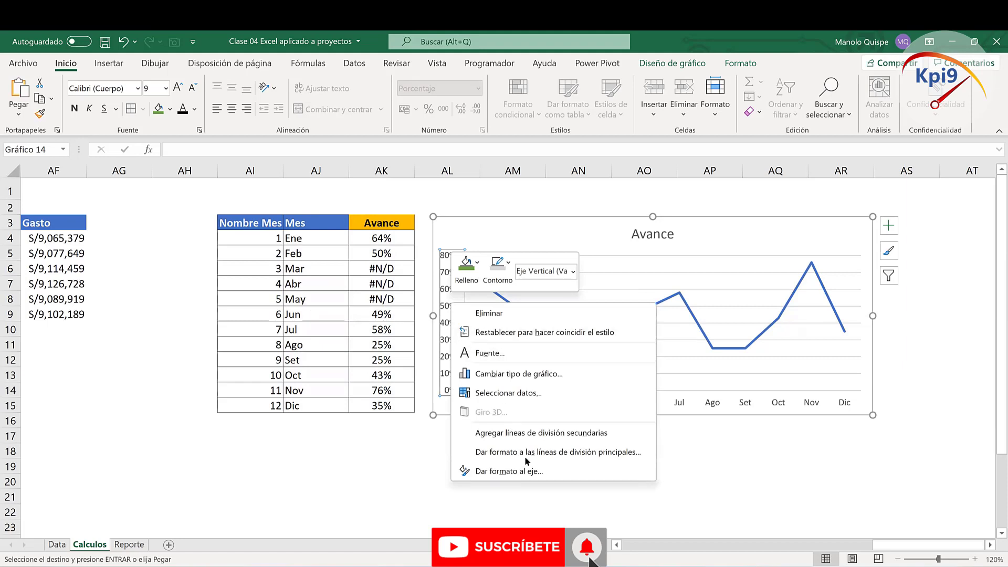
Step: In the Format Axis pane, set the vertical axis bounds to minimum 0 and maximum 1.3
left_click(530, 472)
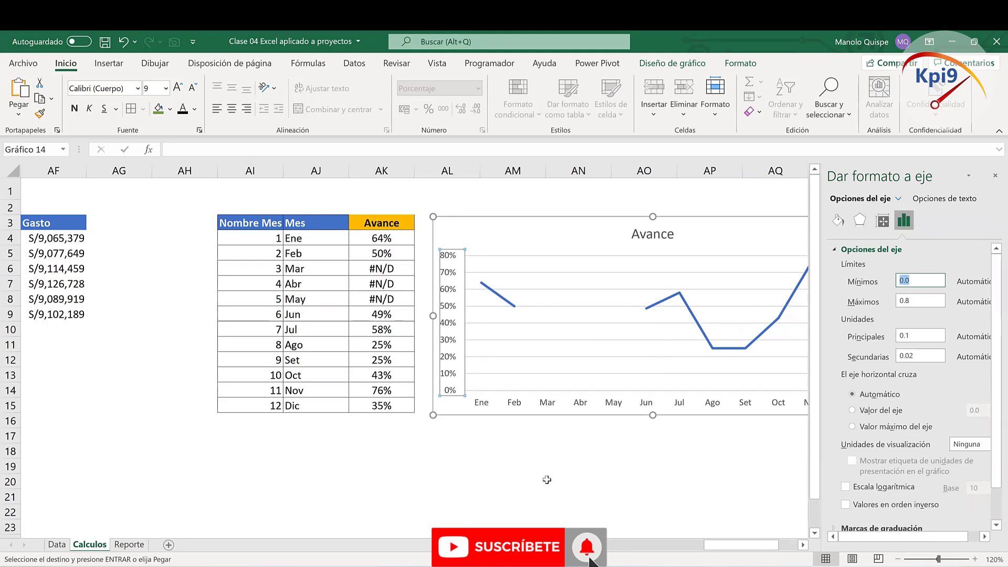
type("1.3")
key("Return")
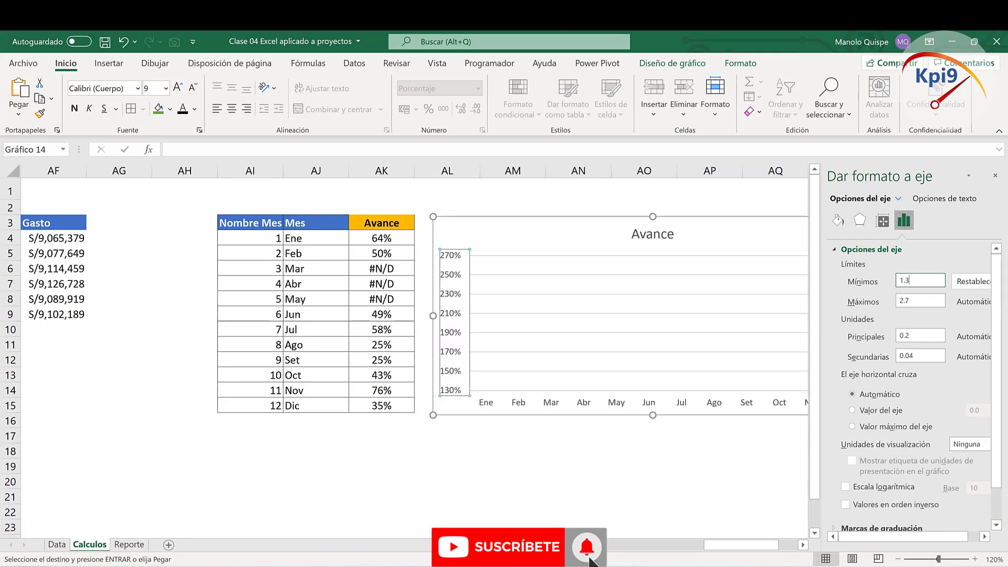
left_click(933, 279)
left_click_drag(923, 273, 862, 273)
type("0")
key("Return")
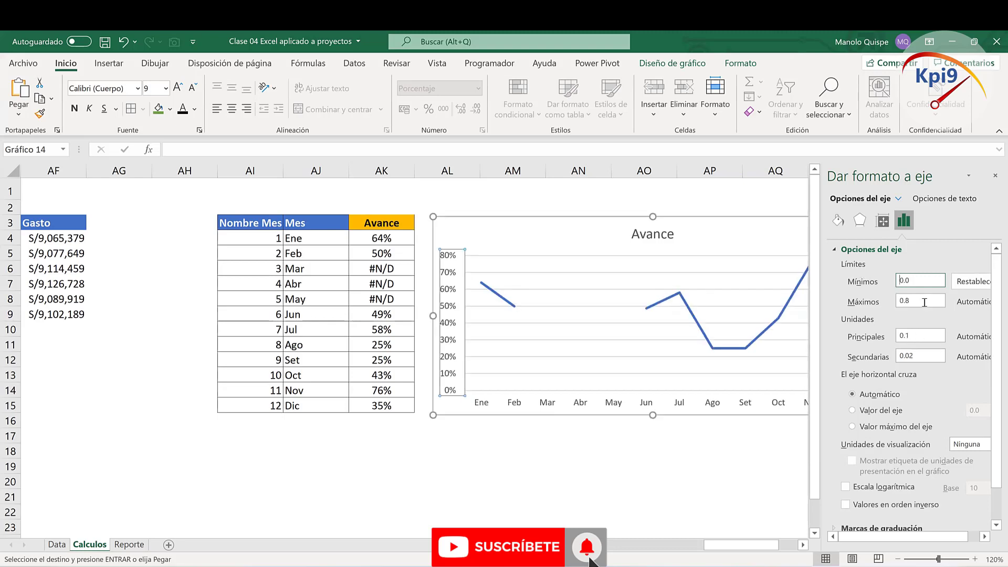
left_click_drag(924, 302, 851, 300)
type("1.3")
key("Return")
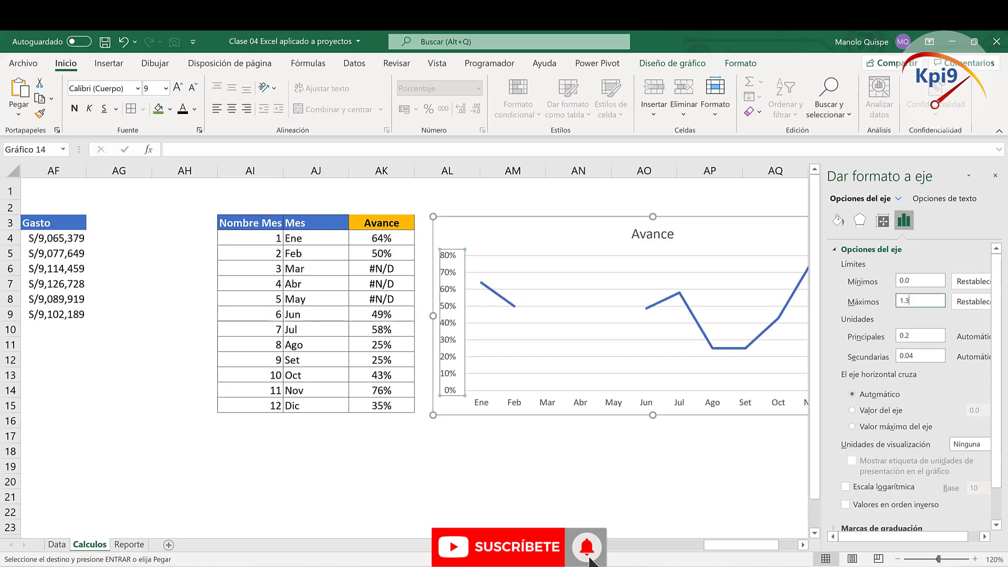
left_click(995, 177)
left_click(714, 446)
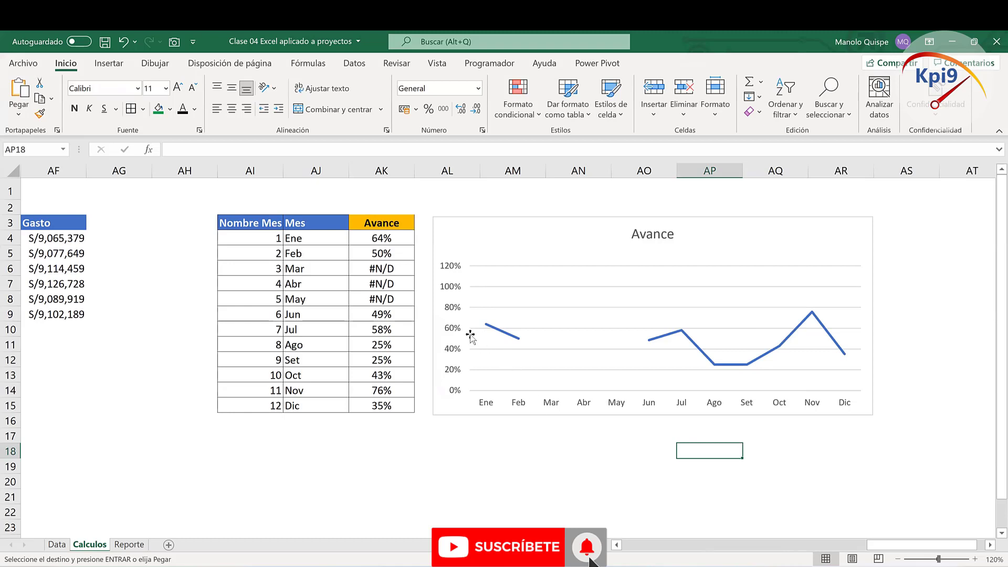
Step: Move the chart right and add a centered, percent-formatted Maximo column in AL3:AL15
left_click_drag(477, 218, 562, 218)
left_click(431, 223)
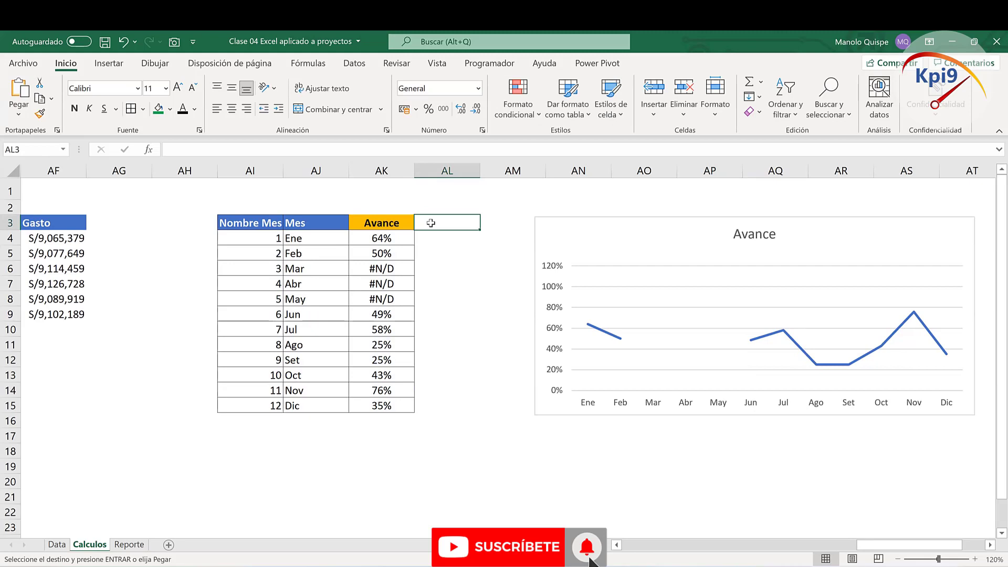
type("Ma")
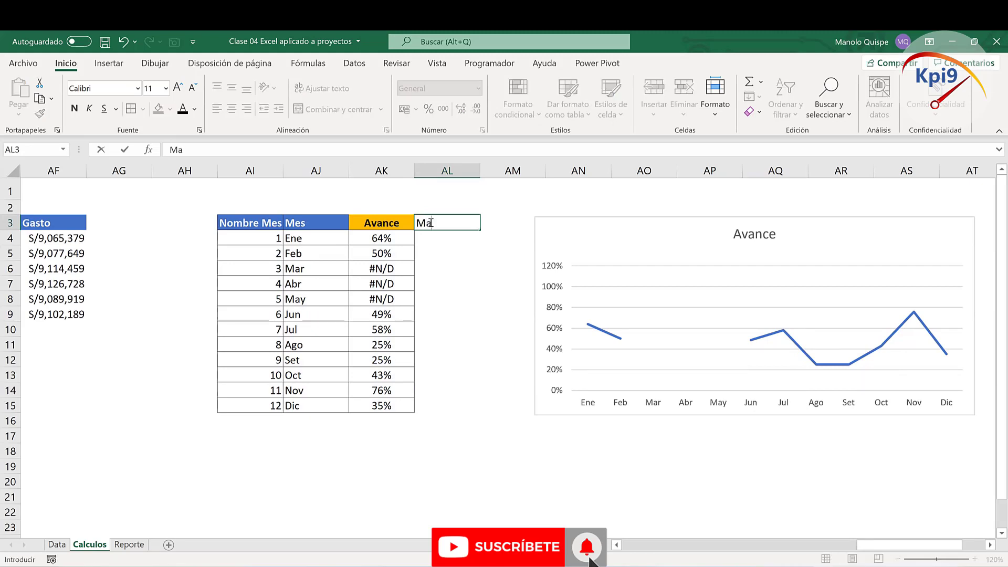
type("xu")
type("mo")
key("Return")
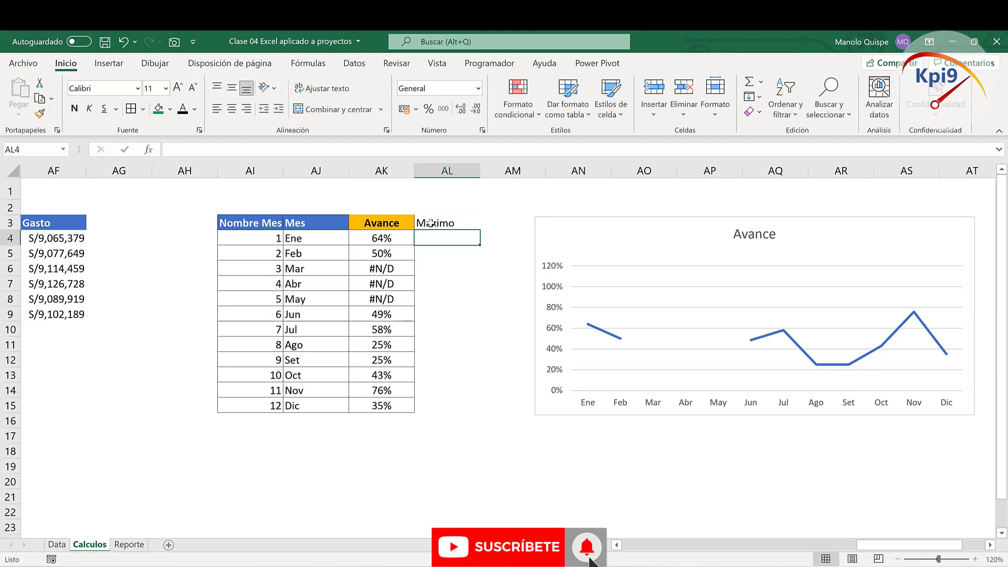
left_click_drag(441, 223, 447, 405)
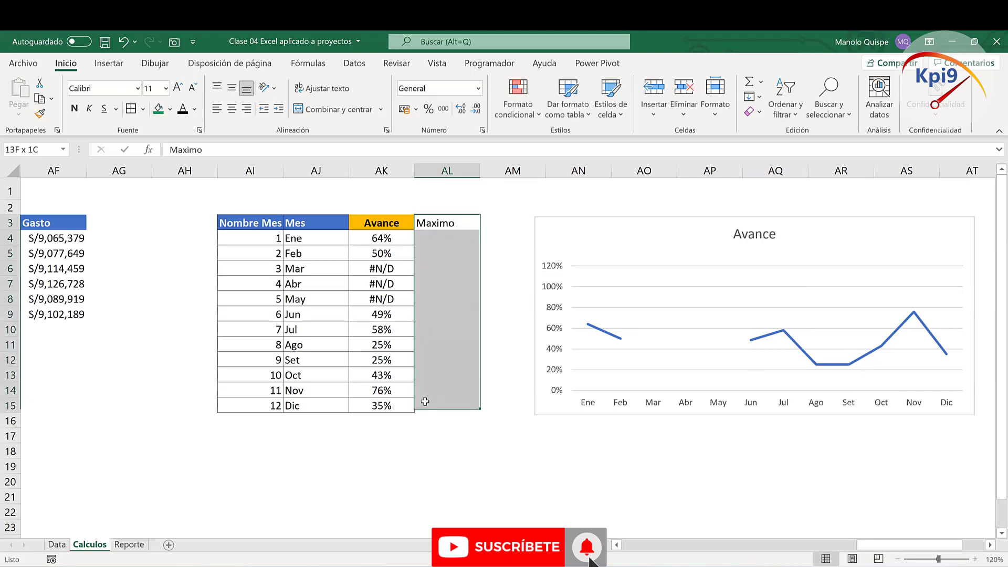
left_click(427, 110)
left_click(231, 109)
left_click(232, 88)
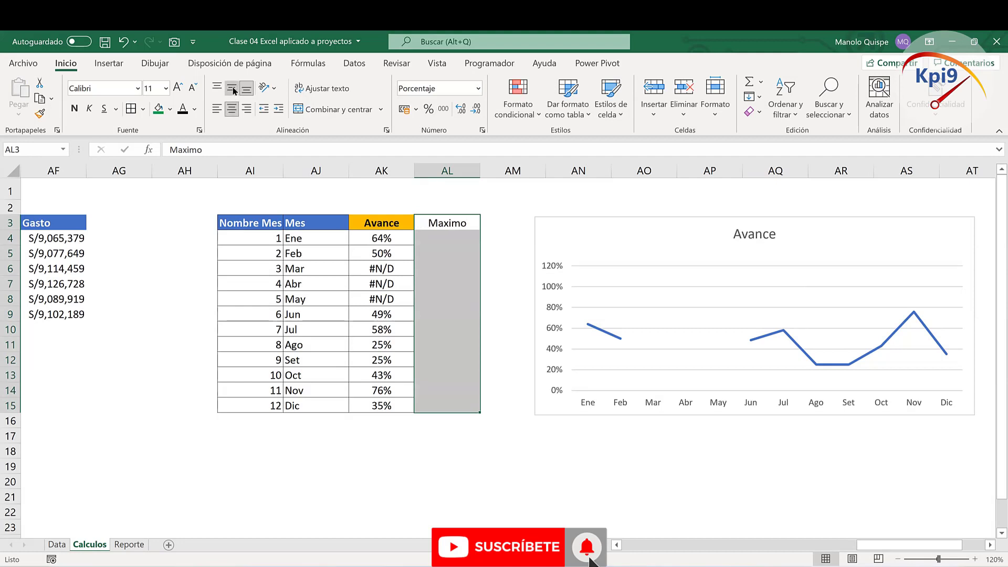
Step: Enter 110% in AL4 and fill it down through AL15
left_click(452, 237)
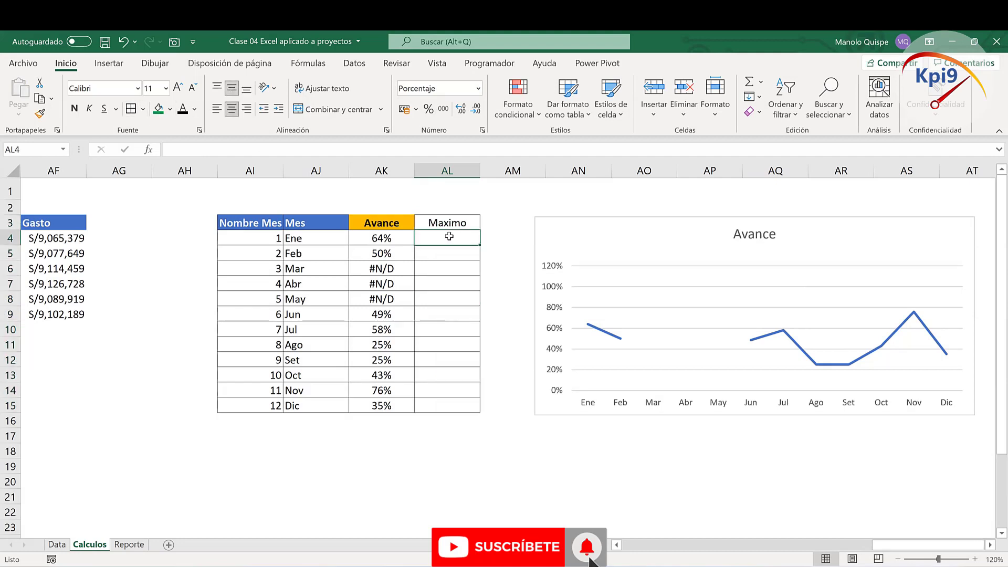
type("11")
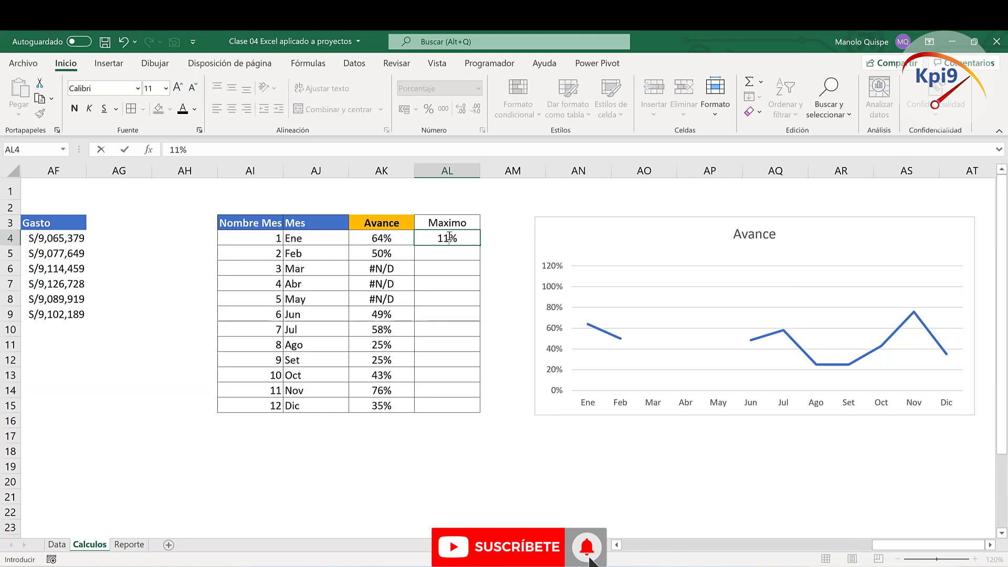
type("0")
key("Return")
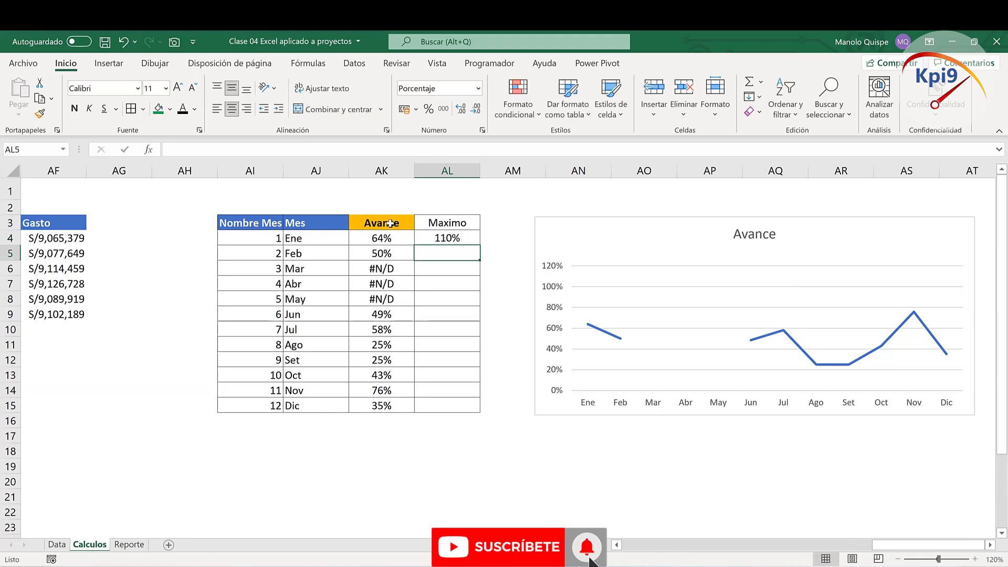
left_click(461, 239)
left_click_drag(479, 243, 462, 405)
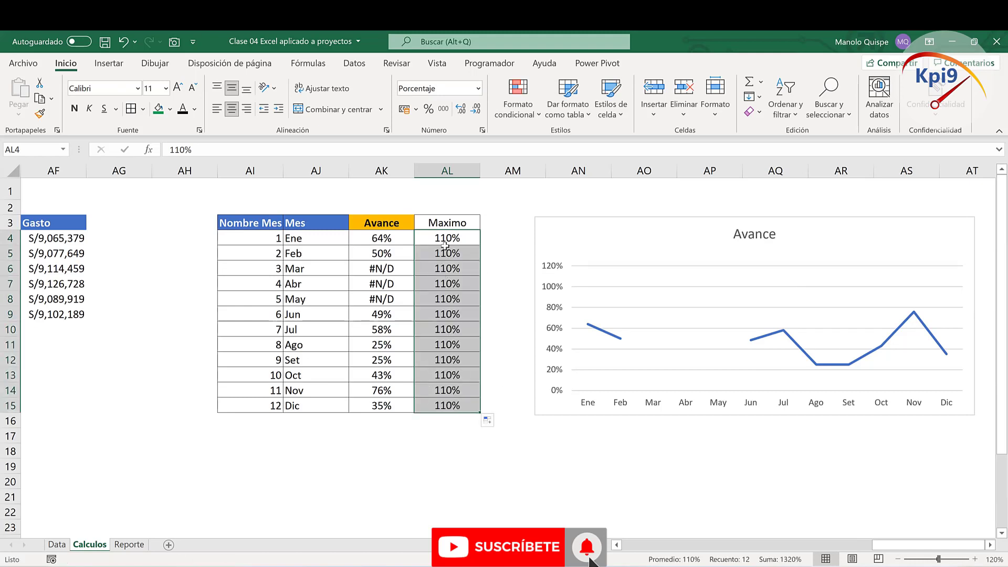
left_click(430, 223)
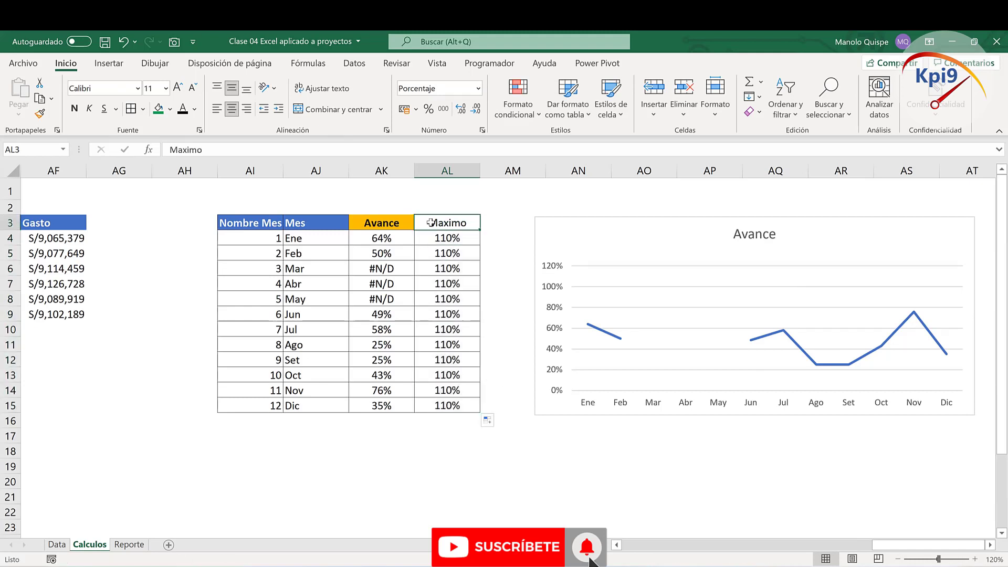
Step: Through Select Data, add a series named from AL3 with values AL4:AL15
right_click(626, 299)
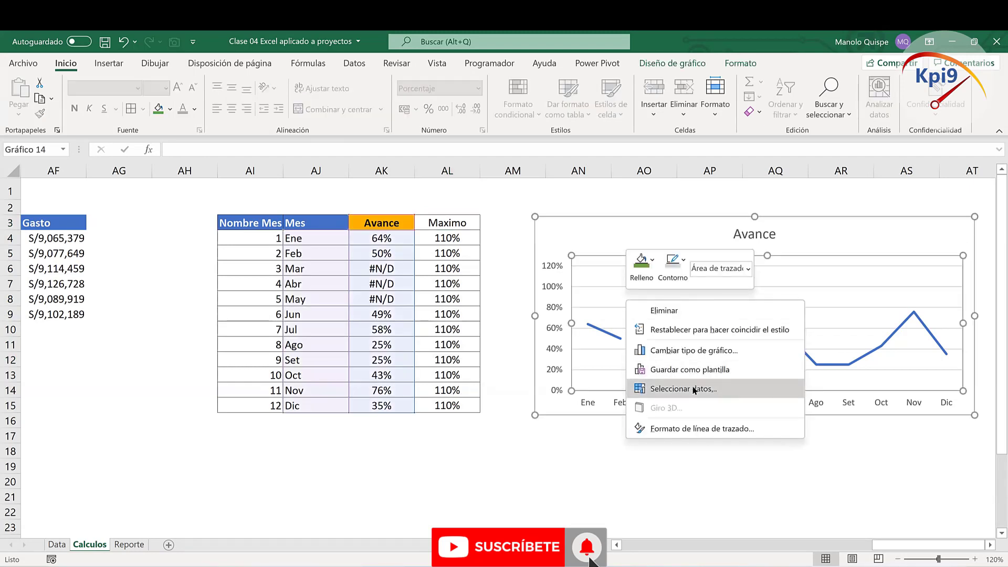
left_click(683, 388)
left_click(598, 296)
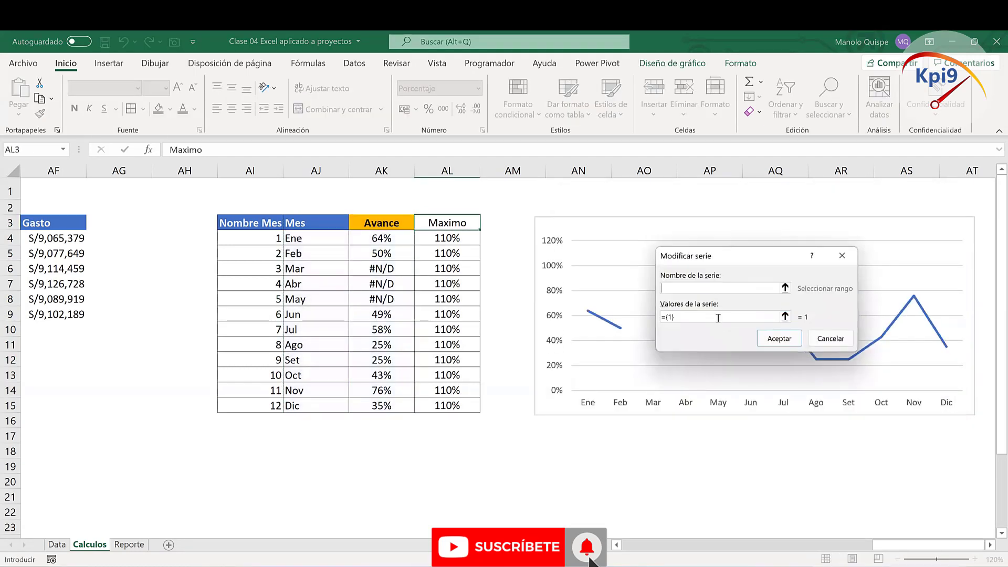
left_click(785, 289)
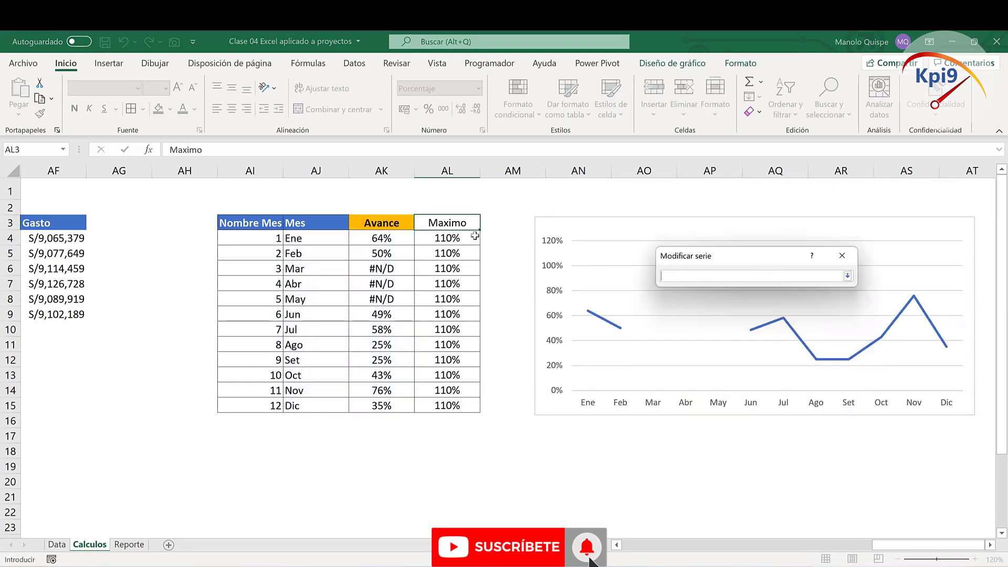
left_click(449, 223)
left_click(848, 276)
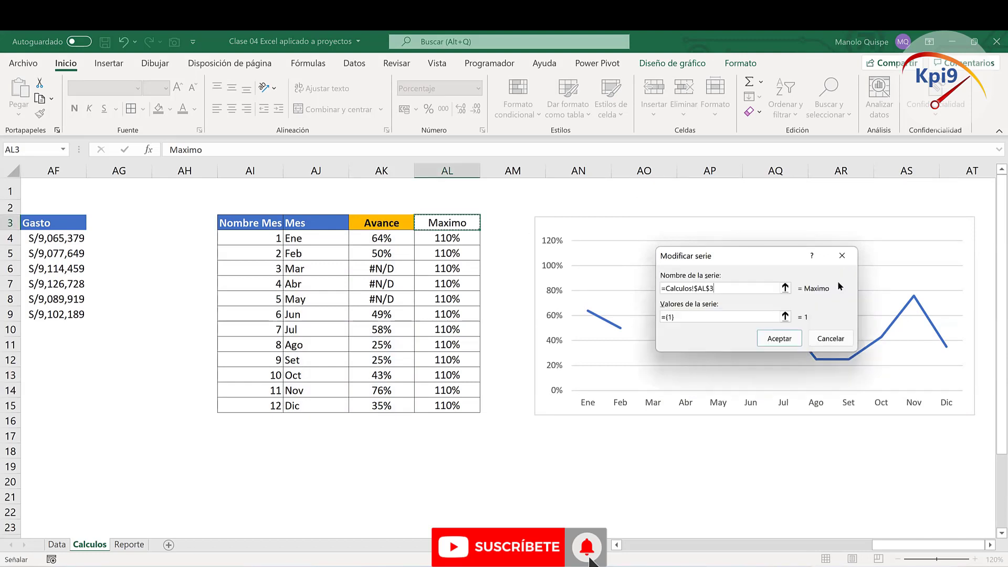
left_click(785, 315)
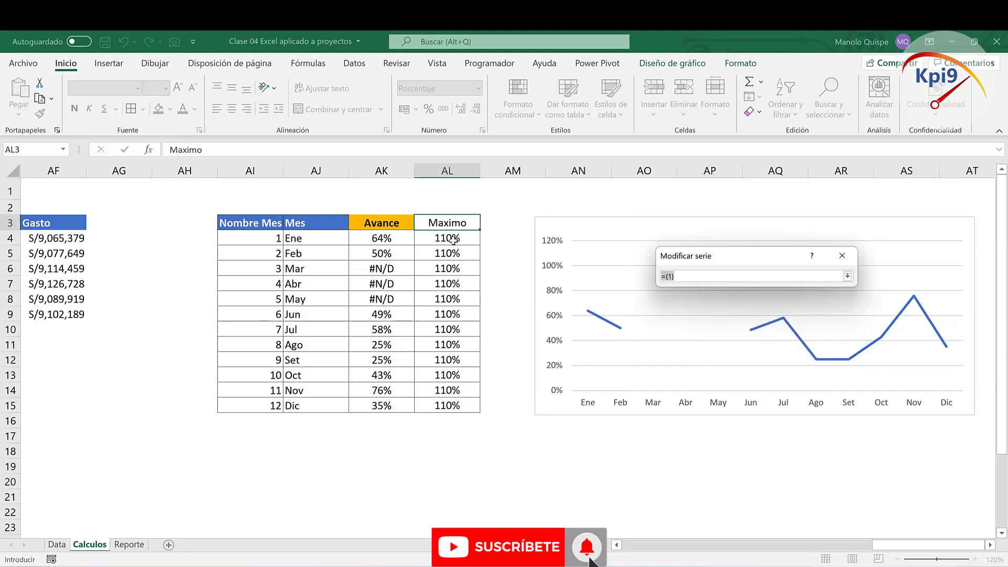
left_click_drag(449, 239, 450, 406)
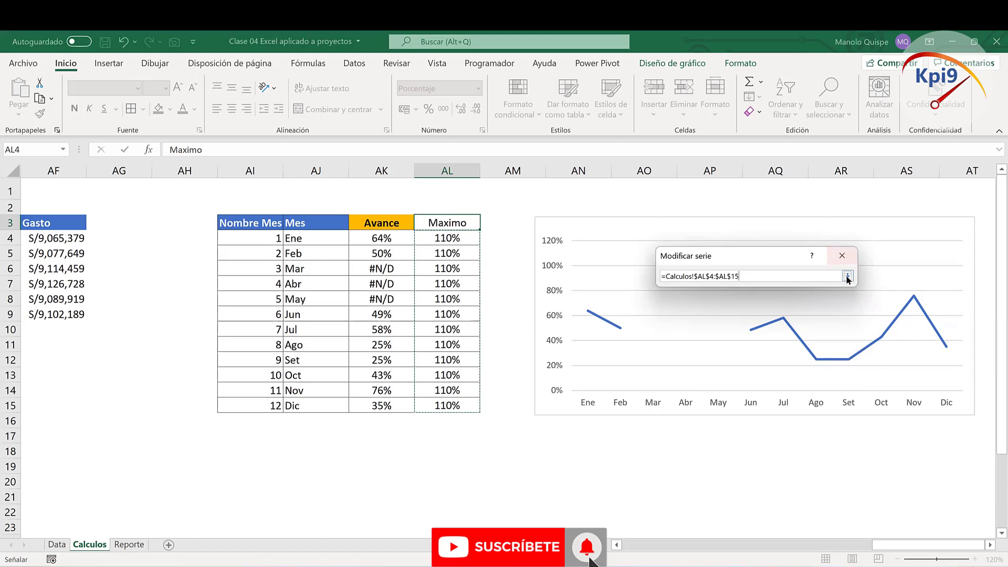
left_click(848, 277)
left_click(780, 338)
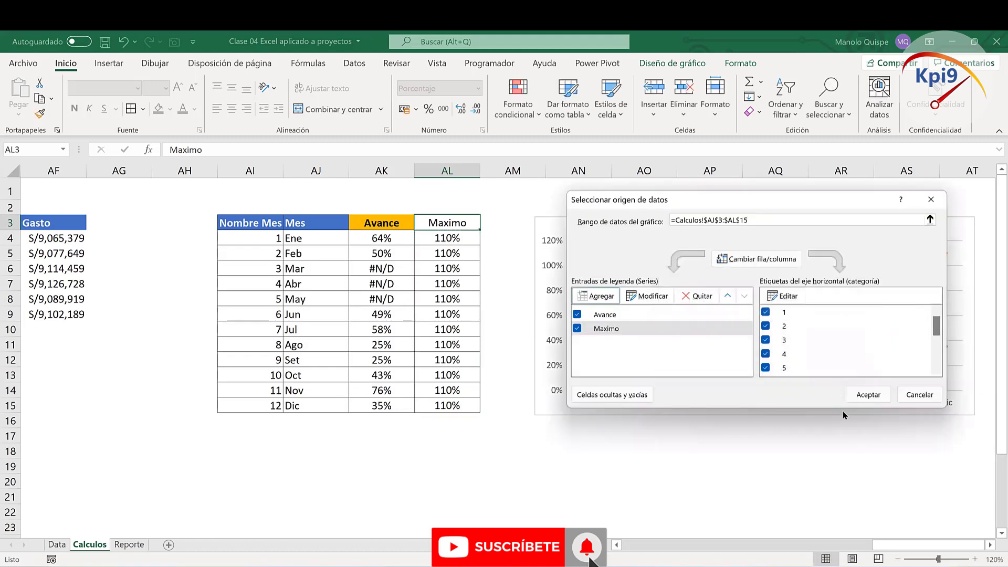
left_click(865, 394)
left_click(832, 453)
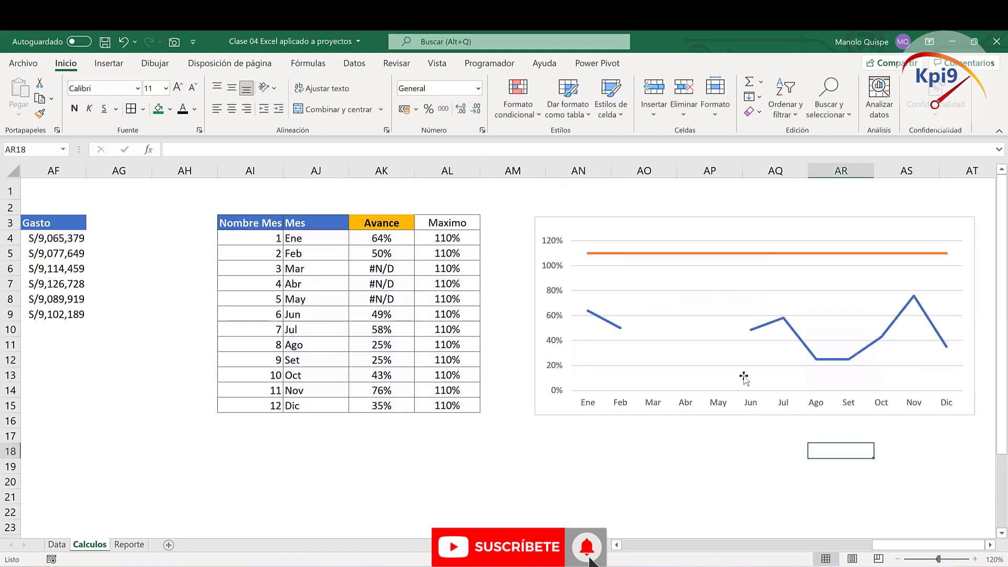
Step: Give the Maximo series a solid green line
left_click(640, 255)
right_click(640, 254)
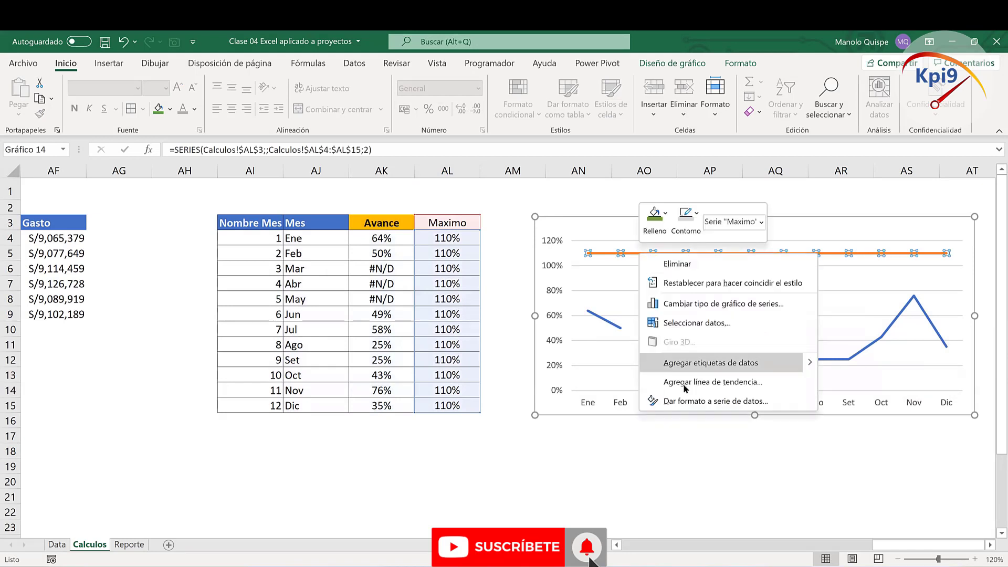
left_click(696, 402)
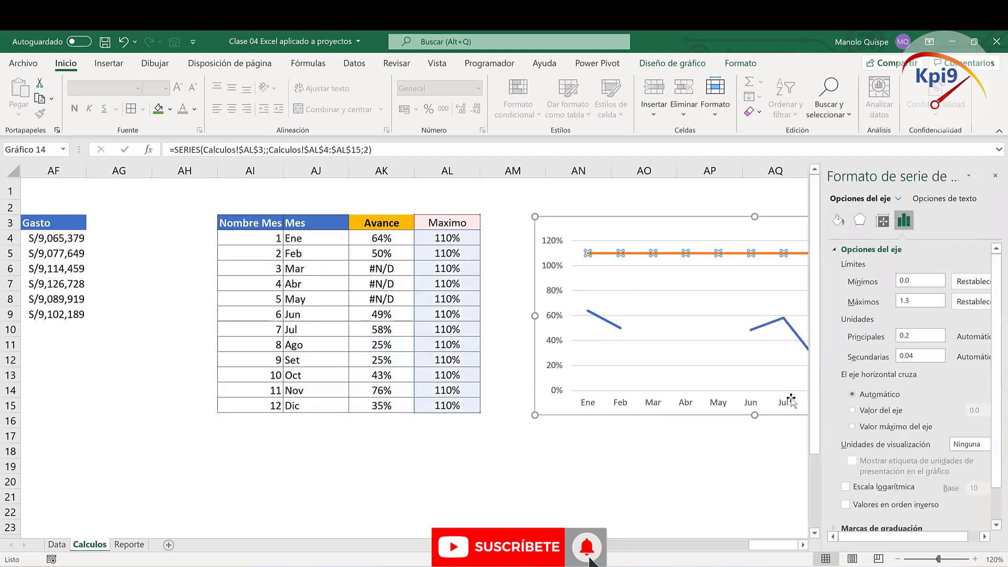
left_click(838, 220)
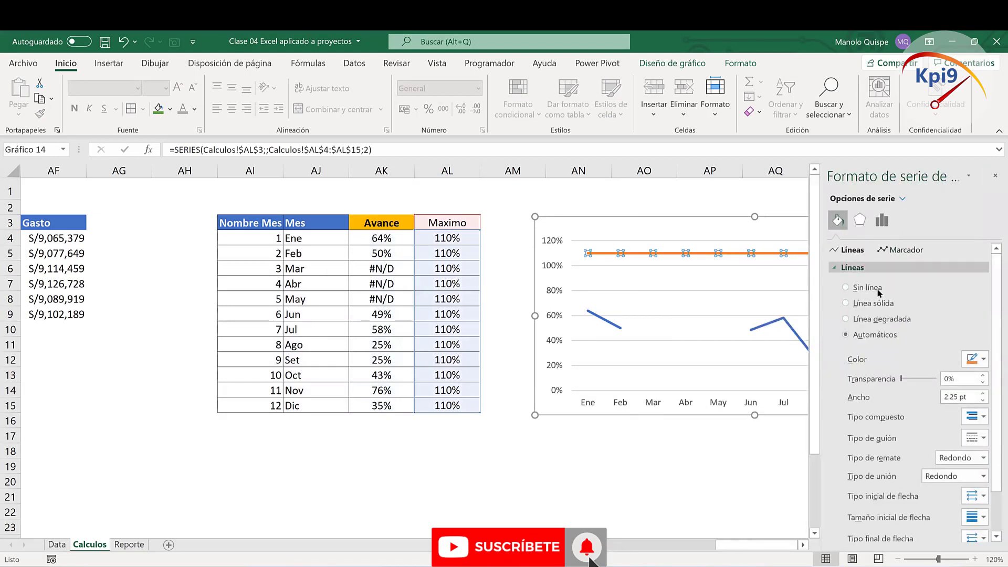
left_click(872, 304)
left_click(972, 359)
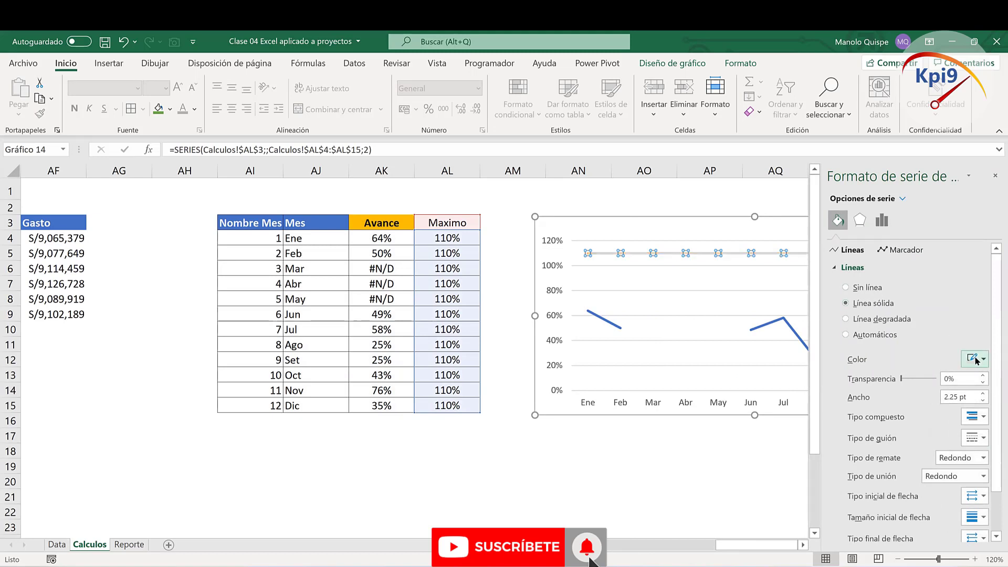
left_click(977, 360)
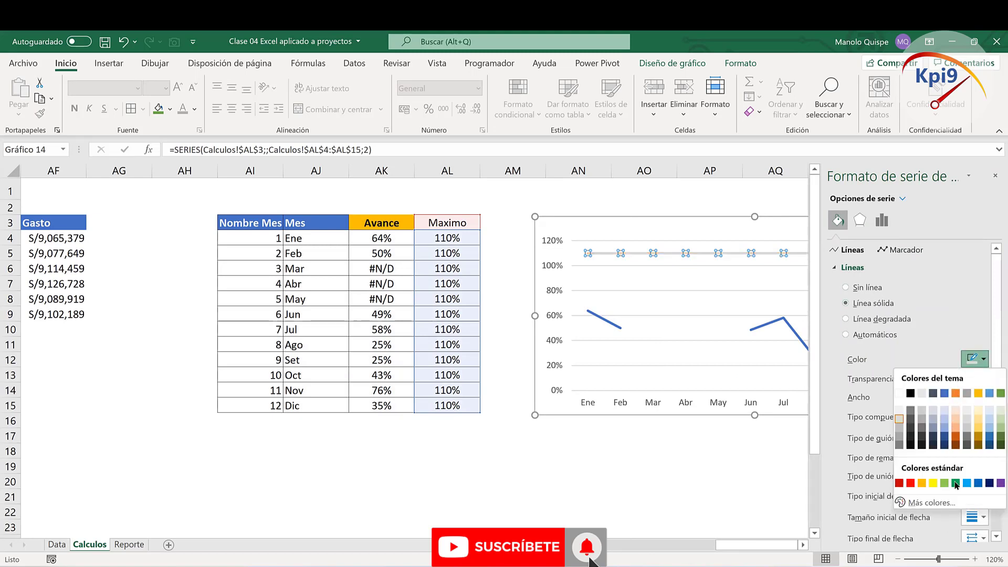
left_click(956, 483)
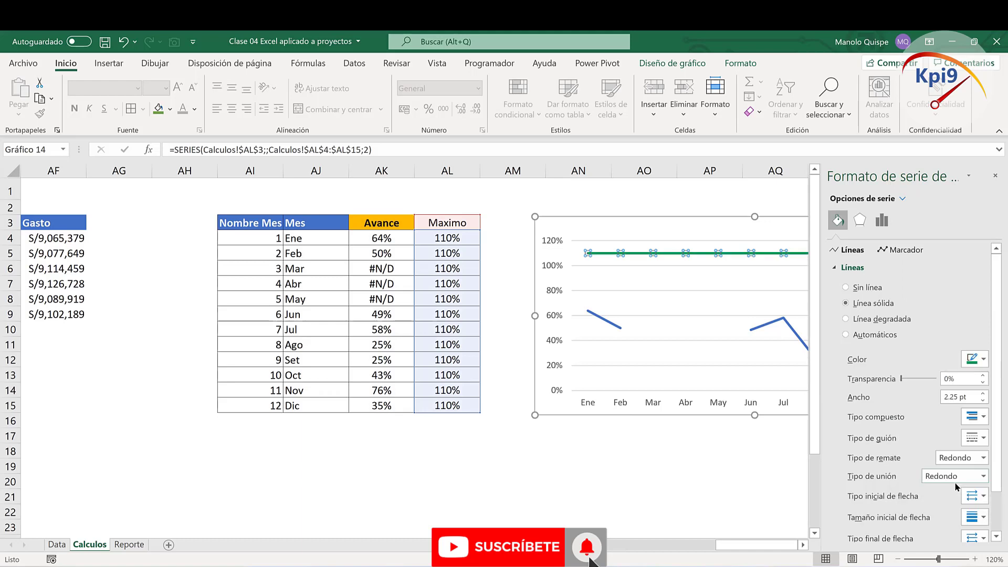
Step: Thin the Maximo line to 1 pt and make it dashed
left_click(983, 401)
left_click(982, 401)
left_click(983, 400)
left_click(983, 400)
left_click(983, 401)
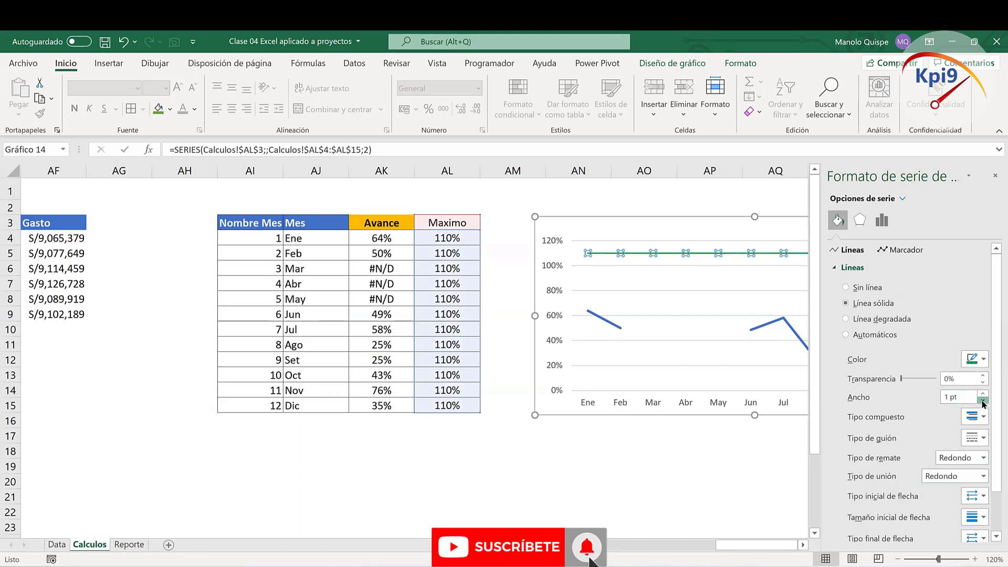
left_click(977, 438)
left_click(970, 488)
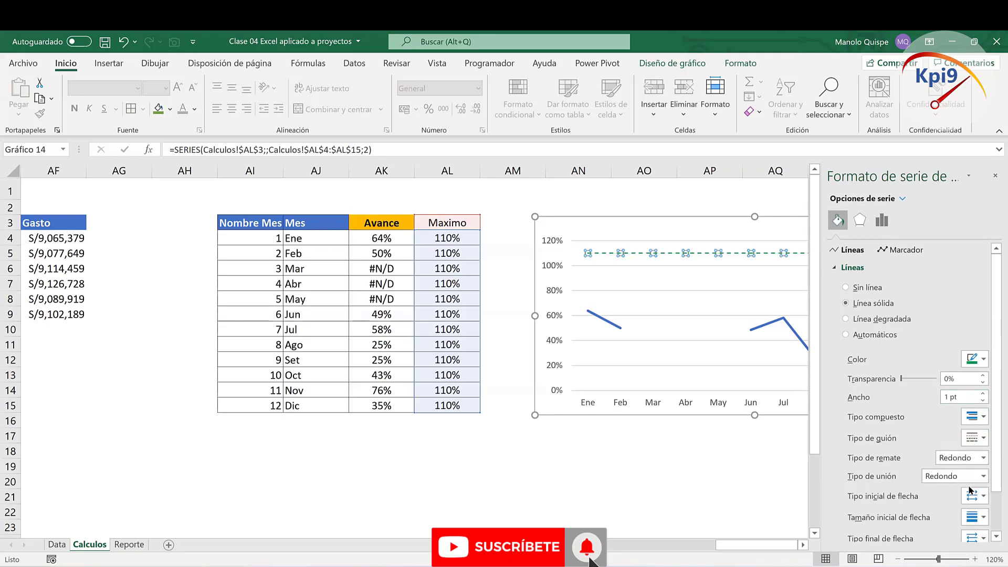
left_click(712, 479)
left_click(995, 175)
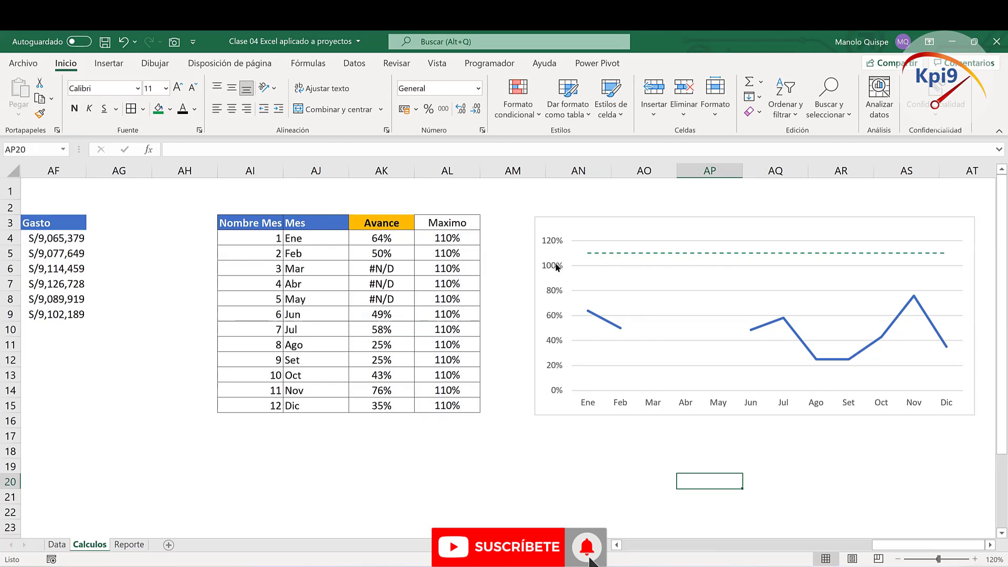
Step: Add a 110% data label to the Maximo line's Dic point
right_click(943, 257)
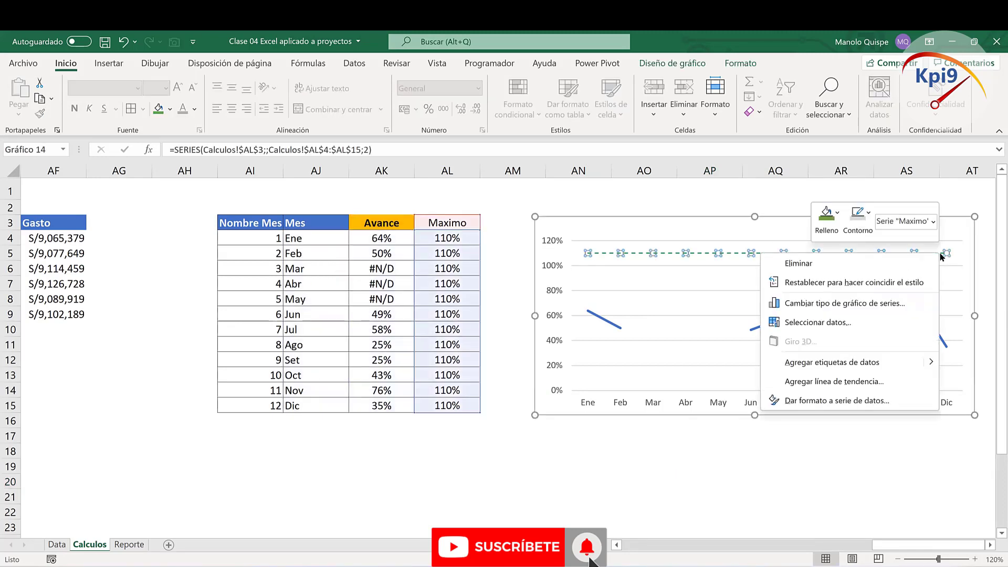
key("Escape")
left_click(946, 253)
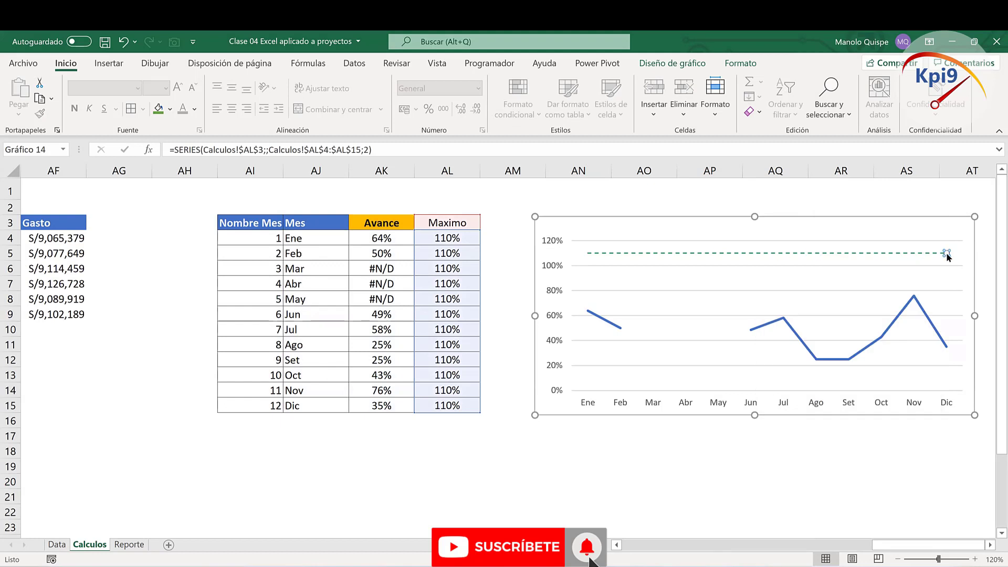
right_click(947, 256)
mouse_move(837, 362)
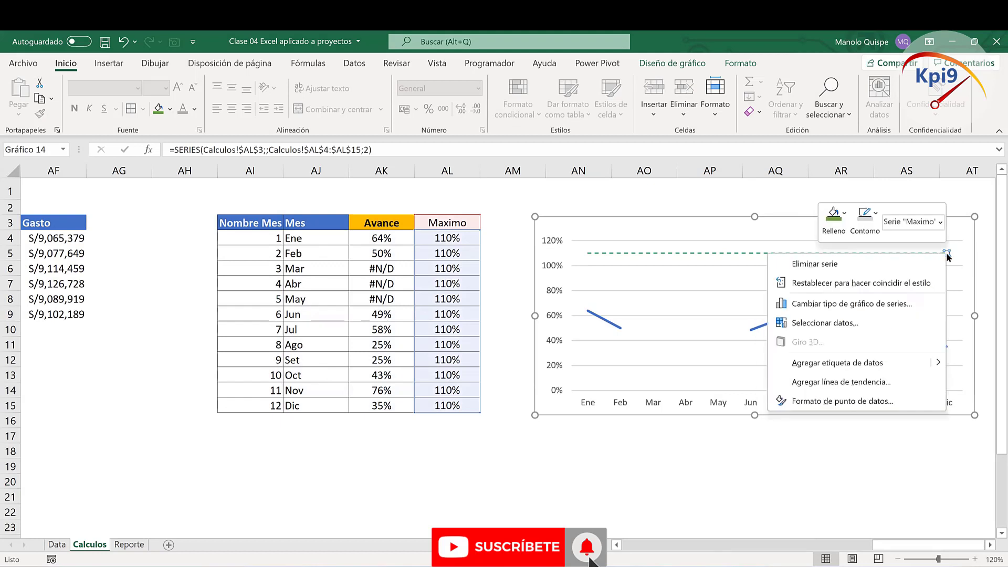
left_click(734, 372)
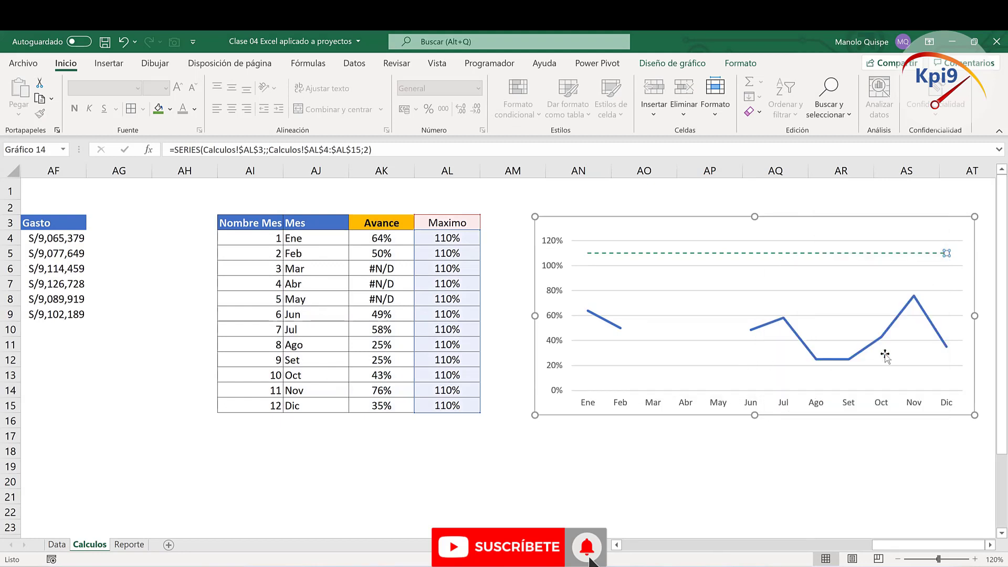
left_click(963, 256)
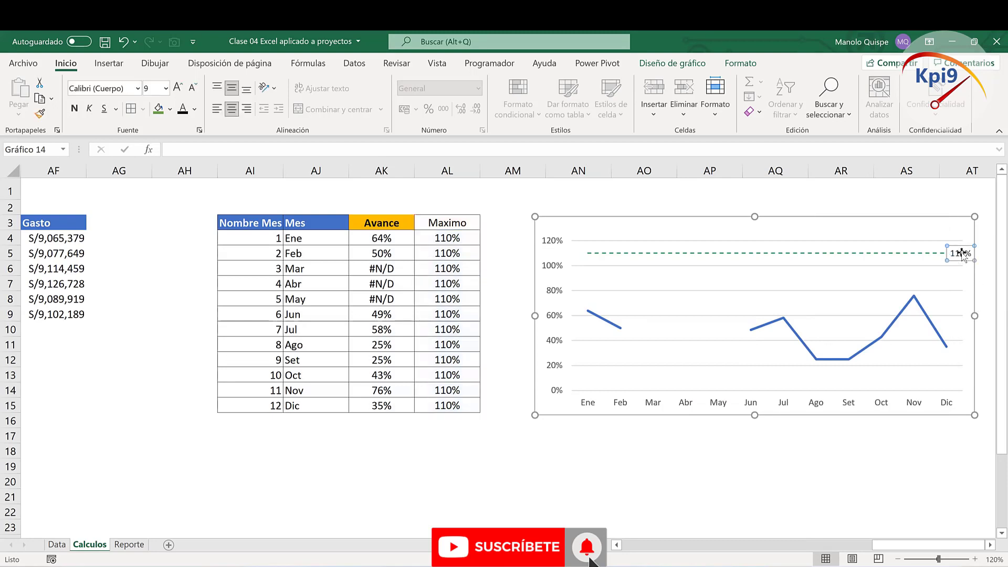
right_click(963, 256)
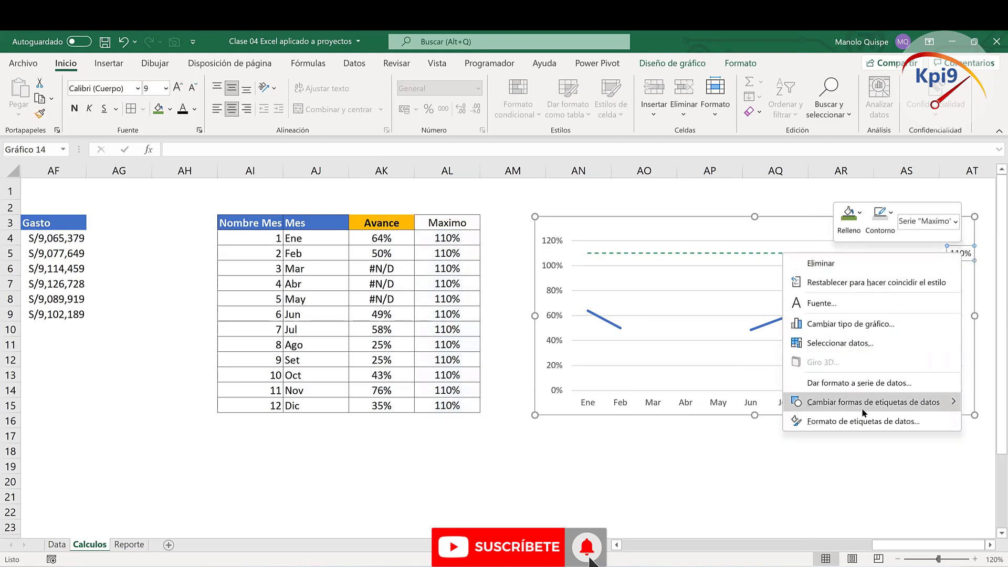
left_click(856, 423)
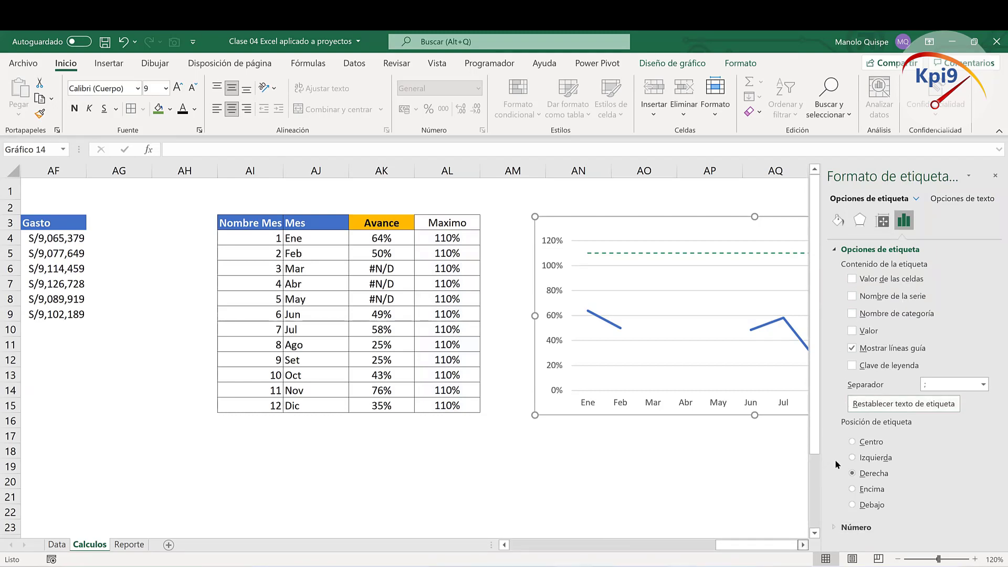
Step: Make the label show series name and value on separate lines, positioned above
scroll(835, 459, "right", 2)
scroll(834, 459, "right", 1)
scroll(845, 368, "right", 1)
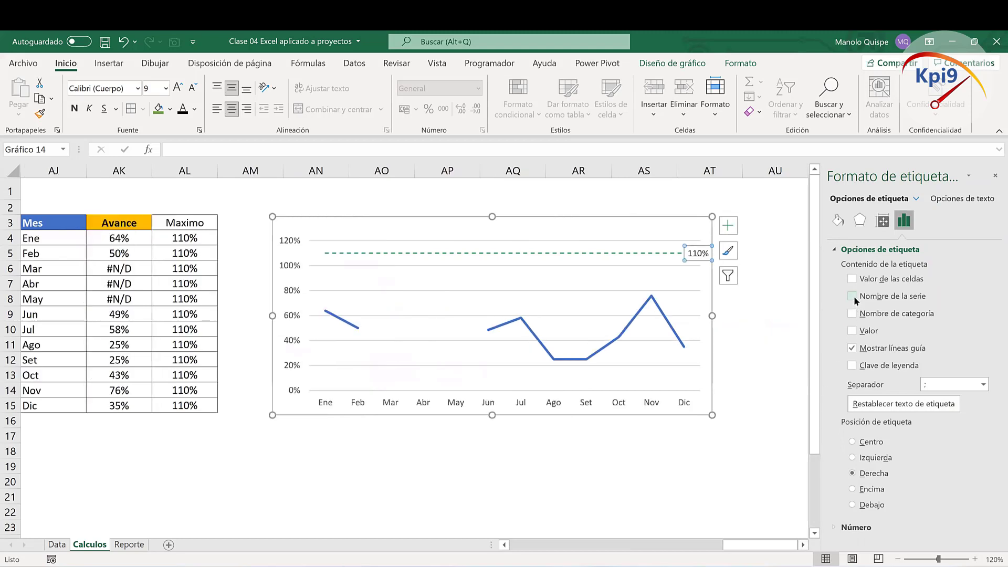
left_click(852, 296)
left_click(853, 296)
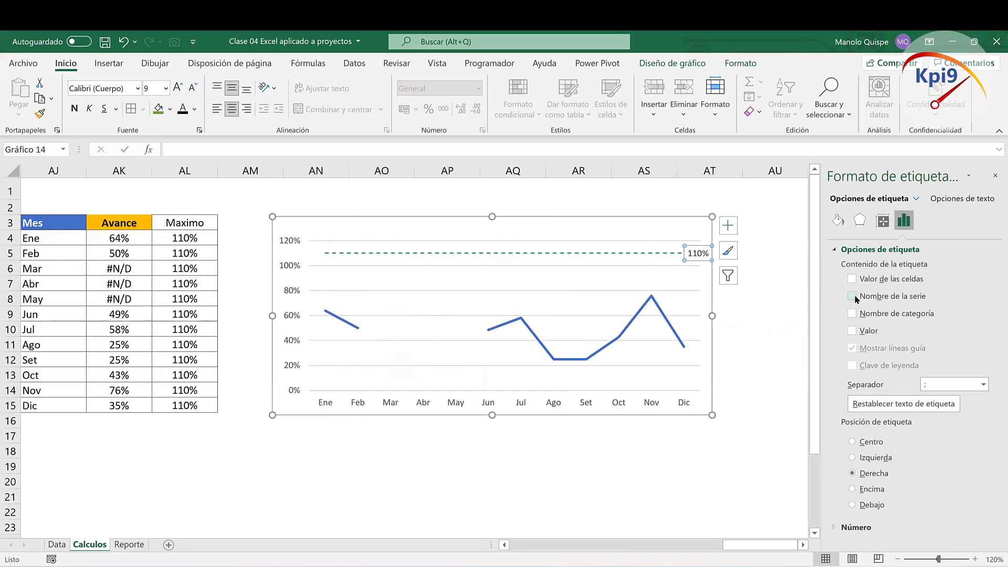
left_click(700, 253)
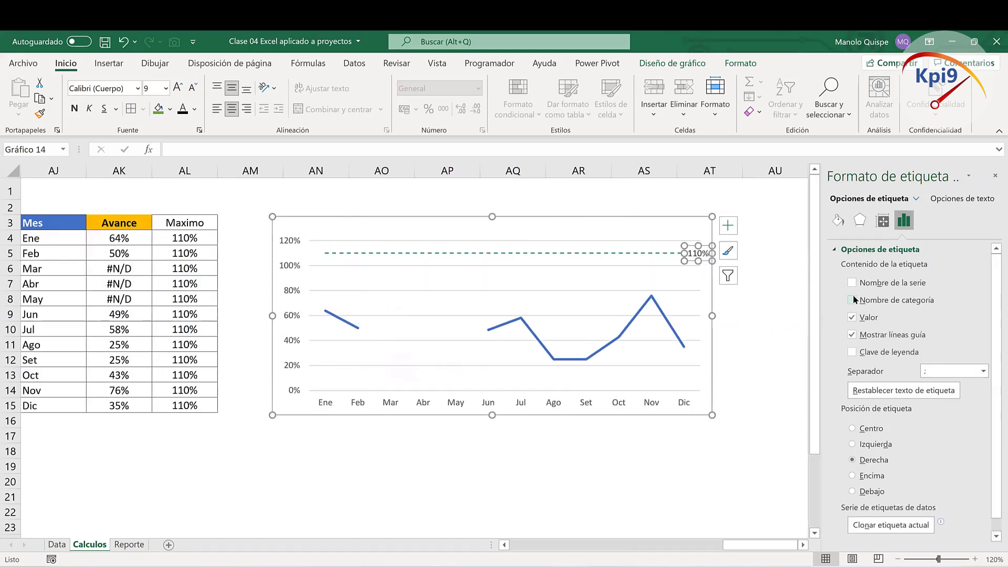
left_click(853, 299)
left_click(852, 300)
left_click(852, 300)
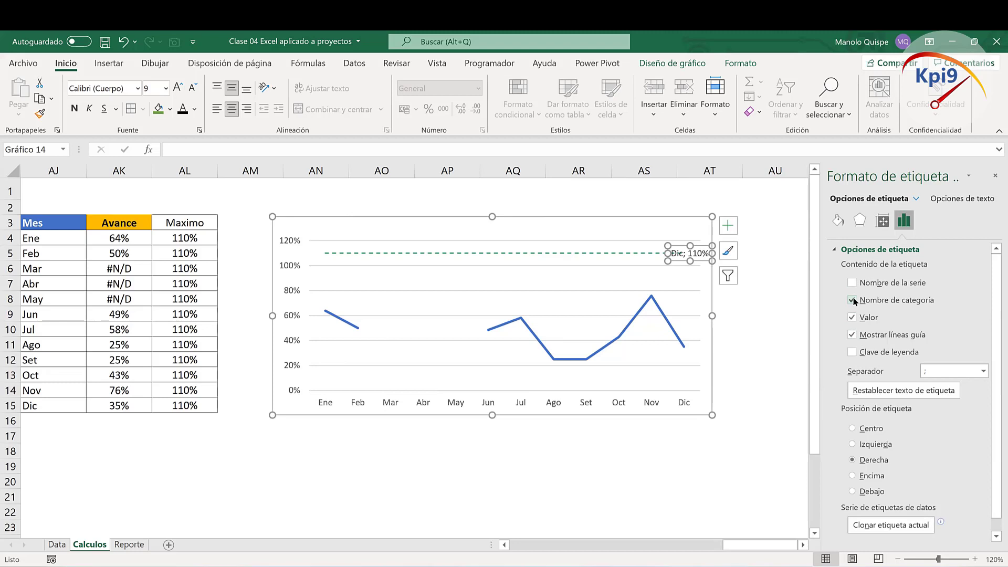
left_click(852, 300)
left_click(852, 282)
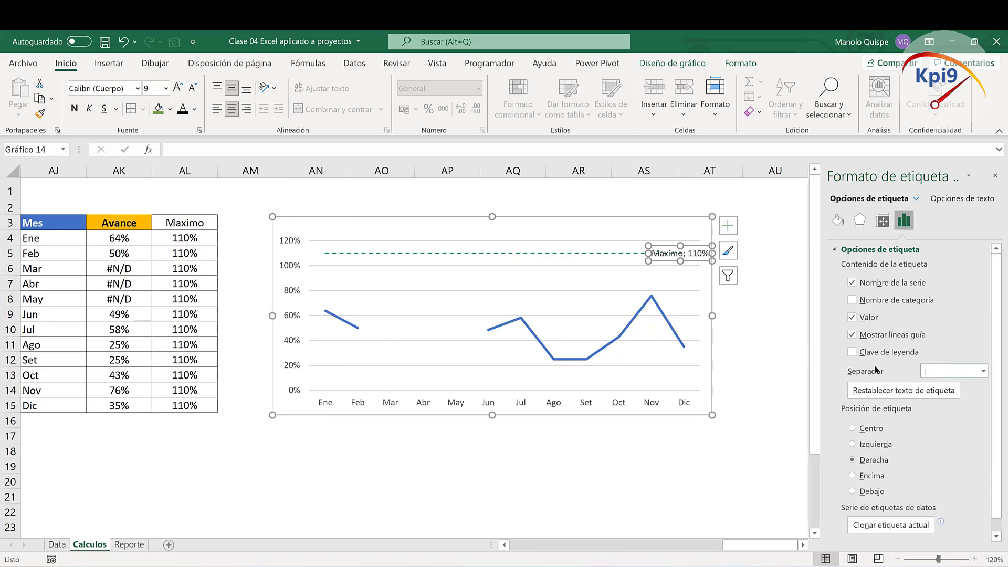
left_click(982, 371)
left_click(963, 428)
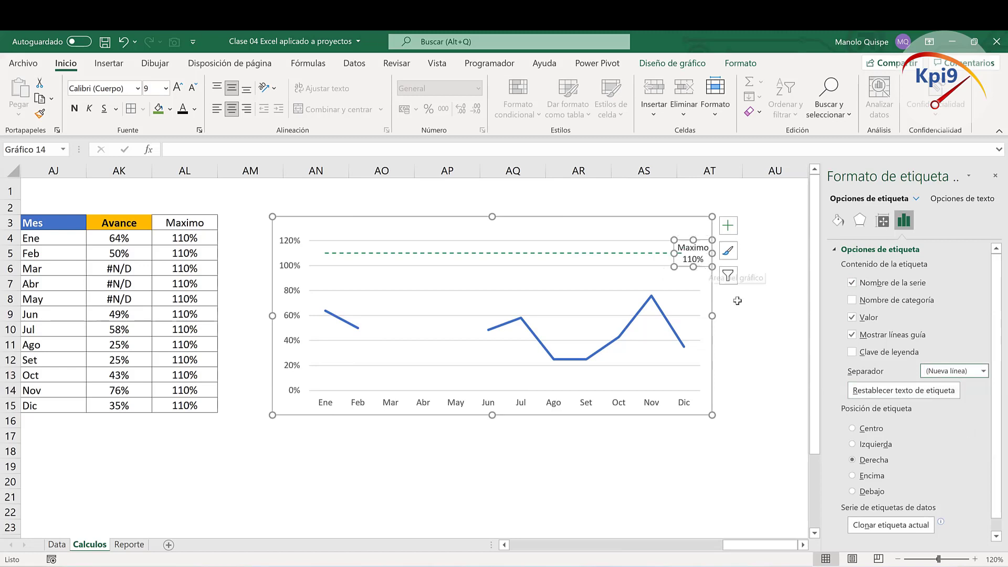
left_click(853, 476)
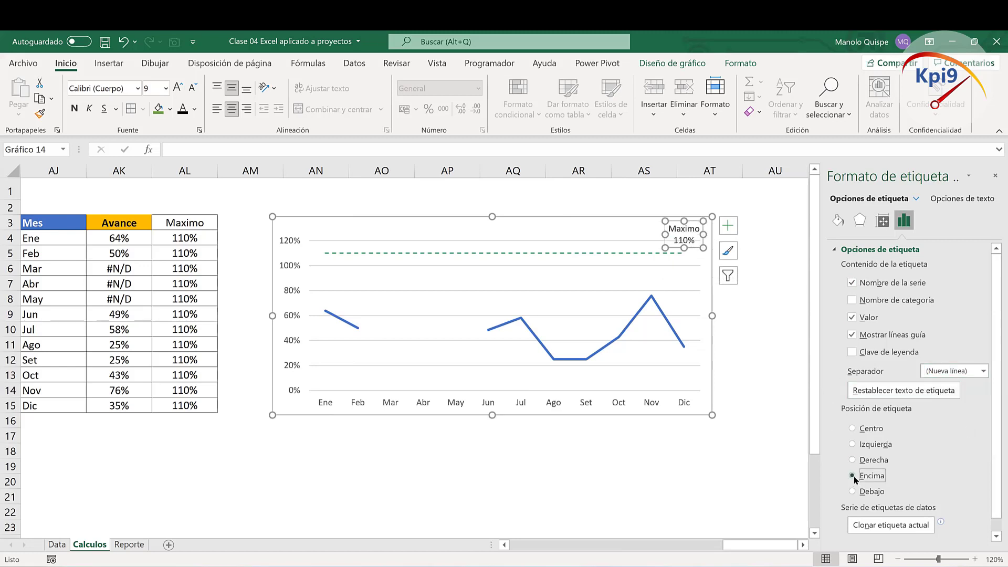
Step: Format the Maximo label bold, Arial Narrow, size 7
left_click(75, 108)
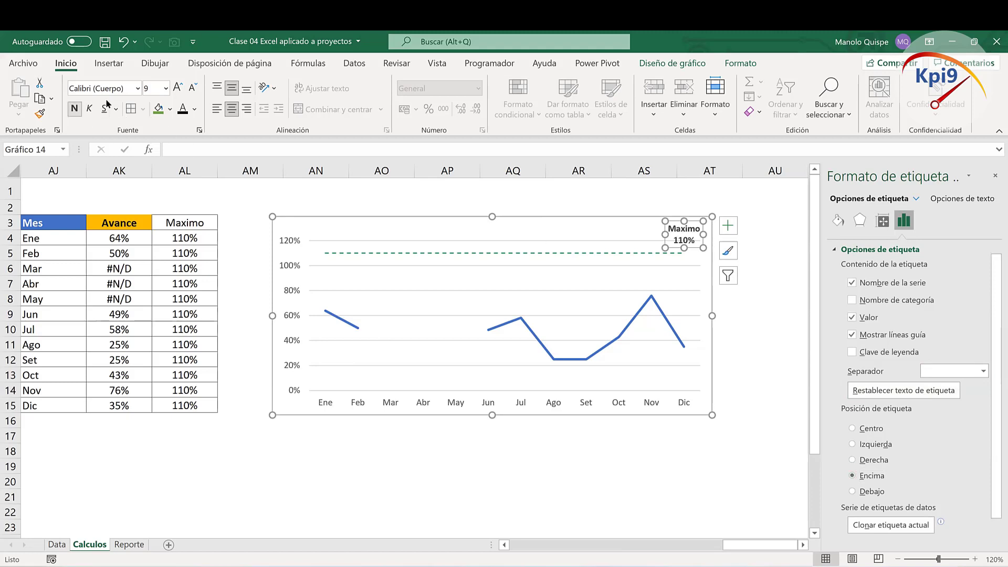
left_click(138, 87)
left_click(134, 185)
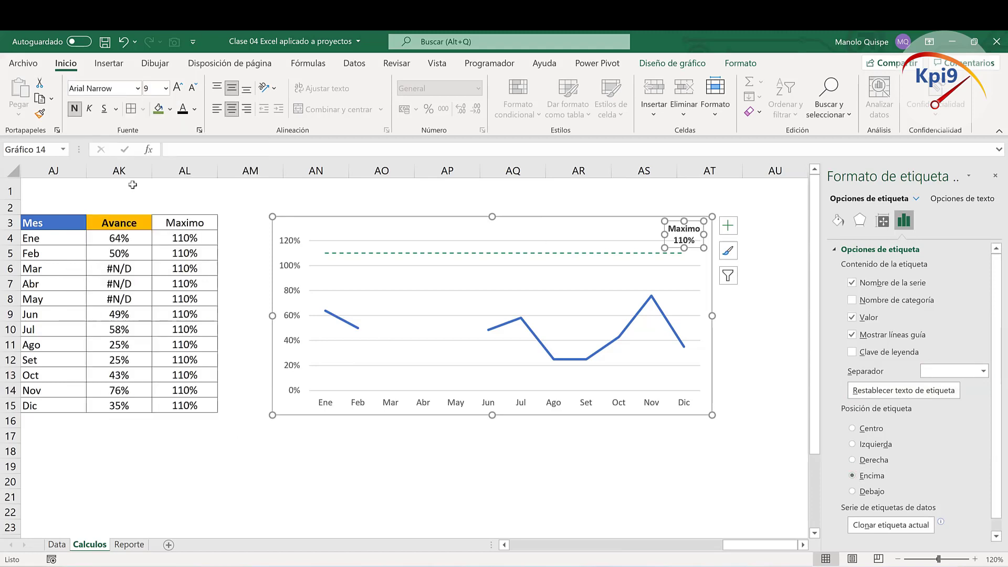
left_click(192, 89)
left_click(193, 90)
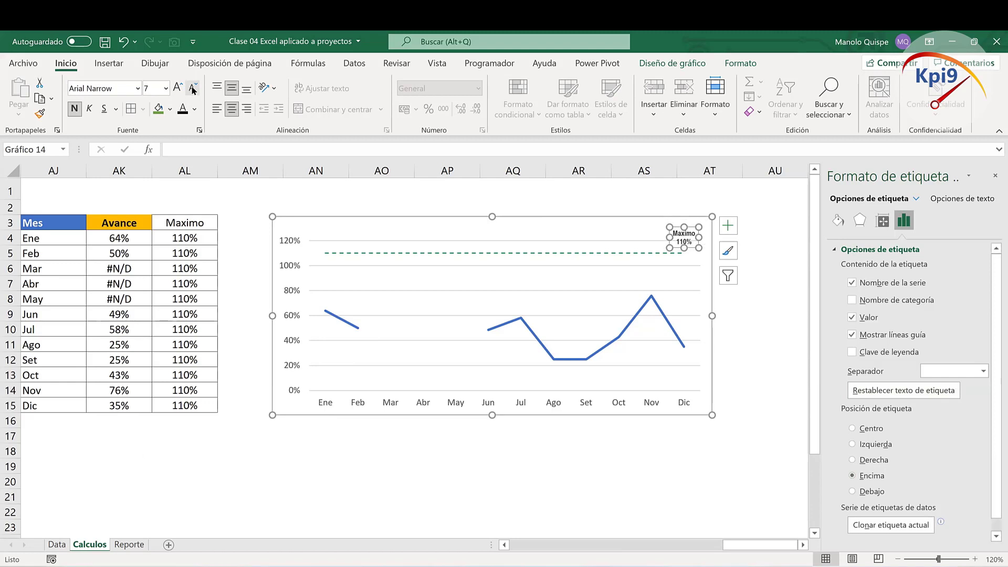
left_click(610, 208)
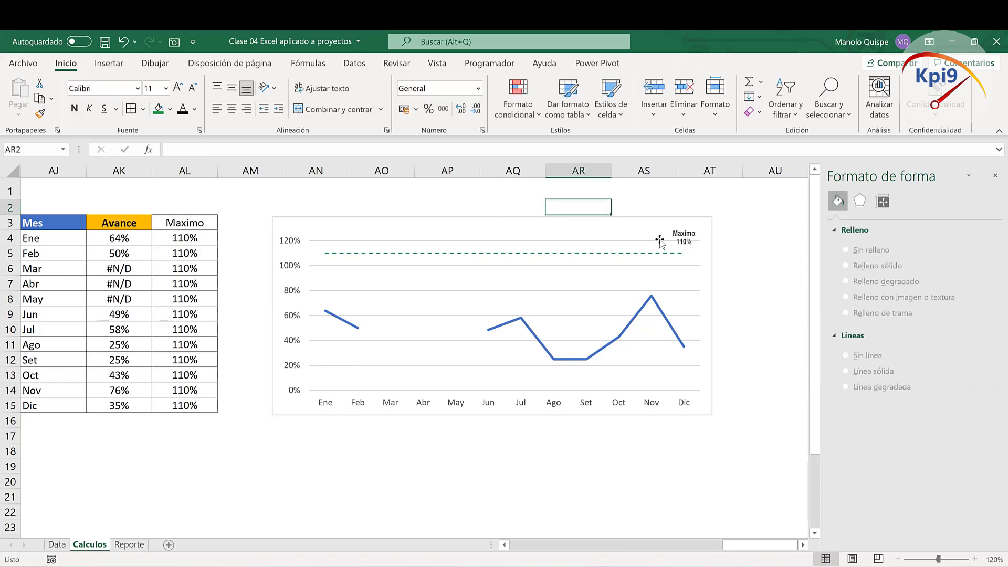
Step: Select the Avance chart's horizontal gridlines and delete them
right_click(615, 293)
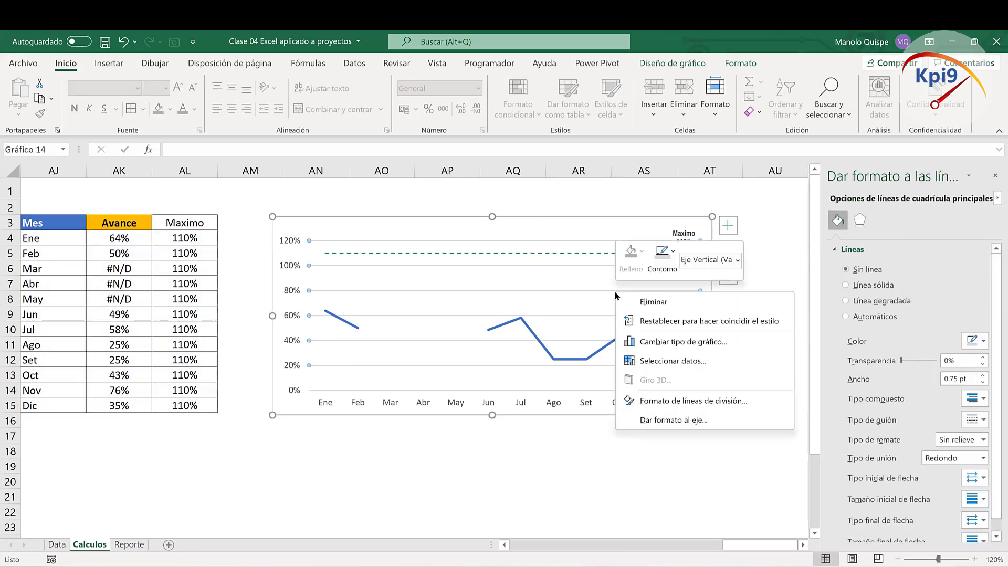
key("Escape")
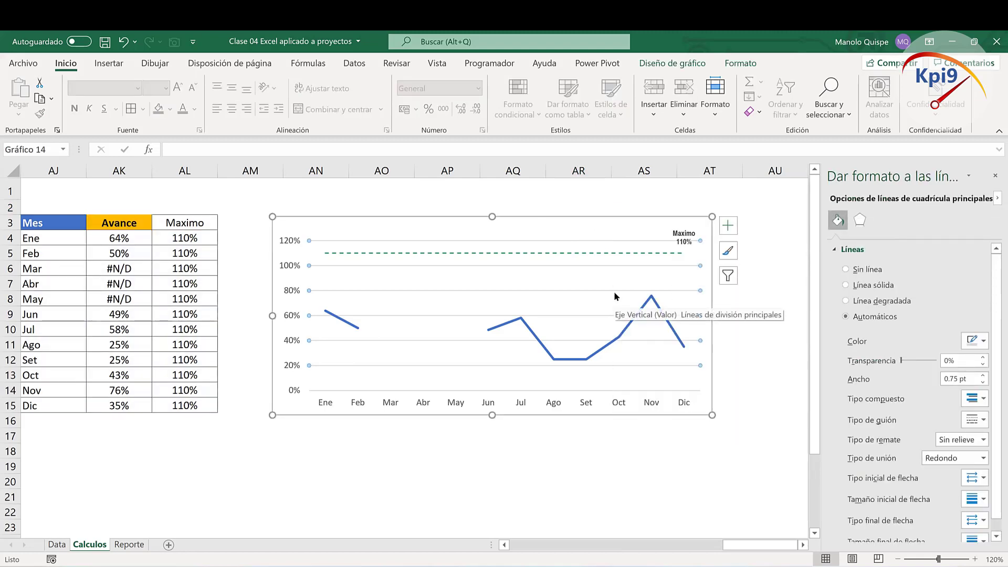
key("Escape")
left_click(582, 449)
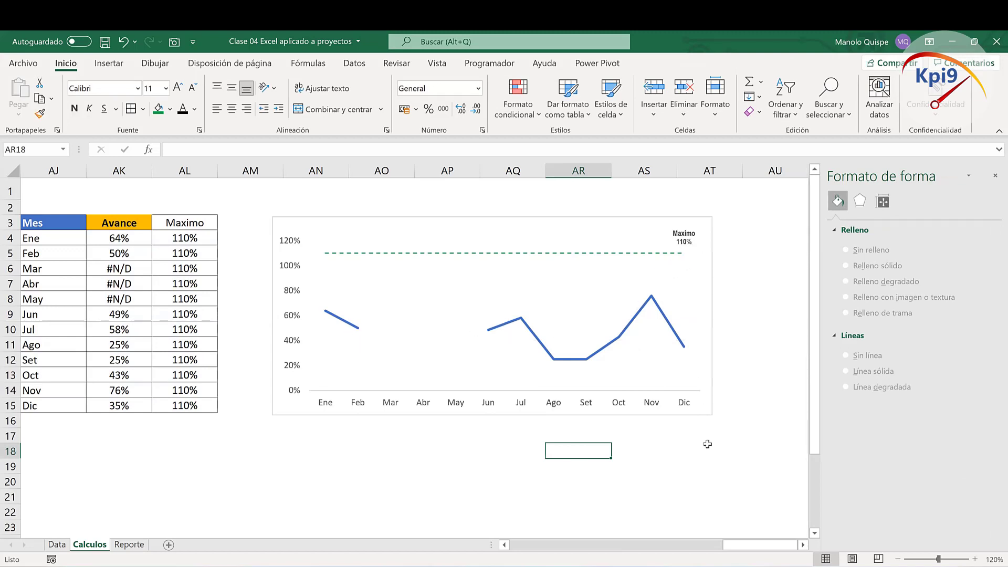
Step: Add a centered, percent-formatted Minimo column in AM3:AM15 with 75% in AM4
left_click(243, 227)
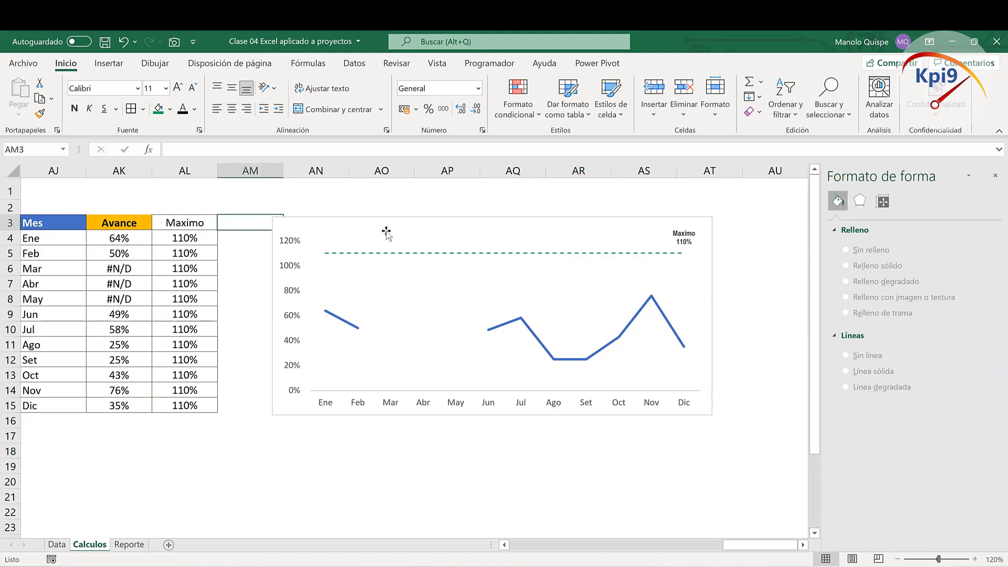
type("Minimo")
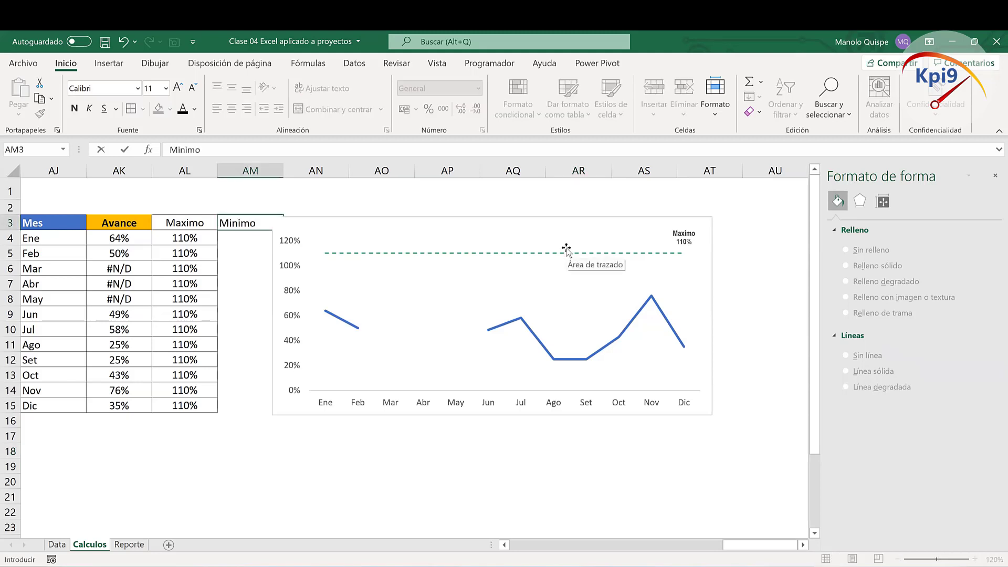
key("Return")
left_click_drag(245, 225, 252, 399)
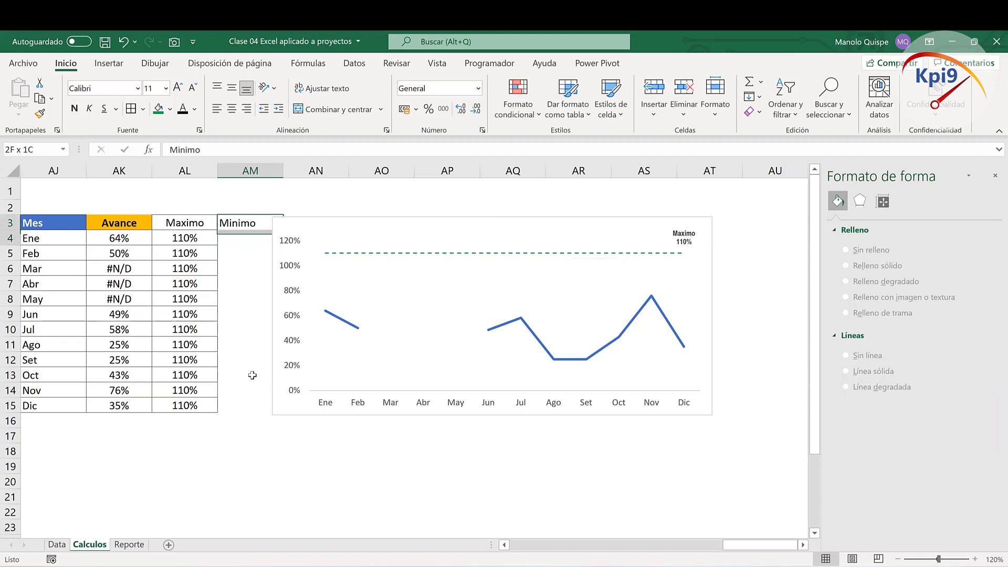
left_click(235, 109)
left_click(232, 88)
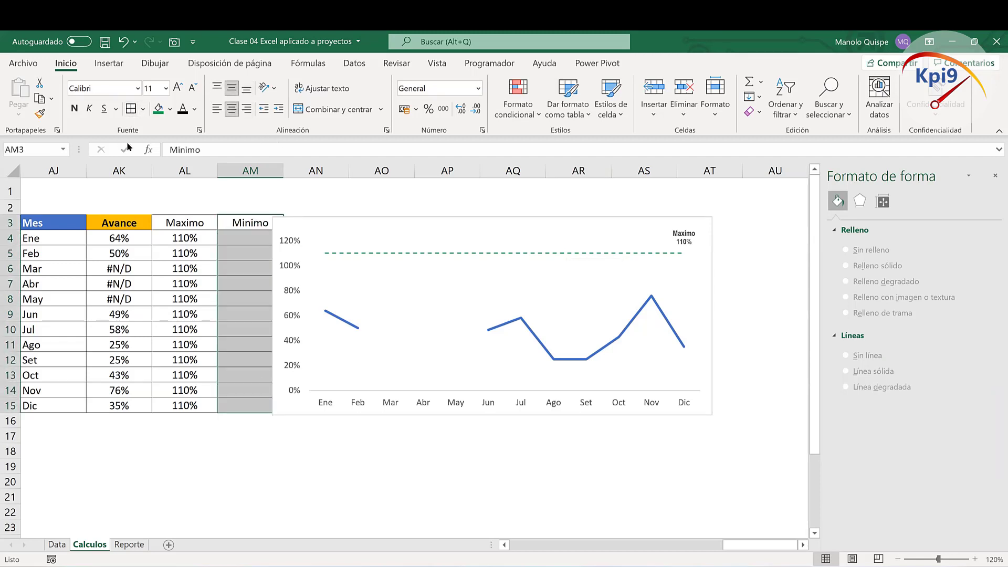
left_click(428, 109)
left_click(245, 238)
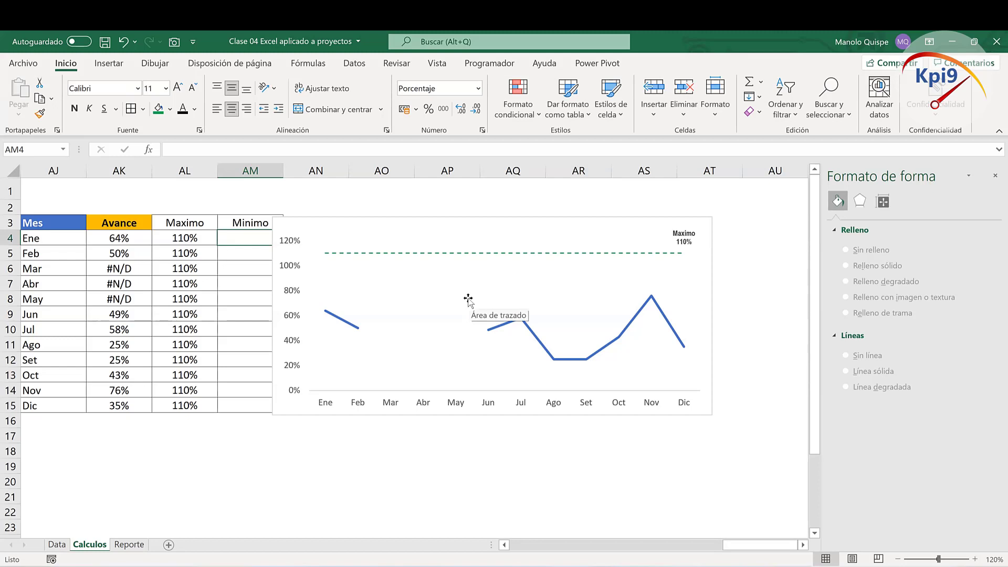
type("75")
key("Return")
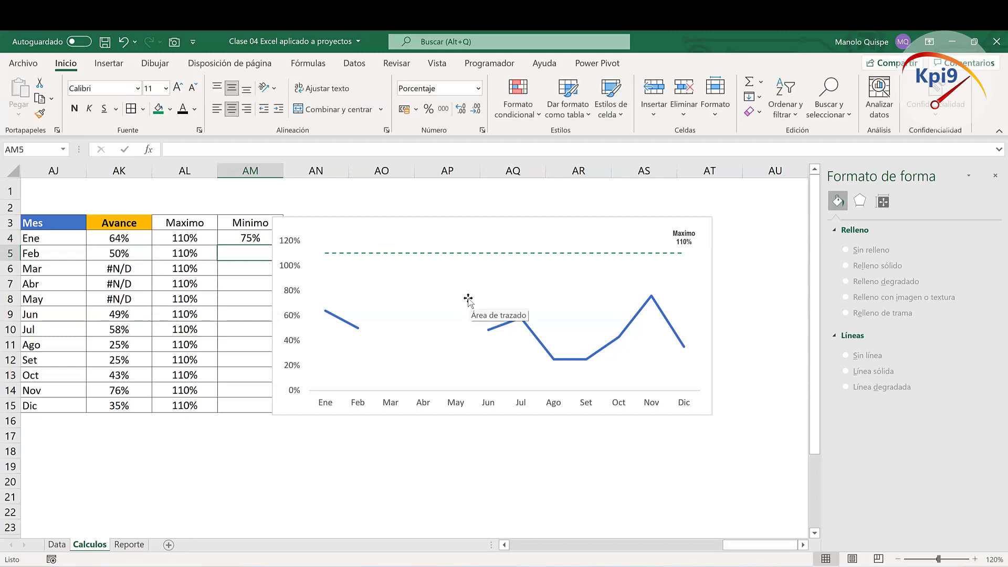
left_click(268, 241)
mouse_move(291, 218)
left_mouse_down()
mouse_move(333, 218)
mouse_move(306, 215)
mouse_move(268, 407)
left_mouse_up()
left_click(265, 242)
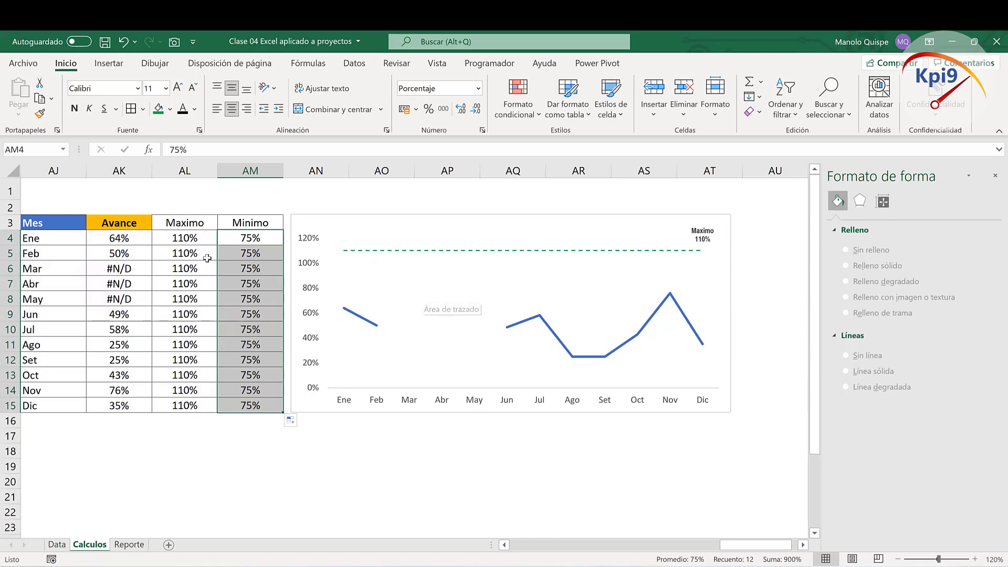
Step: Change the Maximo values to 100% from AL4 down through AL15
left_click(186, 240)
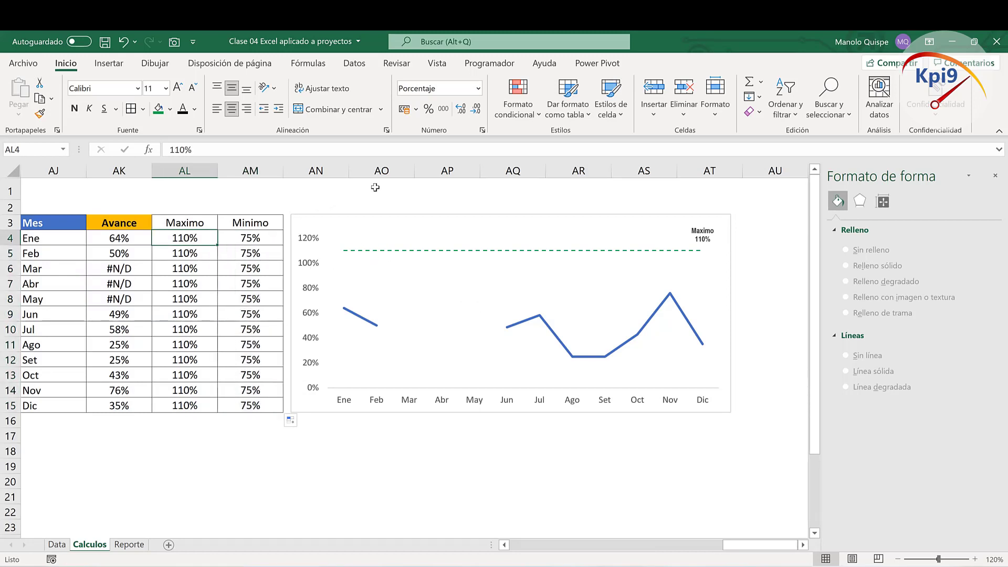
type("100")
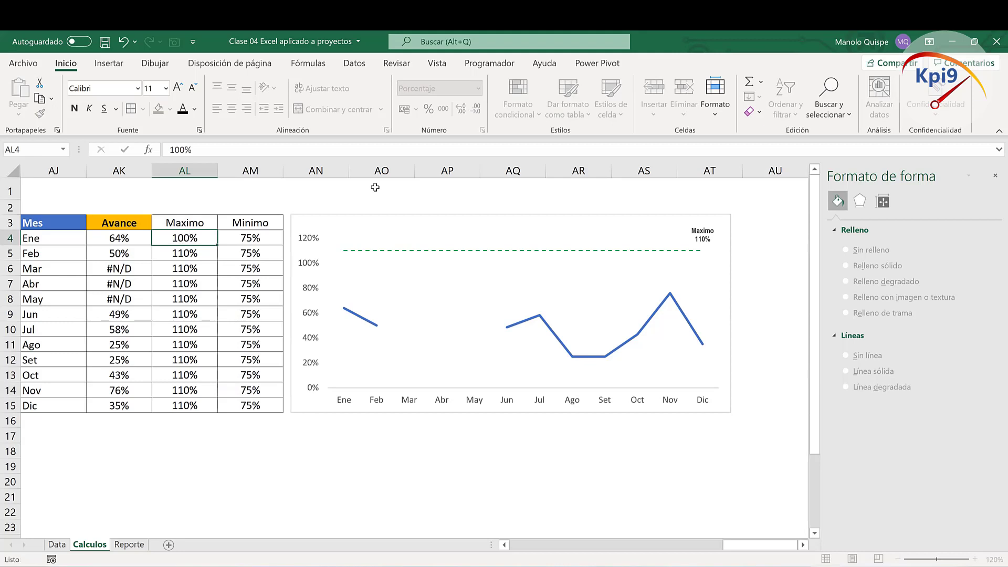
key("Return")
left_click(213, 240)
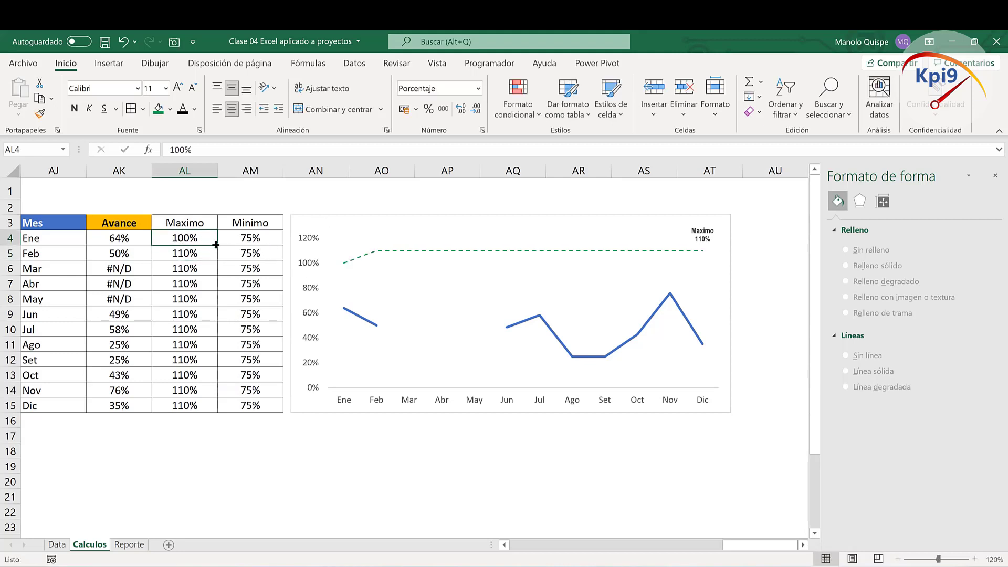
left_click_drag(216, 244, 215, 409)
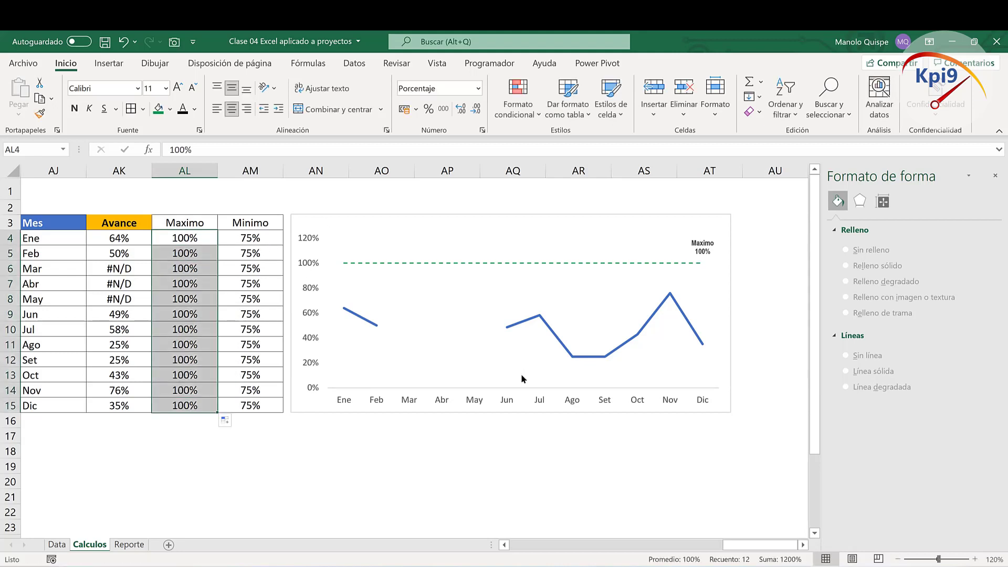
left_click(660, 468)
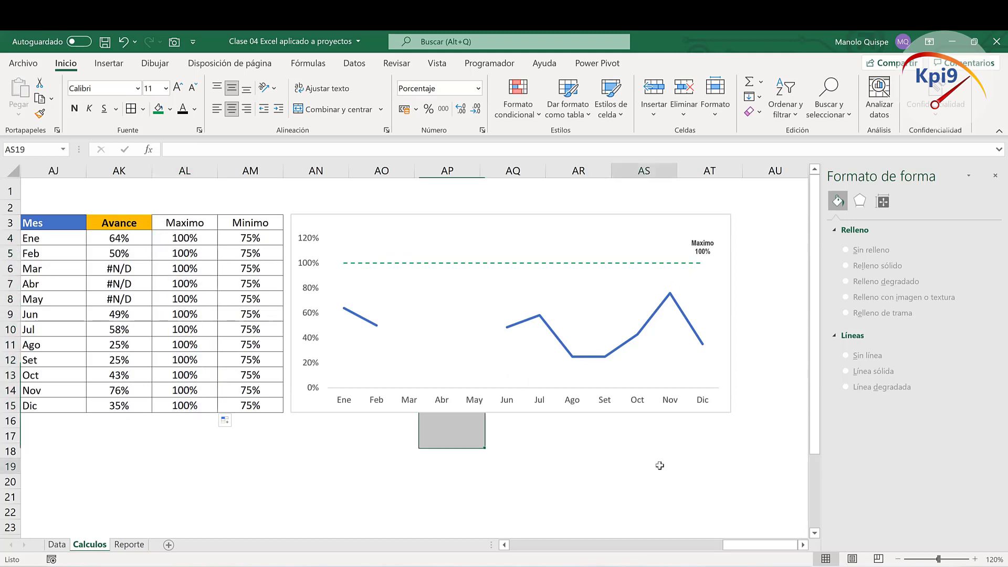
left_click(257, 239)
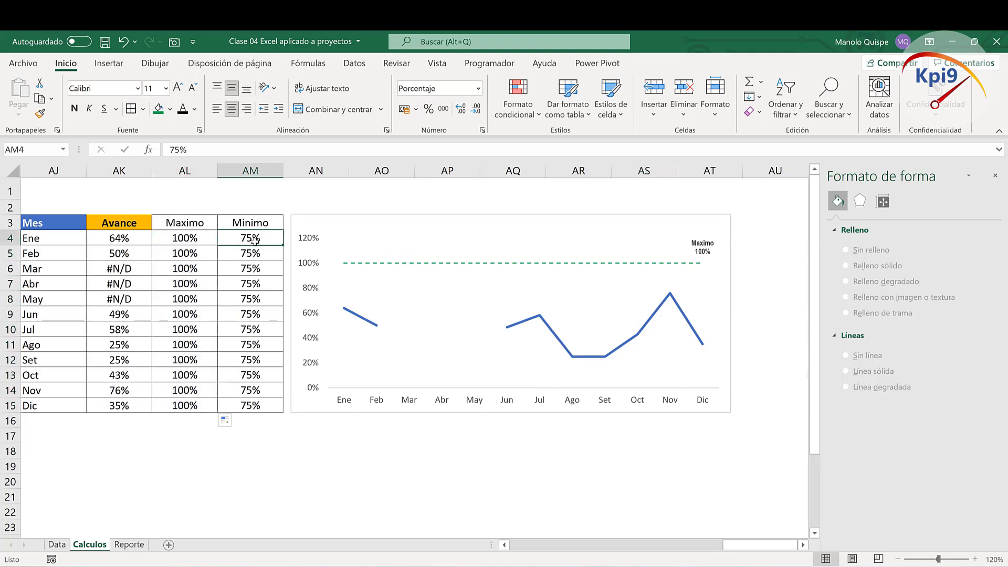
Step: Add a series named from the Minimo header, with values AM4:AM15, to the Avance chart
right_click(423, 280)
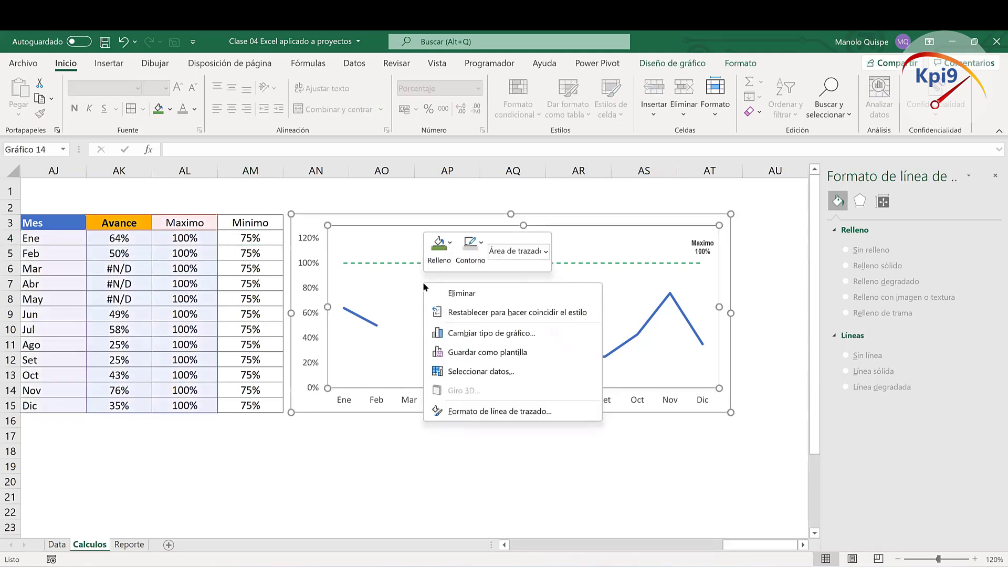
left_click(517, 369)
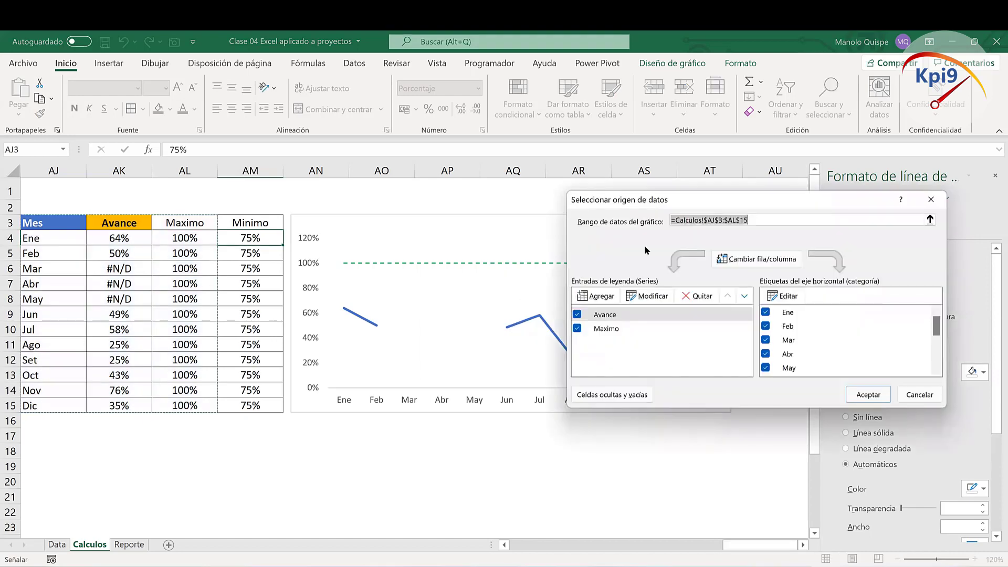
left_click(596, 296)
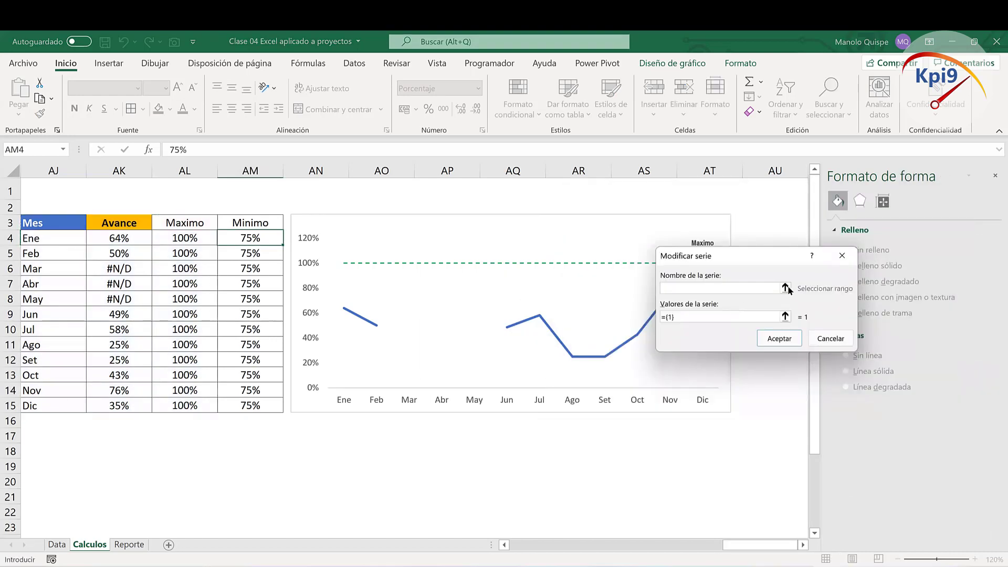
left_click(847, 287)
left_click(260, 224)
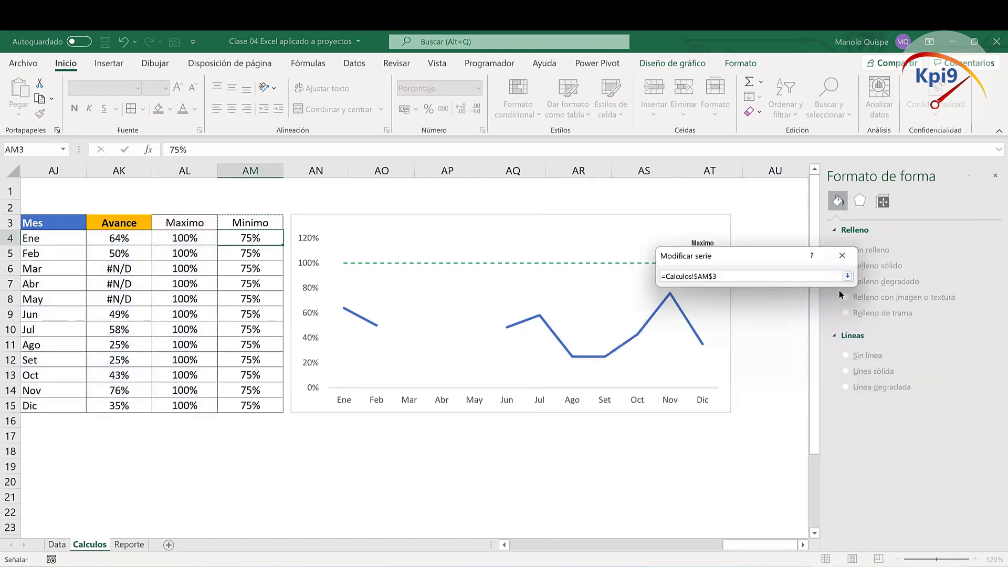
left_click(848, 276)
left_click(784, 317)
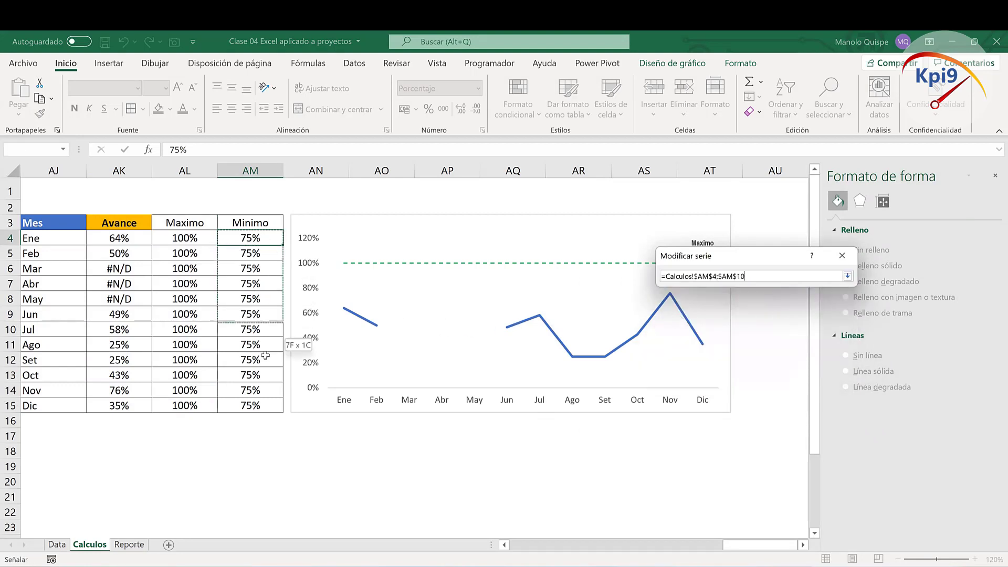
left_click_drag(262, 238, 263, 405)
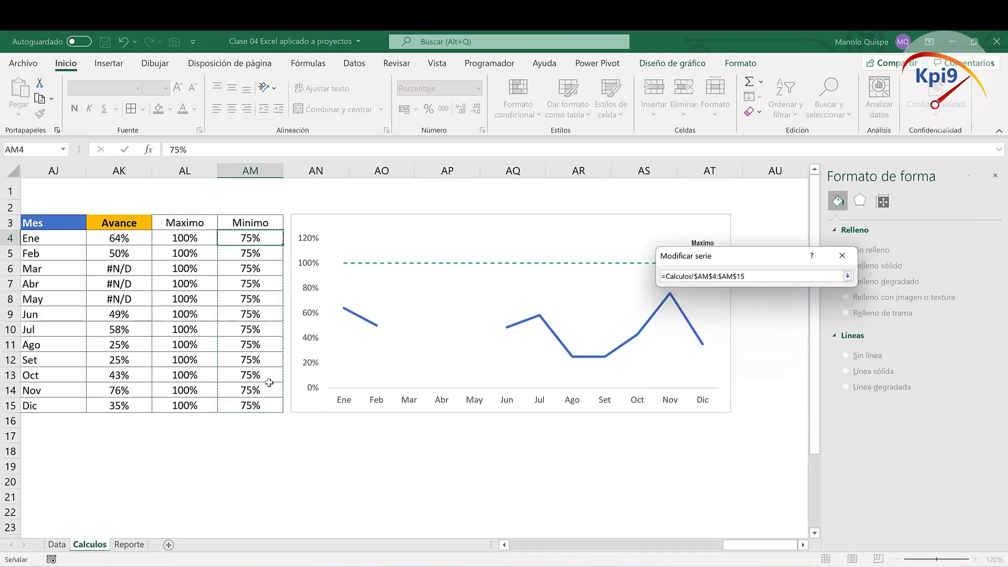
left_click(847, 276)
left_click(782, 339)
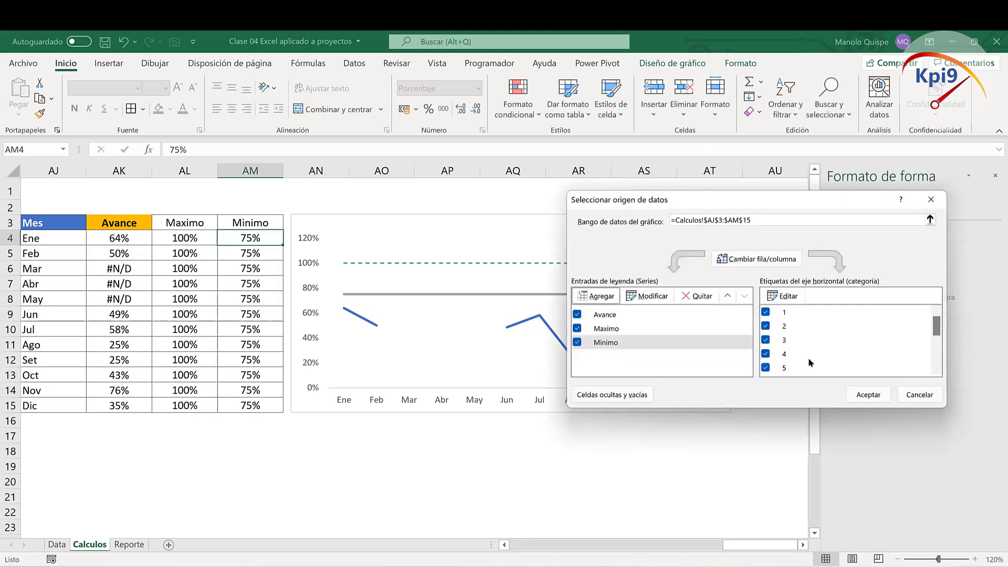
left_click(868, 394)
Step: Format the Minimo series line to 1 pt width with a dashed style
left_click(651, 294)
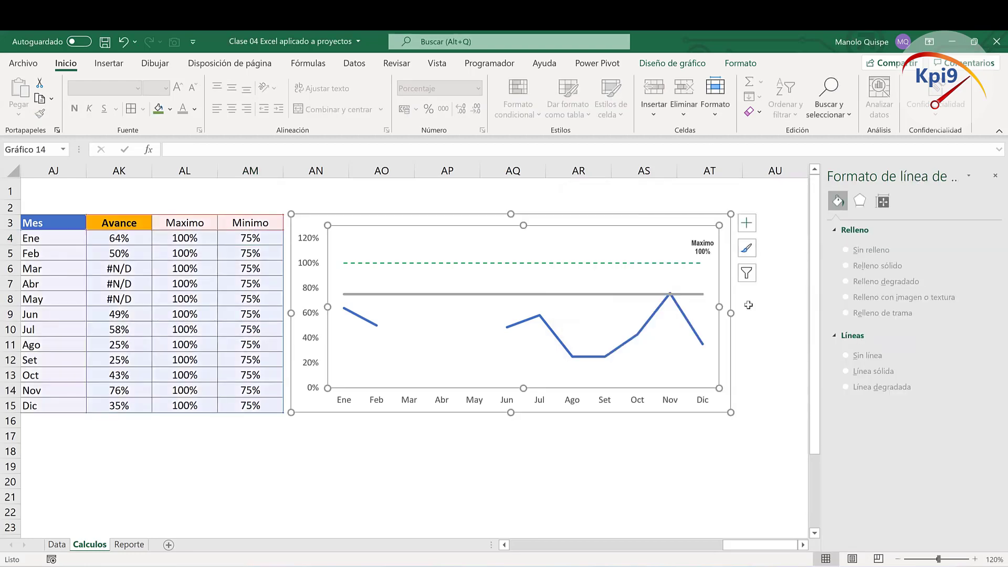
left_click(644, 295)
right_click(644, 297)
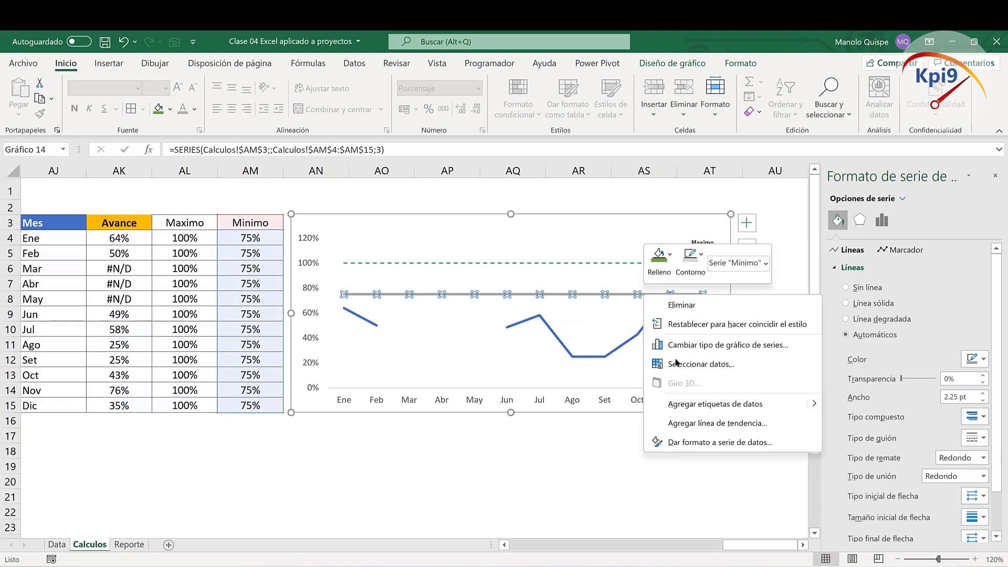
left_click(706, 442)
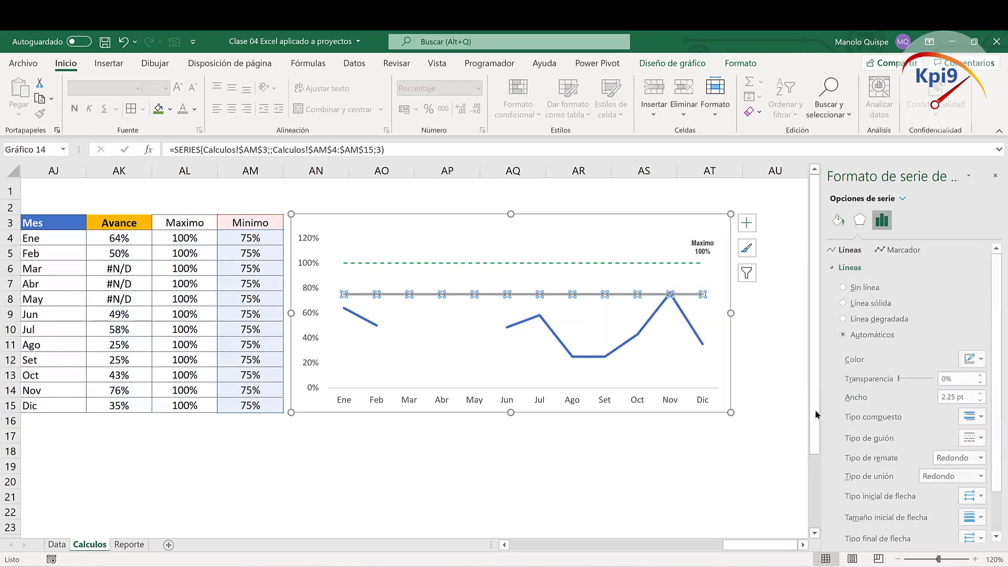
left_click(838, 220)
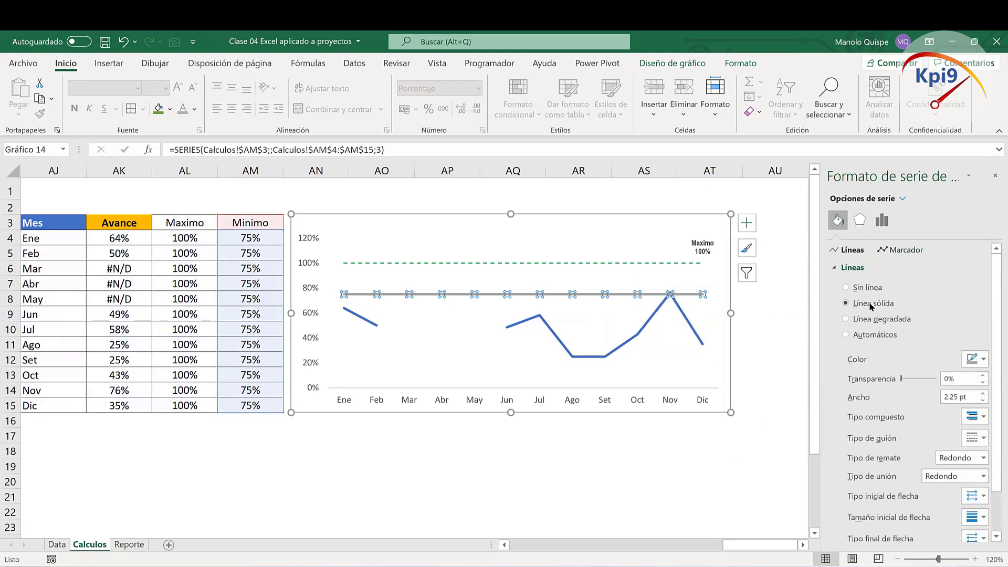
left_click(983, 401)
left_click(983, 400)
left_click(983, 400)
left_click(983, 401)
left_click(983, 400)
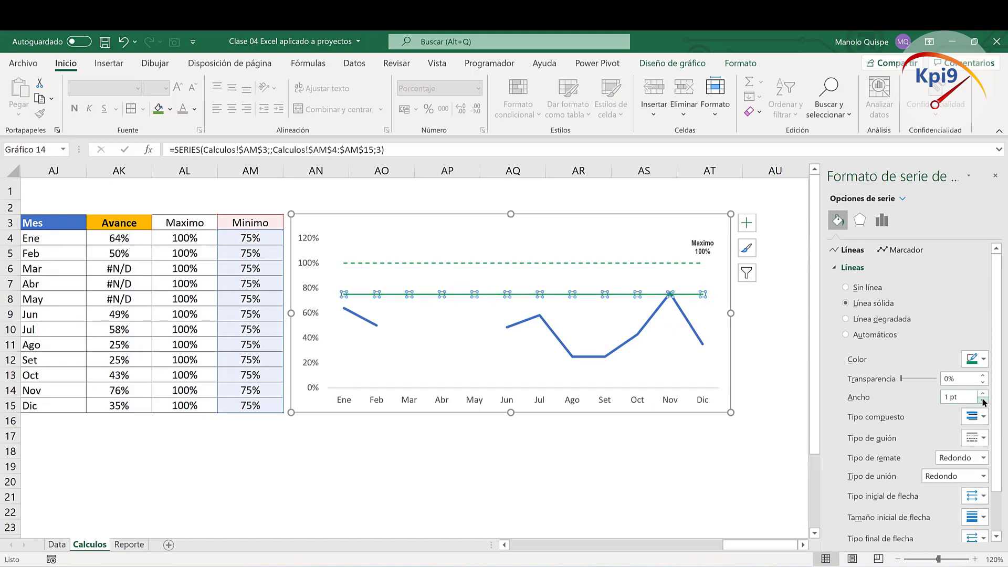
left_click(975, 437)
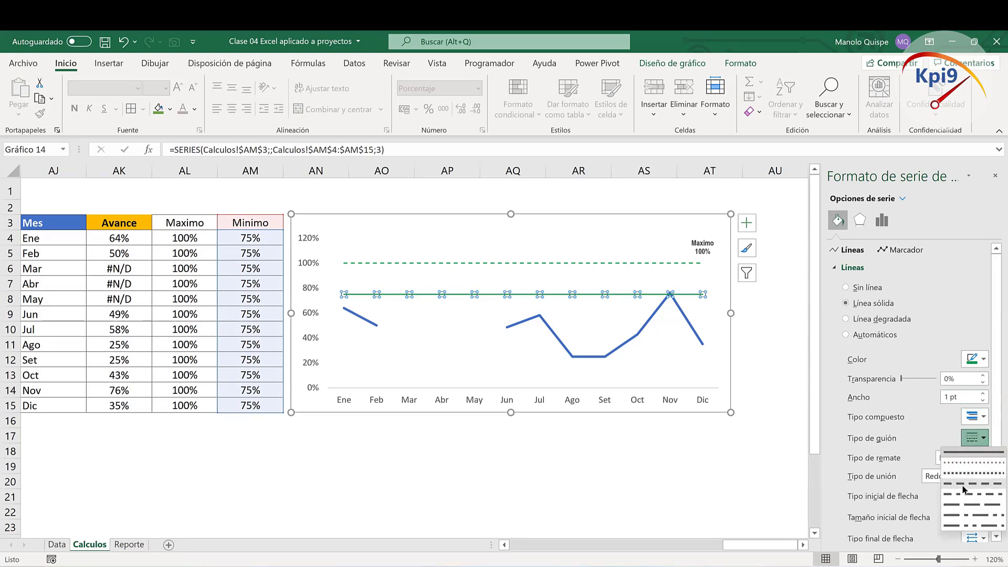
left_click(964, 488)
left_click(745, 468)
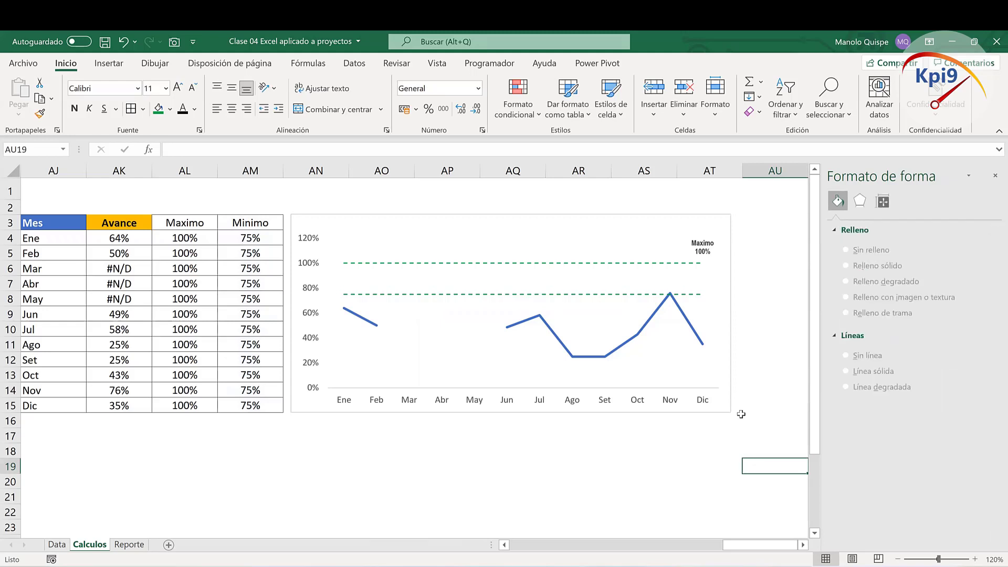
Step: Select only the Dic point of the dashed Minimo line
right_click(701, 295)
key("Escape")
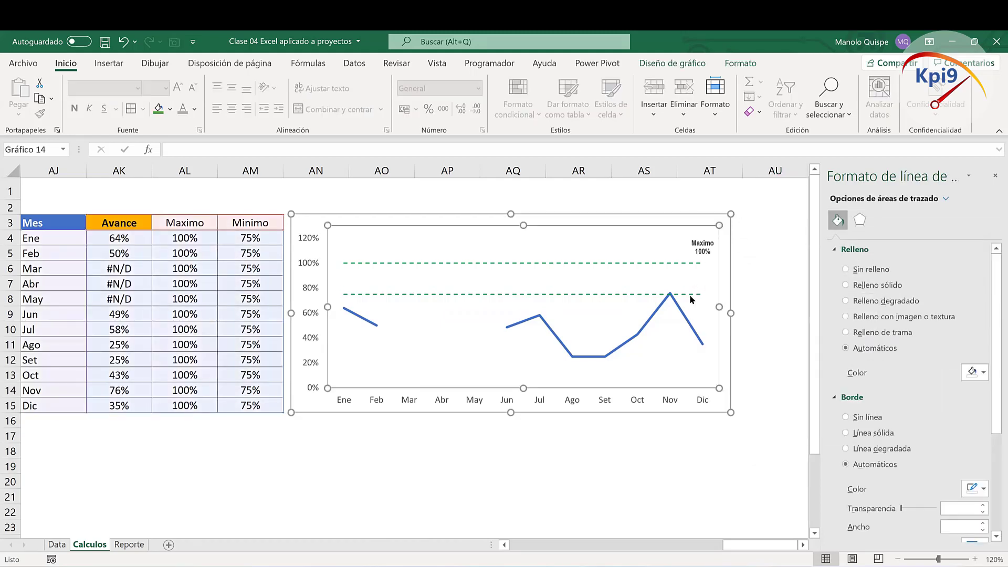
left_click(702, 296)
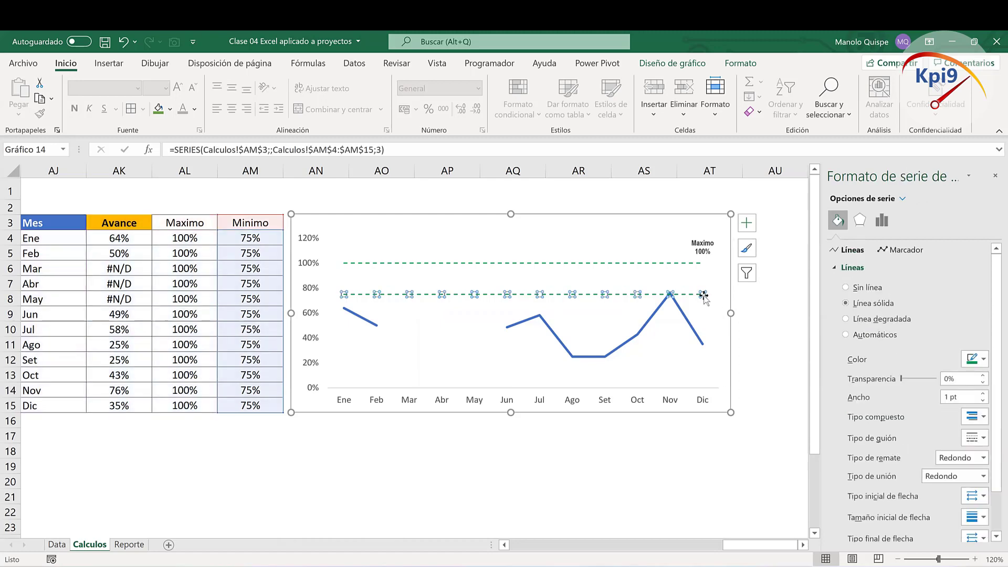
right_click(703, 296)
key("Escape")
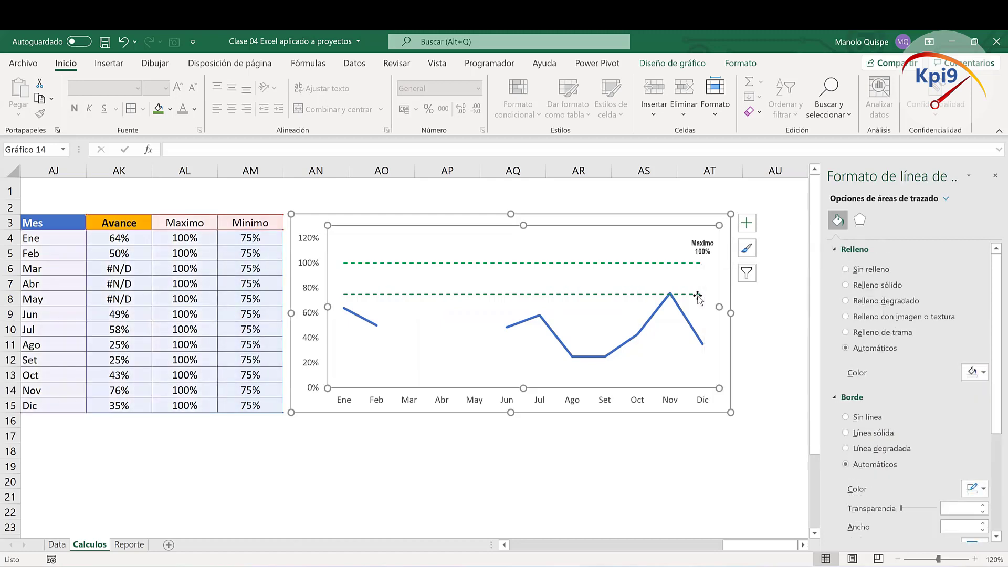
left_click(703, 295)
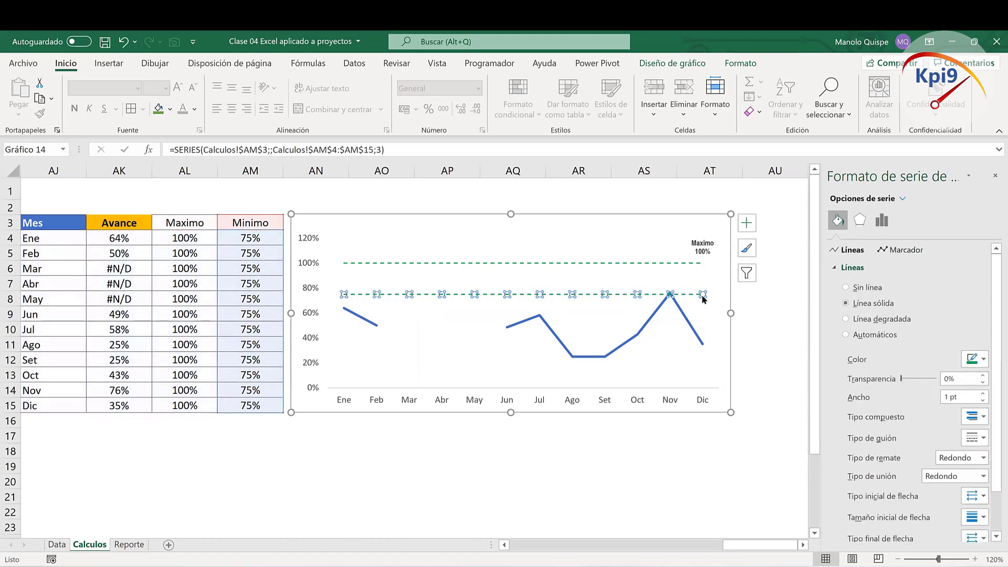
left_click(703, 295)
Step: Add a 75% data label to the Dic point of the Minimo line
right_click(702, 296)
mouse_move(773, 404)
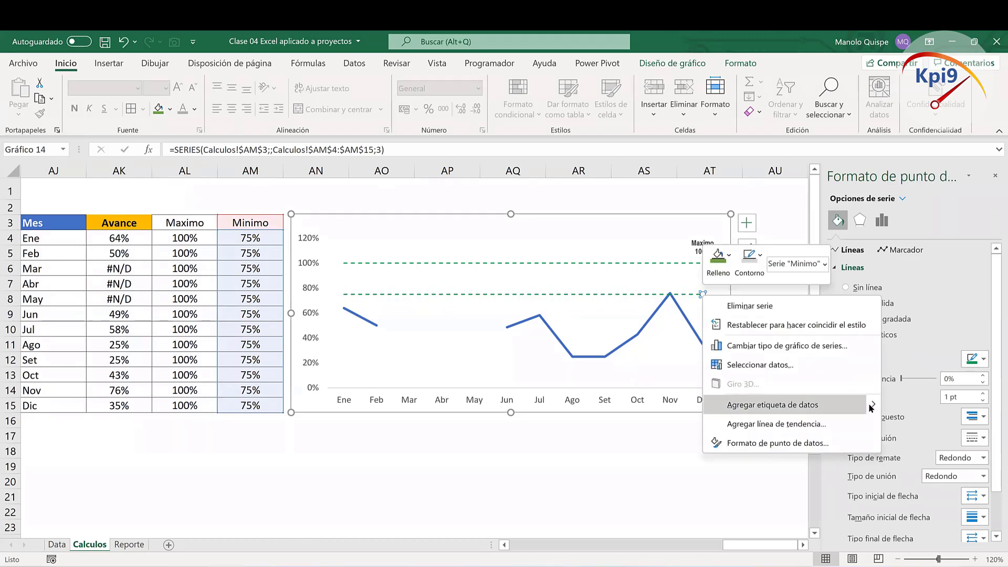
left_click(687, 412)
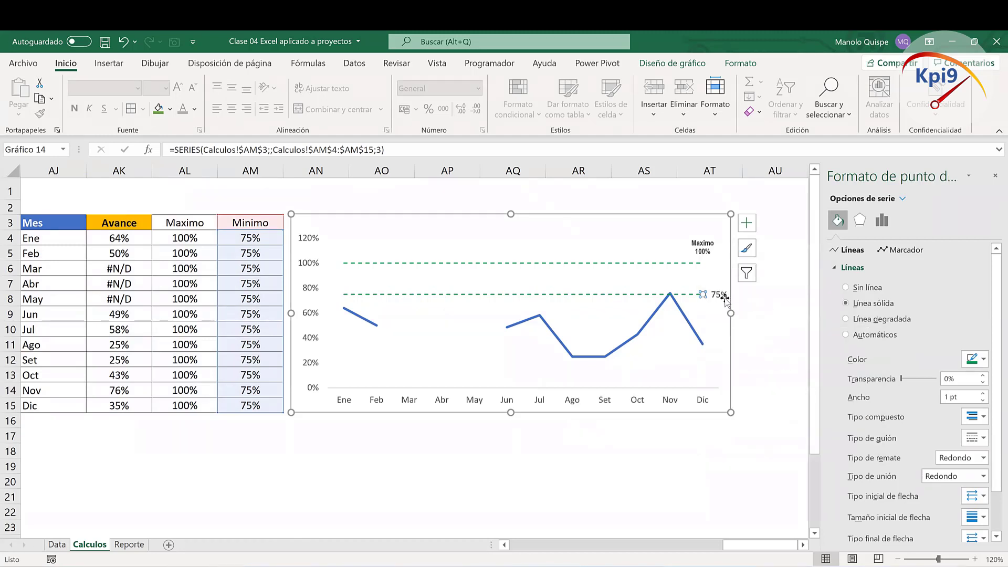
left_click(721, 296)
left_click(720, 296)
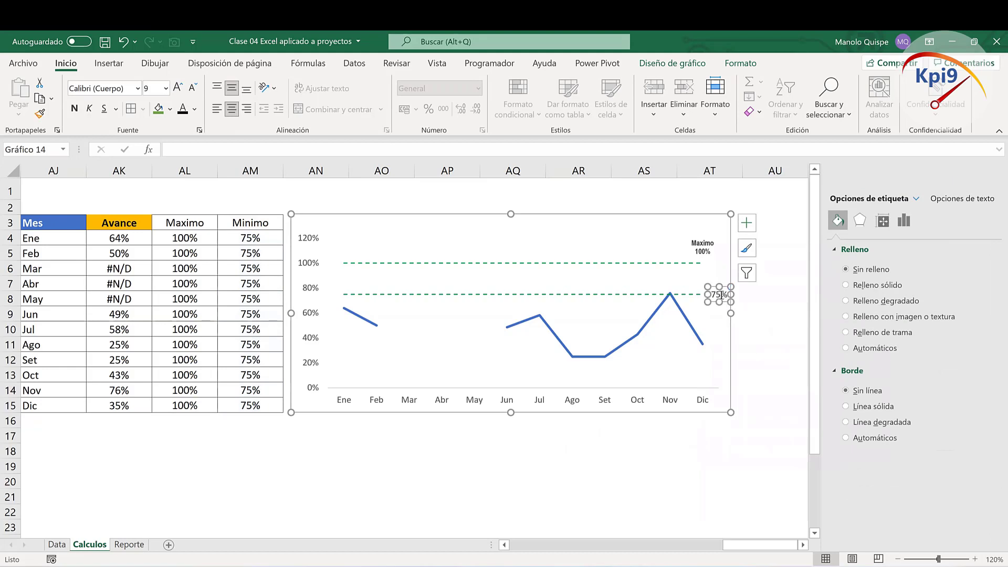
Step: Show the series name in the label, on a new line, positioned above the line
right_click(722, 299)
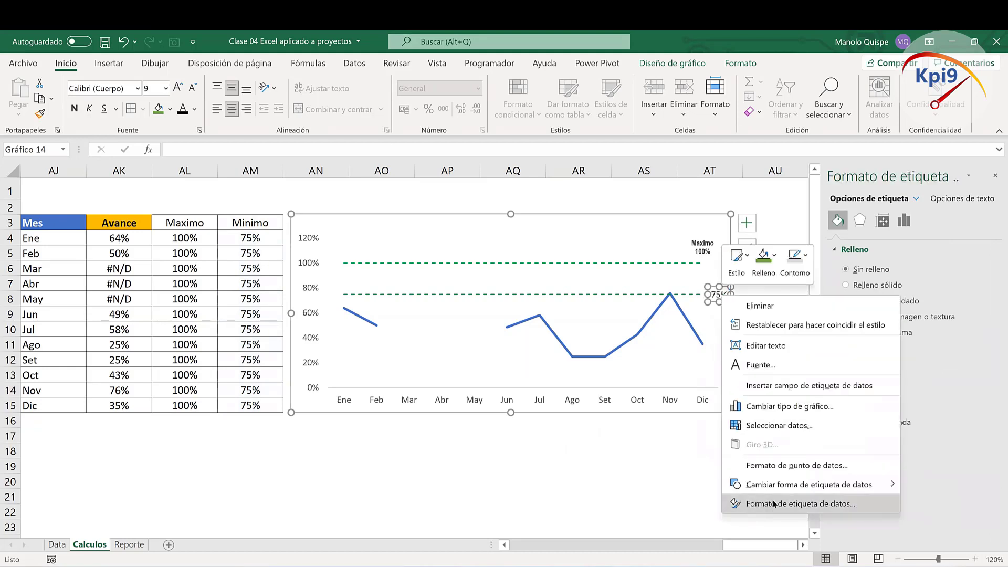
left_click(774, 505)
left_click(875, 282)
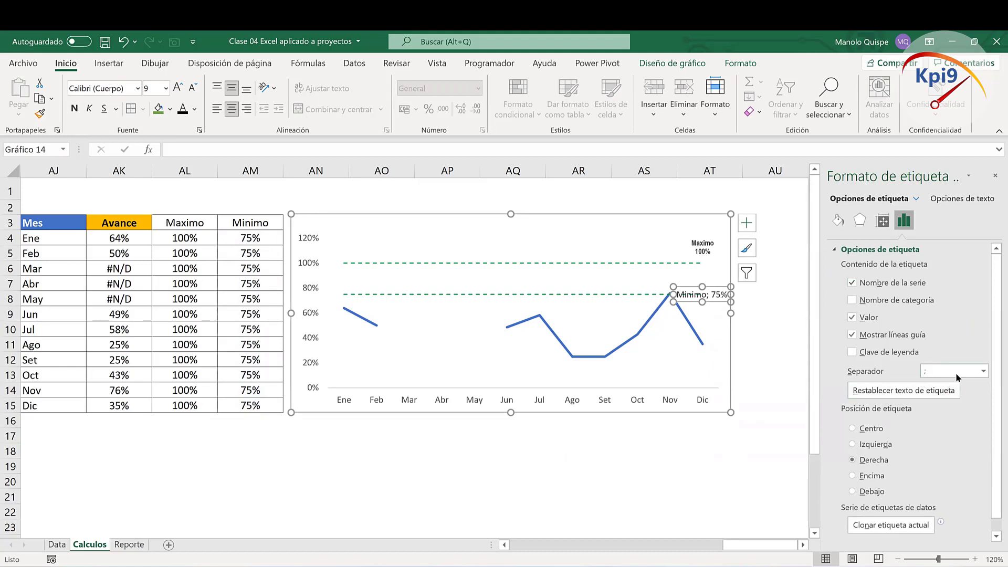
left_click(983, 372)
left_click(947, 425)
left_click(871, 475)
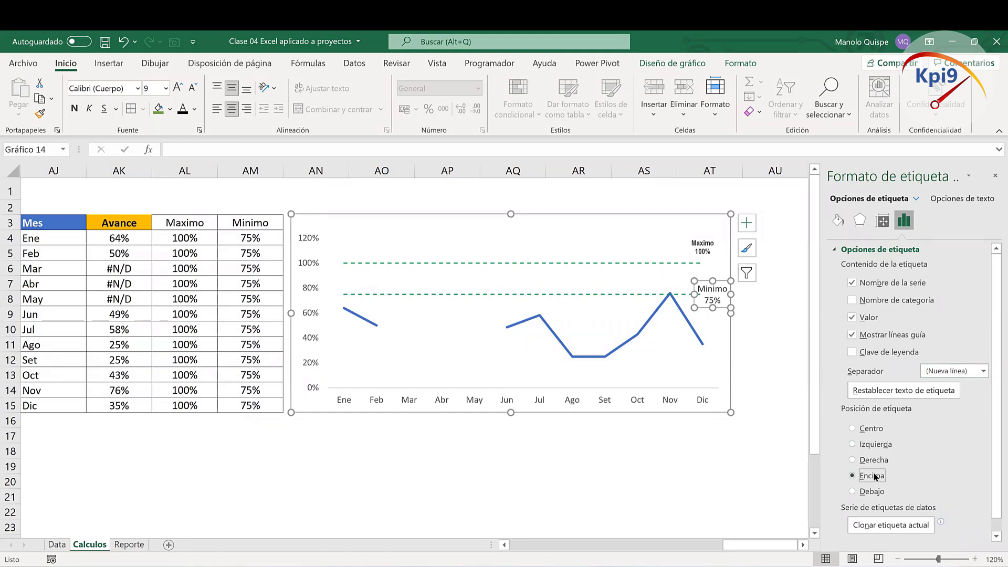
Step: Format the Minimo label as 7 pt bold Arial Narrow
left_click(193, 87)
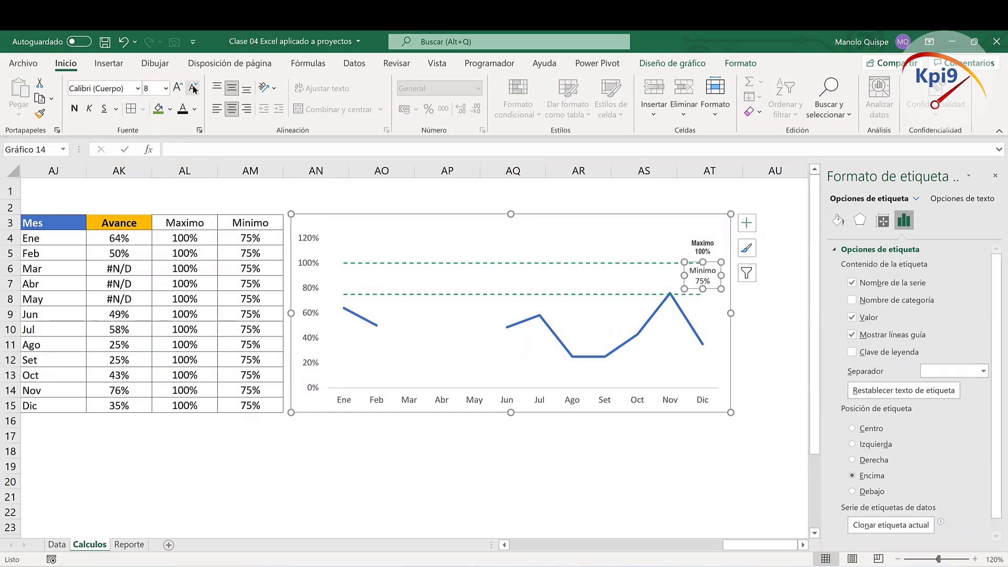
left_click(192, 87)
left_click(74, 108)
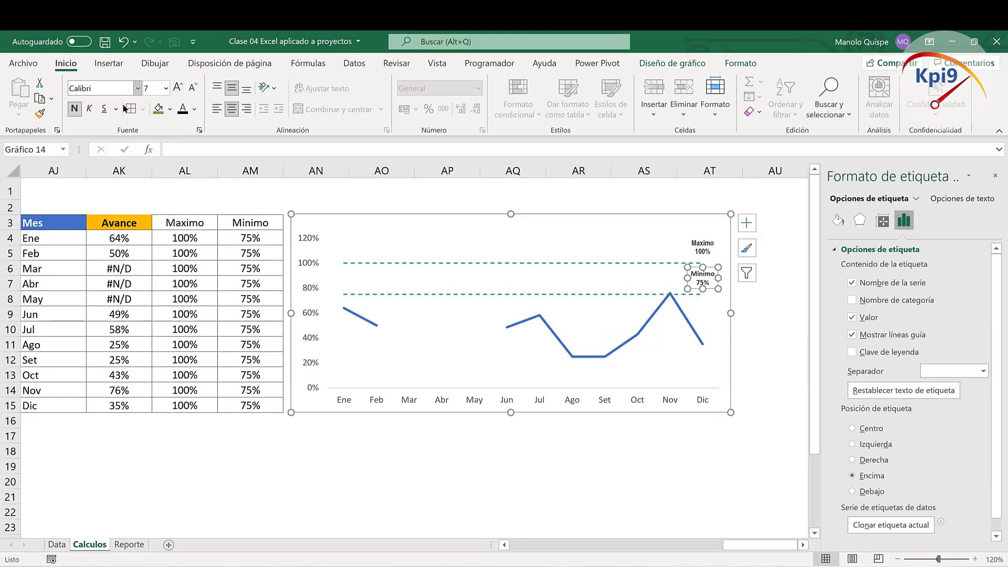
left_click(181, 184)
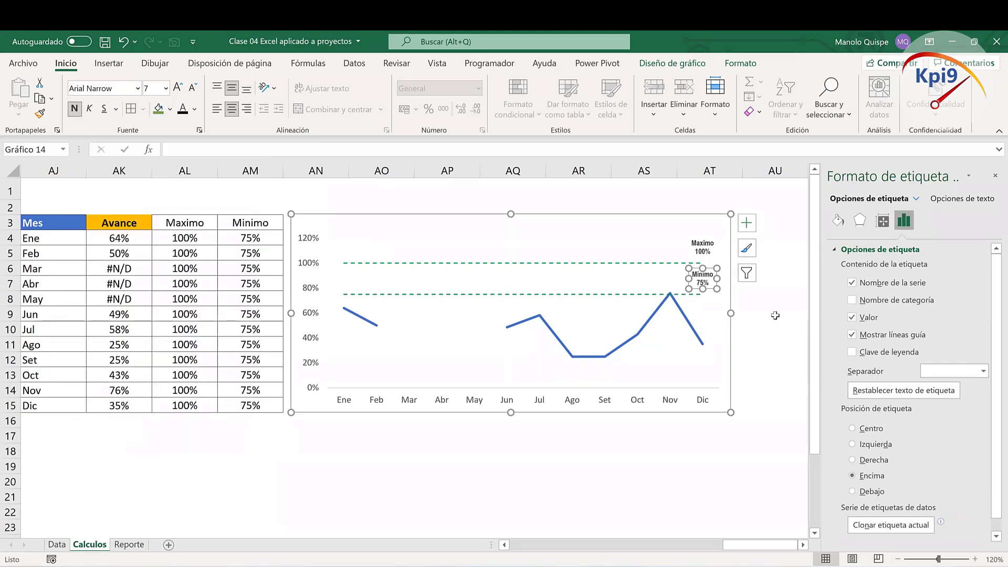
left_click(754, 315)
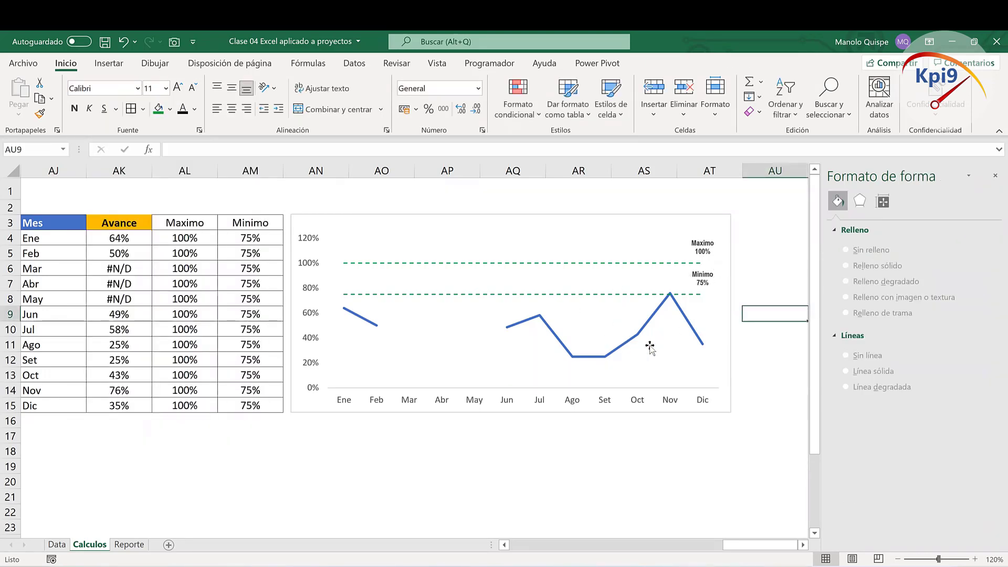
Step: Add bold percentage data labels to every point of the Avance line
left_click(637, 338)
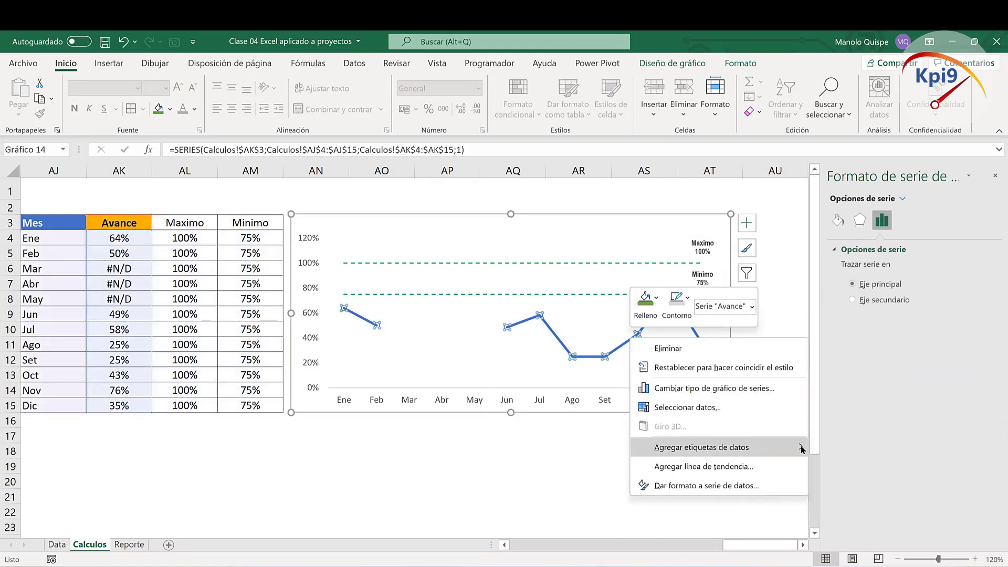
mouse_move(701, 448)
left_click(874, 449)
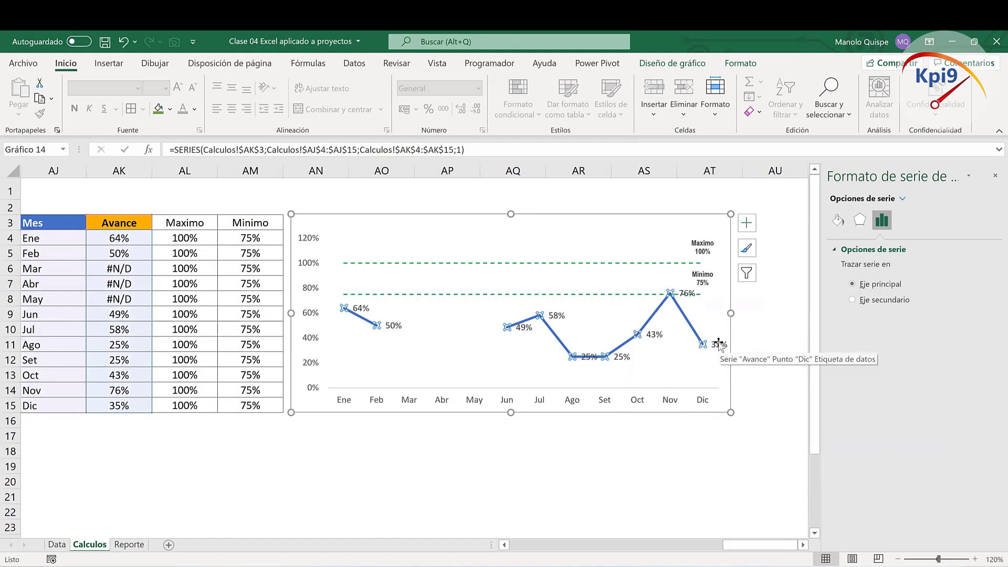
right_click(719, 345)
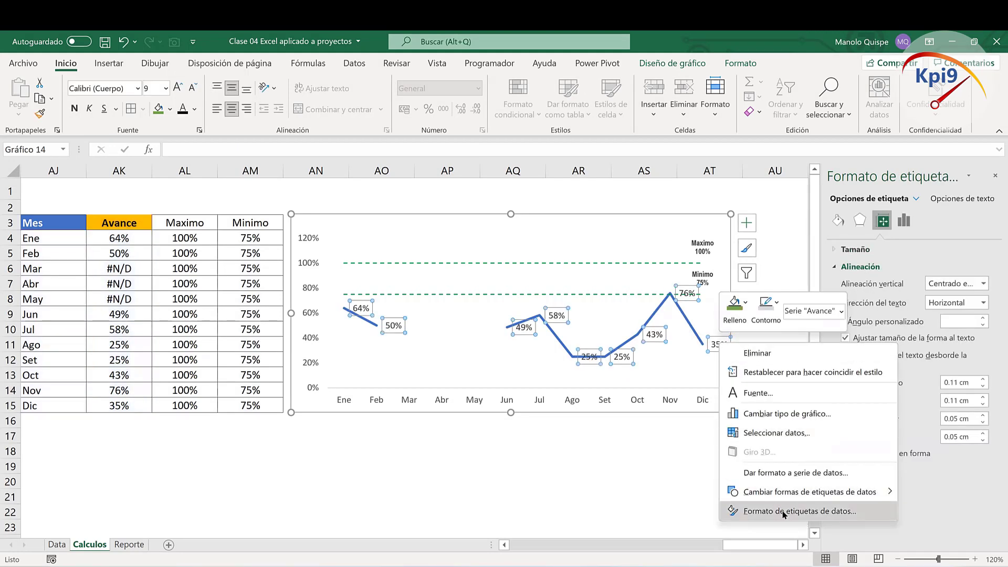
left_click(784, 513)
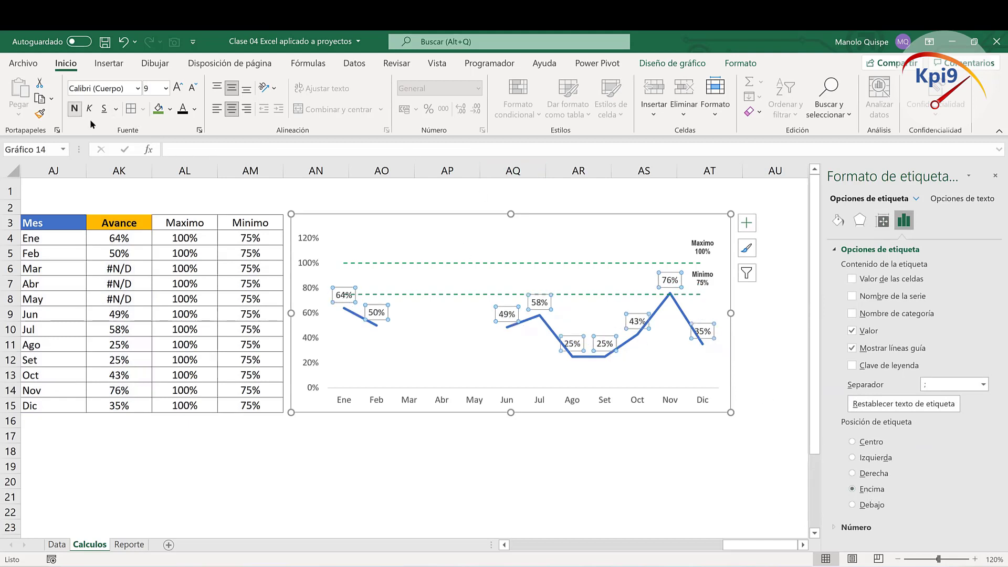
left_click(74, 109)
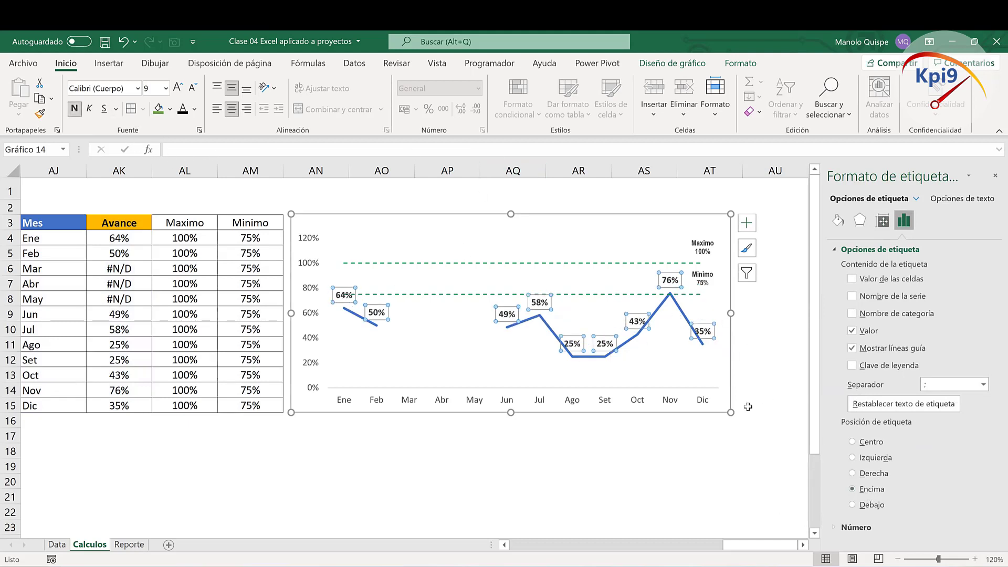
left_click(753, 436)
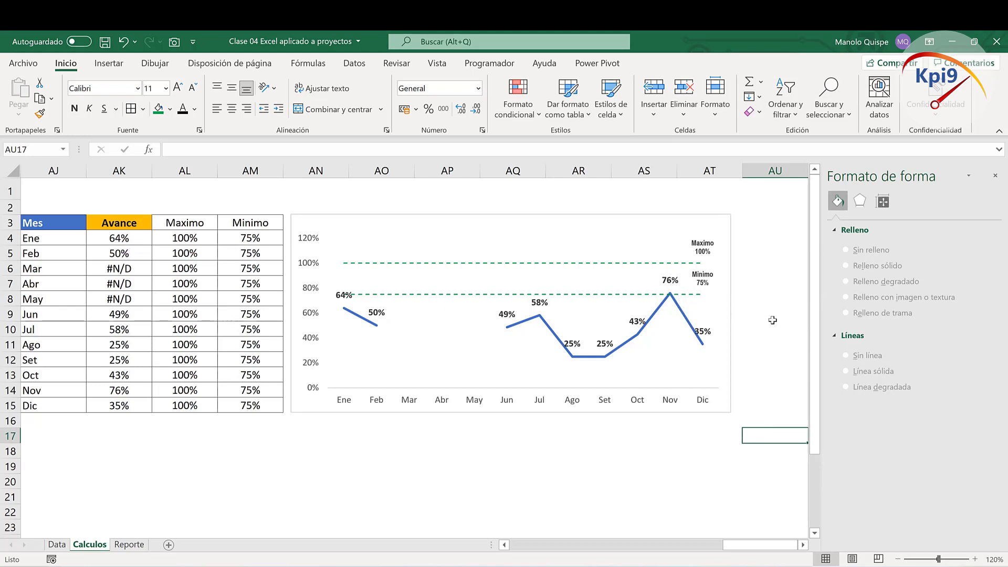
Step: Prefix the Maximo and Minimo headers with 'Aceptable'
left_click(202, 227)
left_click(174, 149)
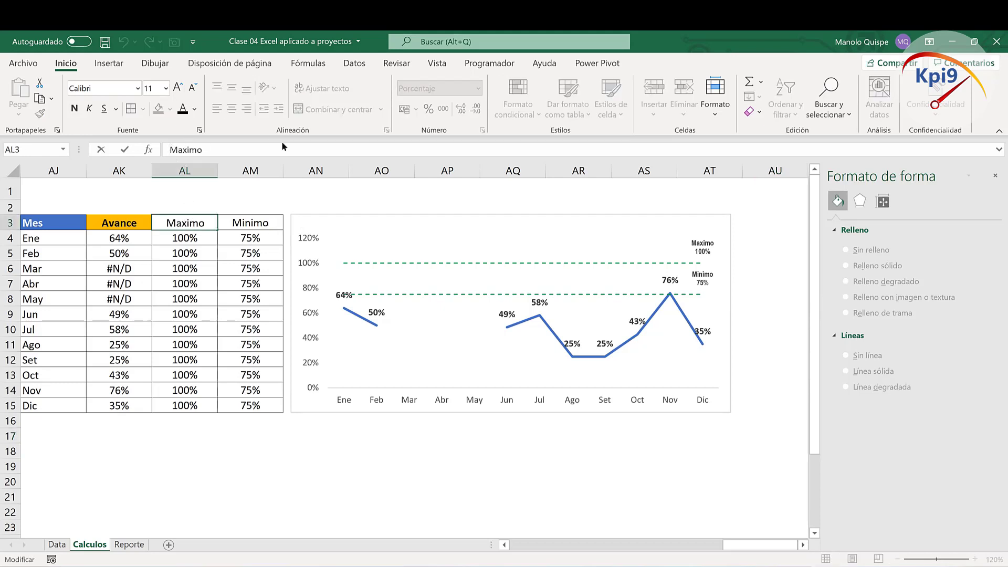
type("Acepta")
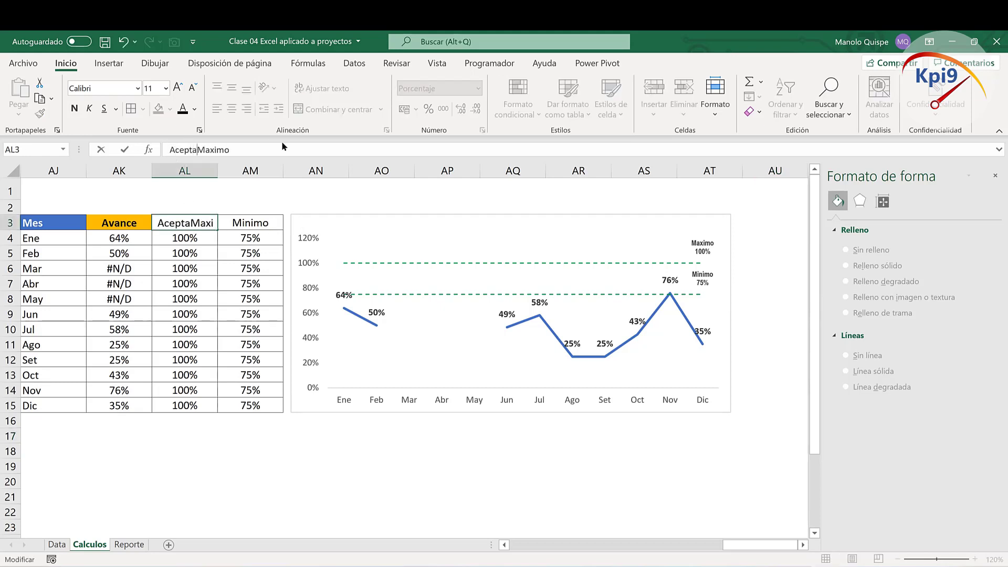
type("ble")
key("Return")
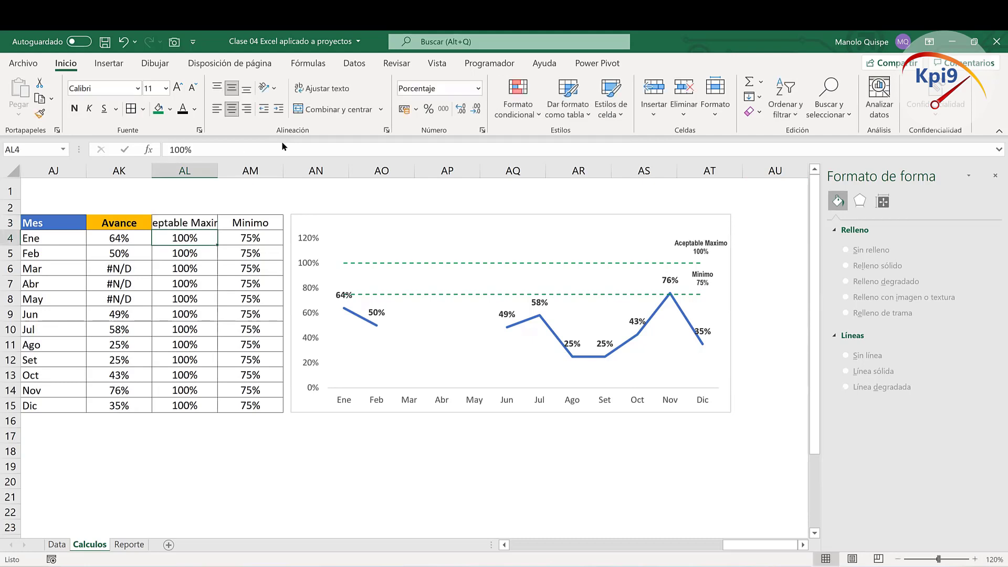
left_click(244, 224)
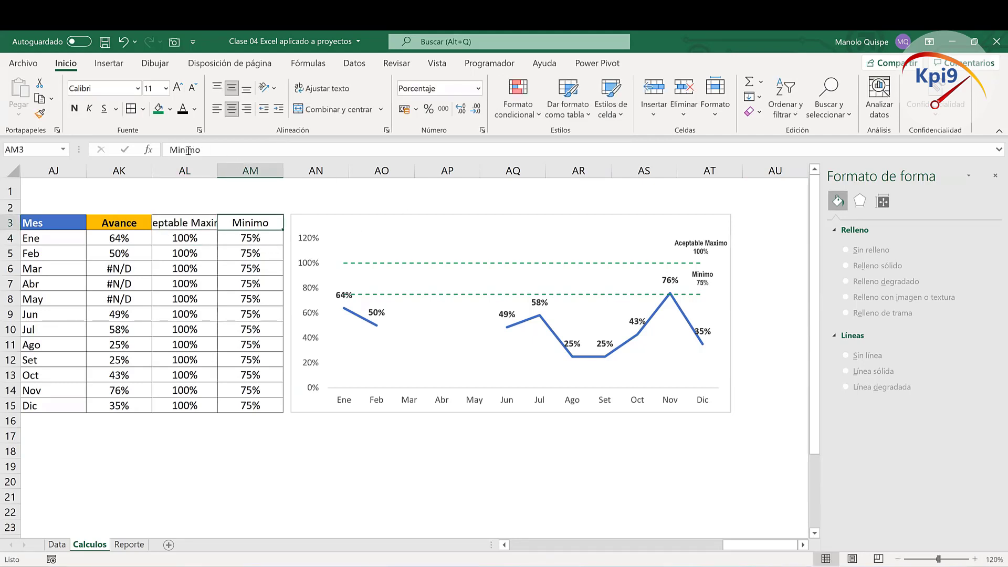
left_click(170, 149)
type("A")
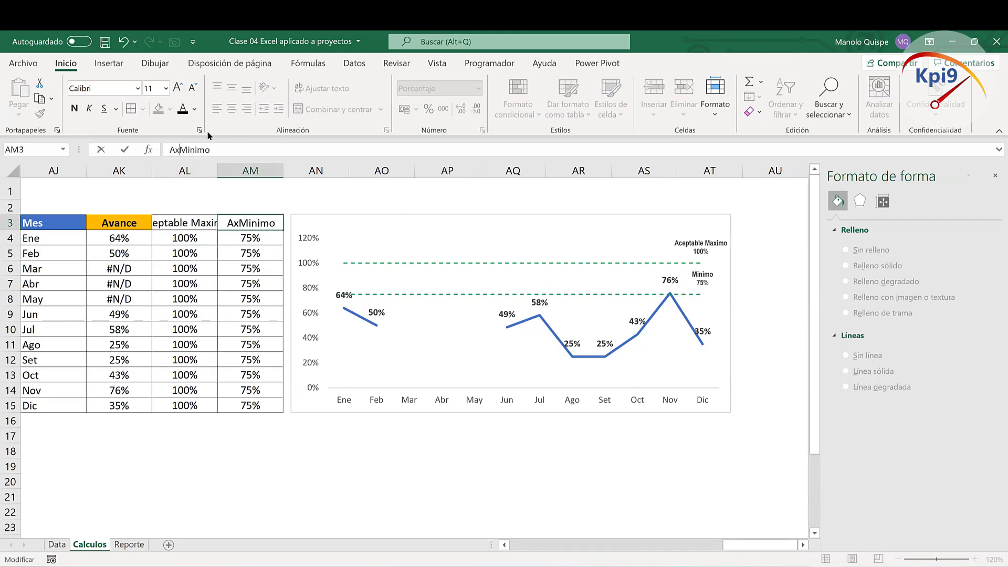
type("cept")
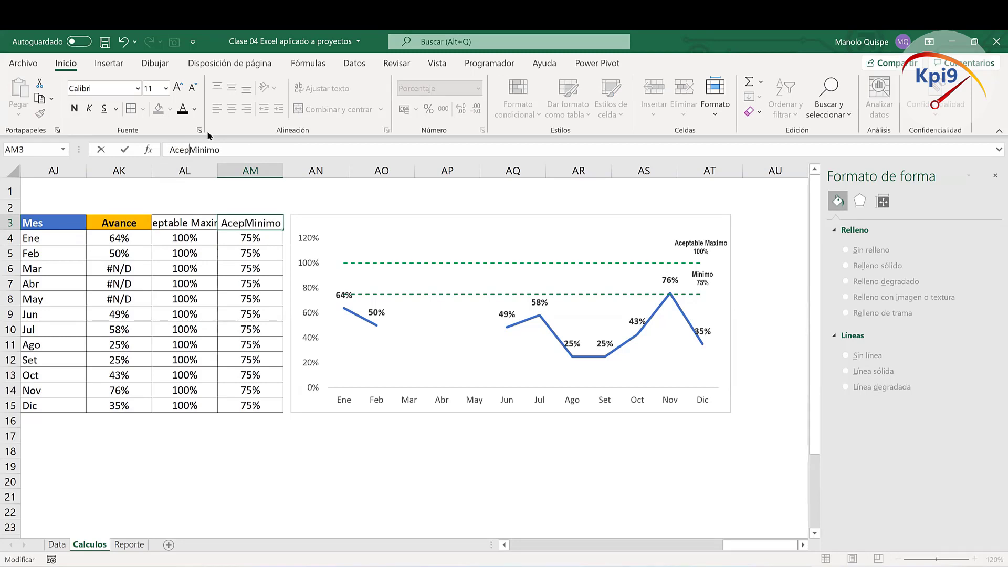
type("able")
key("Return")
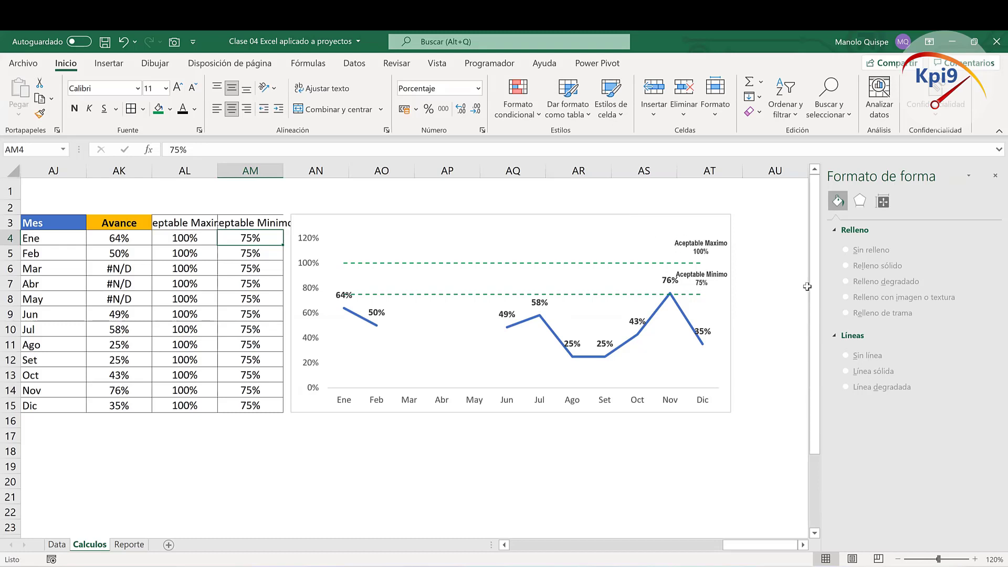
Step: Shorten the headers to 'Aceptable Min' and 'Aceptable Max' and move the chart right
left_click(250, 223)
left_click(268, 145)
key("BackSpace")
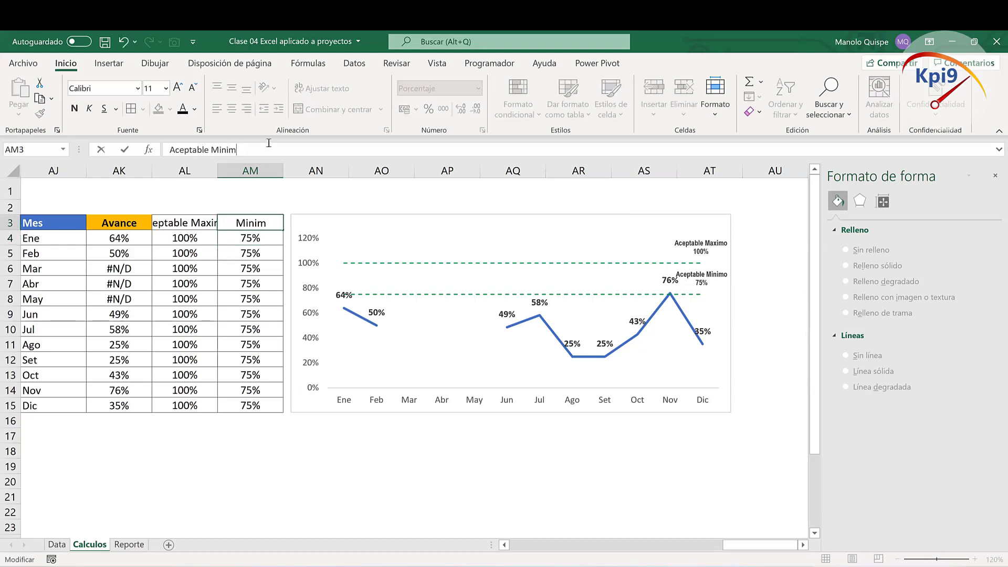
key("BackSpace")
key("BackSpace")
key("Return")
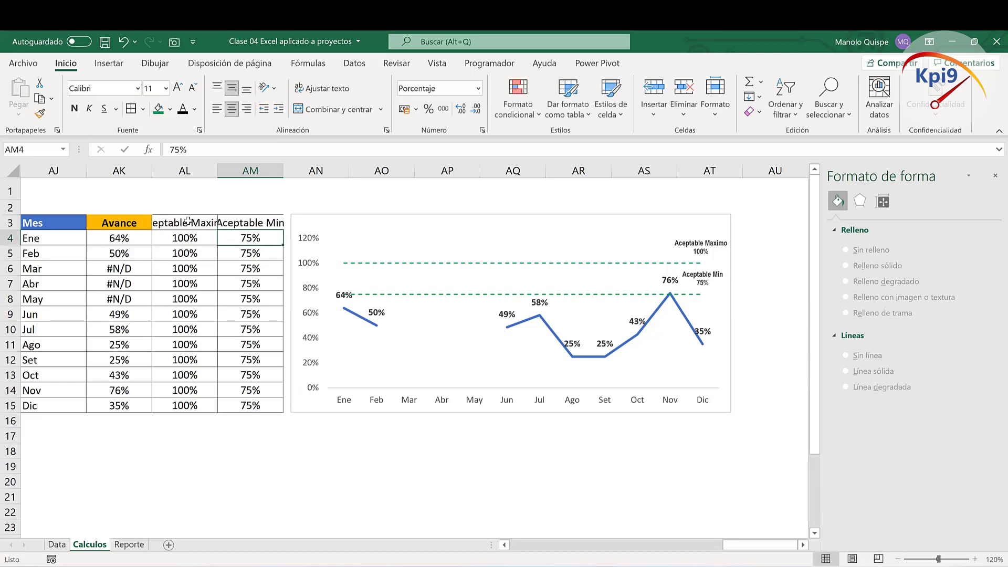
left_click(189, 227)
left_click(299, 147)
key("BackSpace")
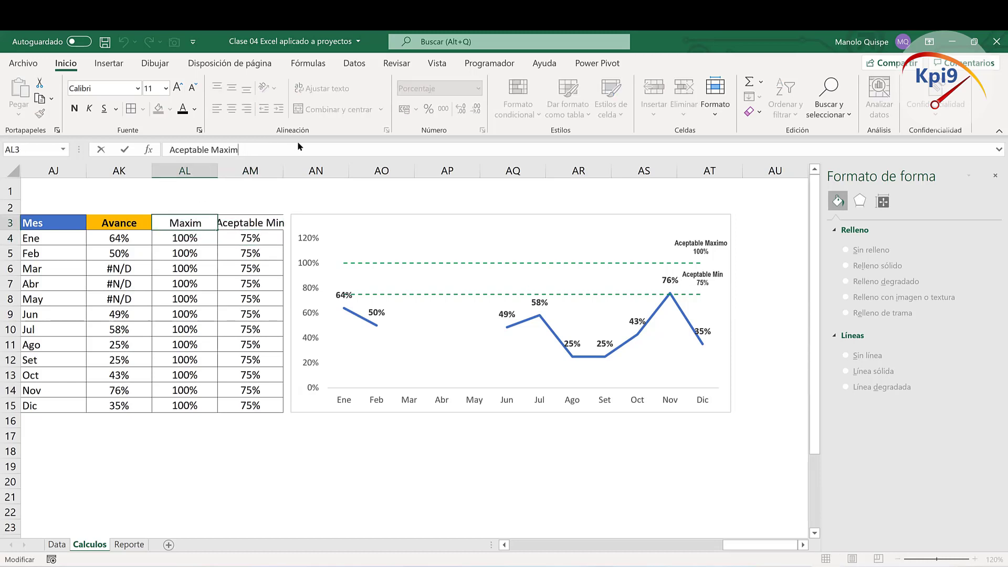
key("BackSpace")
key("BackSpace")
key("Return")
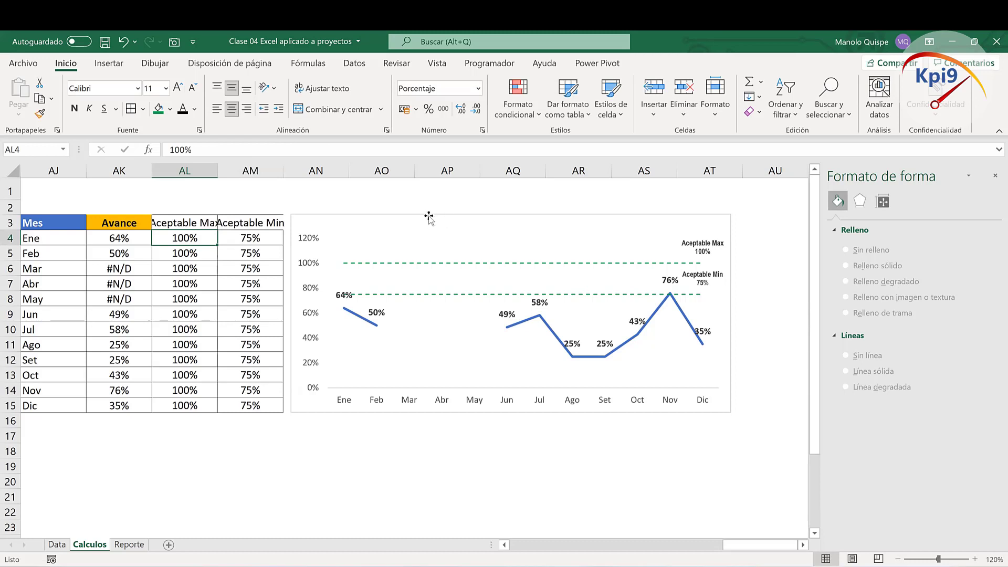
mouse_move(445, 217)
left_mouse_down()
mouse_move(525, 211)
mouse_move(557, 223)
left_mouse_up()
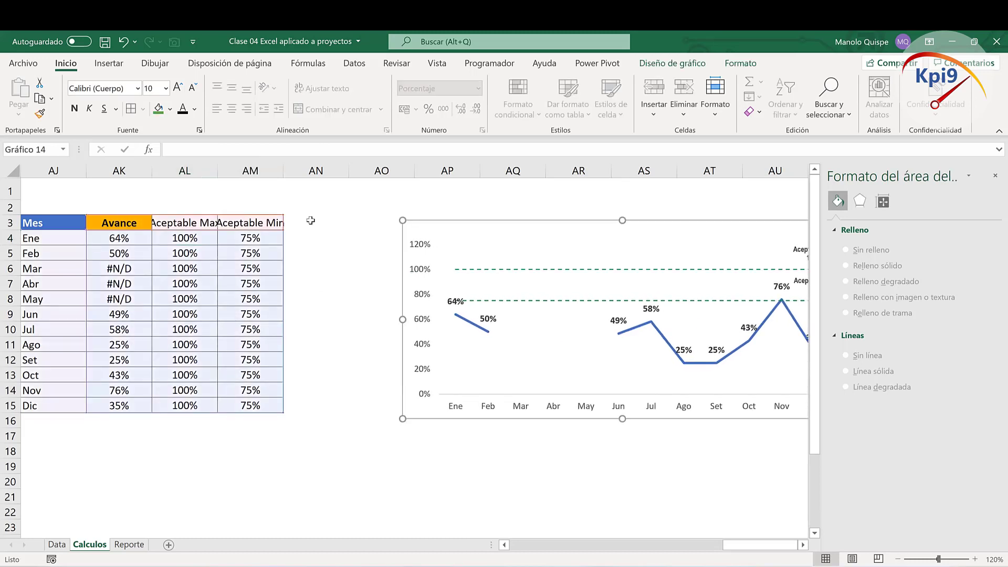
left_click(312, 221)
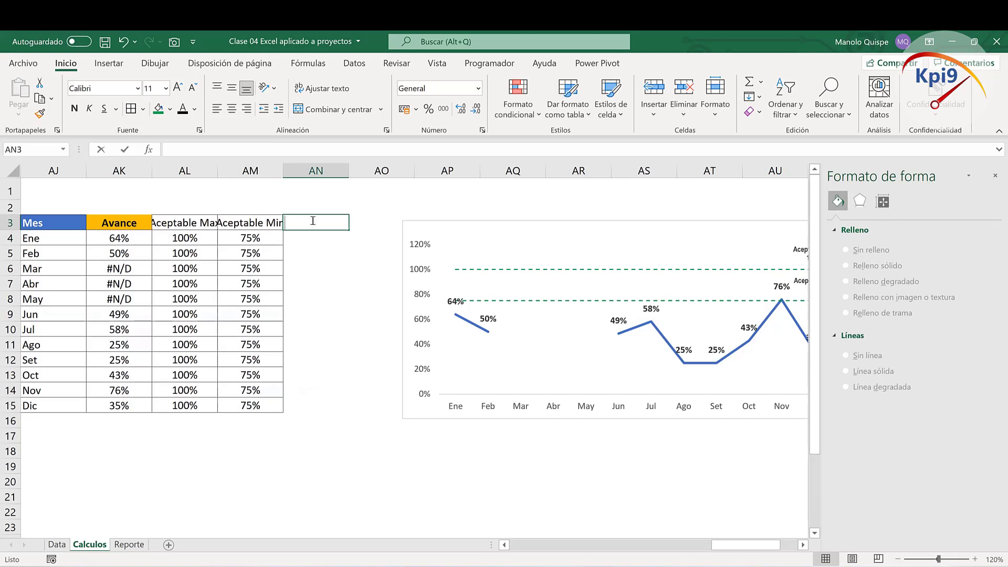
Step: Enter the header 'Limite Riesgo' in AN3
type("Ac")
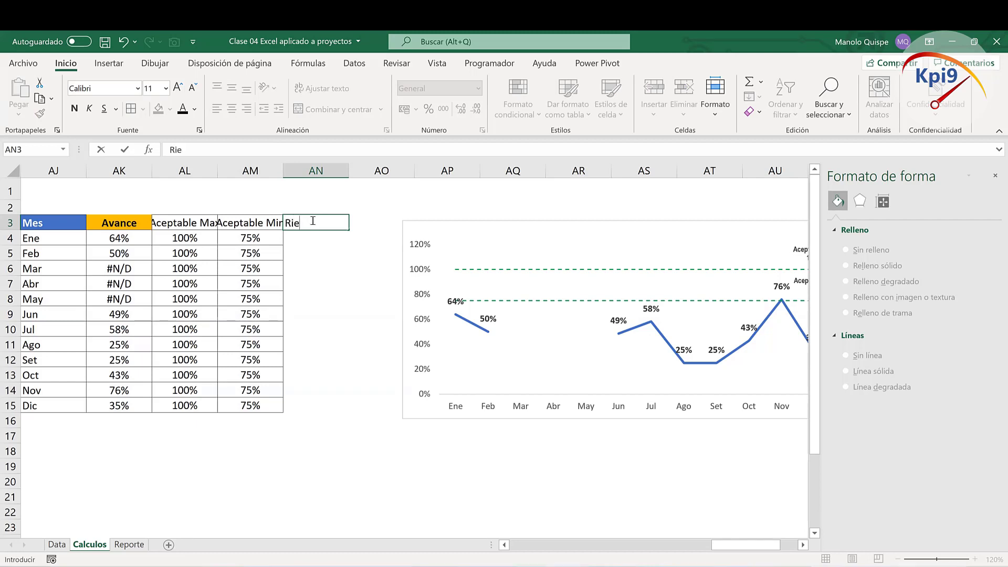
type("sg")
key("BackSpace")
key("BackSpace")
key("BackSpace")
type("ries")
type("g")
key("BackSpace")
key("BackSpace")
type("iesgo")
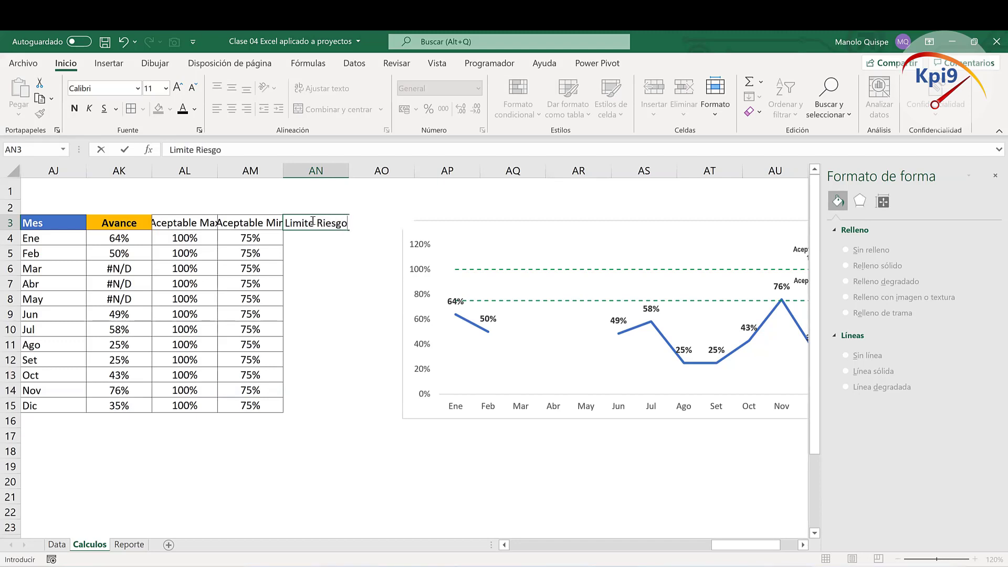
key("ctrl+Return")
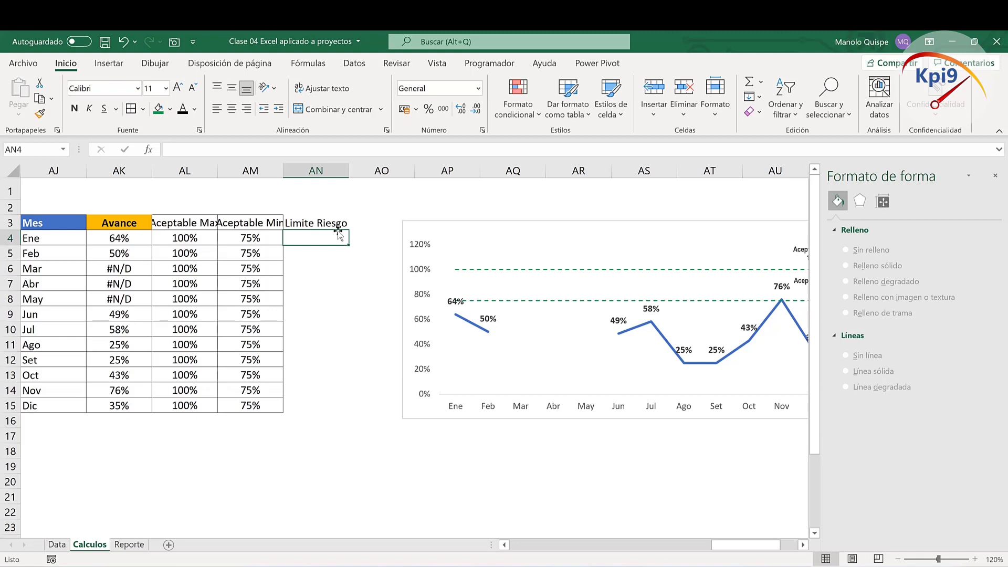
Step: Give AN3:AN15 borders, percent format and centred alignment, and reposition the chart
left_click_drag(325, 232, 309, 407)
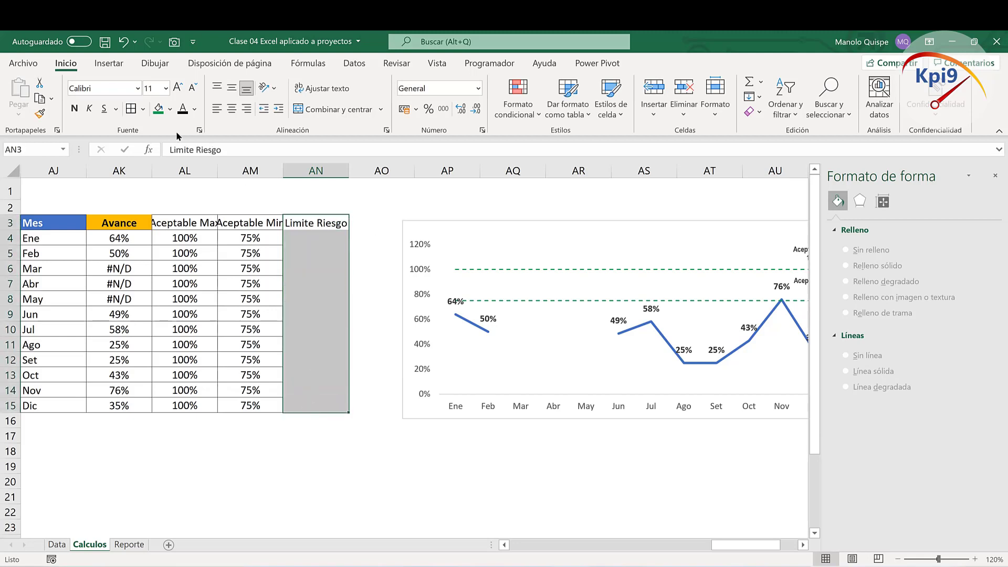
left_click(131, 108)
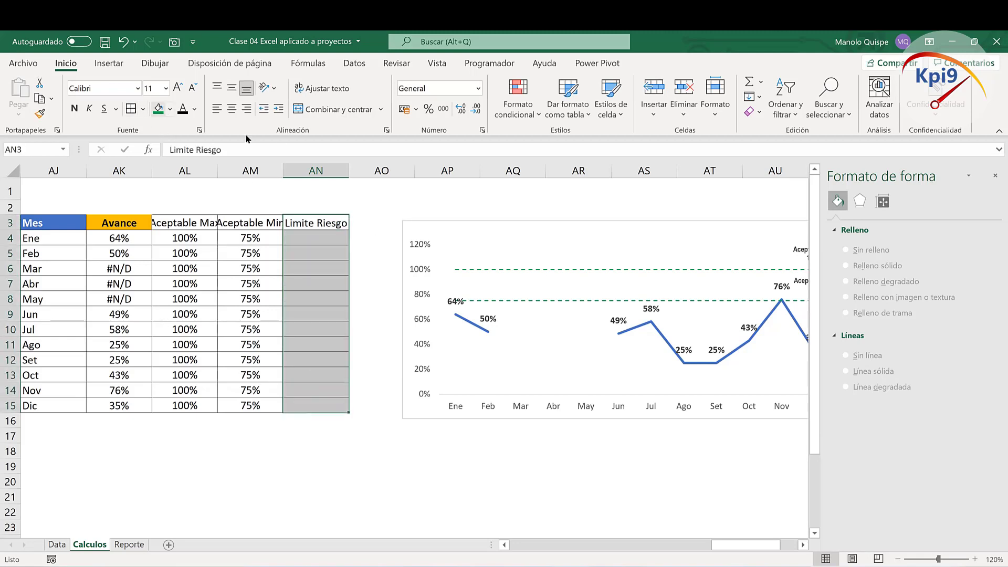
left_click(428, 109)
left_click(232, 88)
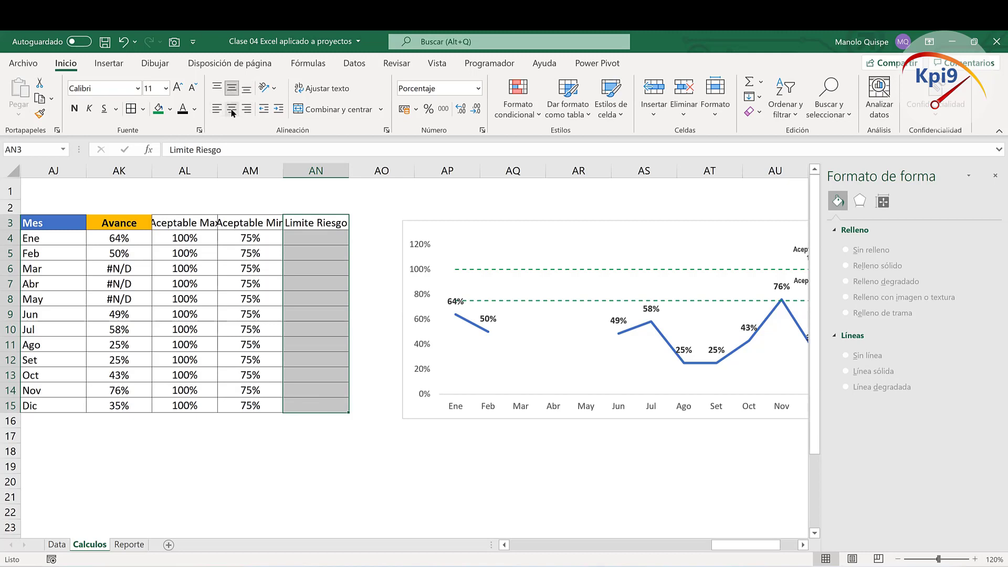
left_click(233, 109)
left_click_drag(409, 221, 374, 215)
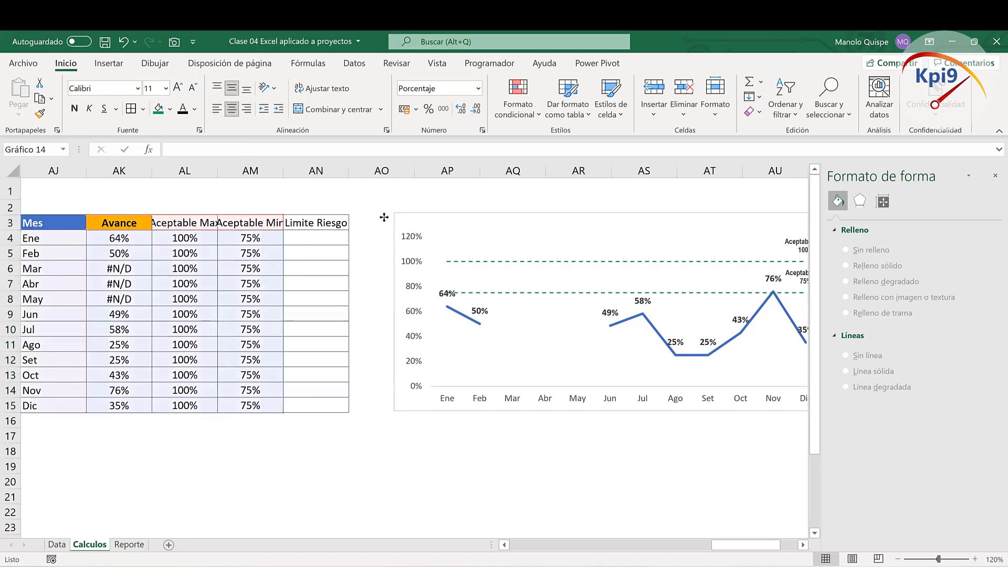
left_click(555, 216)
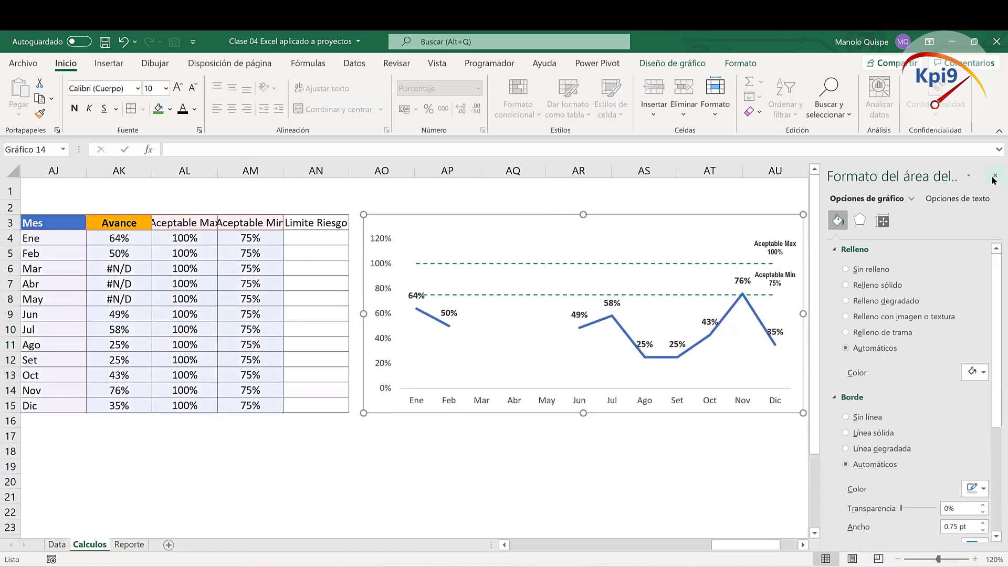
left_click(994, 177)
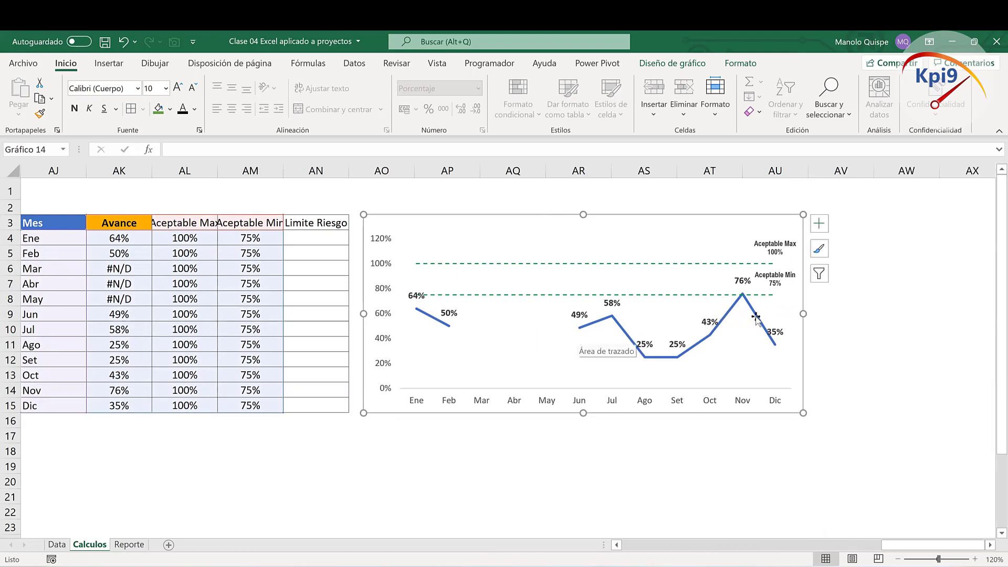
Step: Enter 60% in AN4 and fill it down to AN15
left_click(319, 239)
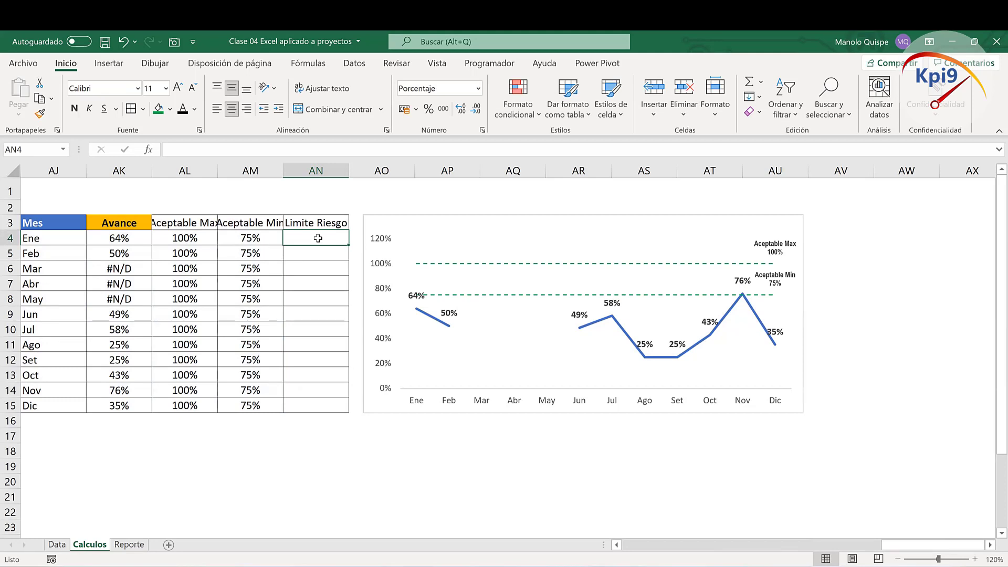
type("60%")
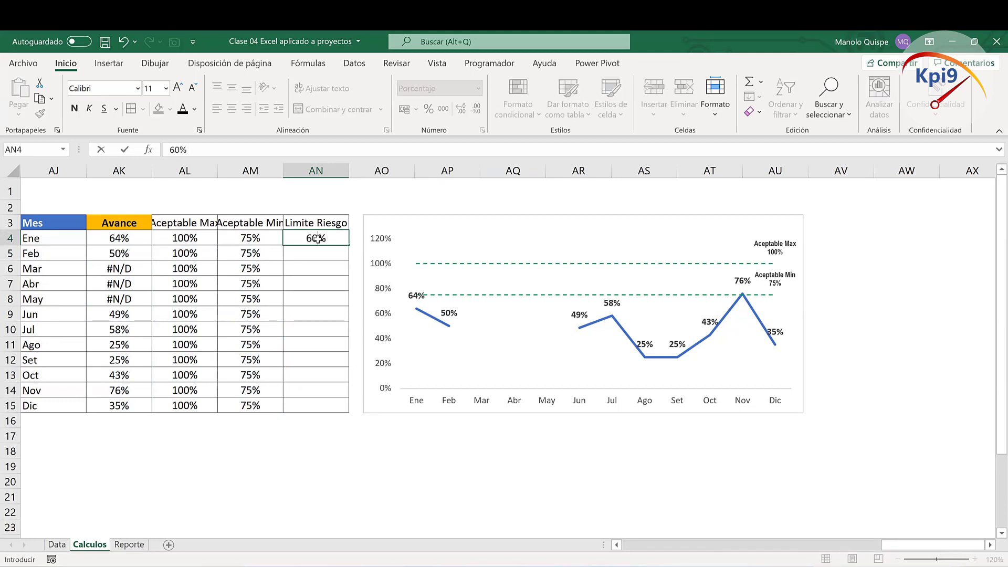
key("Return")
key("Up")
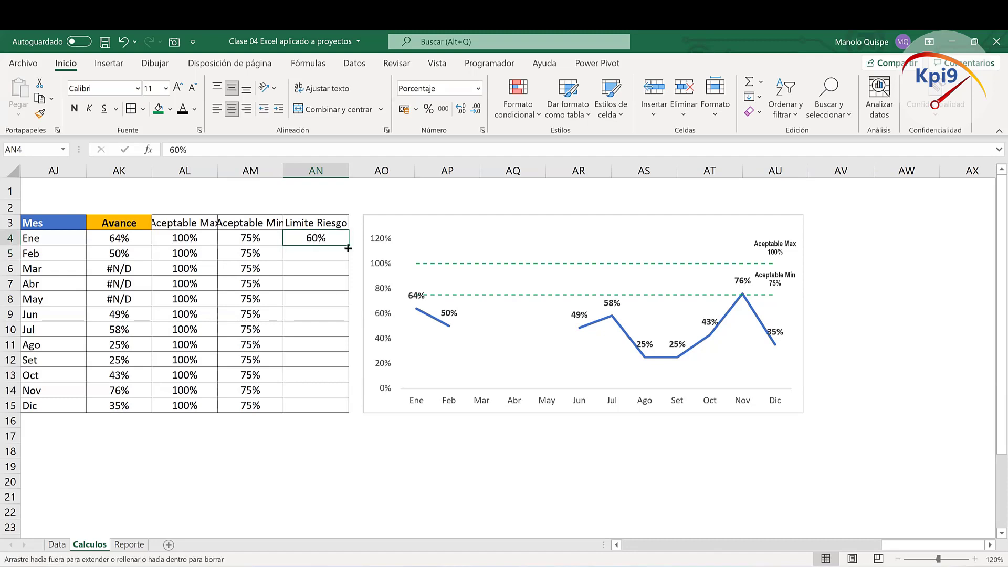
left_click_drag(348, 247, 321, 413)
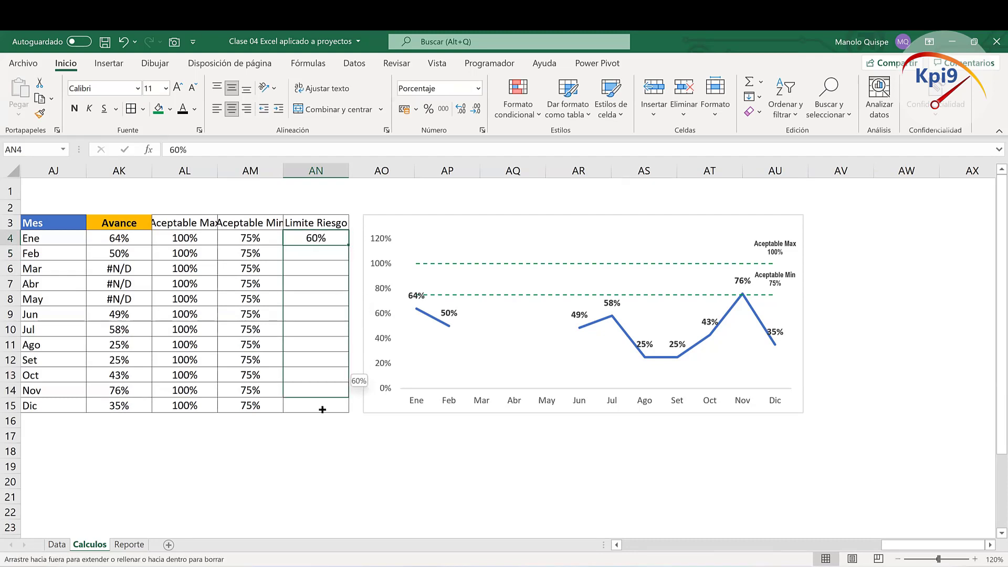
left_click(595, 481)
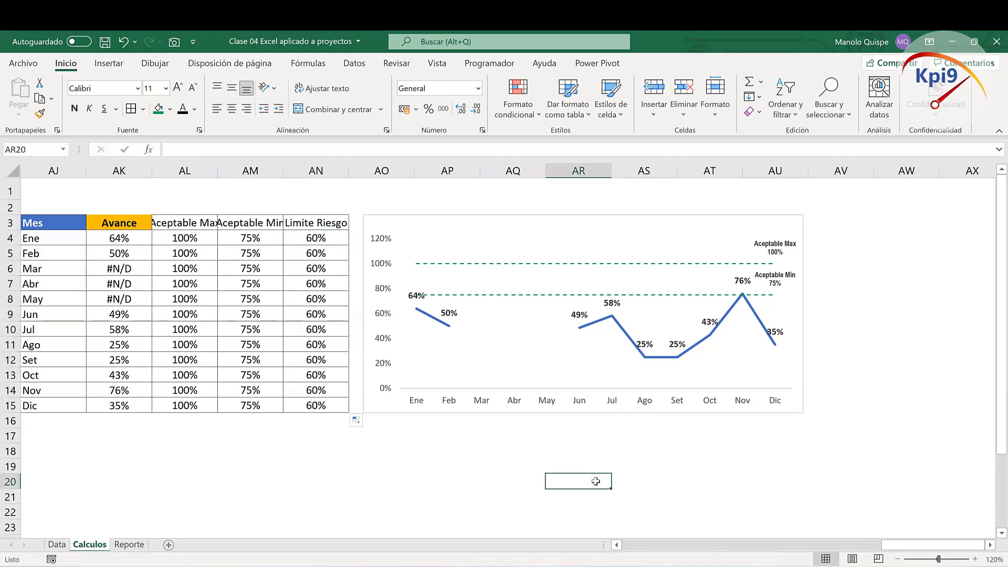
Step: Add a series named from AN3 (Limite Riesgo) with values AN4:AN15 to the Avance chart
right_click(776, 317)
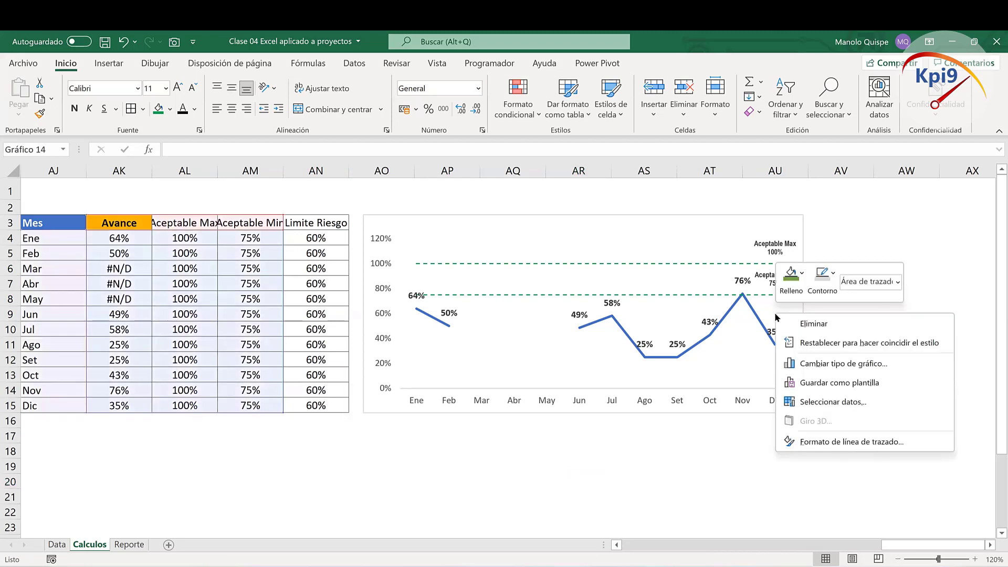
left_click(846, 402)
left_click(588, 294)
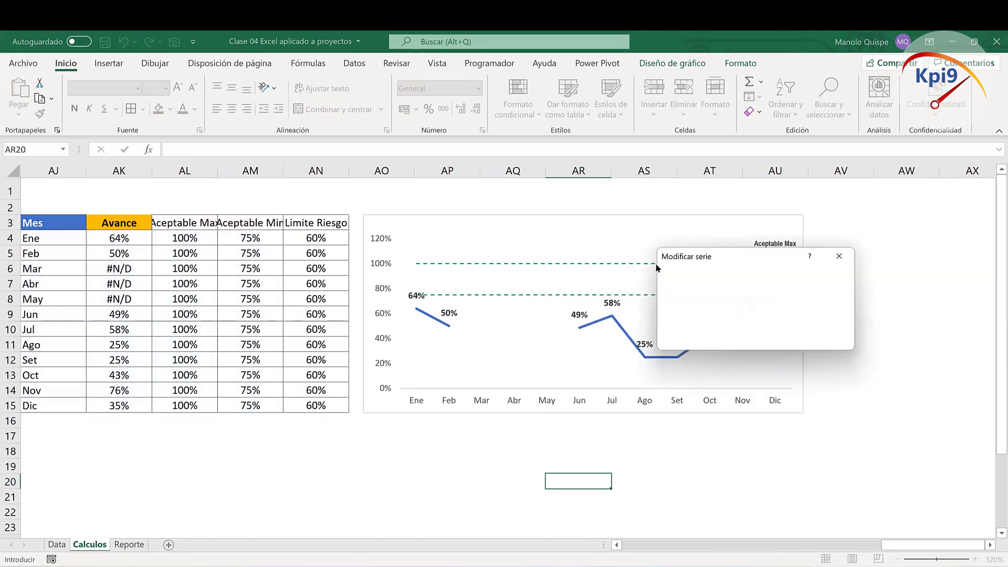
left_click(786, 288)
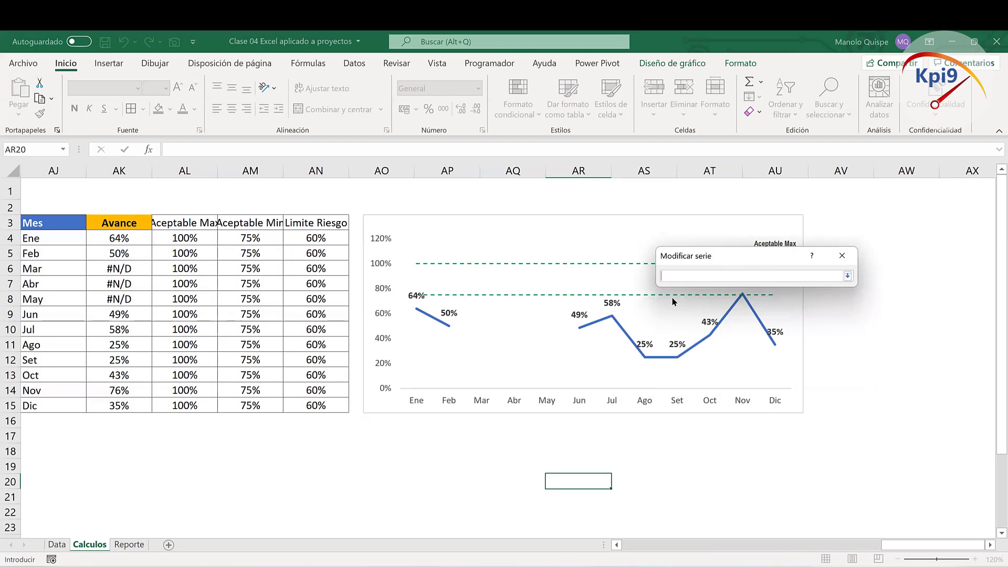
left_click(329, 226)
left_click(847, 276)
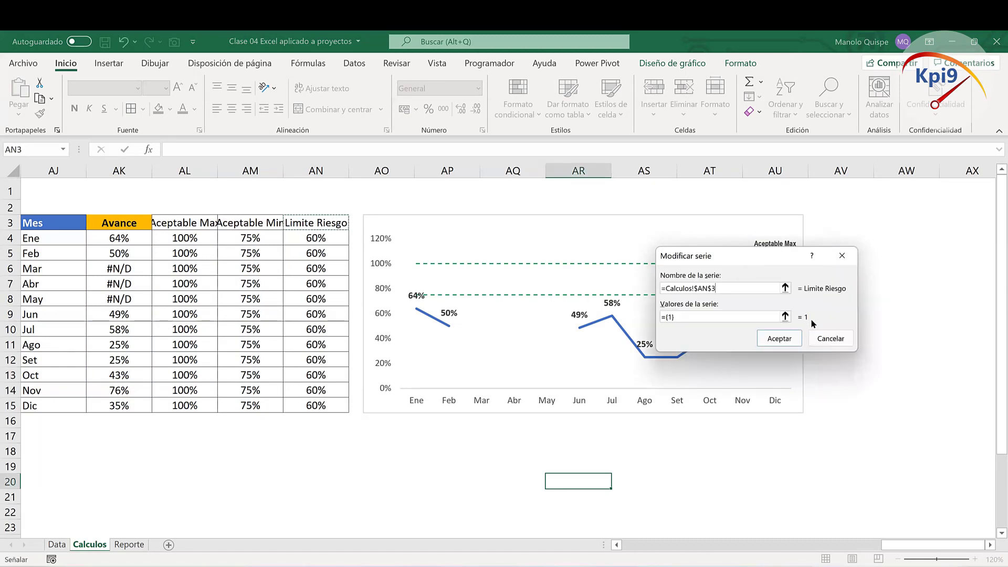
left_click(785, 317)
left_click_drag(331, 238, 323, 400)
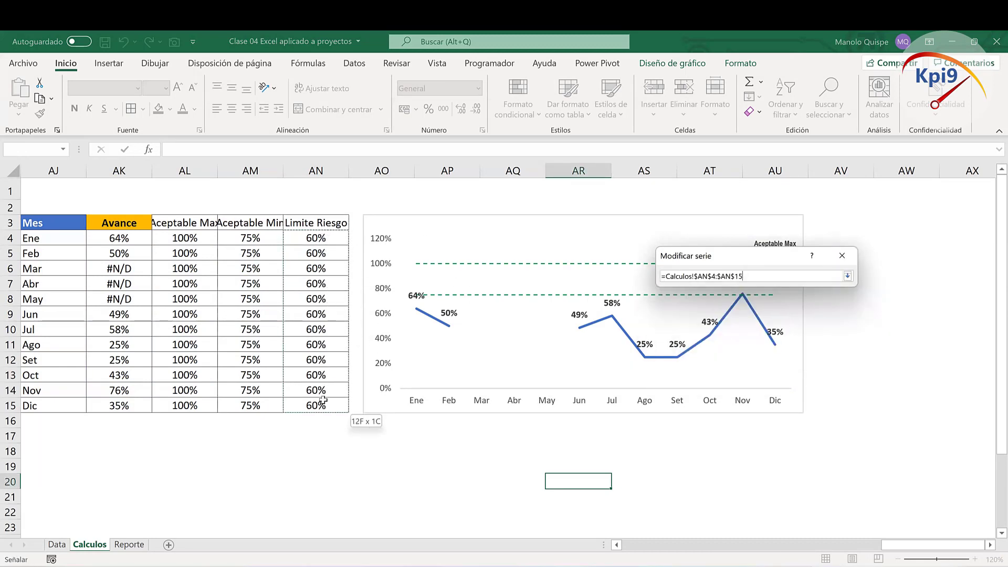
left_click(847, 275)
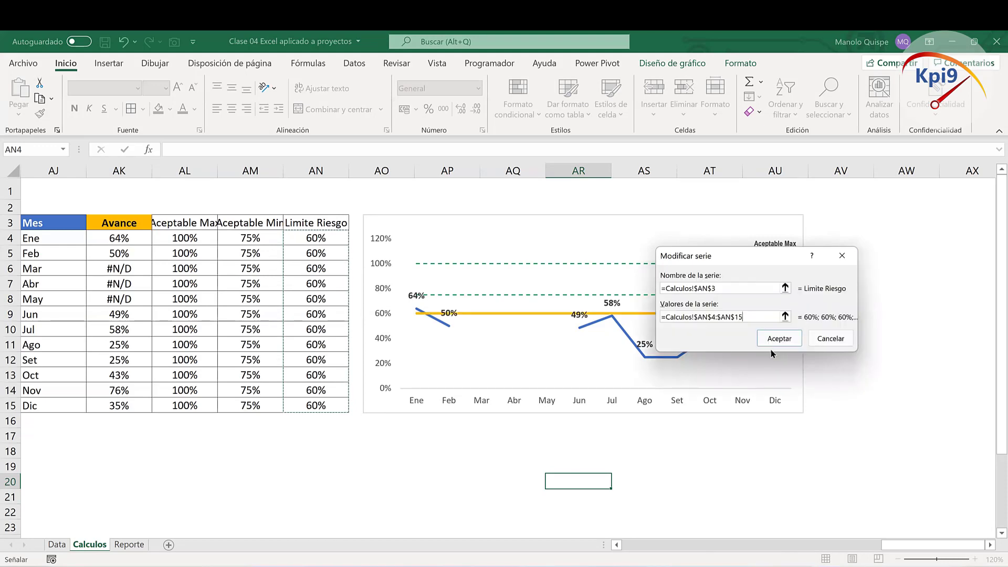
left_click(780, 340)
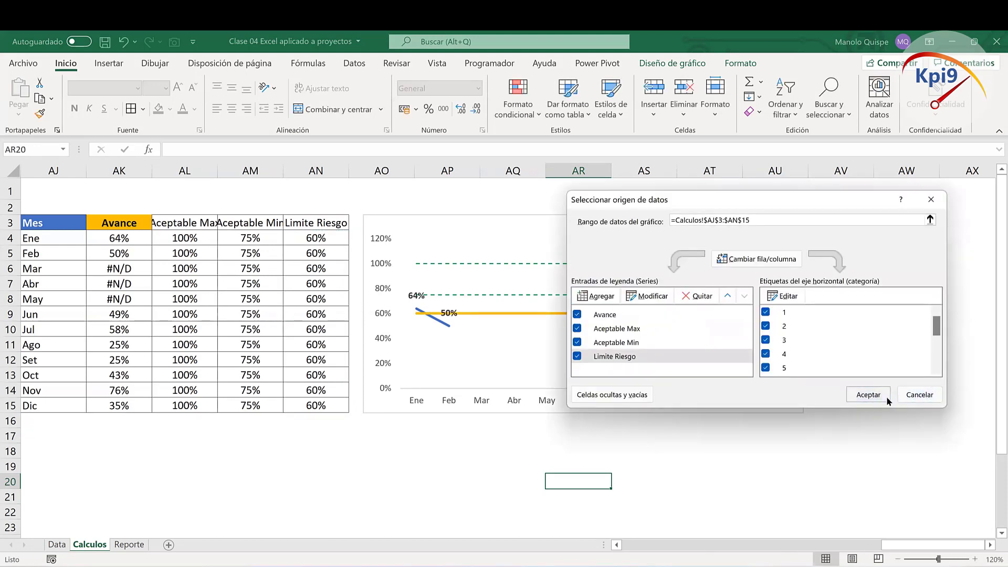
left_click(887, 400)
left_click(869, 408)
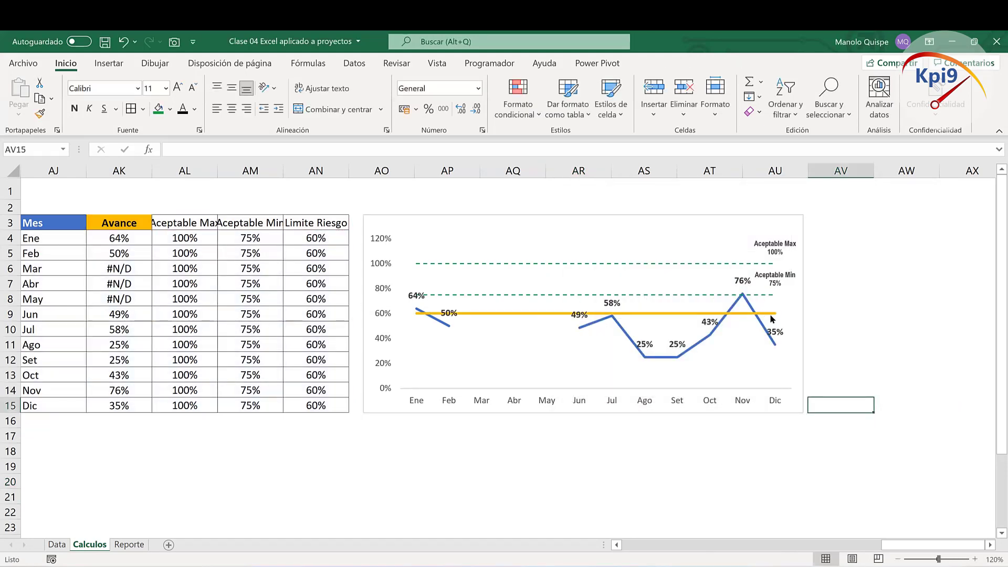
left_click(770, 314)
Step: Format the Limite Riesgo line as red, 1 pt wide and dashed
right_click(772, 318)
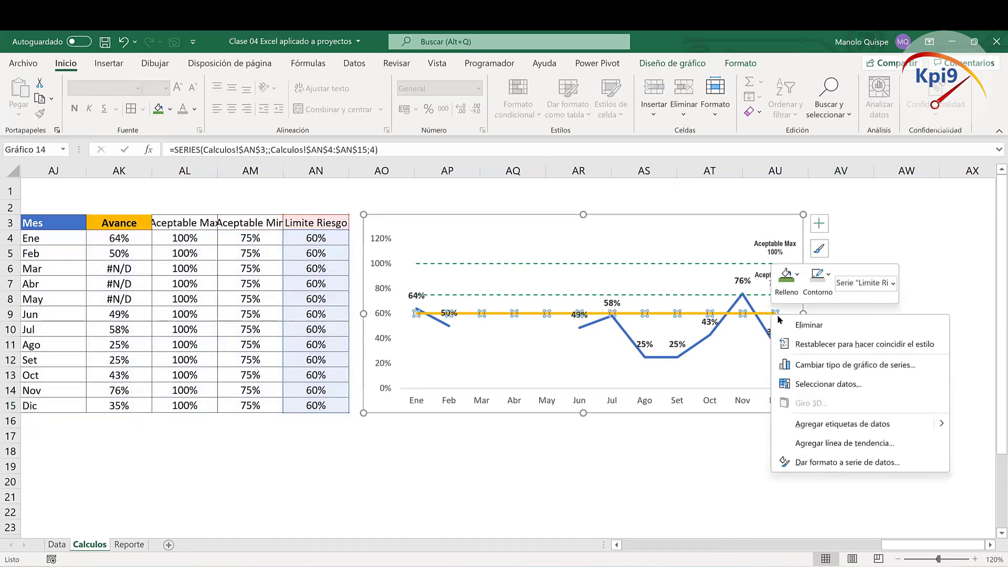
left_click(825, 462)
left_click(838, 220)
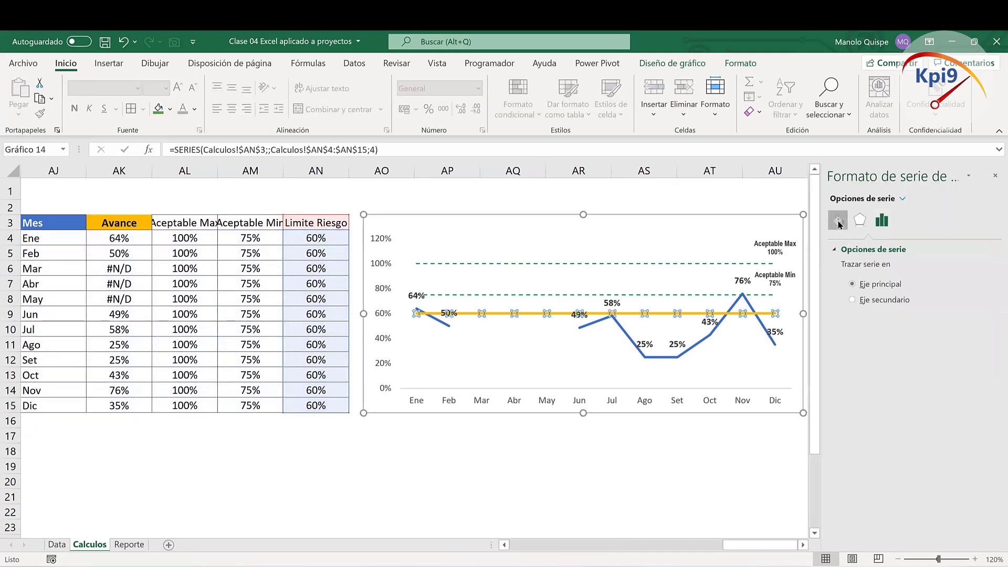
left_click(972, 359)
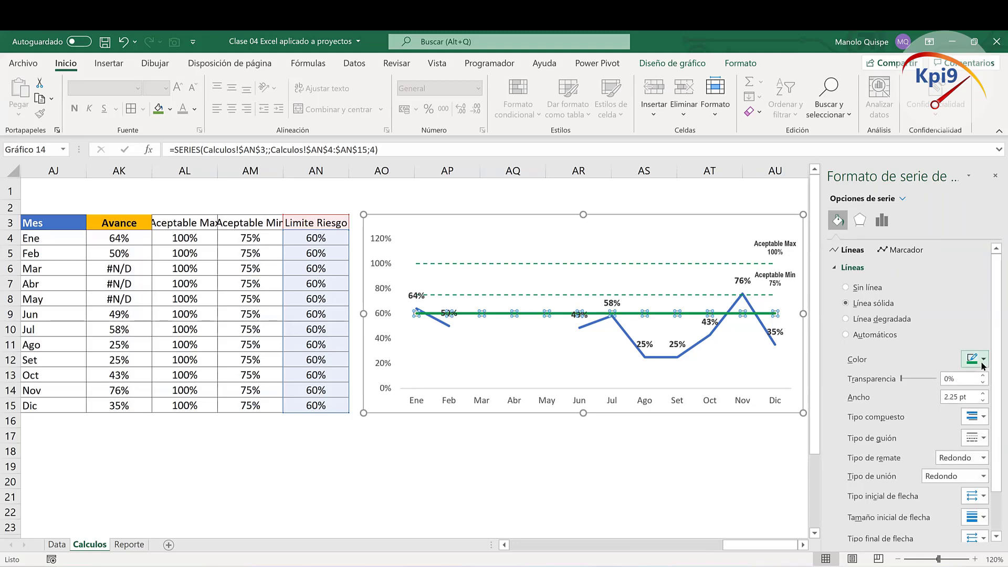
left_click(983, 359)
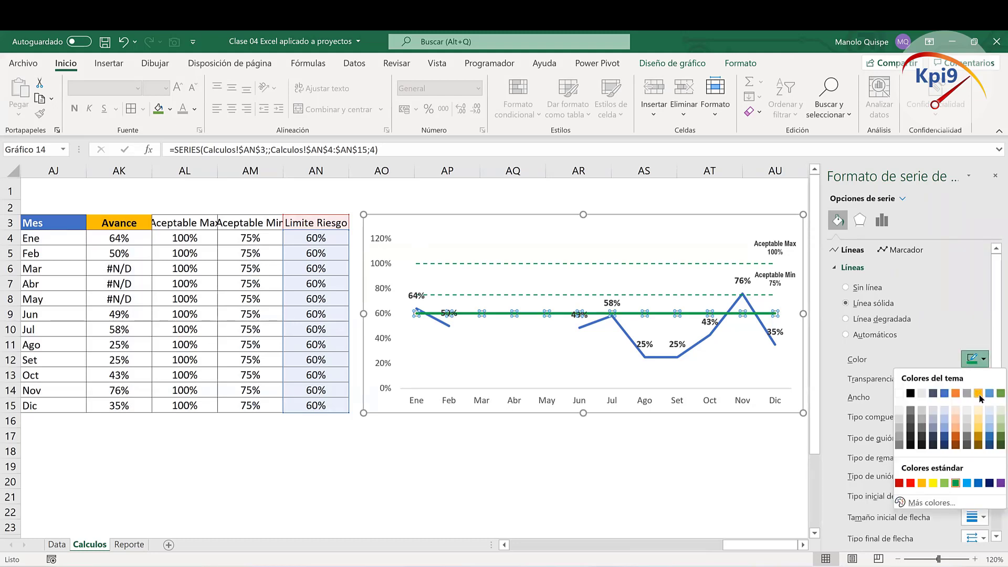
left_click(911, 482)
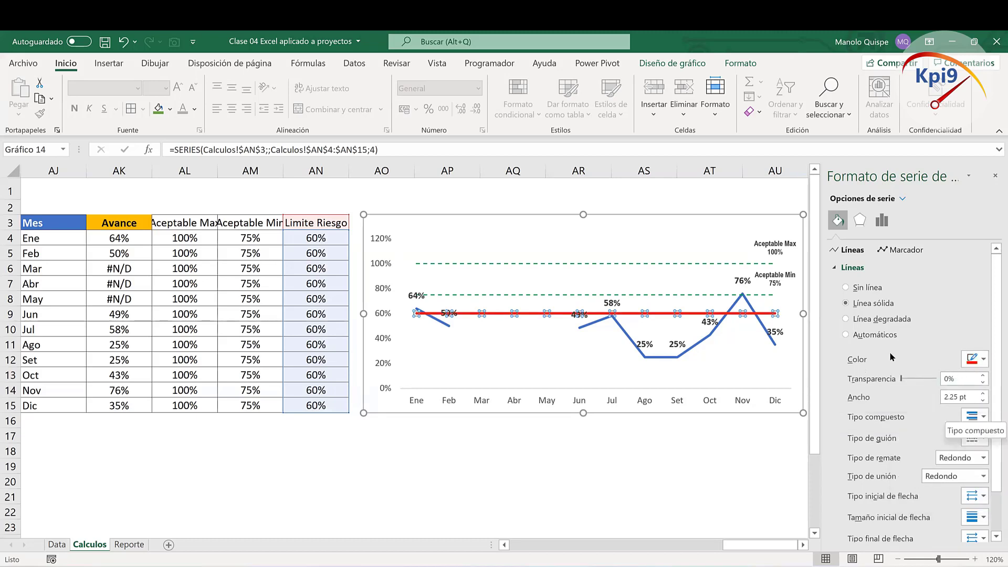
left_click(983, 401)
left_click(982, 401)
left_click(983, 401)
left_click(983, 401)
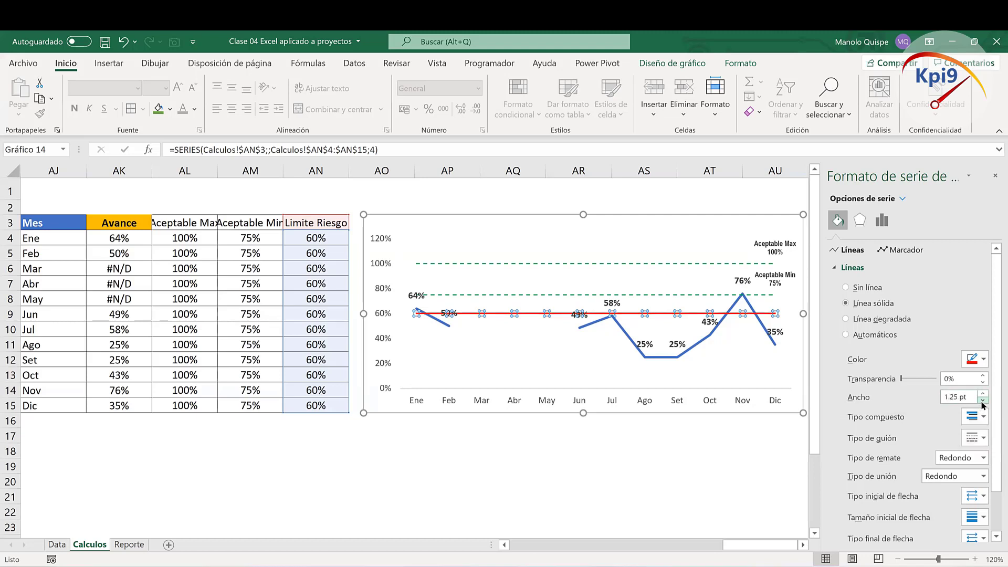
left_click(983, 401)
left_click(982, 437)
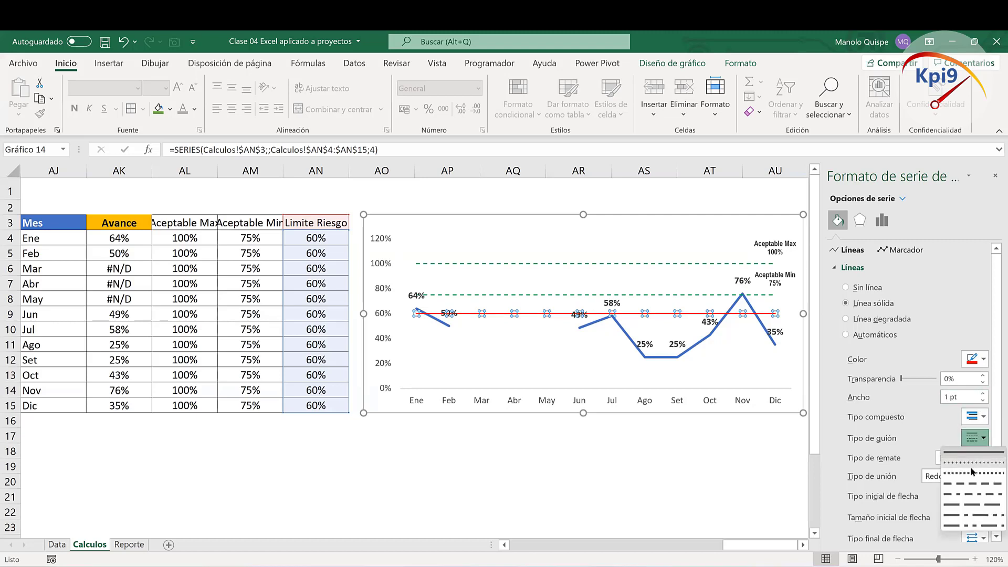
left_click(971, 484)
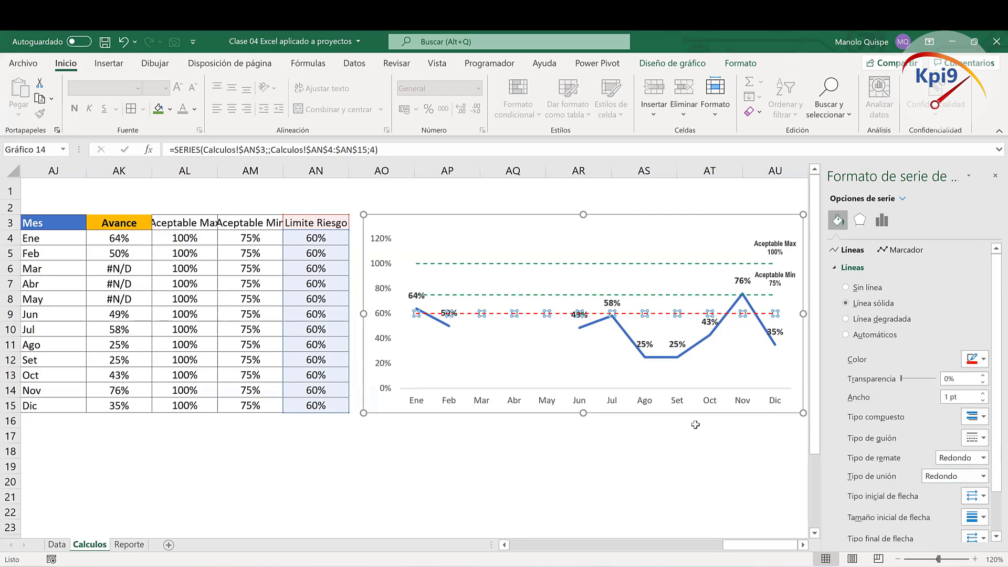
Step: Select just the December point of the Limite Riesgo line
left_click(776, 316)
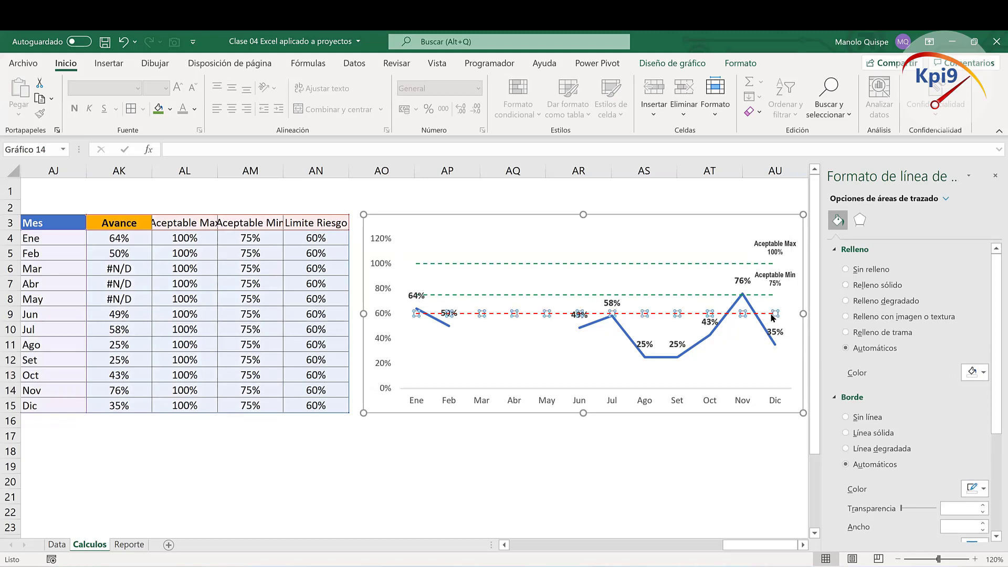
left_click(771, 313)
left_click(770, 312)
left_click(770, 313)
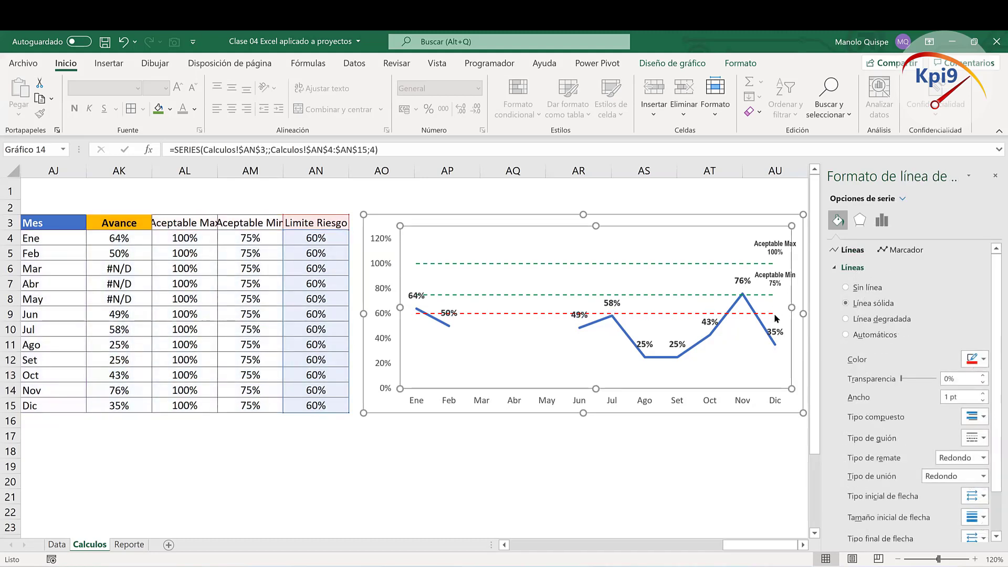
left_click(772, 315)
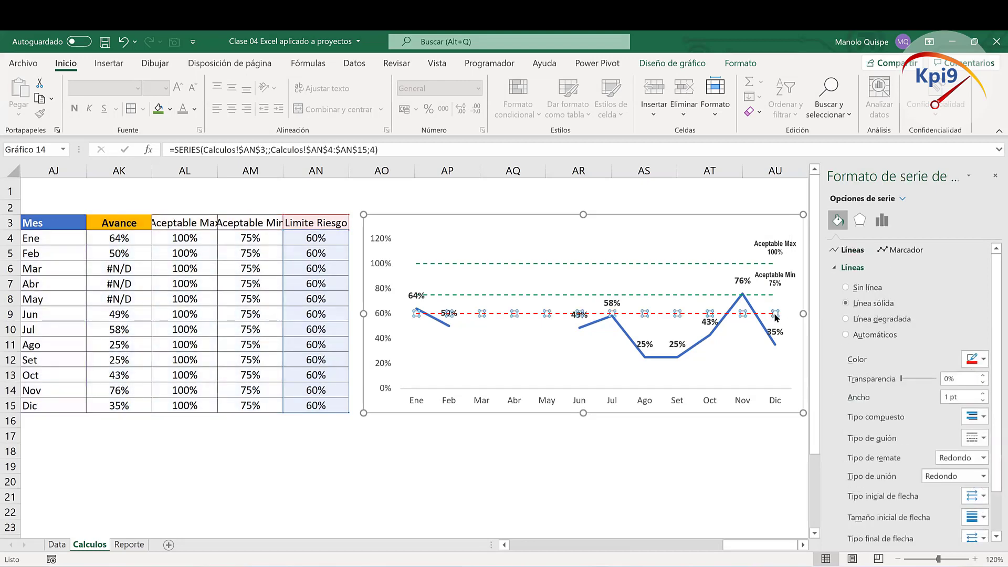
left_click(775, 314)
Step: Add a 60% data label at the December point of Limite Riesgo
right_click(775, 314)
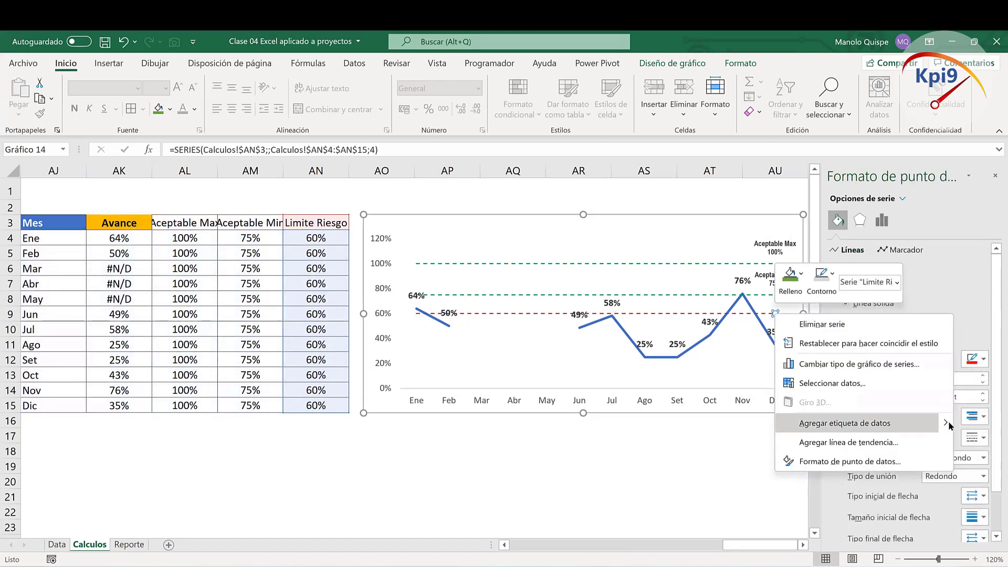
left_click(816, 331)
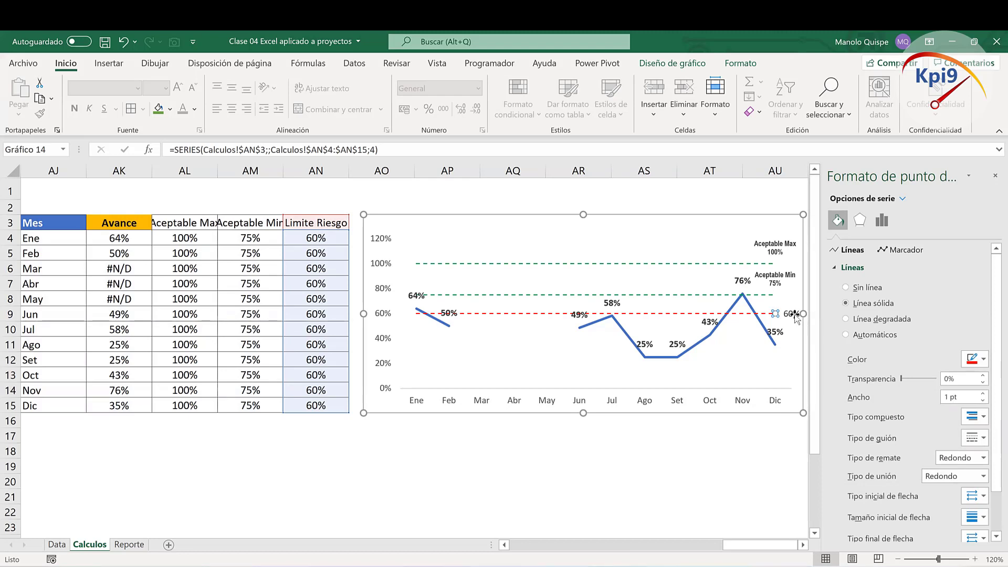
left_click(791, 314)
right_click(791, 314)
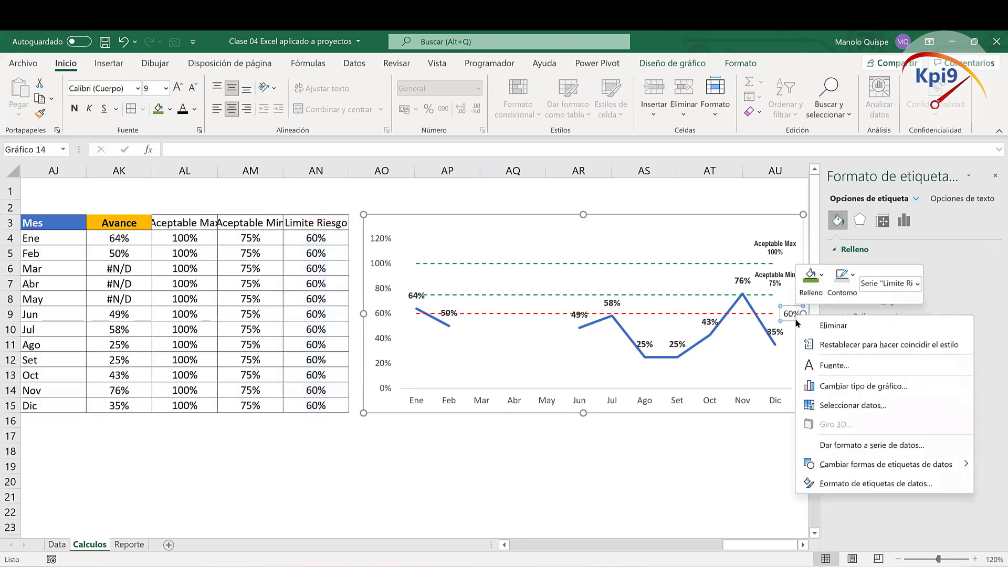
left_click(822, 483)
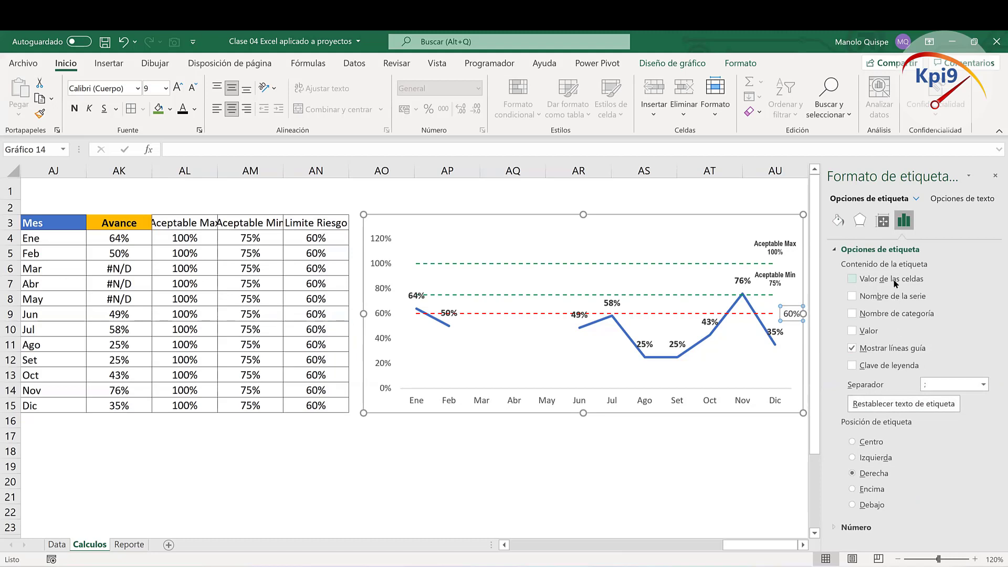
Step: Show the series name on the December label, on a new line, right-aligned
left_click(899, 297)
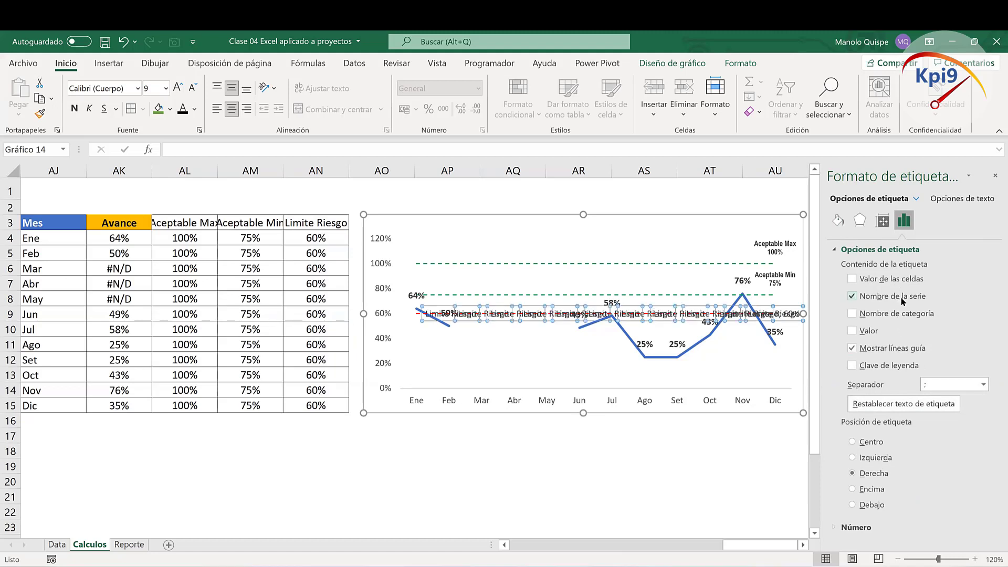
left_click(900, 297)
left_click(788, 306)
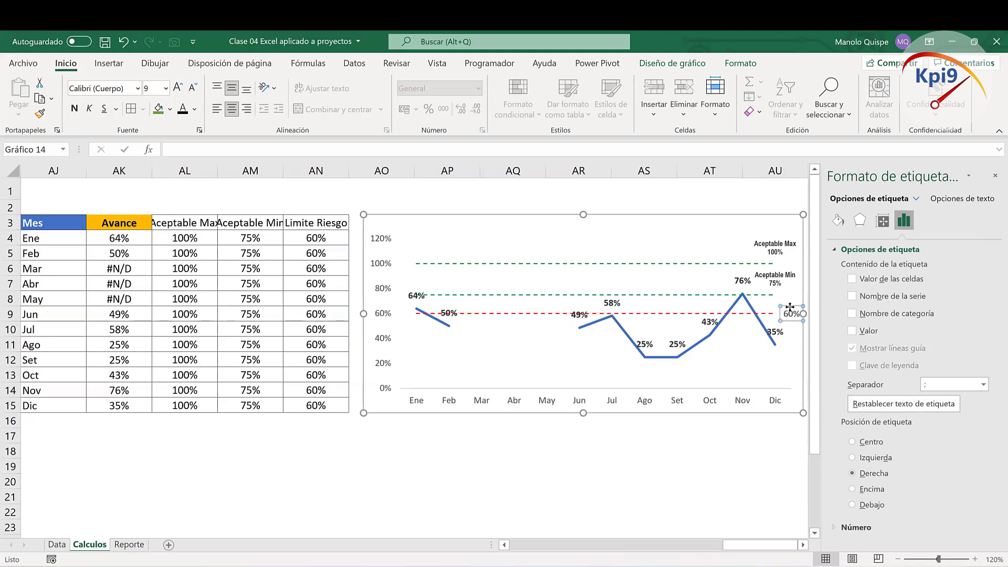
left_click(885, 286)
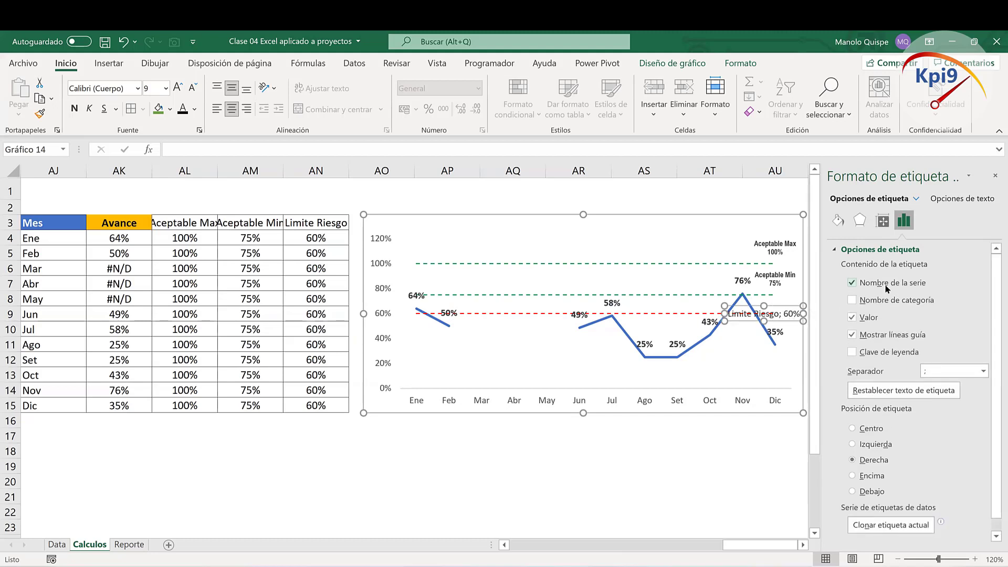
left_click(981, 371)
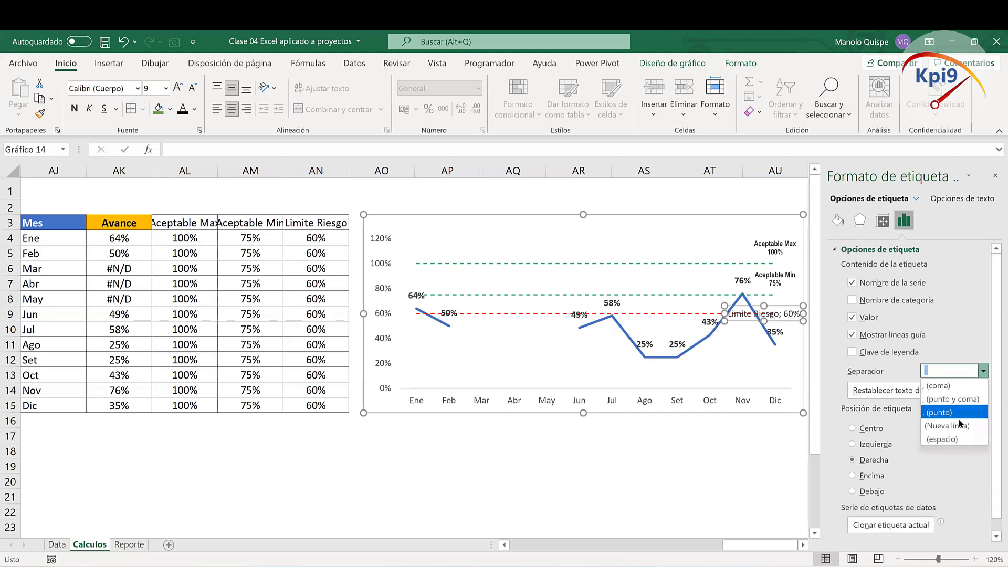
left_click(959, 413)
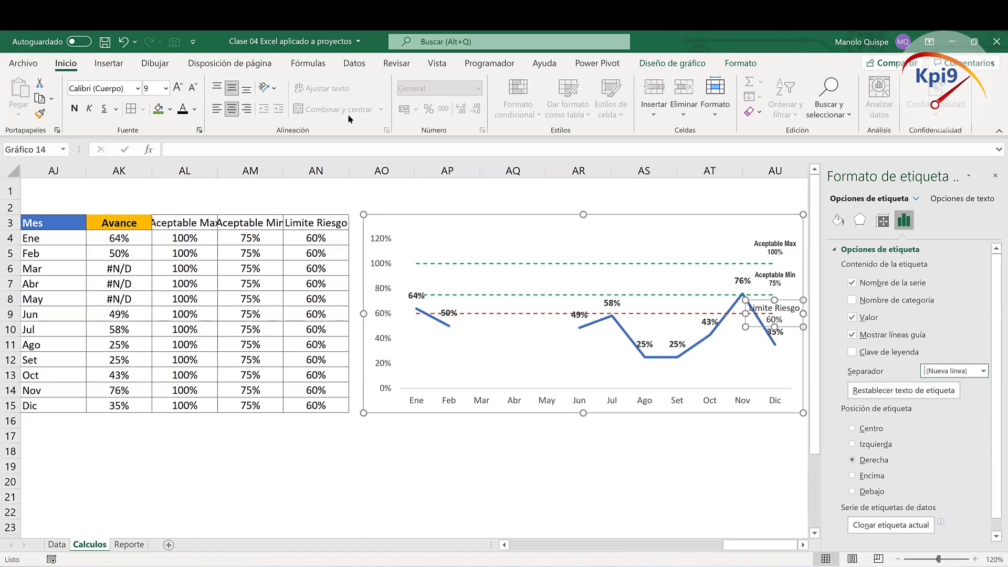
left_click(247, 109)
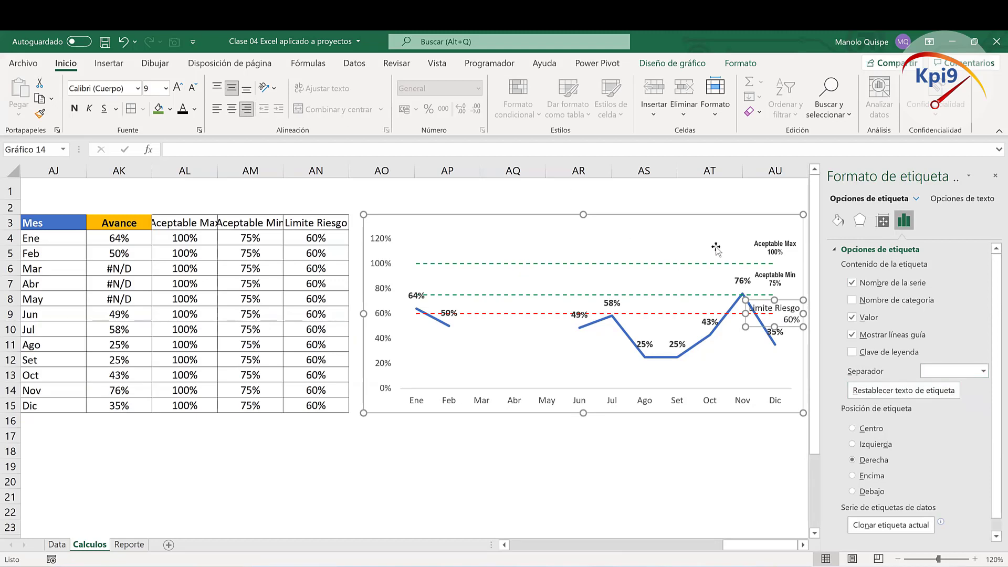
Step: Shrink the Limite Riesgo label and set it to bold Arial Narrow at size 7
left_click(192, 87)
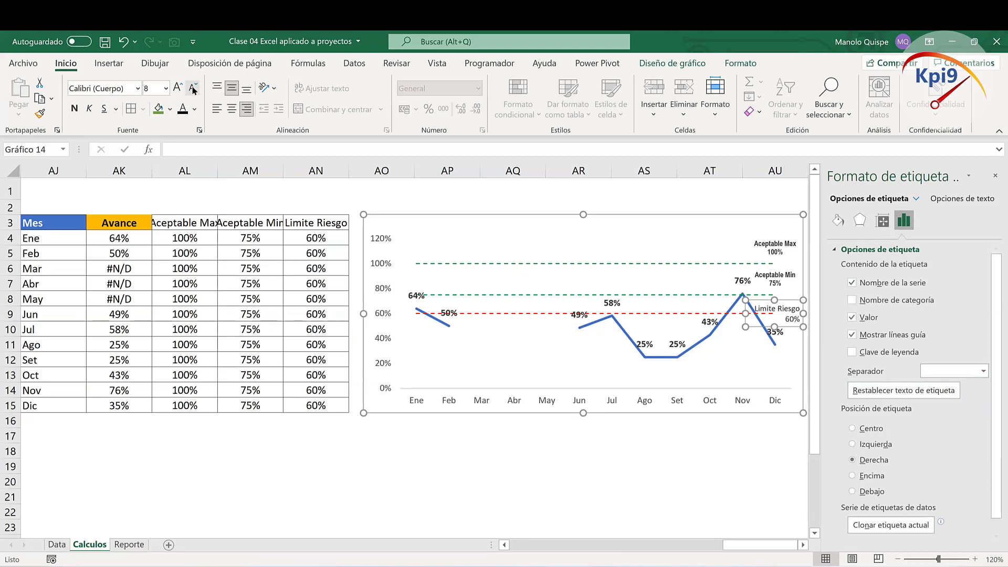
left_click(192, 88)
left_click(193, 88)
left_click(136, 90)
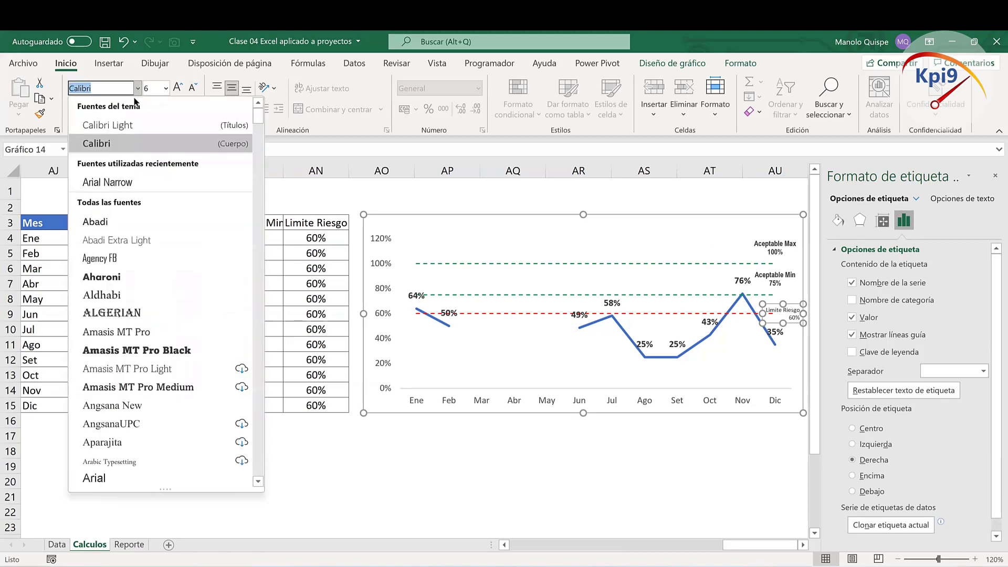
left_click(121, 181)
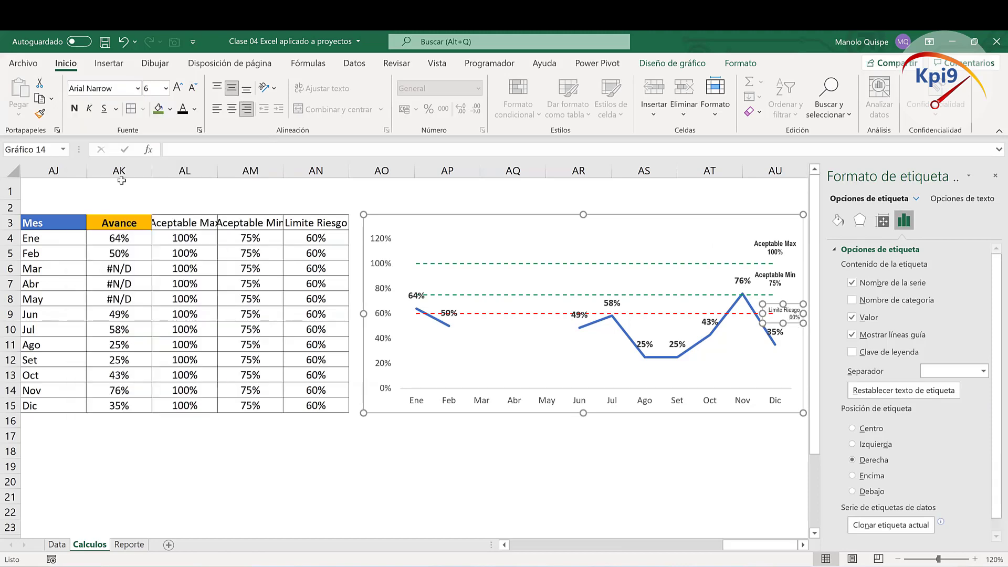
left_click(74, 109)
left_click(177, 88)
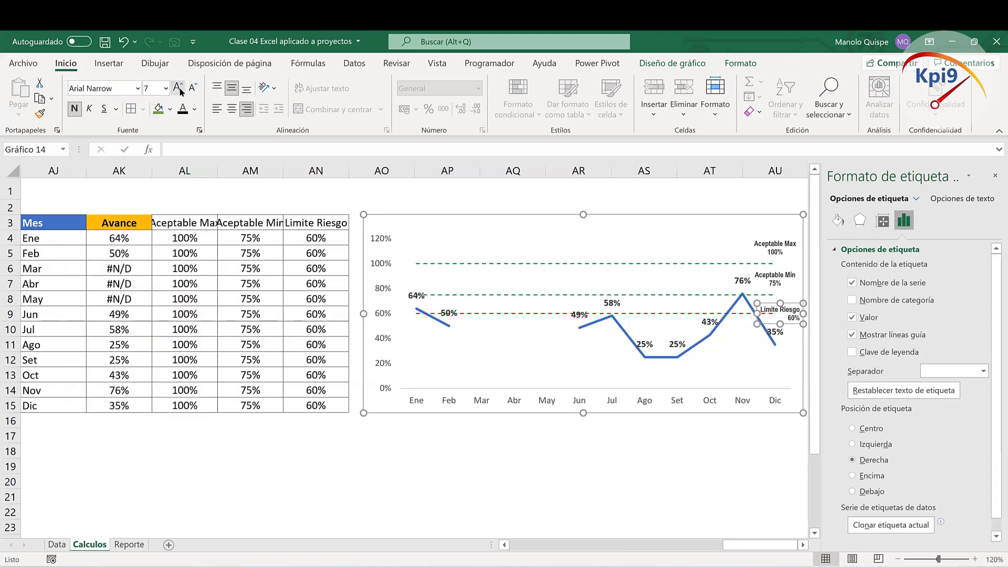
left_click(706, 437)
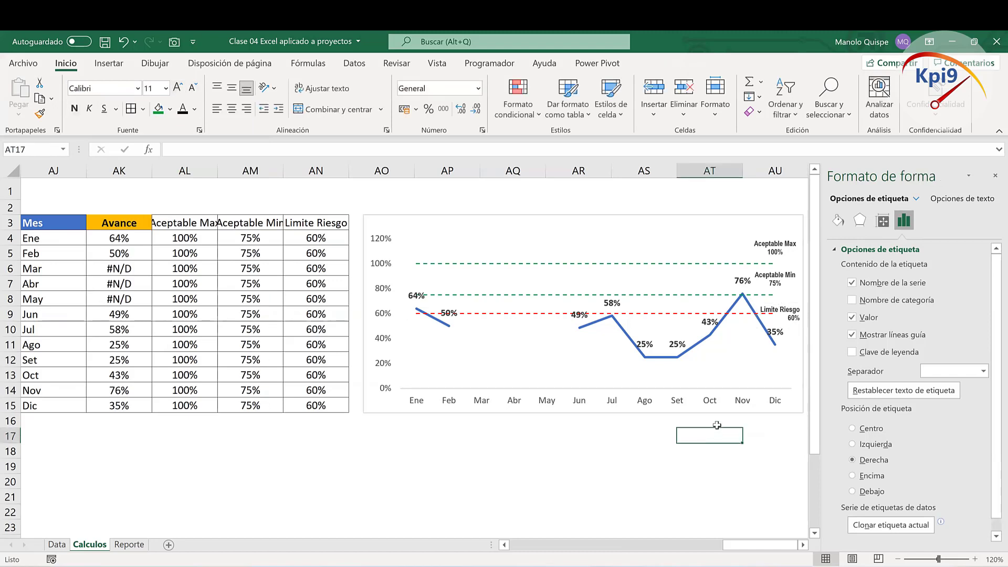
left_click(684, 296)
Step: Give the dashed Aceptable Min series a gold outline and close the Formato de forma pane
right_click(685, 300)
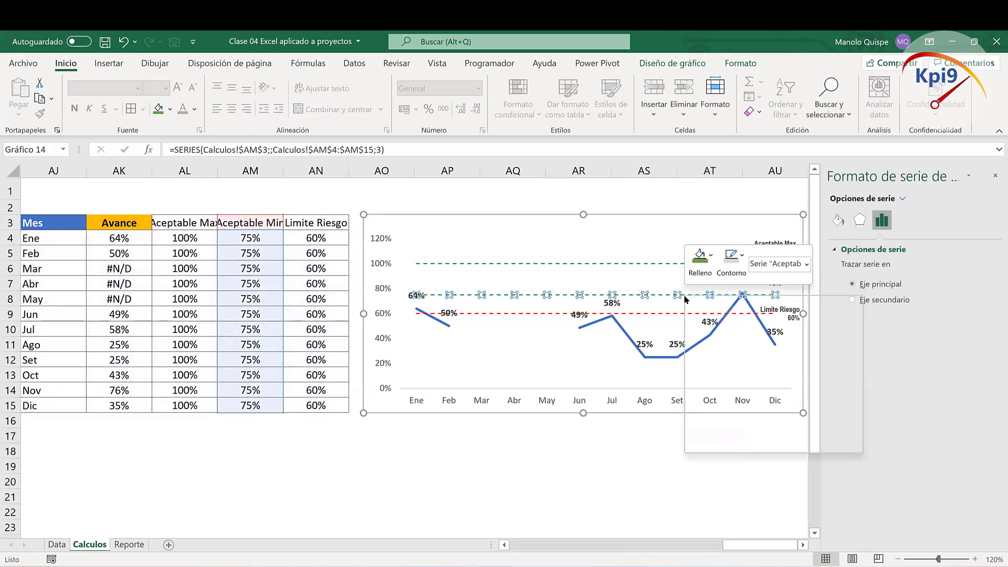
left_click(732, 258)
left_click(800, 328)
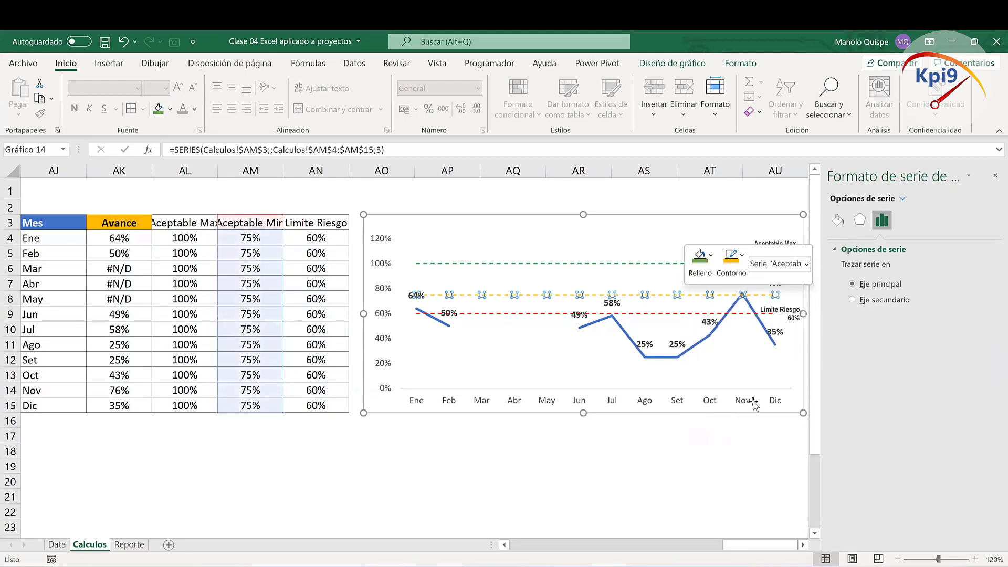
left_click(723, 457)
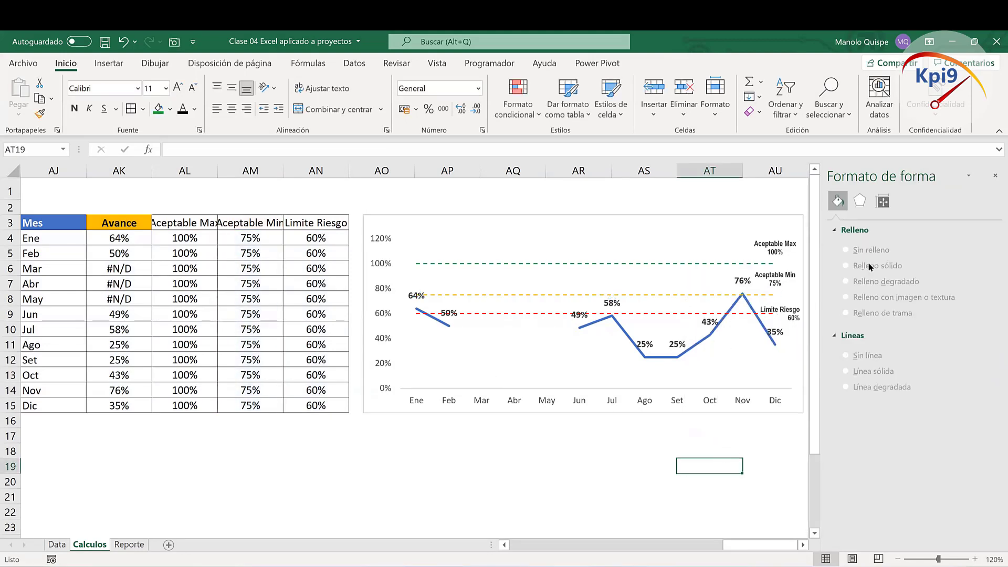
left_click(995, 175)
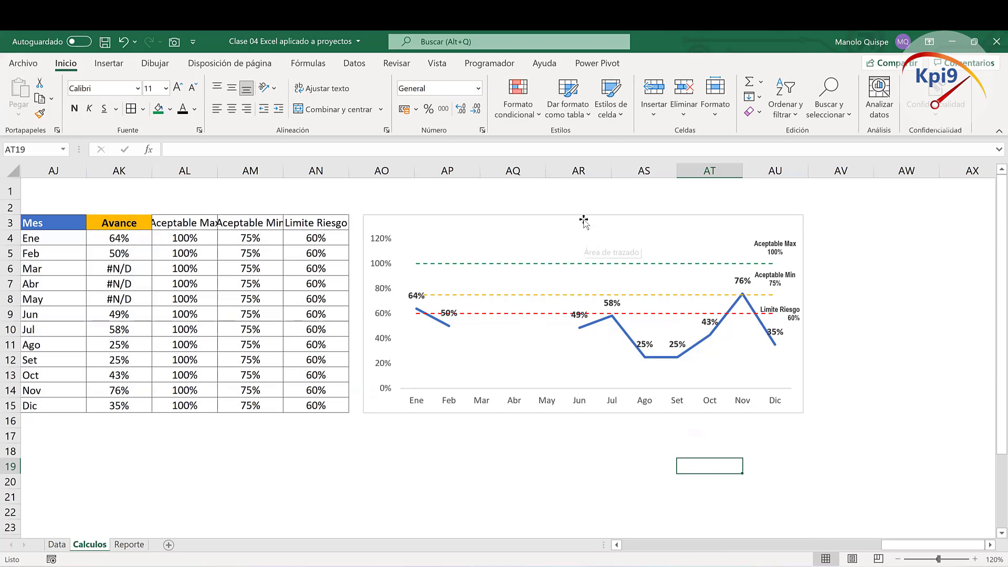
Step: Cut the Avance chart from Calculos, paste it at Reporte M9, and widen it beside the S-curve
left_click(597, 220)
left_click_drag(597, 220, 604, 226)
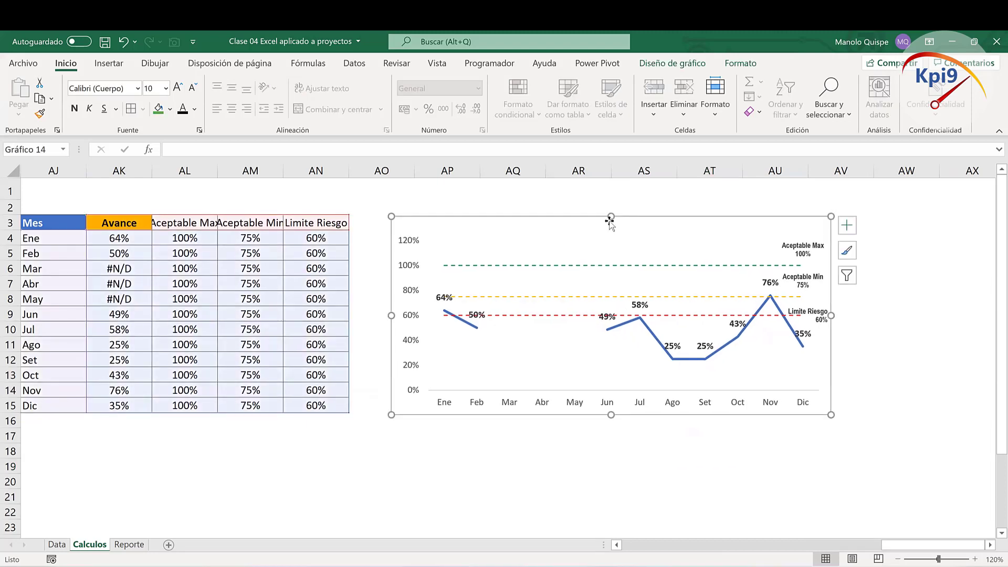
key("ctrl+x")
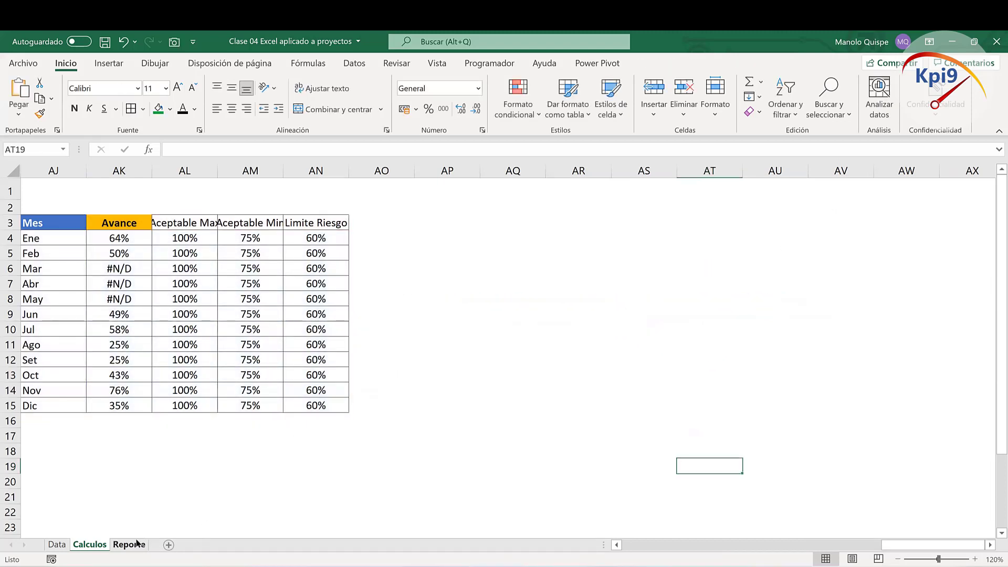
left_click(129, 544)
left_click(688, 283)
key("ctrl+v")
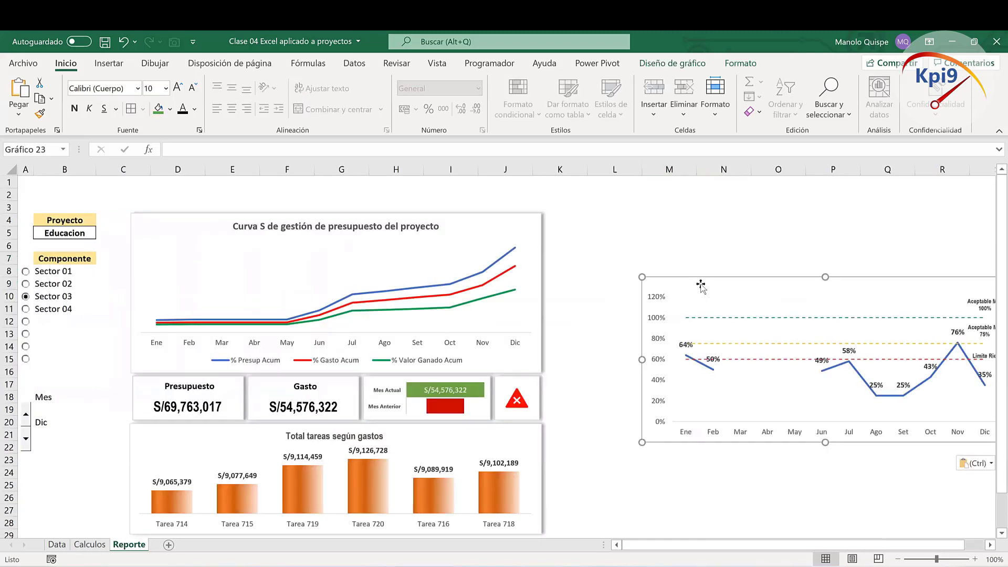
left_click_drag(666, 253, 614, 214)
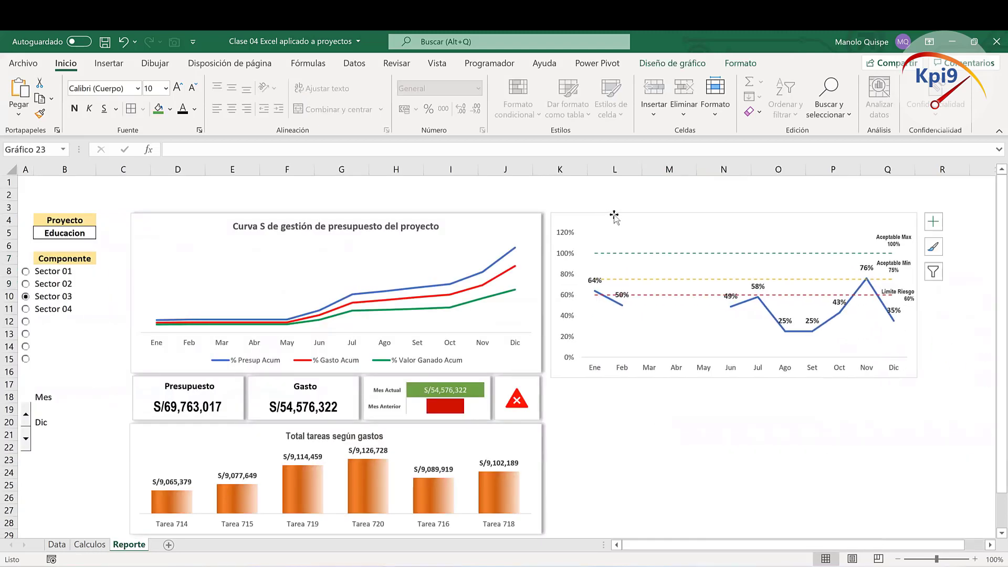
mouse_move(916, 378)
left_mouse_down()
mouse_move(990, 381)
mouse_move(986, 374)
left_mouse_up()
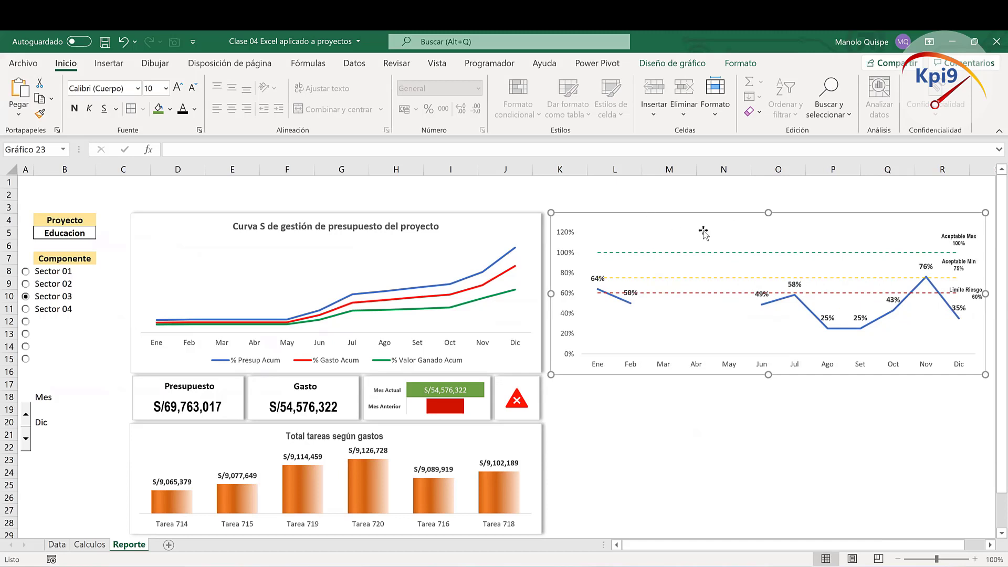
Step: Review the chart's border colour and shadow effect options on the Formato tab
left_click(740, 63)
left_click(431, 97)
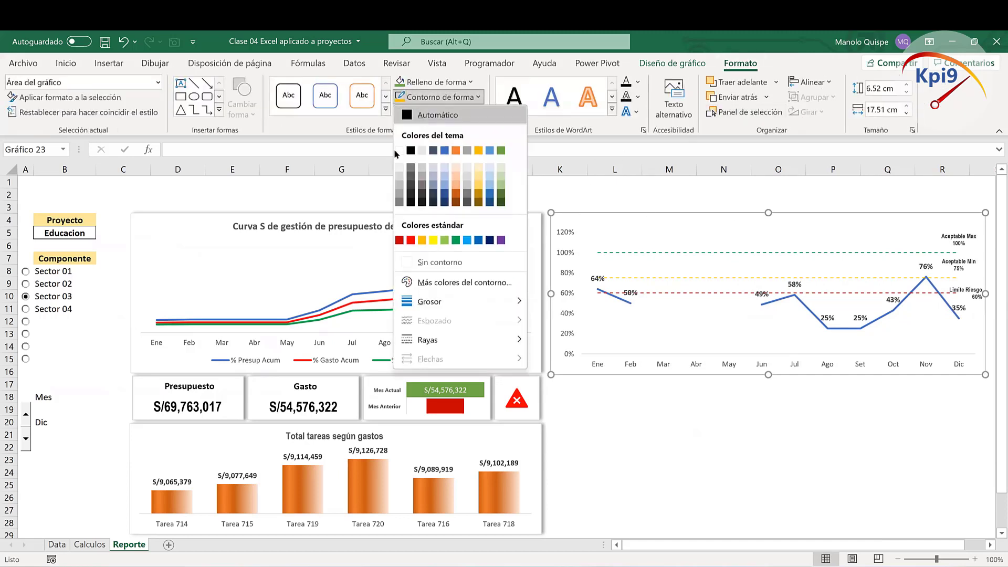
left_click(436, 97)
left_click(456, 115)
mouse_move(442, 171)
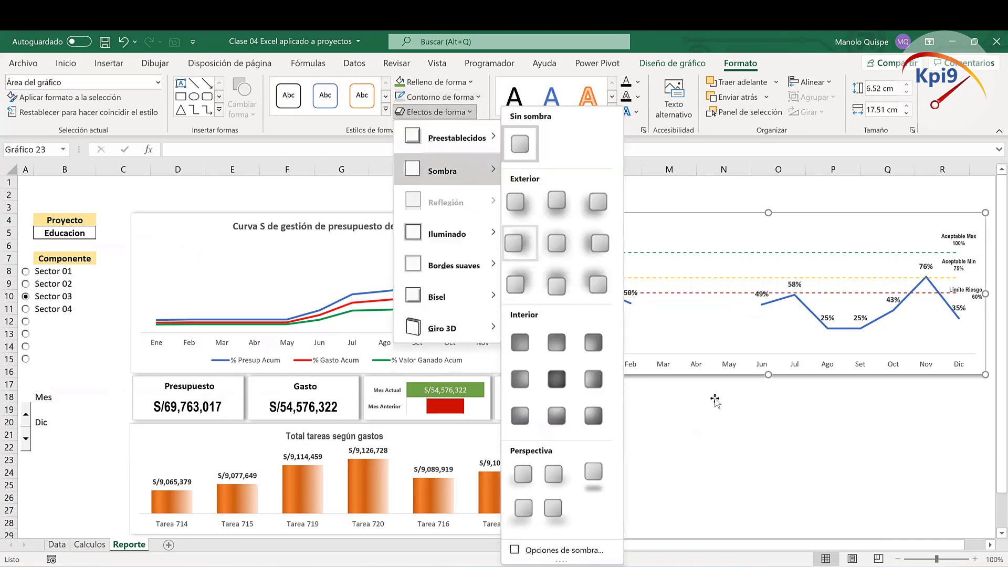
left_click(788, 436)
left_click(829, 443)
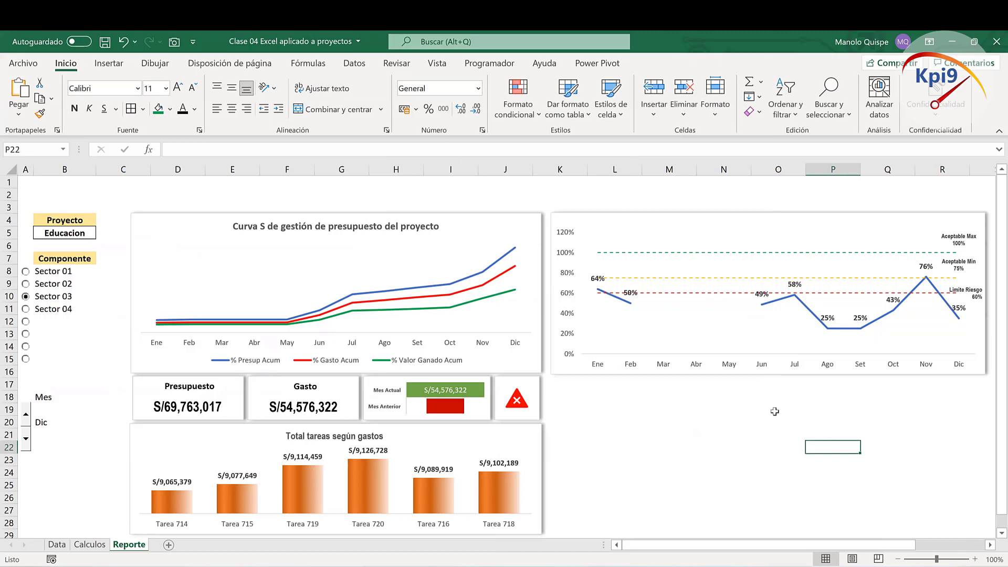
Step: Enter the heading 'Dempeño de Proyecto según Componente' in Calculos cell AJ2
left_click(89, 545)
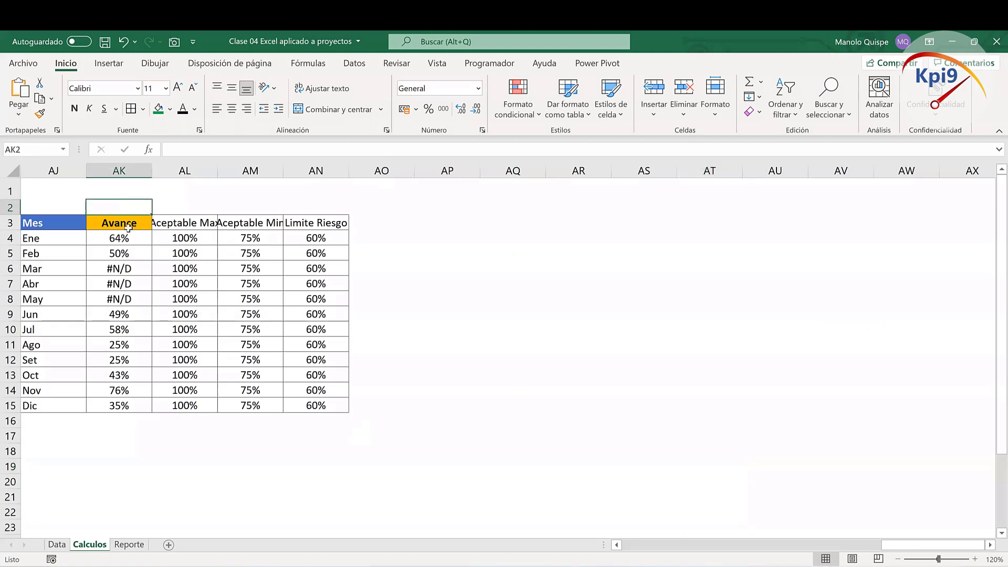
left_click(61, 207)
type("D")
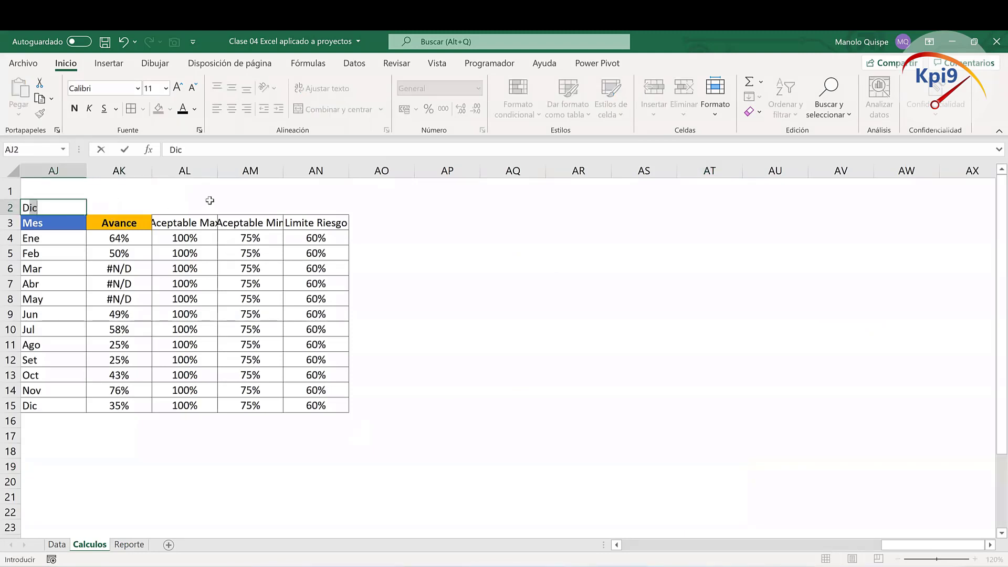
type("em")
type("►4")
type(" de")
type(" Pro")
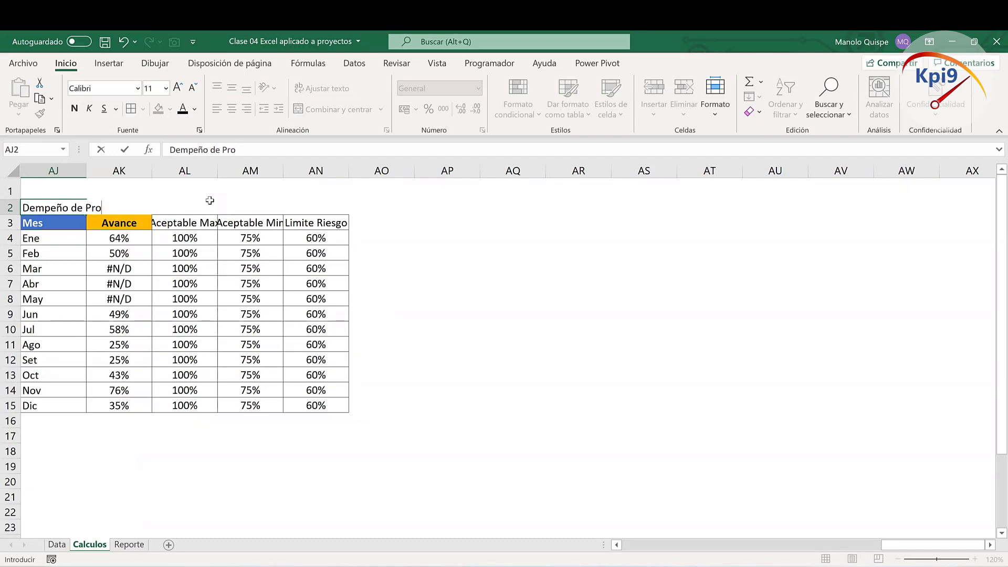
type("yecto ")
type("según")
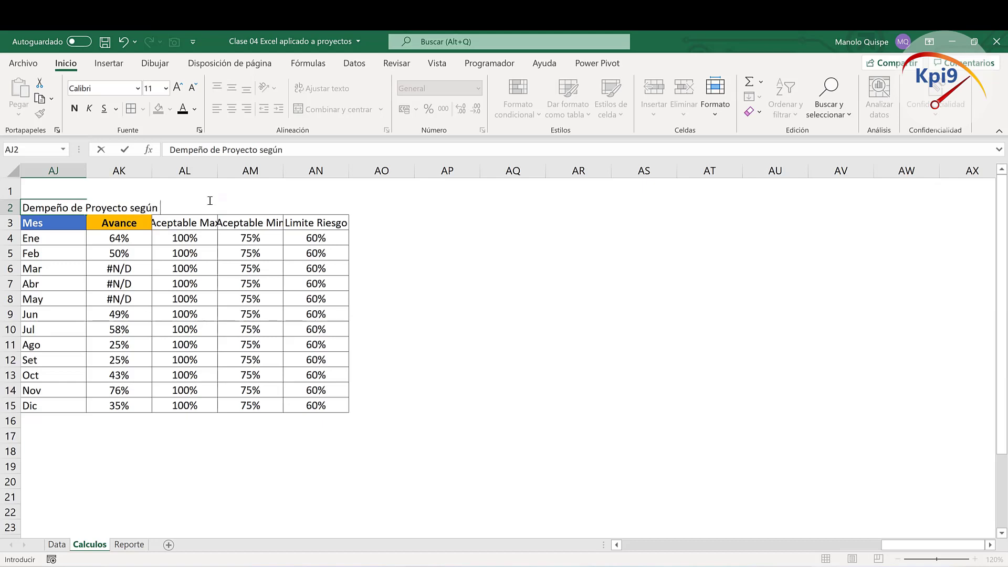
type("Componen")
type("te")
key("Return")
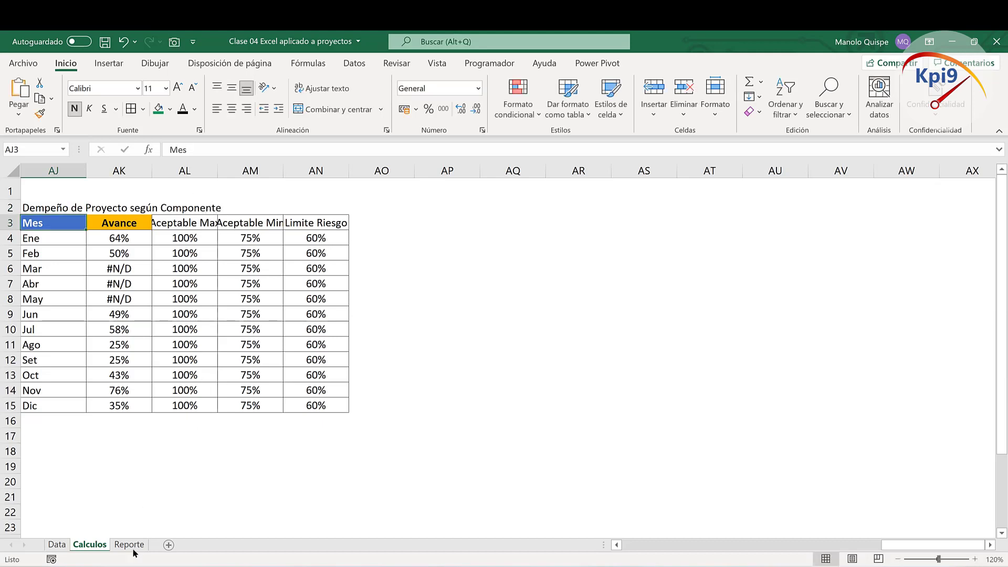
Step: Add a title to the Reporte threshold chart linked by formula to Calculos!AJ2
left_click(131, 545)
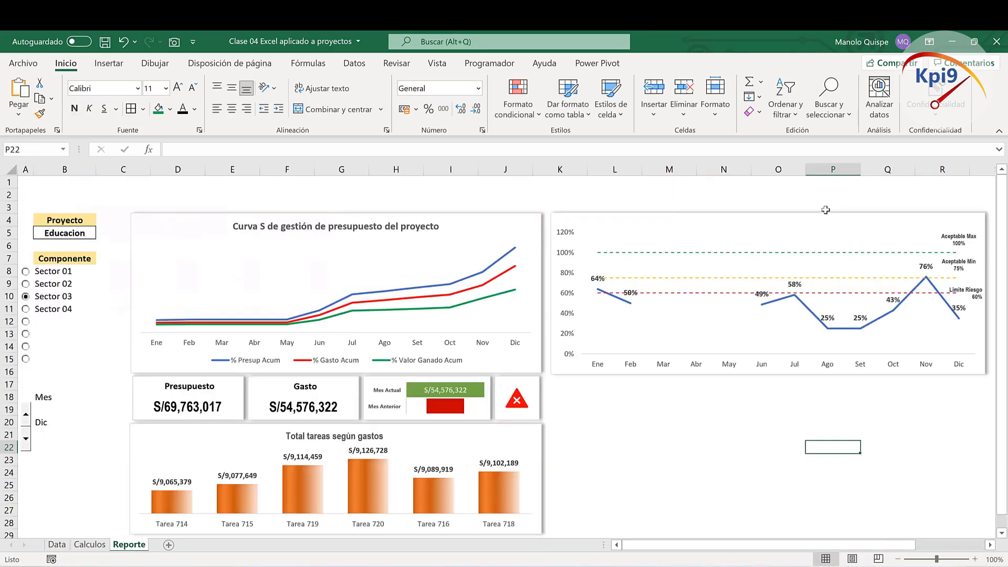
left_click(856, 220)
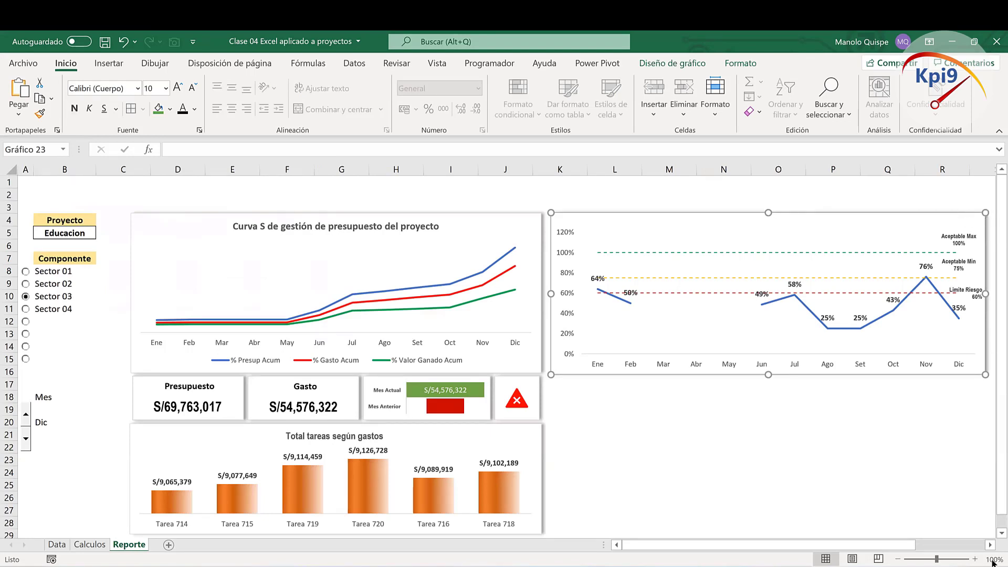
left_click(986, 221)
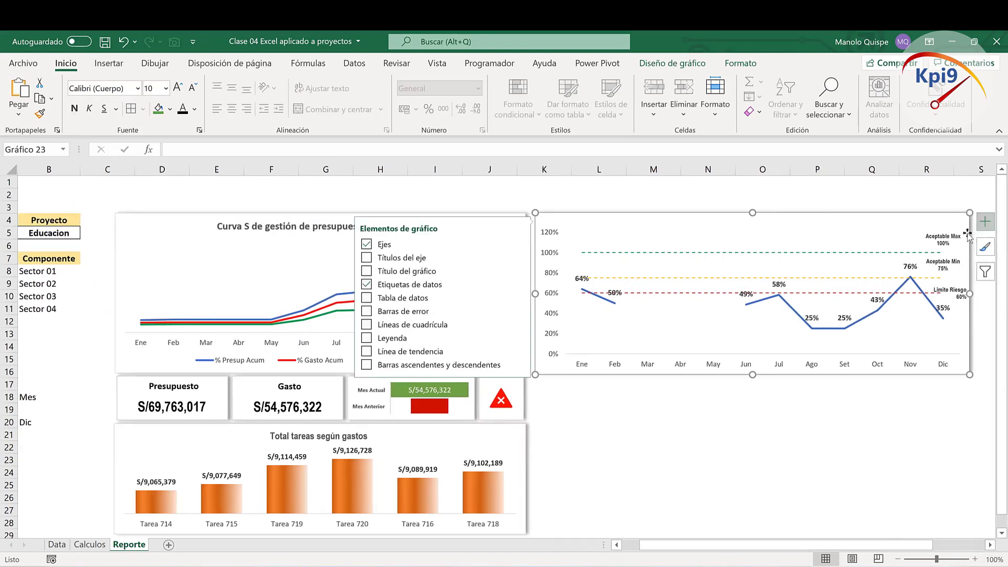
left_click(390, 270)
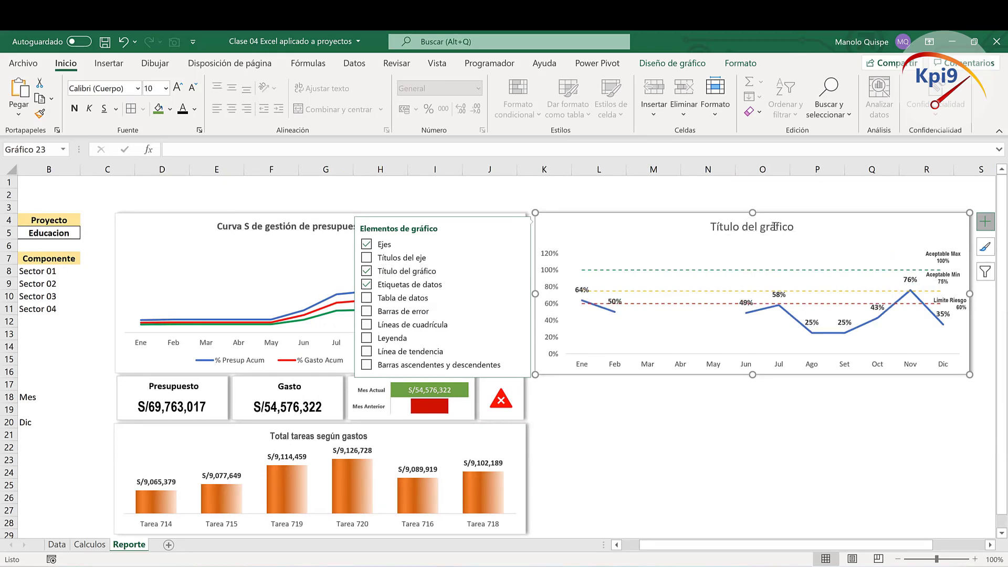
left_click(775, 226)
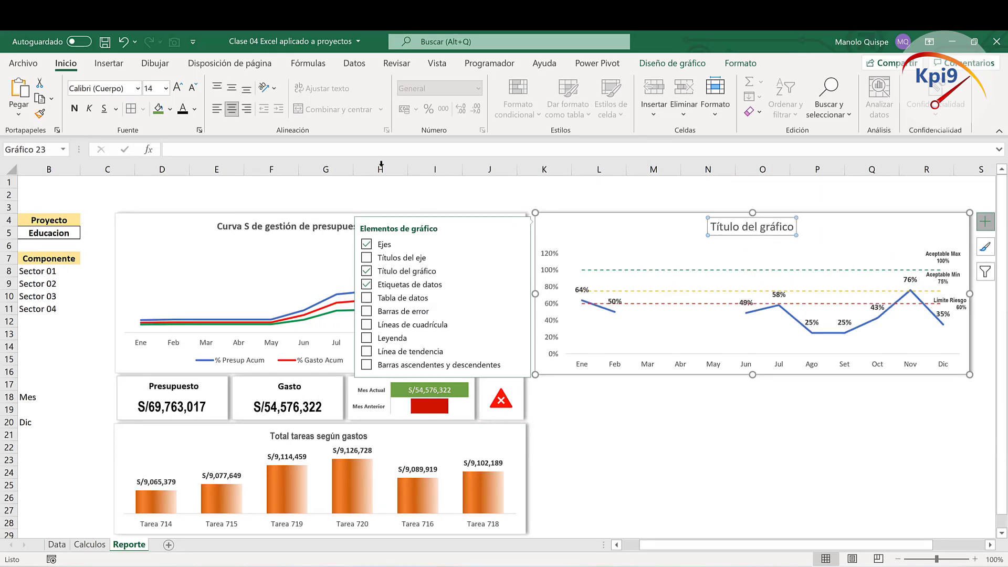
left_click(385, 150)
type("=")
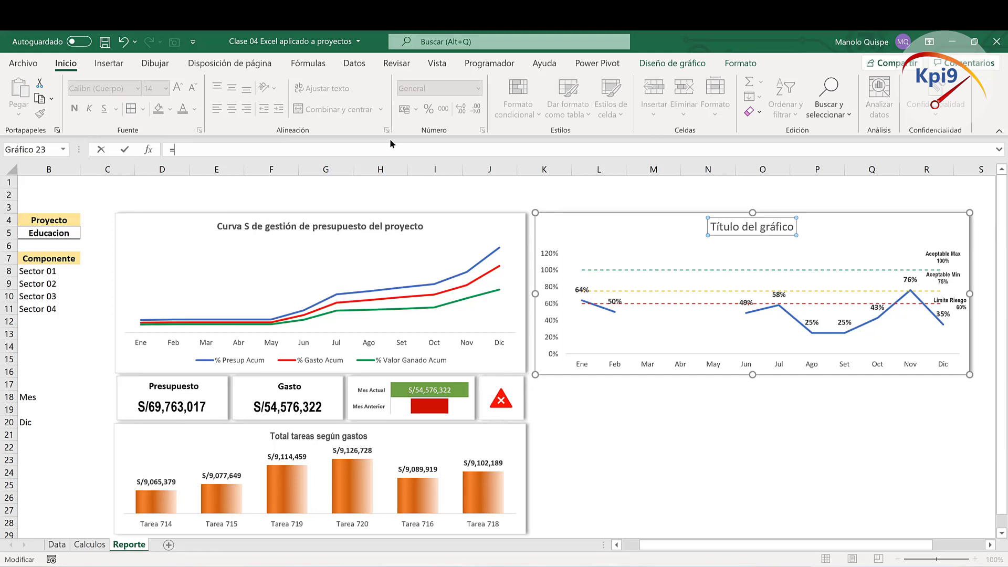
key("ctrl+Page_Up")
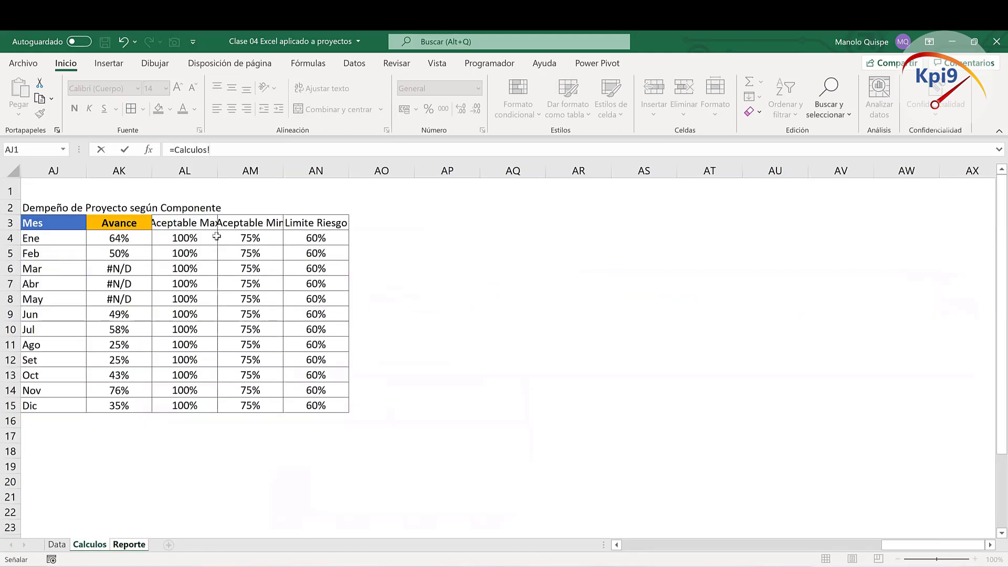
left_click(57, 207)
key("Return")
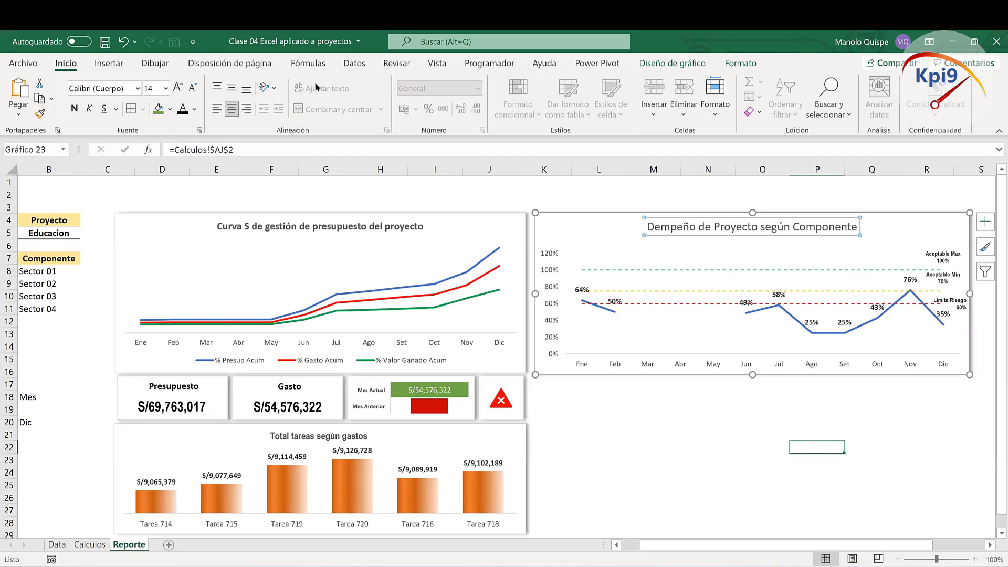
Step: Decrease the chart title's font size and set it in Arial Narrow
left_click(192, 86)
left_click(192, 86)
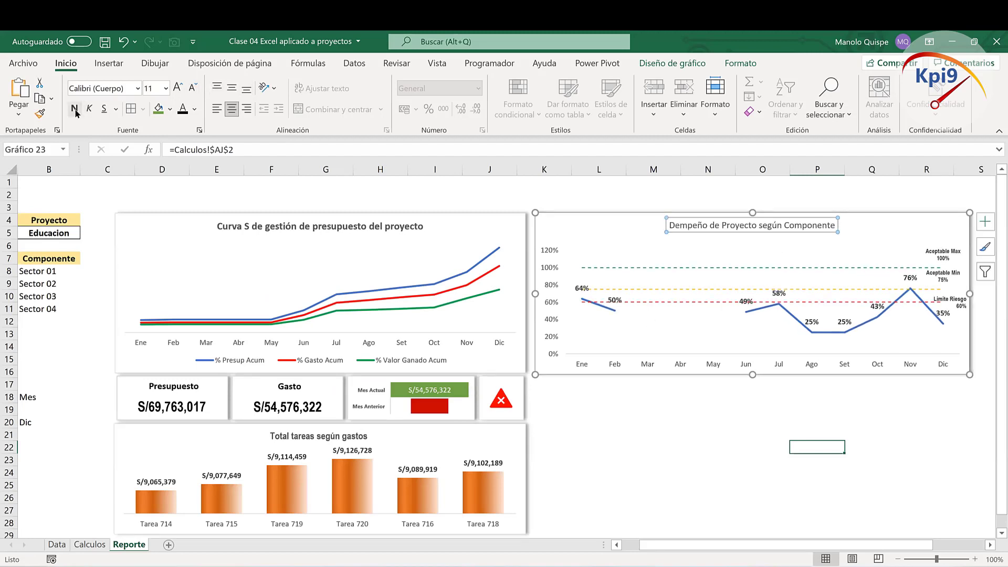
left_click(138, 89)
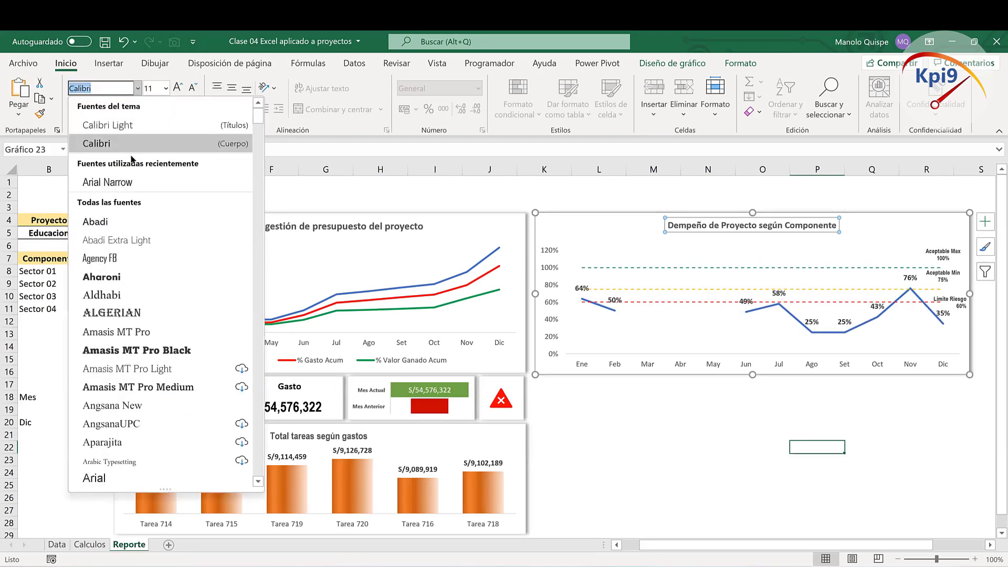
left_click(131, 182)
left_click(788, 417)
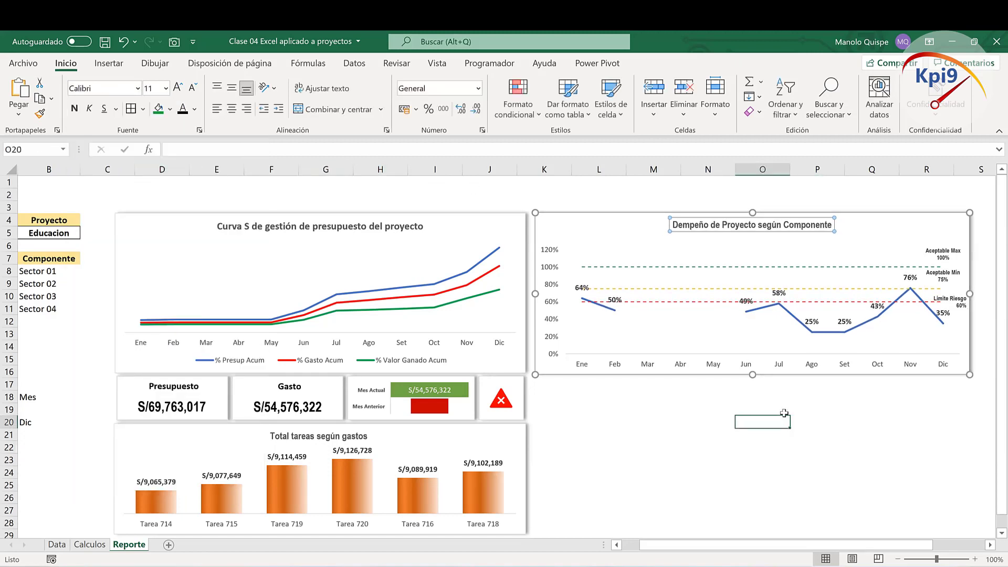
left_click(714, 371)
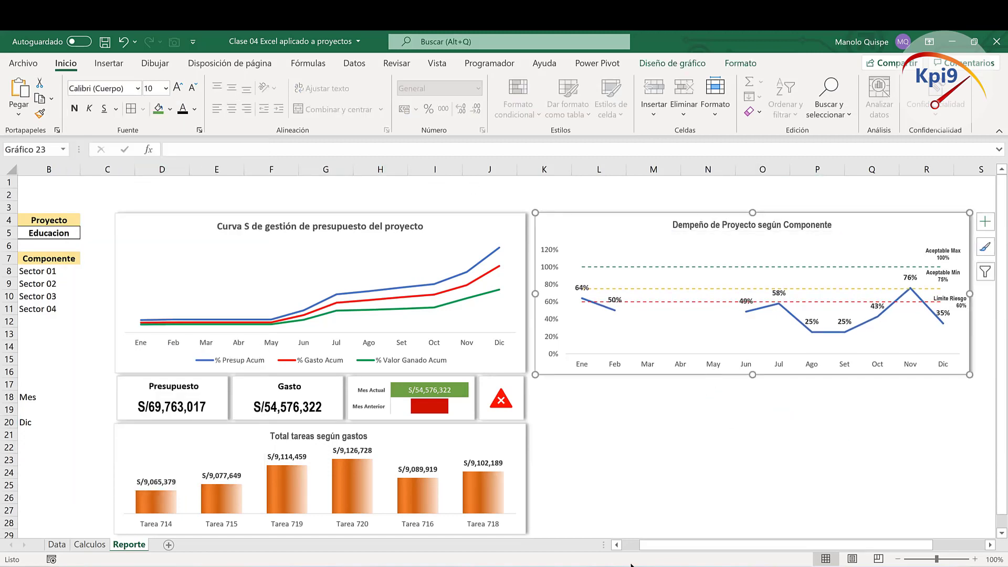
Step: Raise the component chart's bottom edge slightly to trim its height
left_click_drag(788, 545, 770, 544)
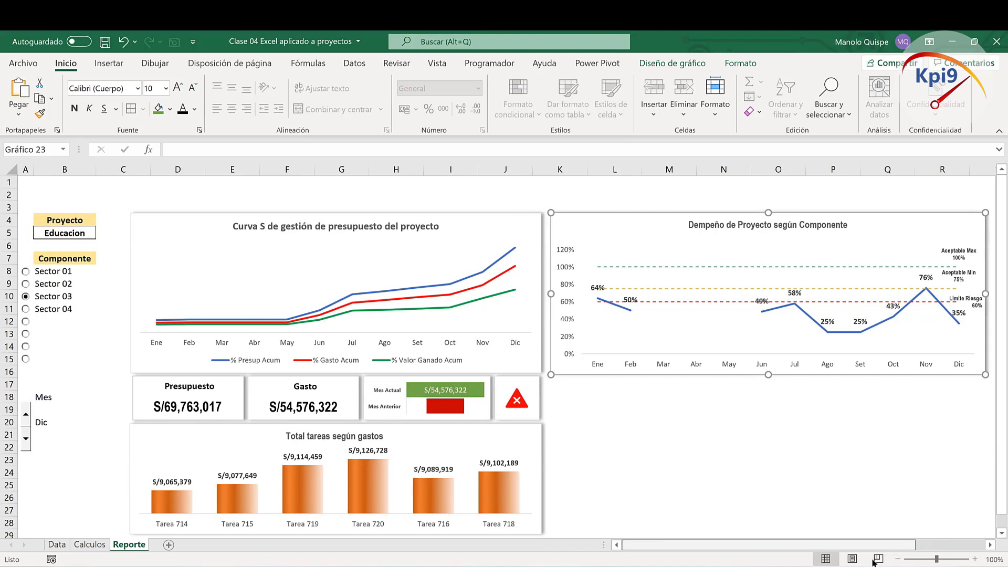
left_click(728, 385)
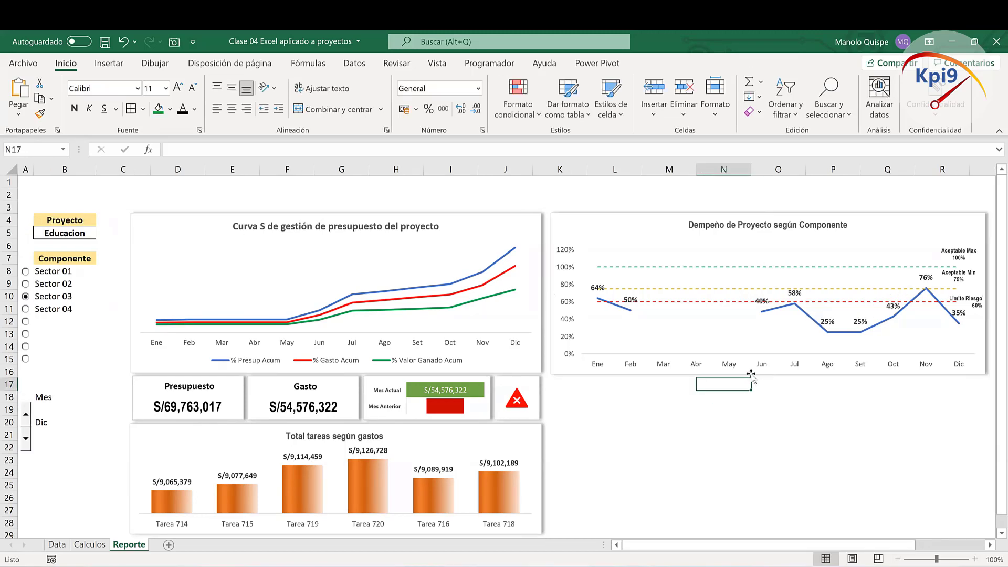
left_click(749, 371)
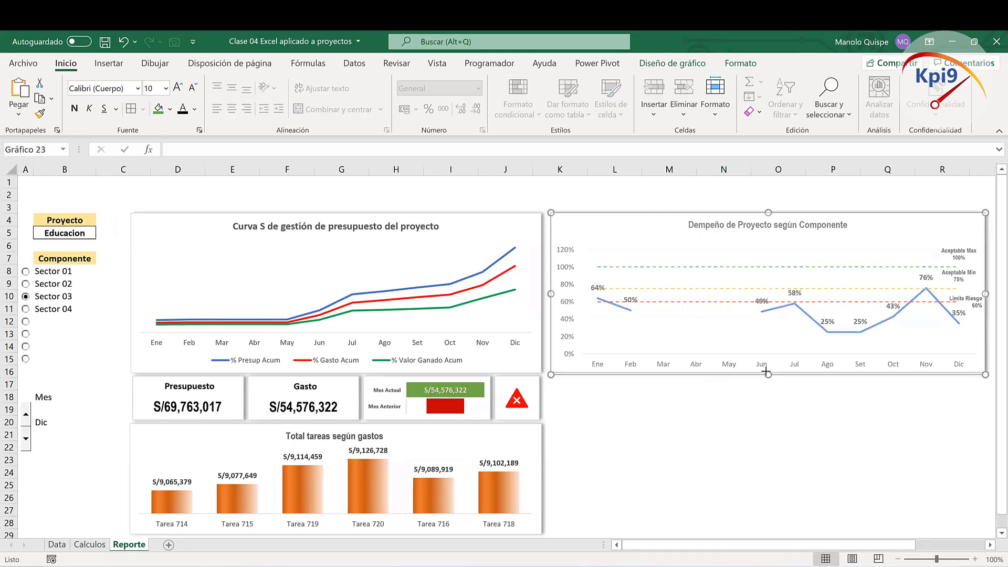
left_click_drag(766, 371, 766, 369)
left_click(772, 384)
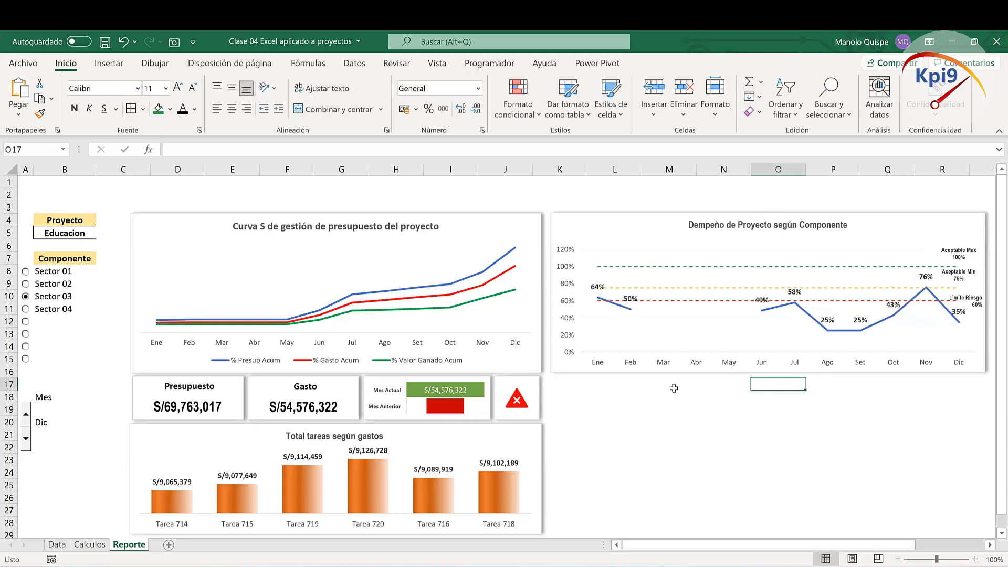
Step: Step the month spinner to Nov and test the Sector 01–04 option buttons
left_click(26, 439)
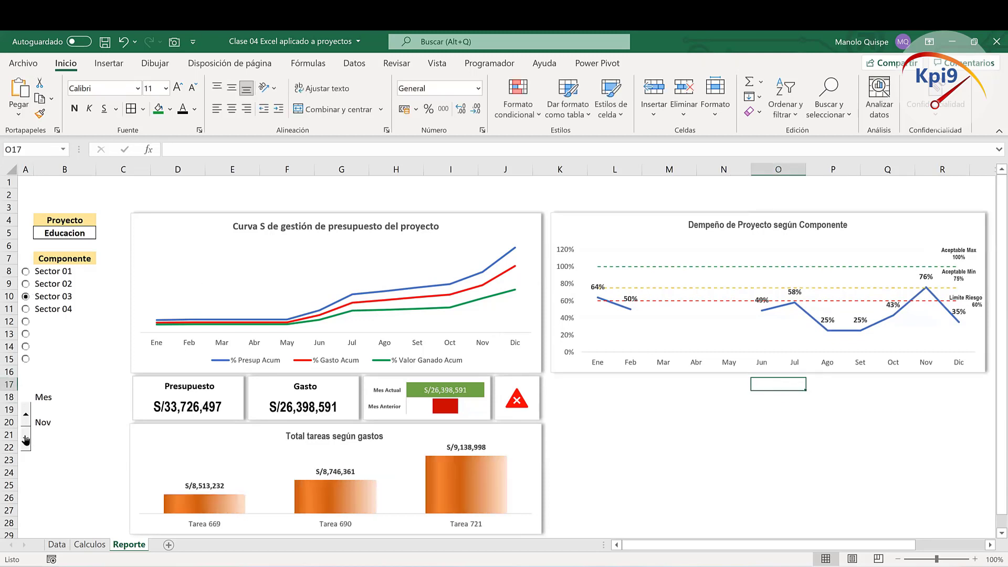
left_click(26, 439)
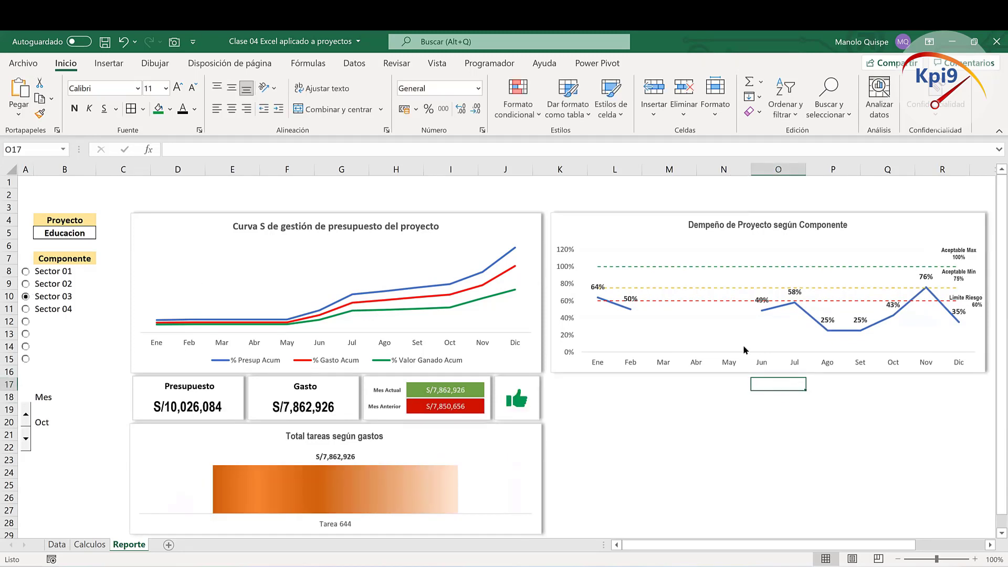
left_click(25, 414)
left_click(25, 272)
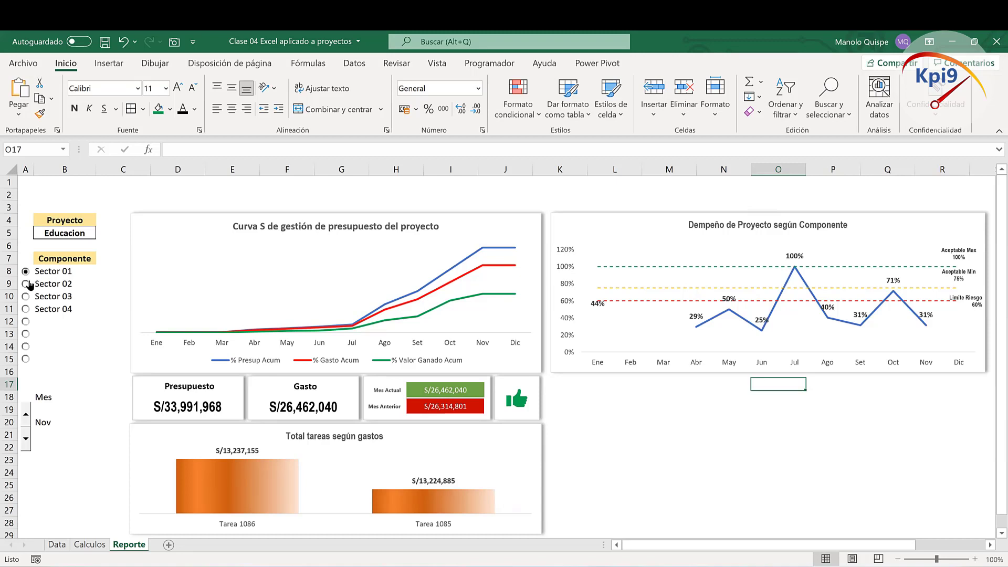
left_click(27, 284)
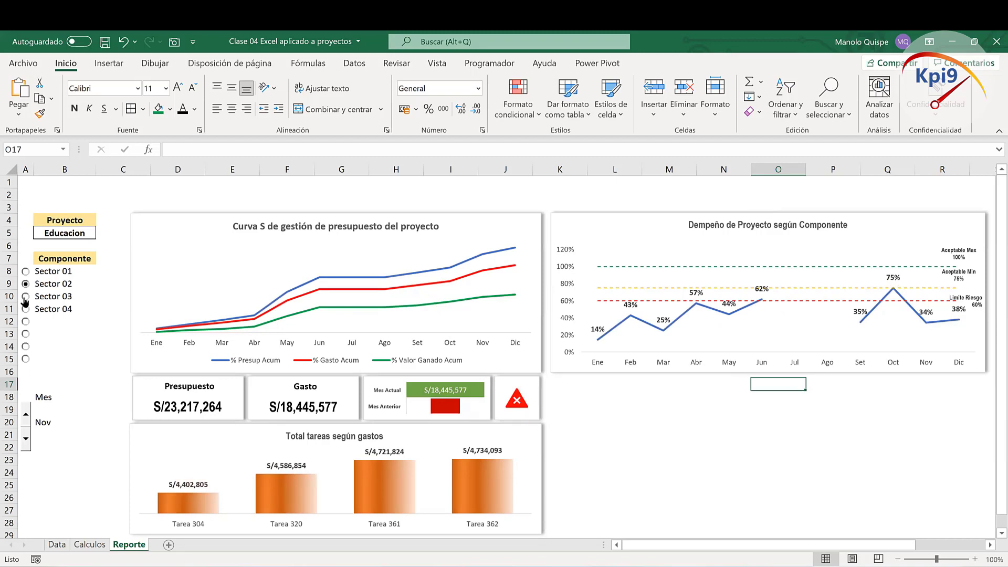
left_click(26, 297)
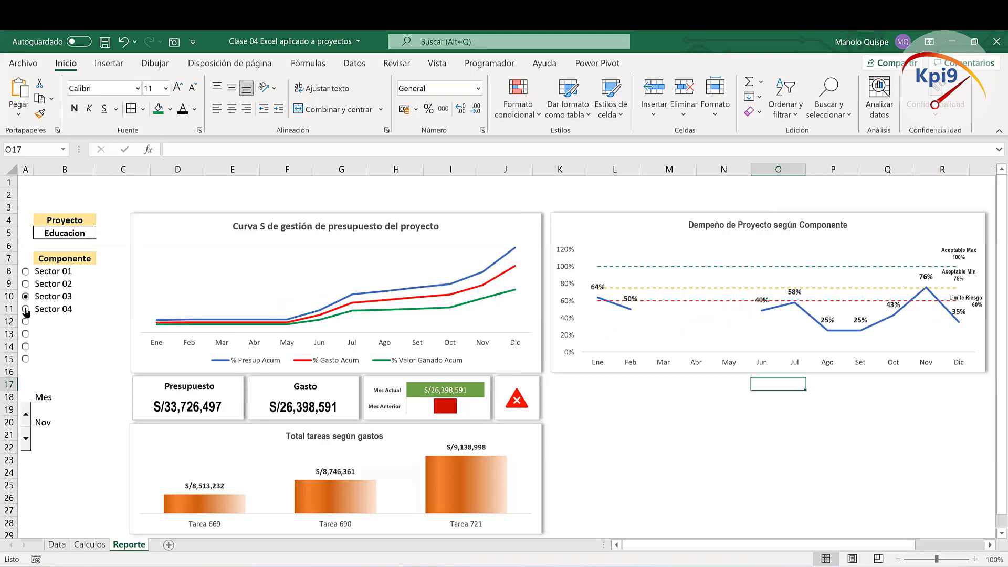
left_click(25, 309)
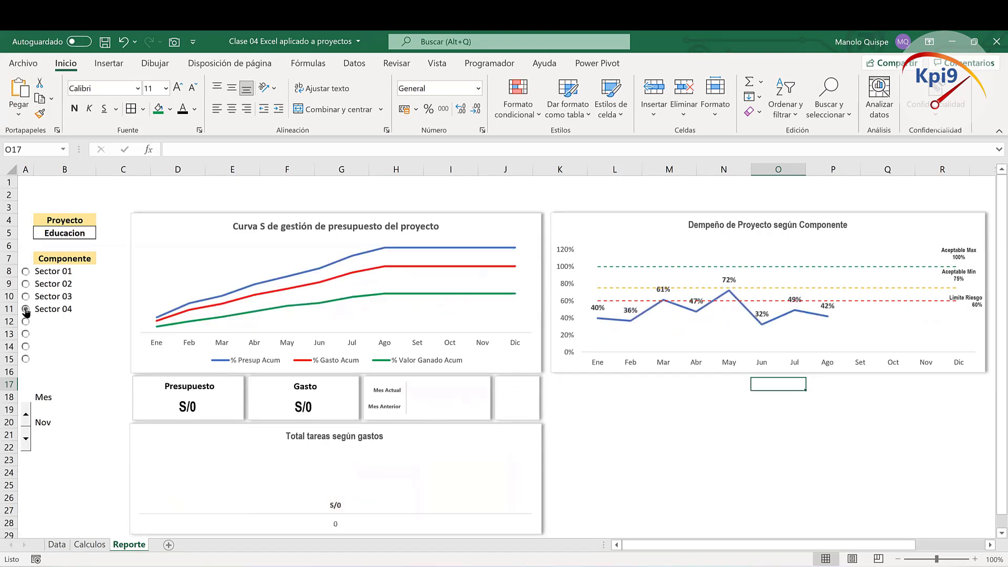
Step: Choose project Agricola in B5 and cycle Resultado 01 through 04, ending on Resultado 04
left_click(68, 236)
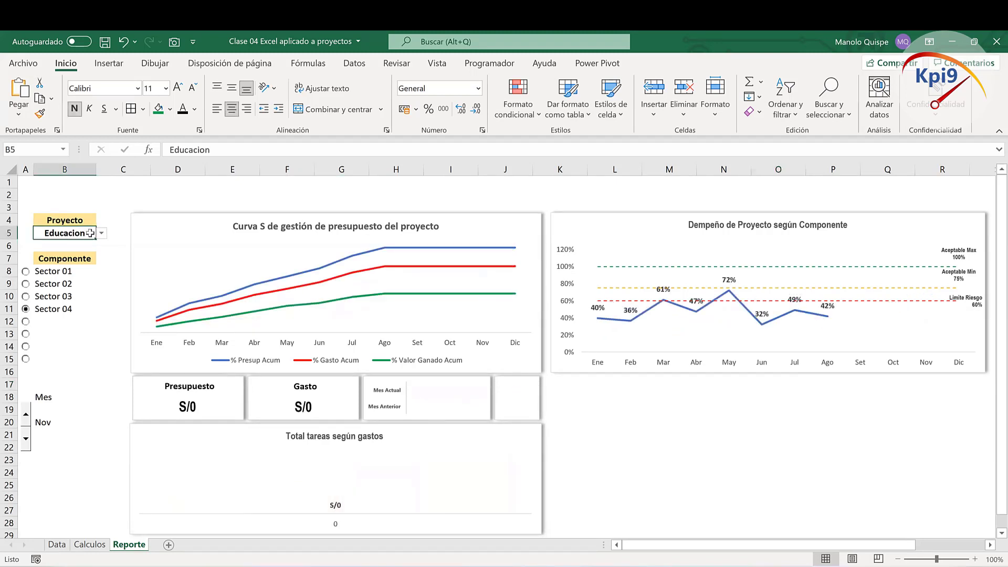
left_click(101, 235)
left_click(86, 251)
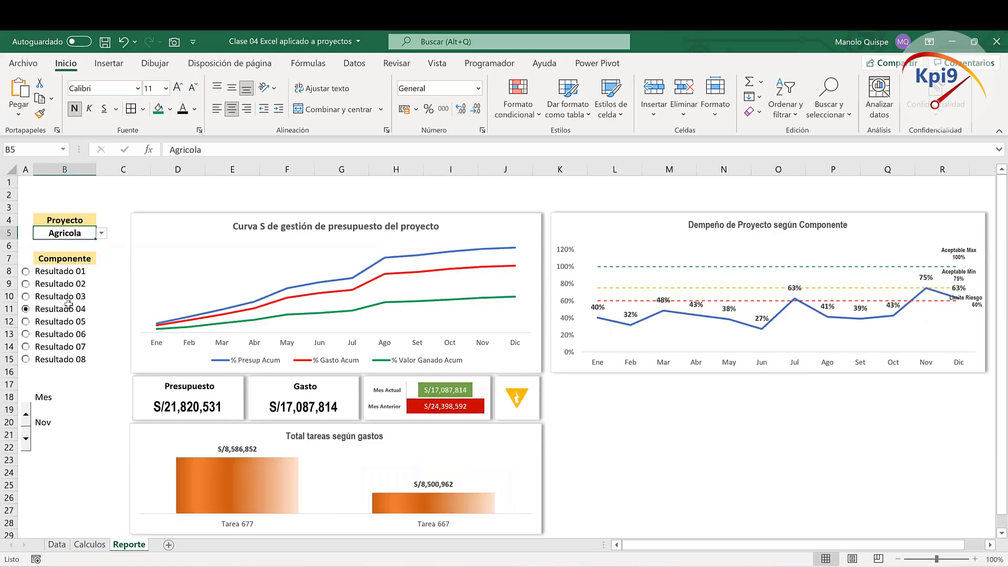
left_click(26, 273)
left_click(26, 285)
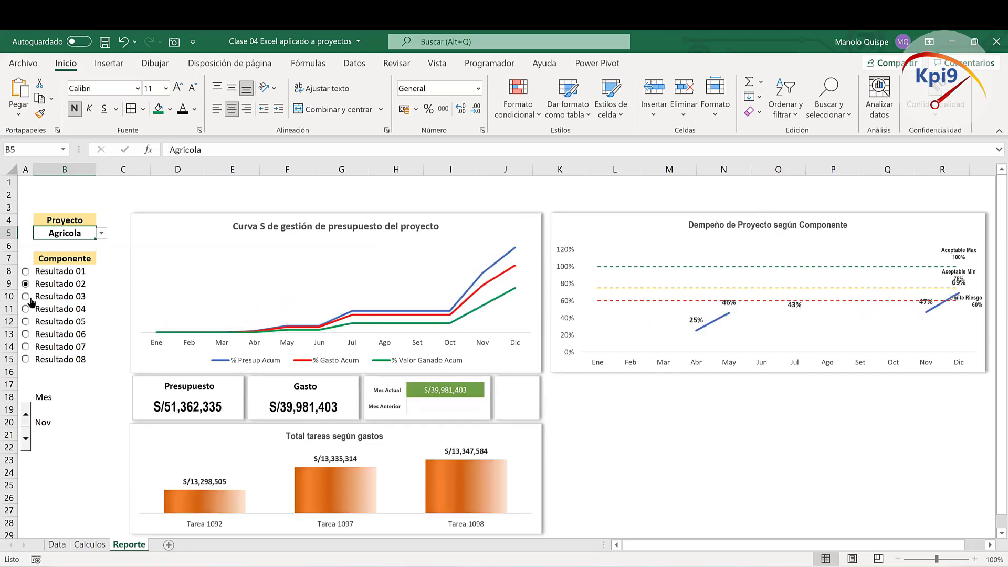
left_click(28, 299)
left_click(26, 310)
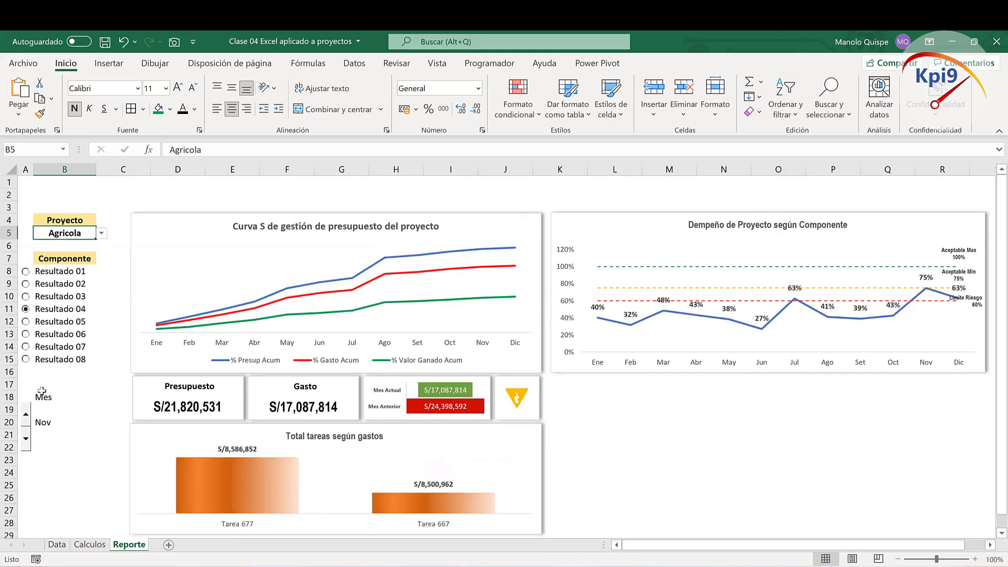
left_click(692, 423)
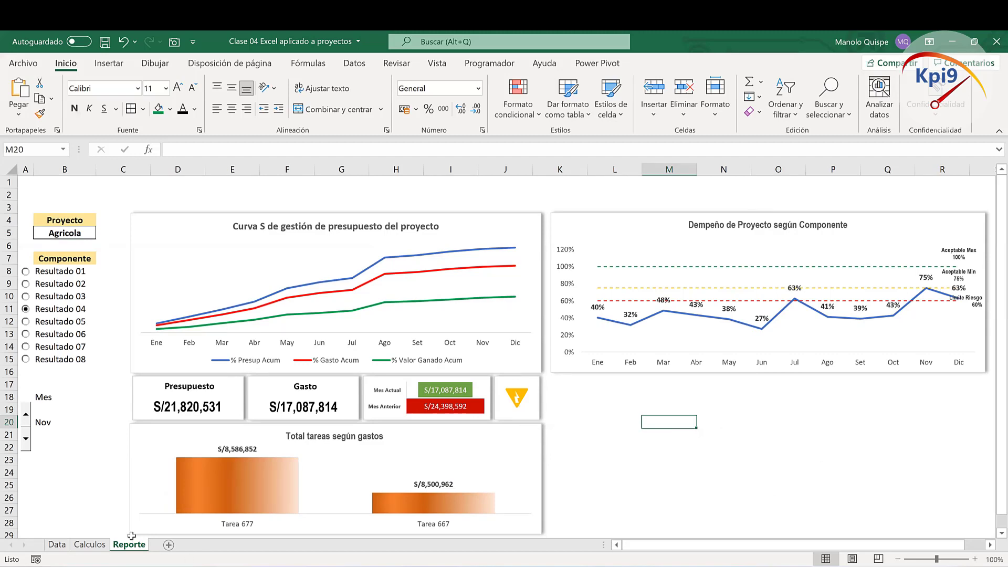
Step: On the Data sheet, select the Meta and Logro columns
left_click(57, 545)
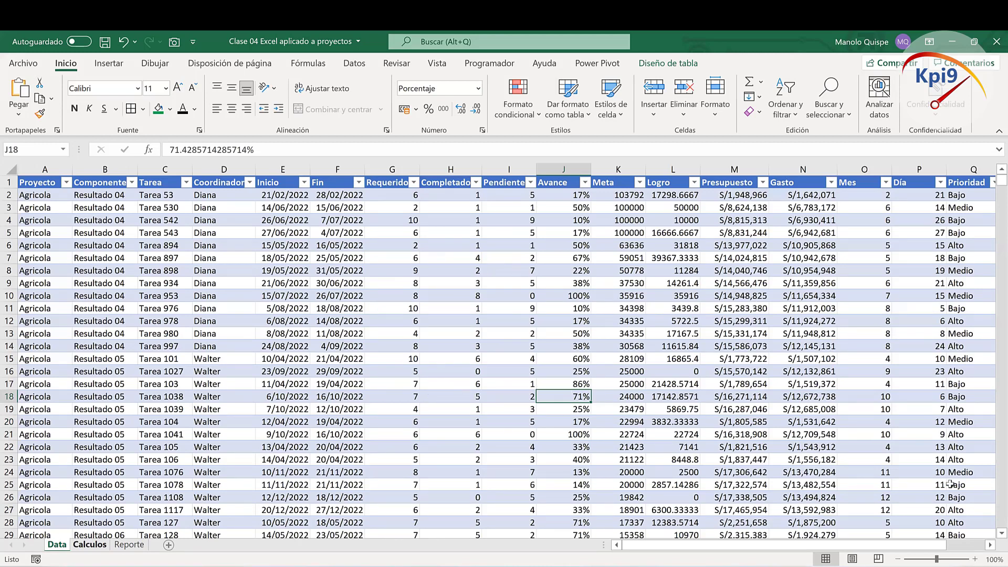
key("Left")
key("Up")
key("Up")
key("Up")
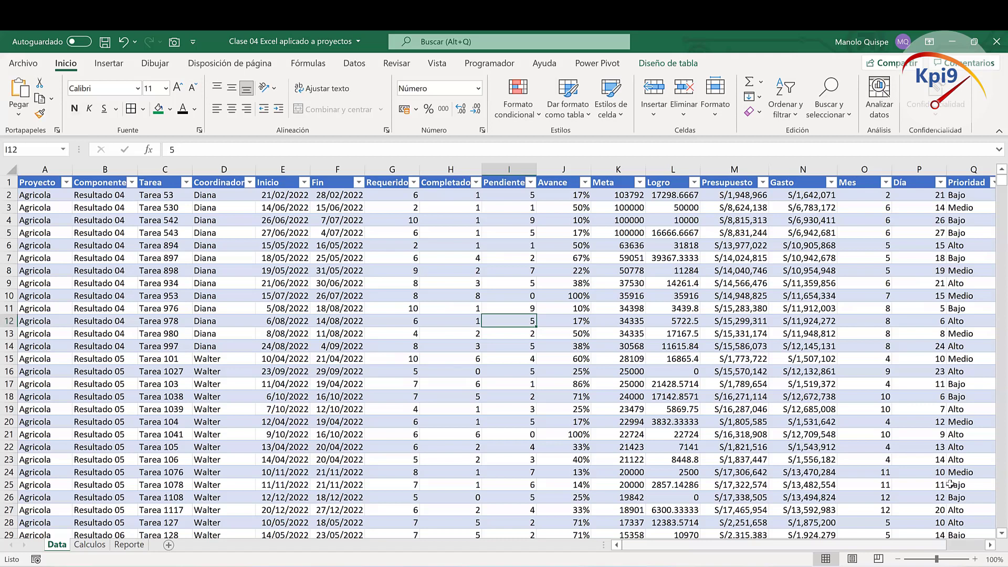
scroll(950, 484, "right", 2)
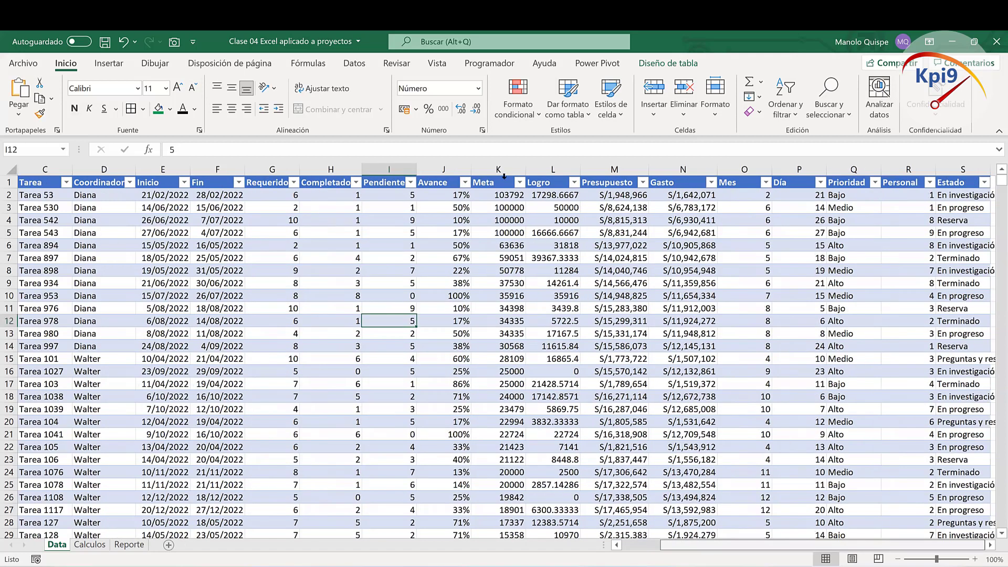
mouse_move(499, 169)
left_mouse_down()
mouse_move(562, 174)
mouse_move(509, 169)
left_mouse_up()
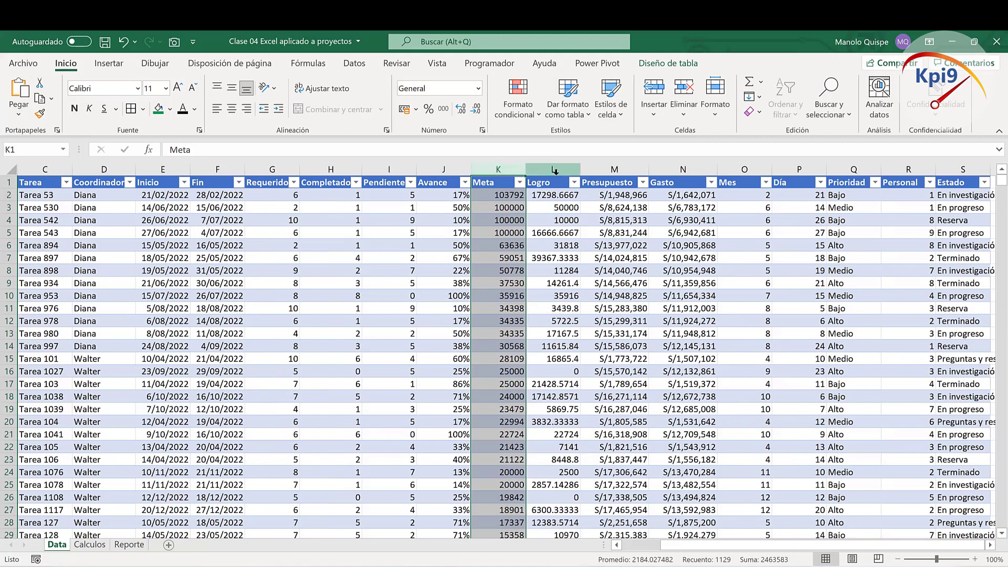
left_click(555, 169)
left_click(511, 169)
left_click(554, 168)
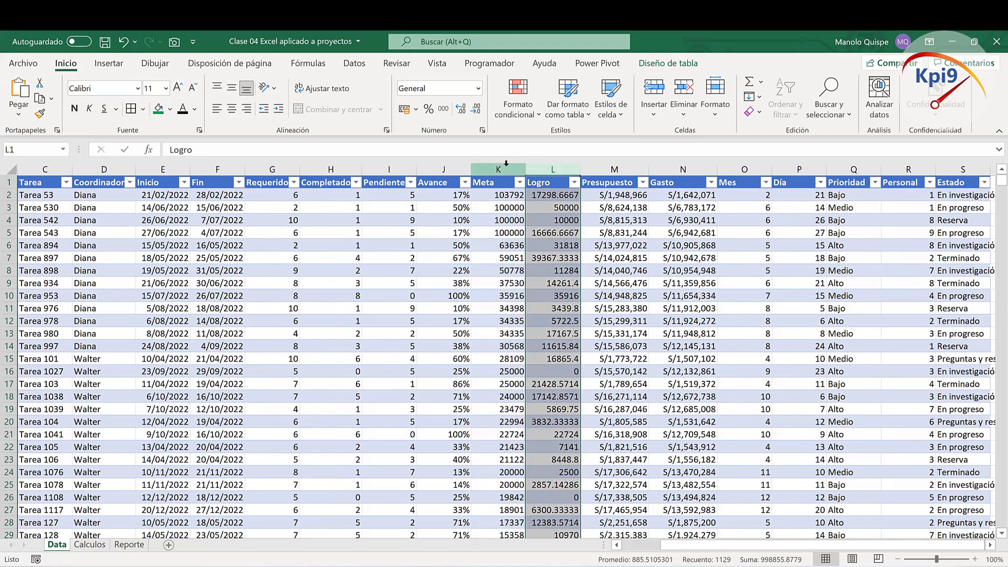
left_click(501, 168)
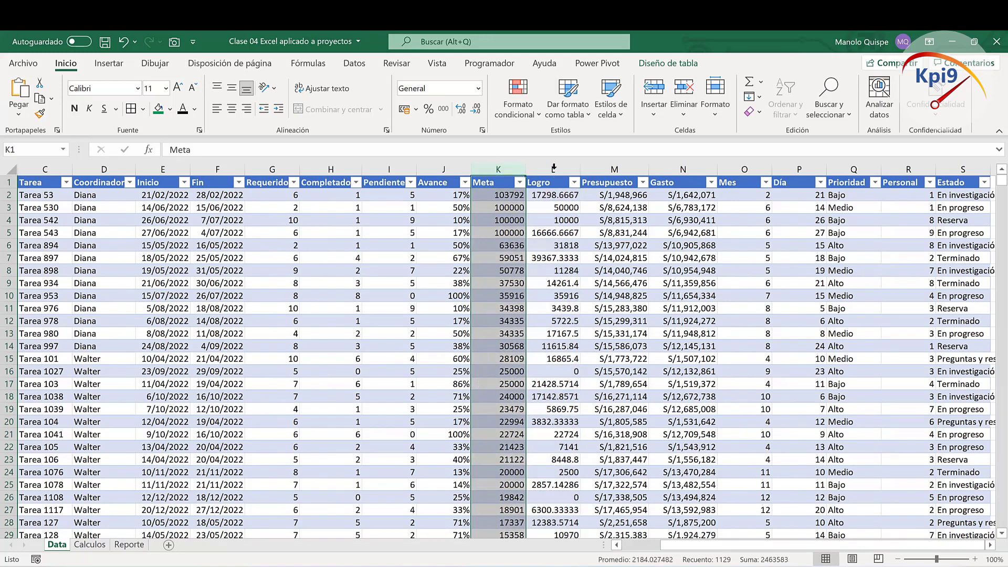
left_click(556, 170)
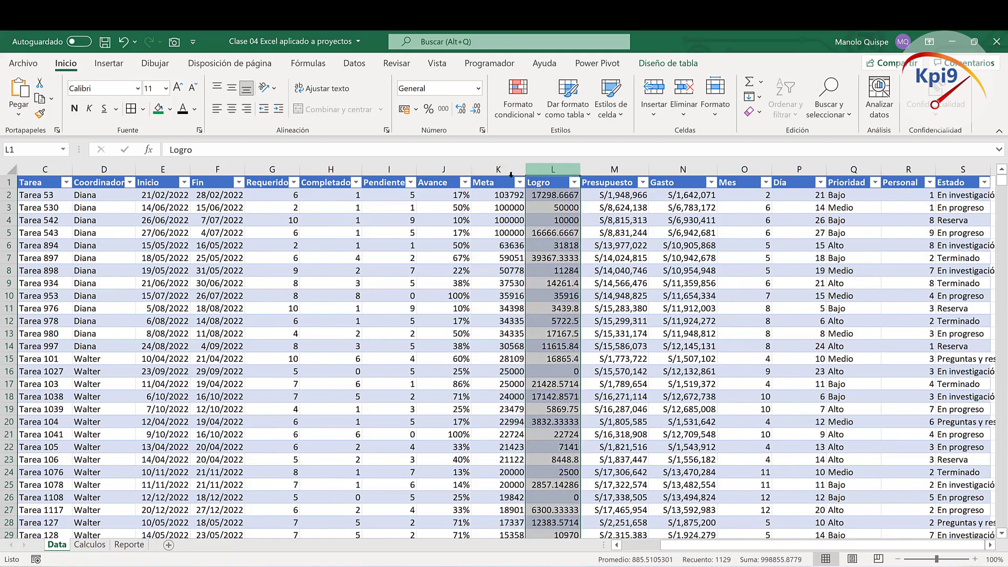
Step: Copy the Tarea, Meta and Logro headers from C1, K1 and L1
scroll(805, 467, "left", 2)
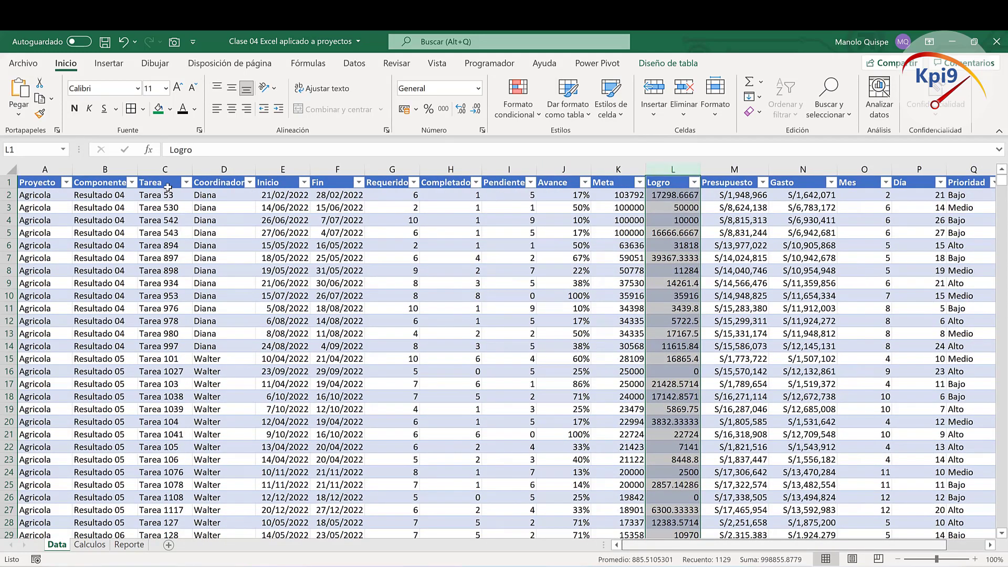
key("Left")
key("Left")
key("Left")
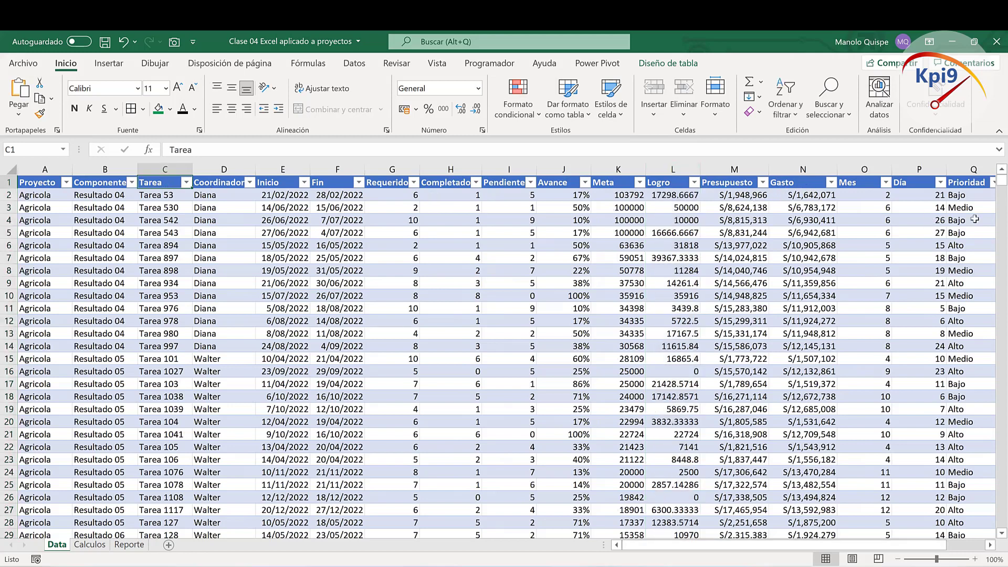
left_click(623, 188, "ctrl")
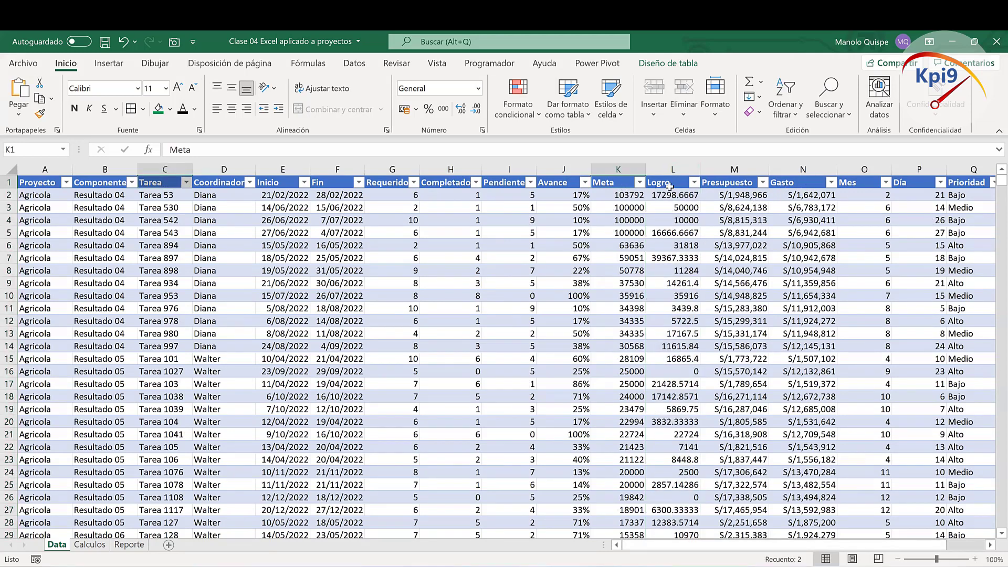
key("shift+Right")
key("ctrl+c")
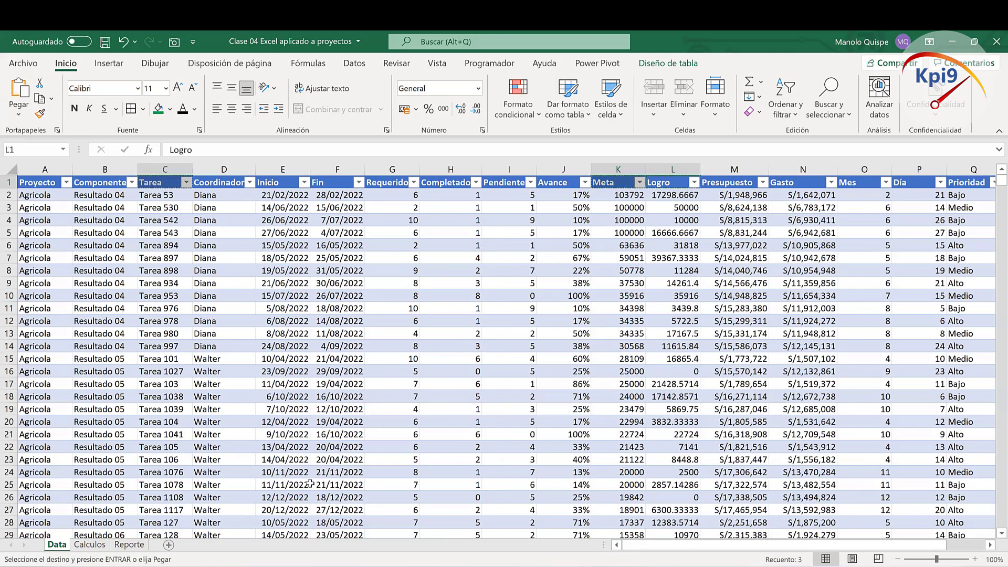
left_click(129, 545)
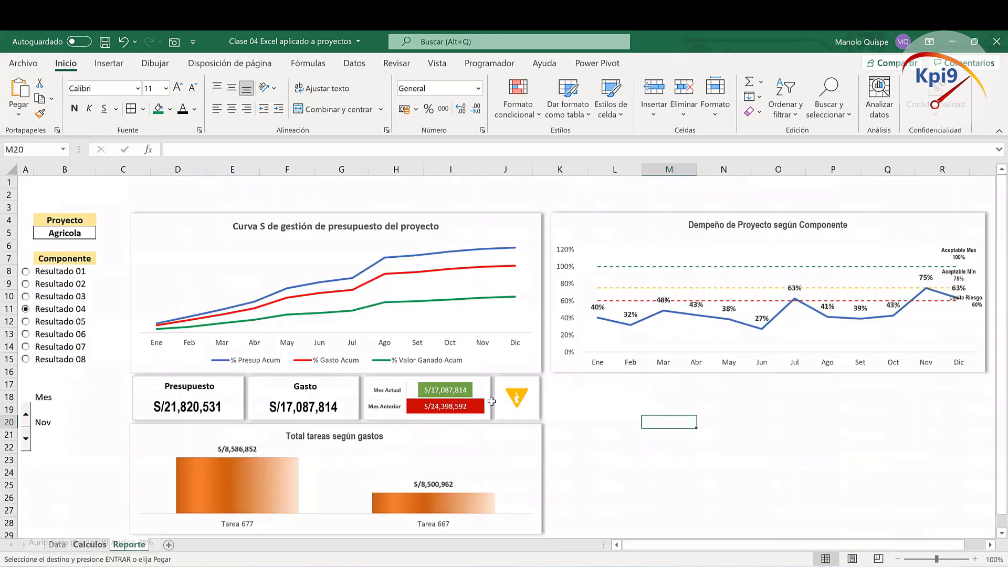
Step: Paste the Tarea, Meta and Logro headers into Calculos cell AQ3
left_click(87, 545)
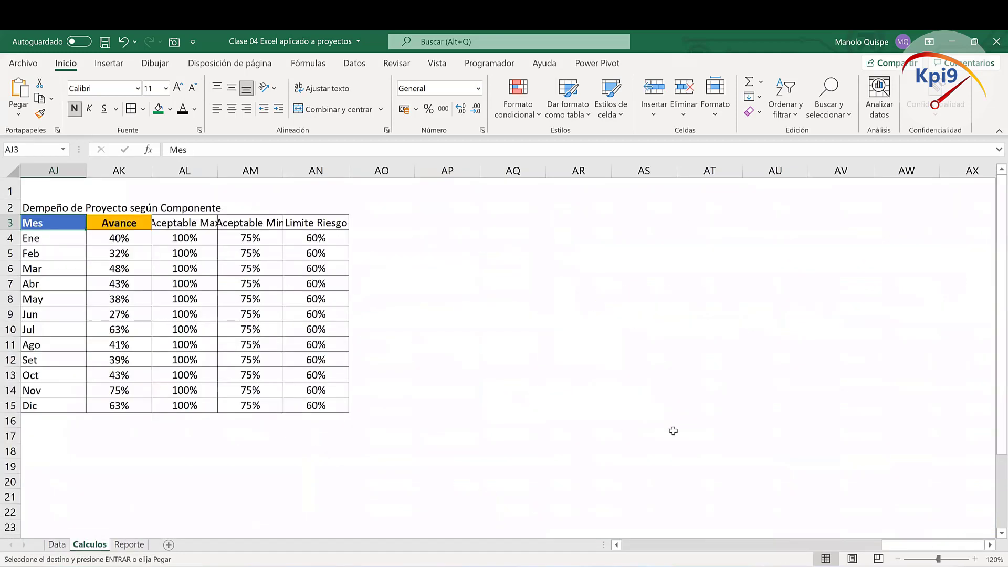
left_click(488, 224)
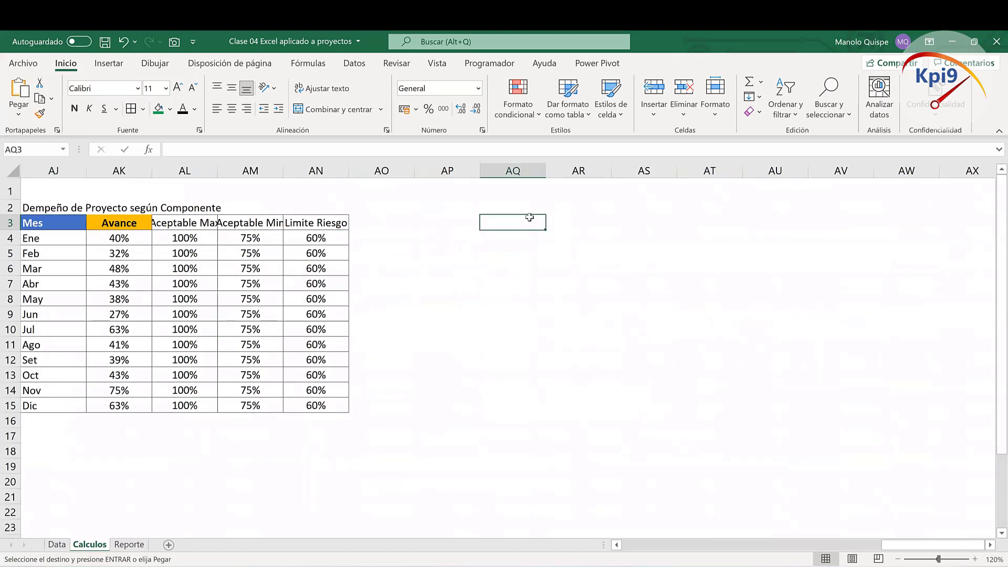
key("ctrl+v")
Step: Copy the FILTRAR task formula from AE4 into AQ4, listing Tarea 677 and Tarea 667
left_click(511, 242)
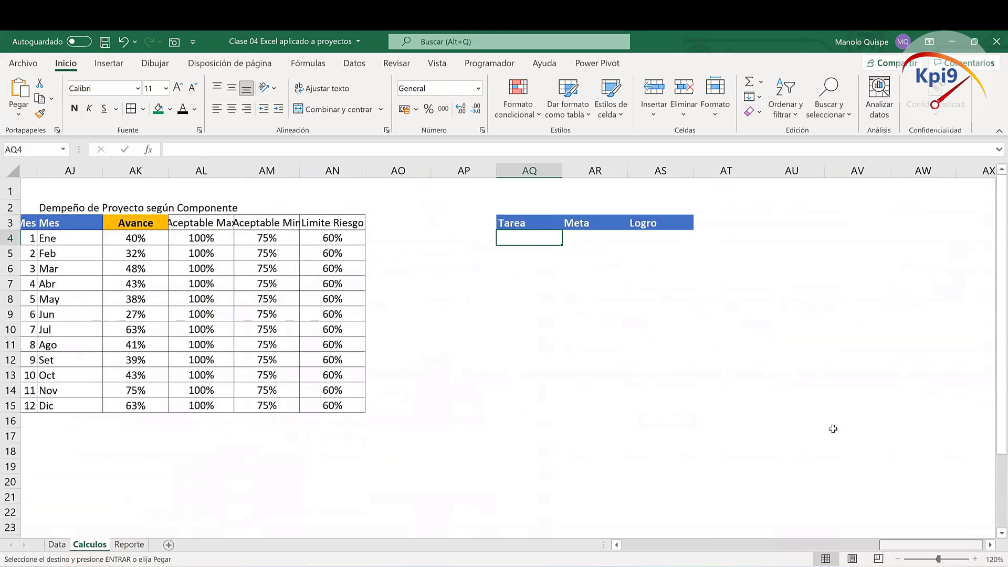
scroll(833, 429, "left", 5)
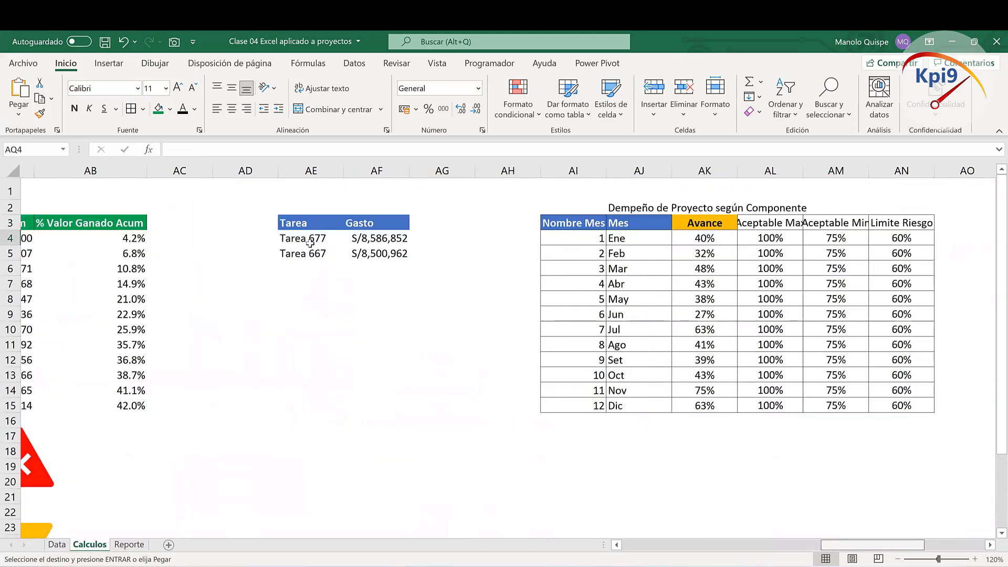
left_click(312, 242)
key("ctrl+c")
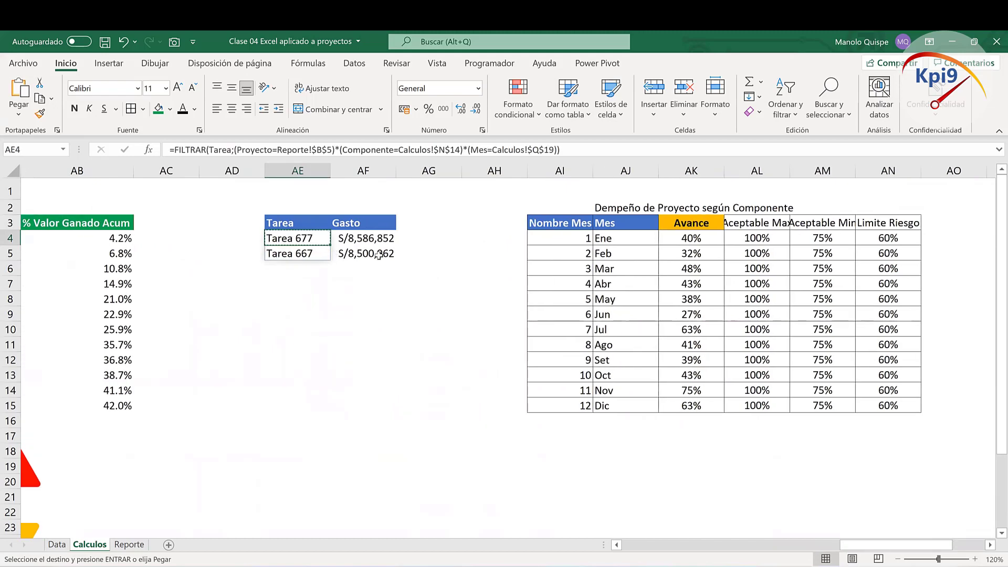
scroll(983, 564, "right", 3)
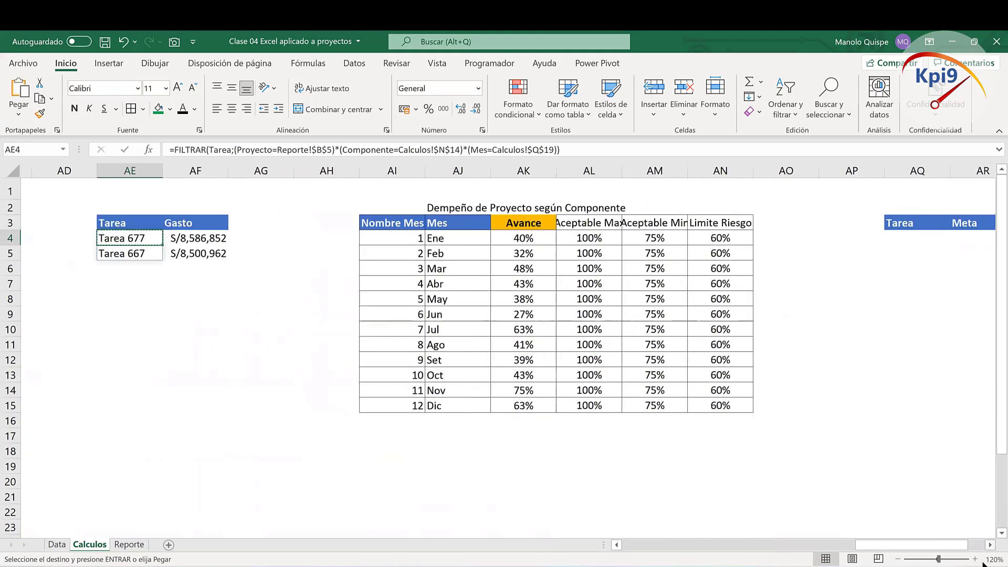
scroll(604, 245, "right", 5)
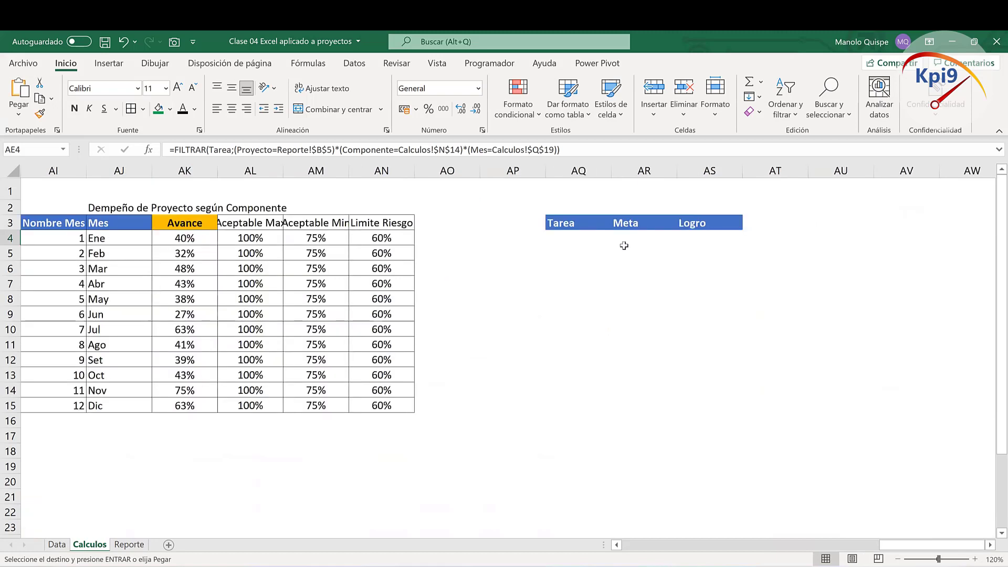
left_click(600, 236)
key("ctrl+v")
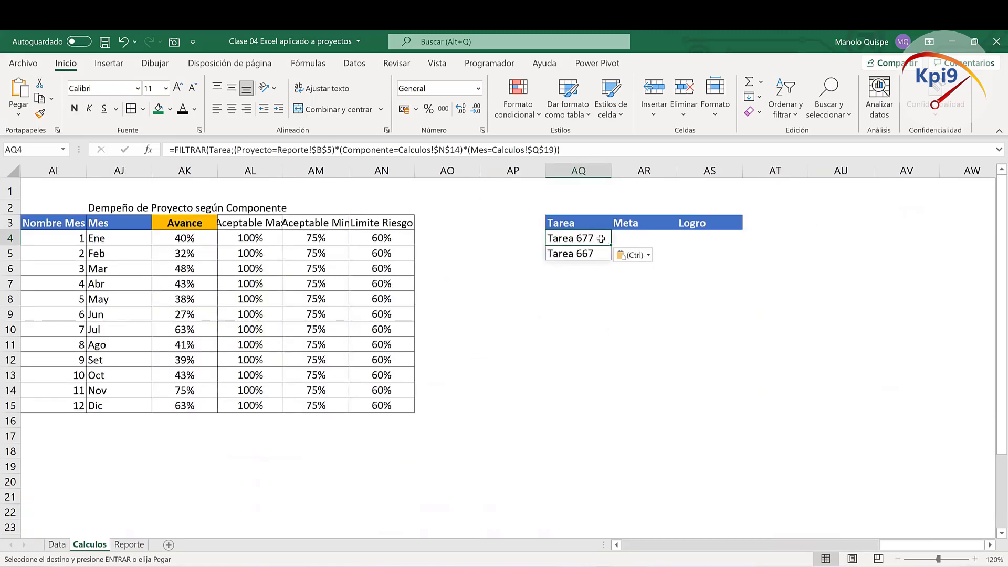
double_click(601, 239)
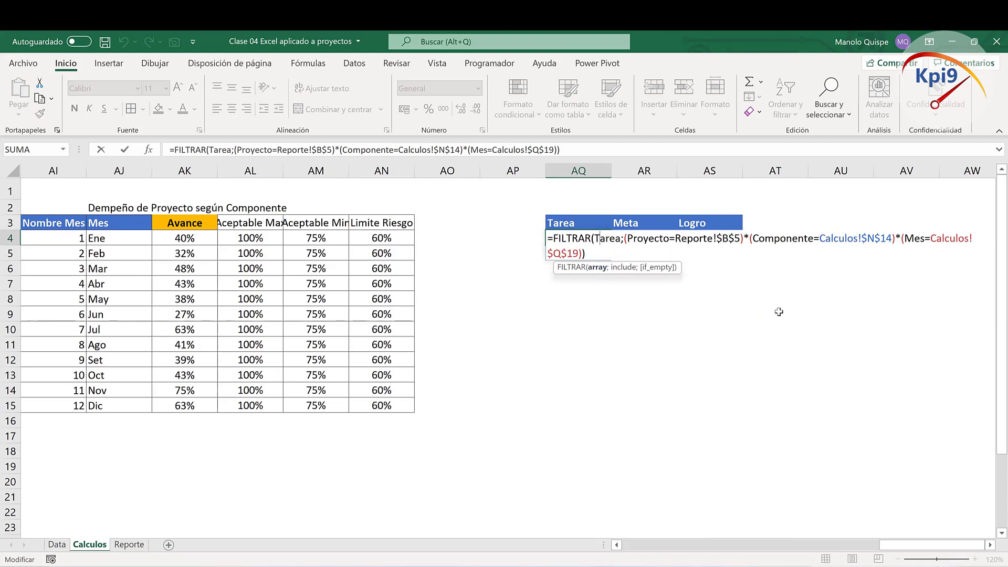
key("ctrl+Return")
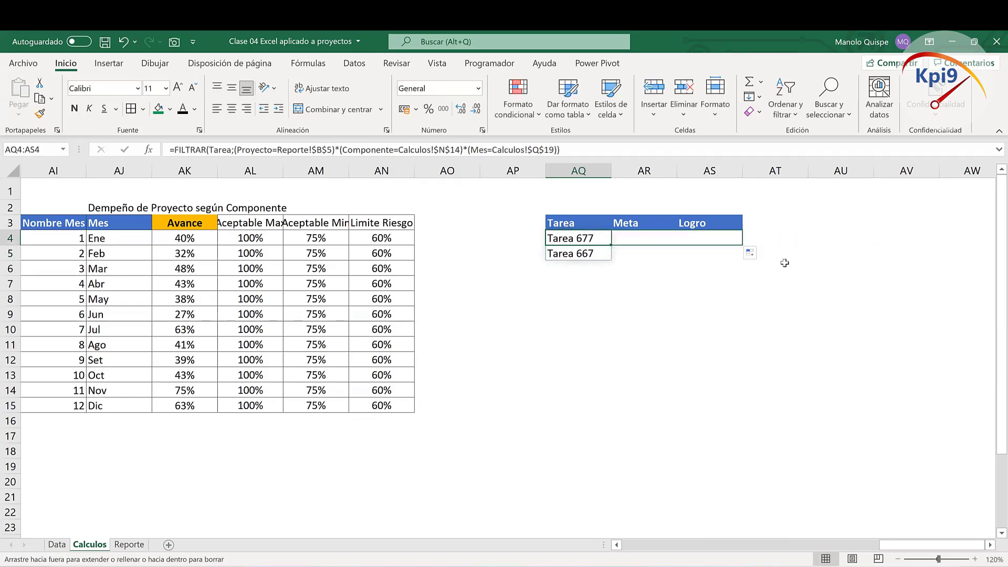
Step: Fill the AQ4 formula right and point the Meta copy at the Meta column (151, 126)
left_click_drag(612, 242, 732, 262)
double_click(641, 237)
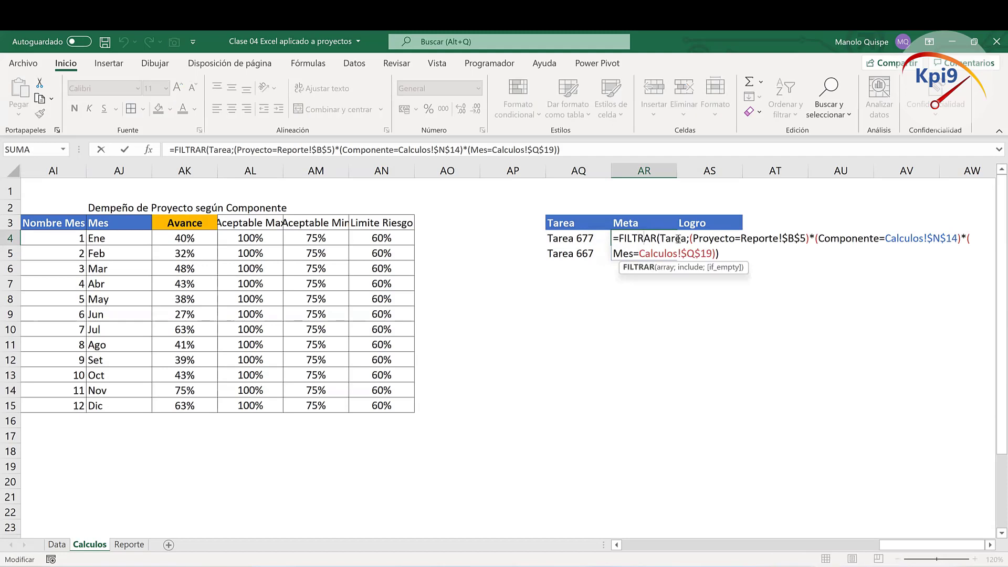
key("BackSpace")
key("BackSpace")
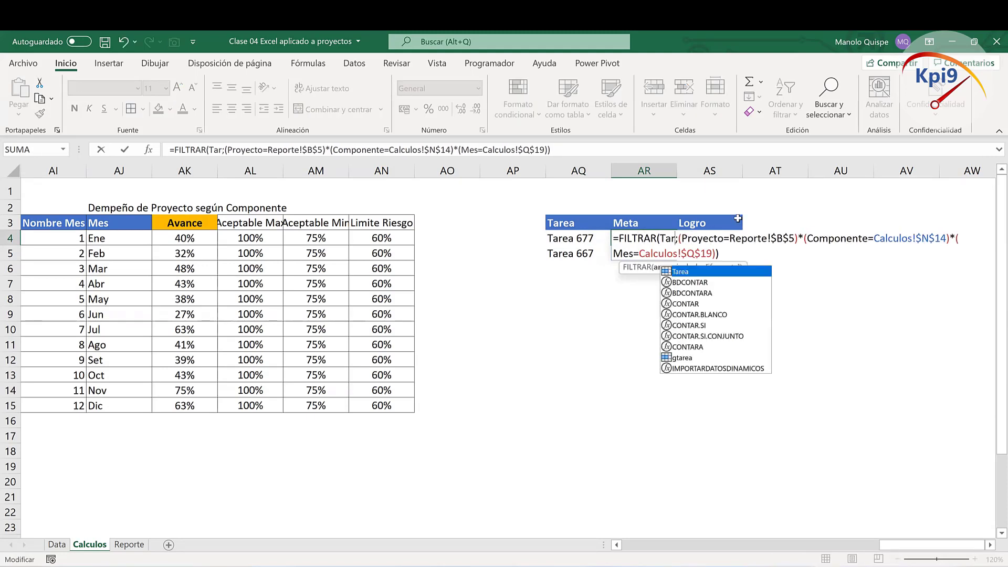
key("BackSpace")
key("BackSpace")
key("BackSpace")
type("met")
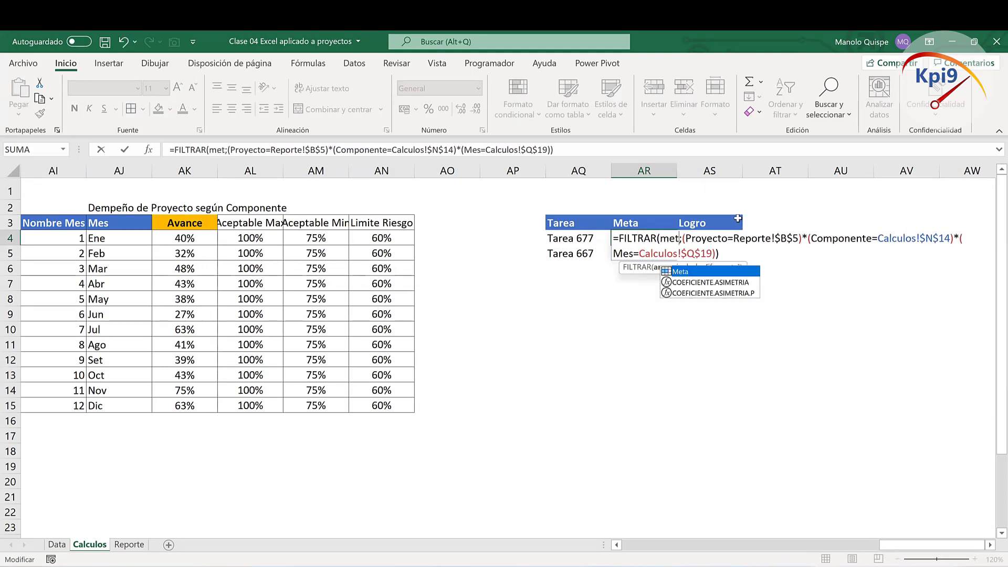
double_click(704, 271)
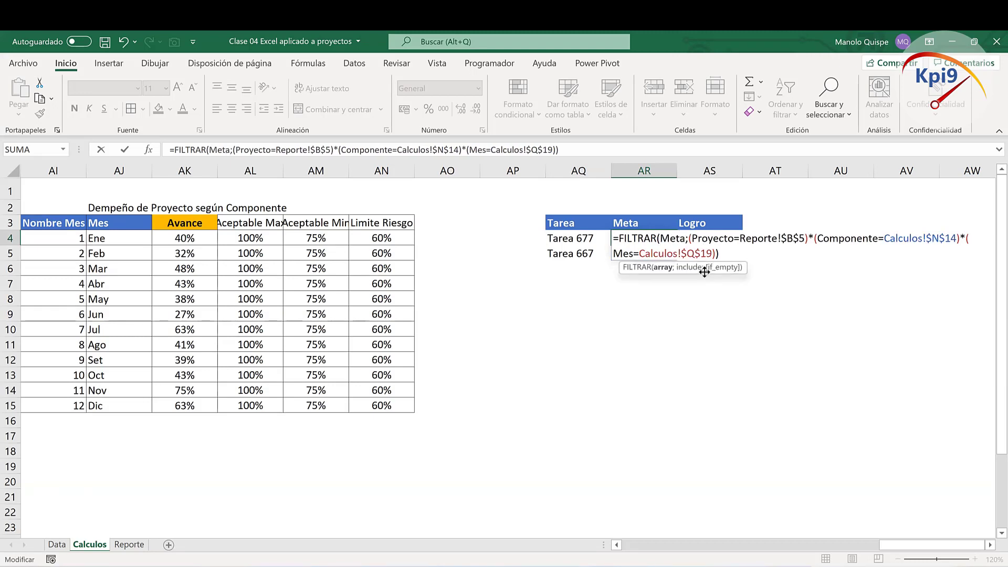
key("Return")
Step: Point the Logro formula at the Logro column, giving 75.5 and 126
double_click(717, 239)
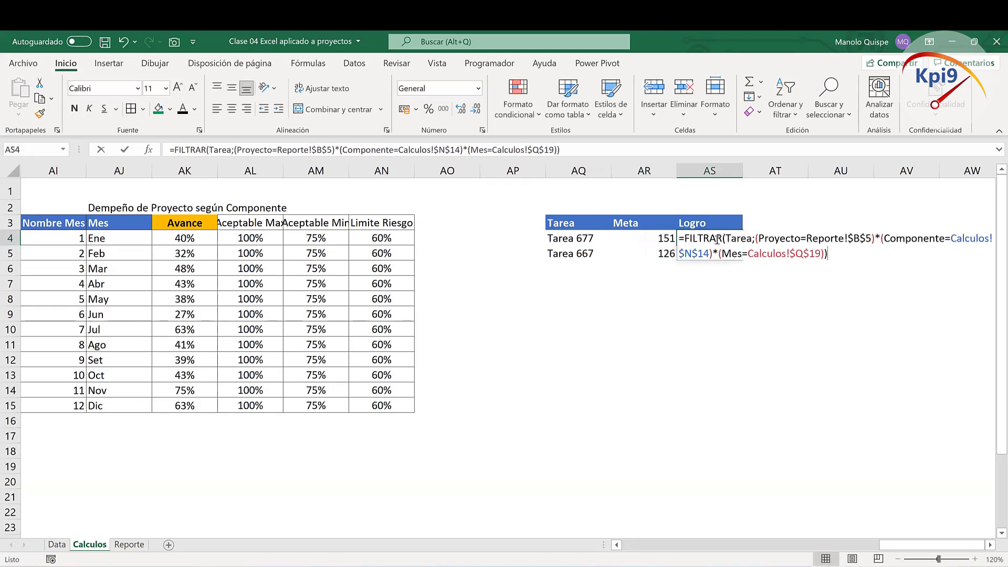
left_click(739, 239)
key("Delete")
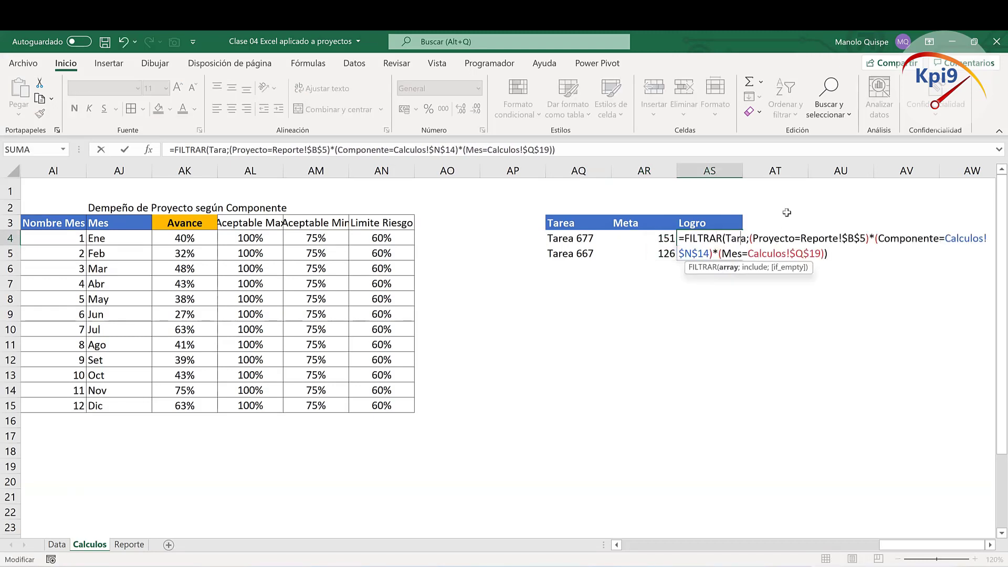
key("Delete")
key("BackSpace")
key("BackSpace")
key("BackSpace")
type("log")
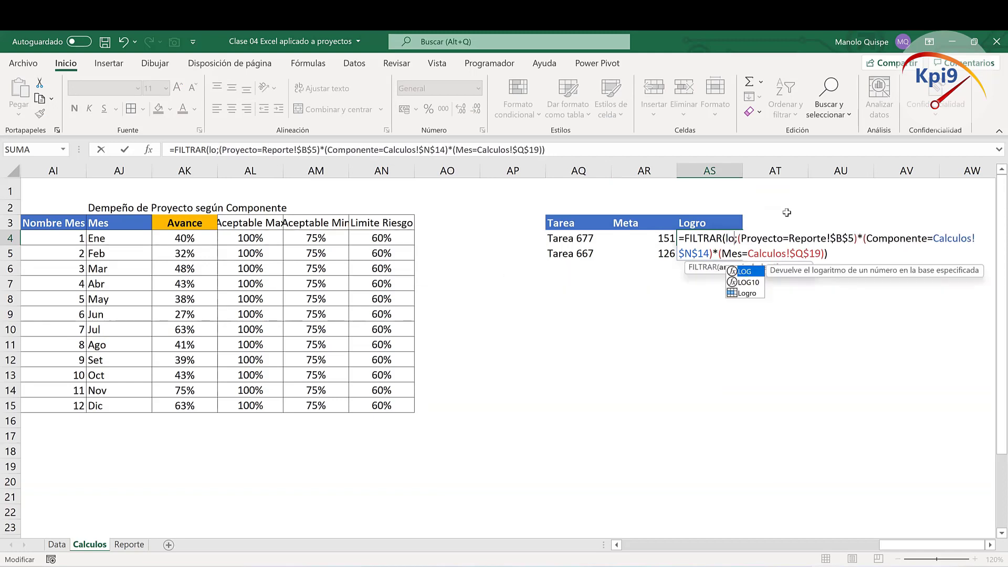
double_click(755, 292)
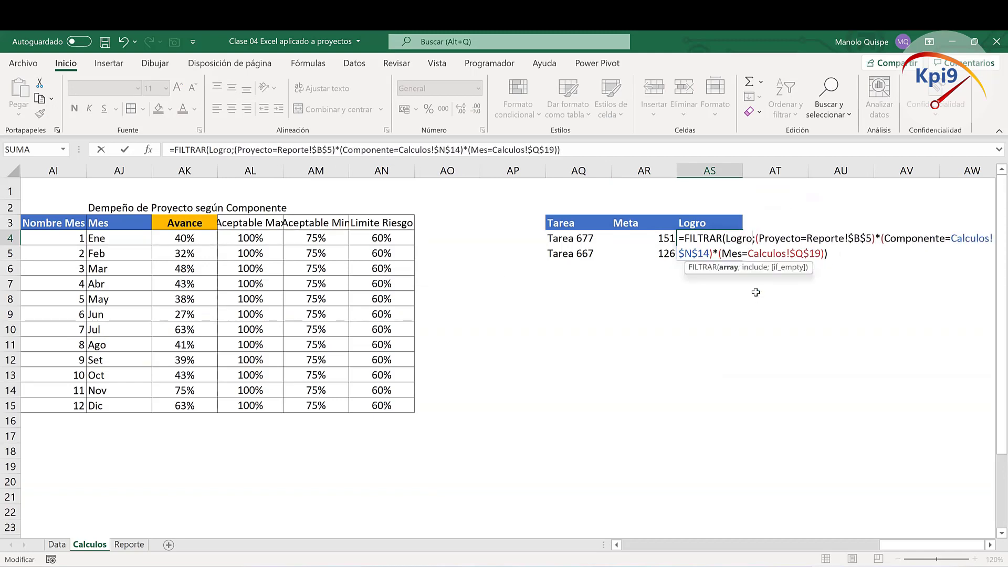
key("Return")
left_click(724, 326)
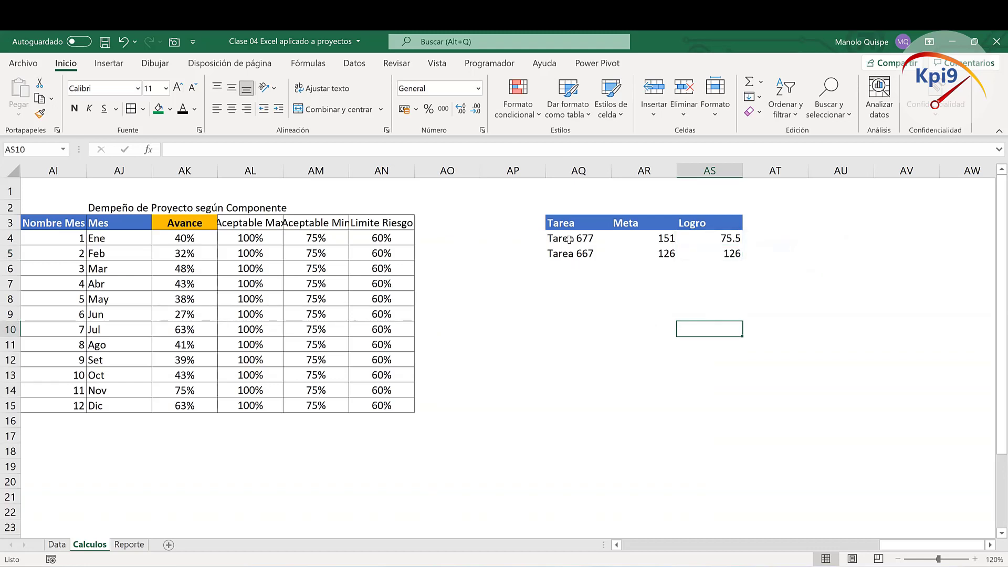
left_click_drag(568, 224, 732, 253)
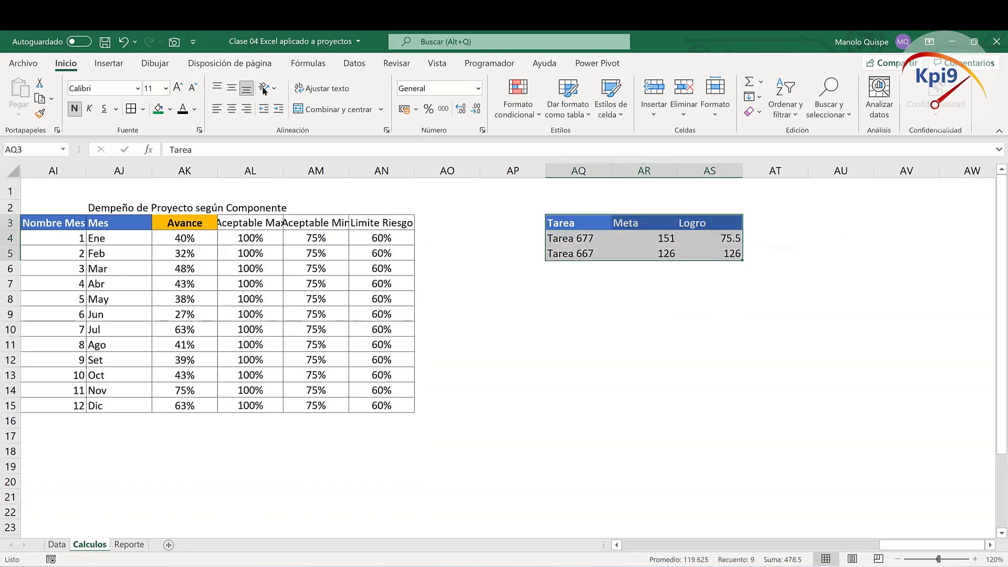
Step: Insert a clustered column chart of AQ3:AS5, enlarge it left of the table, and group bars by task
left_click(108, 63)
left_click(388, 82)
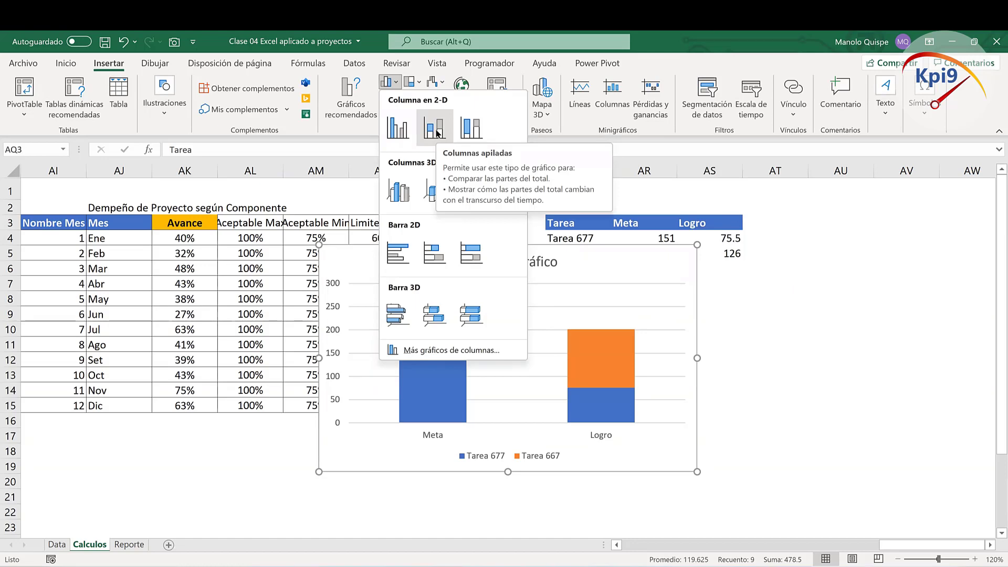
left_click(398, 130)
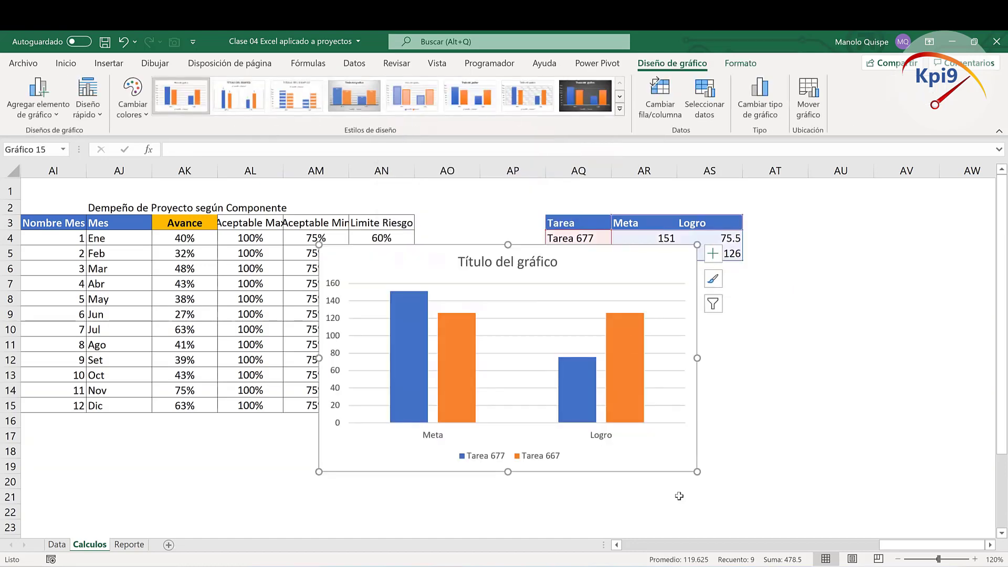
mouse_move(656, 467)
left_mouse_down()
mouse_move(410, 421)
mouse_move(528, 486)
left_mouse_up()
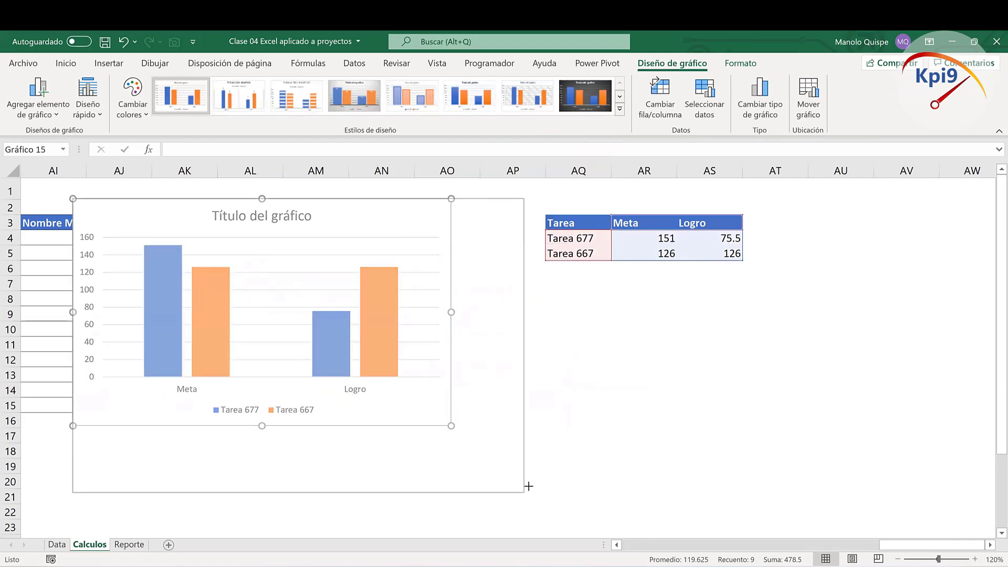
left_click_drag(463, 486, 443, 490)
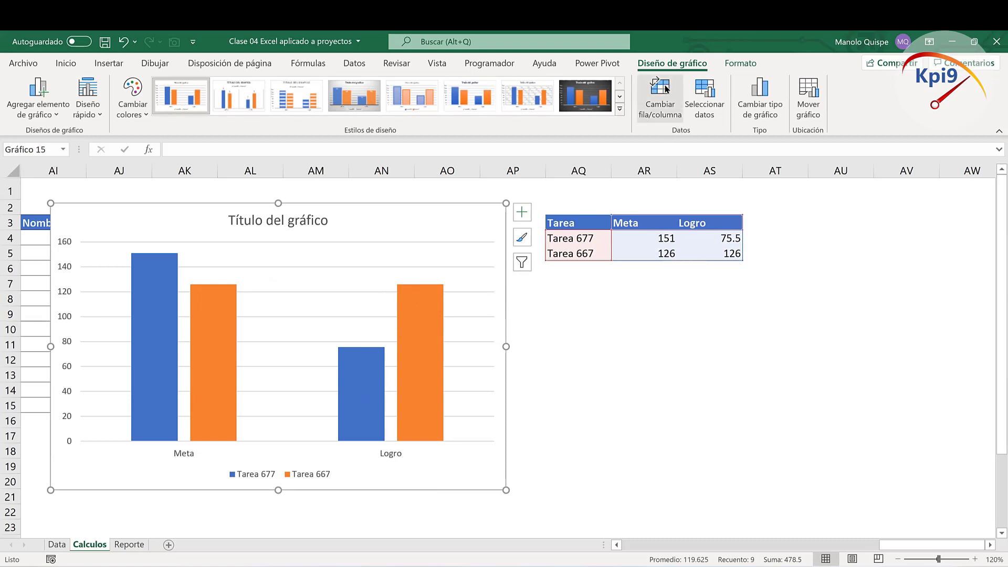
left_click(660, 98)
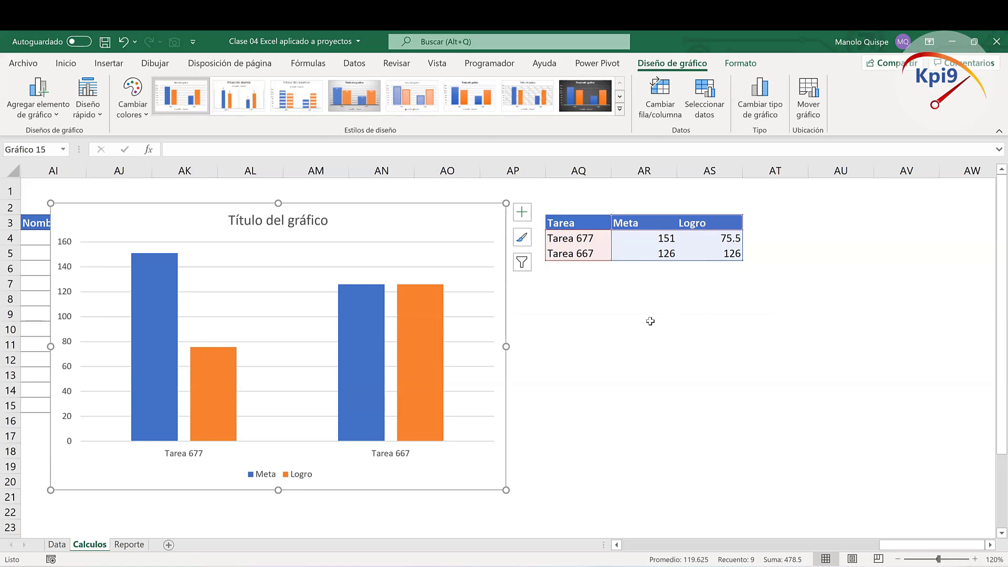
Step: Set the Logro series overlap to about -2% and the gap width to 71%
right_click(426, 349)
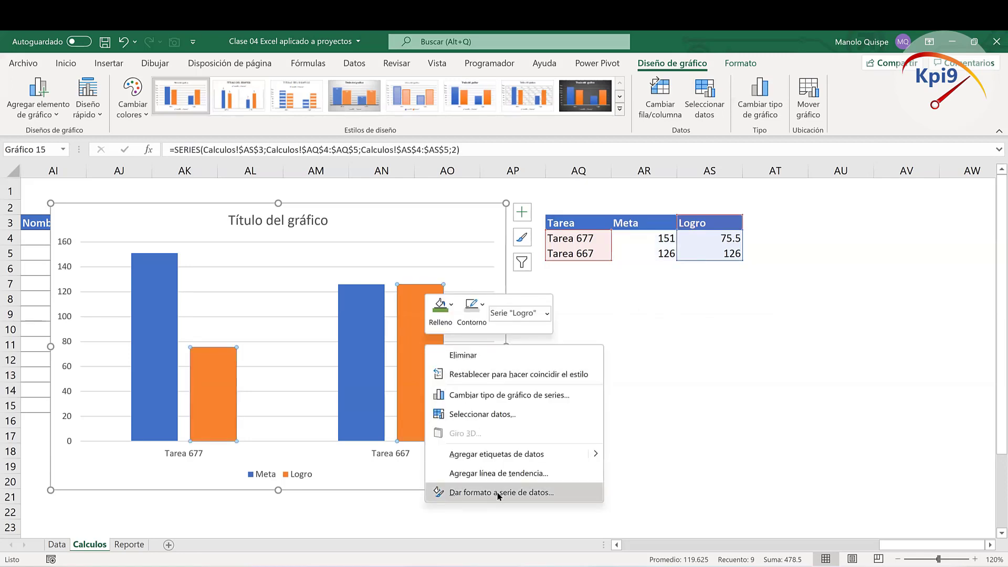
left_click(500, 492)
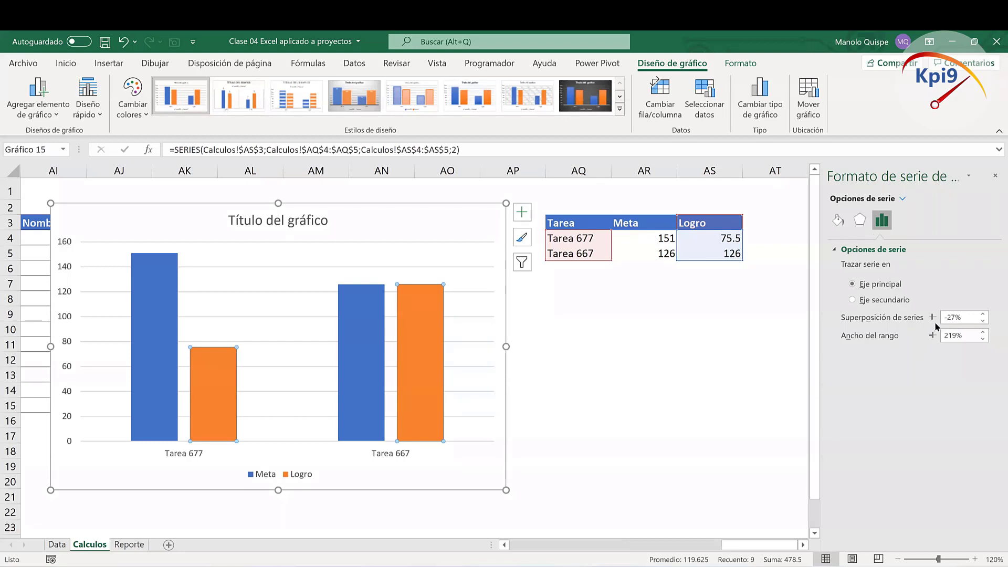
left_click_drag(932, 320, 918, 317)
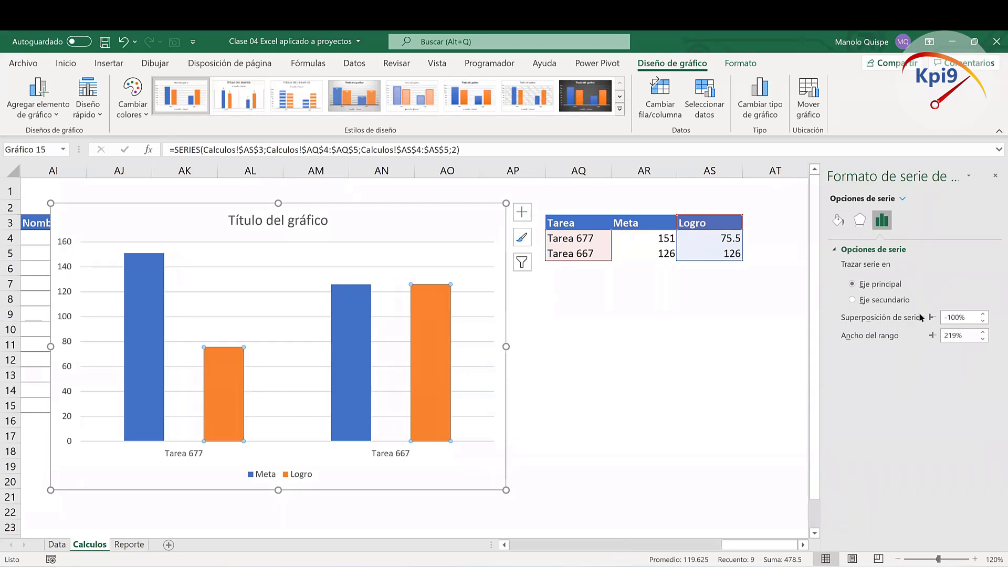
left_click_drag(932, 320, 955, 319)
mouse_move(959, 316)
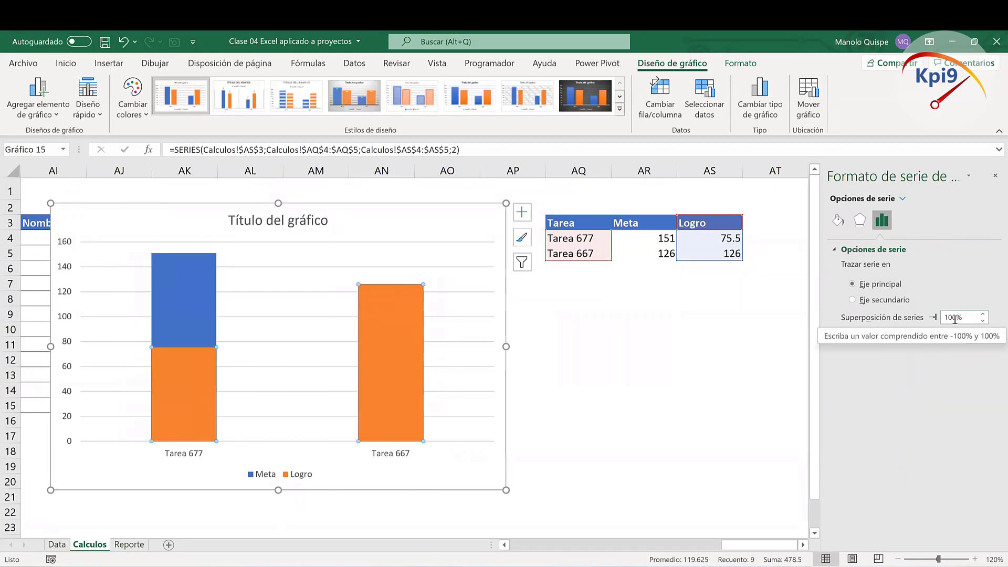
left_click_drag(938, 321, 933, 321)
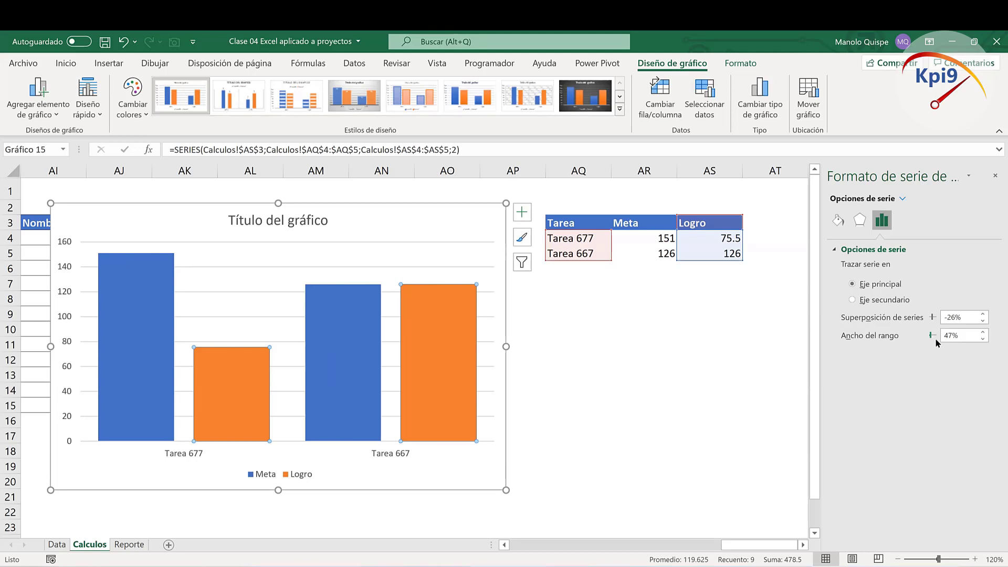
left_click_drag(933, 340, 934, 339)
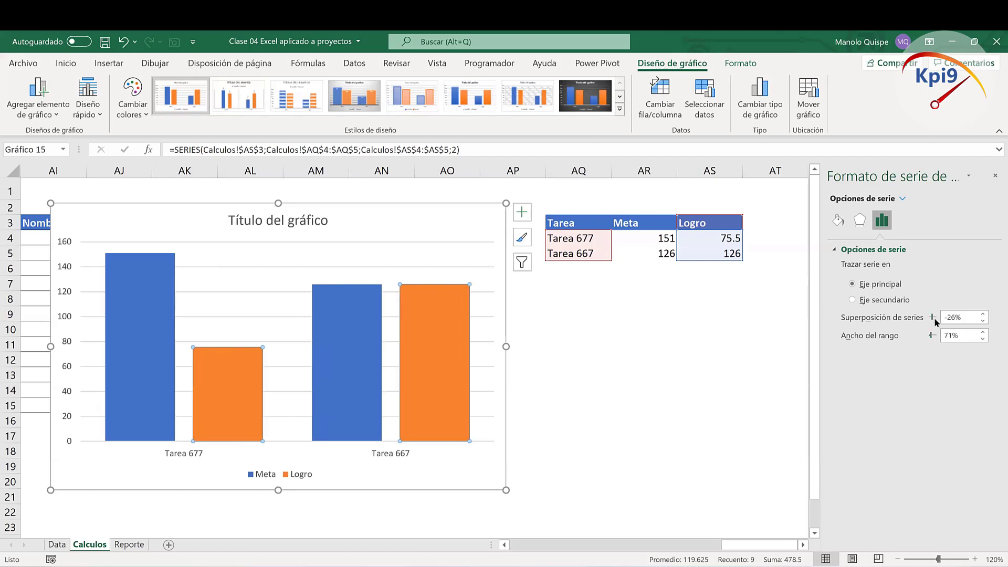
left_click_drag(933, 318, 937, 323)
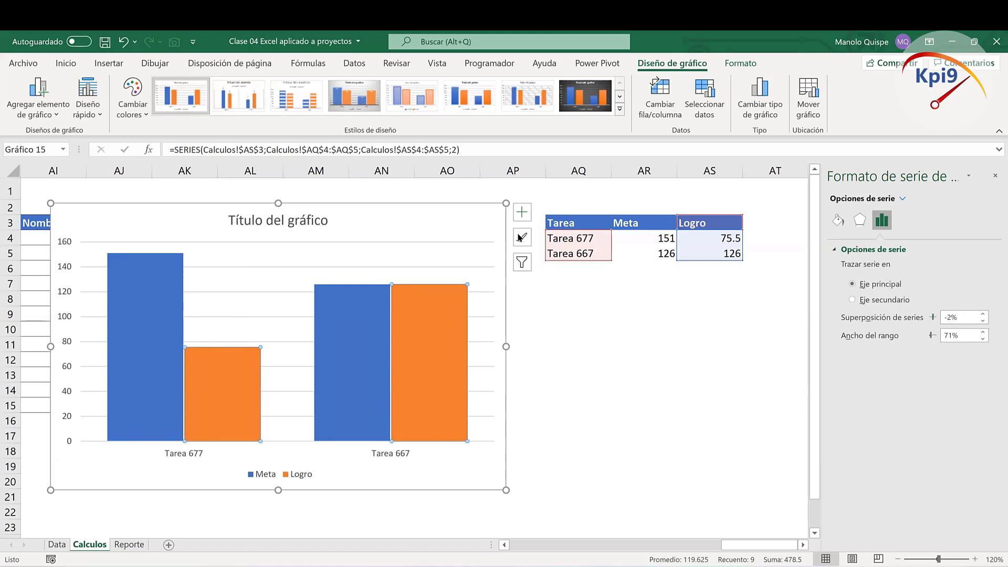
left_click(505, 224)
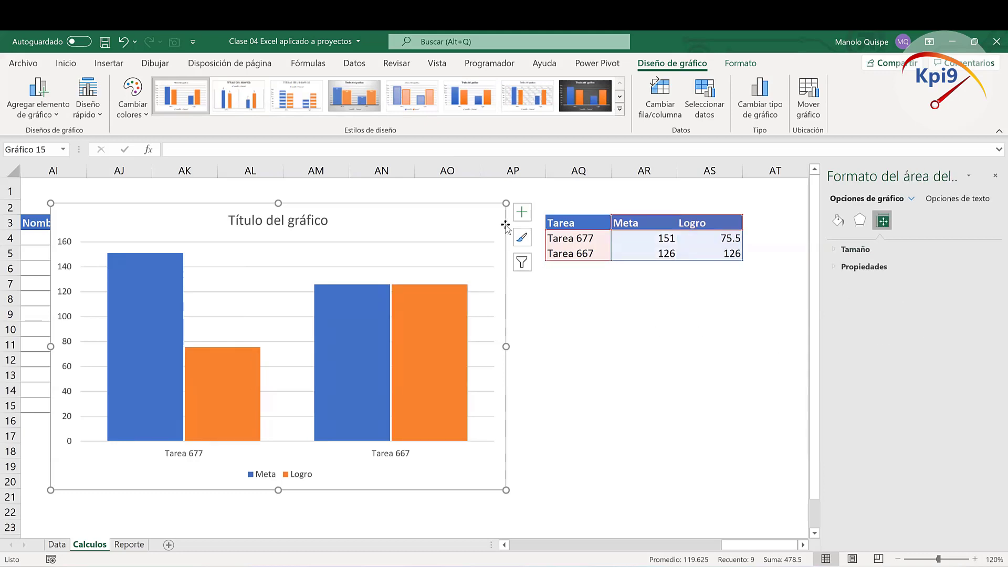
Step: Replace the old chart with a larger clustered column chart of Meta placed over the monthly table
key("Delete")
left_click_drag(565, 223, 644, 252)
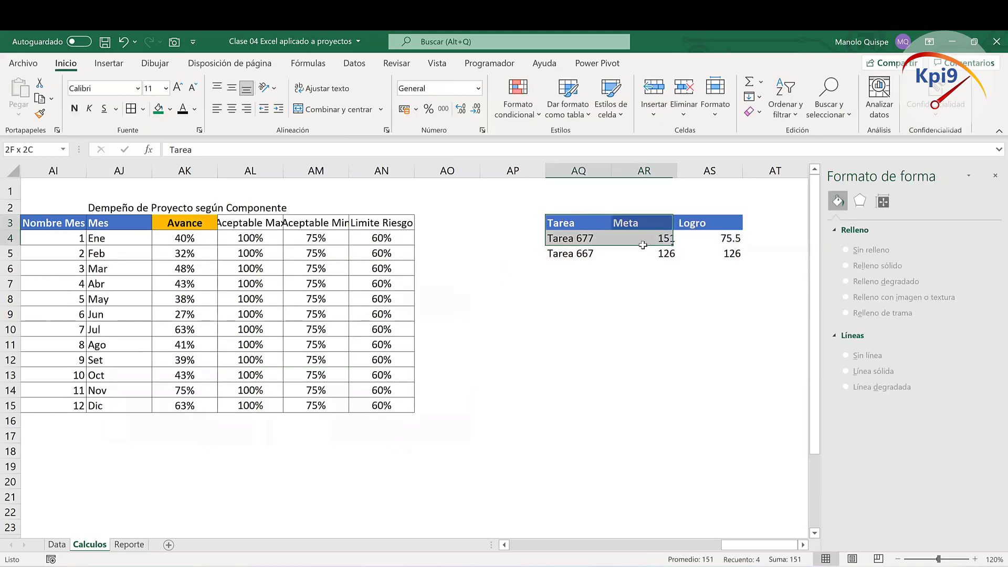
left_click(109, 63)
left_click(387, 83)
left_click(398, 128)
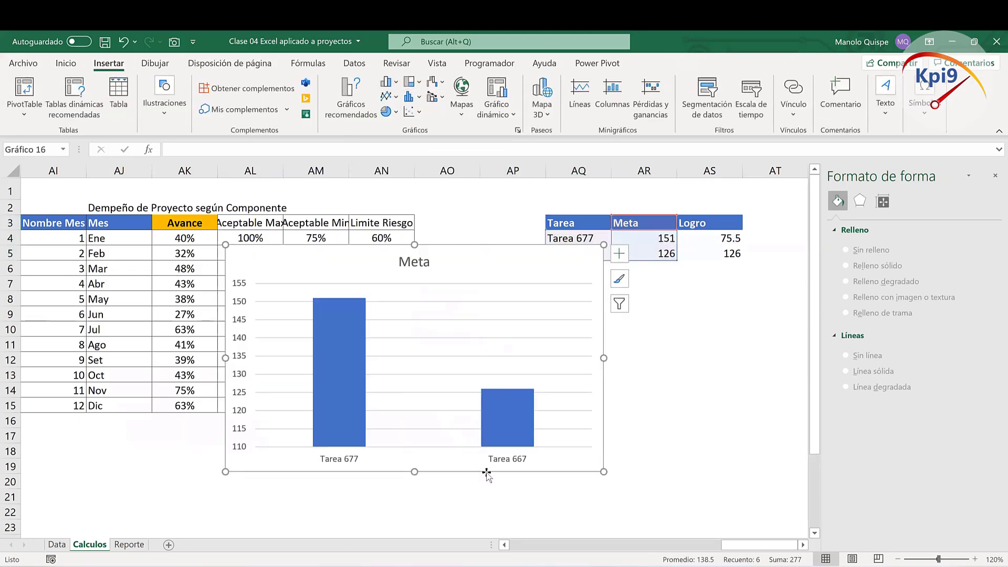
left_click_drag(488, 470, 312, 433)
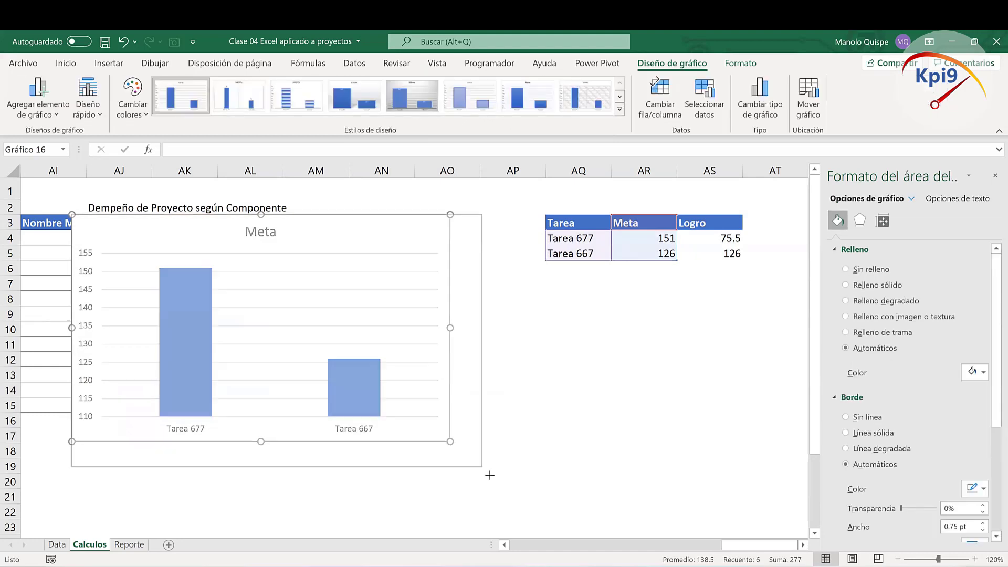
left_click_drag(449, 443, 511, 489)
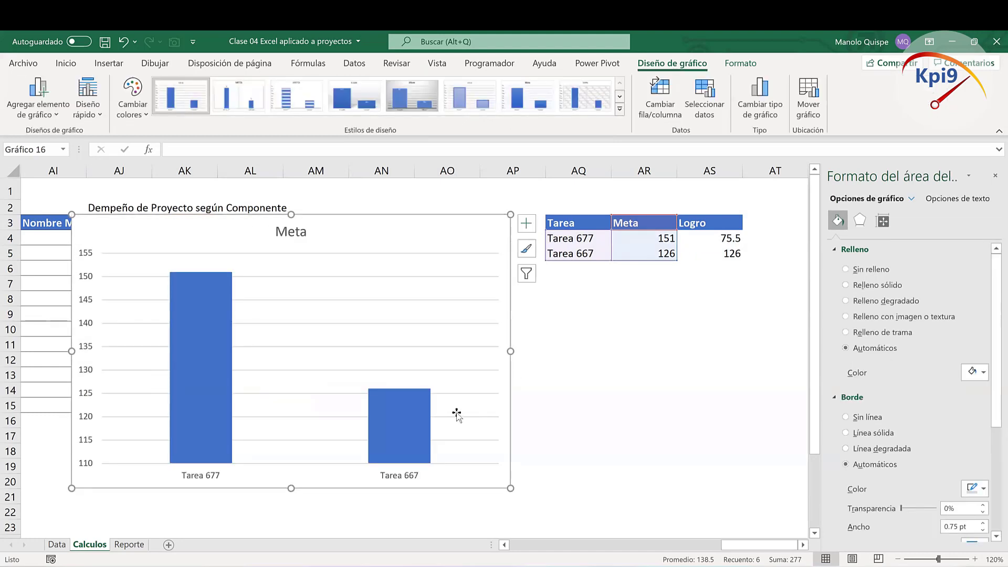
Step: Set the Meta series gap width to 50% so the columns are wide
right_click(427, 418)
left_click(493, 405)
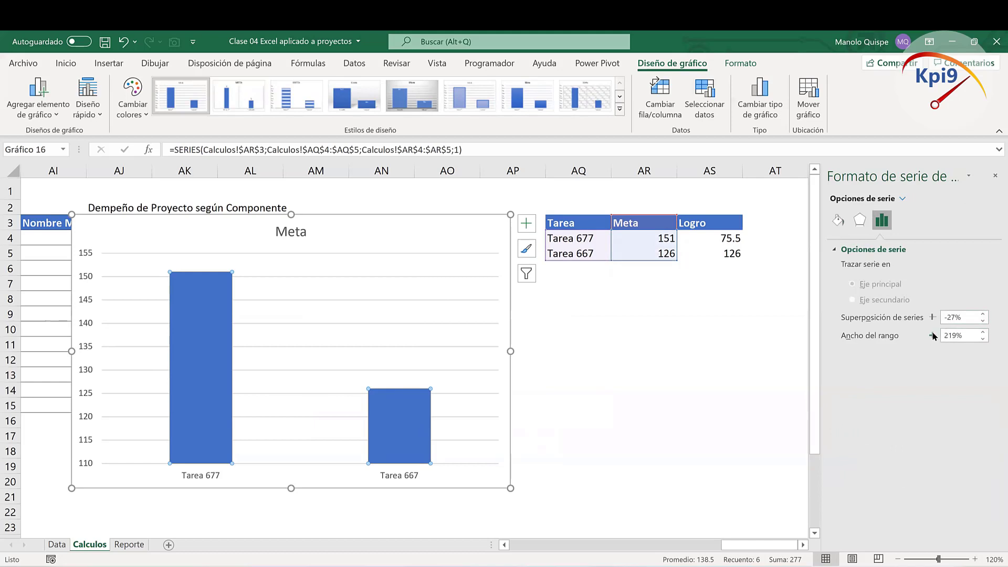
left_click_drag(933, 336, 955, 335)
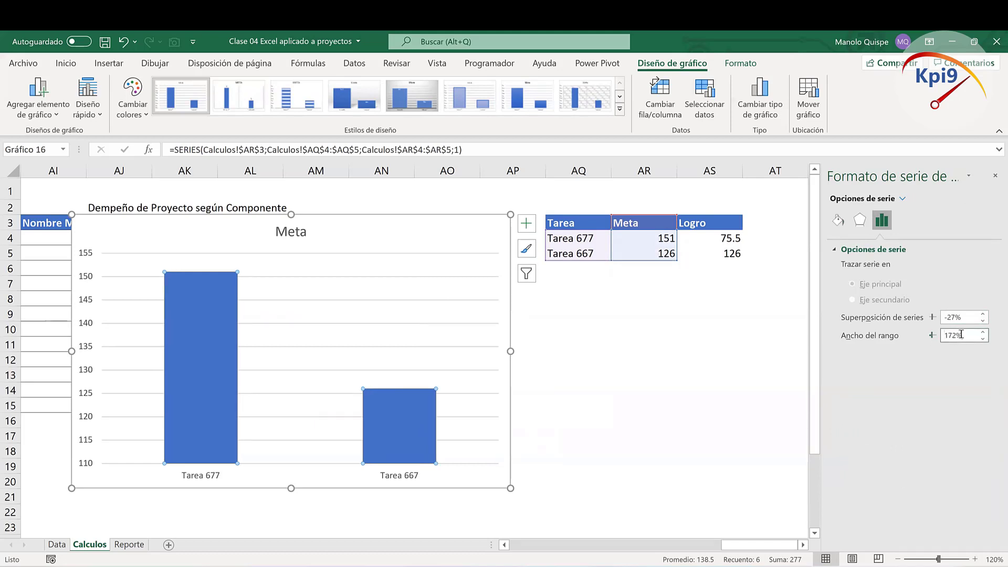
triple_click(960, 334)
type("50")
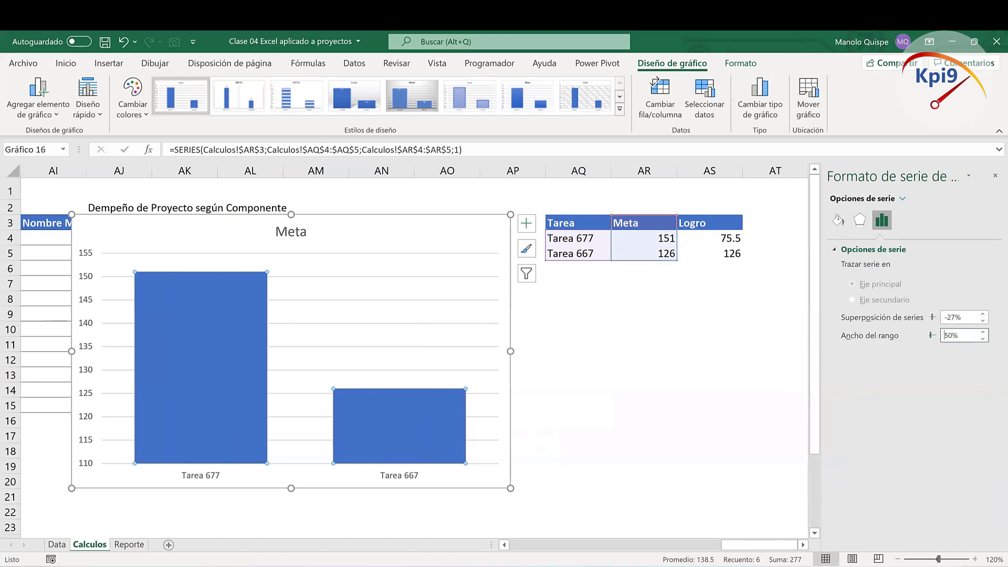
left_click(649, 374)
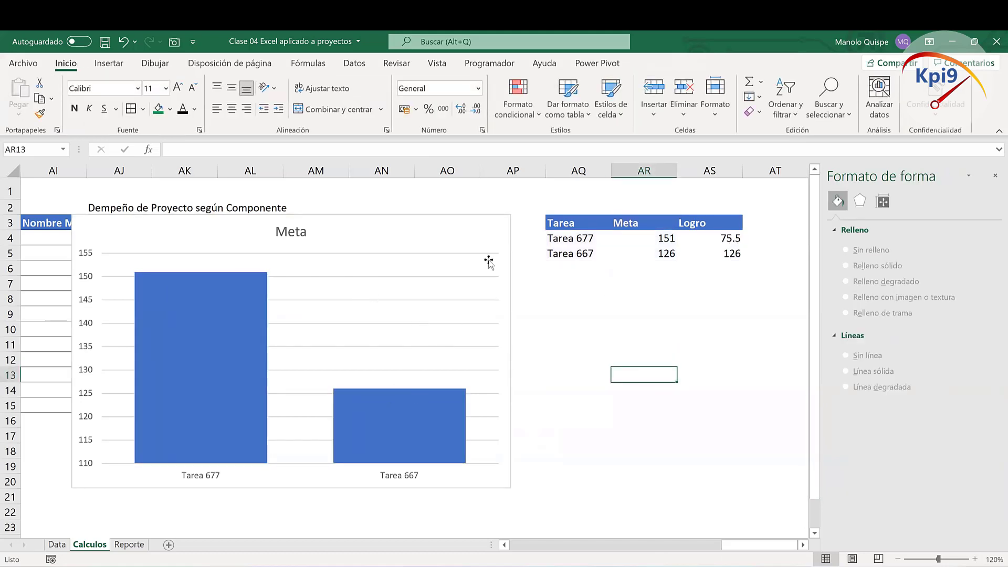
Step: Add a Logro series named from AS3 with values AS4:AS5 to the chart
right_click(387, 412)
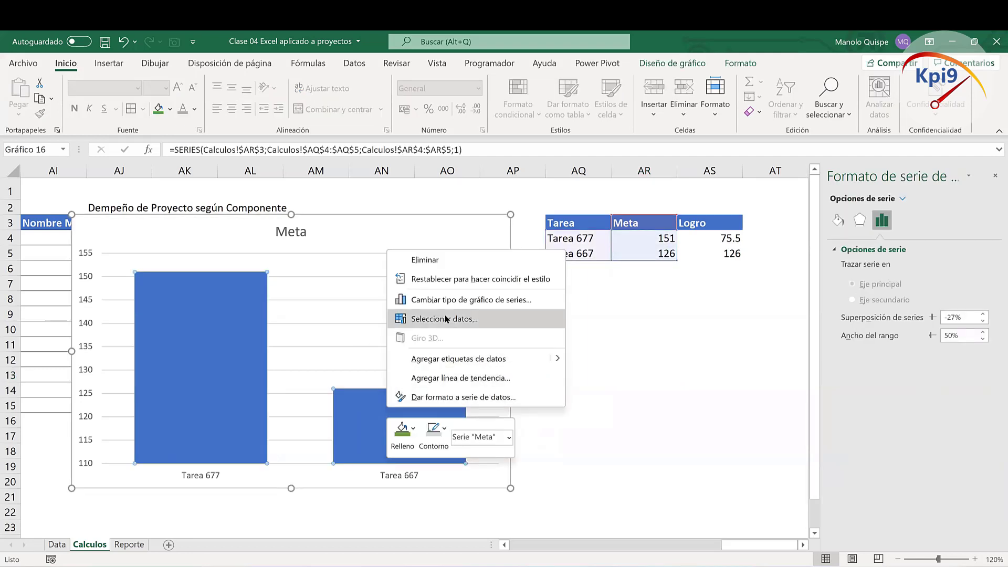
left_click(444, 319)
left_click(606, 296)
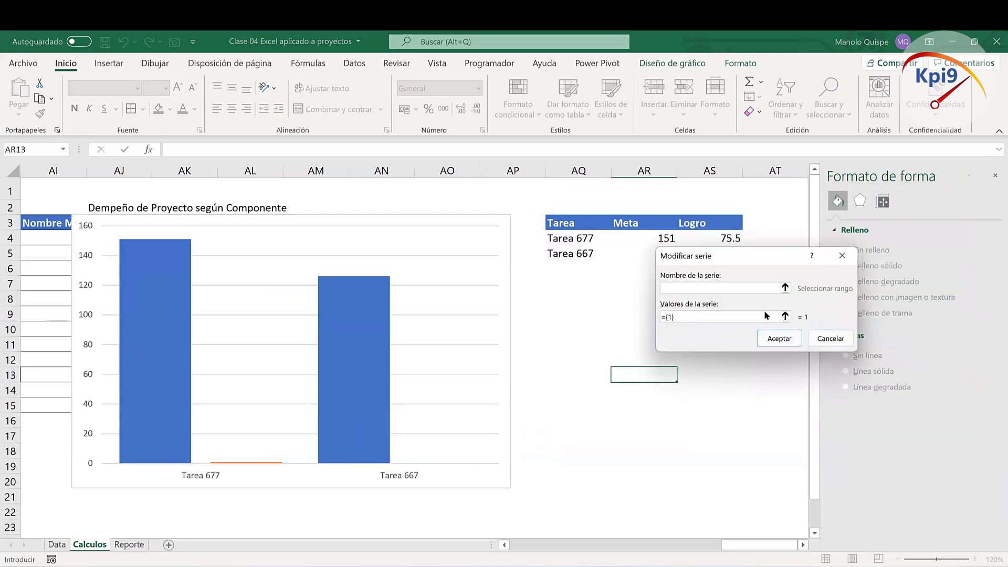
left_click(785, 290)
left_click(722, 223)
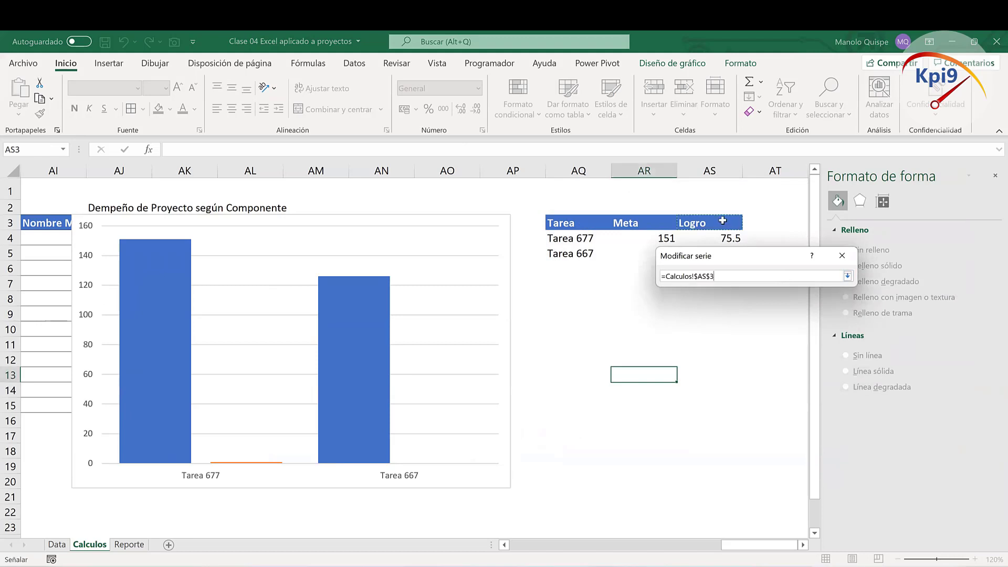
left_click(848, 275)
left_click(786, 318)
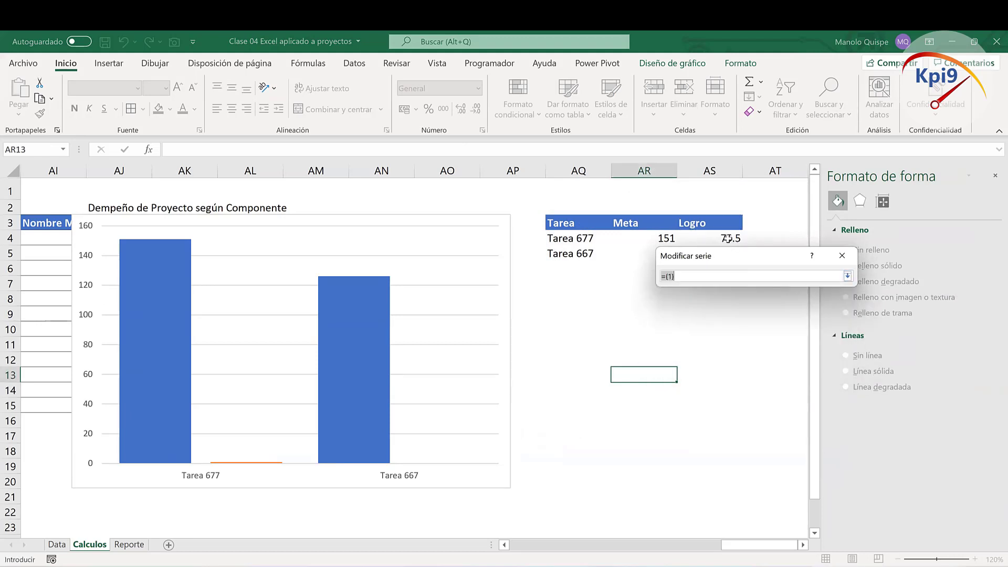
left_click_drag(728, 238, 740, 310)
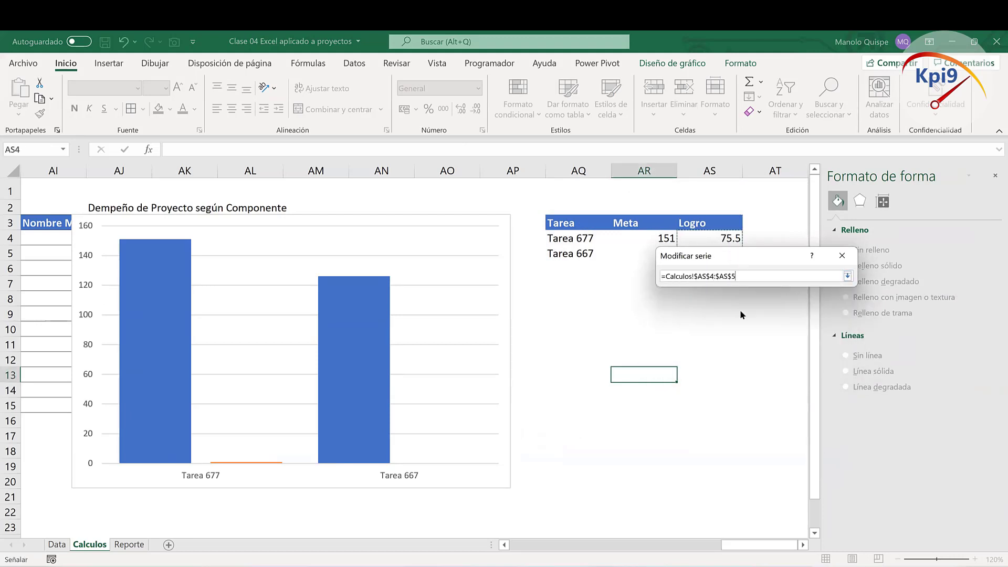
left_click(845, 331)
left_click(776, 389)
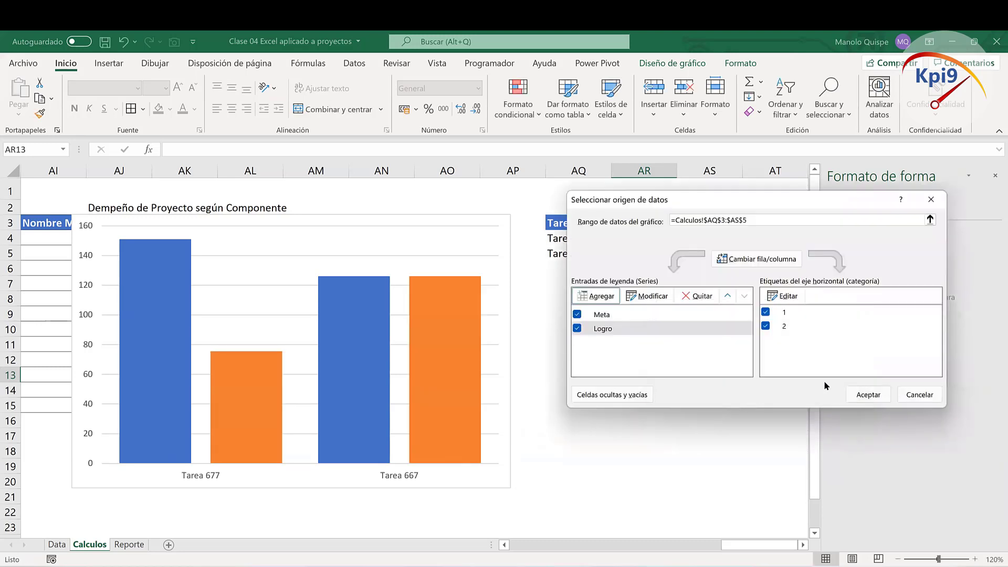
left_click(854, 397)
Step: Change the Logro series to Dispersión (scatter) type in the combined chart settings
right_click(449, 323)
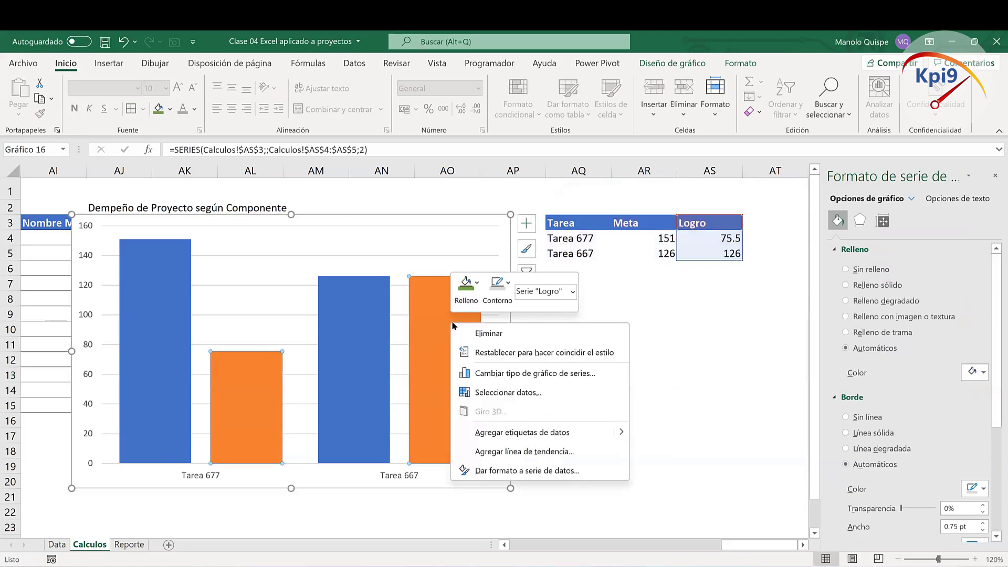
left_click(553, 373)
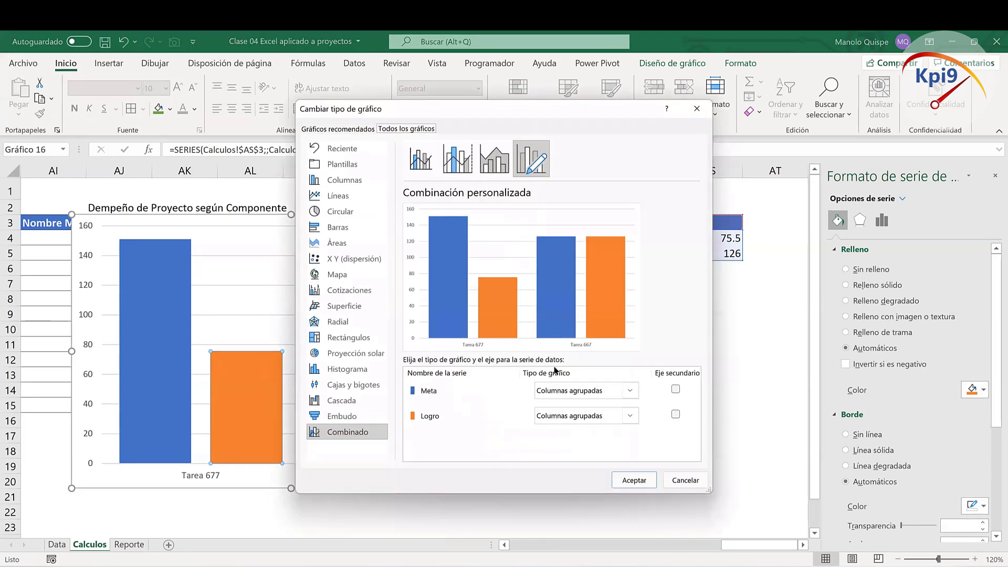
left_click(629, 418)
scroll(578, 344, "down", 3)
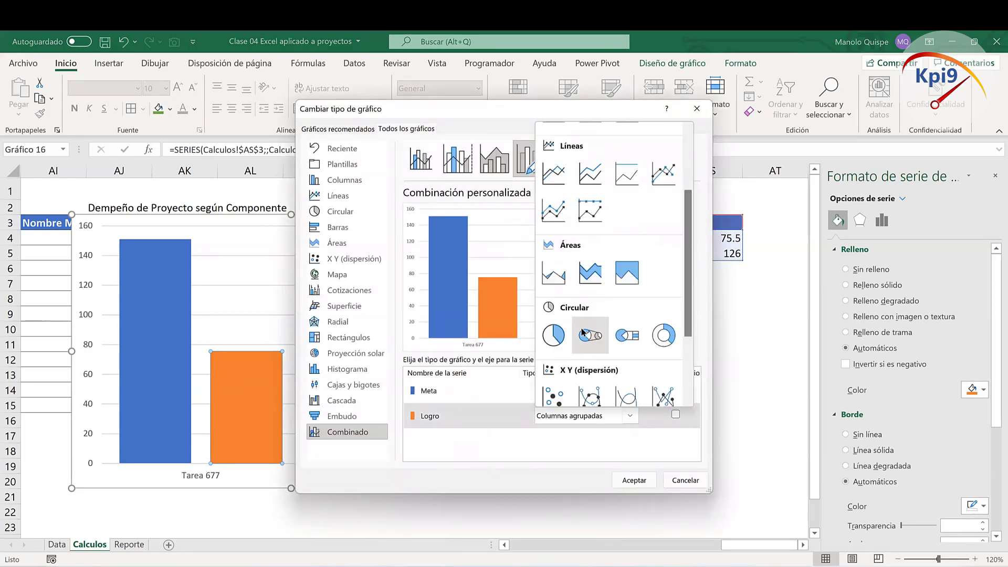
scroll(578, 344, "down", 2)
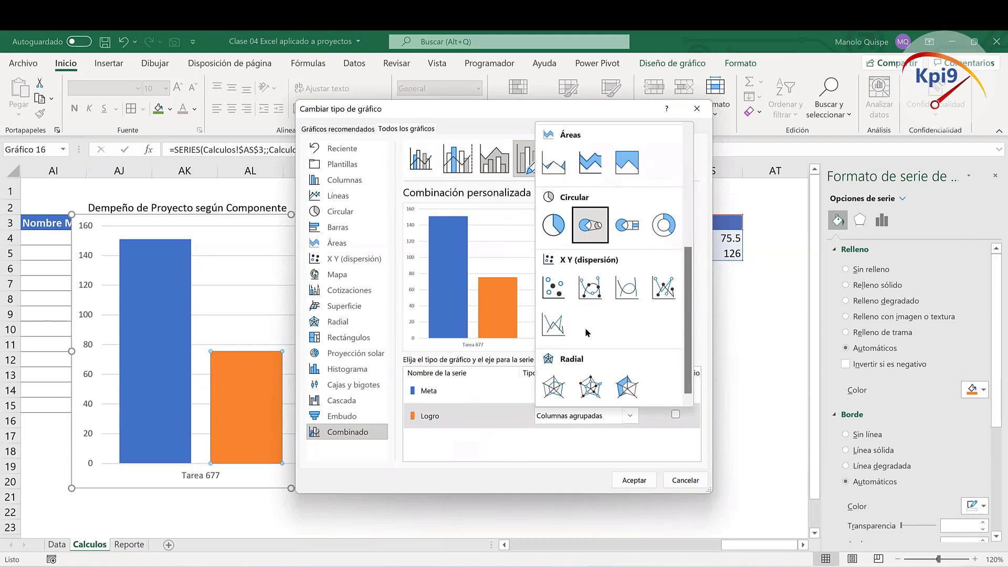
left_click(555, 287)
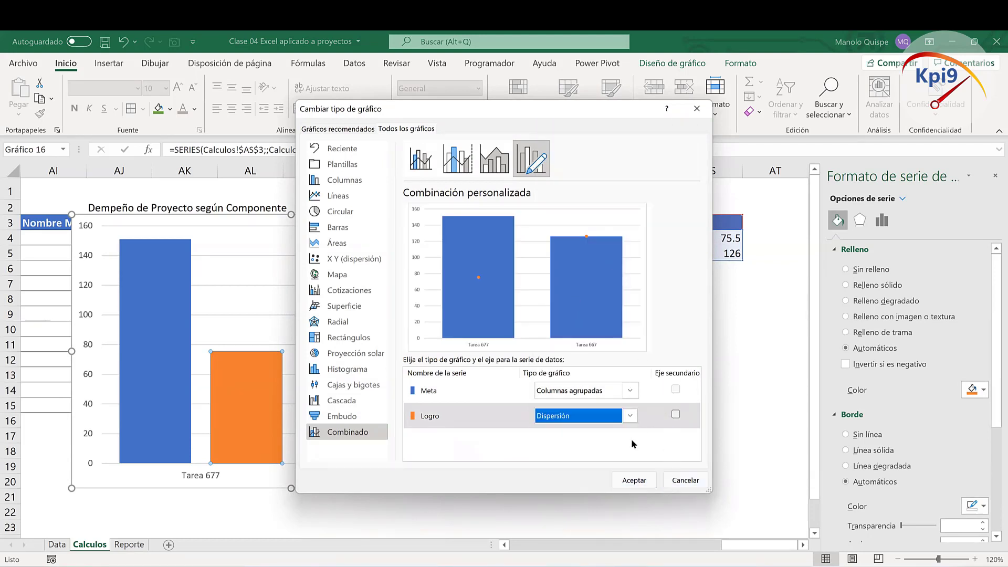
left_click(635, 480)
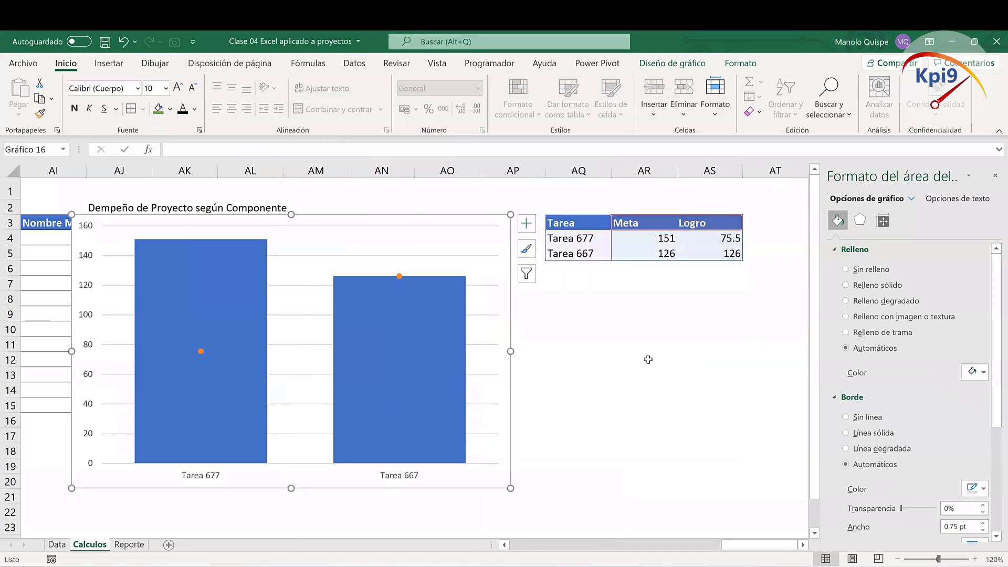
Step: Try adding error bars to the chart, then undo them
left_click(399, 276)
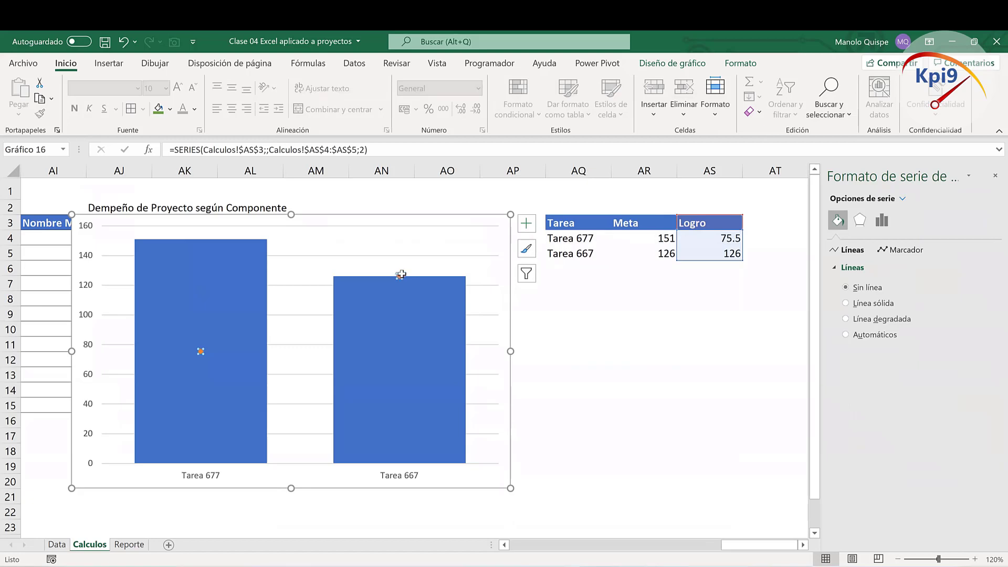
left_click(527, 224)
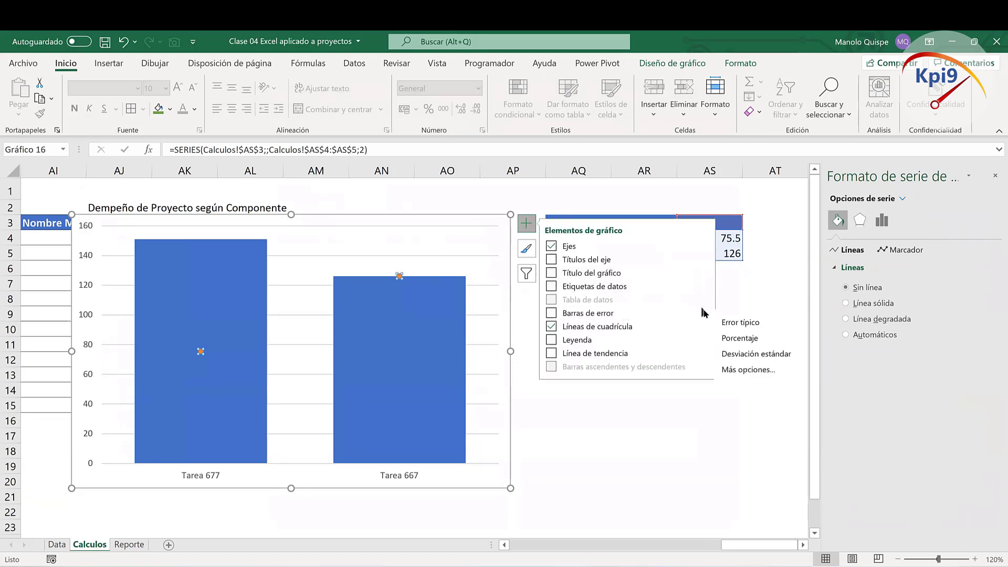
left_click(747, 373)
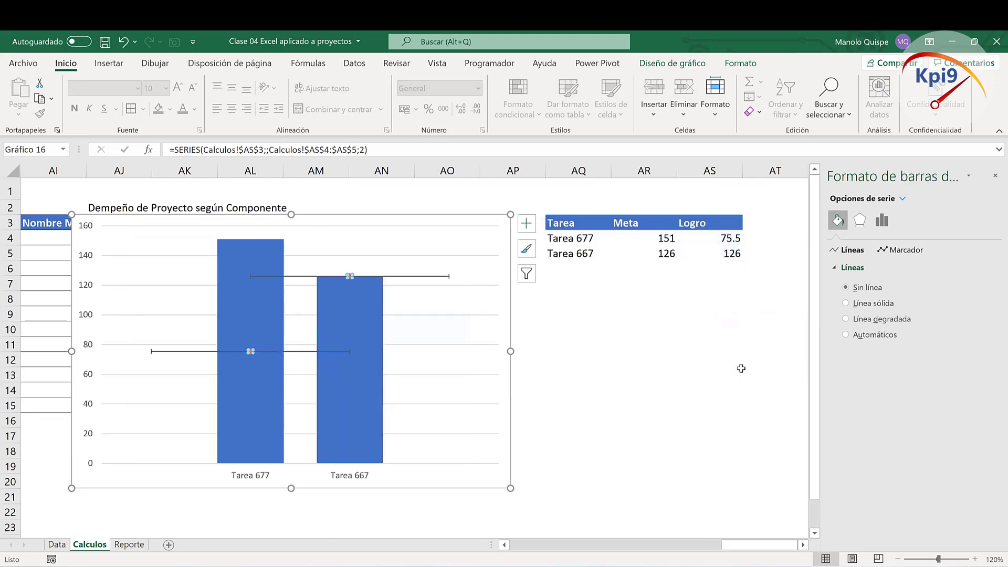
left_click(698, 362)
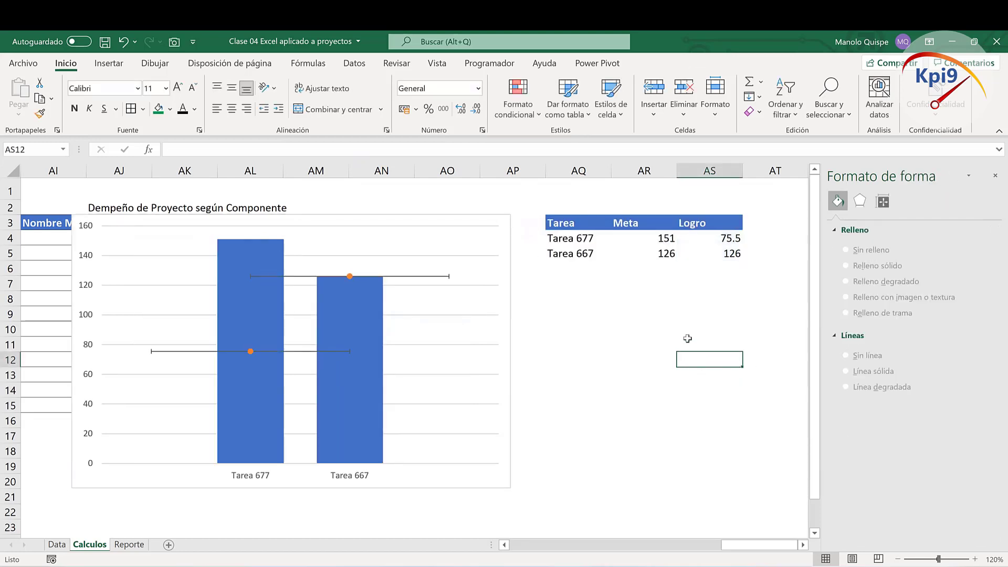
left_click(123, 42)
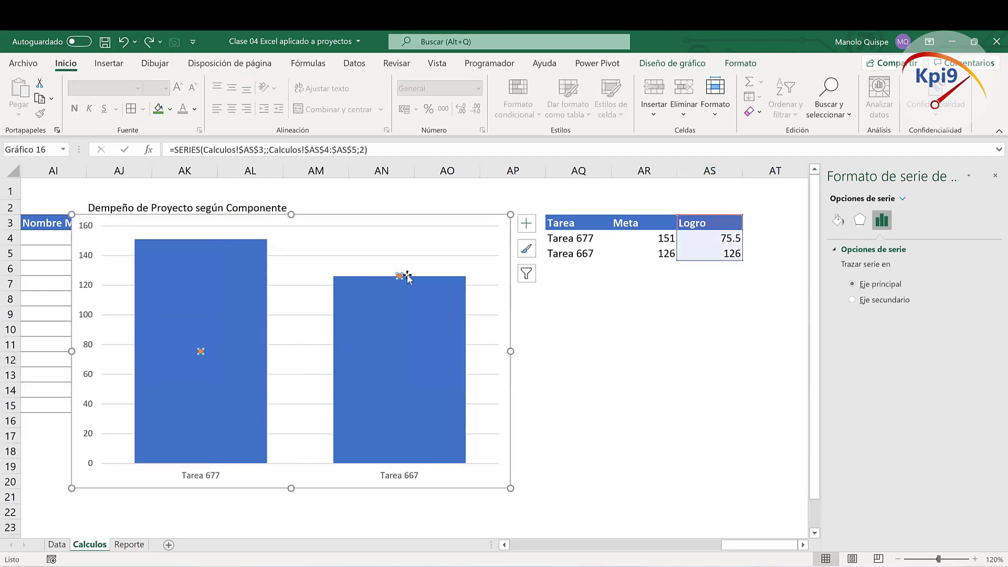
Step: Turn on error bars for Logro and delete the horizontal ones, keeping the vertical bars
left_click(525, 223)
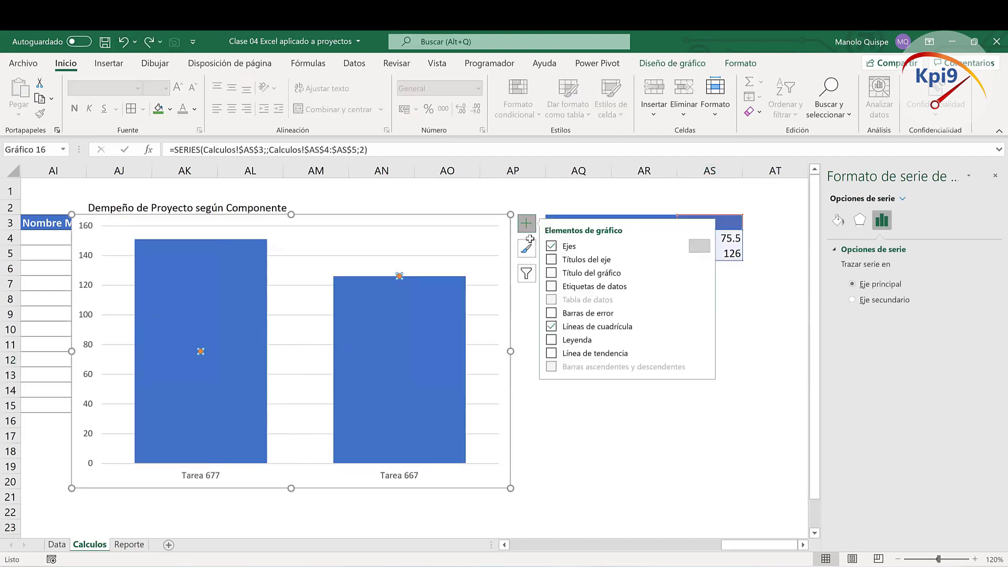
left_click(552, 314)
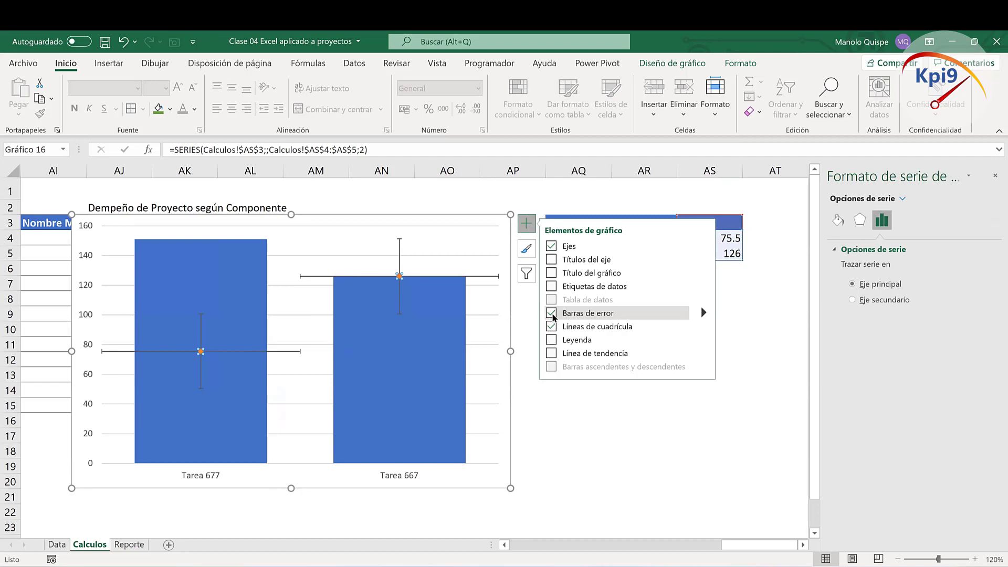
left_click(581, 436)
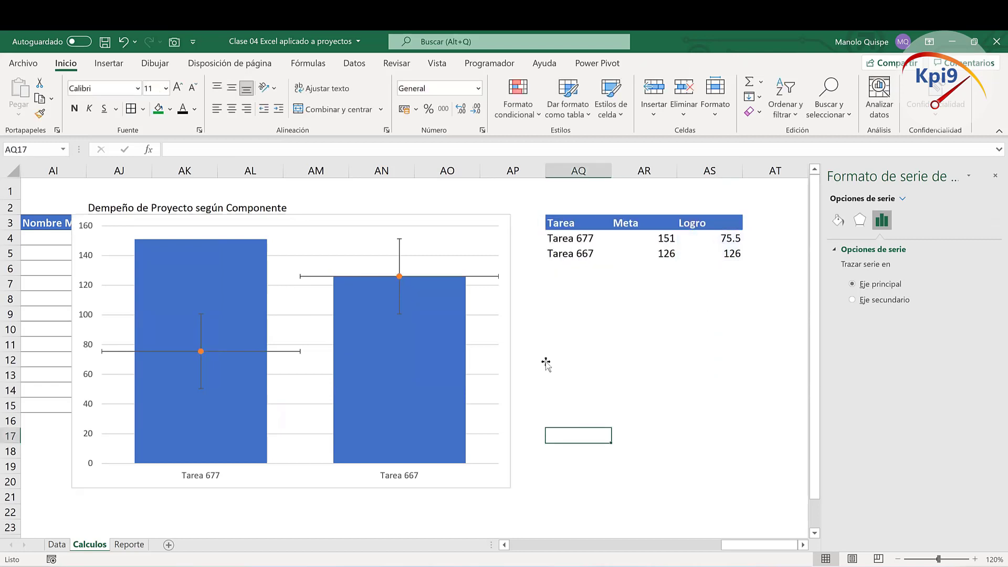
left_click(488, 279)
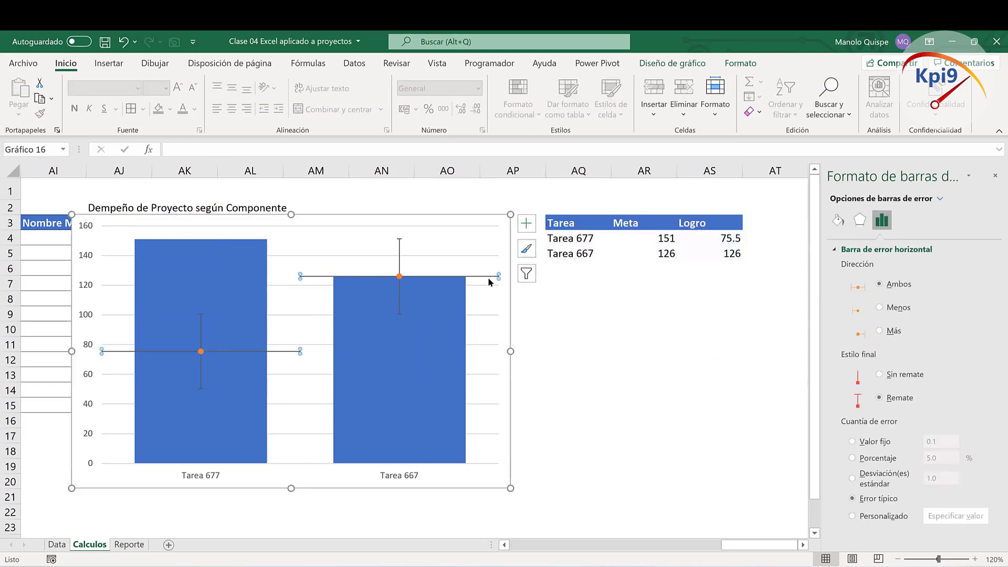
key("Delete")
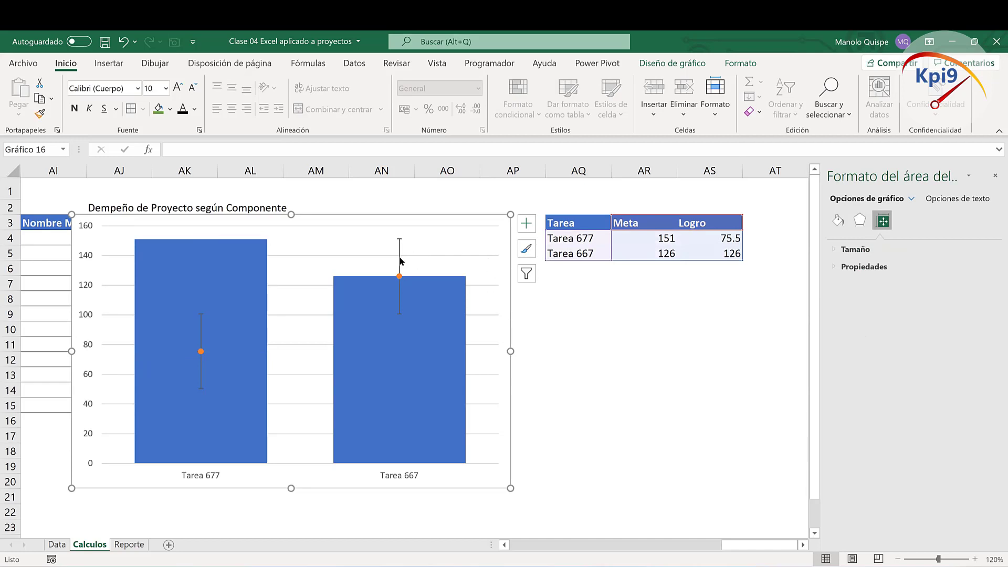
left_click(399, 261)
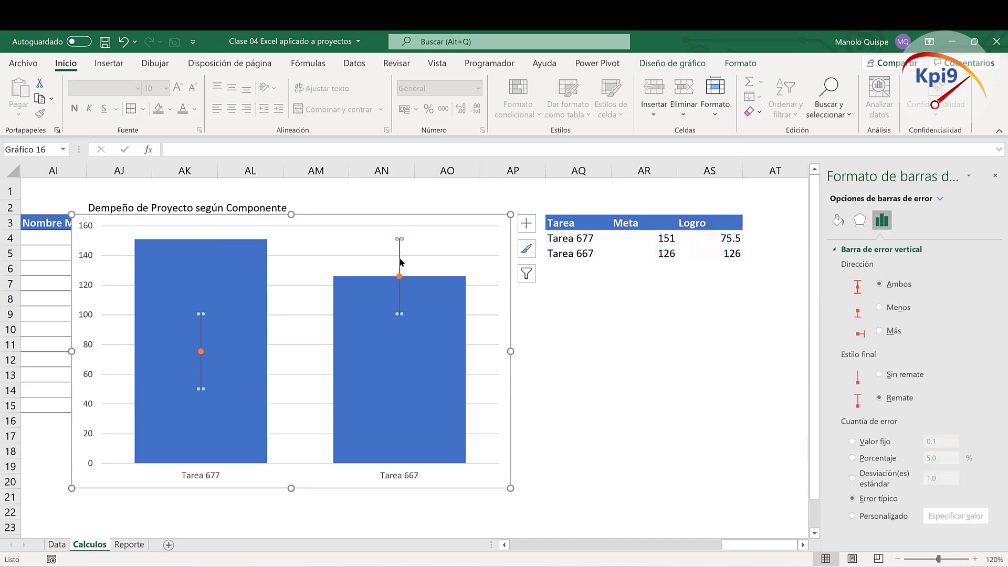
Step: Make the vertical error bars one-directional with a 100% percentage error amount
right_click(399, 260)
left_click(493, 365)
left_click(879, 331)
left_click(857, 463)
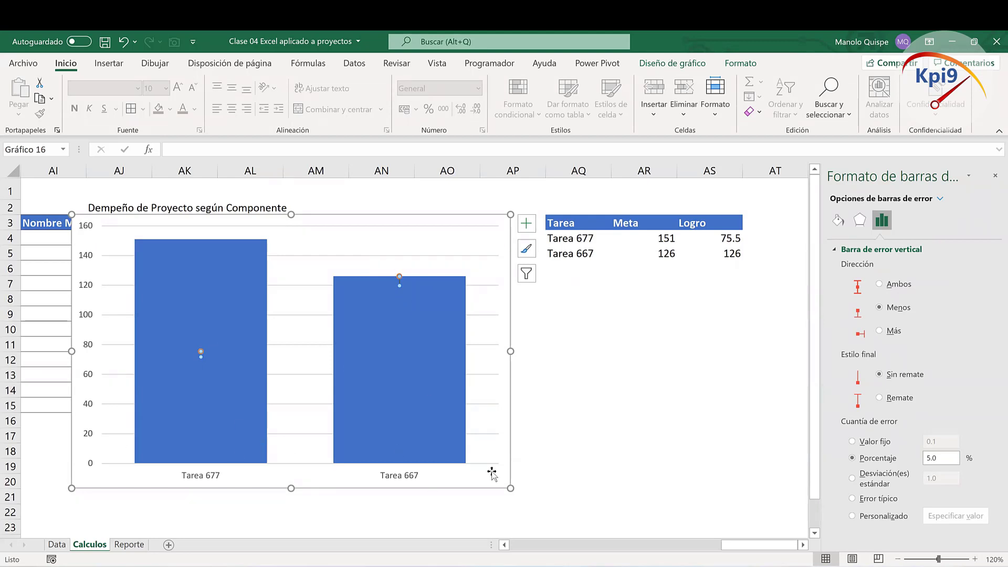
left_click_drag(943, 456, 885, 456)
type("100")
key("Return")
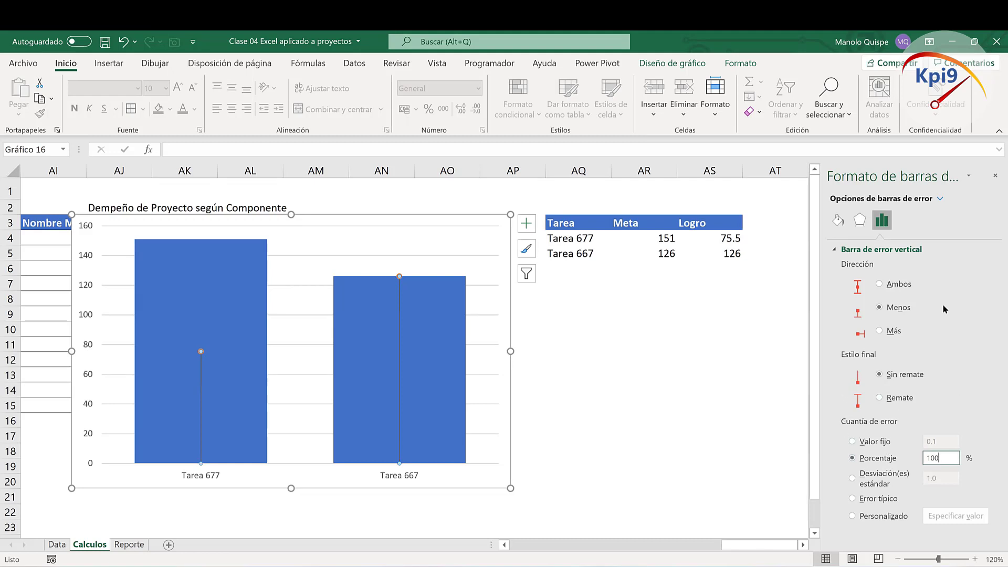
Step: Give the error bars a solid green line 20 pt wide
left_click(839, 221)
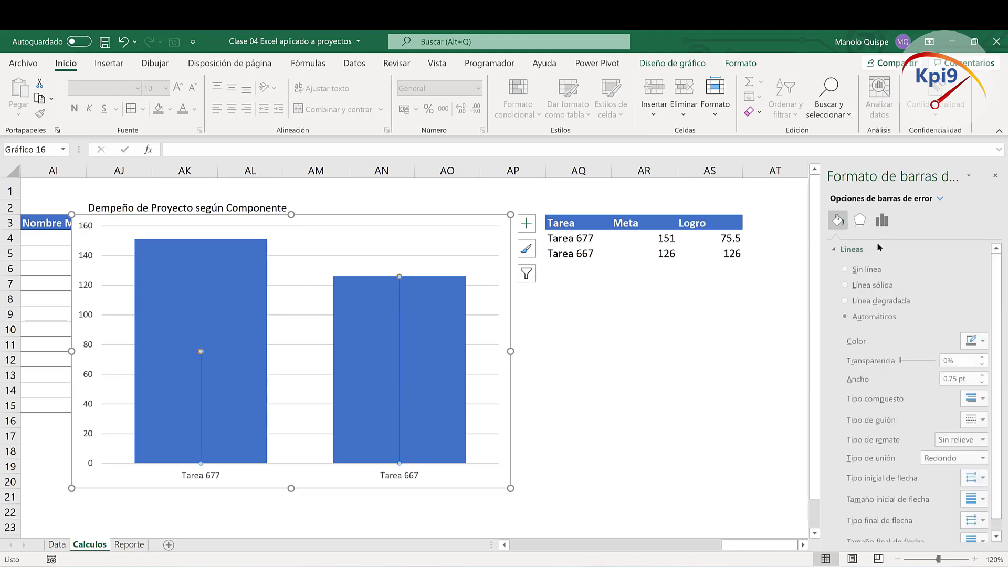
left_click(864, 291)
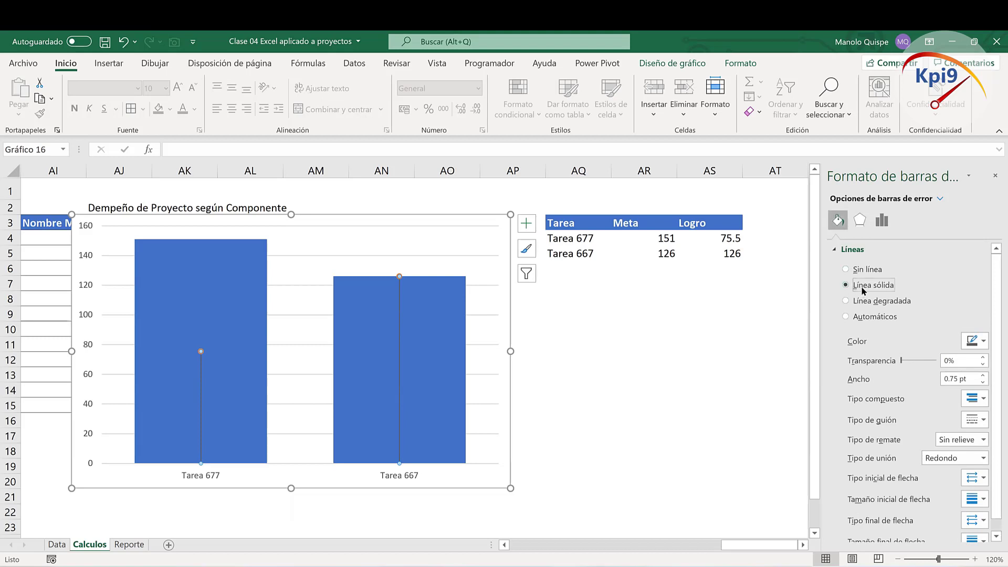
left_click(978, 344)
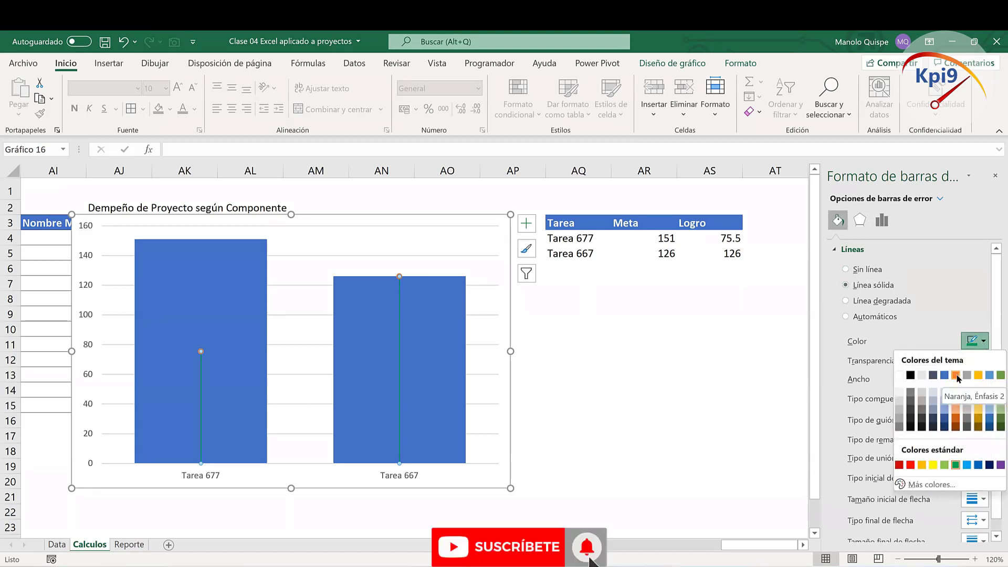
left_click(956, 465)
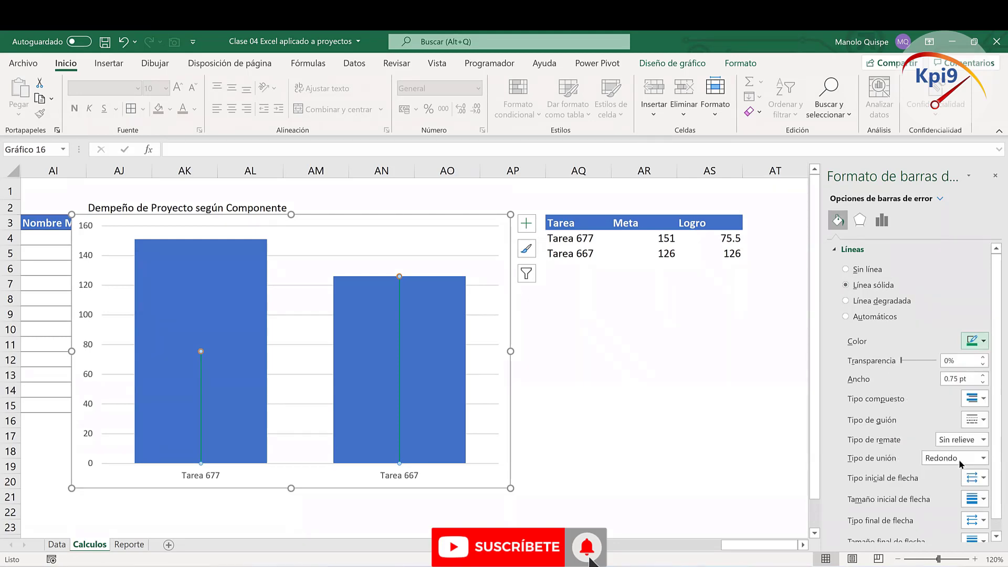
left_click(984, 376)
left_click(984, 376)
left_click(983, 376)
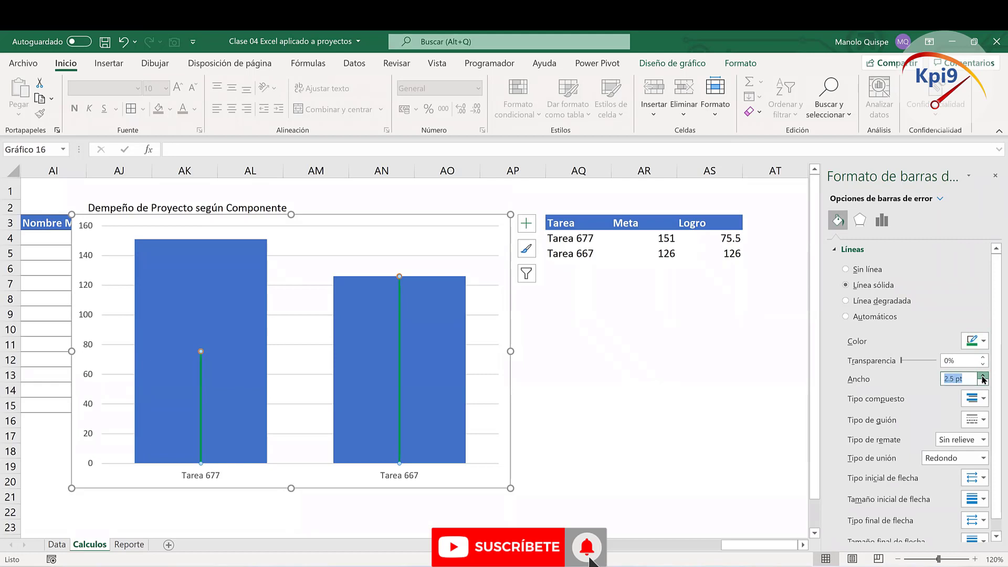
left_click(984, 377)
left_click(983, 377)
left_click(984, 377)
left_click(983, 377)
left_click(983, 376)
left_click(983, 376)
left_click(983, 376)
left_click(984, 376)
left_click(983, 376)
left_click(983, 376)
left_click(984, 377)
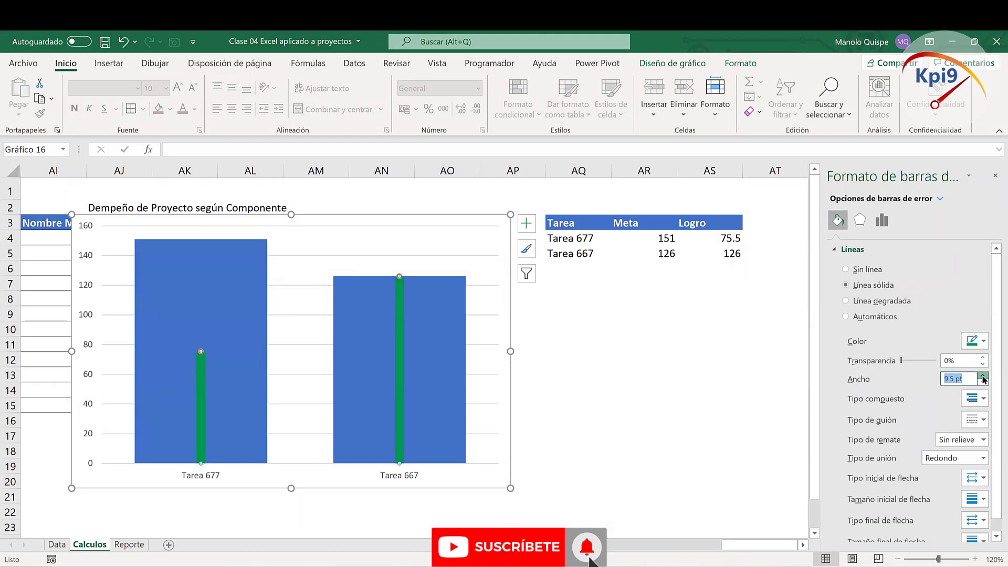
left_click(984, 377)
left_click(983, 376)
left_click(984, 376)
left_click(983, 376)
left_click(983, 376)
left_click(984, 377)
left_click(983, 377)
left_click(983, 376)
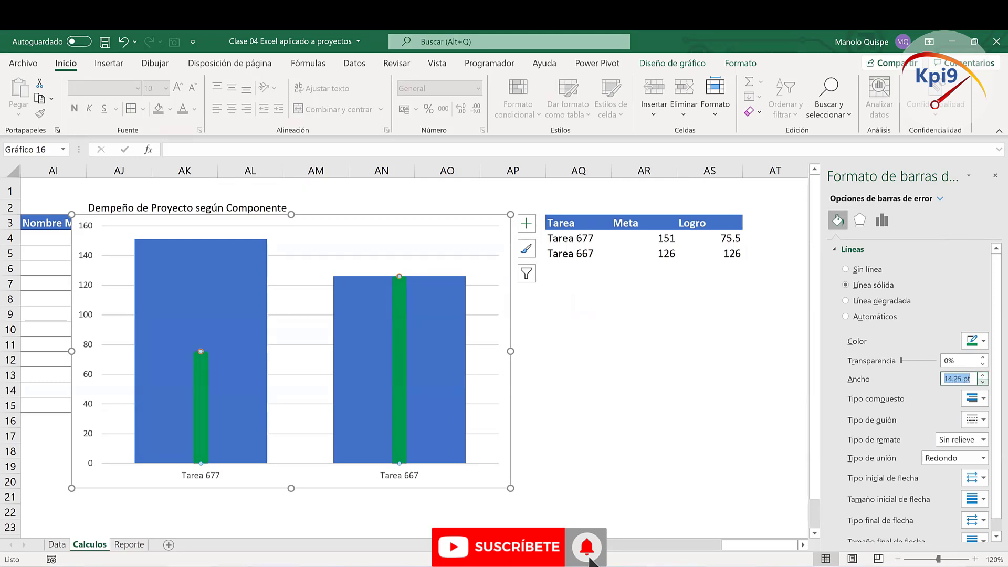
type("20")
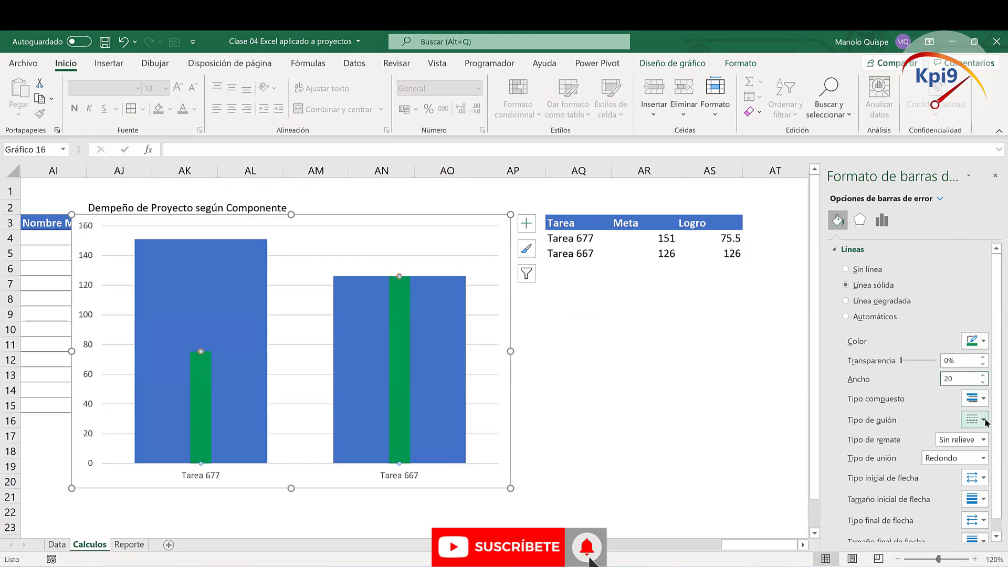
Step: Try dashed and double line styles, then settle on a single solid line
left_click(981, 420)
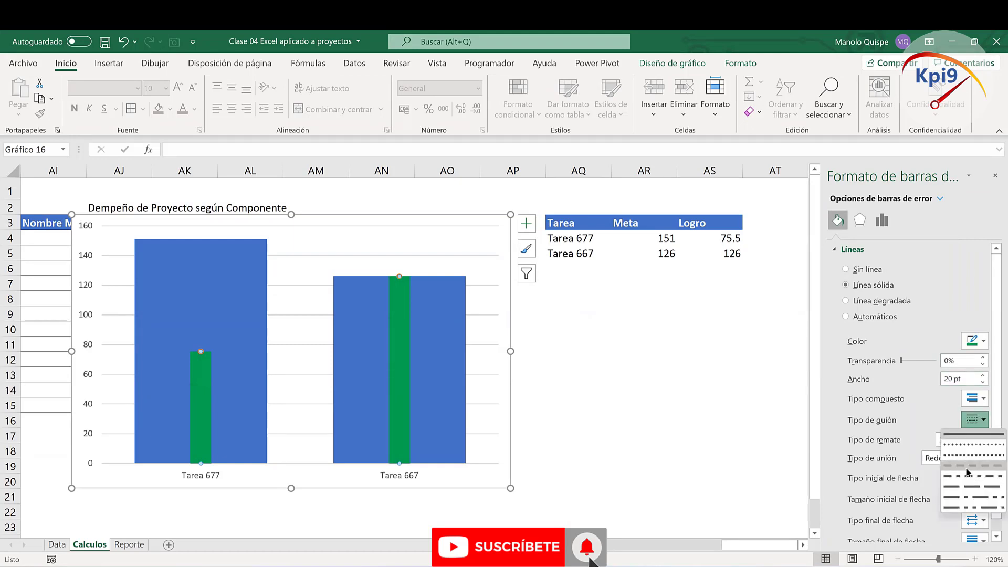
left_click(971, 467)
left_click(984, 419)
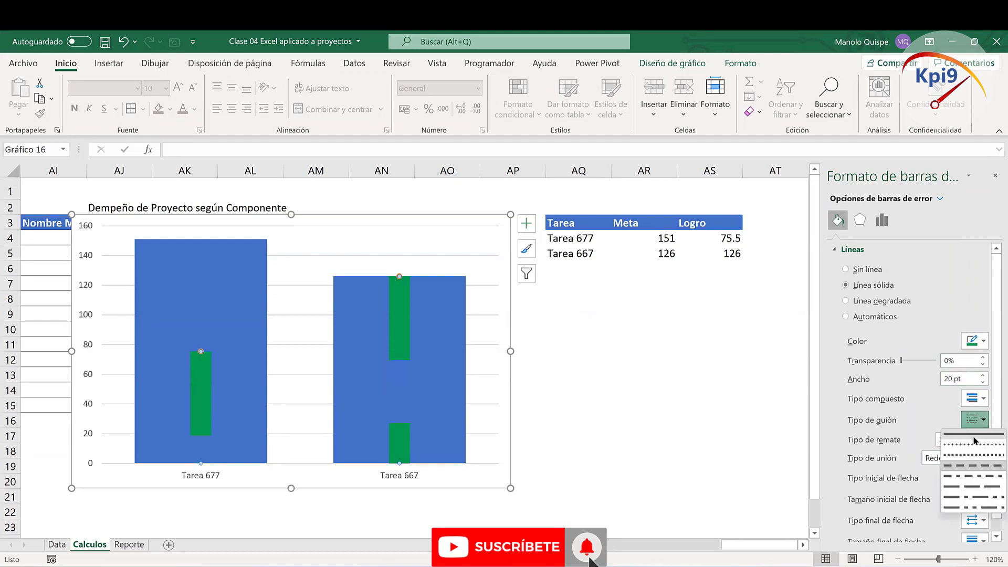
left_click(989, 418)
left_click(984, 420)
left_click(976, 444)
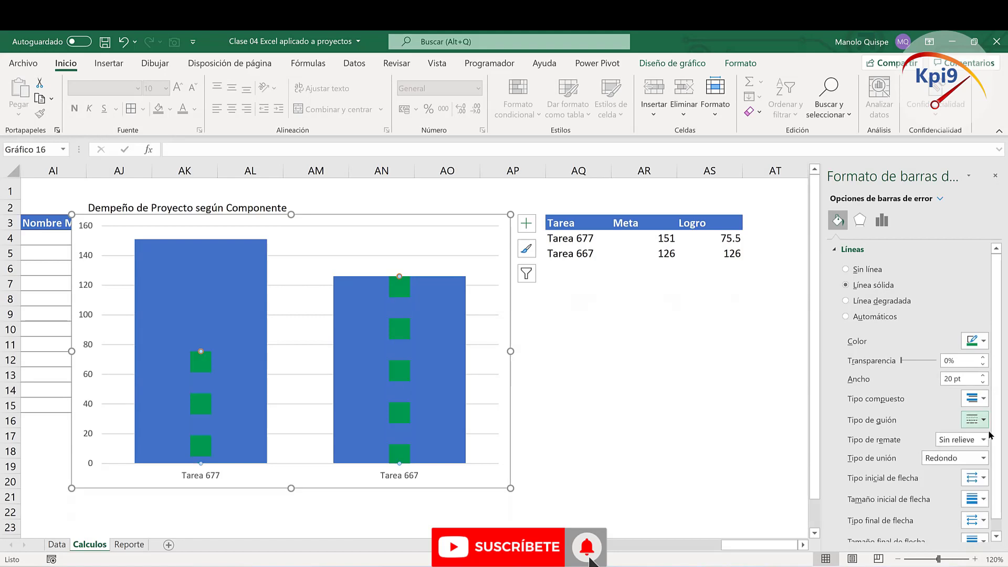
left_click(985, 420)
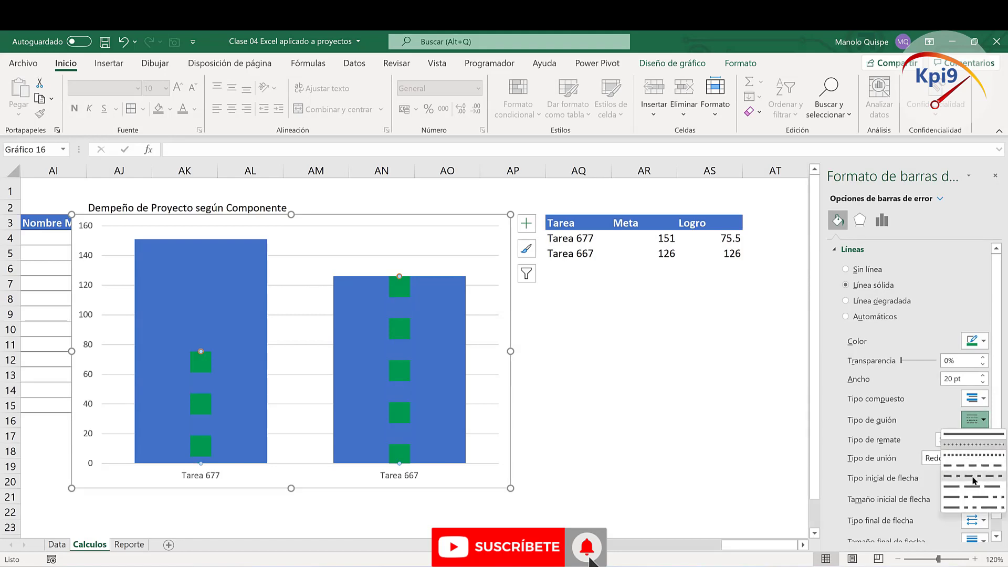
left_click(975, 477)
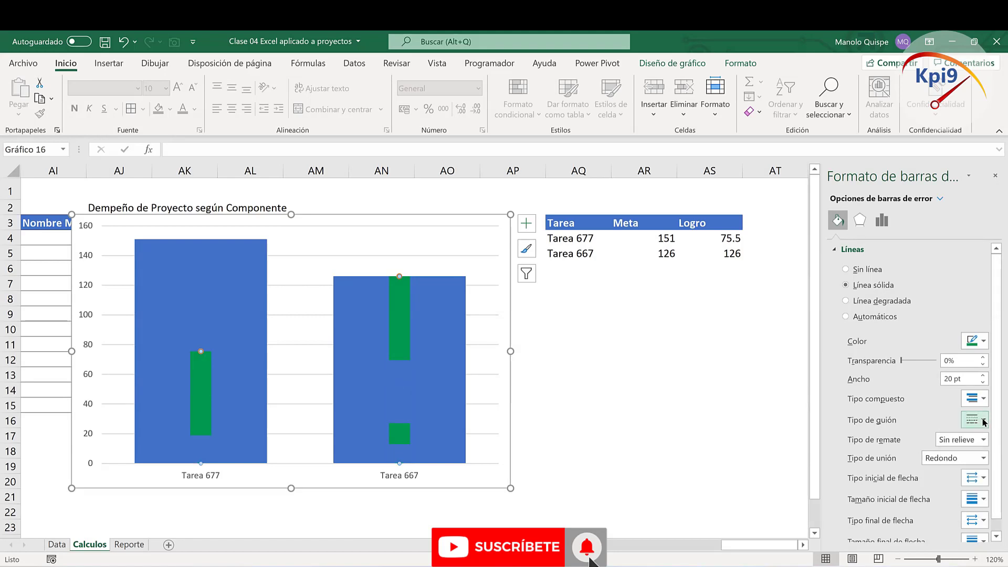
left_click(984, 422)
left_click(977, 417)
left_click(977, 398)
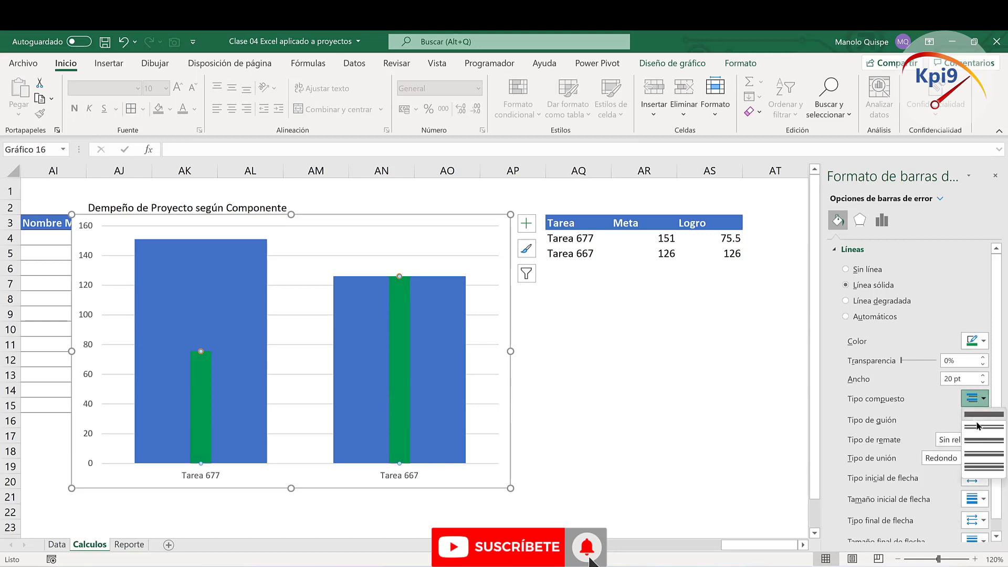
left_click(978, 426)
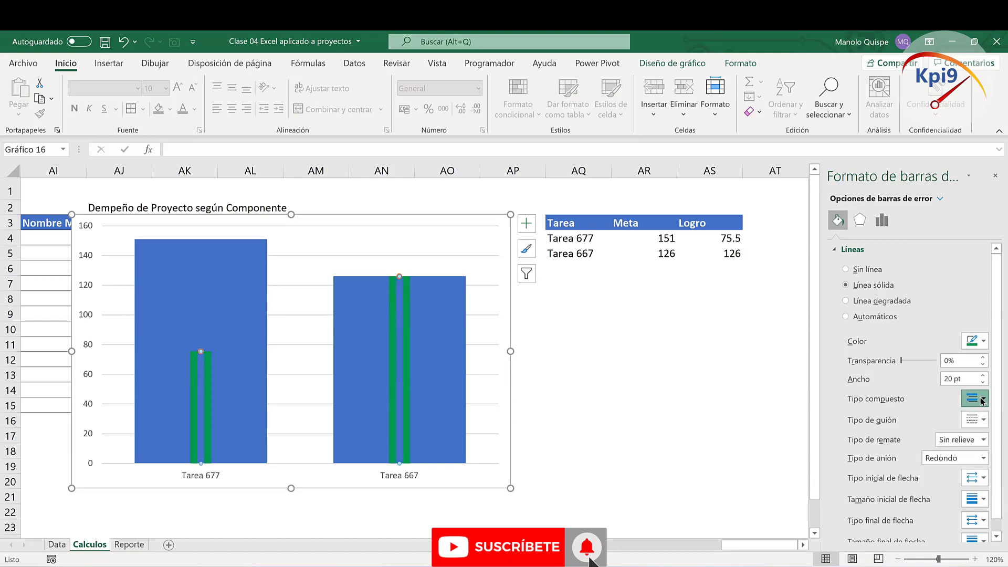
left_click(984, 401)
left_click(992, 434)
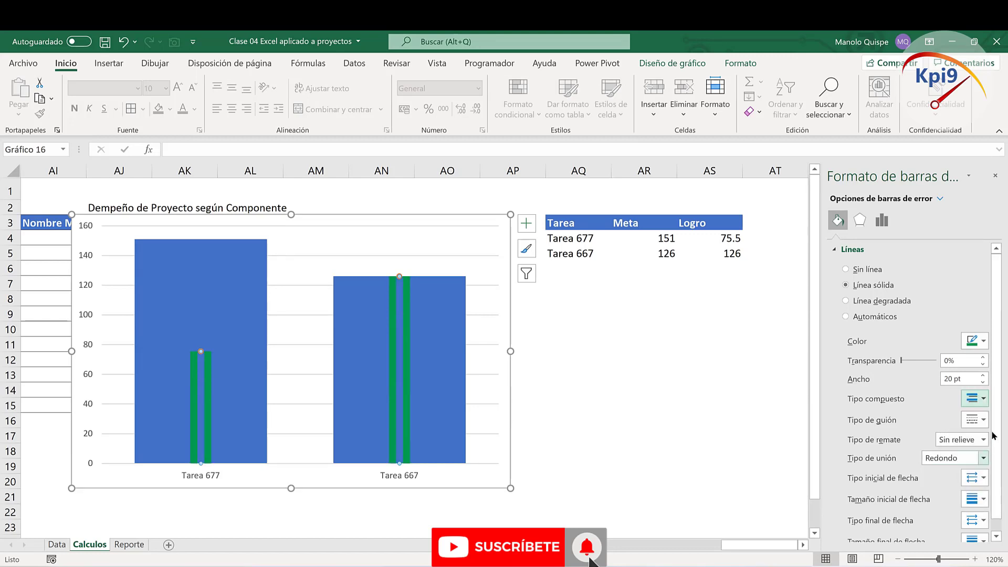
left_click(977, 399)
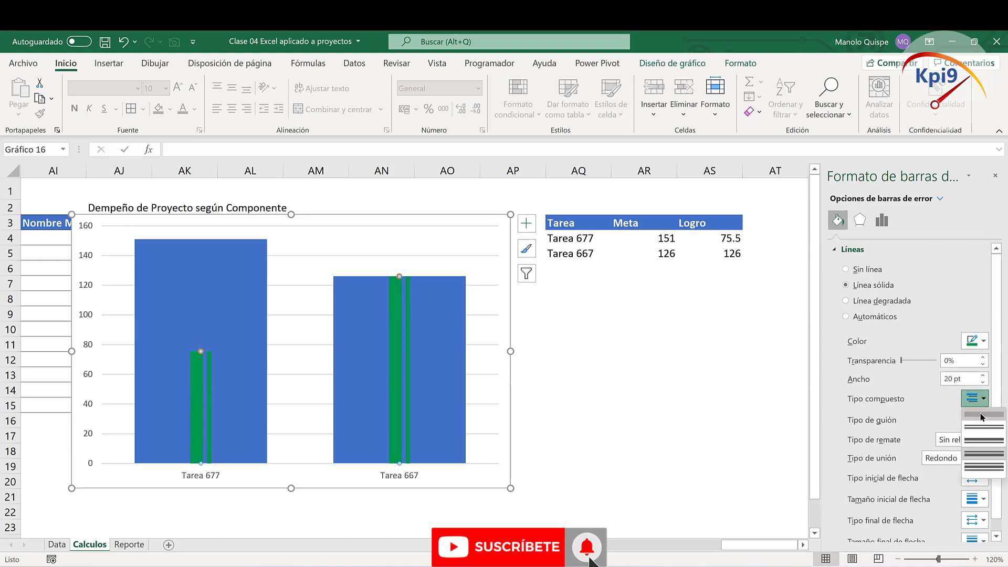
left_click(982, 416)
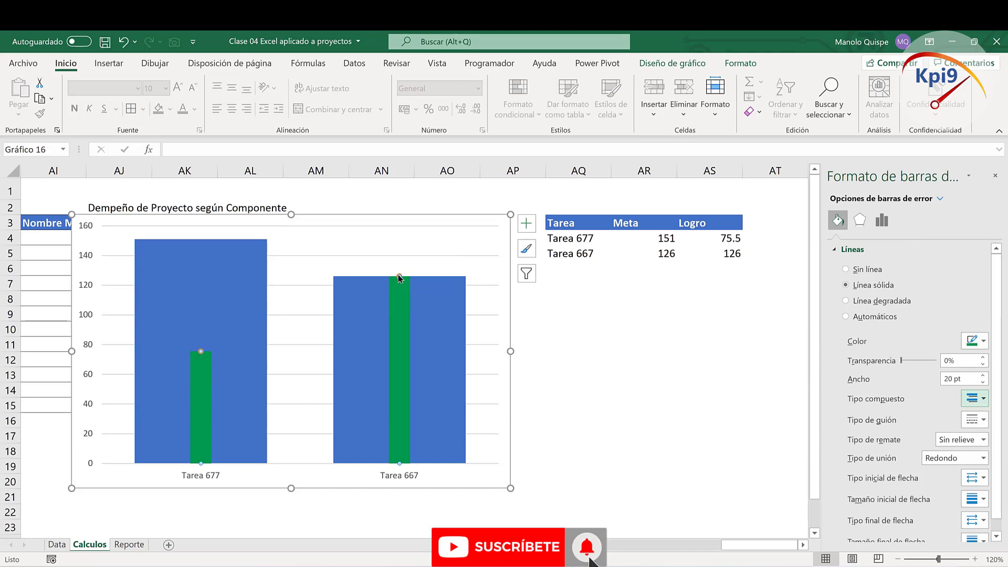
Step: Add Logro value labels (75.5, 126) in bold white Arial Narrow text
right_click(399, 277)
mouse_move(488, 383)
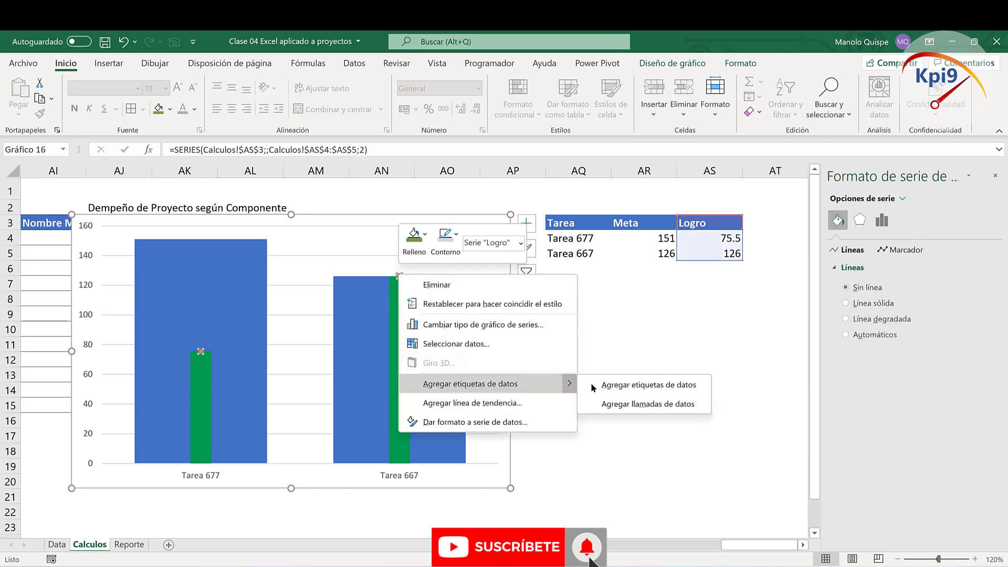
left_click(649, 385)
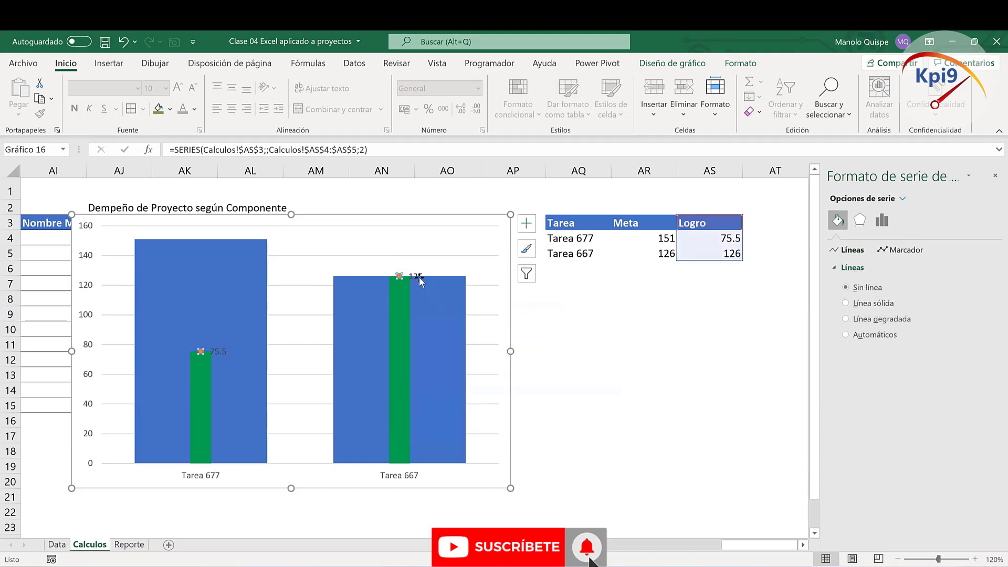
right_click(419, 277)
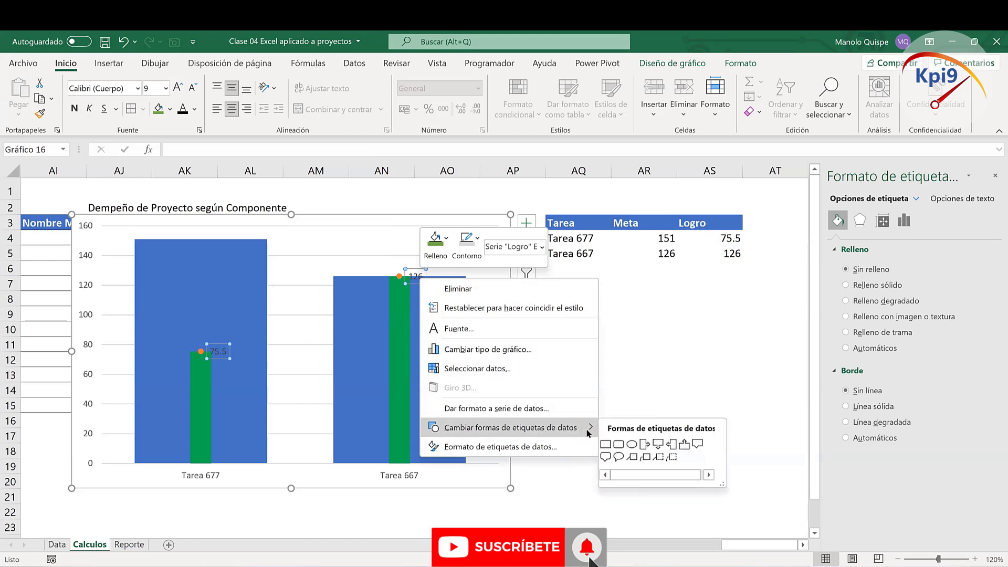
left_click(569, 446)
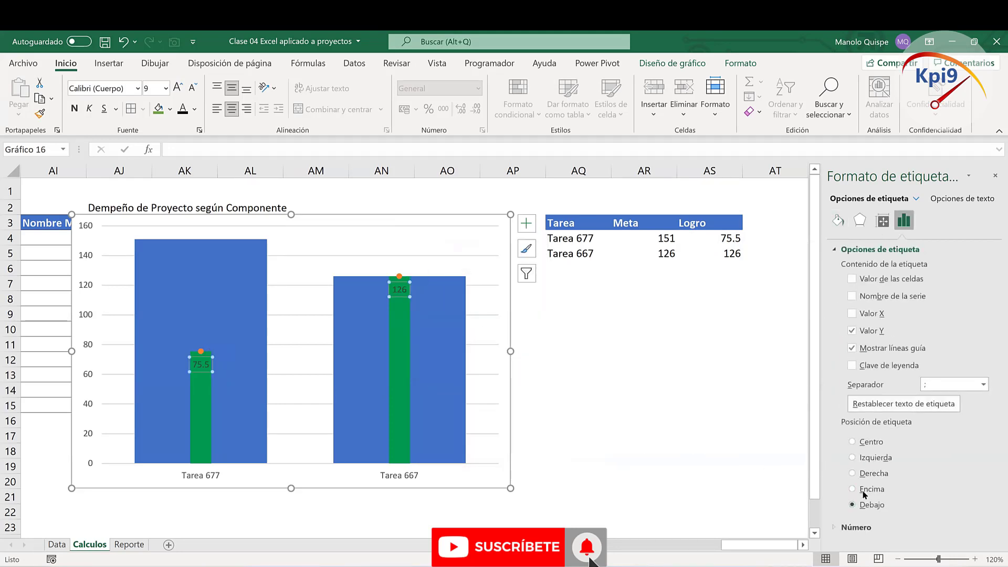
left_click(194, 109)
left_click(183, 139)
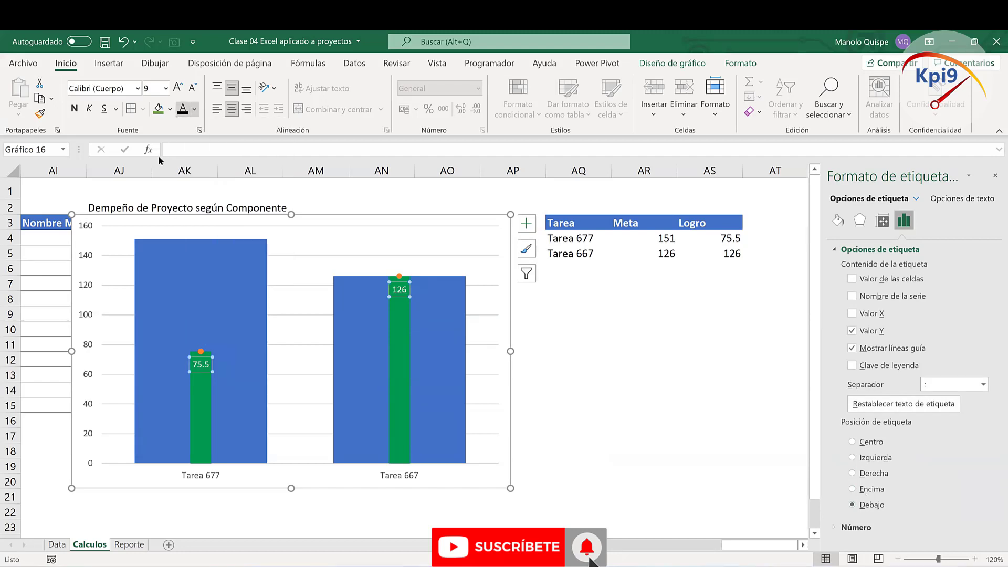
left_click(74, 109)
left_click(138, 88)
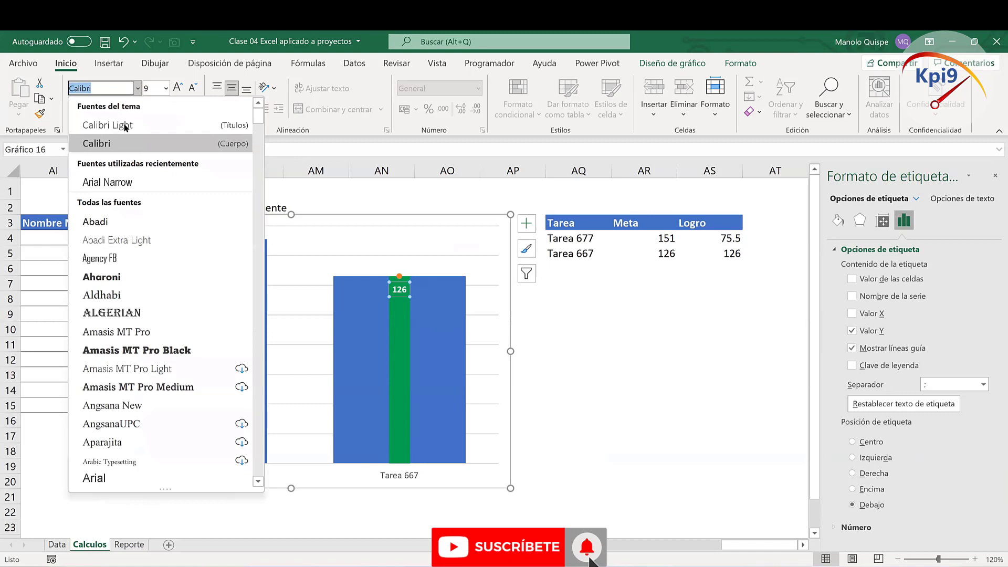
left_click(120, 183)
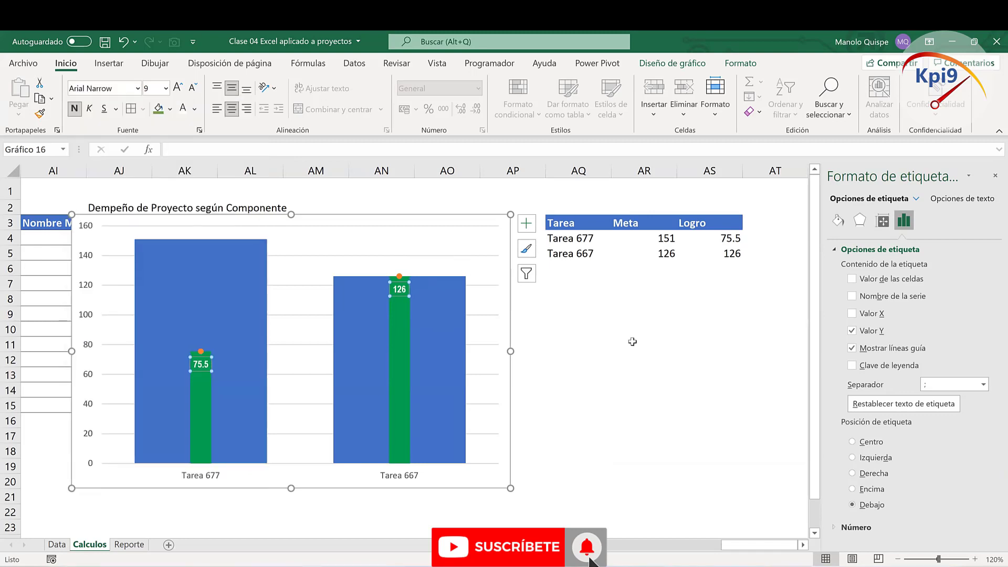
Step: Remove the orange markers from the Logro series
left_click(401, 281)
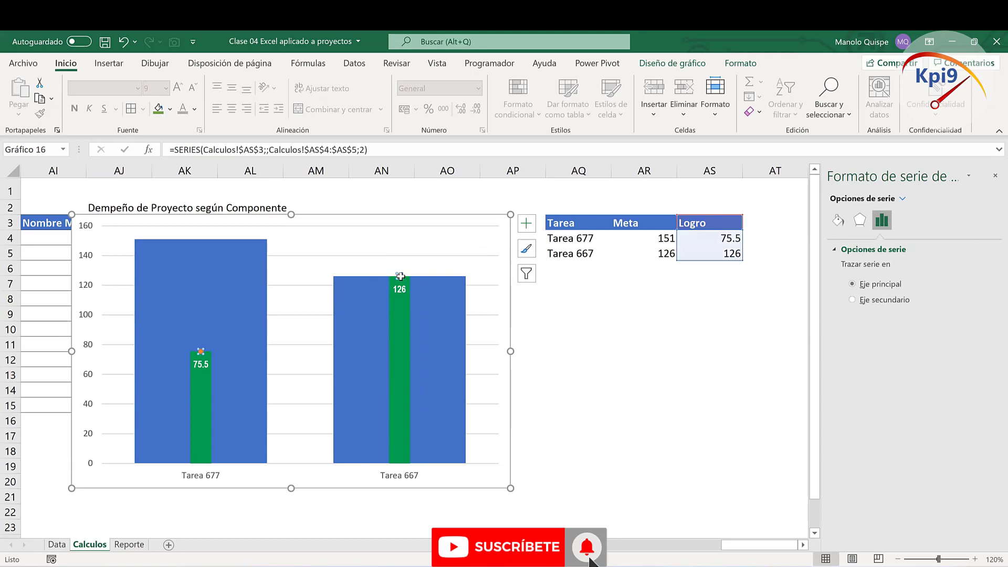
left_click(838, 222)
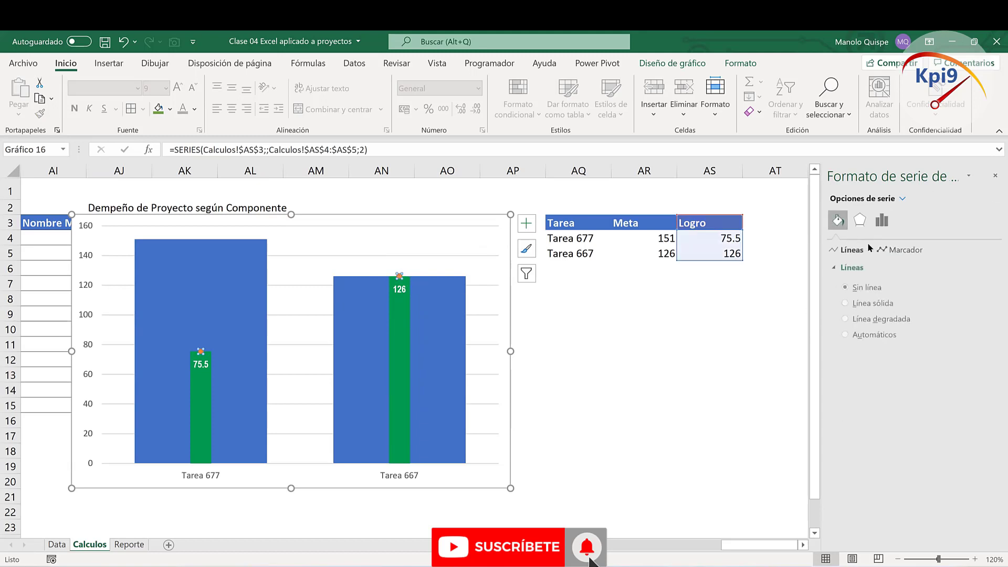
left_click(904, 251)
left_click(882, 268)
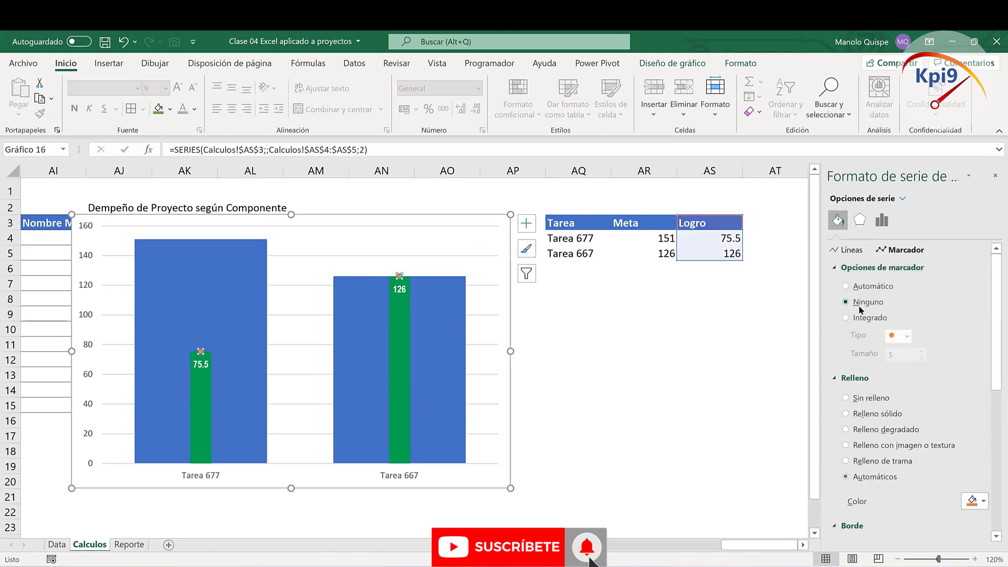
left_click(685, 360)
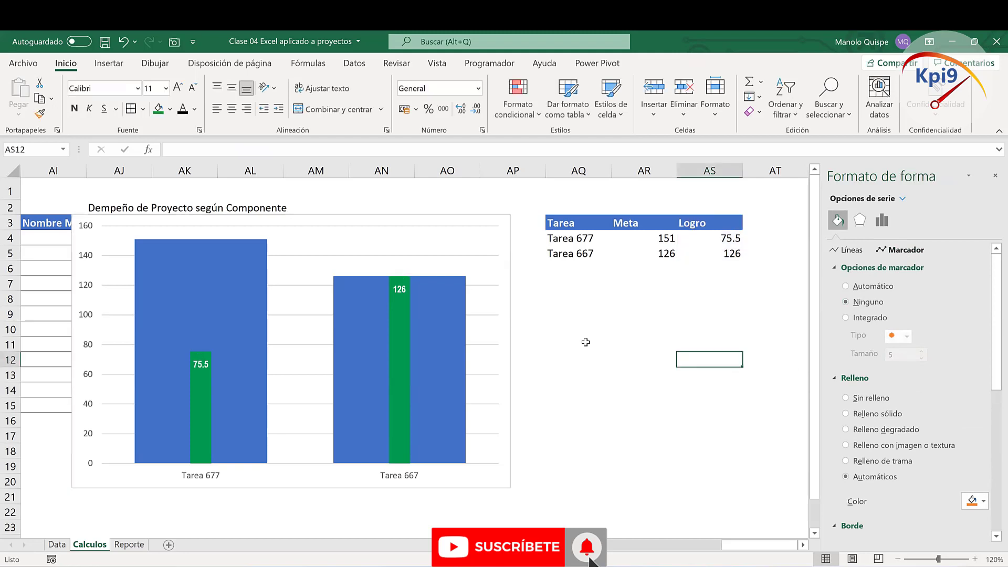
left_click(458, 370)
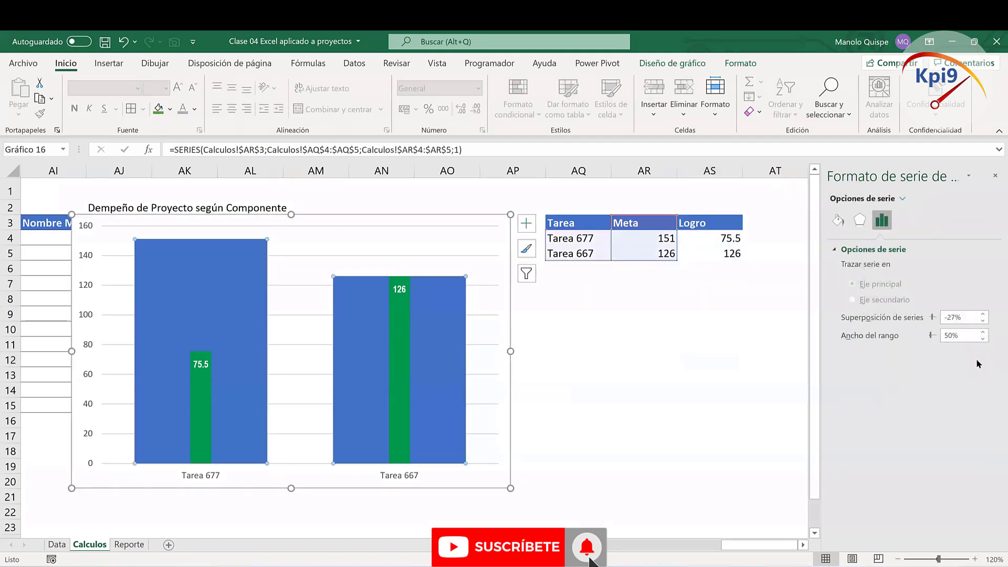
Step: Set the Meta series gap width to 75%
left_click_drag(960, 336, 912, 332)
type("75")
key("Return")
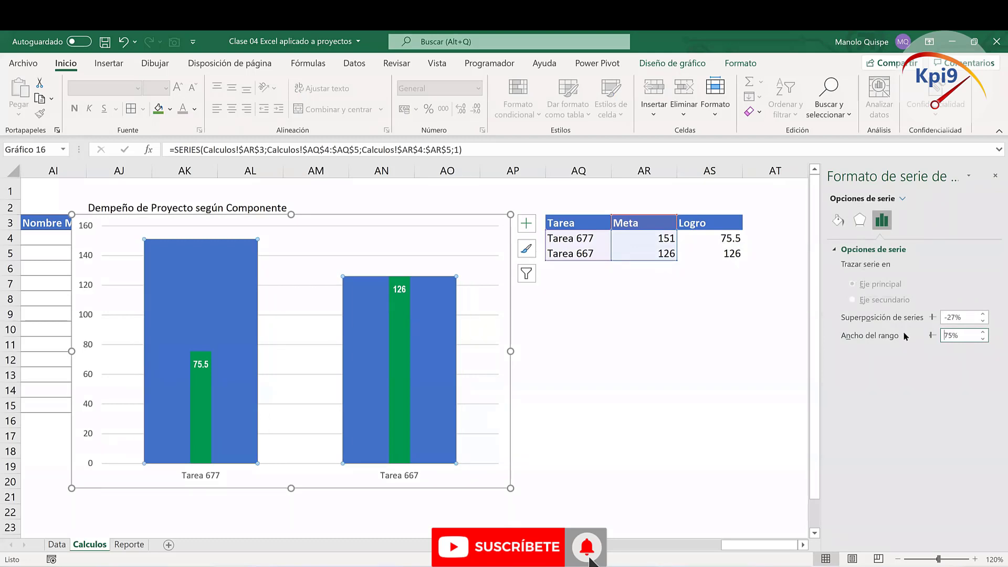
Step: Fill the Meta bars with a solid dark gold colour
left_click(837, 220)
left_click(877, 285)
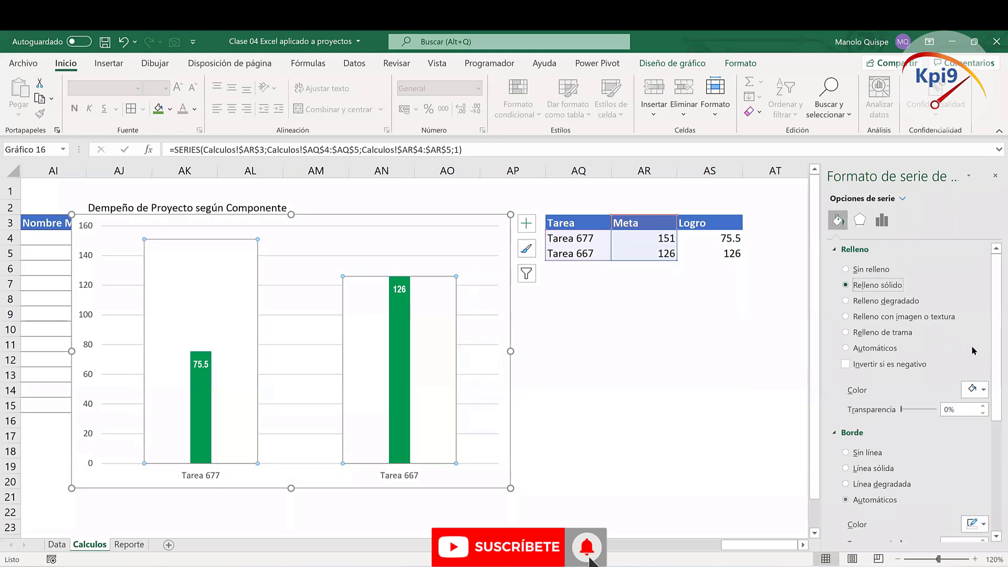
left_click(982, 390)
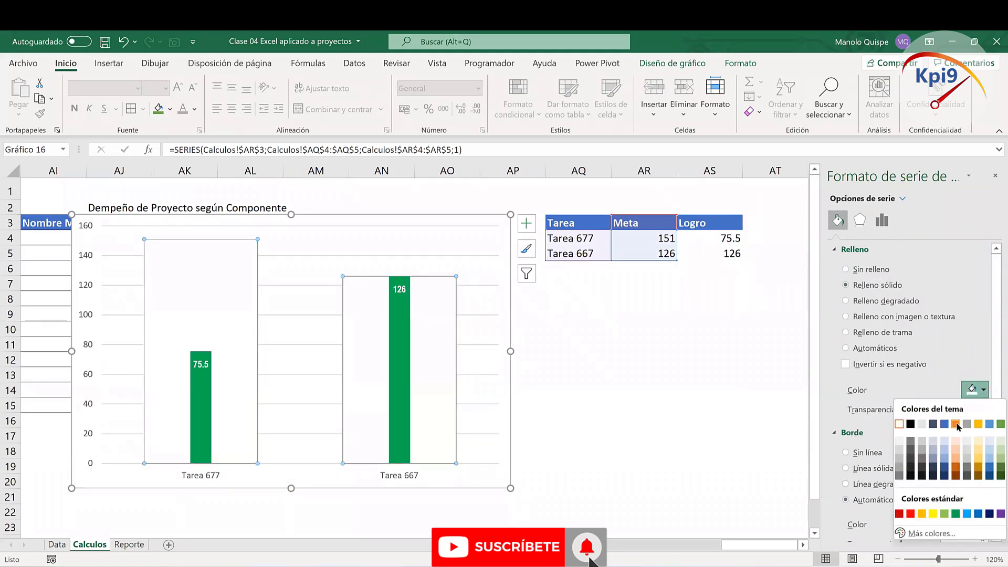
left_click(956, 423)
left_click(976, 389)
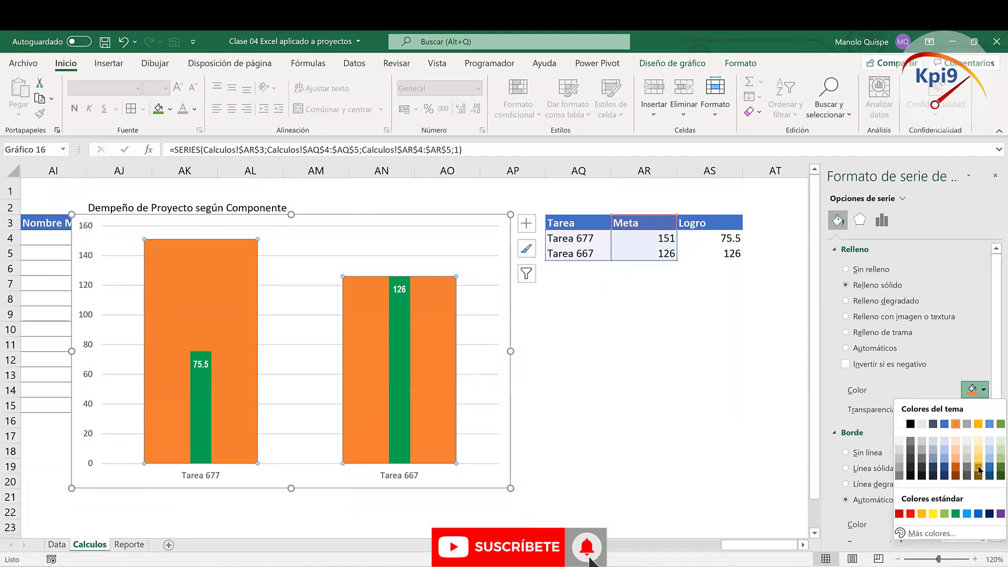
left_click(978, 468)
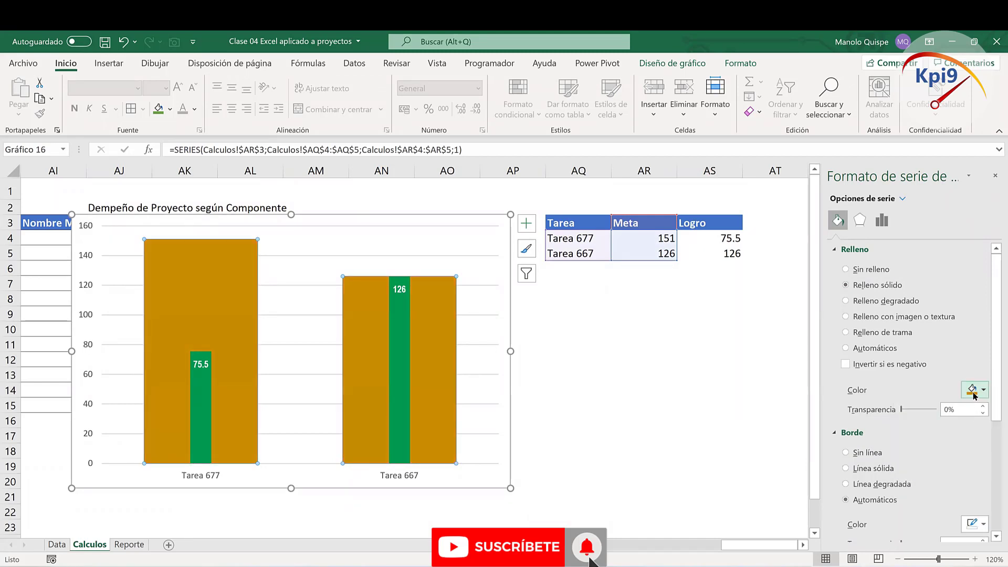
left_click(732, 367)
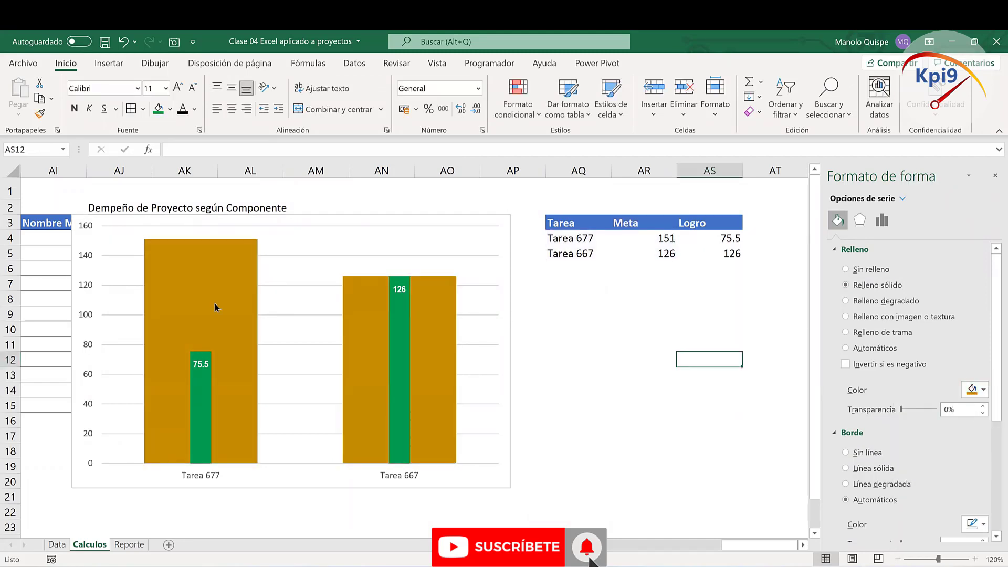
Step: Delete the vertical value axis and horizontal gridlines, keeping the Tarea category axis
left_click(91, 259)
key("Delete")
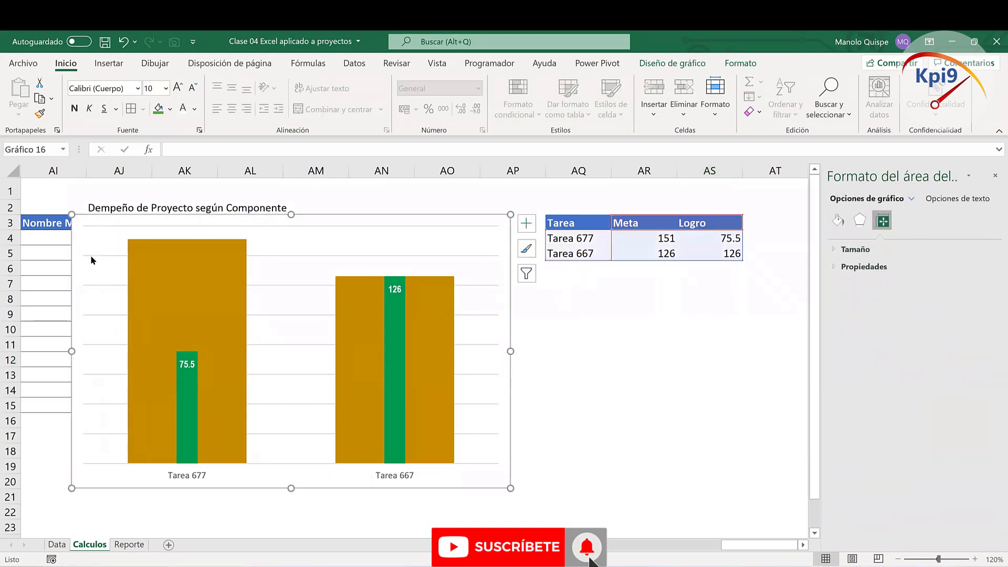
left_click(284, 286)
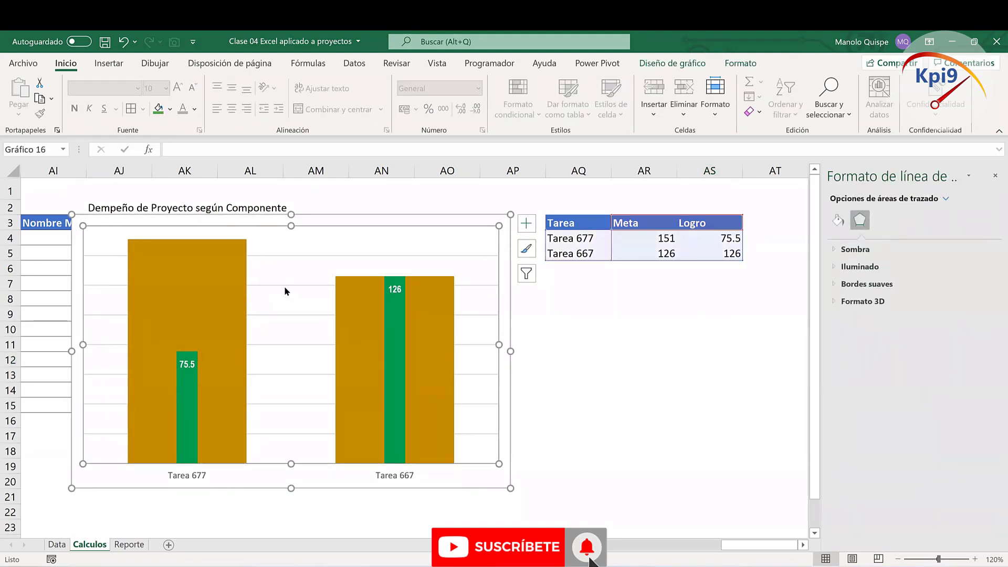
key("Delete")
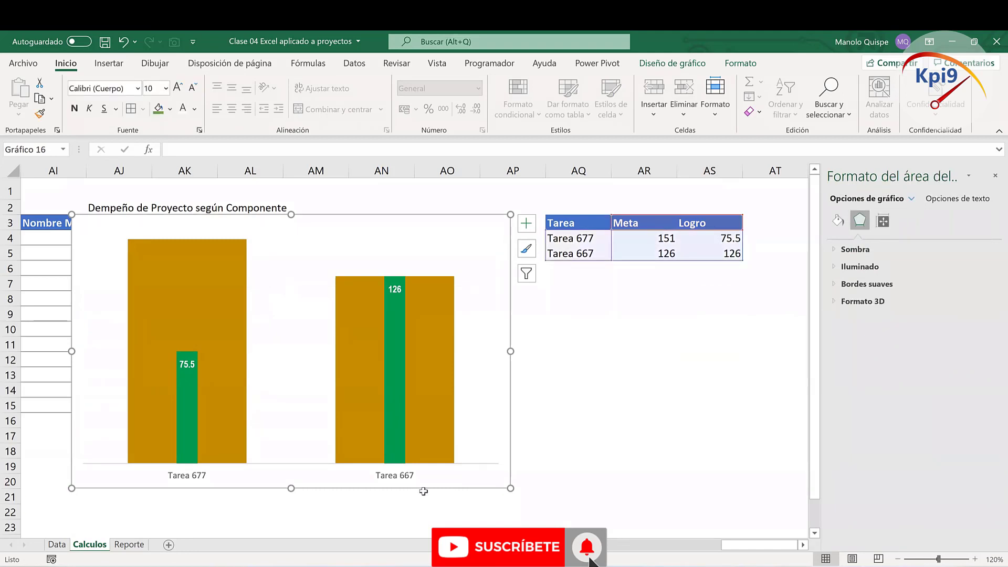
left_click(412, 480)
key("Delete")
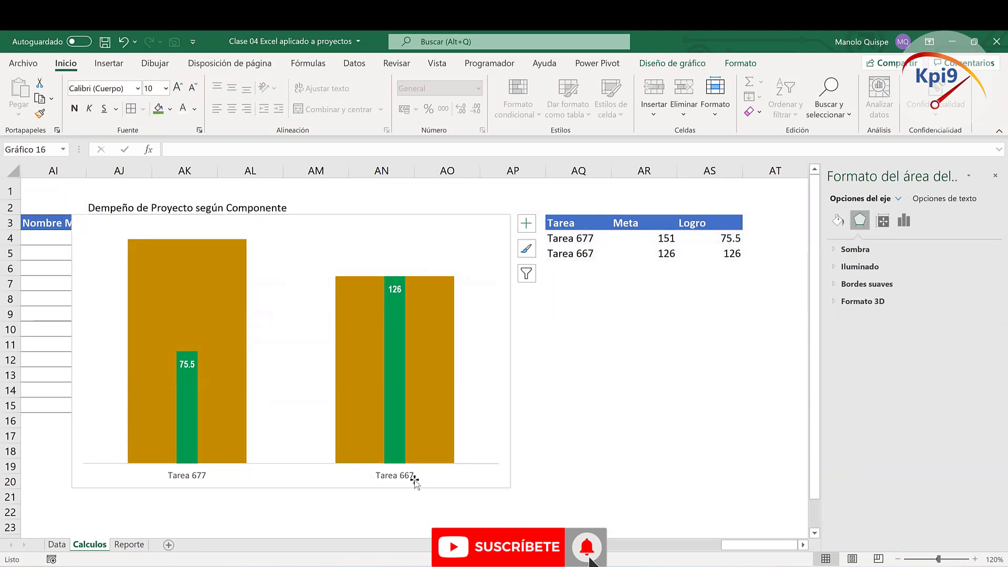
left_click(123, 42)
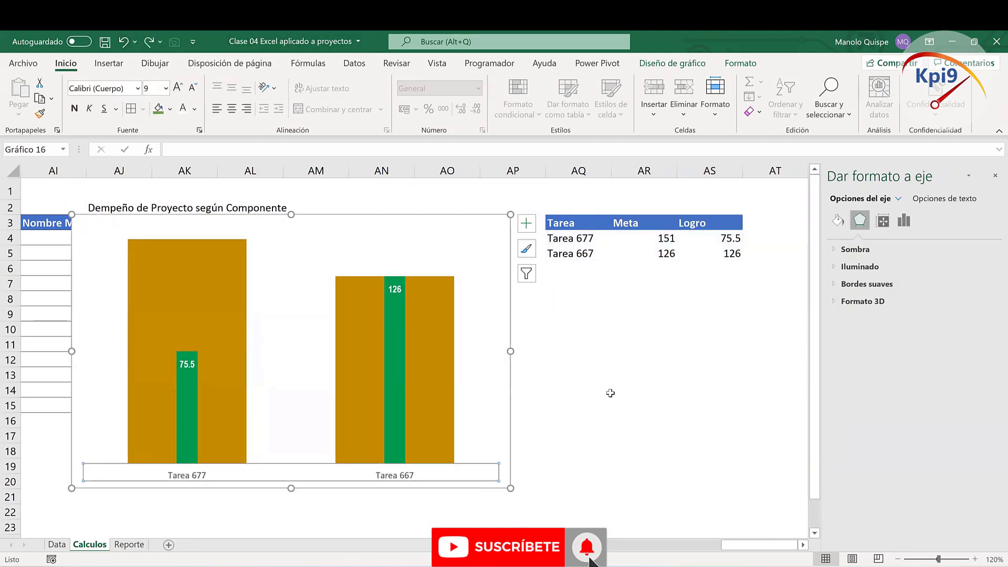
left_click(612, 391)
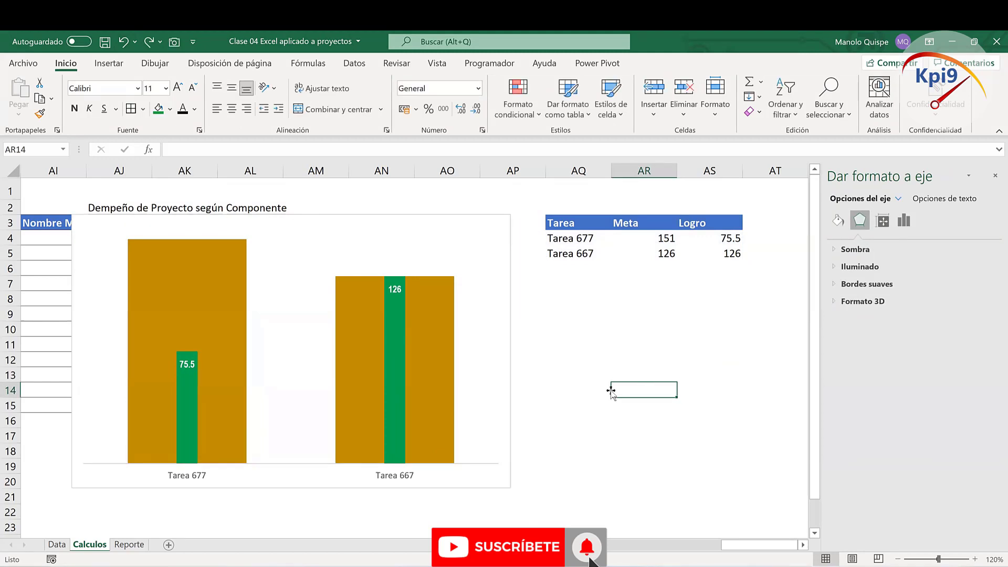
left_click(444, 370)
left_click(444, 371)
Step: Add bold Meta data labels with name and value on separate lines
right_click(446, 370)
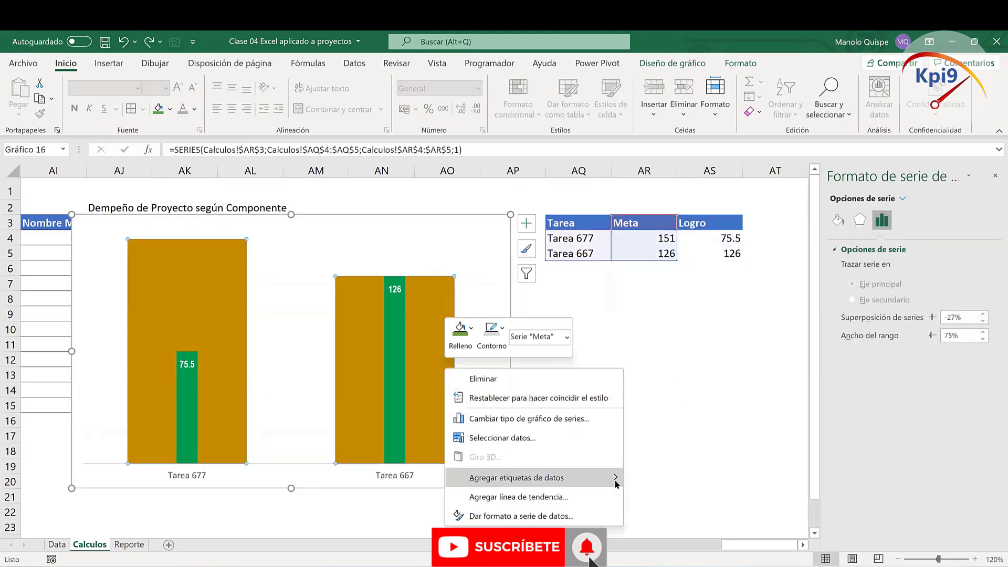
left_click(699, 477)
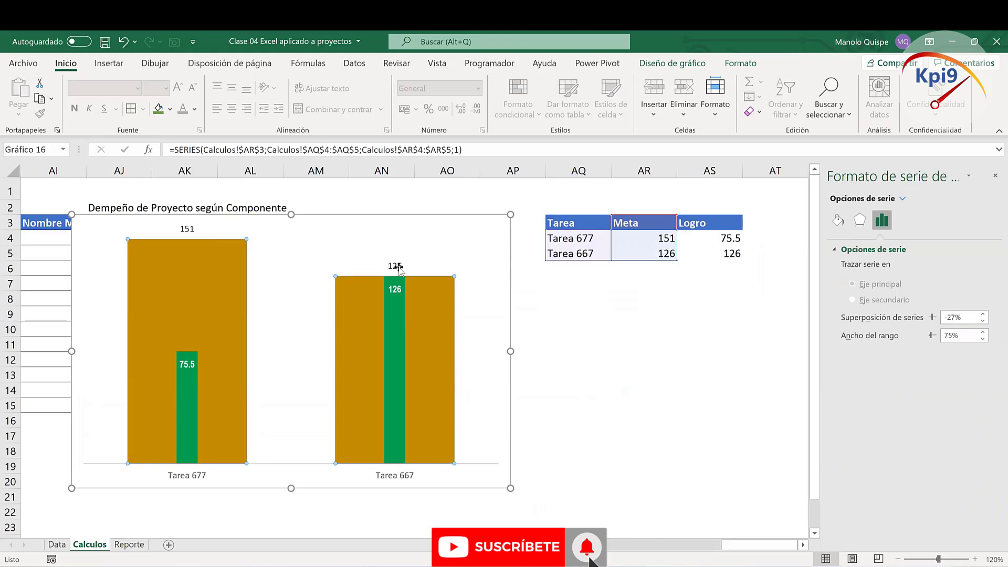
left_click(398, 266)
right_click(400, 267)
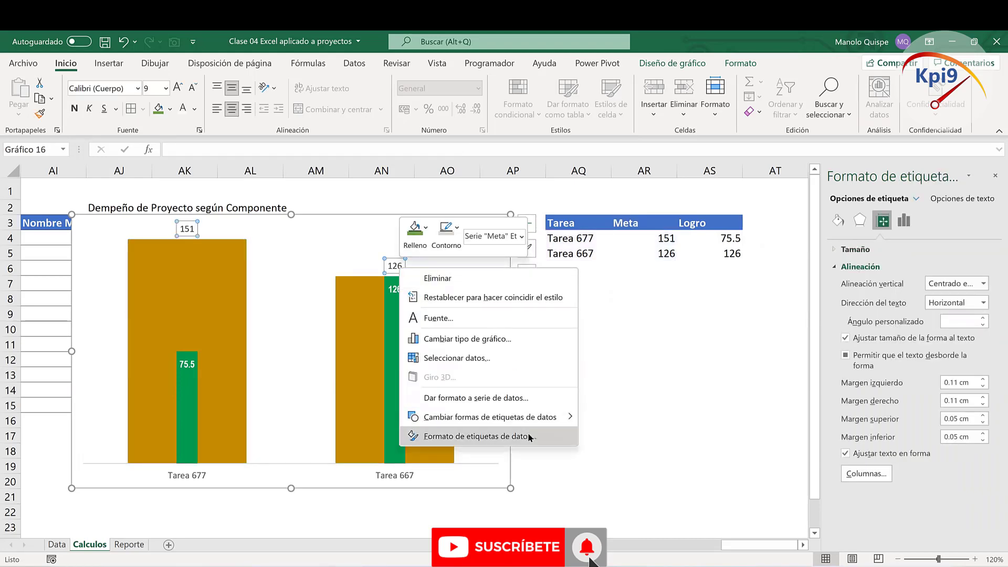
left_click(529, 437)
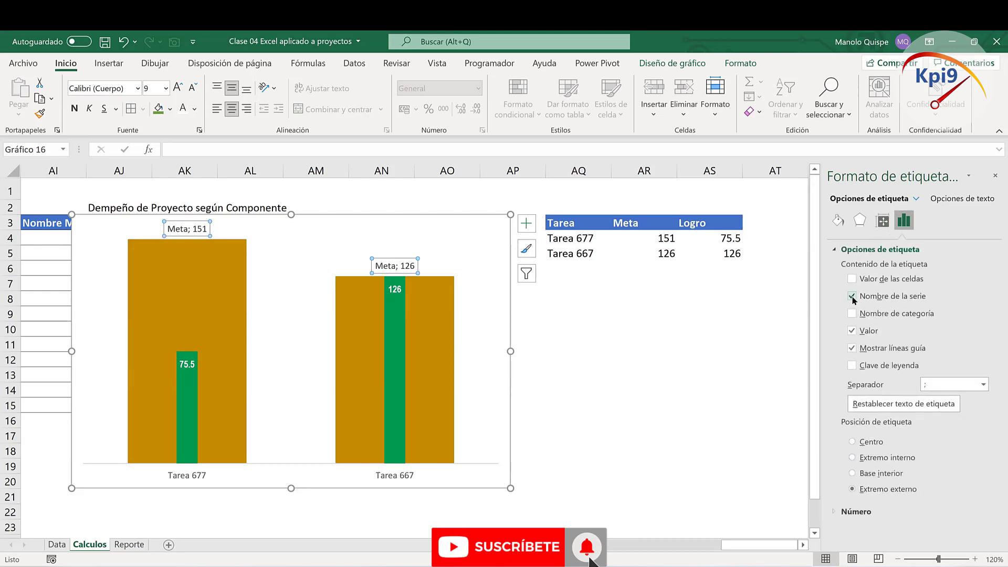
left_click(983, 384)
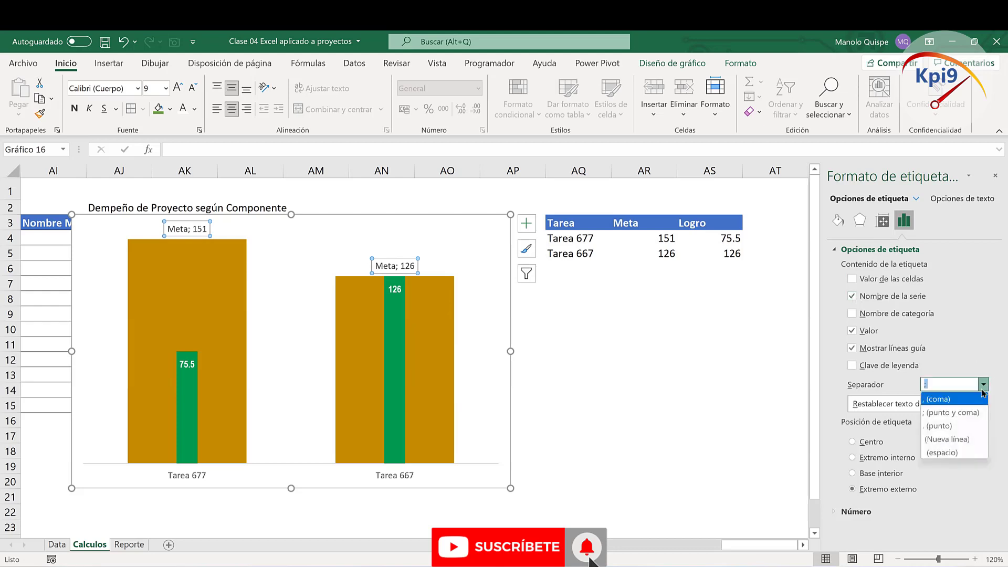
left_click(955, 440)
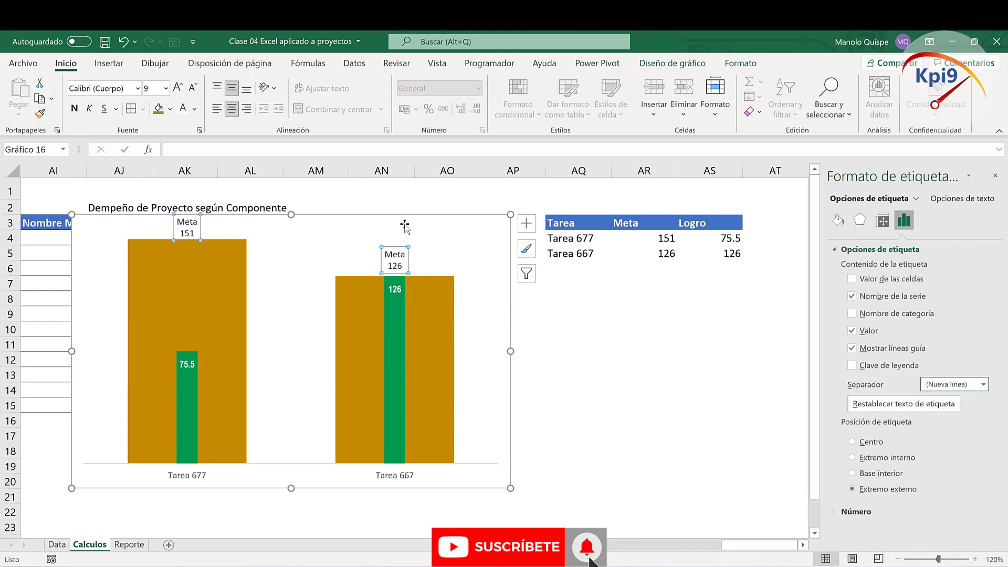
left_click(74, 109)
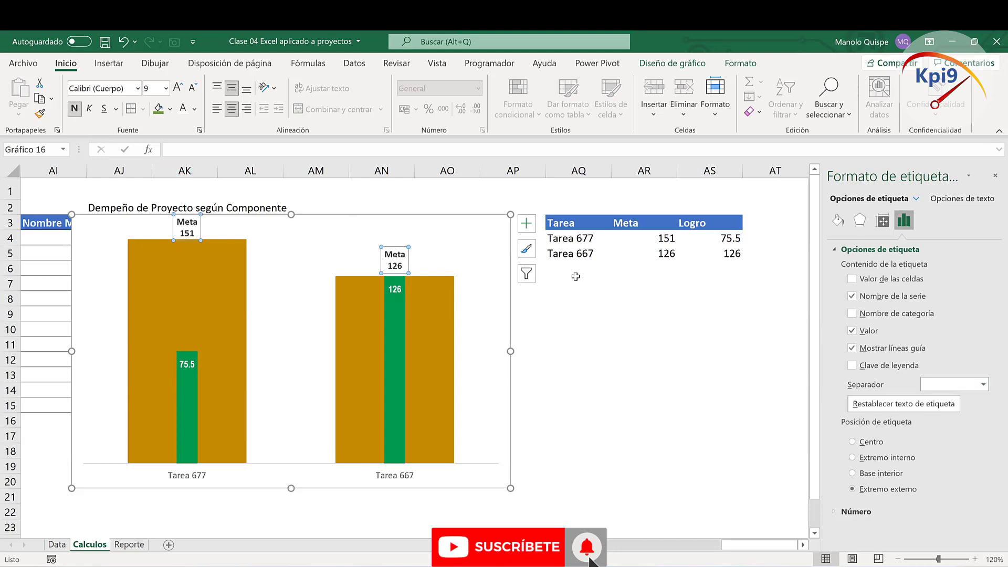
Step: Show the series name above the value on separate lines in the Logro labels
left_click(394, 290)
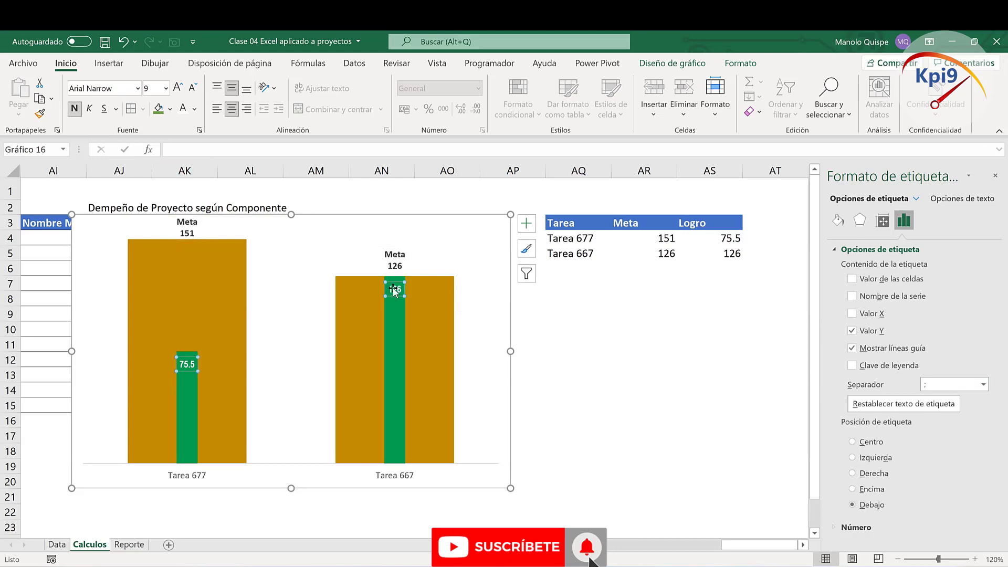
right_click(394, 290)
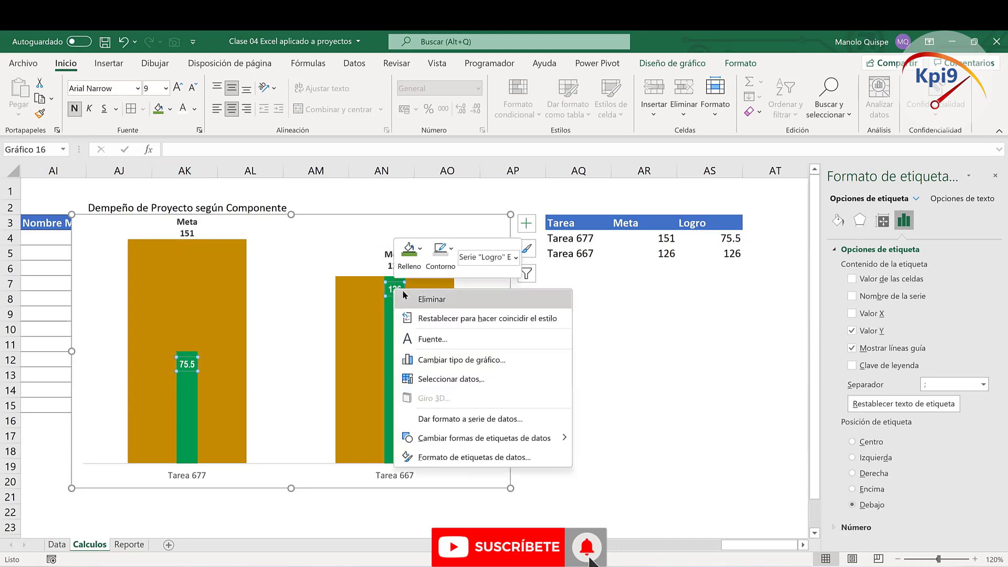
left_click(851, 296)
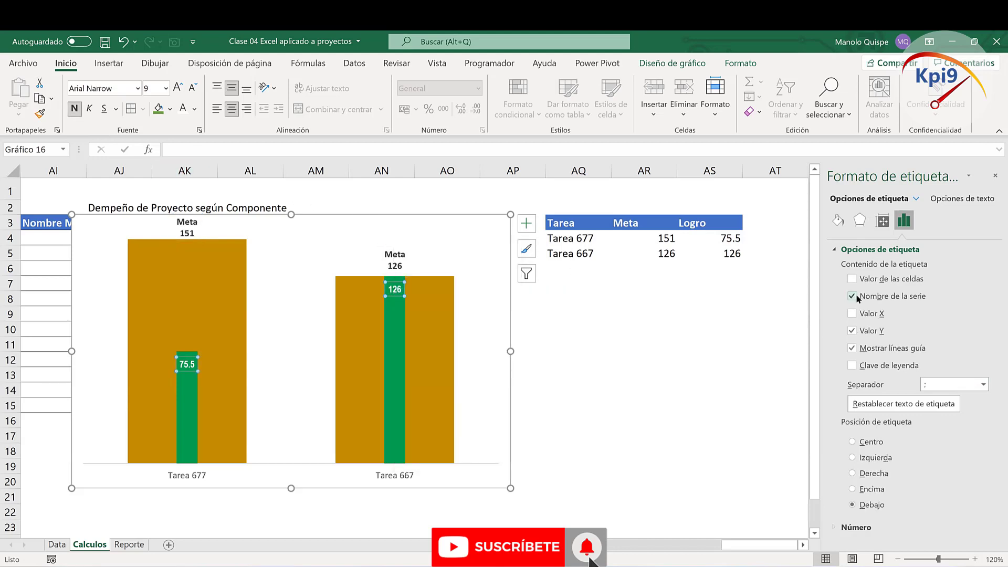
left_click(979, 386)
left_click(957, 445)
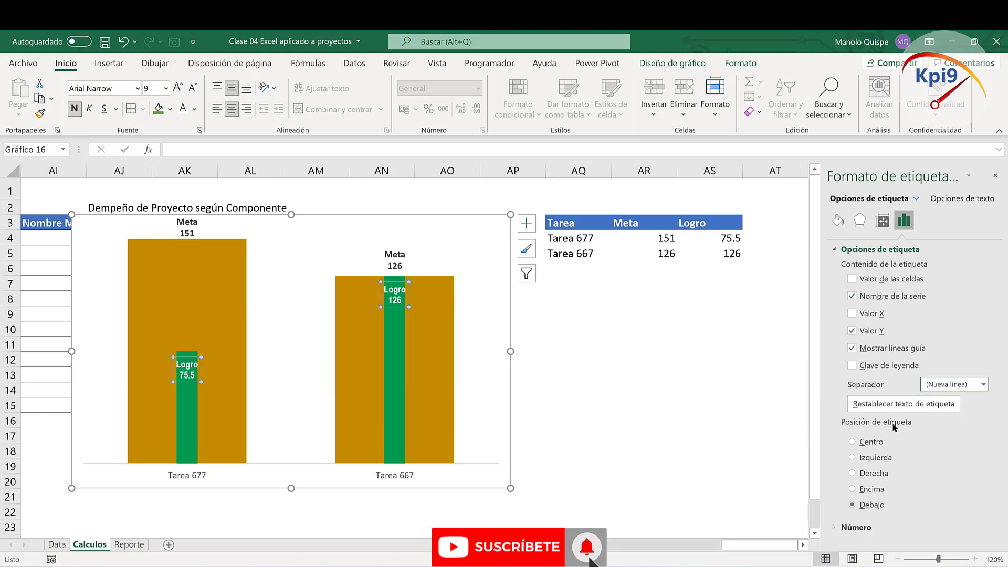
left_click(401, 341)
Step: Set the green Logro error bars' line width to 30 pt instead of 20 pt
left_click(394, 339)
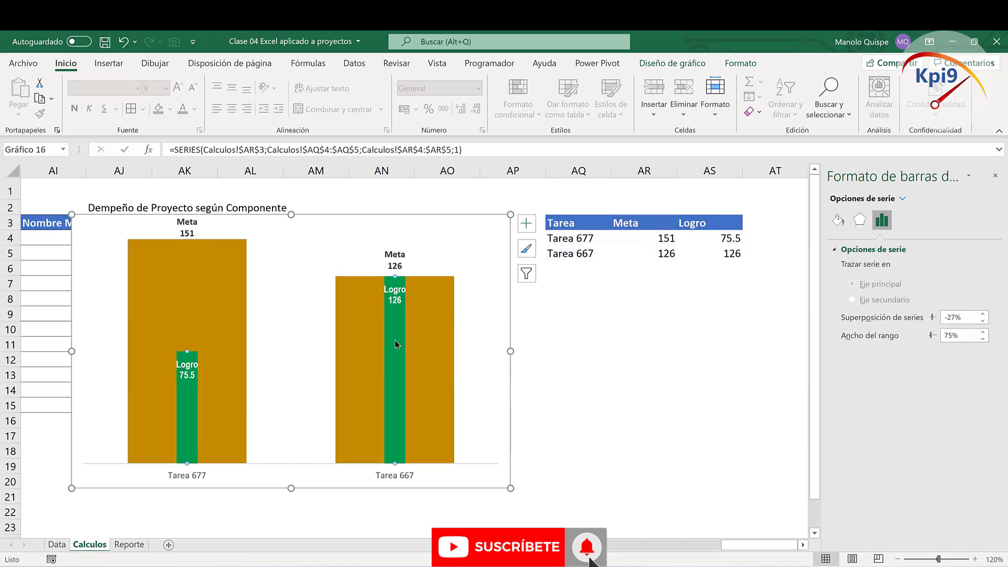
left_click(838, 220)
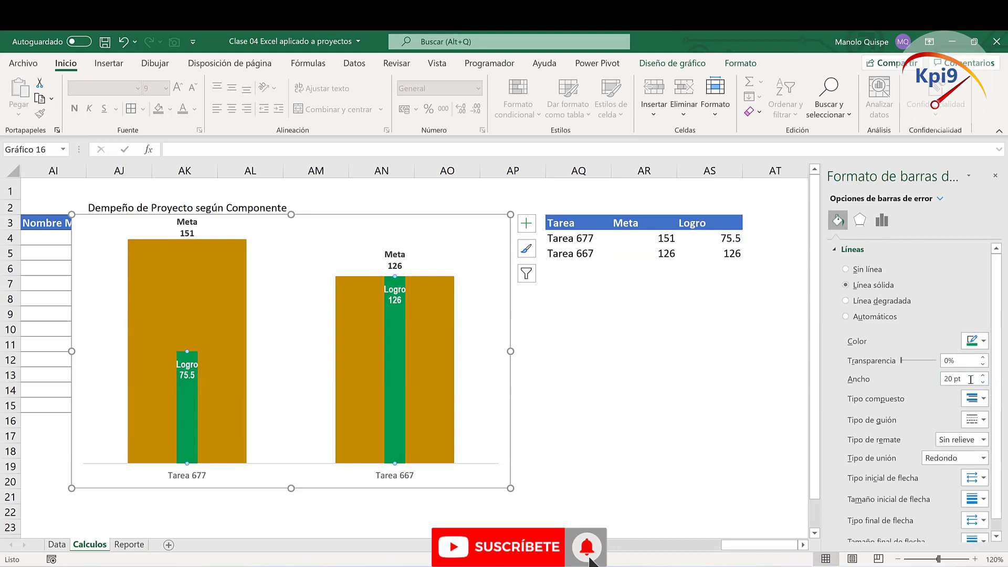
left_click_drag(970, 379, 925, 380)
type("30")
key("Return")
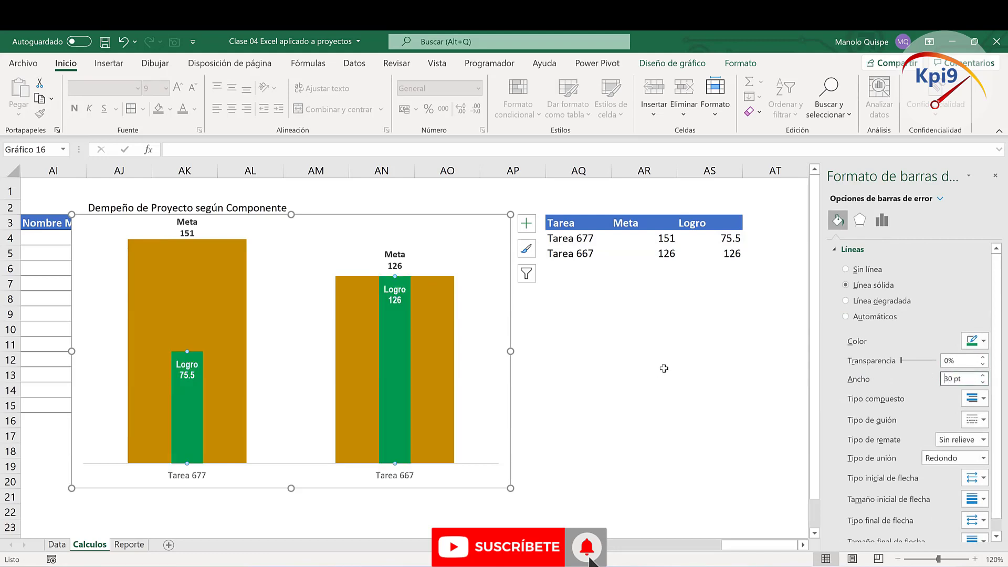
left_click(675, 383)
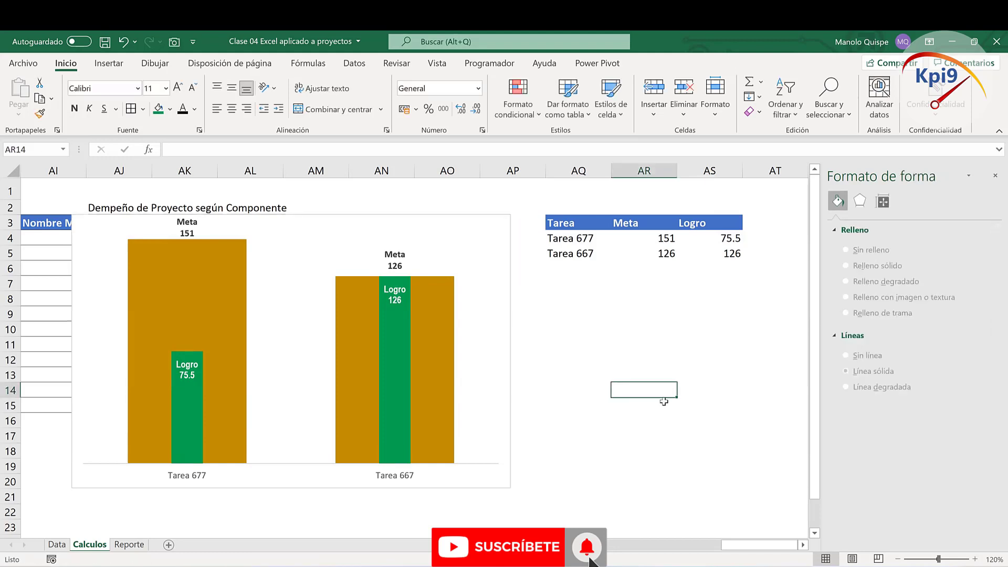
Step: Enter the heading 'Alcance de Metas' in cell AQ2 above the Tarea/Meta/Logro table
left_click(579, 206)
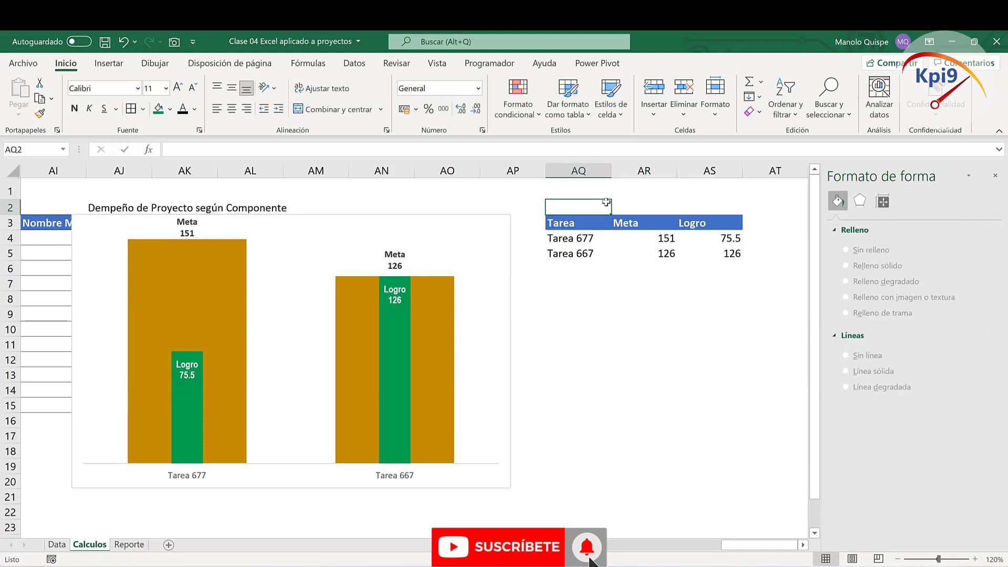
type("Alcance d")
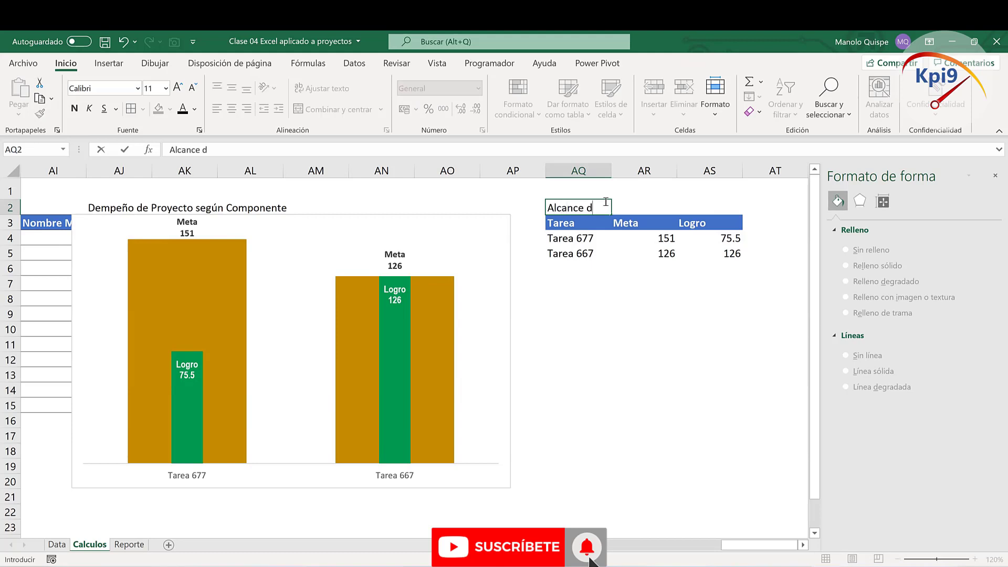
type("e Metas")
key("Return")
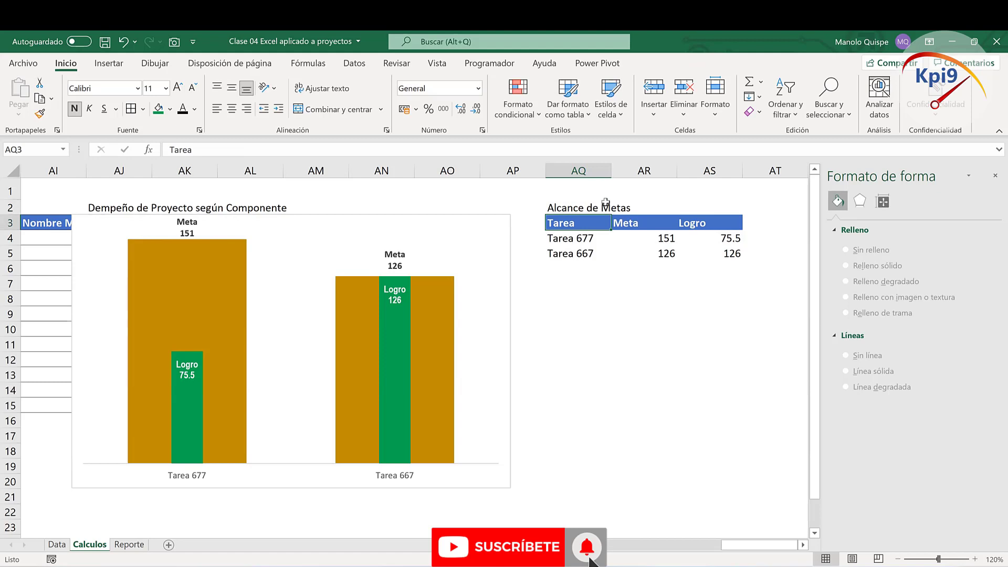
left_click(478, 218)
Step: Add a chart title linked to cell AQ2 ('Alcance de Metas')
left_click(526, 223)
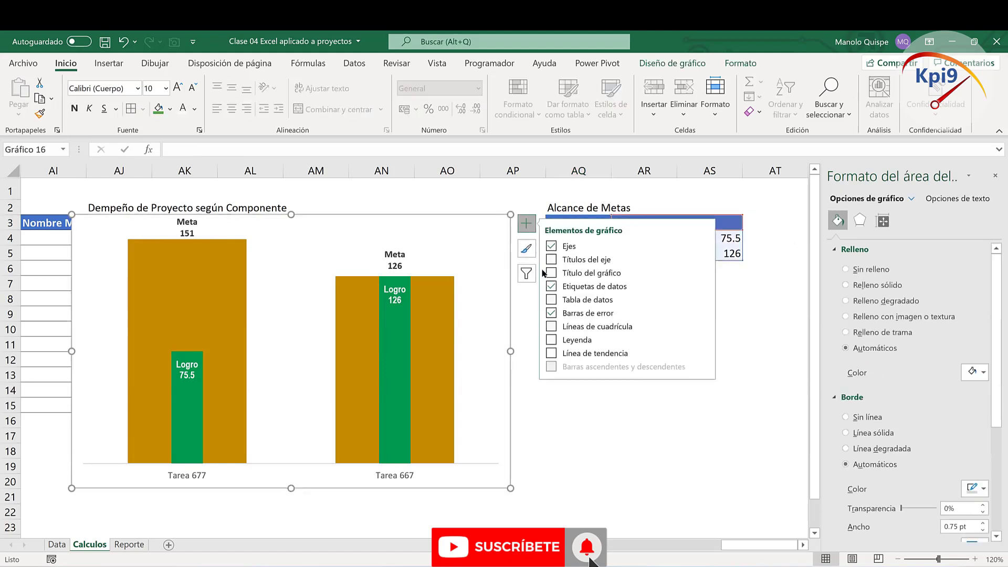
left_click(551, 273)
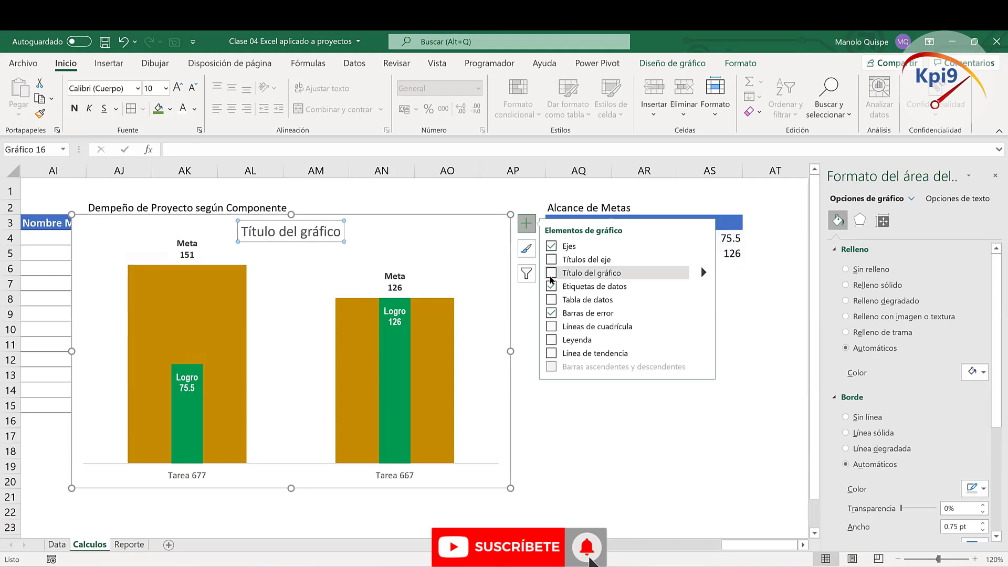
left_click(333, 240)
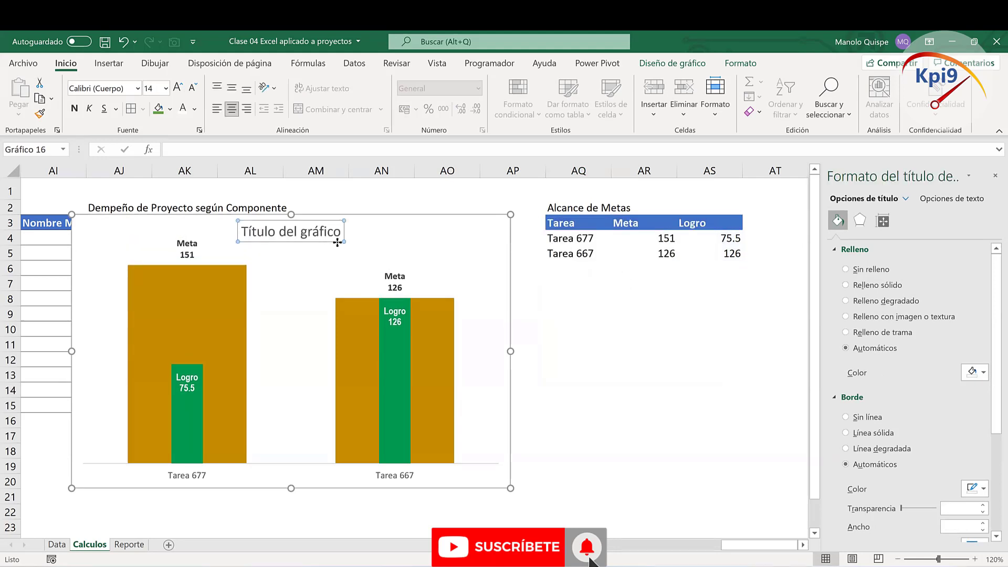
left_click(212, 149)
type("=")
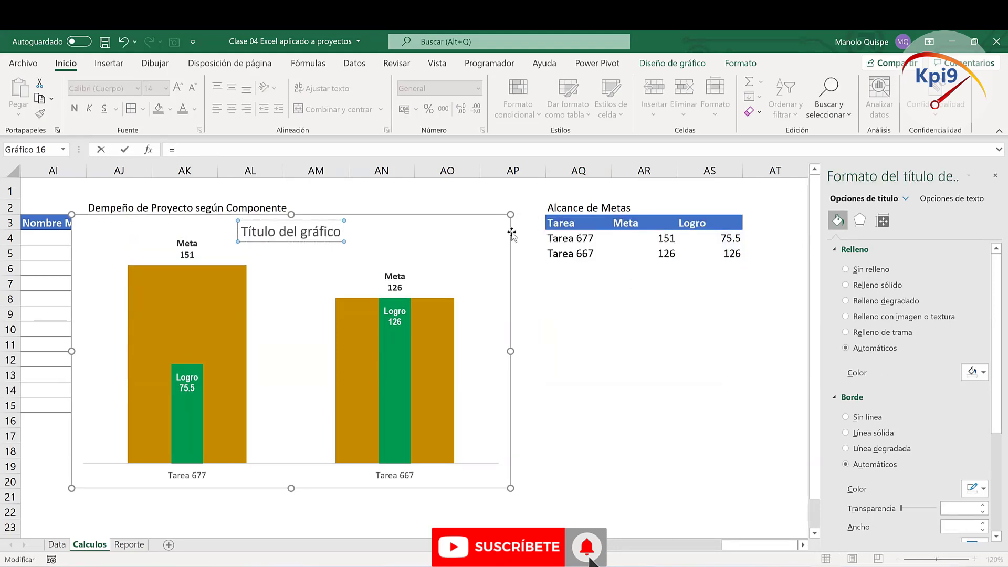
left_click(567, 210)
key("Return")
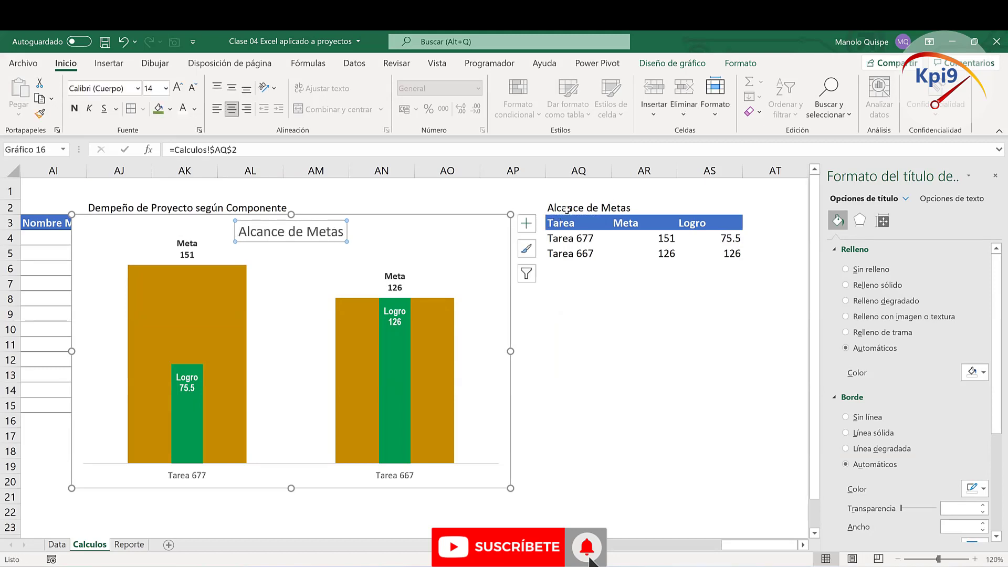
Step: Make the title bold 11 pt Arial Narrow and shift the chart slightly down
left_click(192, 90)
left_click(193, 91)
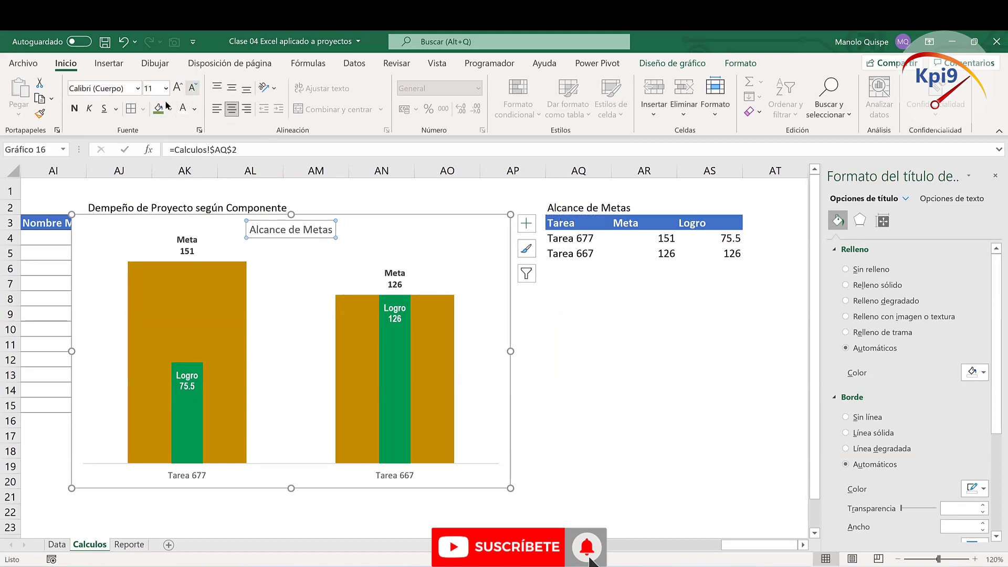
left_click(74, 108)
left_click(137, 89)
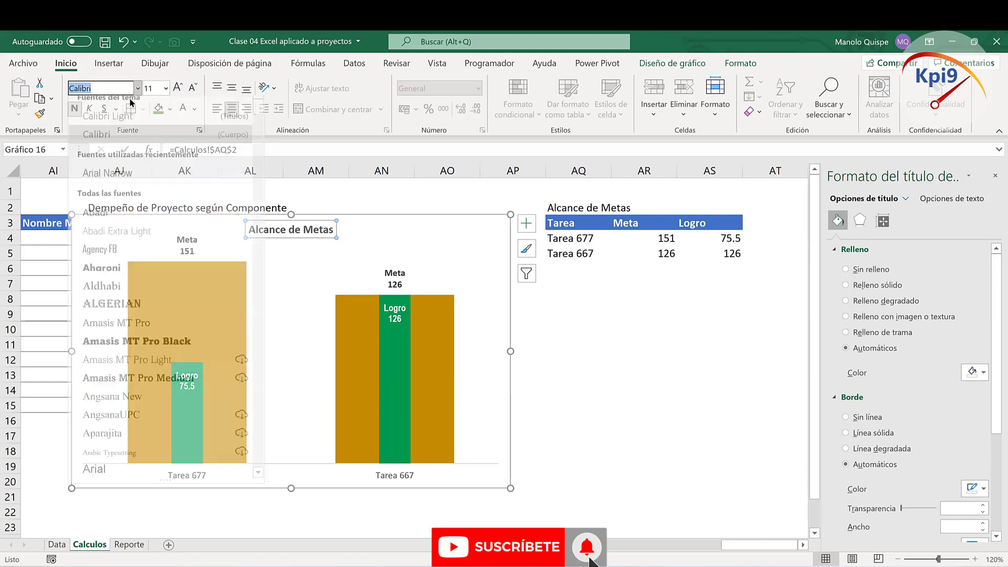
left_click(116, 189)
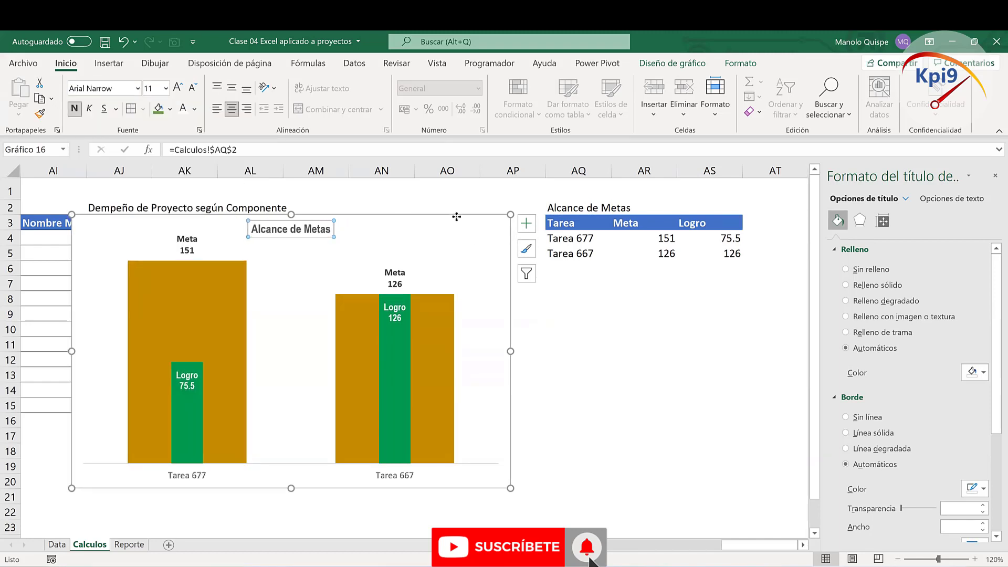
left_click_drag(454, 229, 446, 245)
left_click(584, 390)
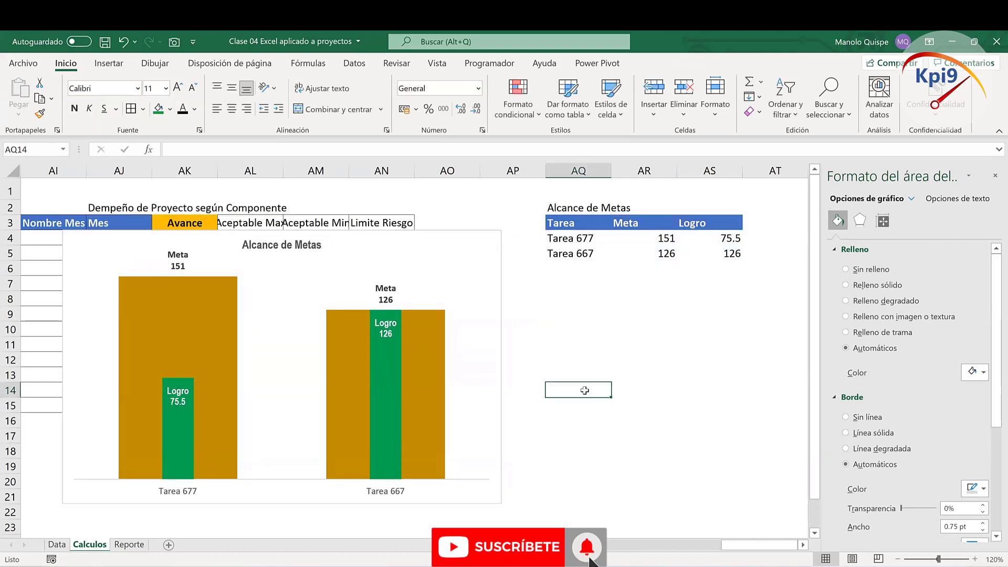
Step: Make the Tarea 677 and Tarea 667 axis labels bold with Ctrl+N
left_click(403, 494)
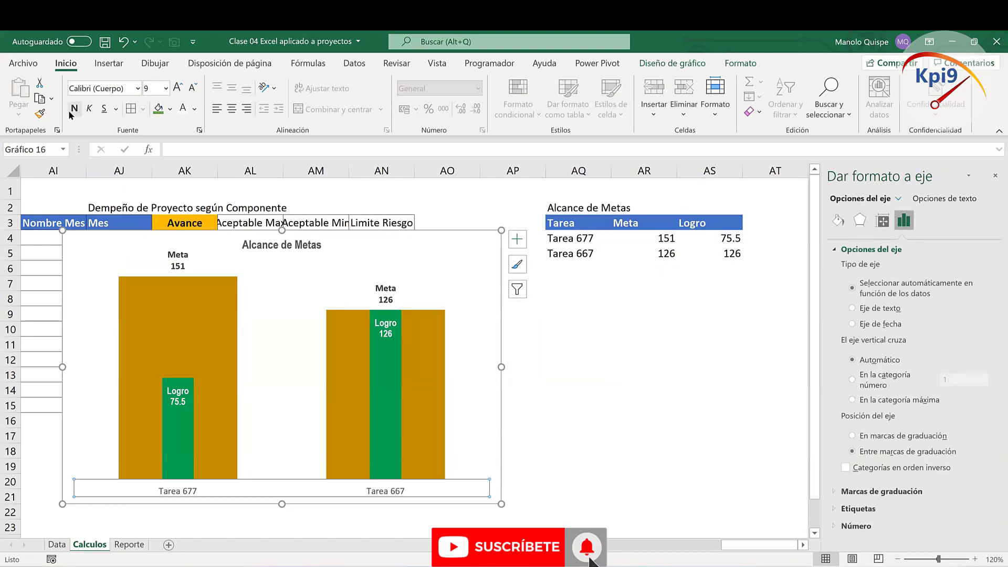
key("ctrl+n")
left_click(678, 400)
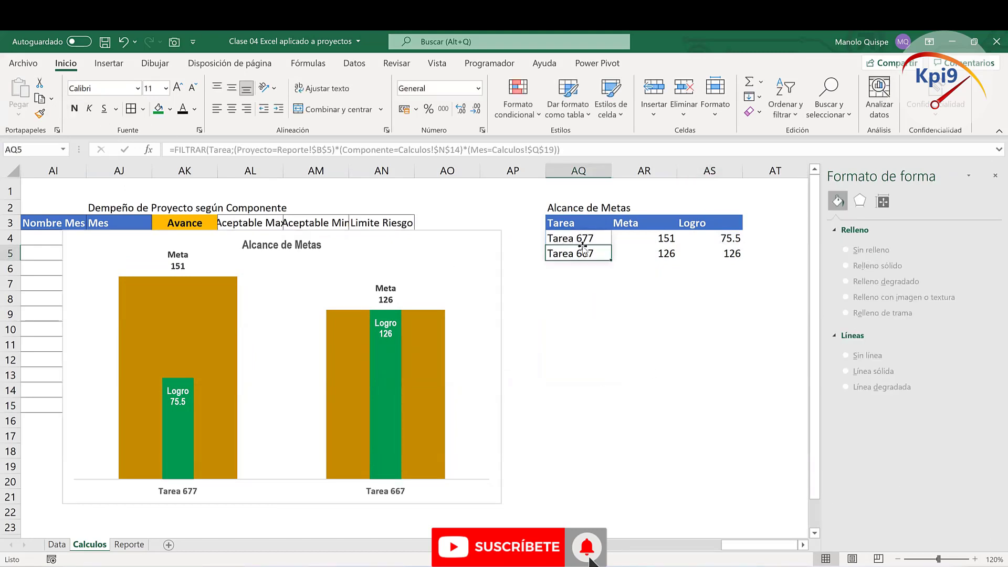
Step: Select cell AQ4 and go to the Fórmulas tab for the name tools
left_click(582, 249)
left_click(580, 239)
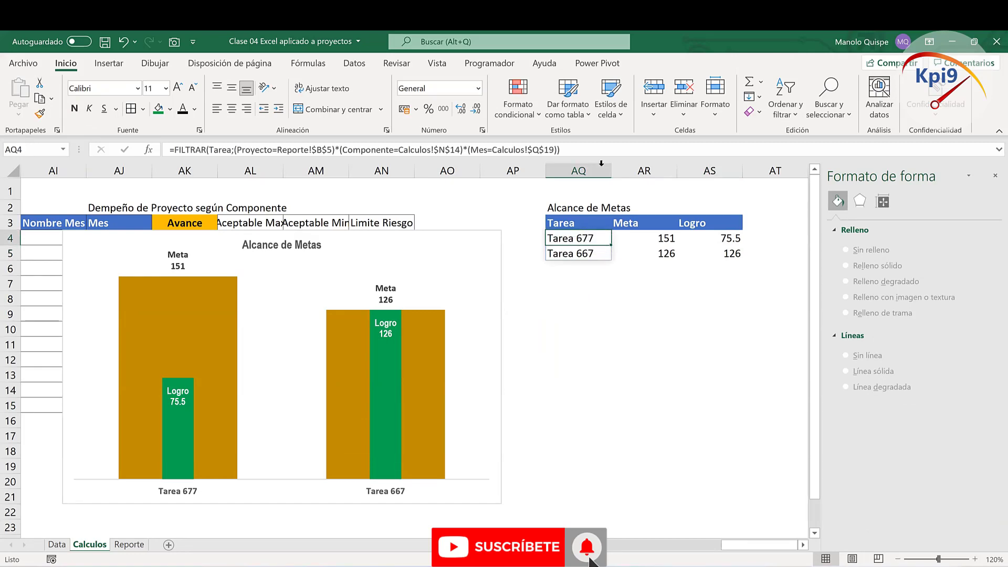
left_click(309, 63)
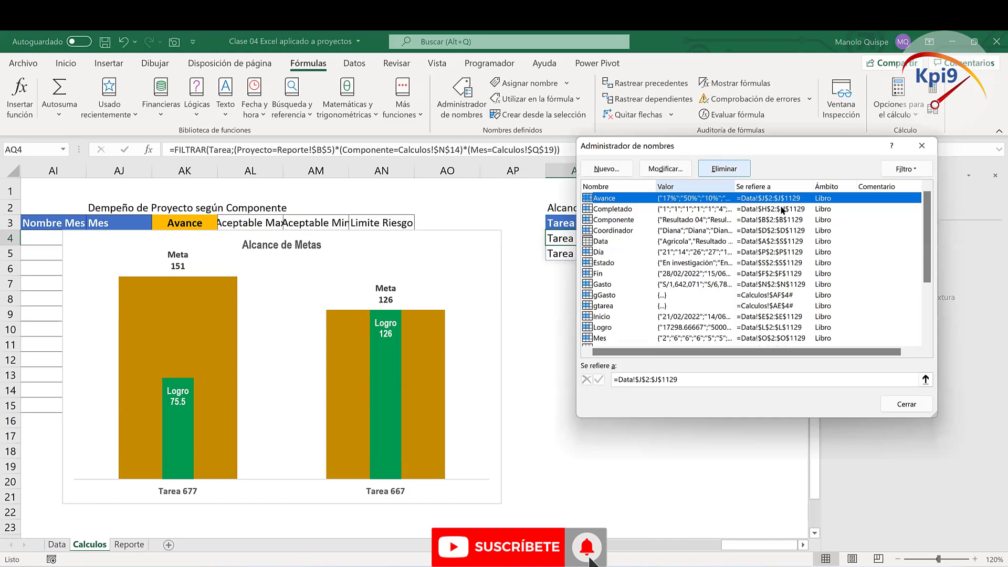
Step: Define the name Mtarea referring to =Calculos!$AQ$4#
key("Escape")
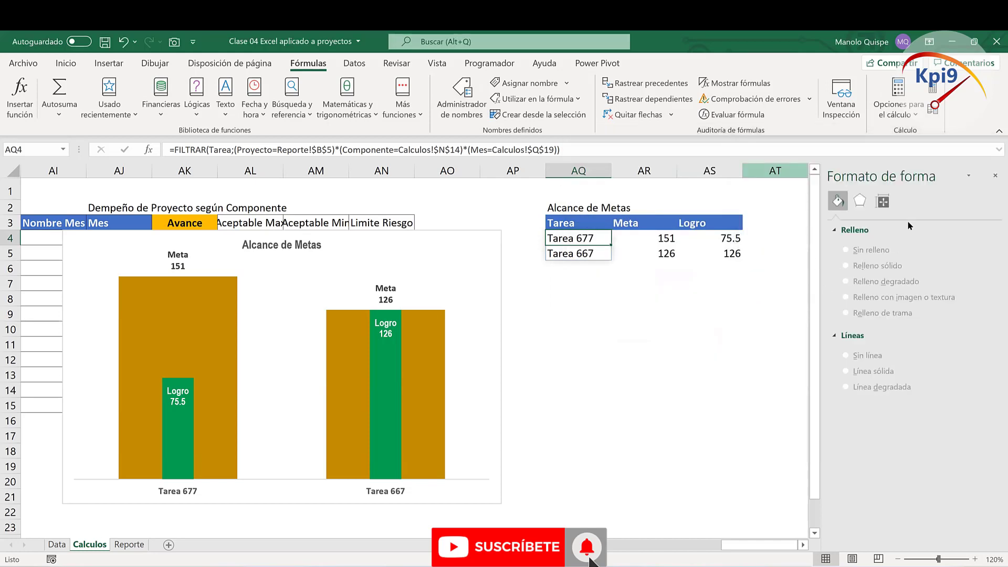
left_click_drag(857, 209, 819, 244)
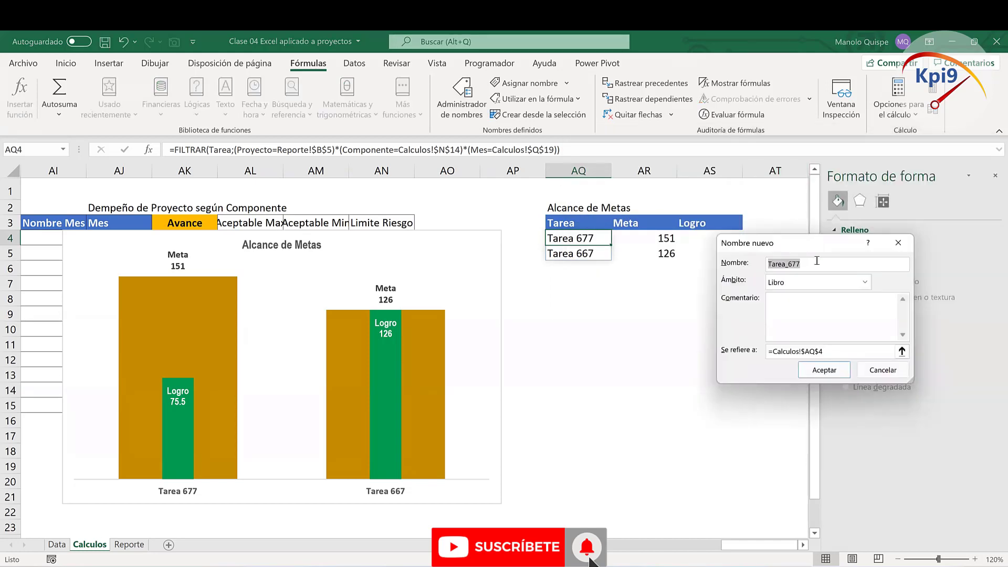
type("m")
left_click(901, 351)
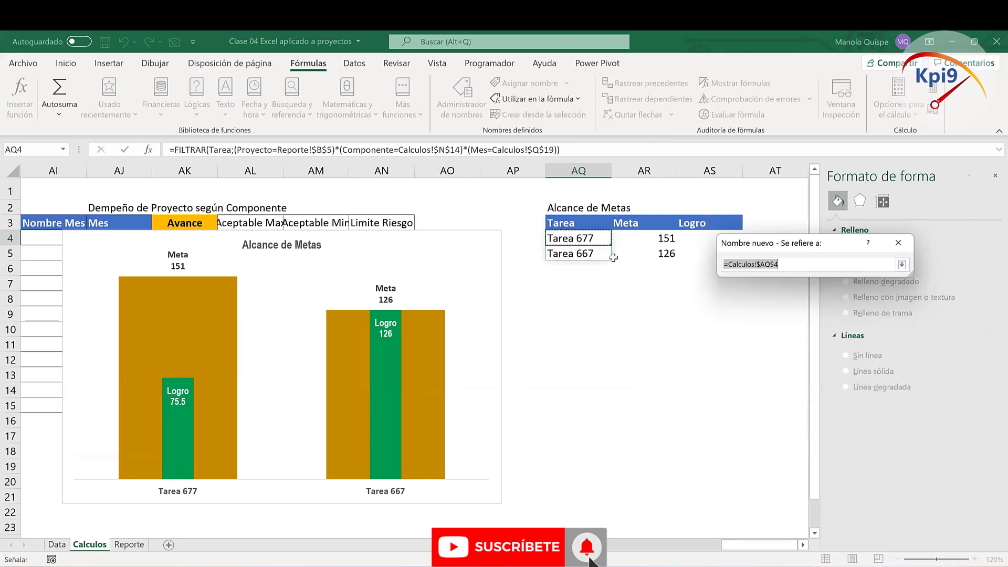
left_click(581, 239)
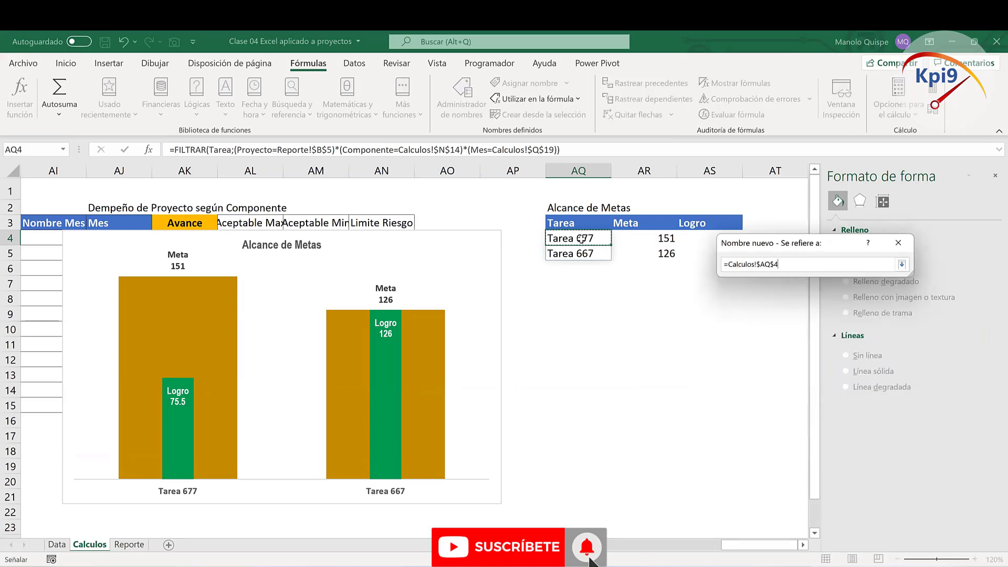
type("#")
left_click(901, 264)
left_click(834, 373)
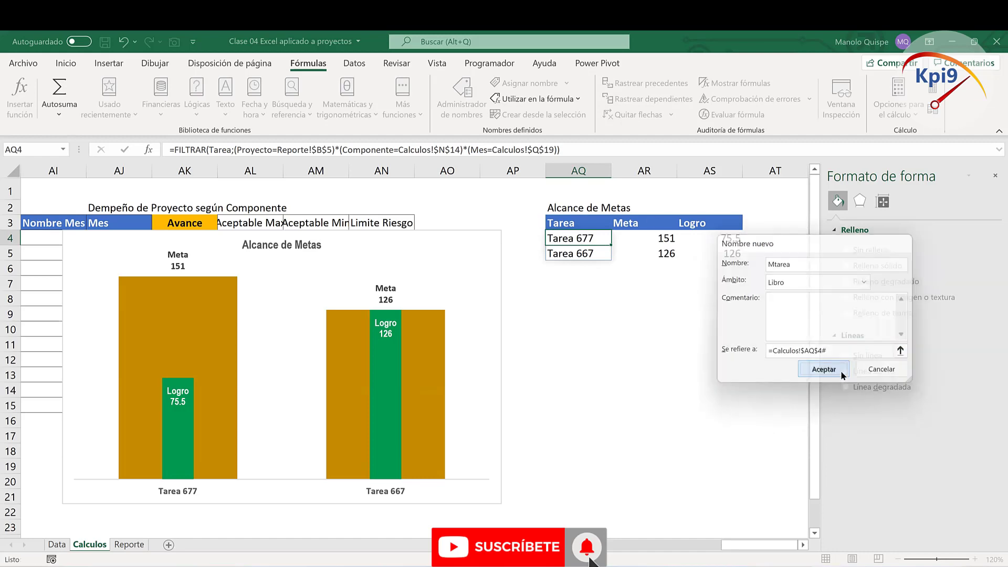
Step: Define the name MMeta referring to =Calculos!$AR$4#
left_click(664, 200)
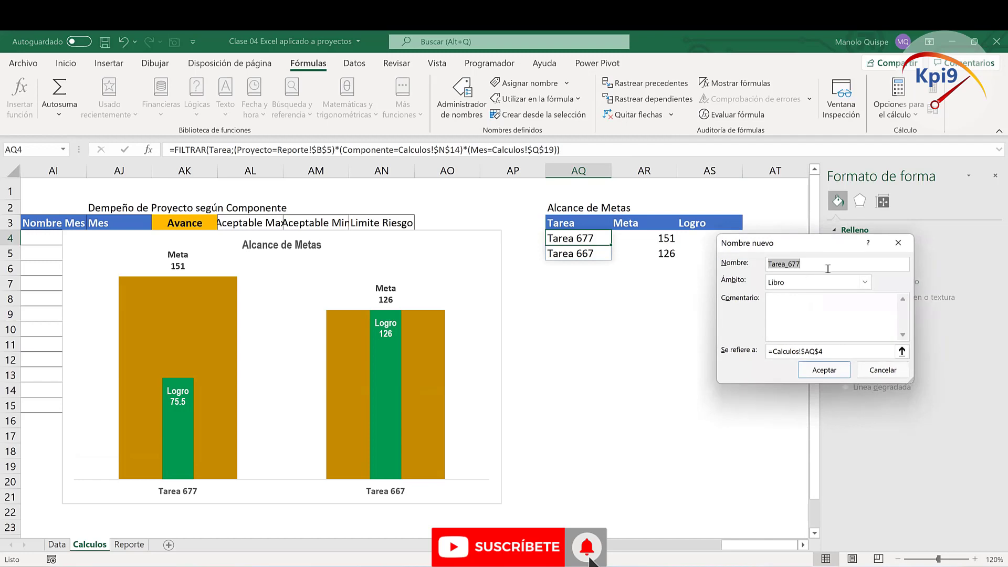
type("M")
type("Meta")
left_click(902, 355)
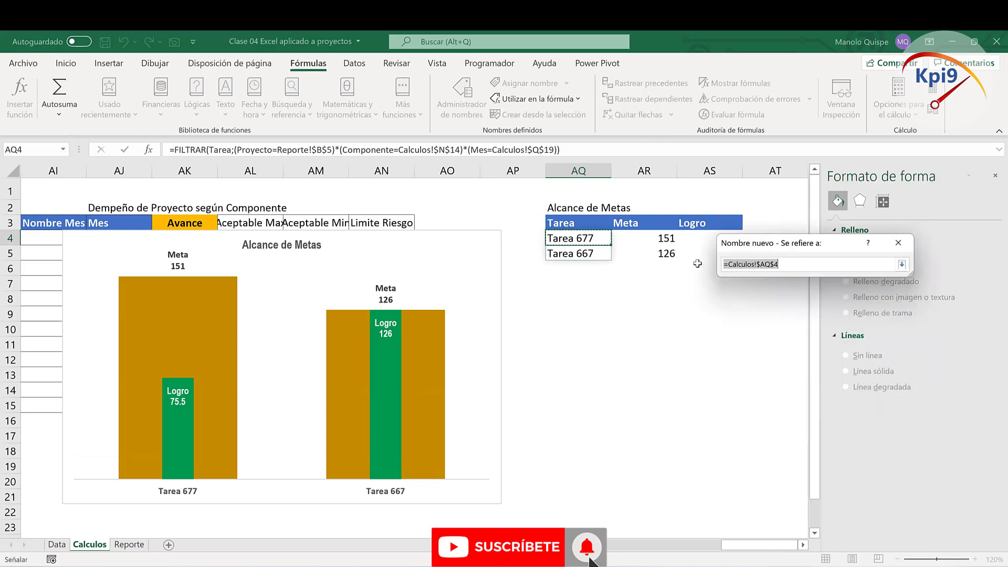
left_click(641, 239)
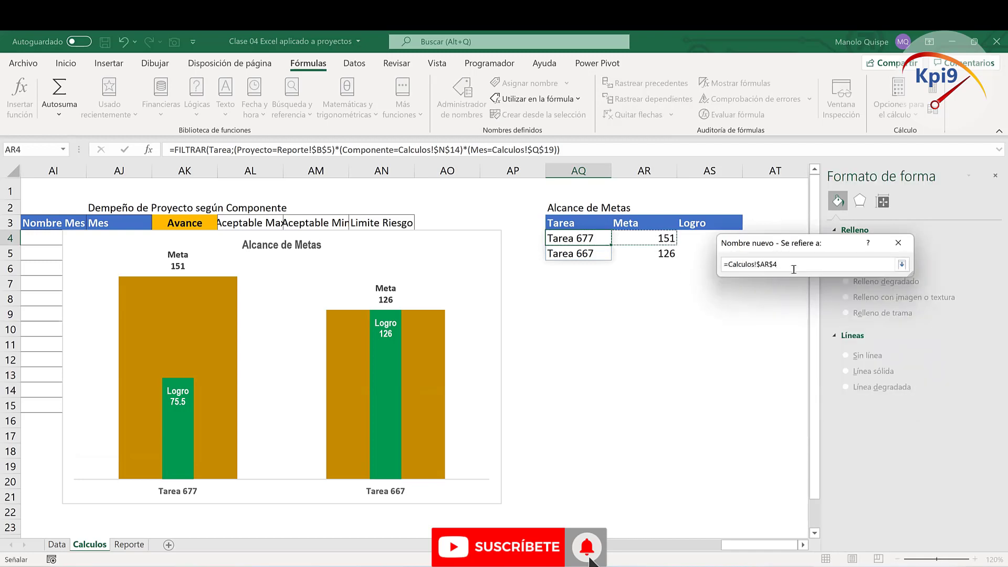
type("#")
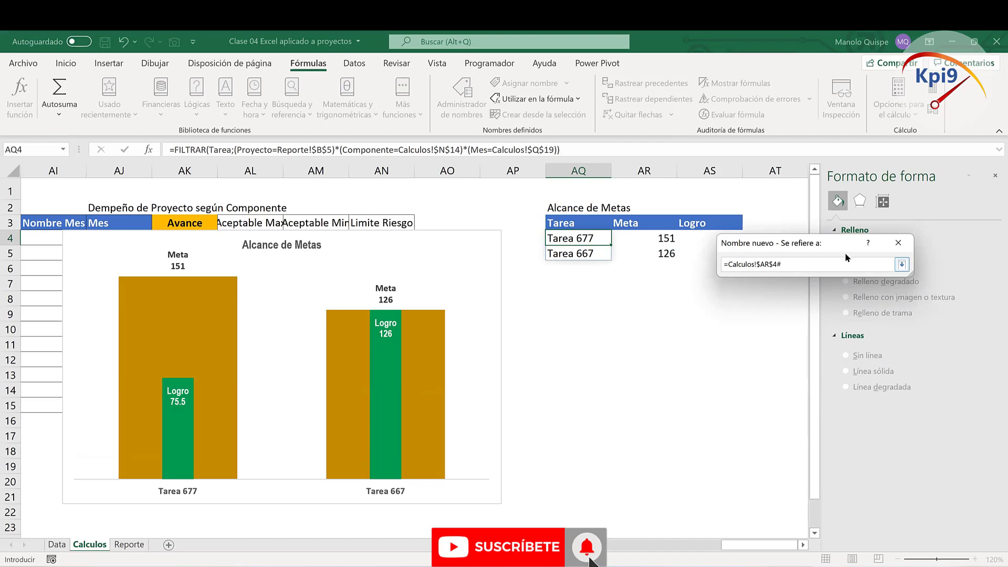
left_click(901, 264)
left_click(851, 368)
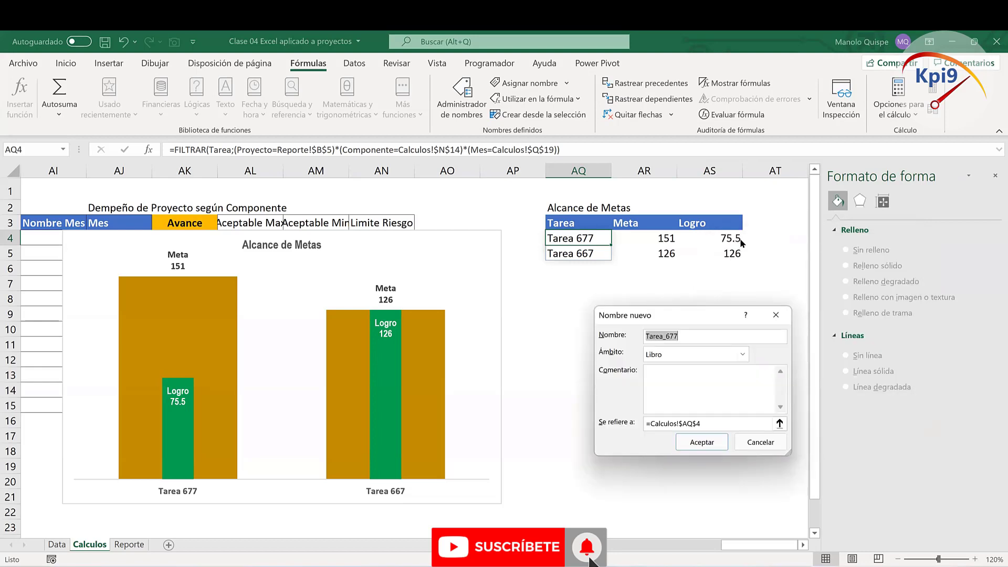
Step: Define the name Mlogro referring to =Calculos!$AS$4# and close Name Manager
type("M")
type("logro")
left_click(780, 424)
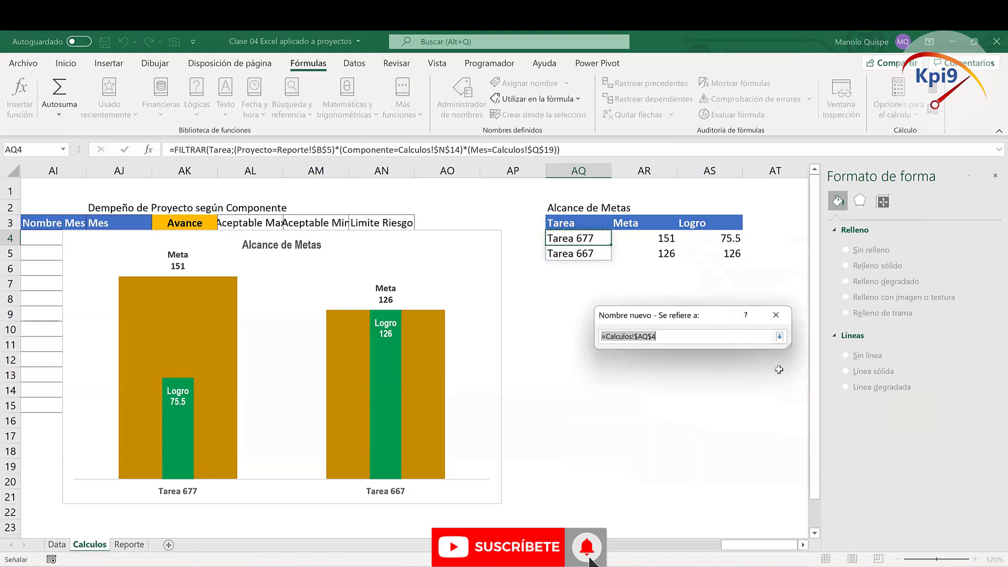
left_click(730, 238)
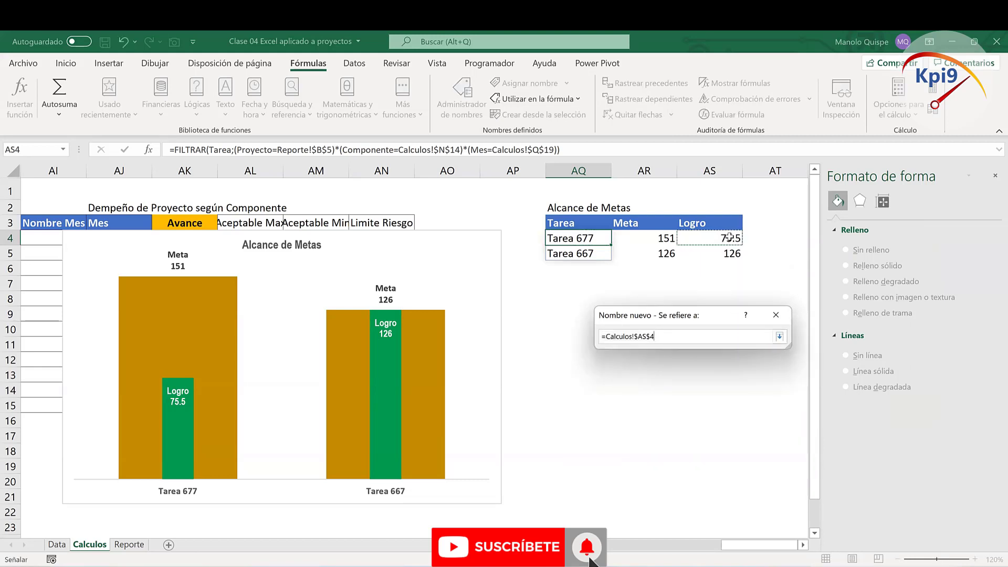
type("#")
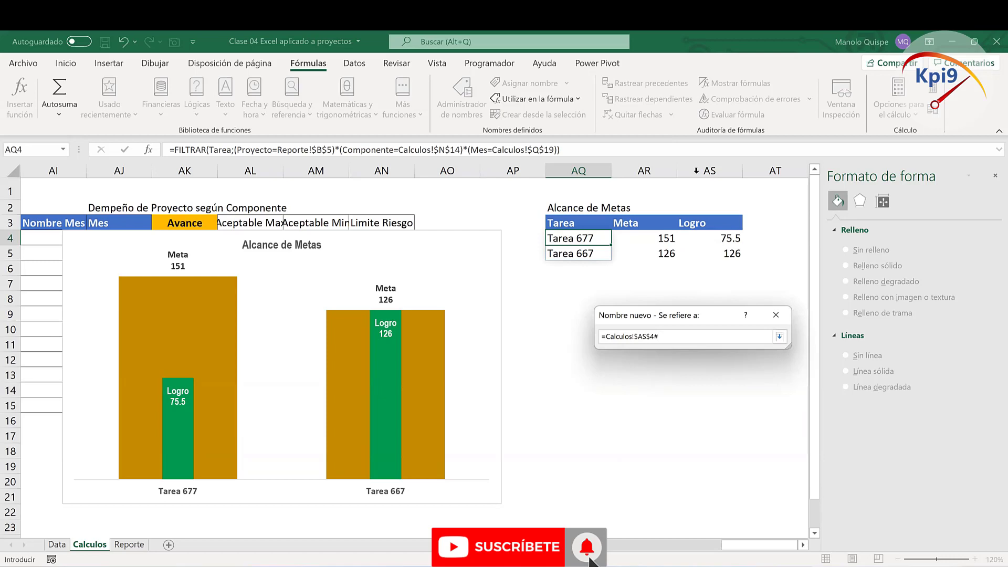
left_click(780, 335)
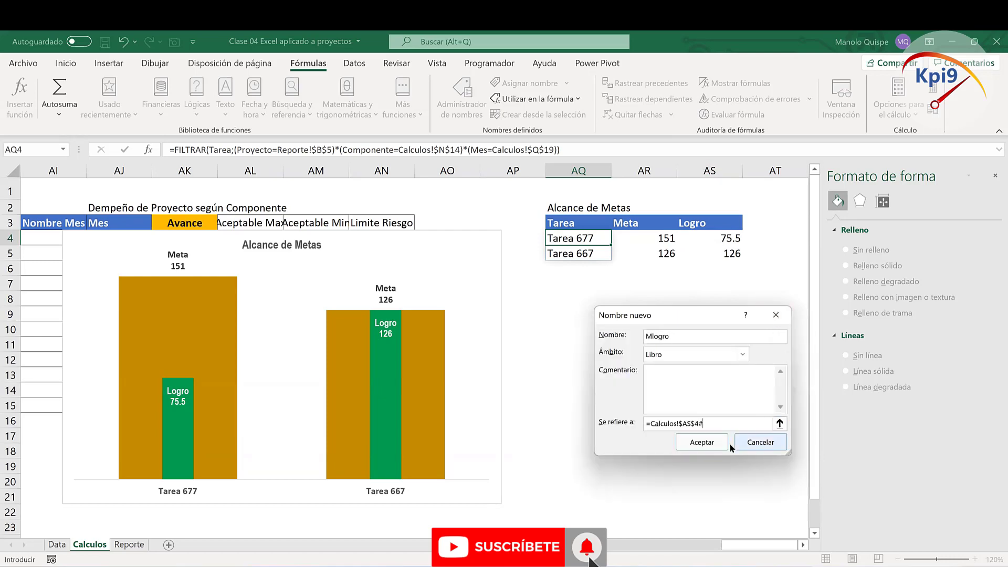
left_click(720, 442)
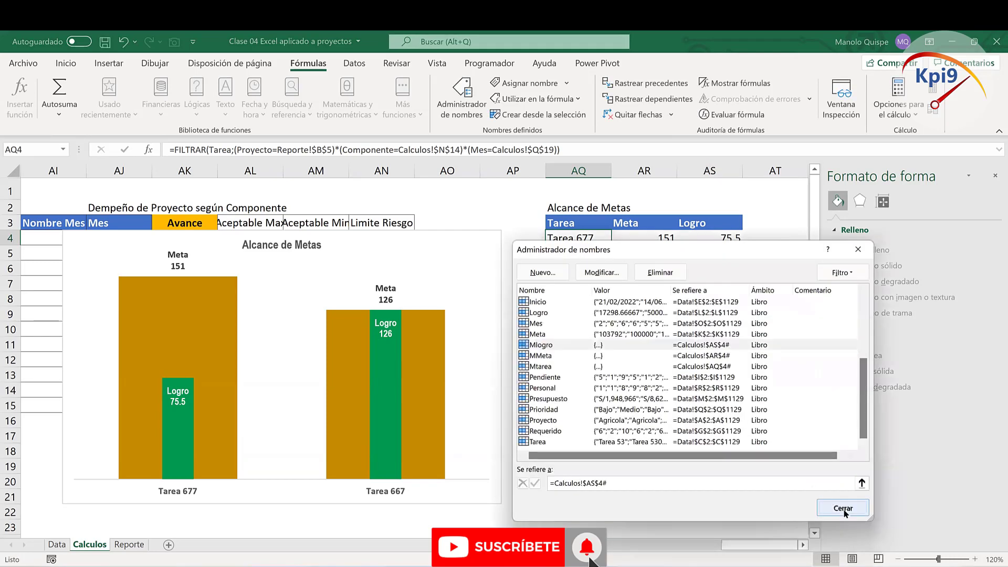
left_click(840, 509)
left_click(439, 365)
Step: Point the chart's category axis labels to the named range Mtarea
right_click(439, 365)
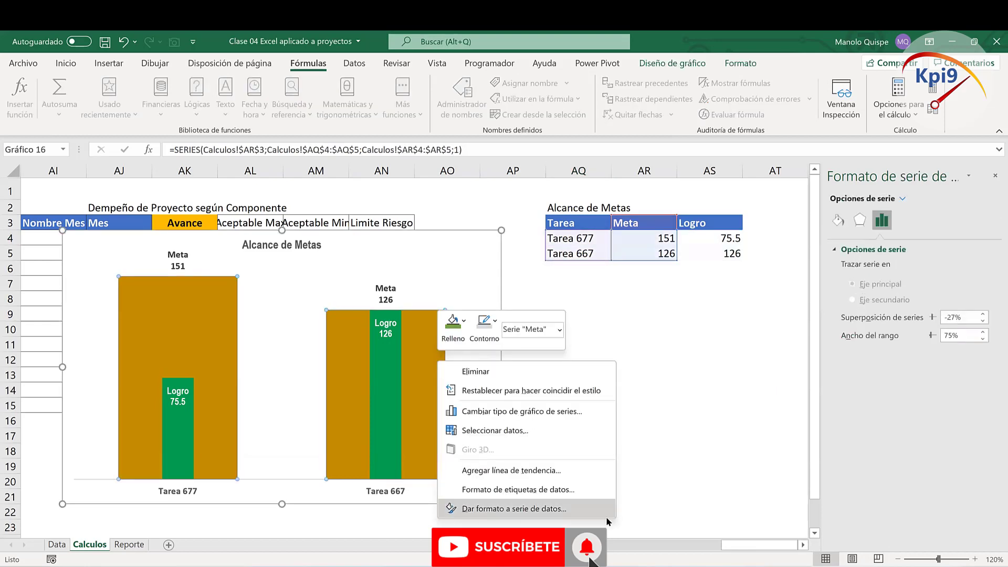
left_click(611, 431)
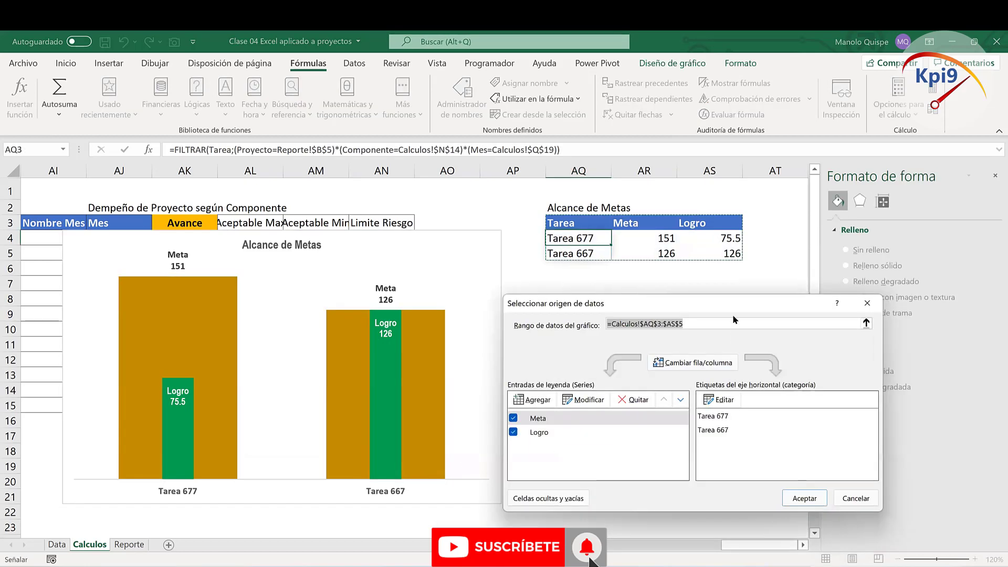
left_click_drag(730, 306, 774, 313)
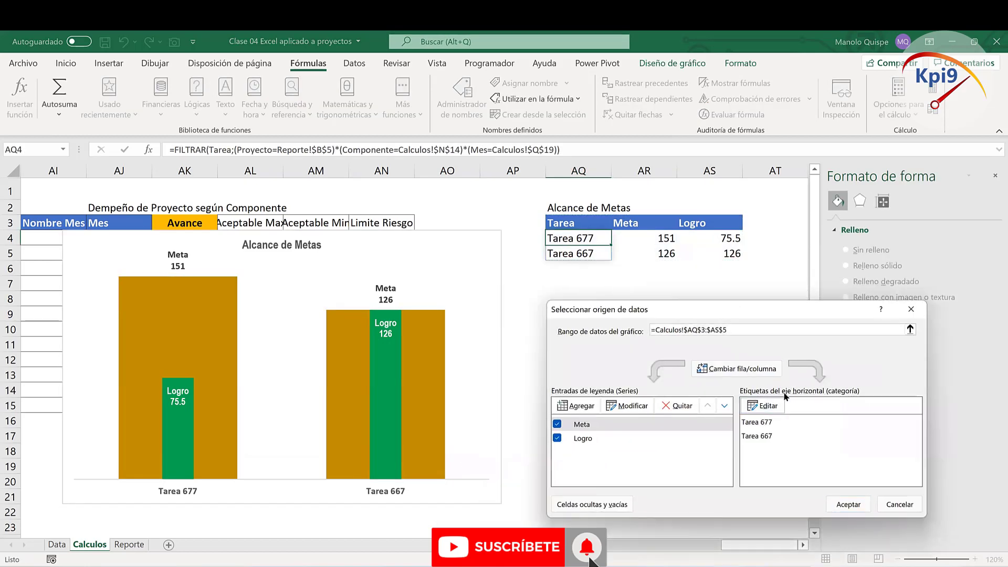
left_click(763, 406)
left_click(685, 404)
key("BackSpace")
key("BackSpace")
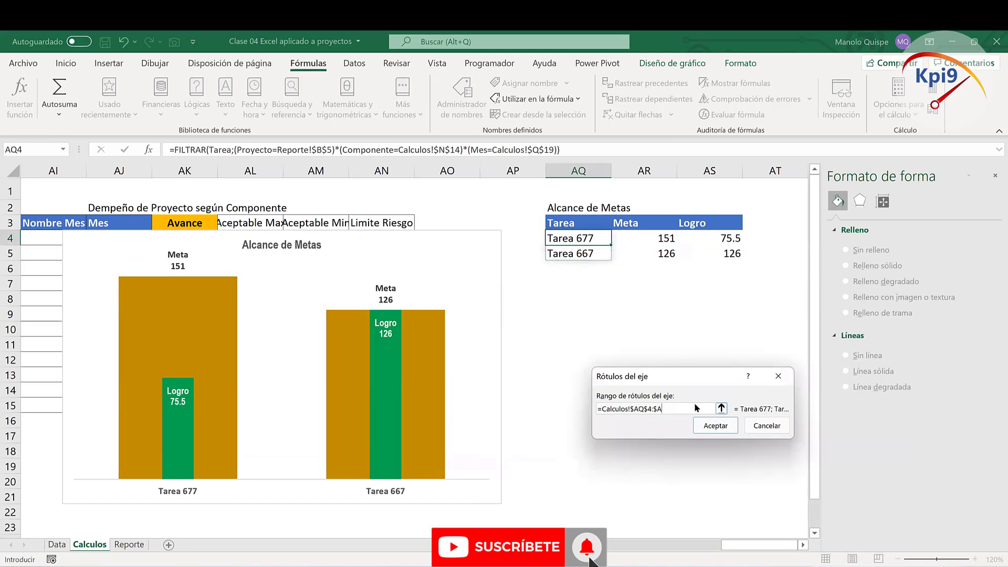
key("BackSpace")
key("BackSpace")
key("BackSpace")
key("BackSpace")
key("BackSpace")
key("BackSpace")
key("BackSpace")
key("BackSpace")
key("BackSpace")
key("F3")
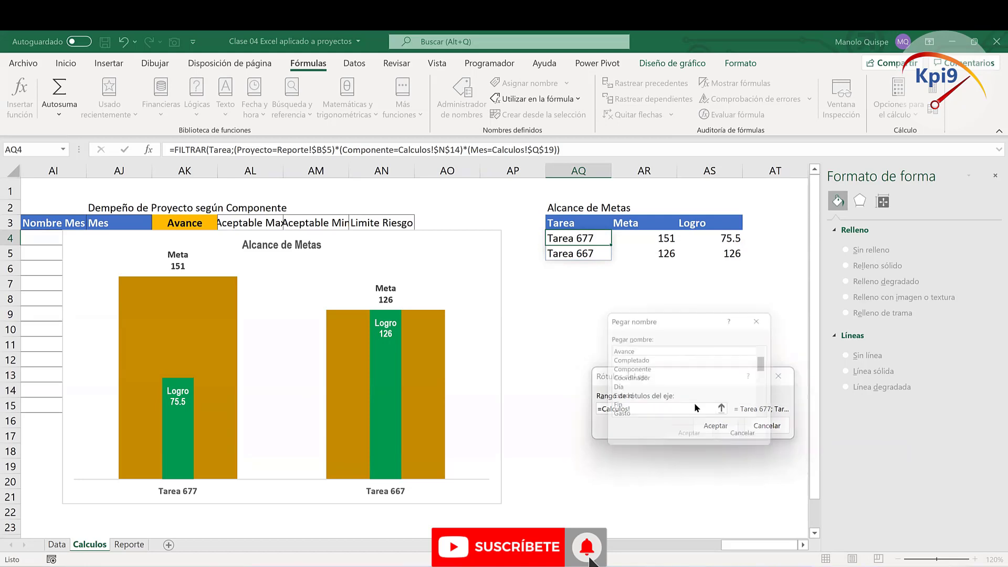
scroll(691, 387, "down", 2)
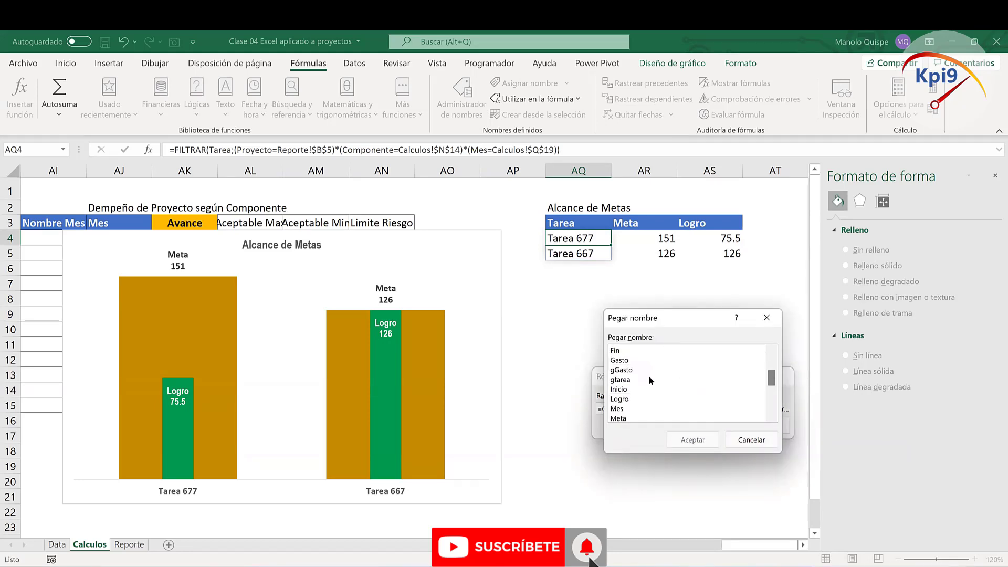
scroll(634, 384, "down", 1)
scroll(651, 385, "down", 1)
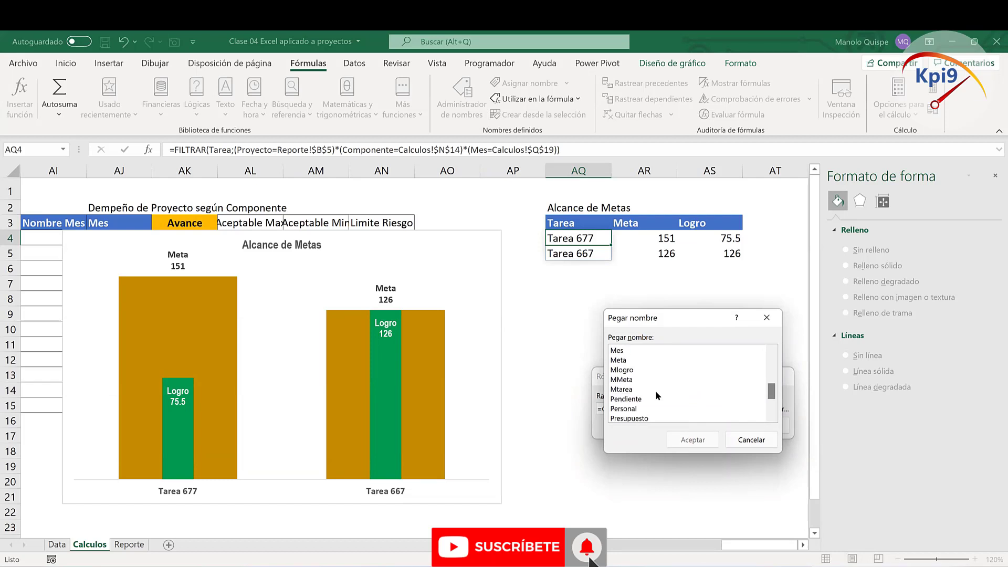
left_click(626, 389)
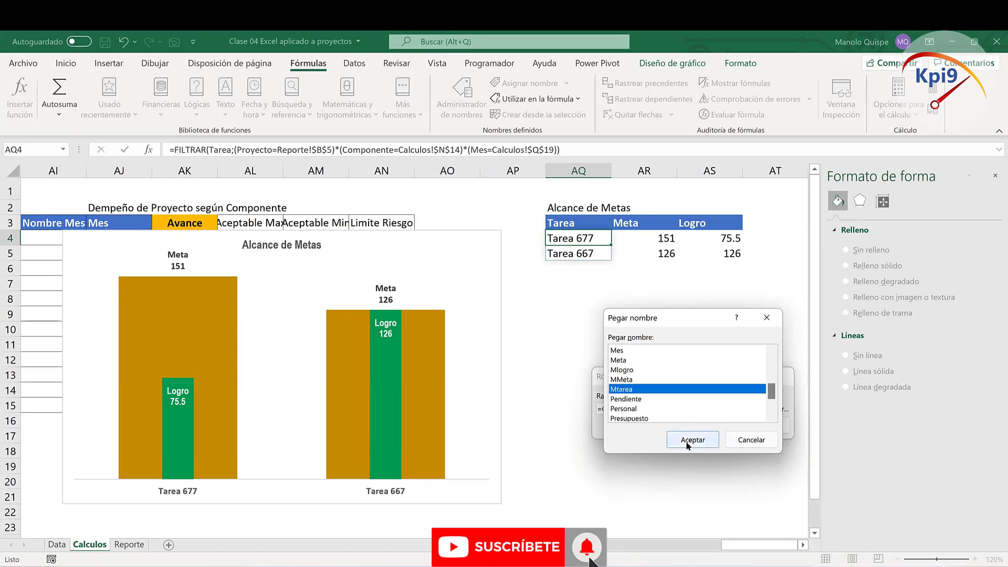
left_click(692, 440)
left_click(717, 427)
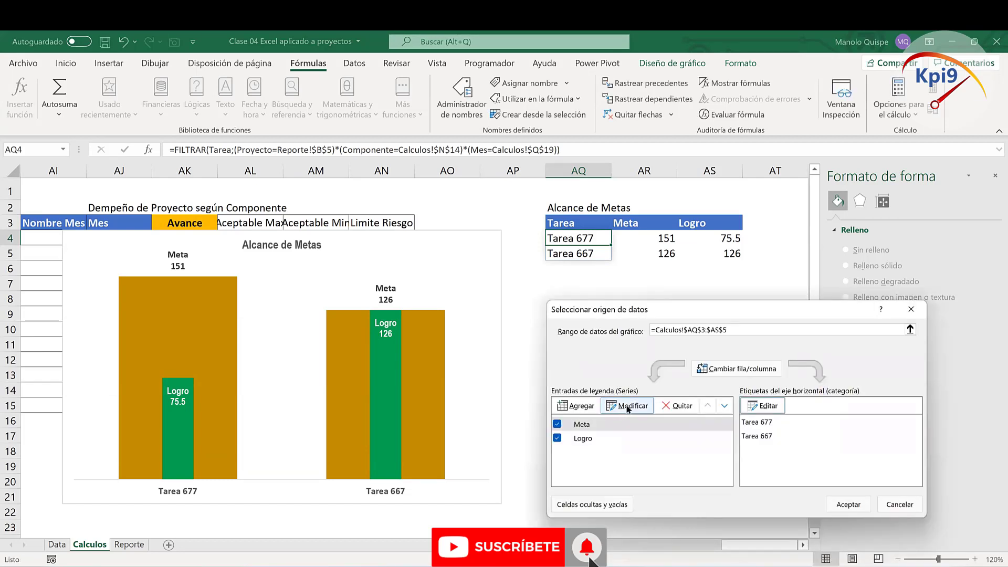
Step: Set the Meta series values to the named range MMeta
left_click(629, 410)
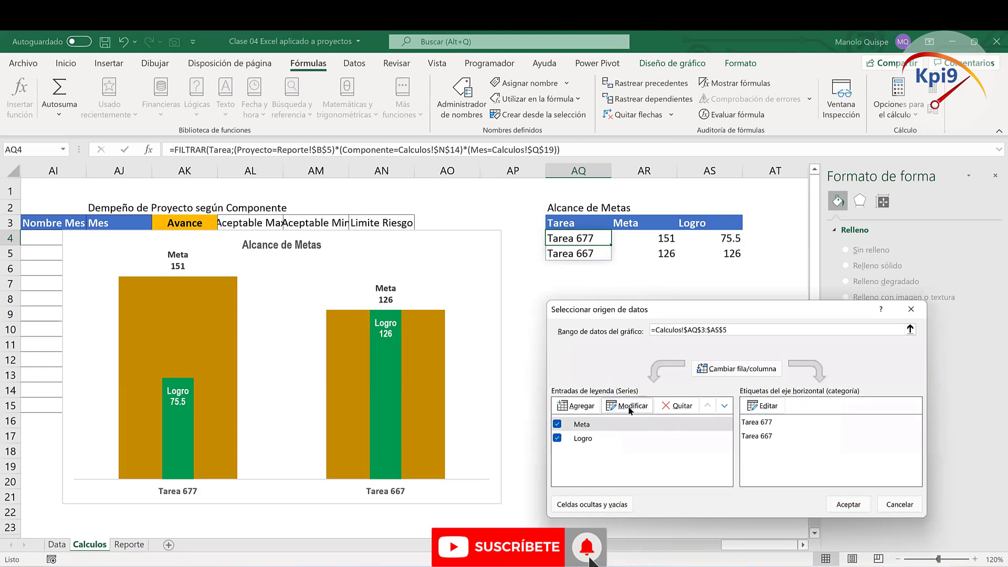
left_click(686, 422)
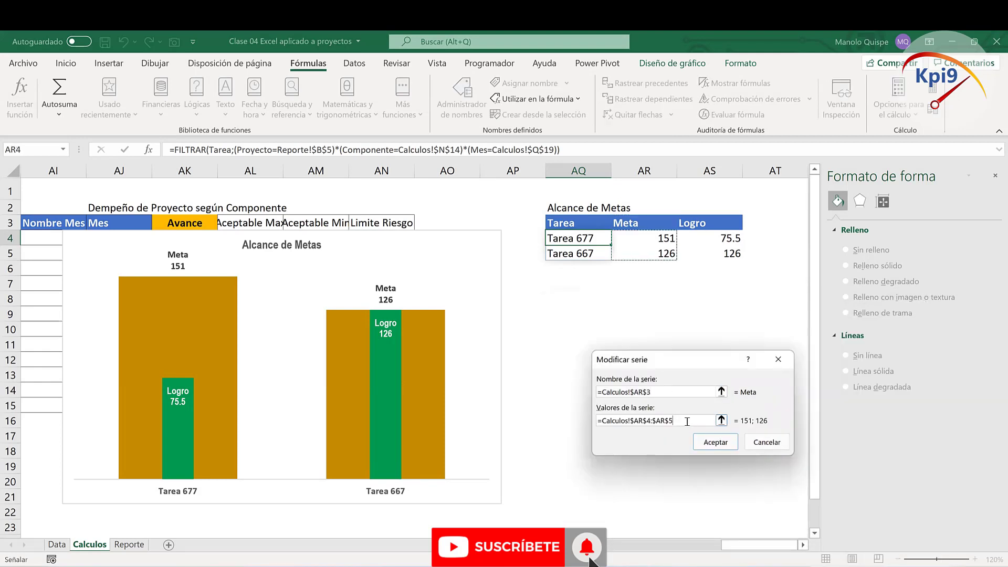
key("BackSpace")
key("BackSpace")
key("BackSpace")
key("BackSpace")
key("BackSpace")
key("BackSpace")
key("BackSpace")
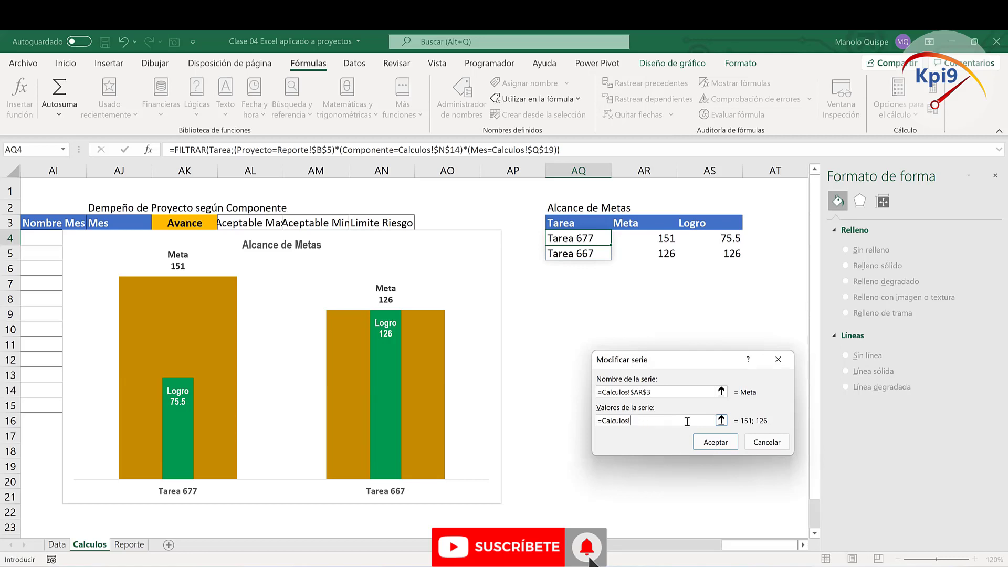
key("F3")
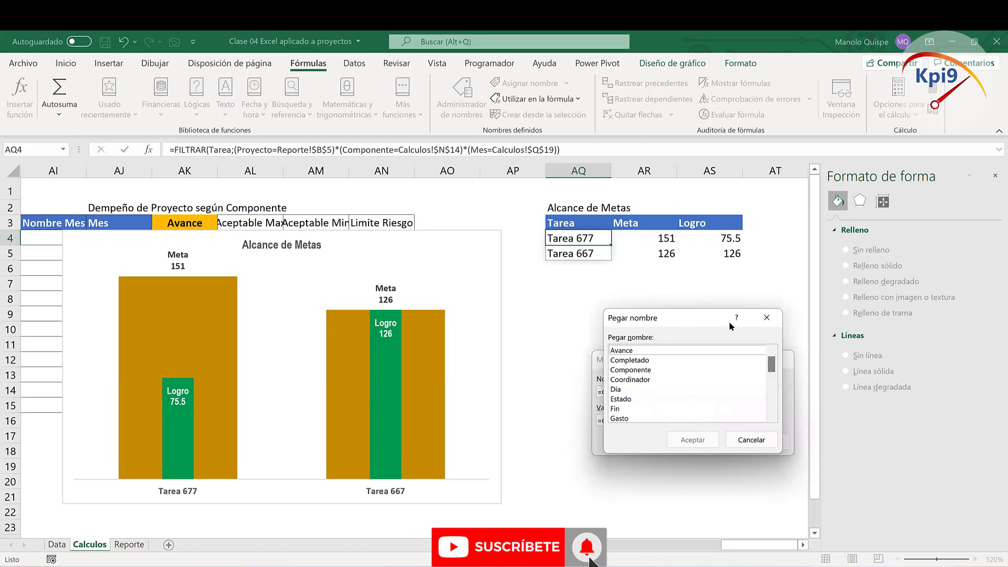
left_click_drag(729, 325, 827, 335)
scroll(801, 395, "down", 1)
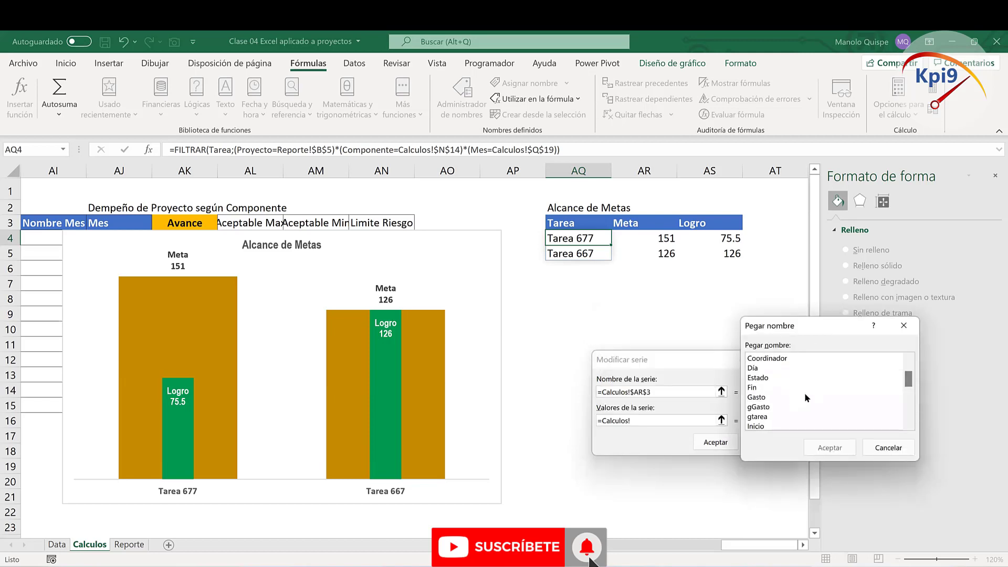
scroll(805, 393, "down", 1)
scroll(801, 391, "down", 1)
scroll(799, 393, "down", 1)
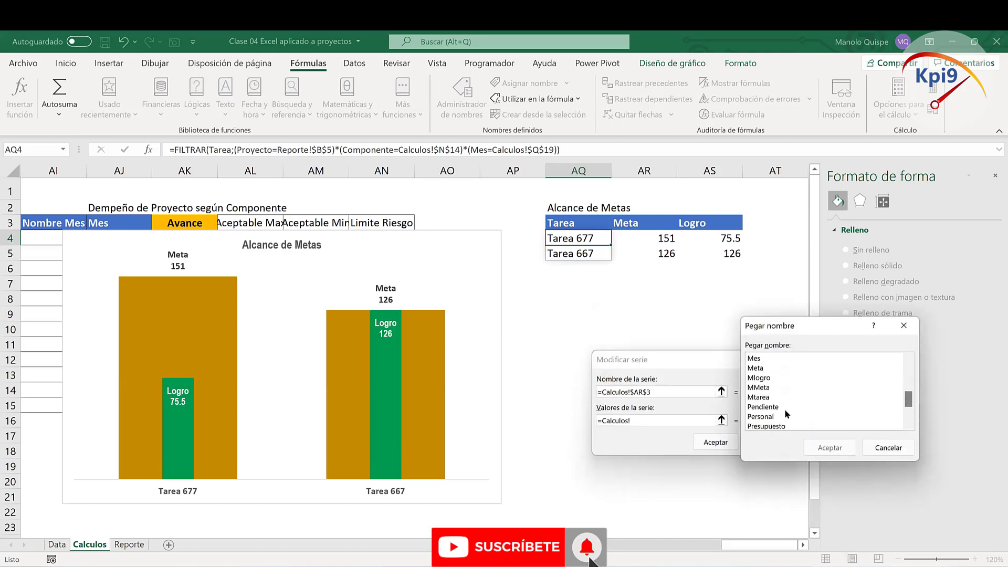
left_click(764, 387)
left_click(830, 448)
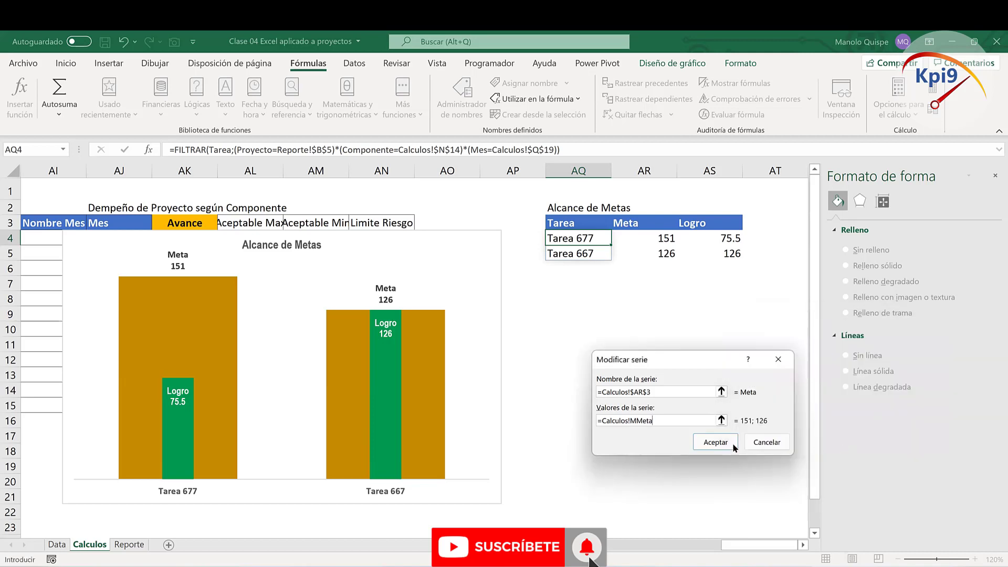
left_click(715, 443)
Step: Set the Logro series values to the named range Mlogro and close Select Data
left_click(611, 439)
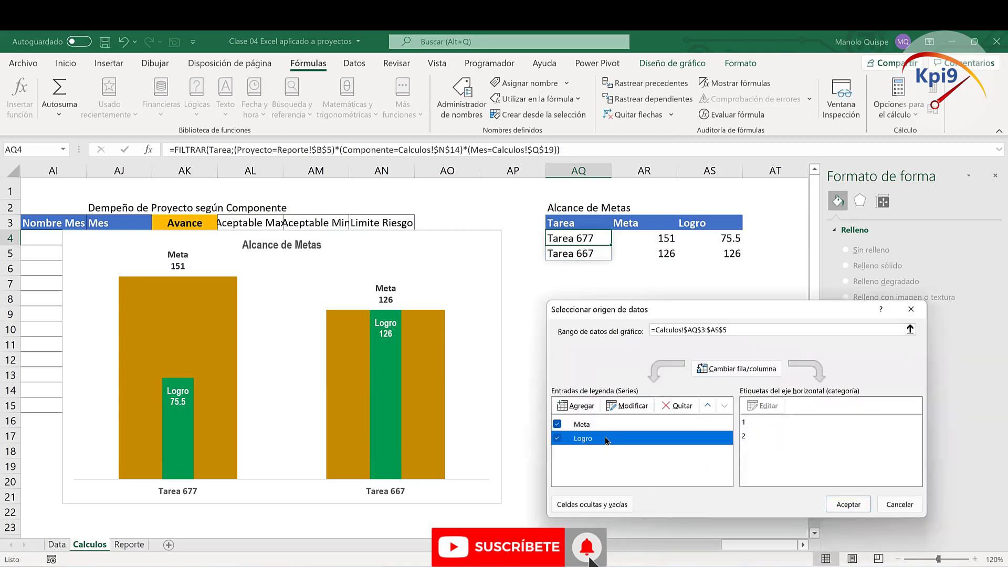
left_click(635, 407)
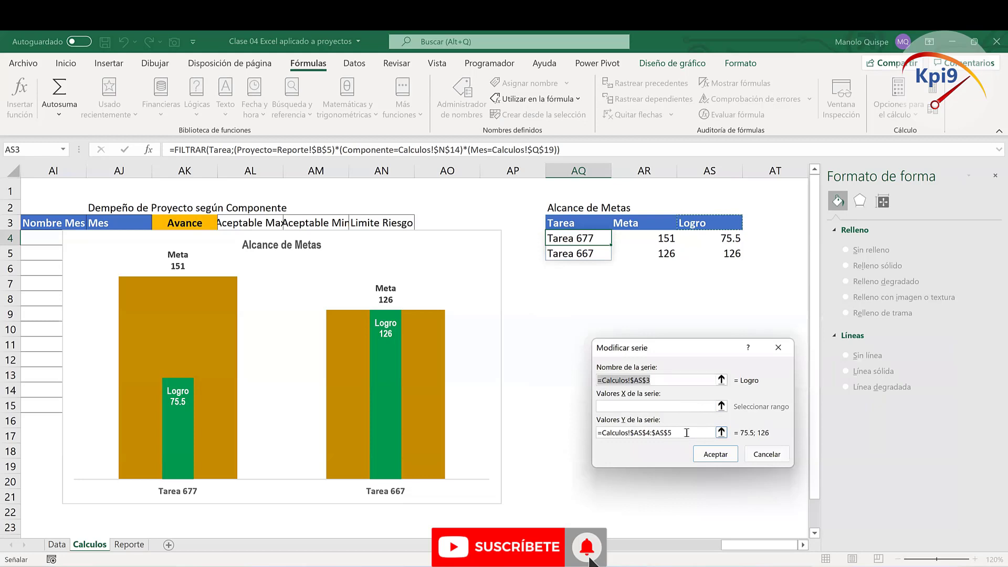
left_click(688, 433)
key("BackSpace")
key("BackSpace")
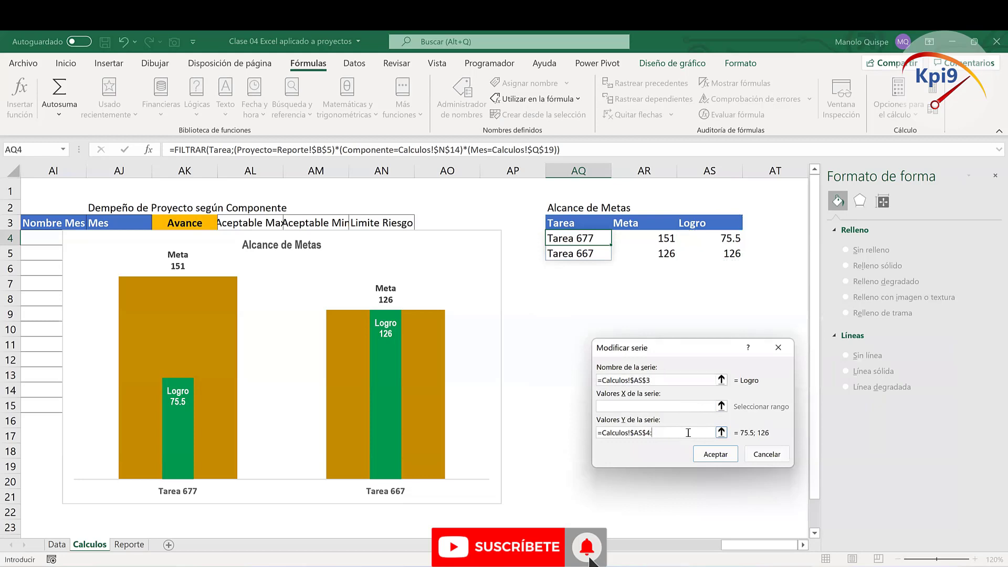
key("BackSpace")
key("F2")
key("F3")
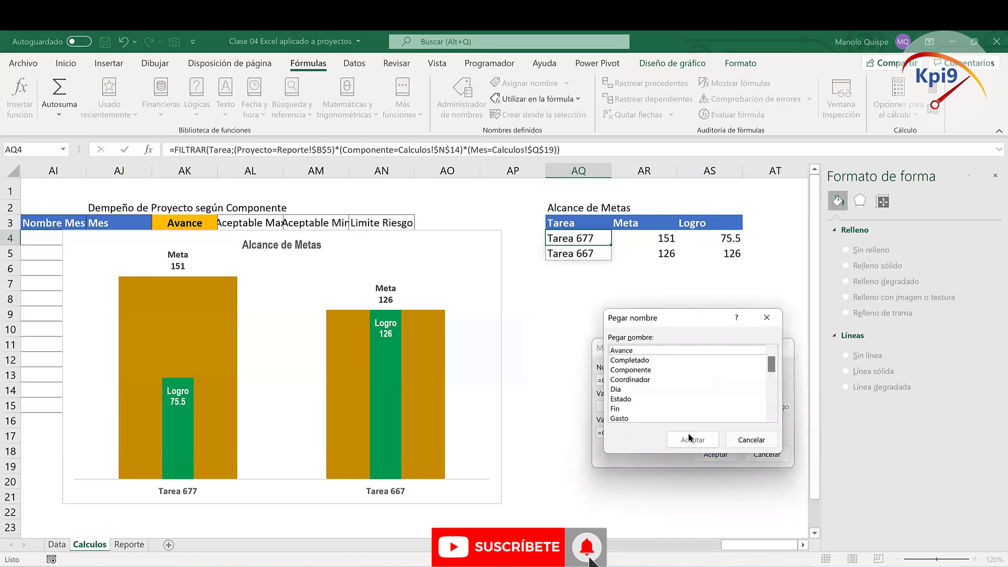
scroll(677, 369, "down", 3)
scroll(677, 369, "down", 2)
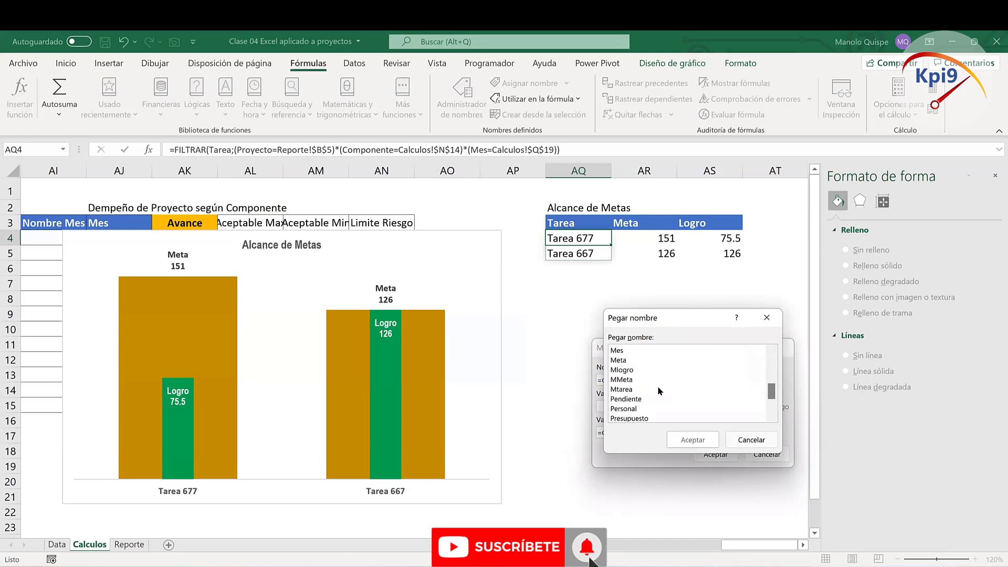
left_click(624, 370)
left_click(693, 440)
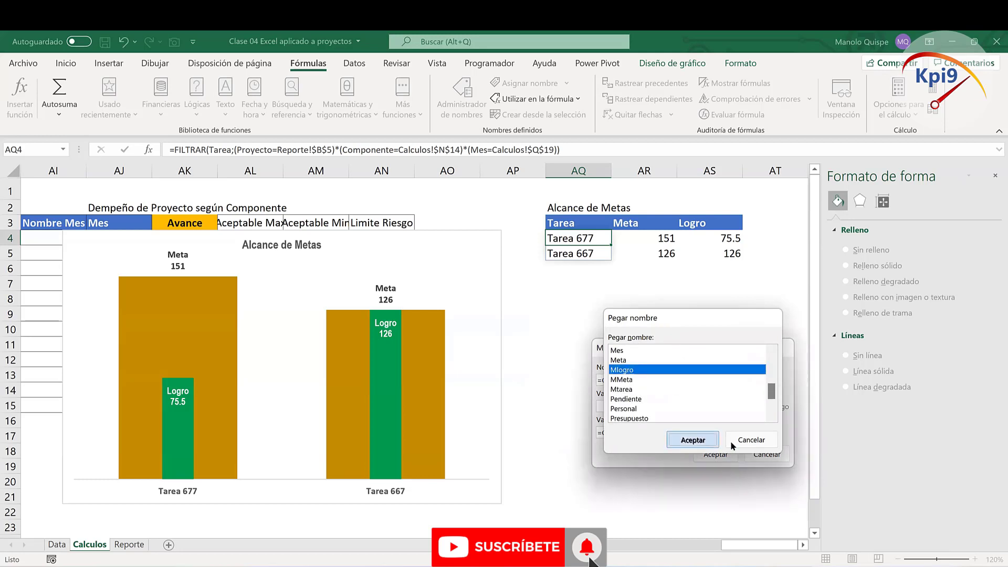
left_click(723, 455)
key("Return")
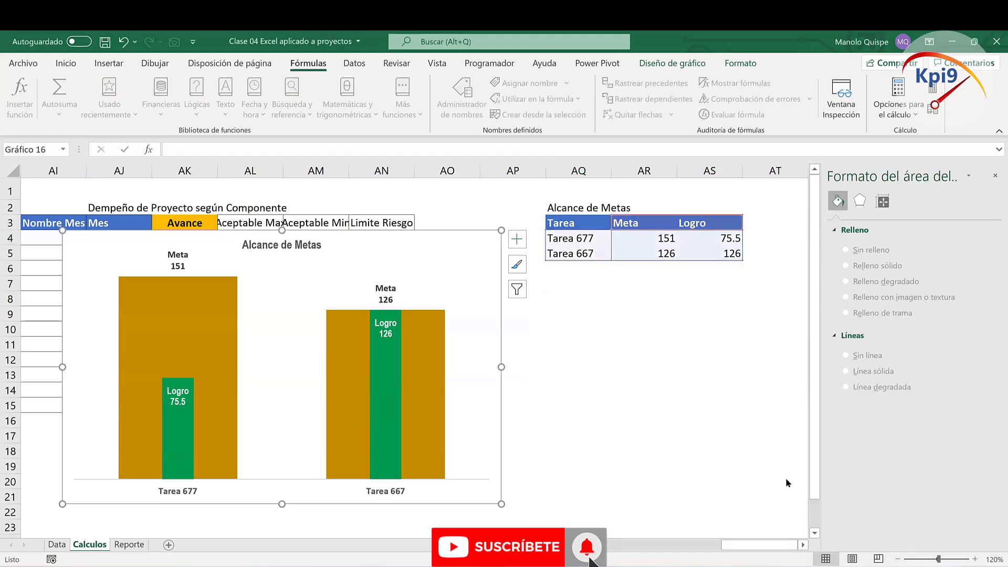
Step: Move the Alcance de Metas chart from the Calculos sheet onto the Reporte sheet
left_click(722, 446)
left_click_drag(501, 350, 504, 356)
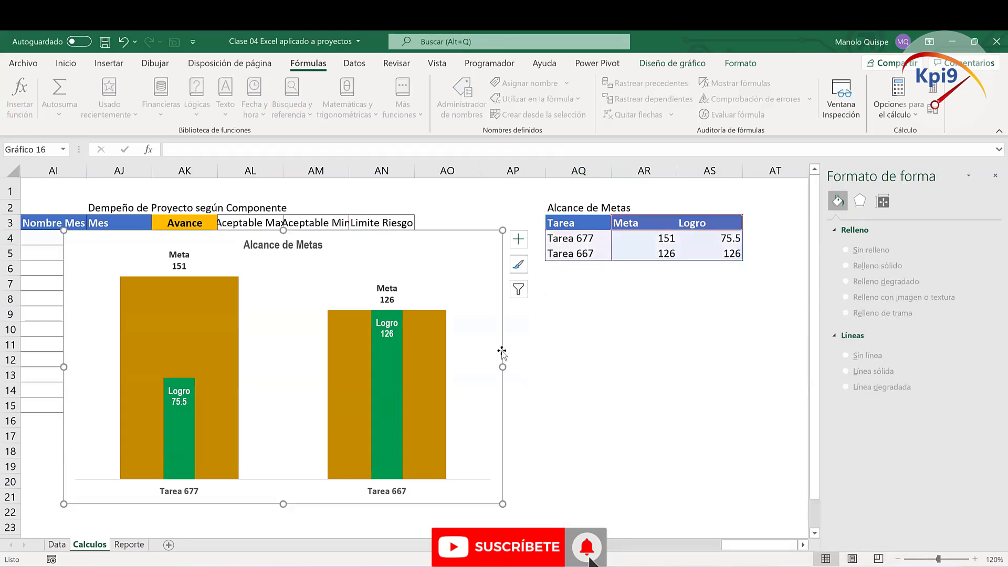
key("Delete")
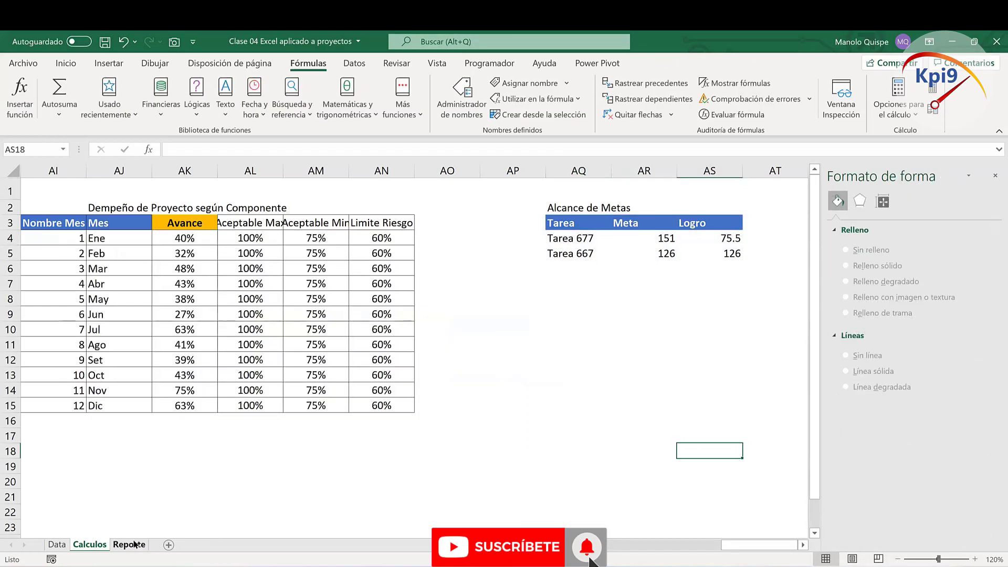
key("ctrl+Page_Down")
left_click(995, 175)
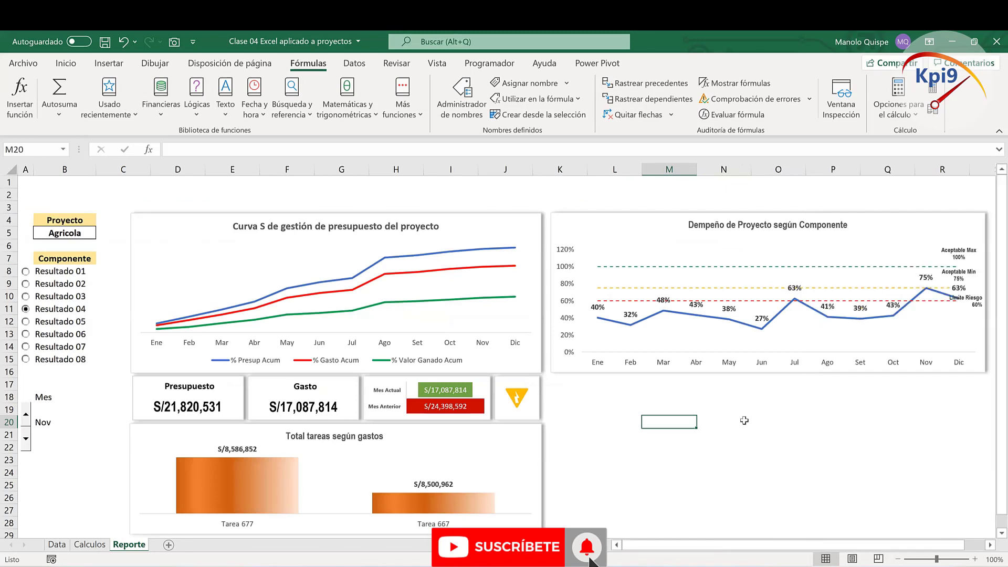
key("ctrl+v")
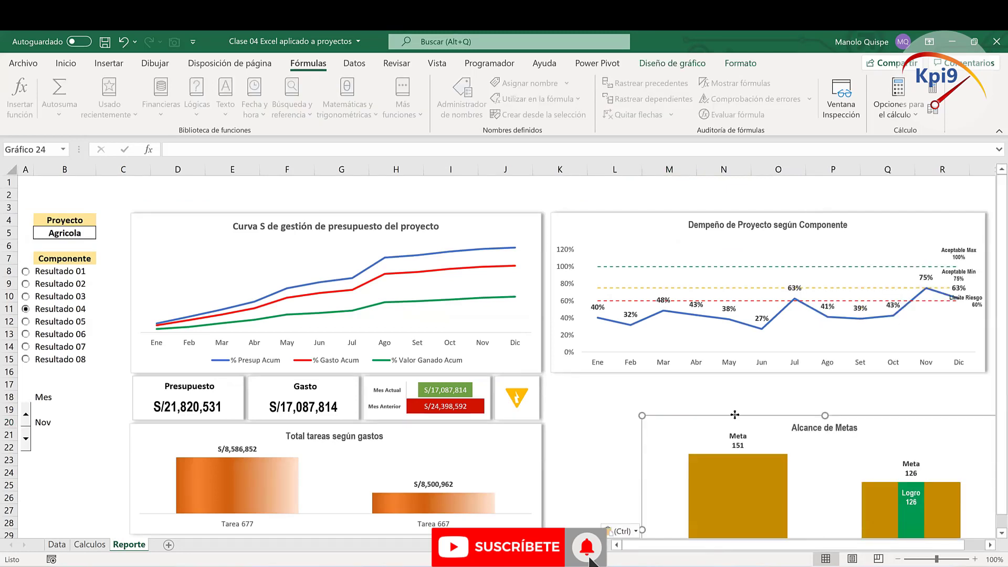
Step: Position and resize the chart in the lower-right area below the Desempeño chart
mouse_move(735, 413)
left_mouse_down()
mouse_move(711, 338)
mouse_move(714, 307)
left_mouse_up()
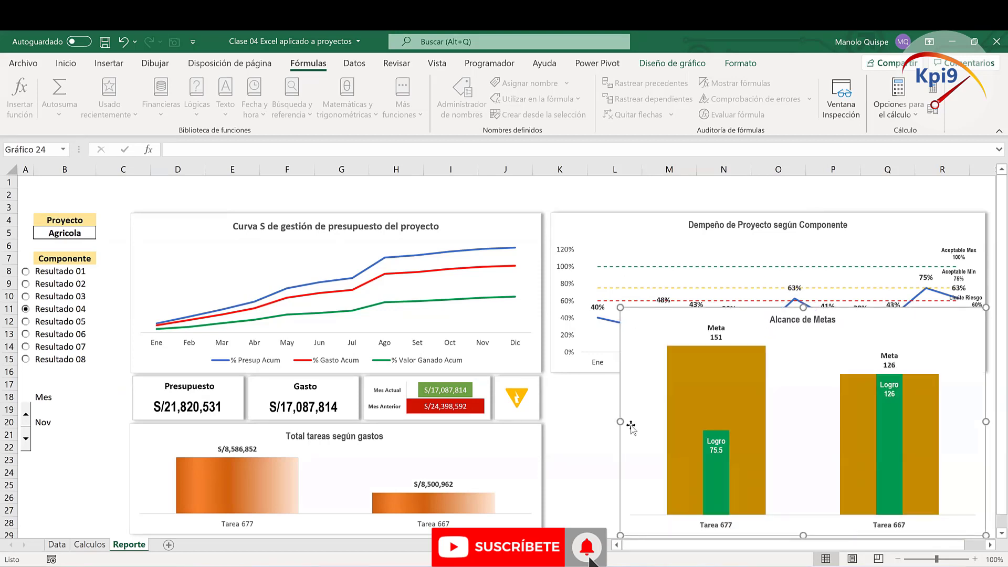
left_click_drag(621, 422, 551, 422)
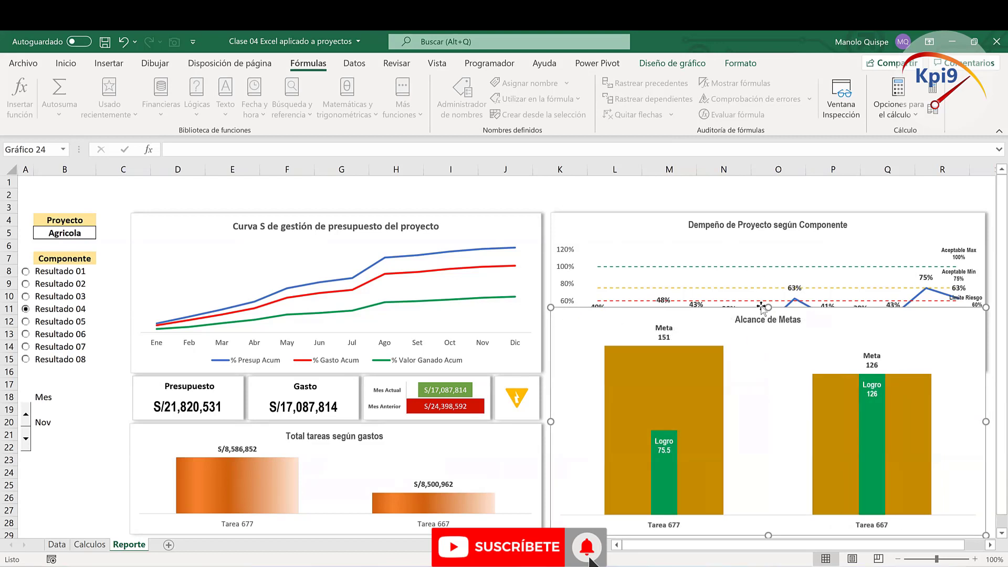
left_click_drag(768, 307, 760, 381)
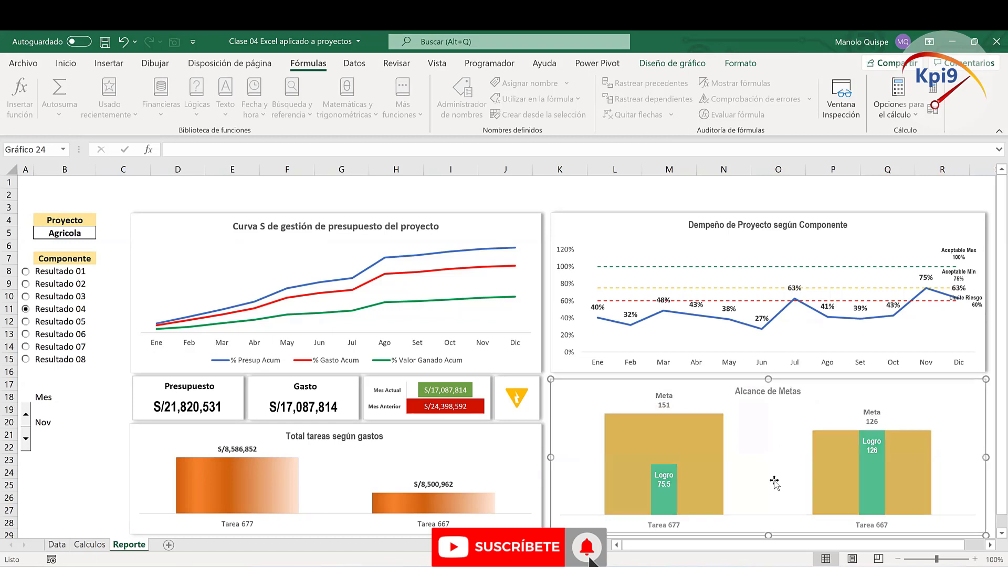
left_click(748, 63)
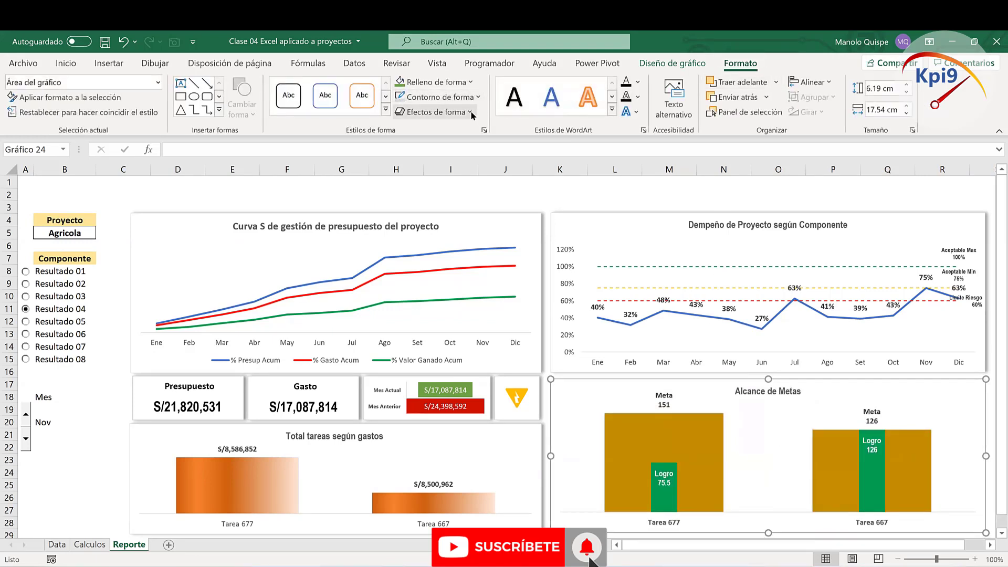
left_click(462, 112)
mouse_move(446, 170)
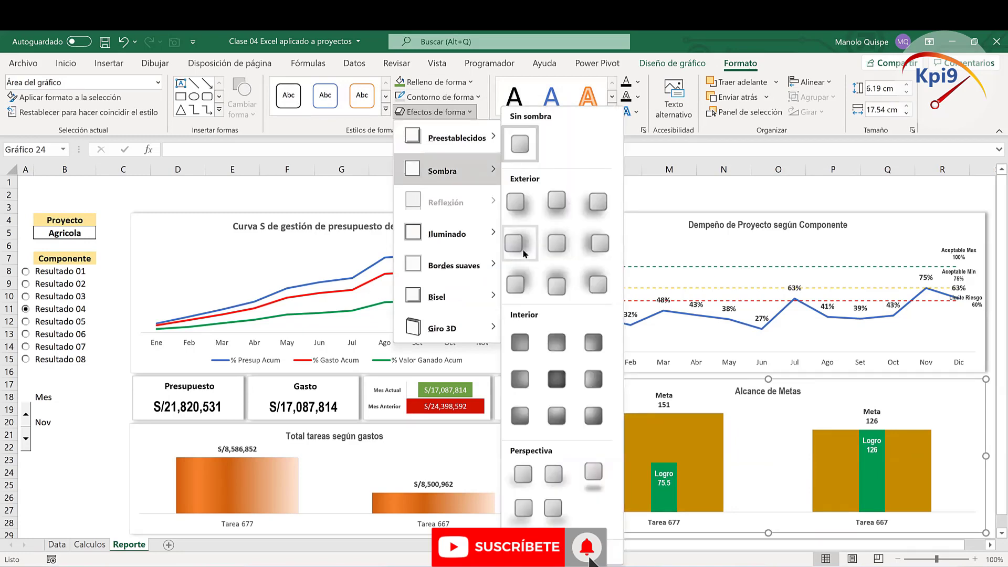
left_click(531, 195)
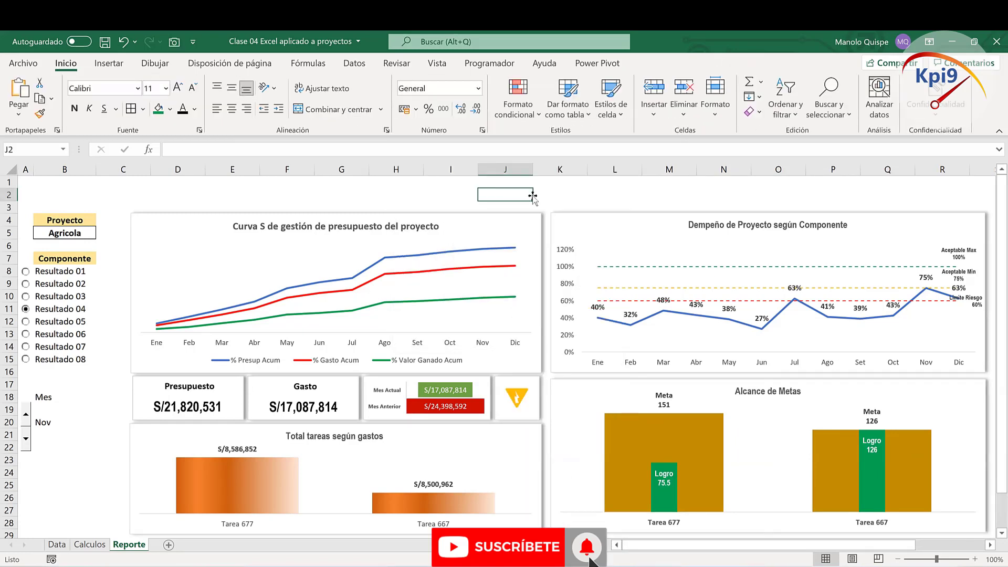
Step: Add a text box reading 'Seguimiento de Presupuesto y Alcance' at the top-left corner
left_click(108, 64)
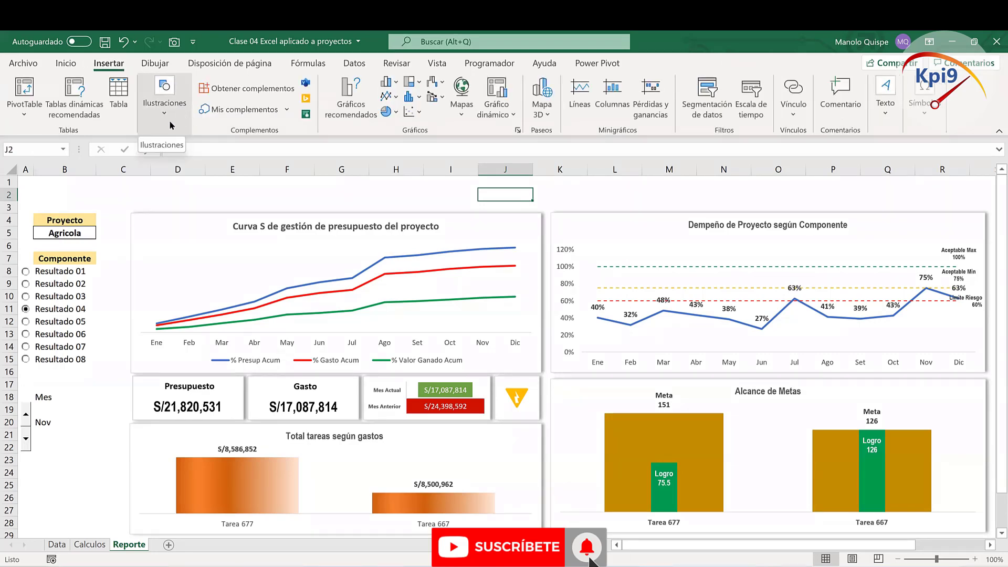
left_click(161, 115)
left_click(192, 178)
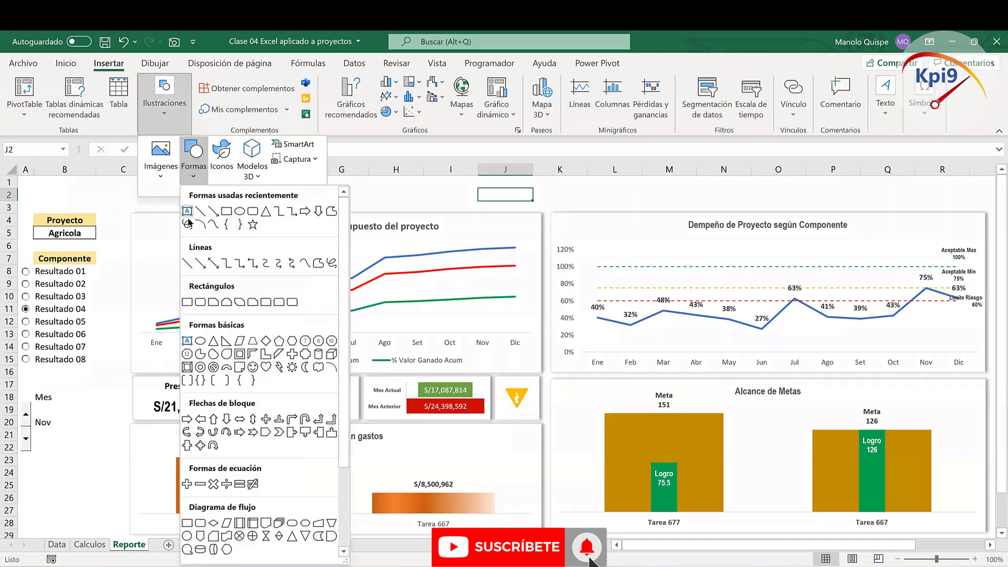
left_click(78, 189)
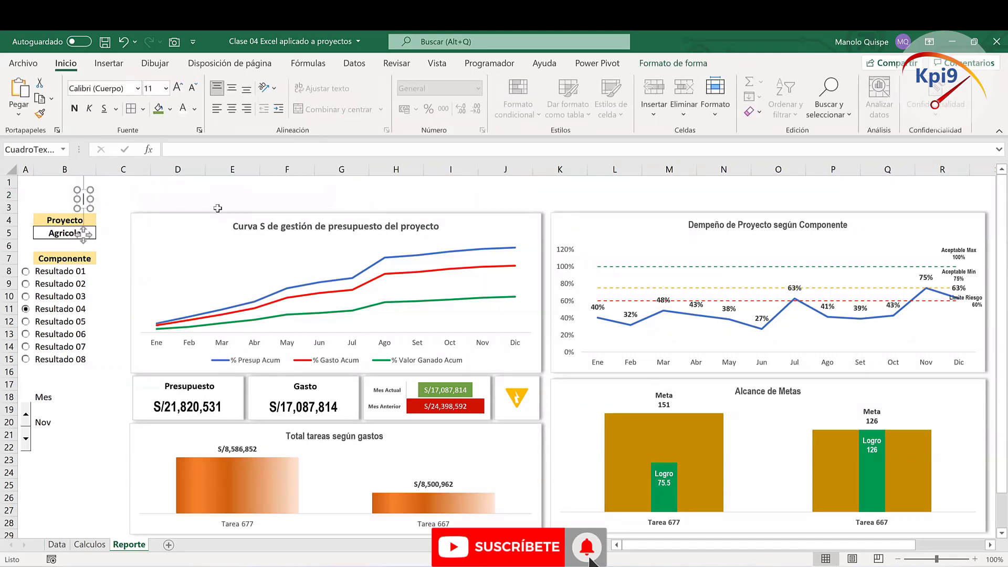
type("Seg")
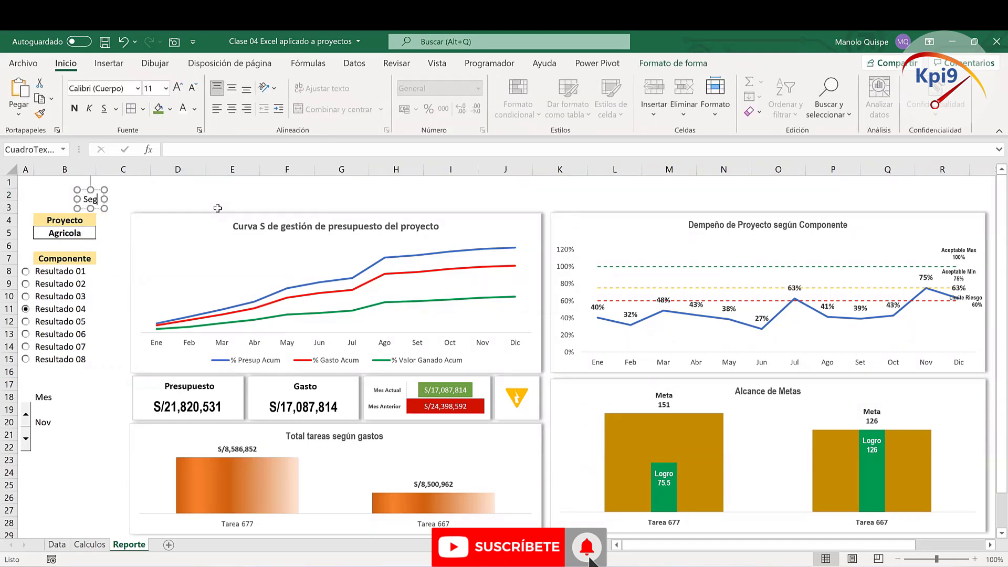
type("uimiento")
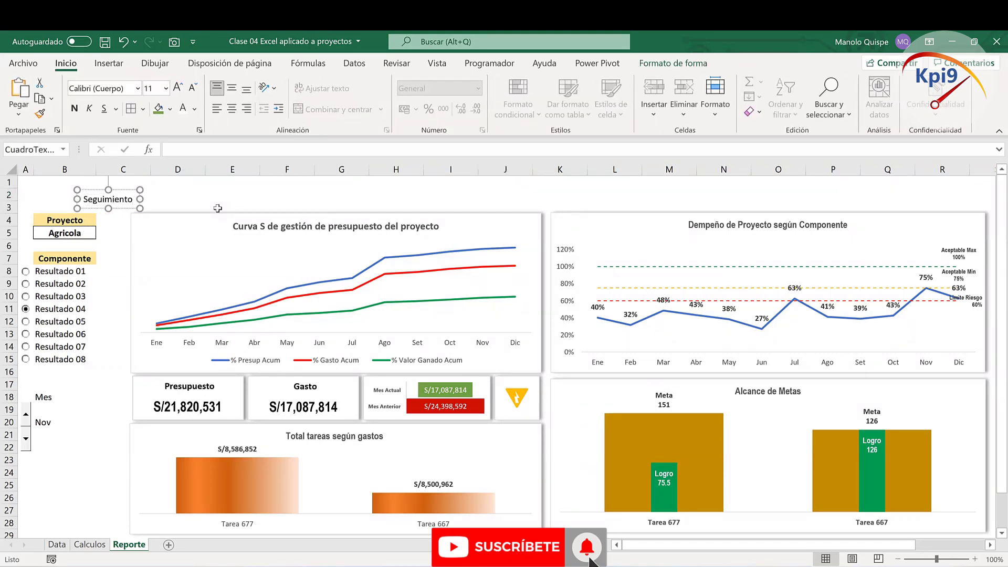
key("BackSpace")
type("o de P")
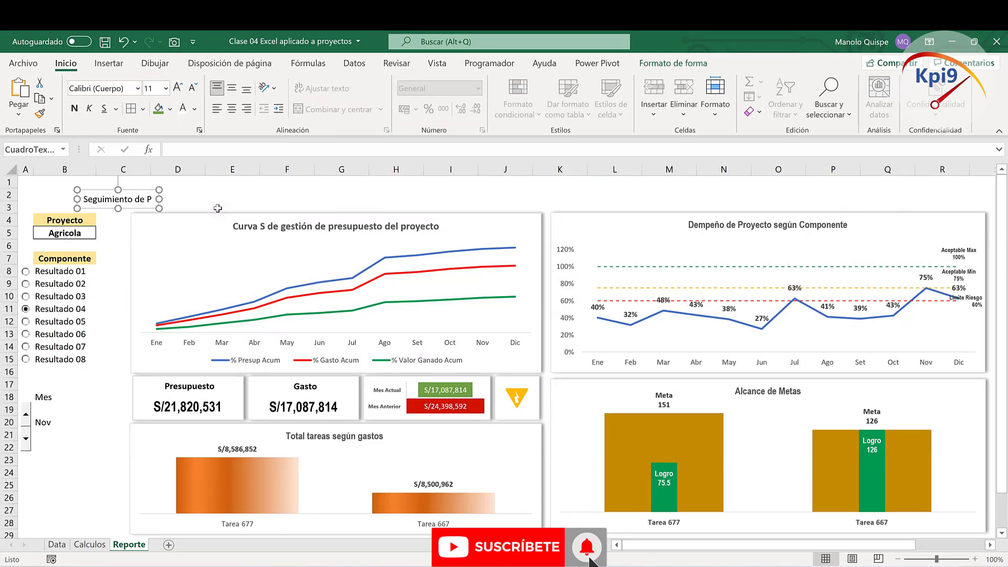
type("resupue")
type("sto")
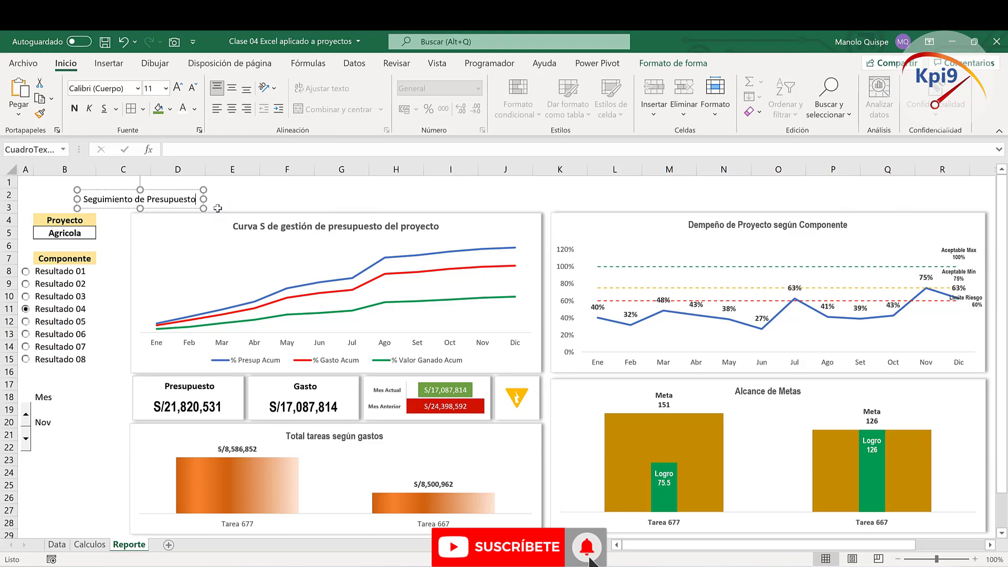
type(" y Alc")
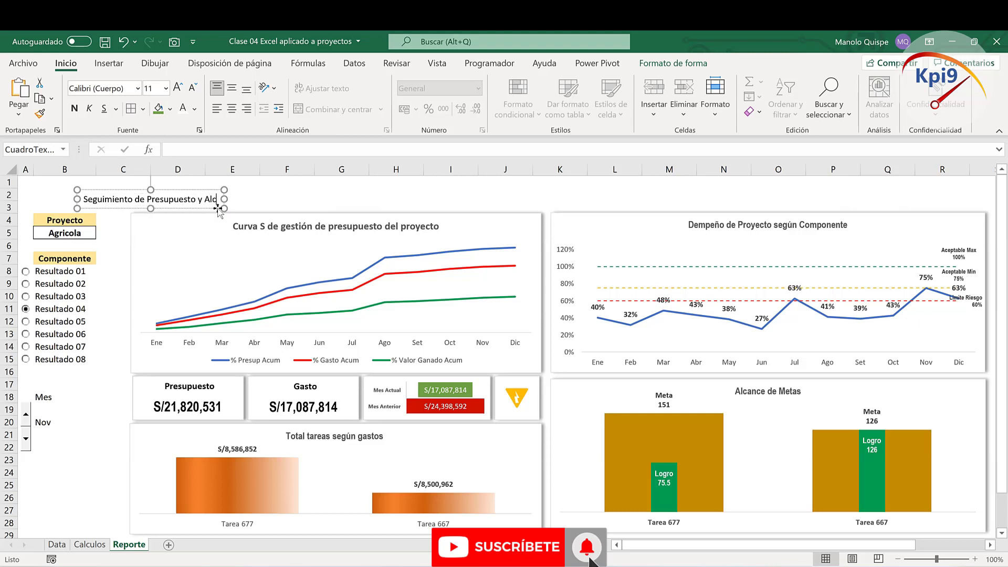
type("ance")
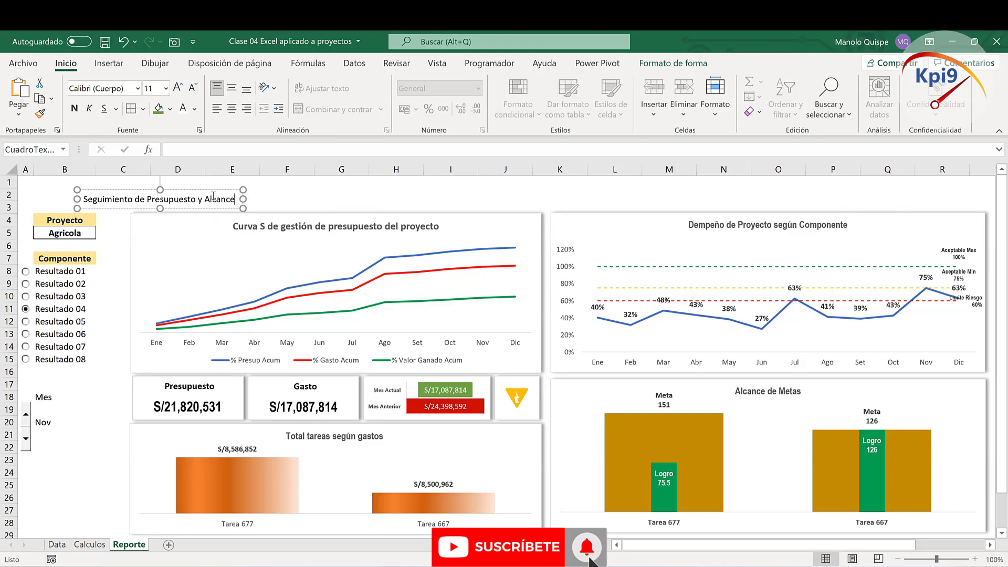
left_click_drag(210, 190, 155, 182)
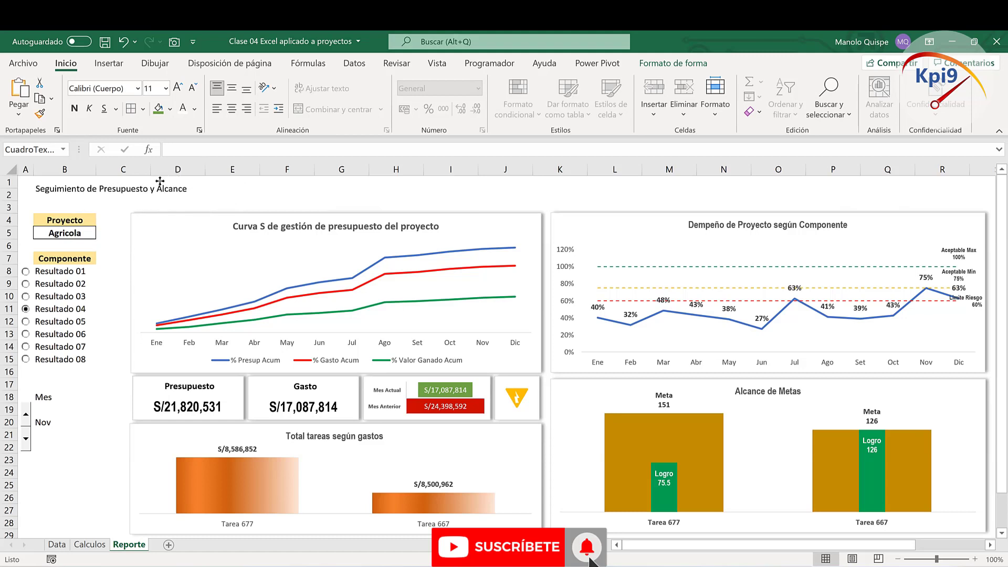
Step: Format the title bold Arial Narrow and increase its font size
left_click(155, 182)
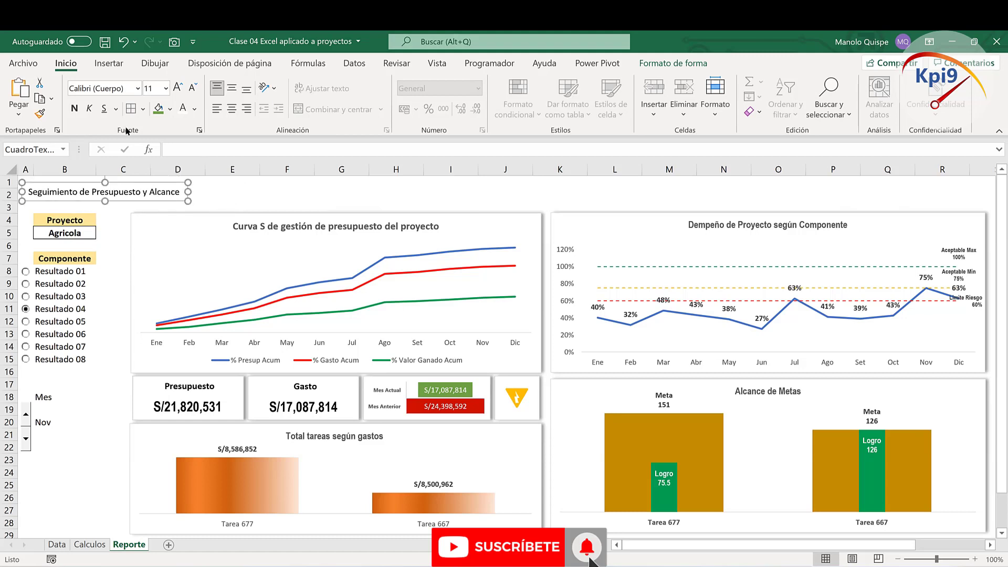
left_click(75, 108)
left_click(139, 90)
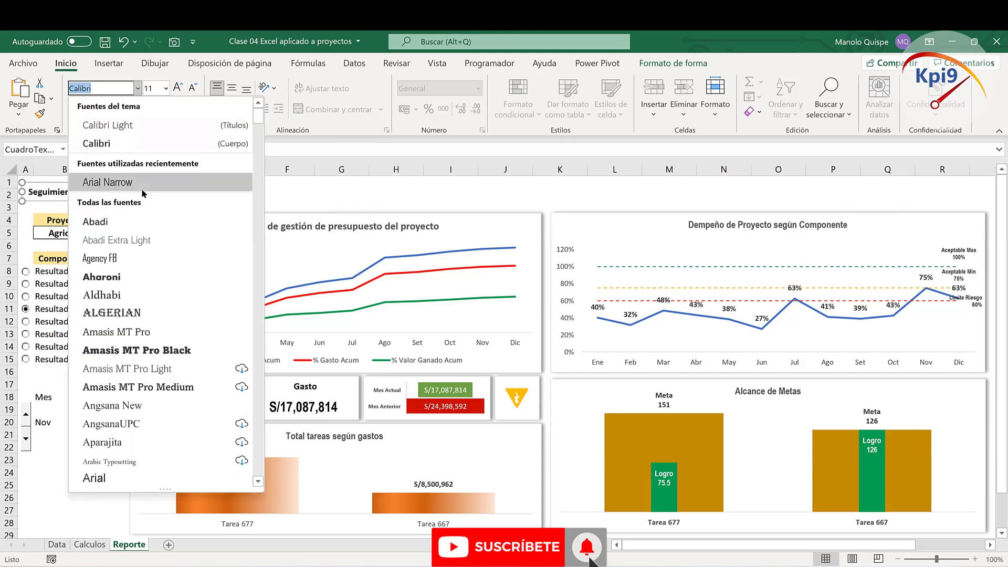
left_click(187, 181)
left_click(178, 88)
left_click(179, 88)
left_click(179, 88)
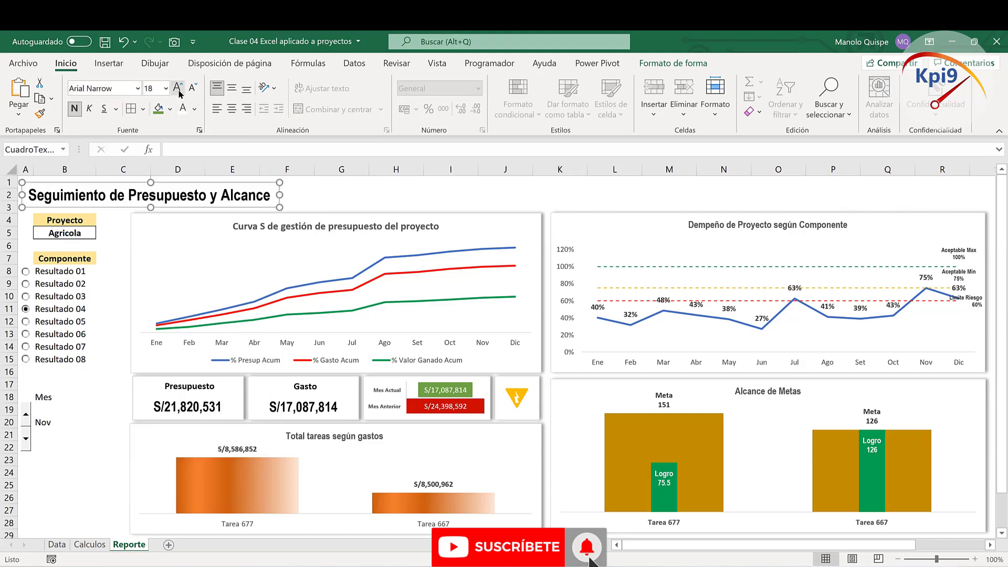
left_click(179, 89)
left_click(179, 88)
left_click(178, 88)
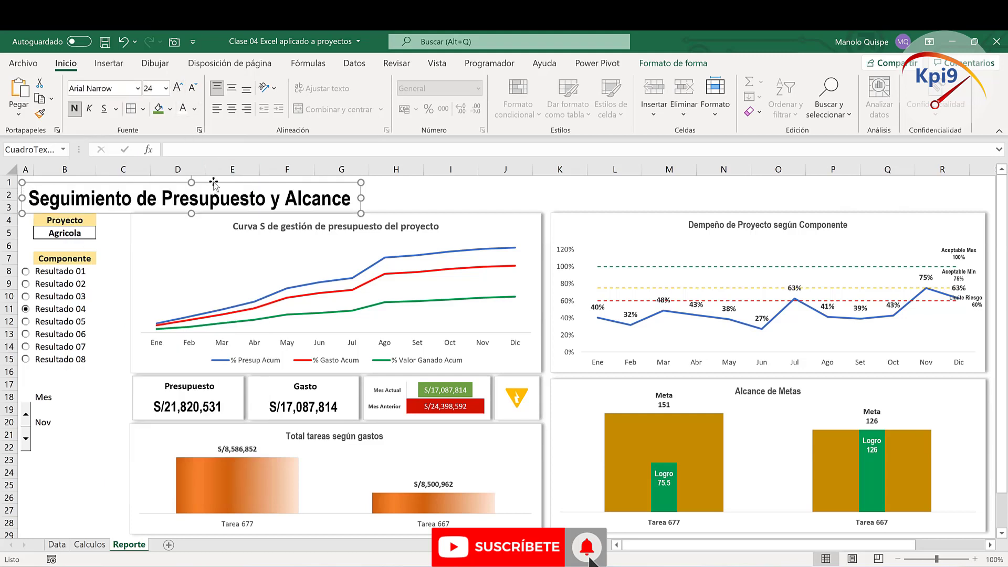
Step: Fill the top banner rows behind the title with dark red
left_click_drag(213, 182, 211, 177)
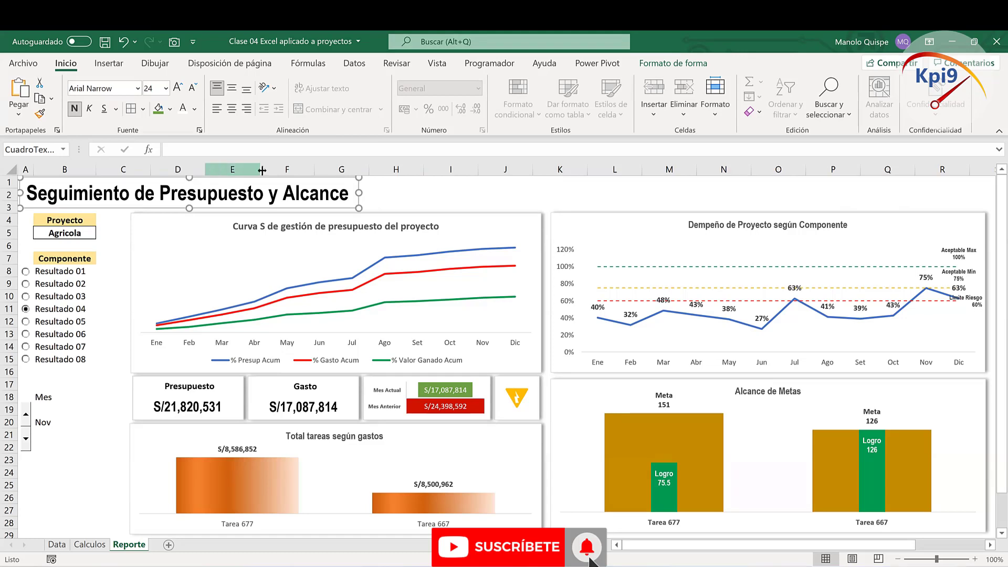
left_click(611, 194)
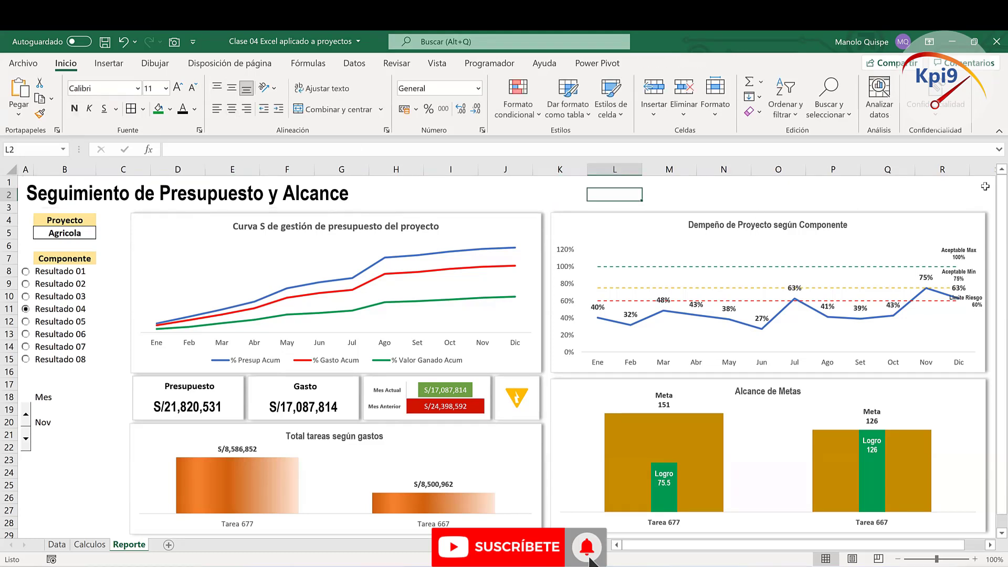
mouse_move(985, 186)
left_mouse_down()
mouse_move(34, 222)
mouse_move(16, 207)
left_mouse_up()
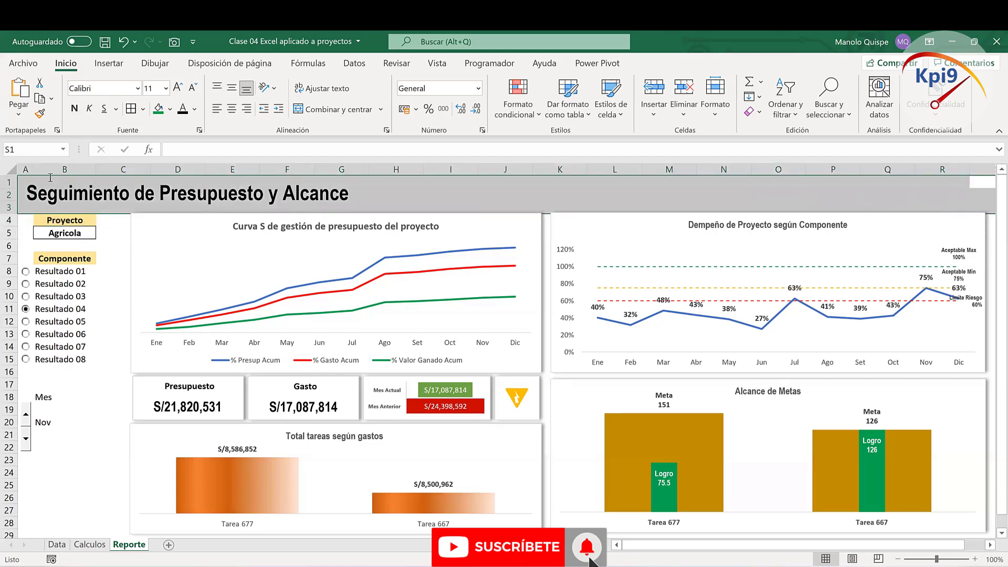
left_click(170, 109)
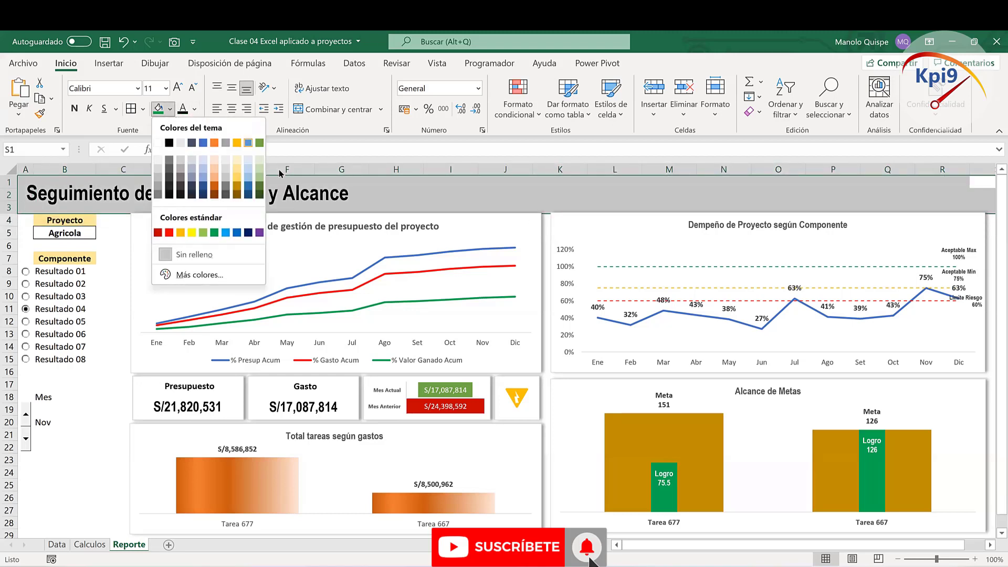
left_click(157, 233)
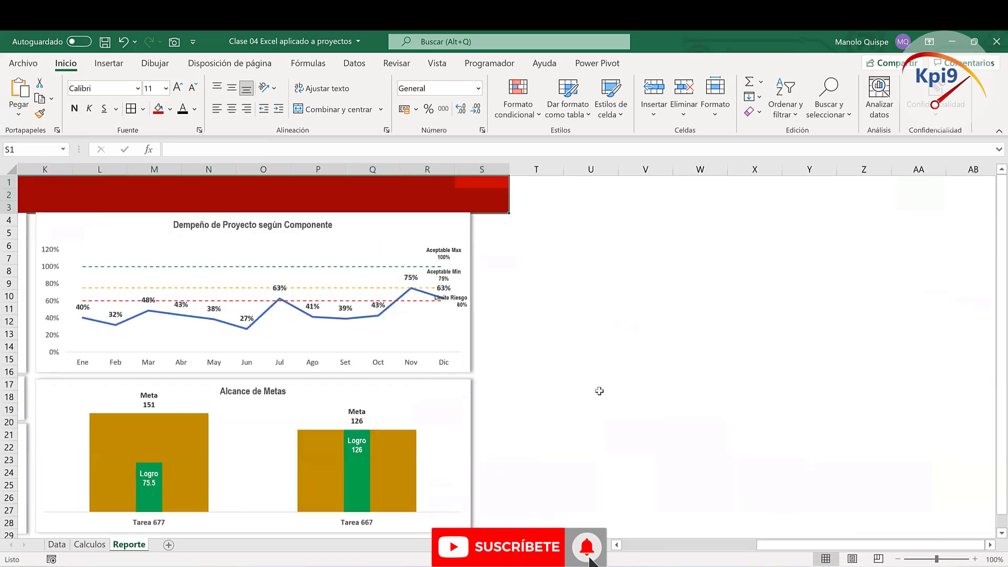
left_click_drag(787, 544, 630, 545)
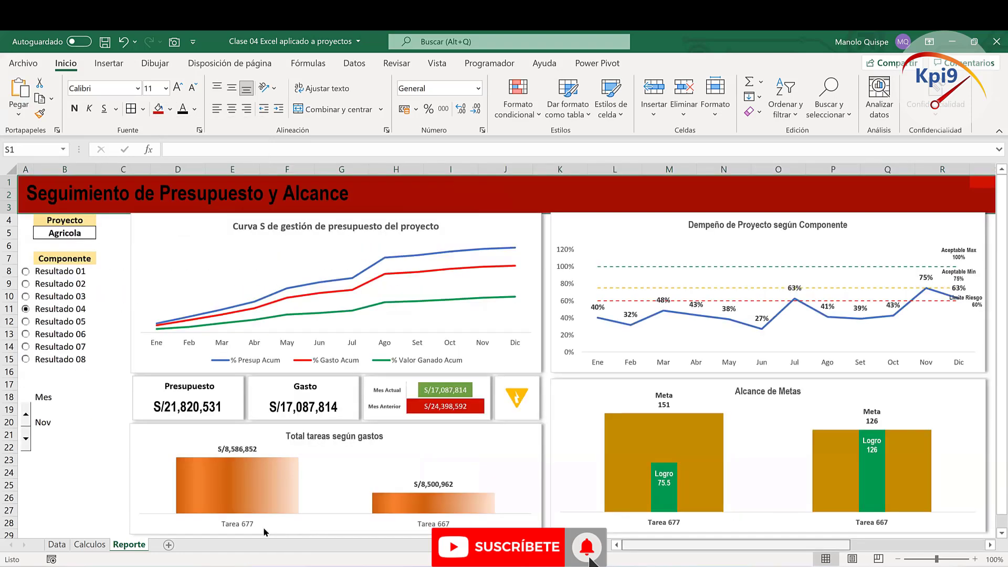
Step: Turn the dashboard title text white
left_click(112, 210)
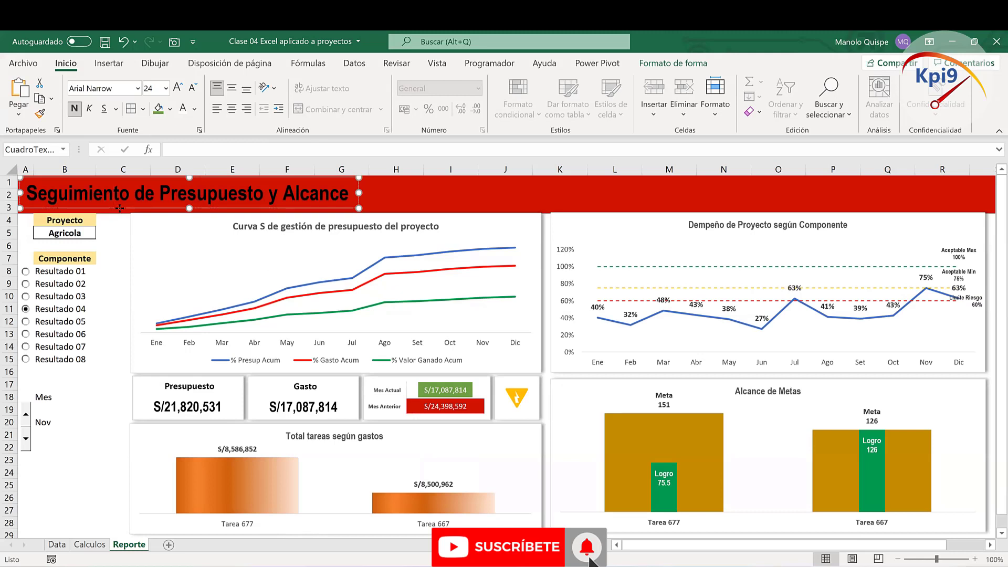
left_click(183, 110)
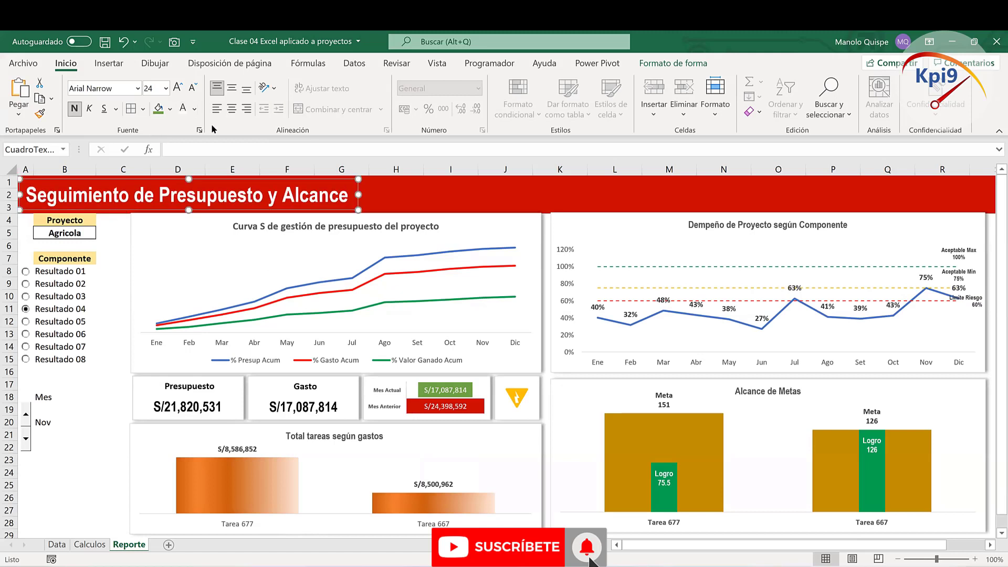
left_click(62, 420)
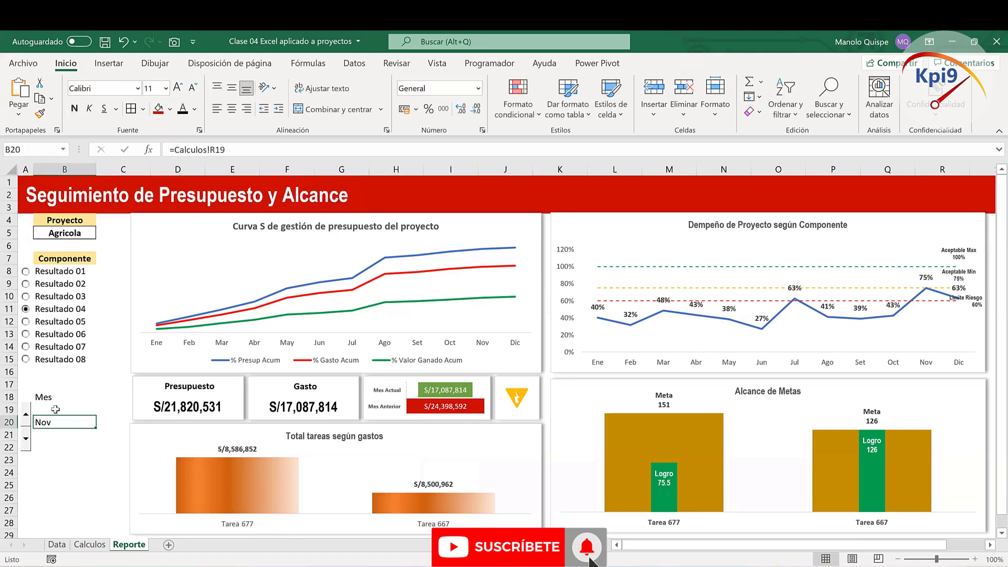
Step: Extend the dark red fill over columns A–C behind the Proyecto, Componente and Mes selectors
left_click_drag(55, 409, 66, 441)
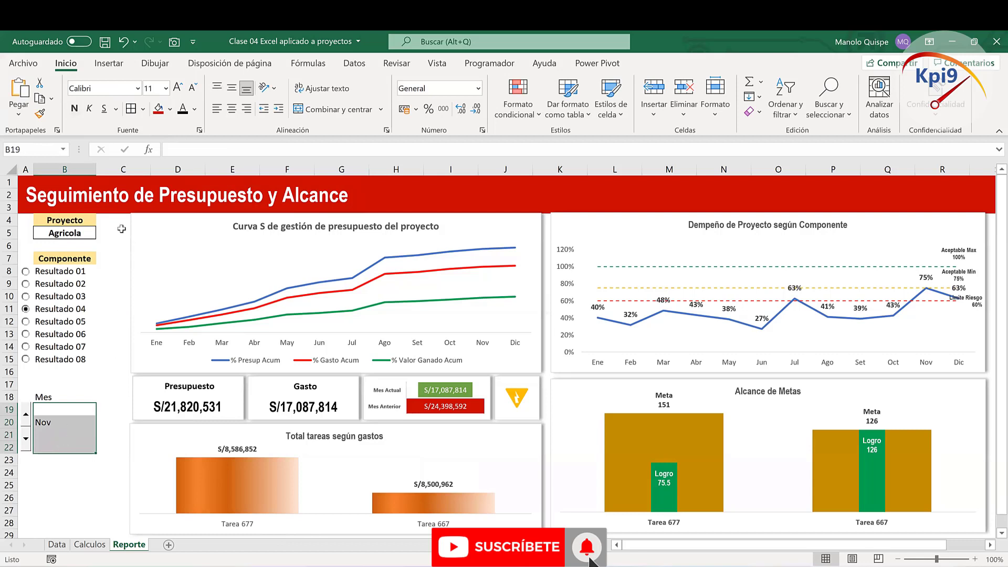
mouse_move(121, 229)
left_mouse_down()
mouse_move(5, 509)
mouse_move(5, 544)
left_mouse_up()
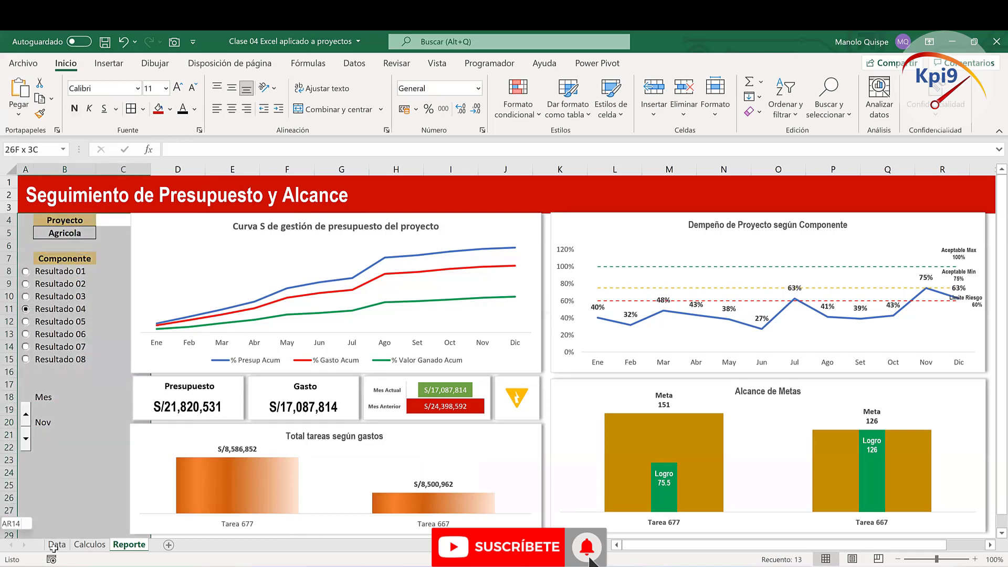
scroll(94, 410, "down", 13)
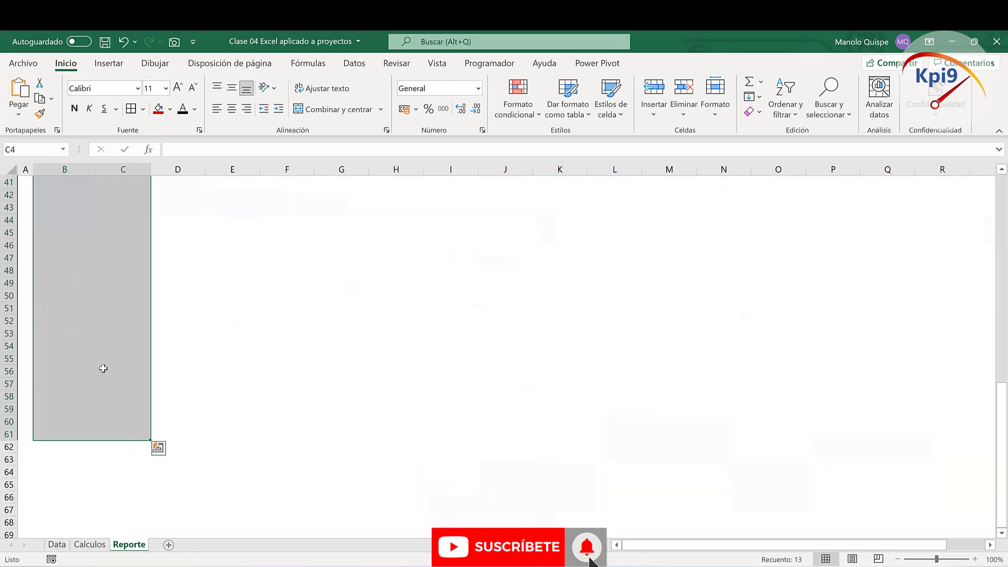
key("ctrl+q")
key("Left")
key("Left")
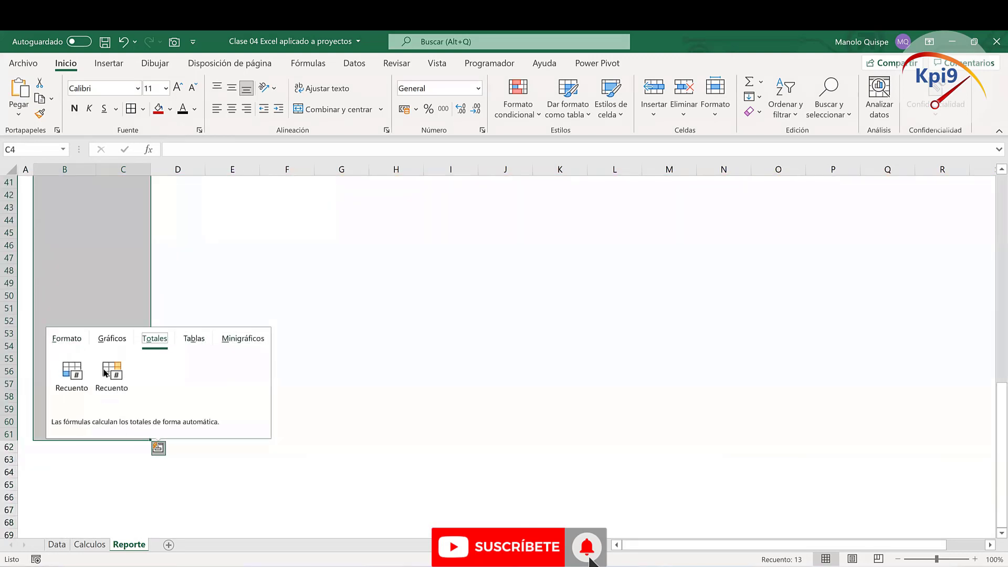
key("Escape")
key("shift+Left")
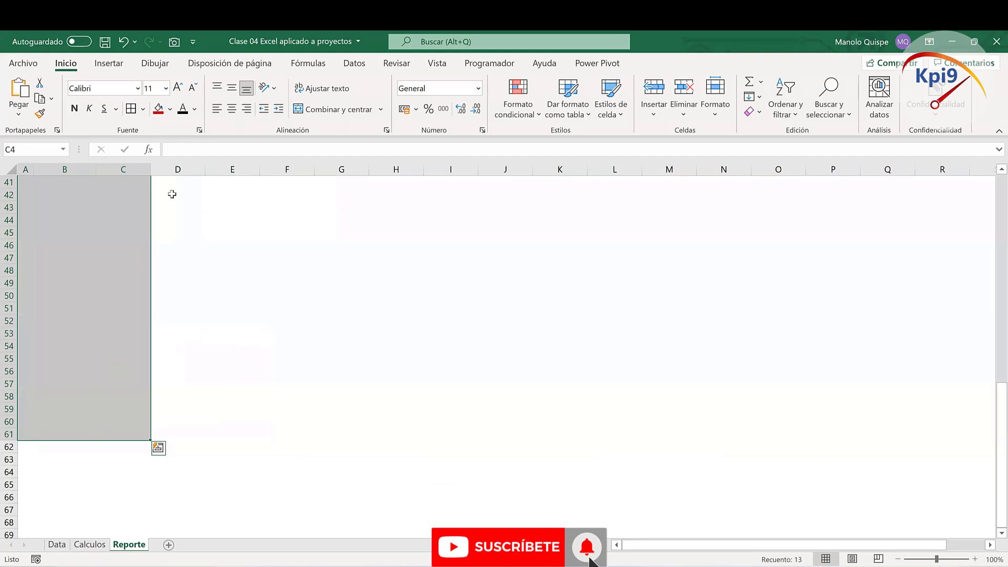
scroll(186, 257, "up", 13)
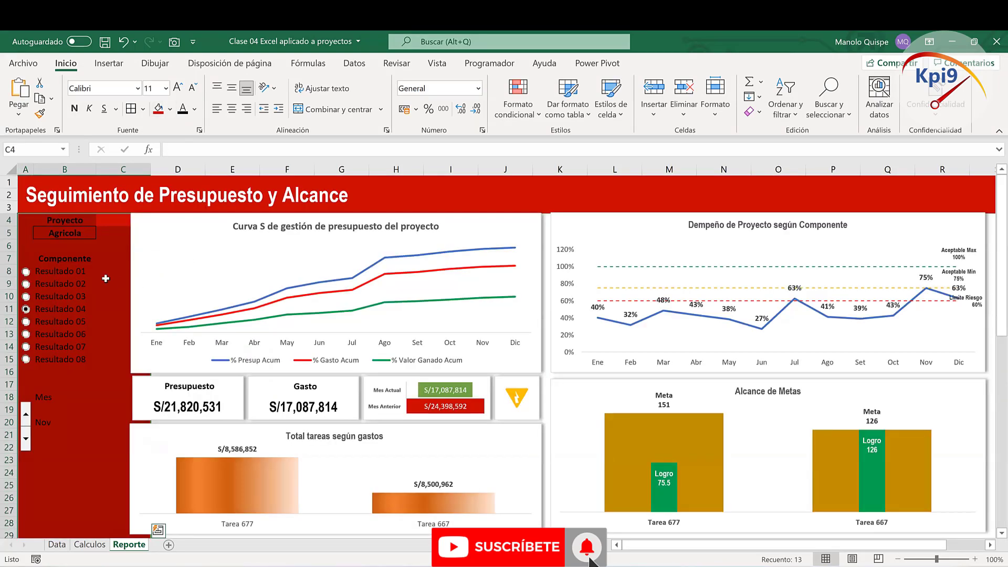
Step: Make the Proyecto label text in B4 white and fill the Agricola cell B5 light yellow
left_click(86, 220)
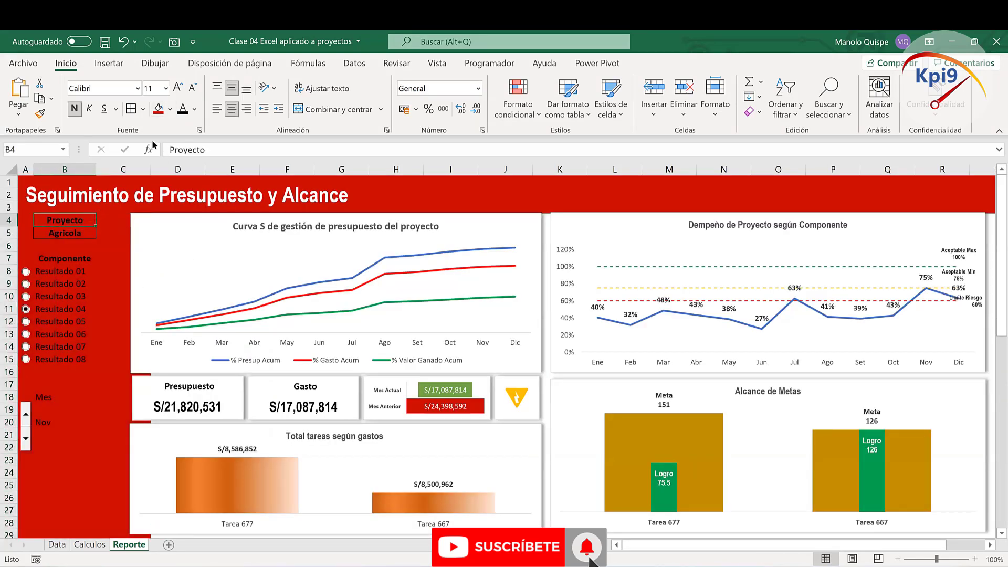
left_click(194, 109)
left_click(182, 163)
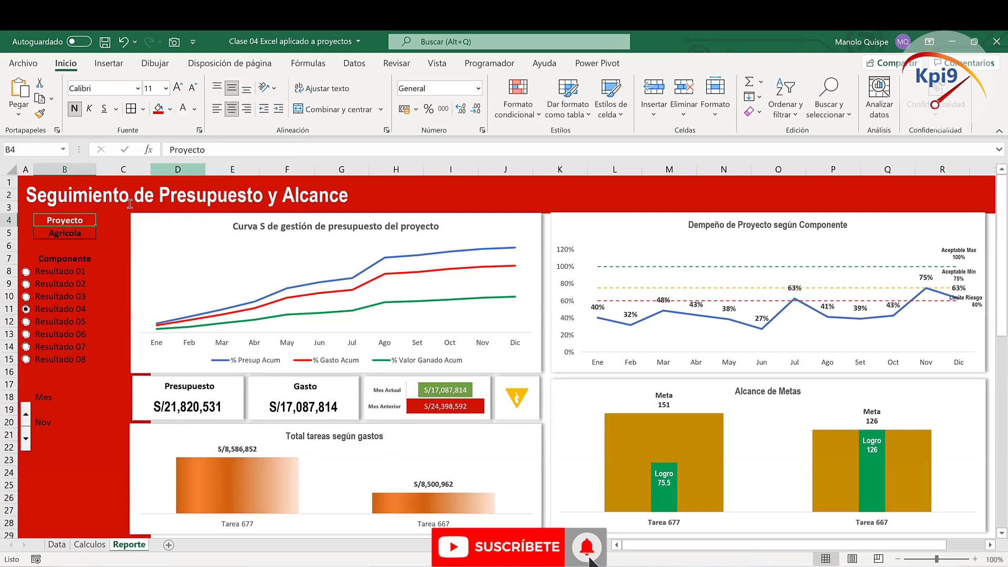
left_click(81, 234)
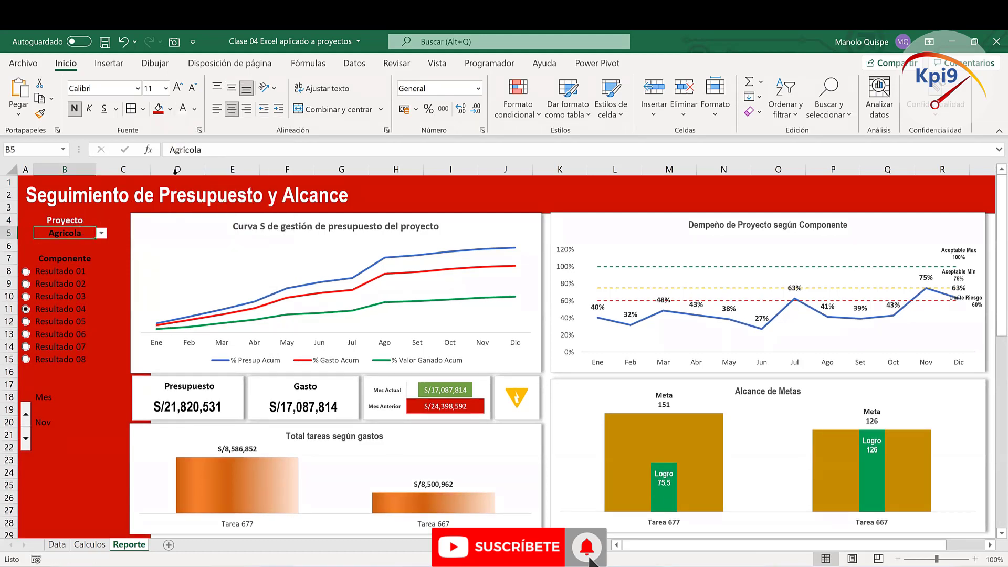
left_click(171, 110)
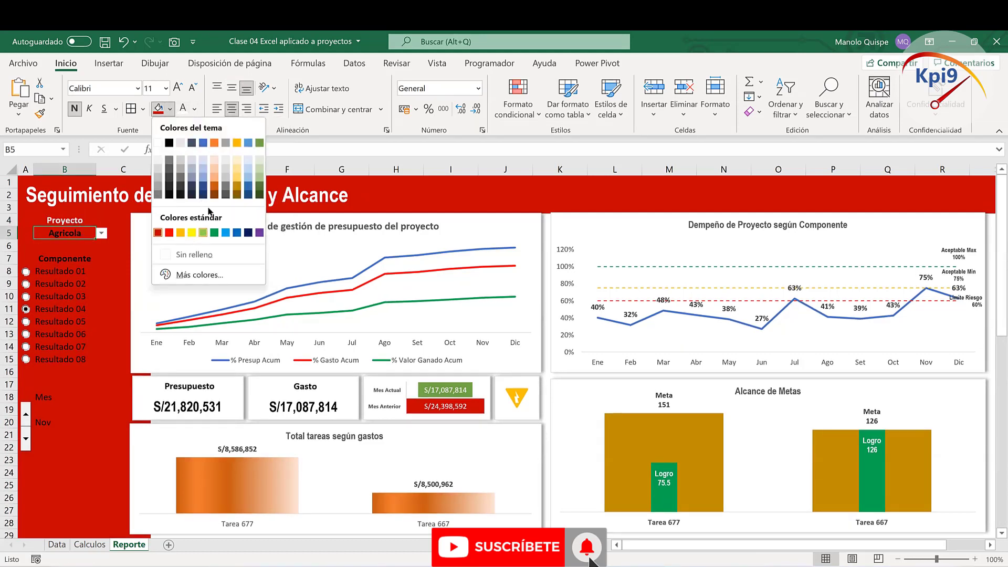
left_click(237, 159)
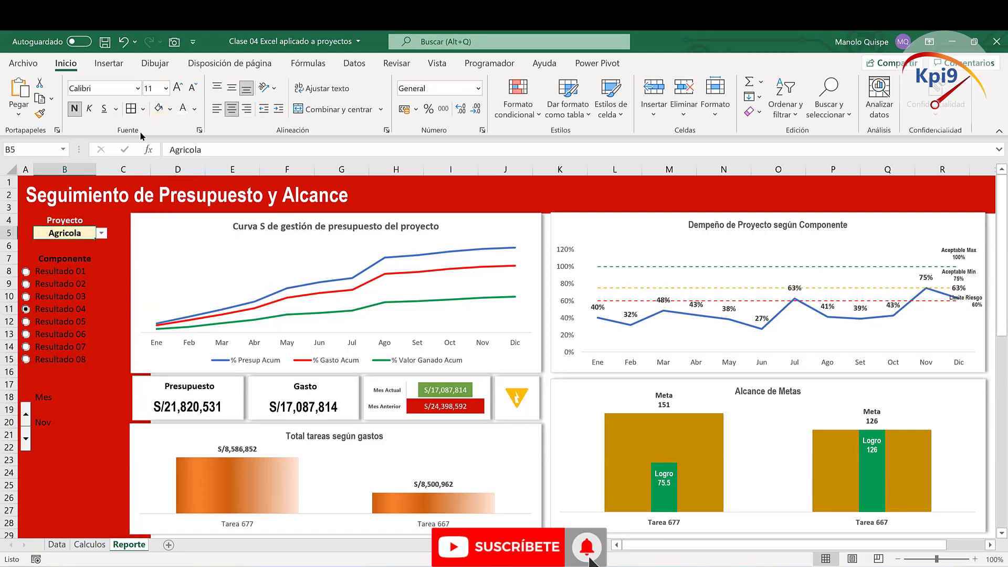
Step: Put an outside border around the Proyecto label cell B4
left_click(143, 108)
left_click(141, 263)
left_click(75, 219)
left_click(130, 109)
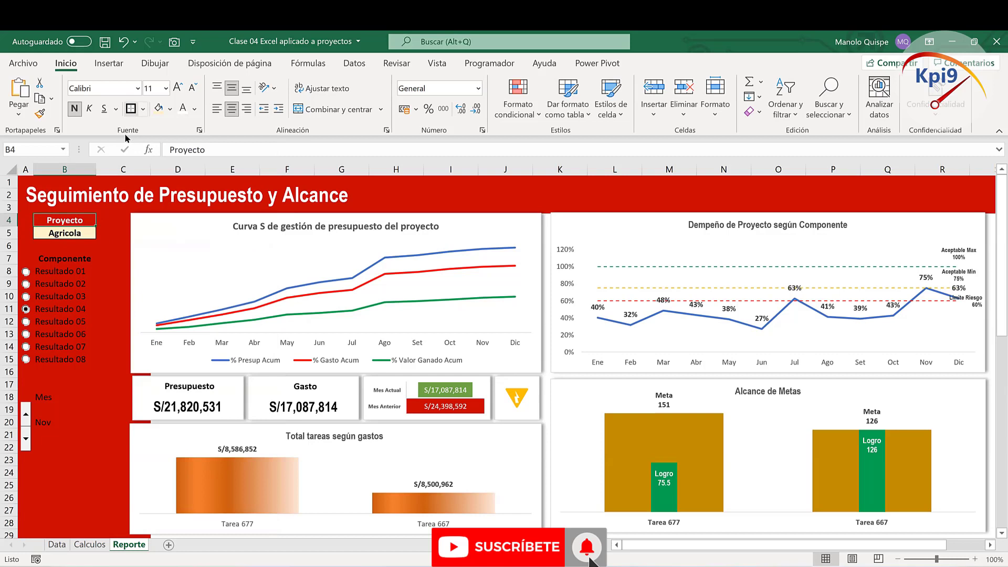
Step: Apply a border and white text to the Componente list A7:B15
left_click(52, 257)
left_click_drag(29, 257, 68, 360)
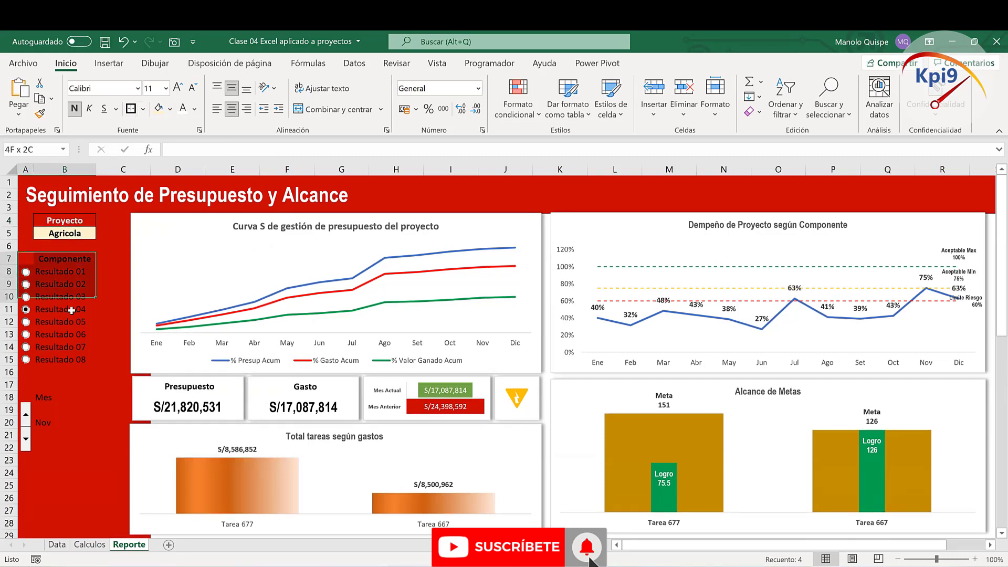
left_click(131, 109)
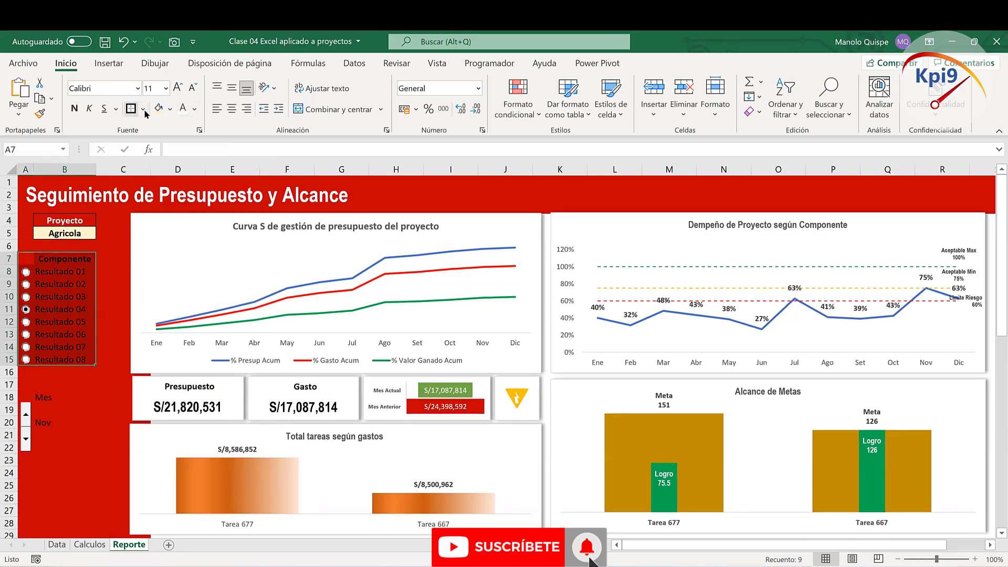
left_click(183, 108)
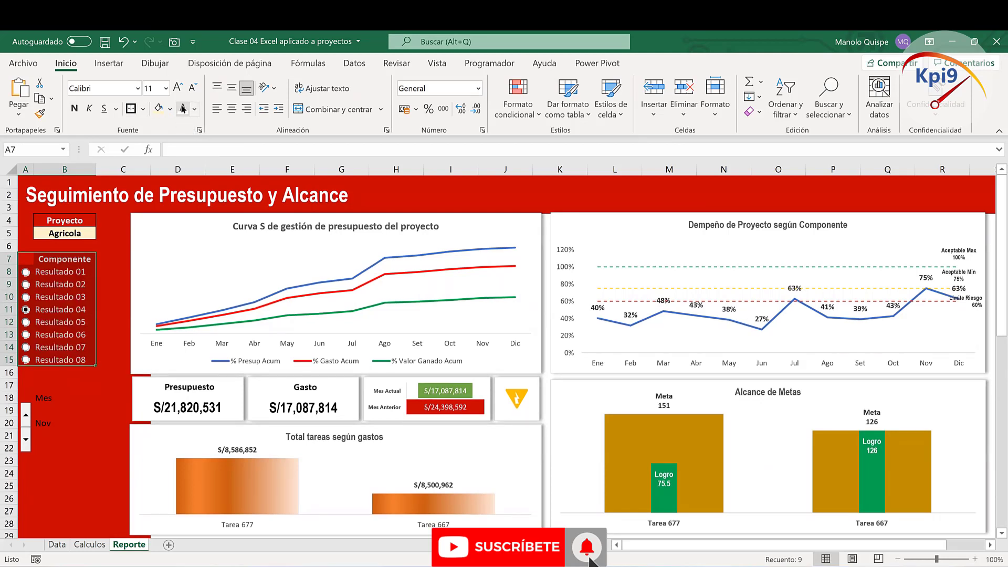
left_click(82, 258)
left_click(100, 397)
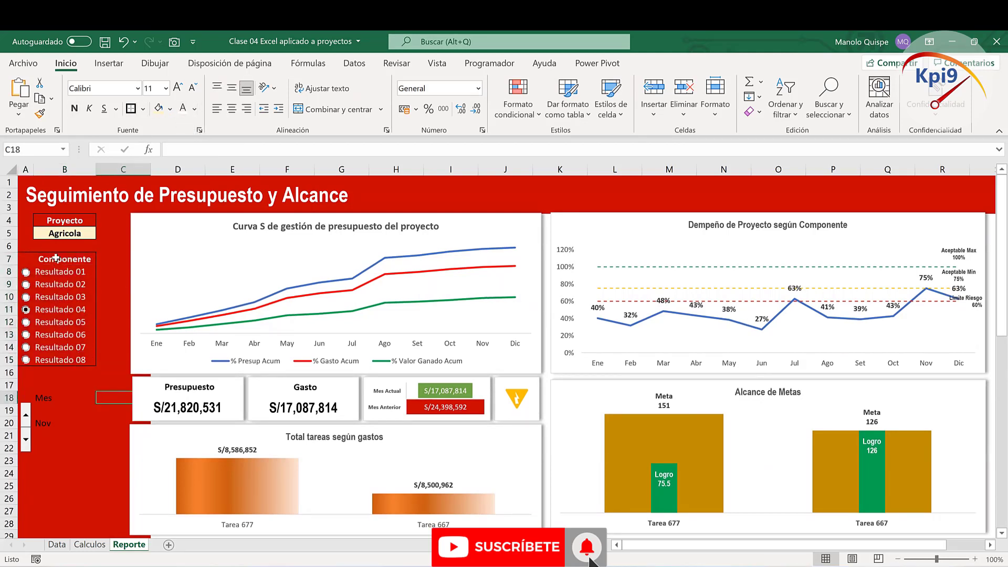
Step: Clear all borders from the list, then put a thick outside border around B7:B15
left_click(30, 260)
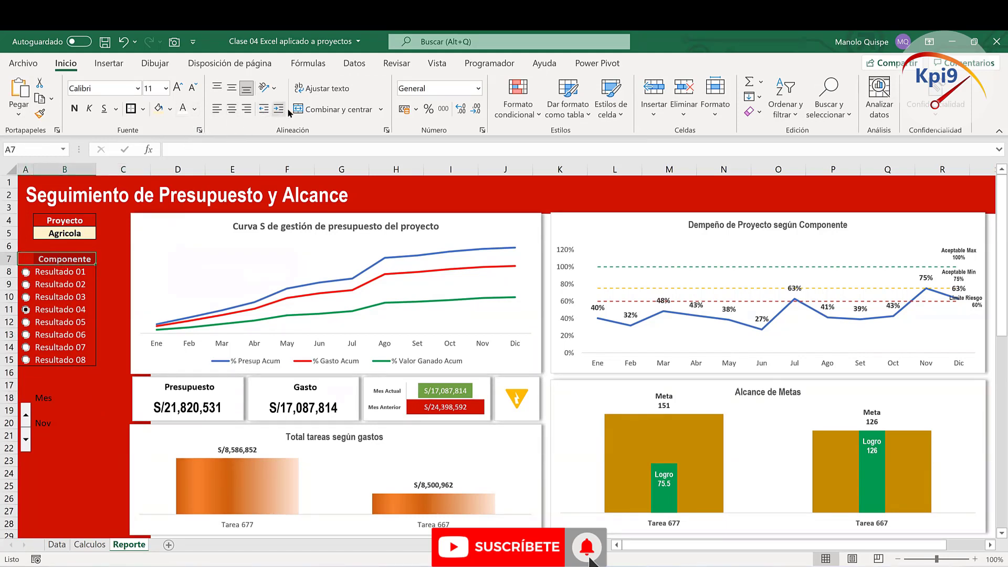
left_click(62, 258)
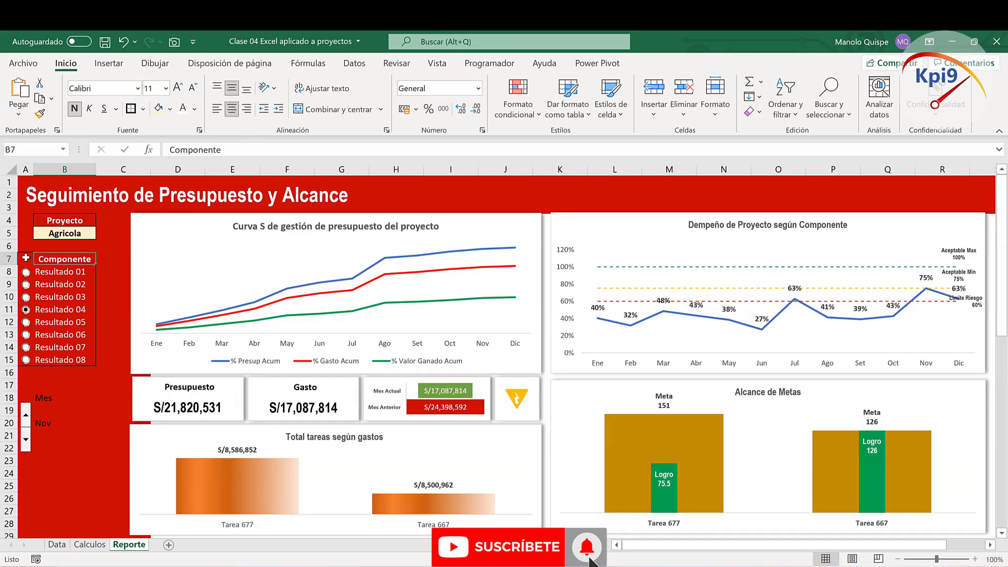
left_click_drag(27, 259, 76, 358)
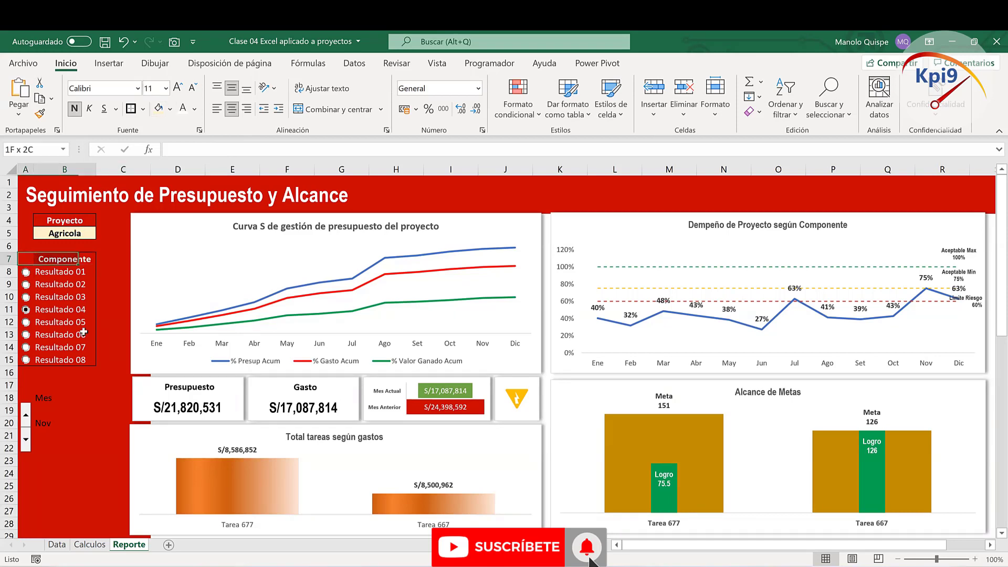
left_click(143, 108)
left_click(166, 233)
left_click_drag(62, 258, 81, 360)
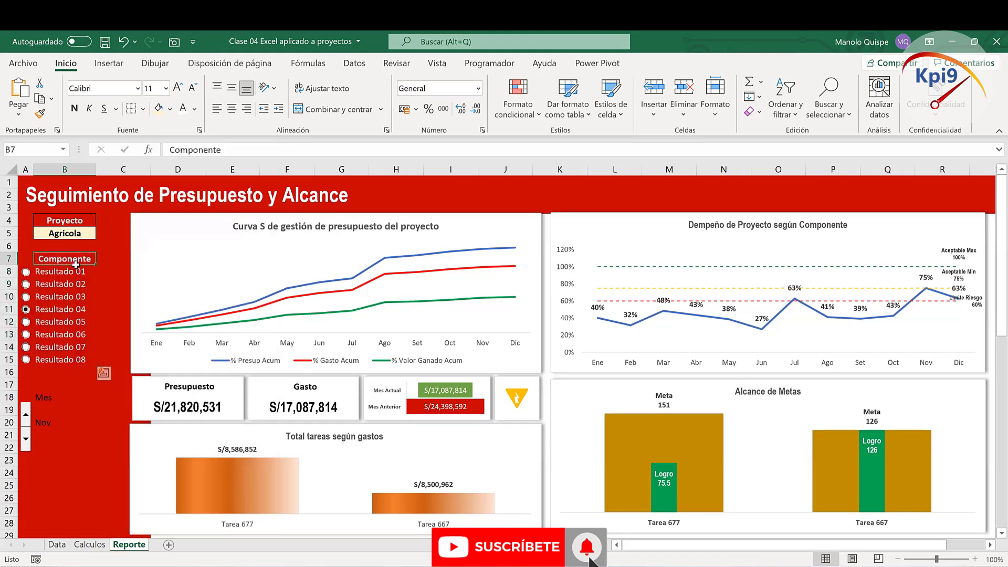
left_click(143, 109)
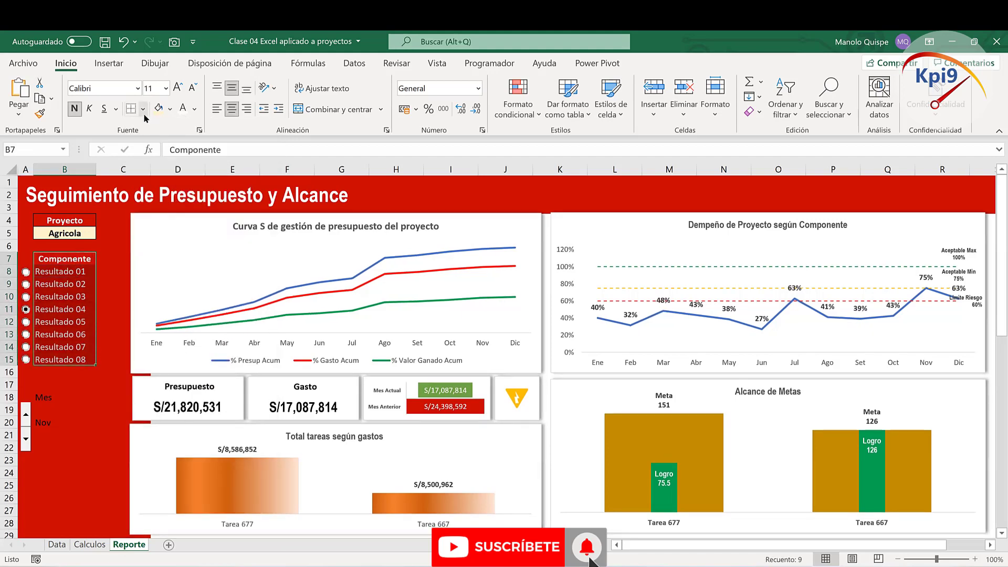
left_click(187, 283)
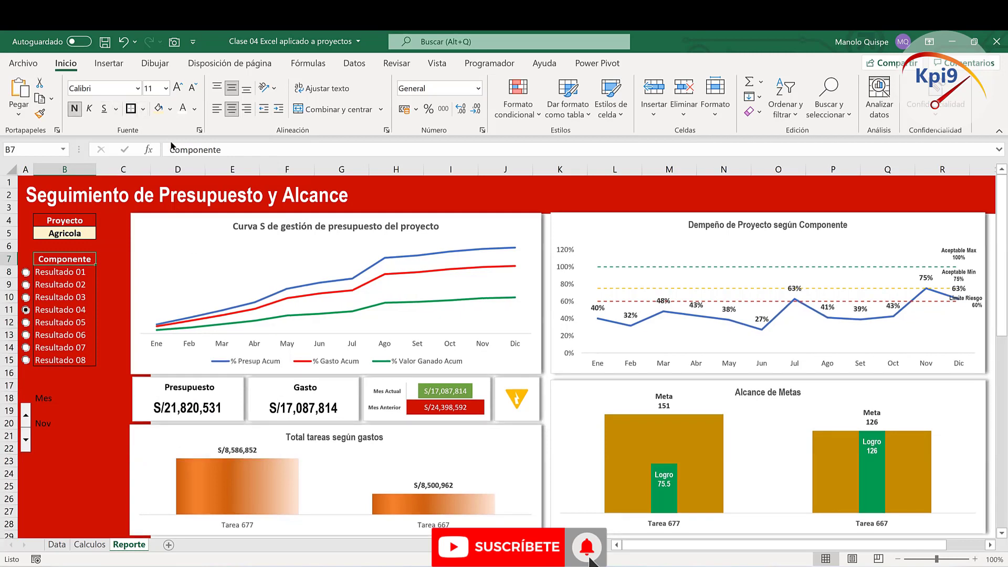
left_click(118, 271)
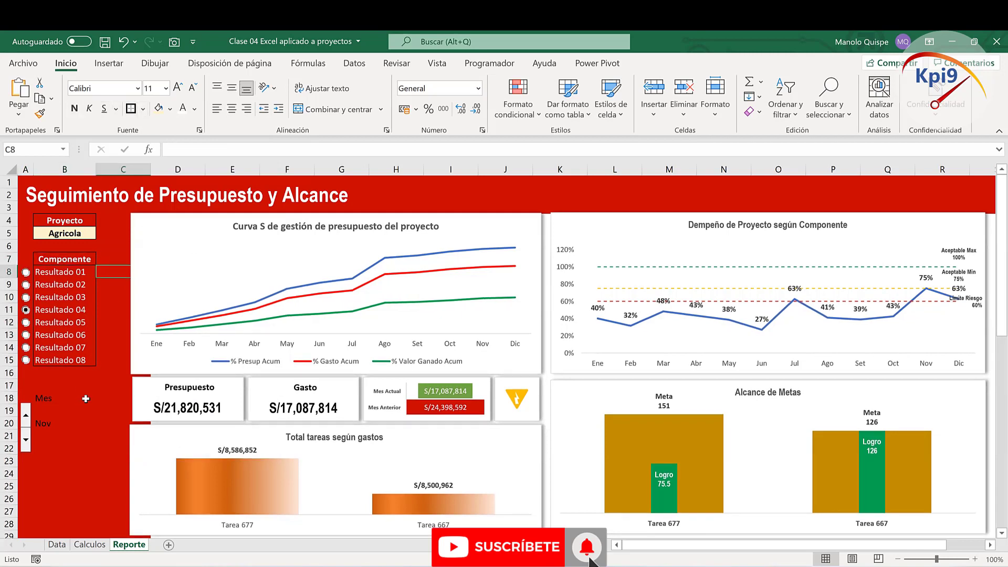
Step: Centre the Mes label in B18 horizontally and vertically and give it a border
left_click(56, 401)
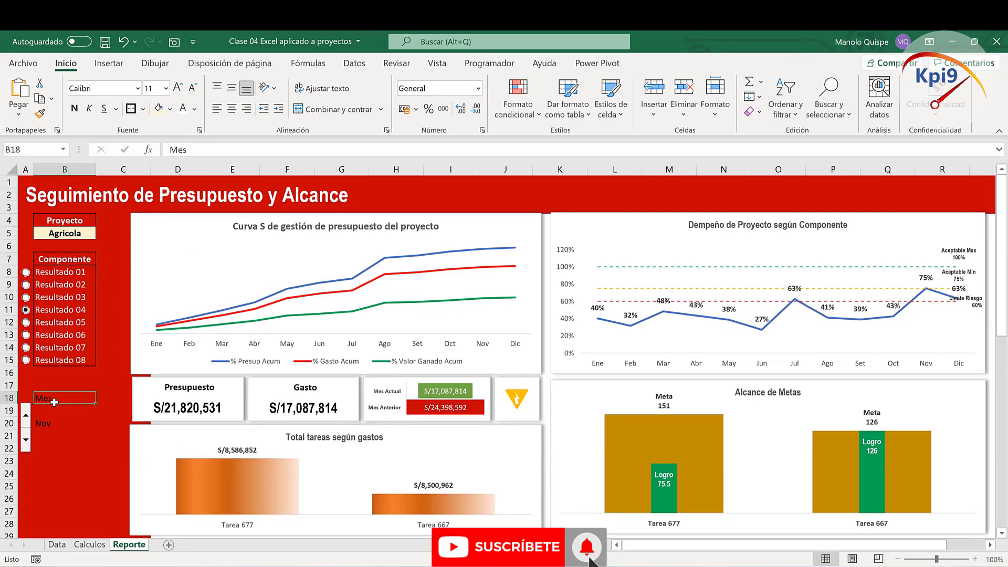
left_click(232, 109)
left_click(233, 88)
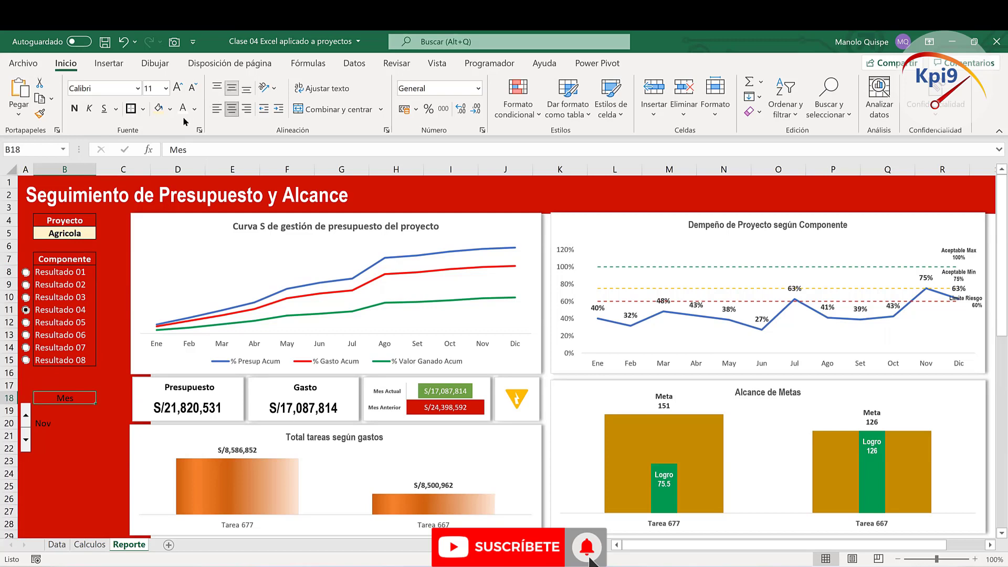
left_click(131, 109)
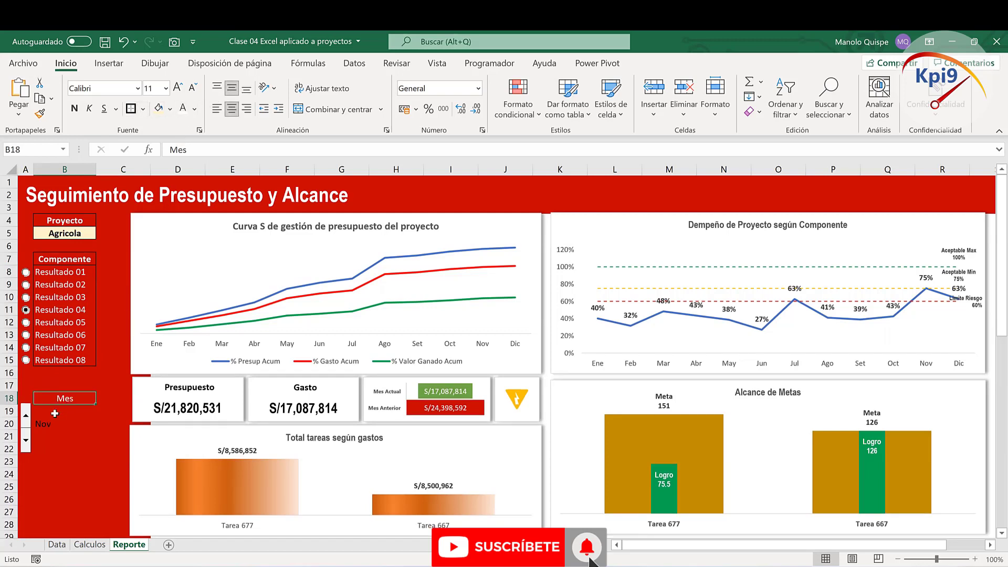
Step: Merge B19:B22 into one middle-aligned cell using the Arial Narrow font
left_click_drag(54, 414, 54, 448)
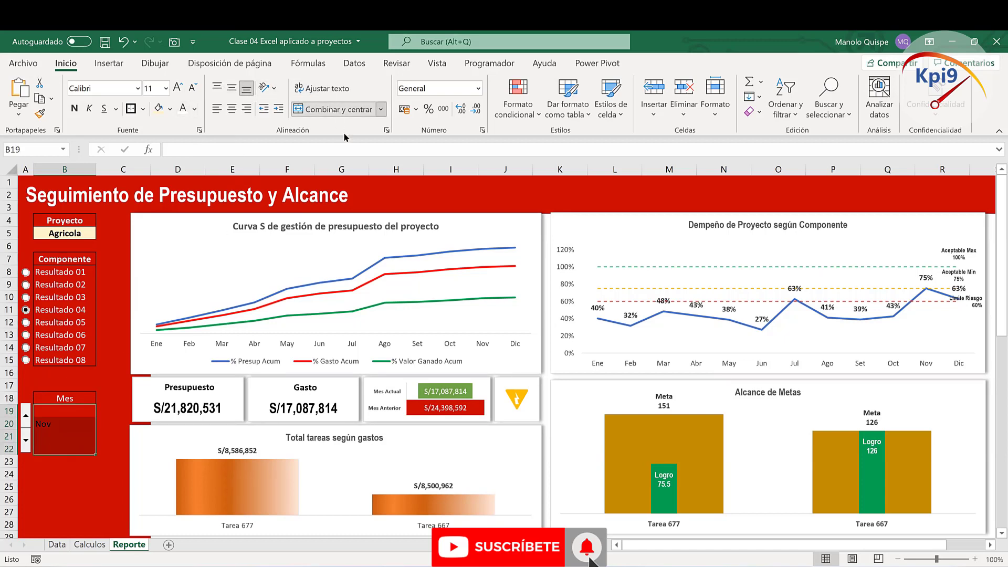
left_click(336, 109)
left_click(230, 89)
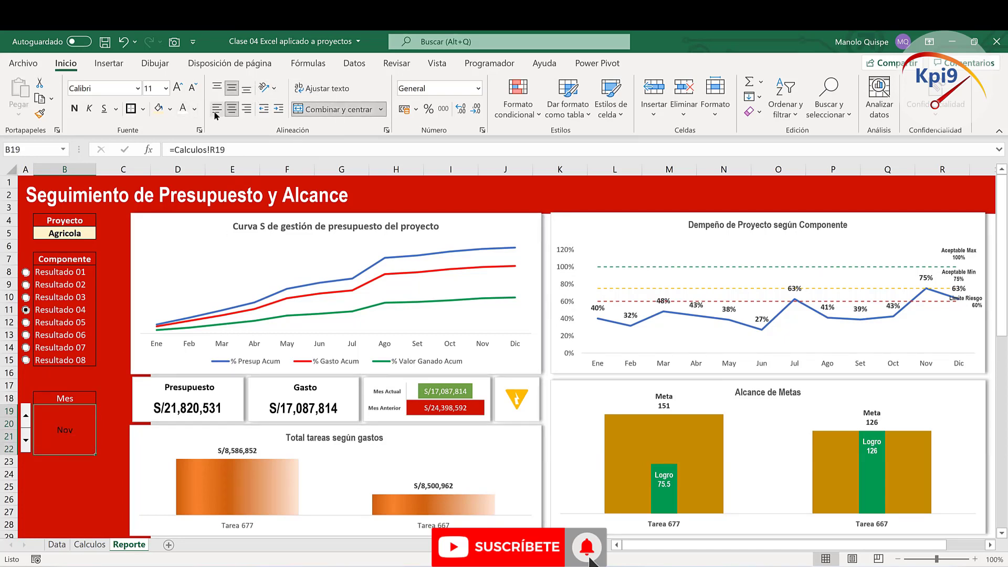
left_click(139, 89)
scroll(138, 339, "down", 1)
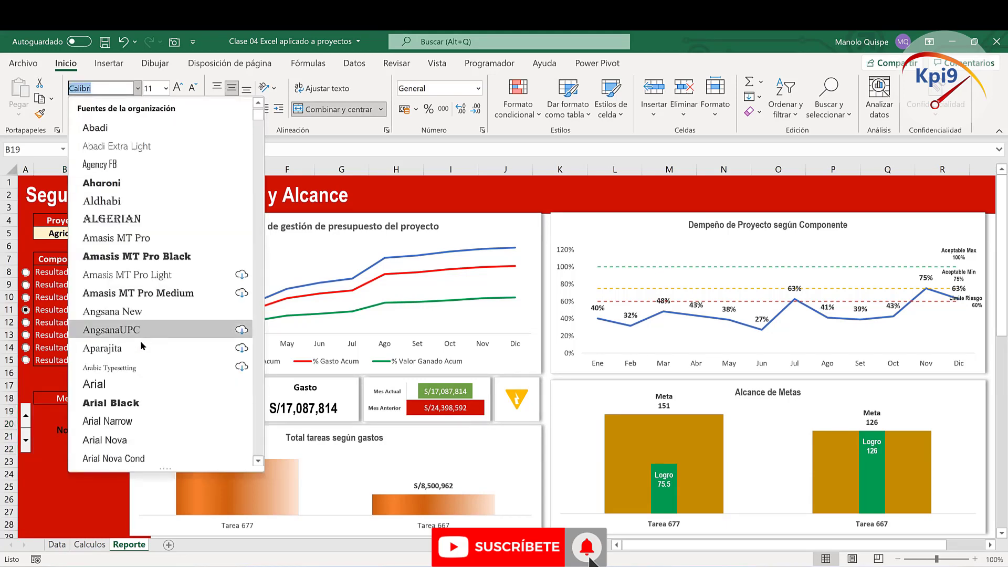
scroll(139, 368, "down", 1)
left_click(138, 365)
Step: Enlarge Nov to 20 pt with black text on a light cream fill
left_click(178, 88)
left_click(178, 87)
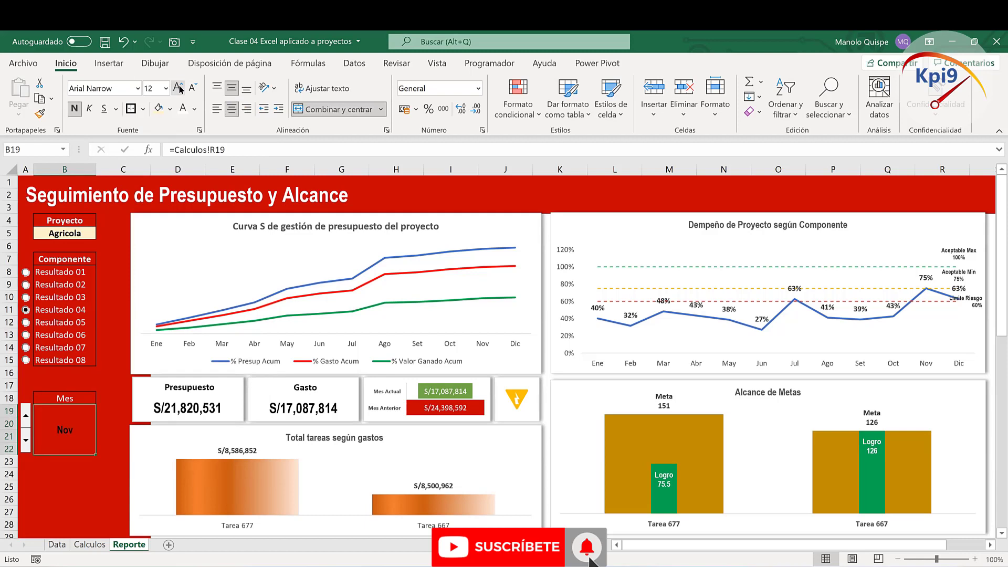
left_click(179, 87)
left_click(179, 87)
left_click(178, 87)
left_click(158, 108)
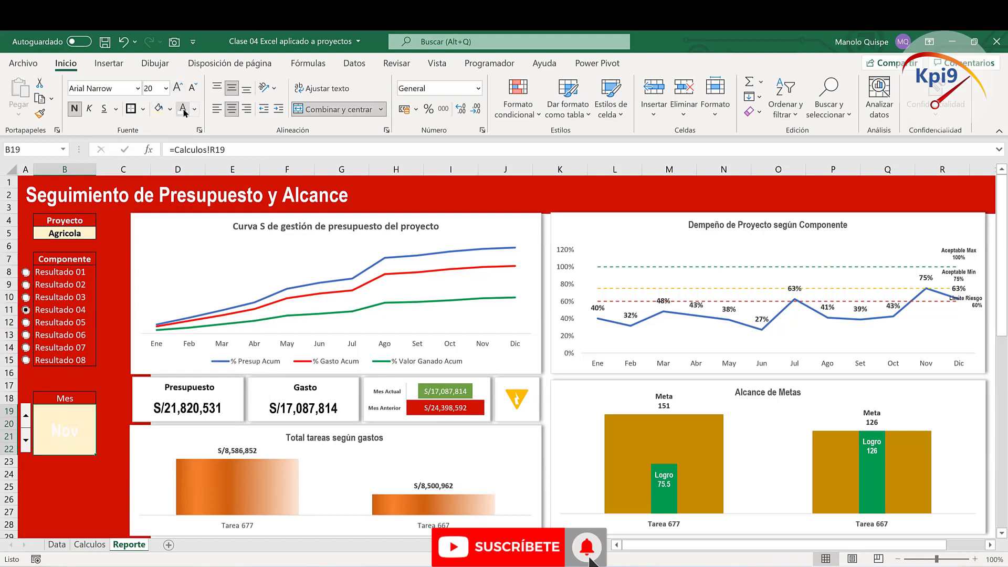
left_click(195, 108)
left_click(208, 135)
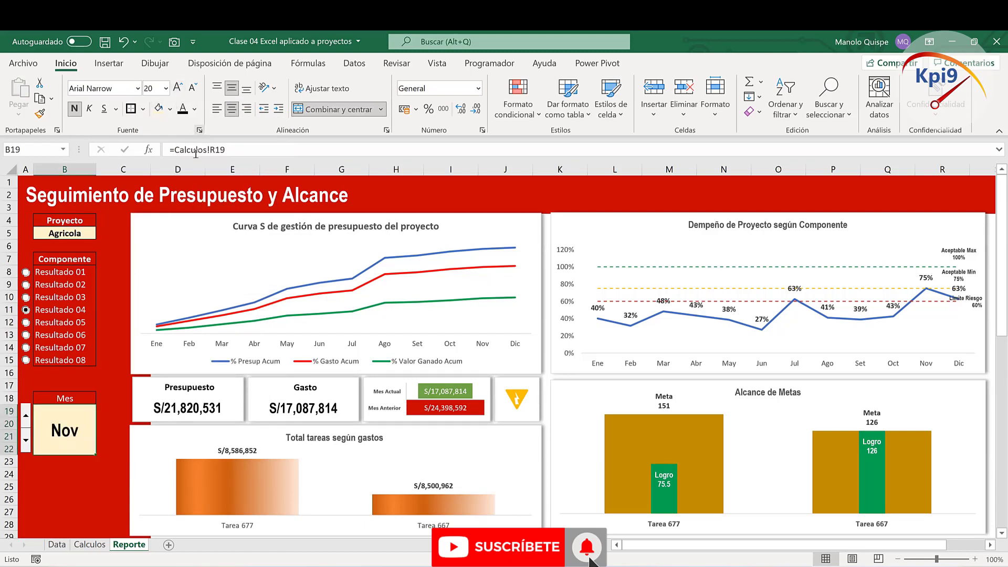
Step: Give the Mes label B18 a light peach fill and bold text
left_click(77, 400)
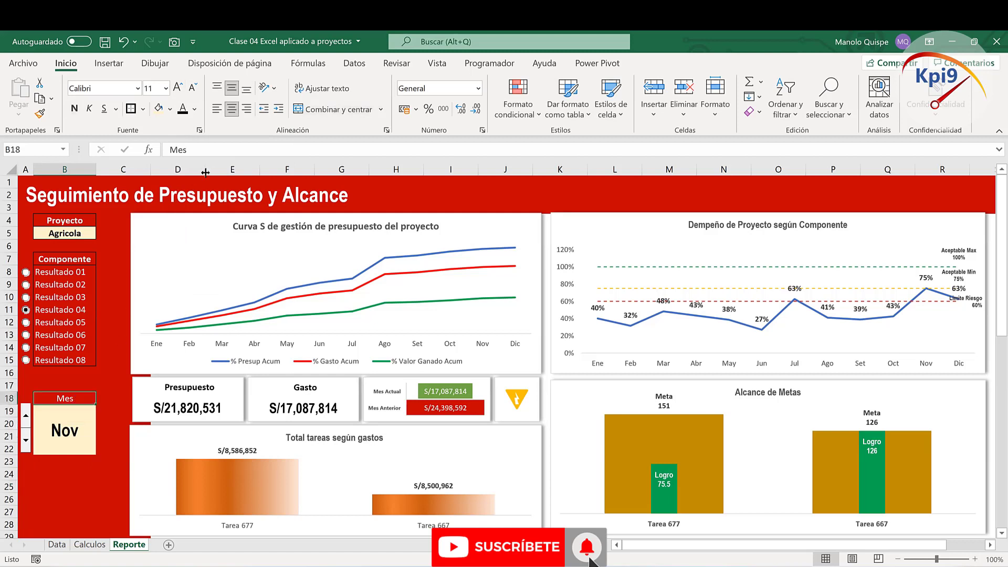
left_click(170, 109)
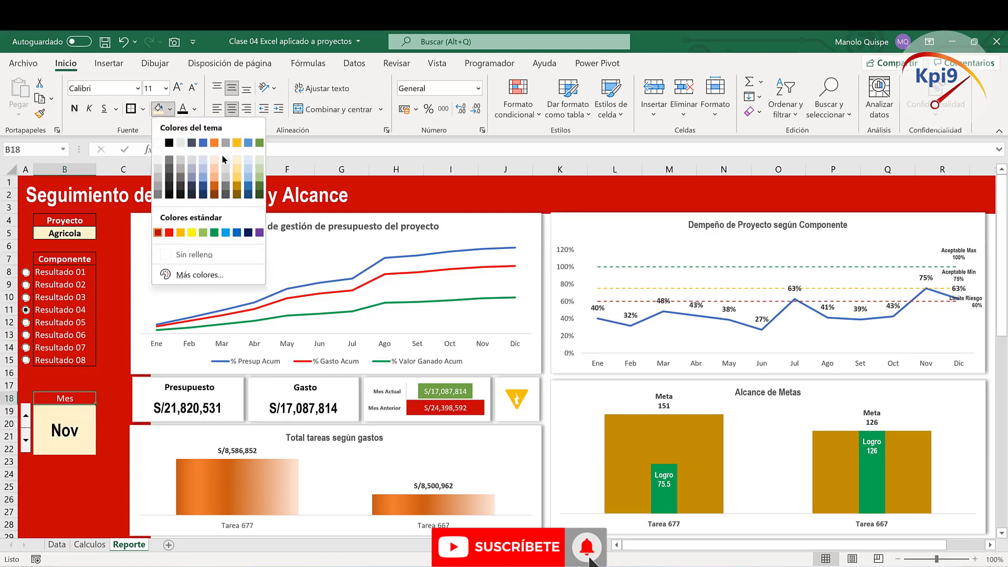
left_click(214, 163)
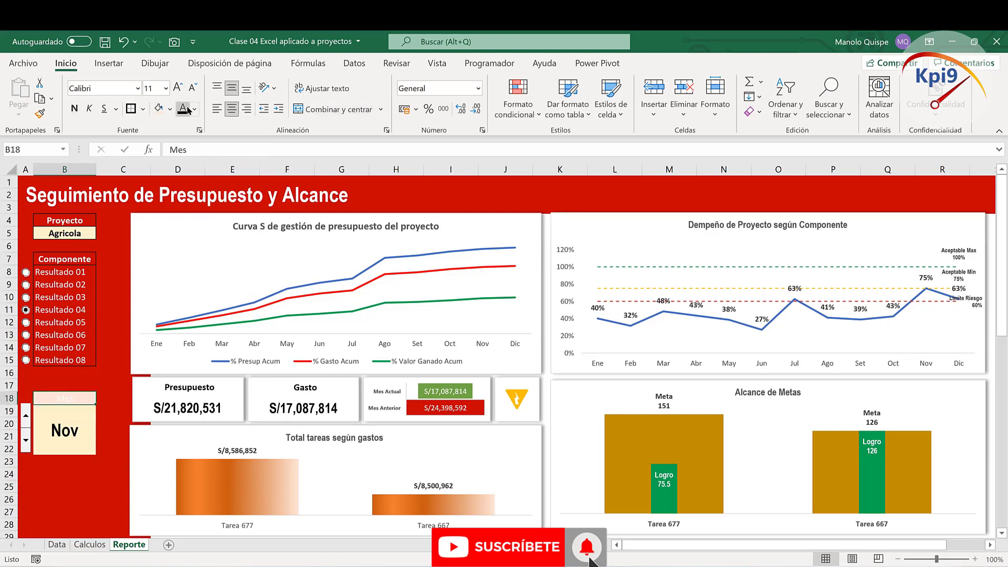
left_click(74, 109)
Step: Copy the Mes label's peach fill and bold formatting onto the Proyecto (B4) and Componente (B7) labels
left_click(69, 223)
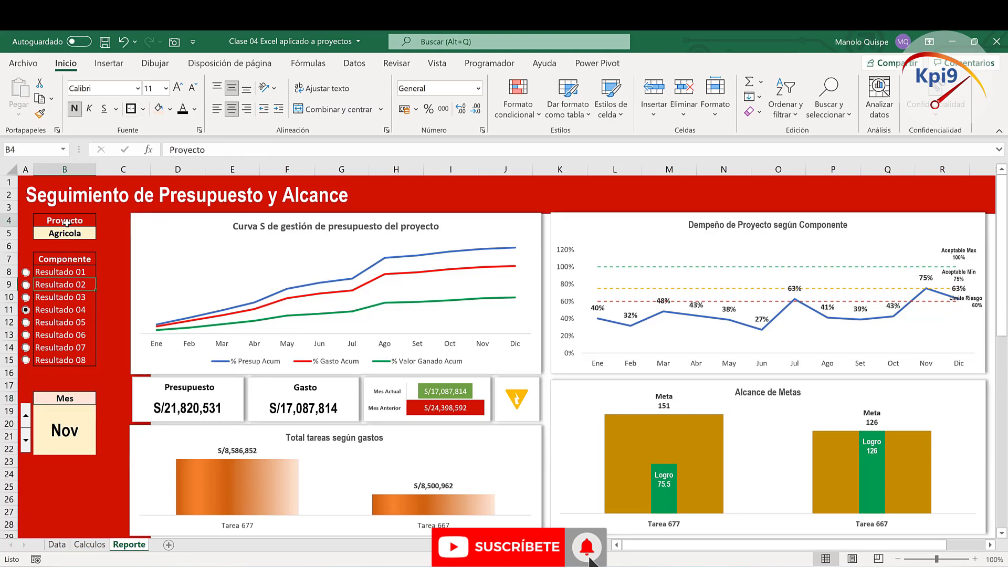
left_click(62, 399)
double_click(39, 113)
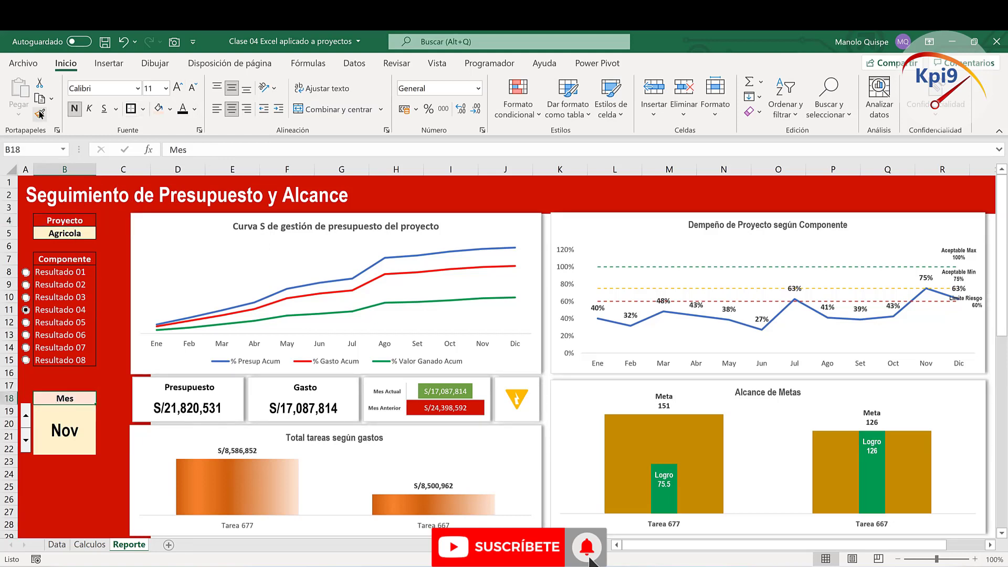
left_click(64, 220)
left_click(40, 113)
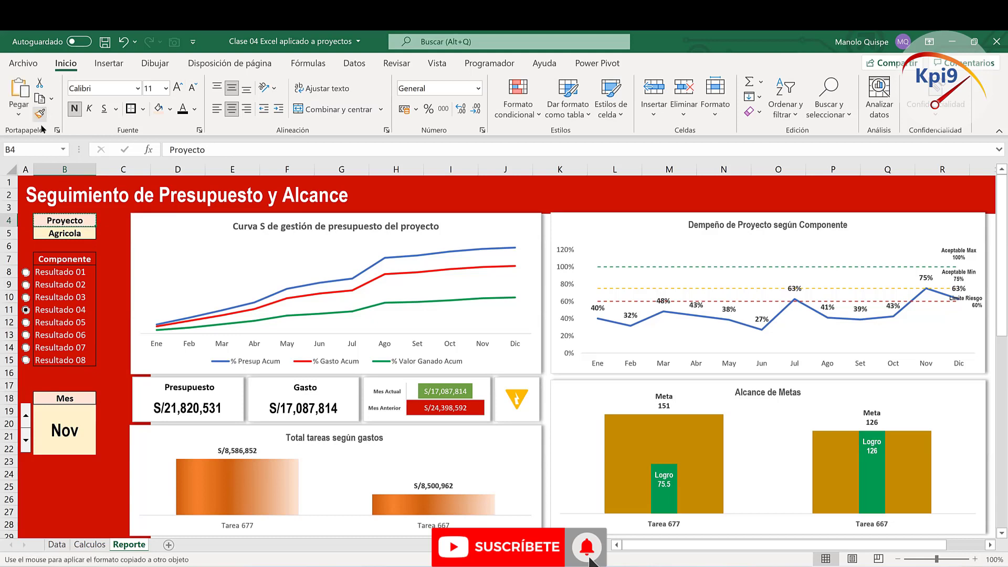
left_click(65, 259)
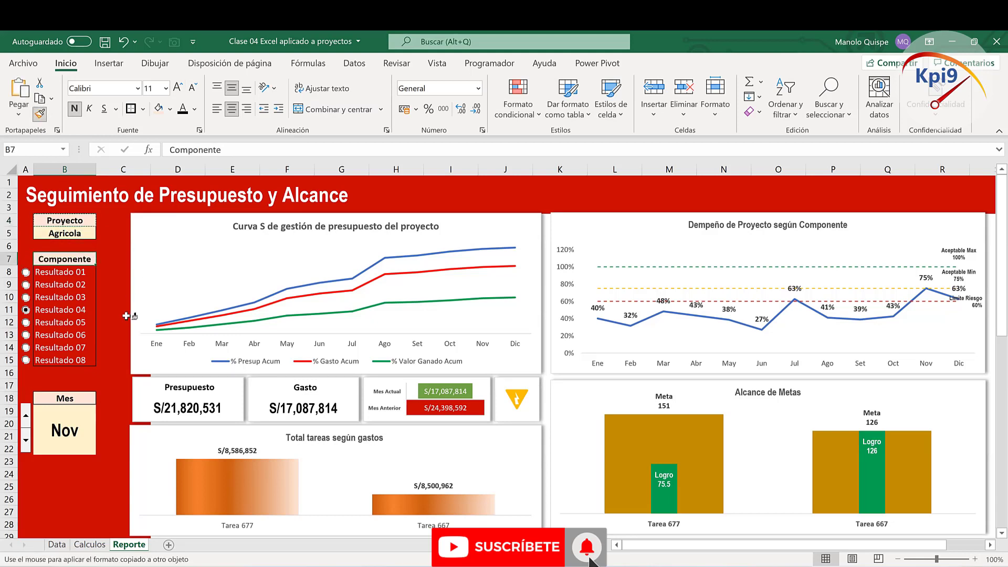
key("Escape")
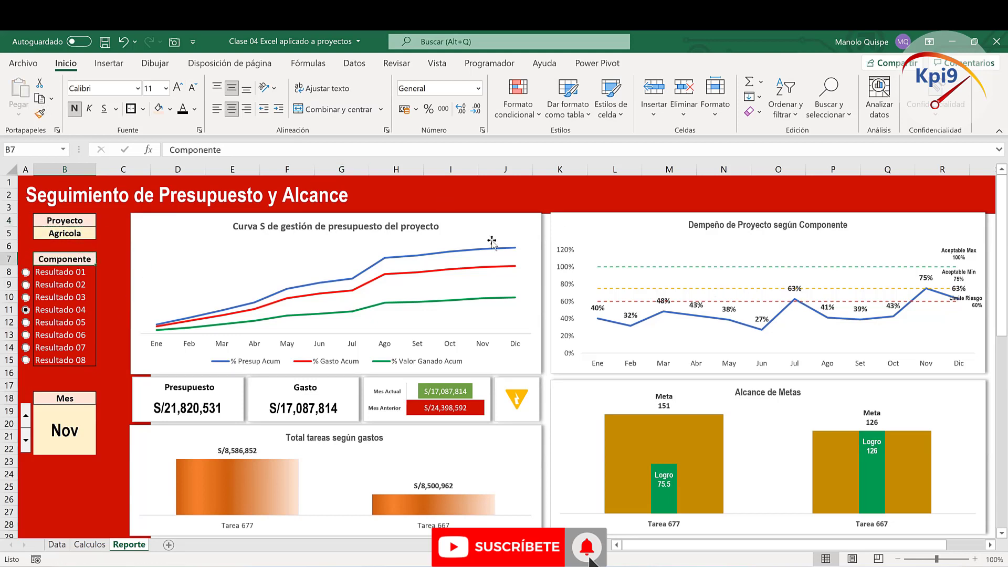
scroll(681, 374, "down", 1)
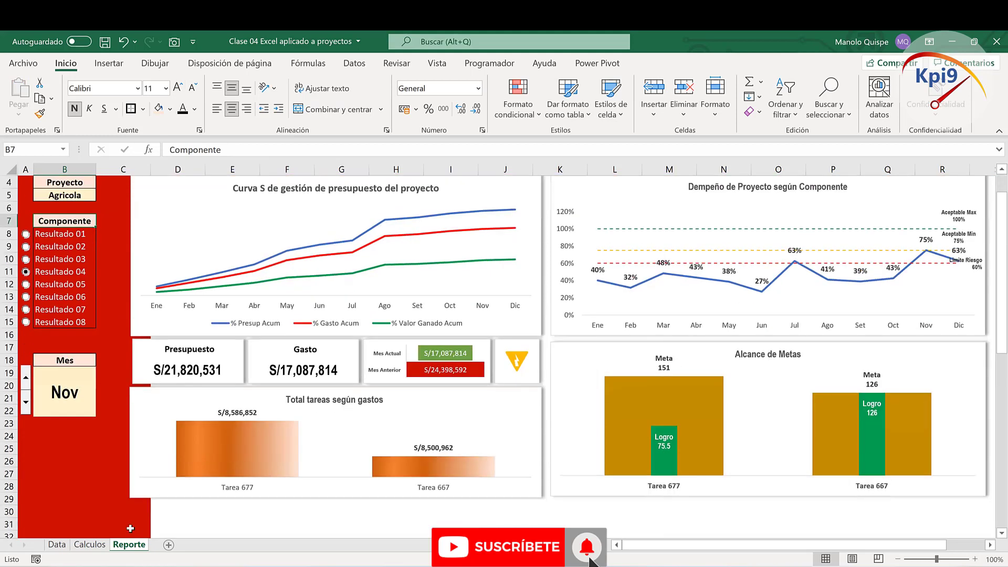
Step: Fill the empty rows below the dashboard, from row 30, with the dark red background
mouse_move(32, 515)
left_mouse_down()
mouse_move(68, 535)
mouse_move(821, 434)
left_mouse_up()
scroll(842, 401, "up", 5)
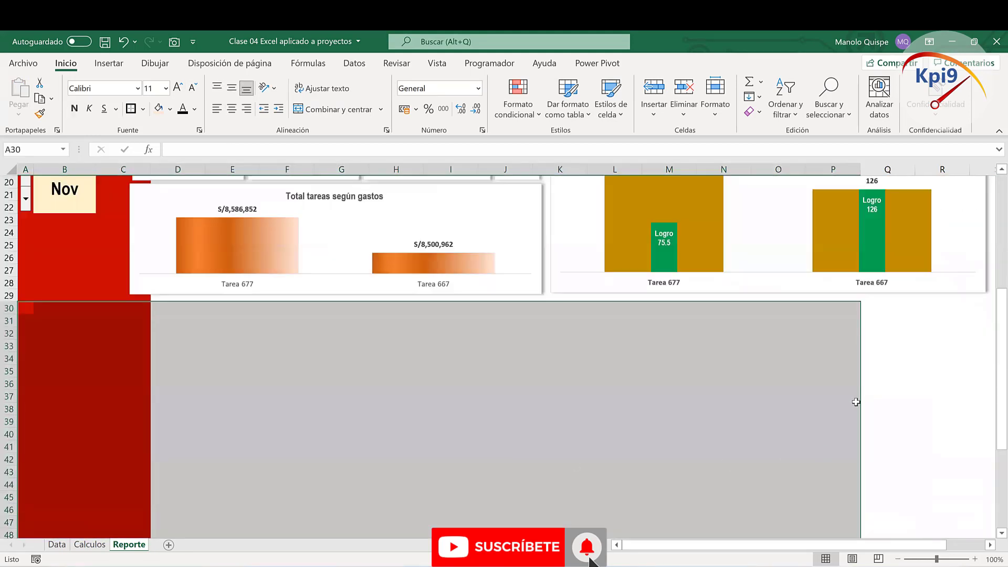
left_click(489, 395)
left_click_drag(36, 309, 889, 488)
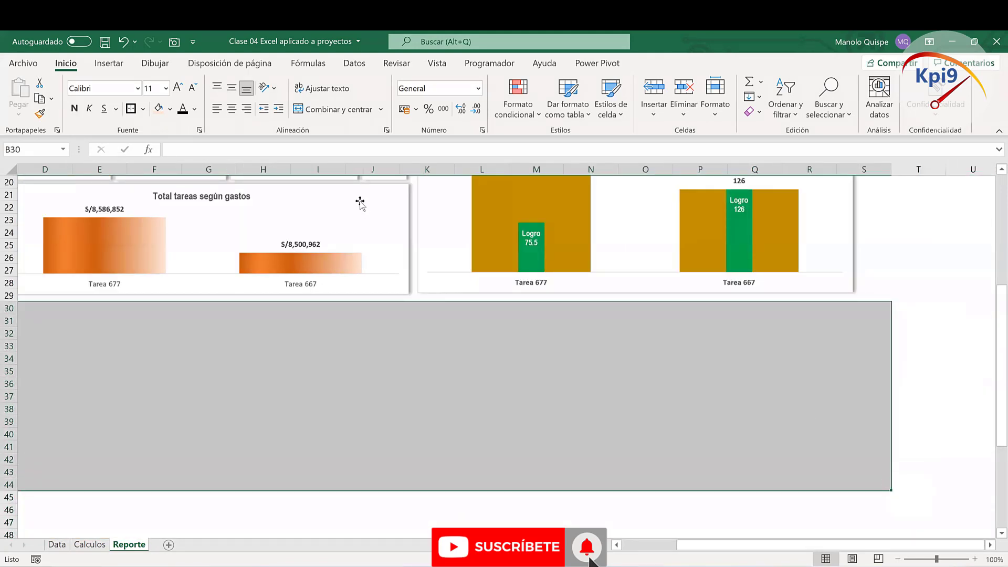
left_click(170, 109)
left_click(157, 233)
Step: Fill column T beside the dashboard with the same dark red
scroll(945, 368, "up", 6)
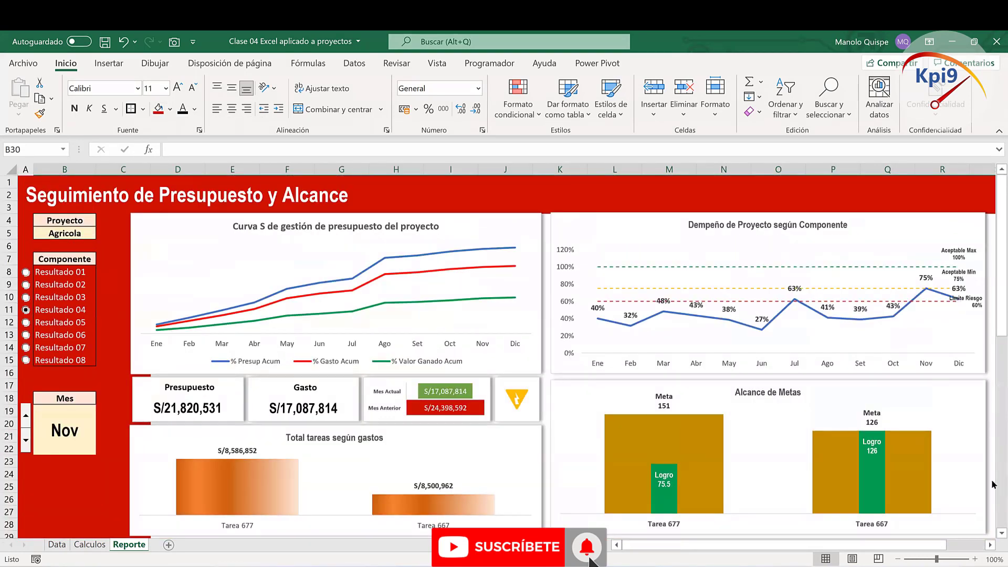
scroll(993, 484, "right", 2)
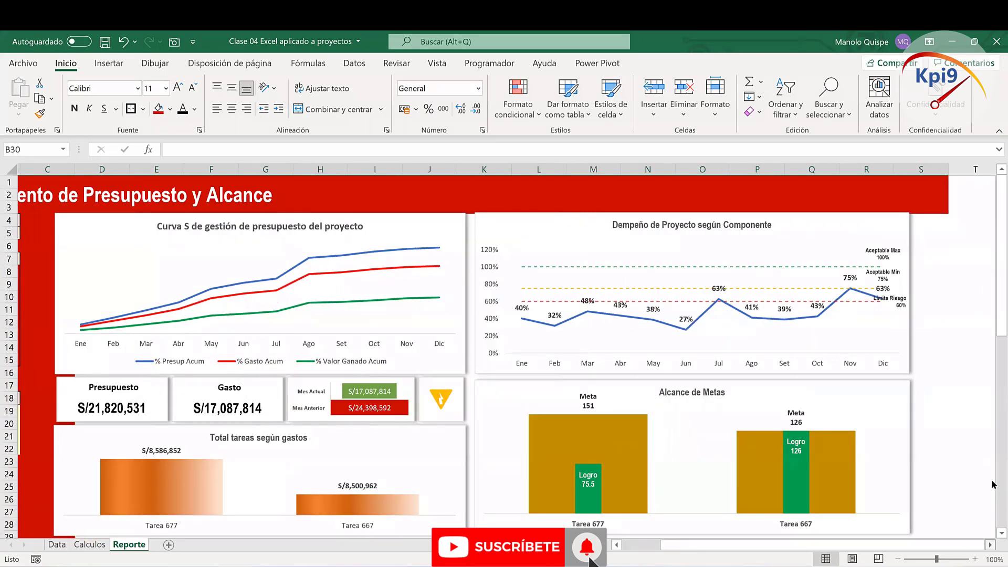
scroll(896, 179, "right", 1)
left_click(887, 184)
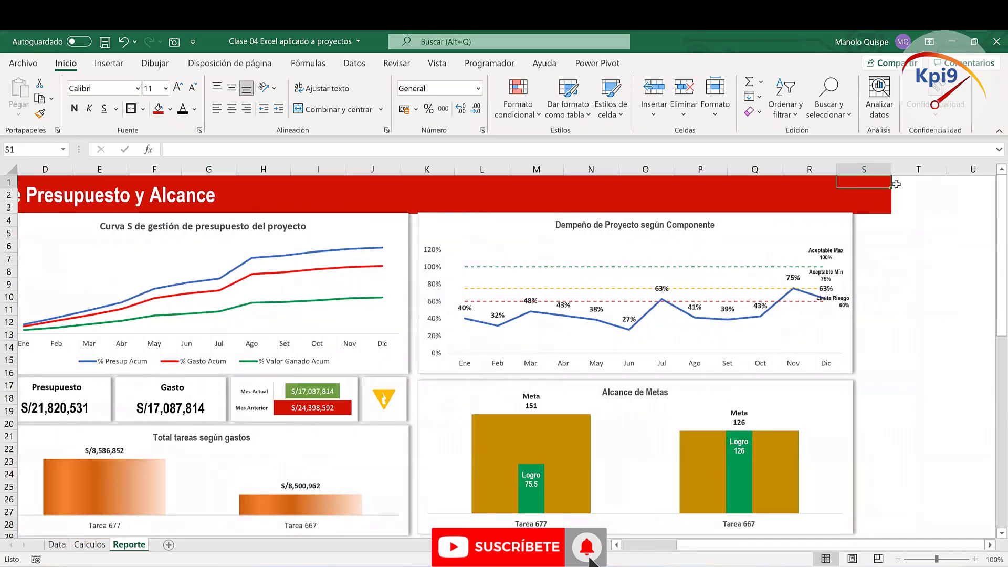
left_click_drag(914, 288, 895, 474)
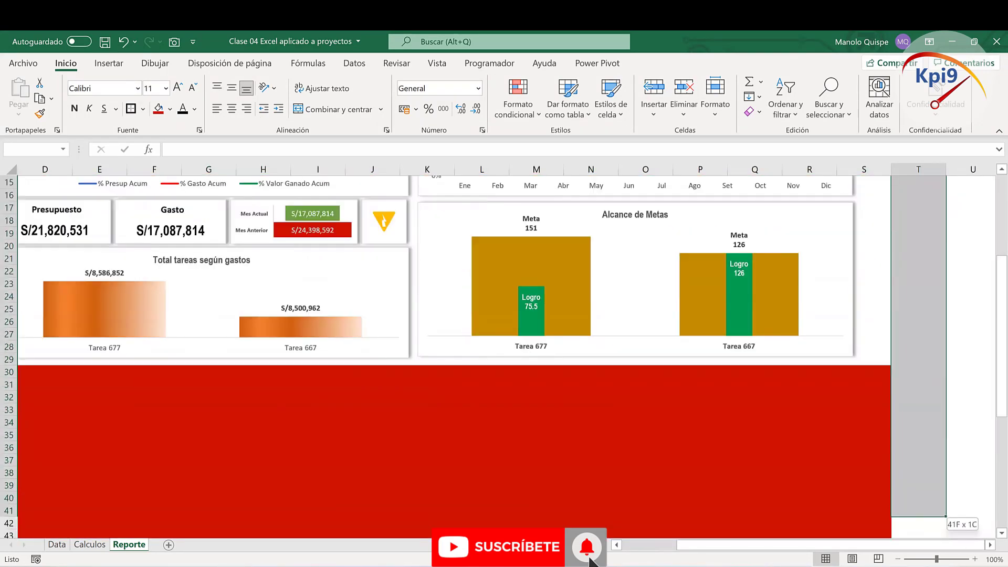
left_click(158, 109)
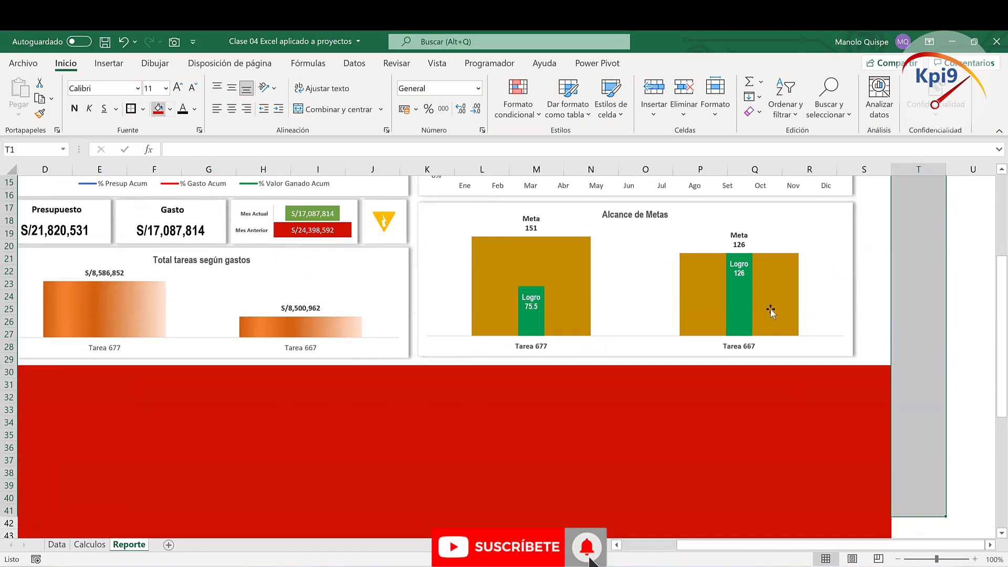
left_click(967, 168)
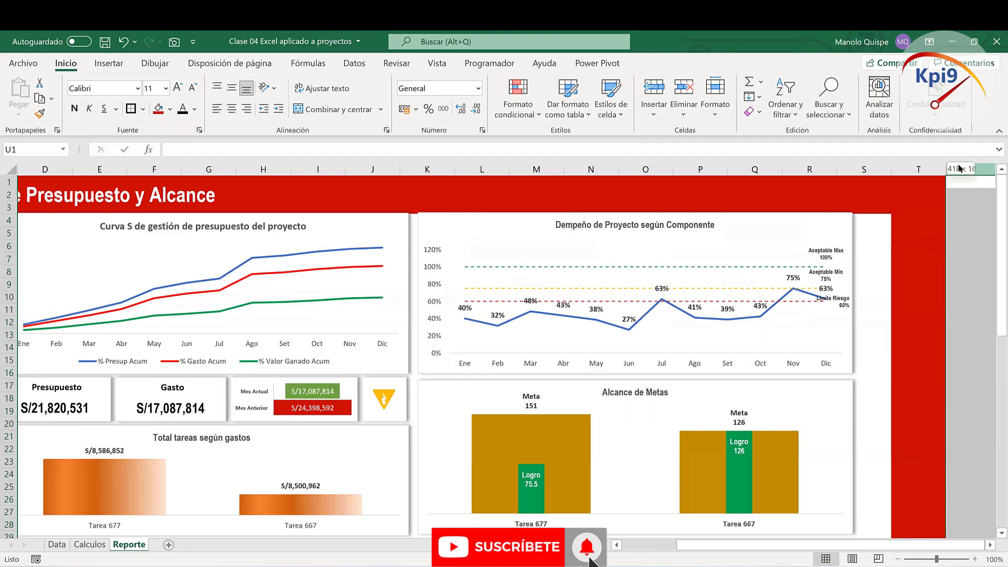
Step: Hide every unused column from U to the sheet's last column
key("ctrl+shift+Right")
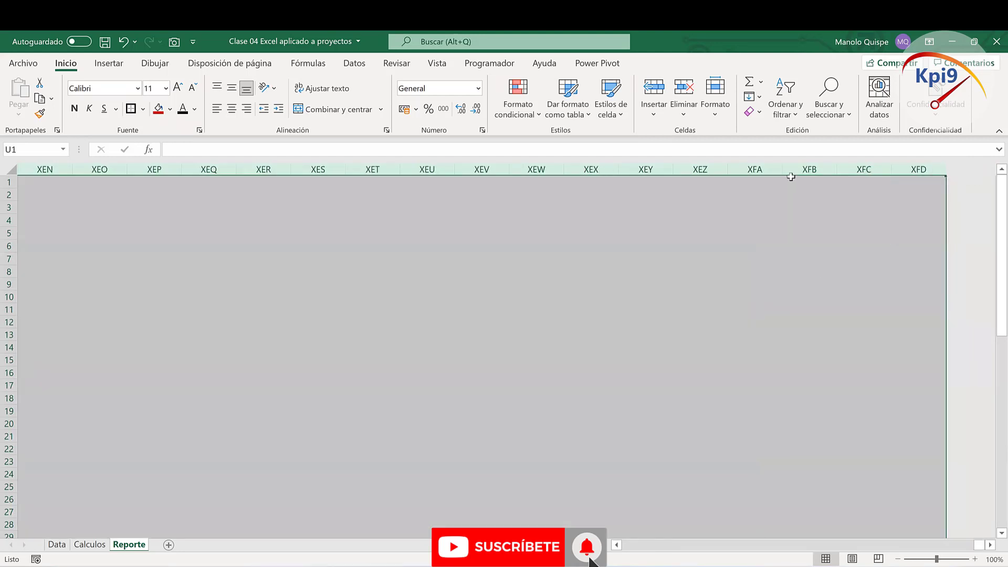
right_click(756, 168)
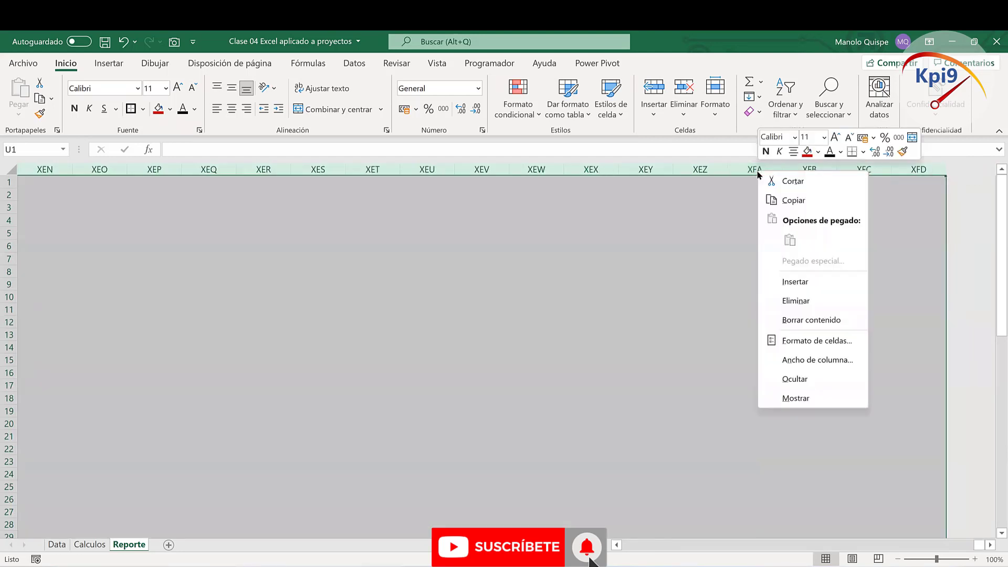
left_click(794, 379)
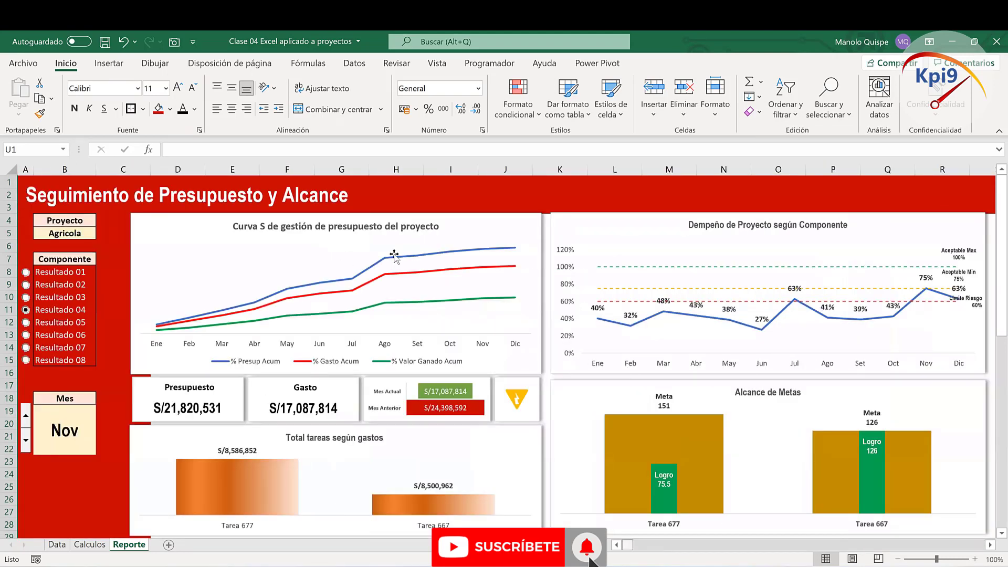
Step: Hide every unused row from 30 to the bottom of the sheet
scroll(246, 389, "down", 3)
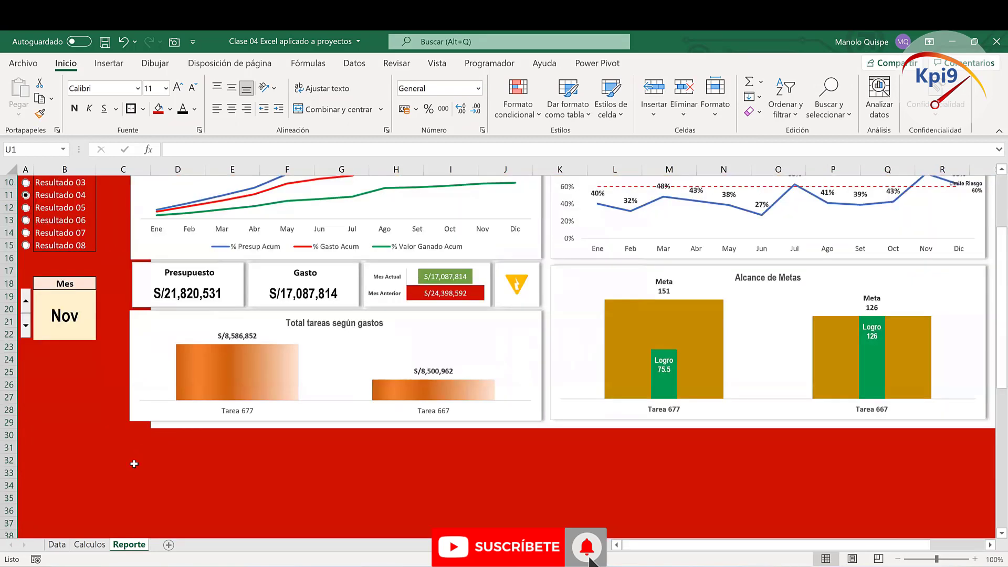
left_click(143, 455)
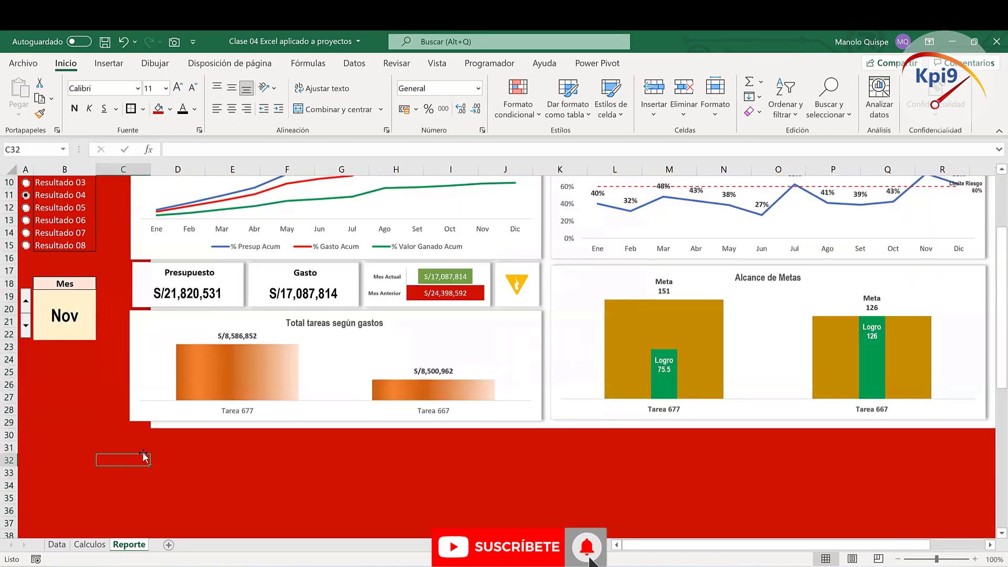
left_click(10, 435)
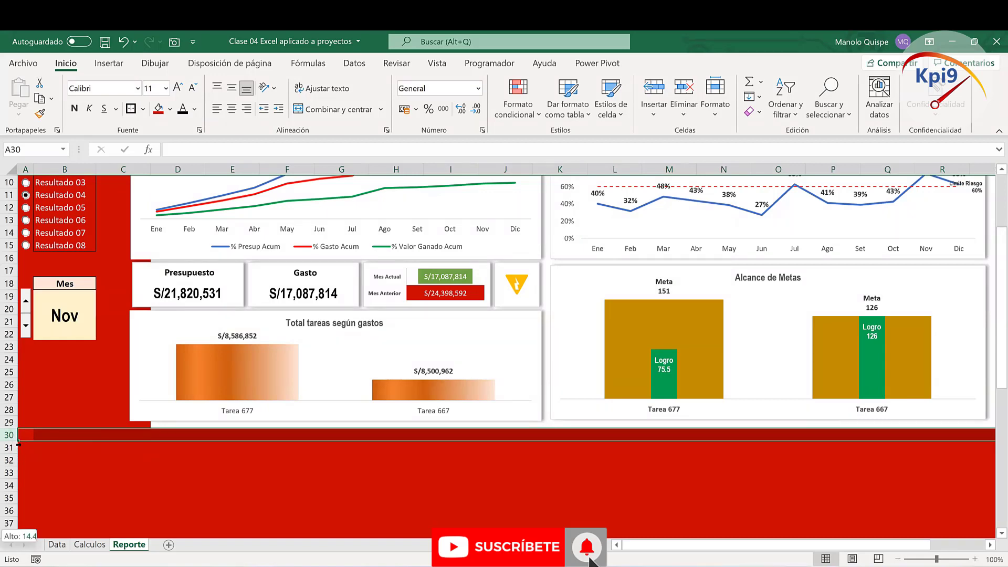
key("ctrl+shift+Down")
right_click(11, 358)
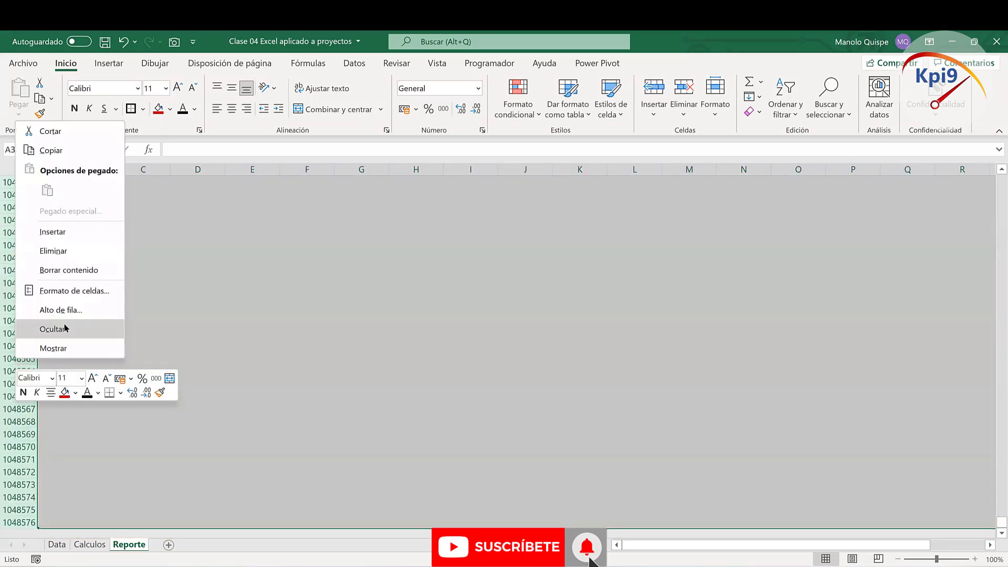
left_click(65, 328)
scroll(575, 315, "up", 1)
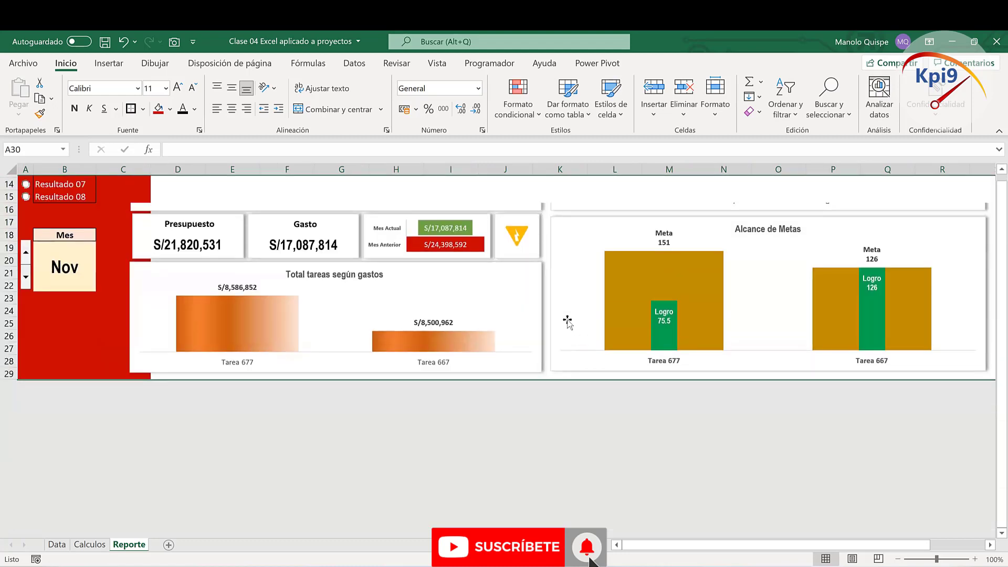
scroll(571, 285, "up", 2)
scroll(571, 281, "up", 3)
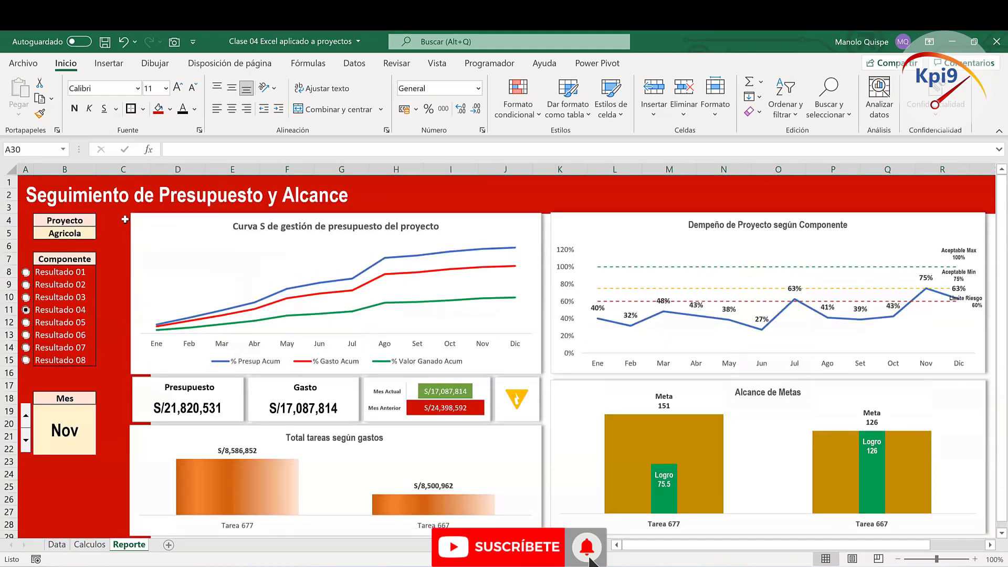
Step: Turn off the row and column headings, then step Mes to Dic (S/11,157,199 budget, Tarea 717)
mouse_move(125, 219)
left_mouse_down()
mouse_move(381, 356)
mouse_move(945, 538)
left_mouse_up()
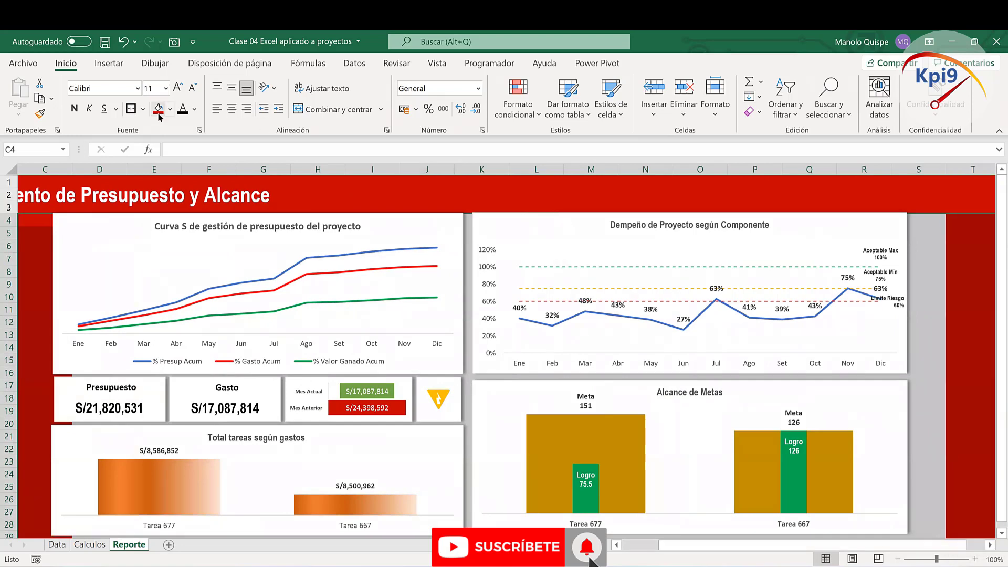
left_click(425, 221)
left_click(449, 195)
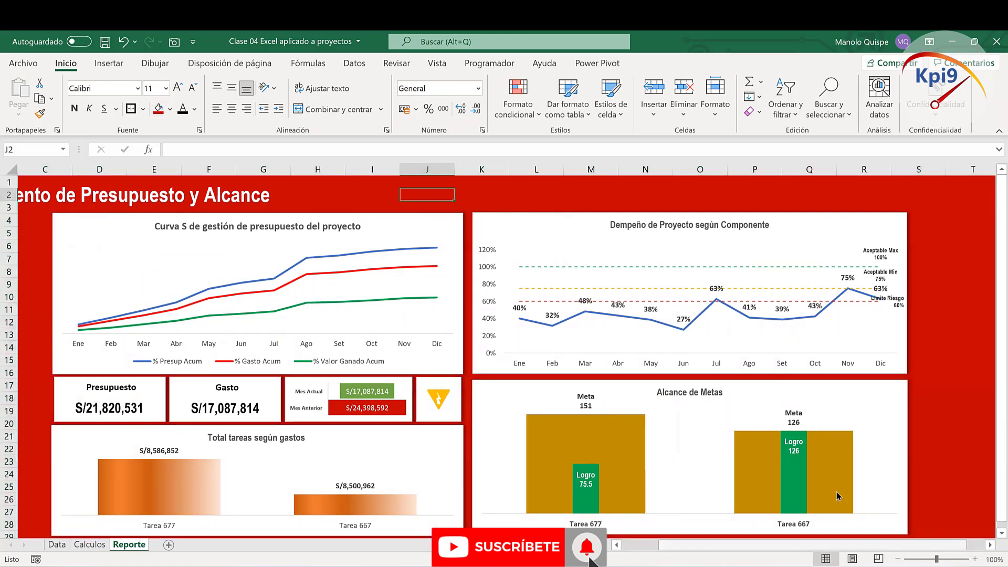
scroll(837, 496, "left", 2)
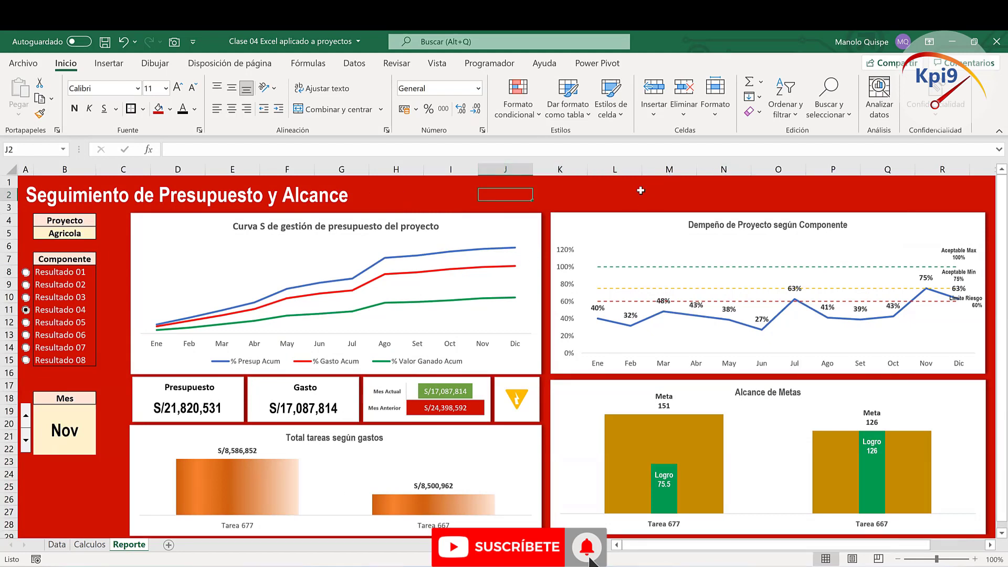
left_click(437, 63)
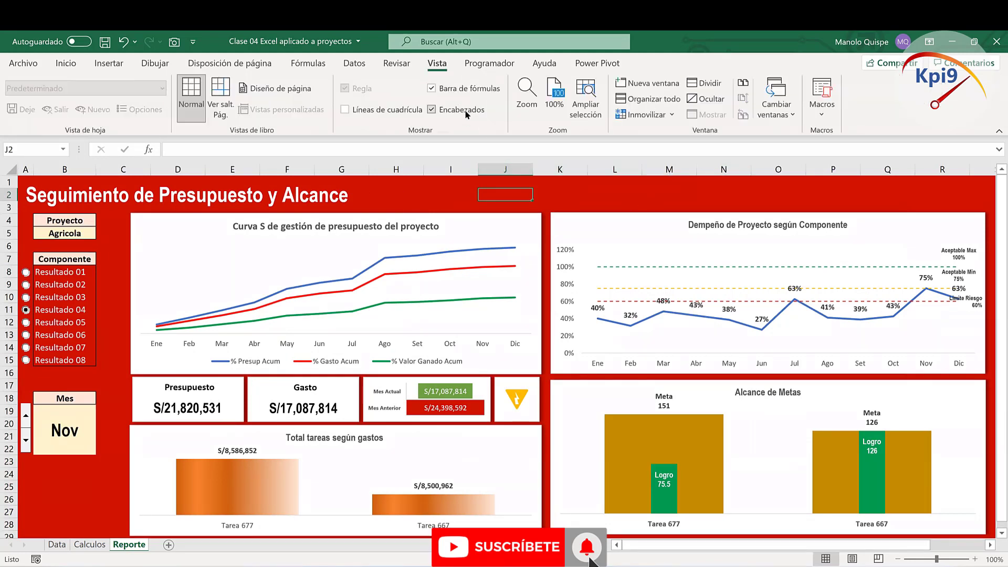
left_click(463, 115)
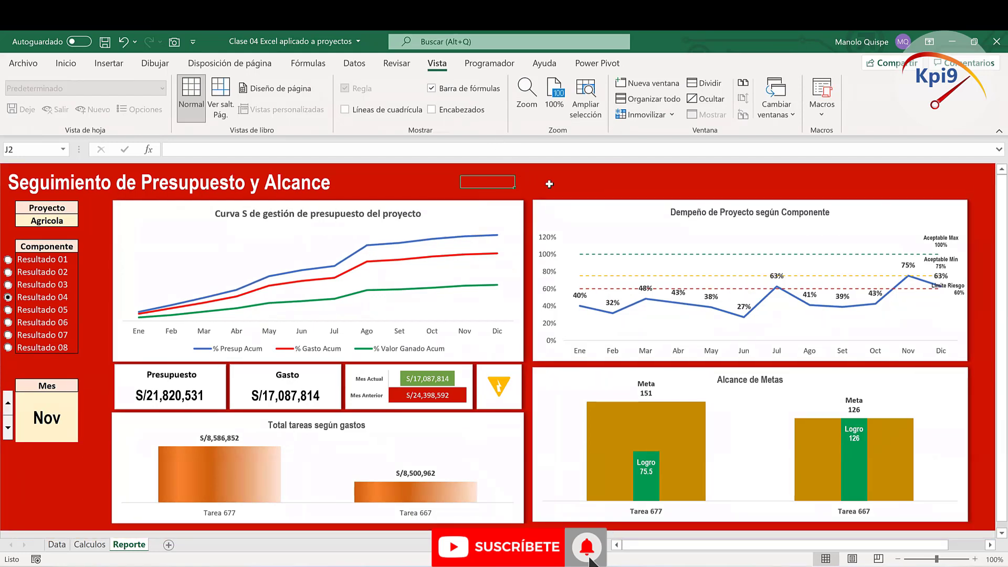
key("Right")
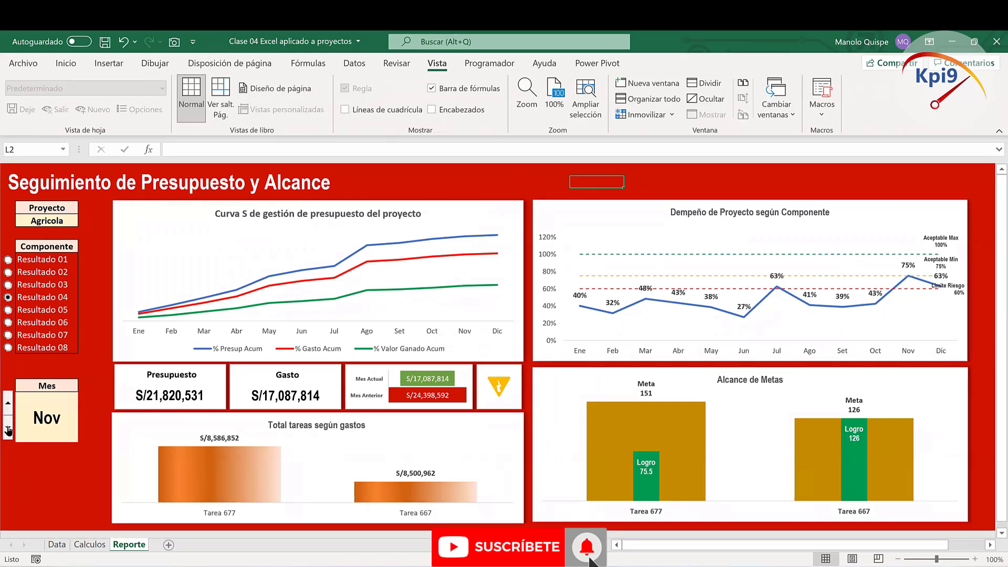
left_click(8, 405)
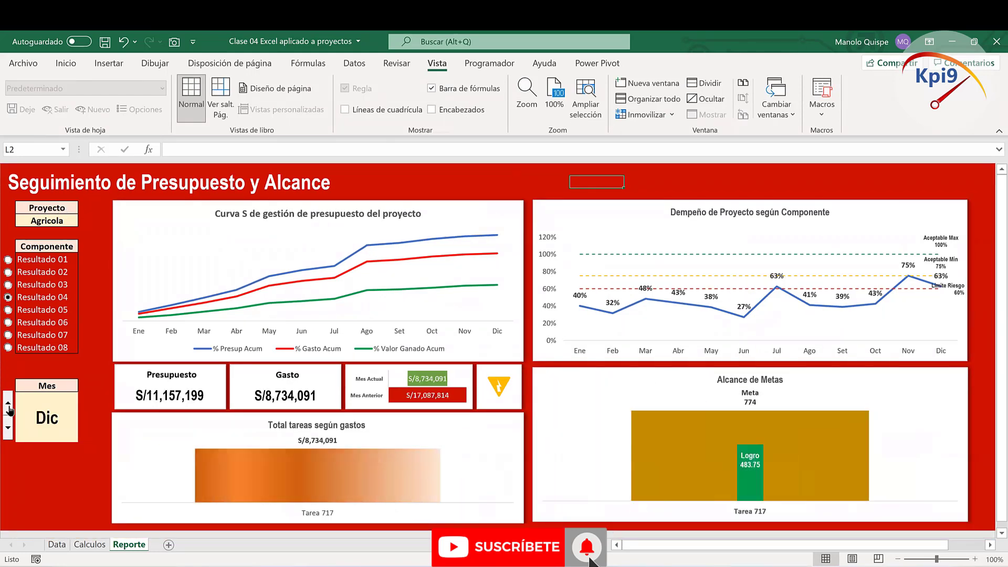
Step: Step the month back to Nov and try the Resultado 05, 02 and 01 options
left_click(7, 433)
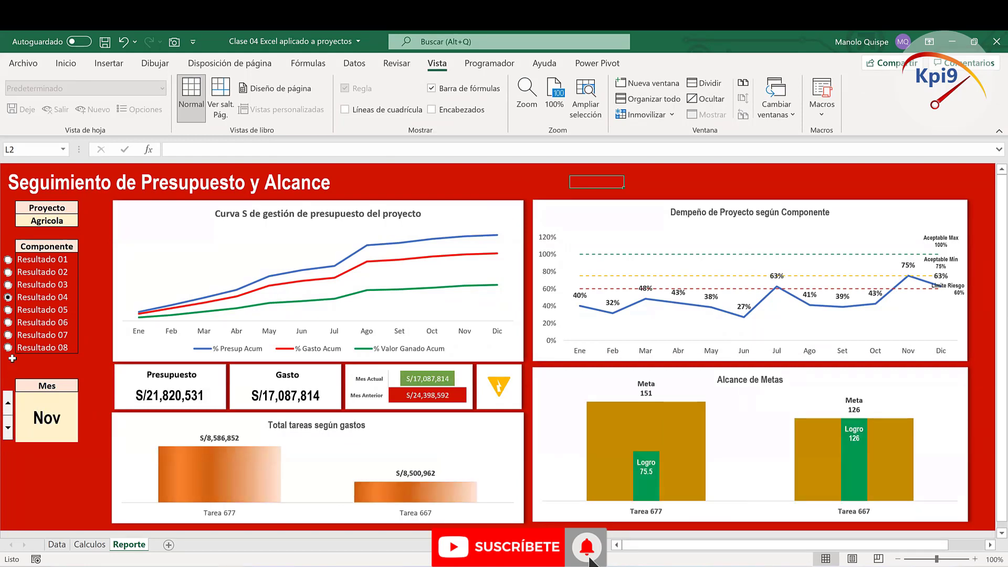
left_click(9, 309)
left_click(8, 273)
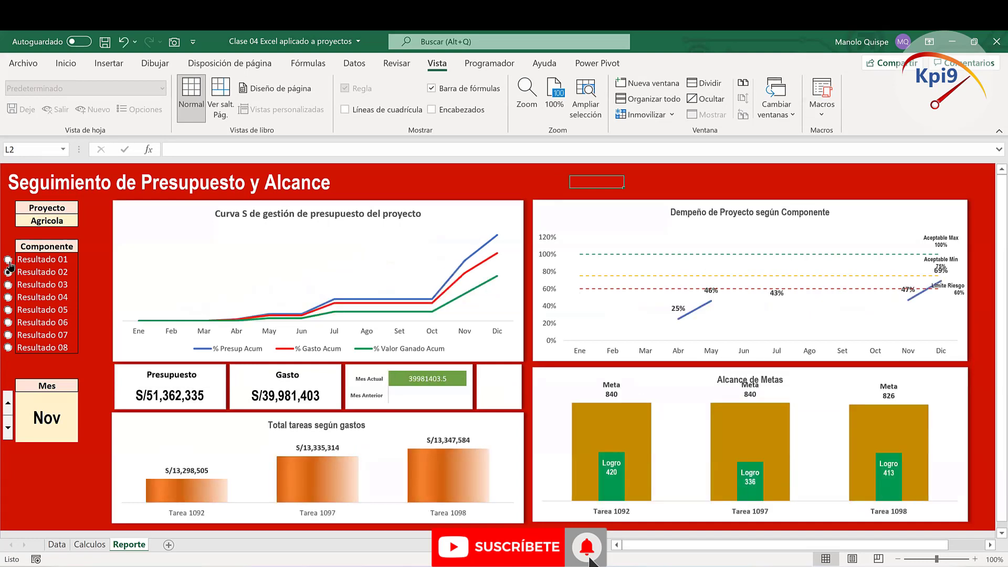
left_click(9, 260)
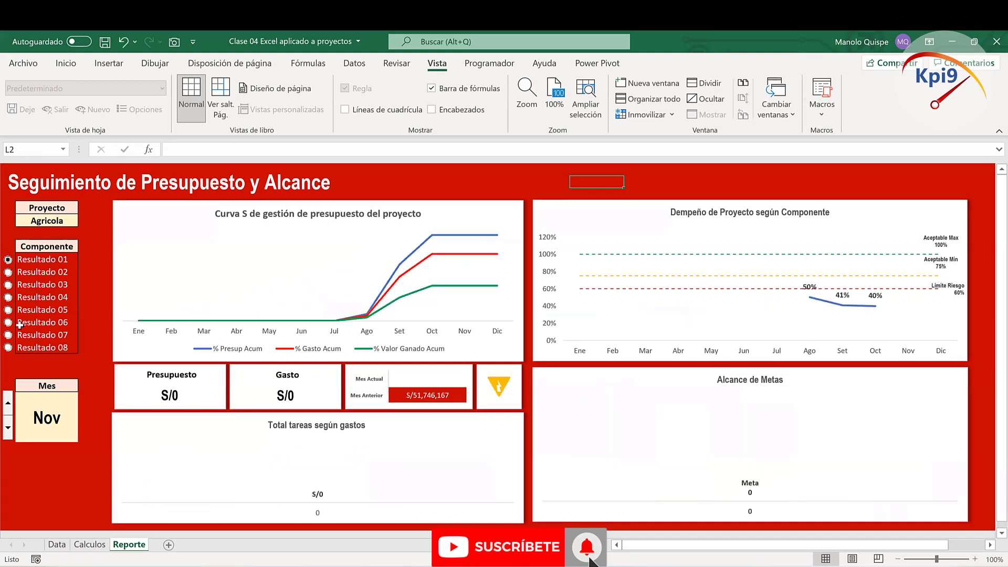
Step: Advance the month to Dic, then step it back one month at a time to May
left_click(8, 406)
left_click(9, 429)
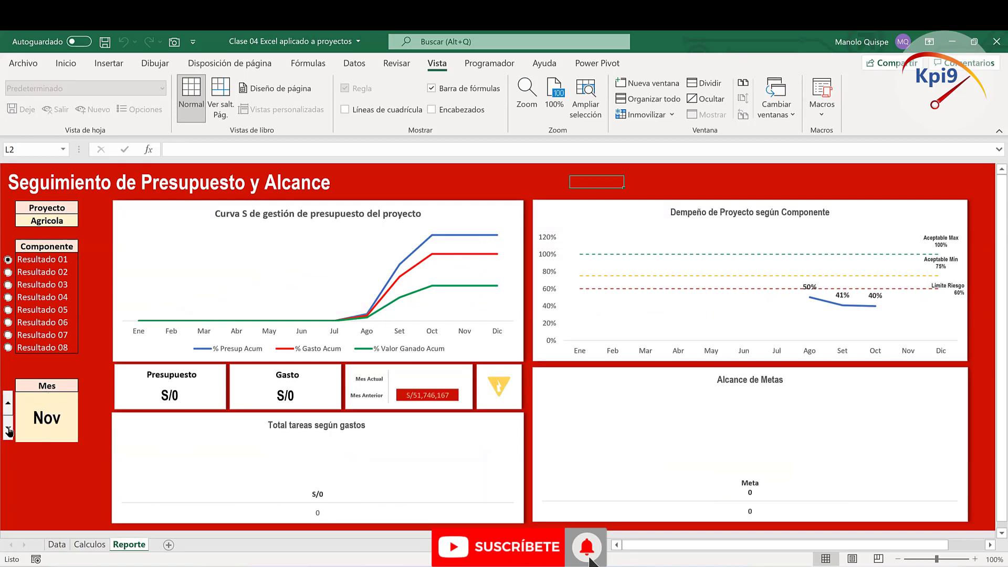
left_click(8, 430)
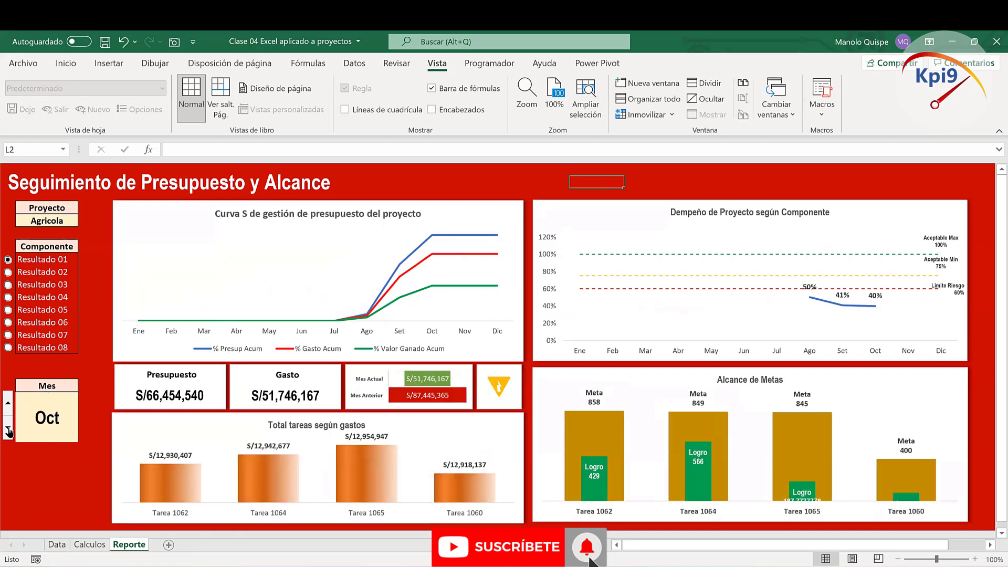
left_click(9, 429)
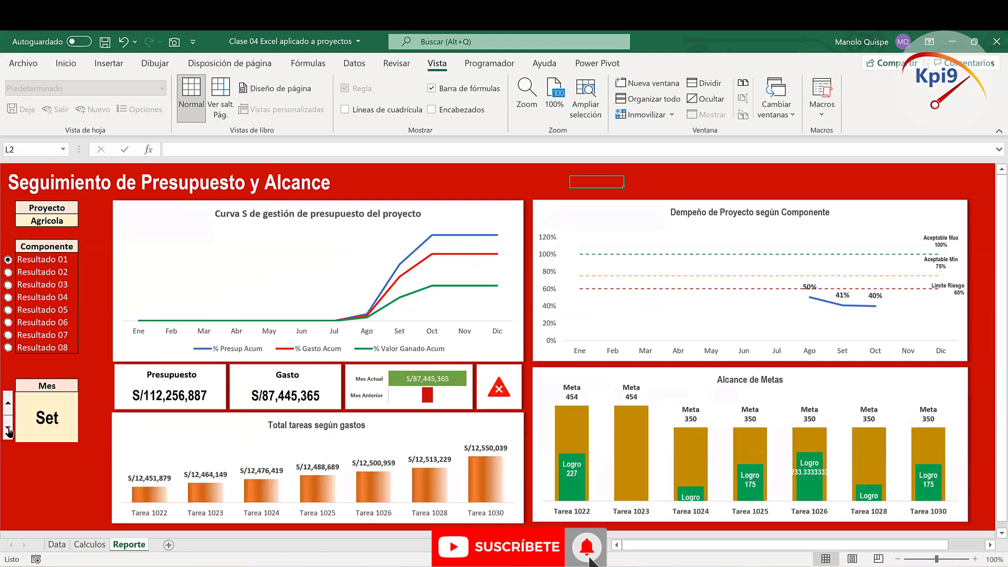
left_click(8, 430)
left_click(8, 429)
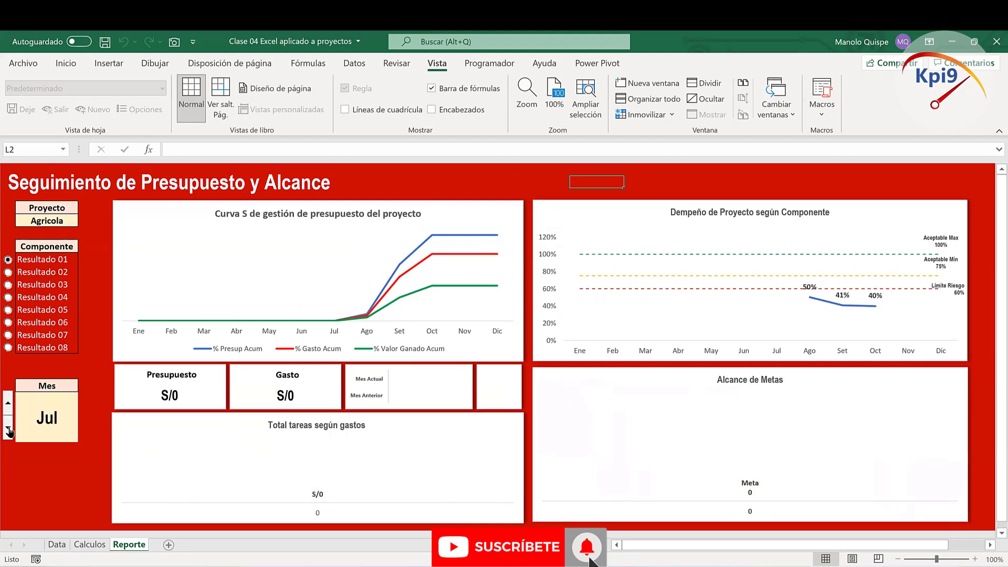
left_click(8, 429)
left_click(9, 429)
Step: Choose Manufactura as the project in the Proyecto dropdown in B5
left_click(49, 223)
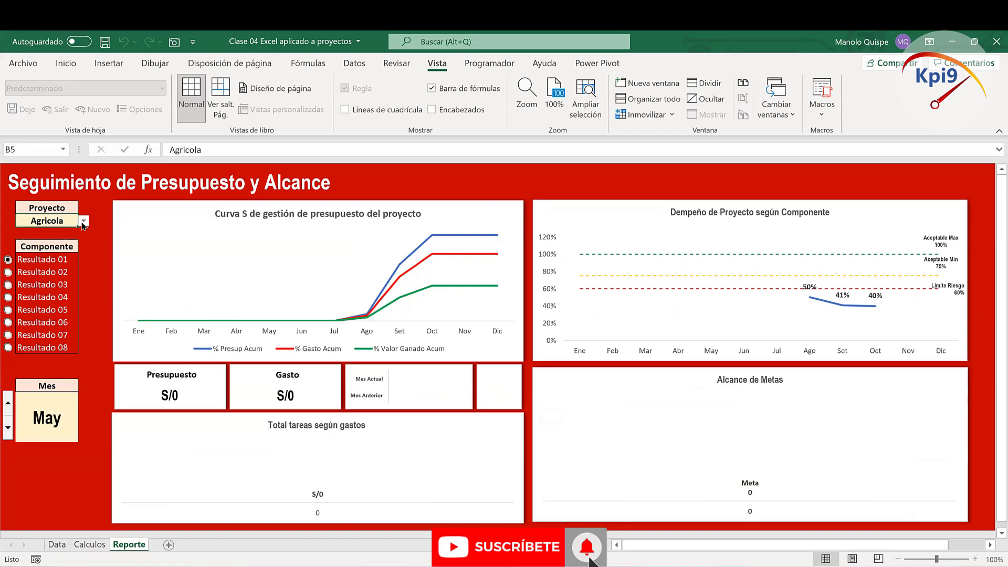
left_click(83, 222)
left_click(76, 259)
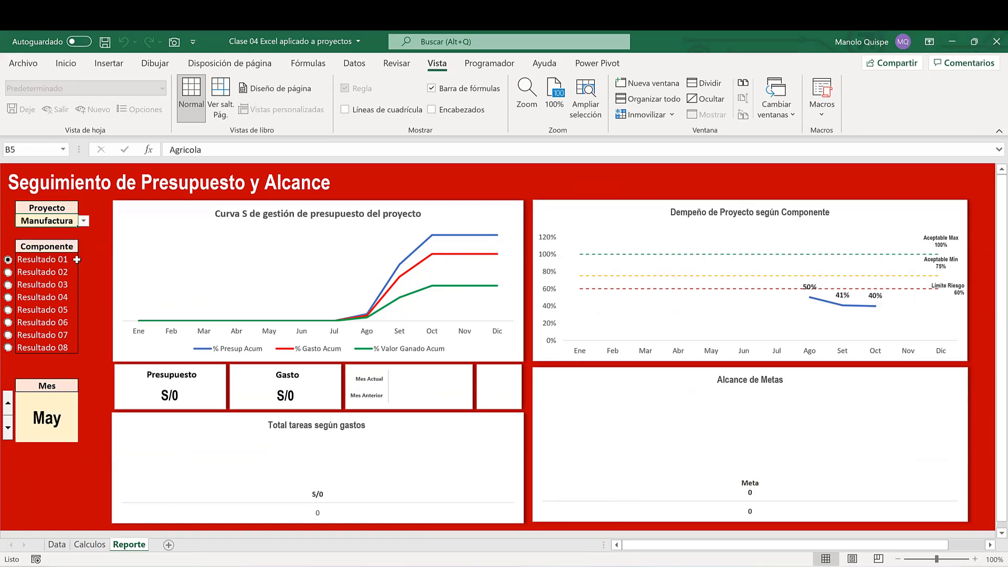